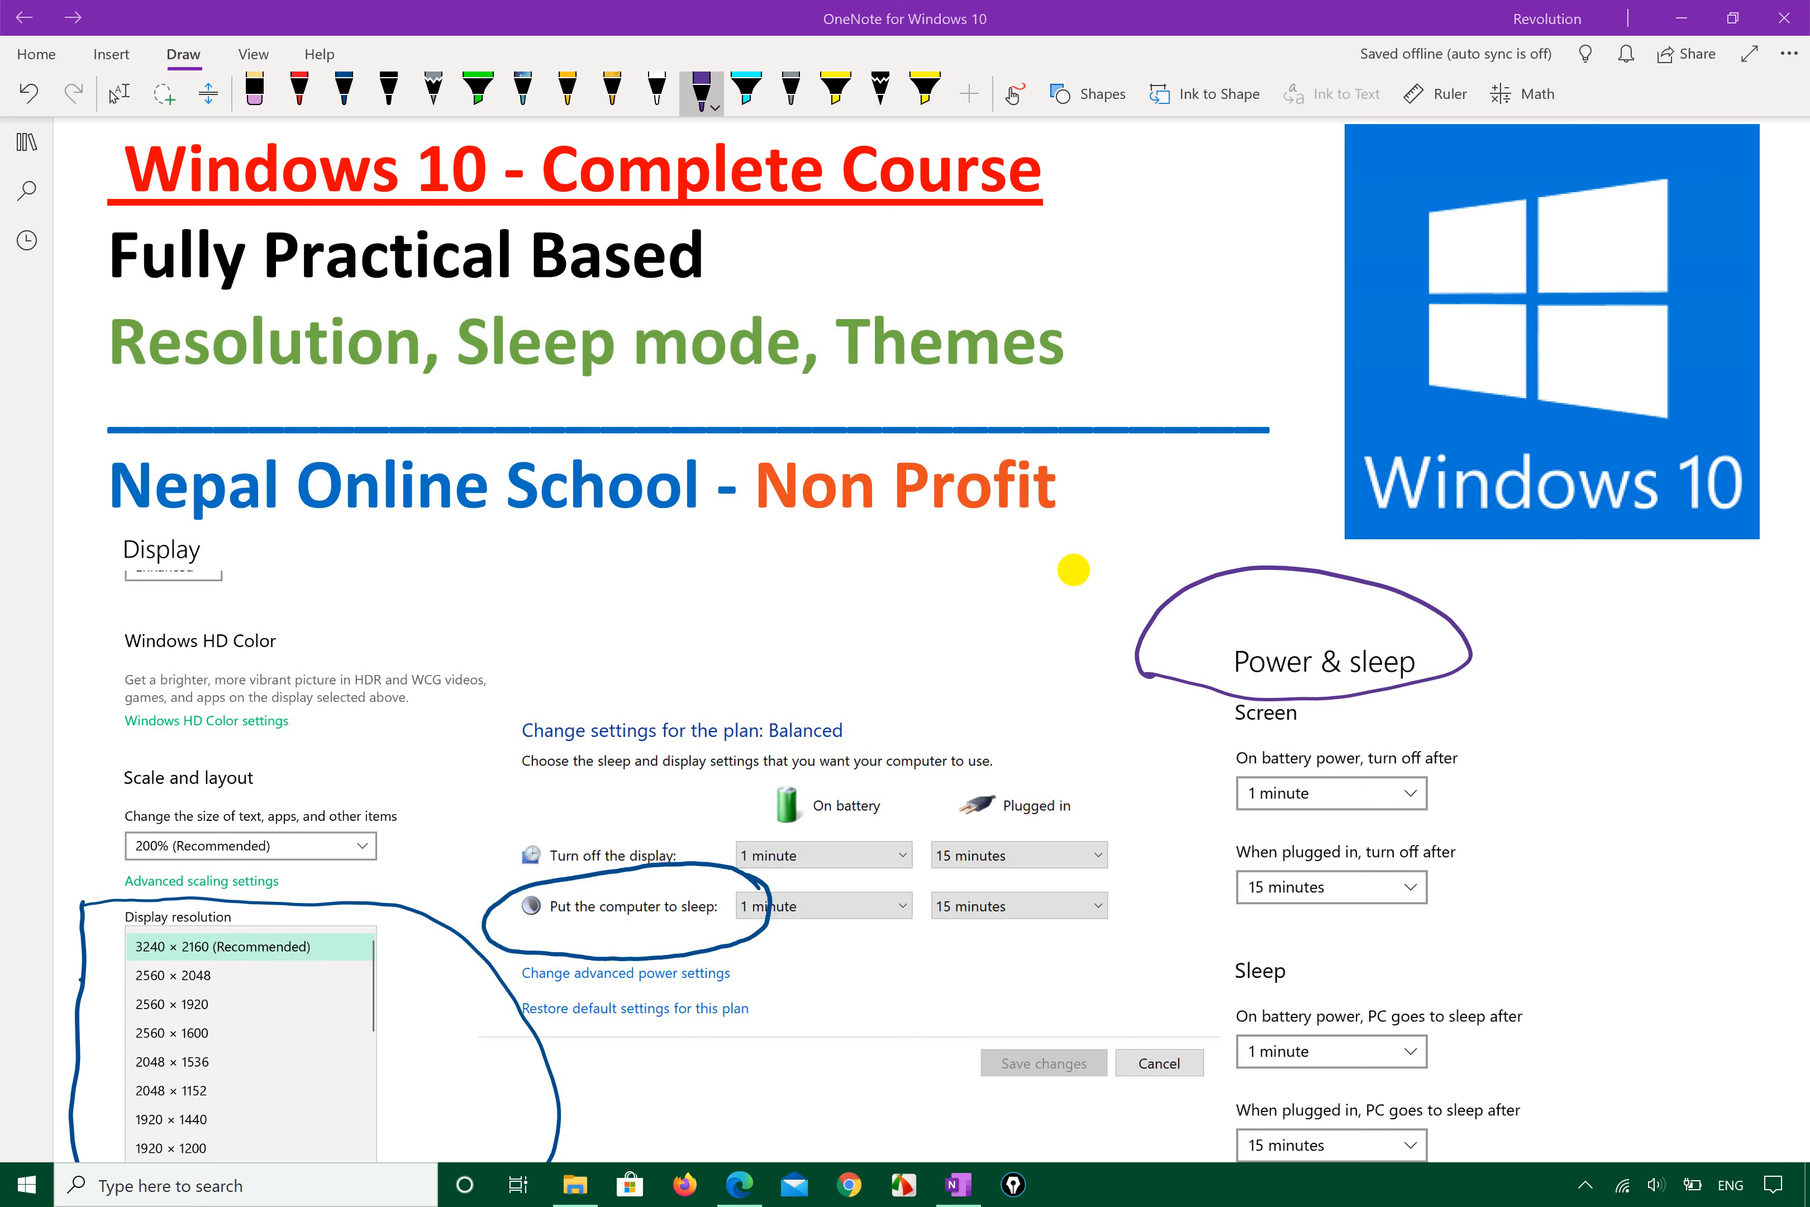
Step: Switch to the syllabus PDF in Edge, underline topics 2.1, 2.2 and 2.4, and circle Managing Sleep and Screen Saver Modes
click(732, 1179)
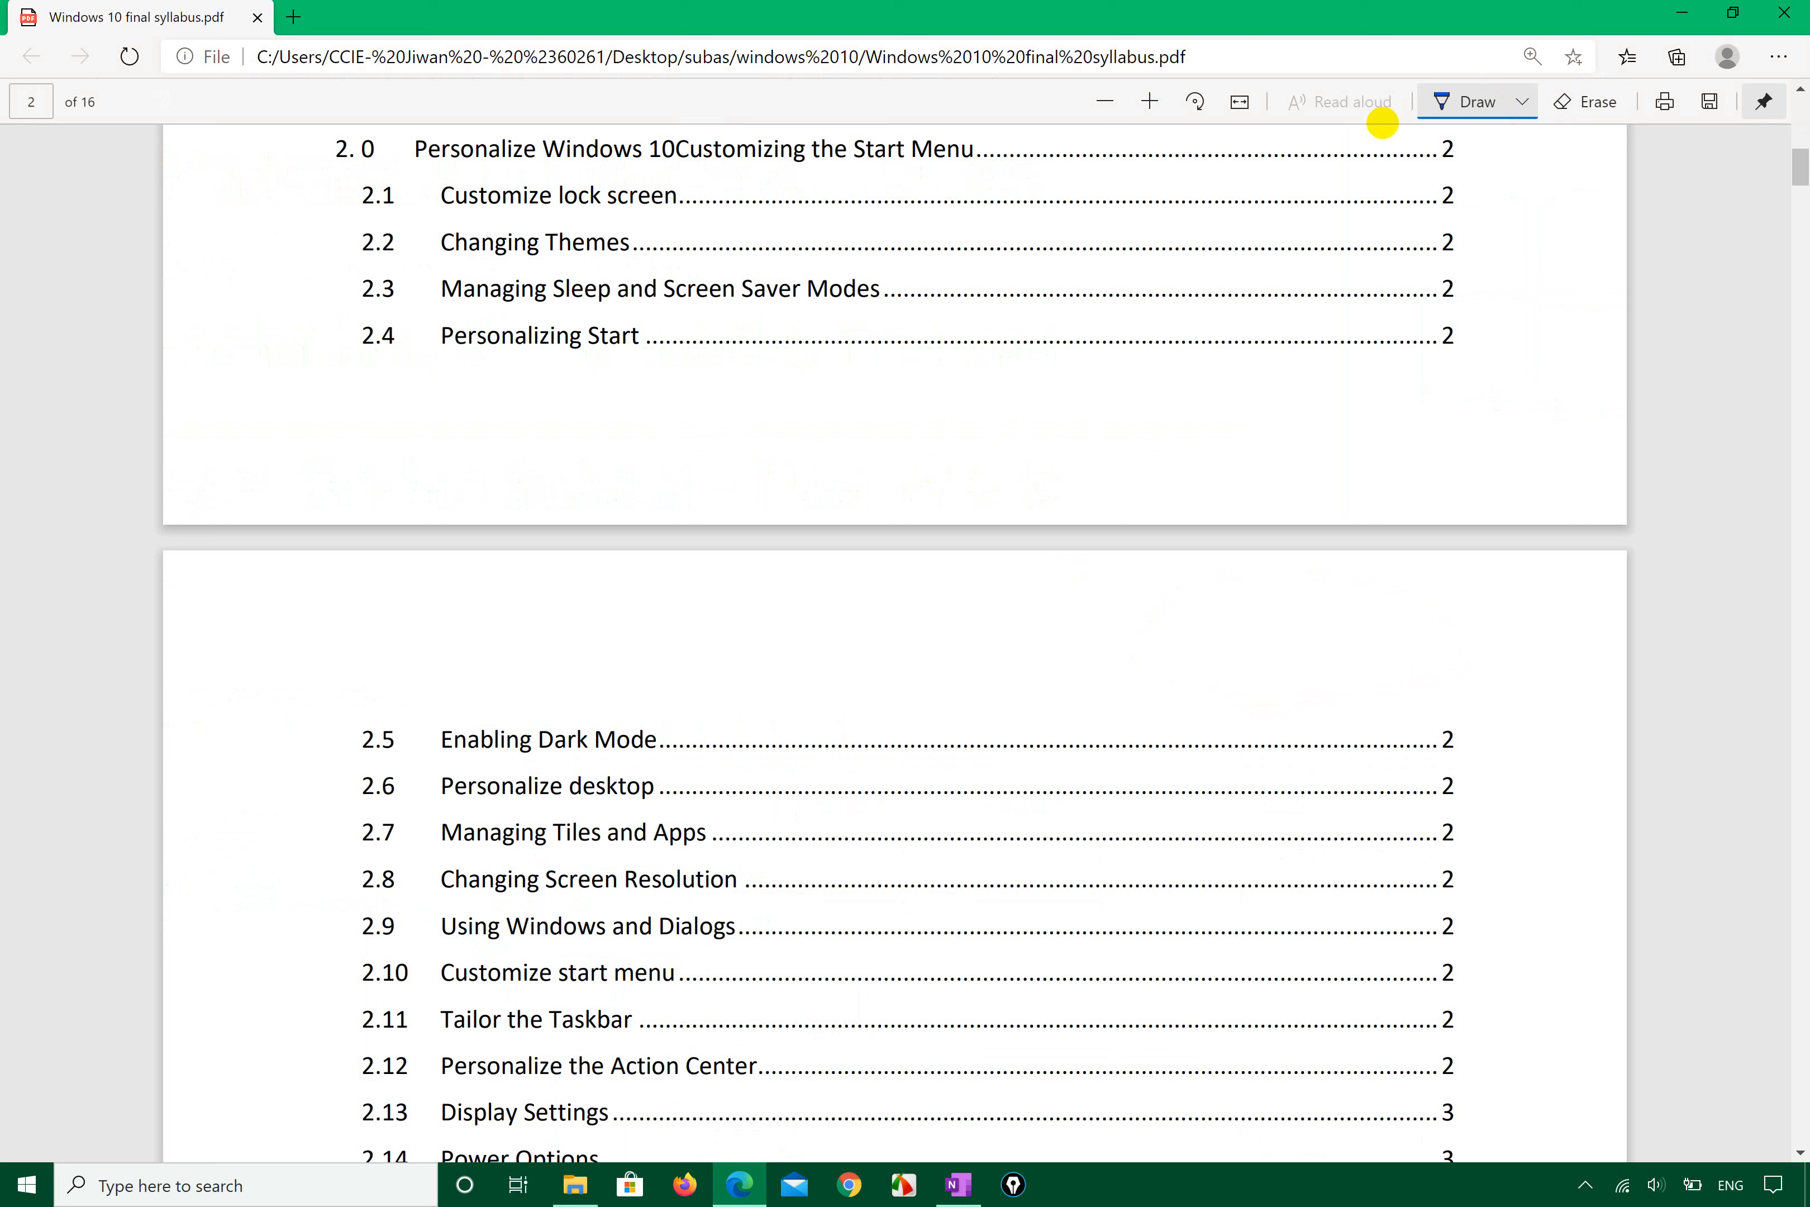
drag(419, 220, 702, 204)
drag(433, 271, 652, 250)
mouse_move(429, 314)
mouse_down()
mouse_move(779, 322)
mouse_move(810, 261)
mouse_move(536, 262)
mouse_move(418, 305)
mouse_move(514, 366)
mouse_move(432, 359)
mouse_up()
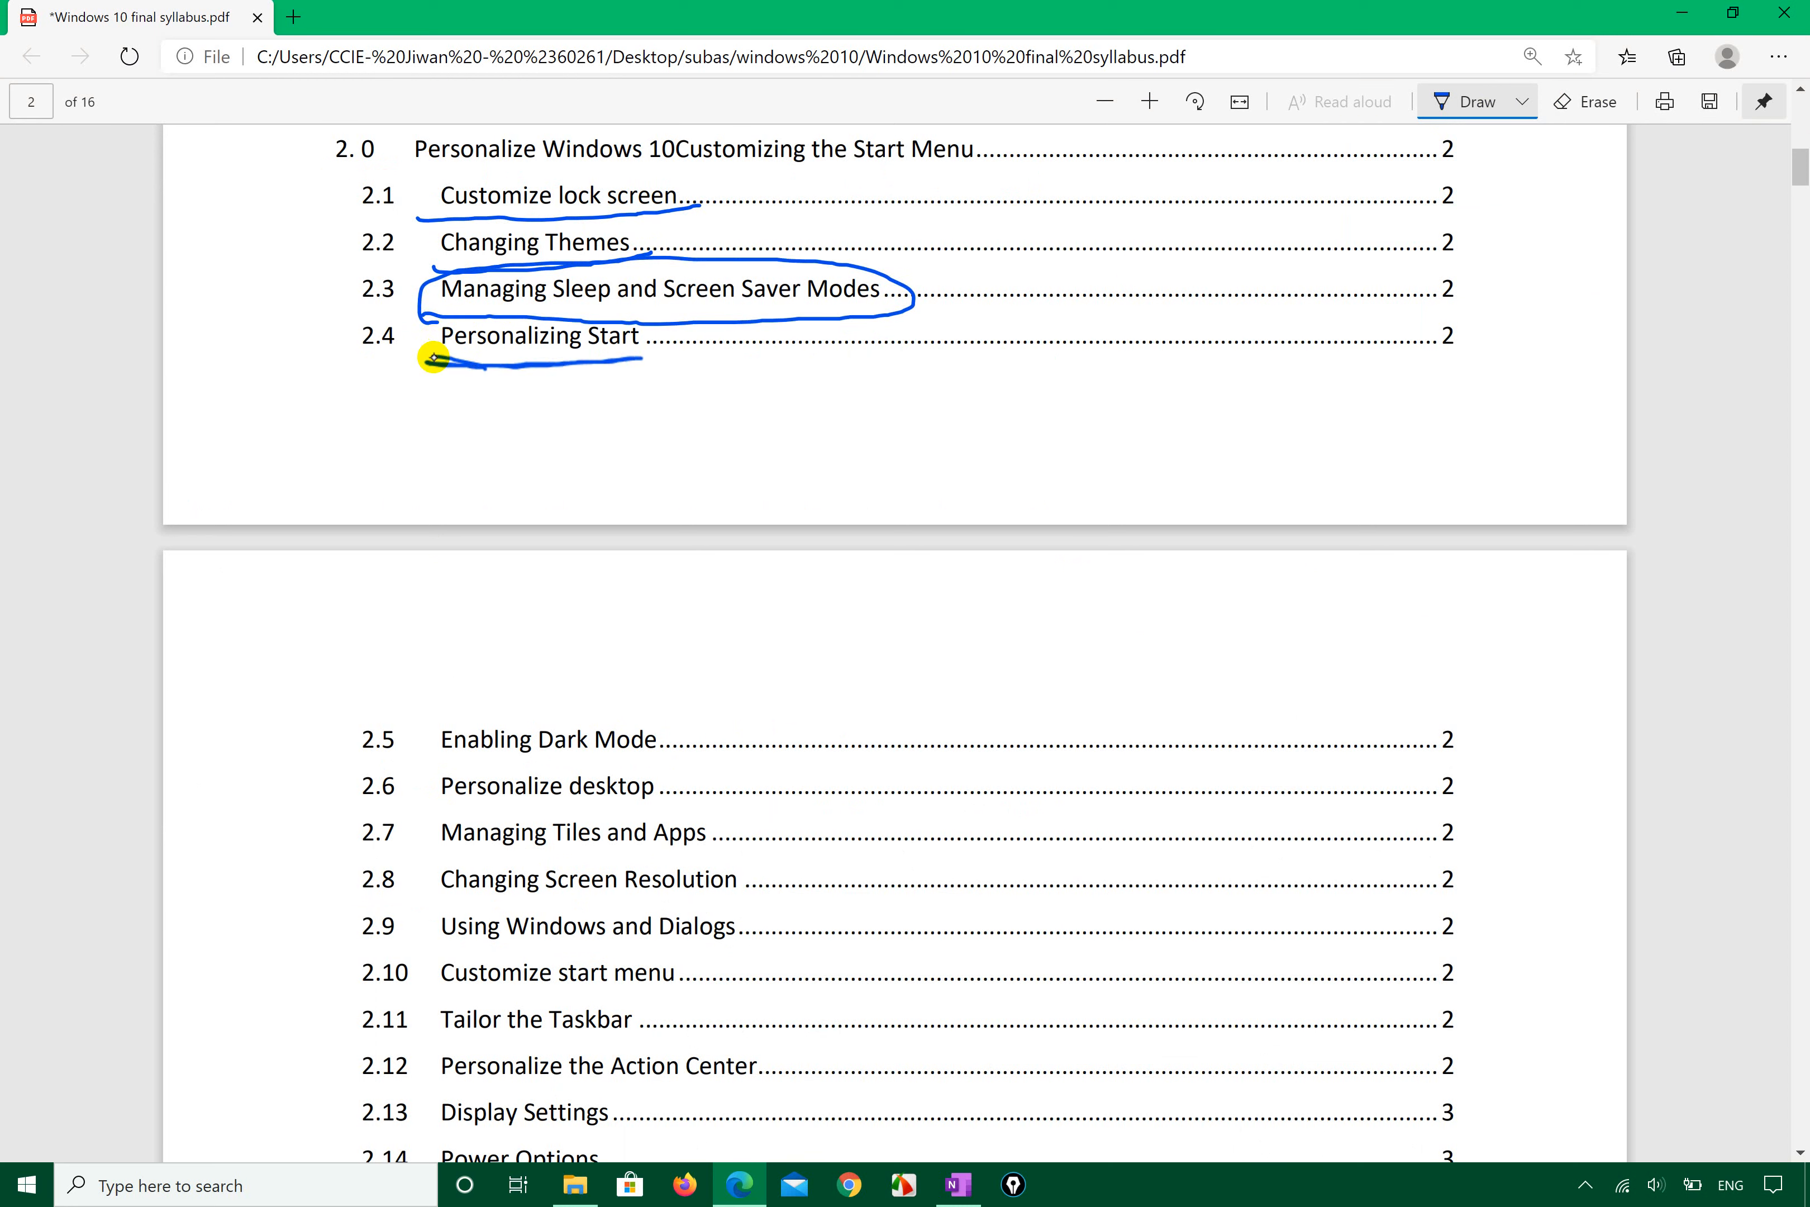
Step: Remove the underlines from topics 2.1 and 2.4, and draw tick marks beside topics 2.1, 2.2, 2.4 and 2.5
click(467, 359)
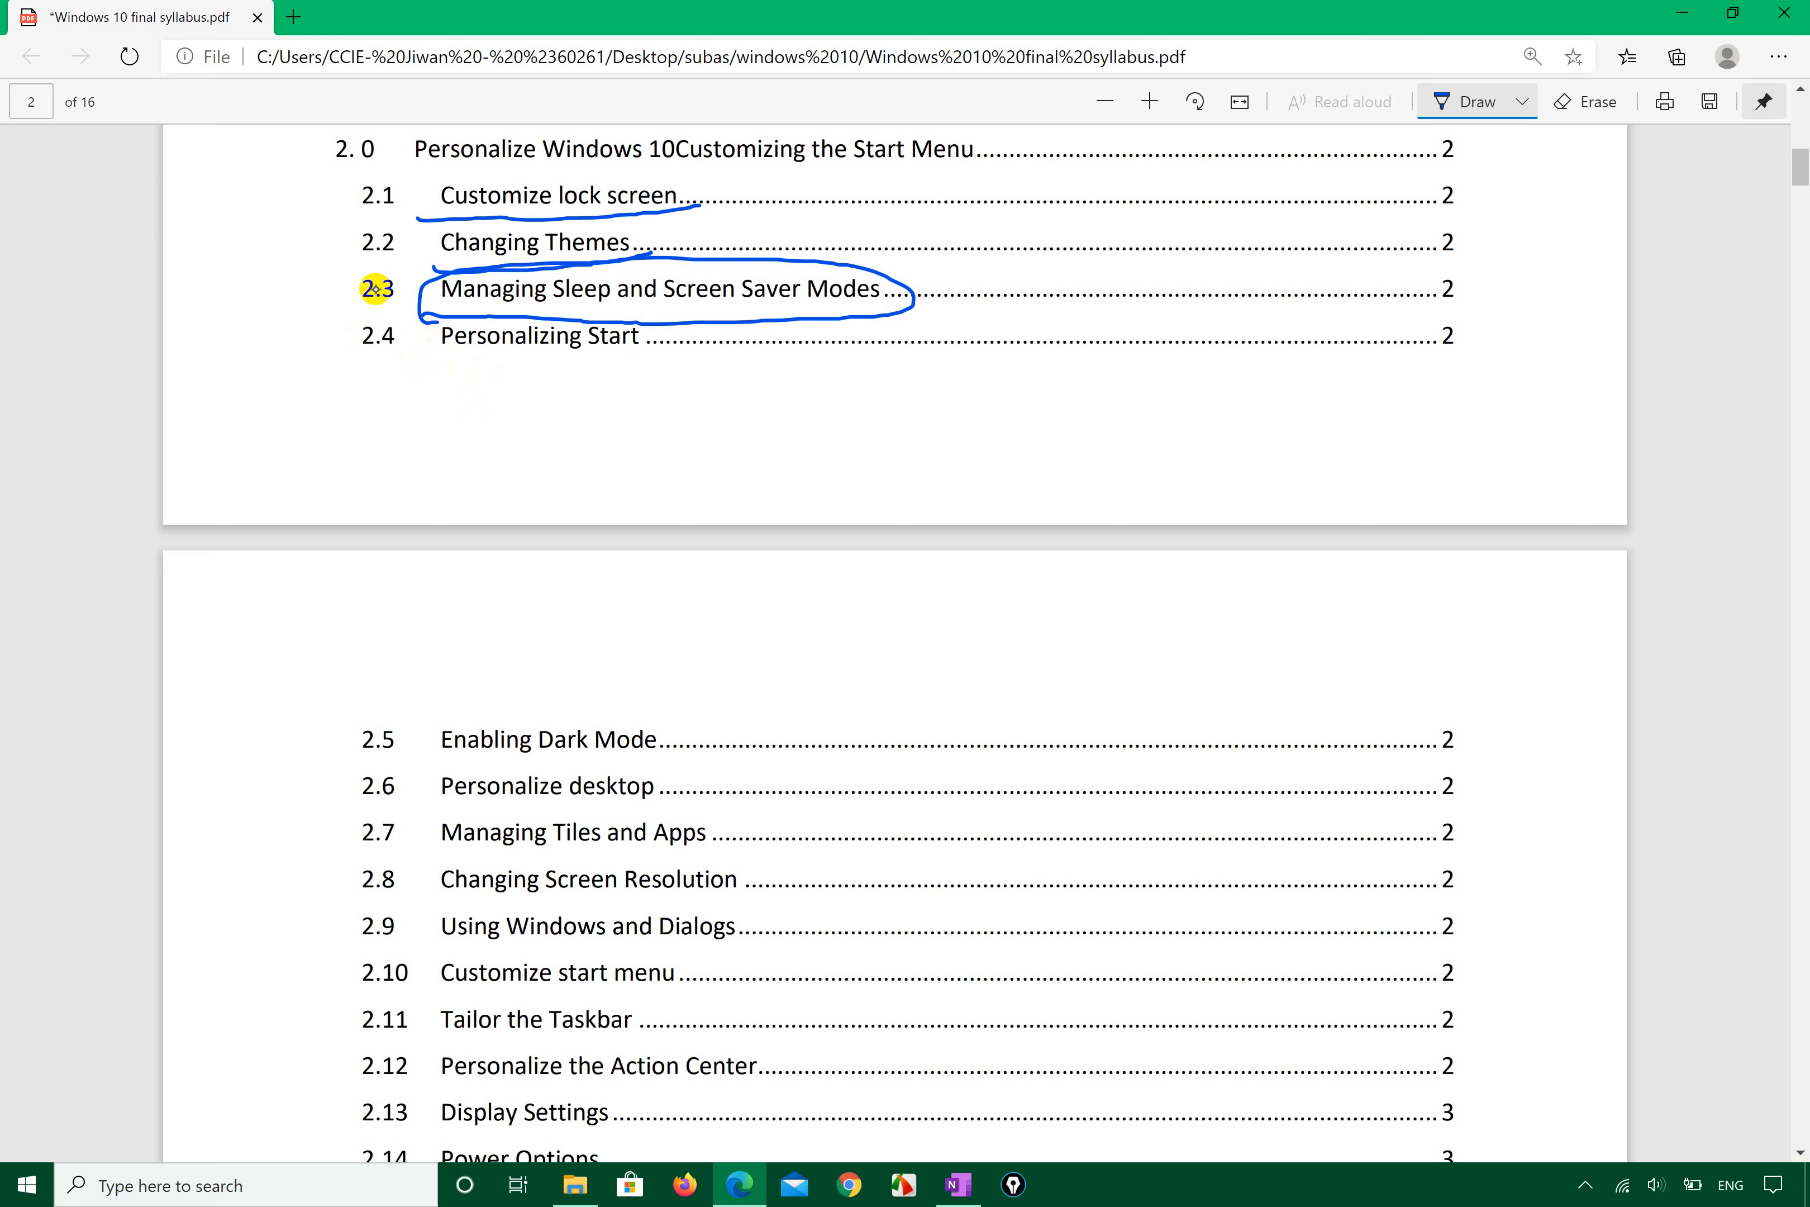
click(491, 217)
drag(320, 195, 430, 180)
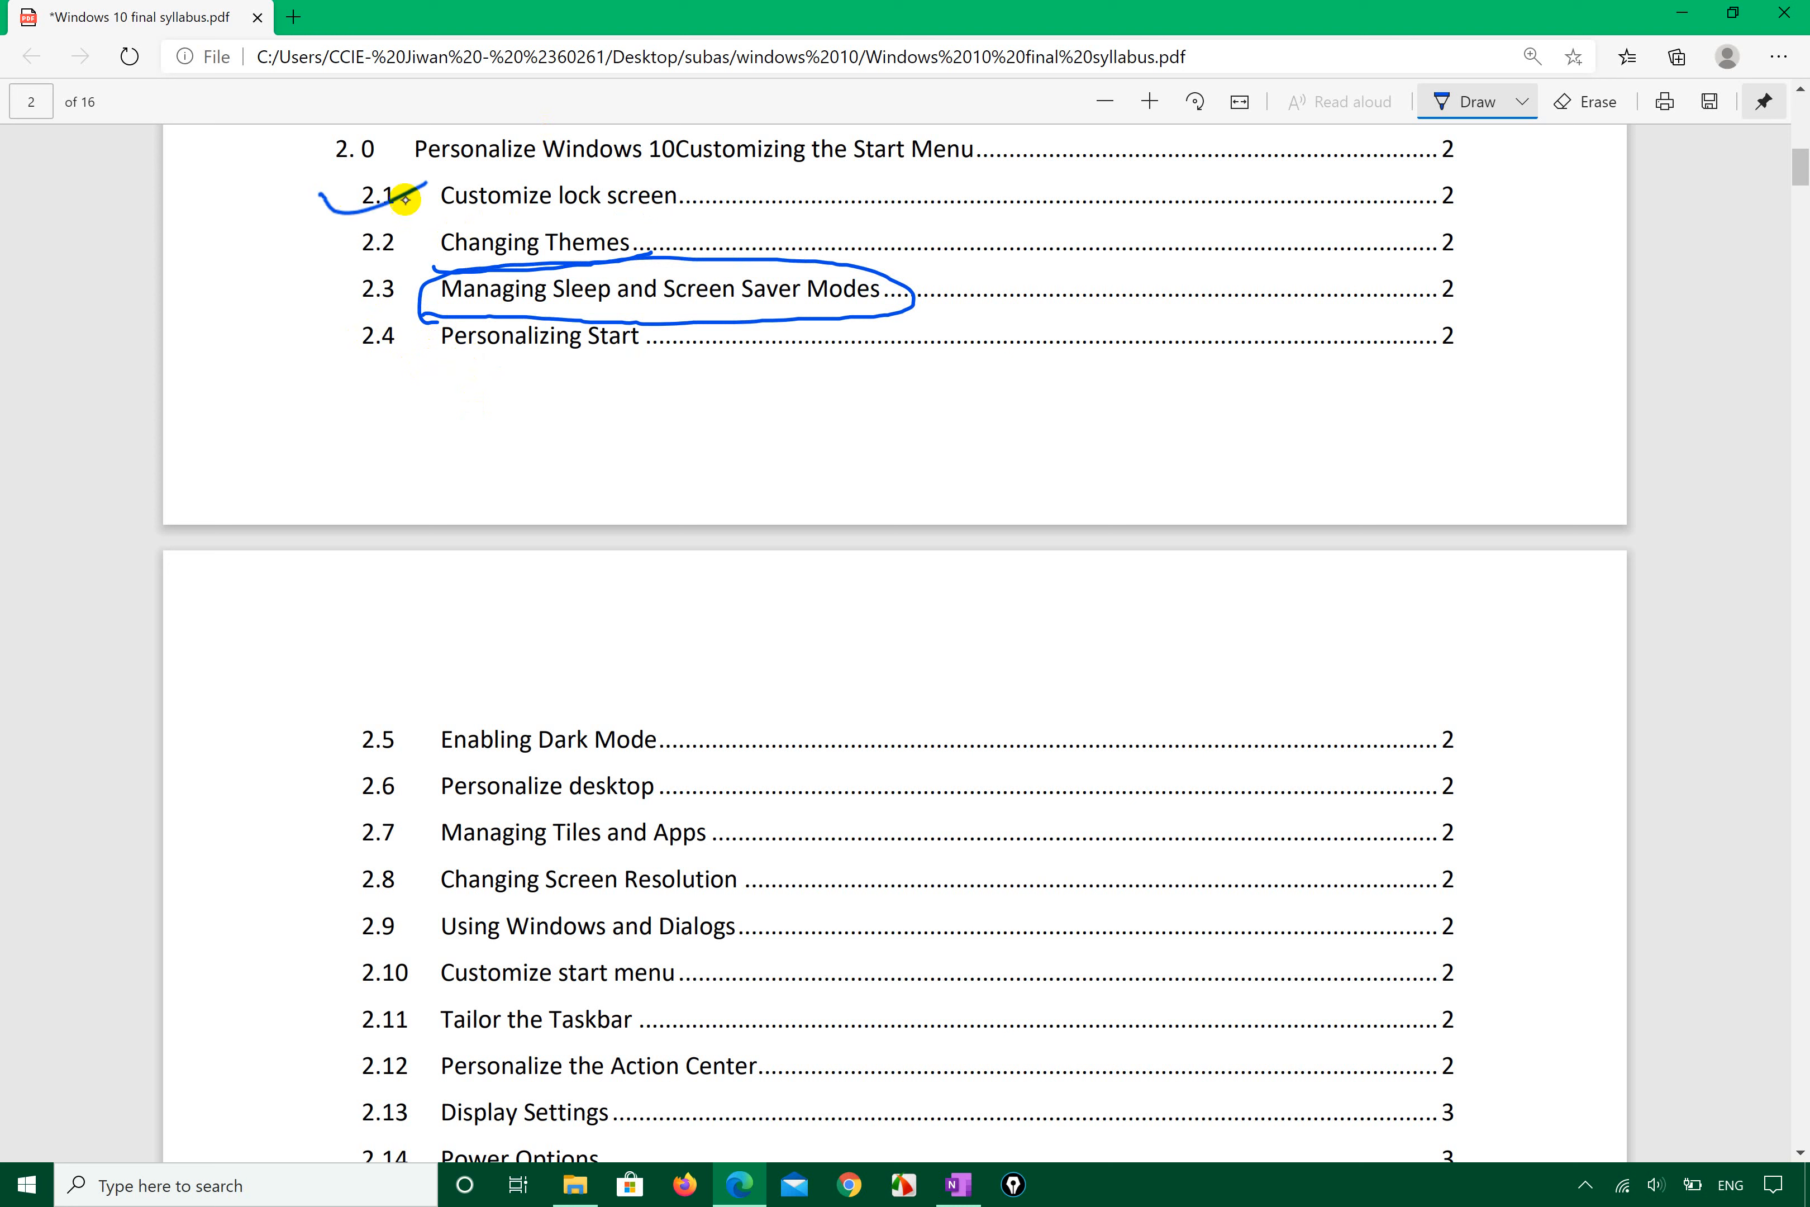
mouse_move(304, 343)
mouse_down()
mouse_move(311, 359)
mouse_move(425, 320)
mouse_up()
drag(326, 234, 409, 243)
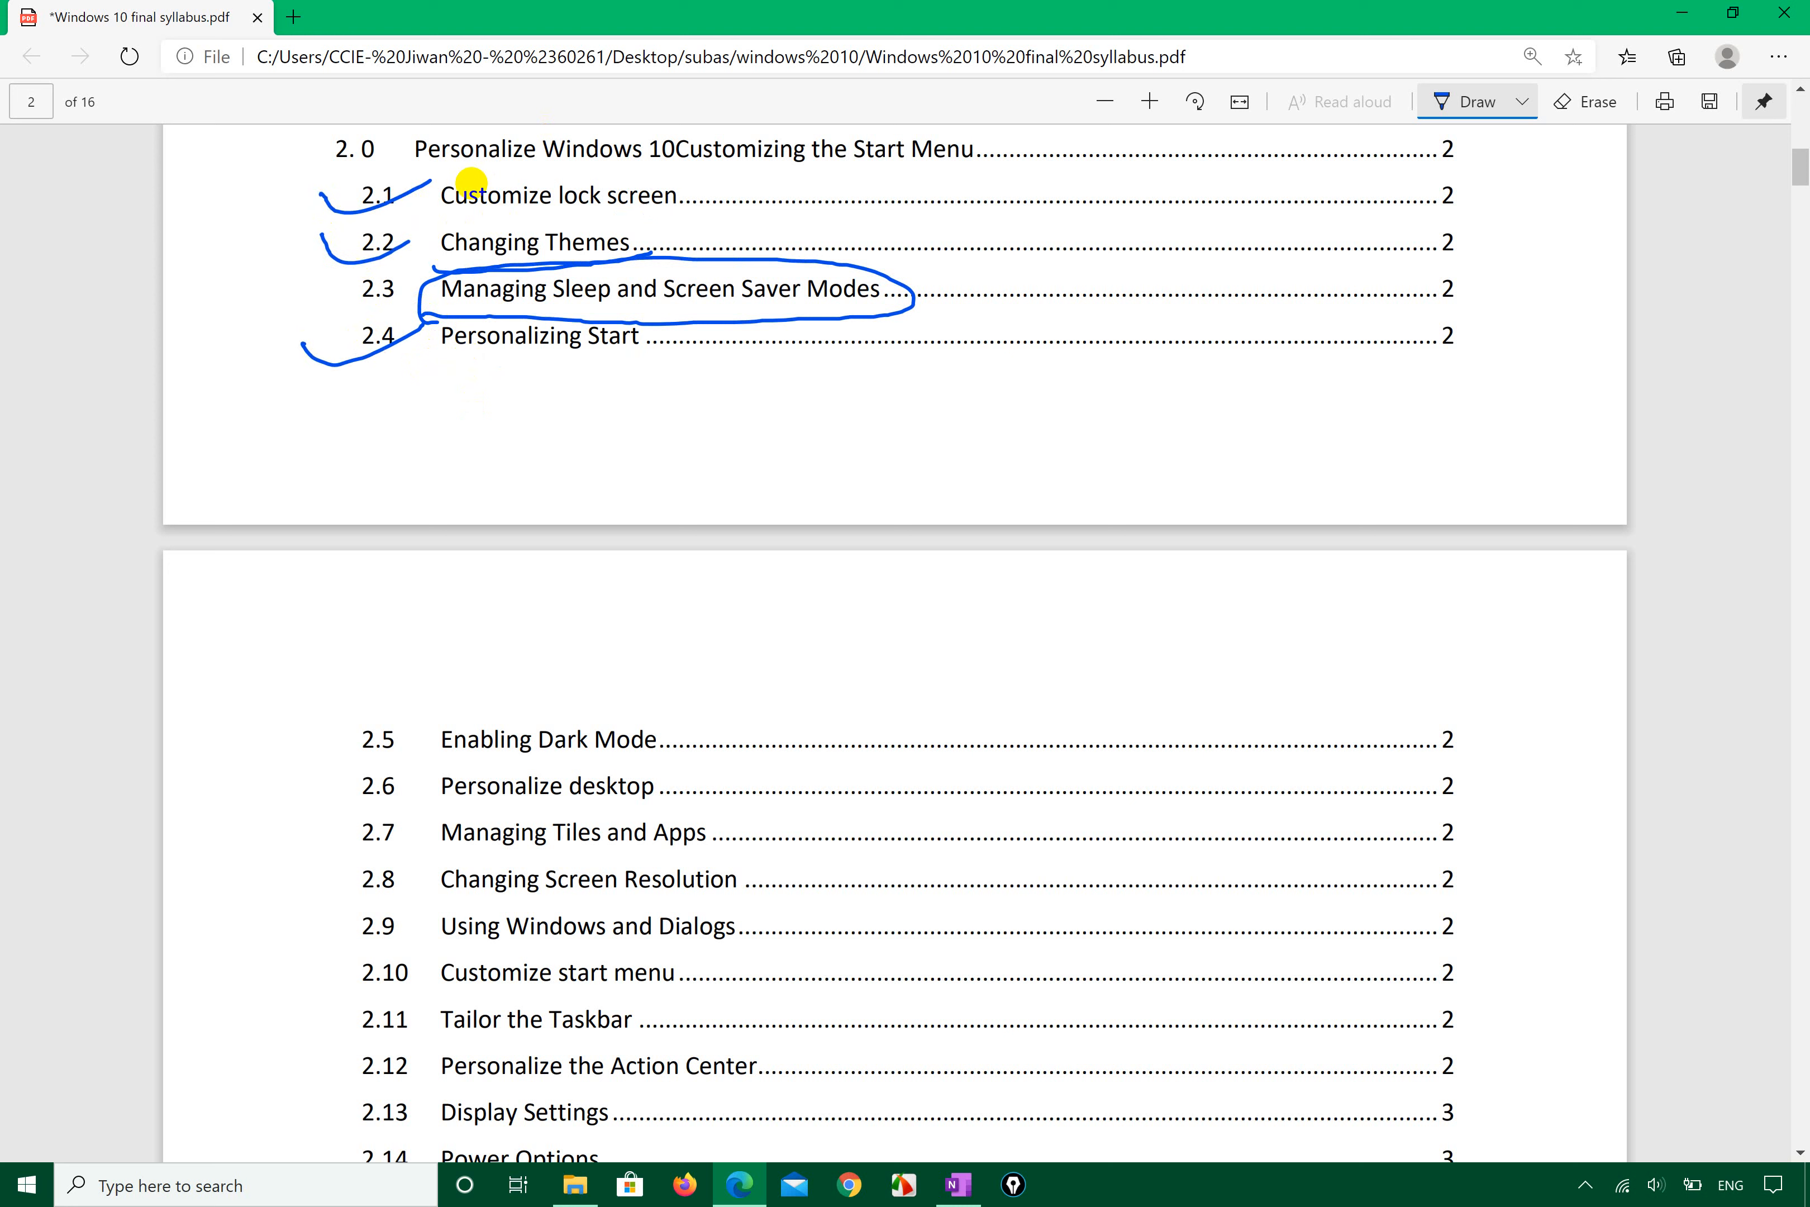
mouse_move(318, 719)
mouse_down()
mouse_move(366, 759)
mouse_move(466, 707)
mouse_up()
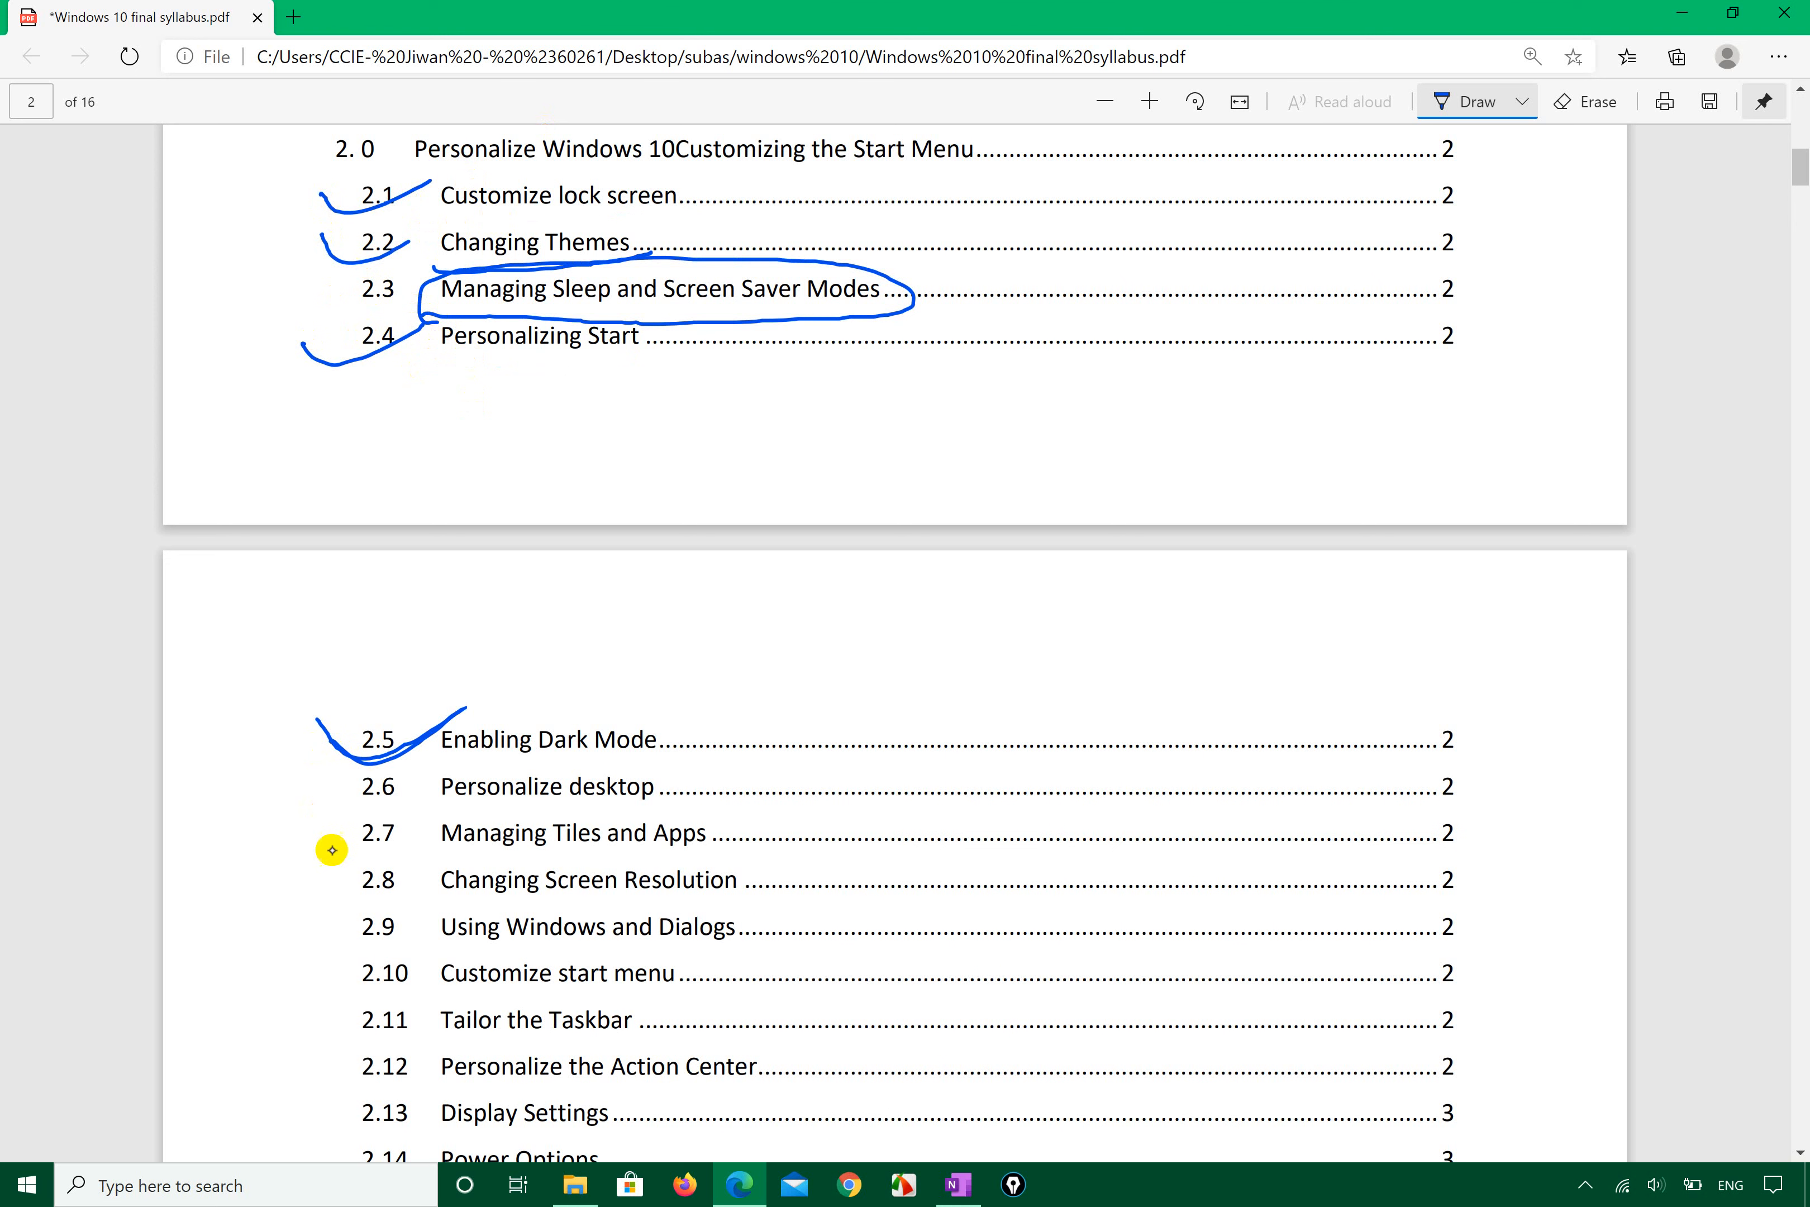
Step: Tick topics 2.7 and 2.10, and circle Personalize desktop, Changing Screen Resolution, and Using Windows and Dialogs, leaving no tick at 2.6
mouse_move(346, 789)
mouse_down()
mouse_move(419, 784)
mouse_move(336, 795)
mouse_move(411, 780)
mouse_move(354, 857)
mouse_move(441, 816)
mouse_move(336, 855)
mouse_move(449, 776)
mouse_move(543, 795)
mouse_move(499, 736)
mouse_move(437, 796)
mouse_up()
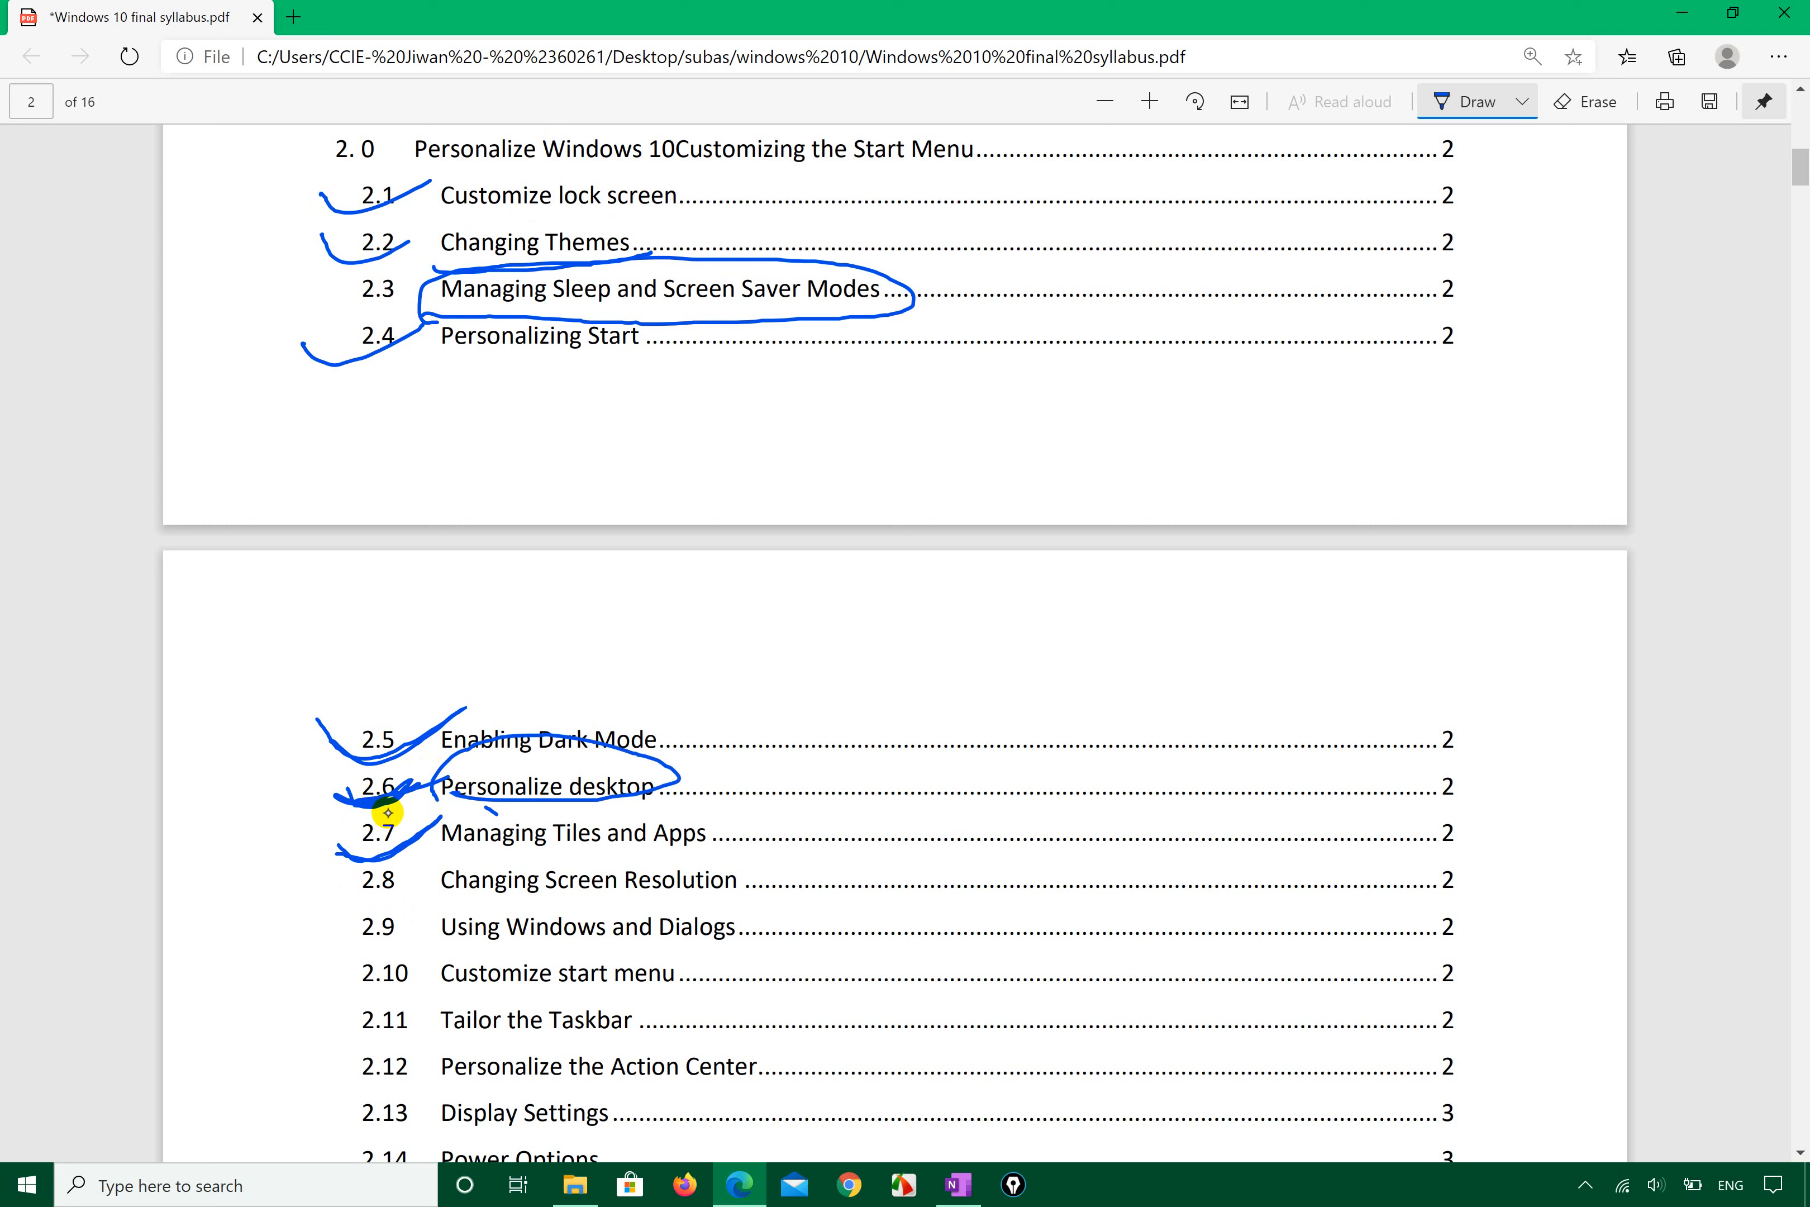
key(ctrl+z)
key(ctrl+z)
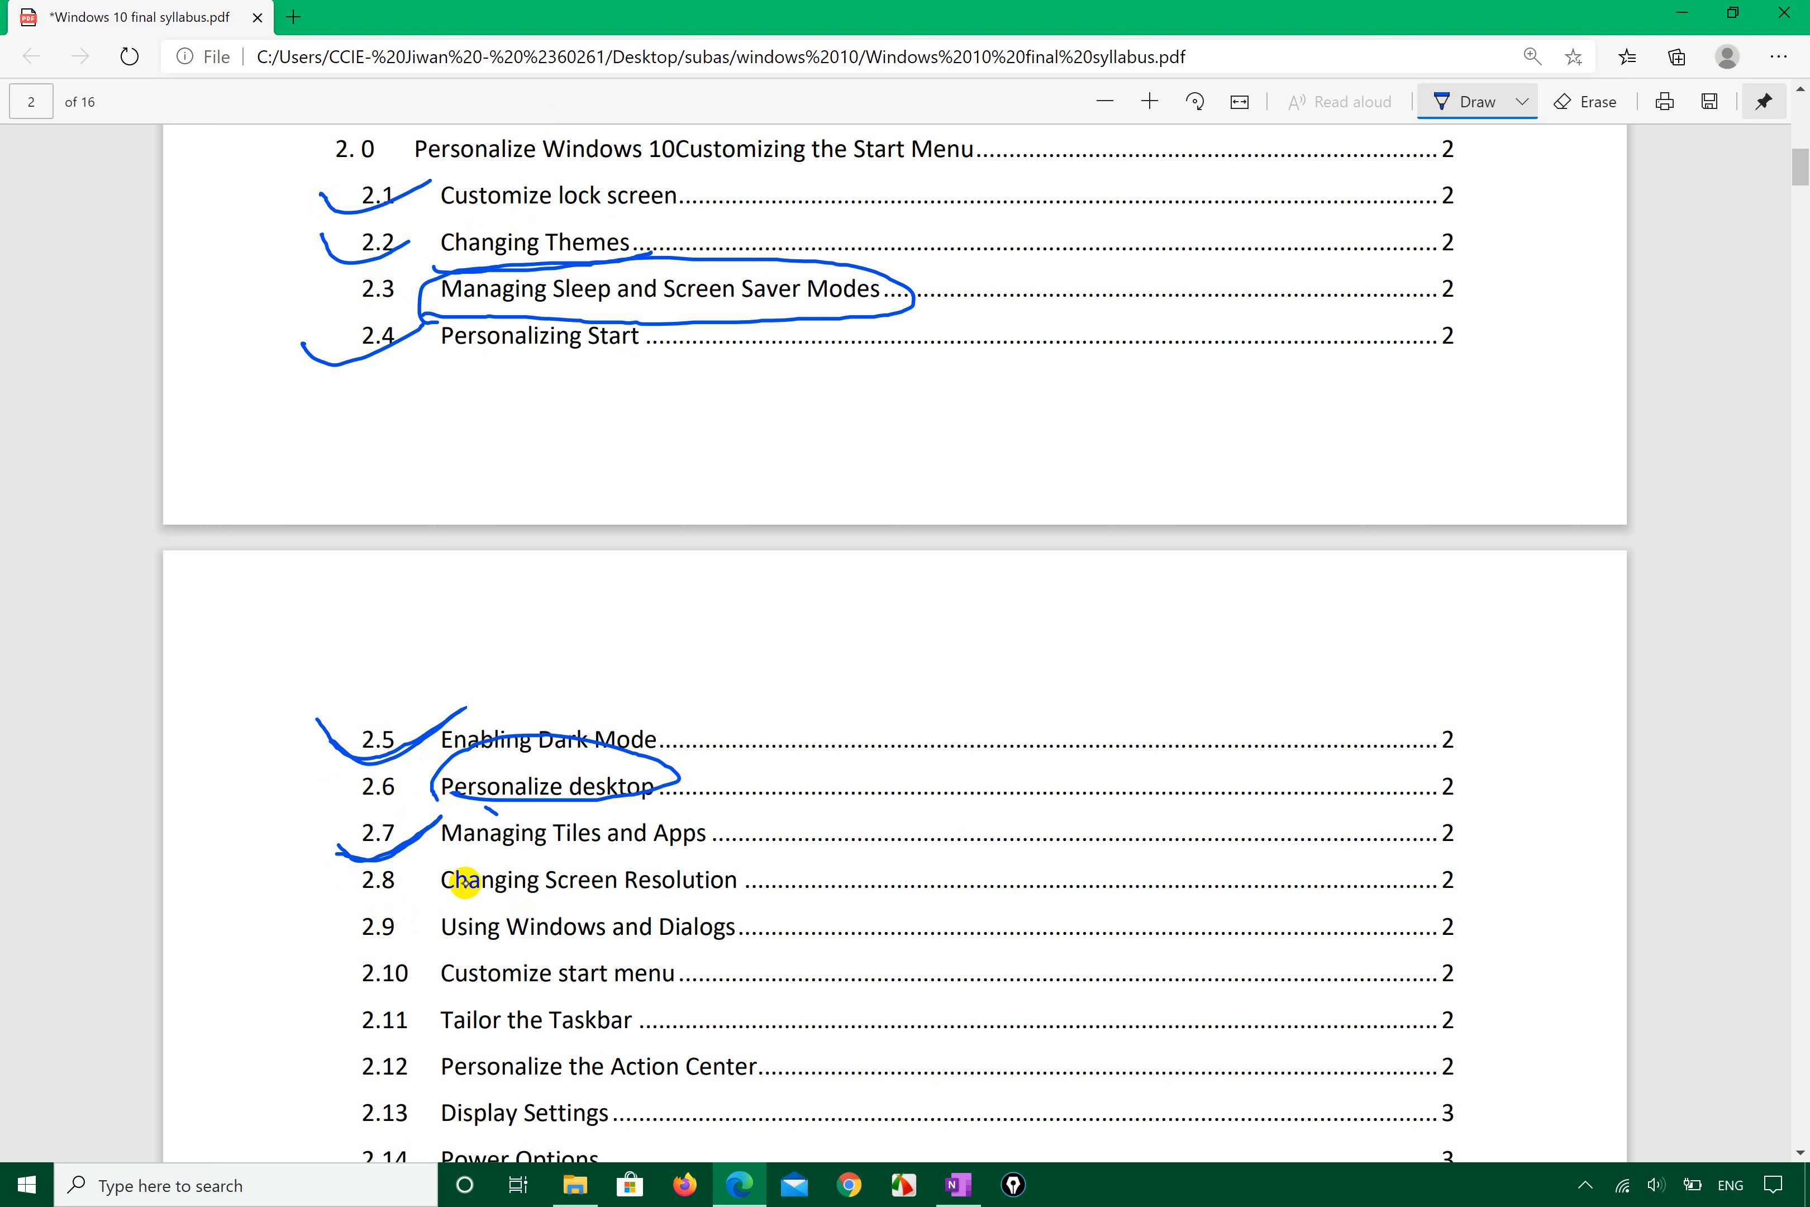
mouse_move(436, 892)
mouse_down()
mouse_move(611, 915)
mouse_move(759, 865)
mouse_move(471, 851)
mouse_move(436, 888)
mouse_move(510, 956)
mouse_move(663, 954)
mouse_move(749, 925)
mouse_move(477, 896)
mouse_move(382, 995)
mouse_move(455, 954)
mouse_move(337, 971)
mouse_move(366, 995)
mouse_up()
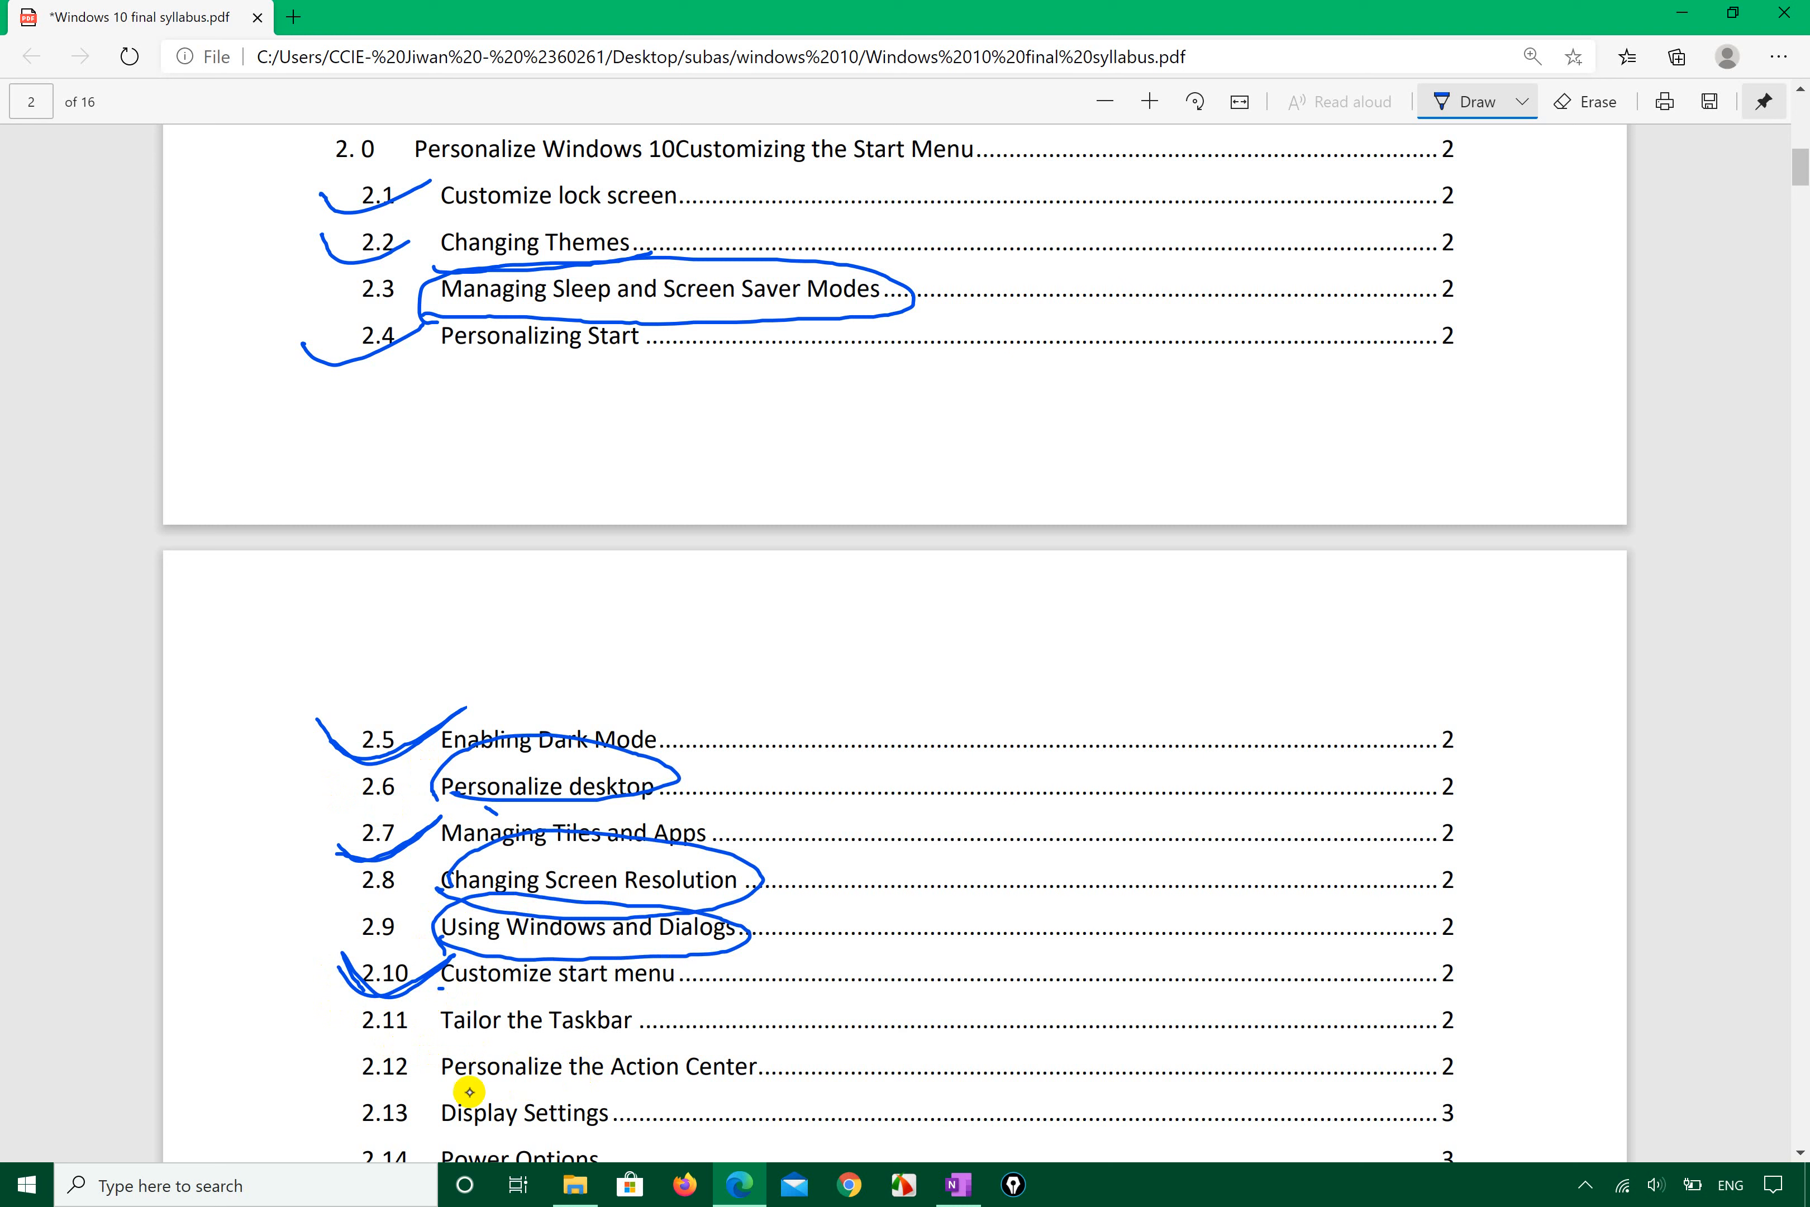
Step: Undo the stray line under Display Settings and circle topics 2.11 to 2.14 together
click(443, 1087)
drag(317, 1116, 471, 1137)
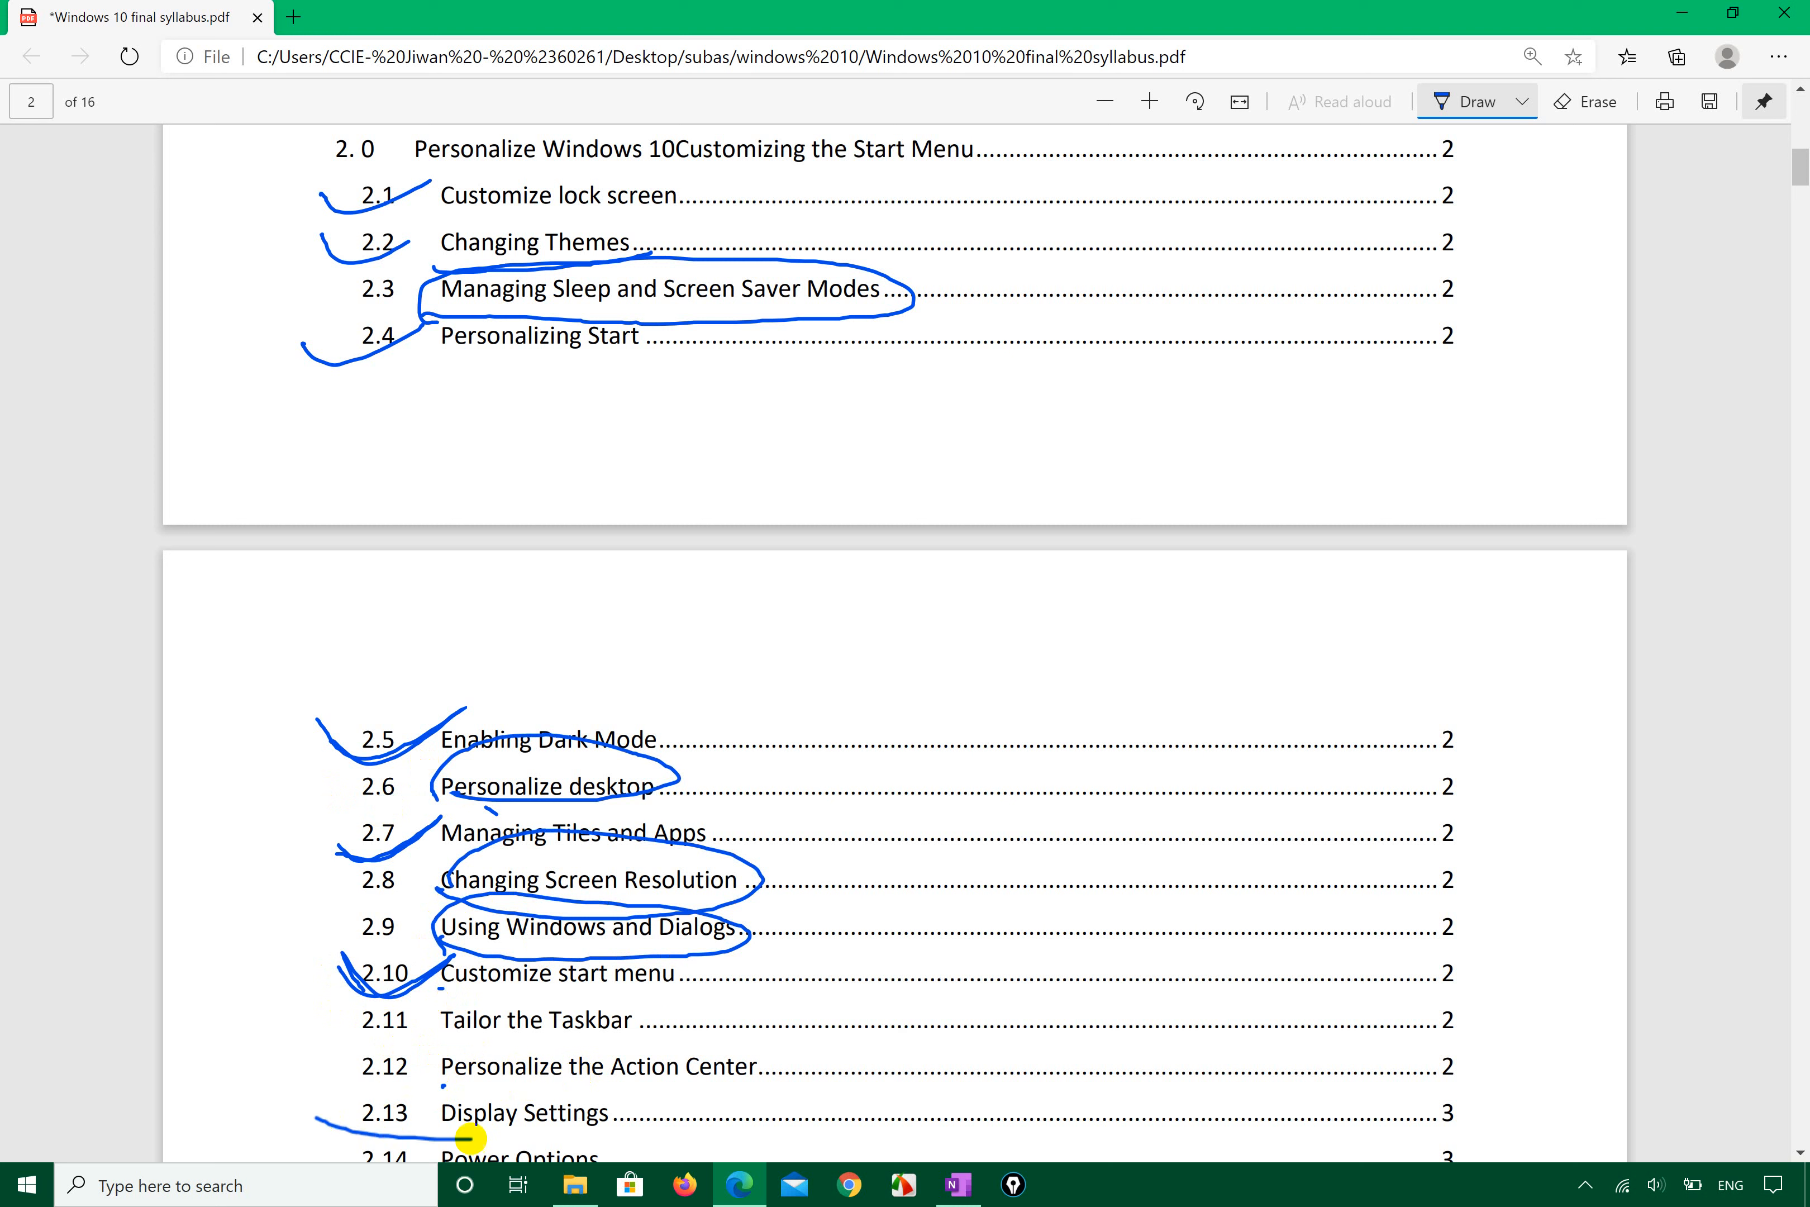
scroll(444, 1085, down, 2)
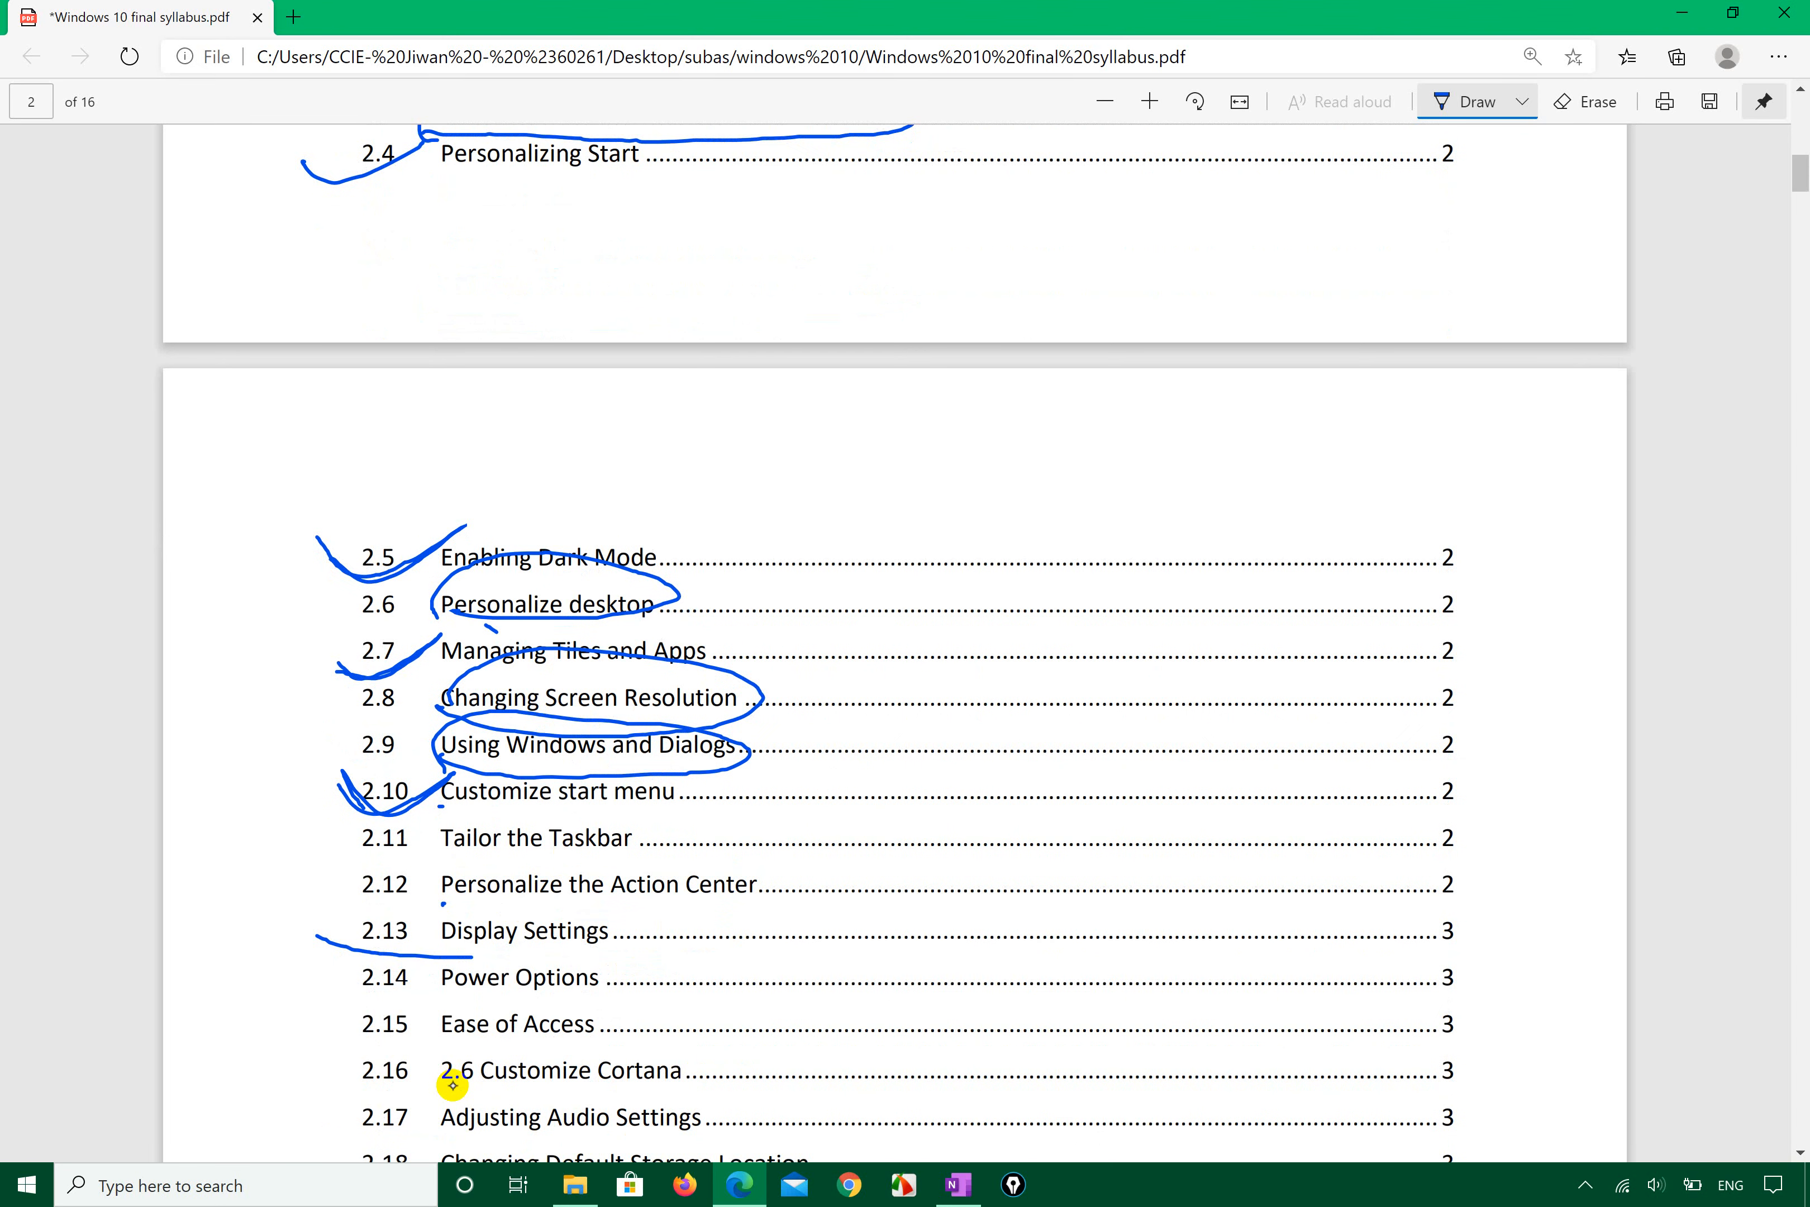
key(ctrl+z)
mouse_move(326, 991)
mouse_down()
mouse_move(489, 1005)
mouse_move(702, 981)
mouse_move(708, 818)
mouse_move(472, 810)
mouse_move(301, 907)
mouse_move(328, 992)
mouse_move(305, 857)
mouse_up()
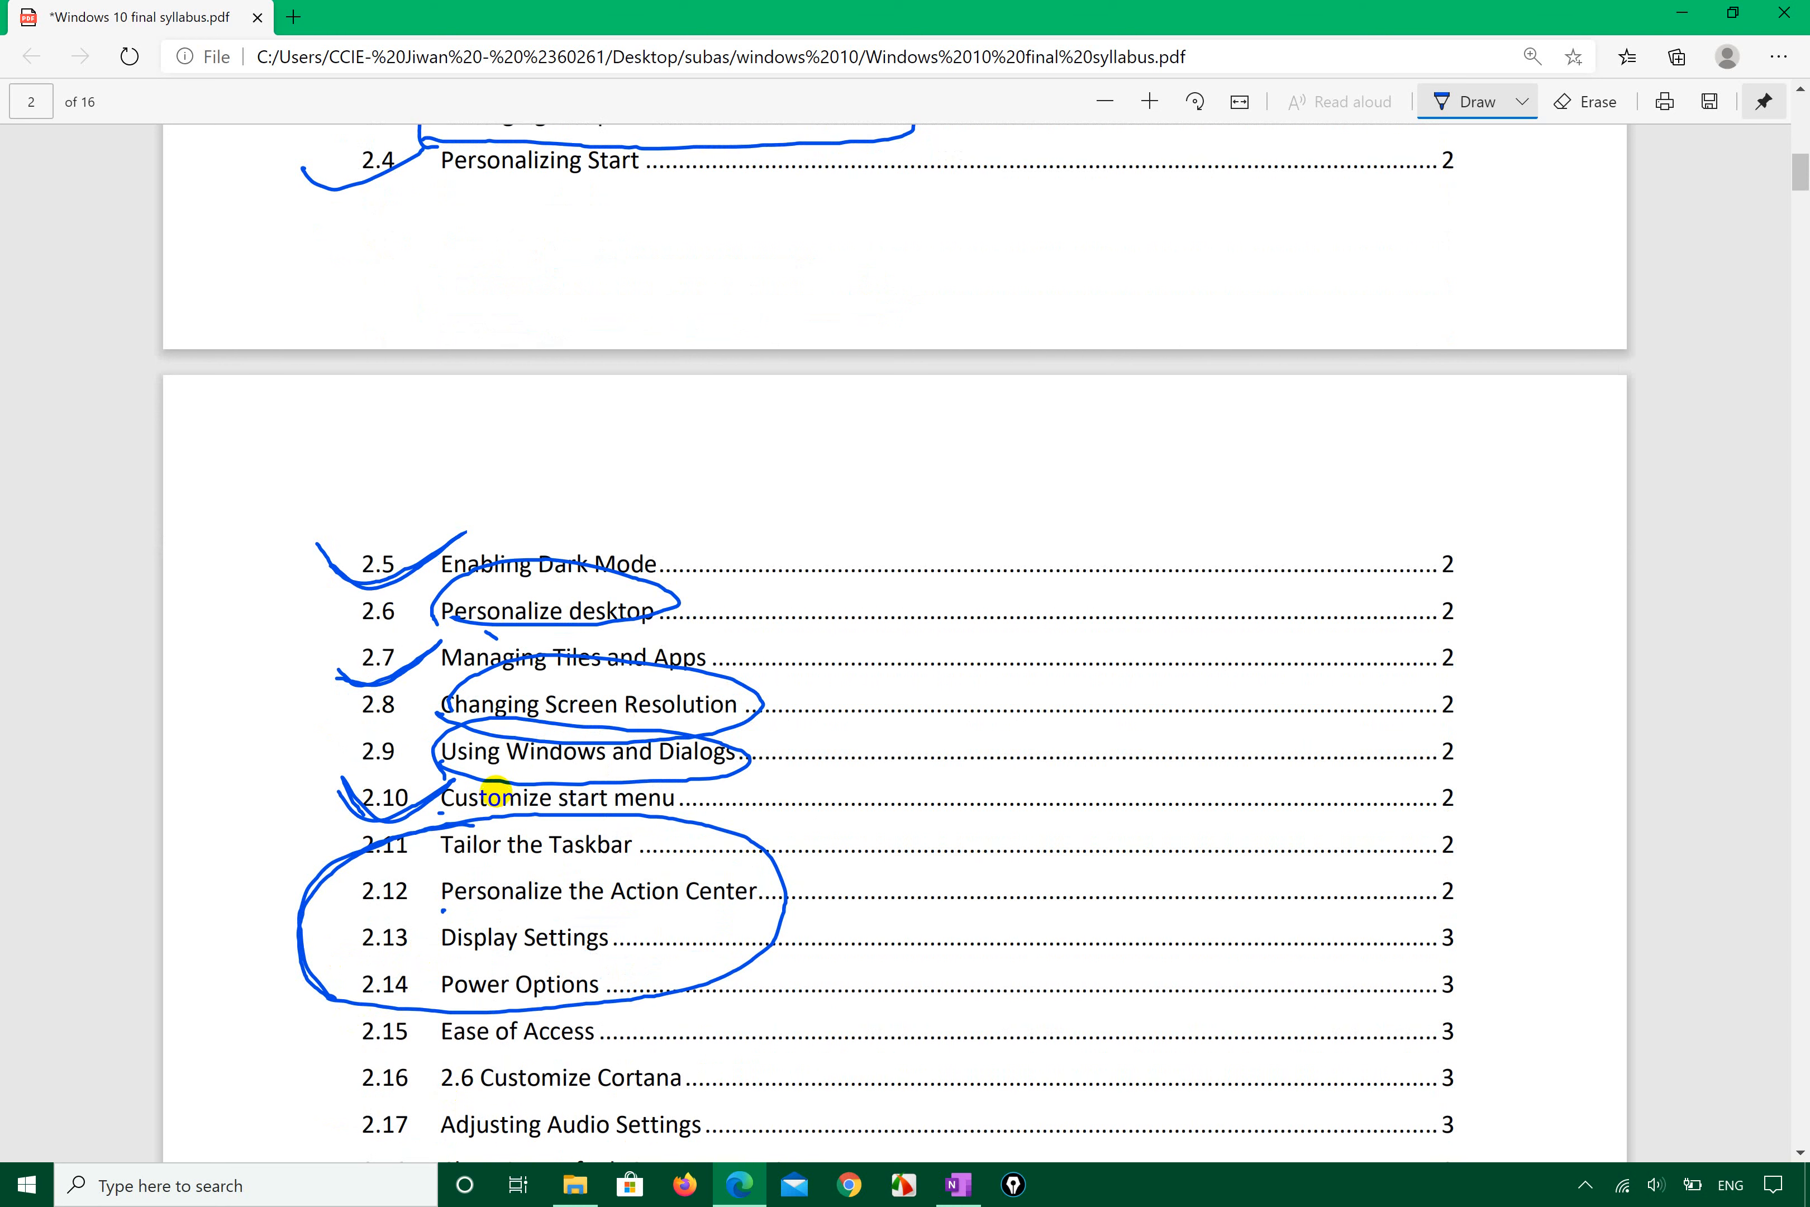
scroll(496, 792, up, 1)
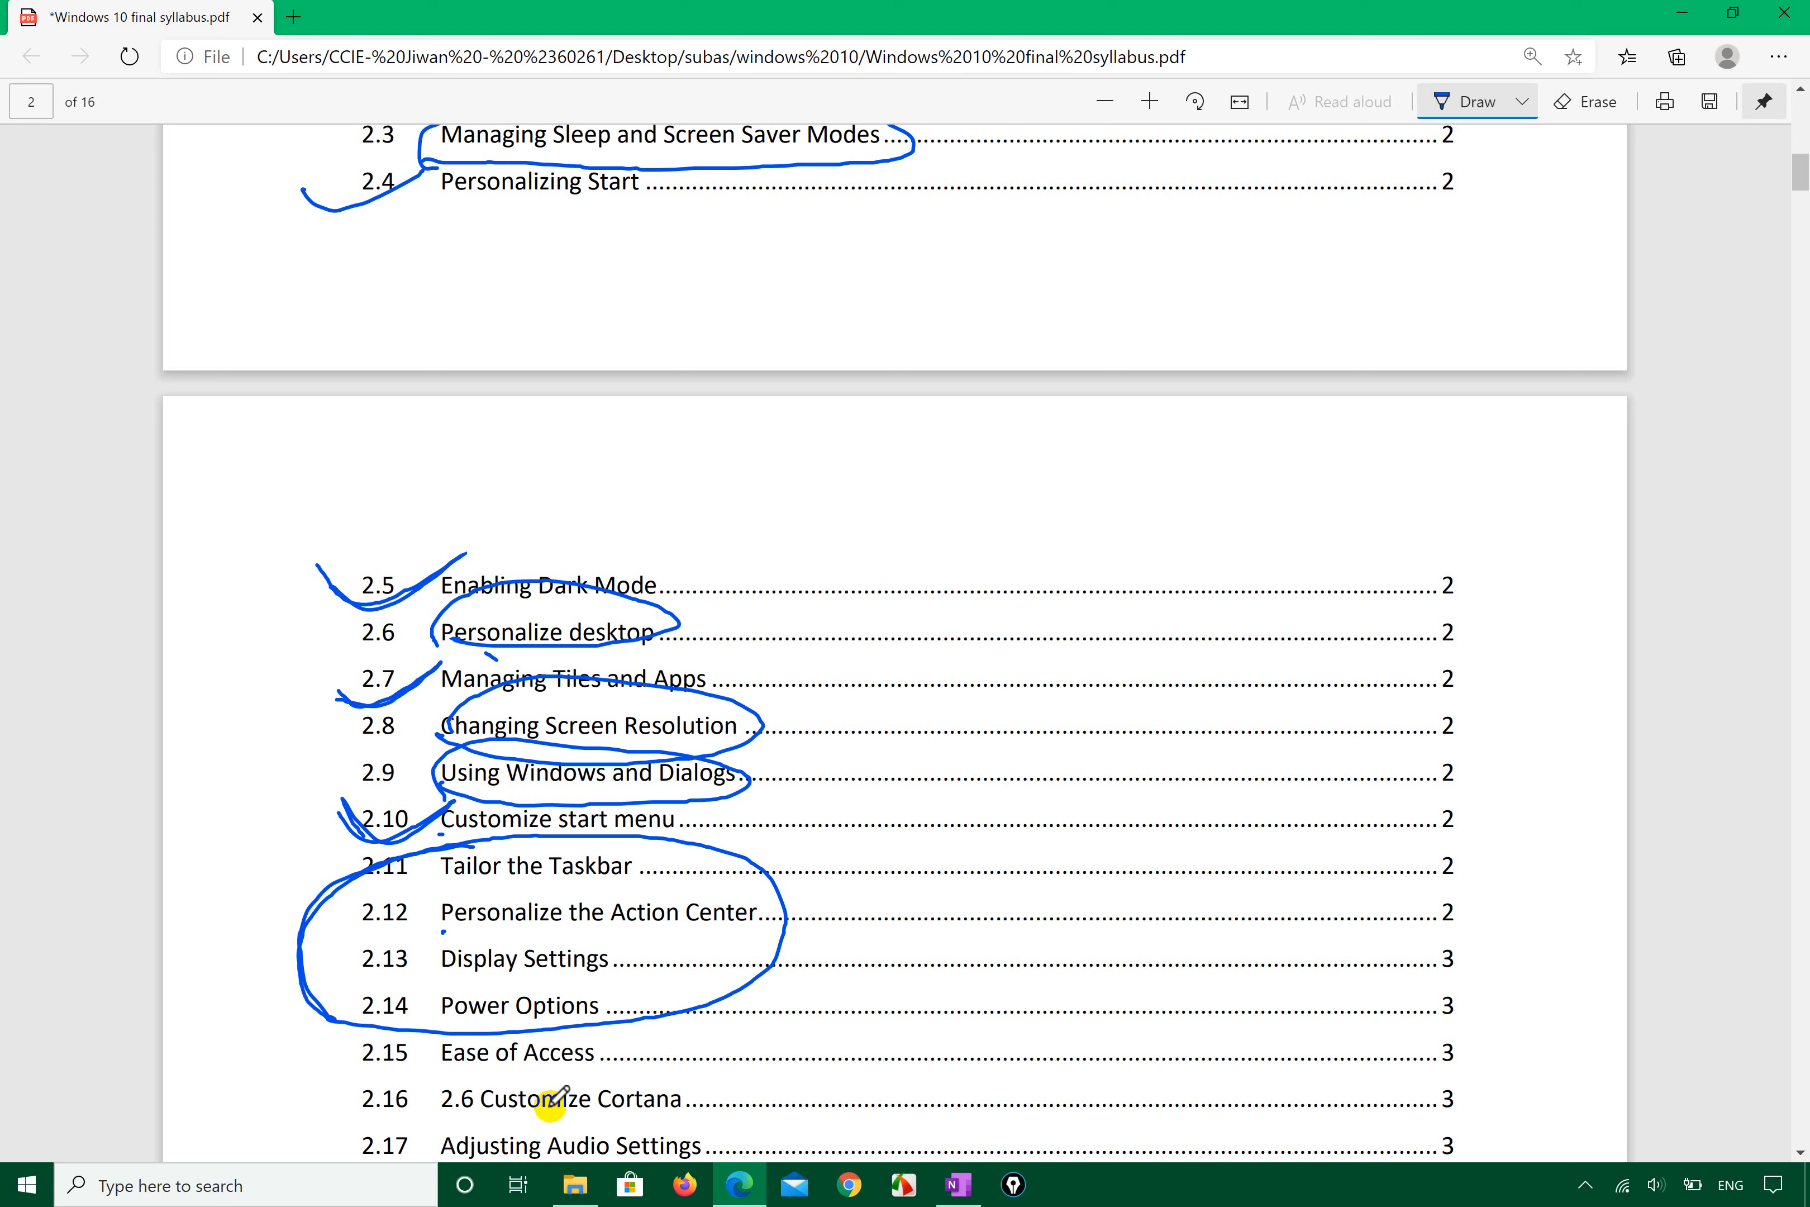
Step: Show the desktop and move the This PC icon one grid place up and to the left
key(super+d)
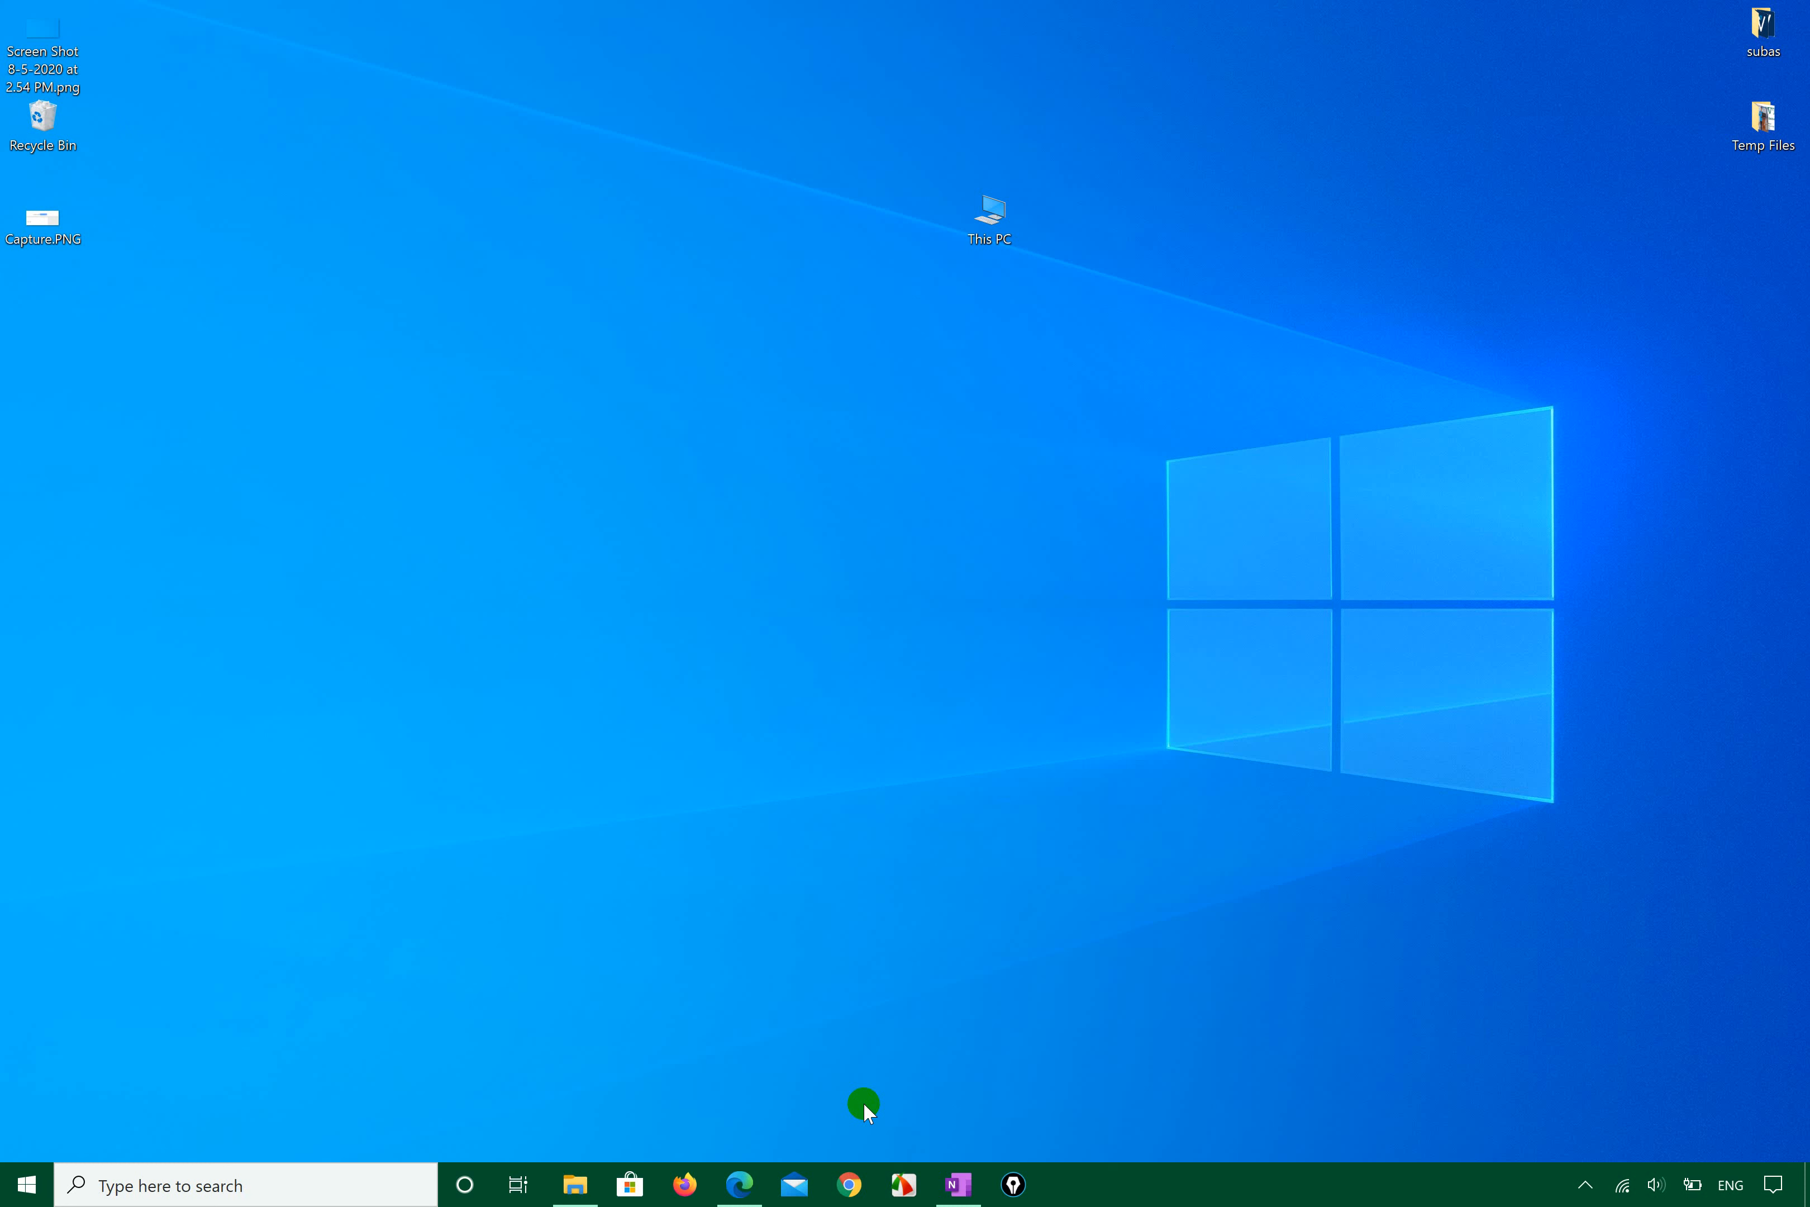
mouse_move(34, 132)
mouse_down()
mouse_move(77, 159)
mouse_move(27, 147)
mouse_up()
click(229, 196)
drag(995, 204, 879, 160)
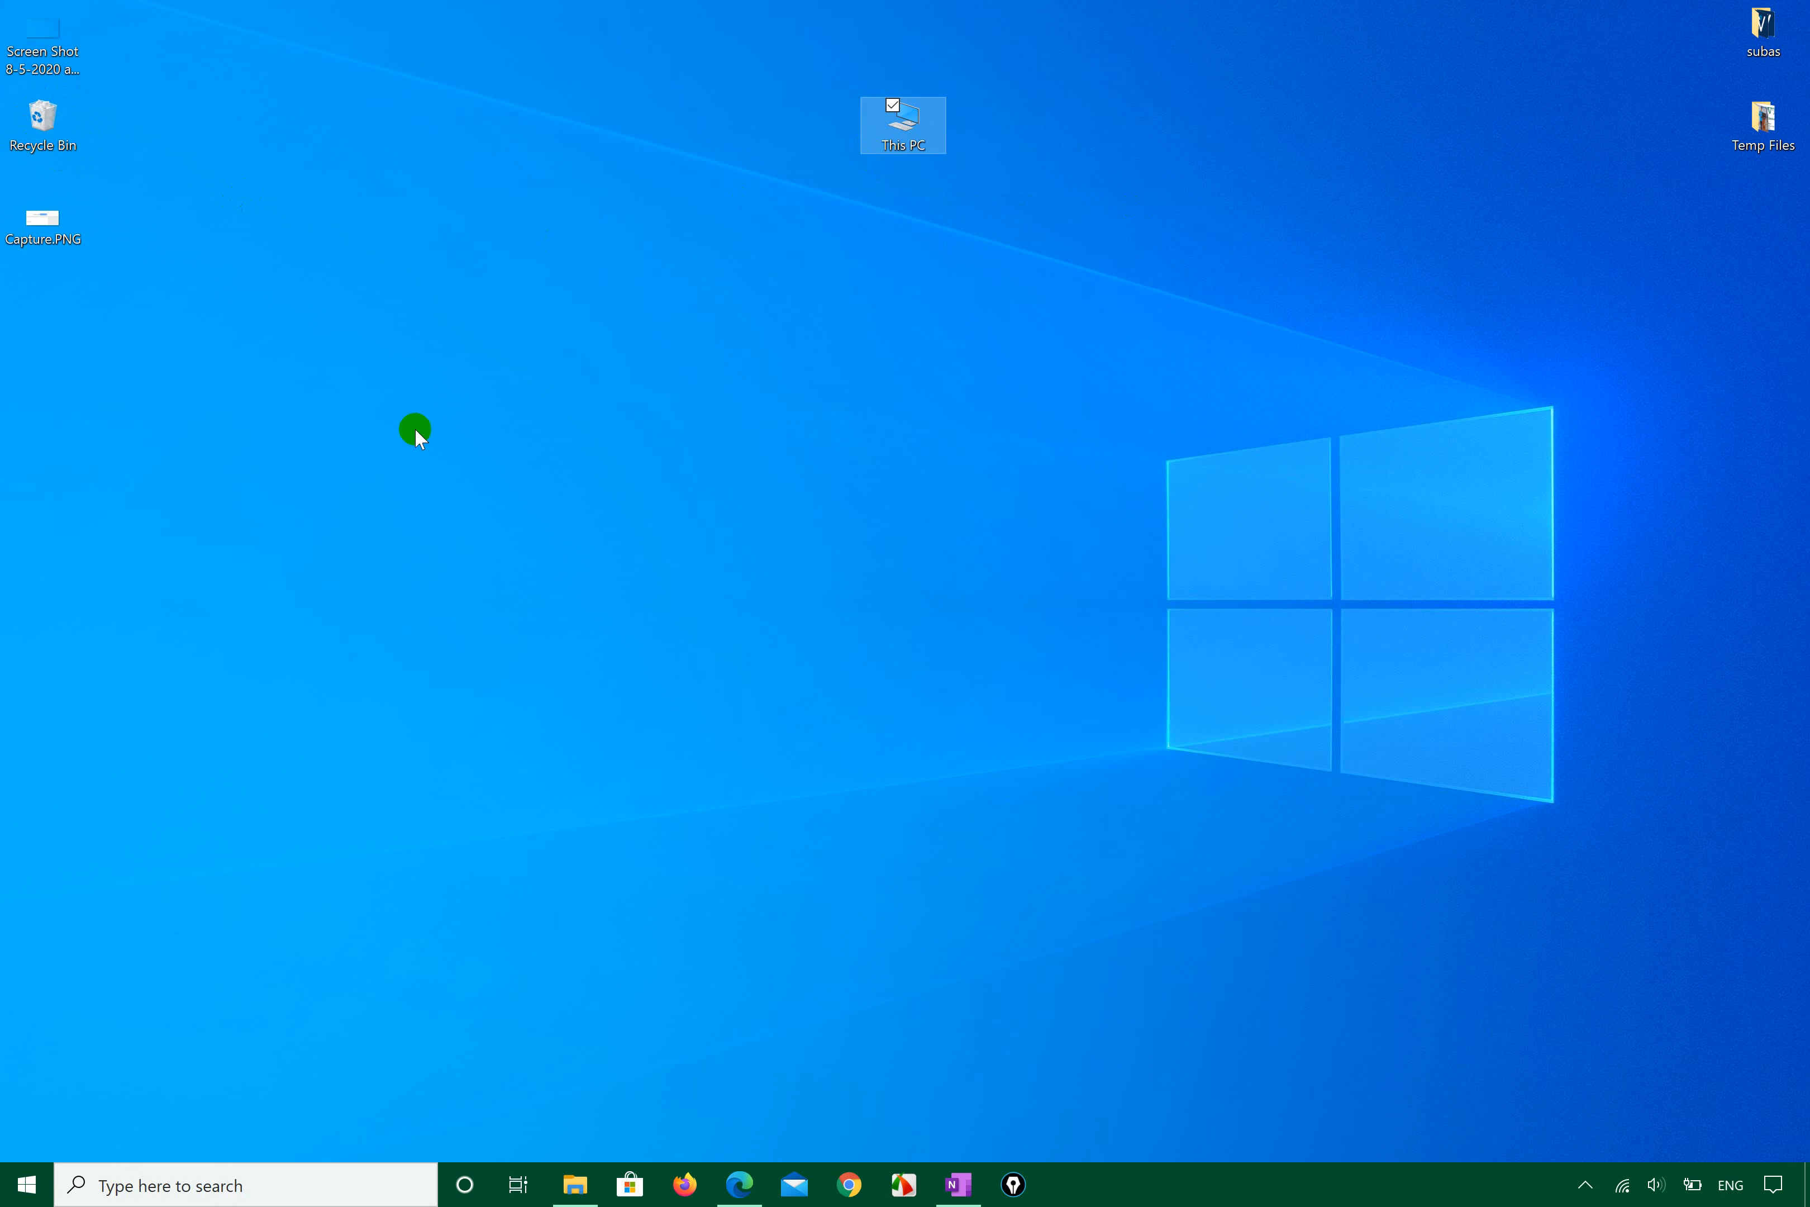
drag(623, 671, 538, 475)
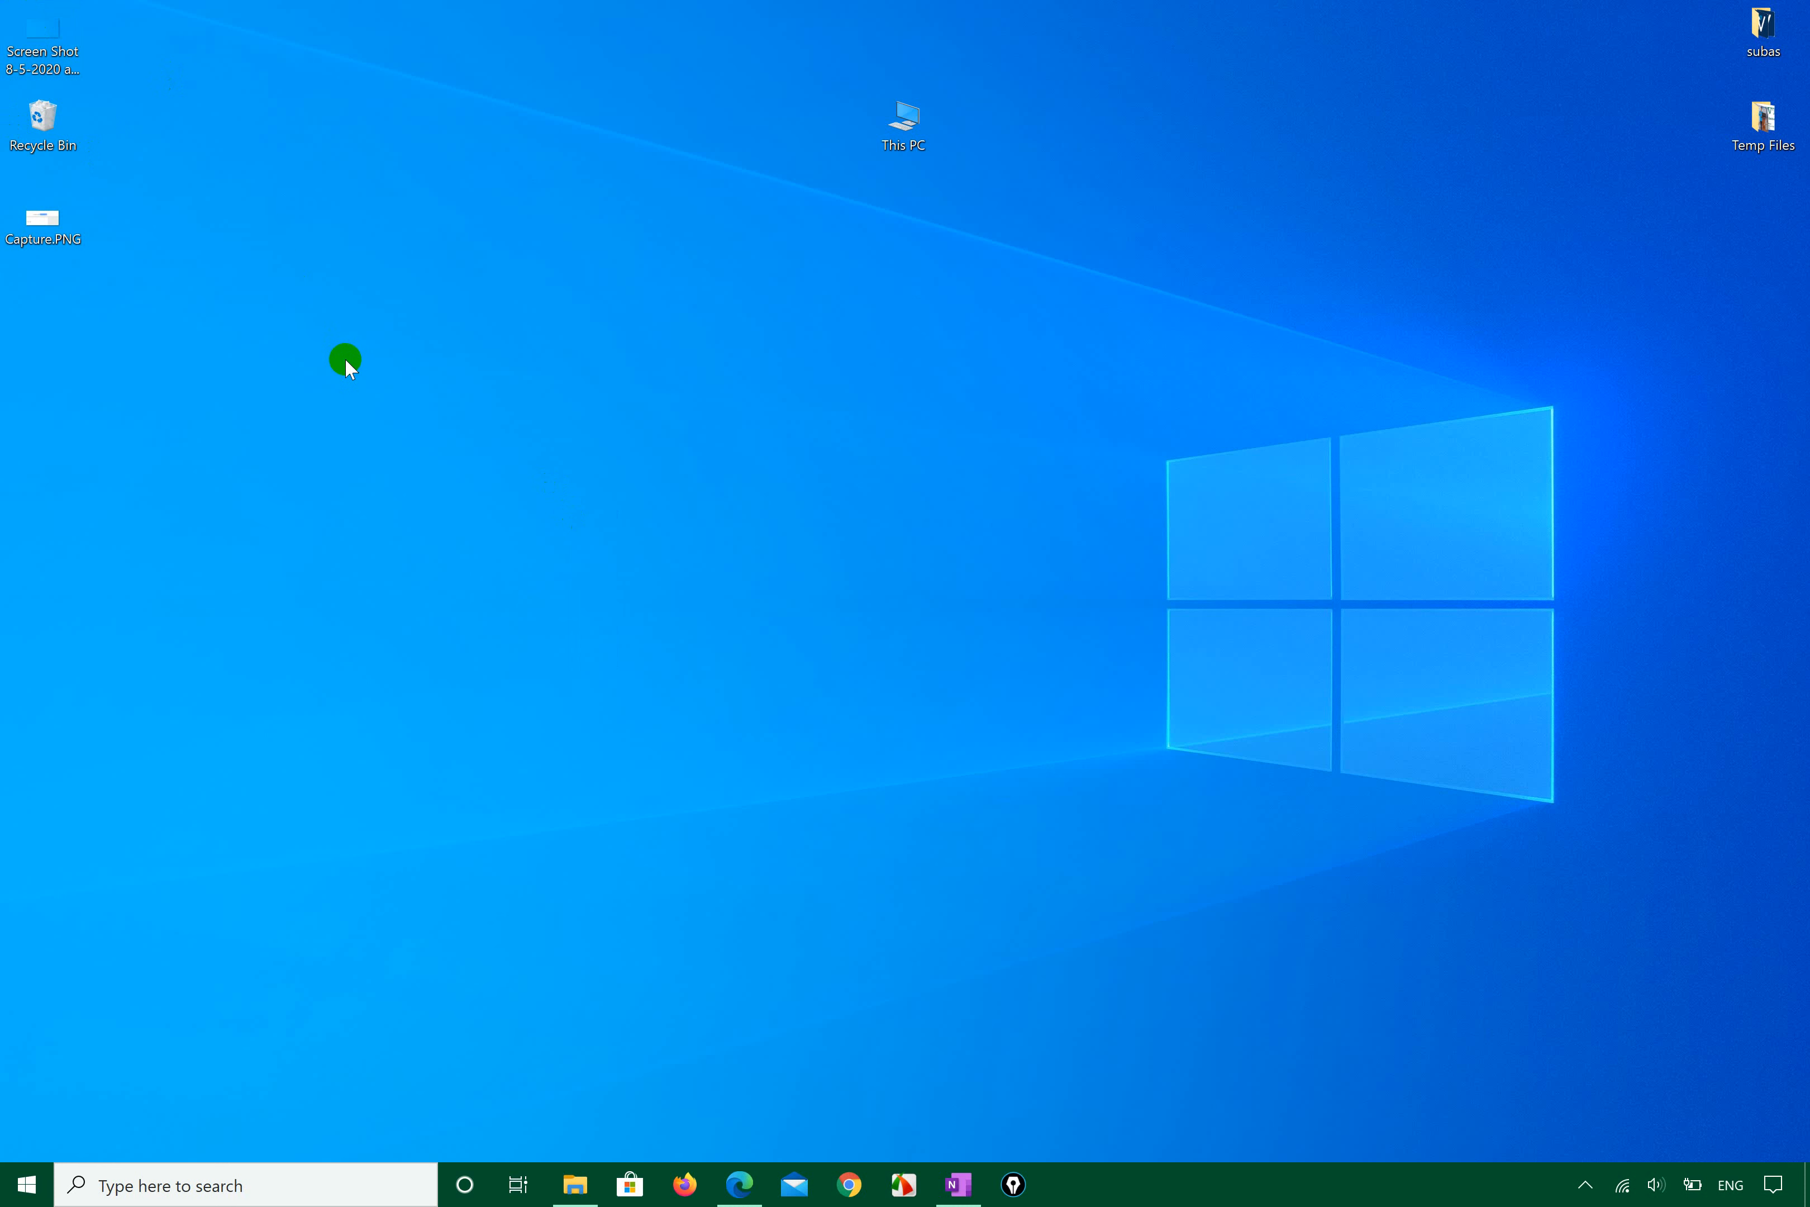
Step: Open the Themes page of the desktop's Personalization settings
right_click(266, 303)
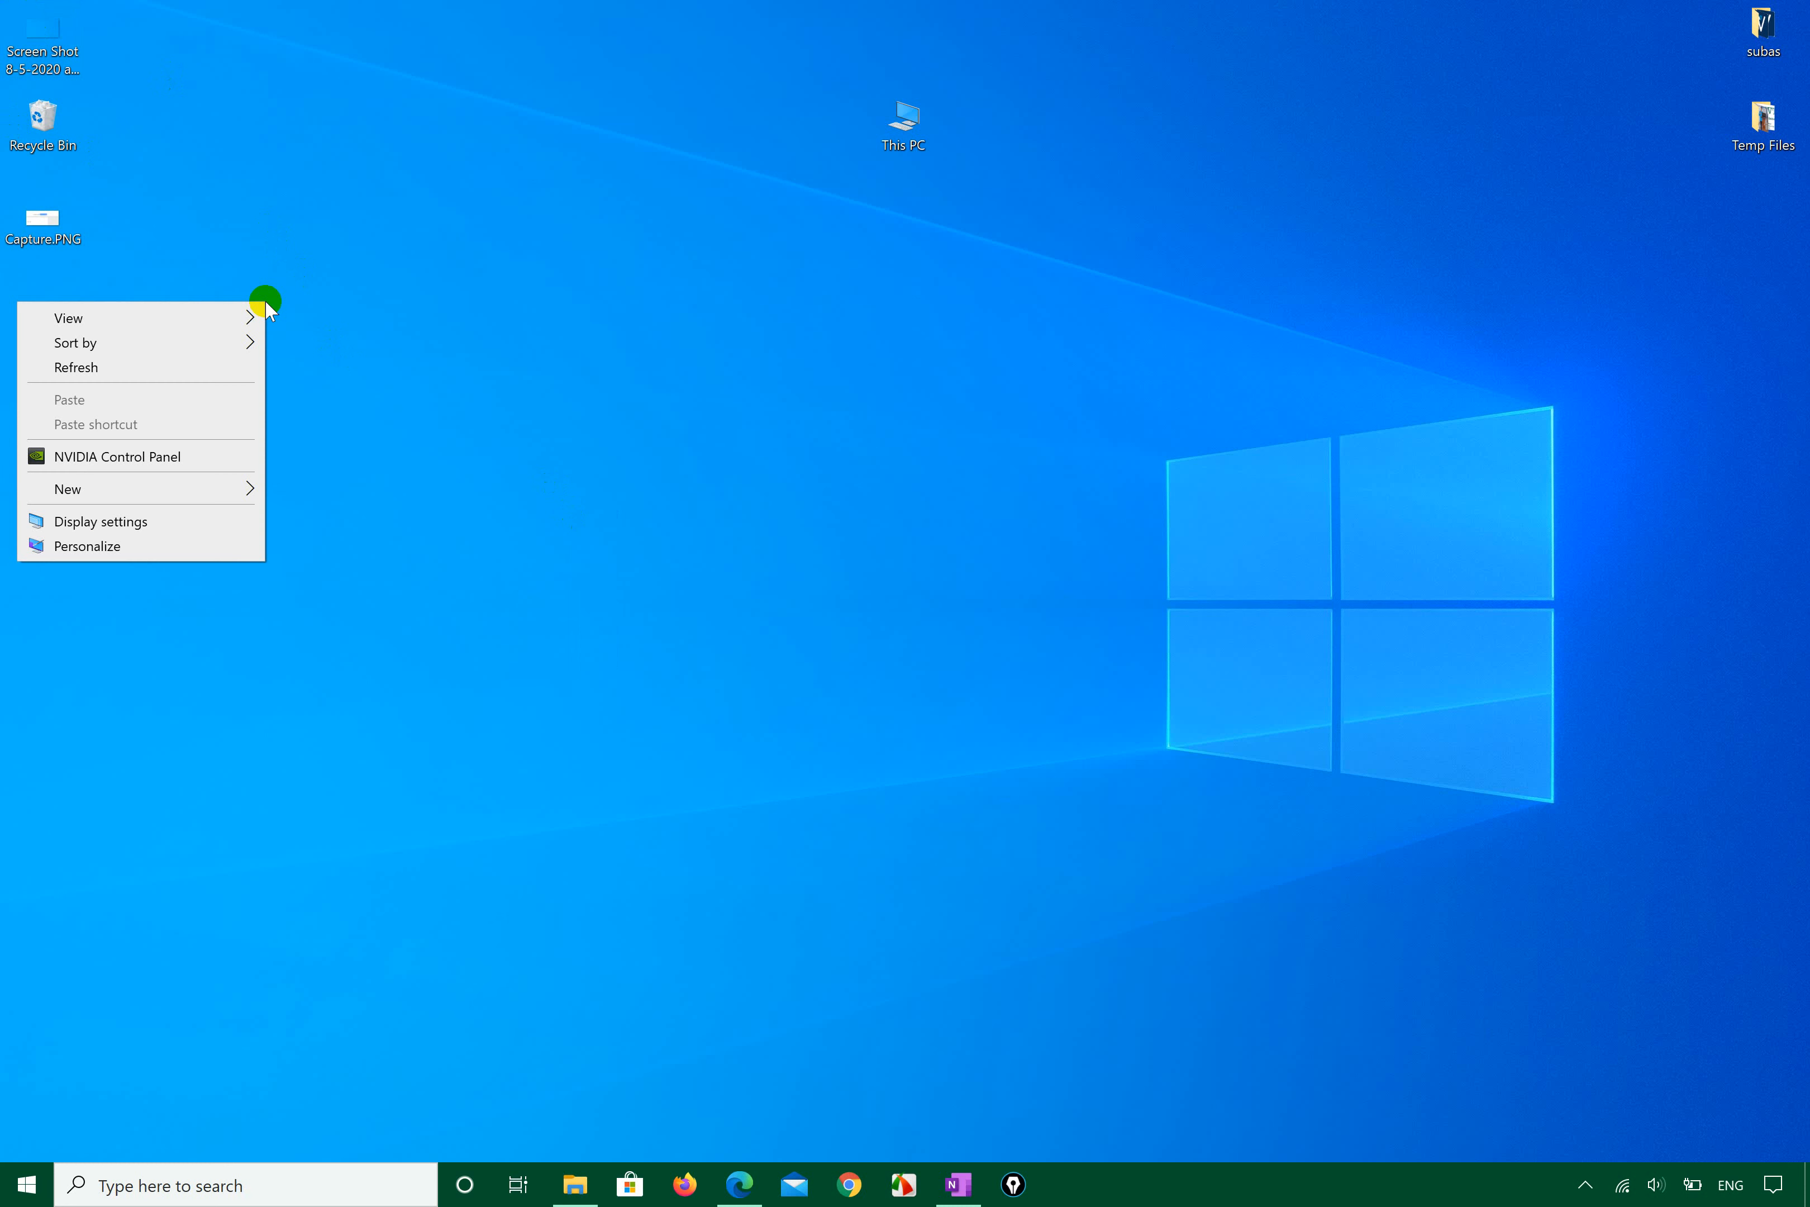
click(150, 543)
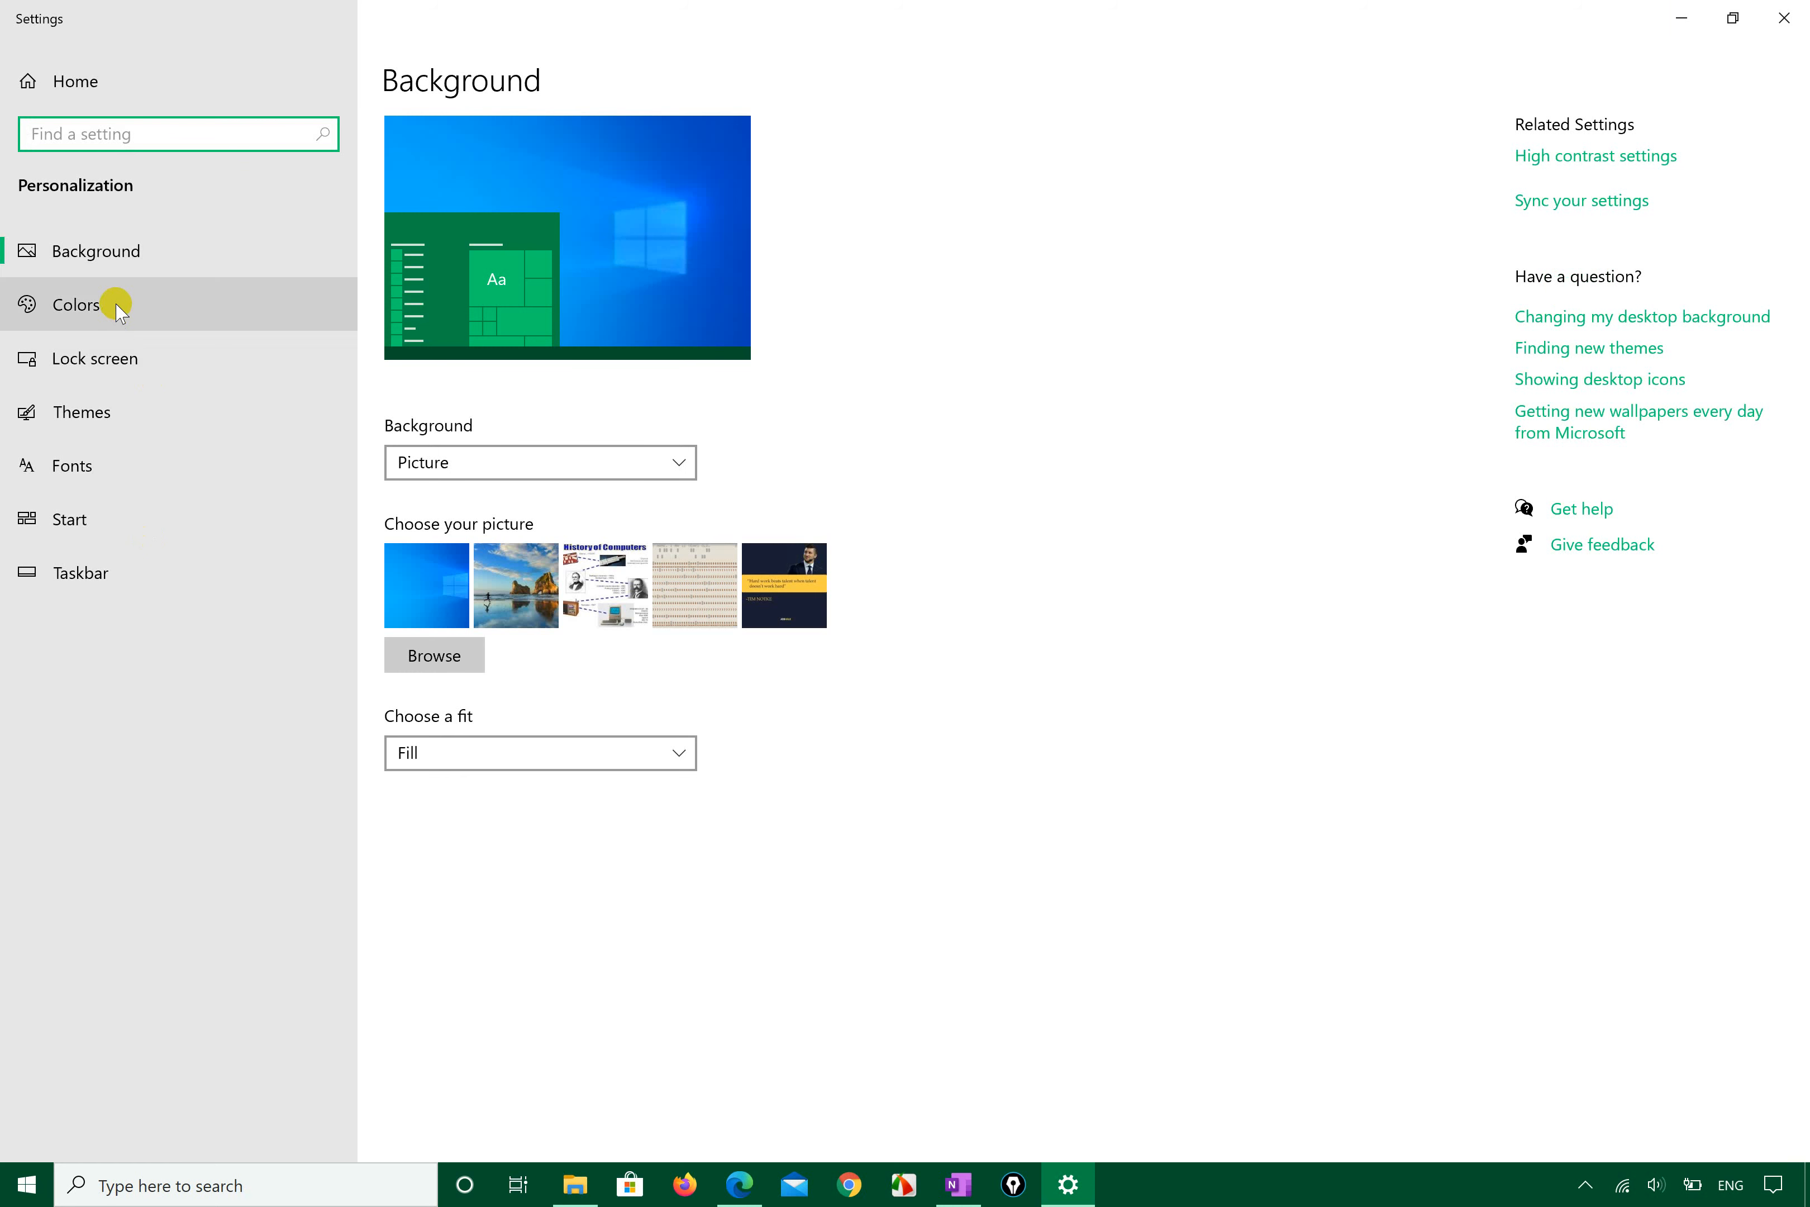
click(109, 415)
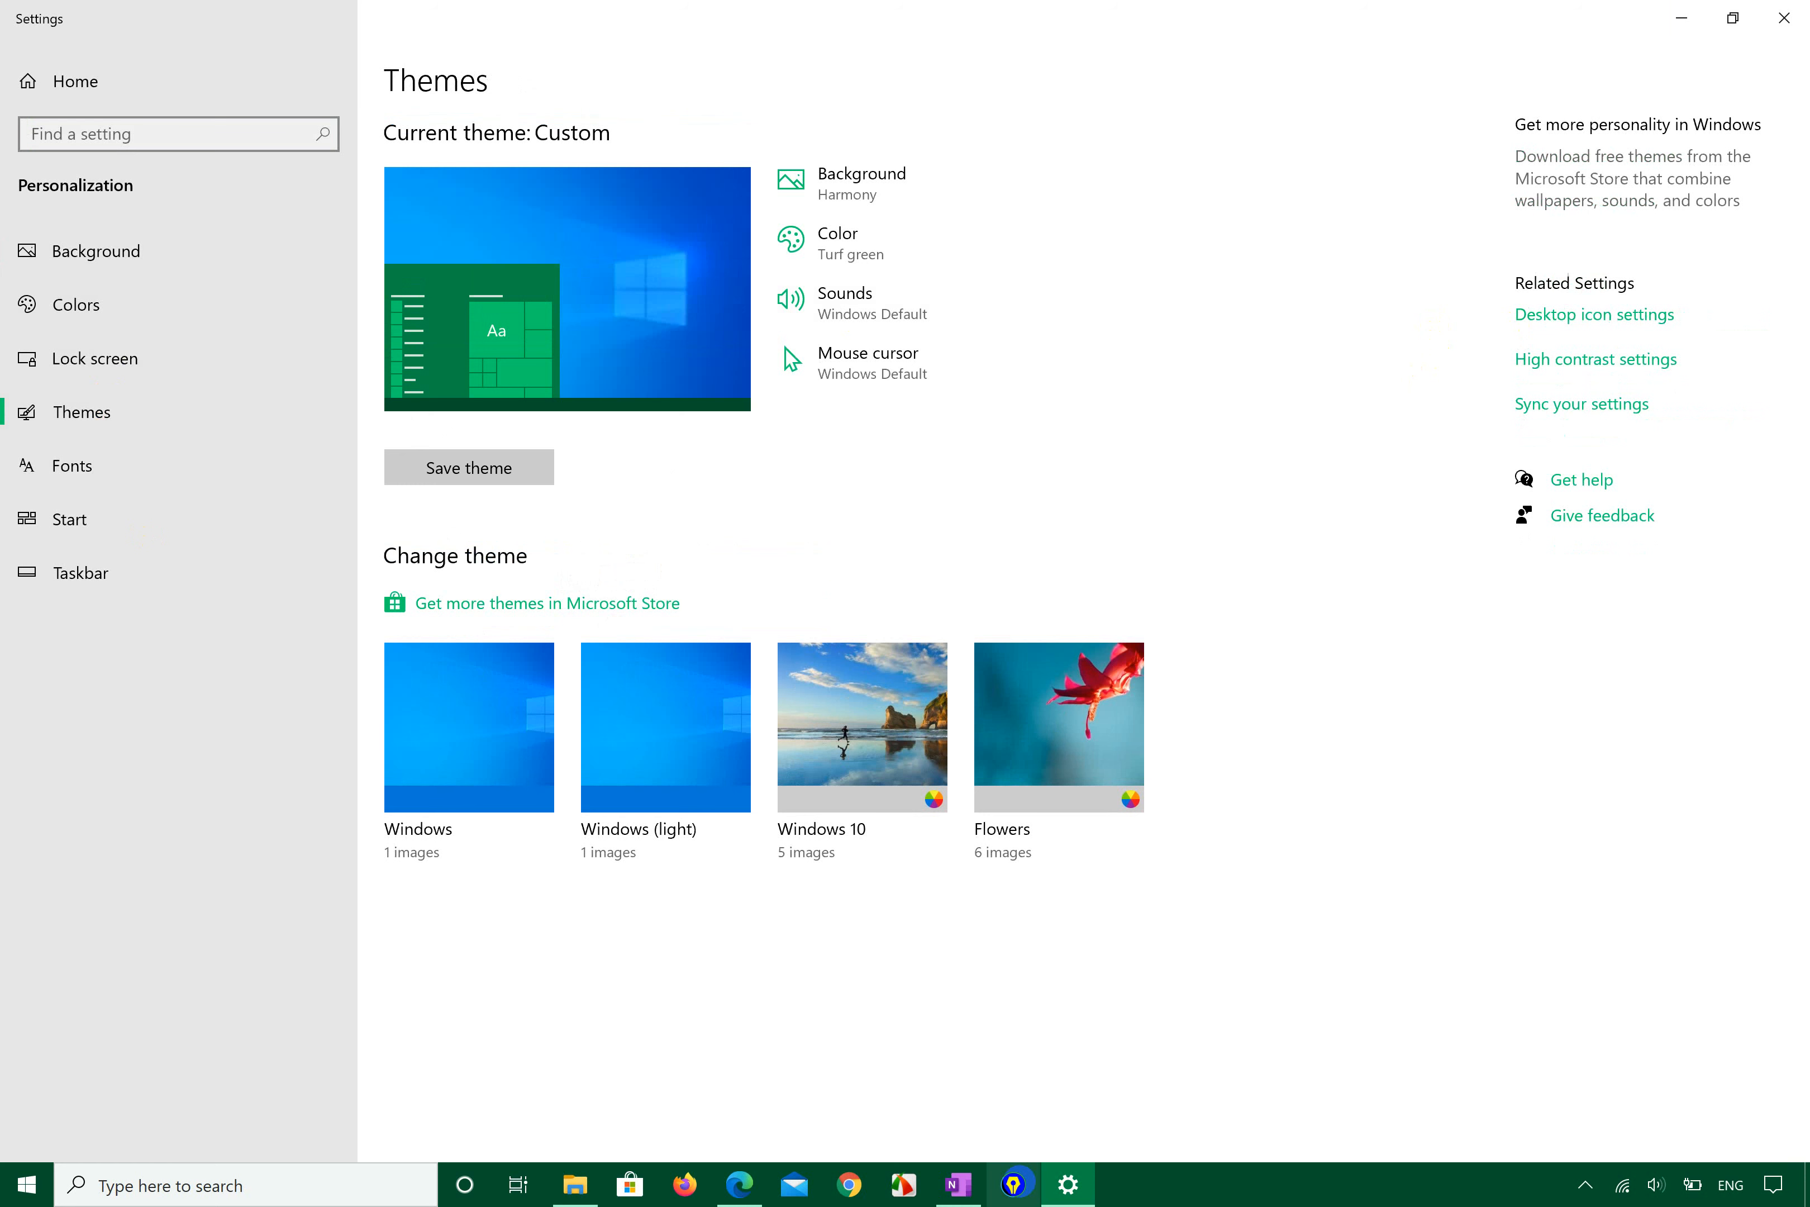
Step: With the screen annotation pen, circle the Related Settings heading and the Desktop icon settings link, and return to the normal pointer
click(1012, 1184)
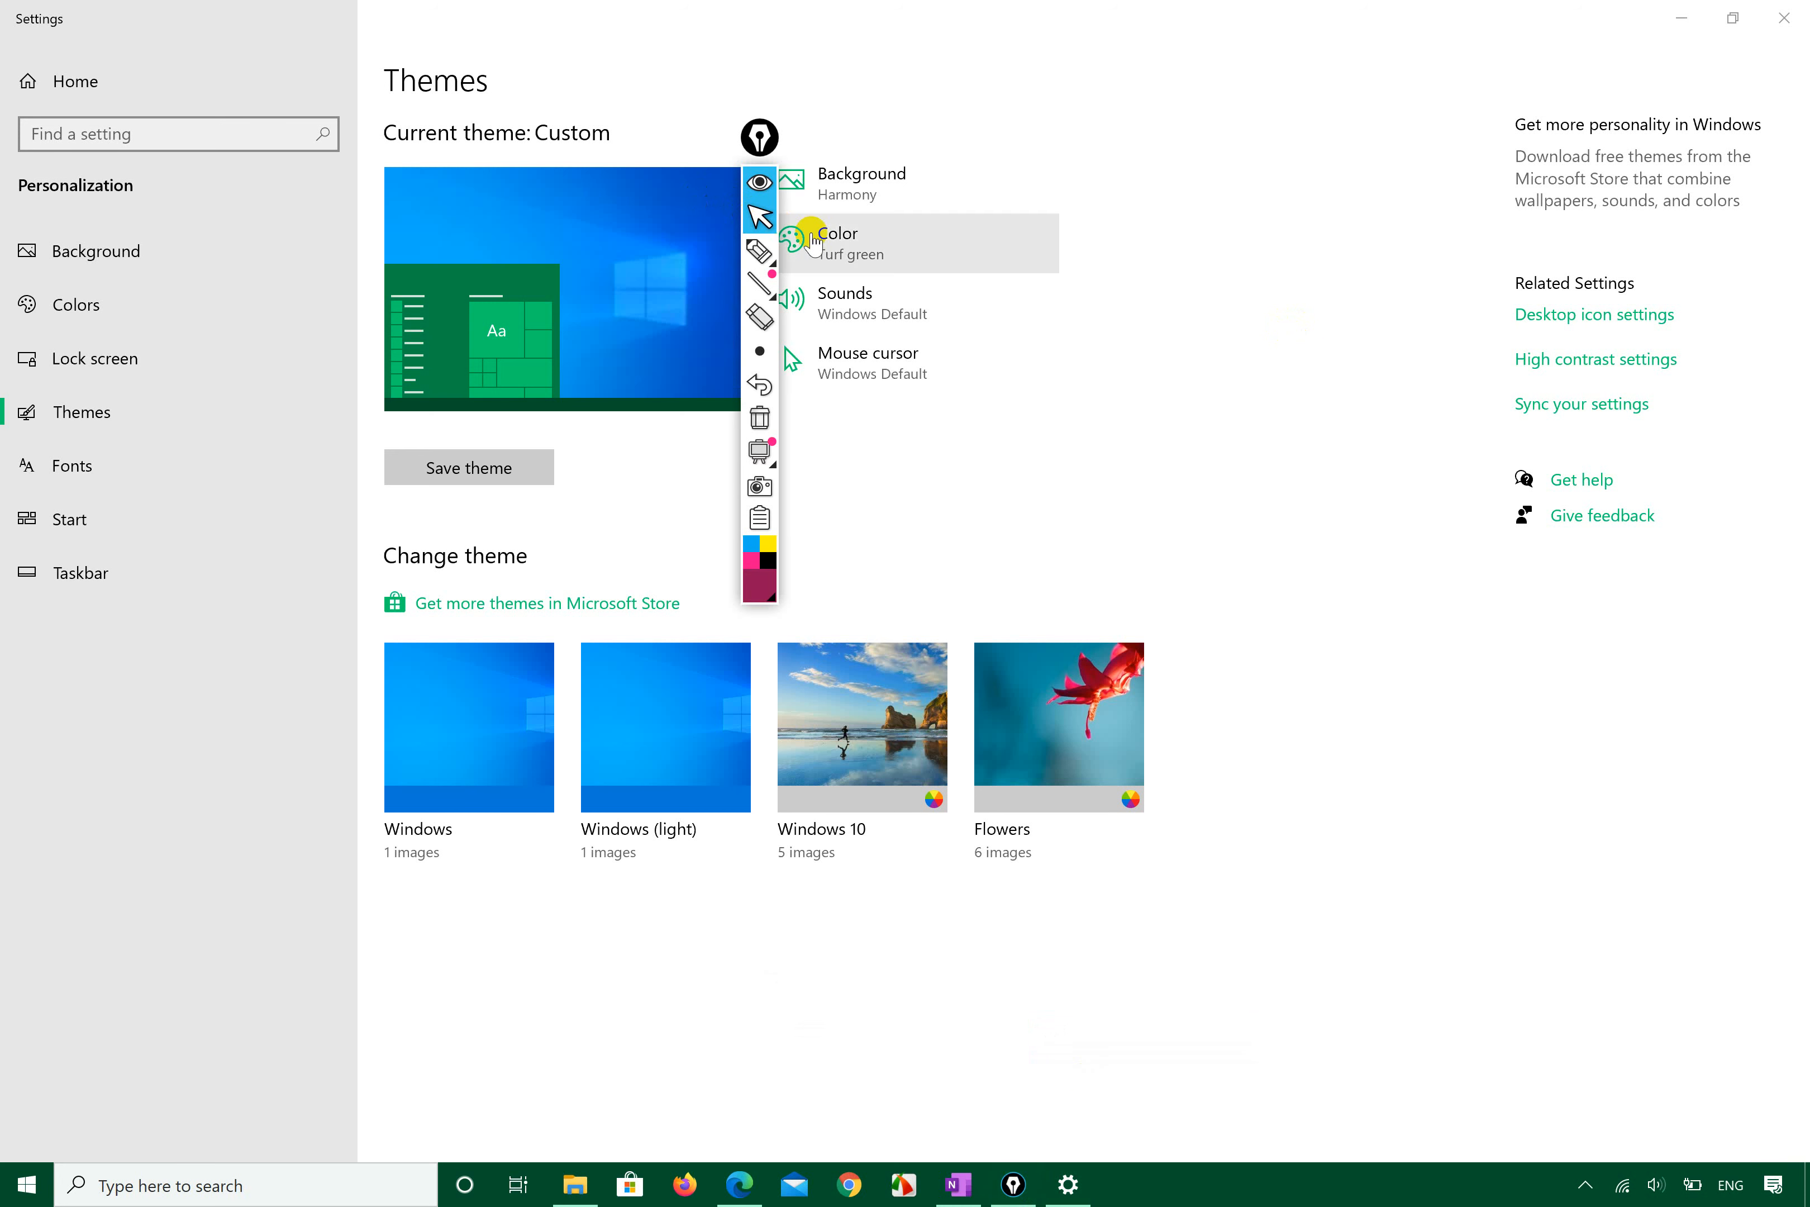
click(759, 251)
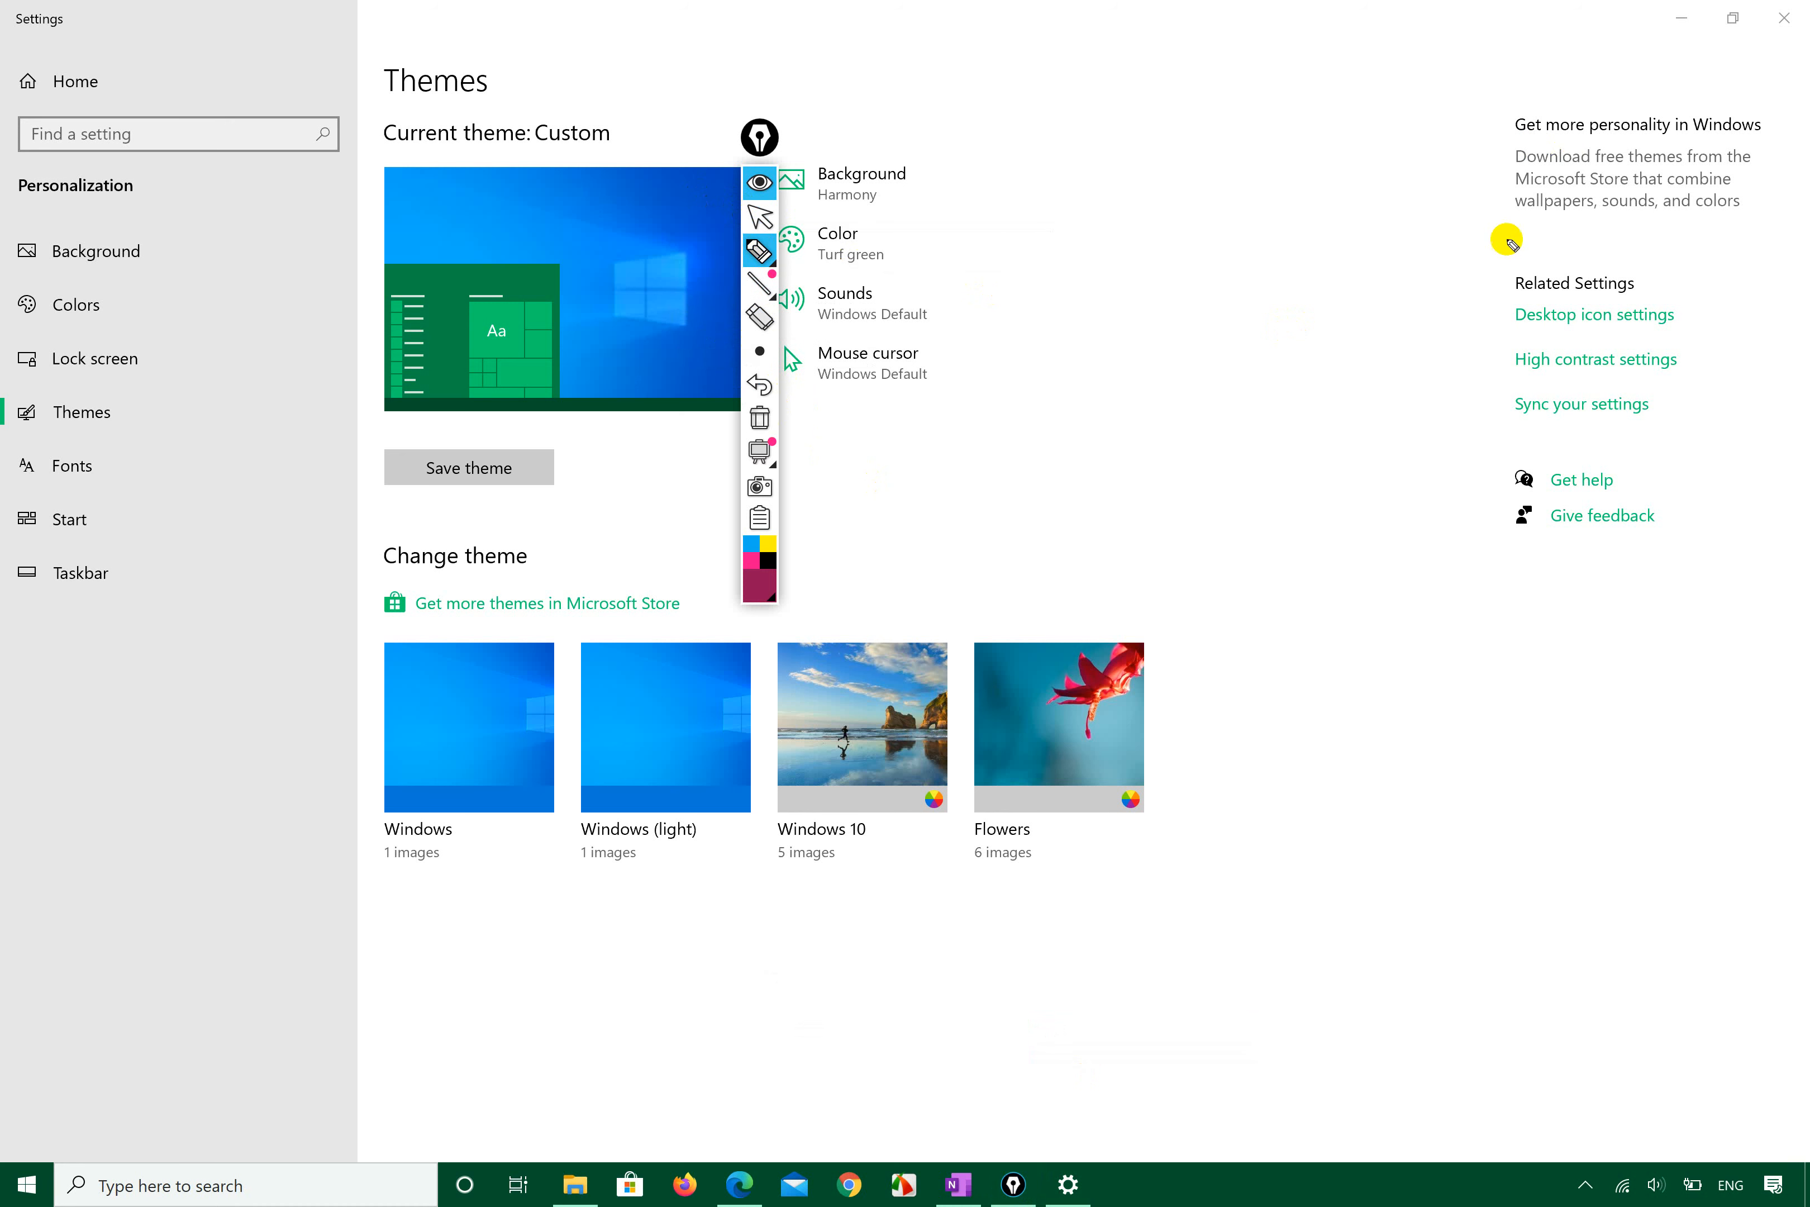
mouse_move(1451, 297)
mouse_down()
mouse_move(1519, 348)
mouse_move(1692, 319)
mouse_move(1463, 255)
mouse_move(1455, 303)
mouse_up()
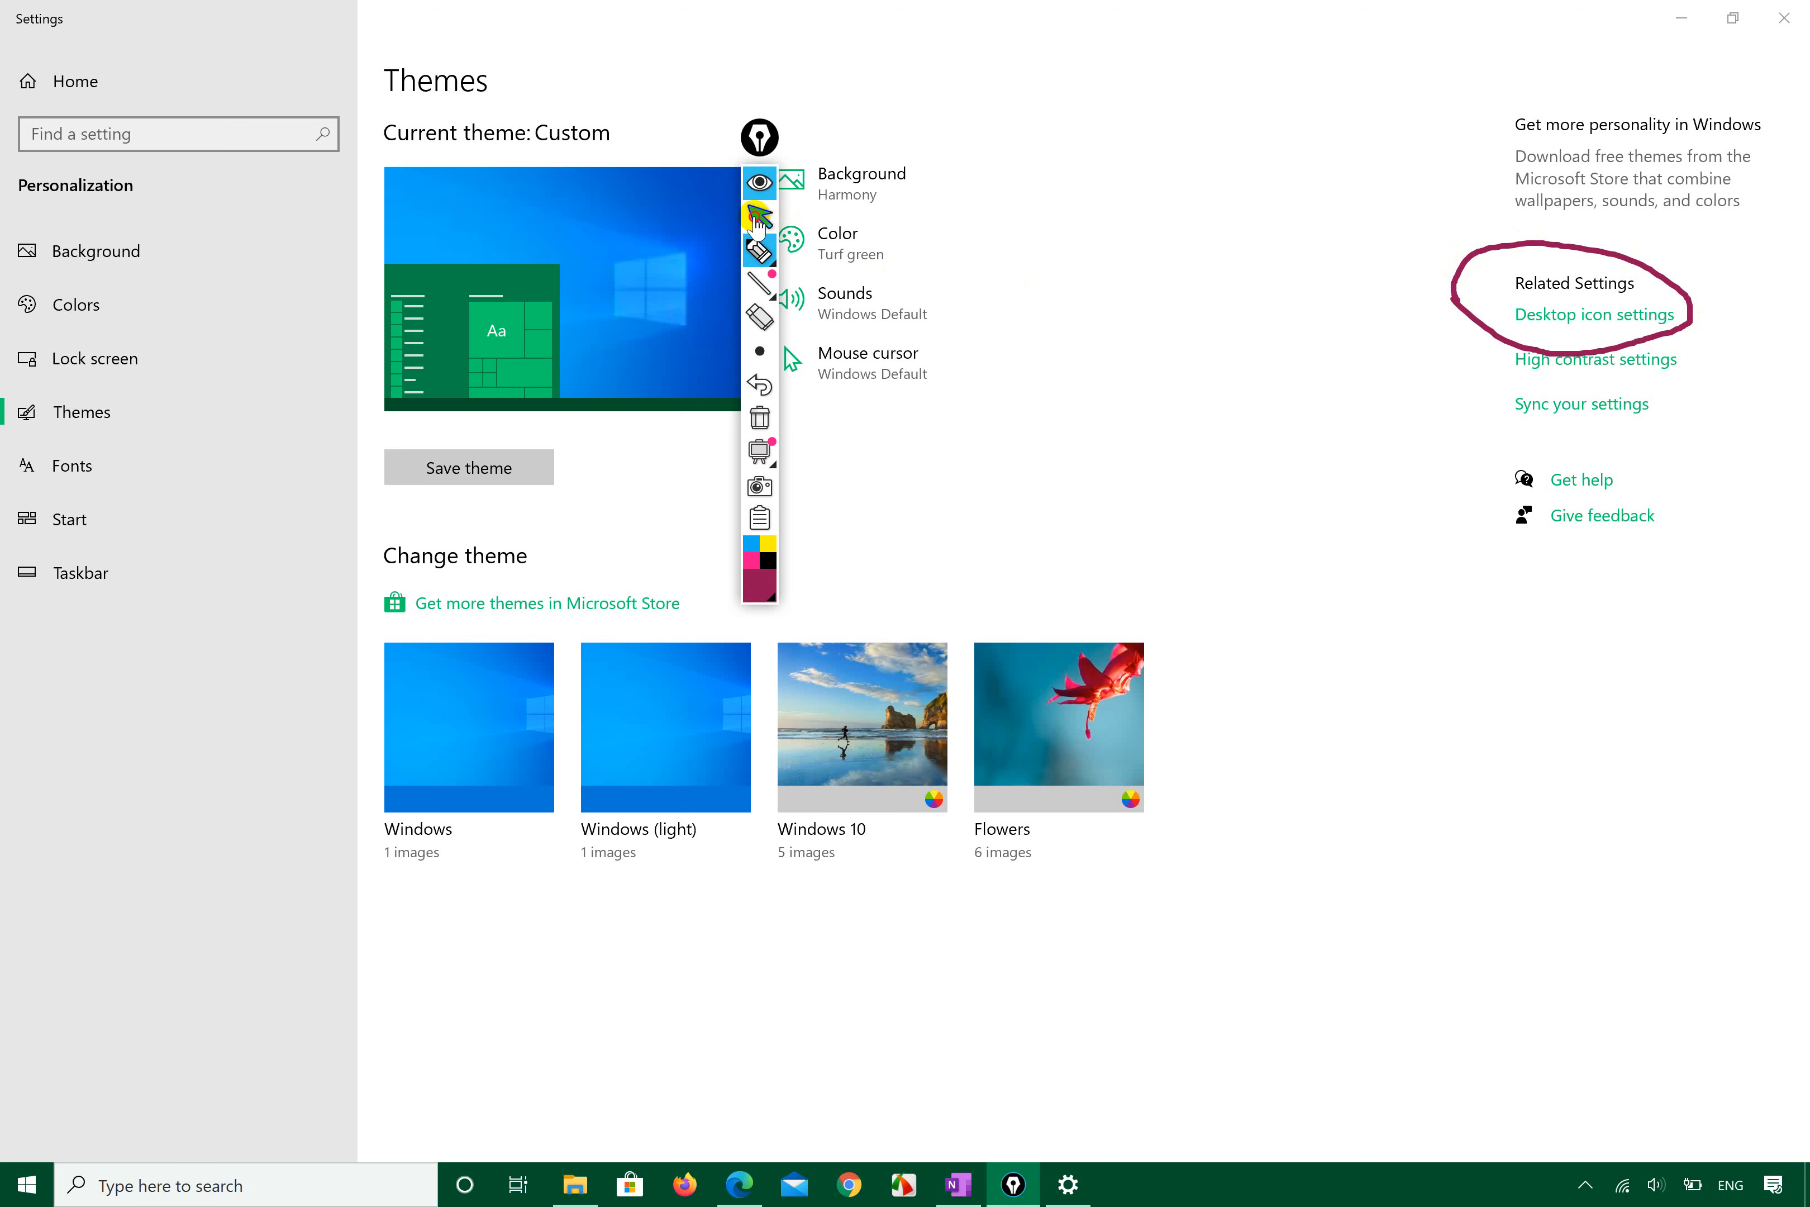
click(760, 216)
Step: Reduce the Settings window from full screen and circle Related Settings with its Desktop icon settings link in the smaller layout
click(1734, 17)
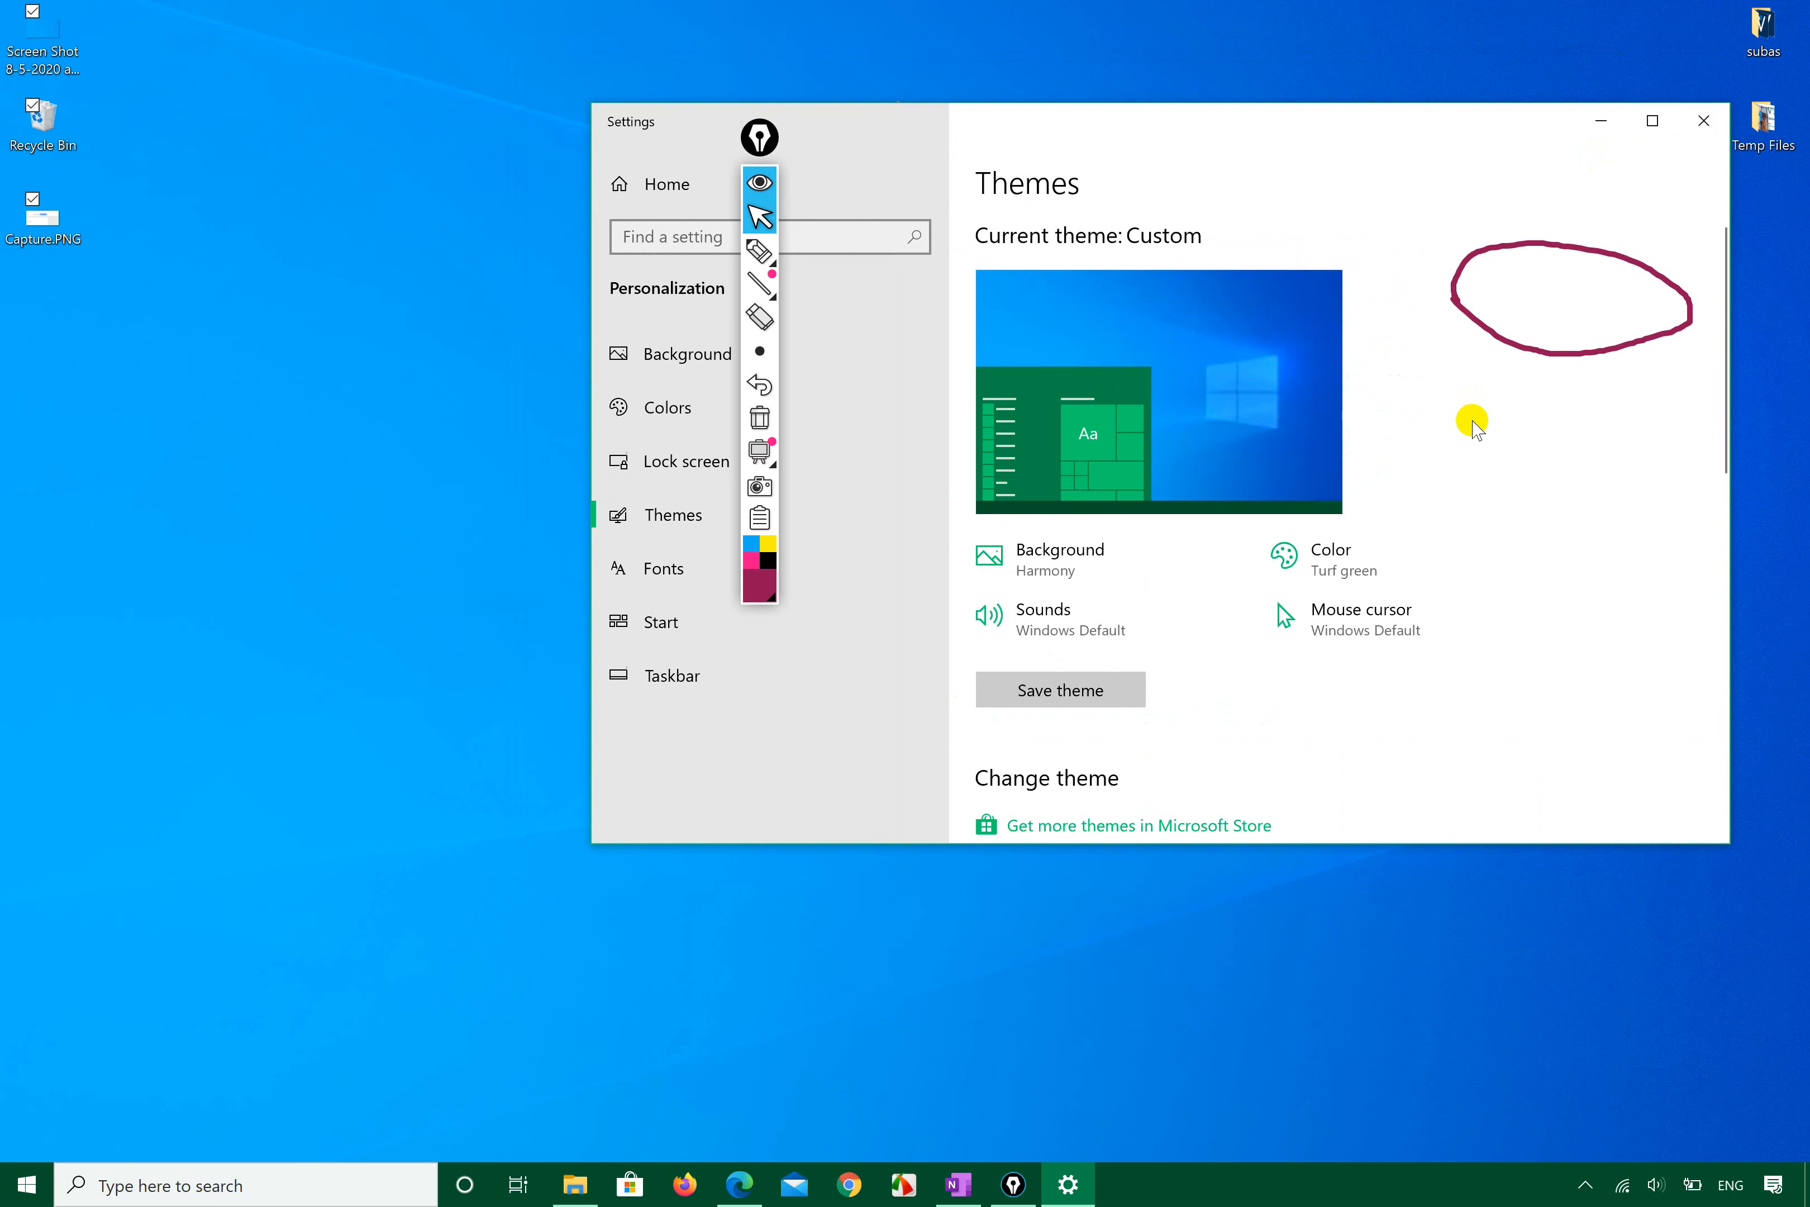
scroll(1383, 530, down, 1)
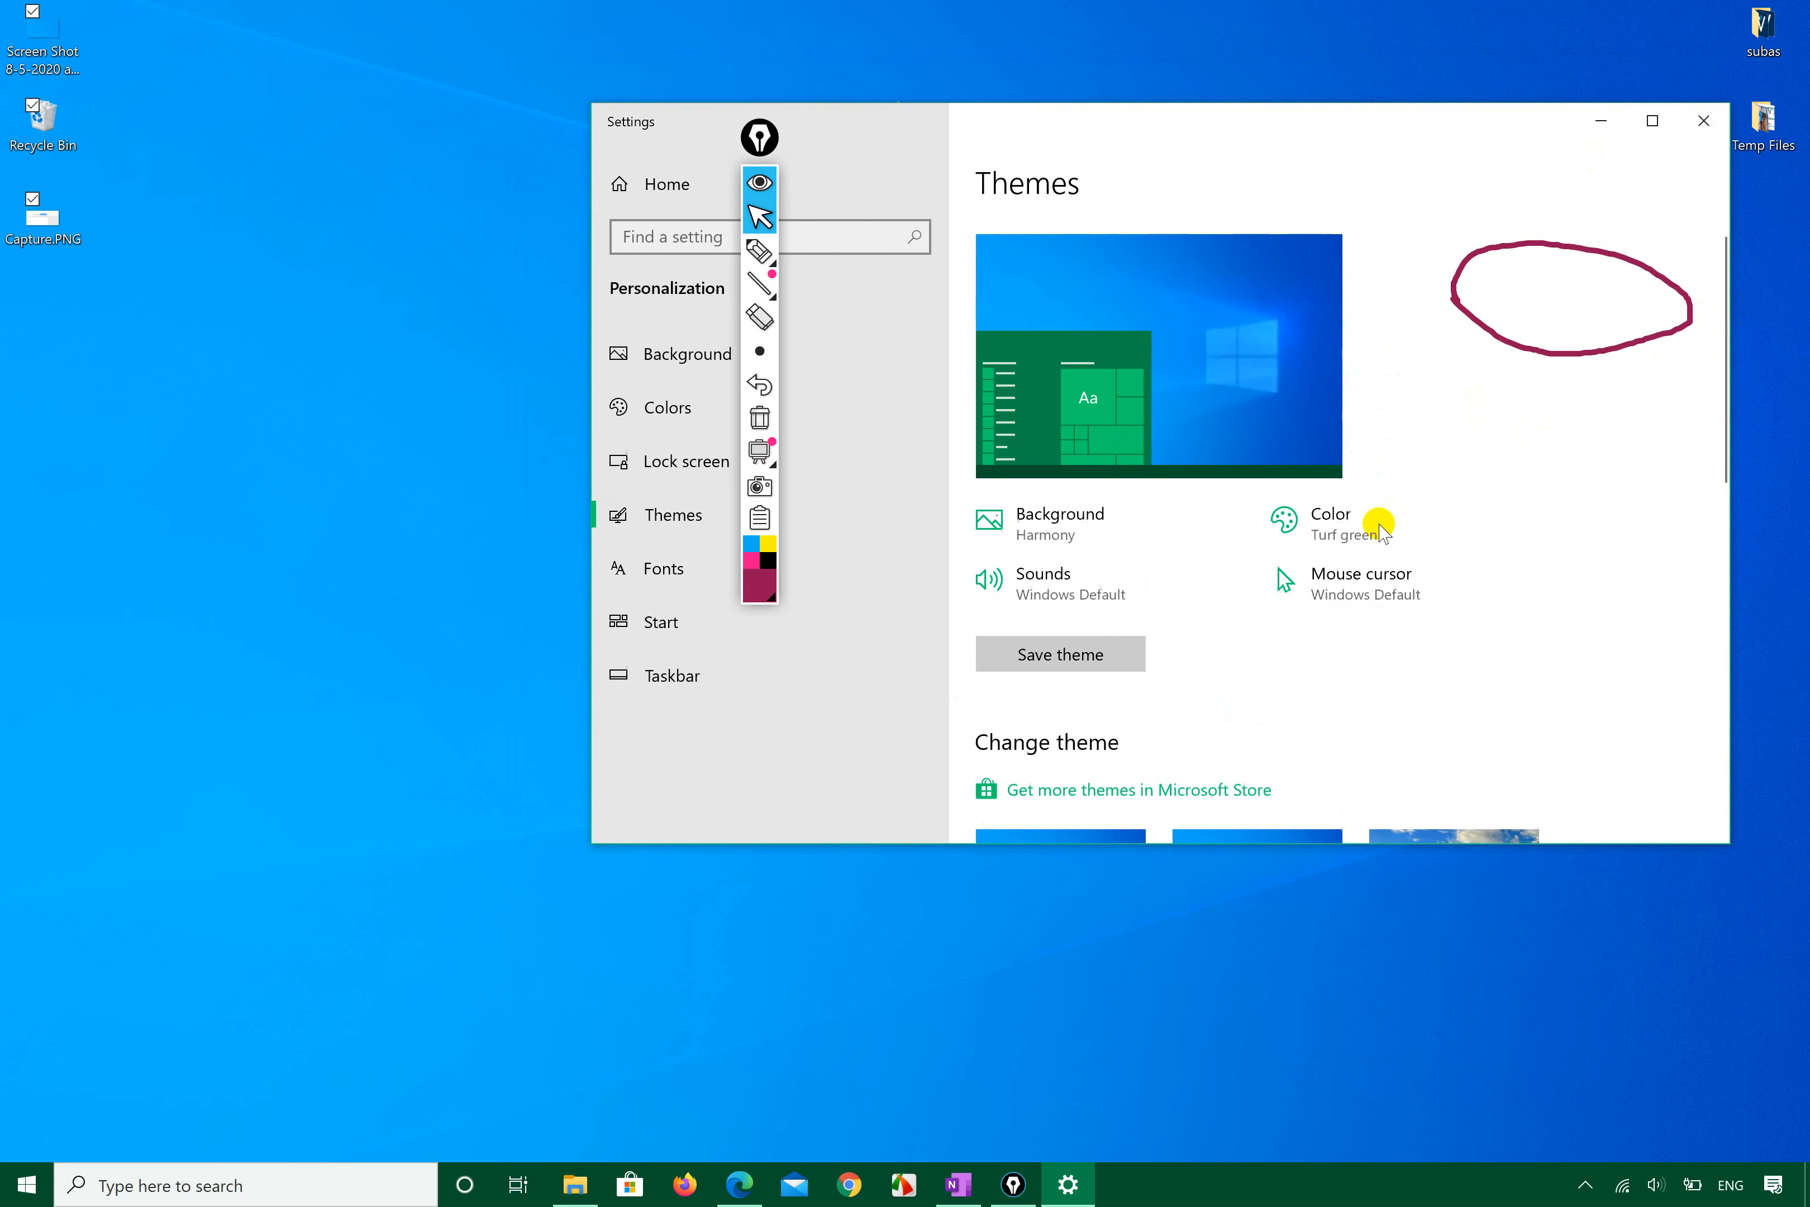
scroll(1380, 532, down, 8)
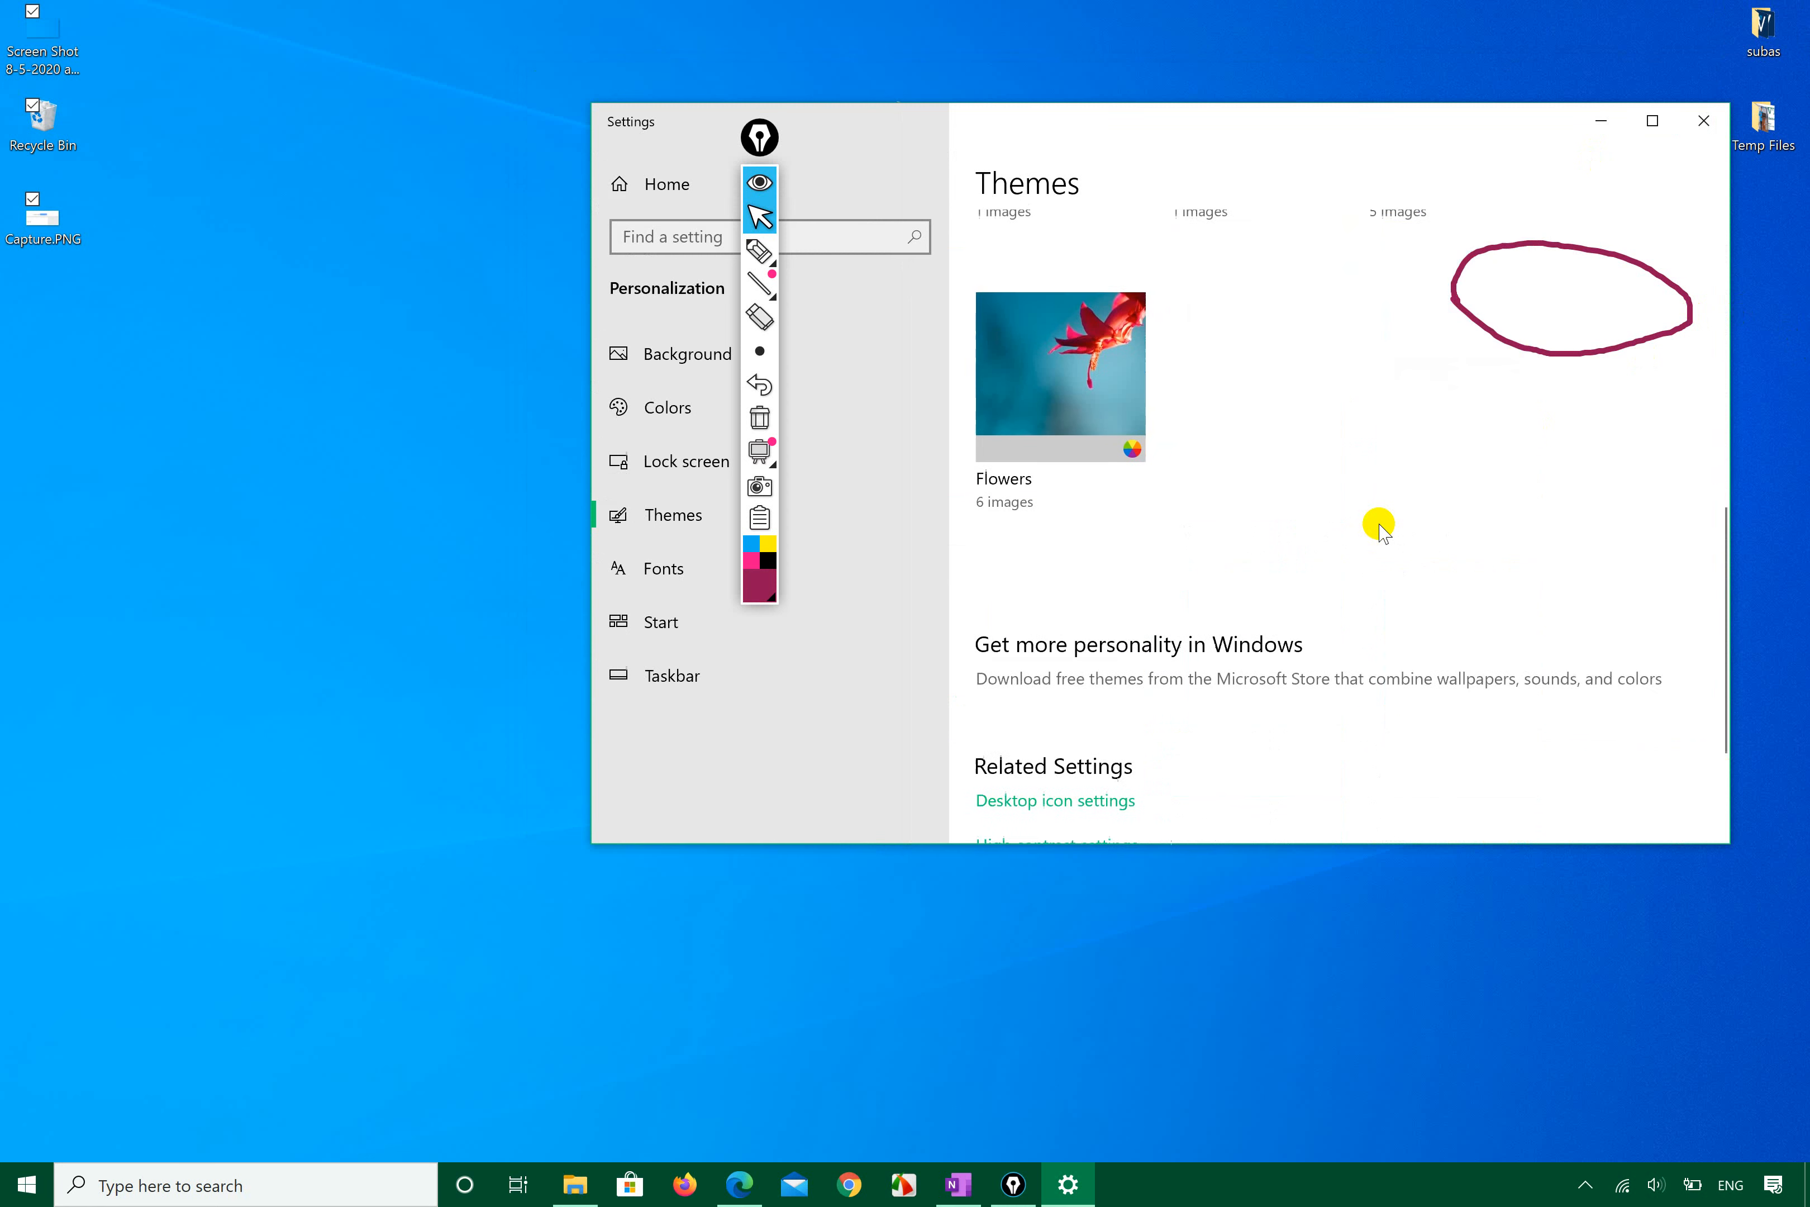
scroll(1380, 532, down, 2)
scroll(1379, 522, up, 10)
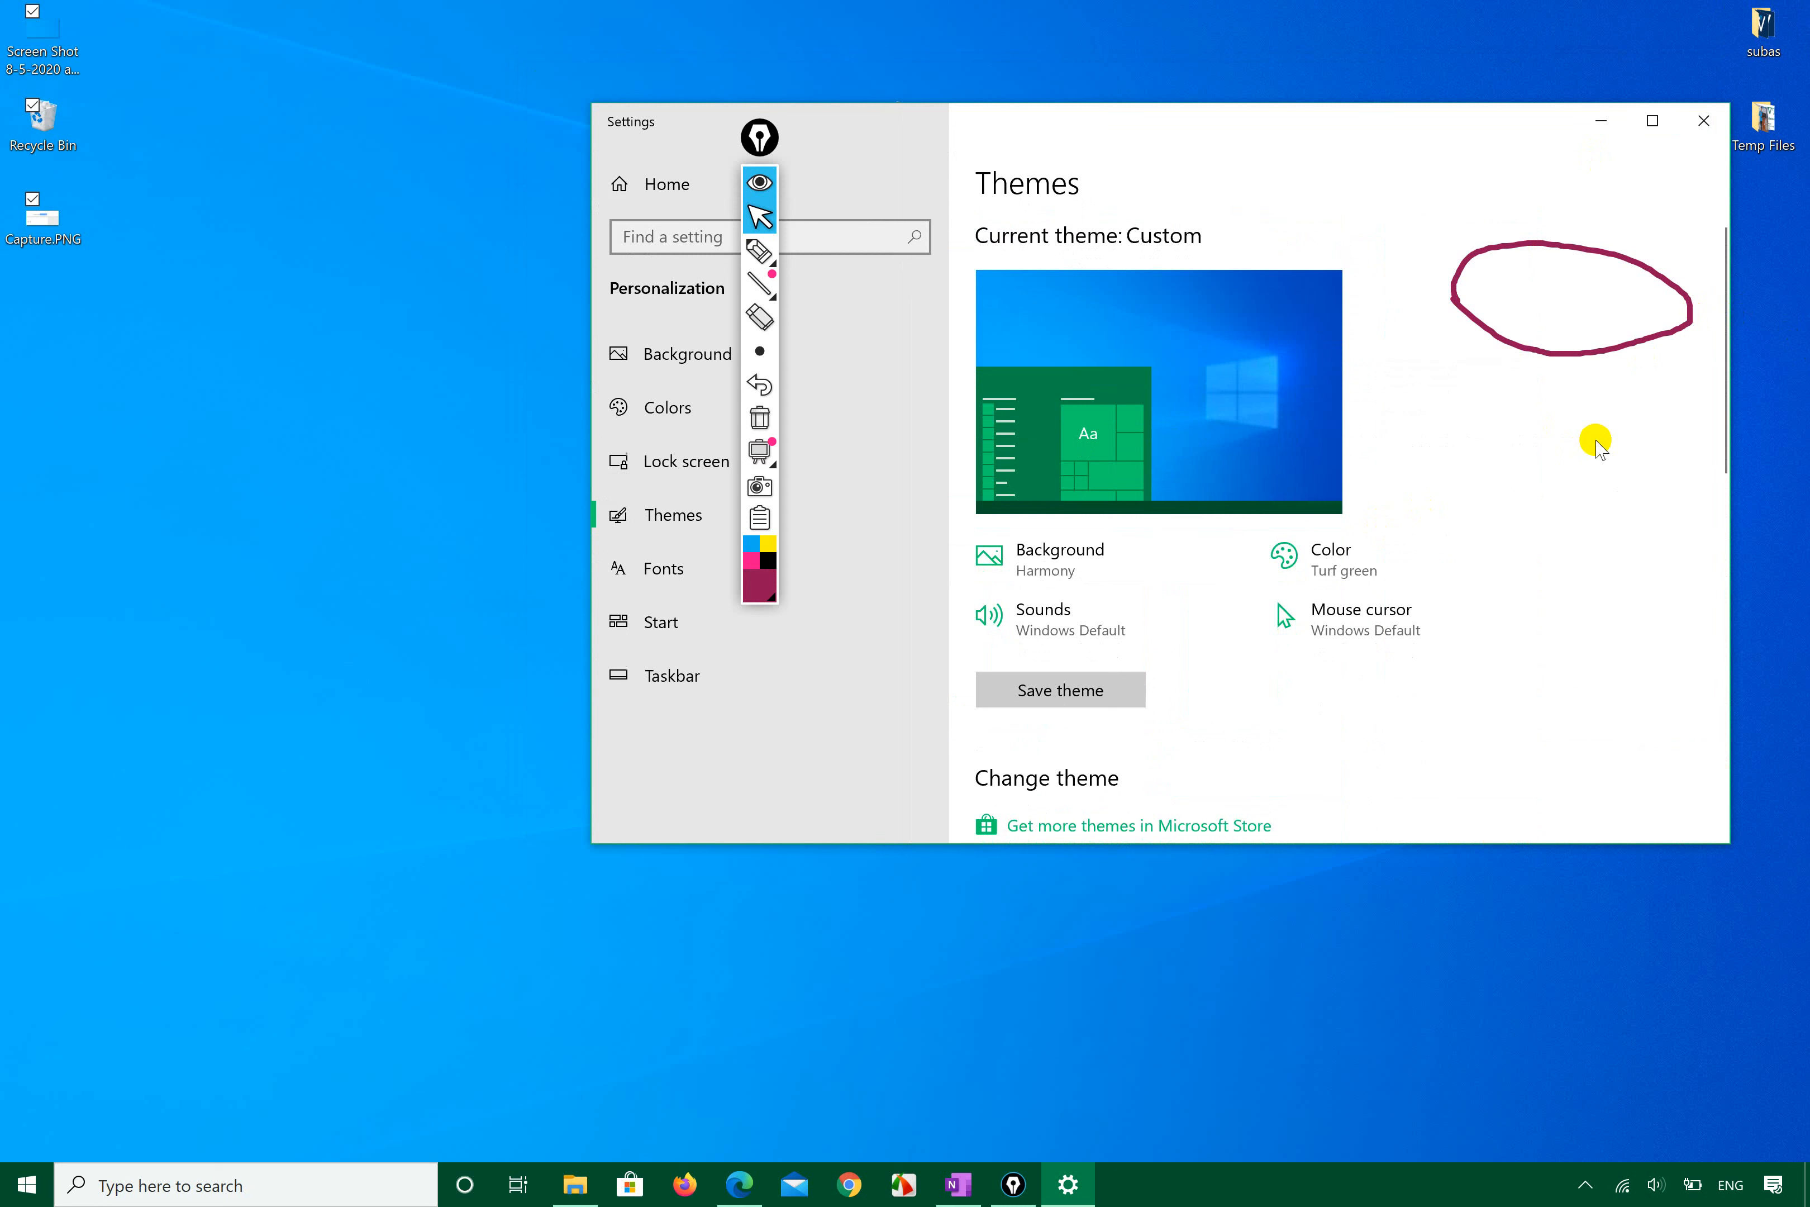
click(1724, 269)
drag(1723, 269, 1715, 766)
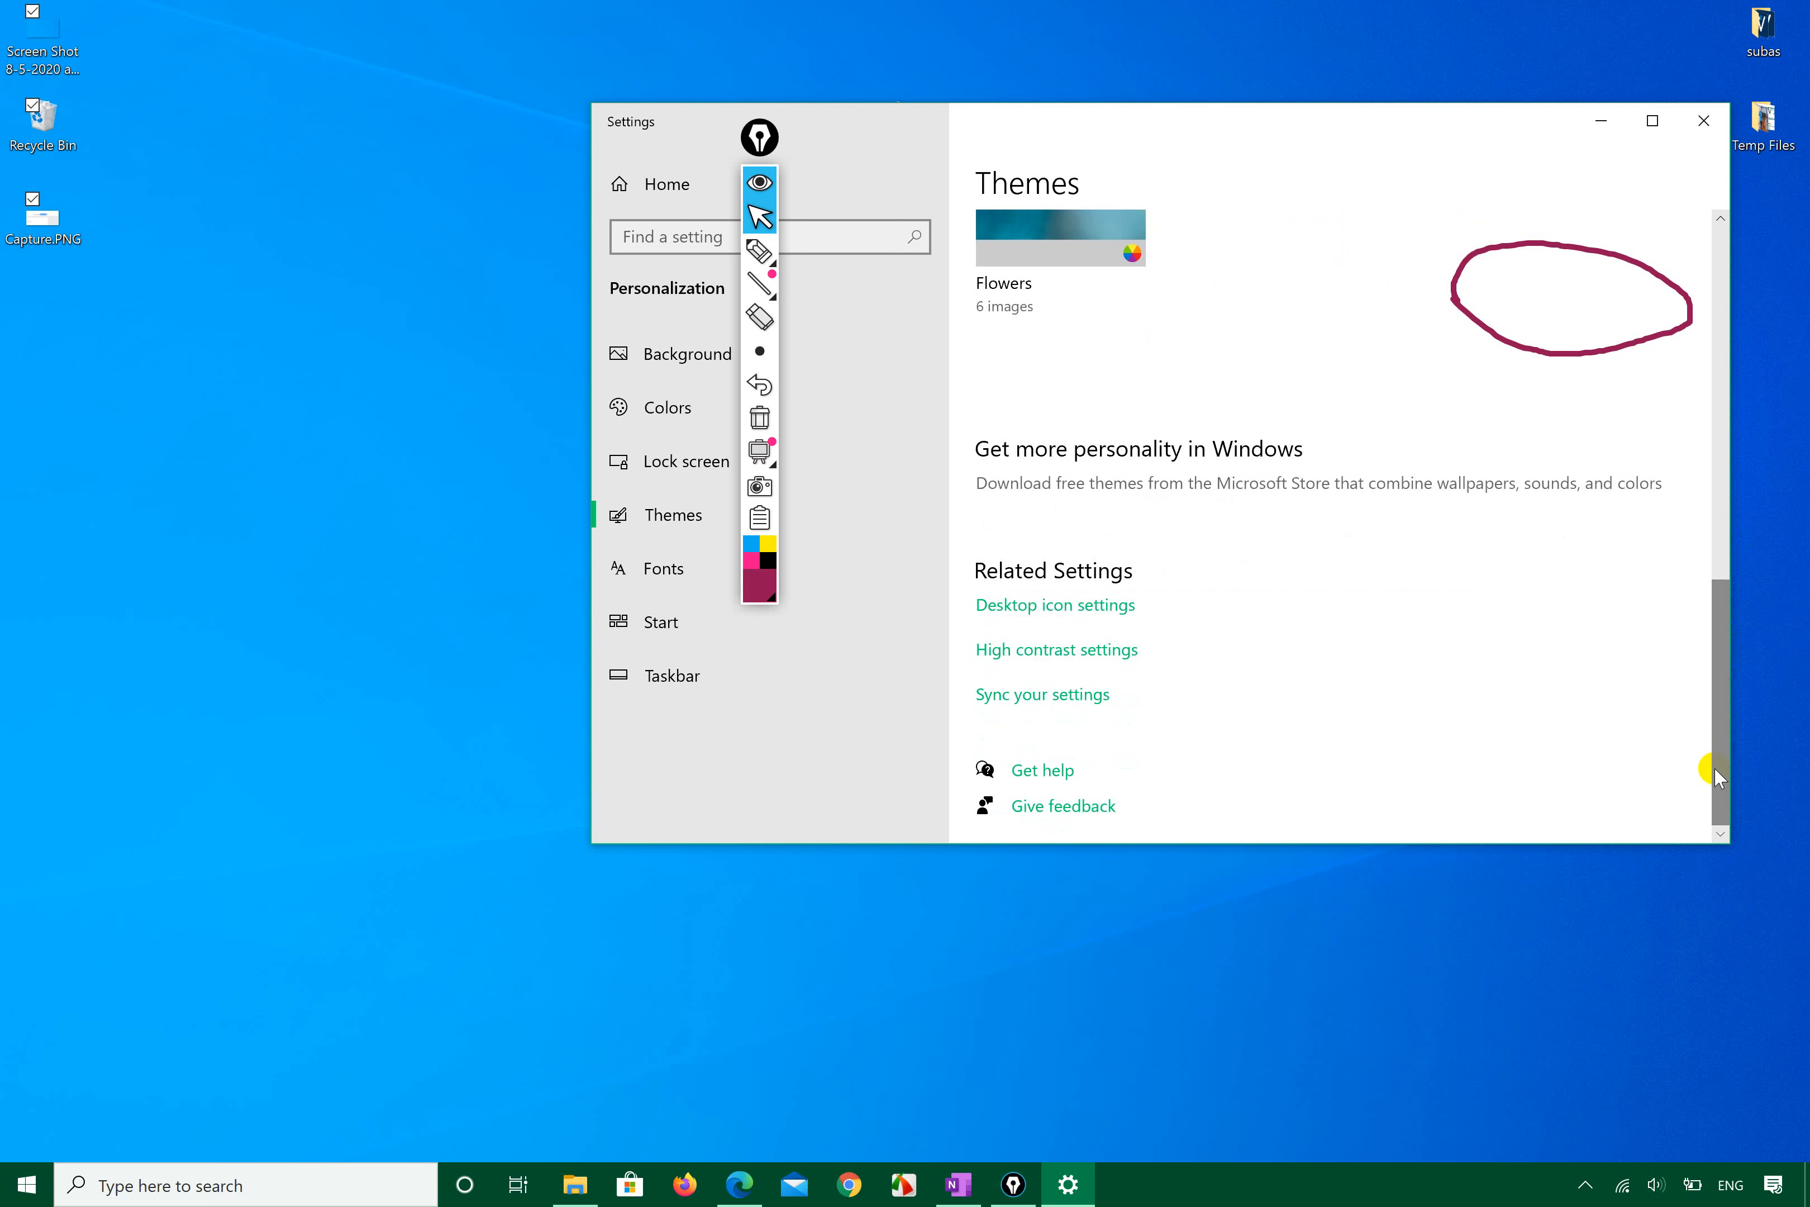
click(760, 251)
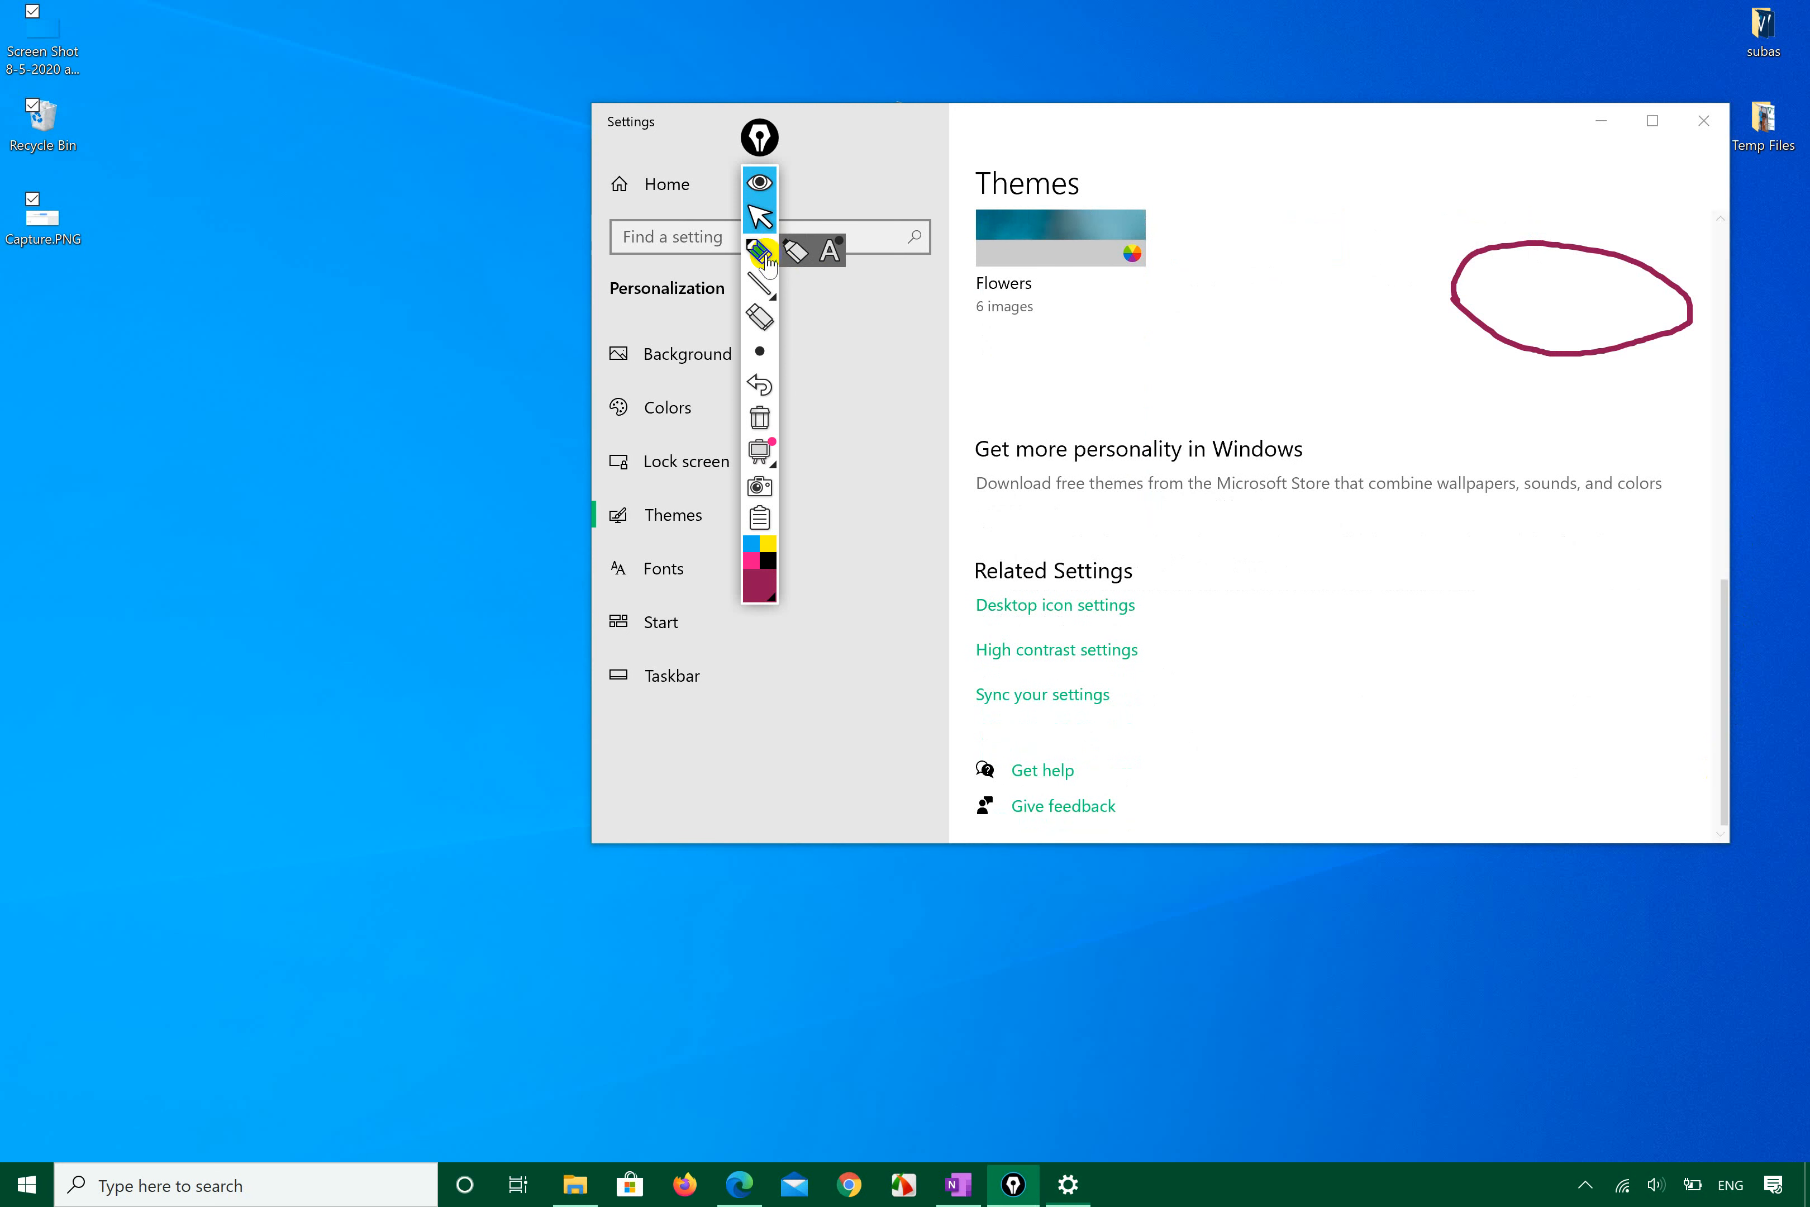
mouse_move(957, 615)
mouse_down()
mouse_move(1071, 634)
mouse_move(1119, 530)
mouse_move(953, 615)
mouse_up()
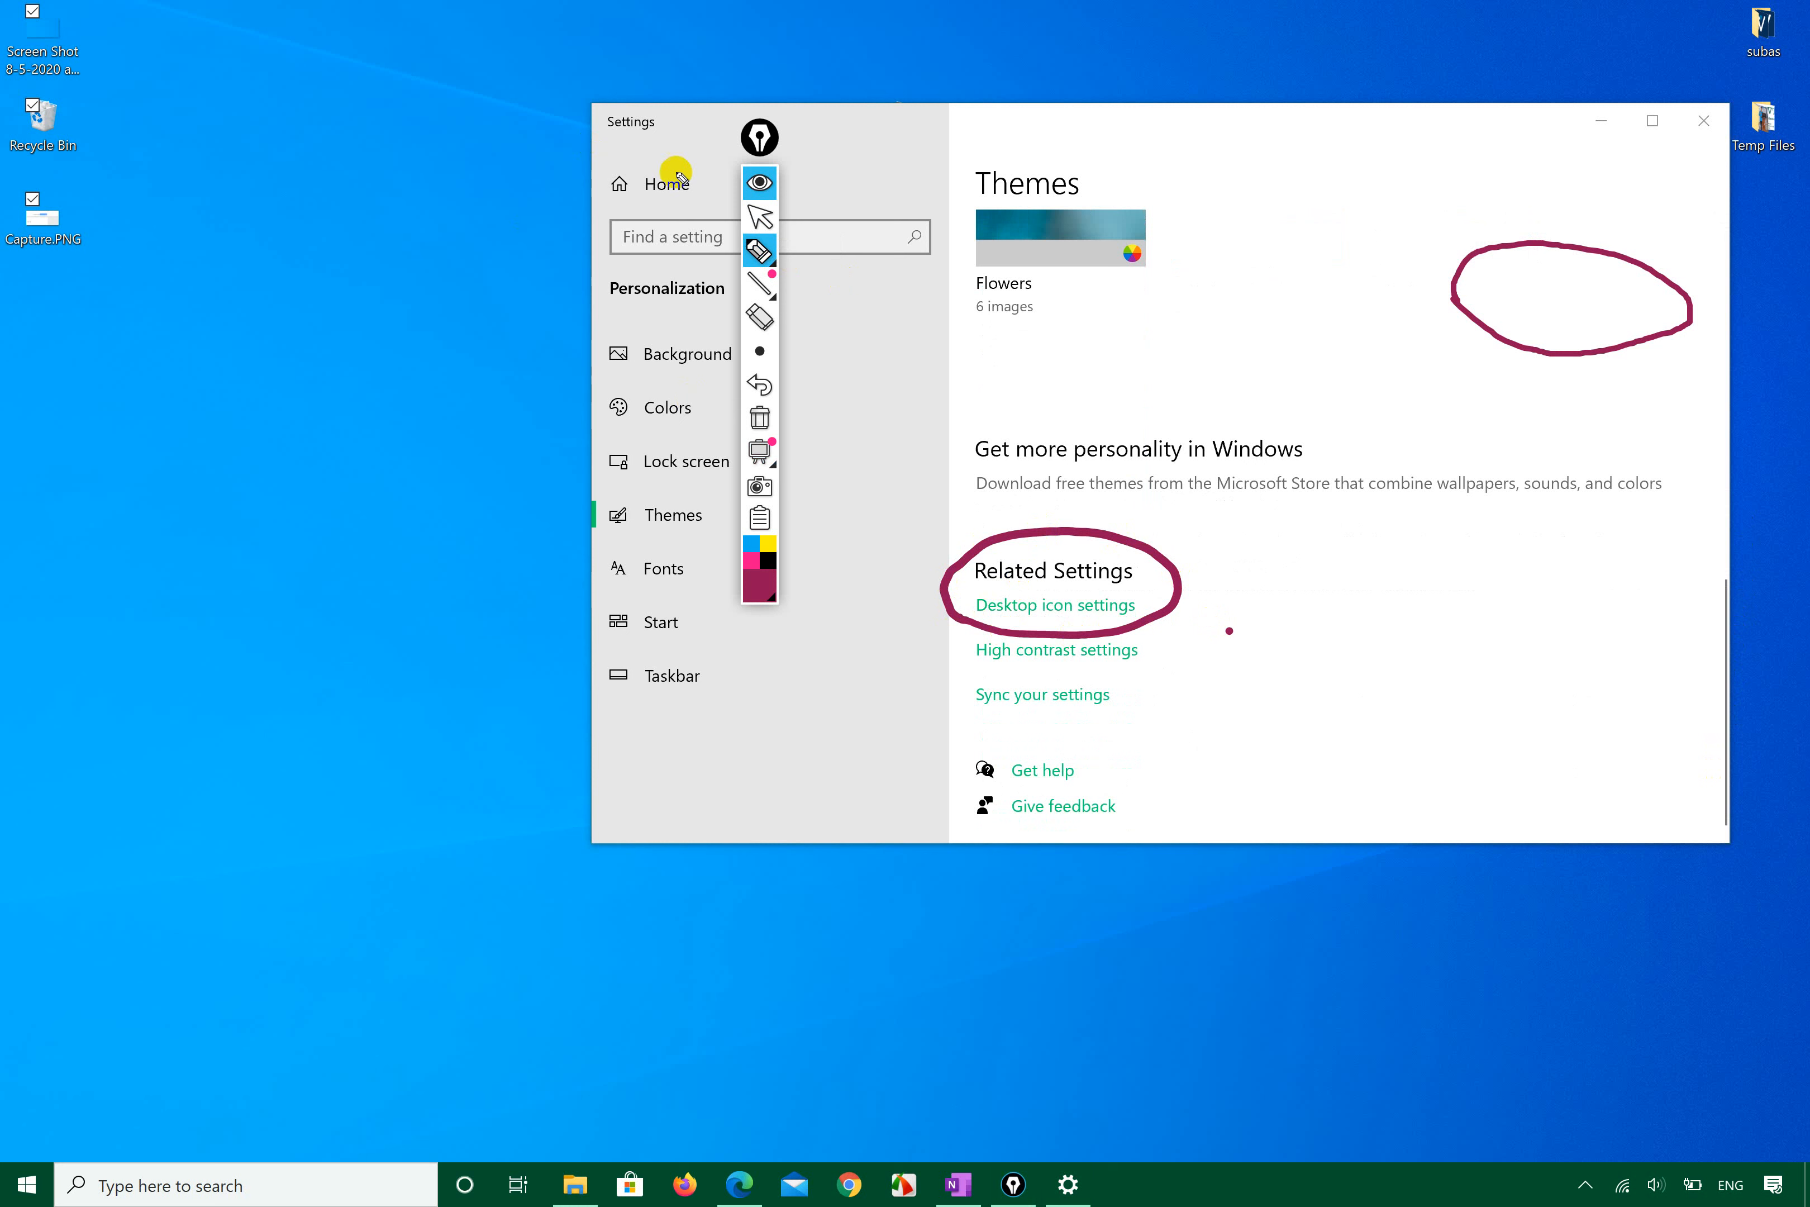
click(753, 219)
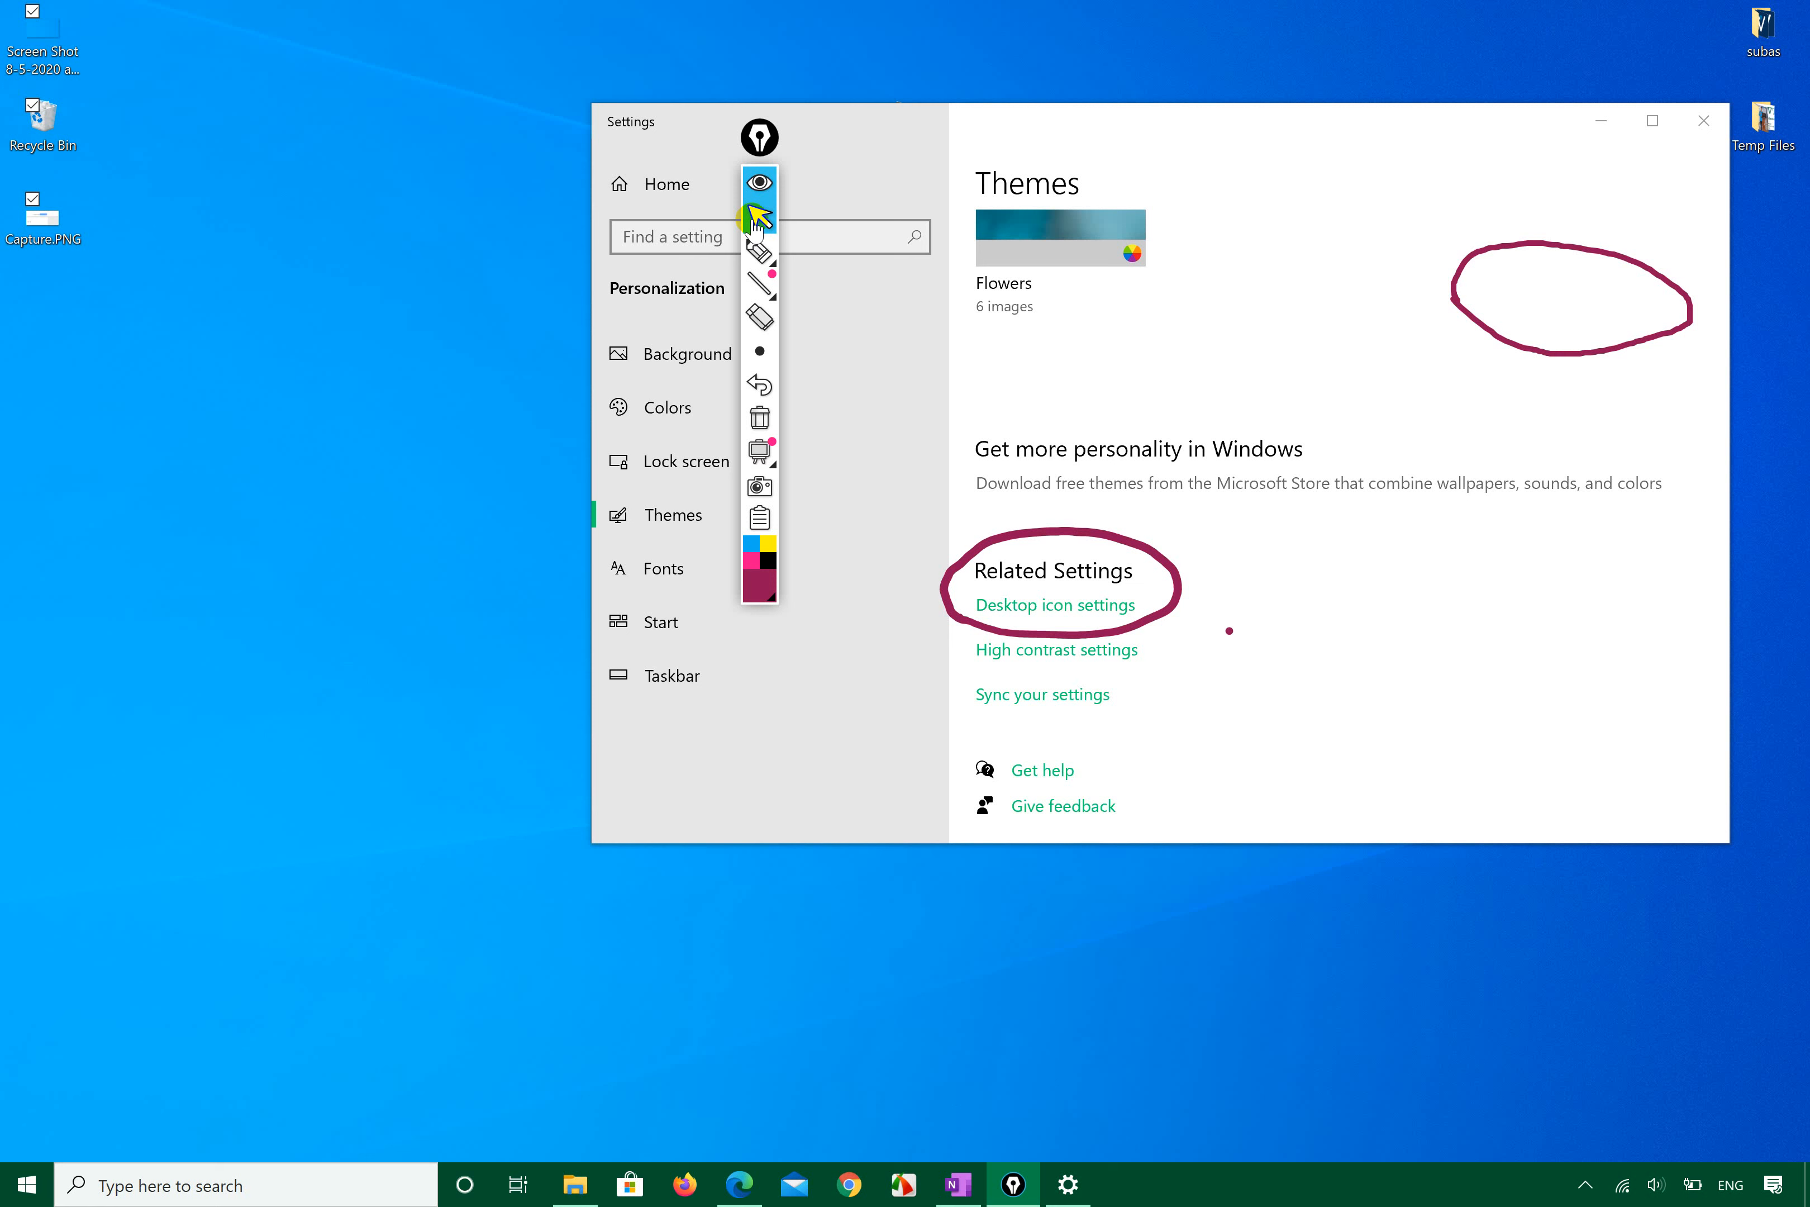
Step: Turn off the Computer and Recycle Bin icons in the Desktop icon settings and apply each change
click(1045, 615)
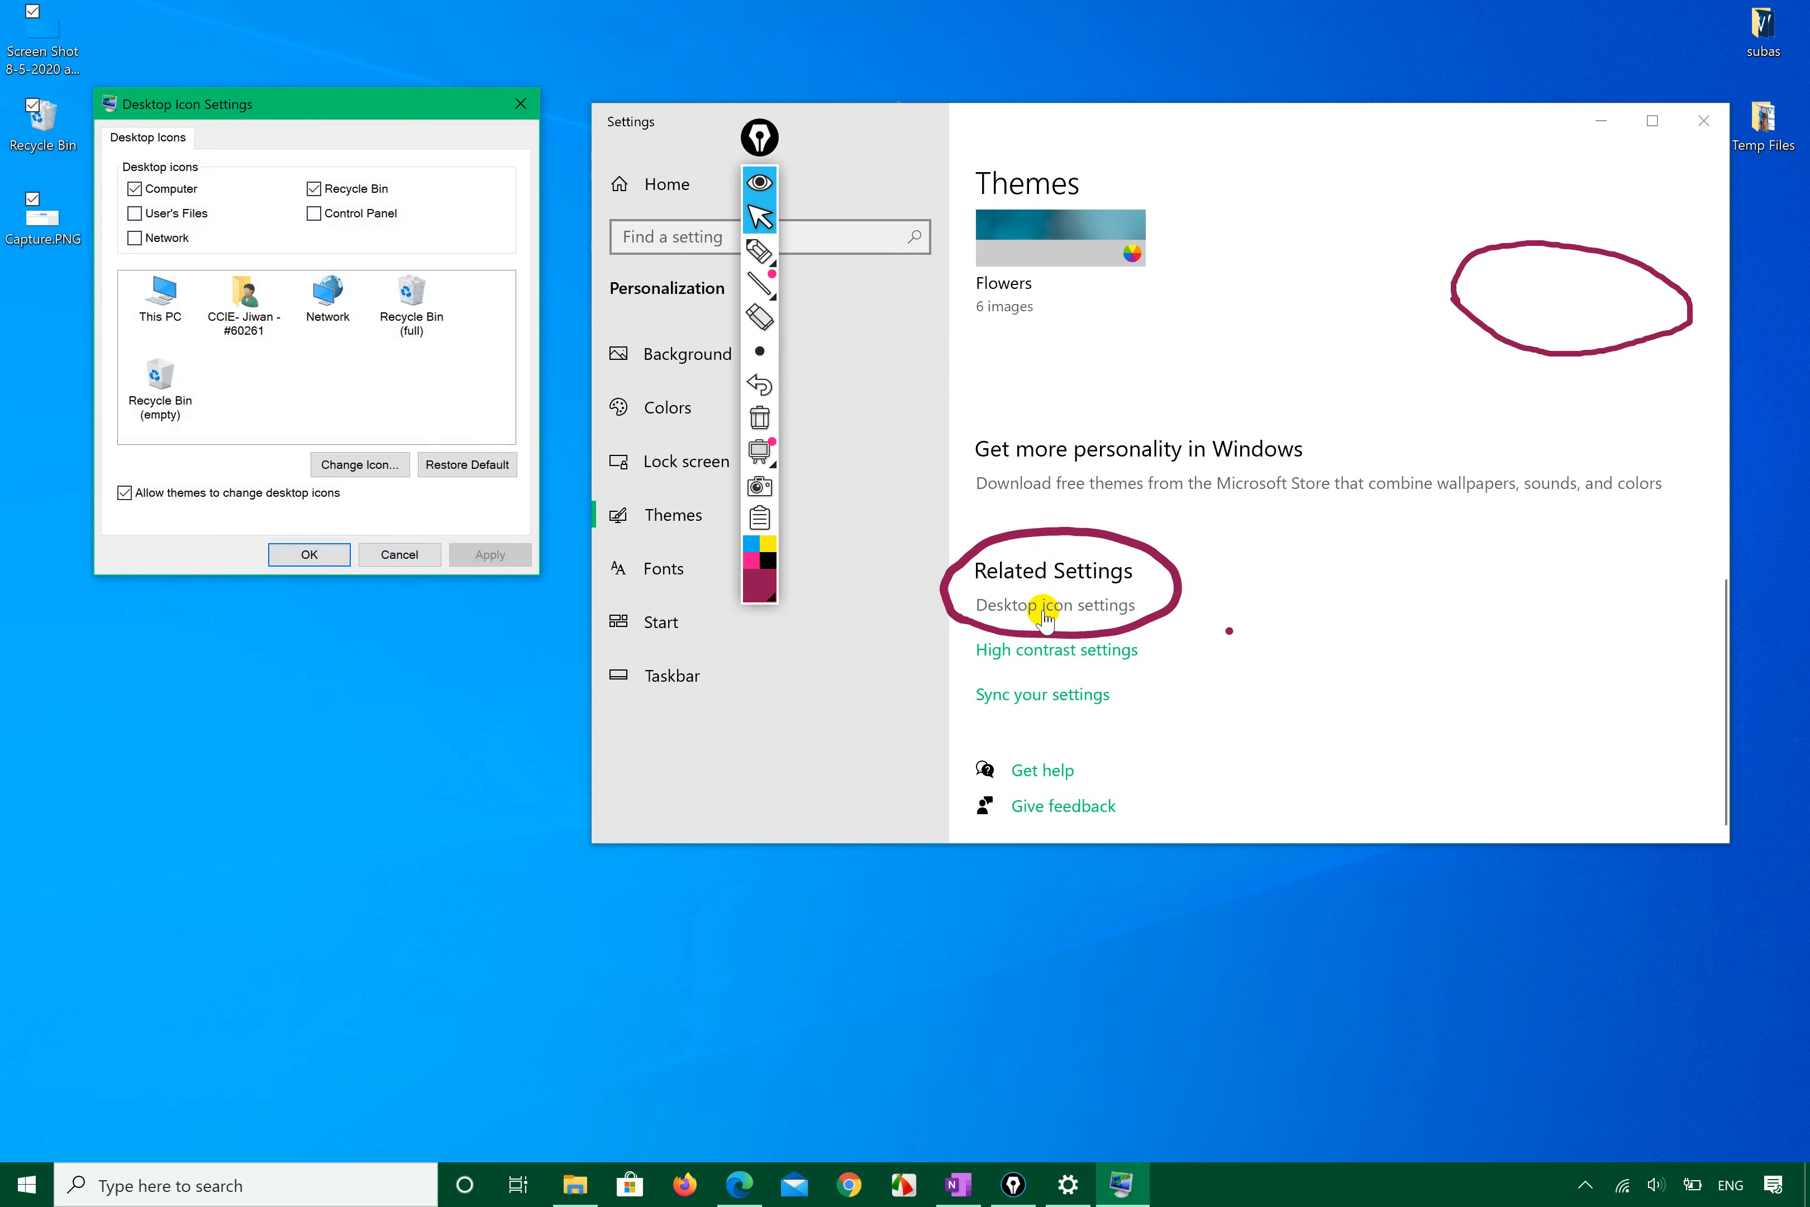
drag(340, 119, 475, 363)
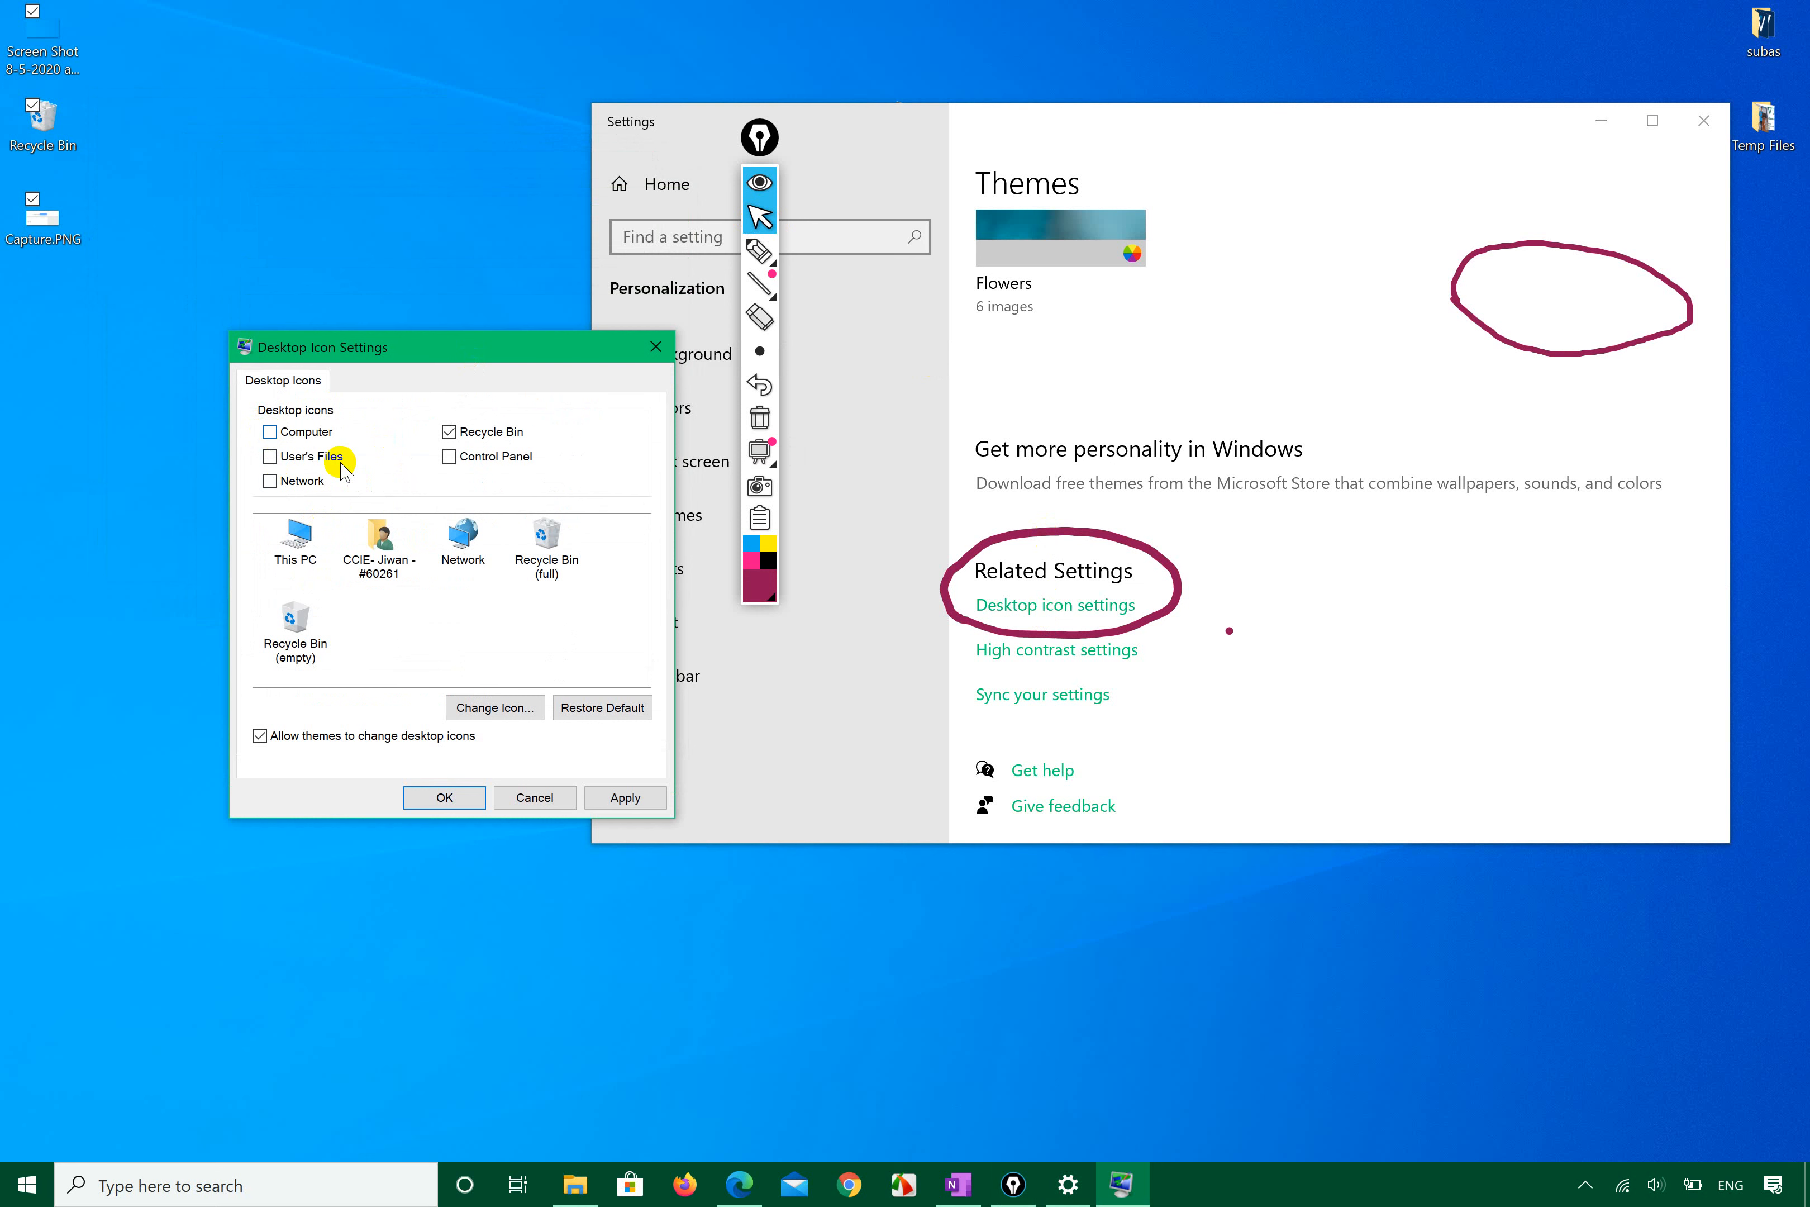
click(626, 798)
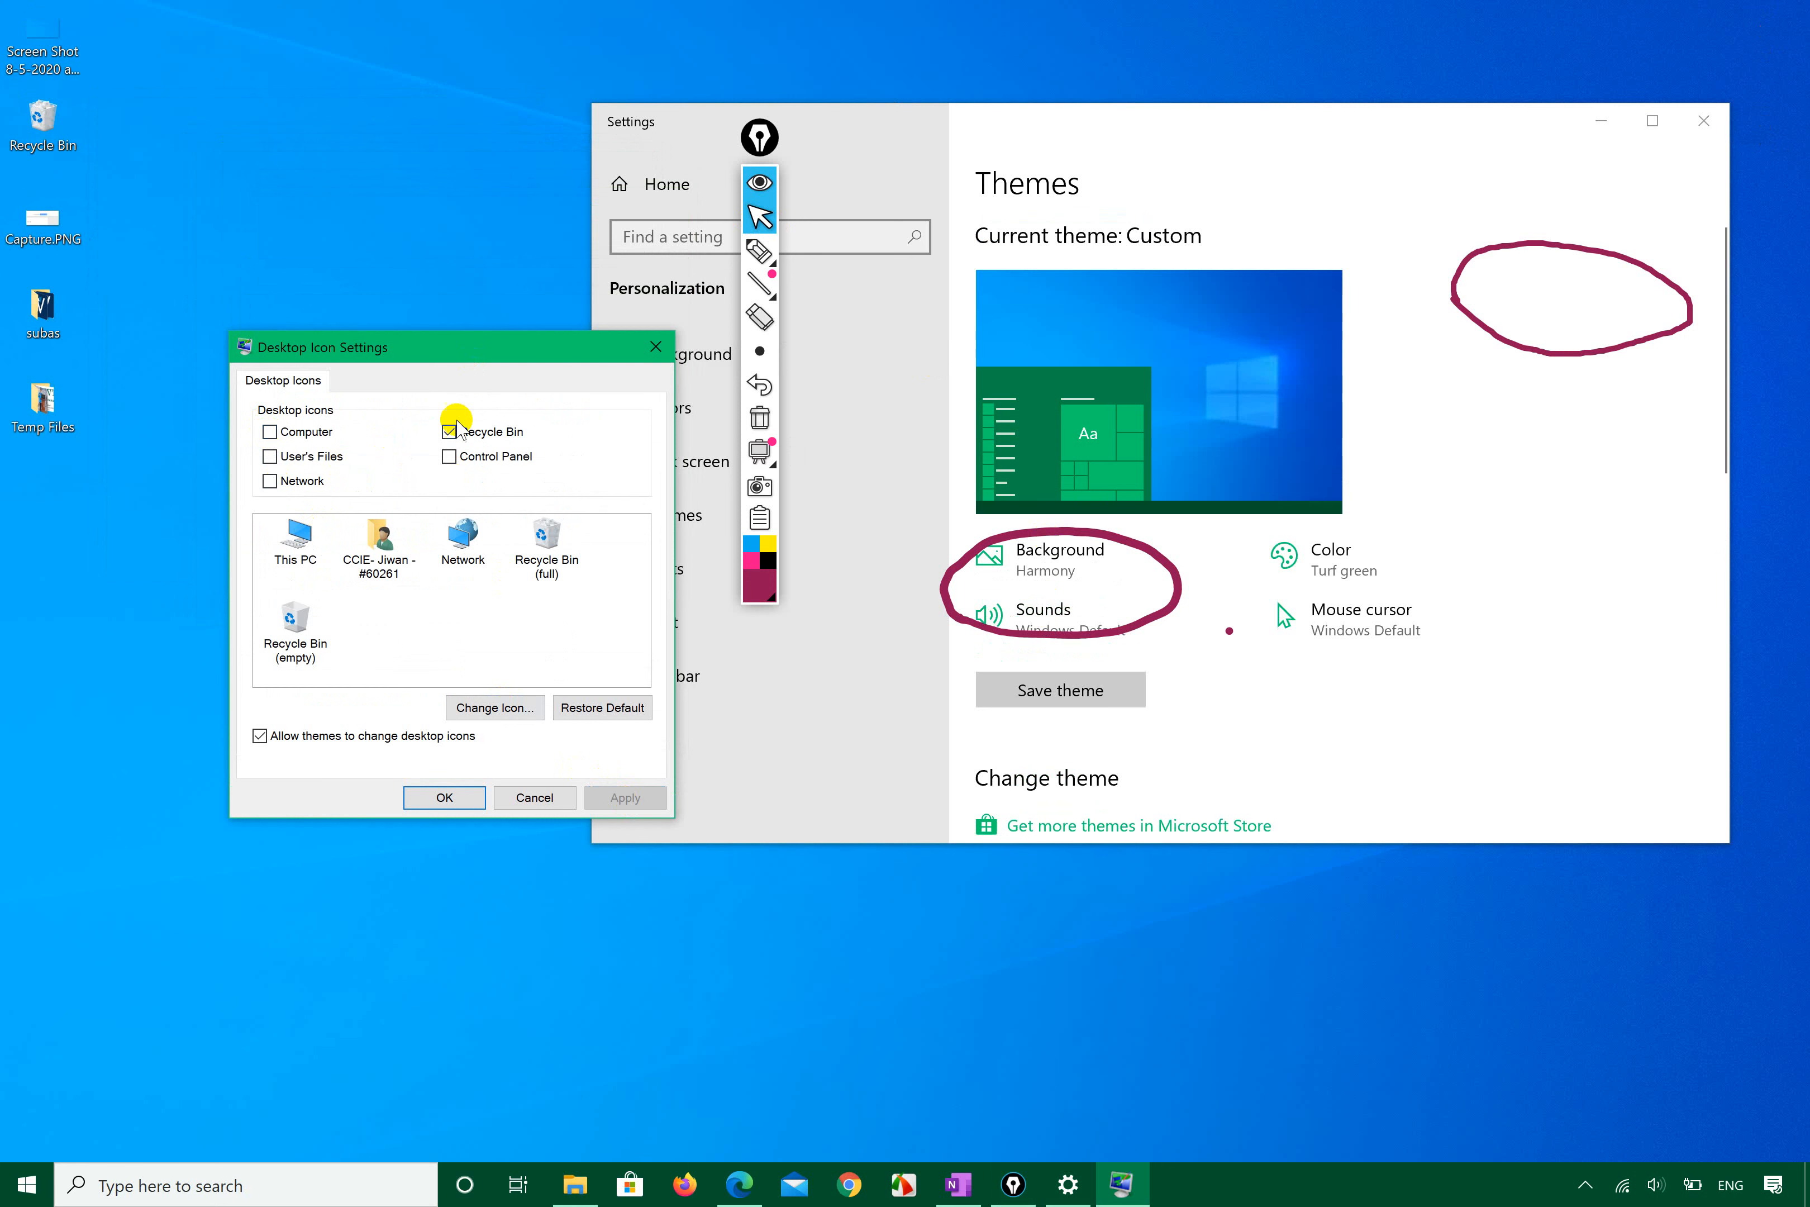
click(449, 432)
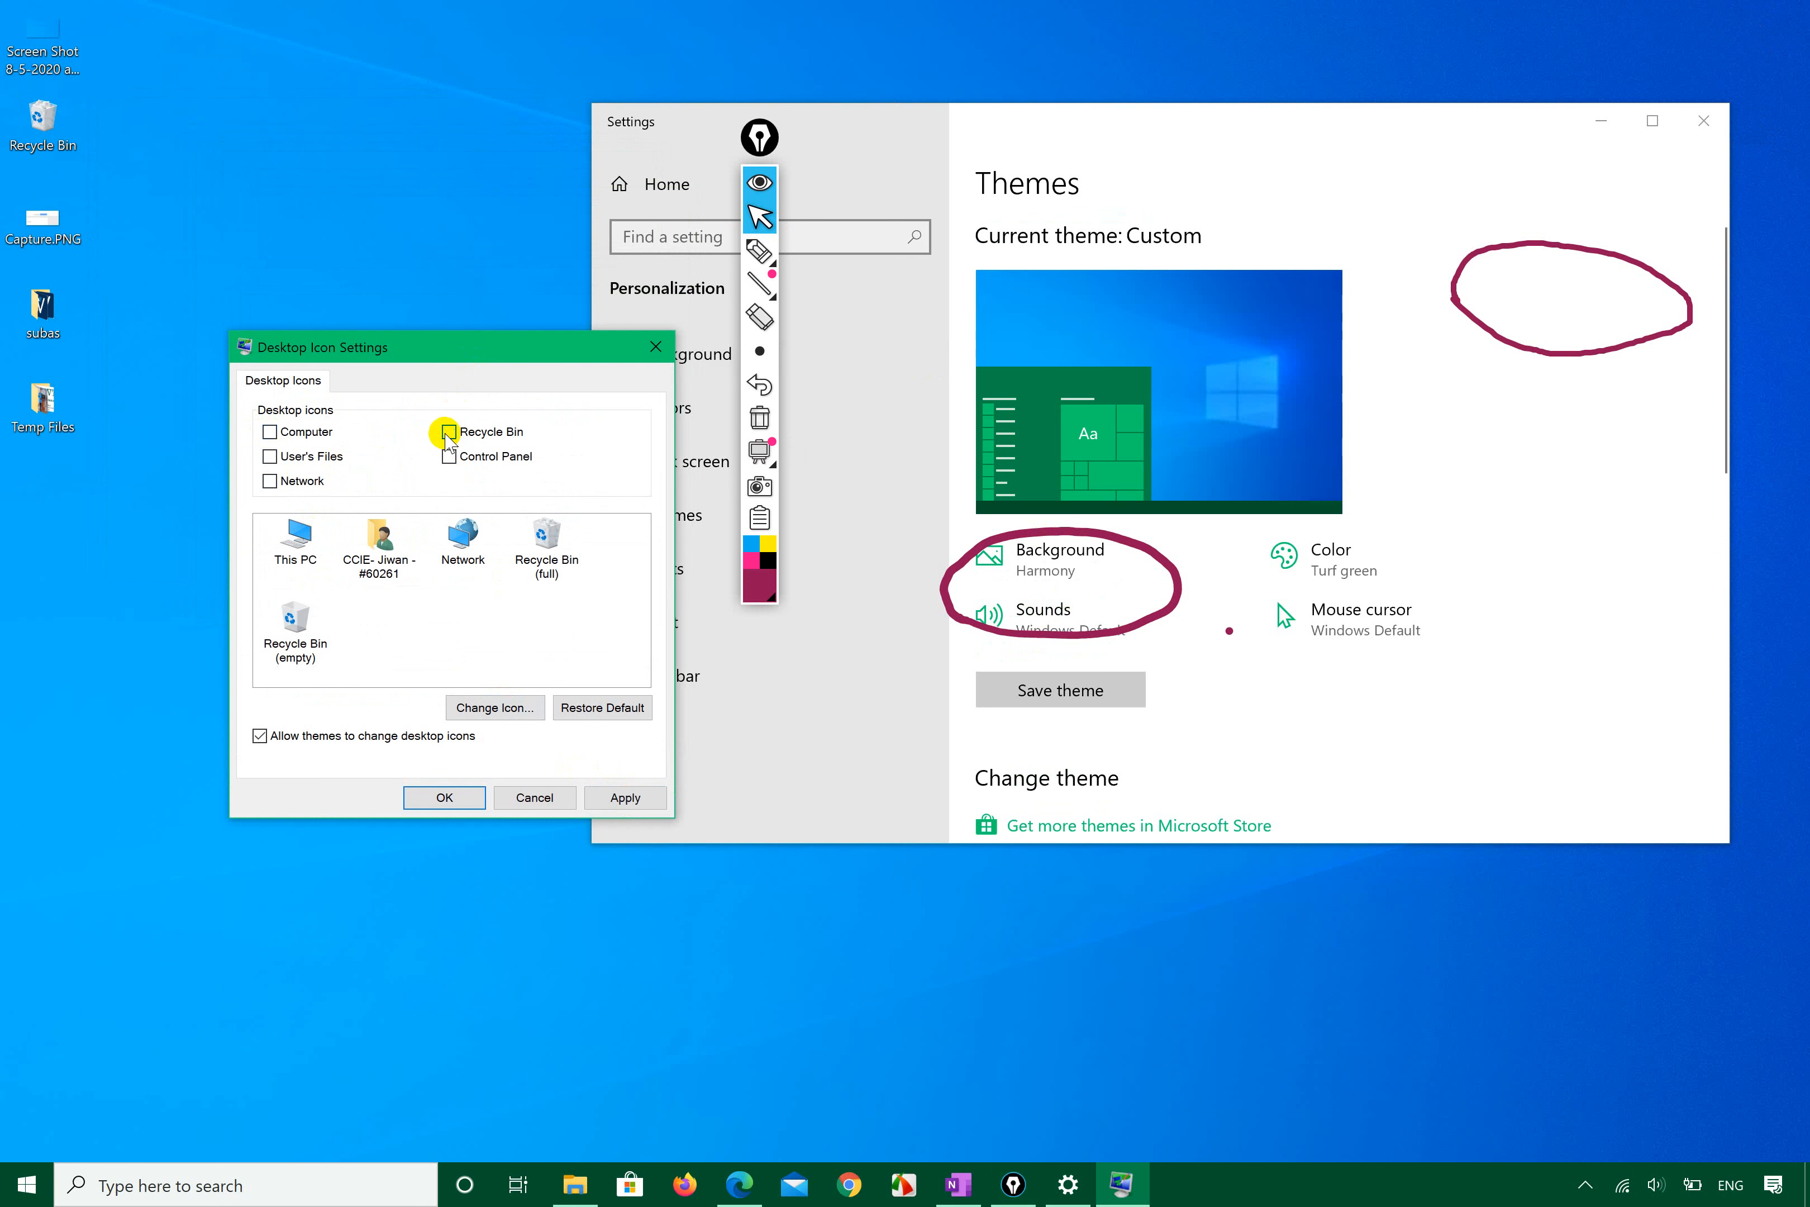
click(615, 799)
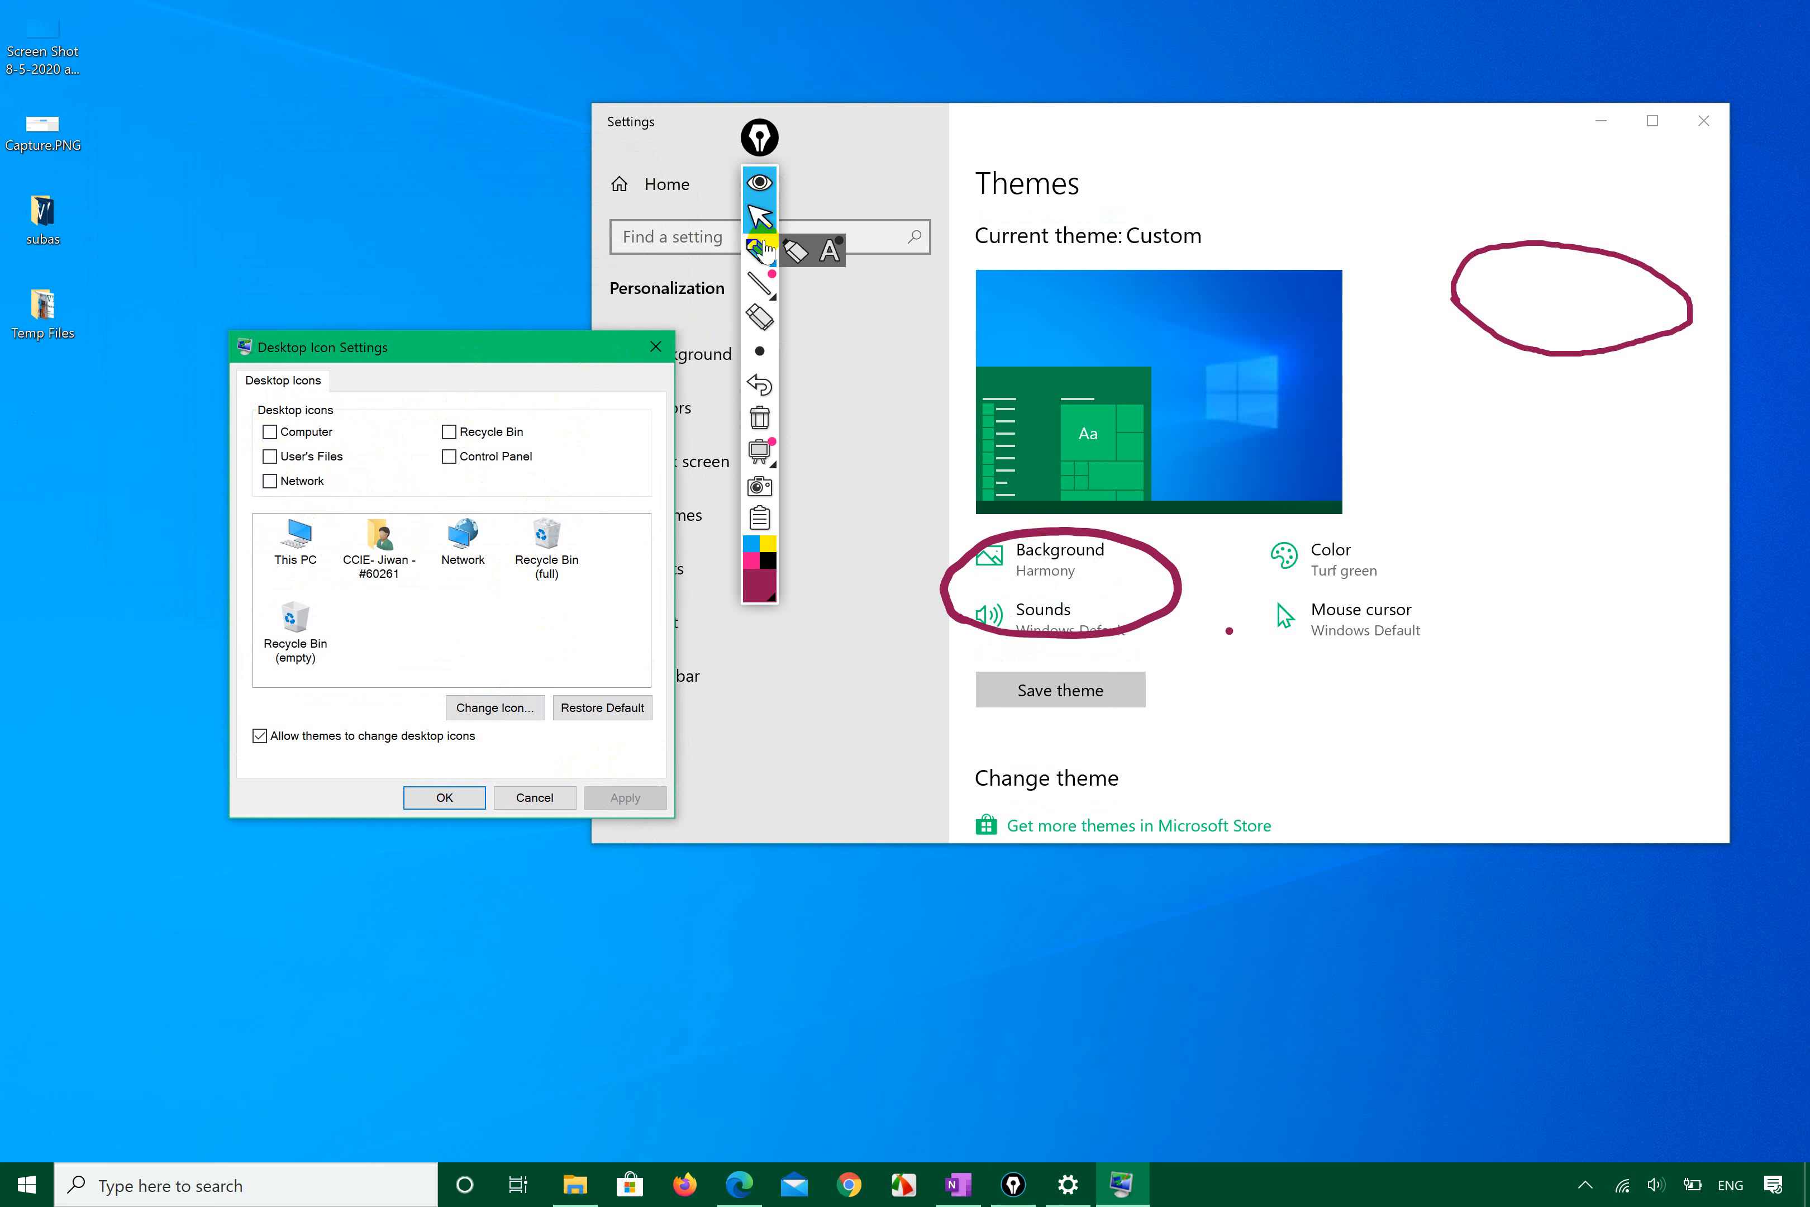
Step: Turn on the Recycle Bin icon in Desktop Icon Settings, circle its option with the annotation pen, and apply the change
click(759, 251)
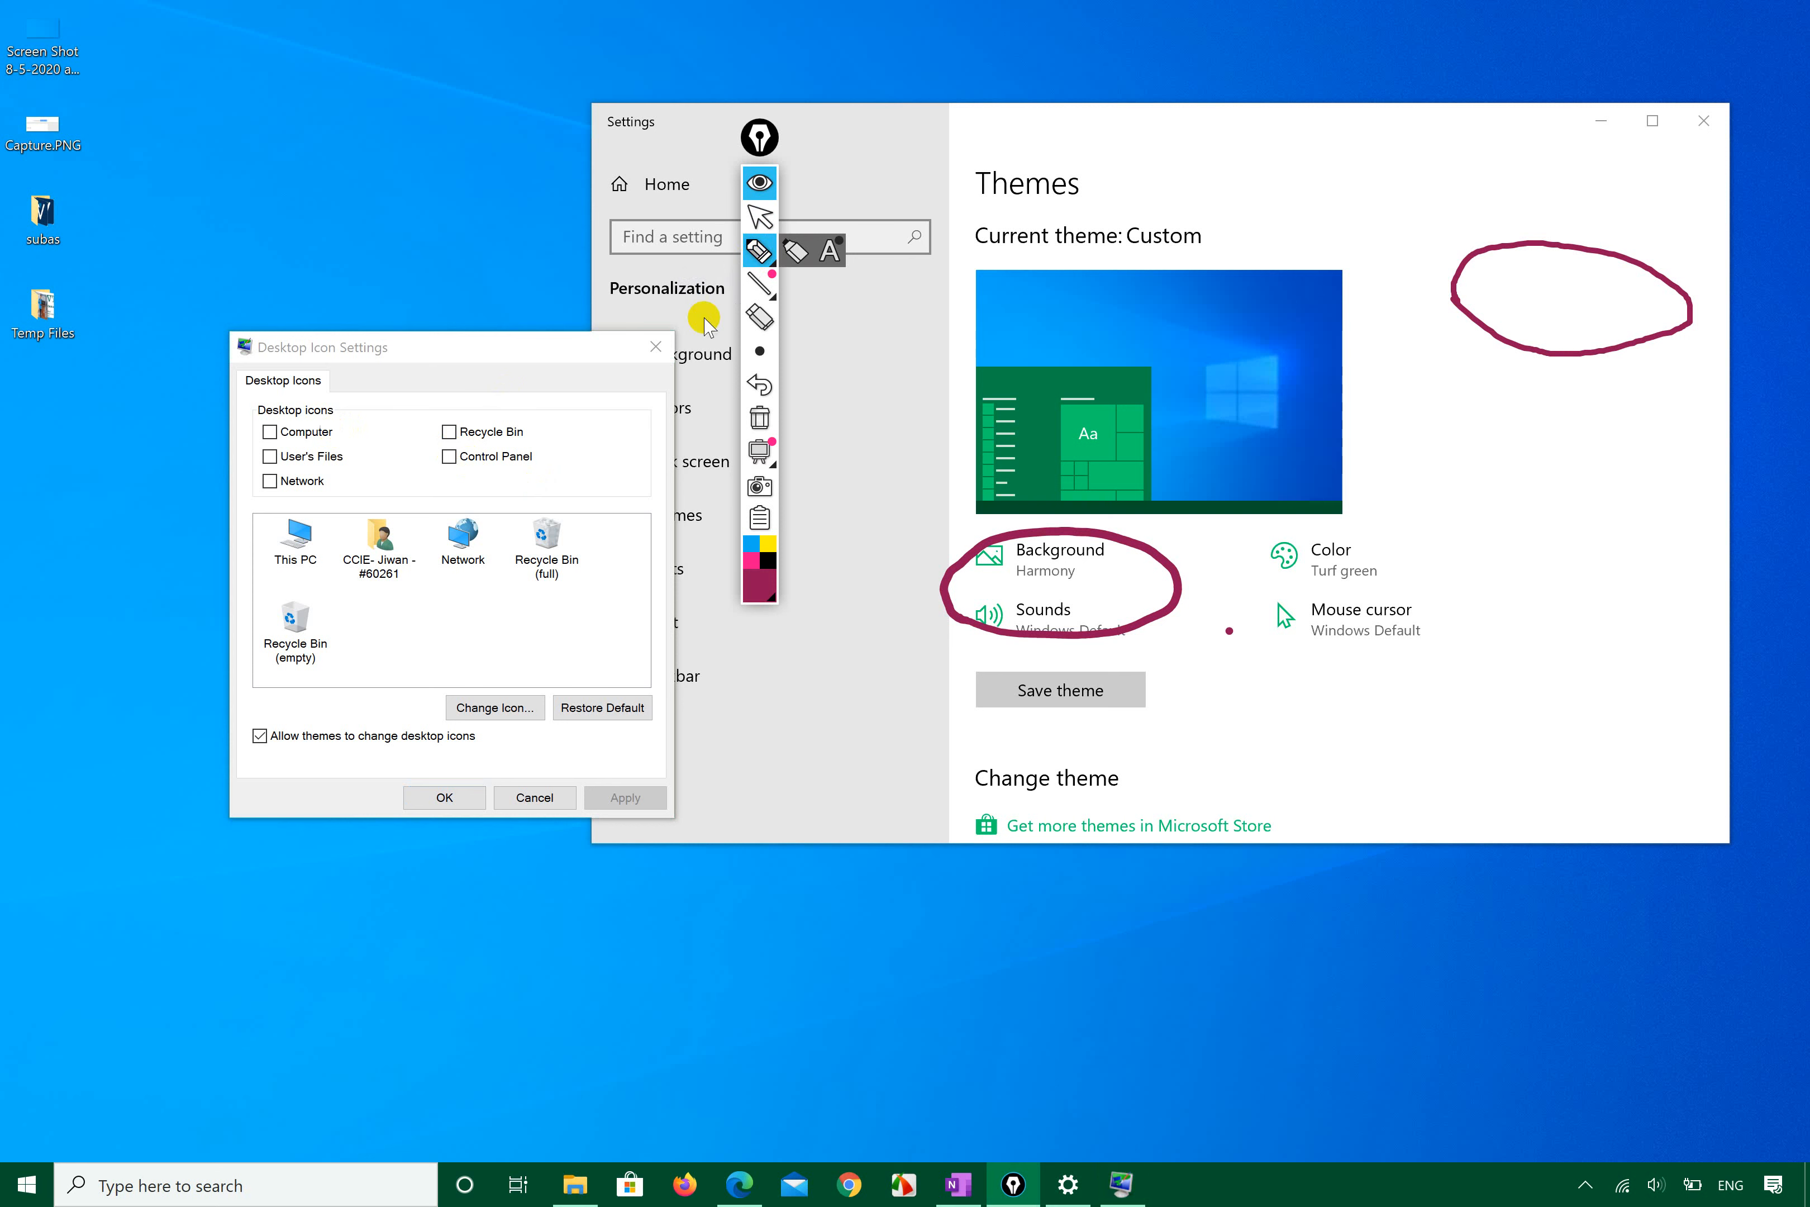
click(760, 218)
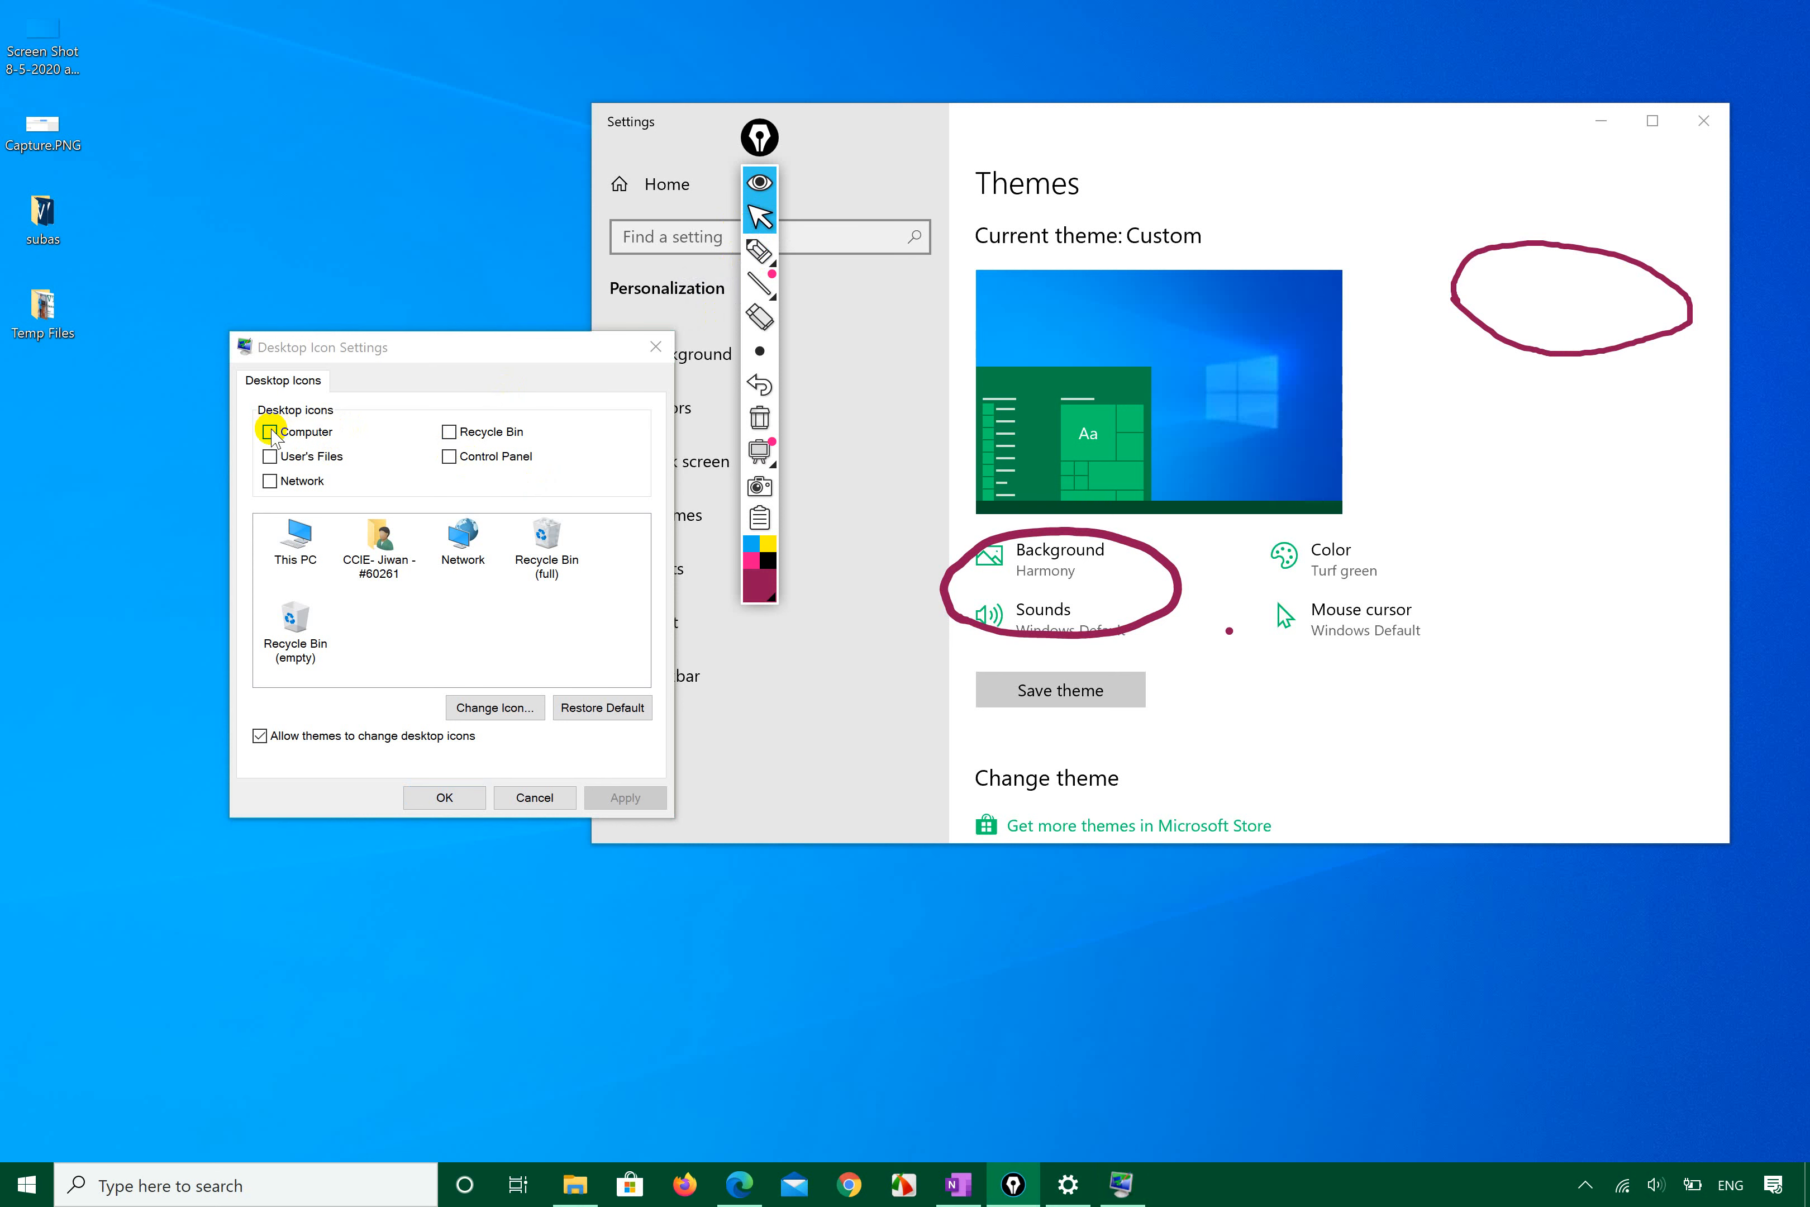
click(450, 431)
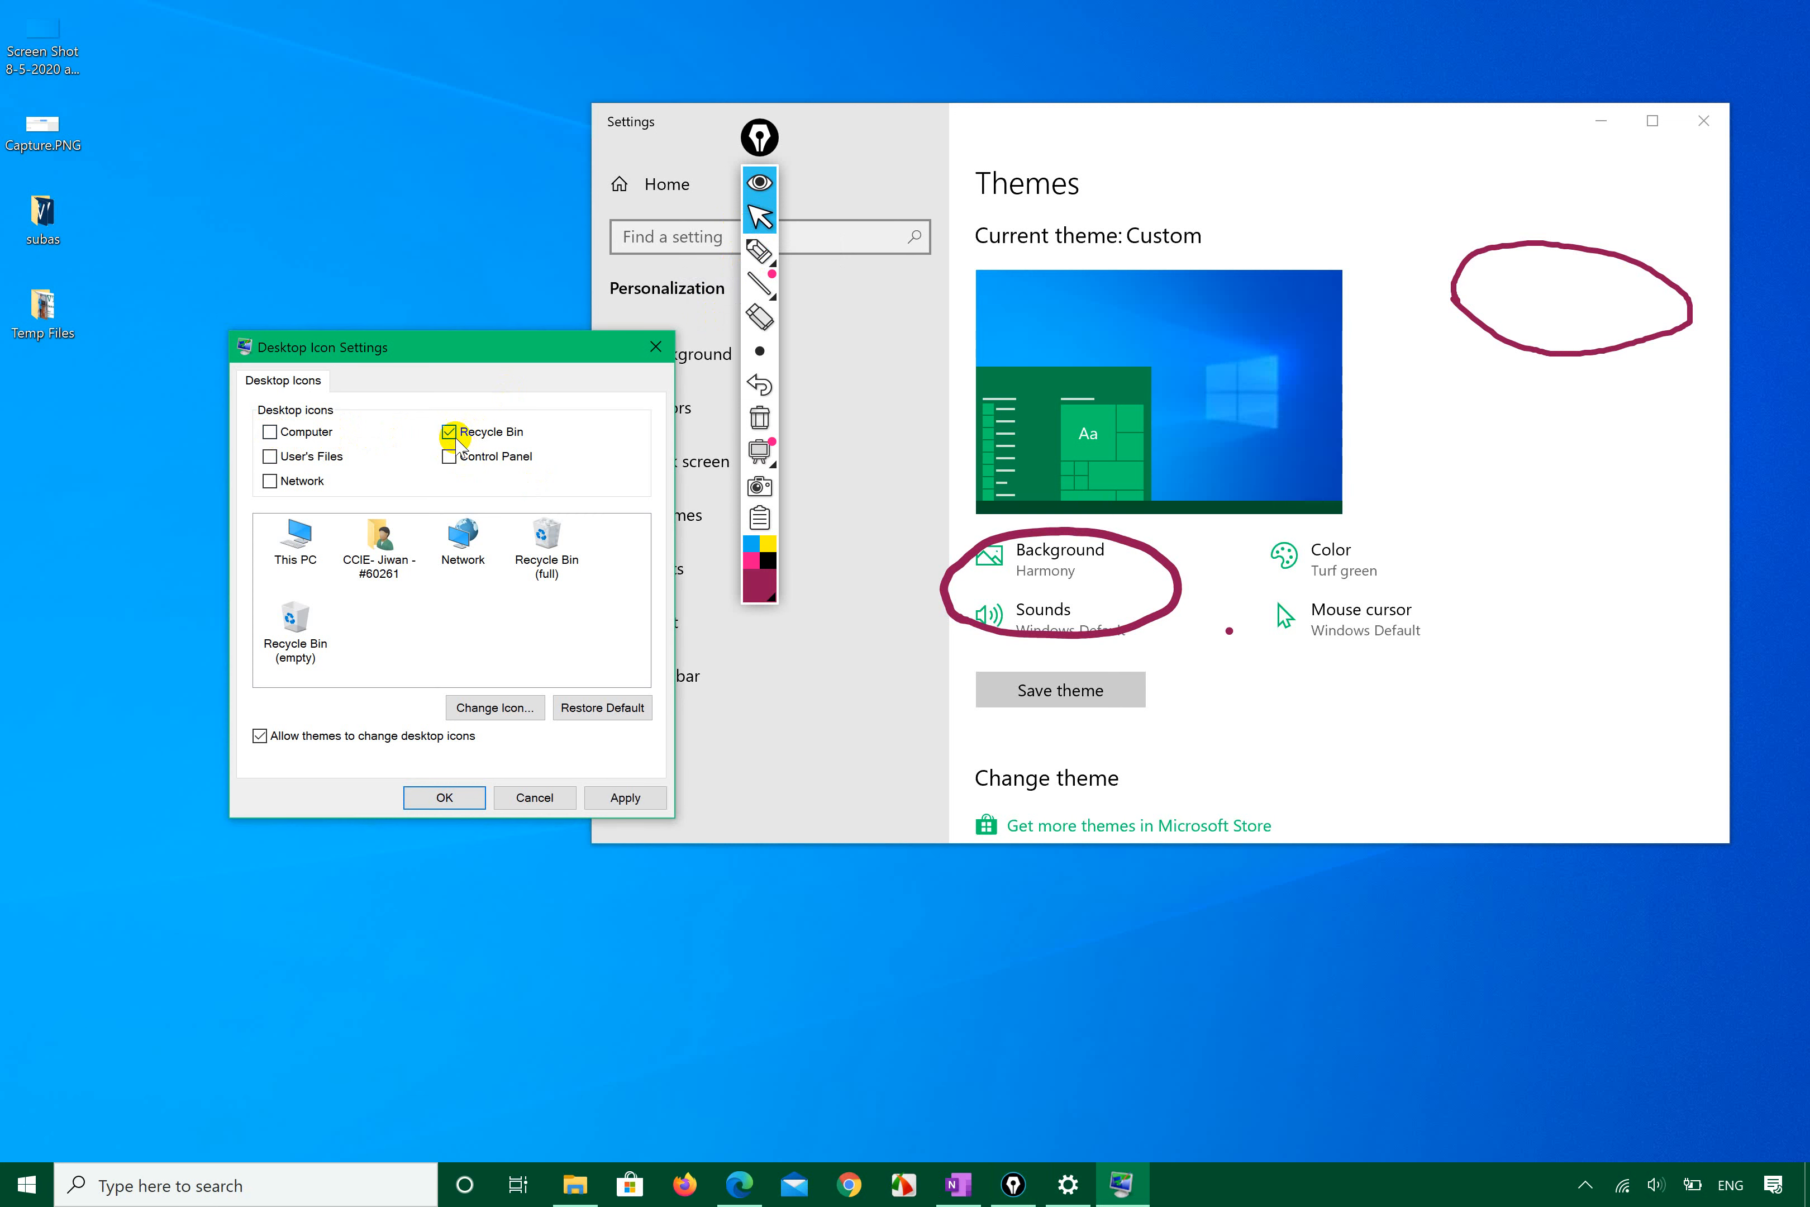
click(760, 251)
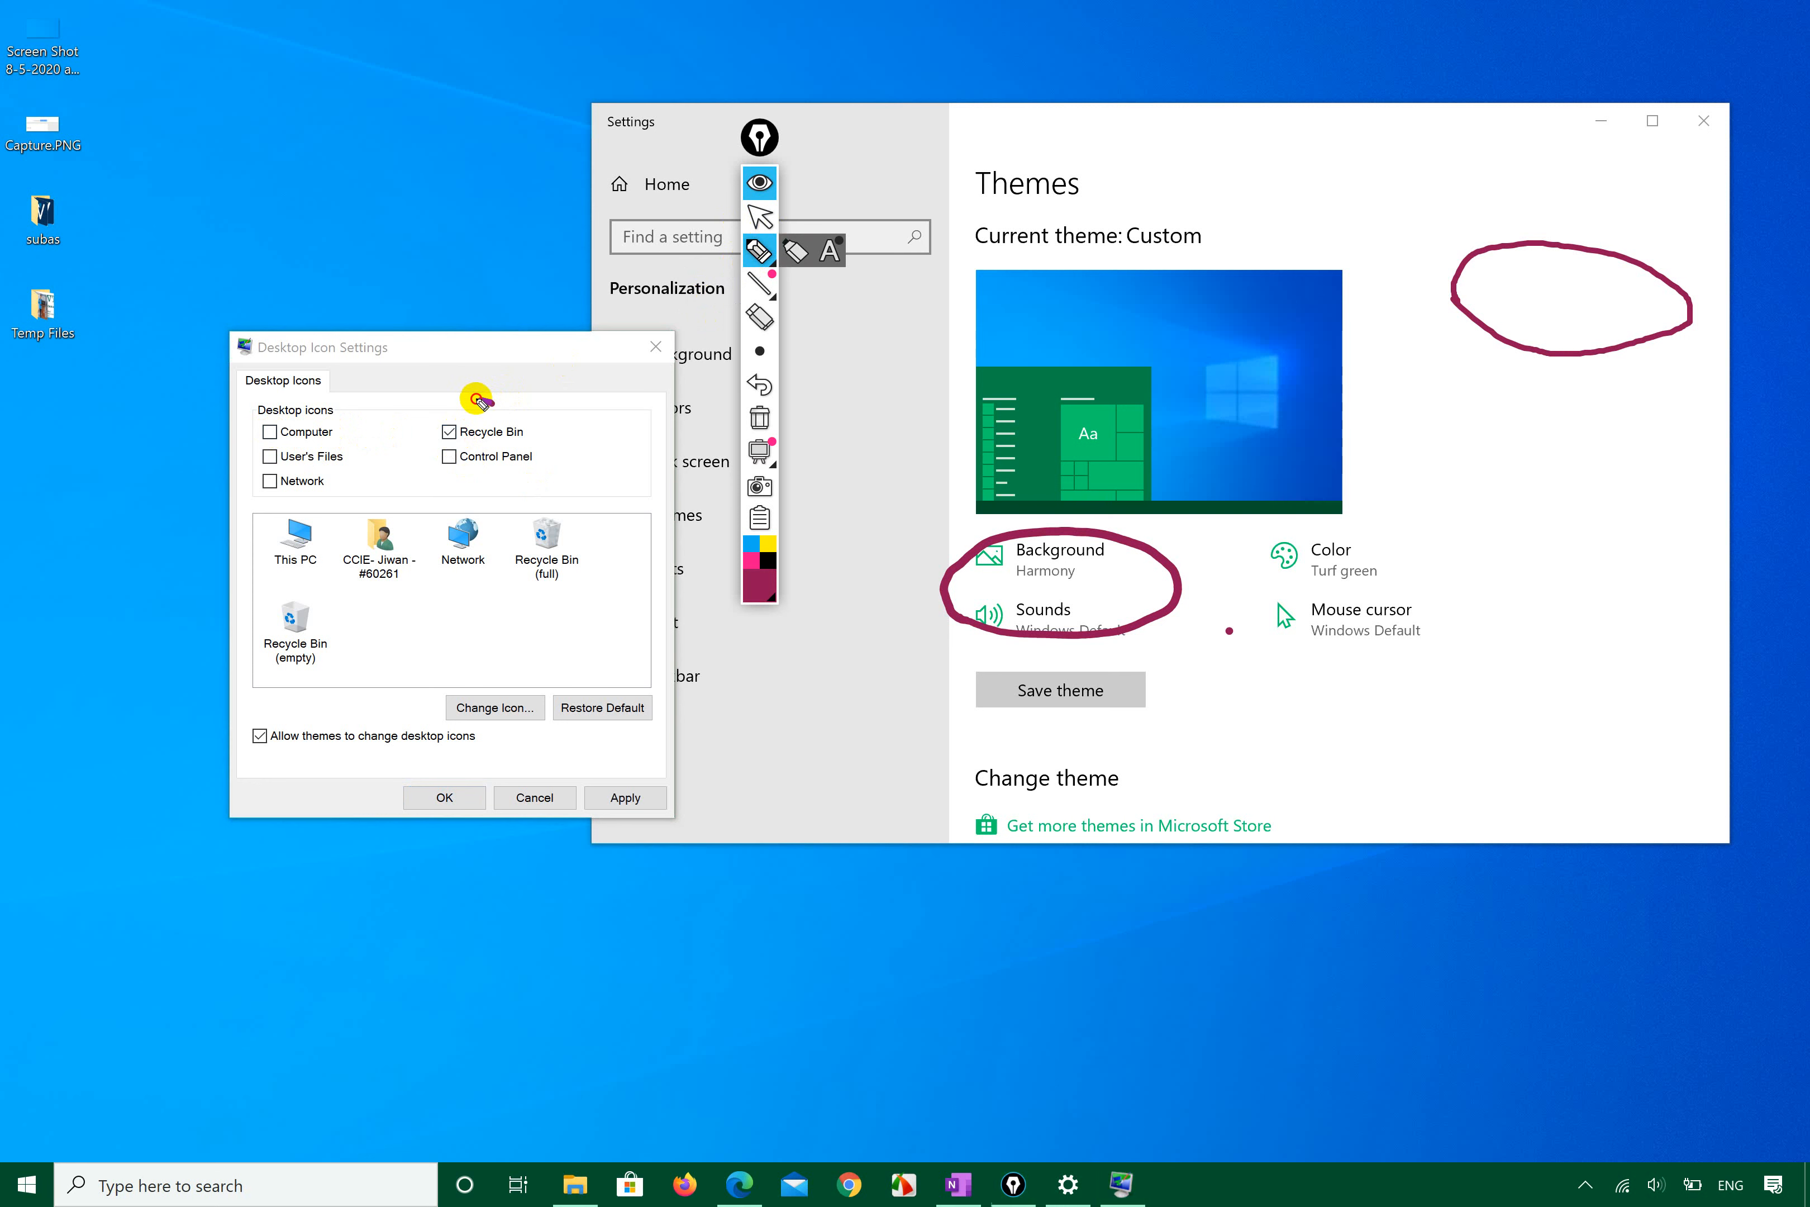
mouse_move(494, 402)
mouse_down()
mouse_move(420, 440)
mouse_move(488, 450)
mouse_move(497, 402)
mouse_up()
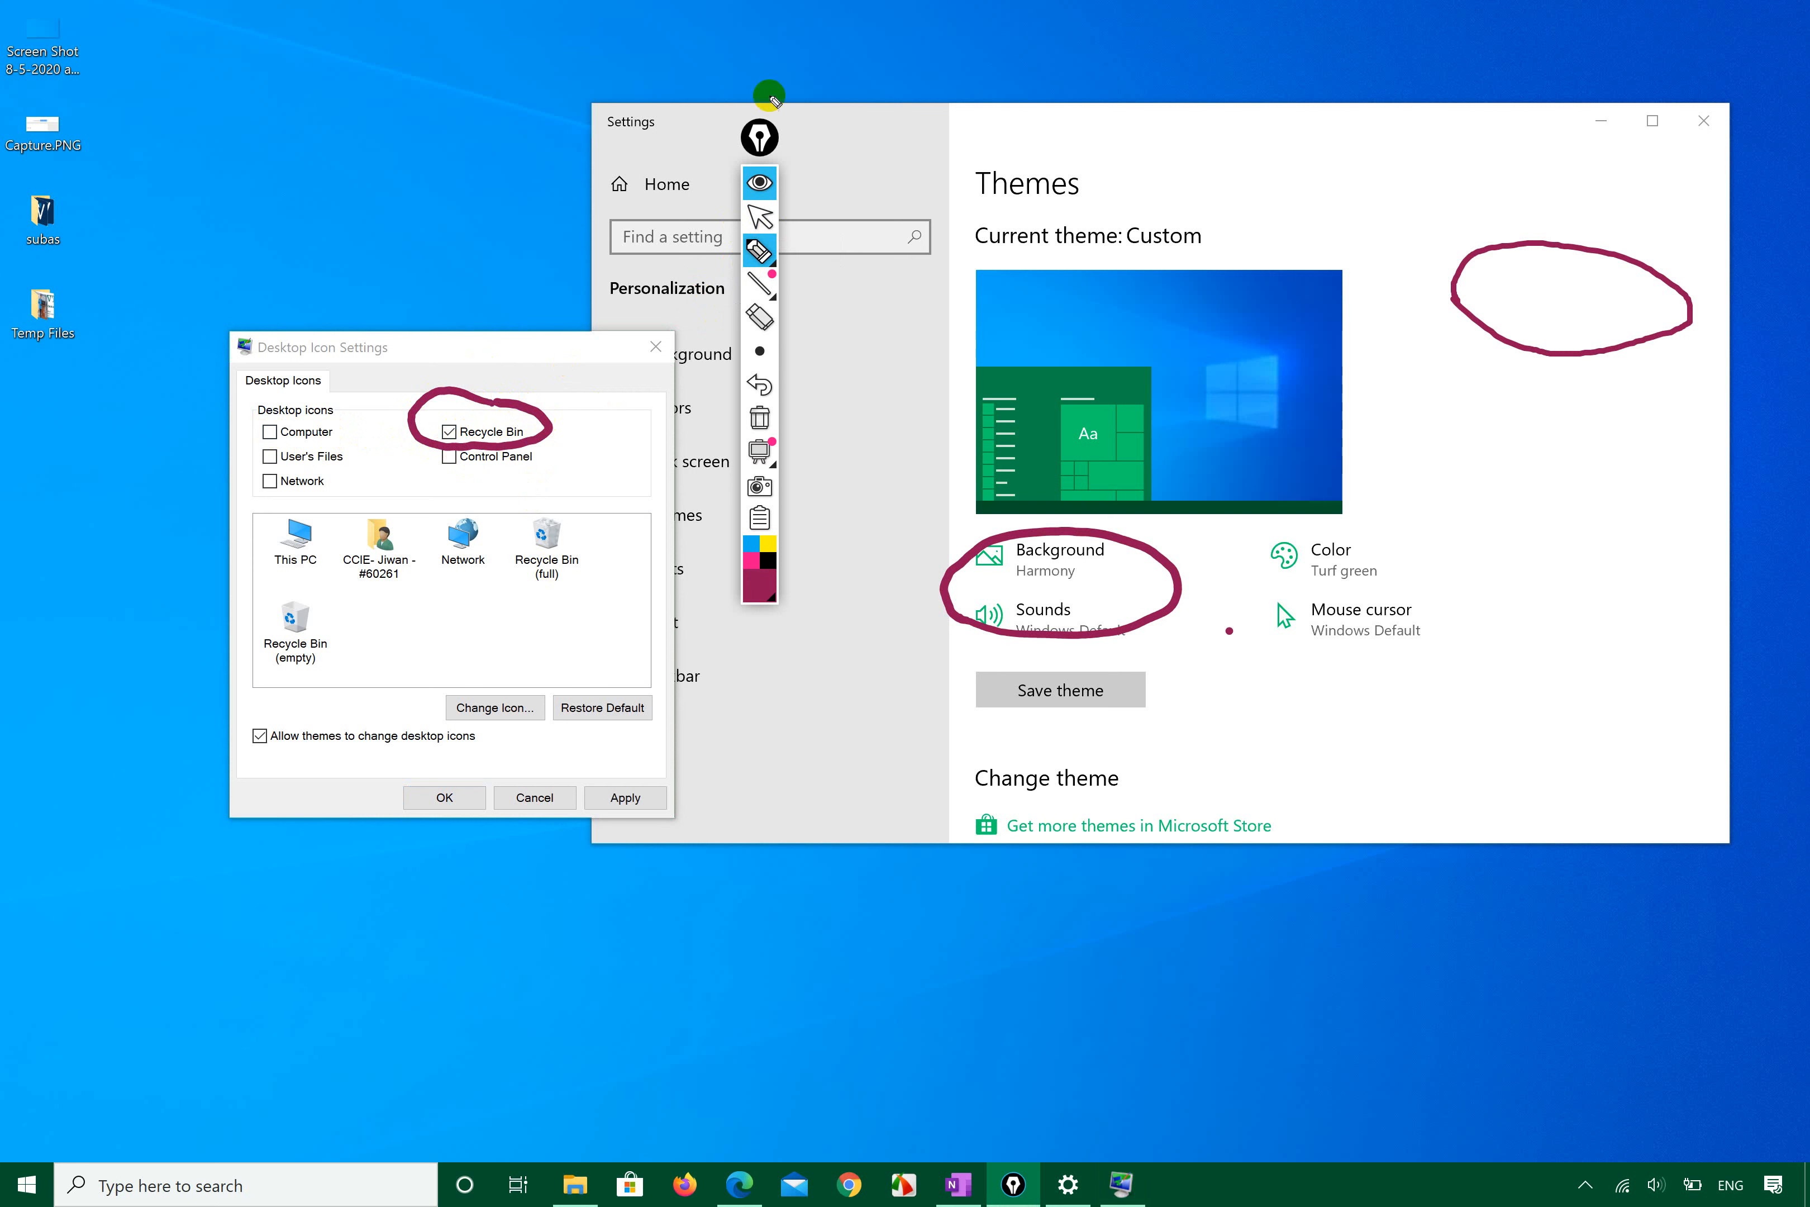
click(752, 218)
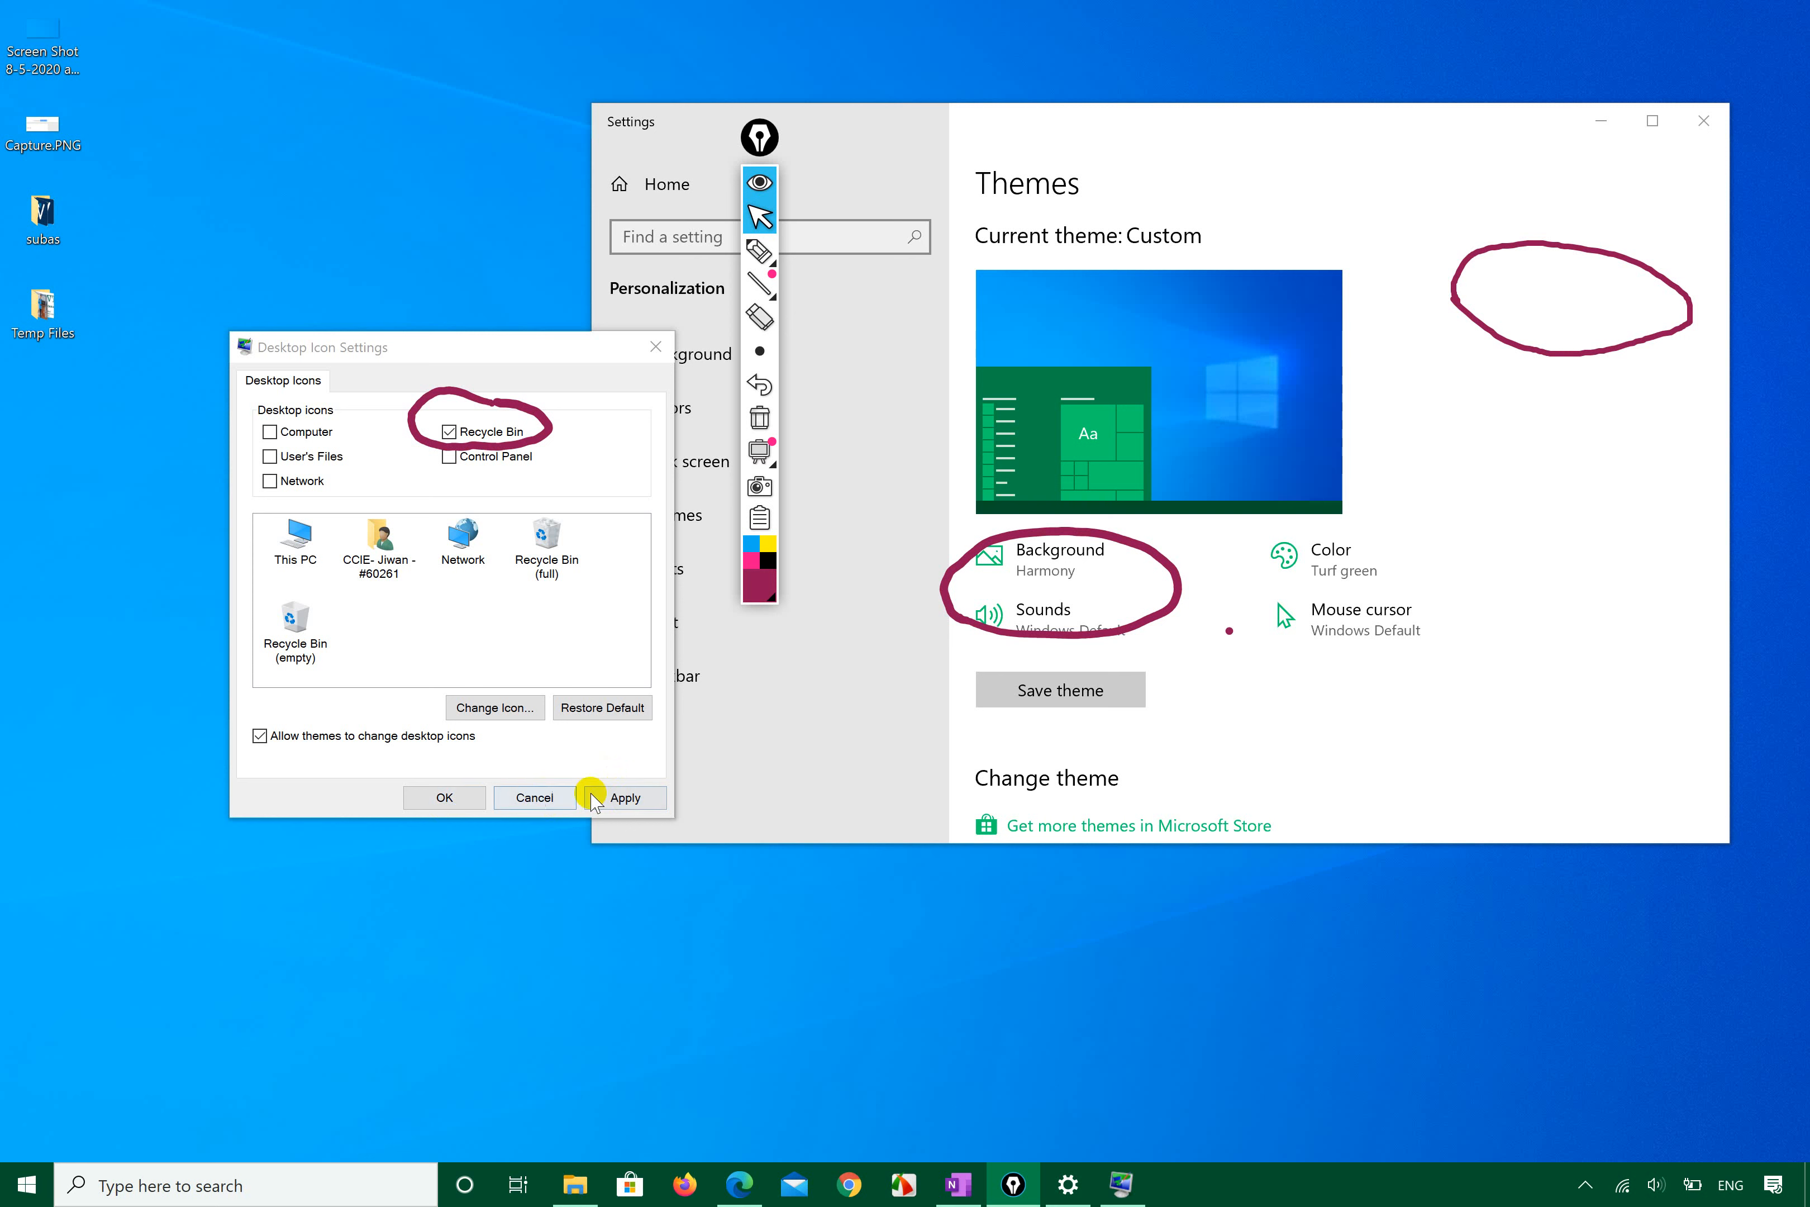
click(625, 798)
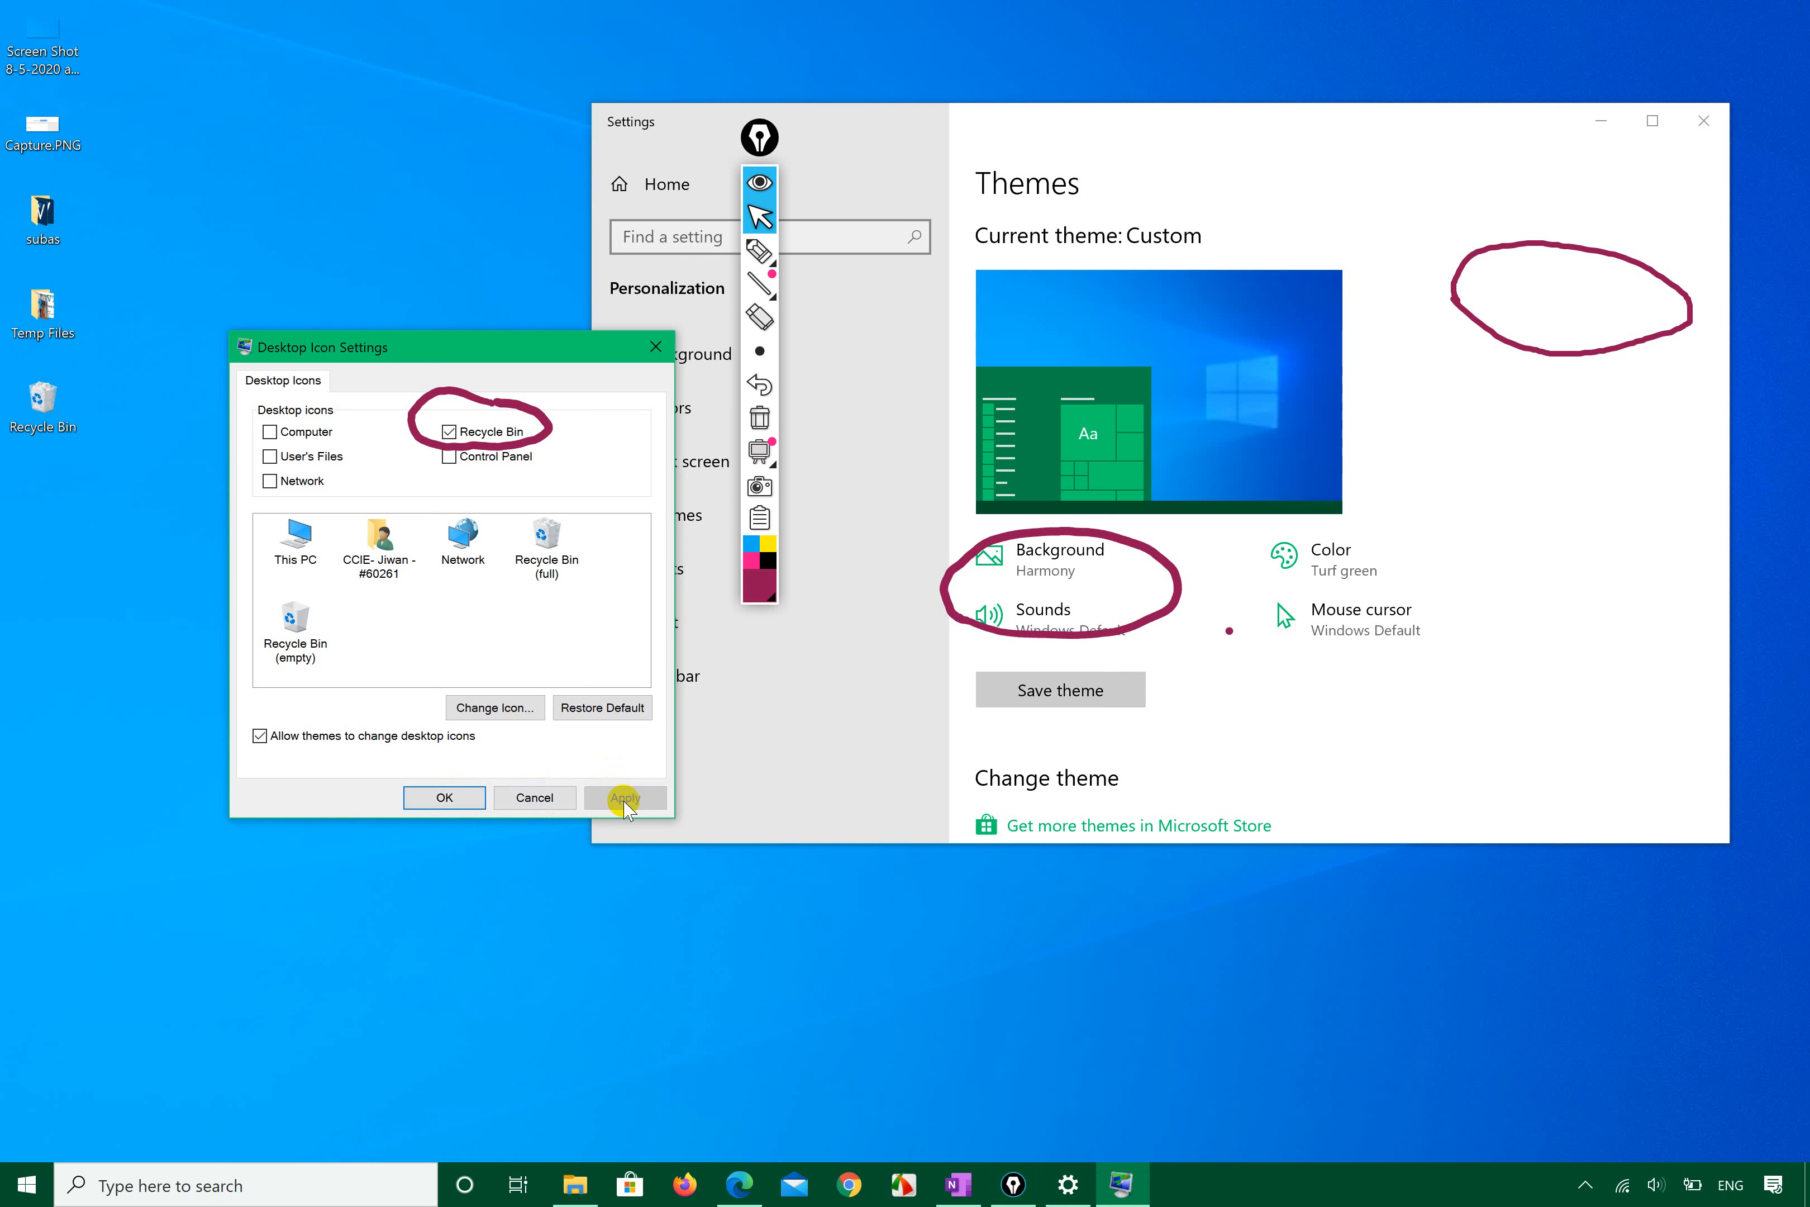
Step: Circle the Recycle Bin icon on the desktop with the annotation pen and return to the normal pointer
click(760, 251)
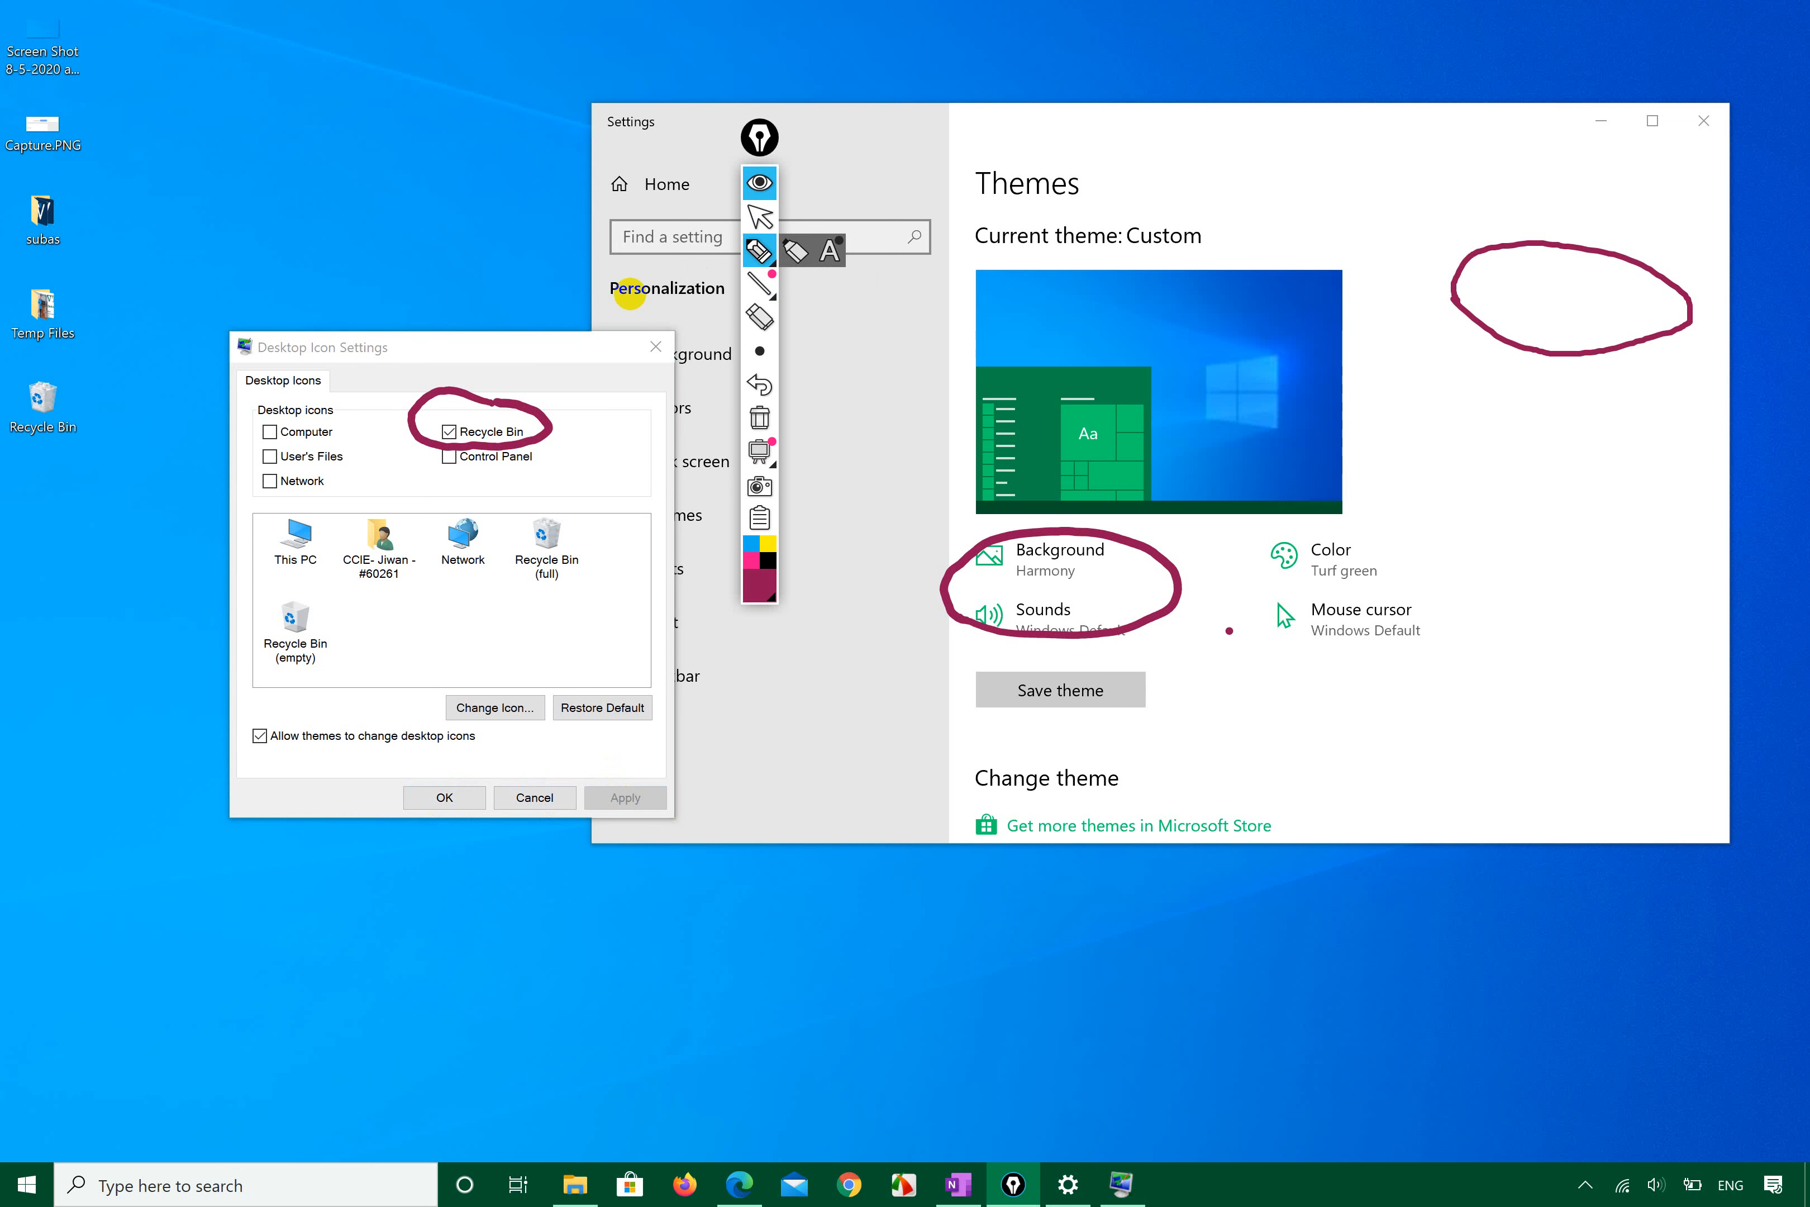
mouse_move(84, 471)
mouse_down()
mouse_move(113, 372)
mouse_move(32, 460)
mouse_move(60, 473)
mouse_up()
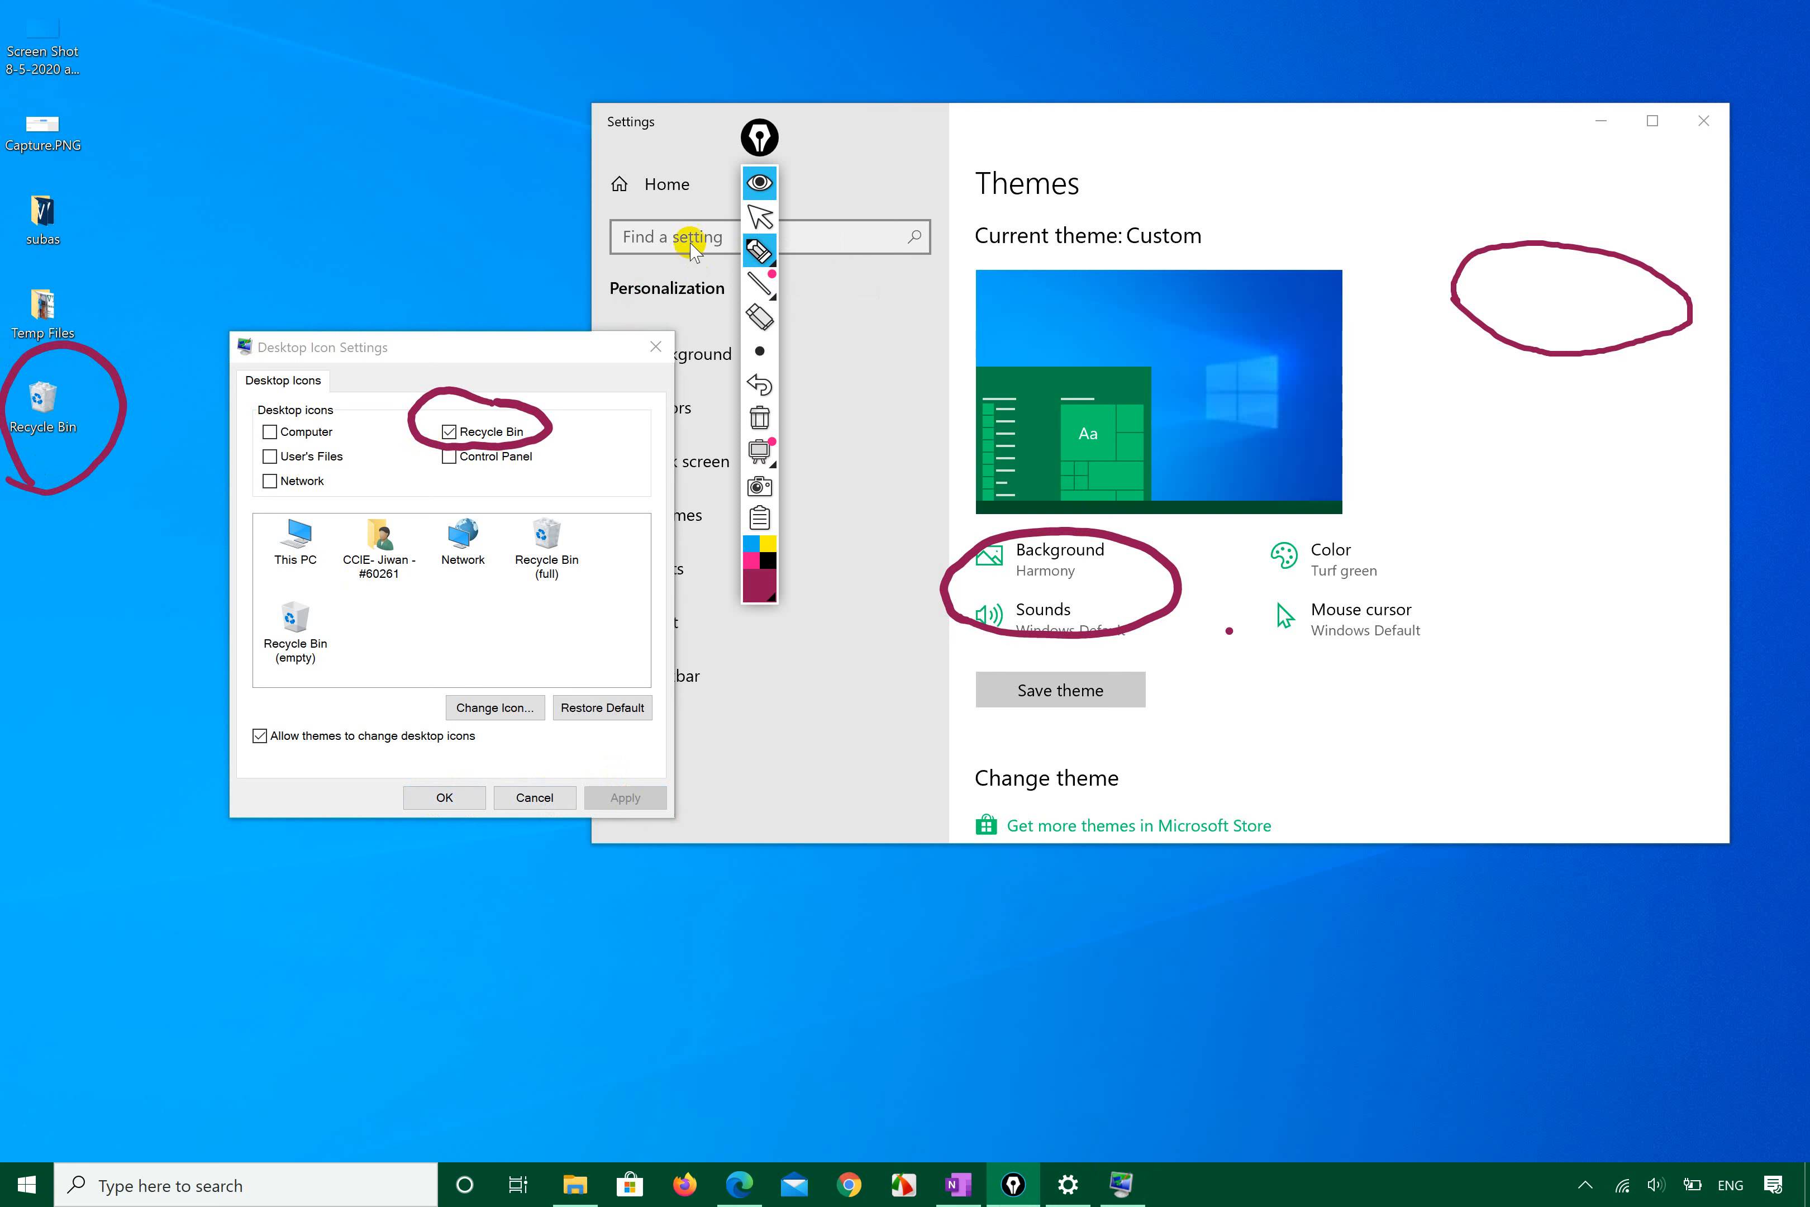
click(762, 218)
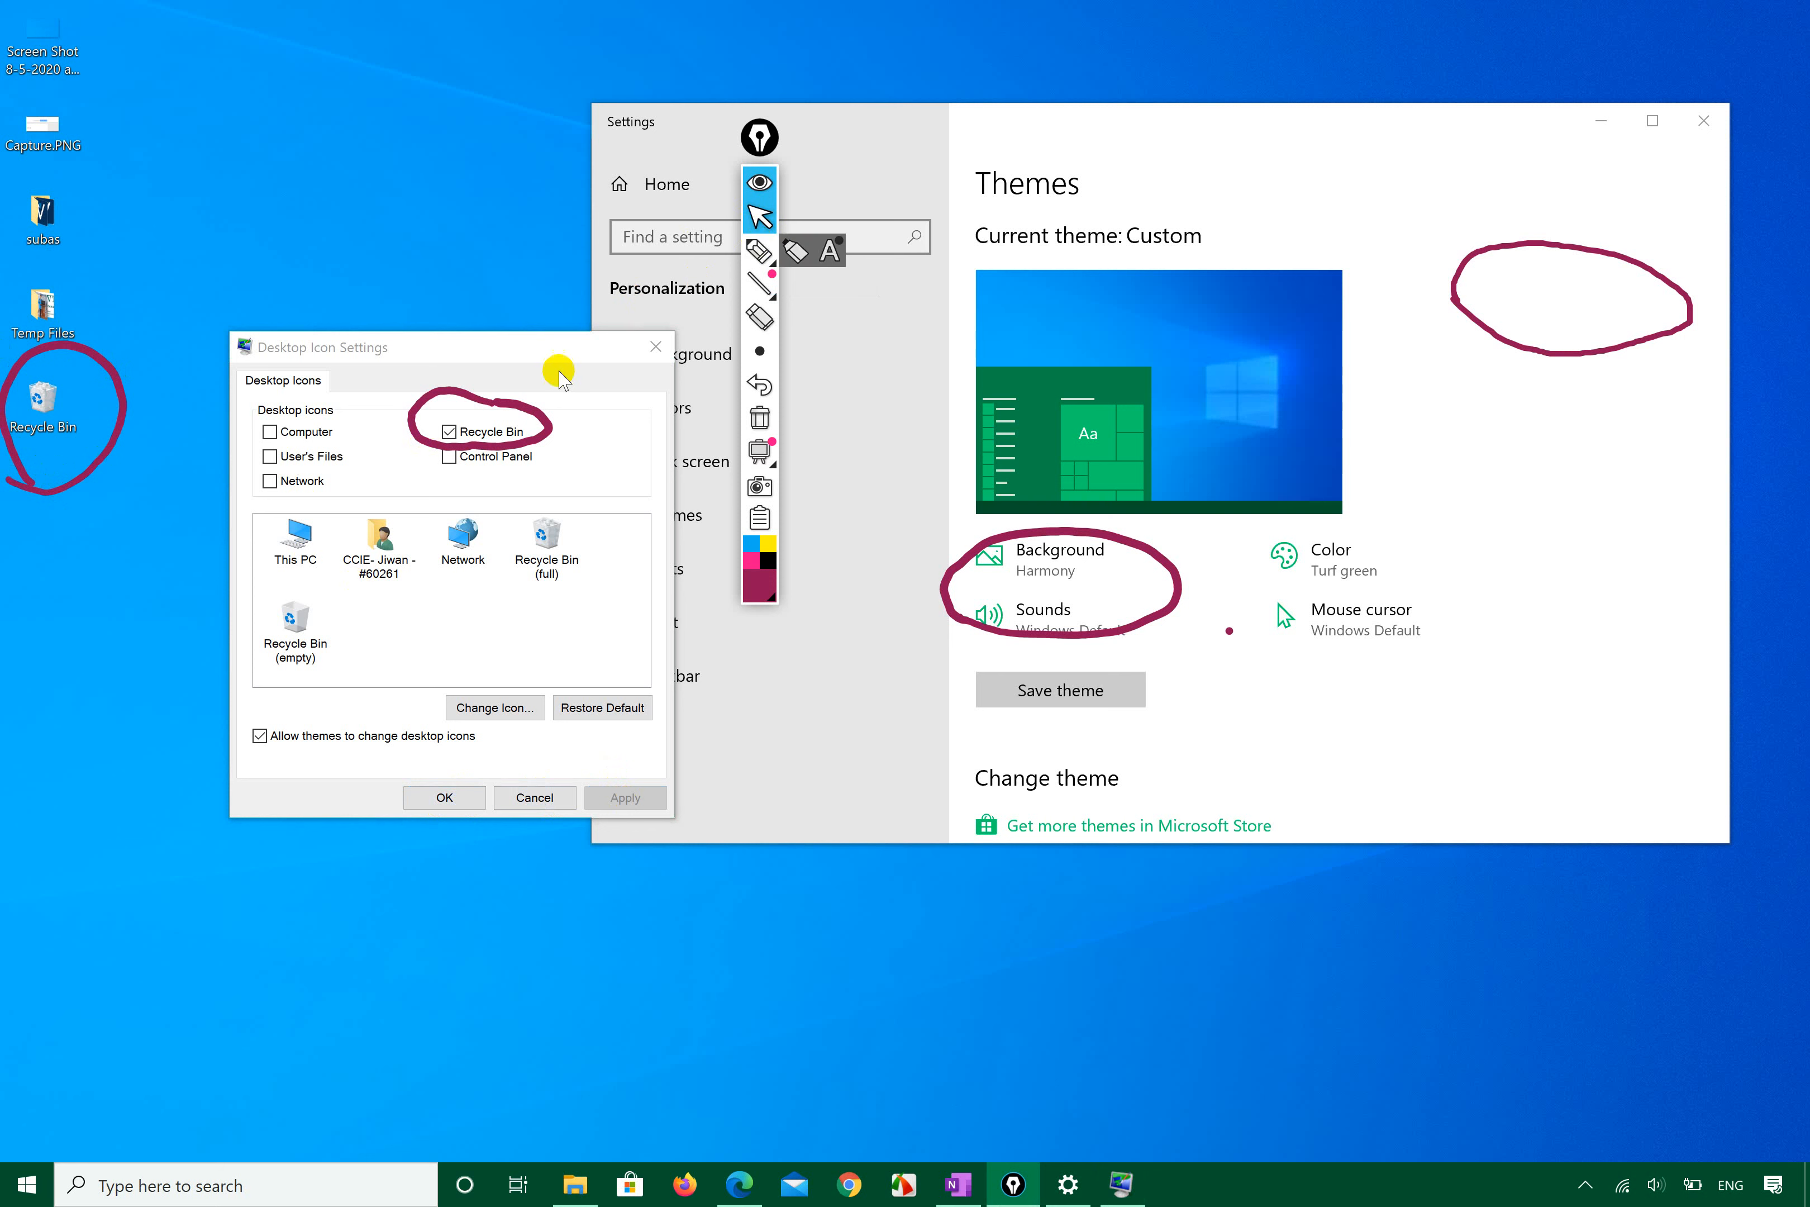
Step: Turn on the Computer desktop icon, apply it, and close Desktop Icon Settings
click(271, 433)
click(625, 798)
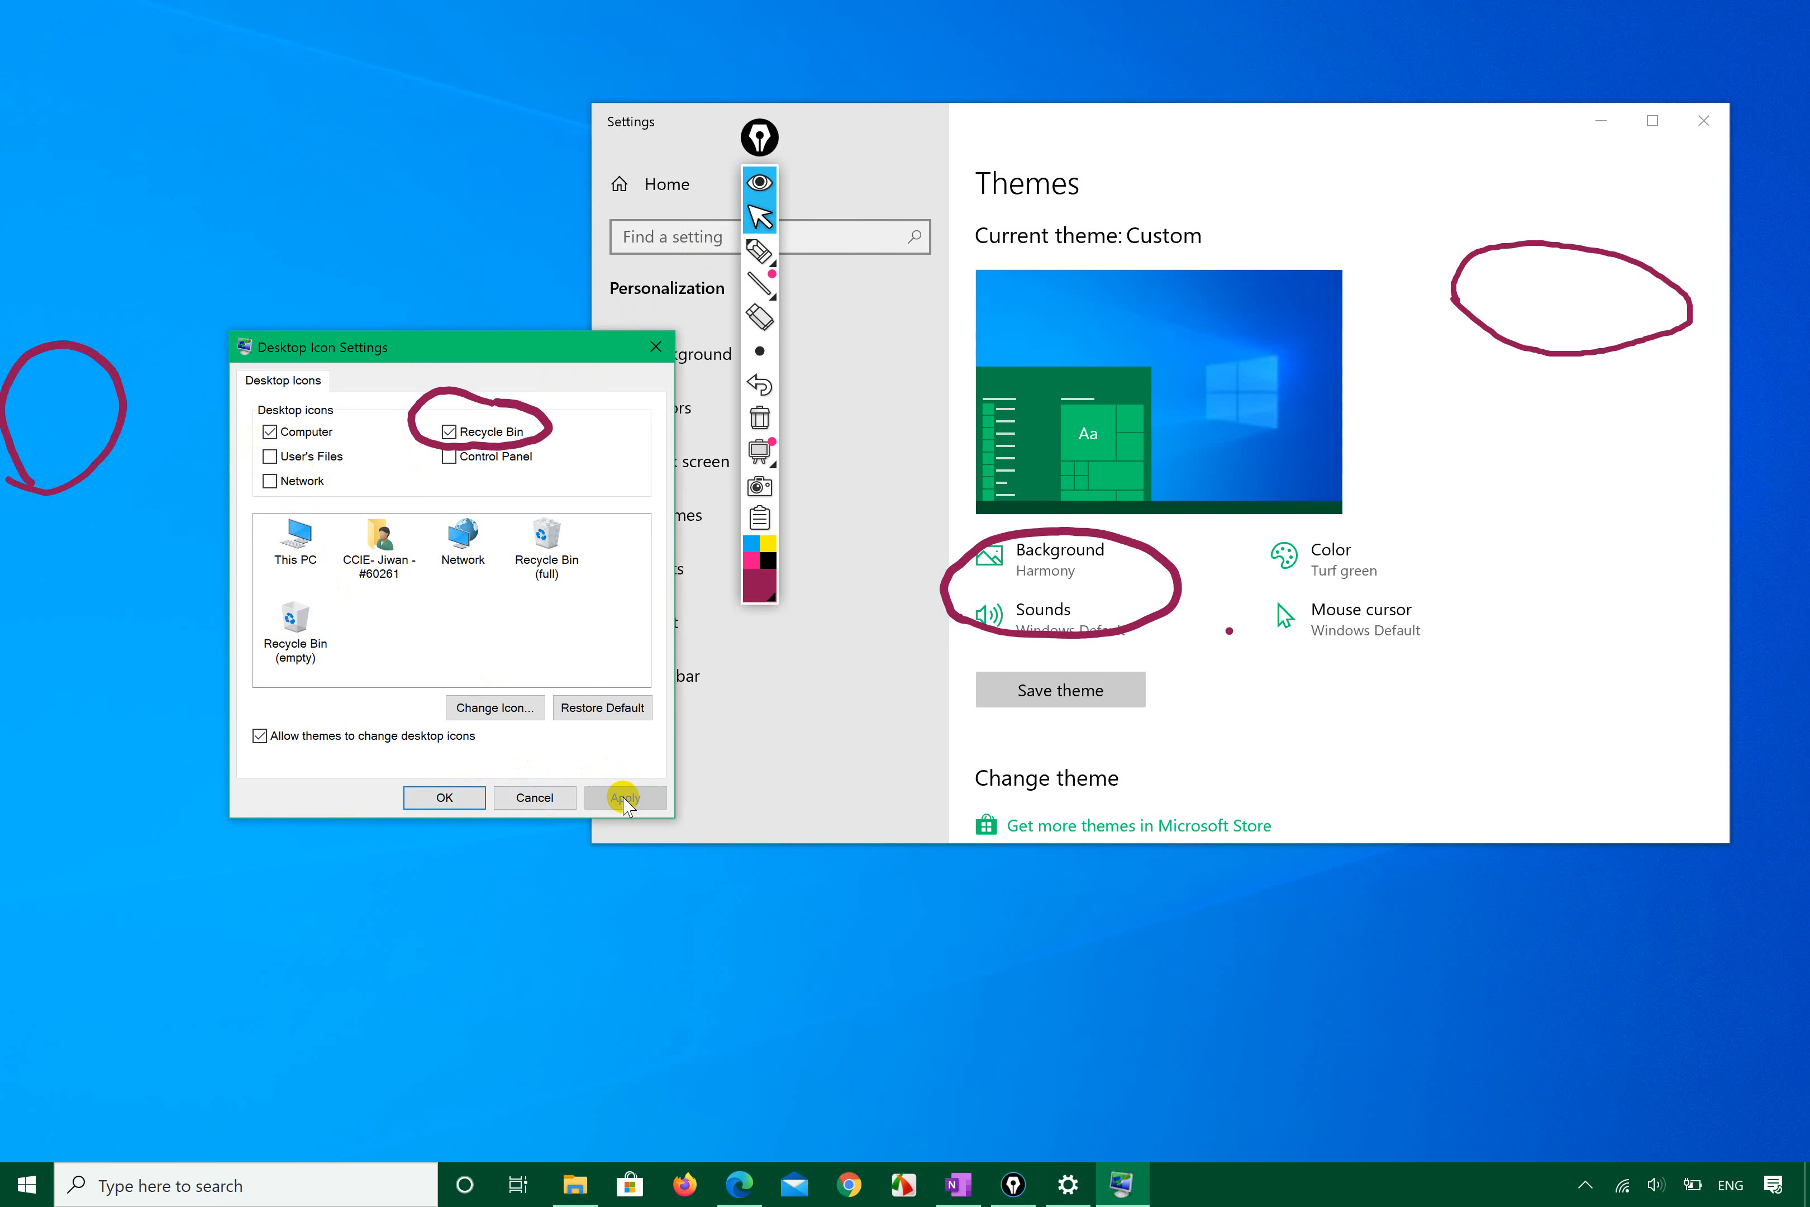
click(436, 796)
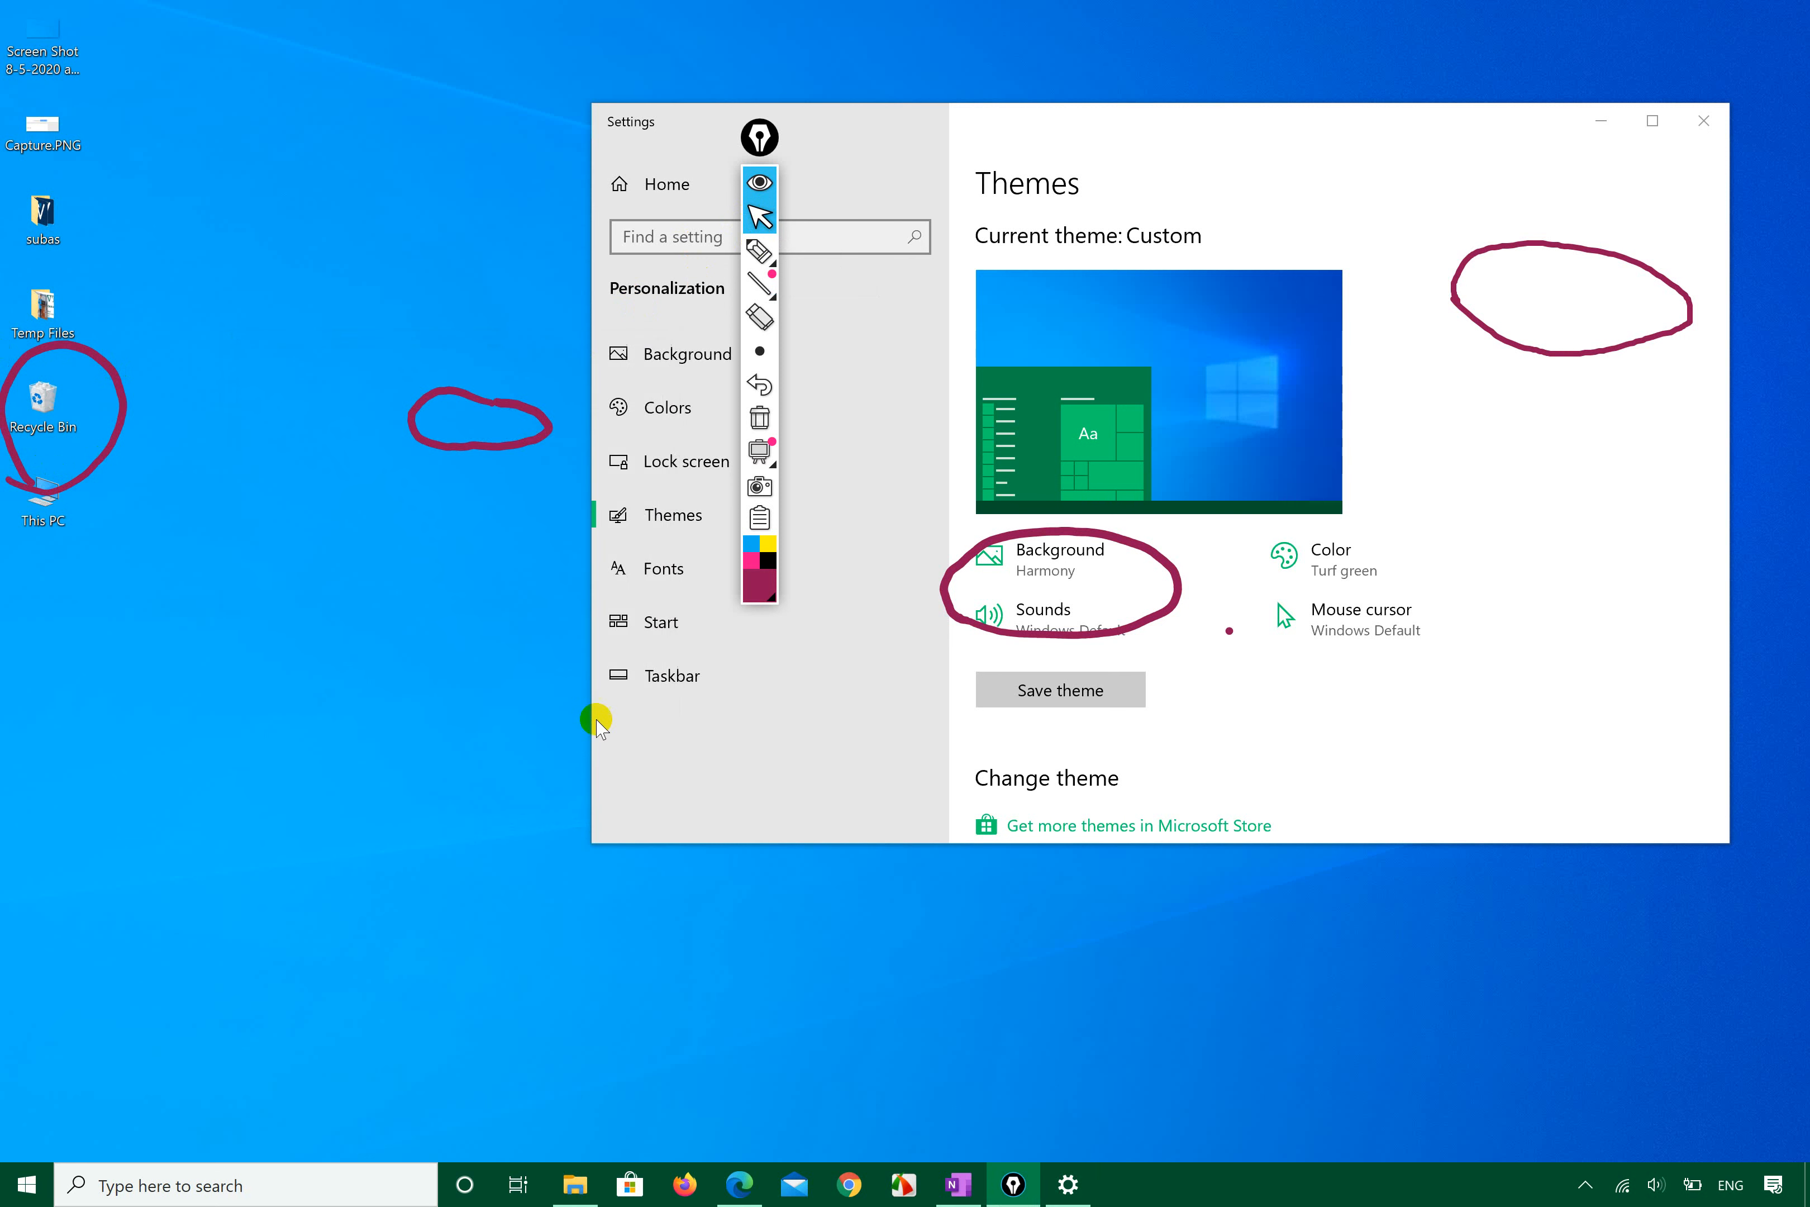
Step: Erase the desktop Recycle Bin circle, circle This PC with the pen, and erase that circle and the one left from the Recycle Bin option
click(97, 465)
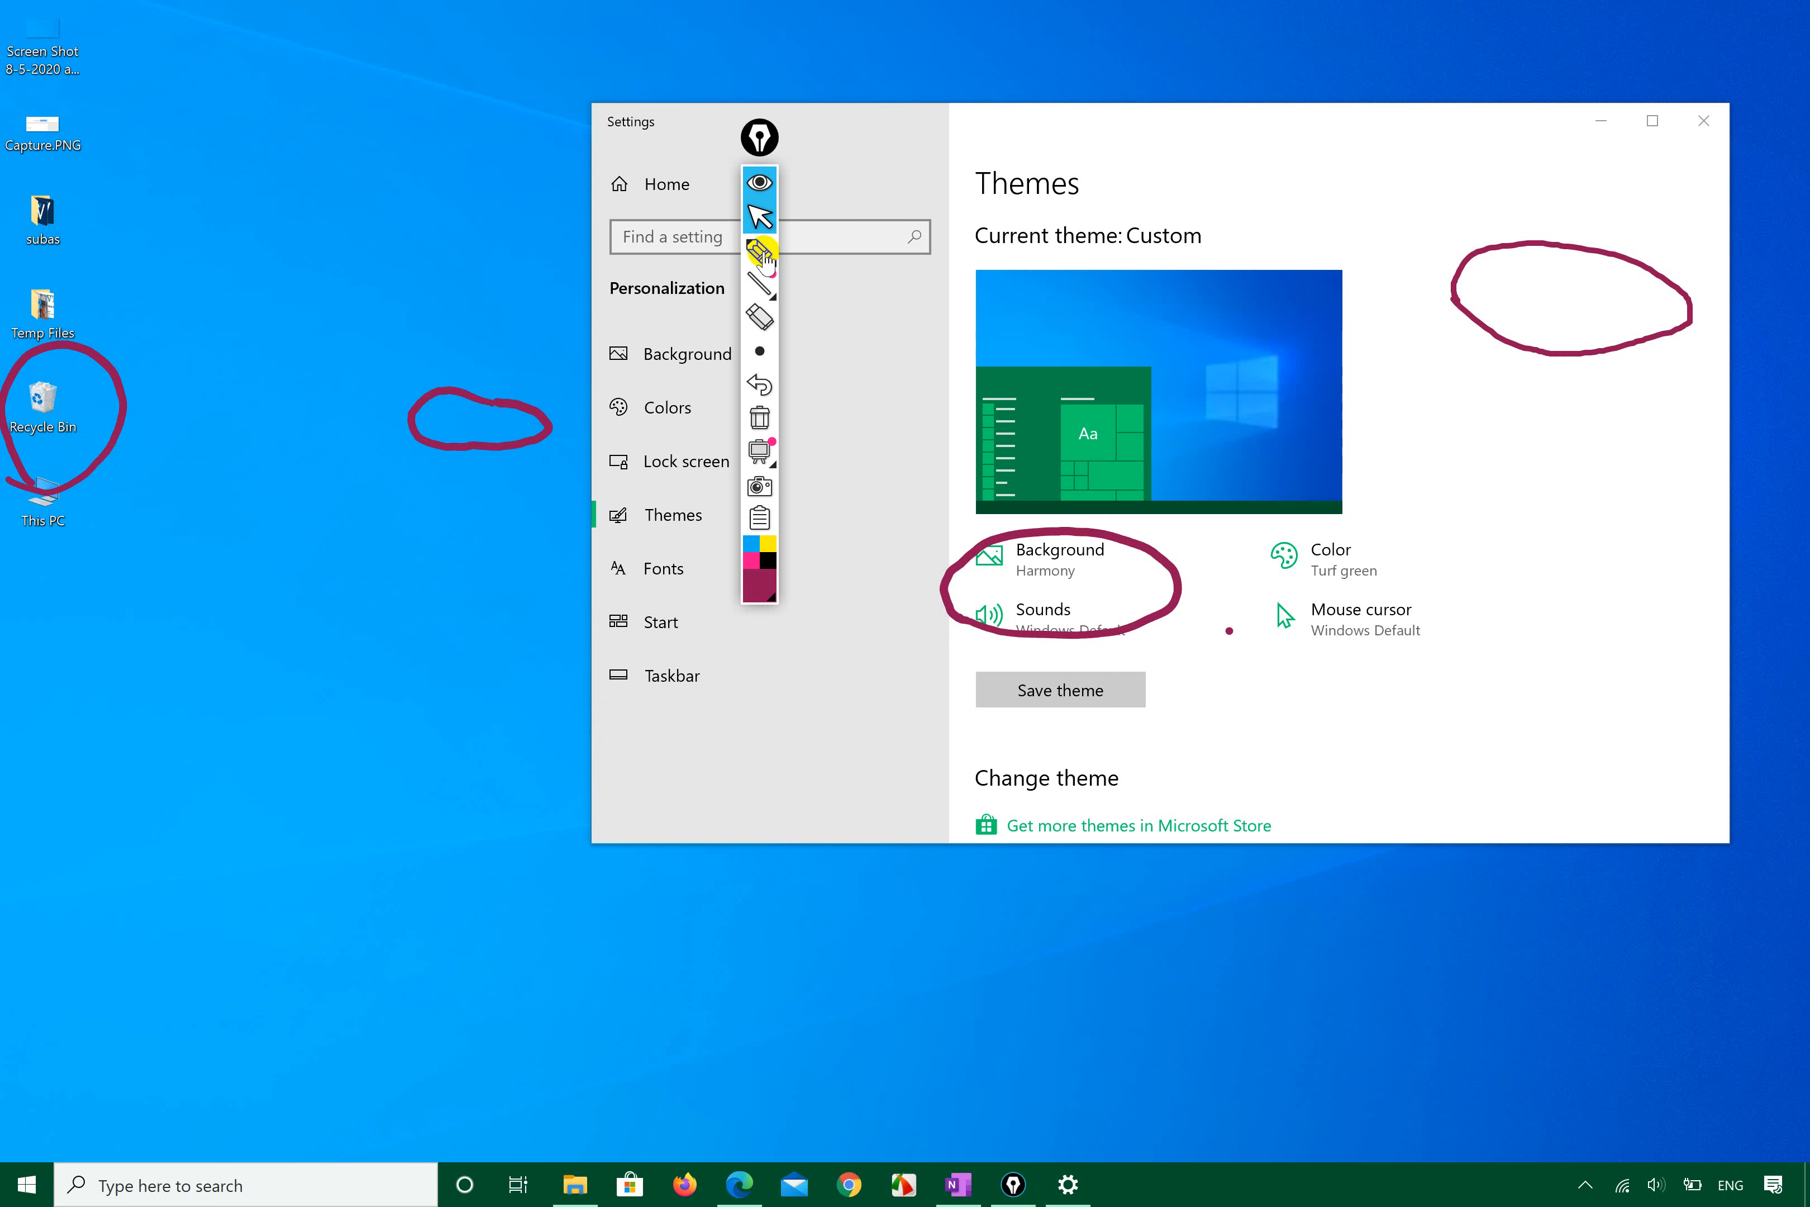
click(763, 254)
right_click(88, 467)
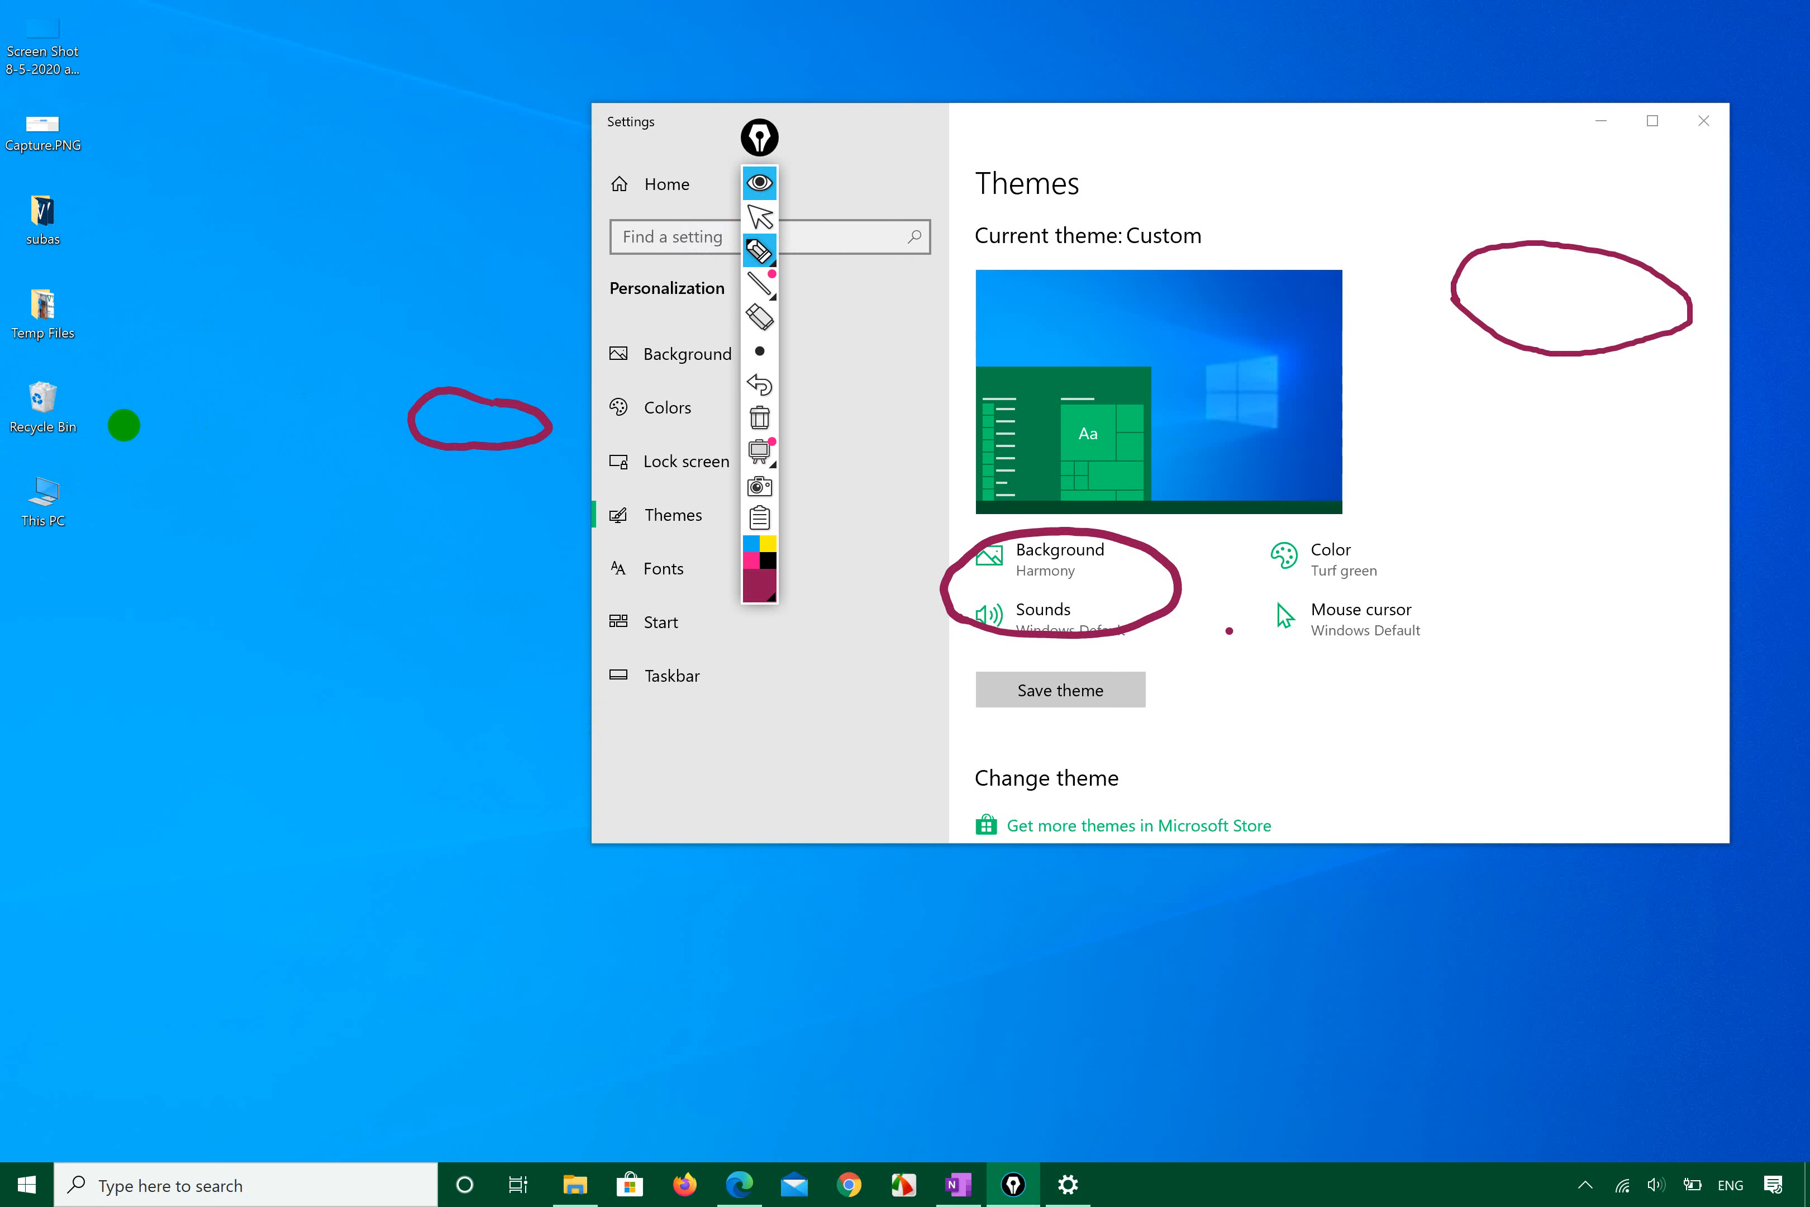
mouse_move(19, 534)
mouse_down()
mouse_move(87, 433)
mouse_move(28, 542)
mouse_up()
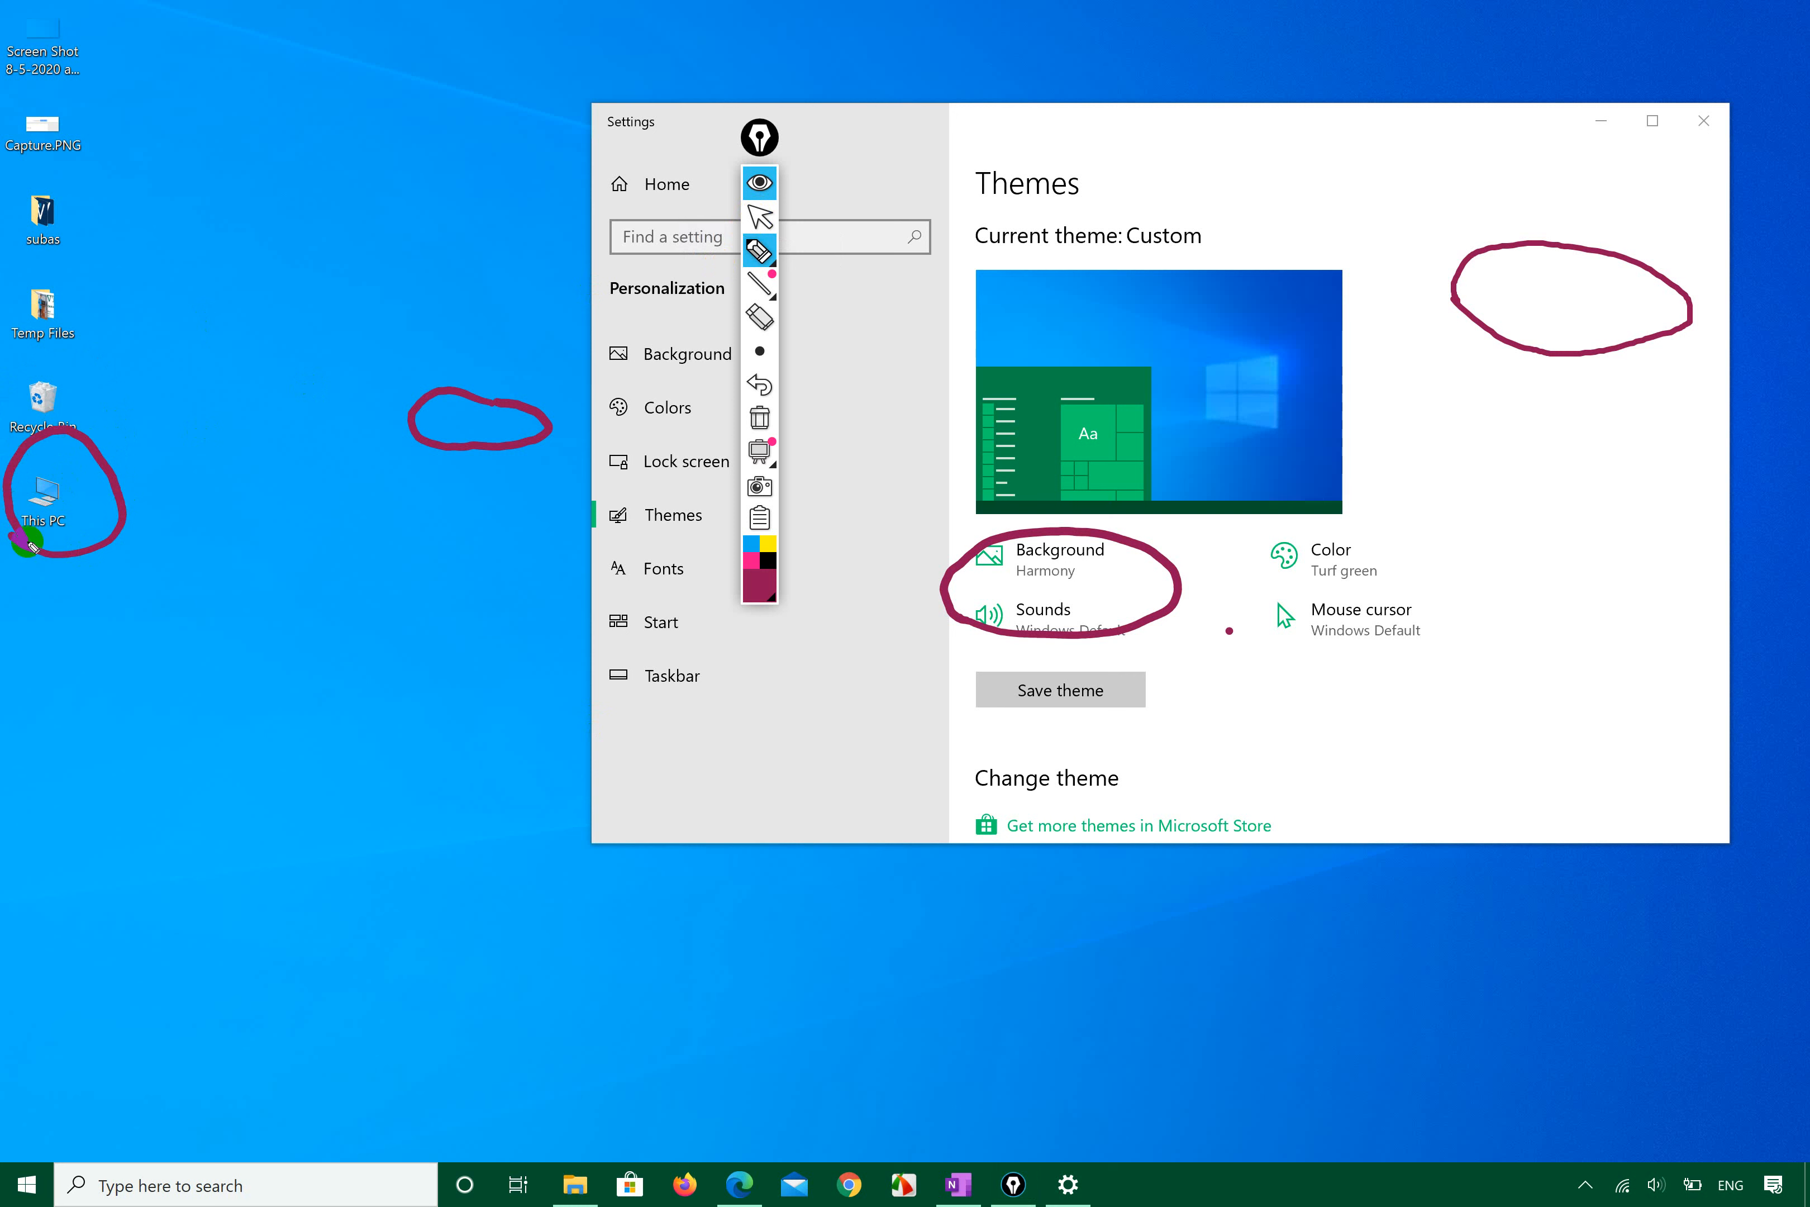
right_click(111, 500)
right_click(541, 400)
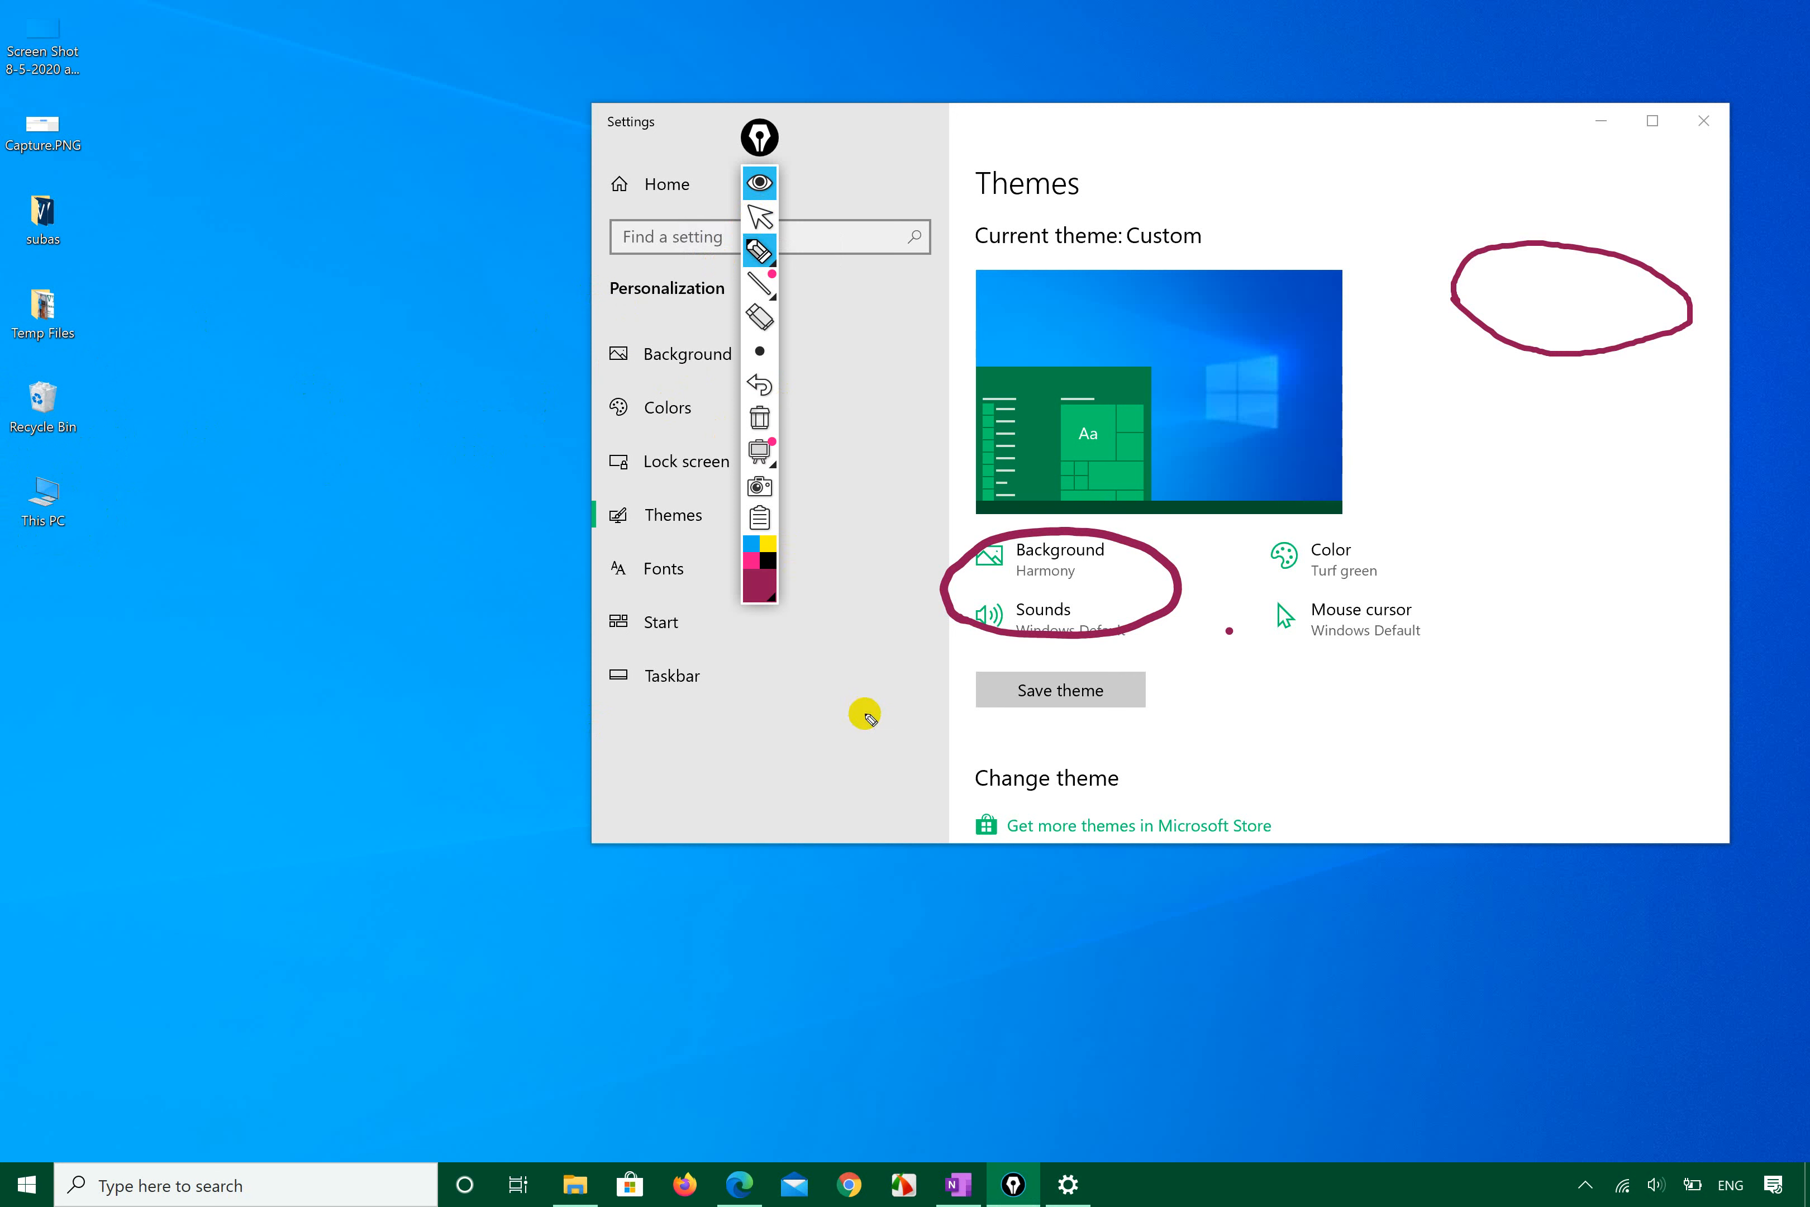
click(759, 216)
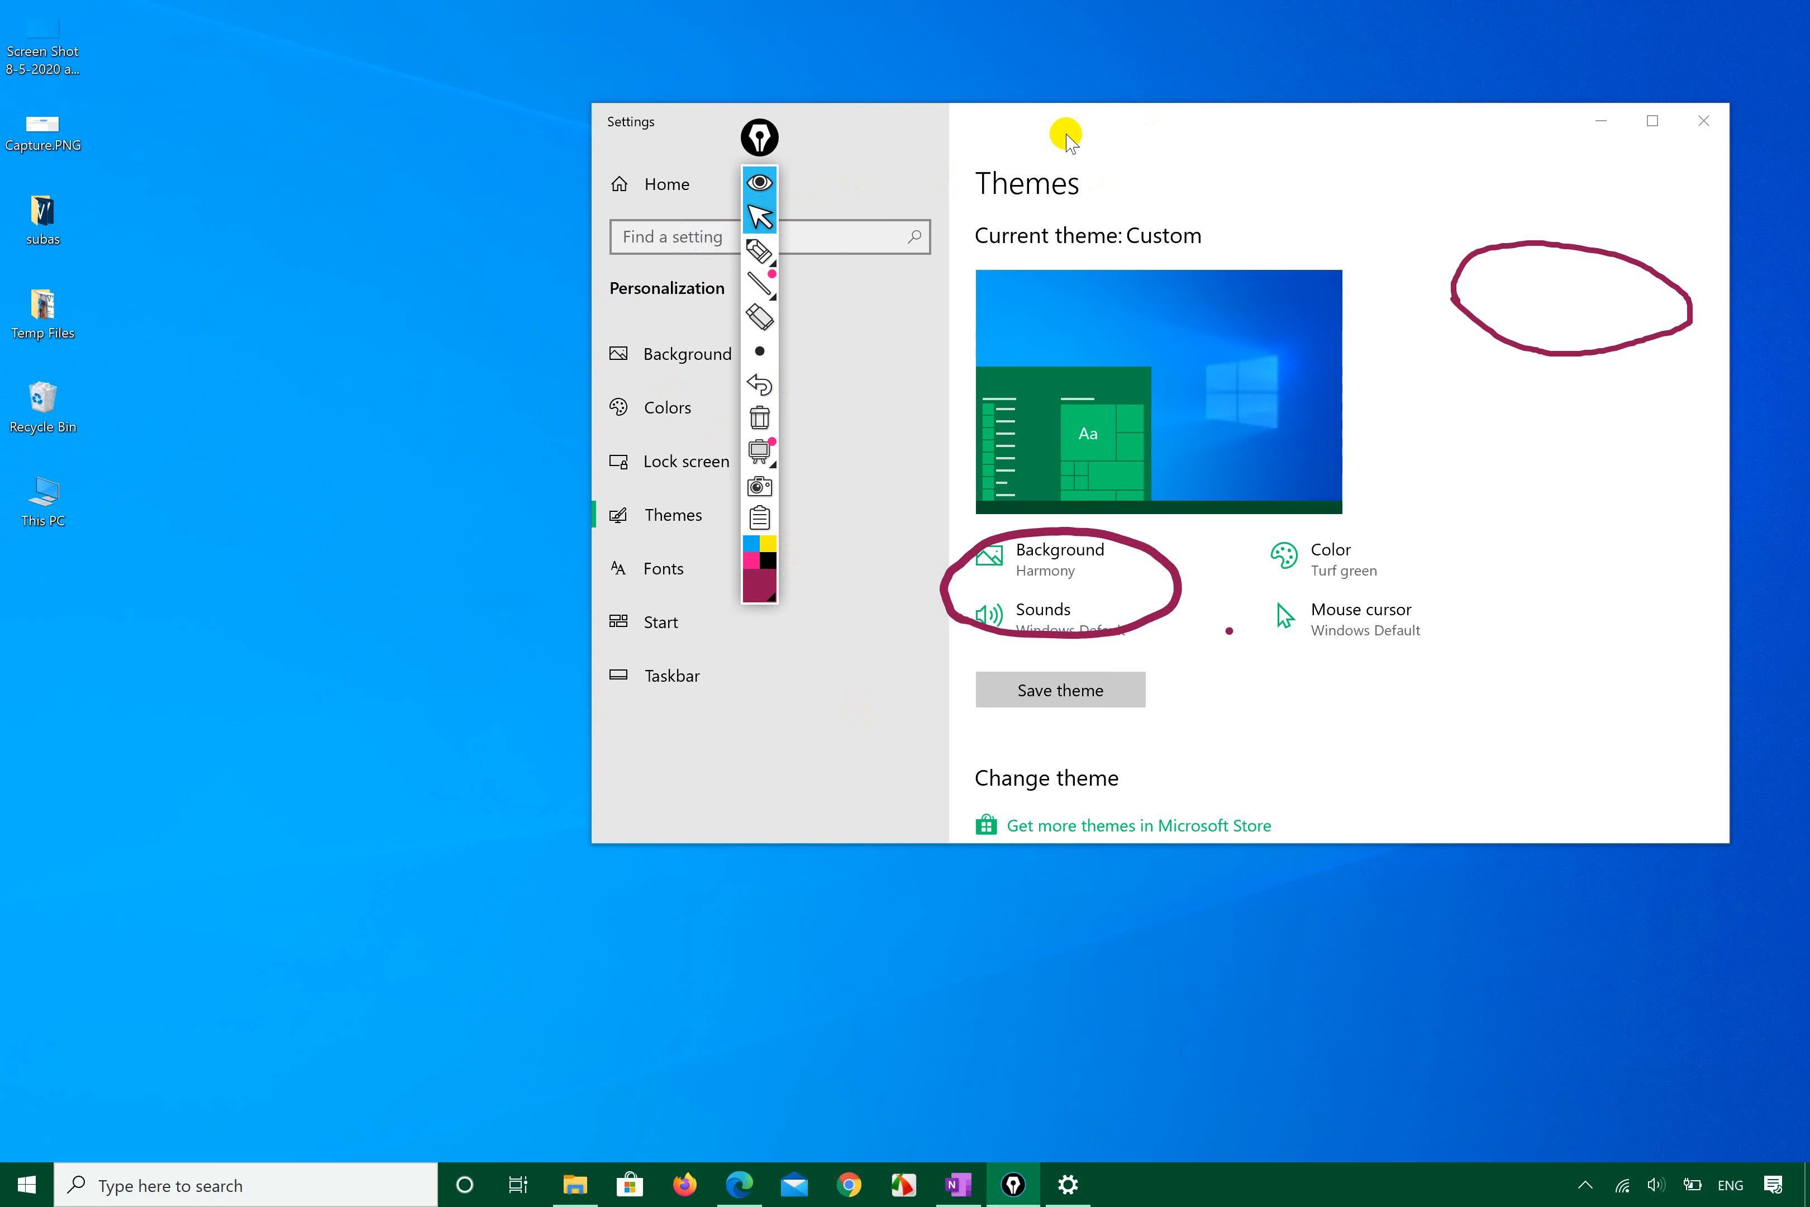
Step: Move the Settings window higher, look over the Related Settings links of the Themes page, and close Settings
mouse_move(1068, 139)
mouse_down()
mouse_move(942, 720)
mouse_move(1014, 218)
mouse_move(1011, 33)
mouse_move(1011, 75)
mouse_up()
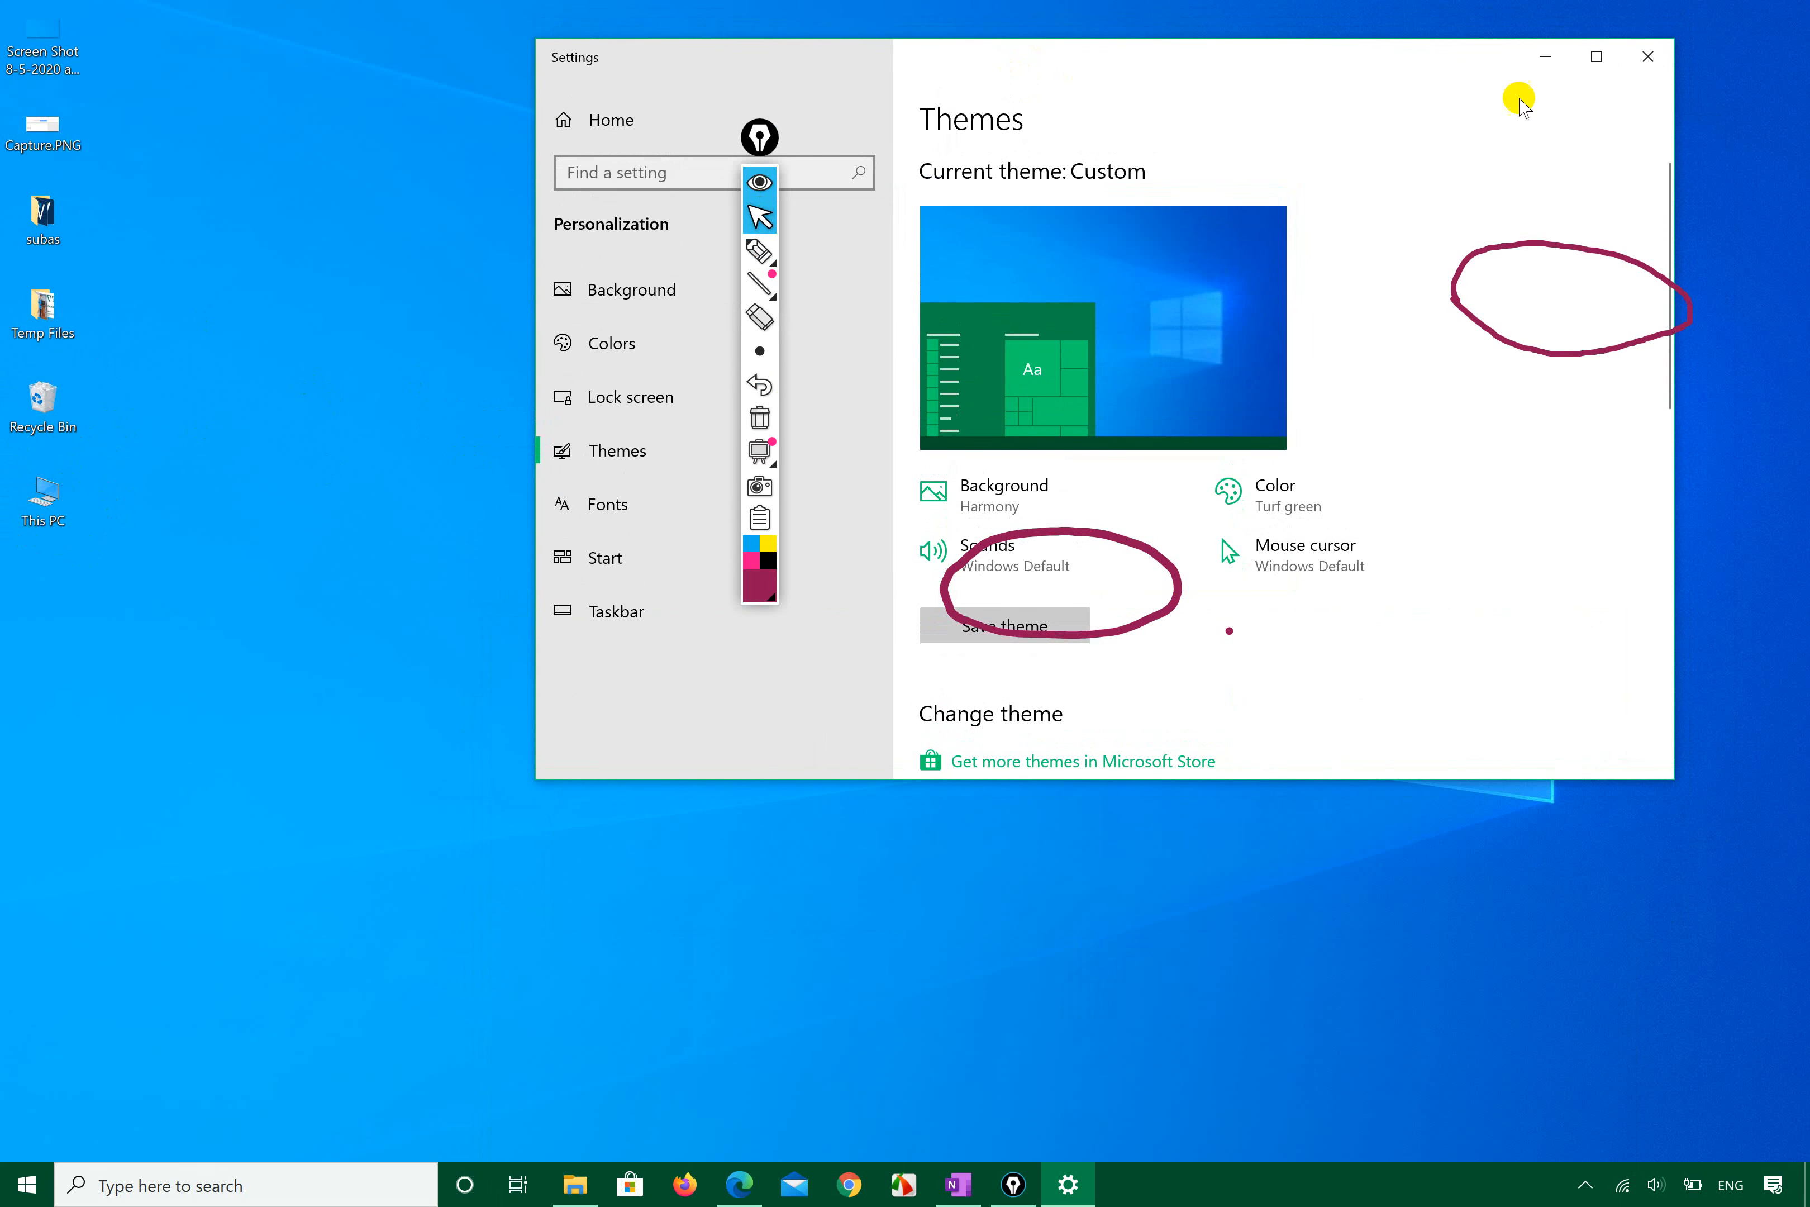
scroll(1064, 606, down, 4)
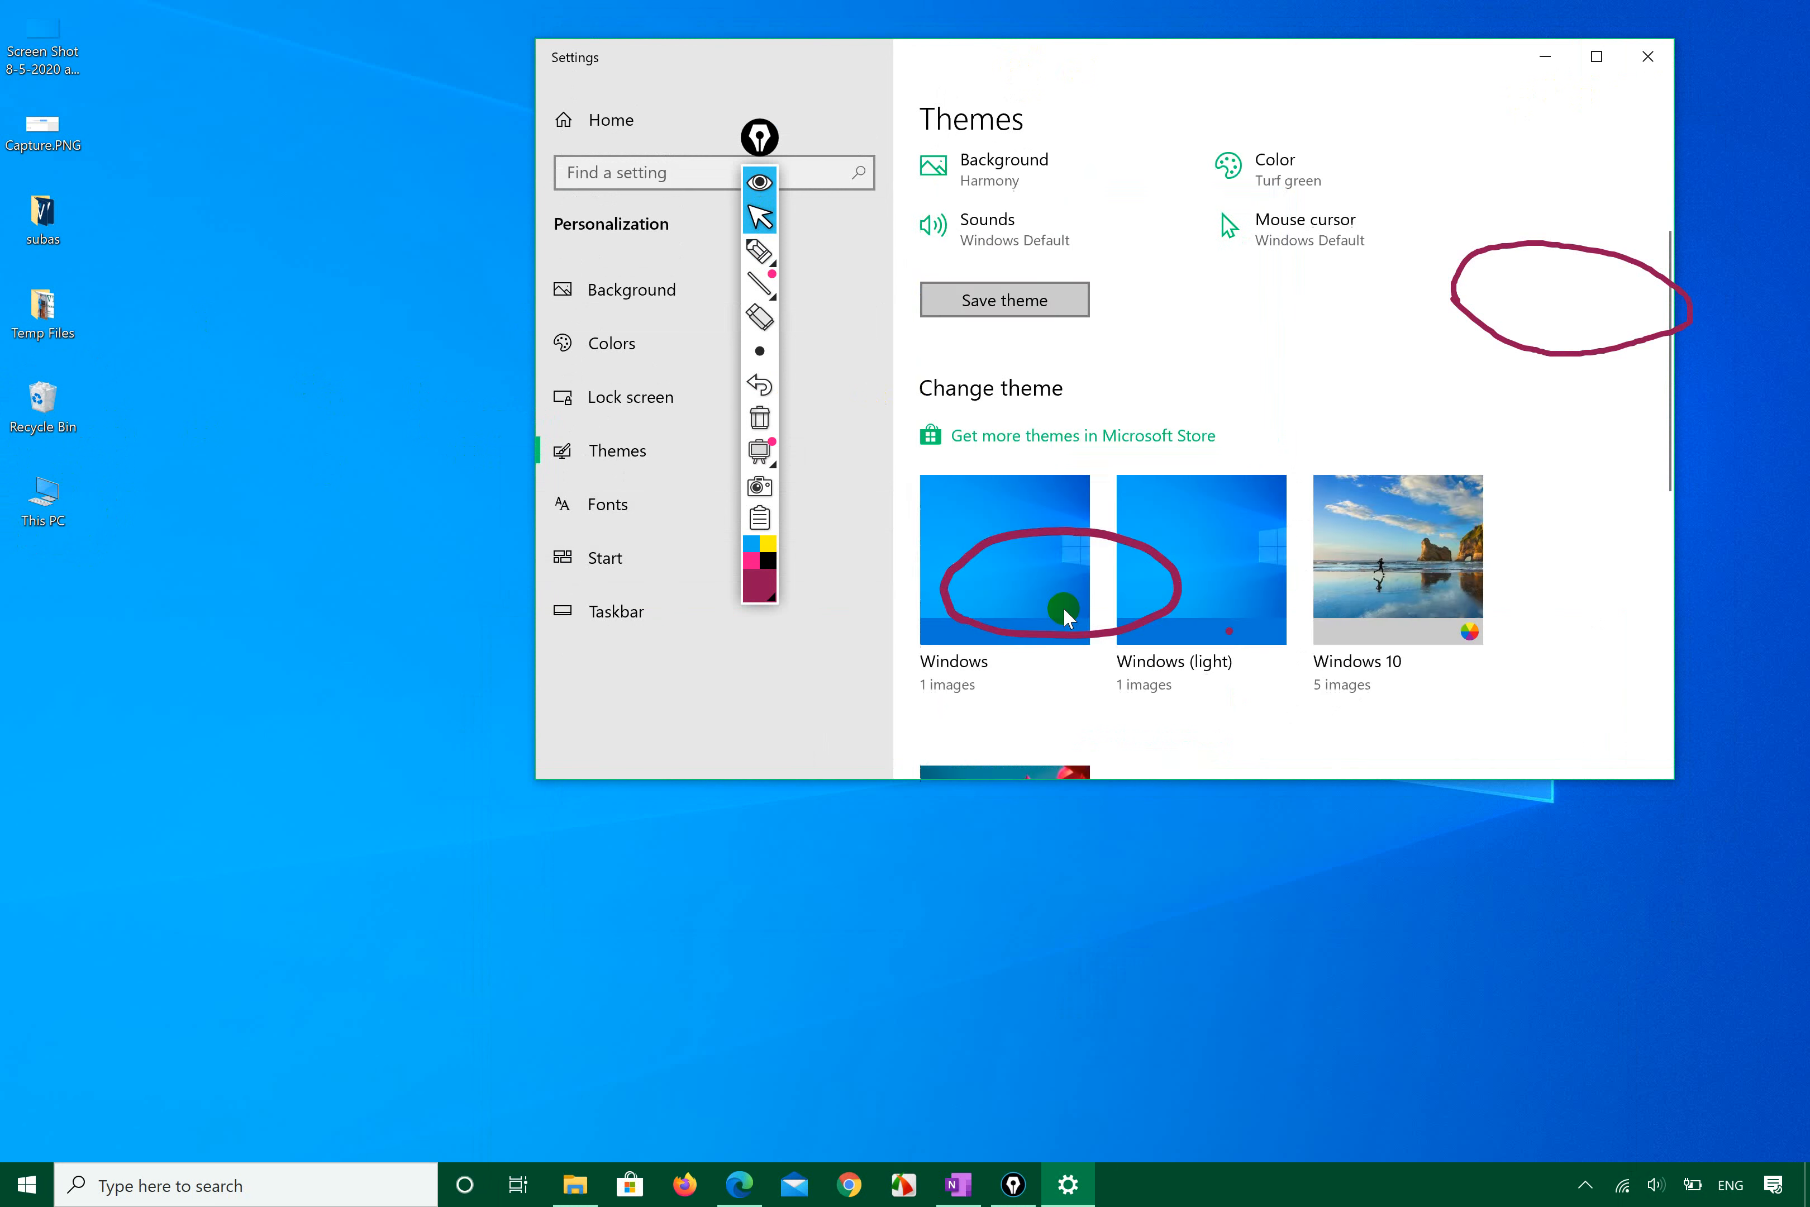
scroll(1063, 606, down, 8)
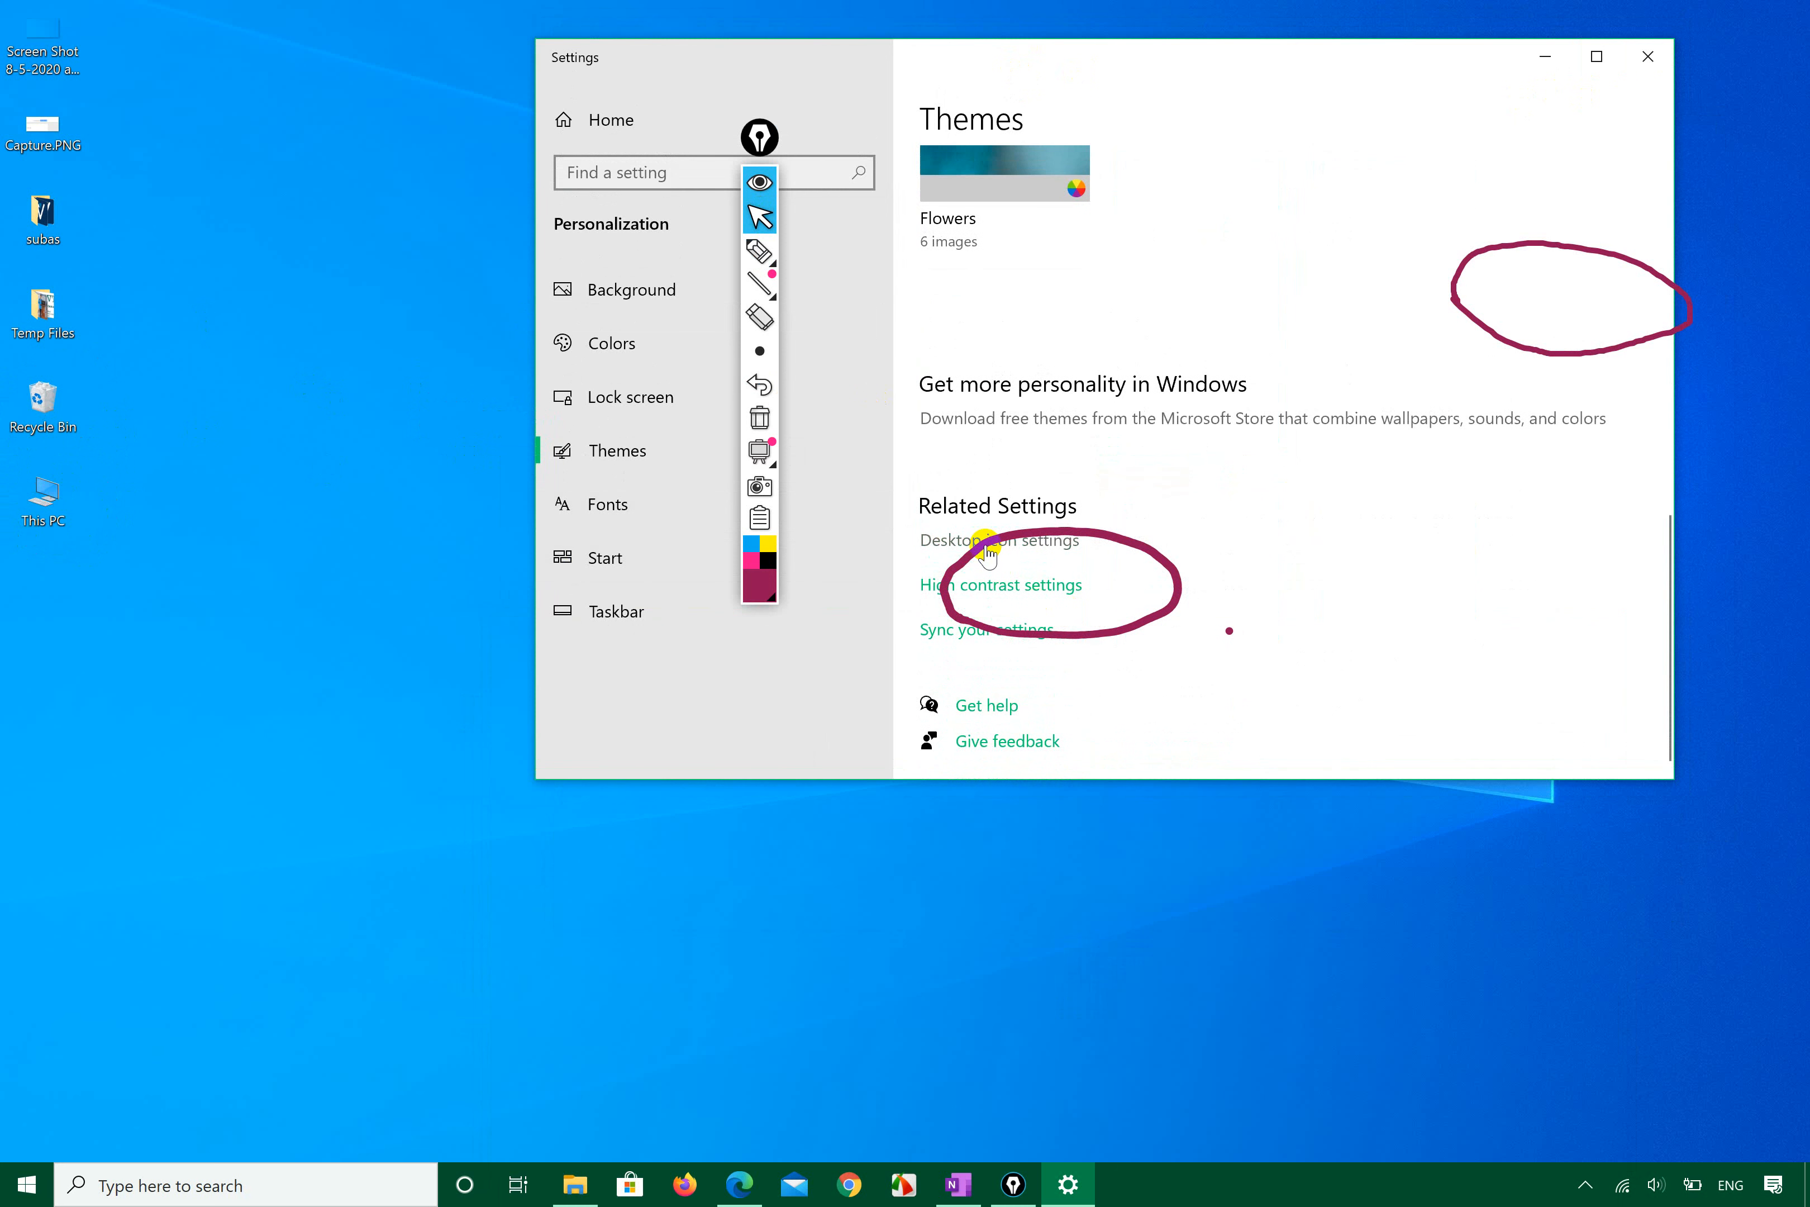
scroll(1038, 615, up, 1)
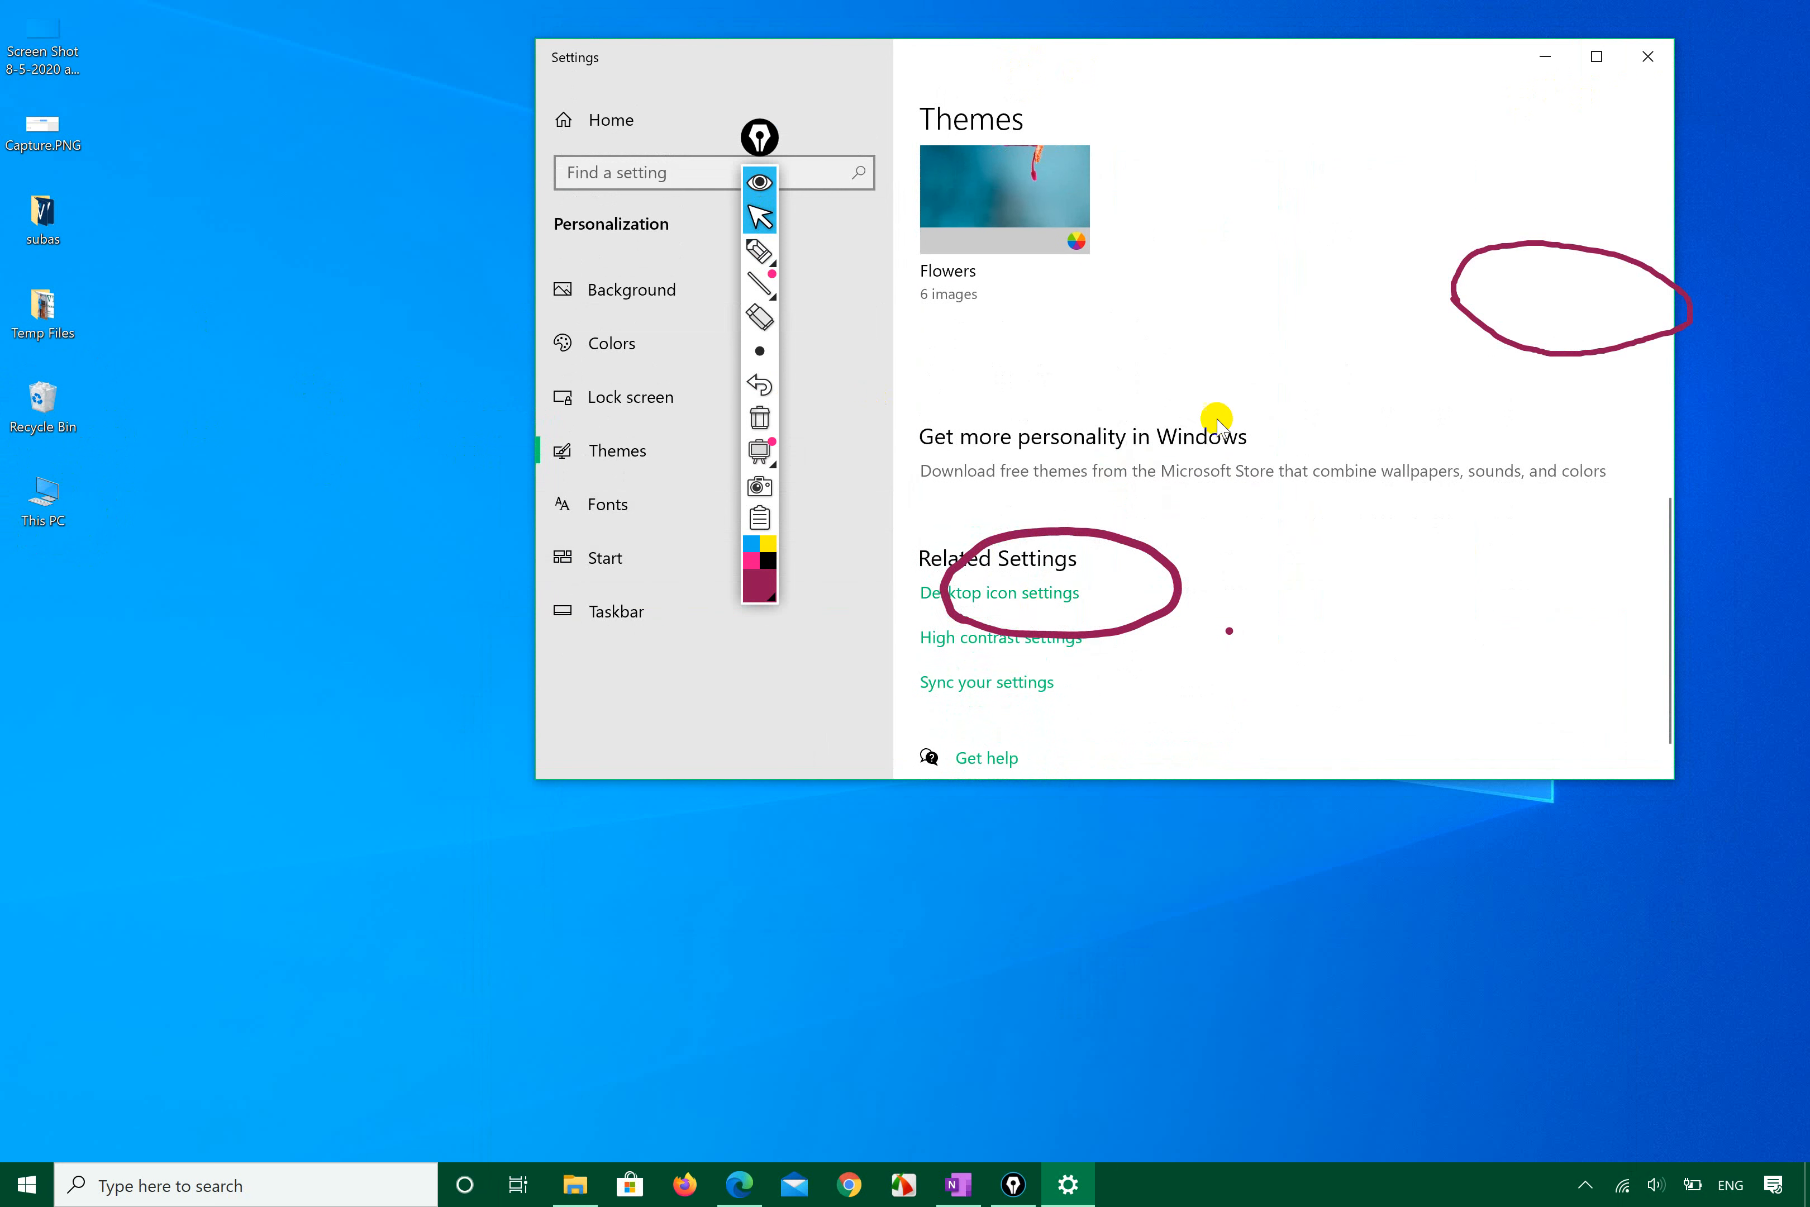
click(1648, 57)
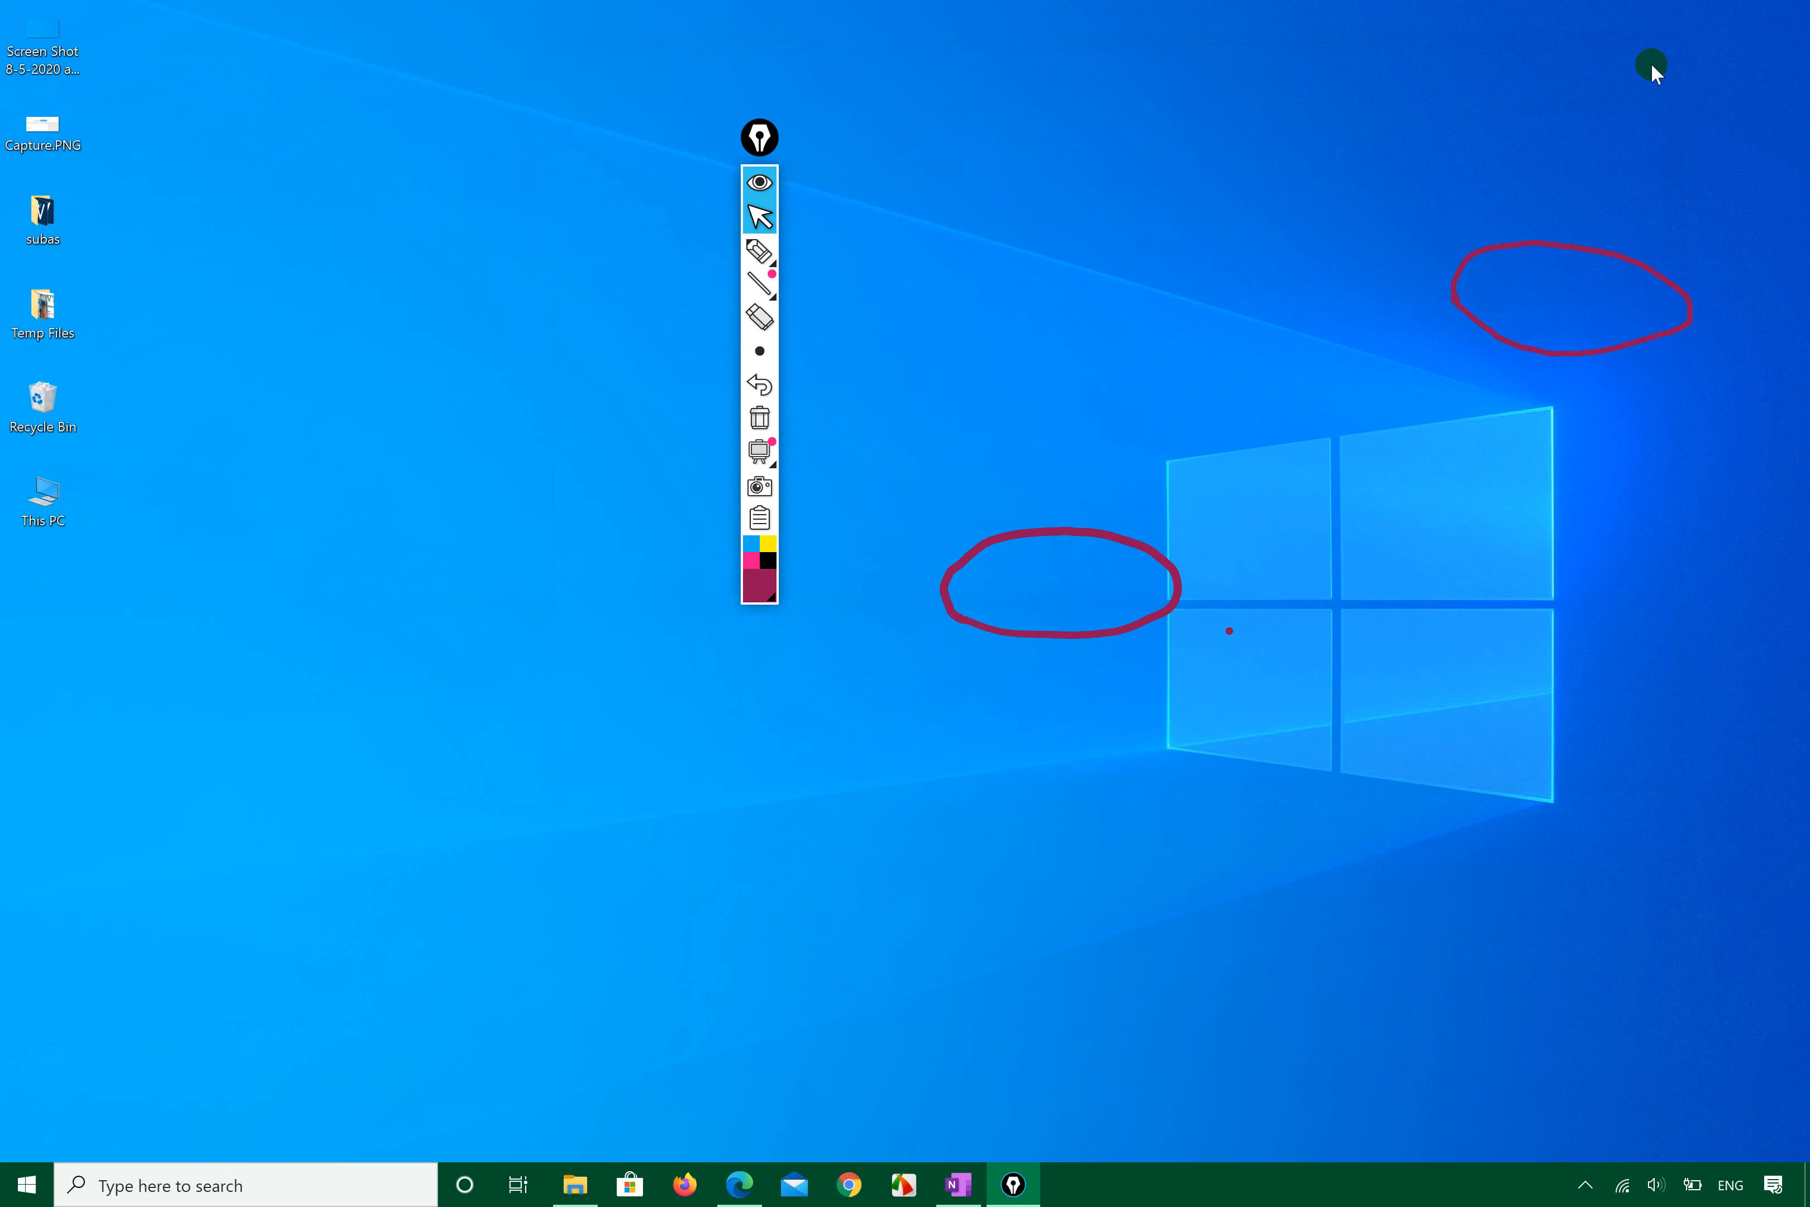
Step: Reopen the desktop's Personalization settings, open Desktop icon settings from the Themes page, and select the Control Panel icon
right_click(342, 331)
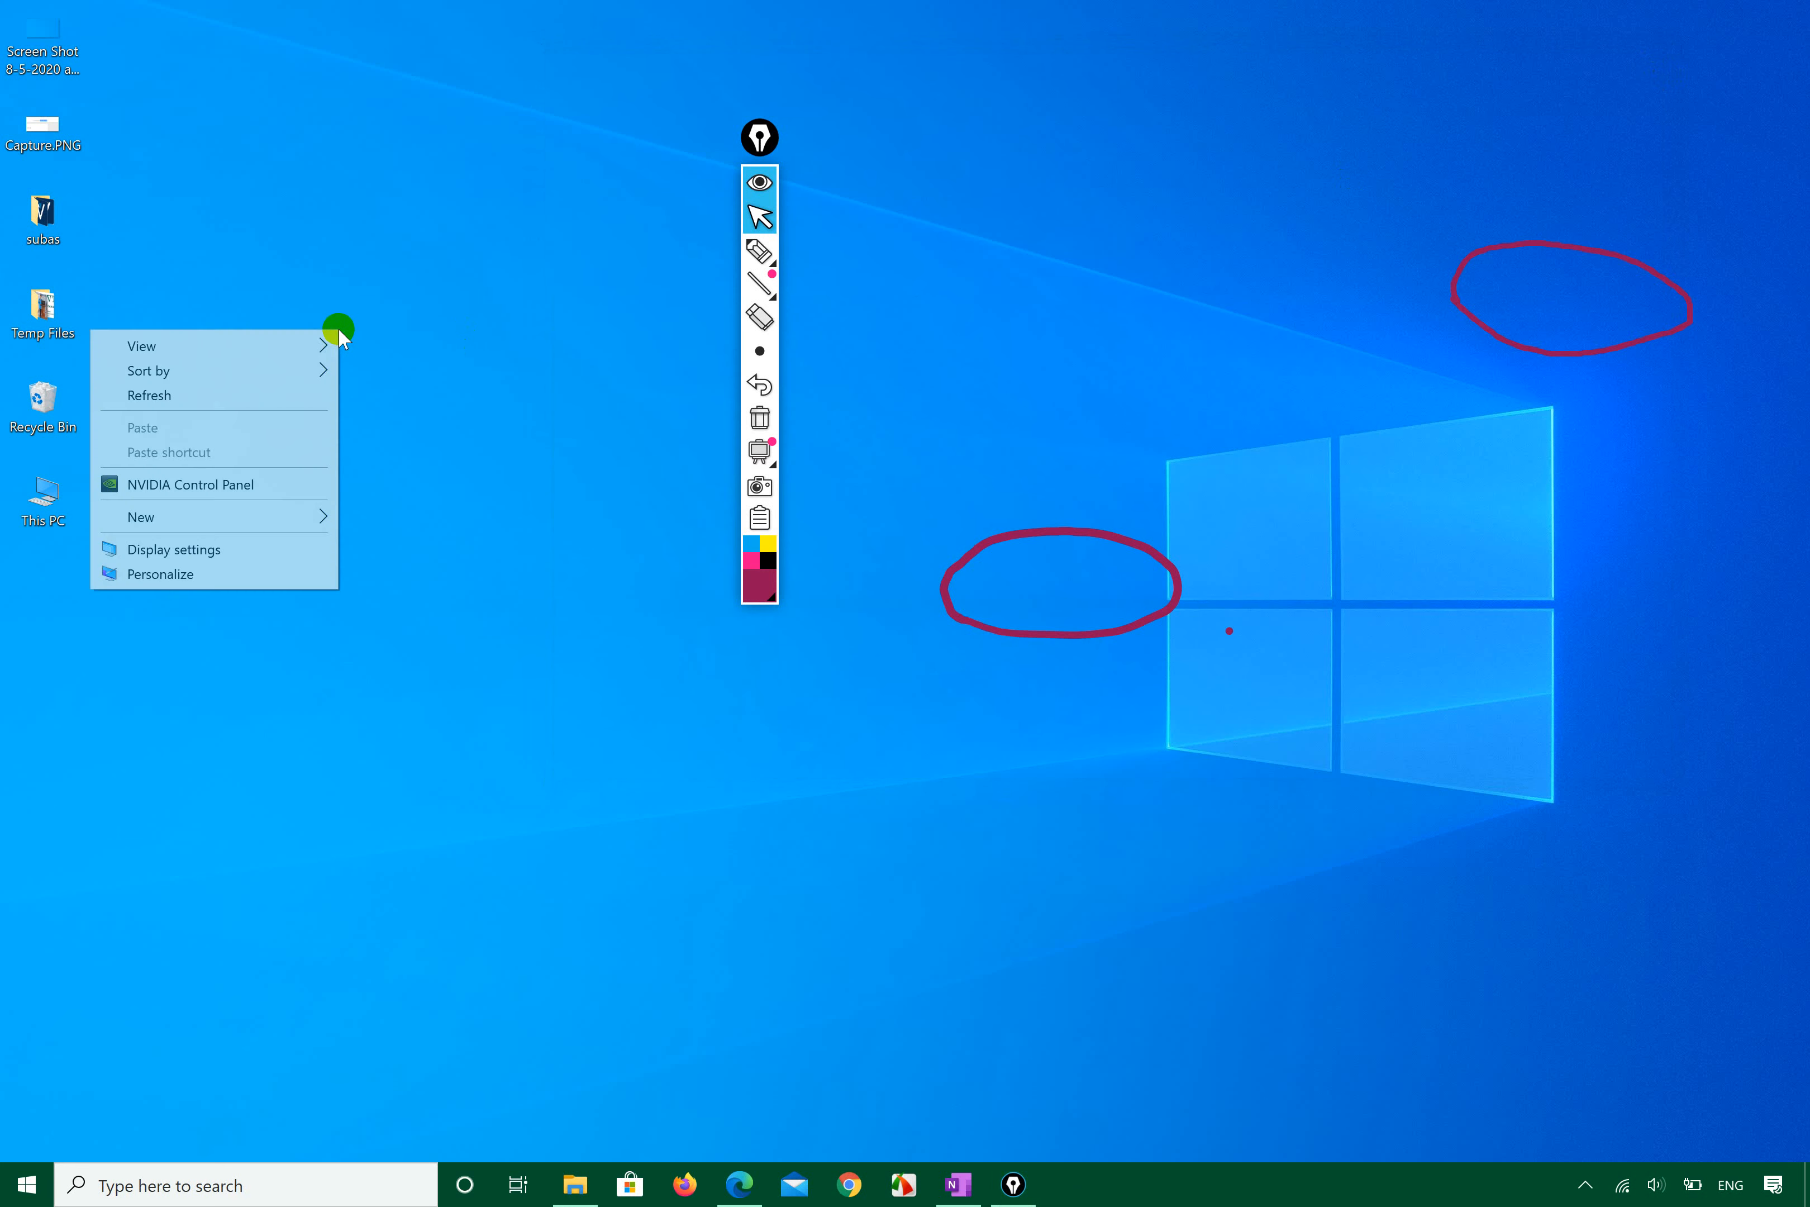
click(195, 574)
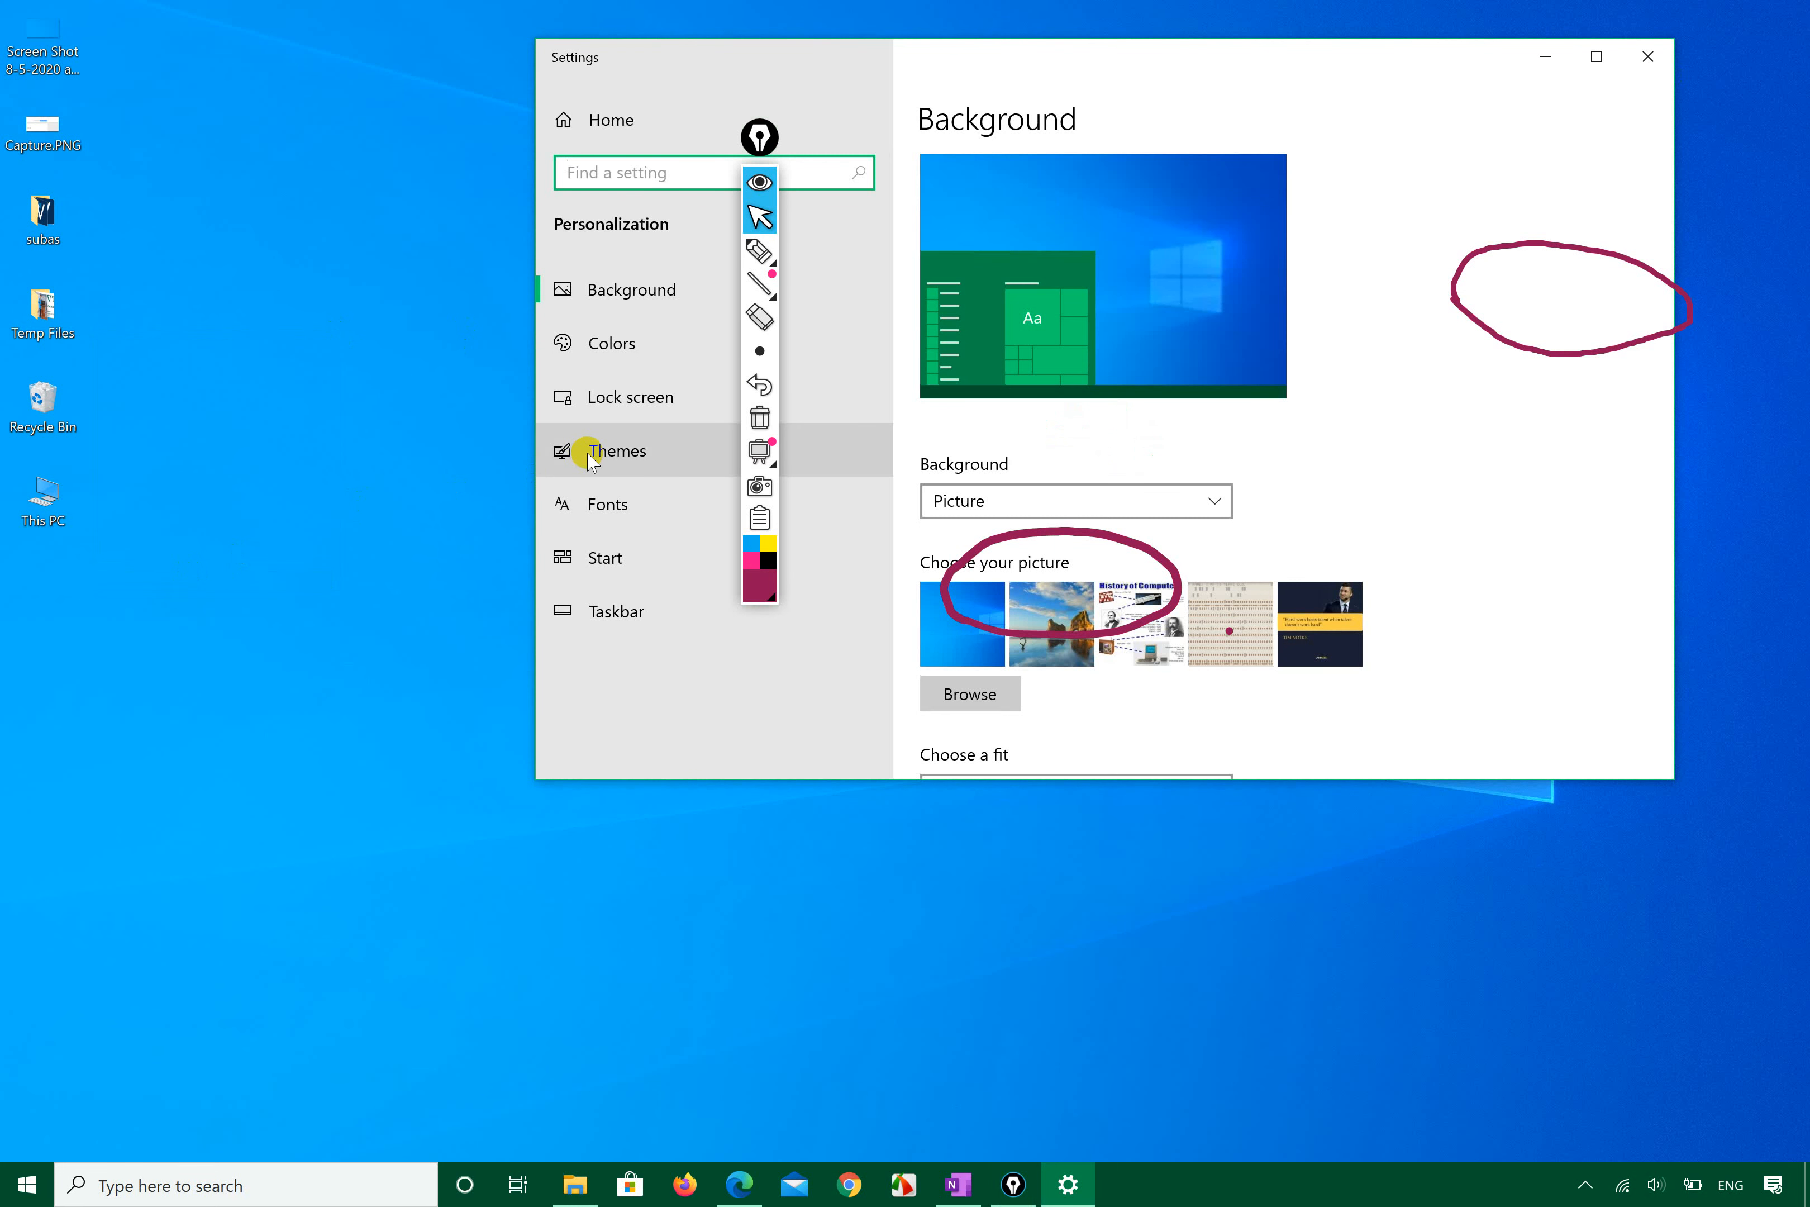
click(589, 455)
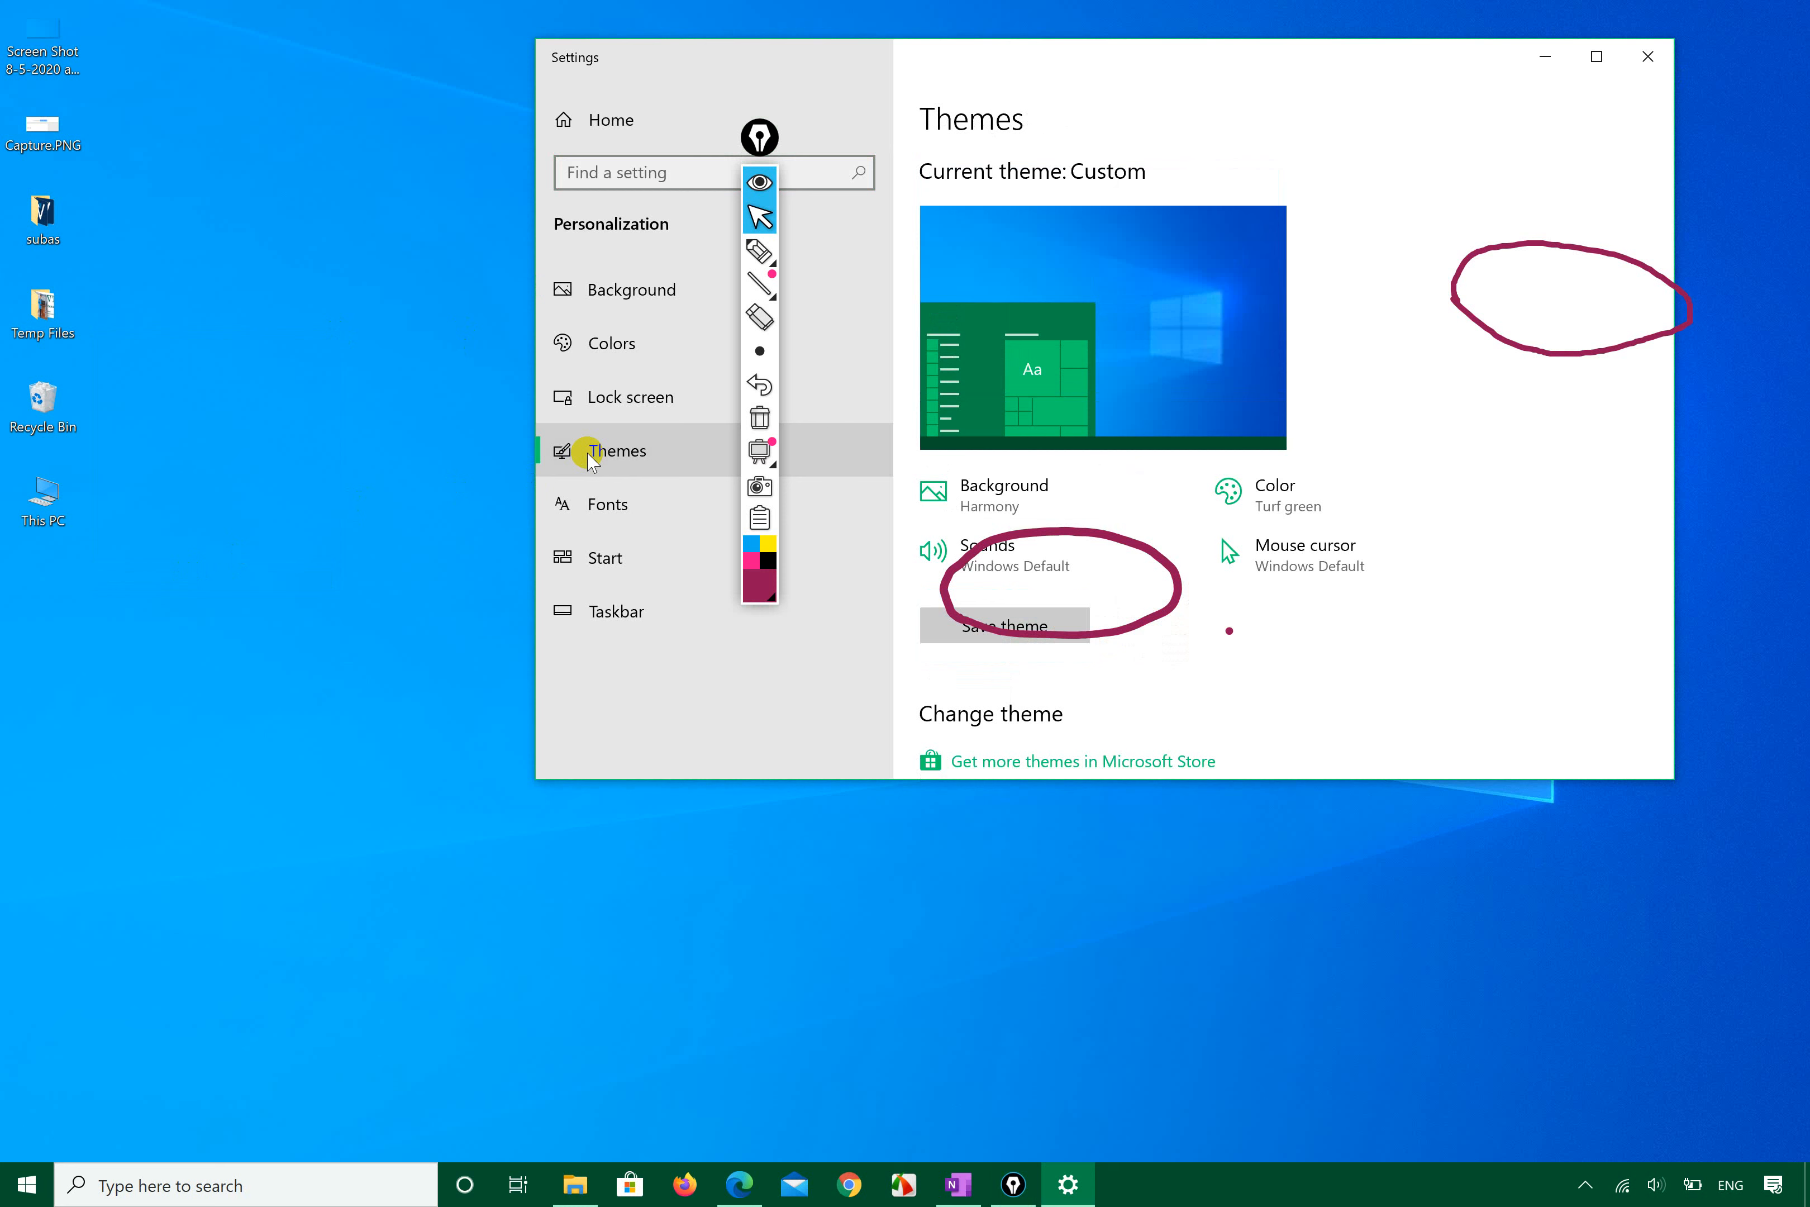
scroll(1508, 400, down, 10)
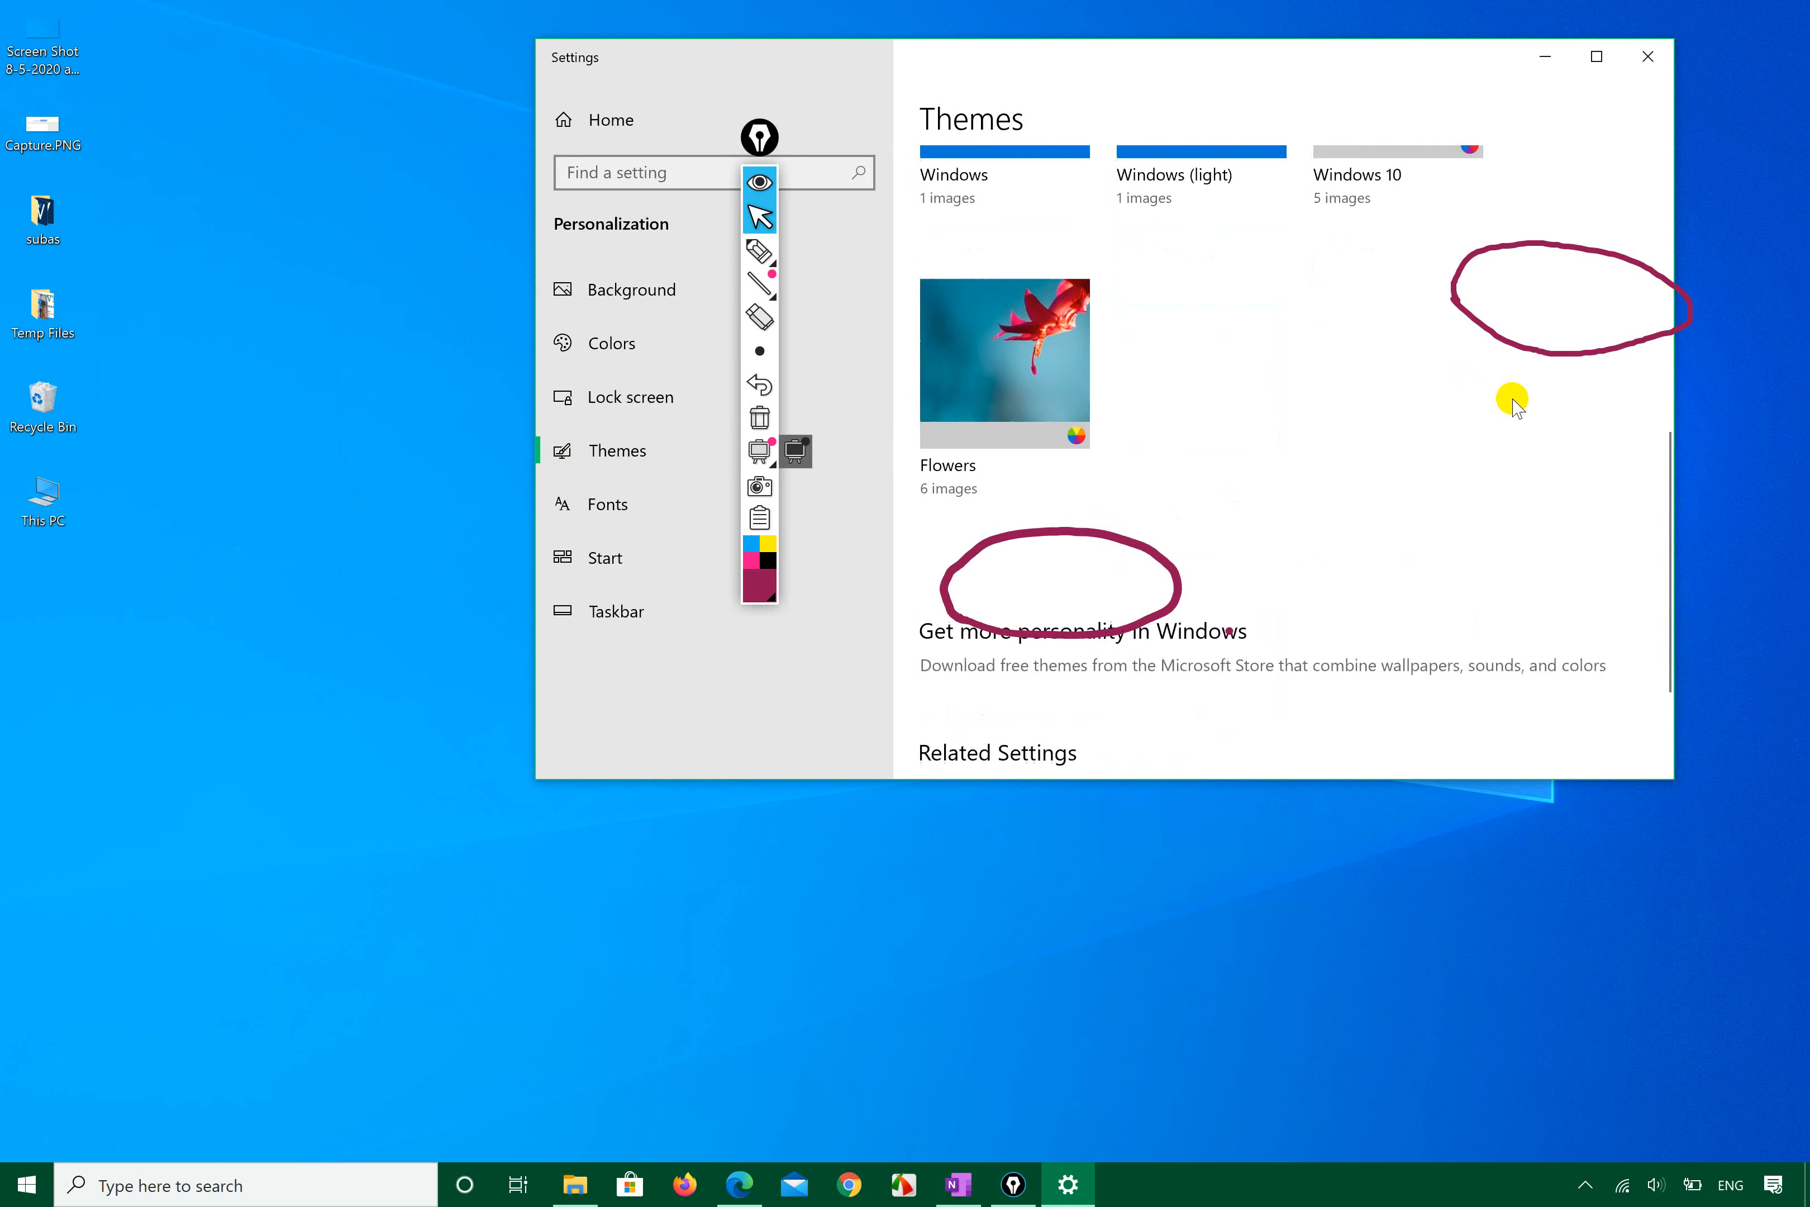
scroll(1515, 405, up, 1)
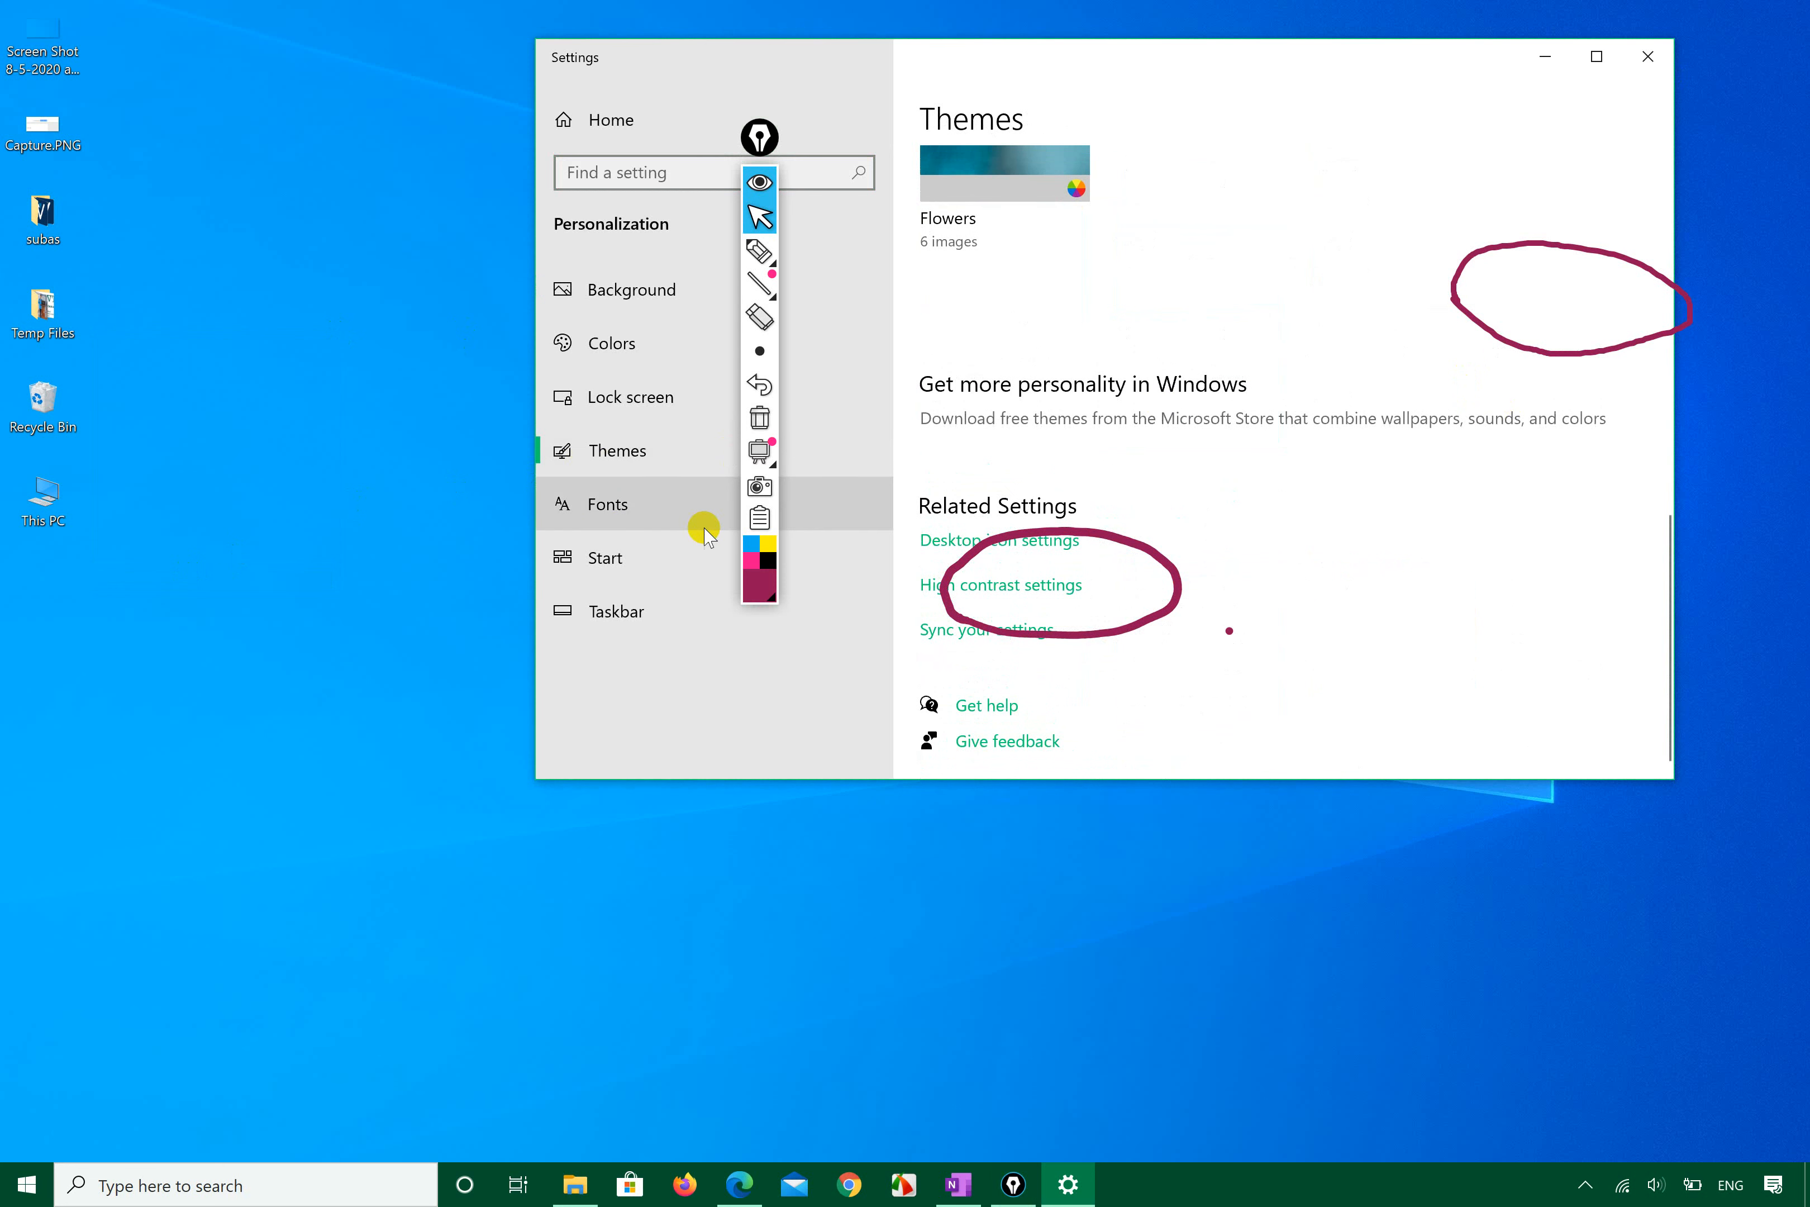
click(949, 540)
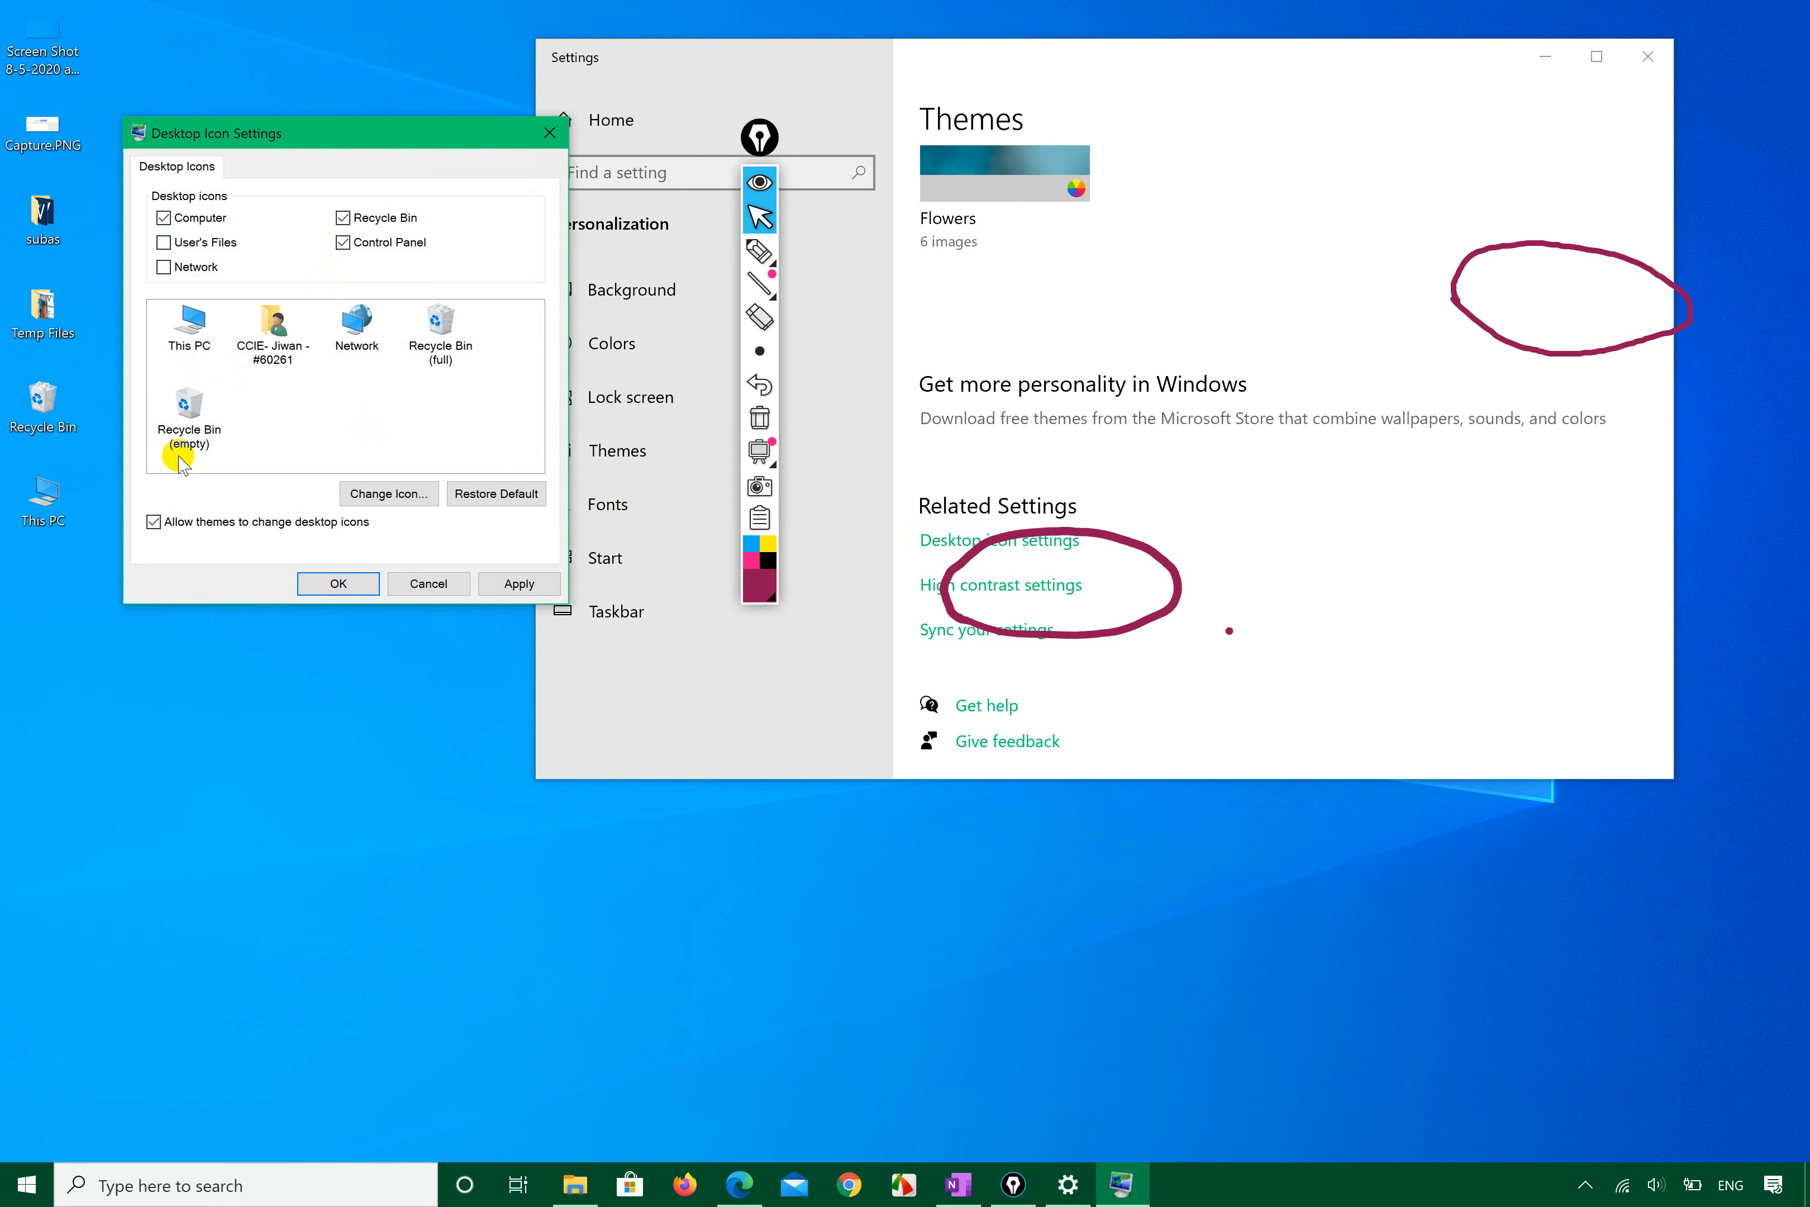
Step: Circle the empty desktop spot below This PC with the annotation pen and apply the Control Panel icon selection
click(757, 251)
click(266, 725)
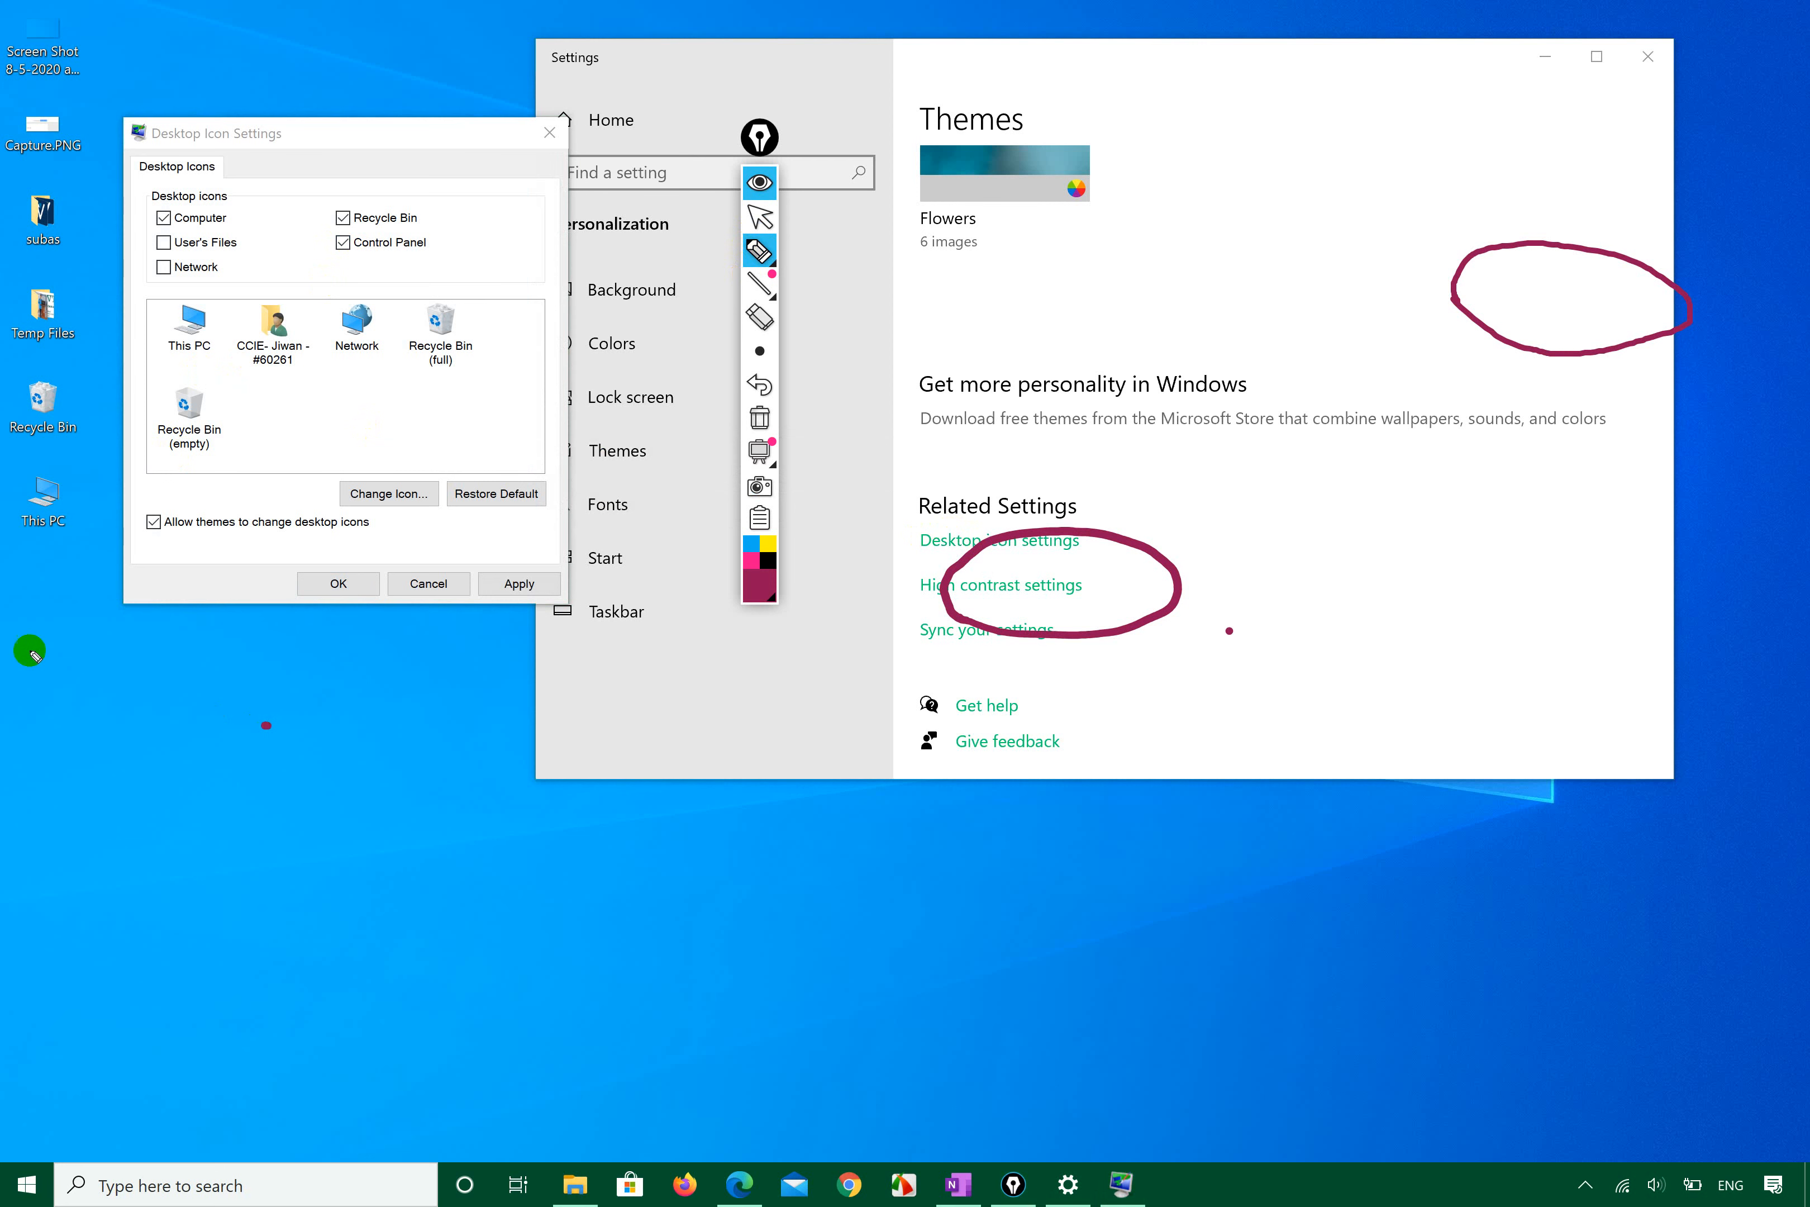
mouse_move(28, 591)
mouse_down()
mouse_move(92, 611)
mouse_move(47, 522)
mouse_move(6, 575)
mouse_up()
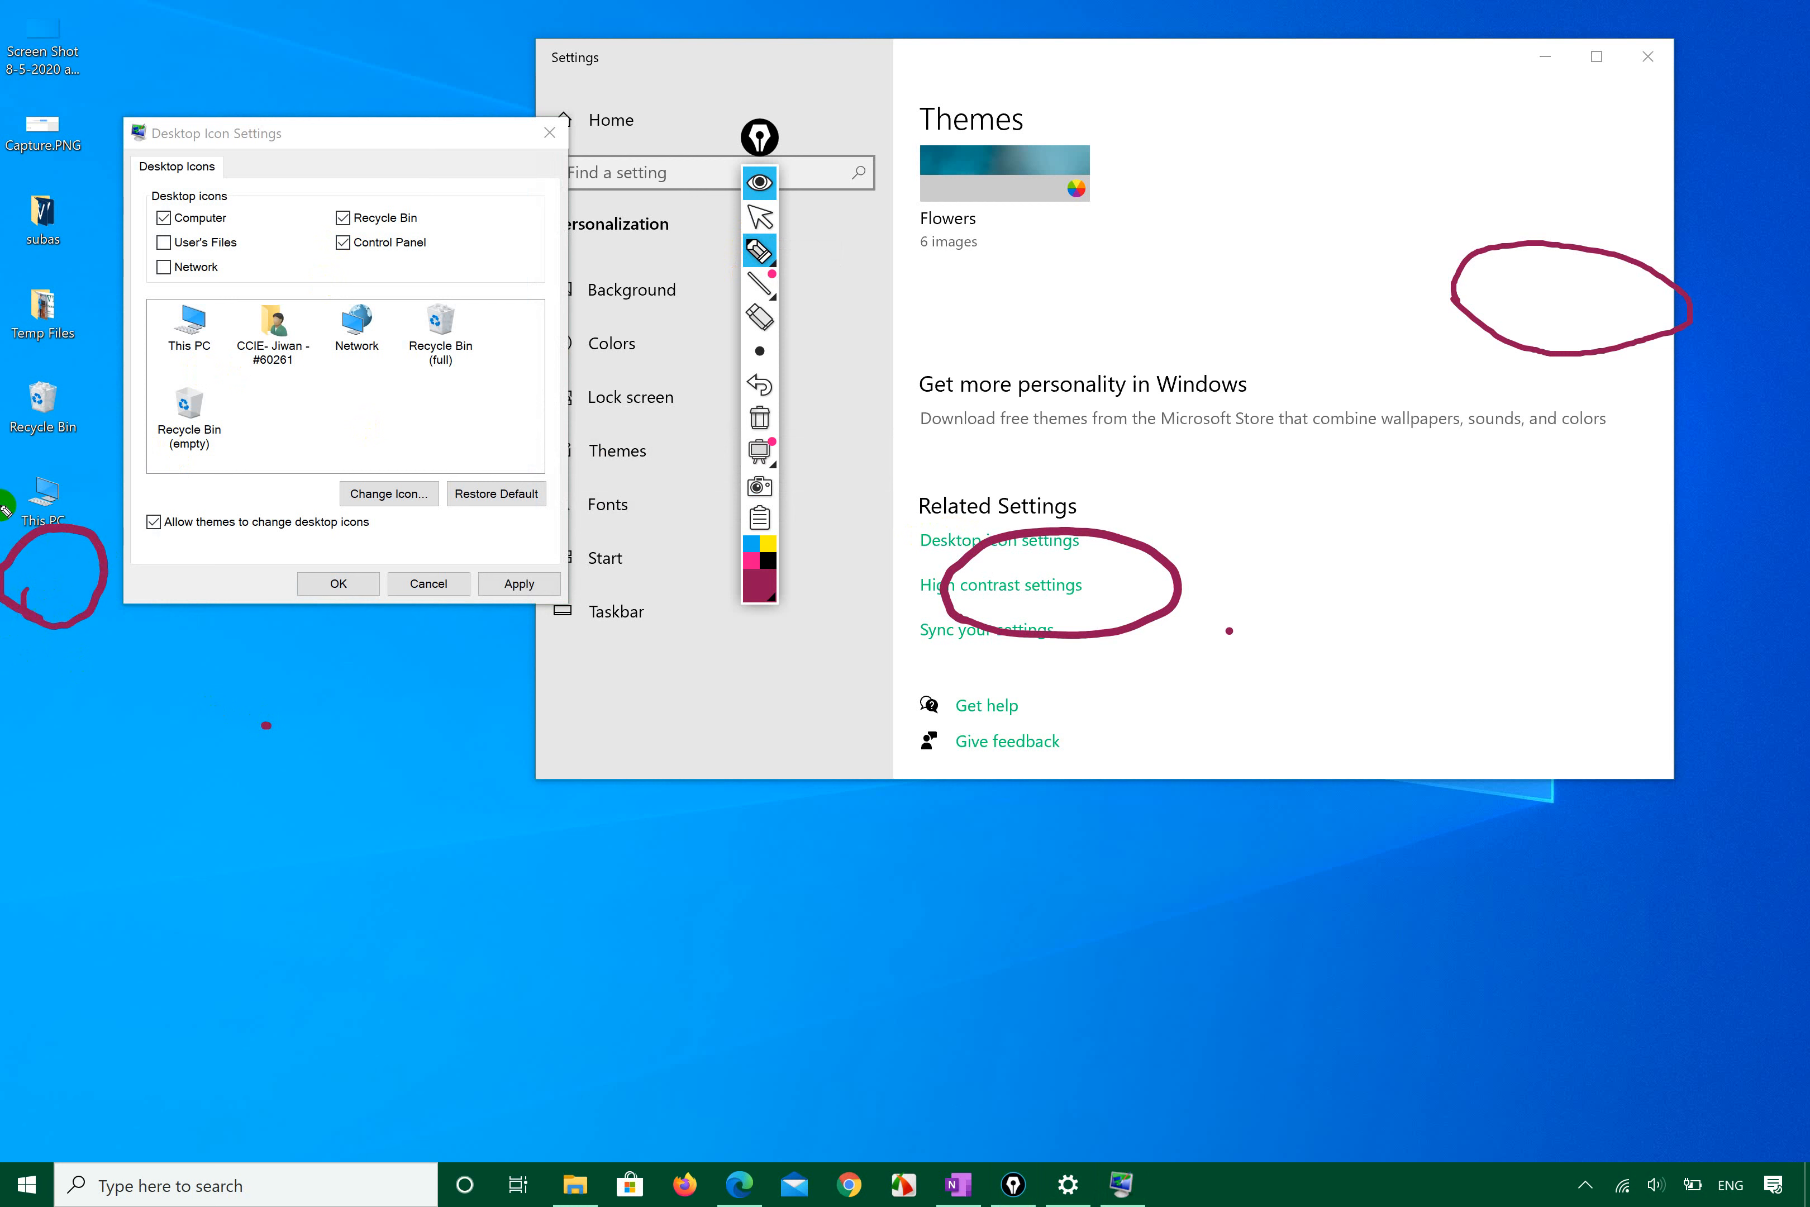
click(760, 216)
click(516, 589)
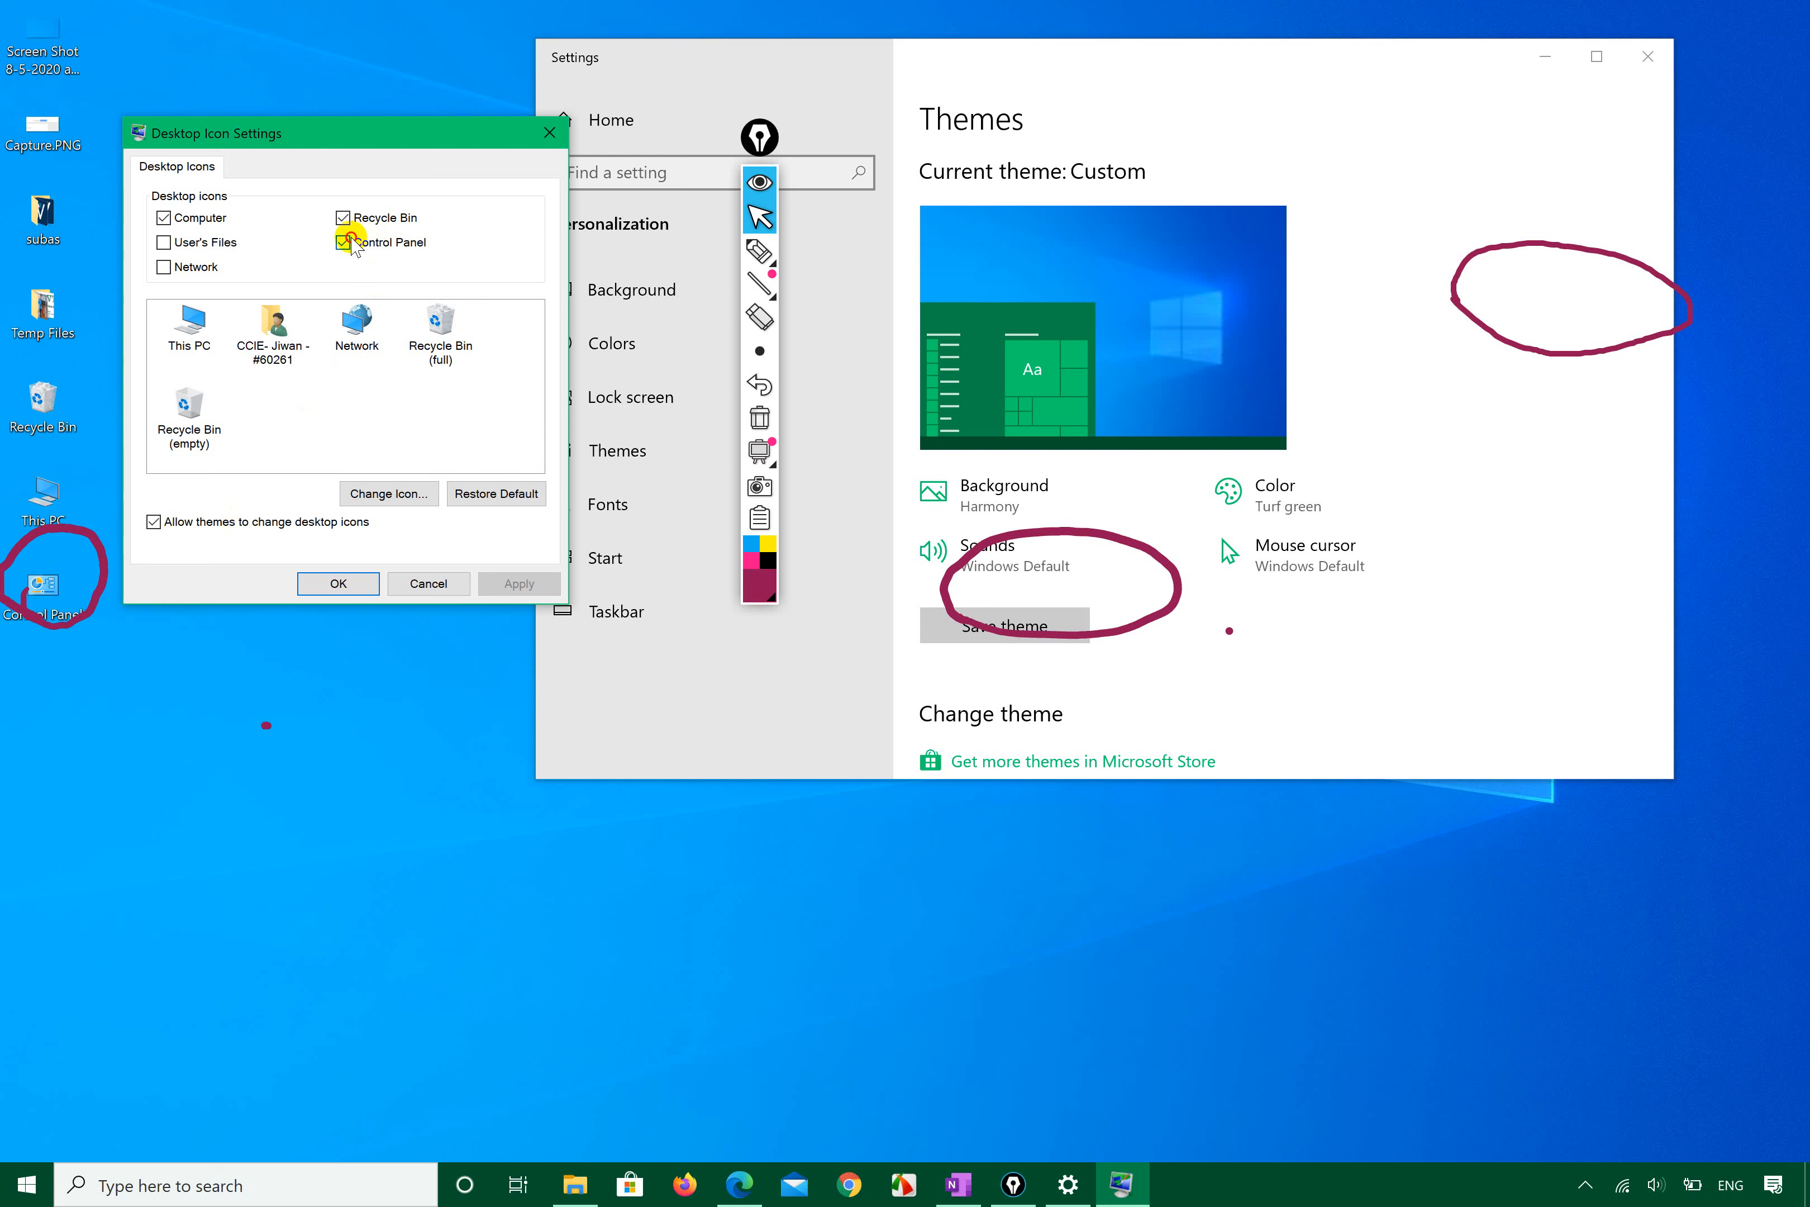
Step: Apply the Control Panel icon turned off, restore it together with the Network icon, and close both settings windows
click(517, 595)
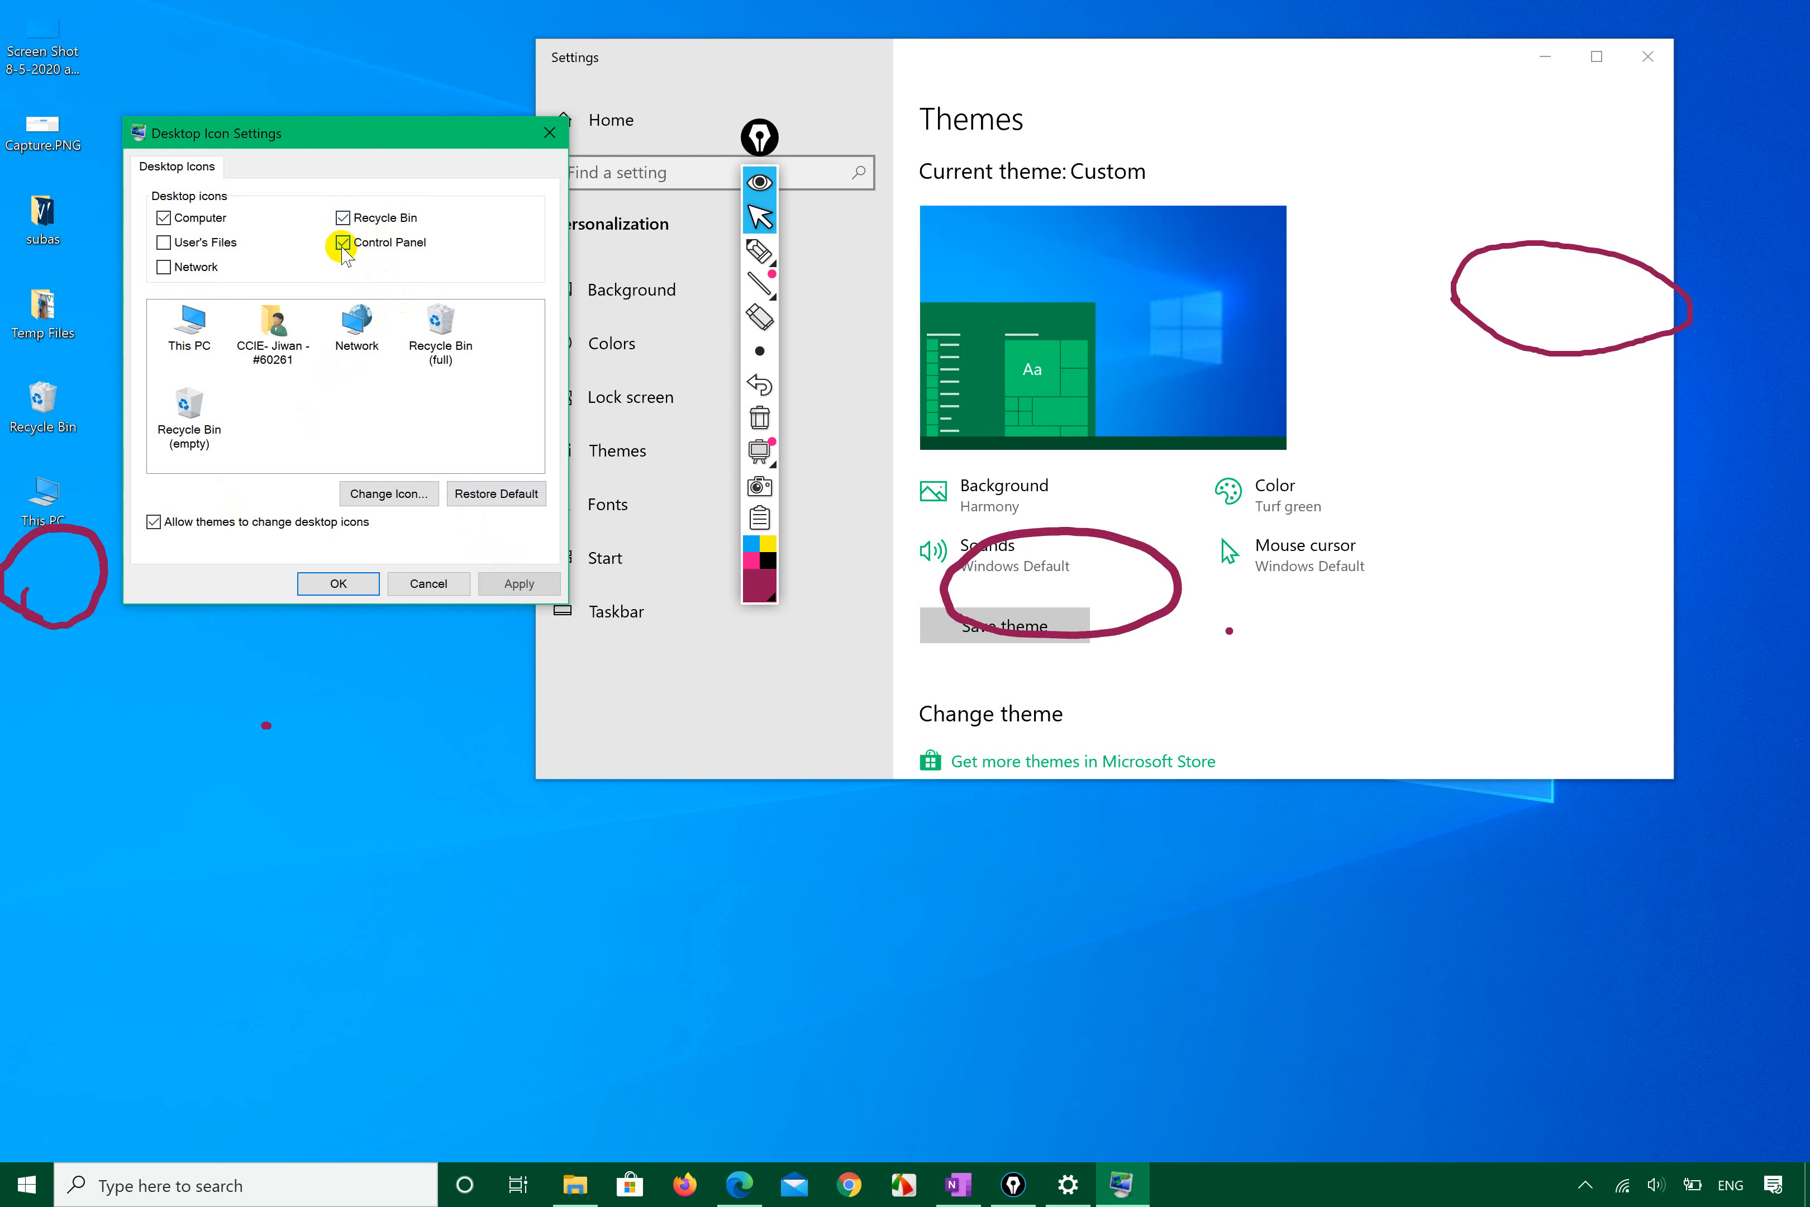
click(516, 582)
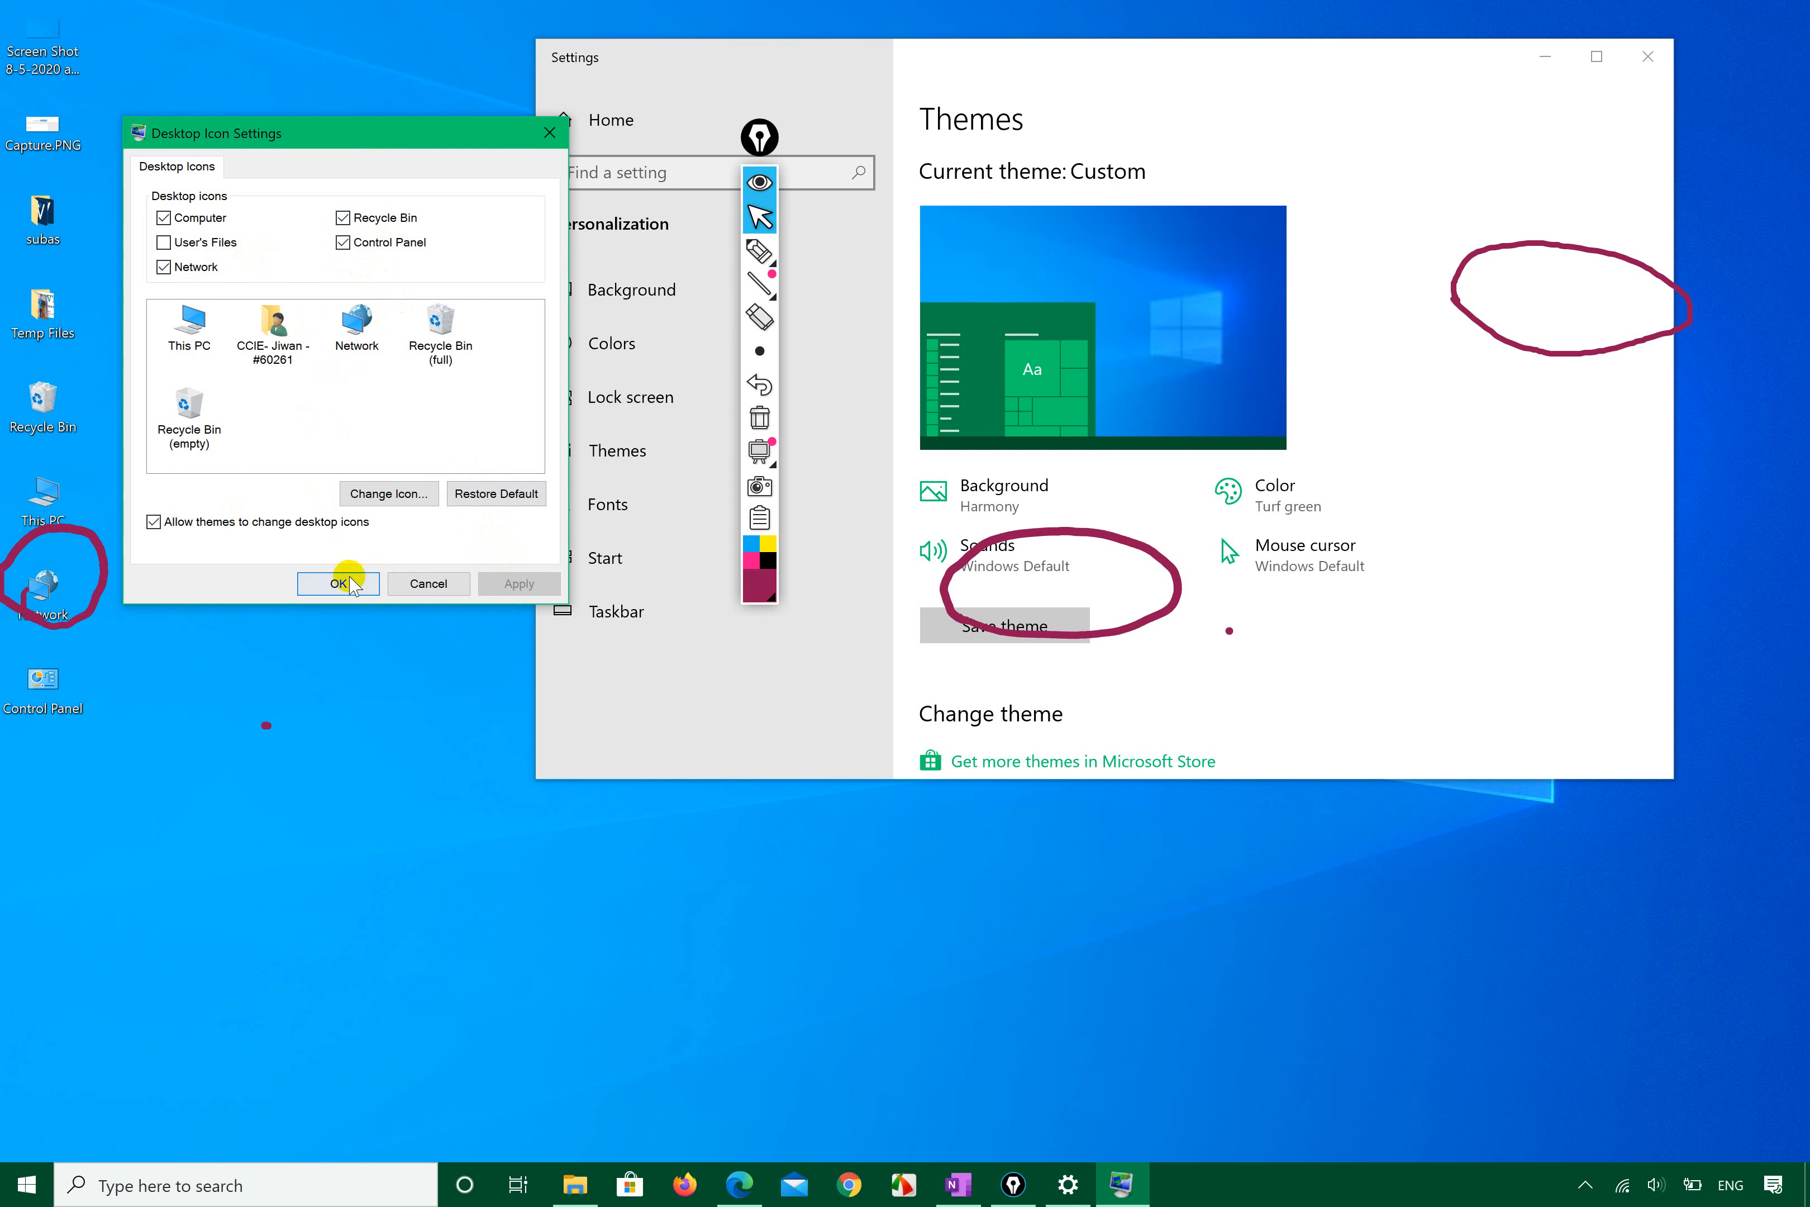
click(346, 583)
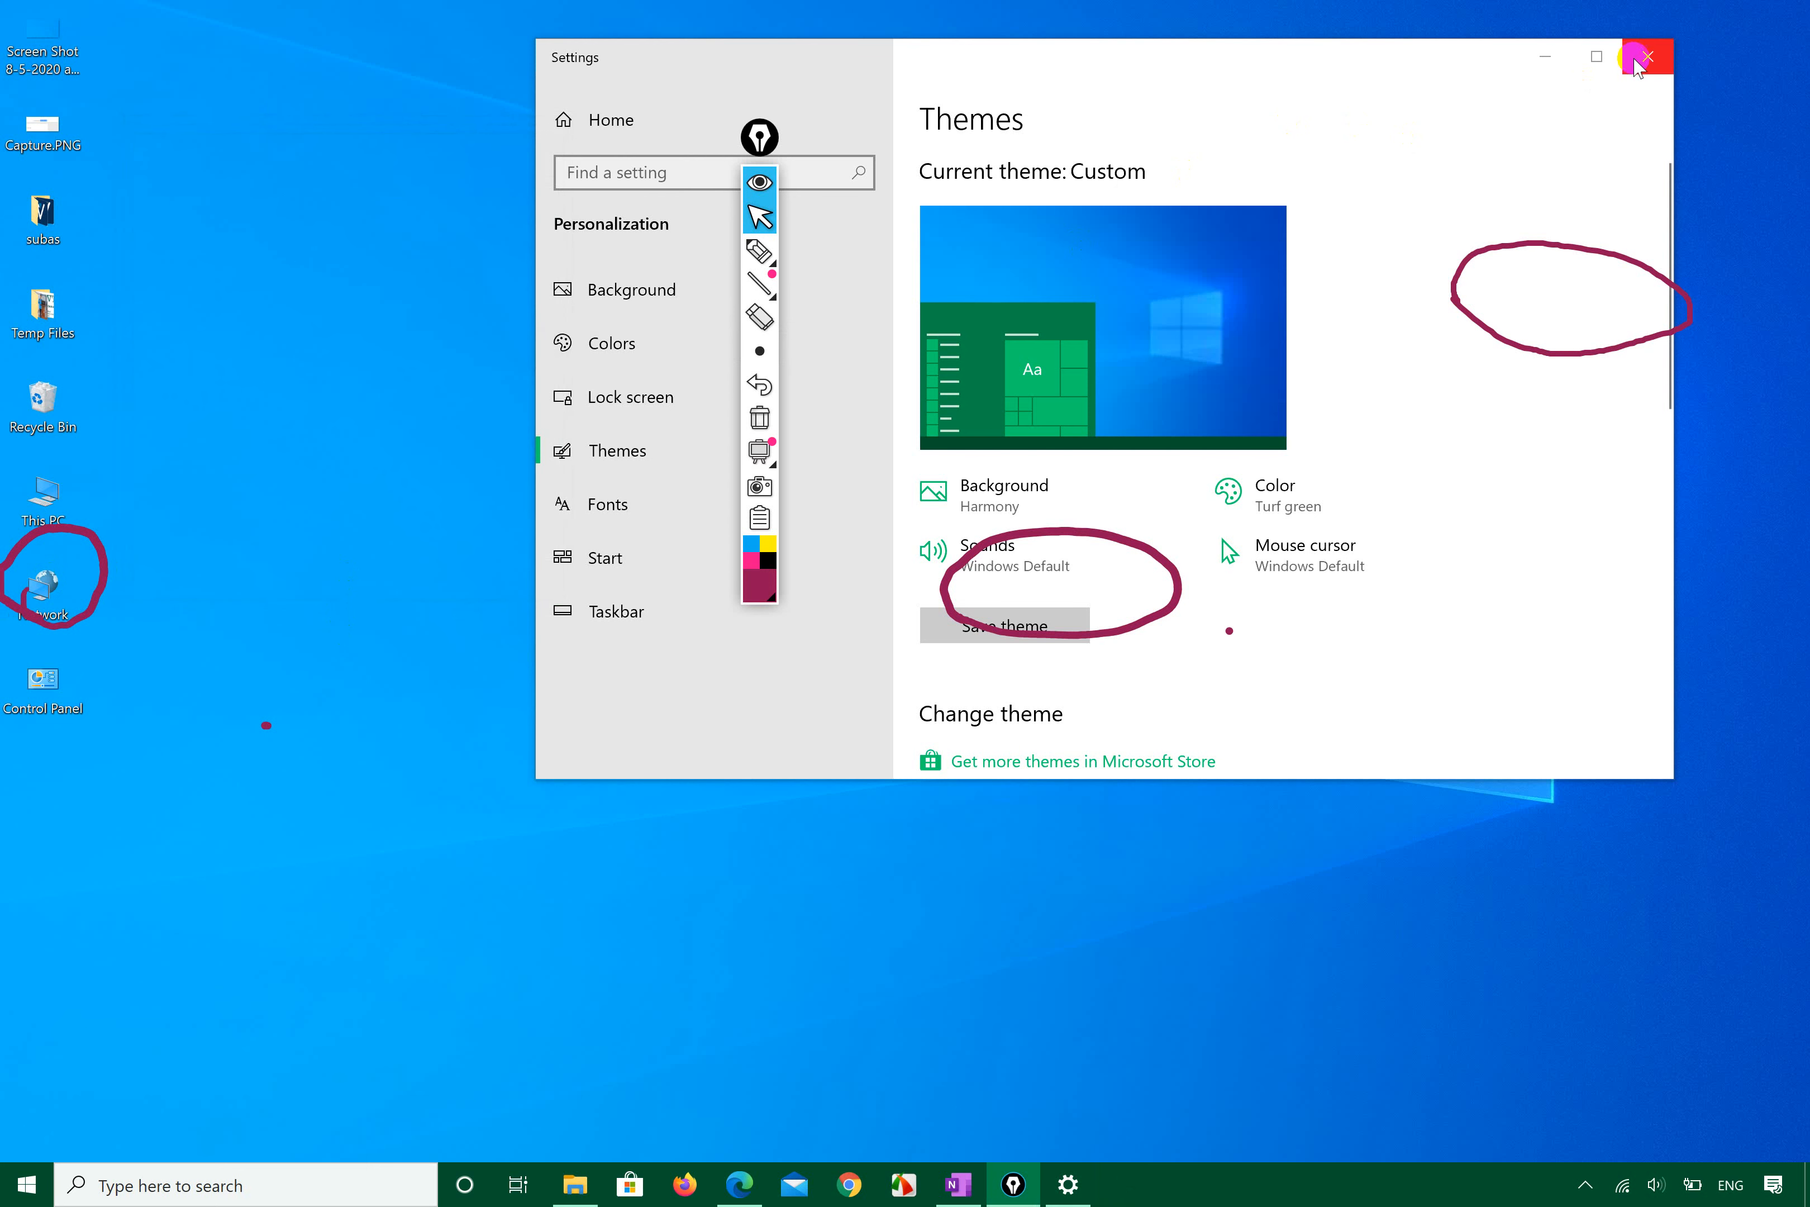
click(1639, 62)
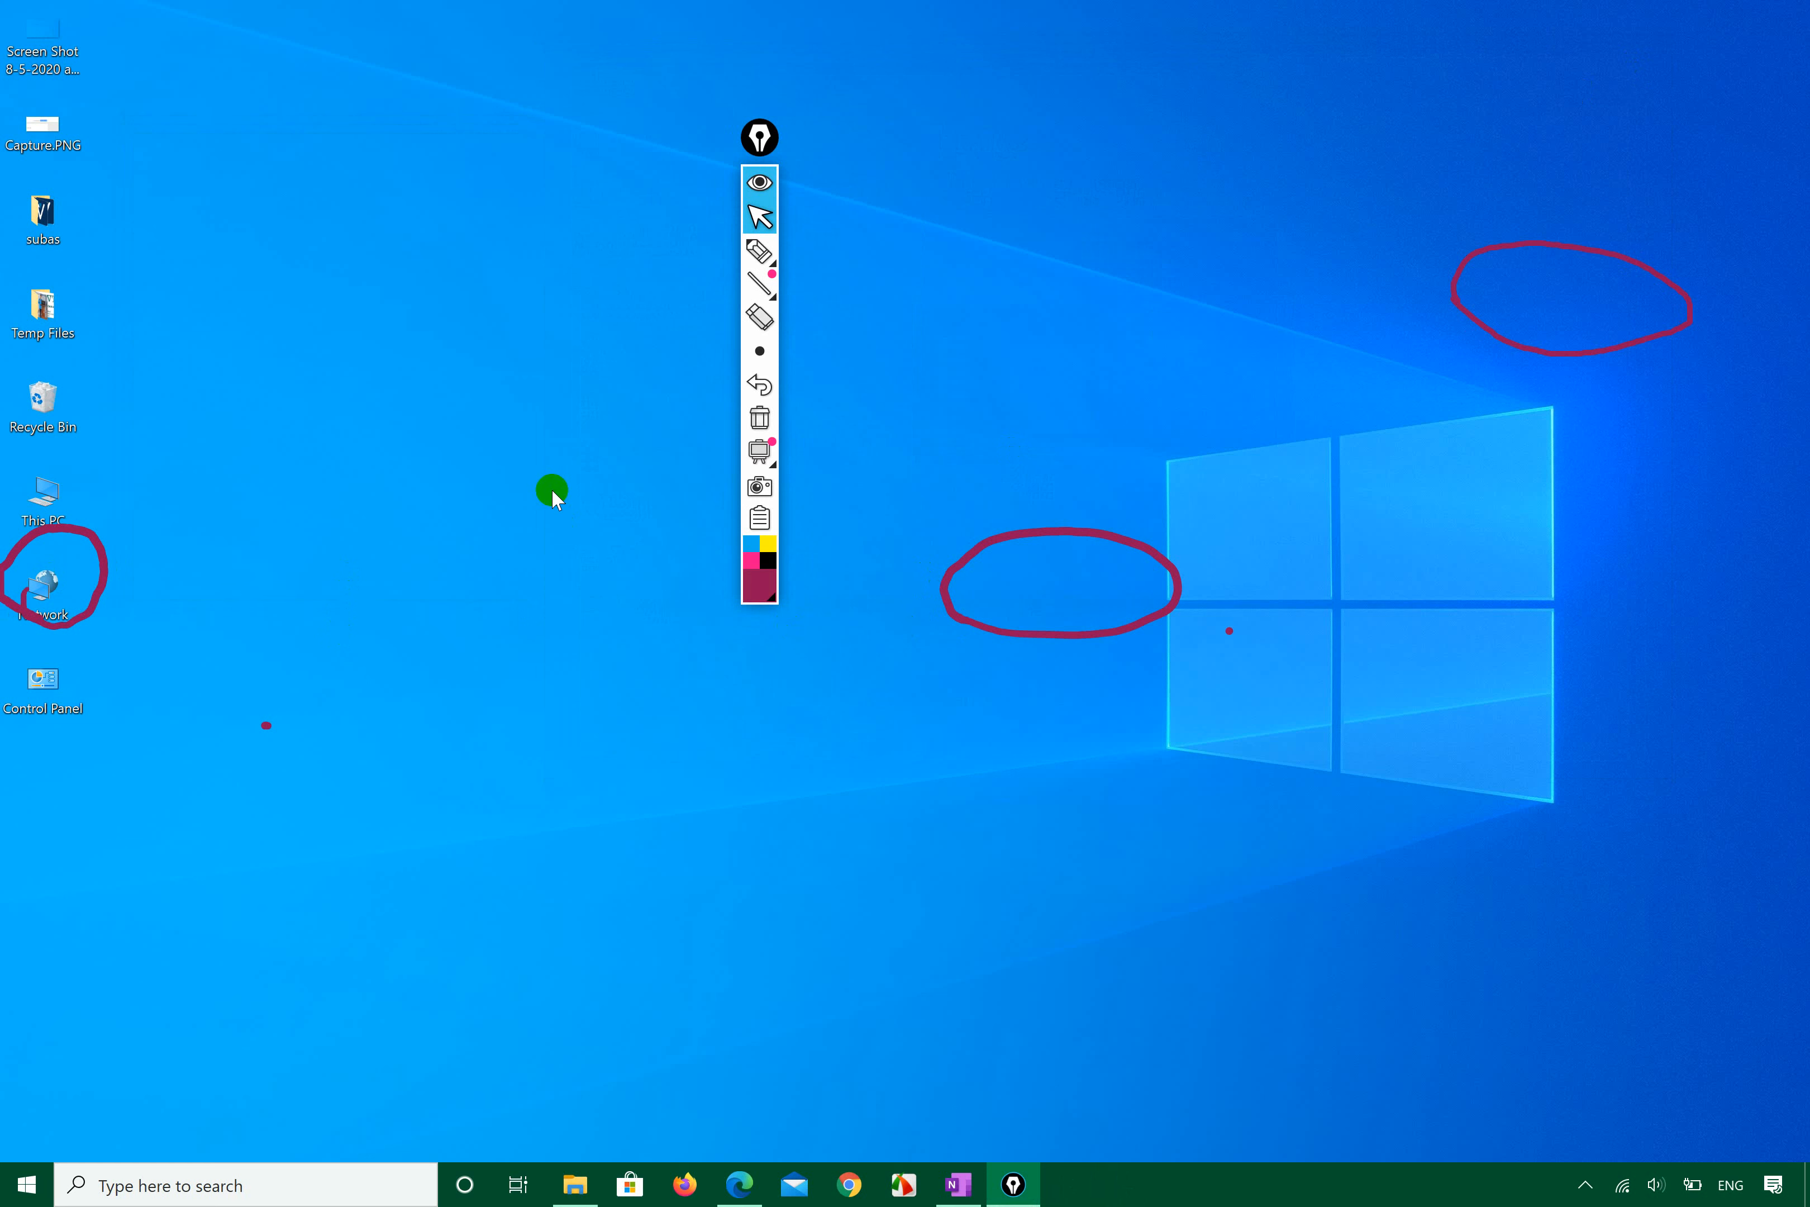
right_click(552, 491)
click(471, 894)
drag(60, 619, 1019, 652)
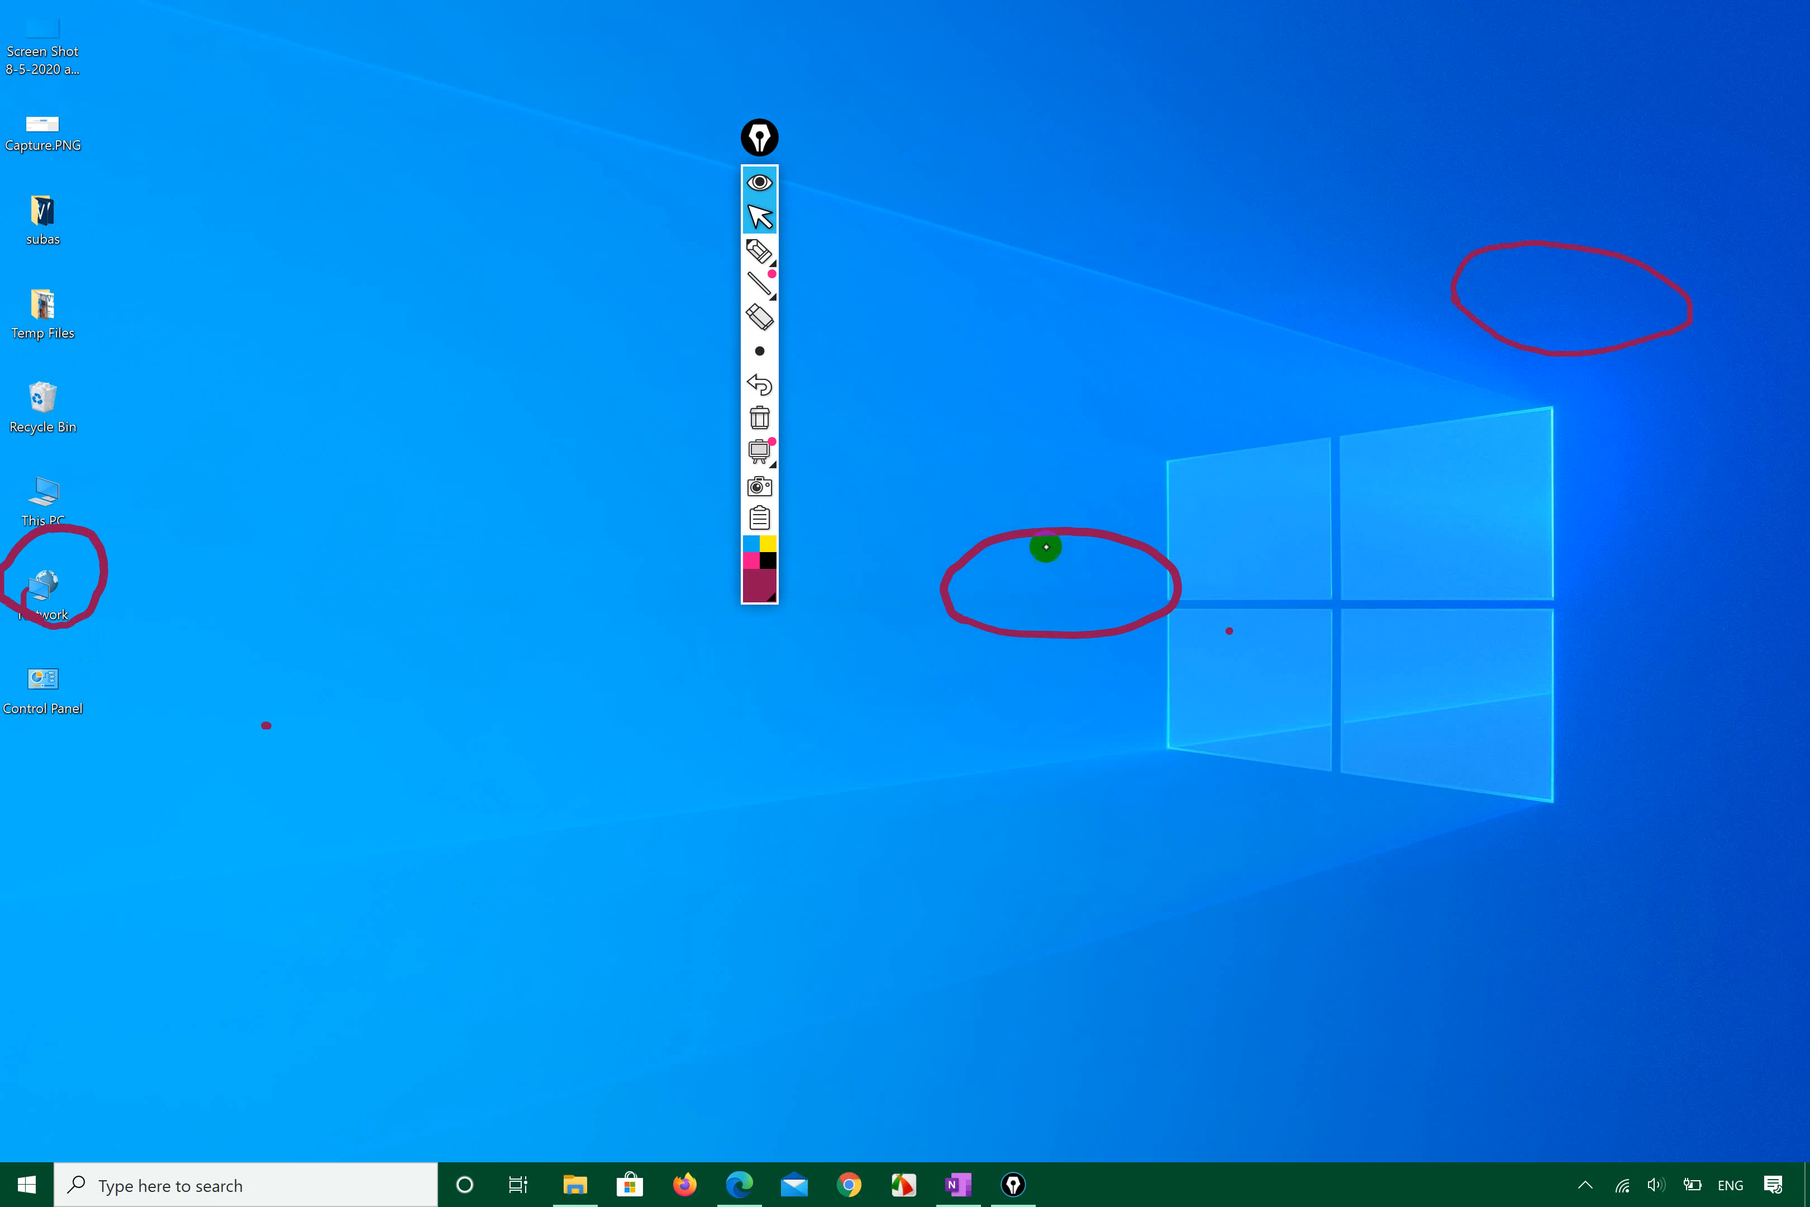
Step: Erase all the pen annotations from the desktop and return to the normal cursor
click(762, 250)
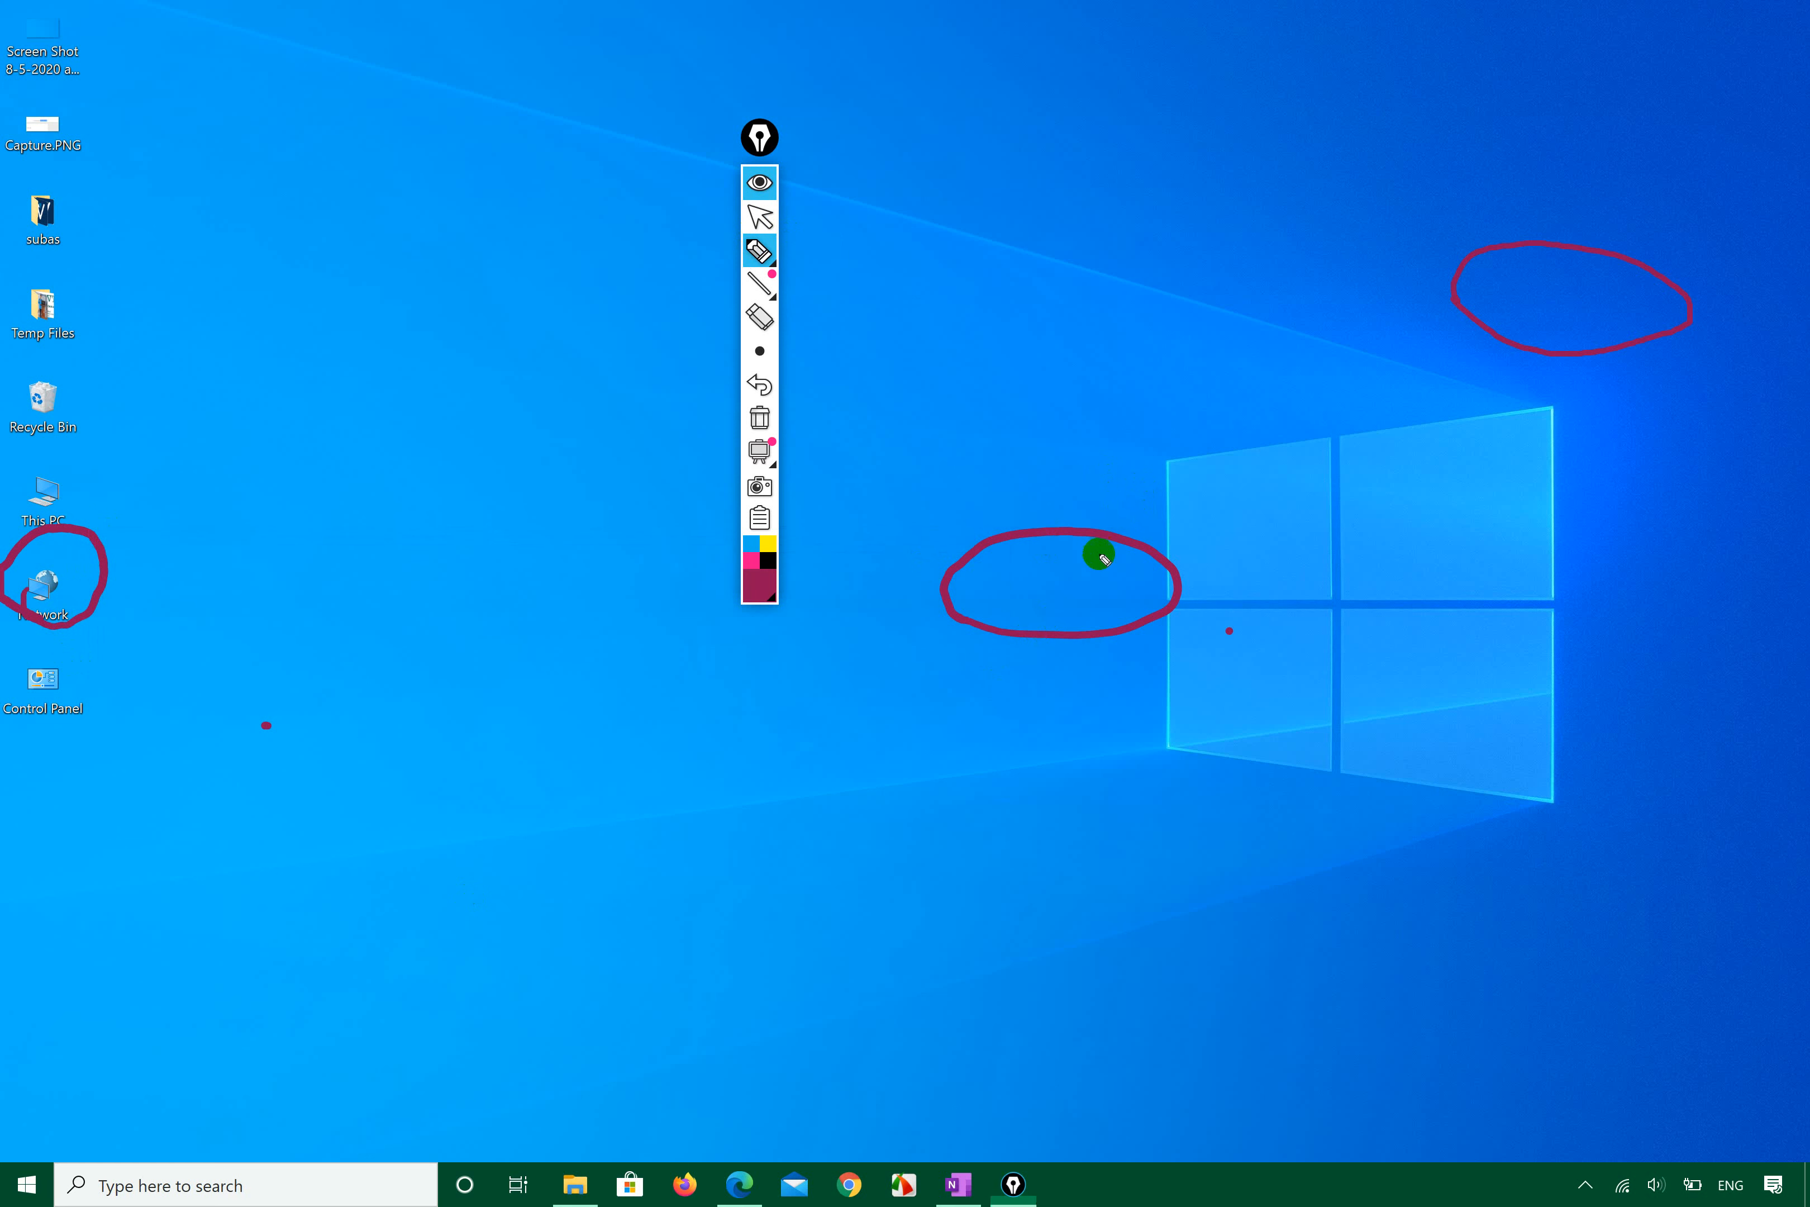
key(ctrl+z)
key(ctrl+z)
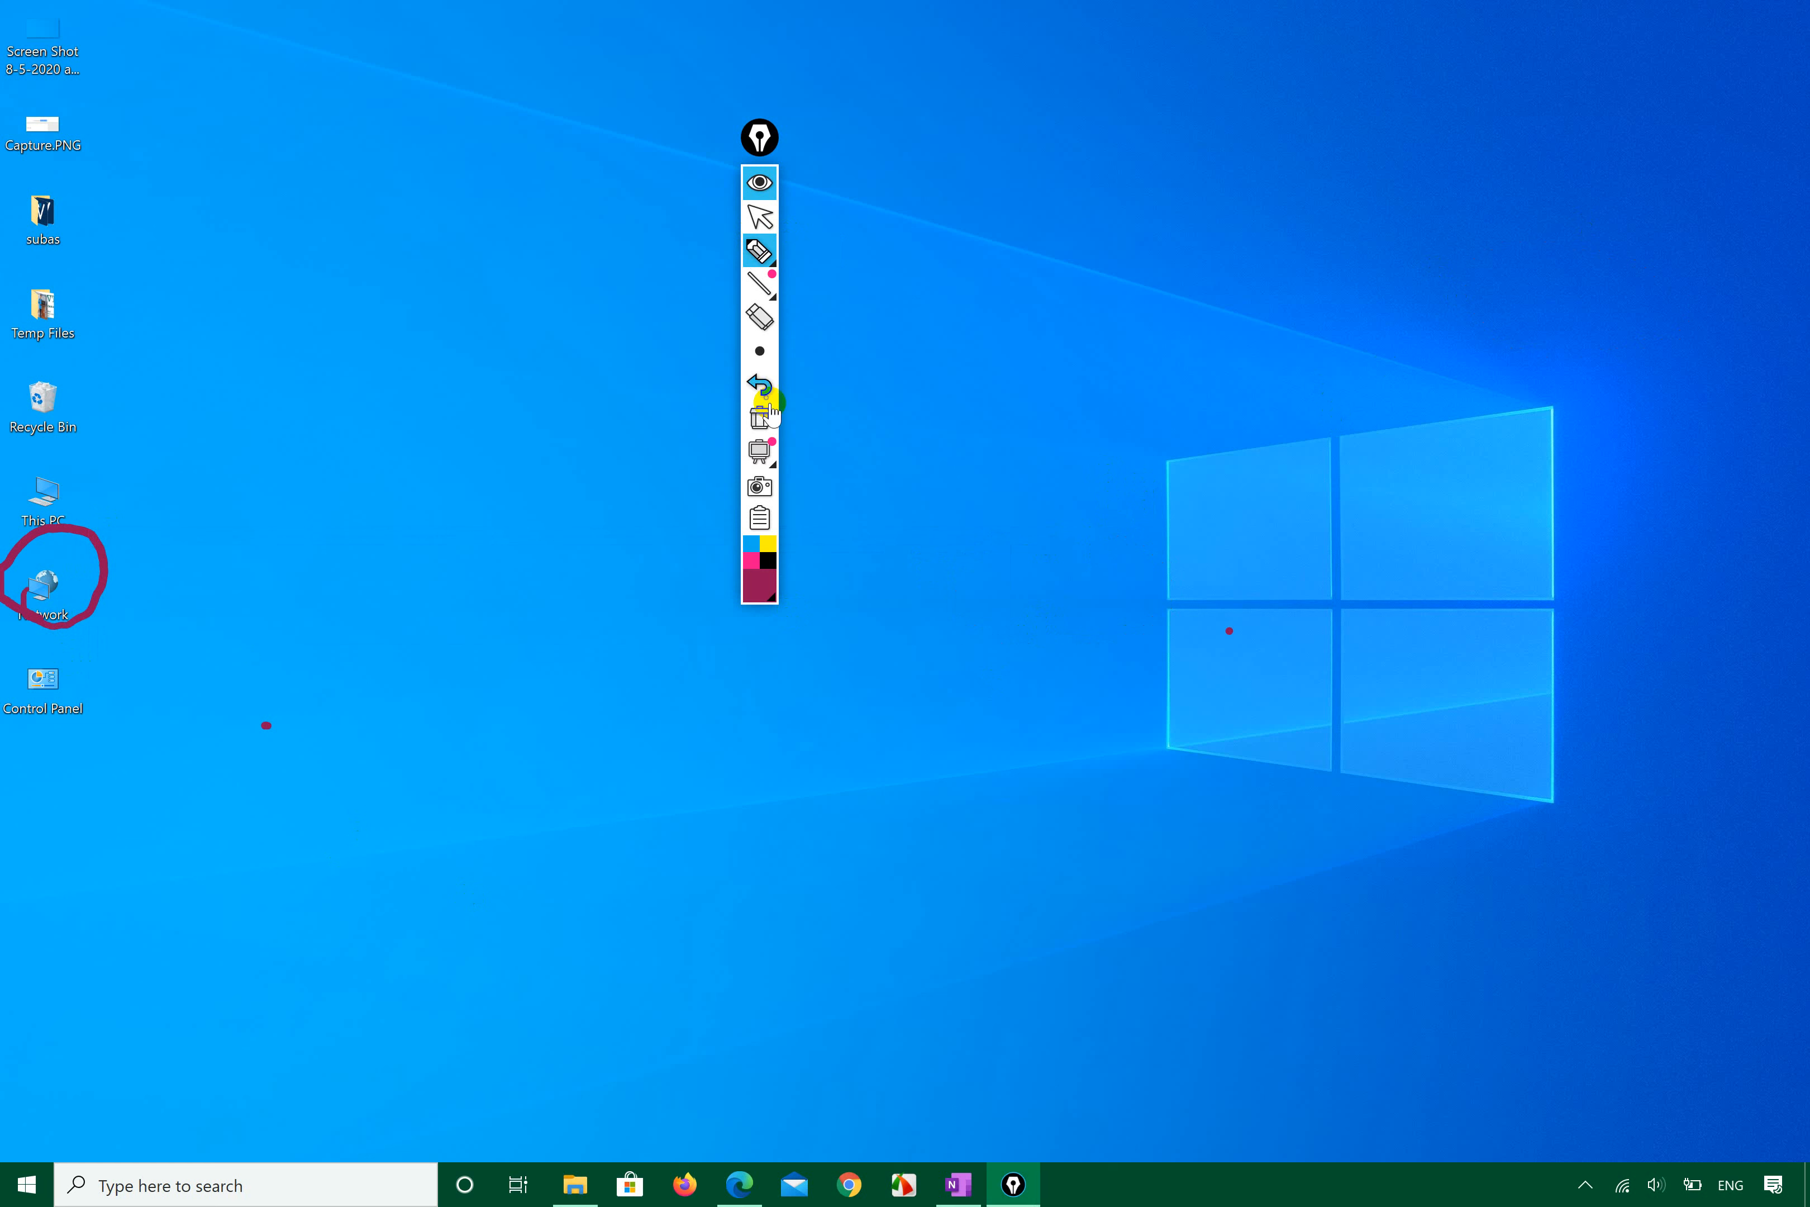
click(759, 384)
click(760, 418)
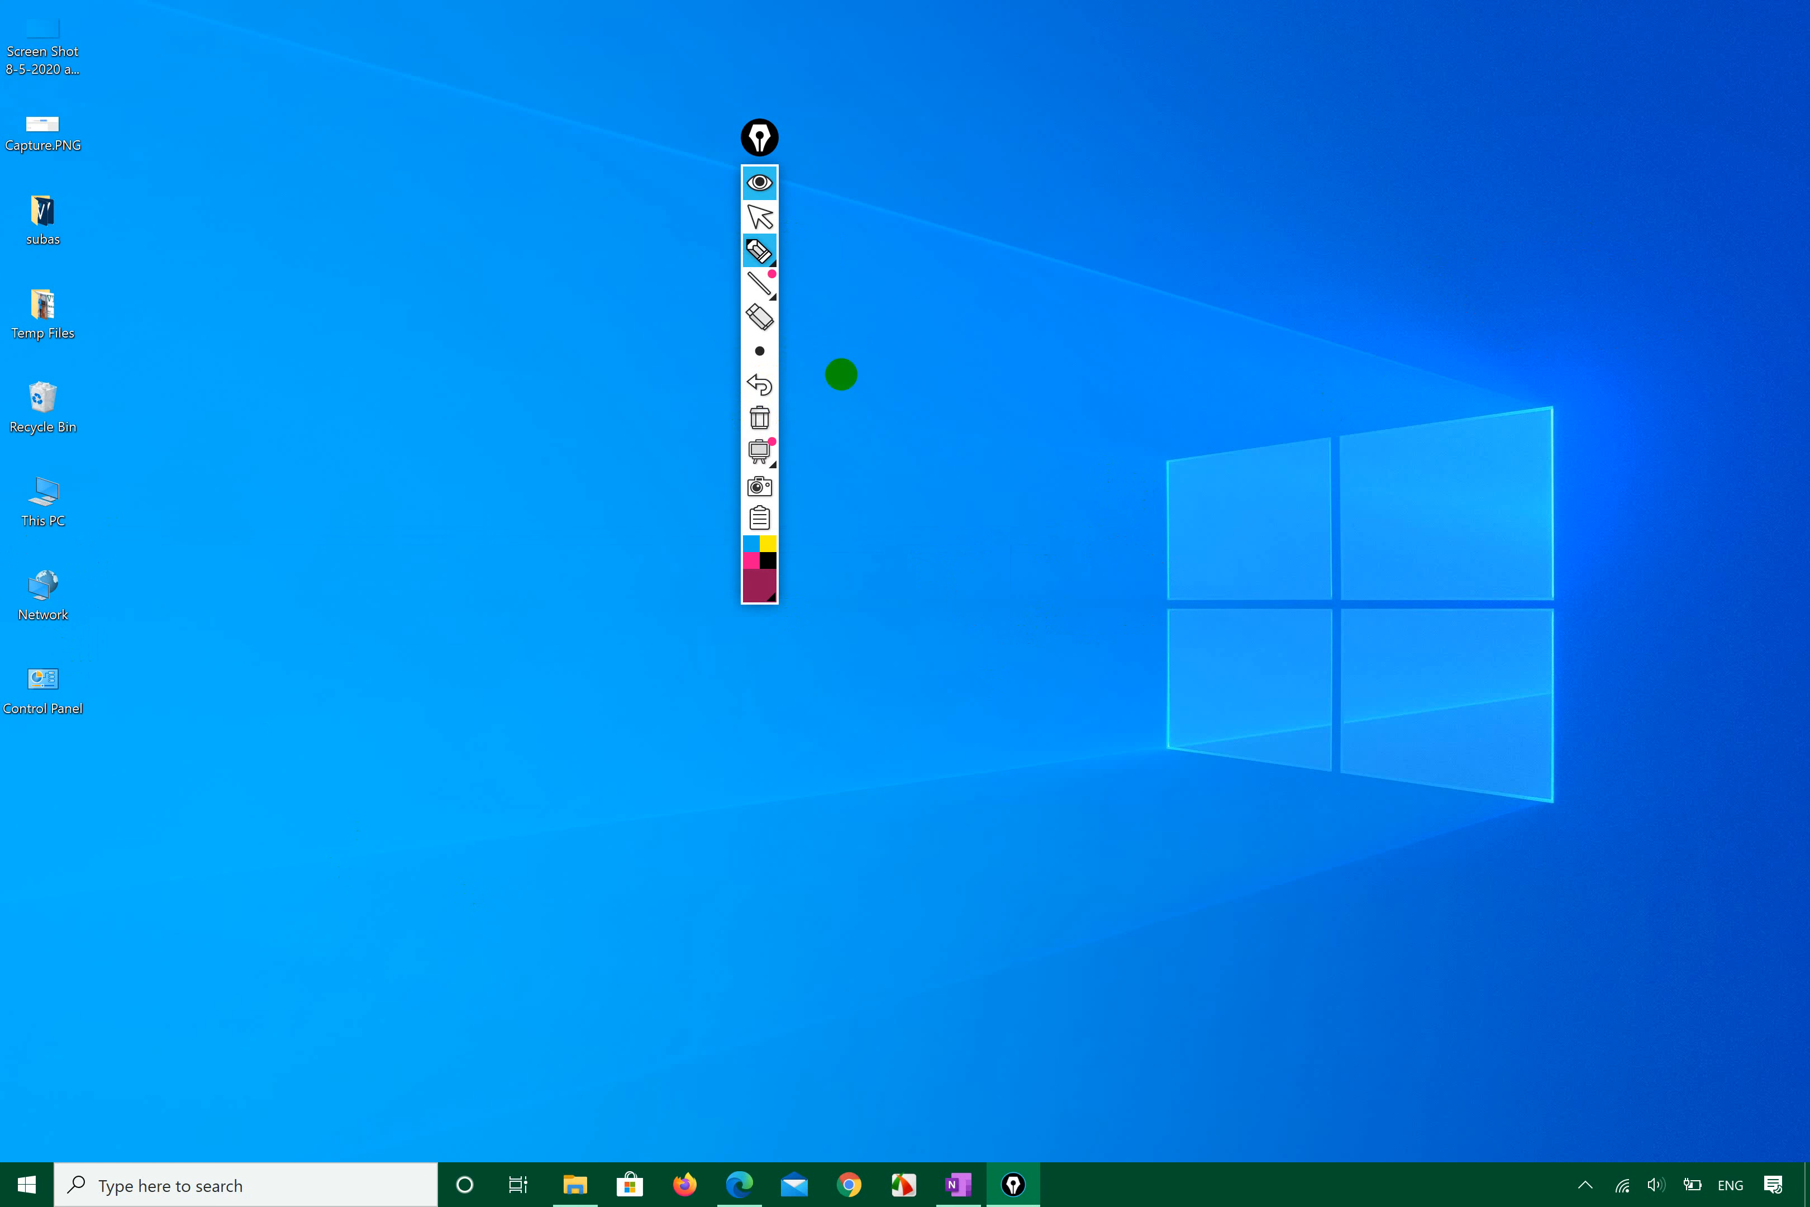
click(759, 217)
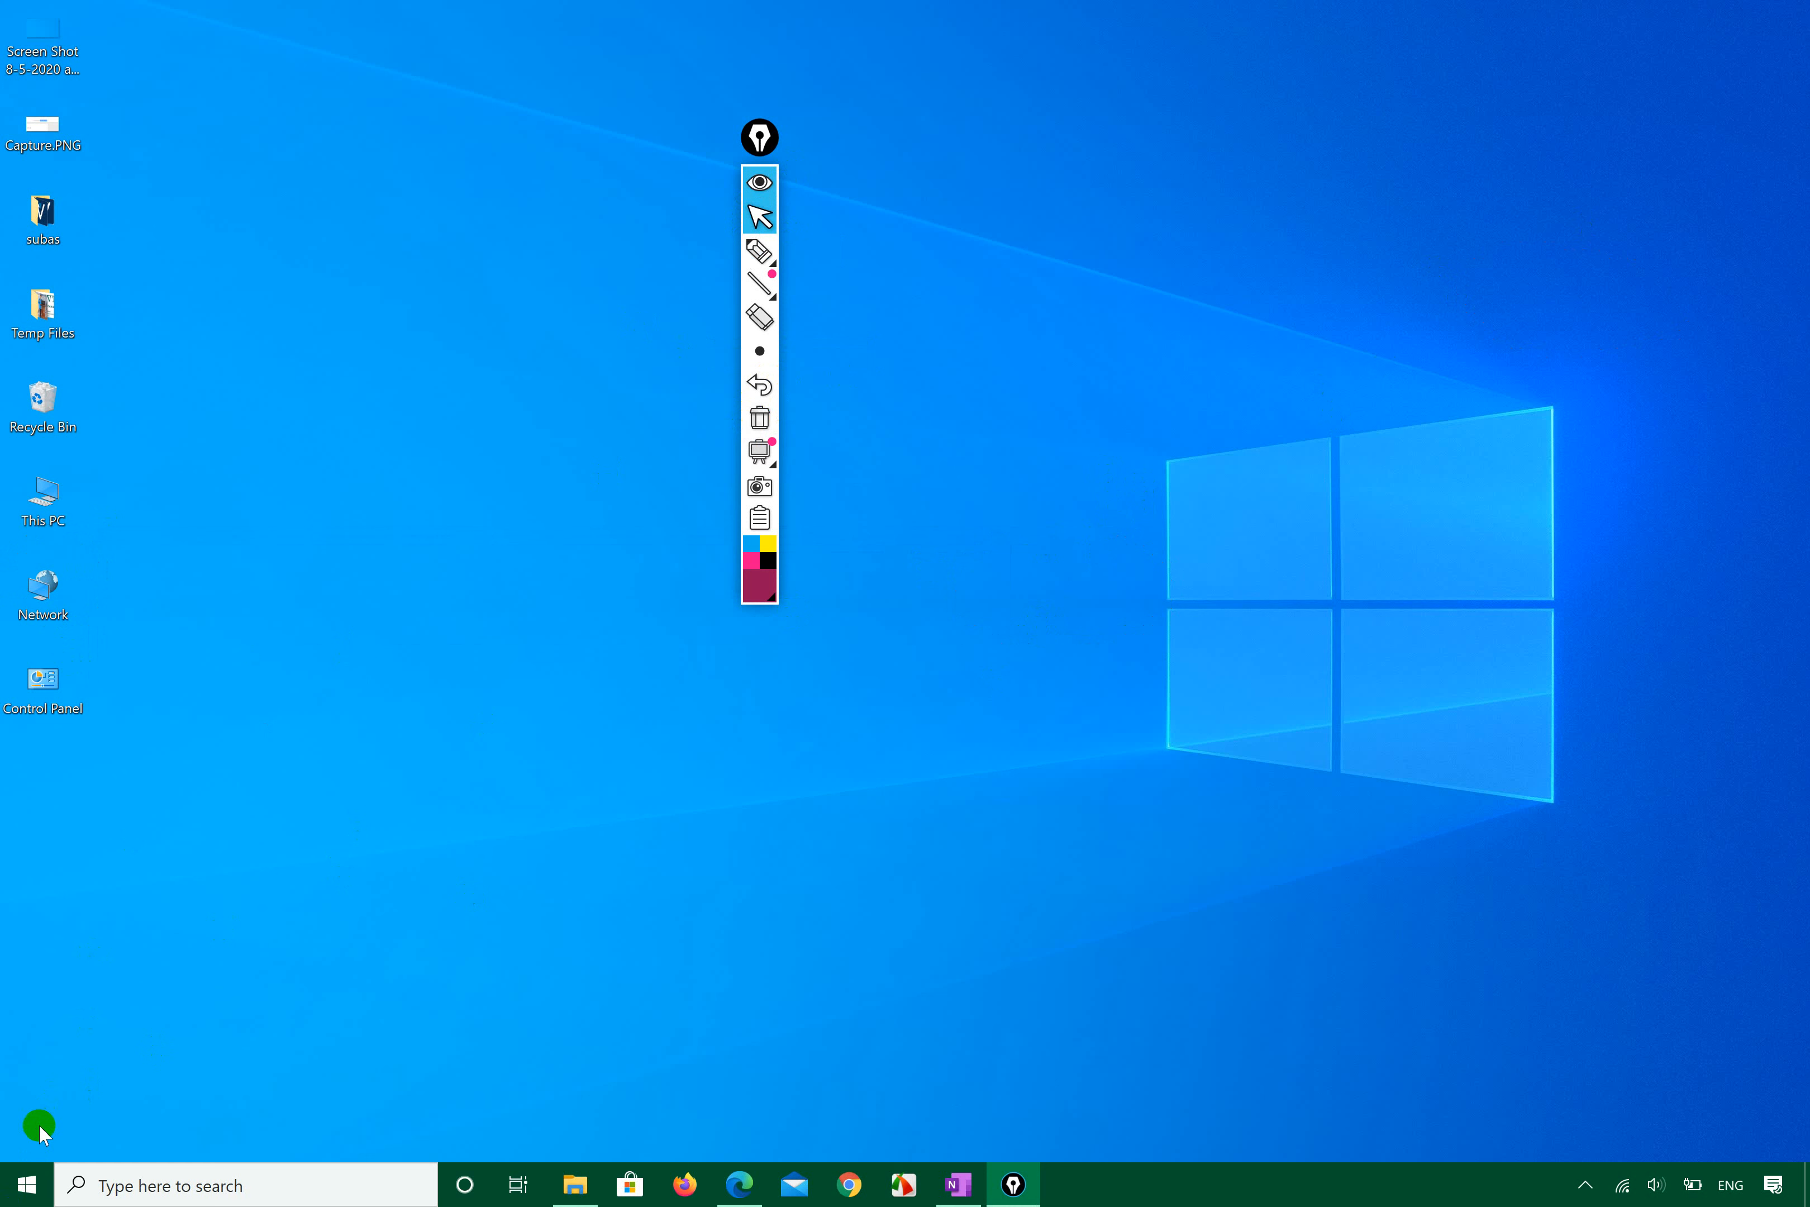
Step: Expand the Start navigation labels and open Windows Settings
click(27, 1184)
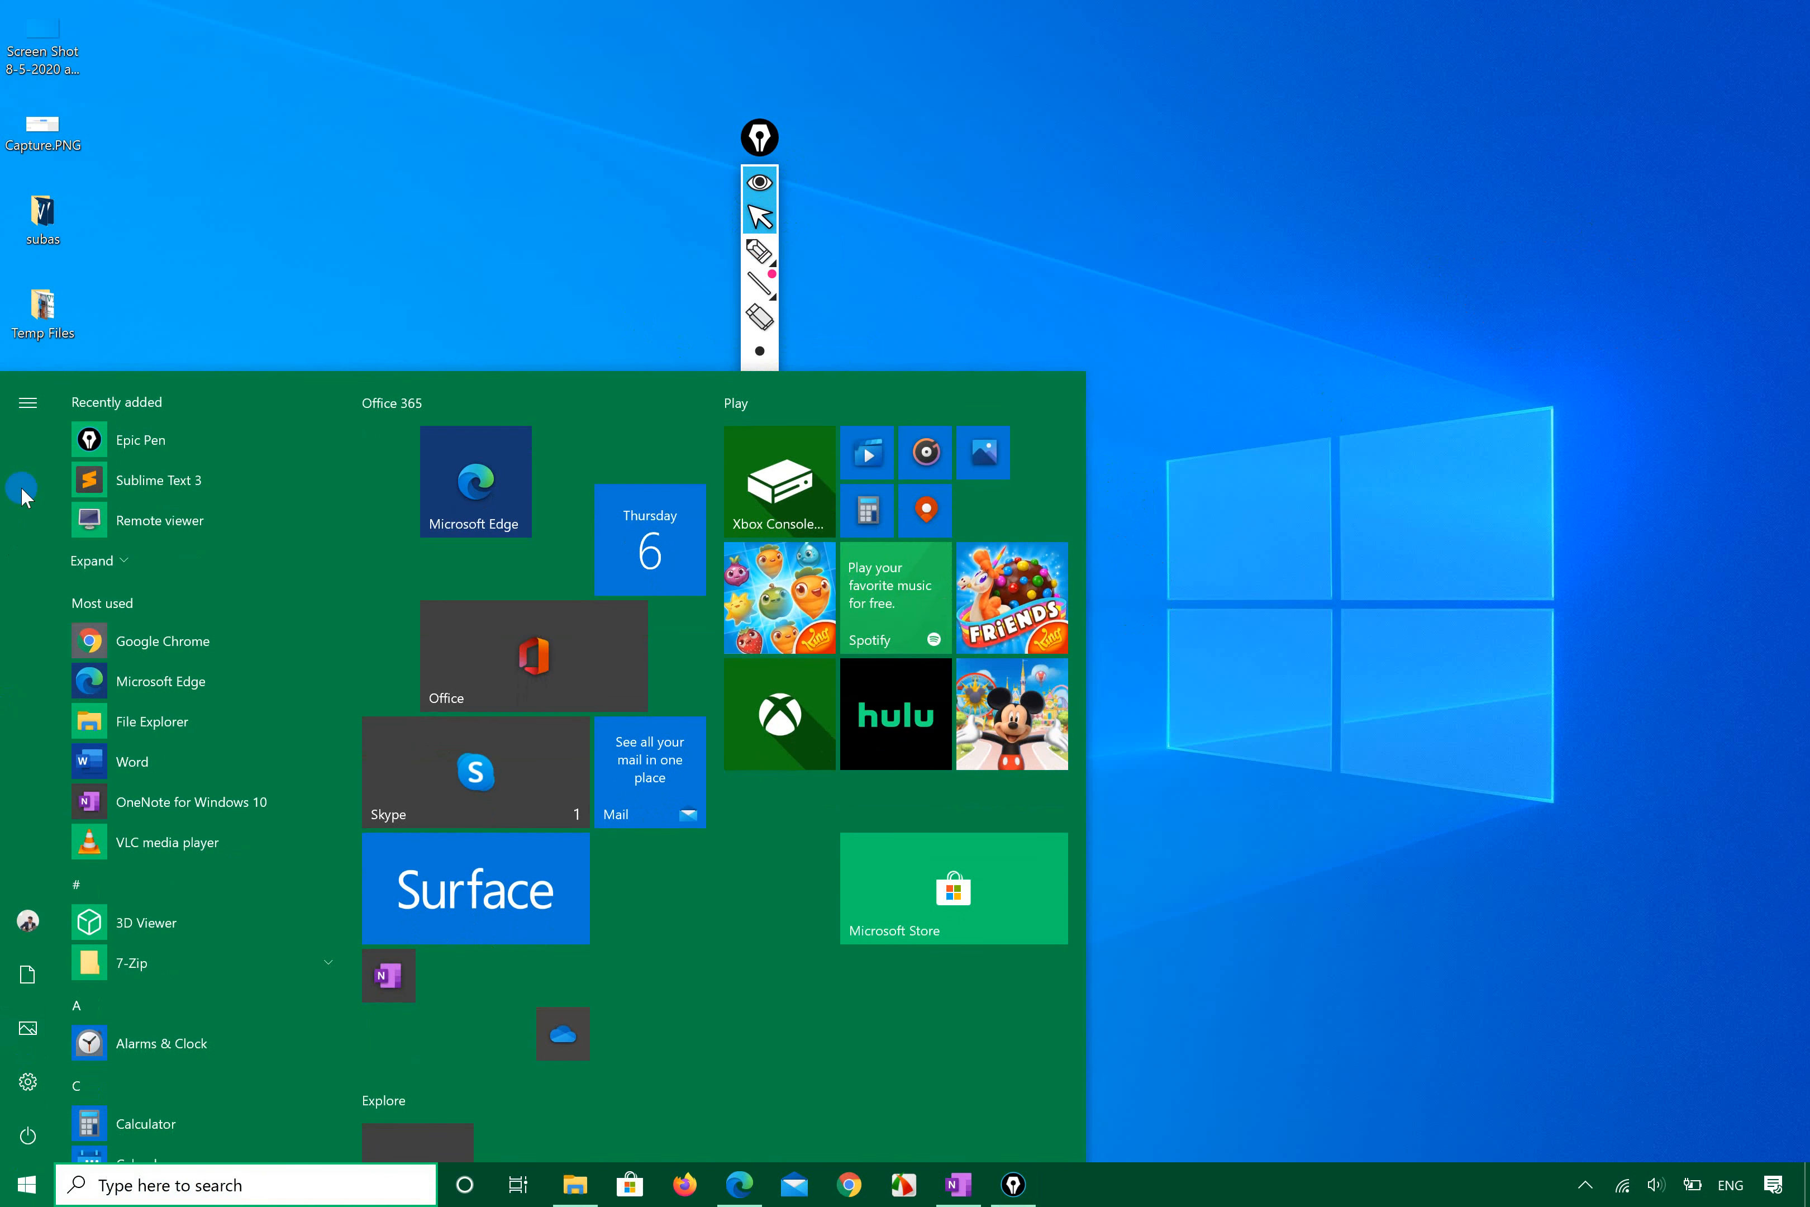
click(30, 402)
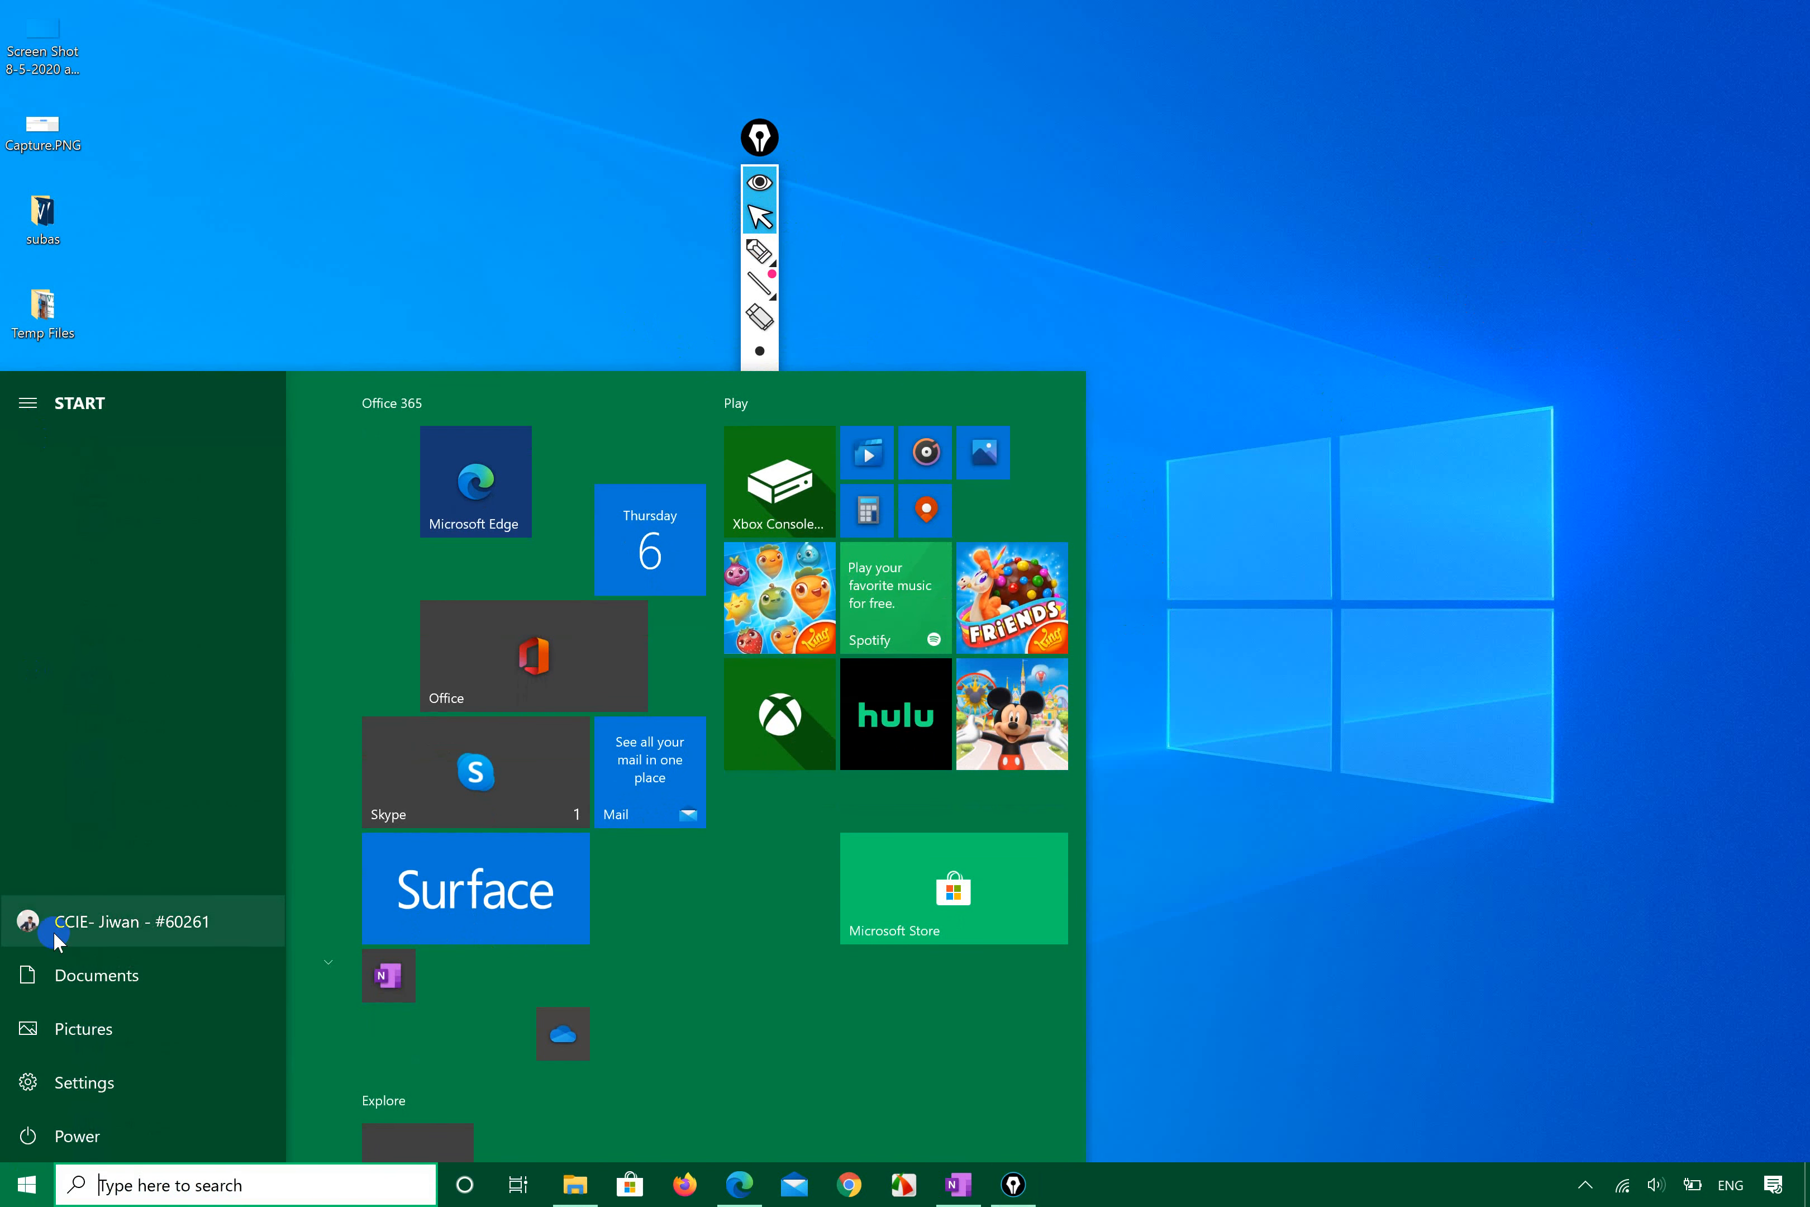
click(61, 1085)
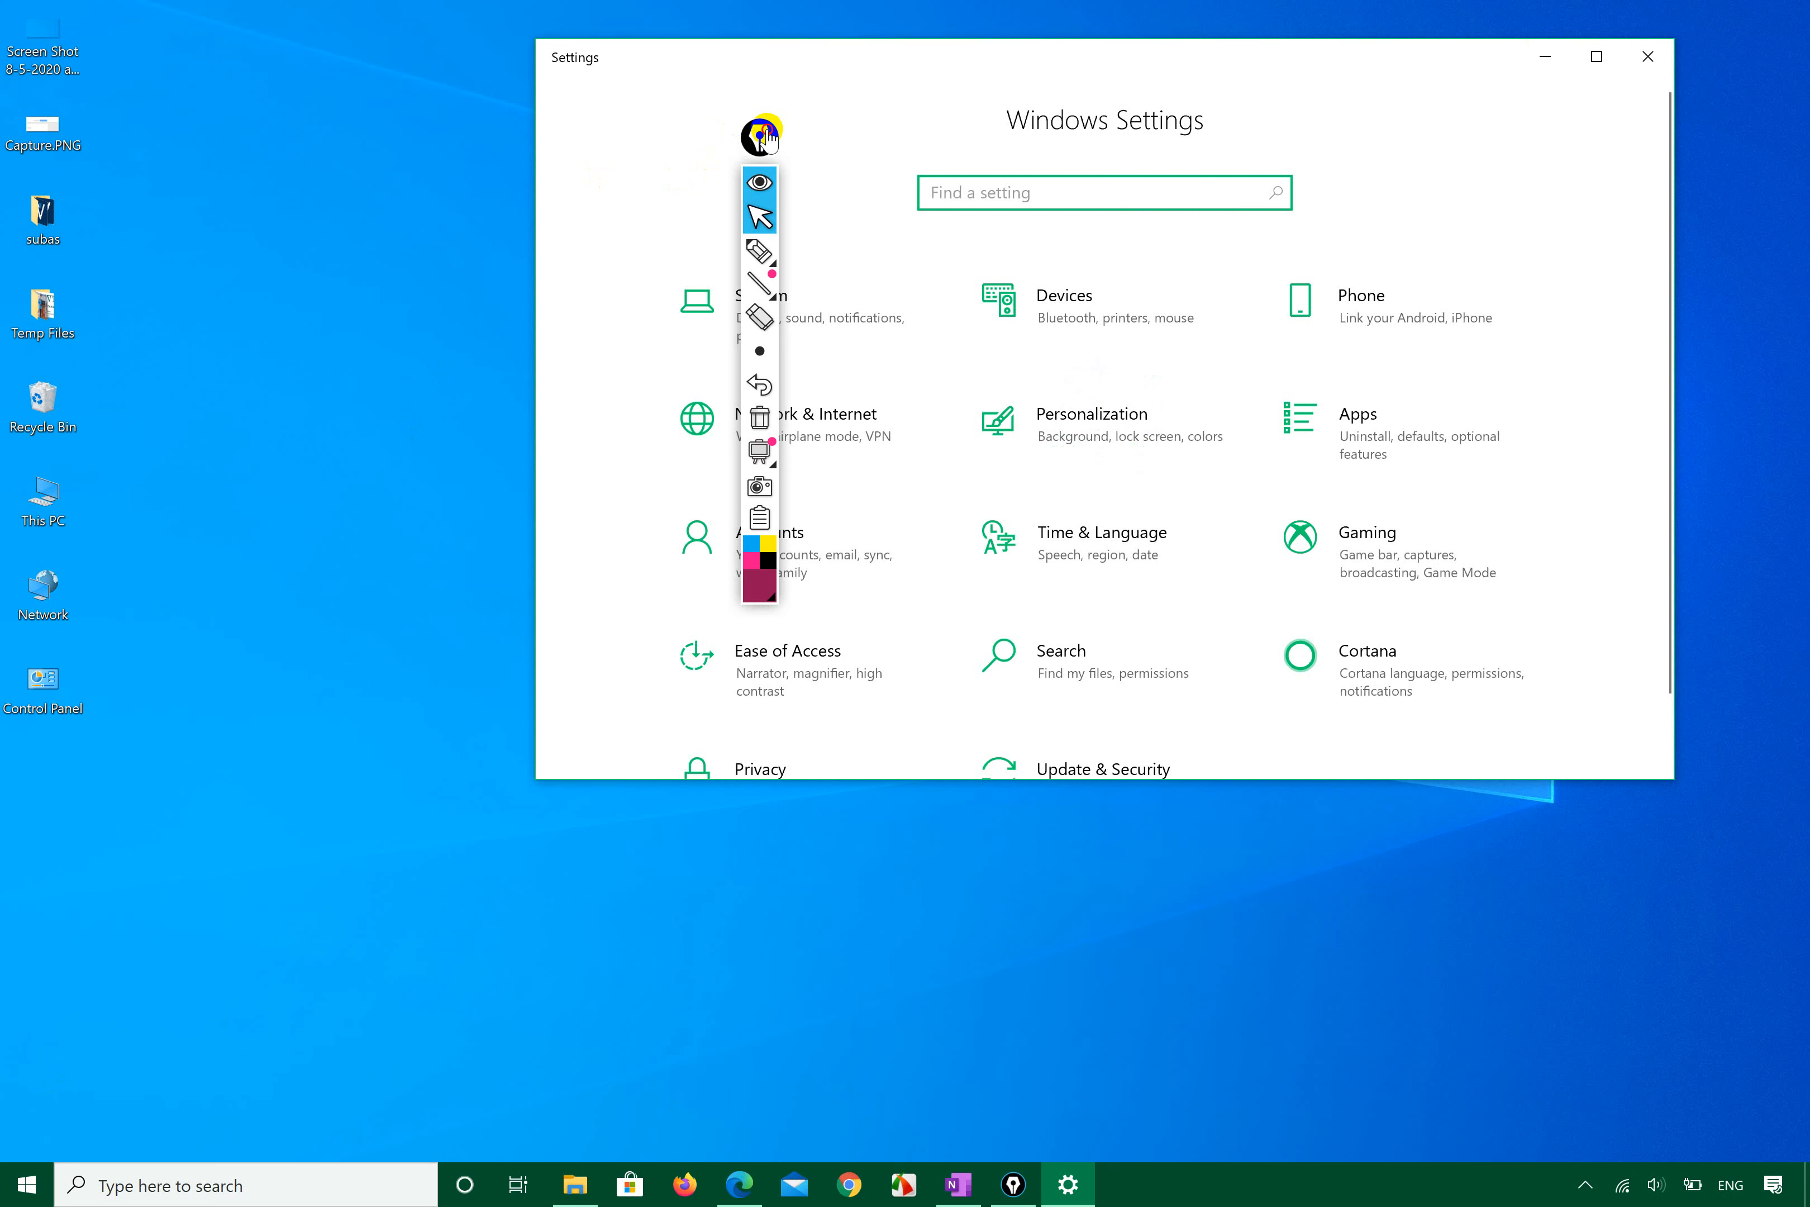
Step: Maximize the Settings window and move the annotation toolbar clear of the settings categories
drag(765, 137, 415, 219)
click(1594, 56)
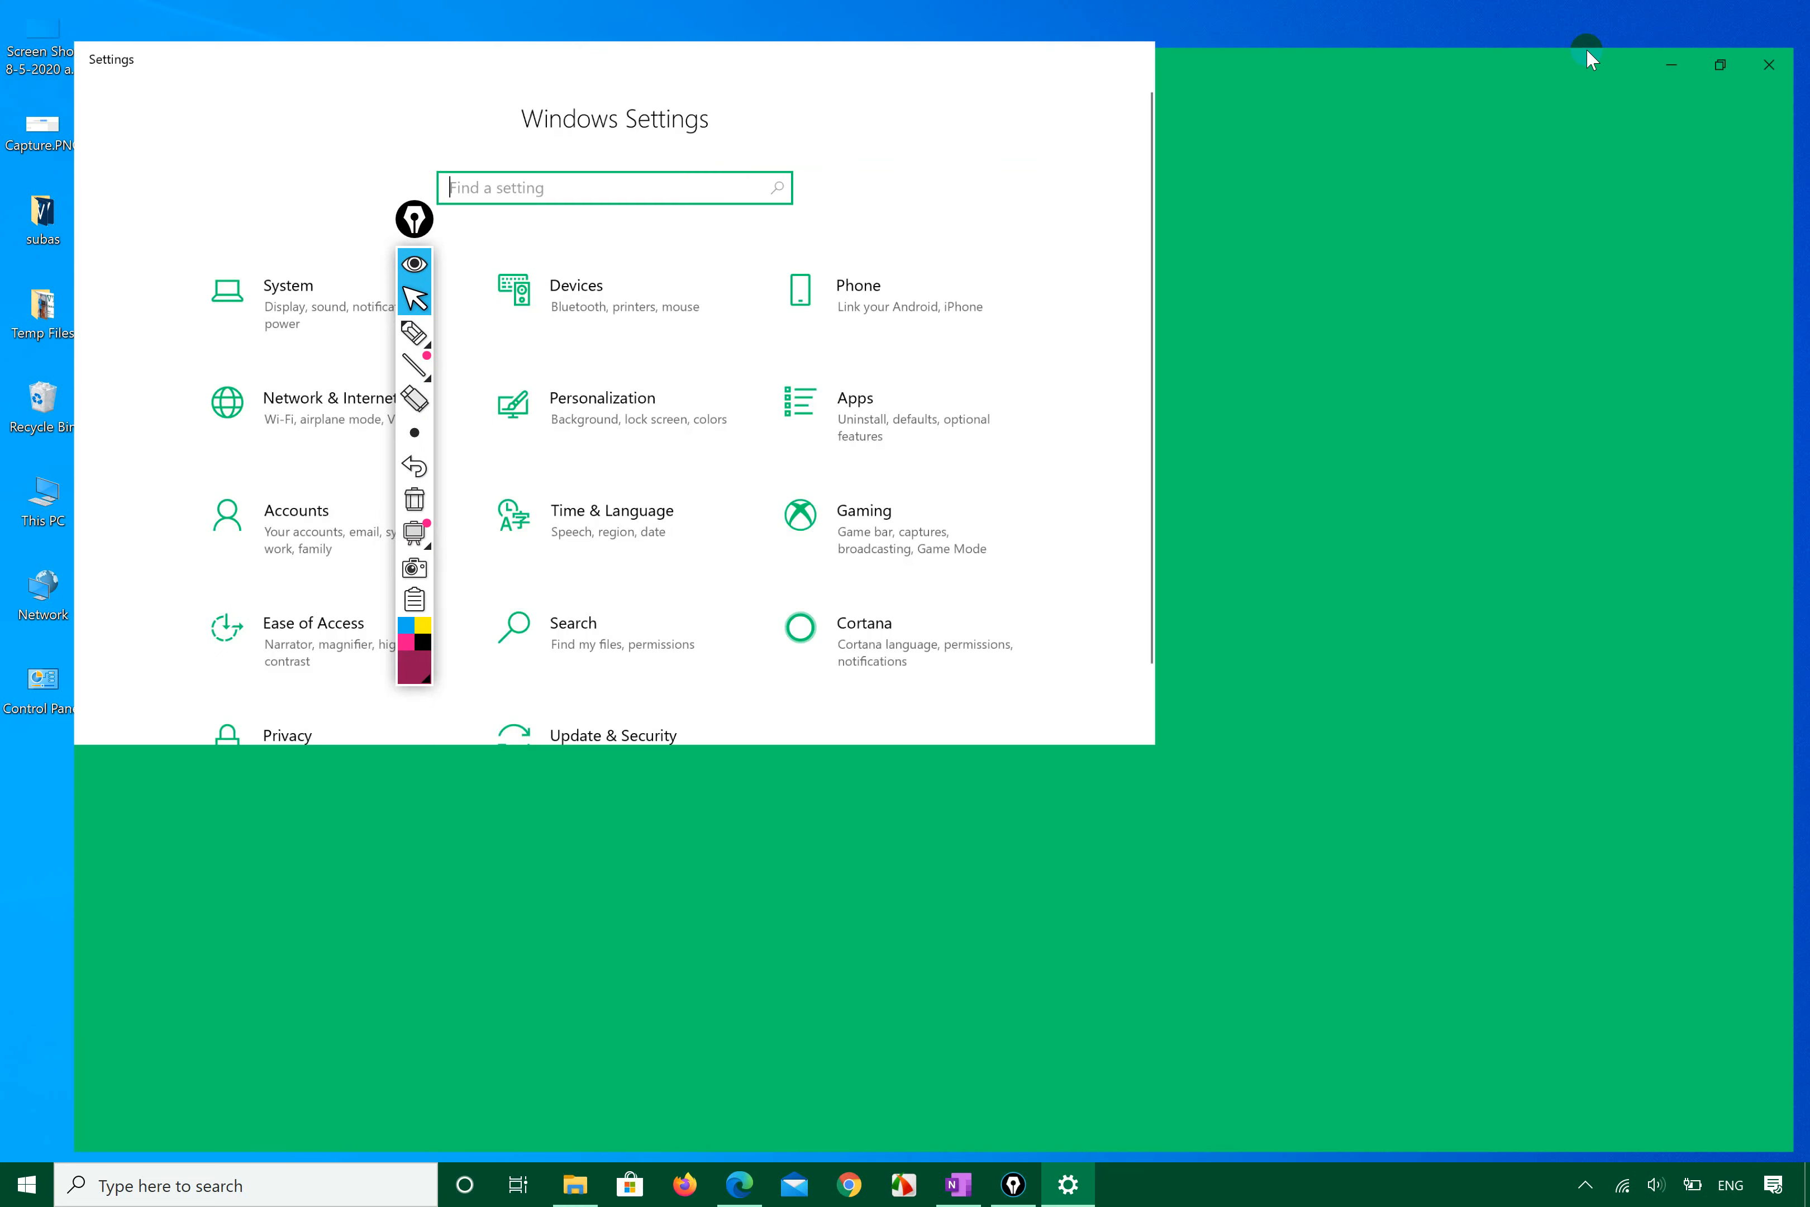
click(1736, 22)
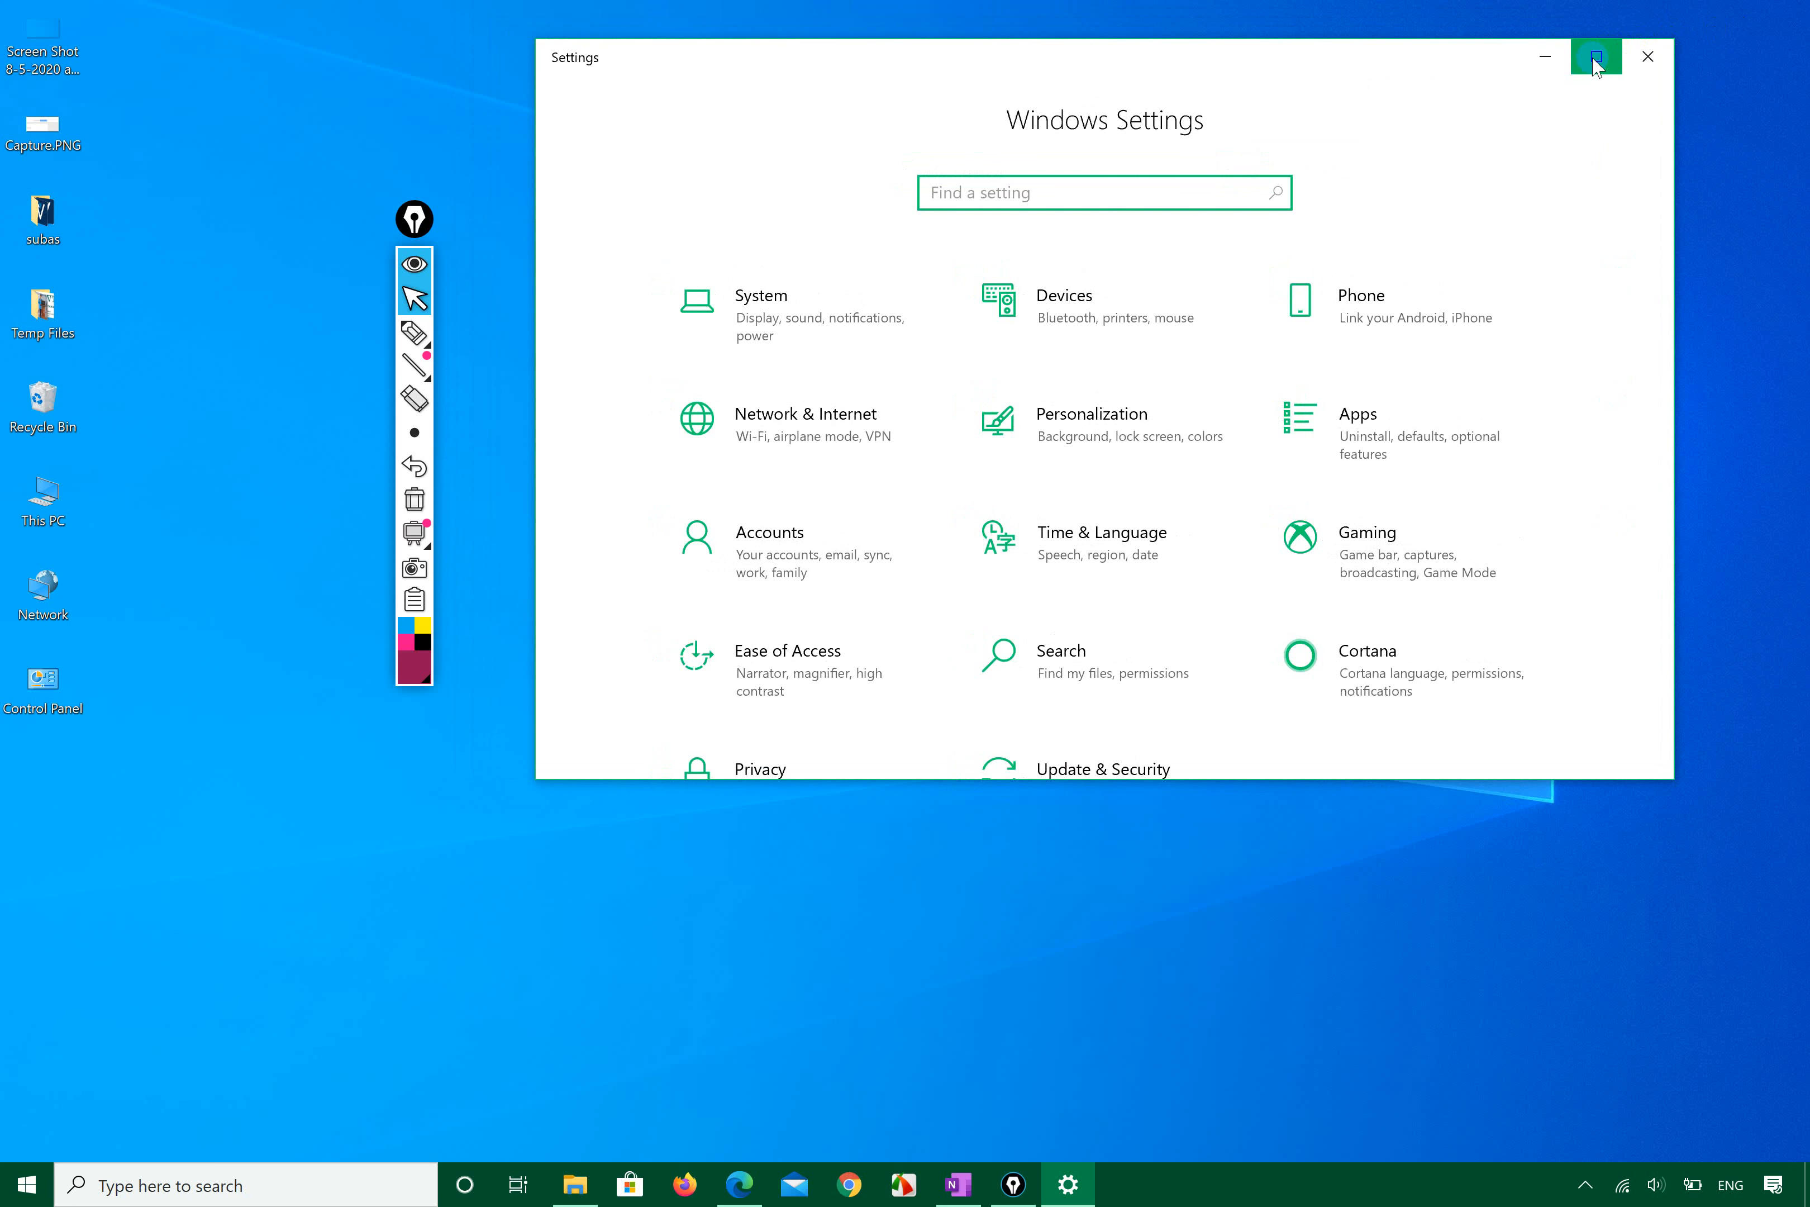
click(1597, 55)
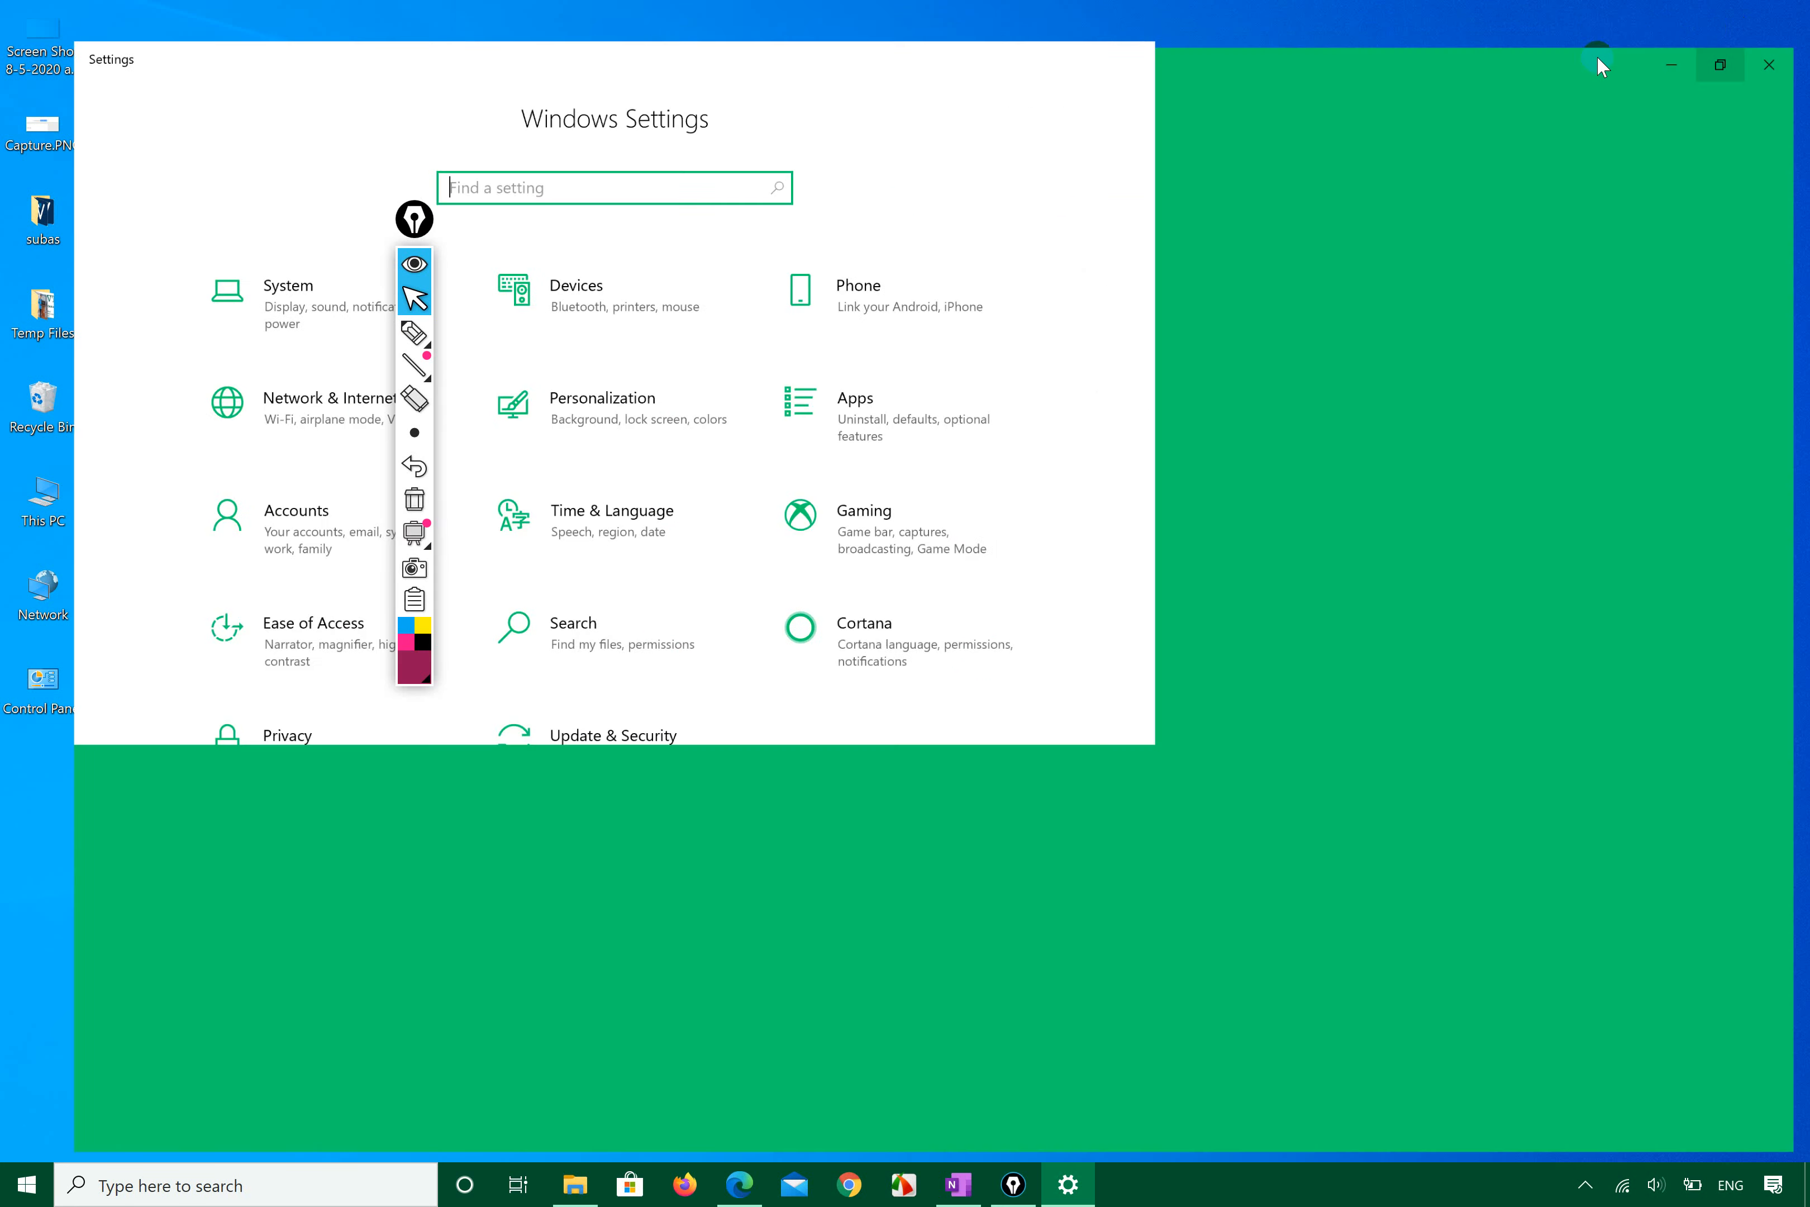
drag(415, 220, 103, 154)
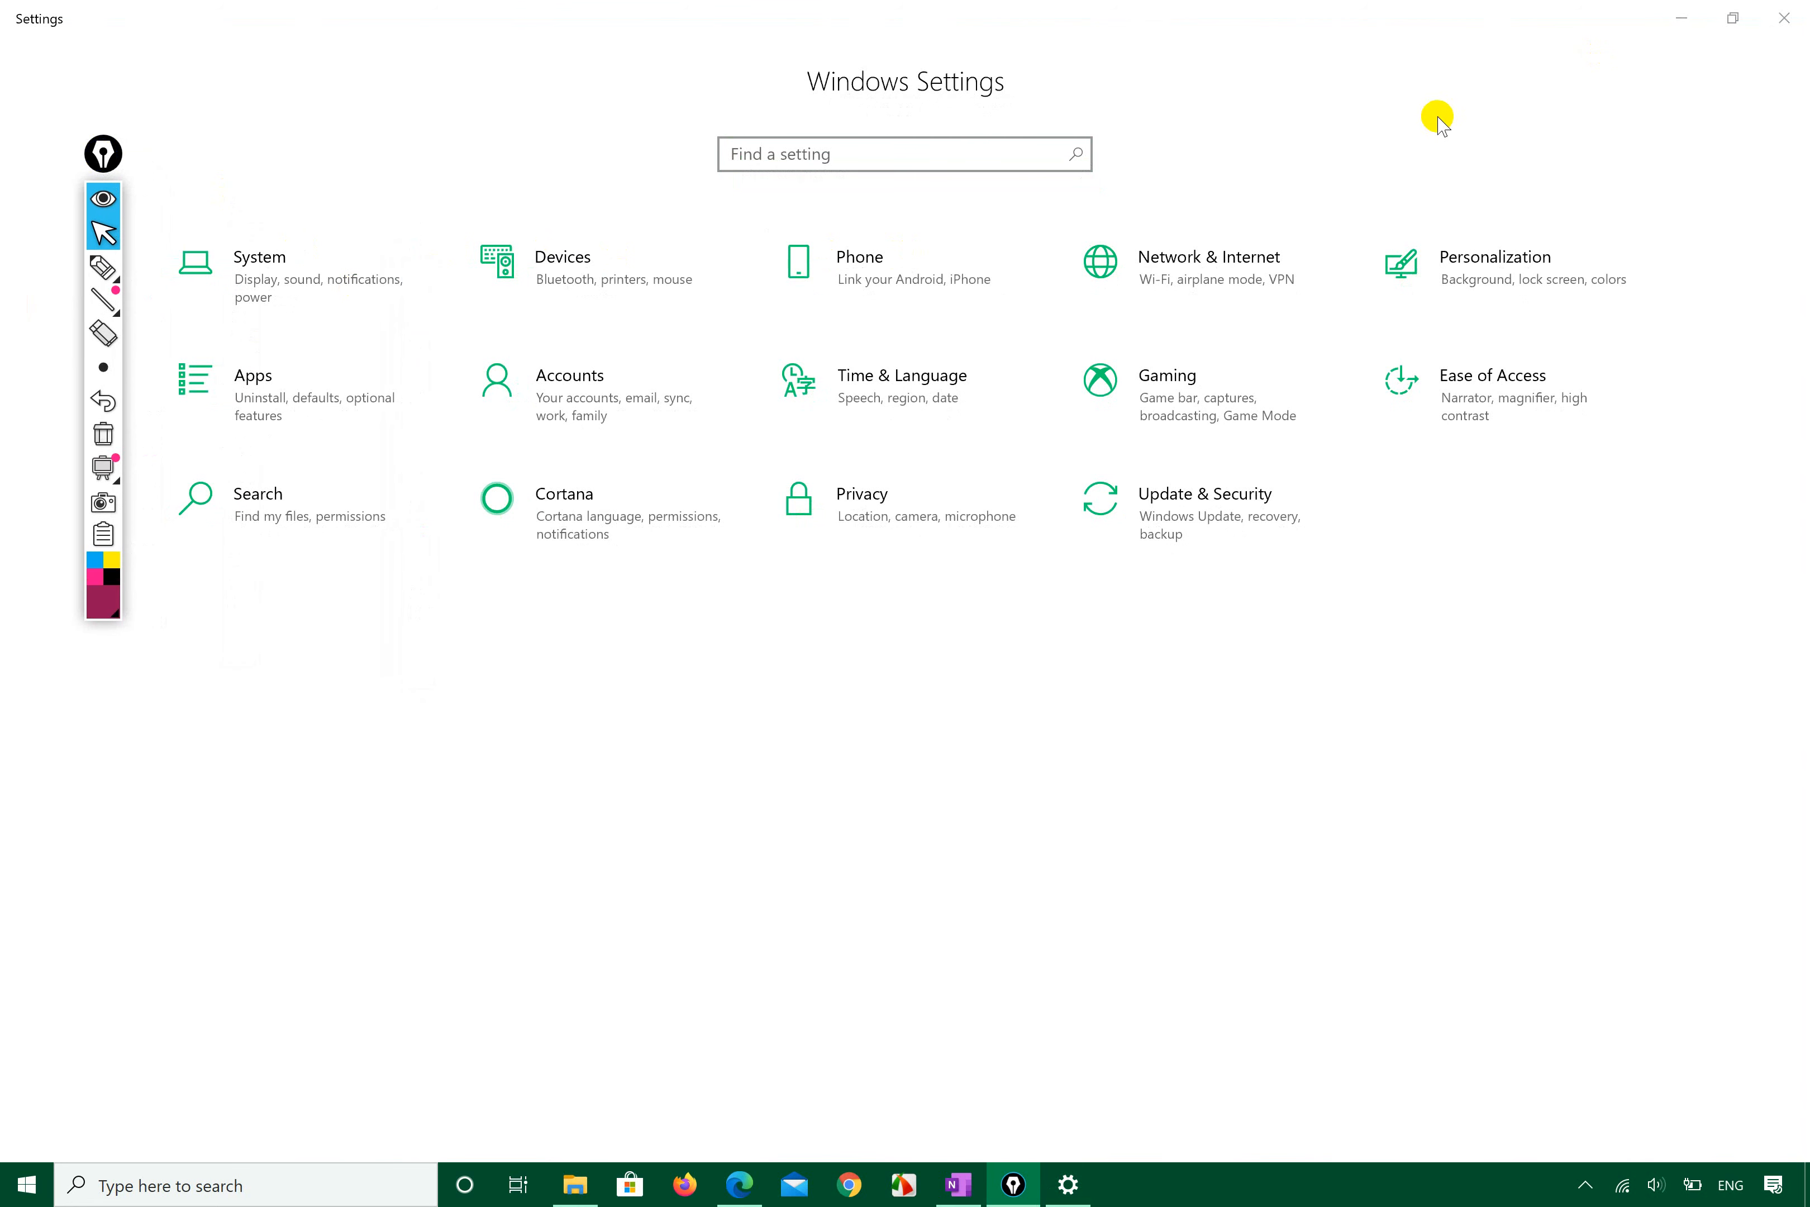
Step: Open the Personalization category, move the annotation toolbar off its page list, and circle the Personalization heading and Background entry with the pen
click(1510, 263)
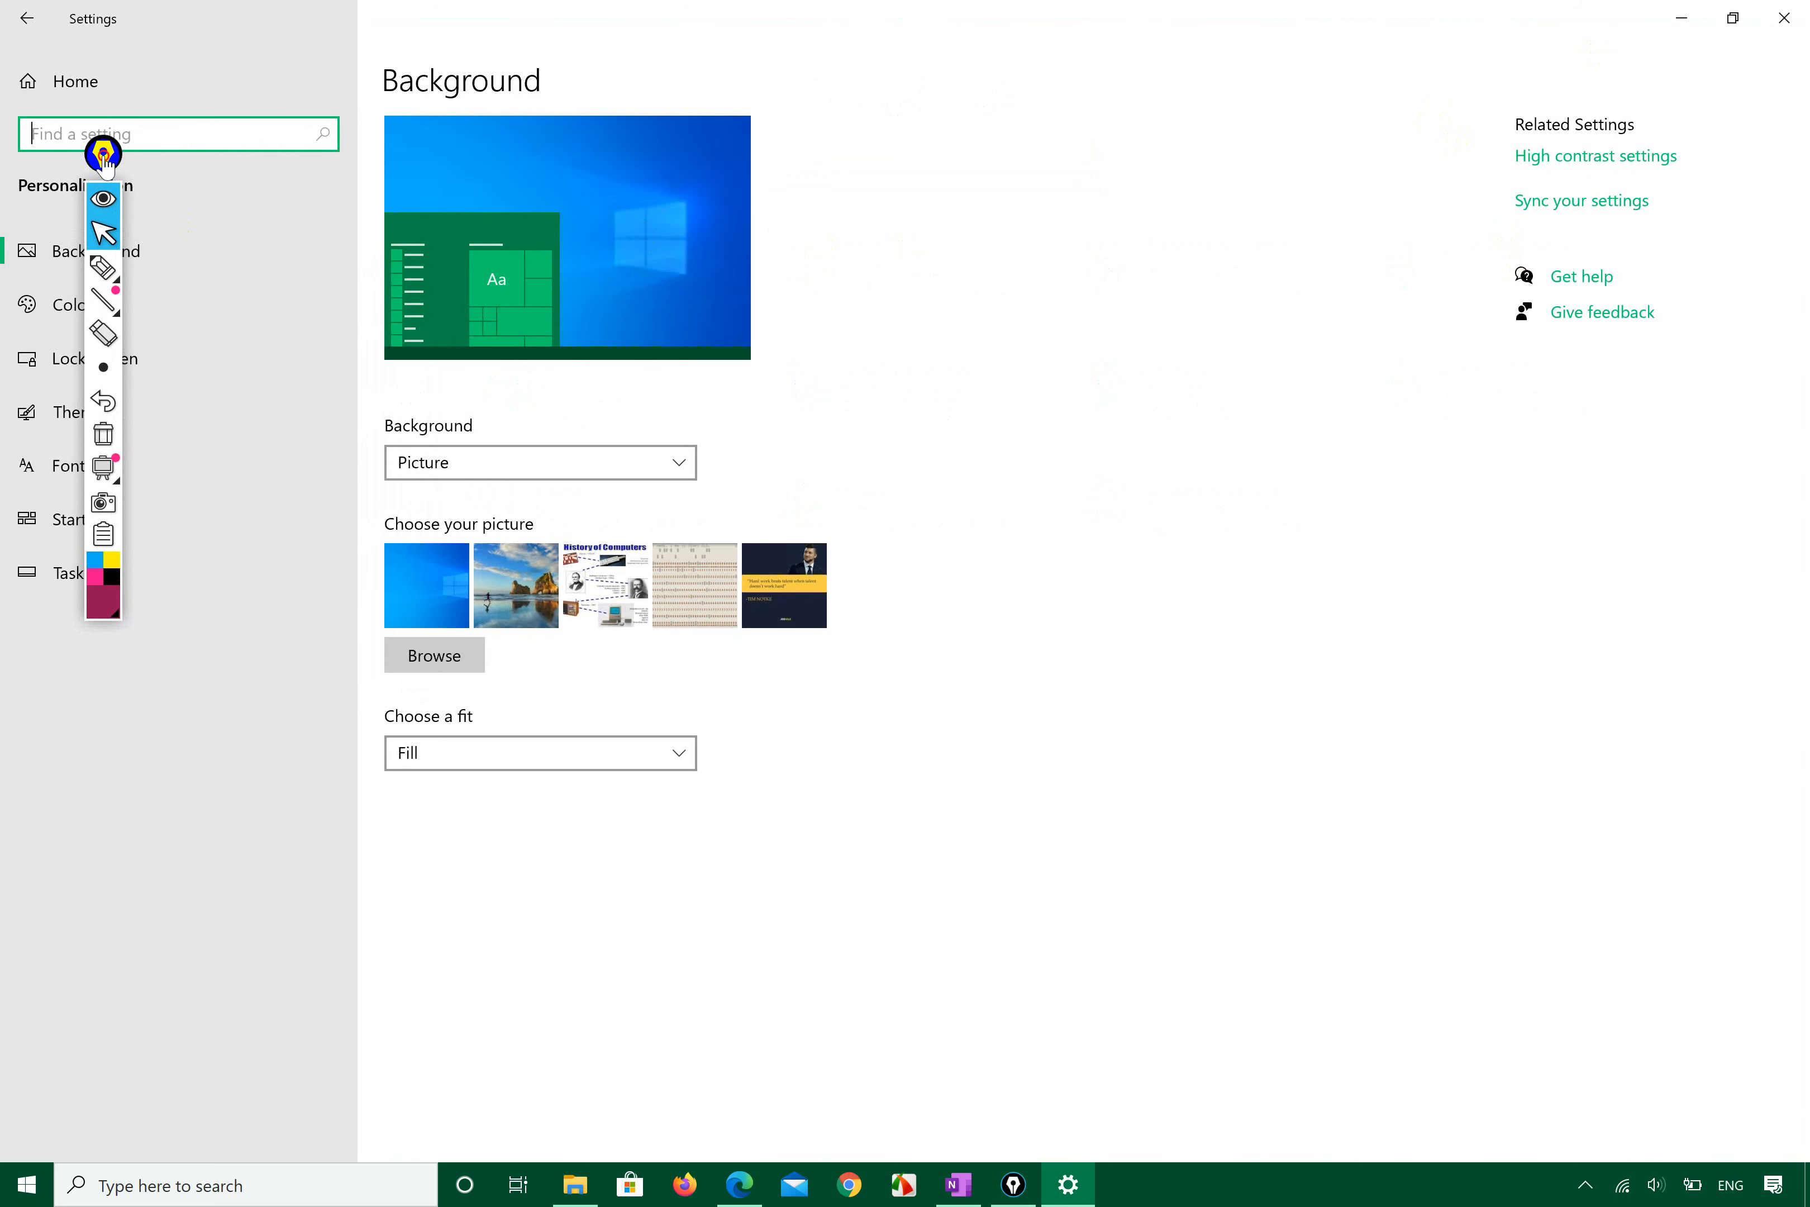
drag(103, 155, 504, 790)
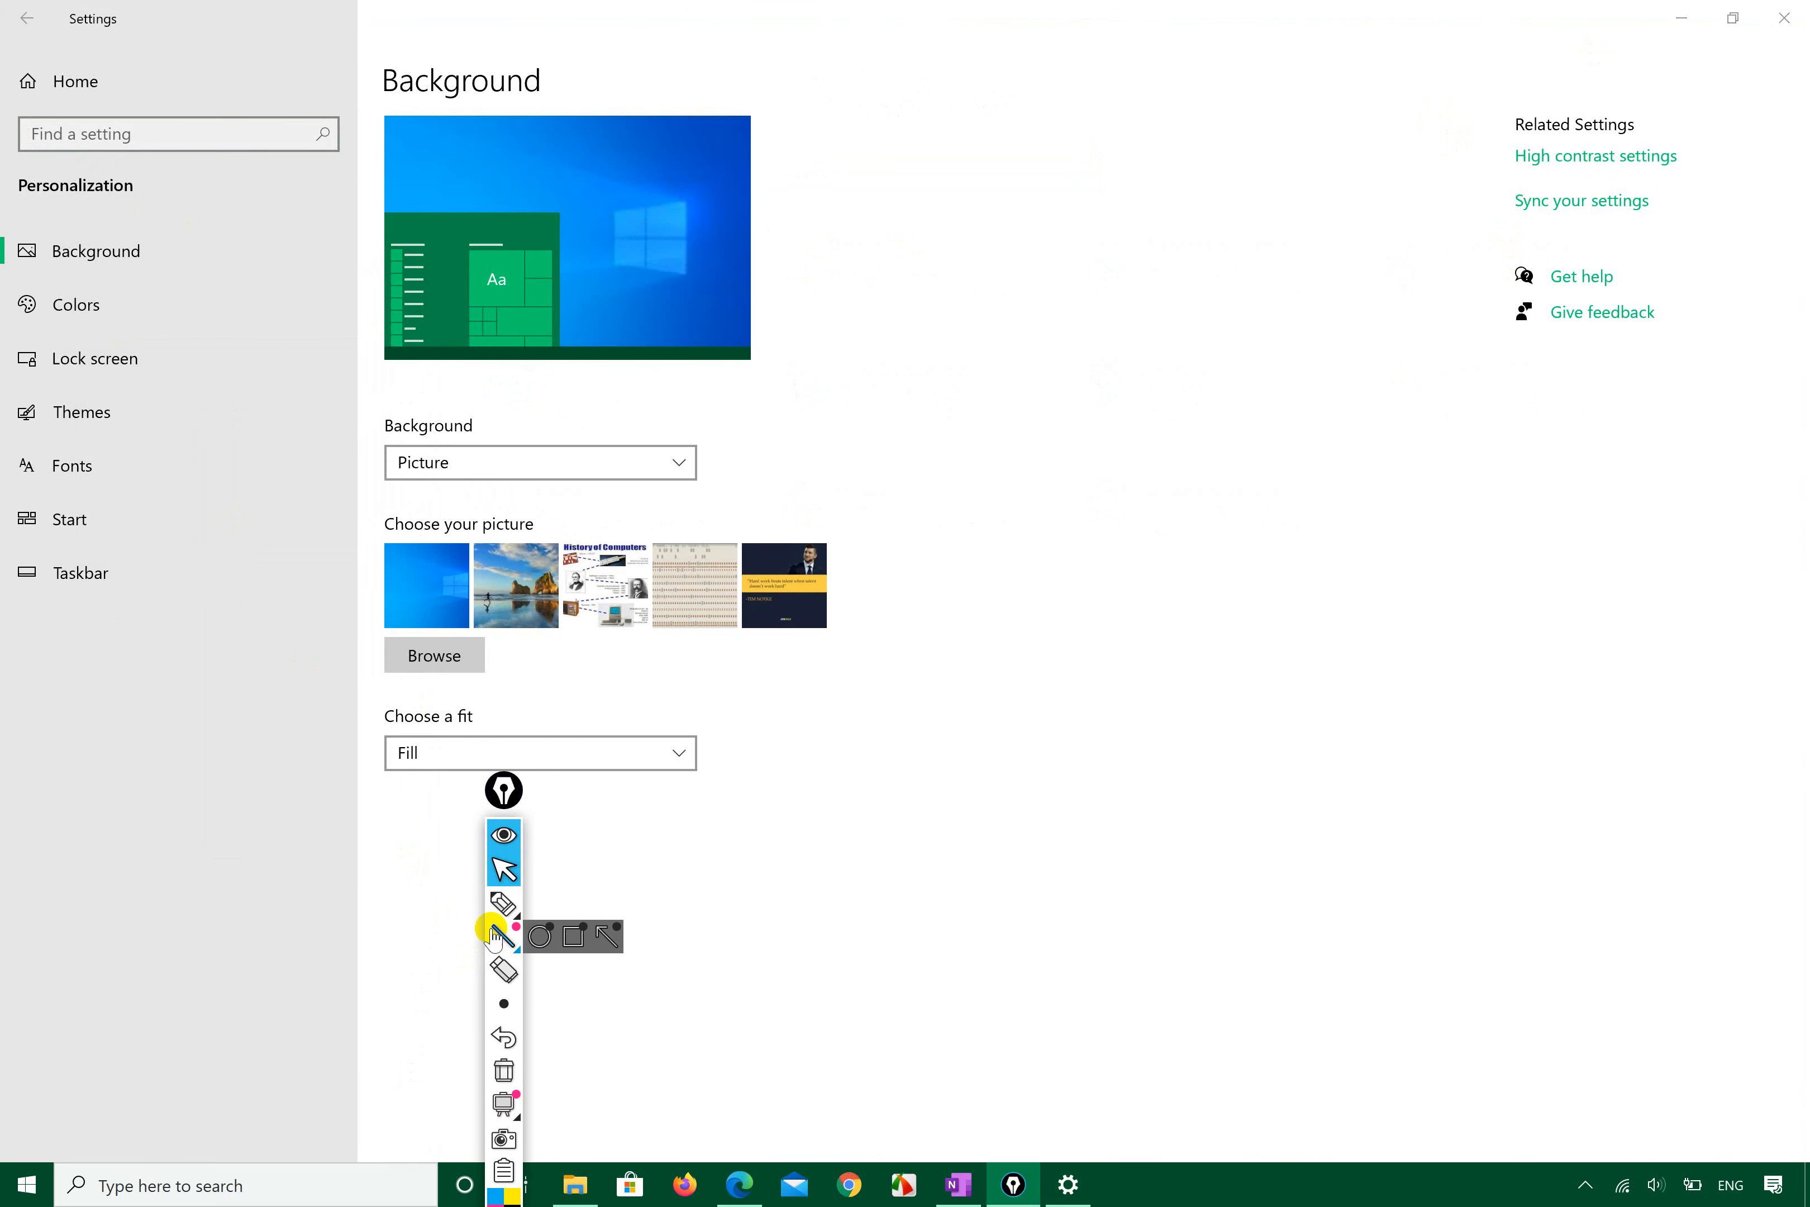
click(504, 904)
mouse_move(8, 292)
mouse_down()
mouse_move(109, 284)
mouse_move(6, 187)
mouse_up()
mouse_move(6, 265)
mouse_down()
mouse_move(202, 275)
mouse_move(24, 166)
mouse_move(33, 251)
mouse_up()
click(504, 869)
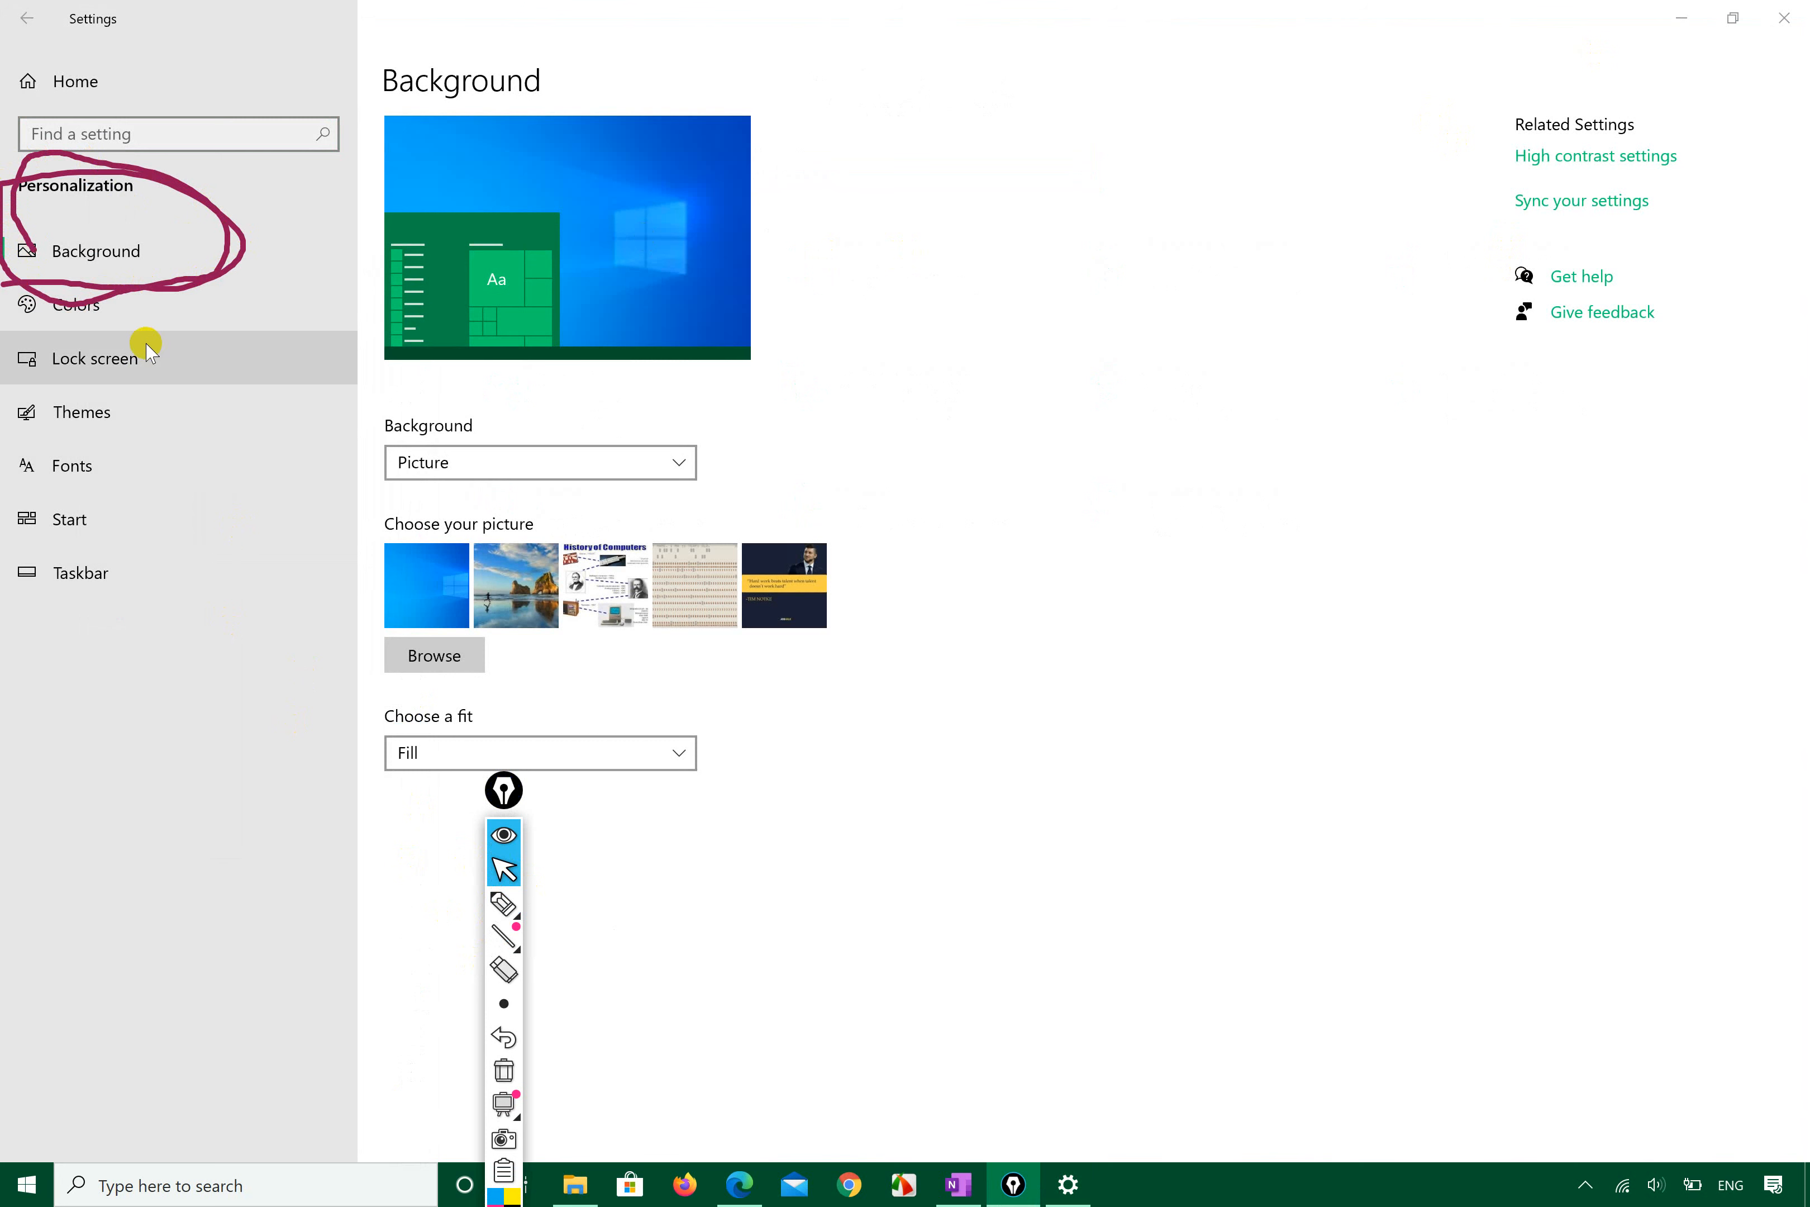
Step: Circle the Related Settings links on the Themes page with the annotation pen and erase all the pen marks
click(147, 413)
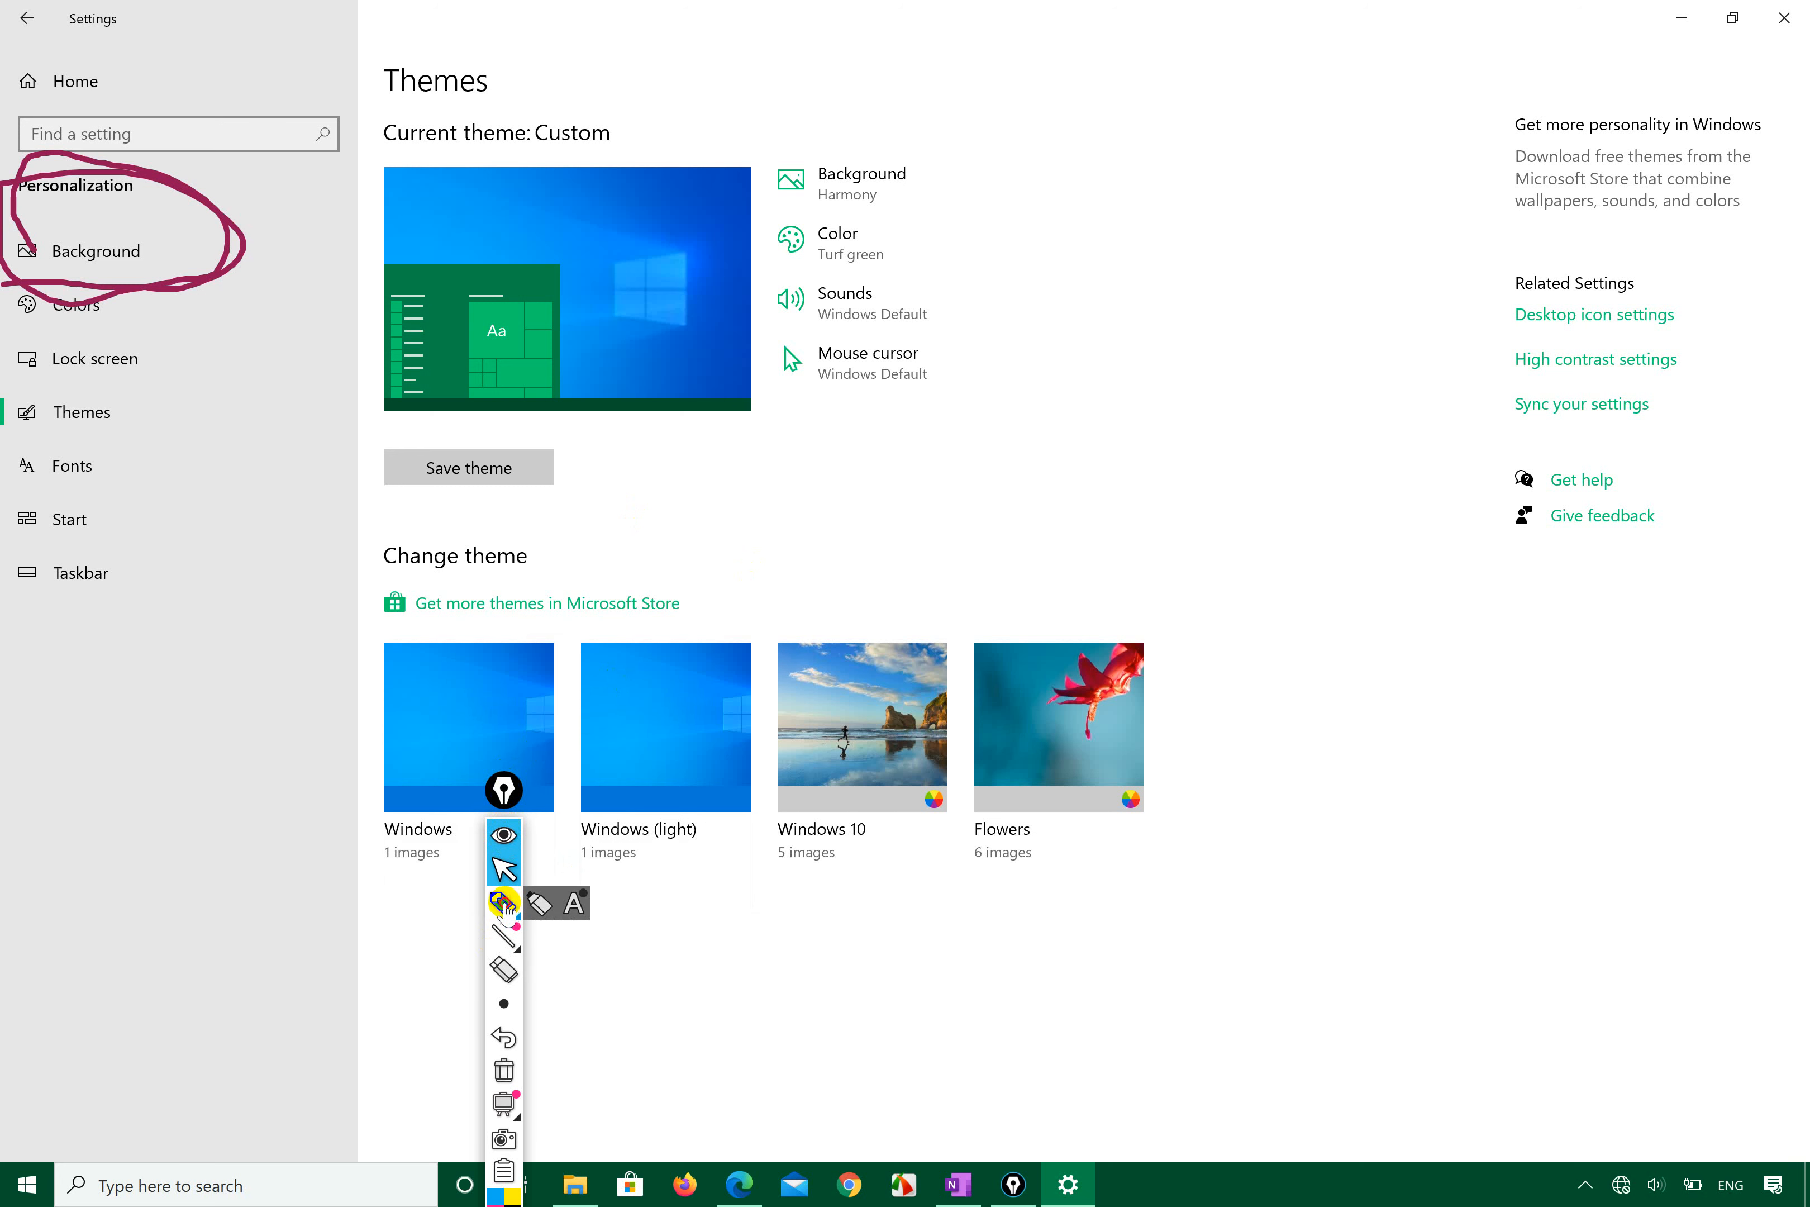
click(503, 904)
mouse_move(1451, 424)
mouse_down()
mouse_move(1675, 255)
mouse_move(1495, 382)
mouse_move(1636, 272)
mouse_move(1589, 404)
mouse_move(1508, 355)
mouse_move(1516, 392)
mouse_move(1603, 349)
mouse_up()
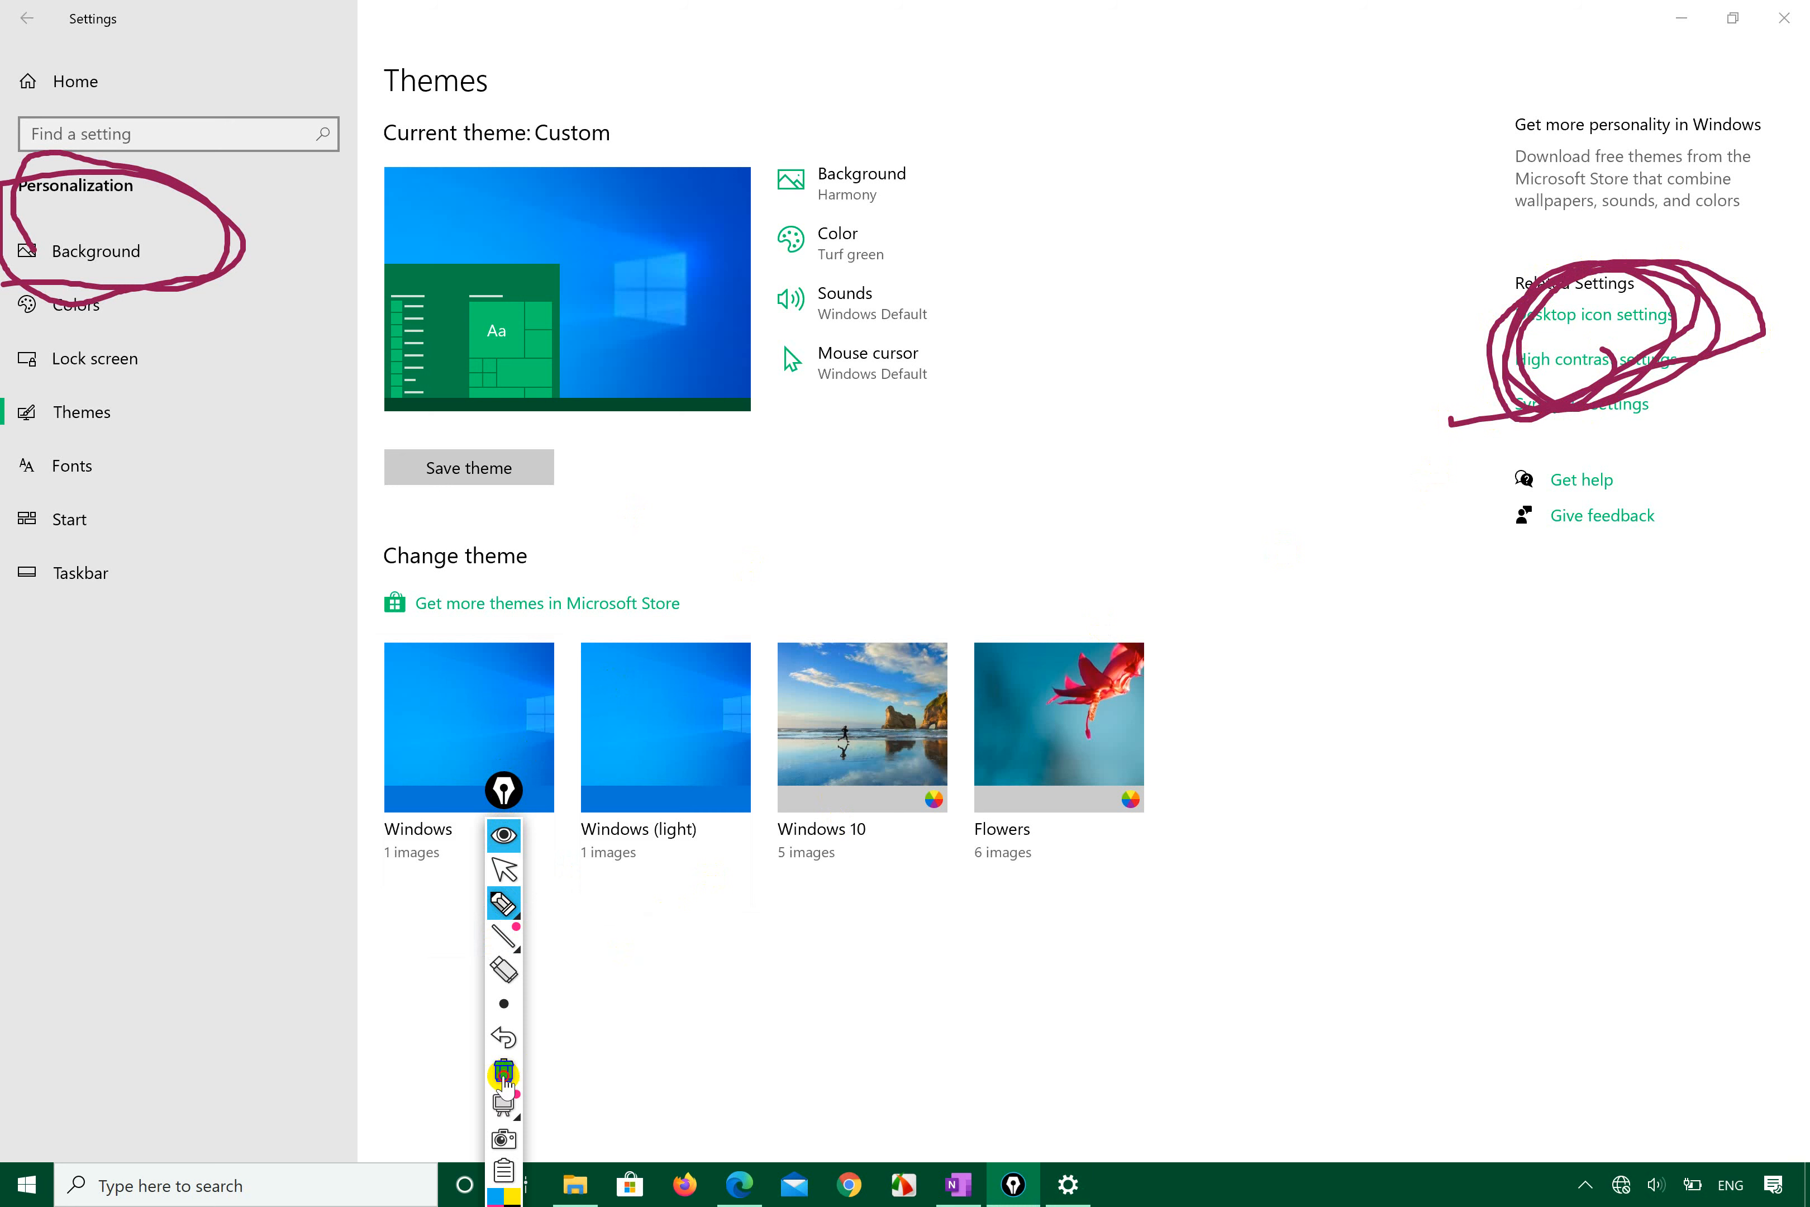
click(504, 1070)
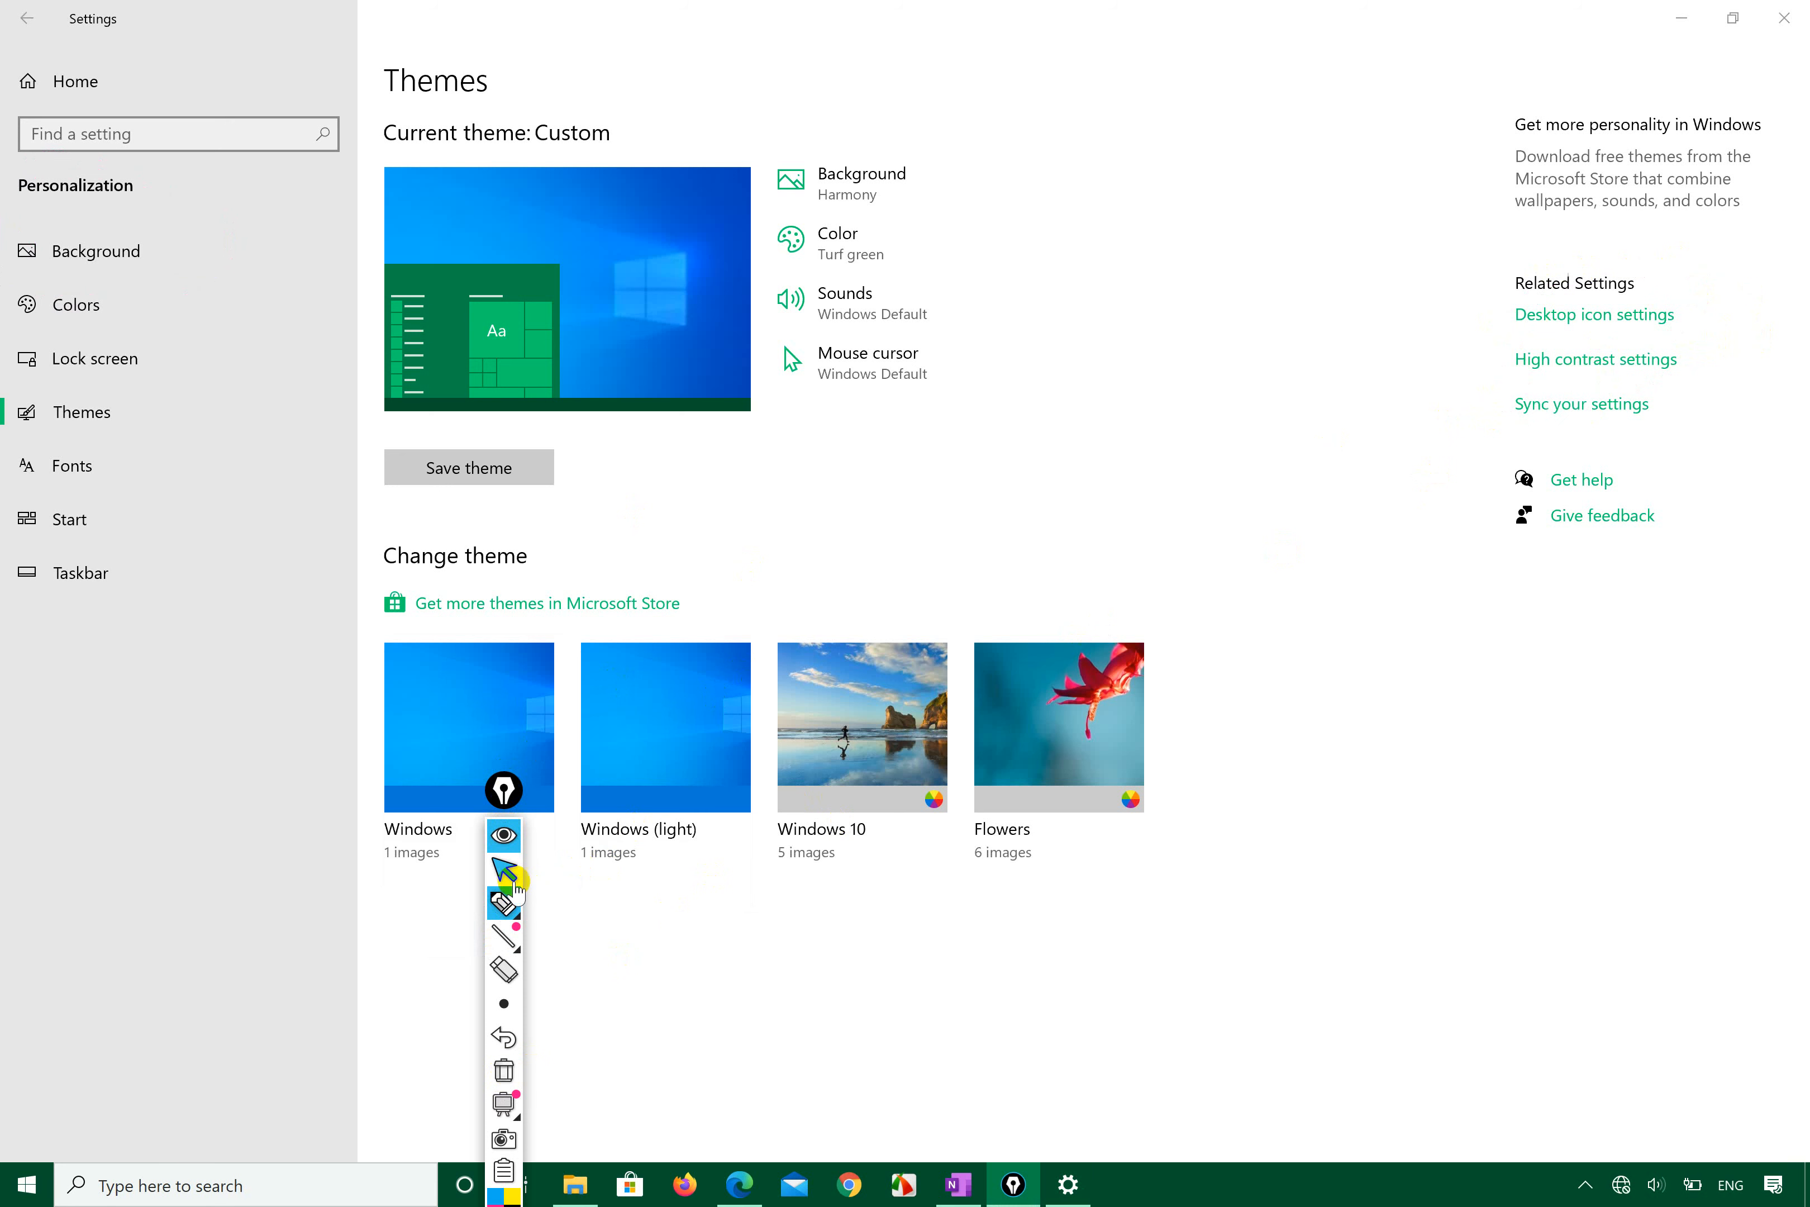
click(504, 869)
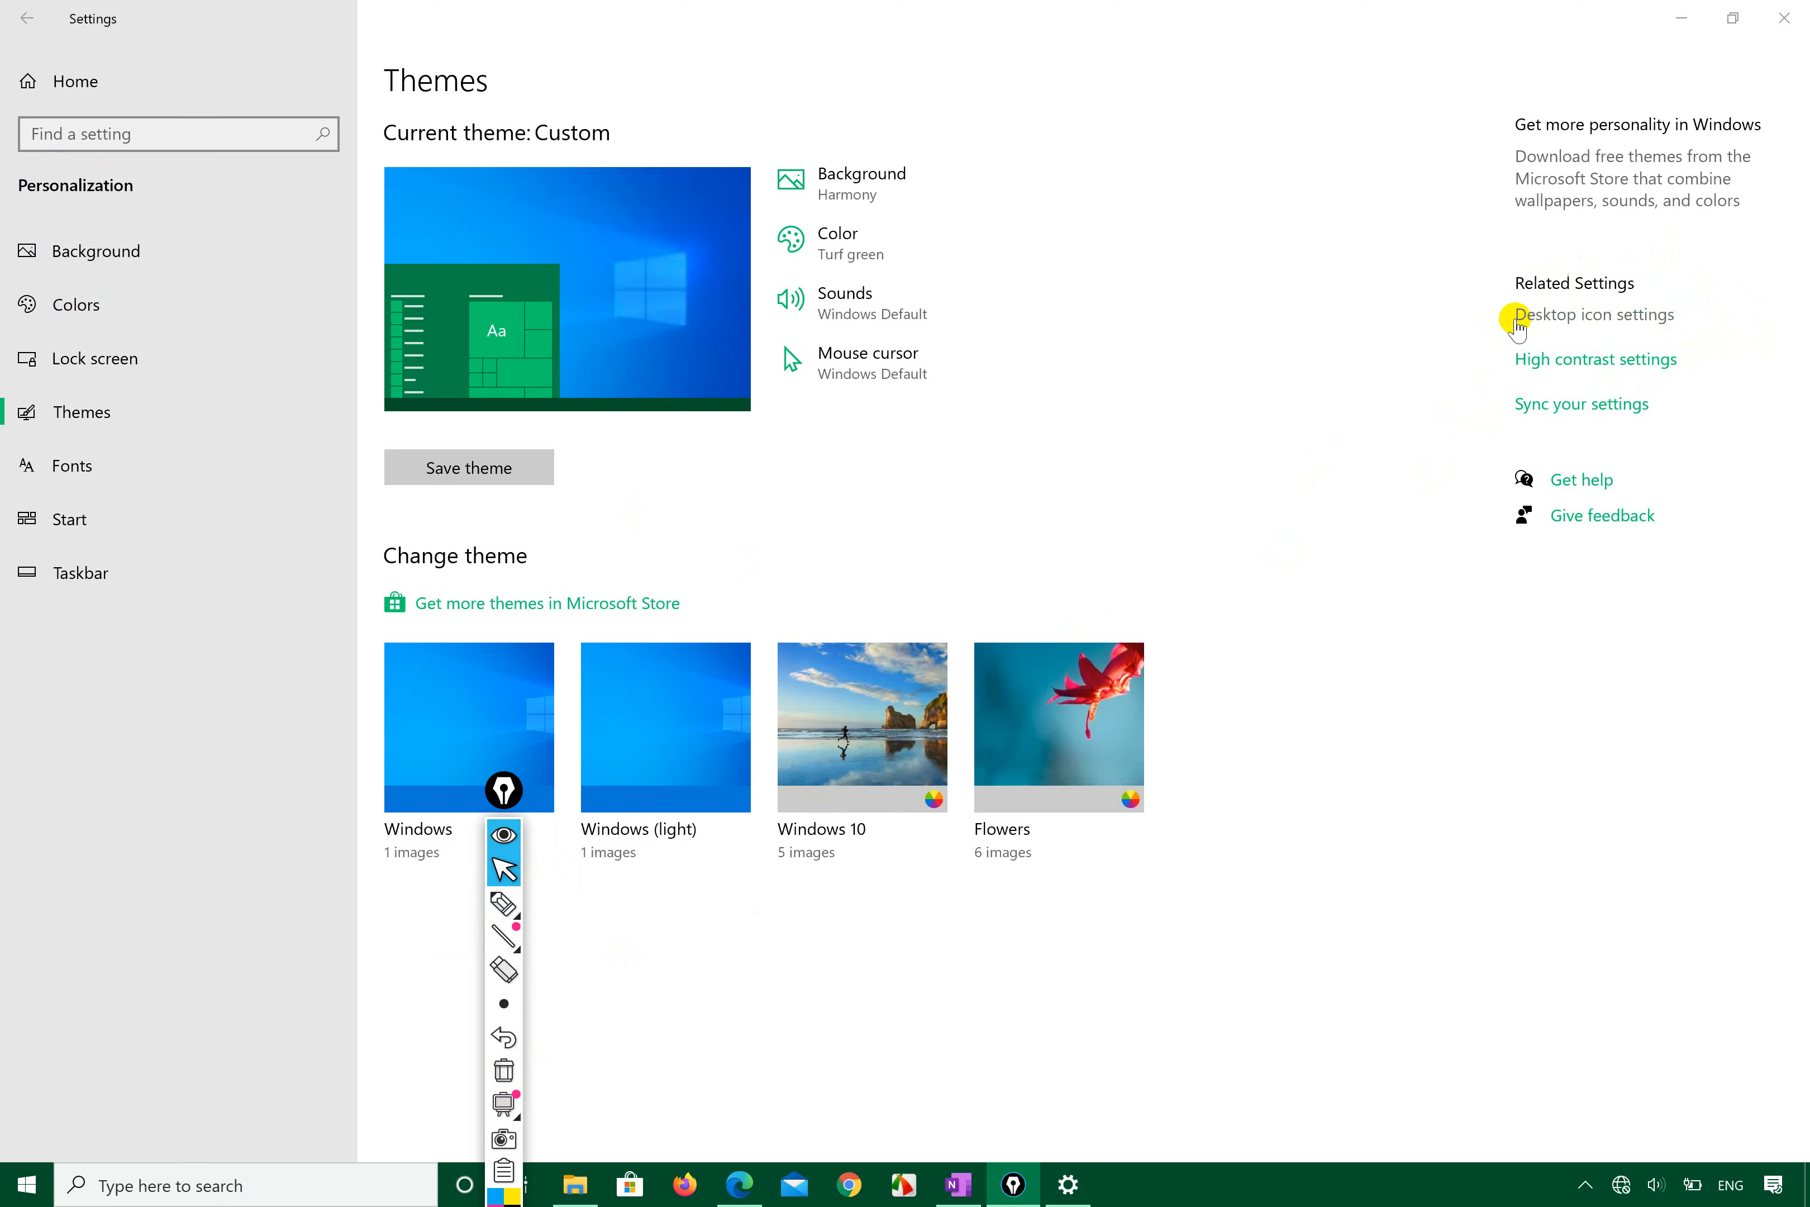
Step: Open Desktop icon settings, minimize the Settings window, and move the dialog clear of the desktop icons
click(1597, 318)
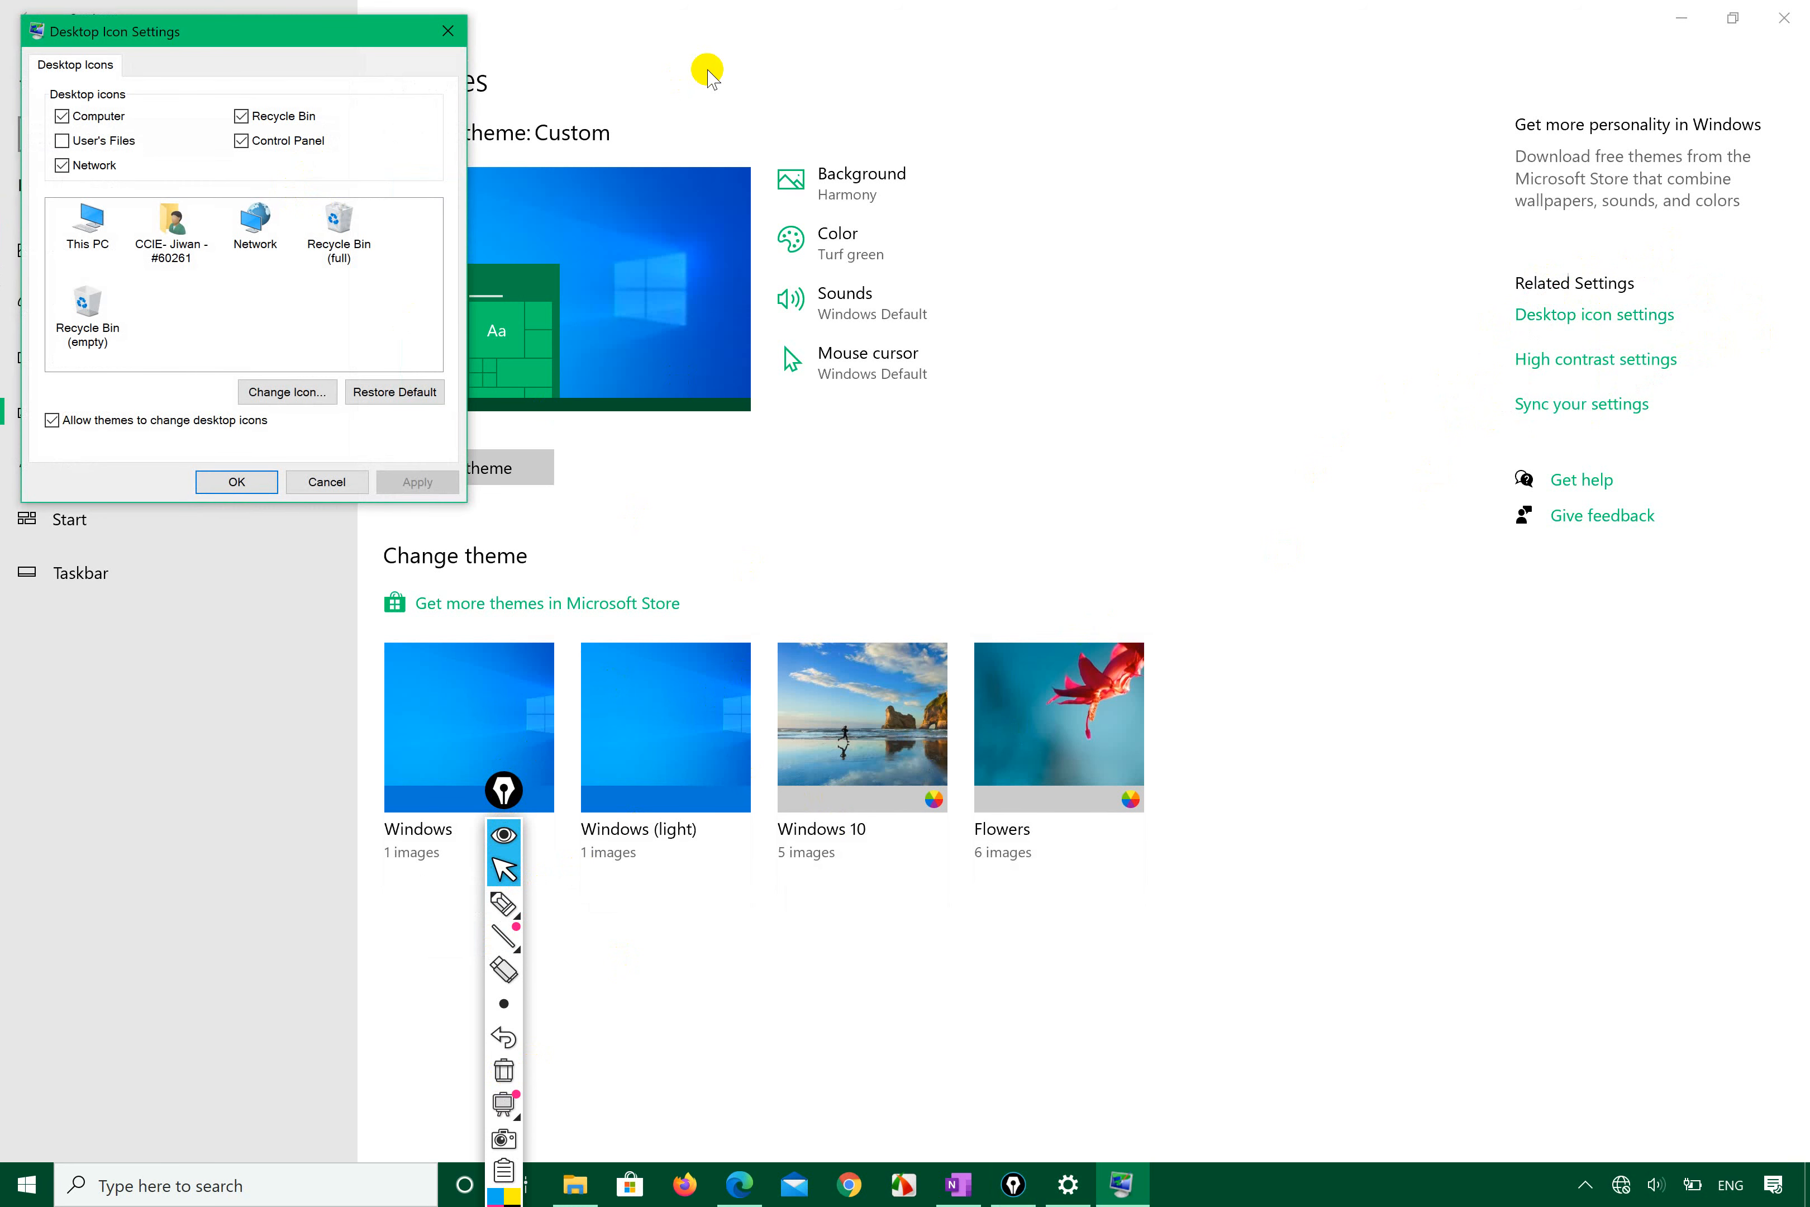
click(1681, 18)
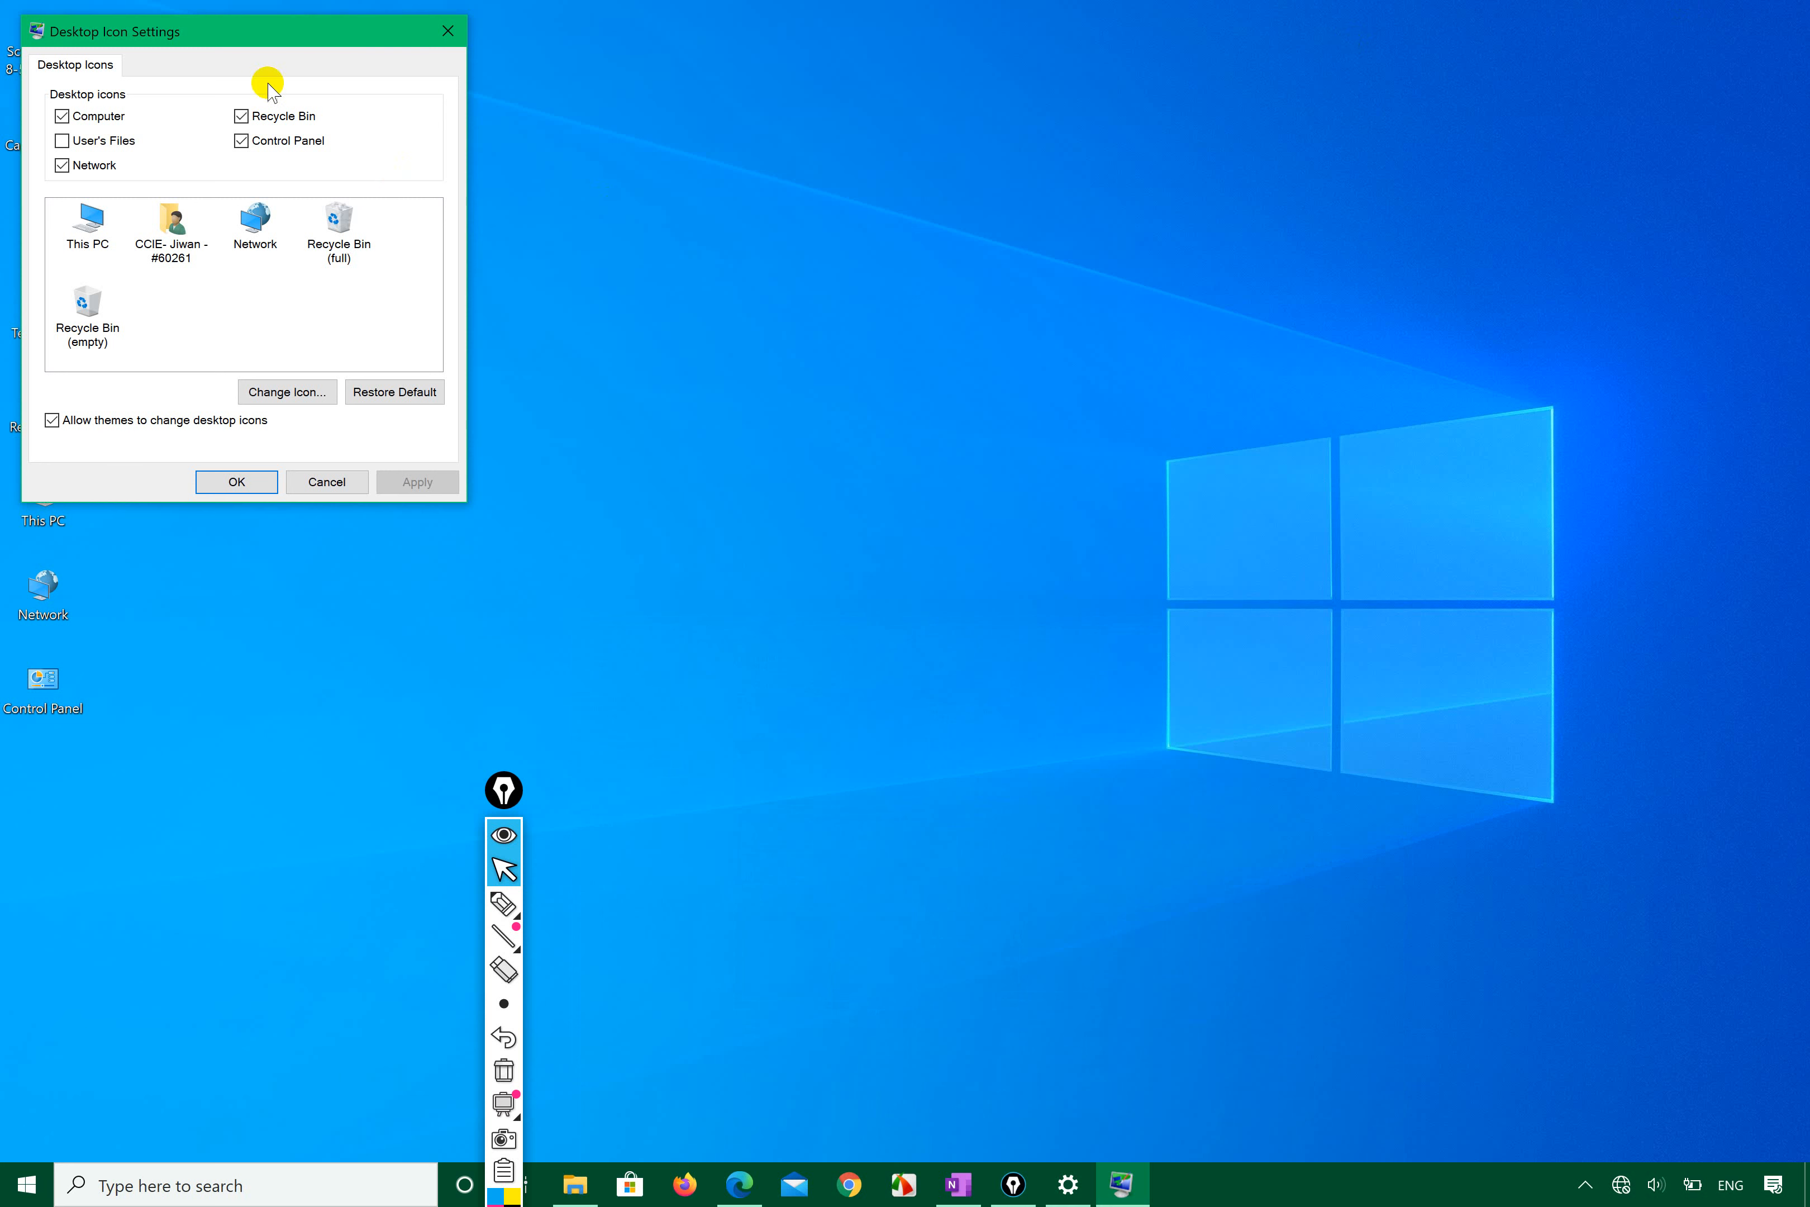
drag(246, 29, 808, 109)
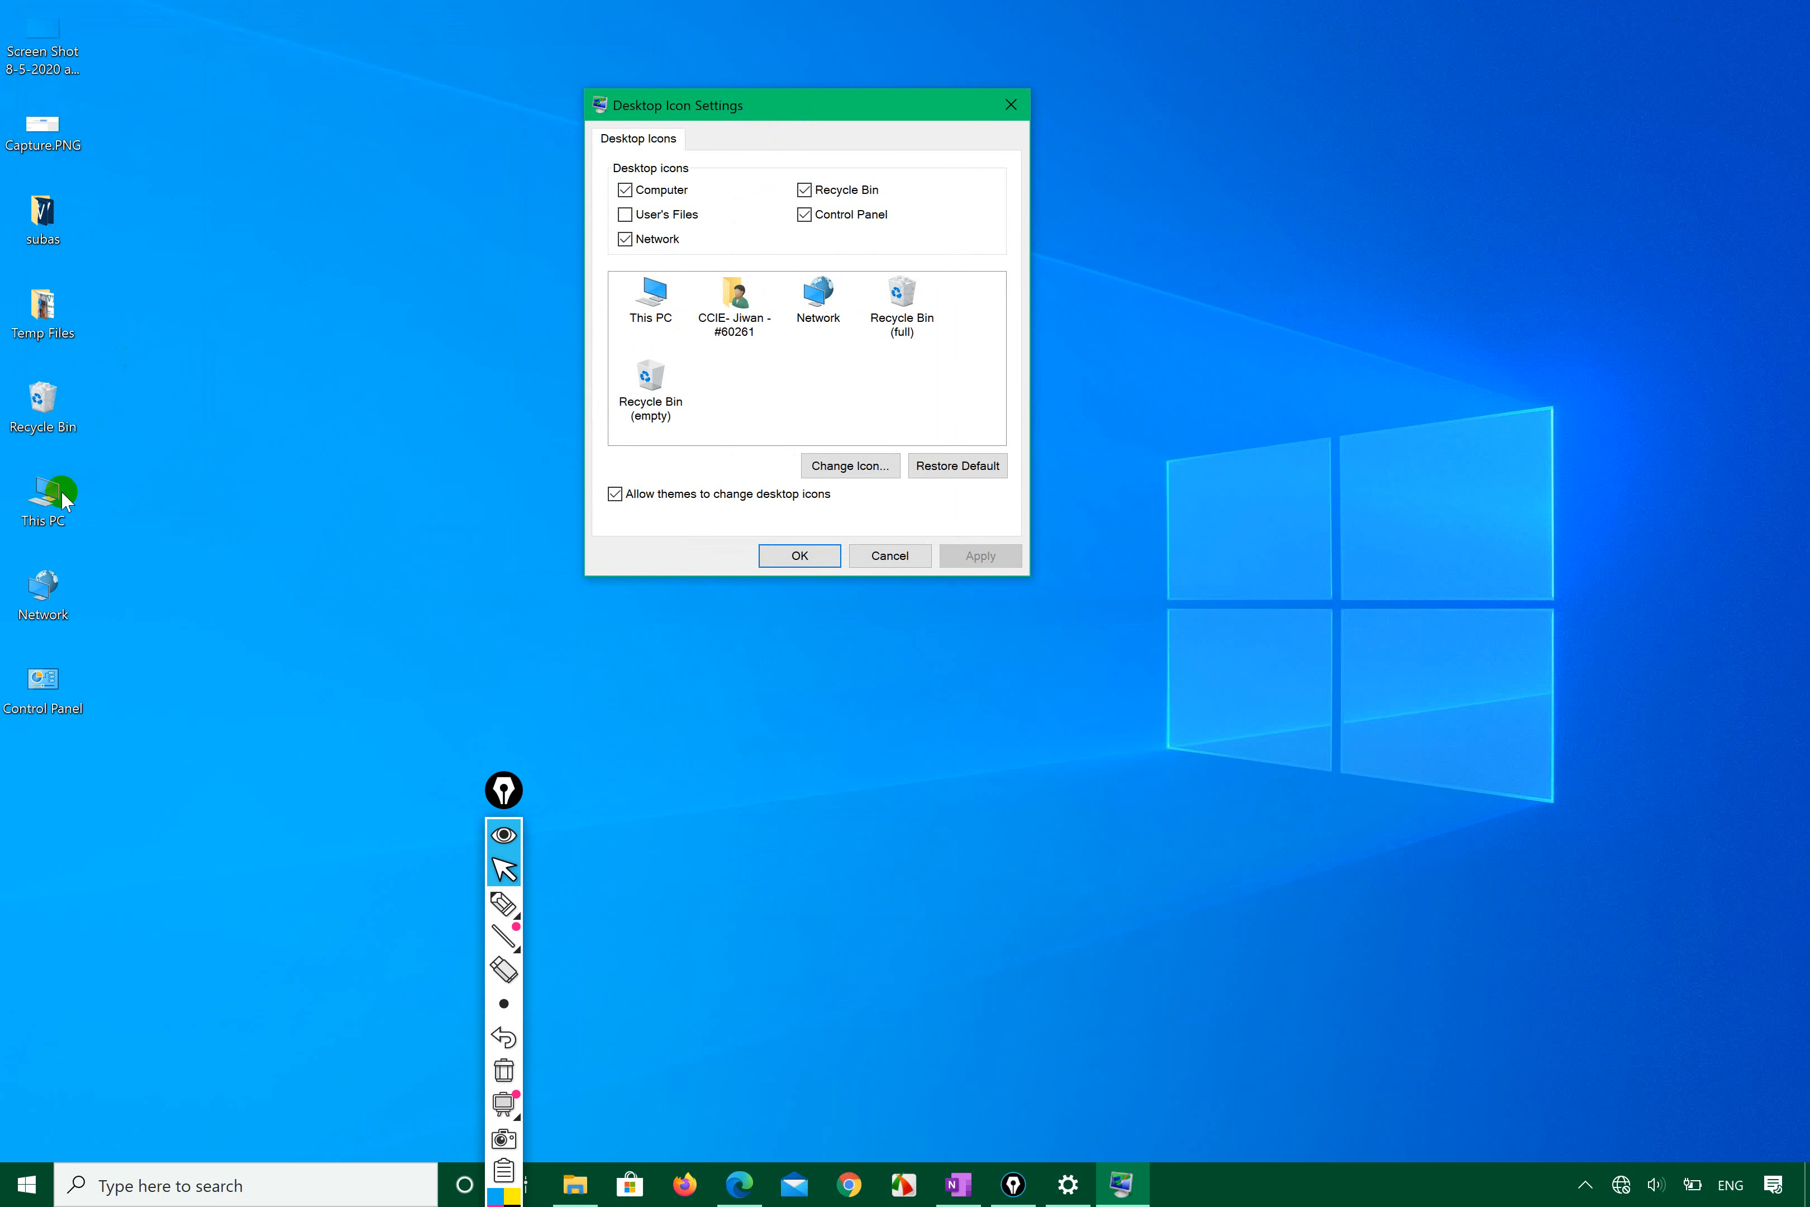
Step: Select This PC on the desktop and in Desktop Icon Settings, and circle the Change Icon option with the annotation pen
click(43, 495)
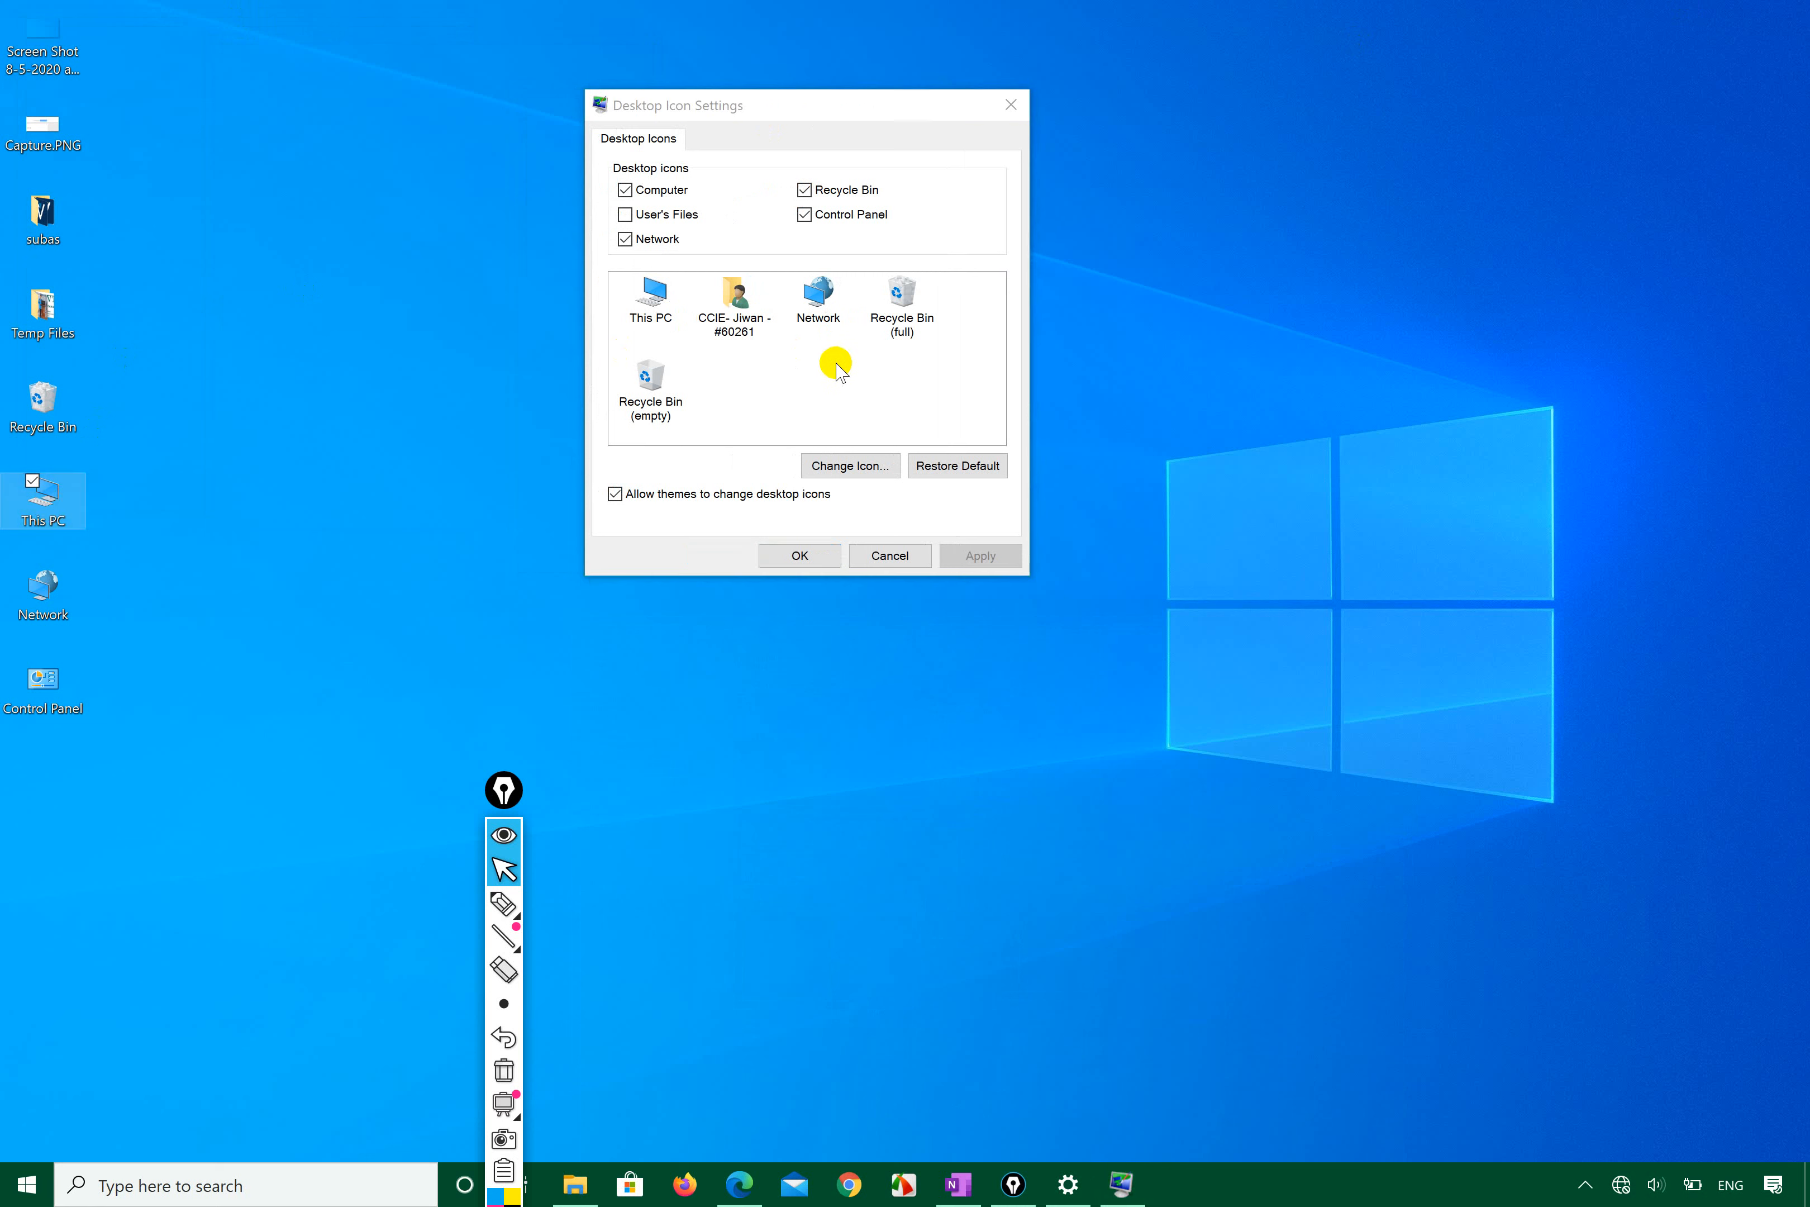
click(813, 366)
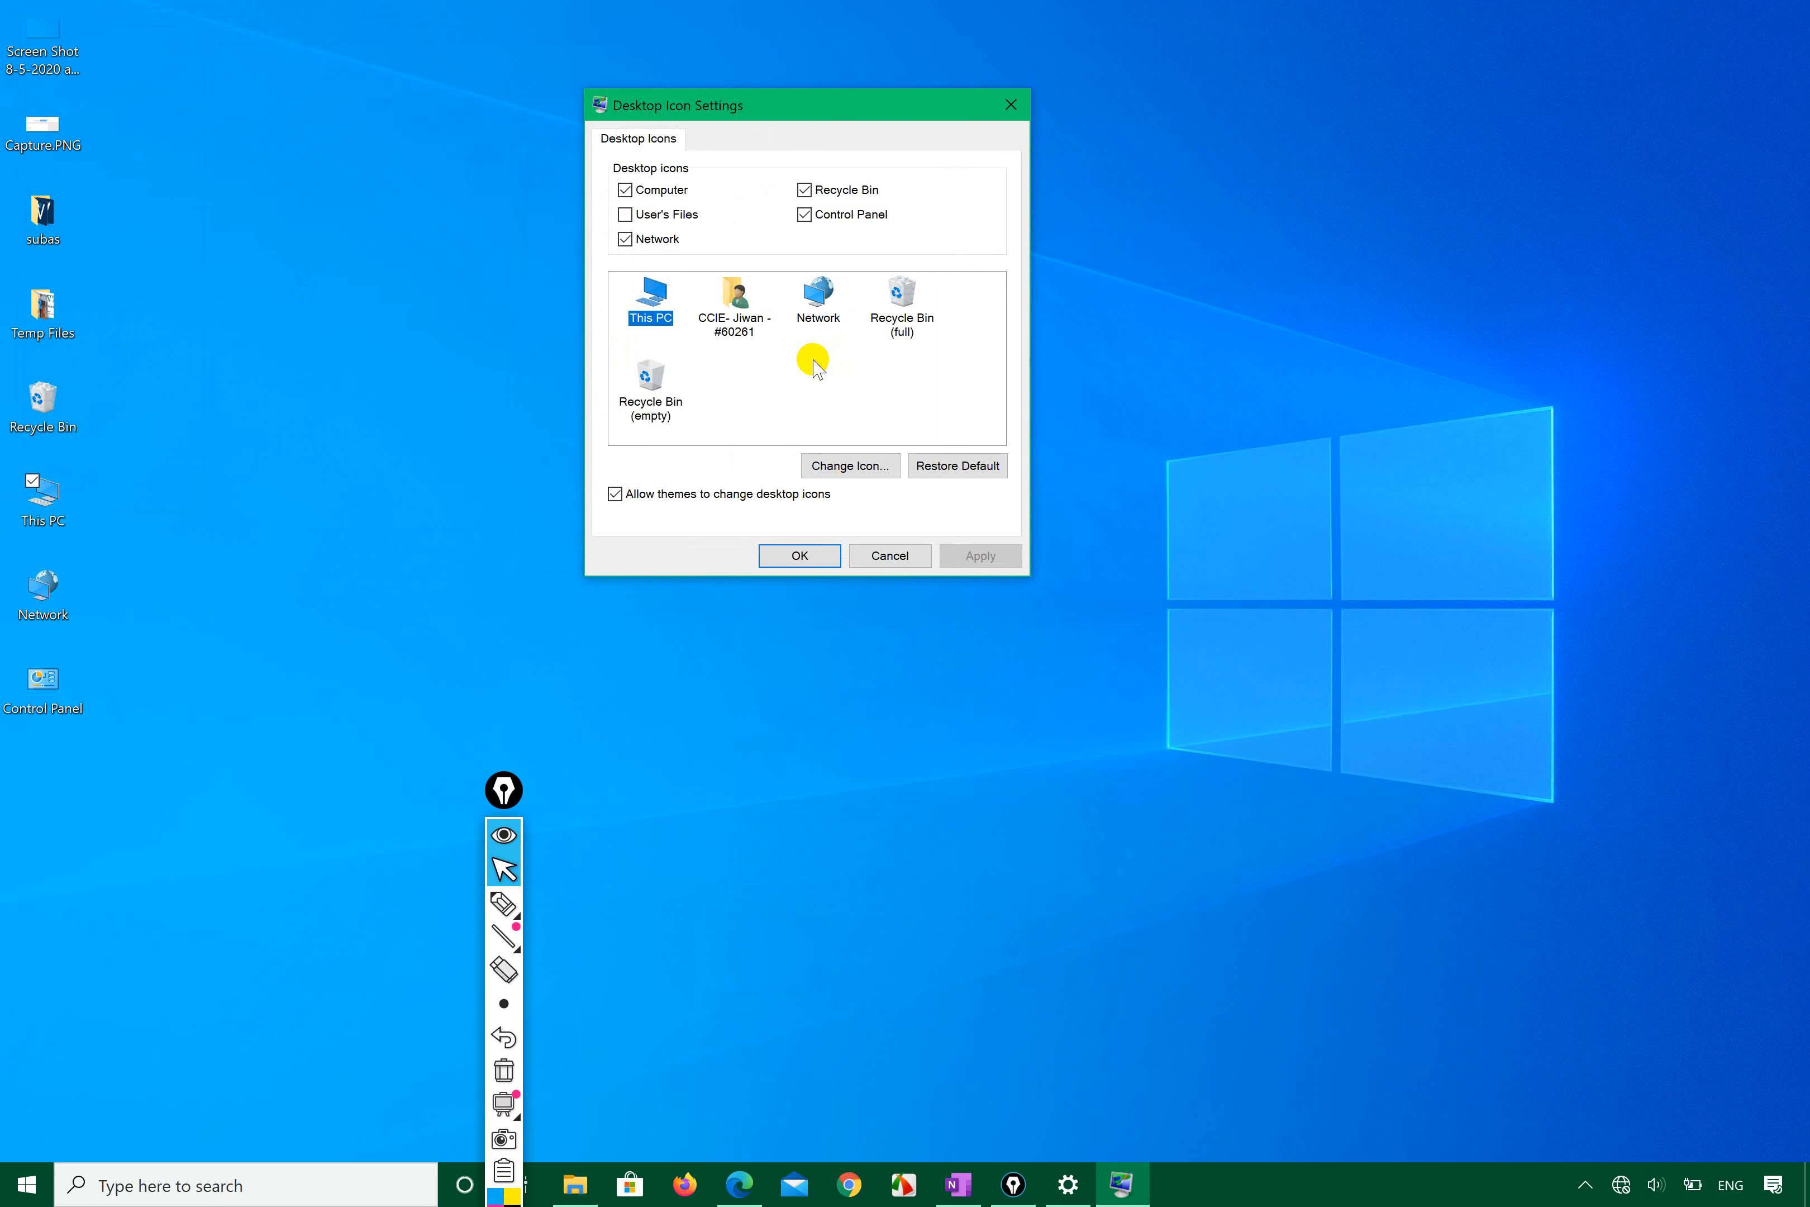
click(774, 388)
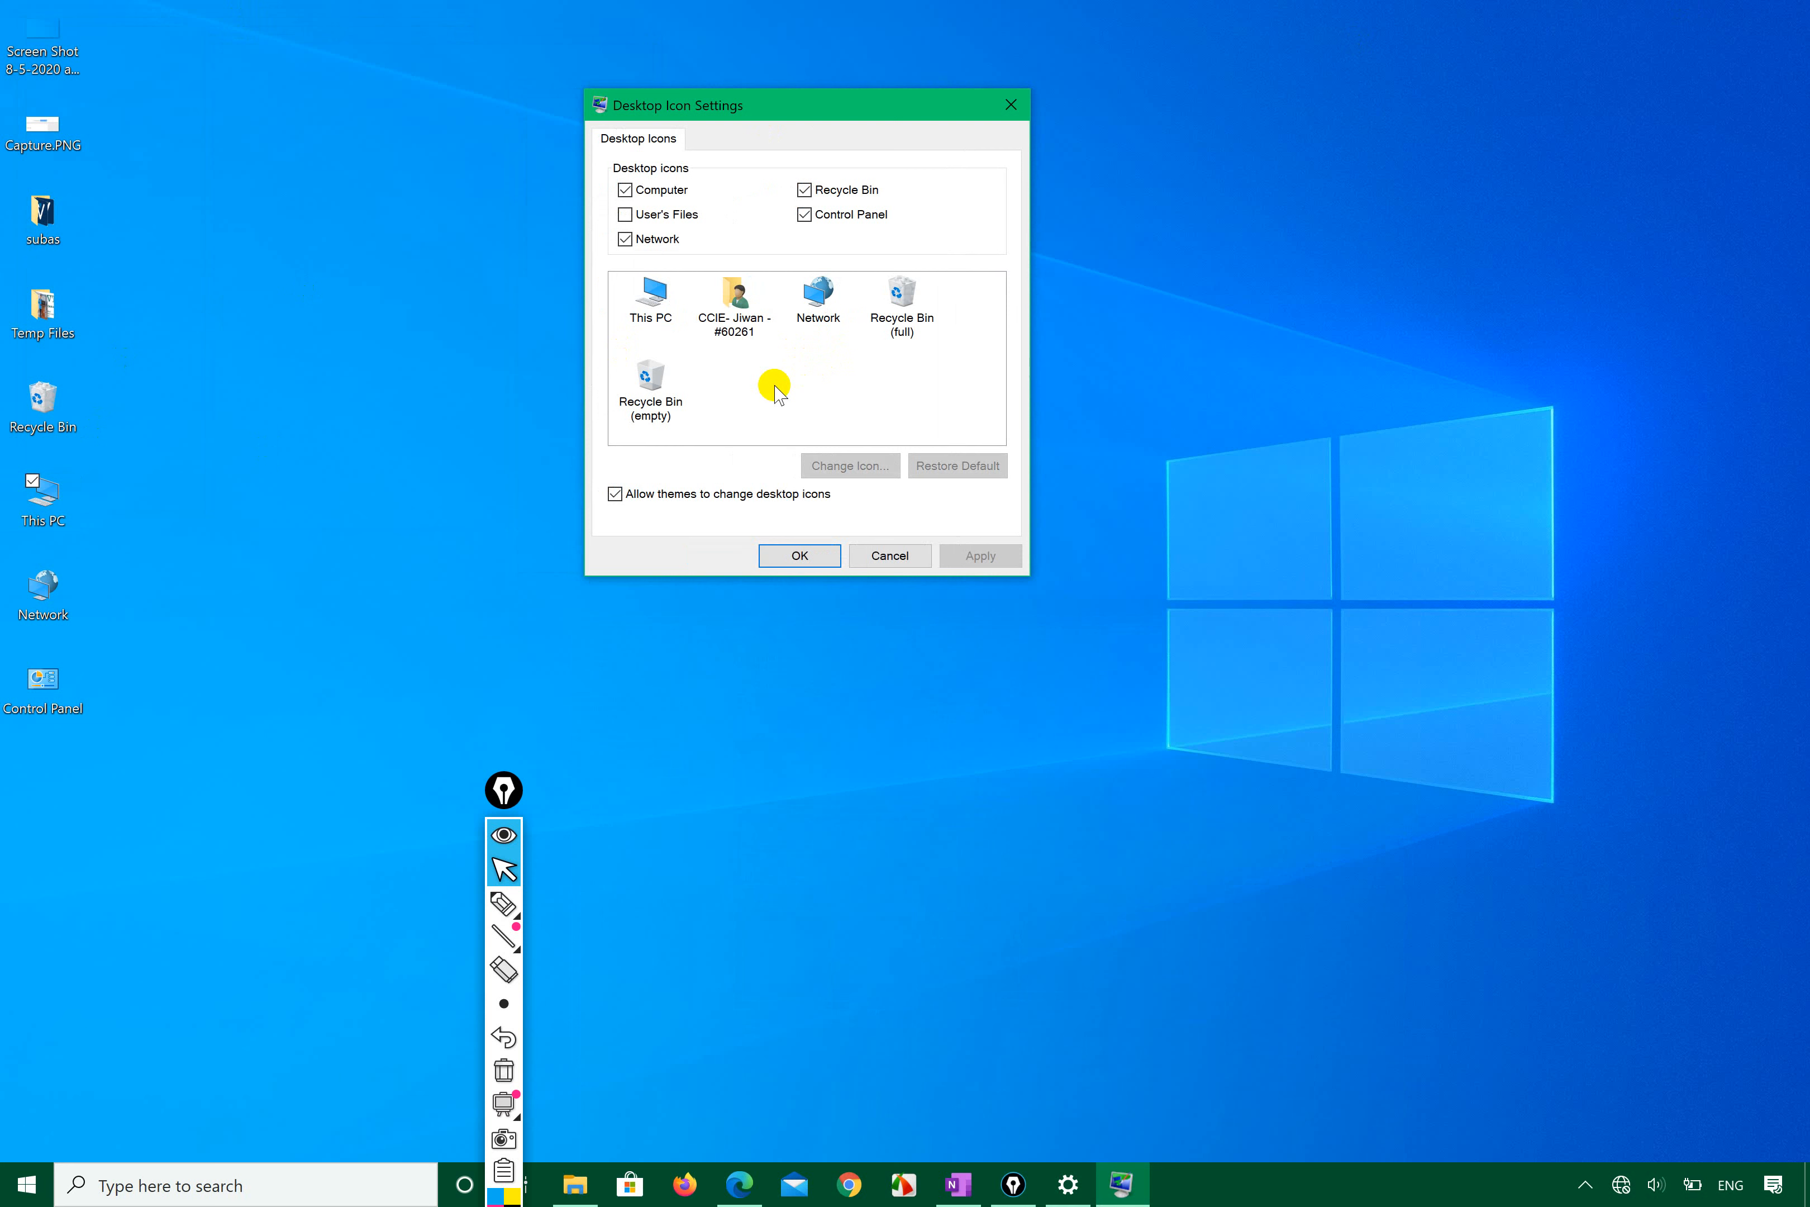
click(652, 300)
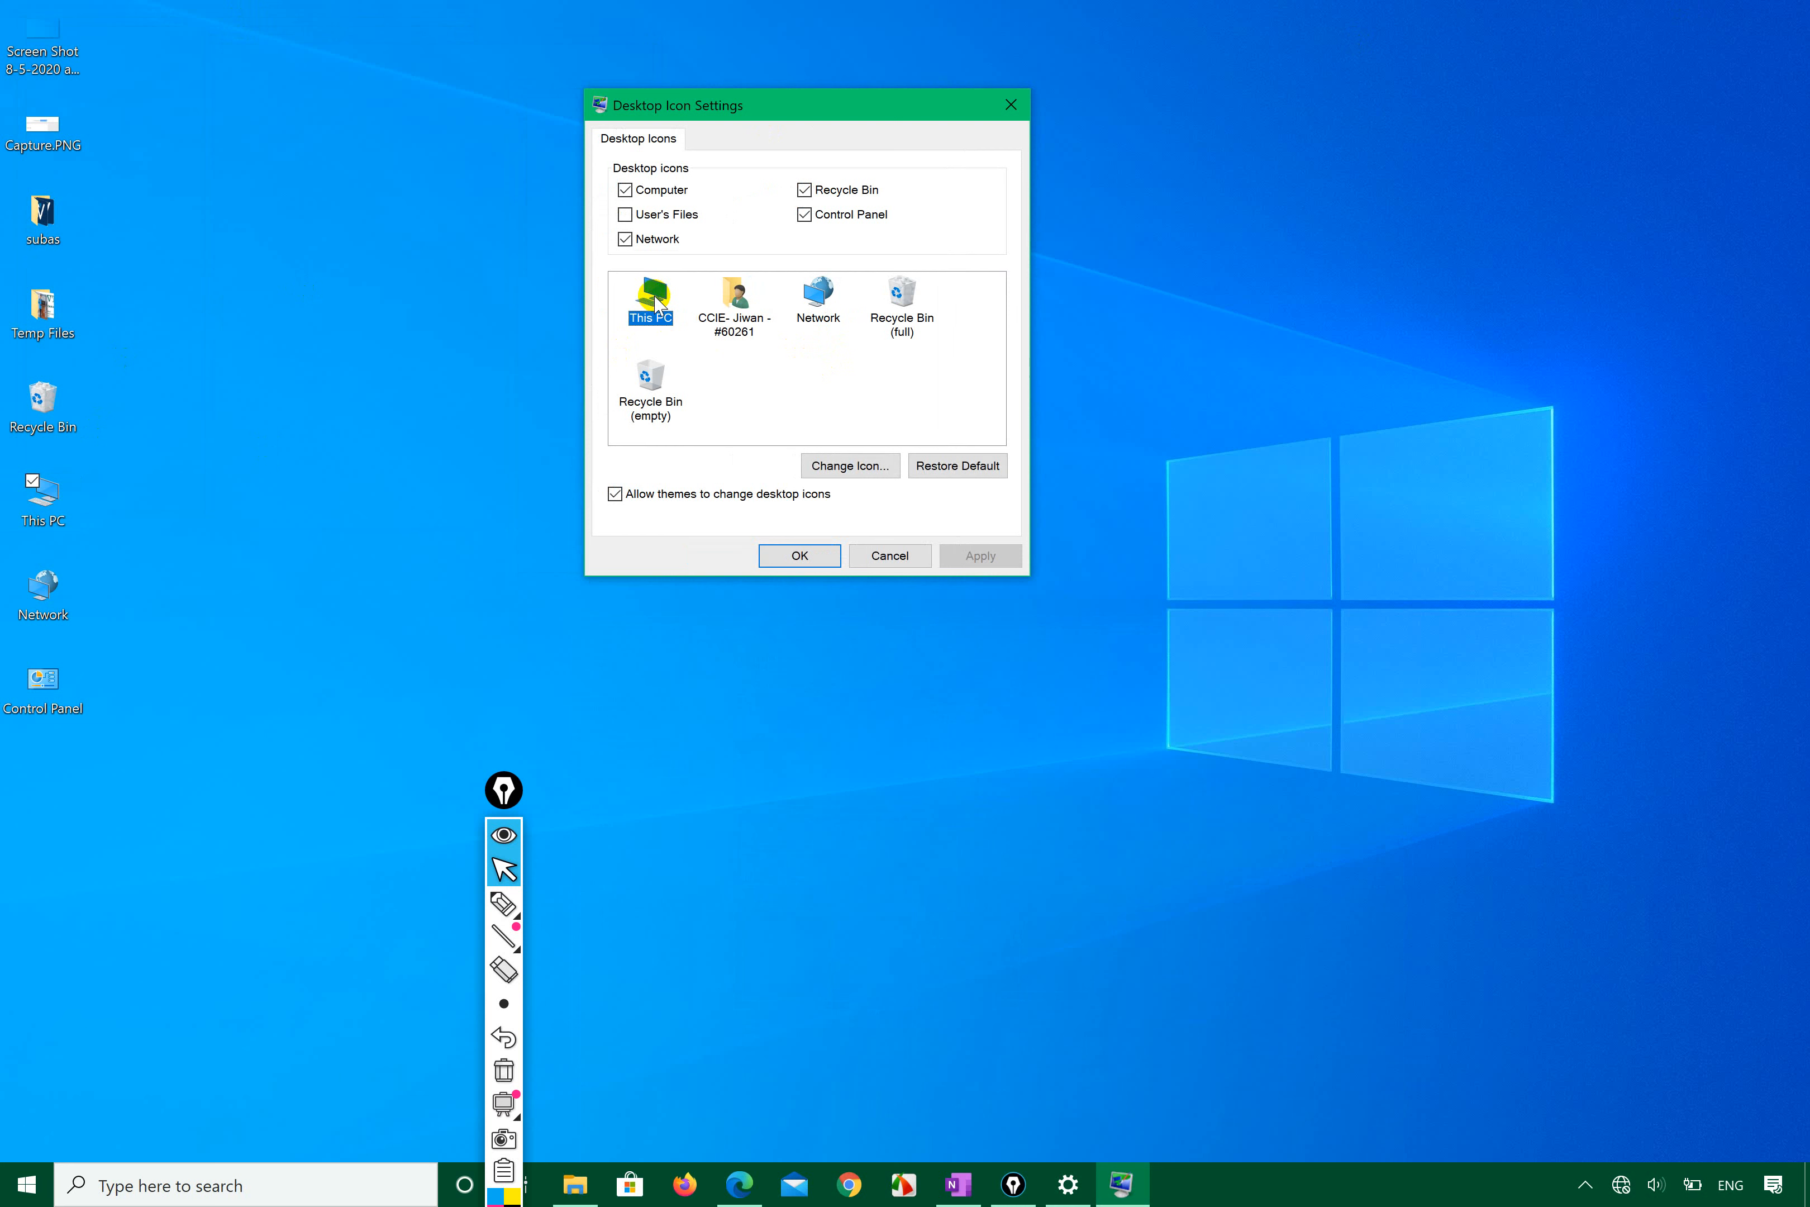
click(503, 903)
mouse_move(789, 471)
mouse_down()
mouse_move(894, 461)
mouse_move(775, 459)
mouse_move(810, 493)
mouse_up()
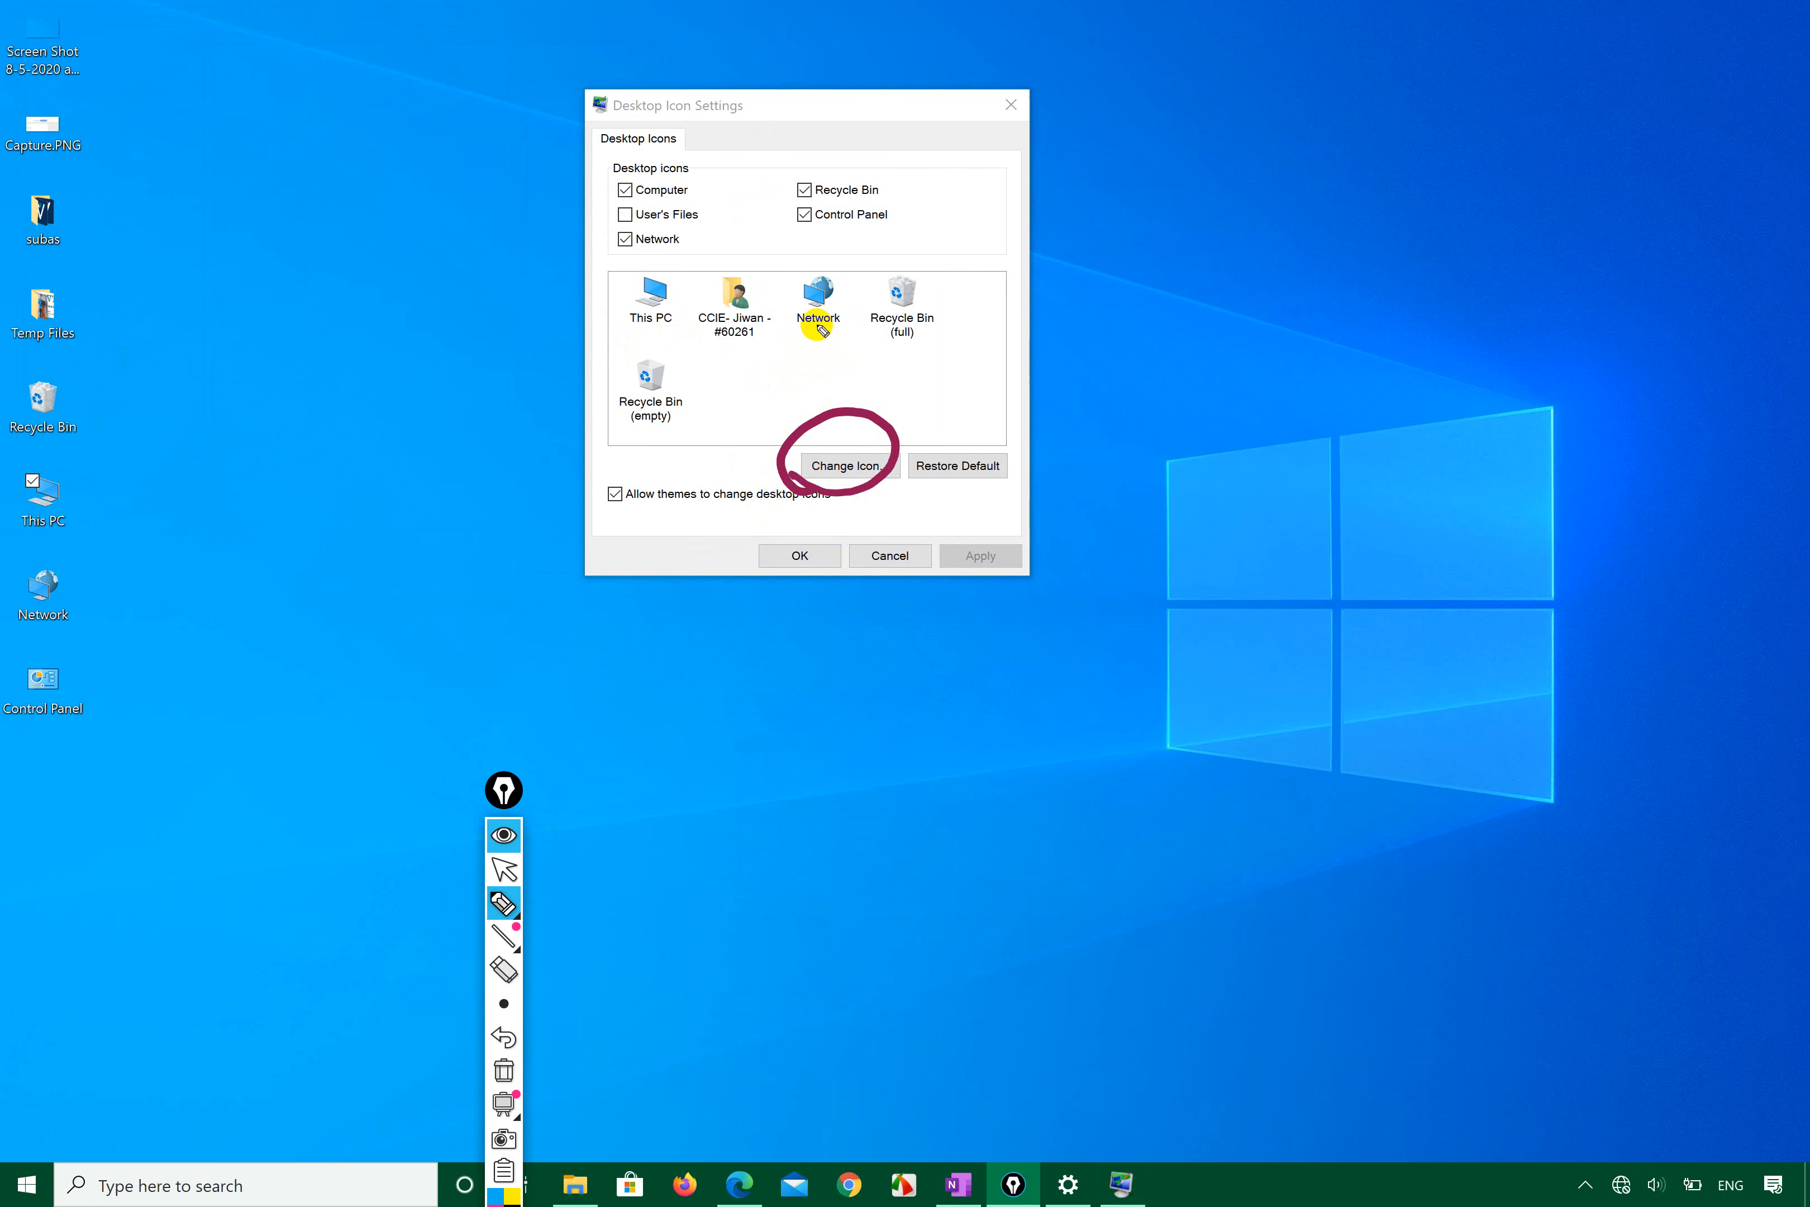
click(504, 869)
Step: Change the This PC icon to the red shield with a white cross from imageres.dll and apply it
click(670, 331)
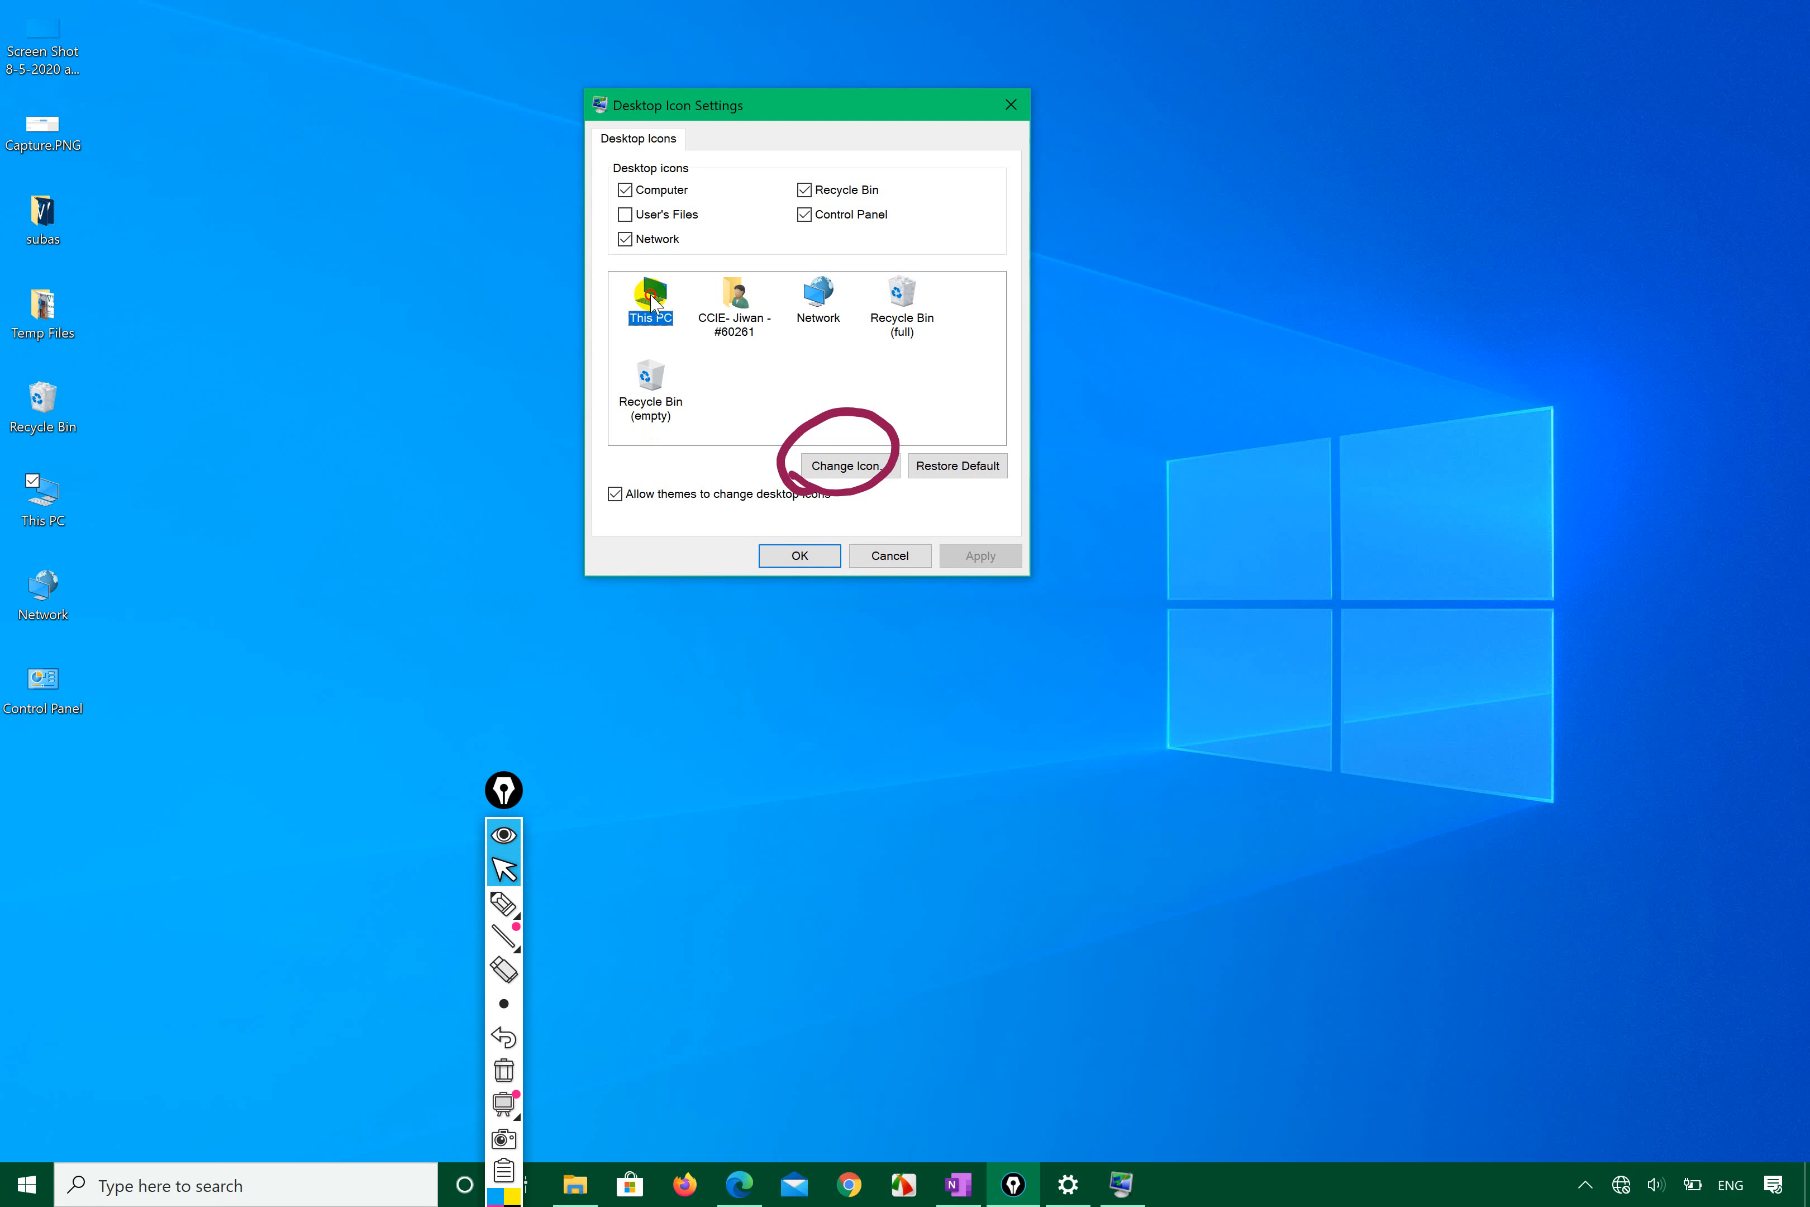
click(832, 459)
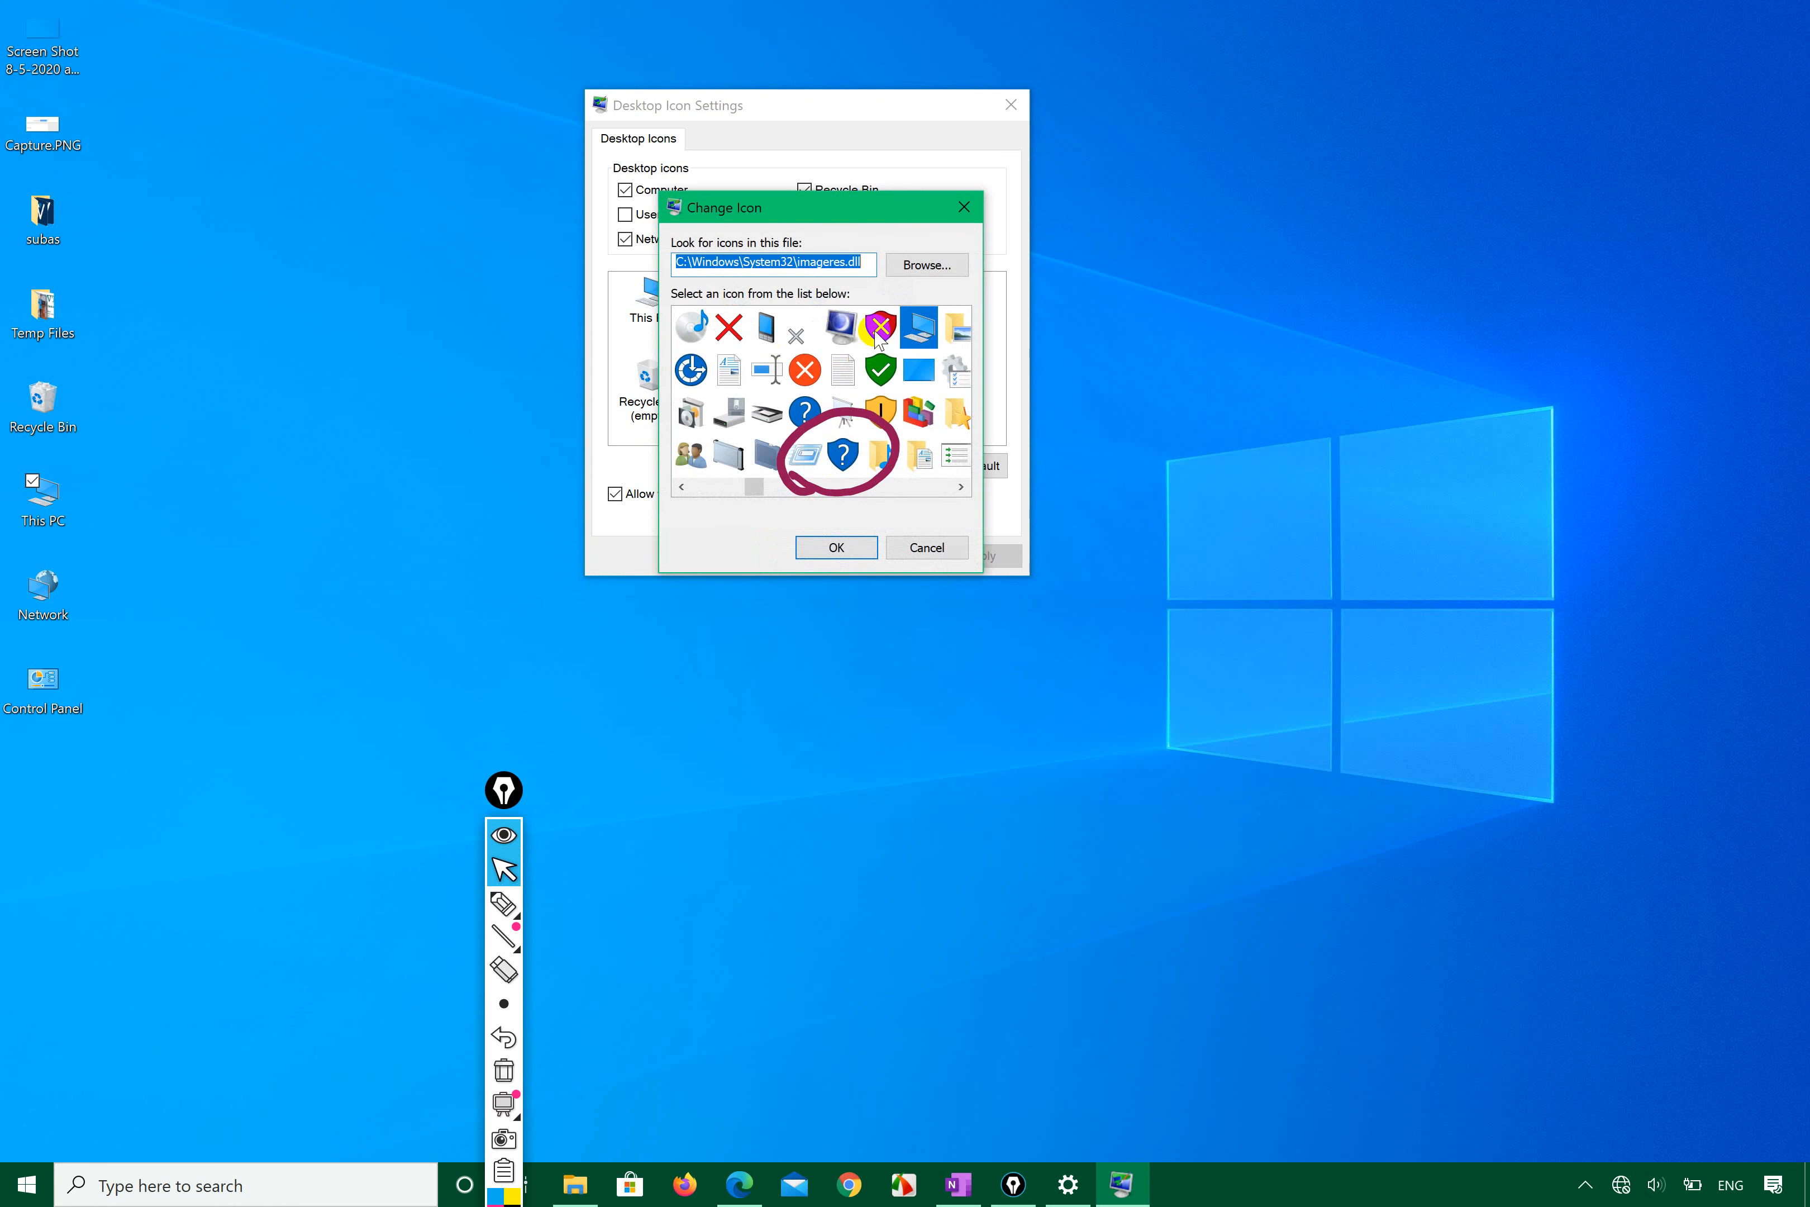
click(882, 333)
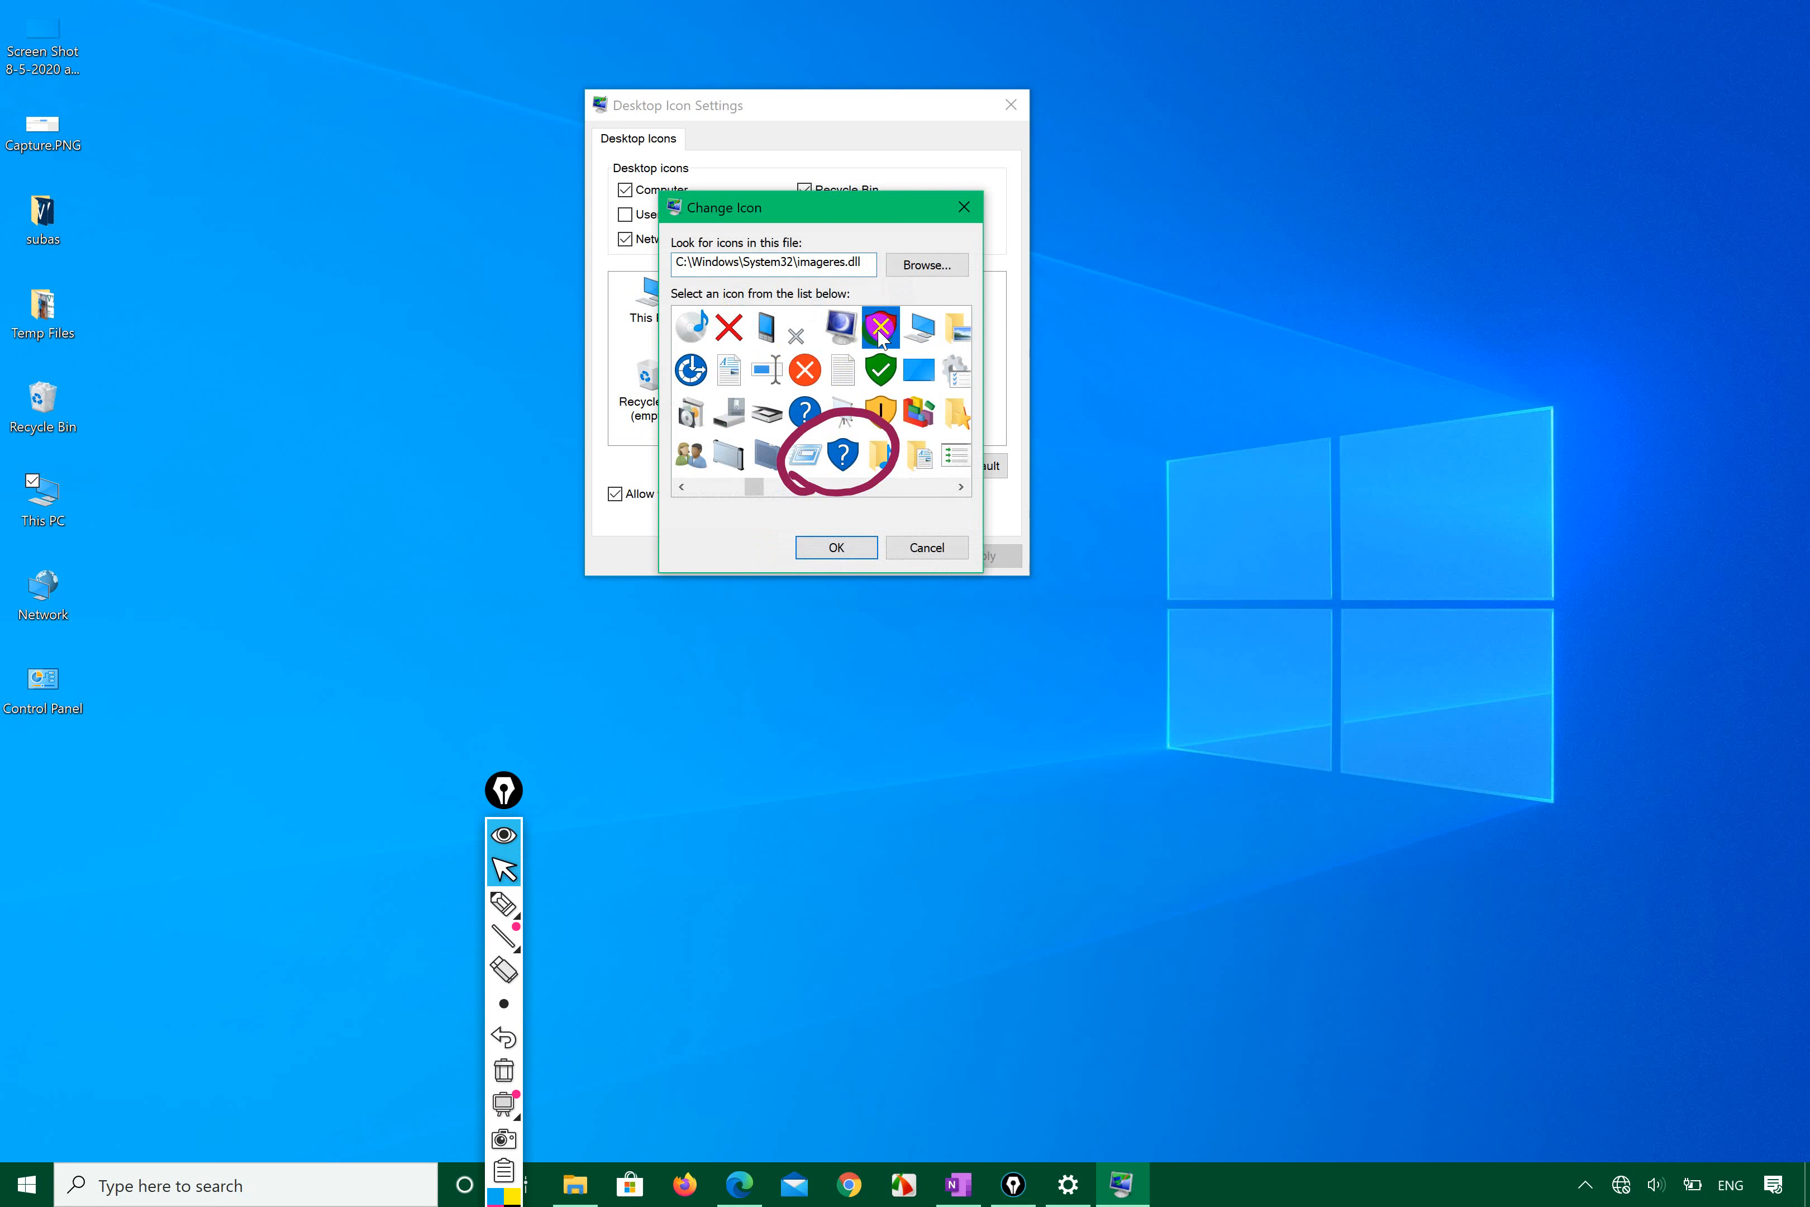
click(837, 545)
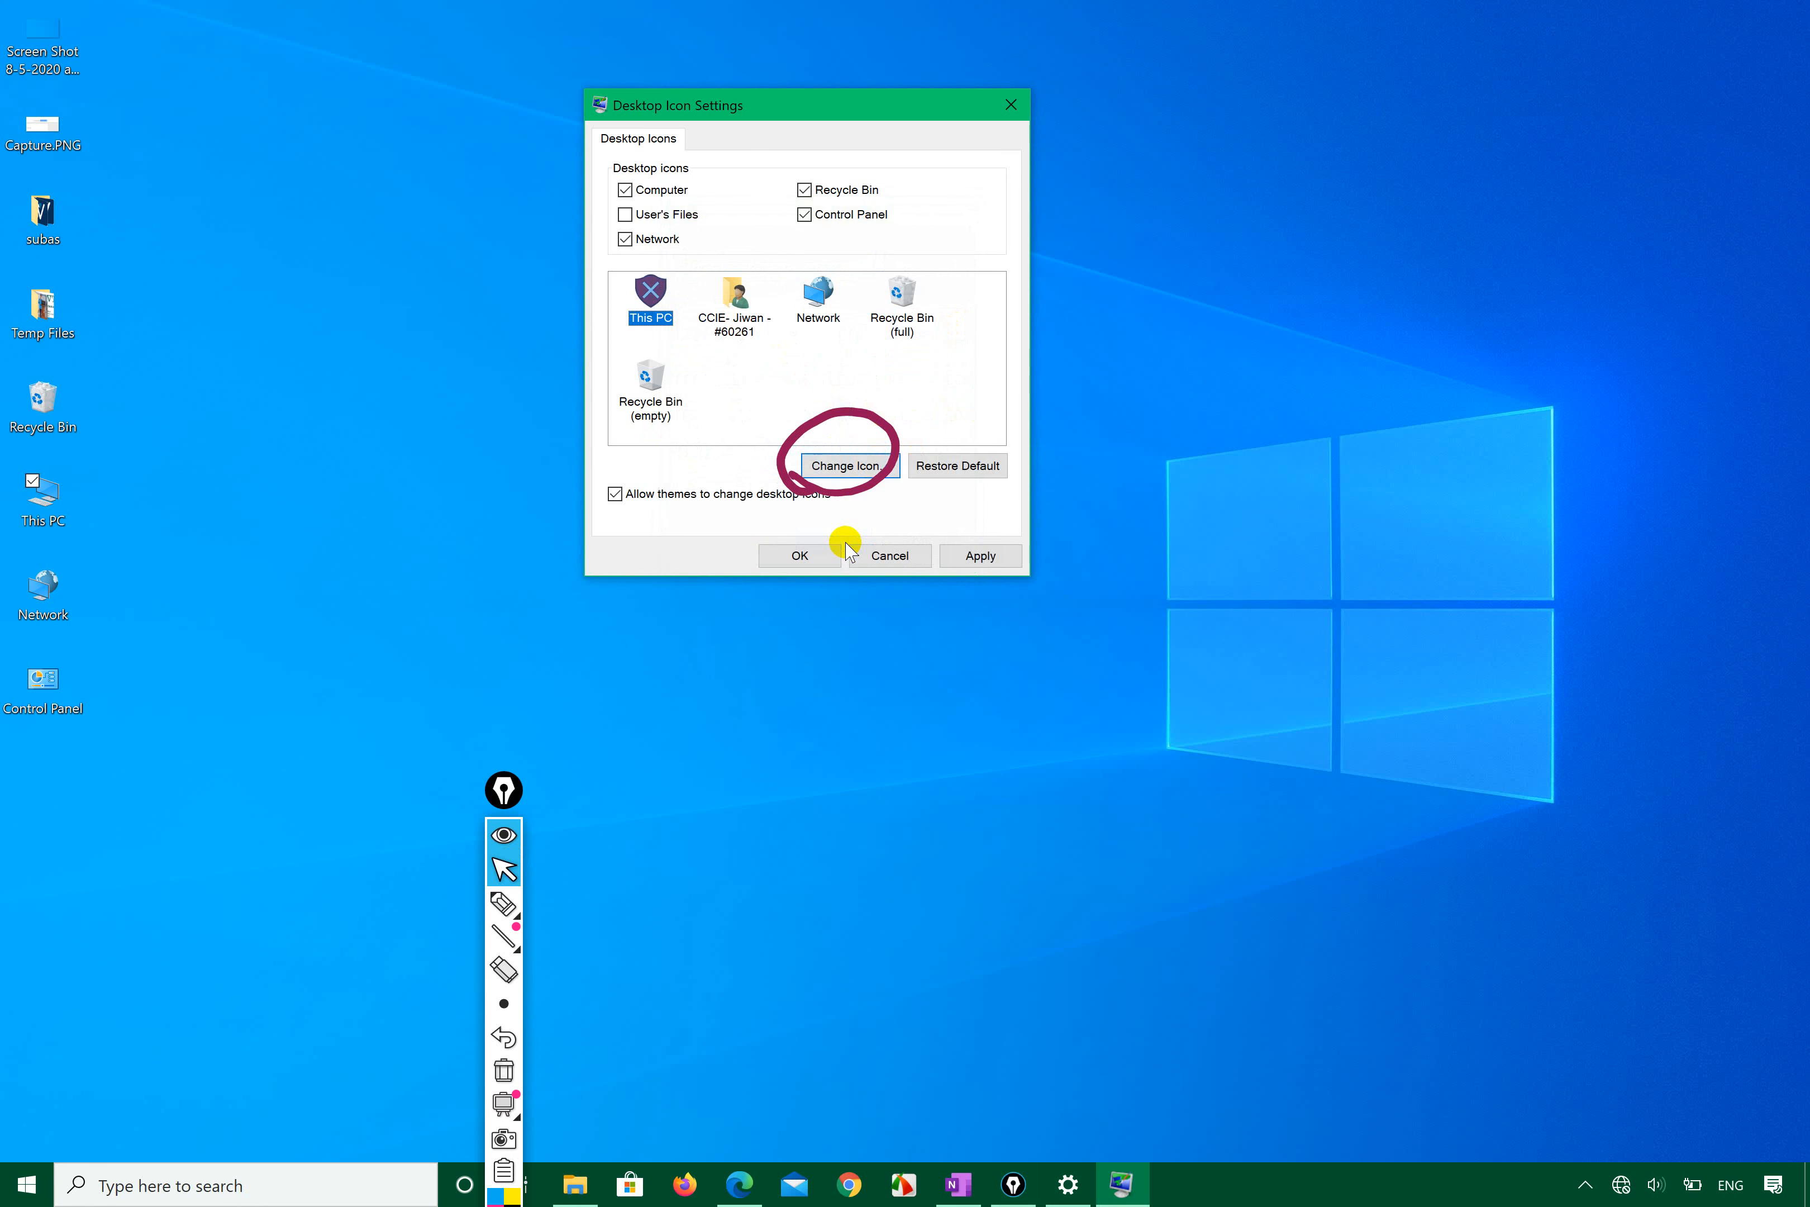
click(983, 555)
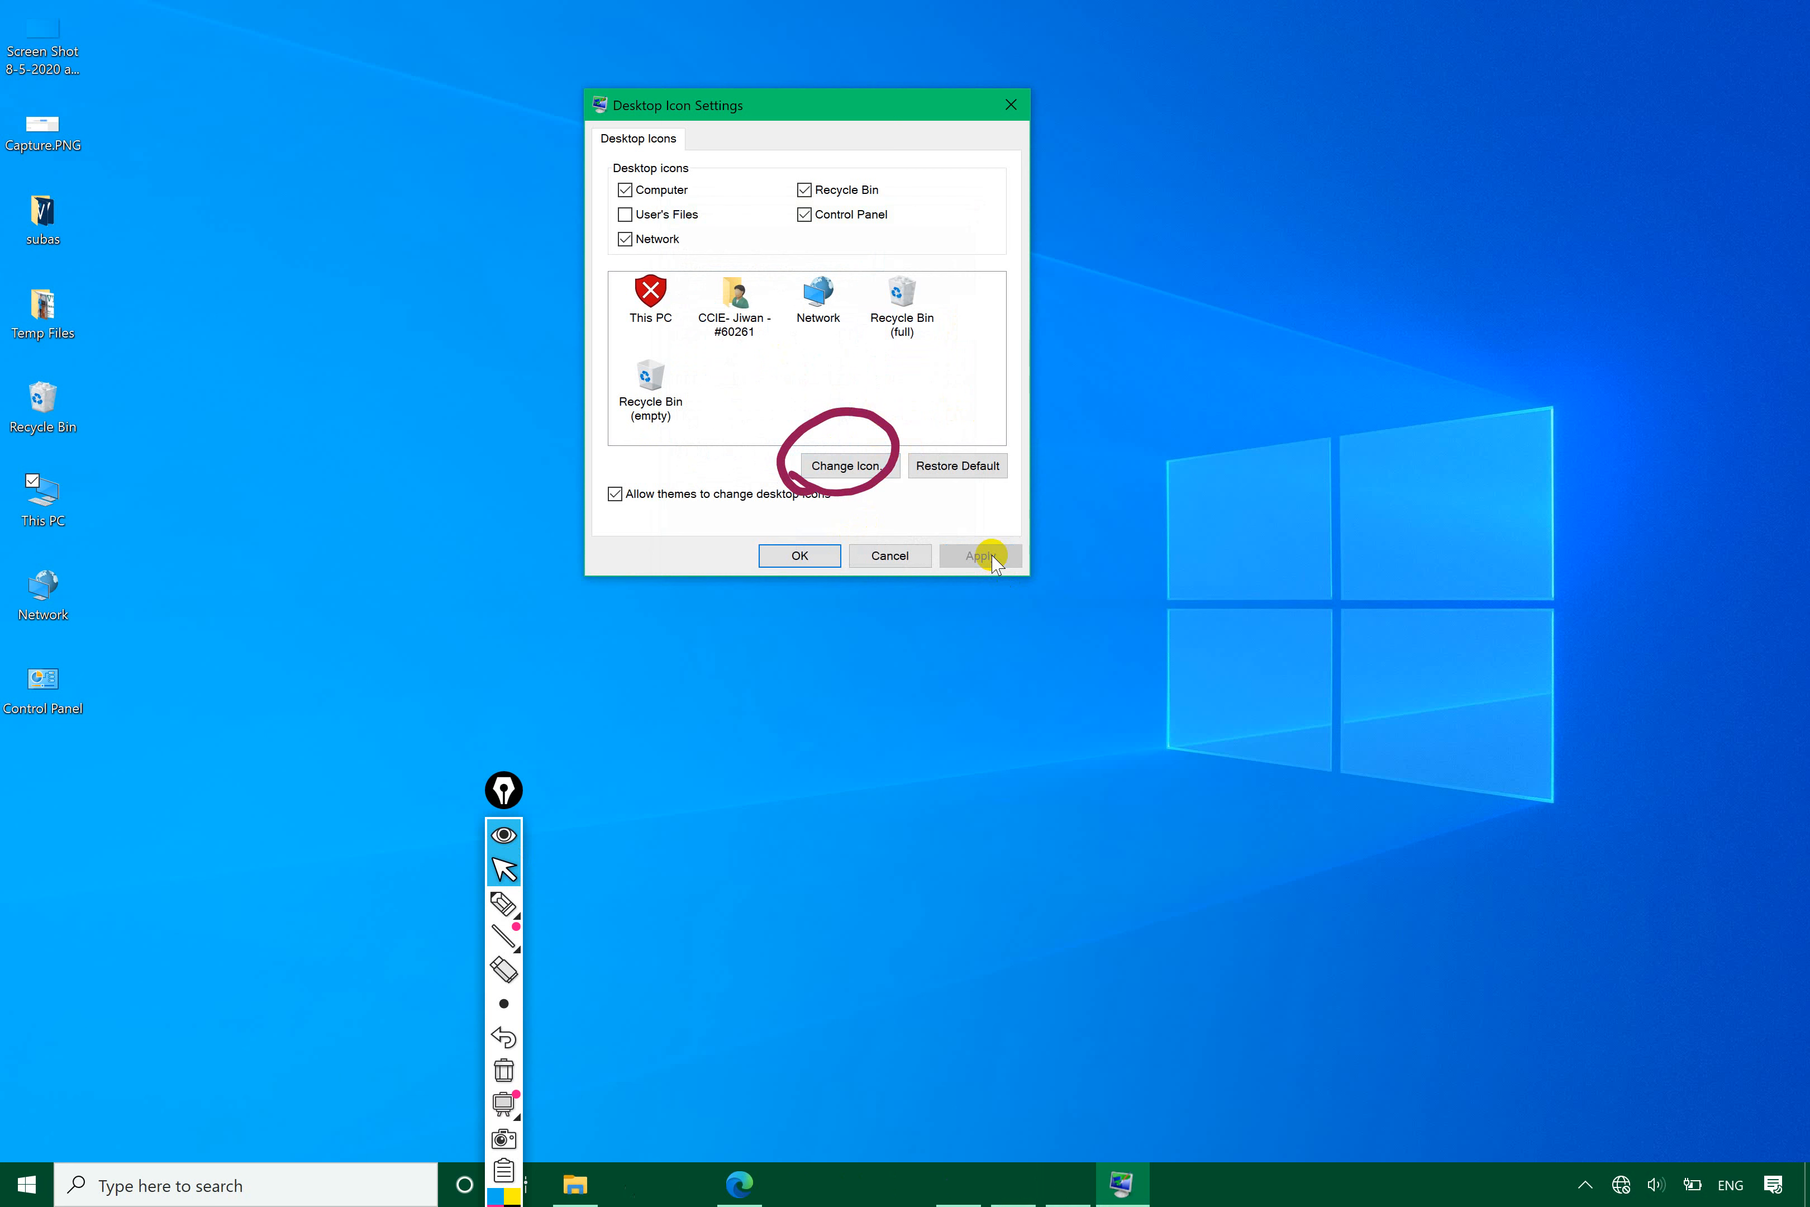
Step: Deselect the desktop icons and circle the This PC icon on the desktop with the annotation pen
click(191, 556)
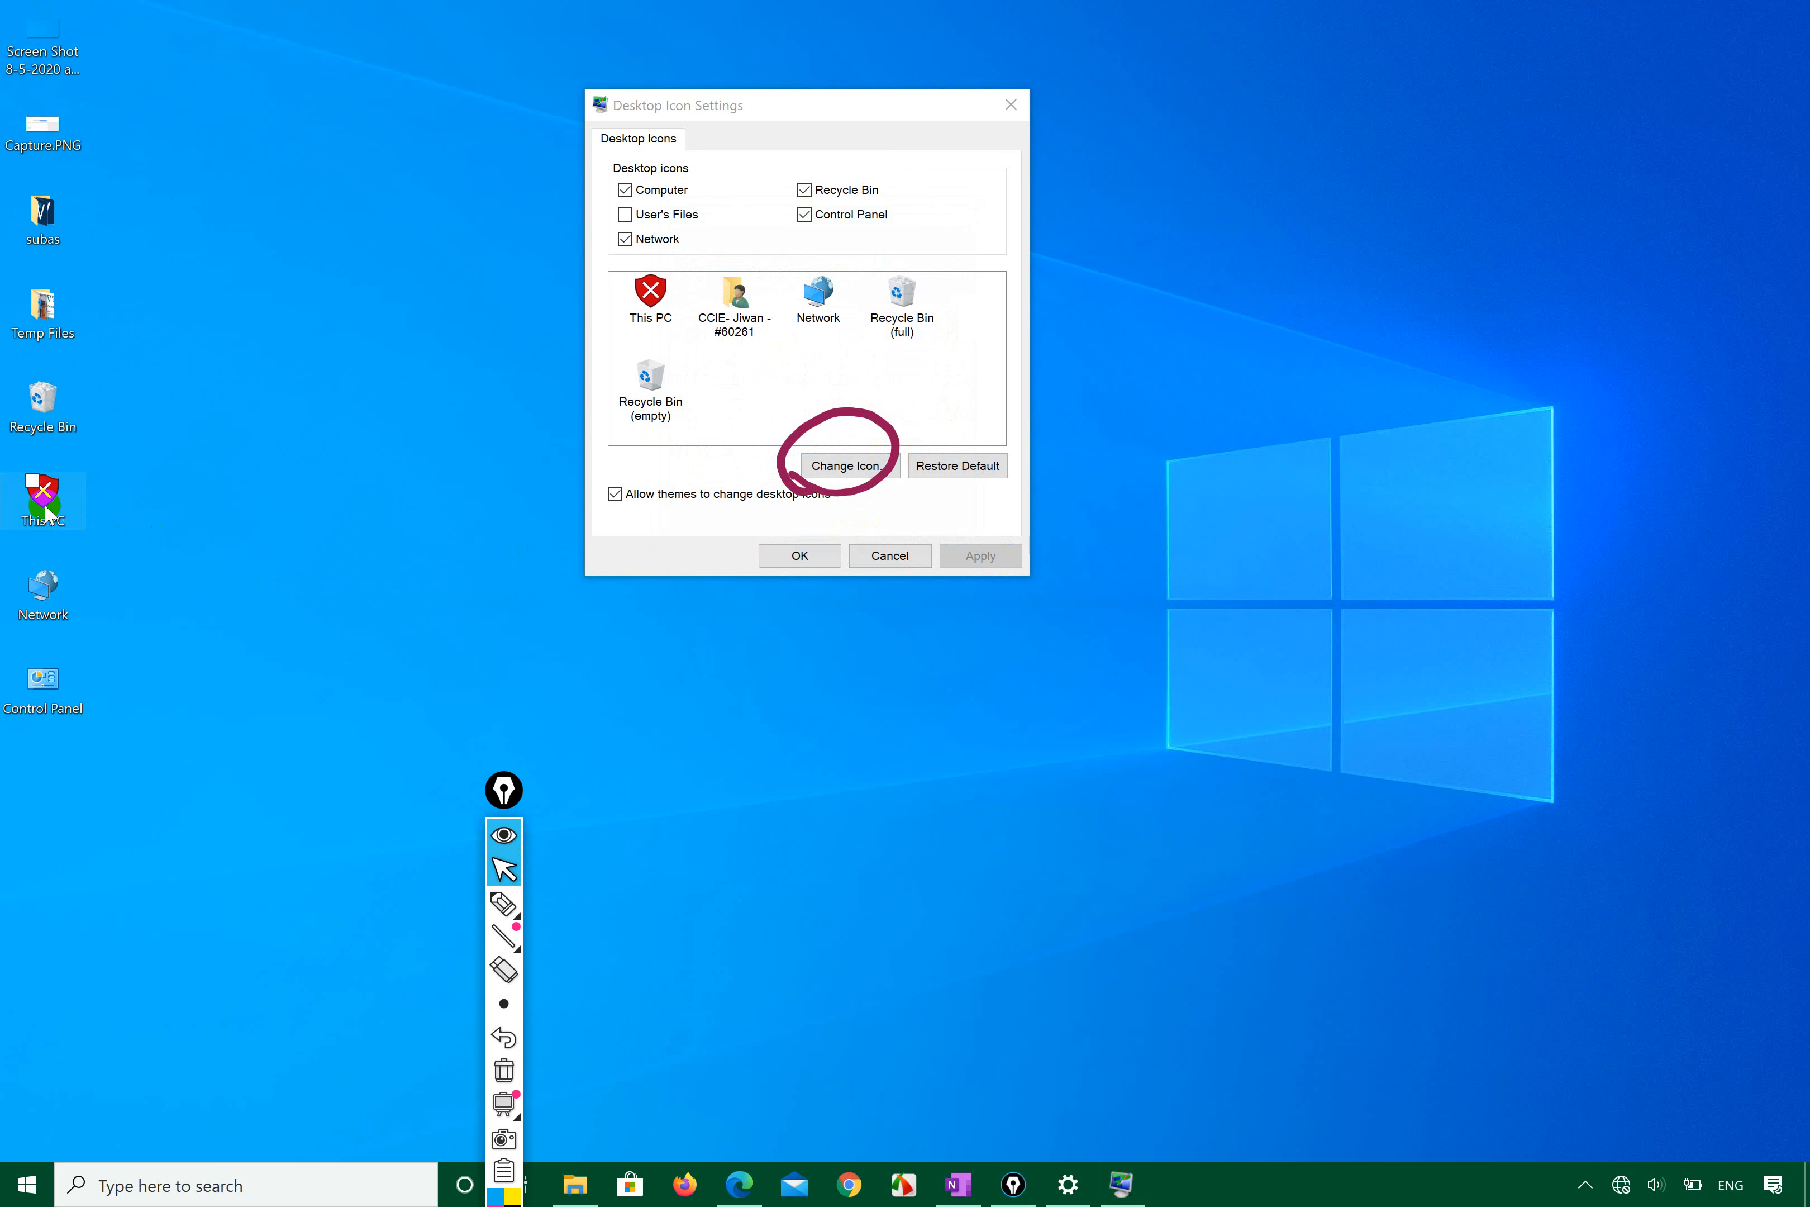
click(437, 509)
click(504, 903)
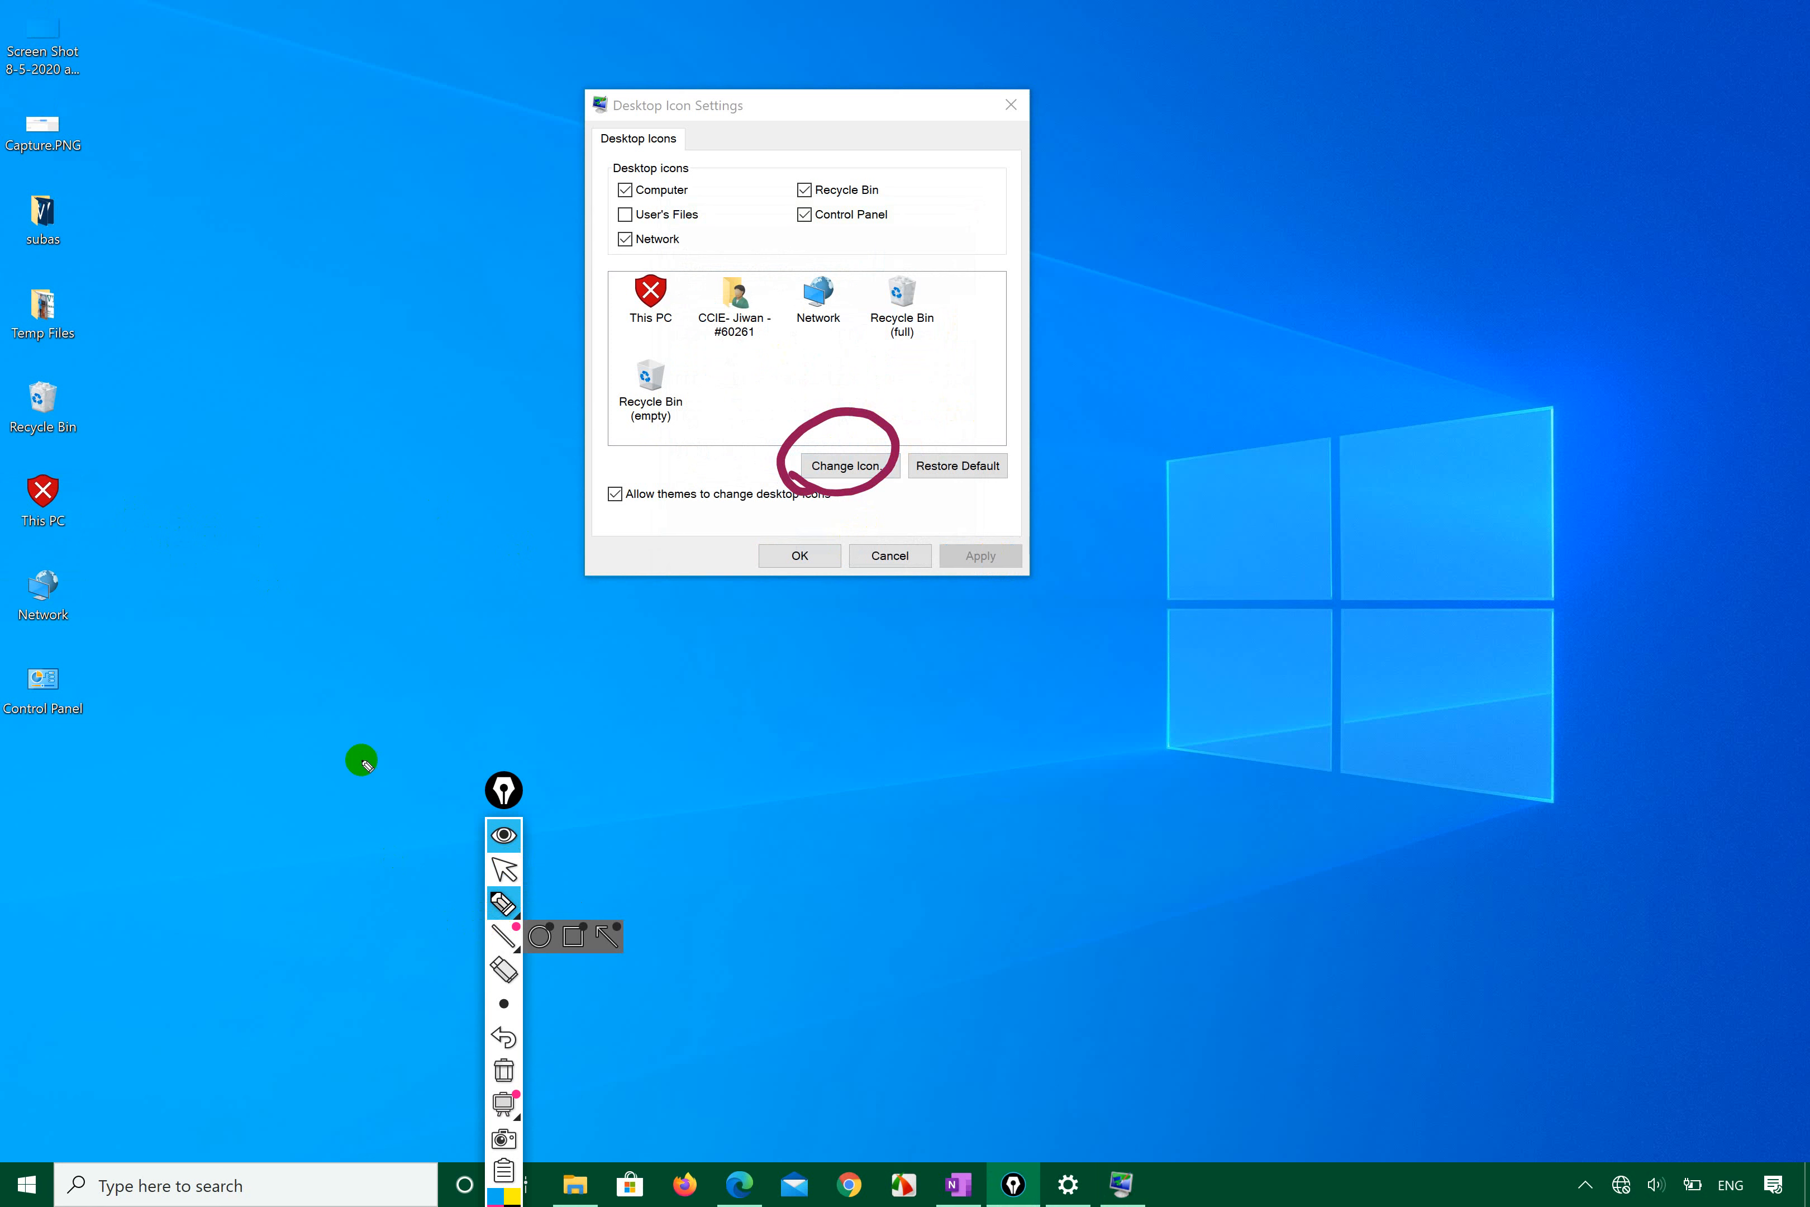
click(332, 625)
mouse_move(19, 545)
mouse_down()
mouse_move(170, 538)
mouse_move(89, 455)
mouse_move(8, 477)
mouse_move(22, 541)
mouse_up()
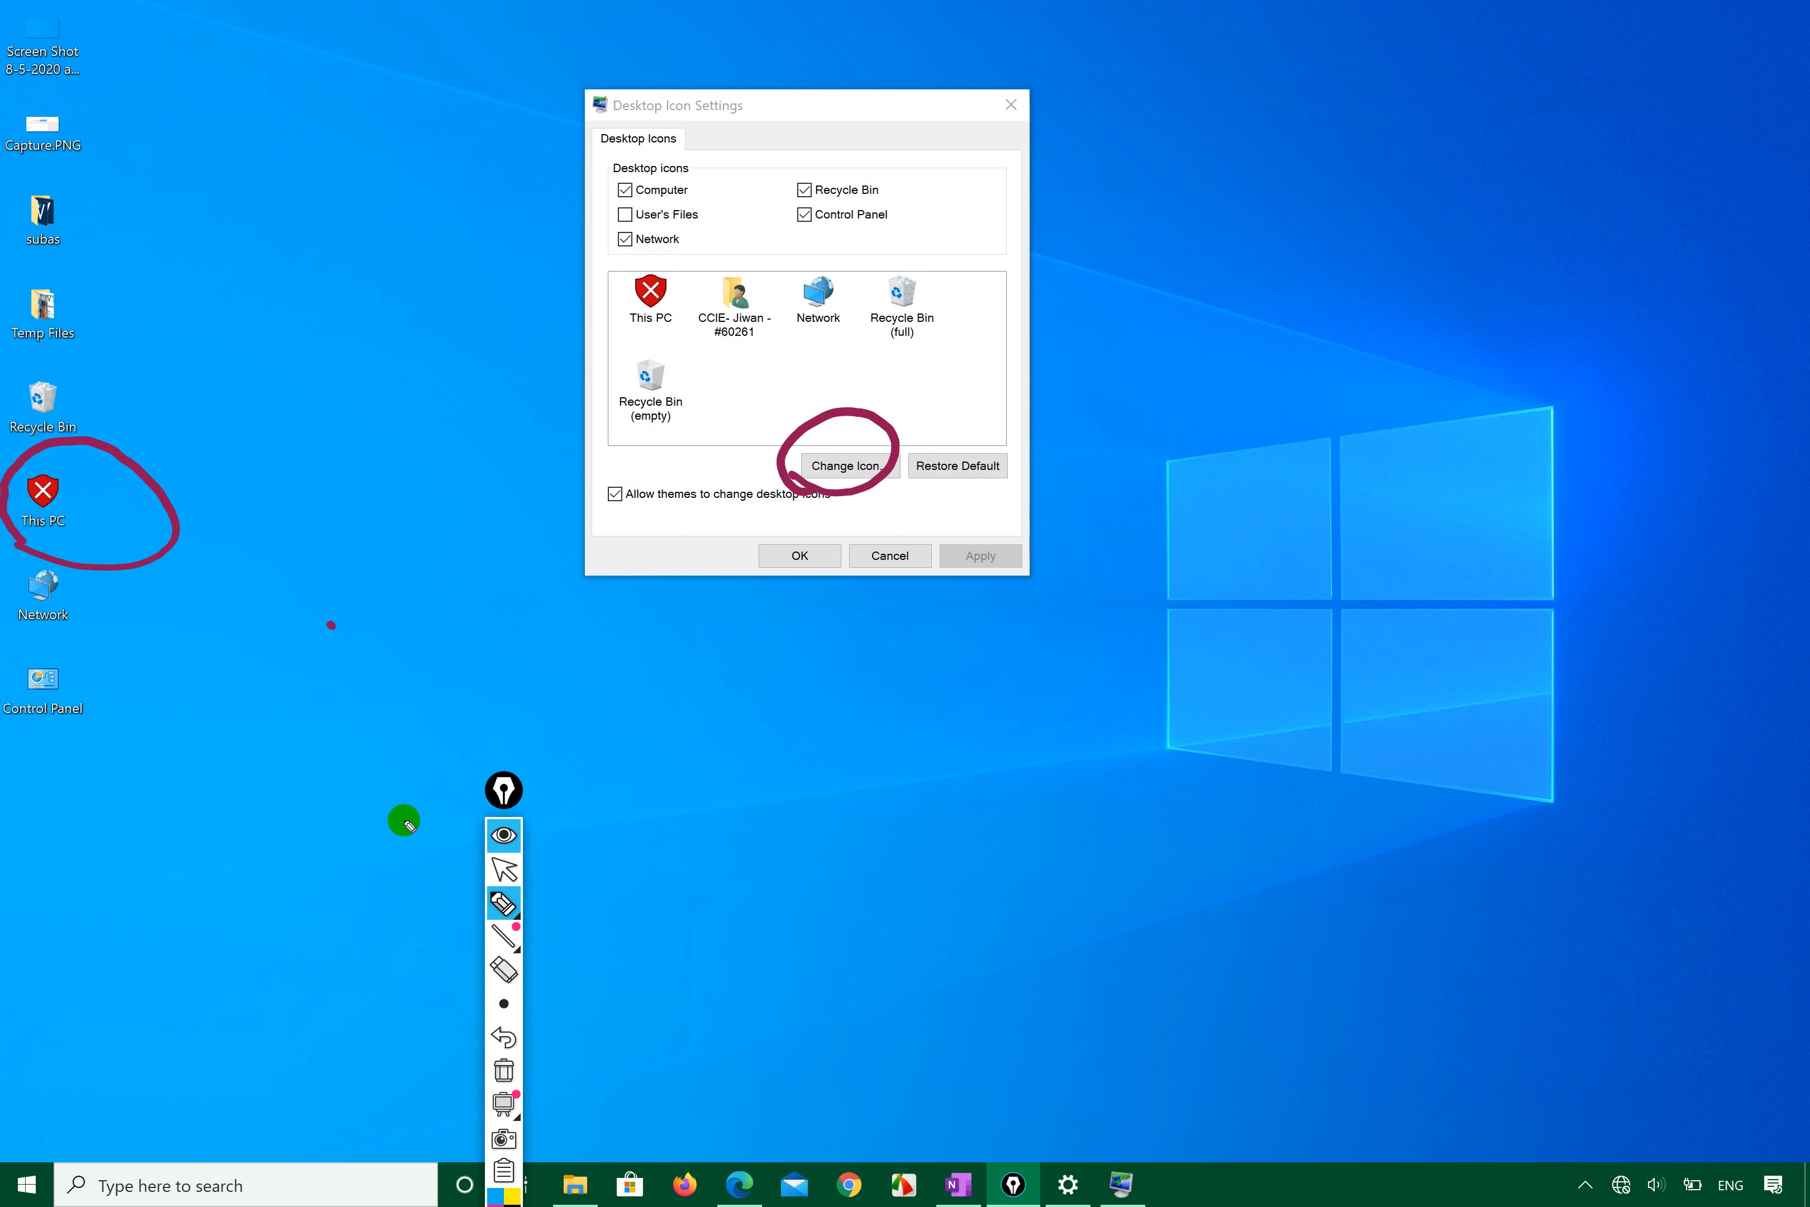
Step: Switch the annotation tool to pointer mode, open This PC from the desktop to view its contents, and close the window
click(504, 870)
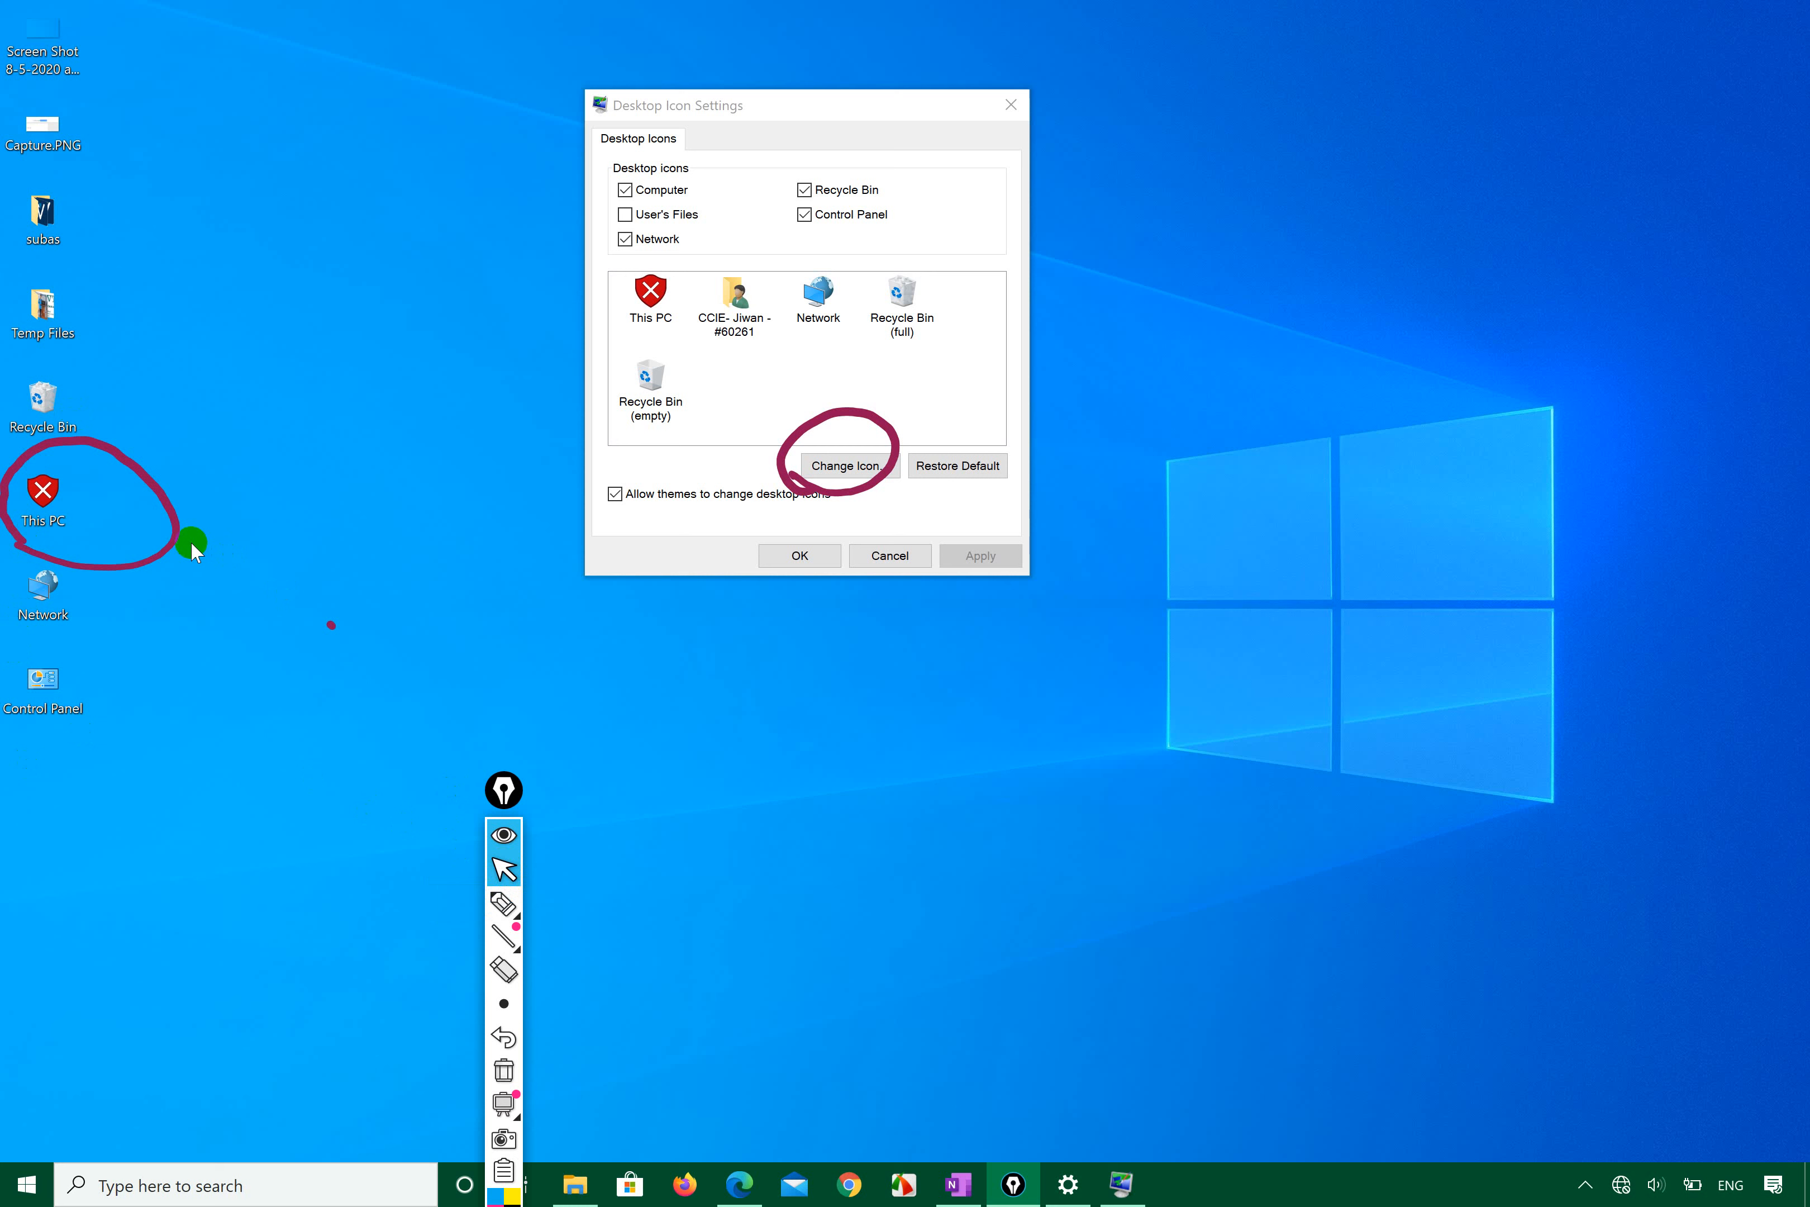
click(44, 510)
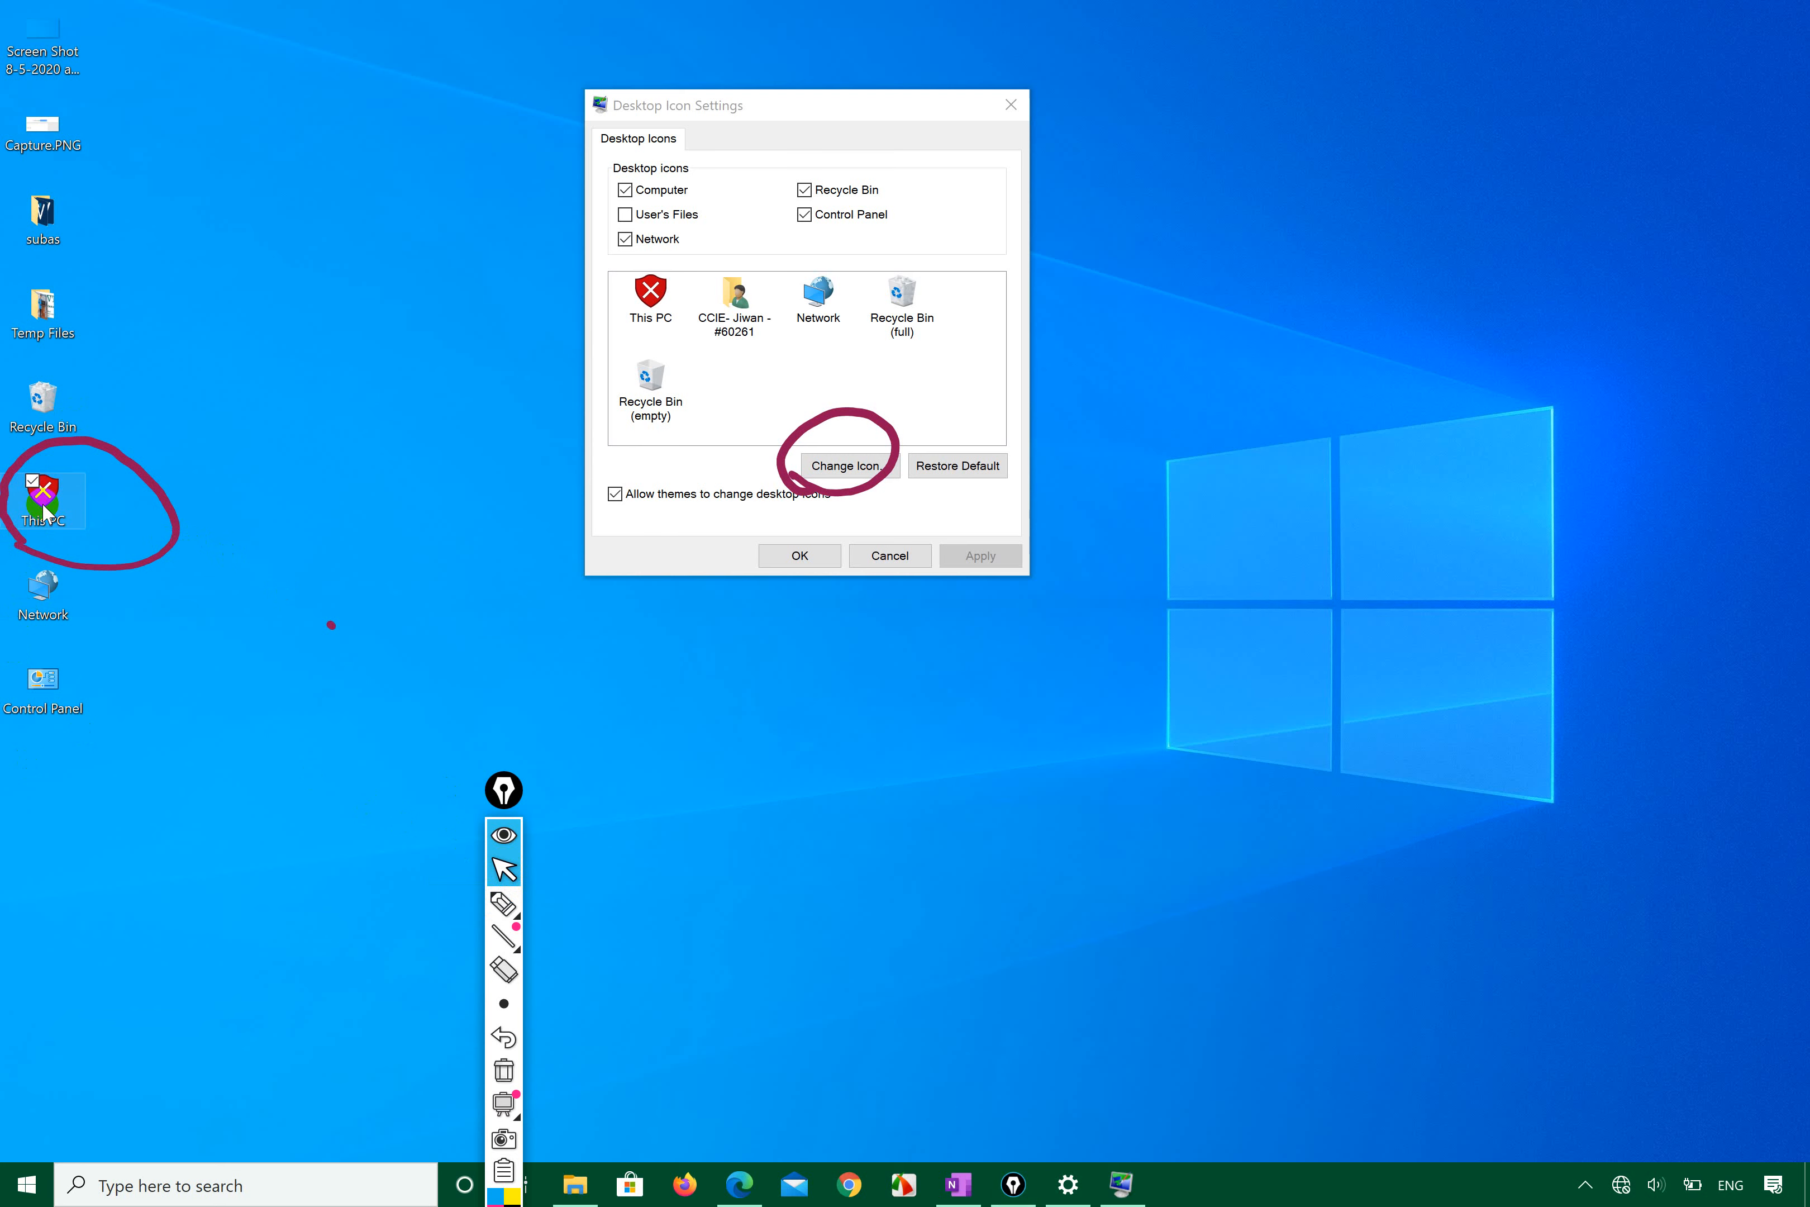
double_click(44, 510)
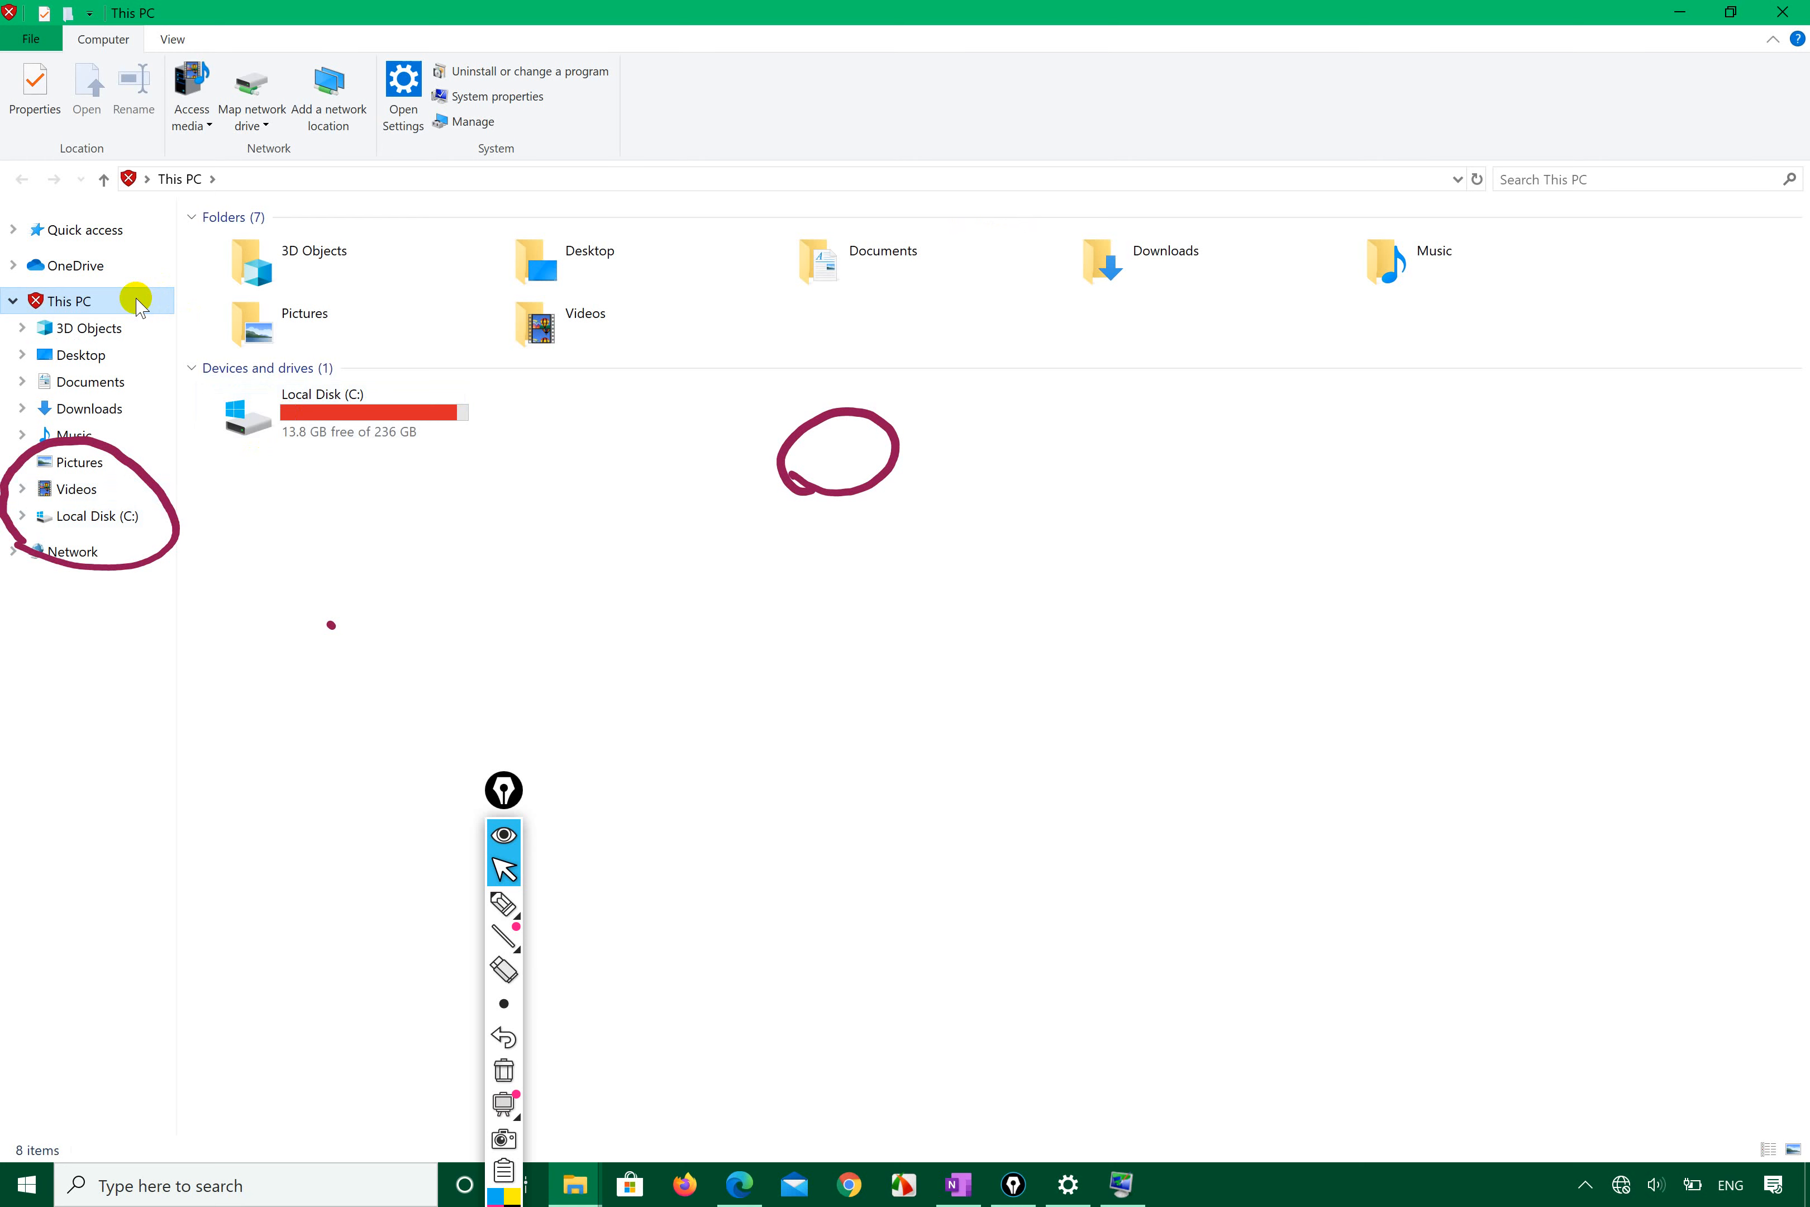
click(1770, 4)
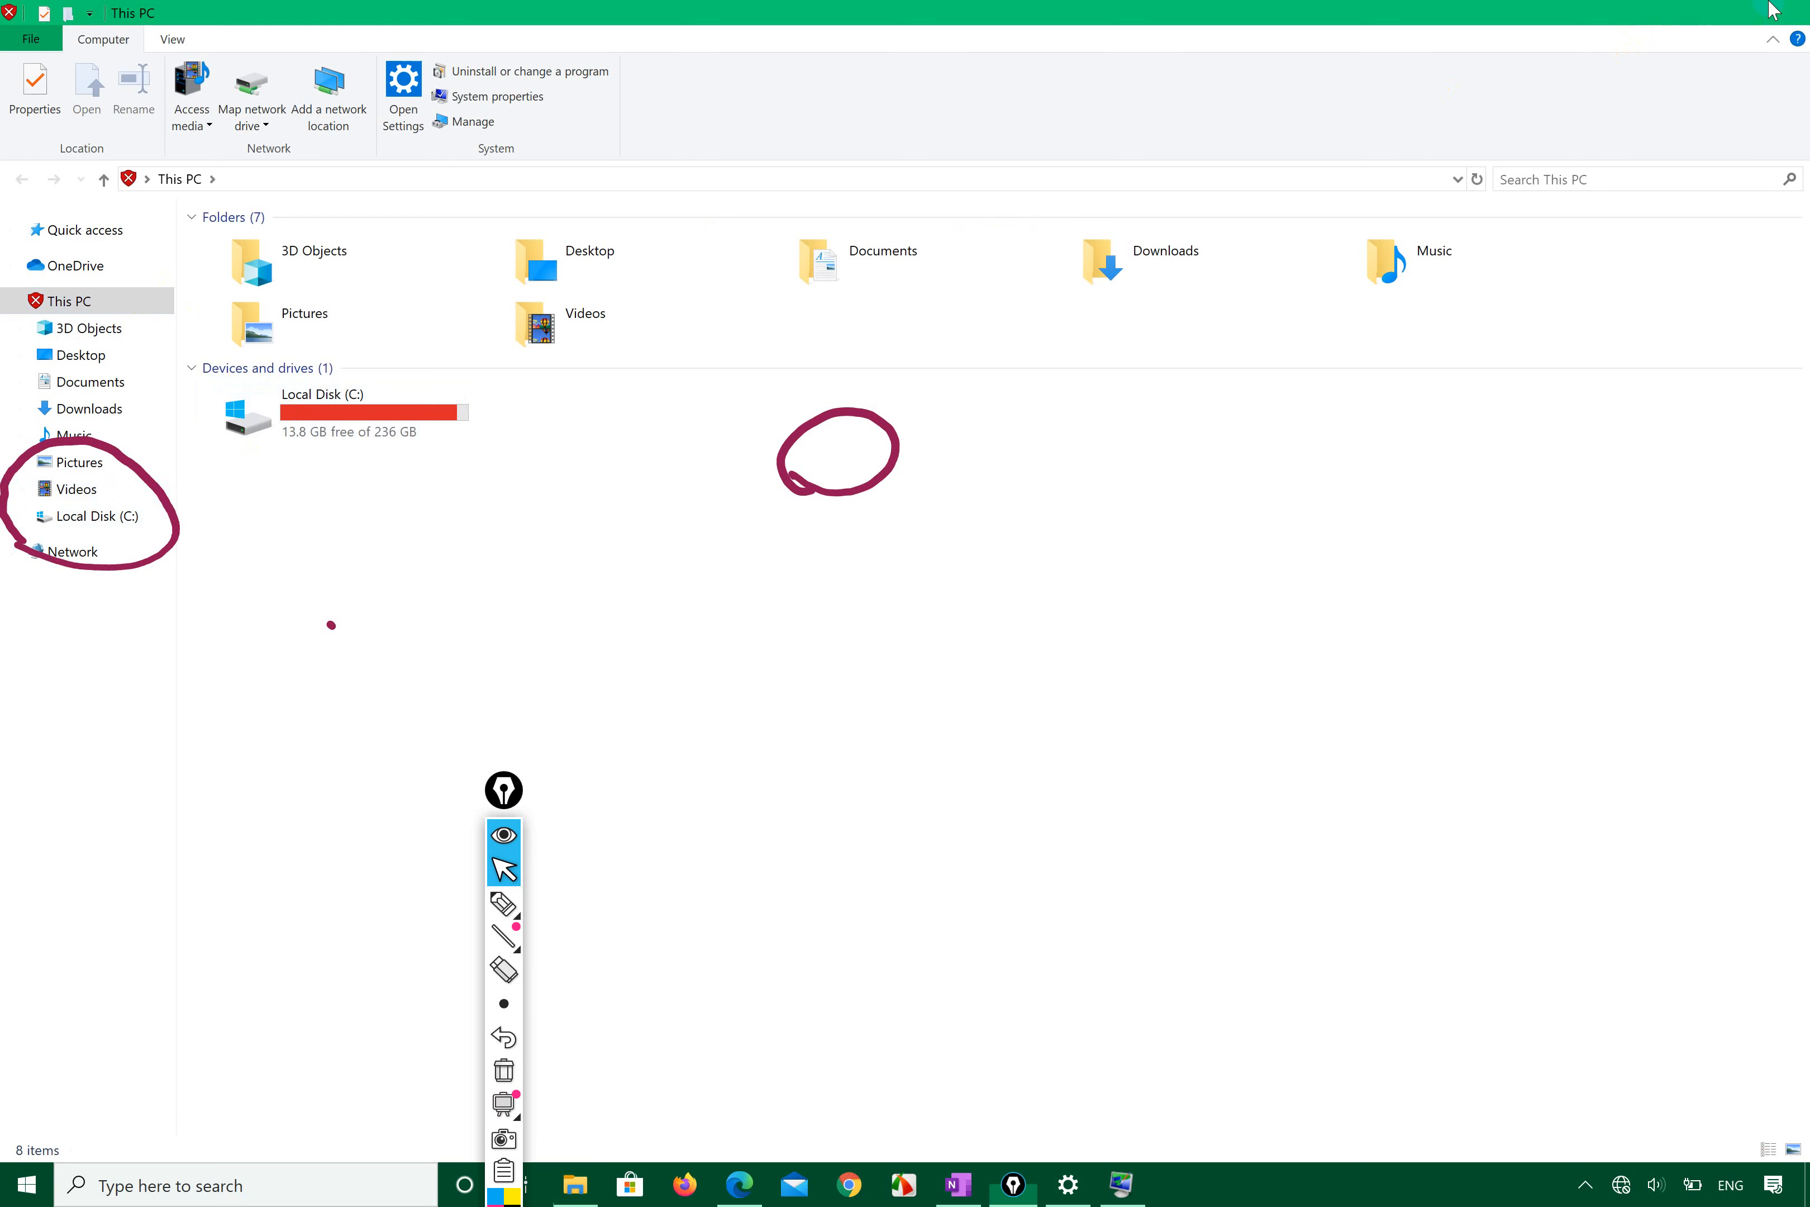
Step: Restore the default icon for This PC in Desktop Icon Settings and apply it
click(654, 300)
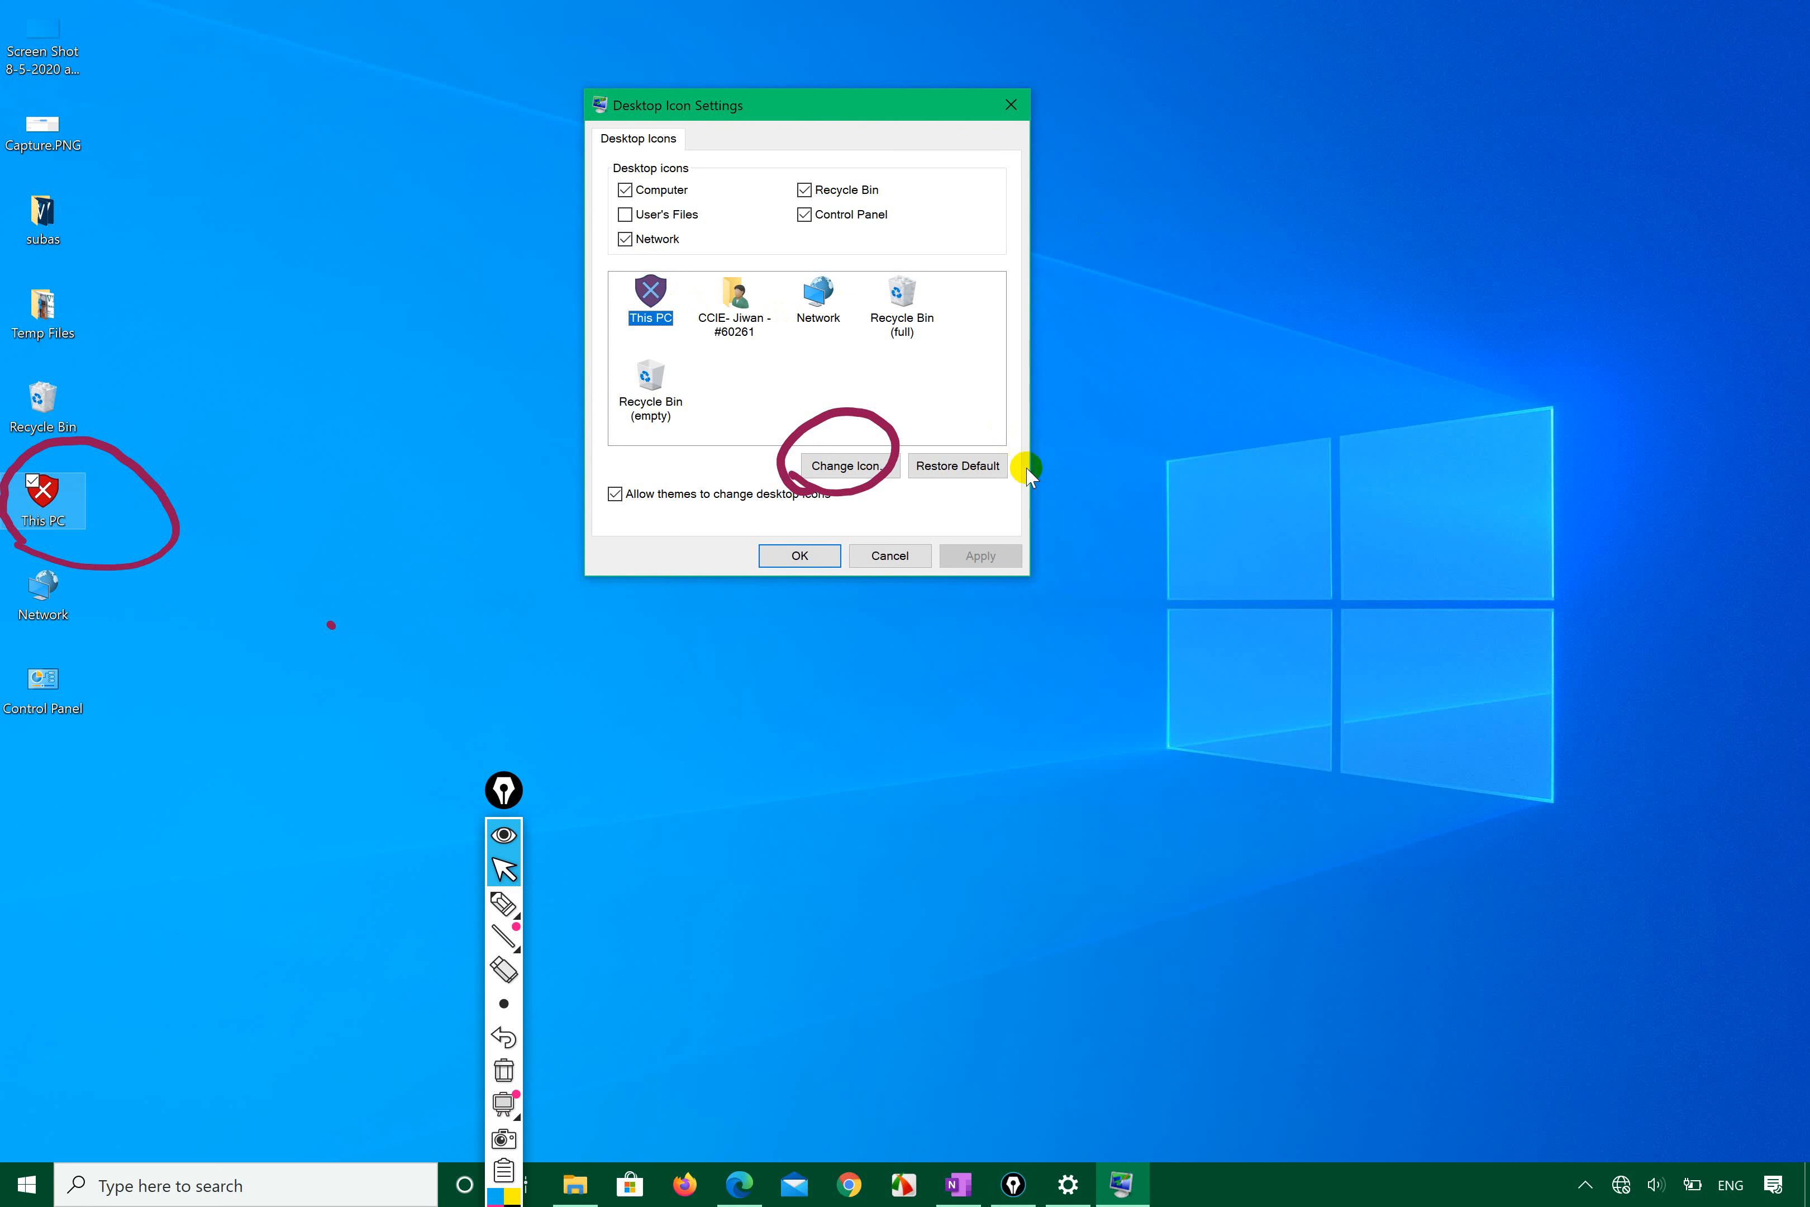
click(963, 467)
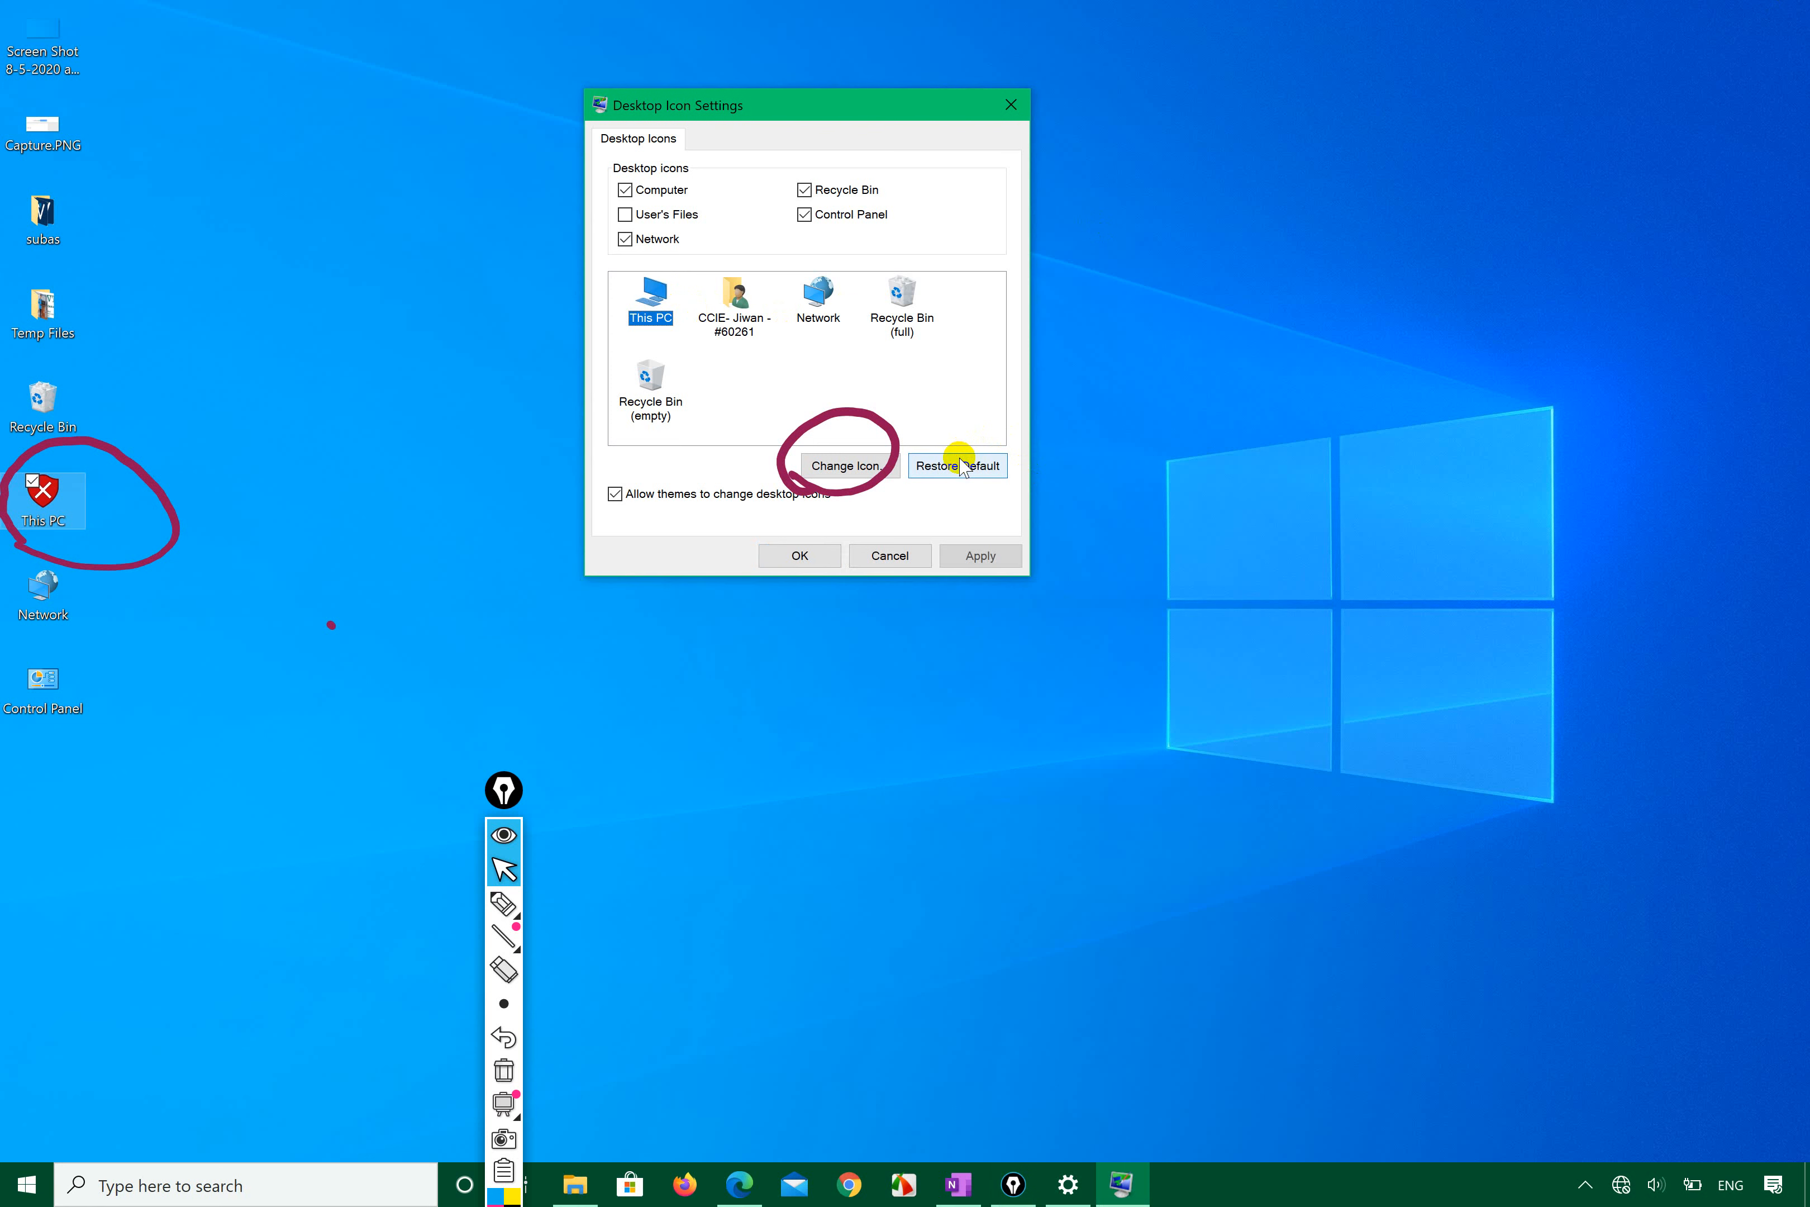
click(983, 556)
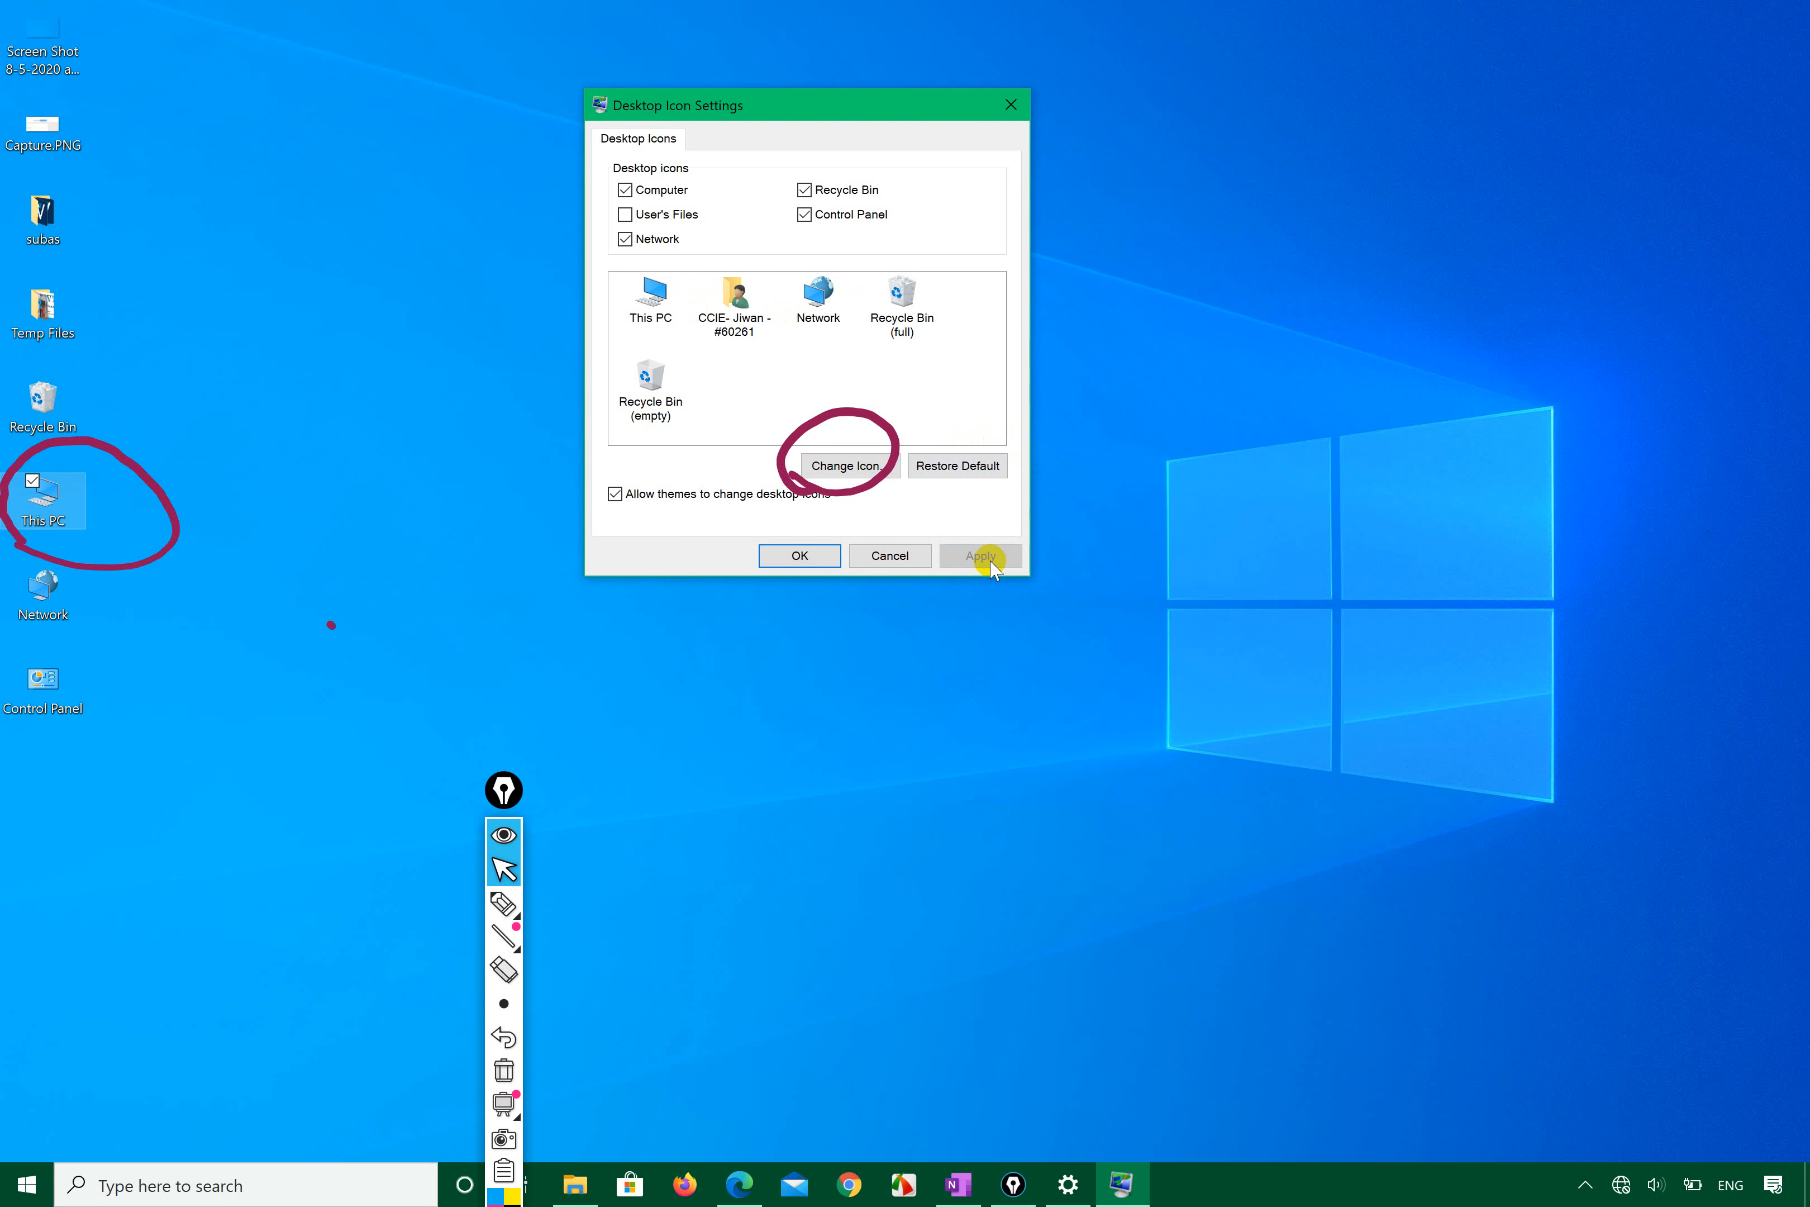
Step: Change the Recycle Bin (full) icon to the globe with a prohibition sign from imageres.dll and apply it
click(662, 305)
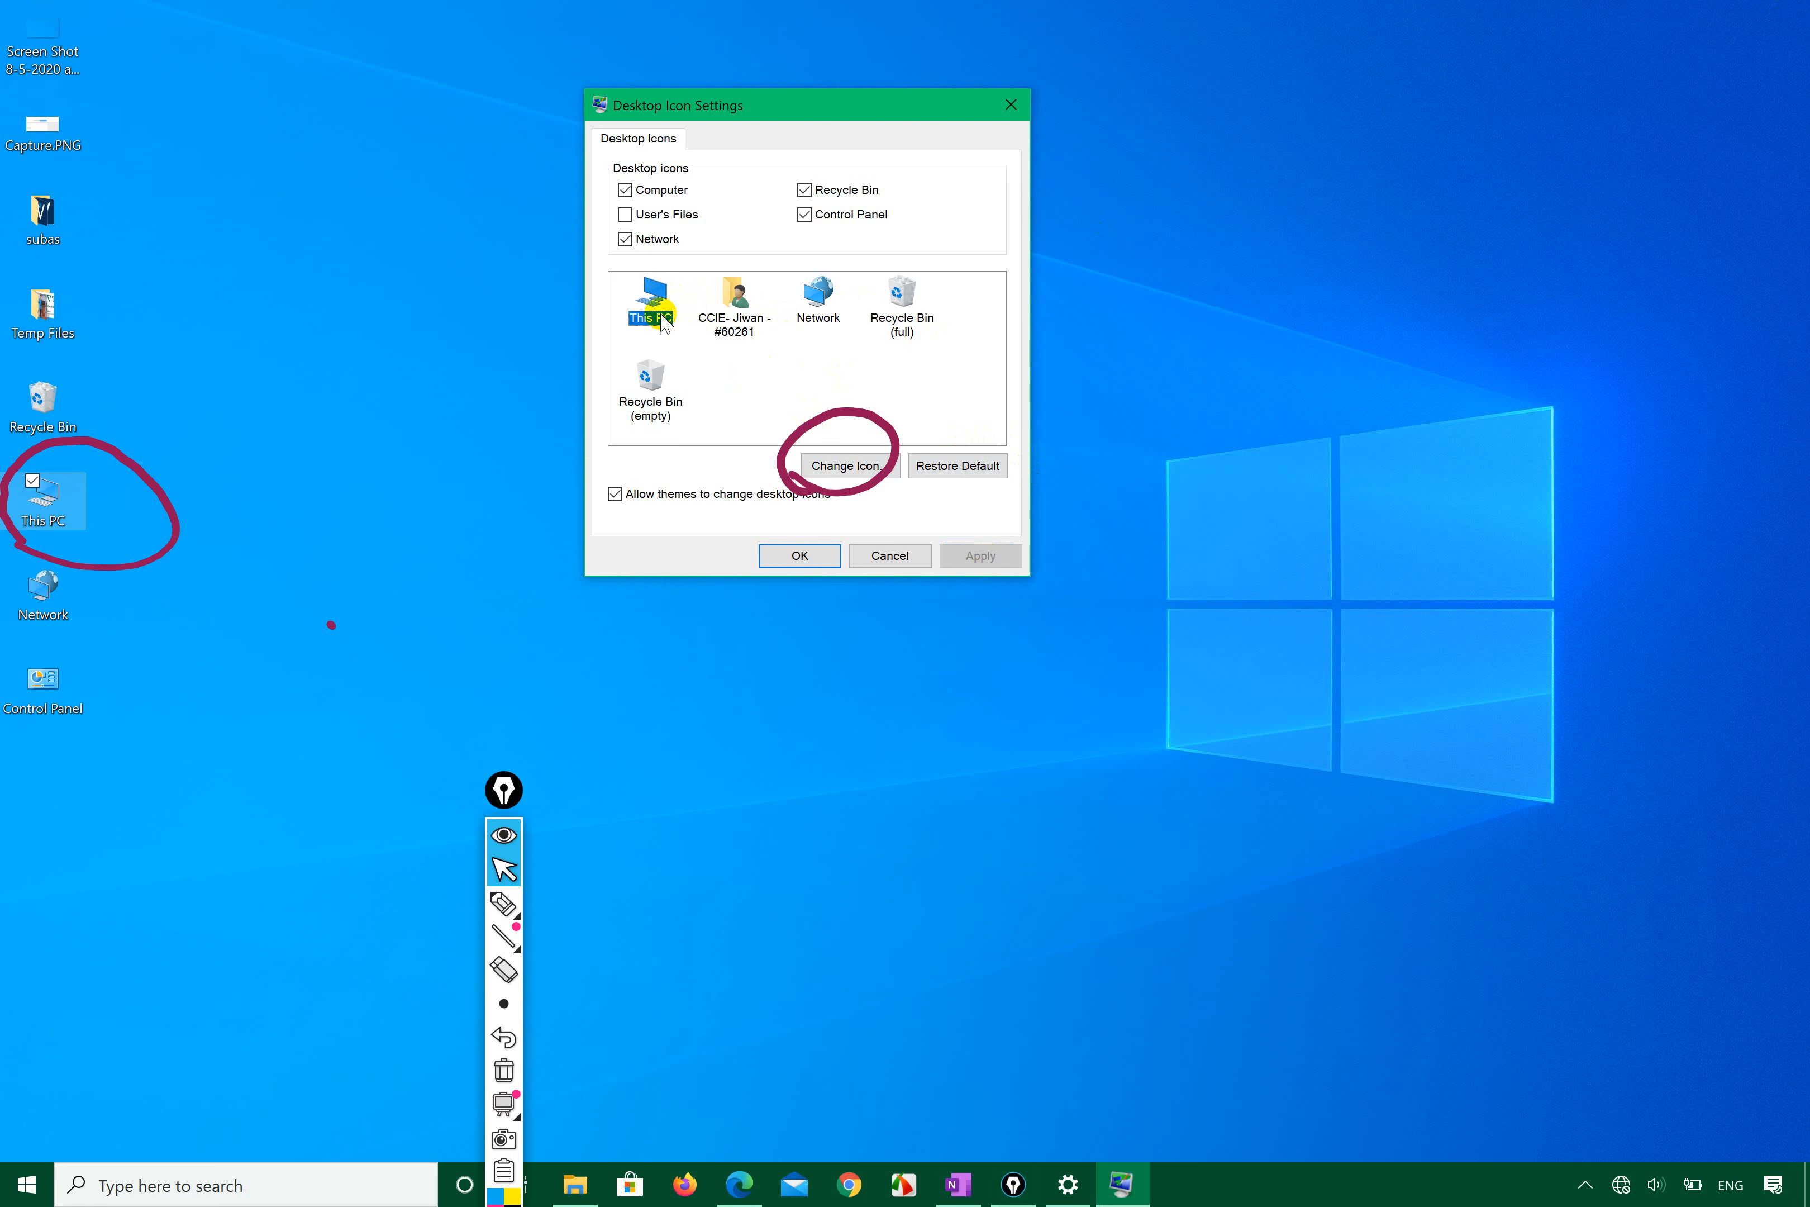
click(904, 298)
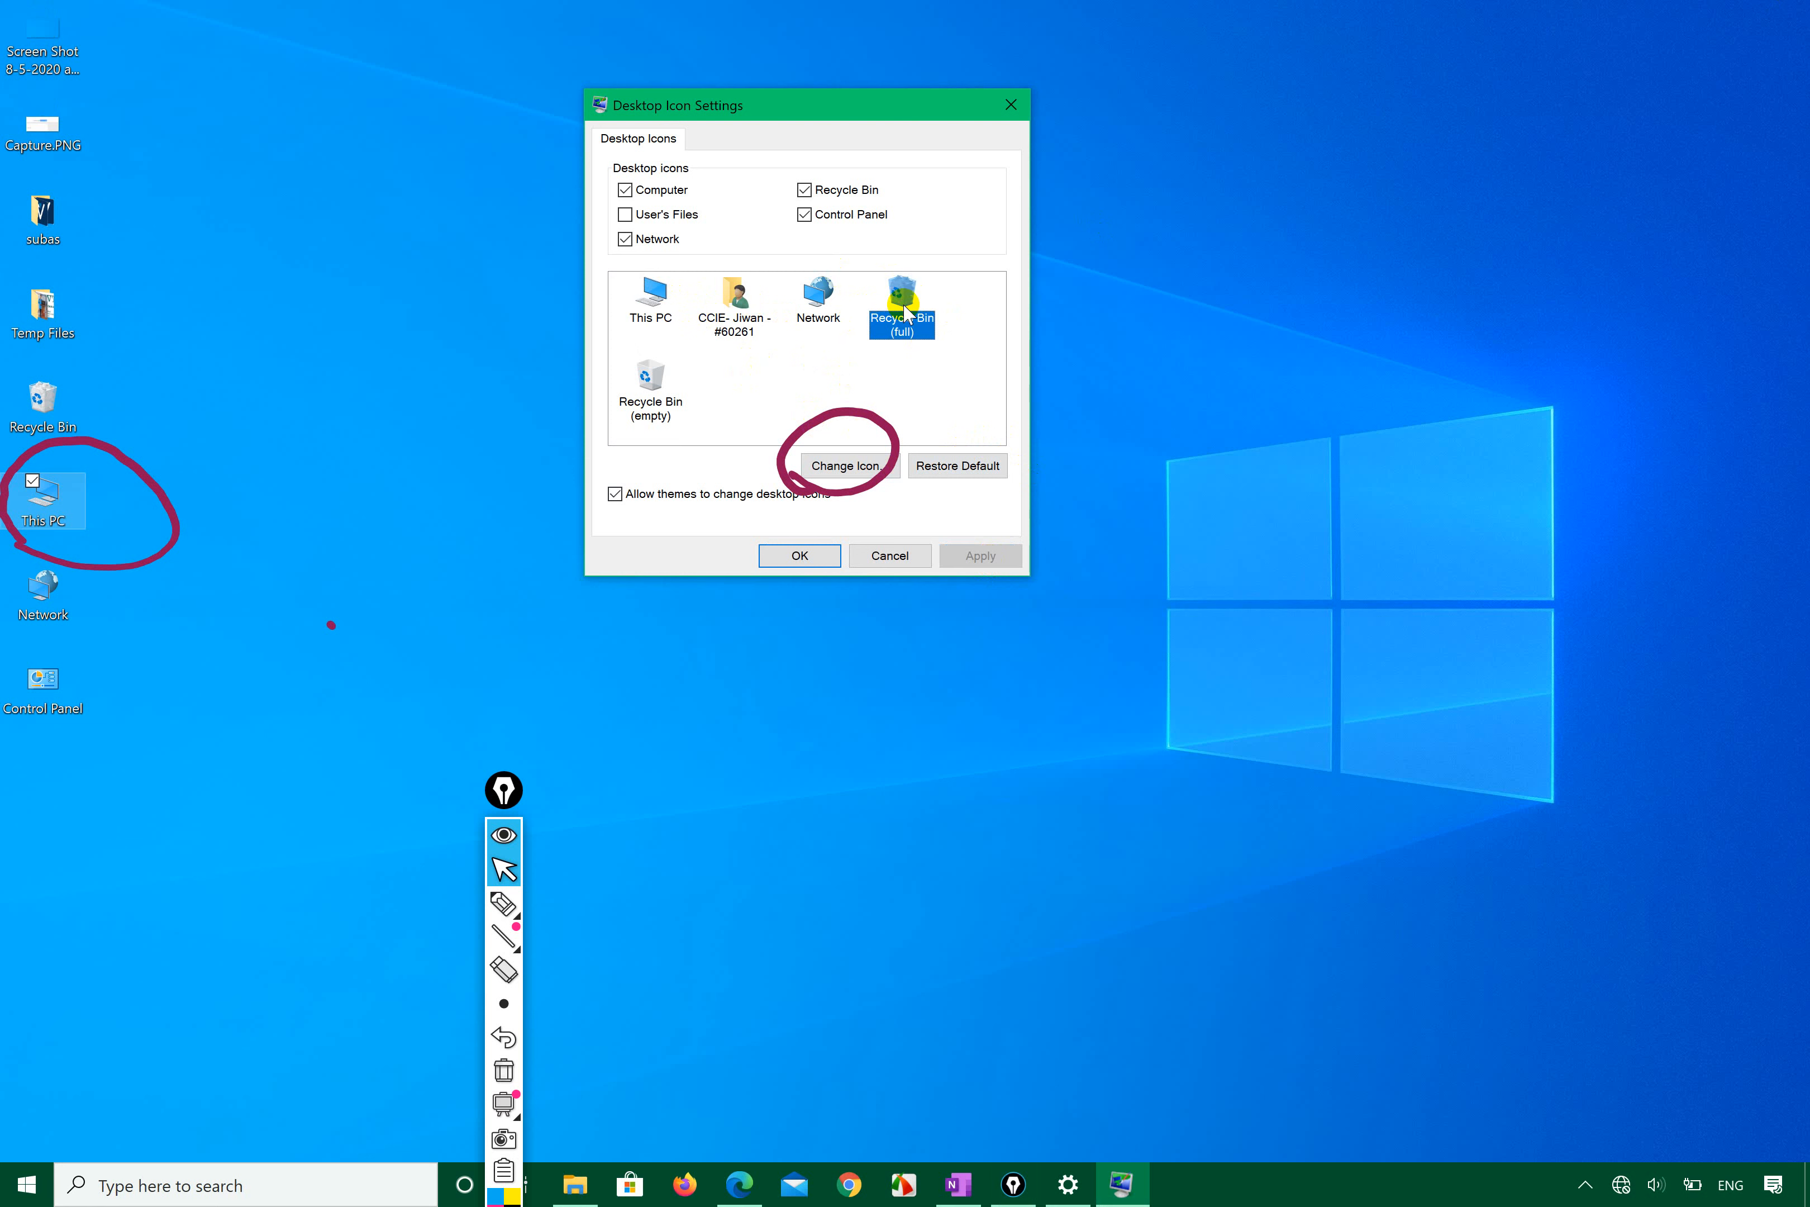
click(668, 391)
click(909, 316)
click(843, 465)
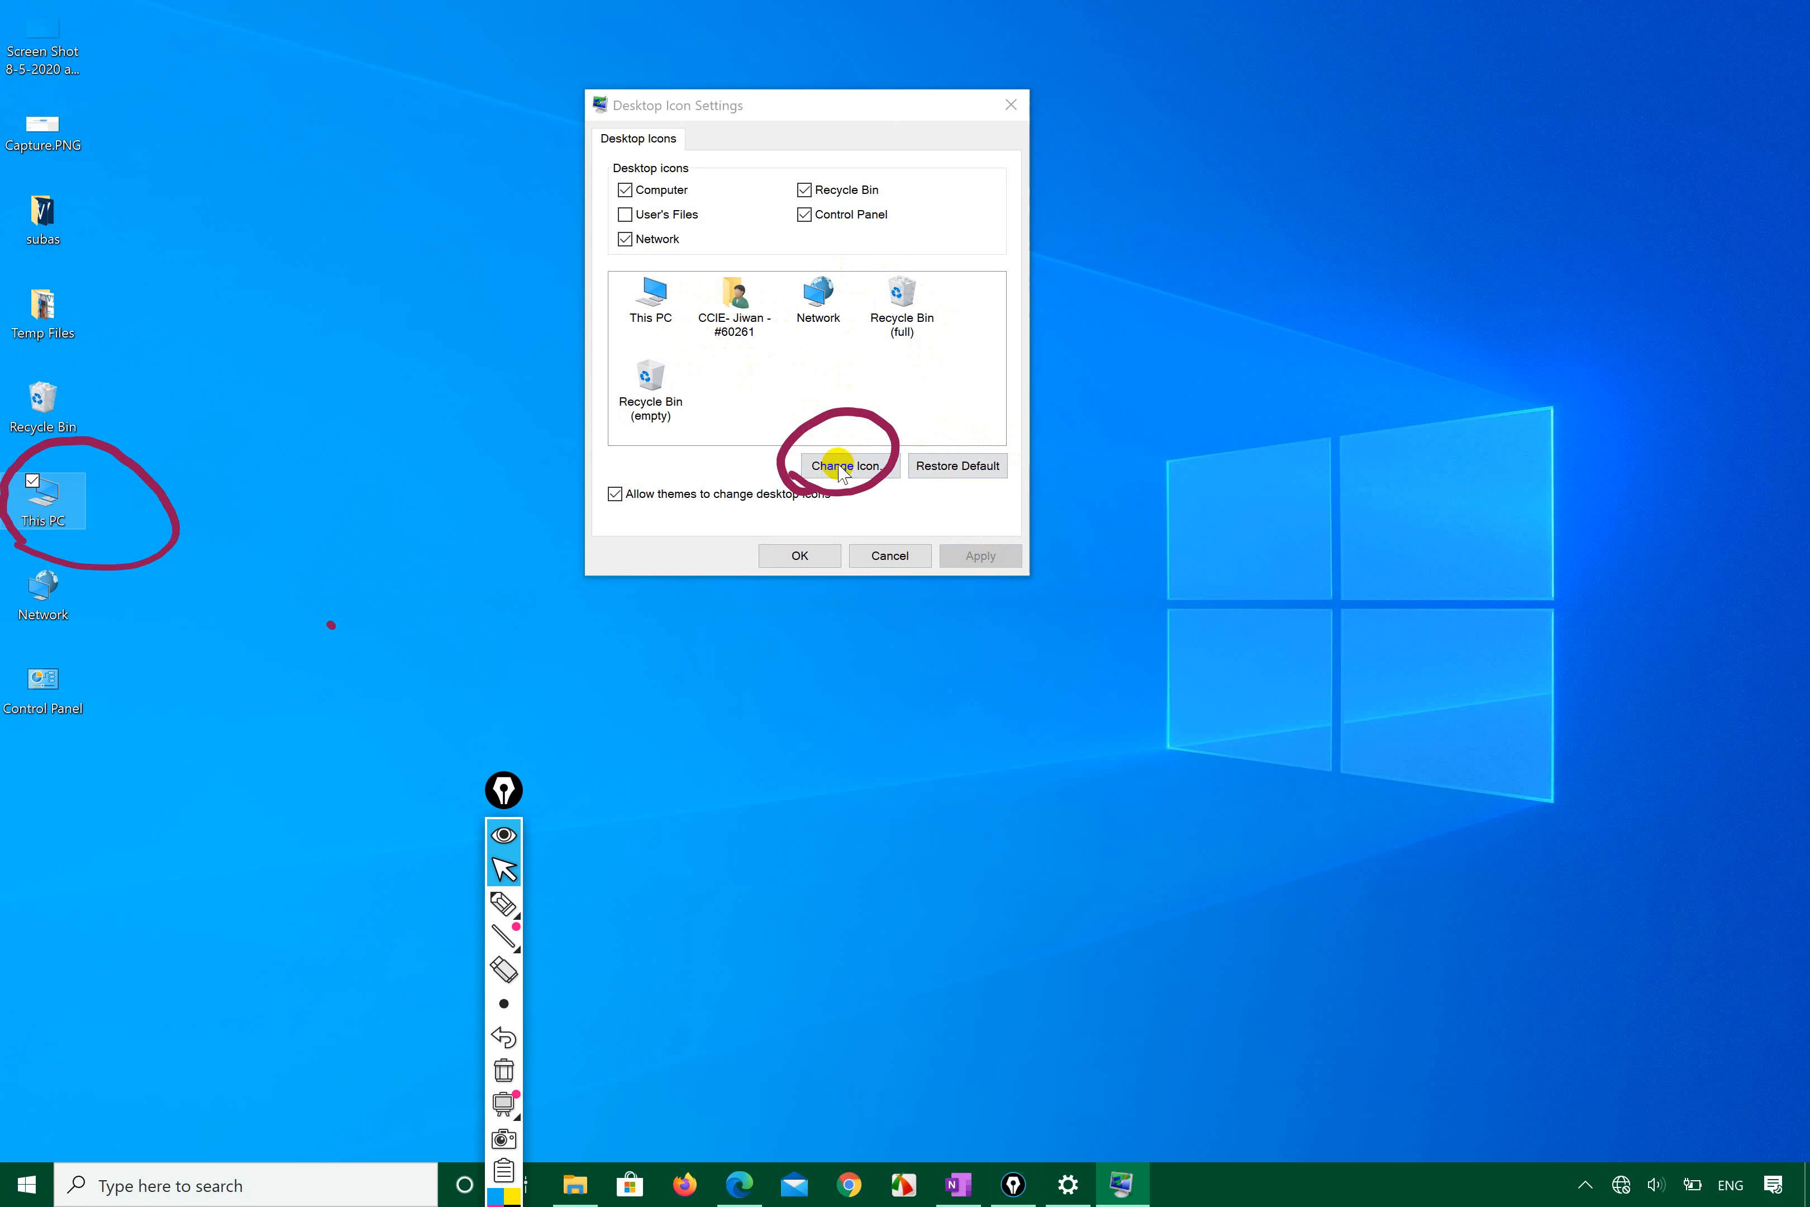
scroll(935, 356, down, 3)
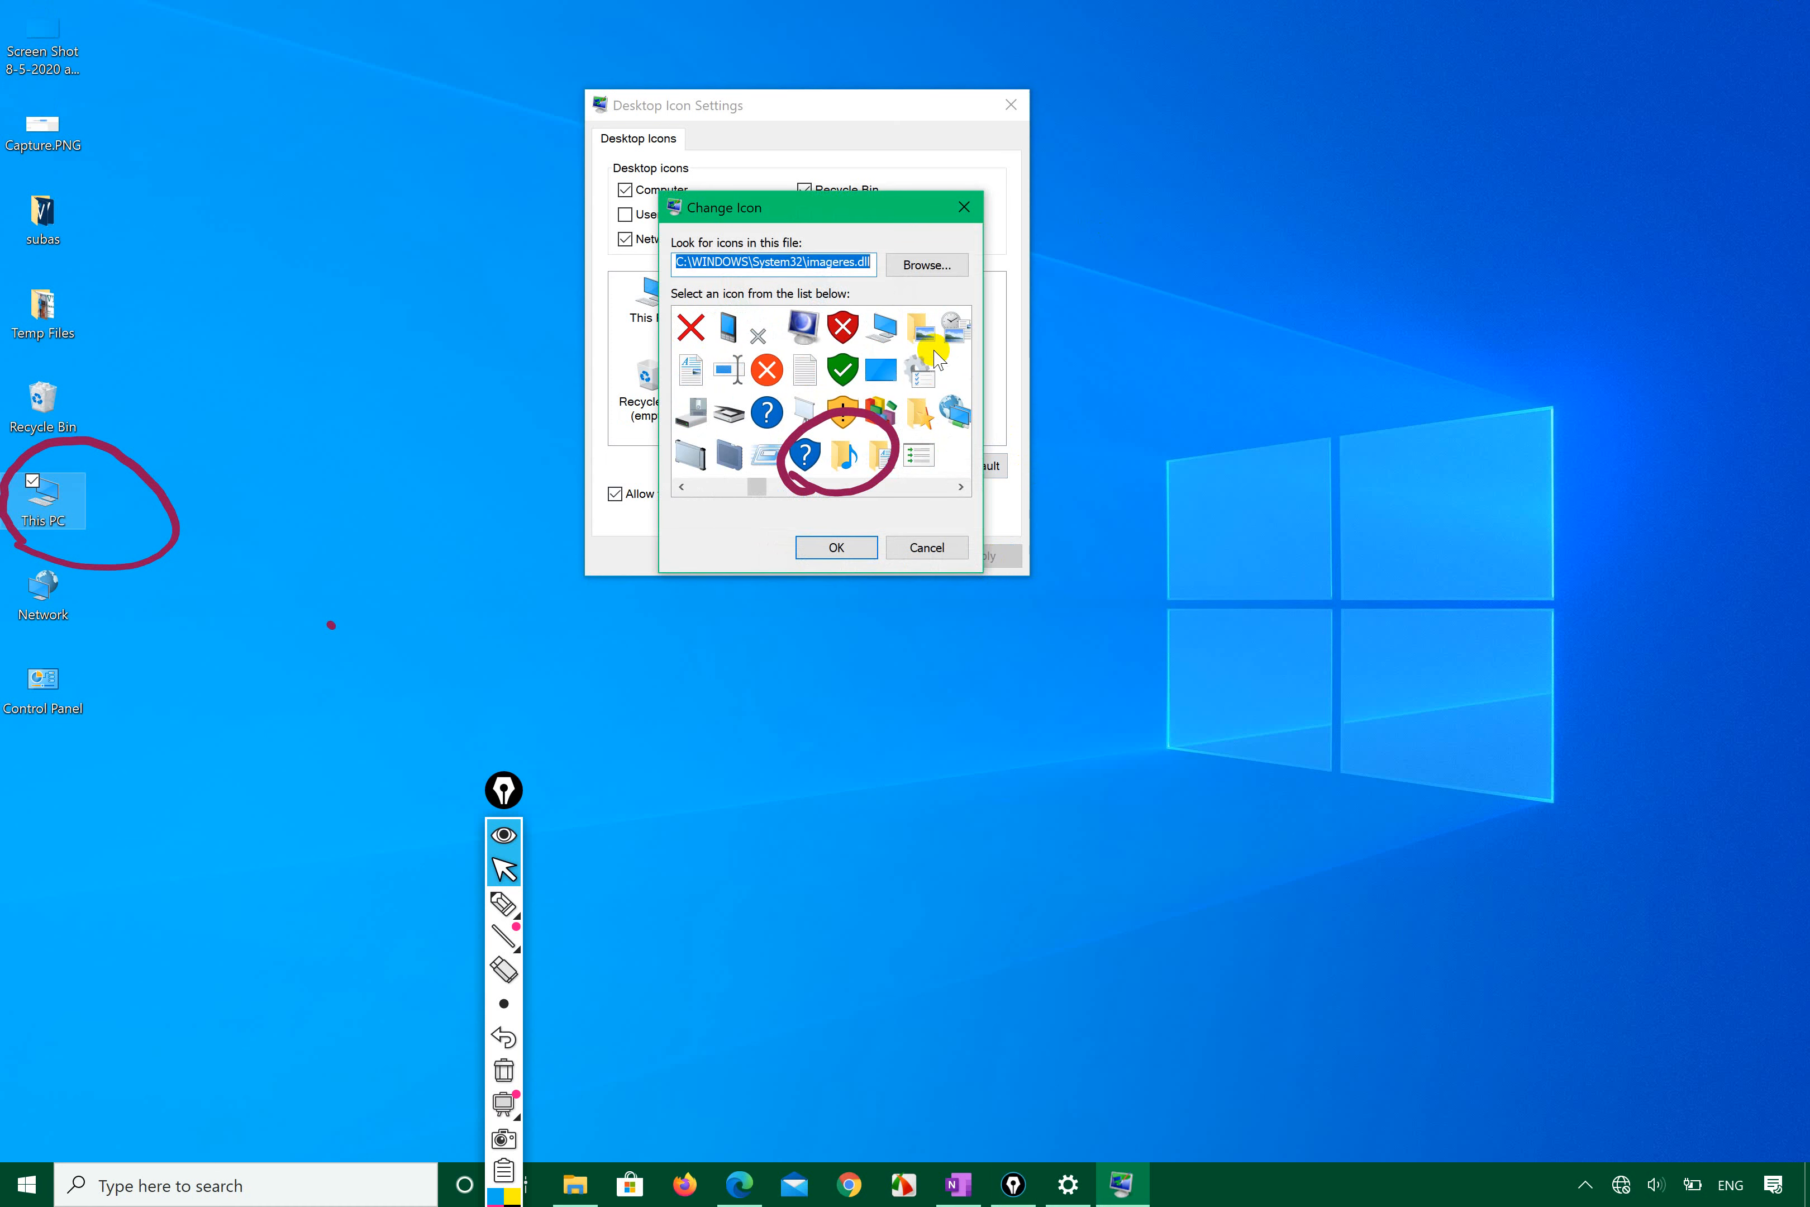
scroll(935, 356, down, 10)
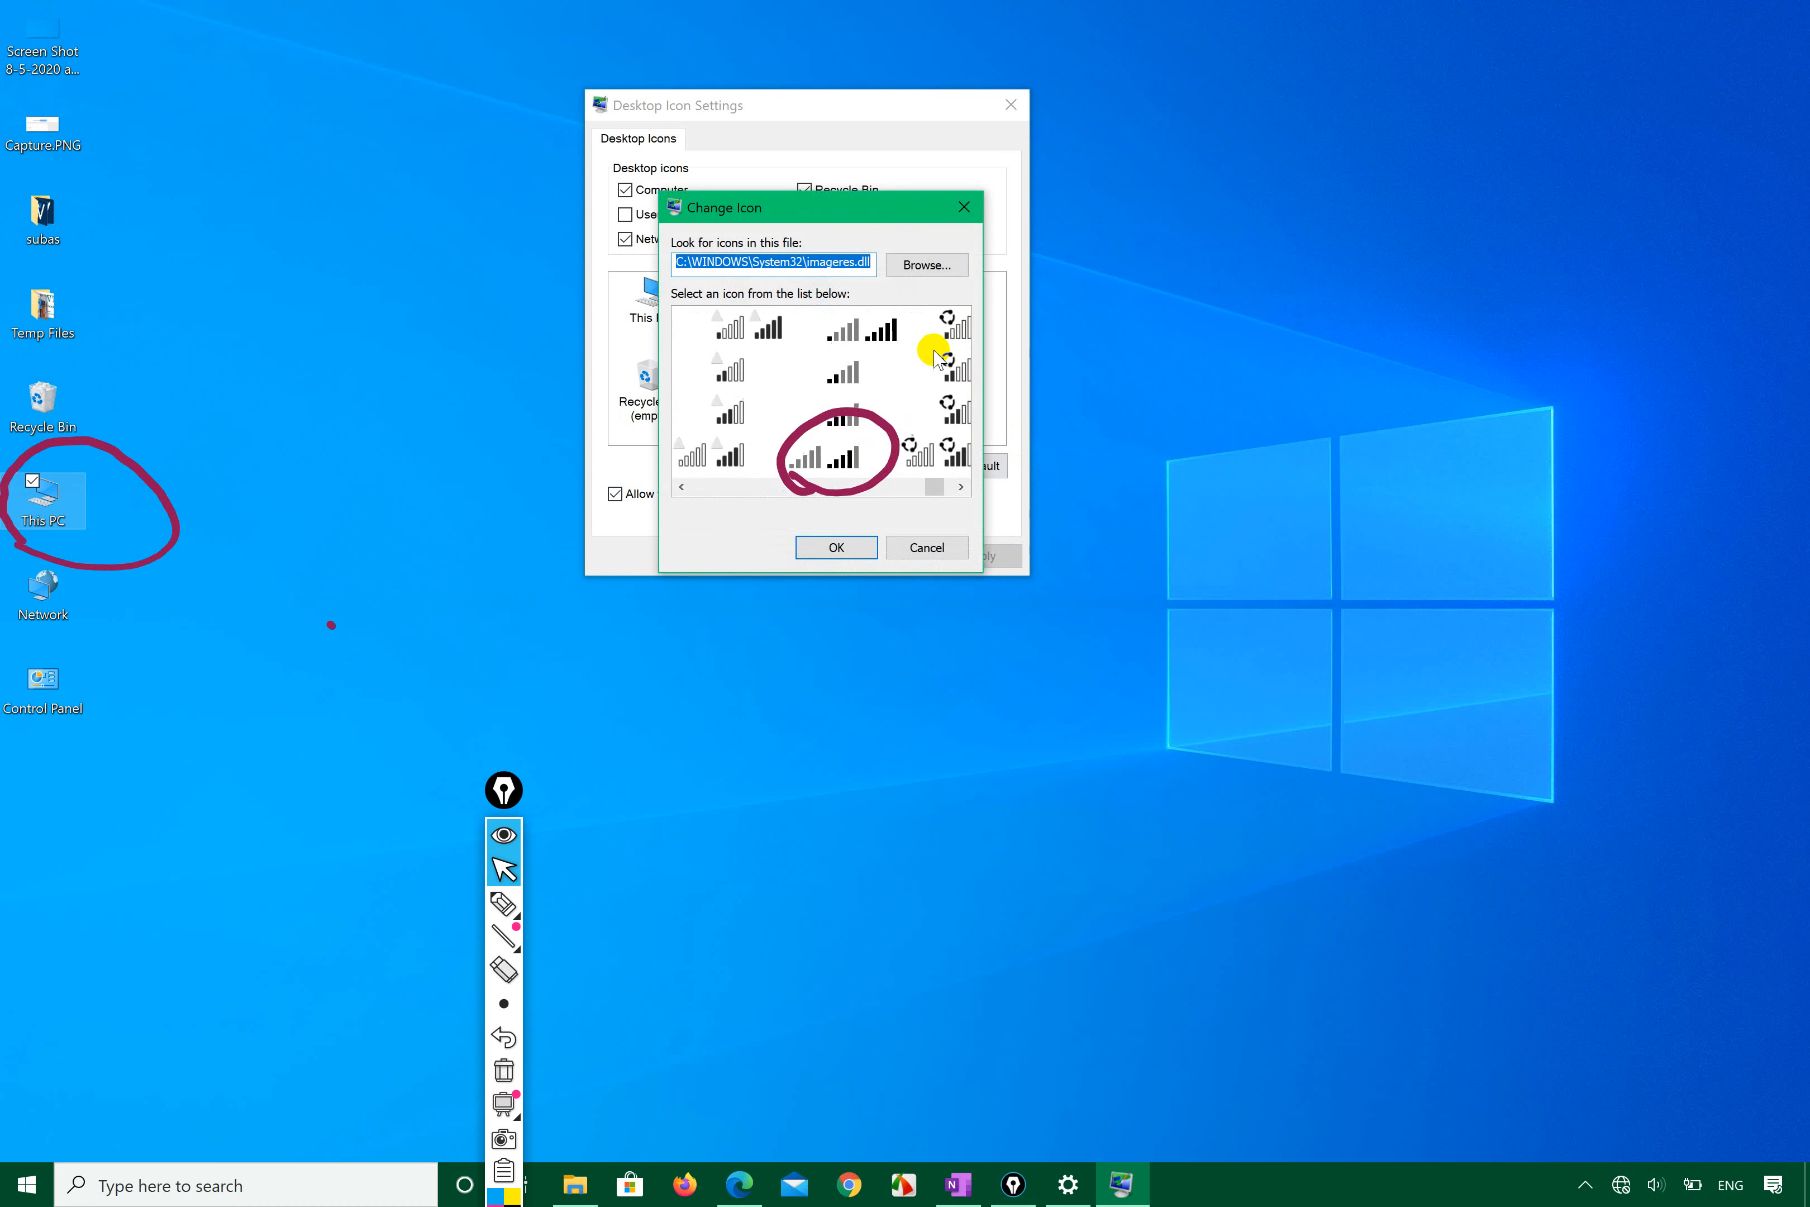
scroll(937, 360, down, 5)
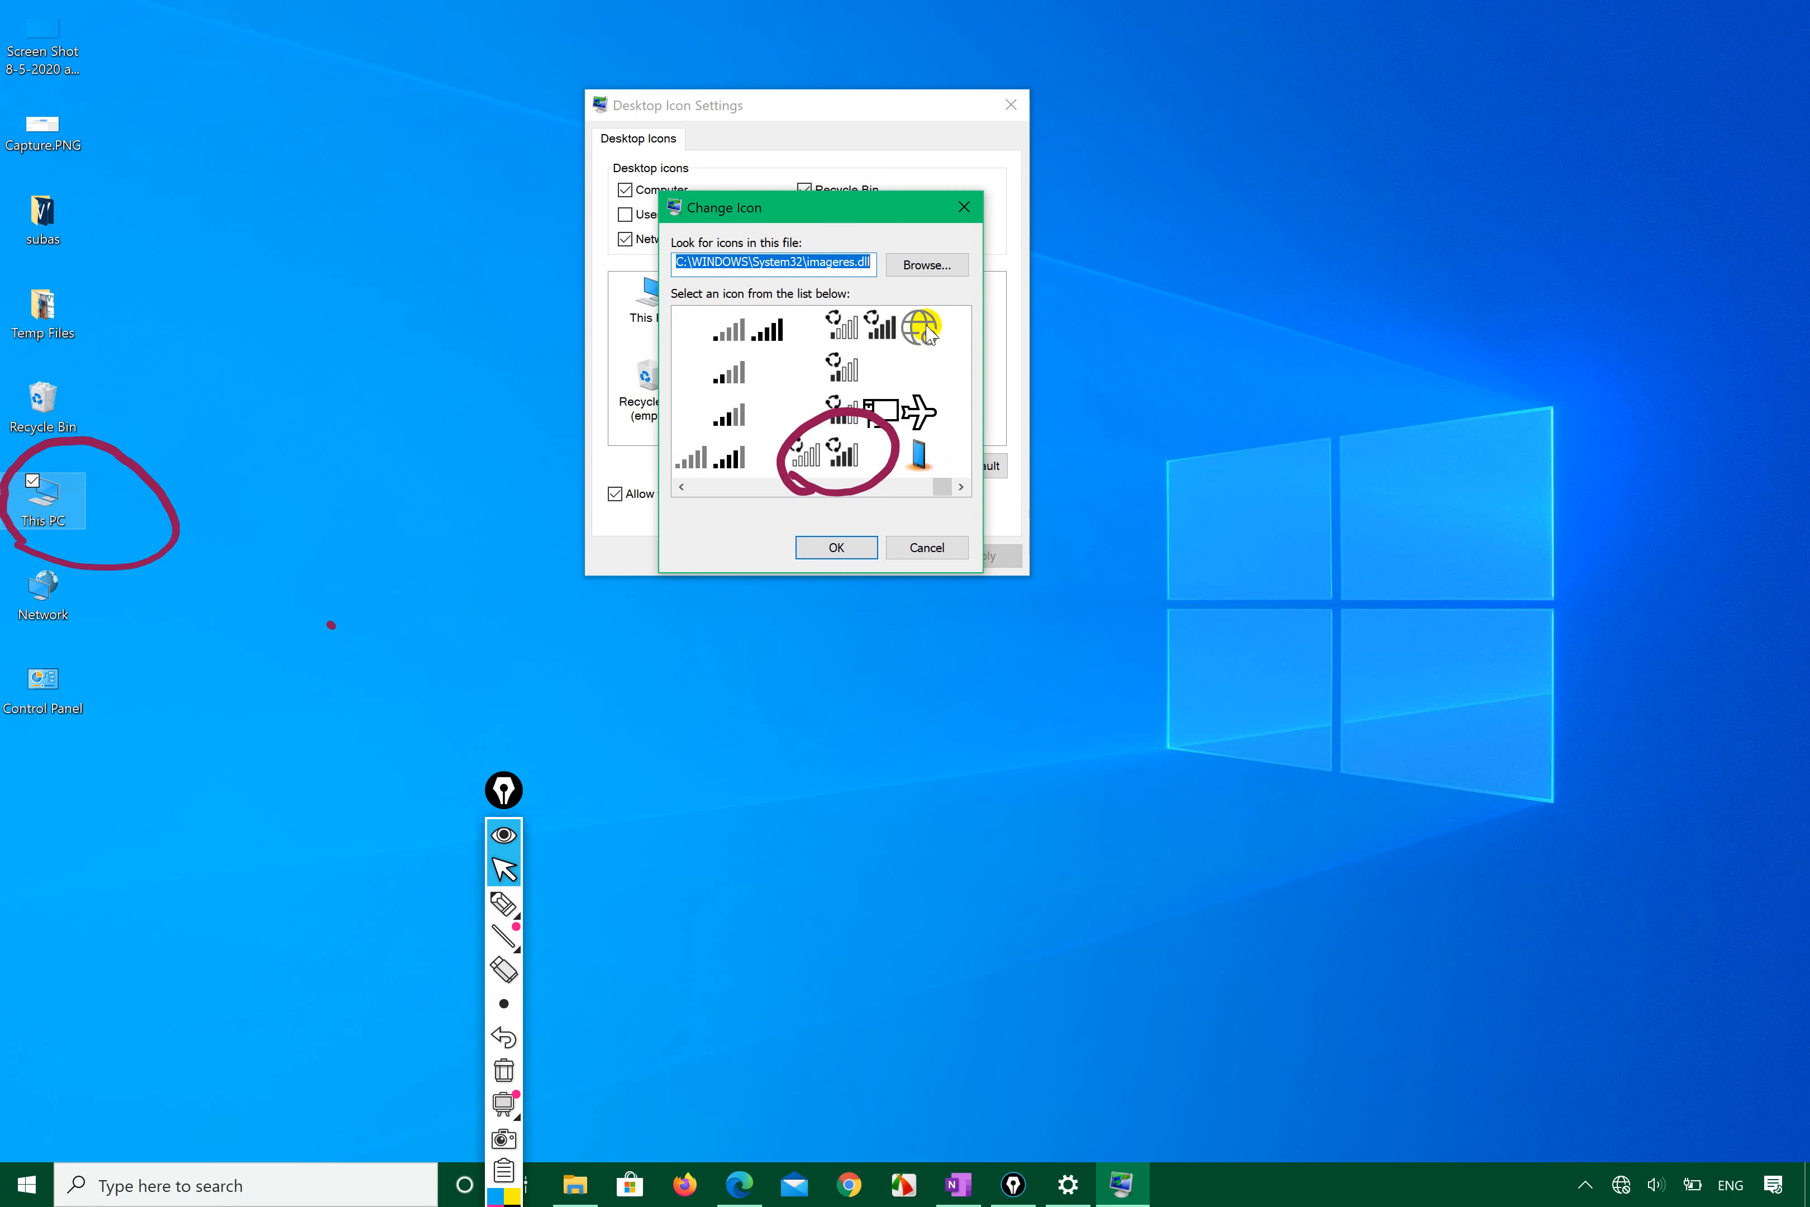
click(927, 331)
click(836, 548)
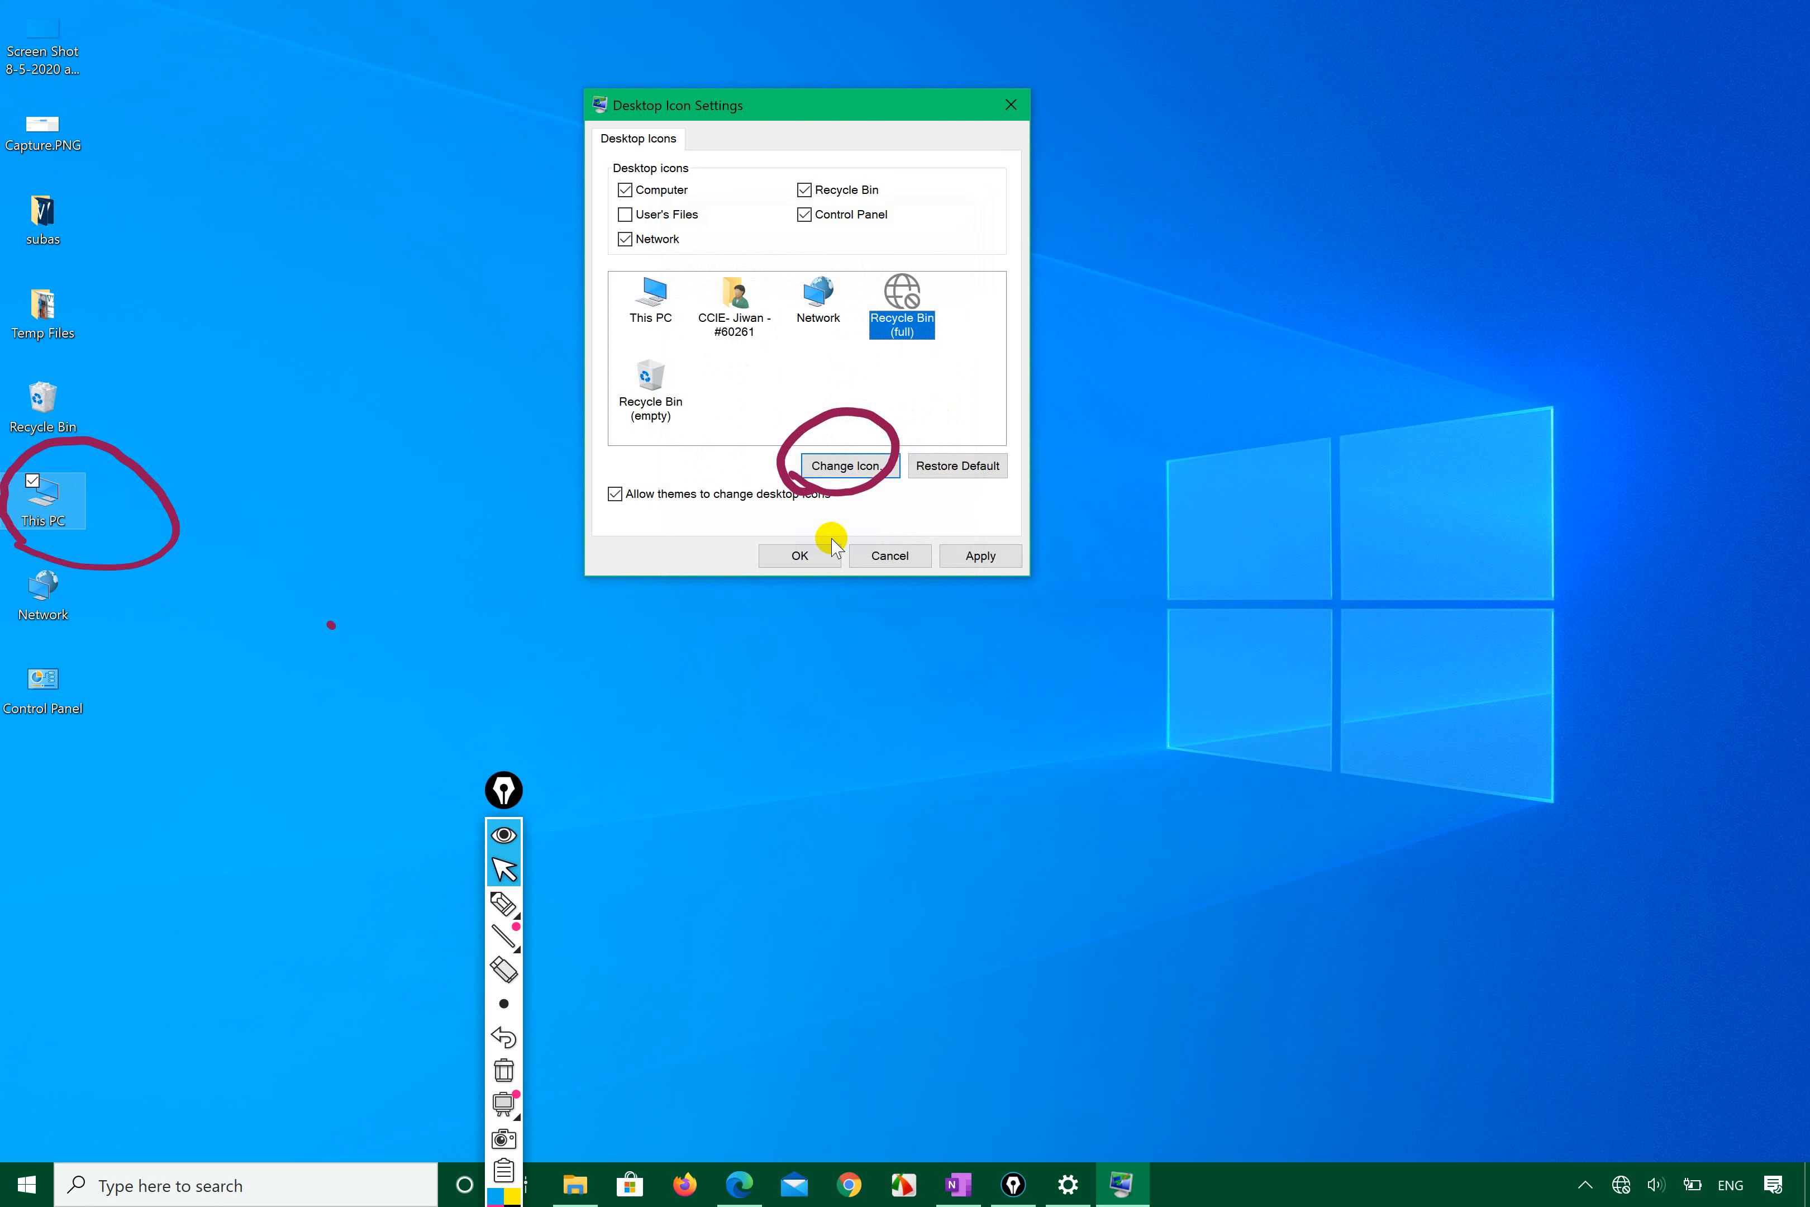
click(970, 555)
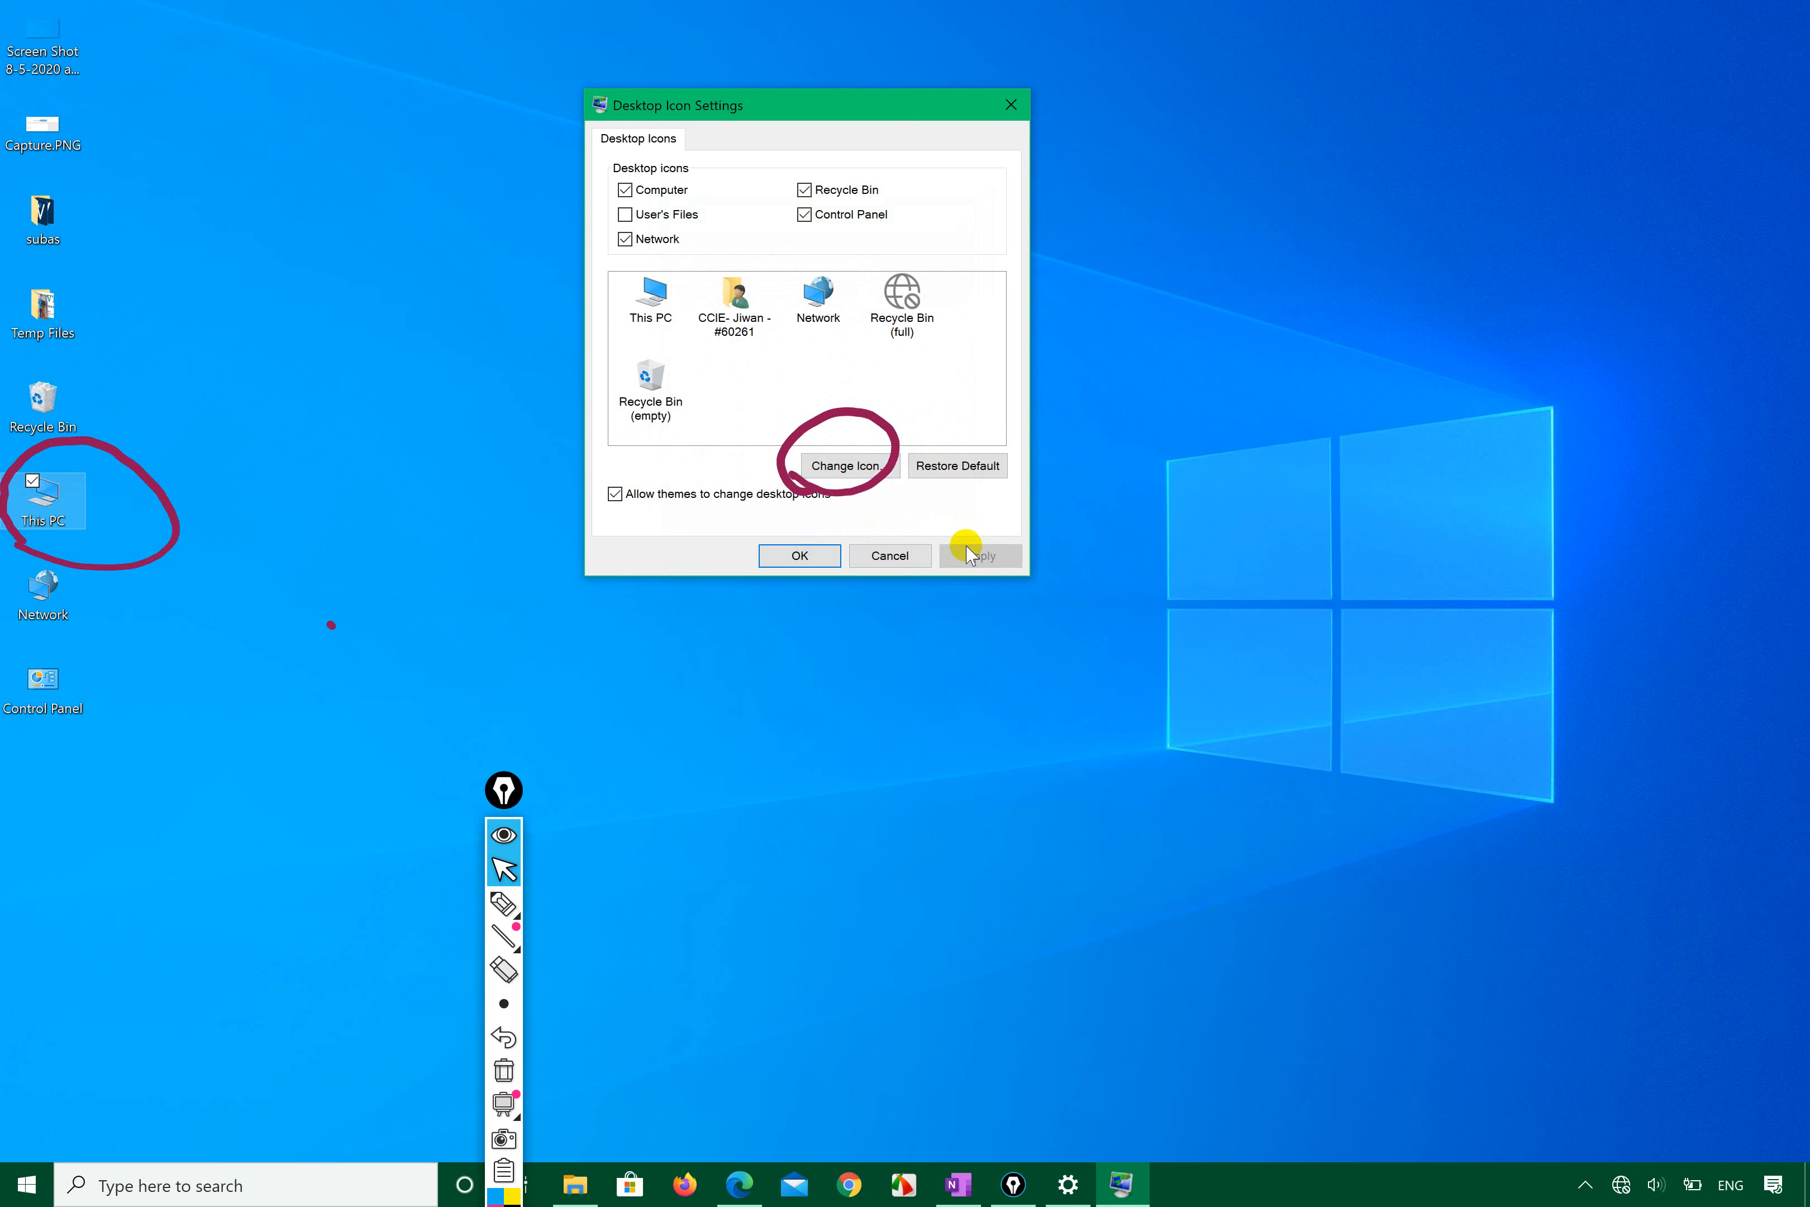
Step: Restore the default Recycle Bin (full) icon, apply it, and close Desktop Icon Settings
click(81, 405)
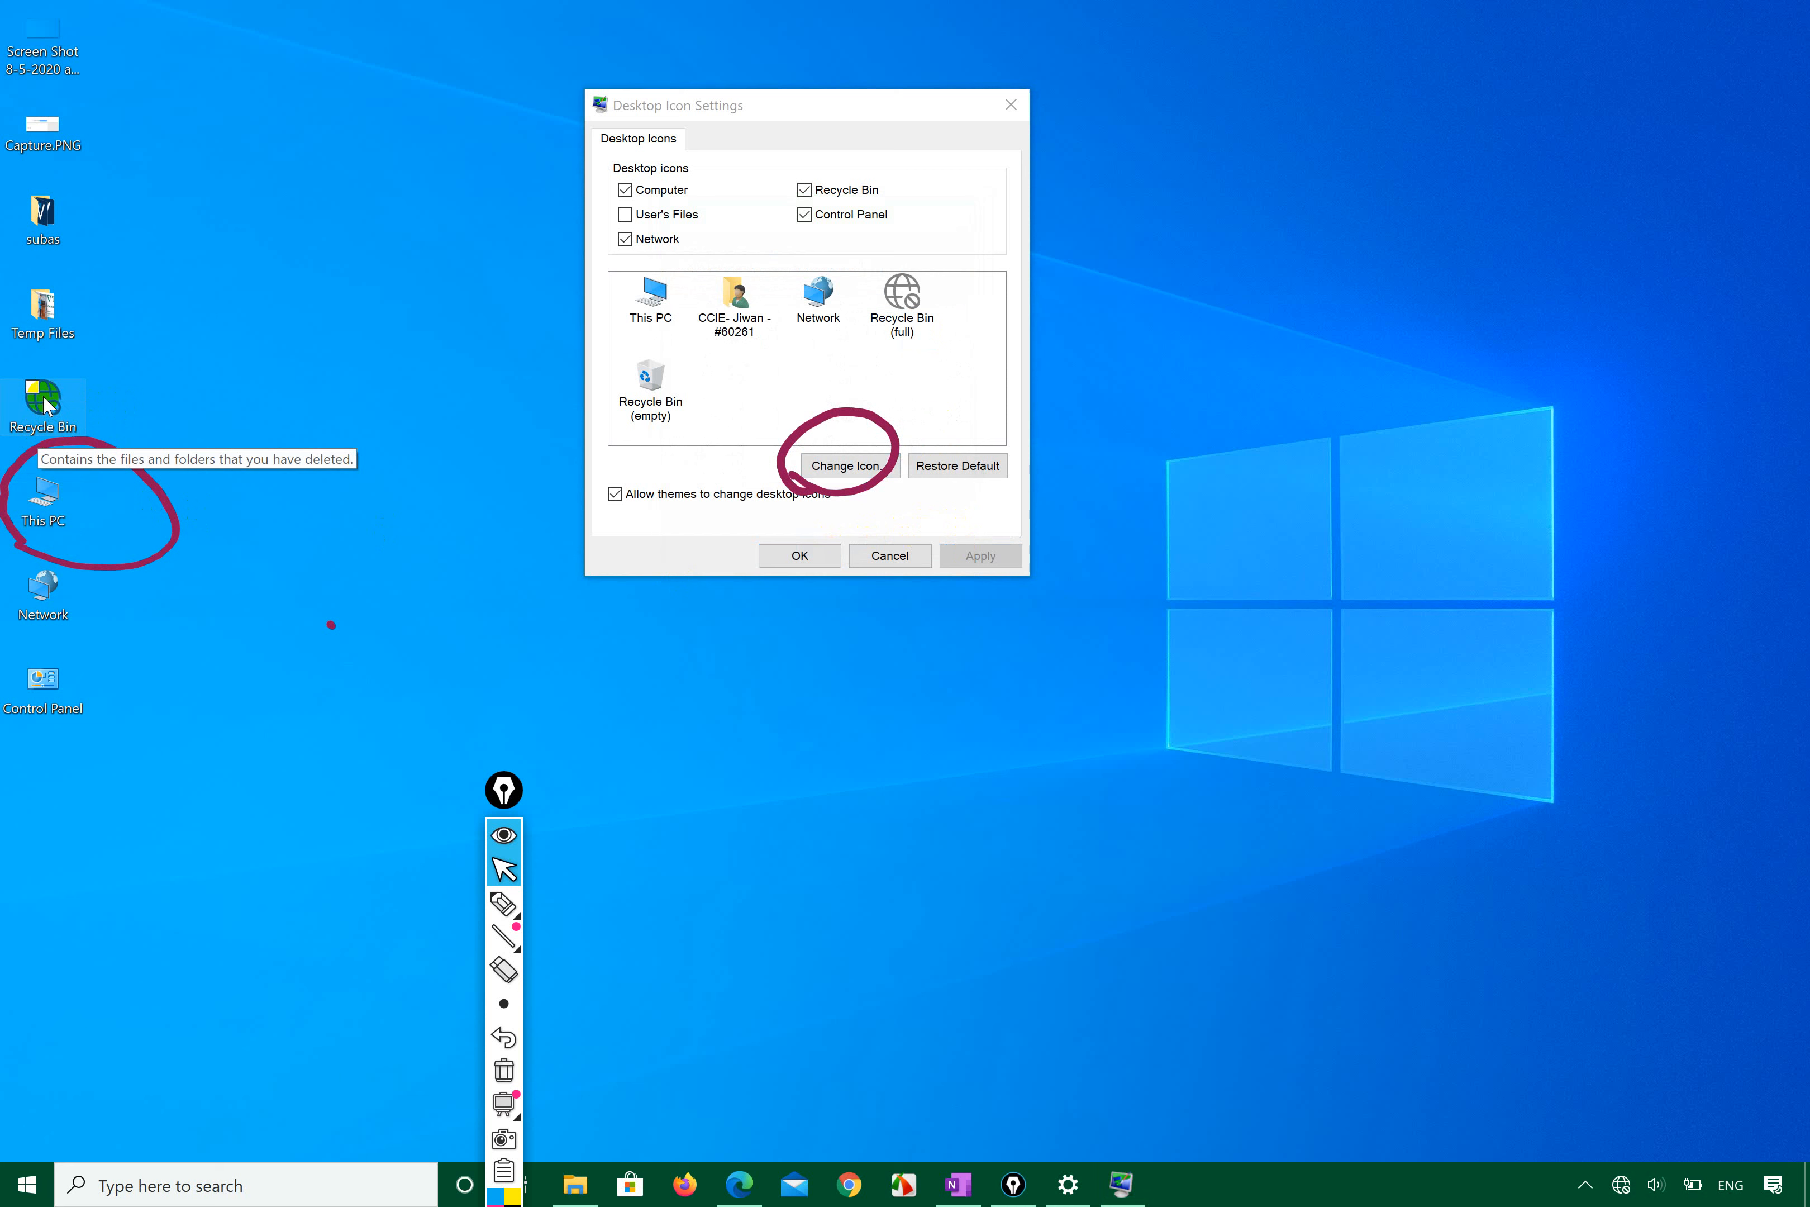
click(963, 467)
click(975, 554)
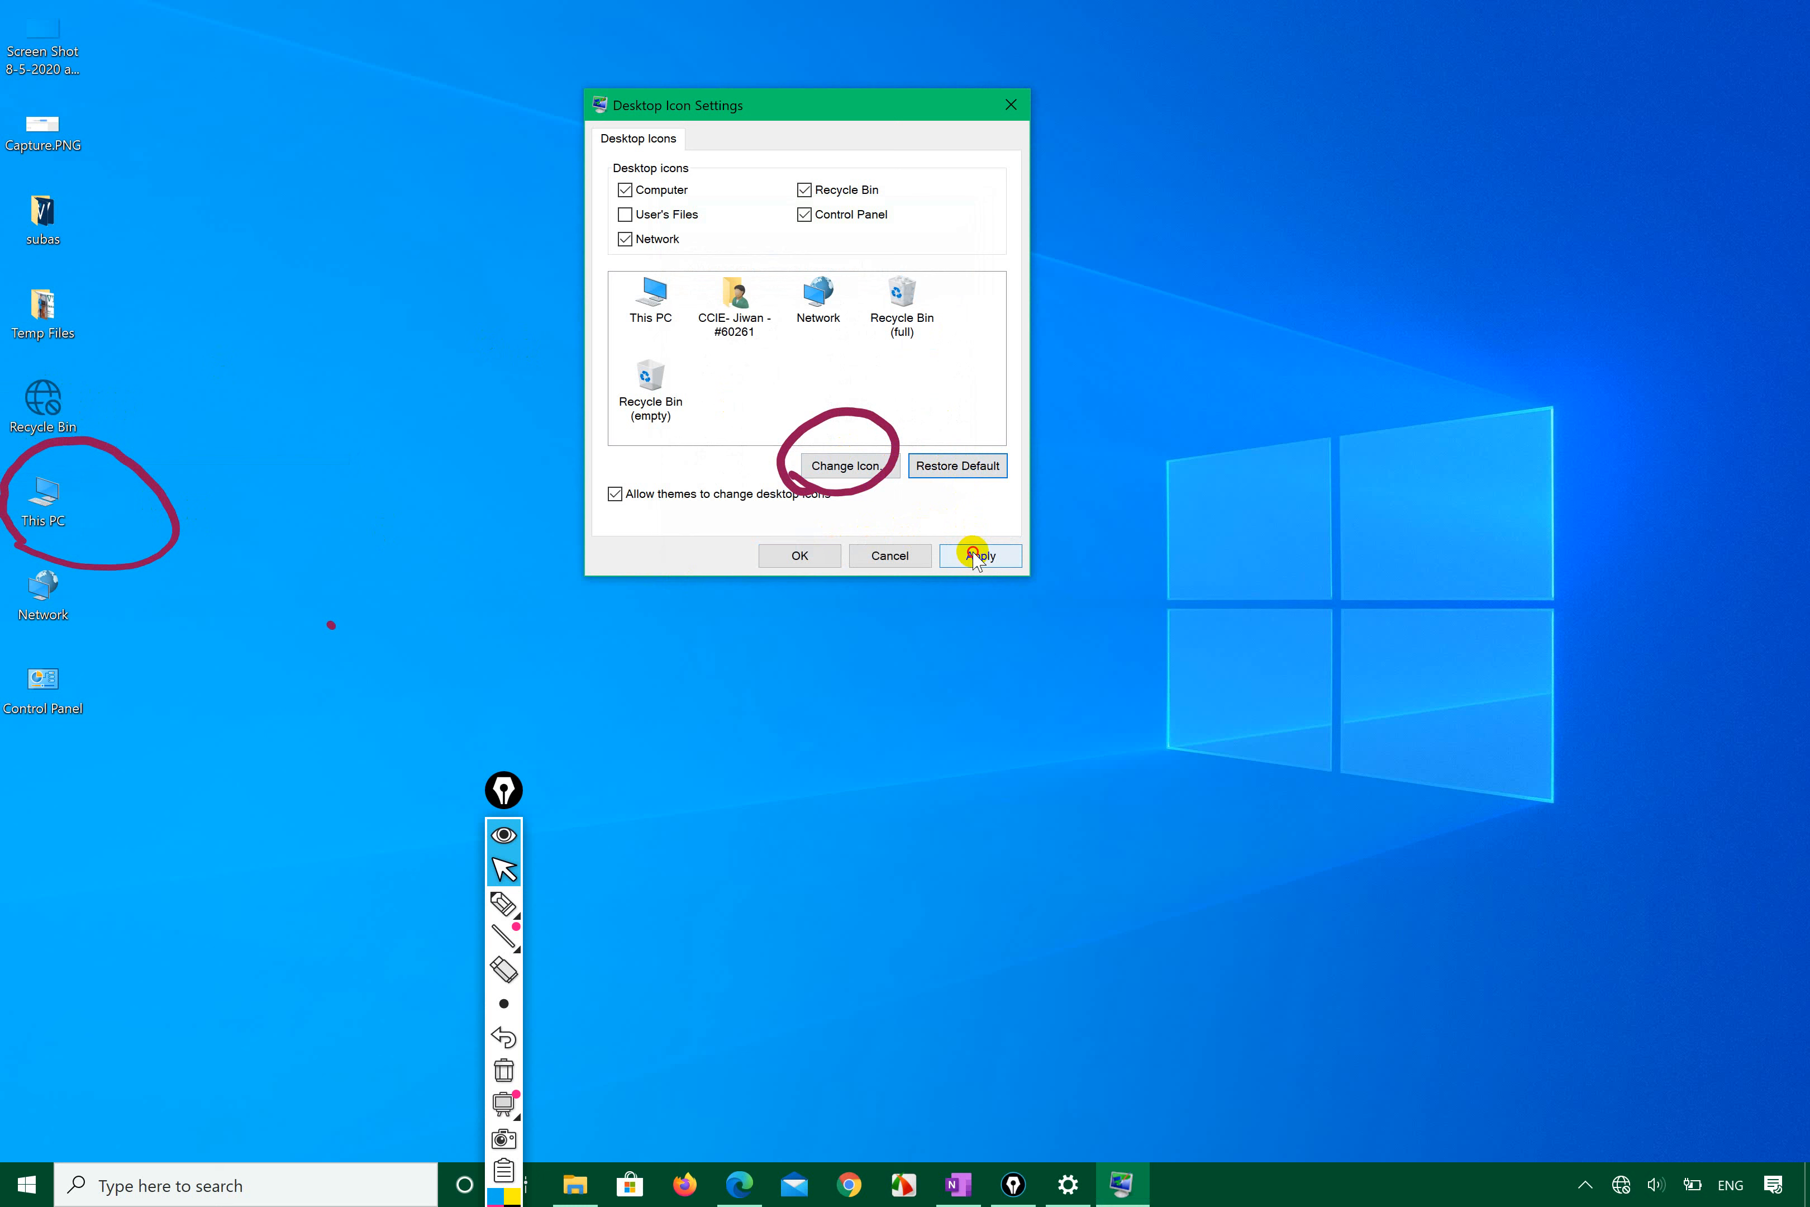
click(823, 549)
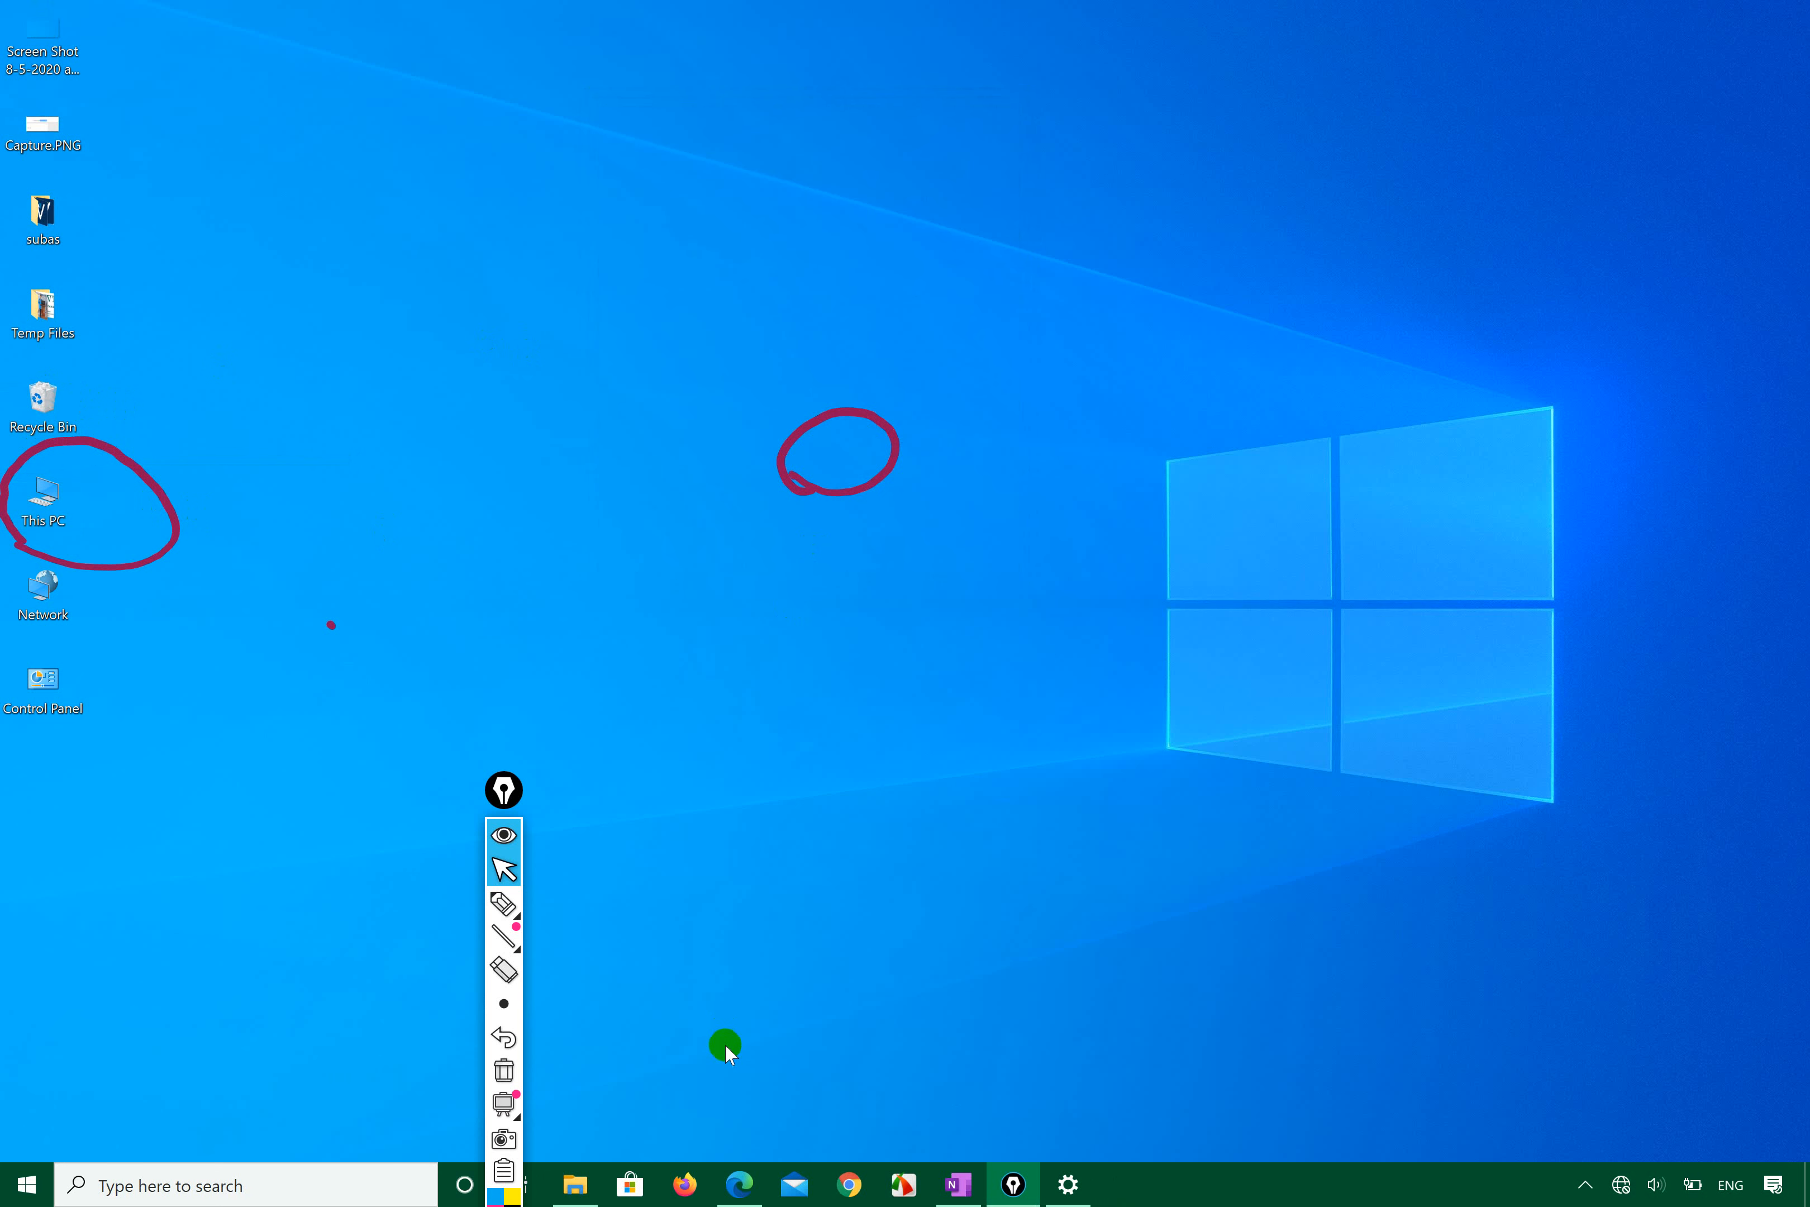
Step: Set the accent color to dark teal in the Colors settings and view it in the Action Center
click(1060, 1180)
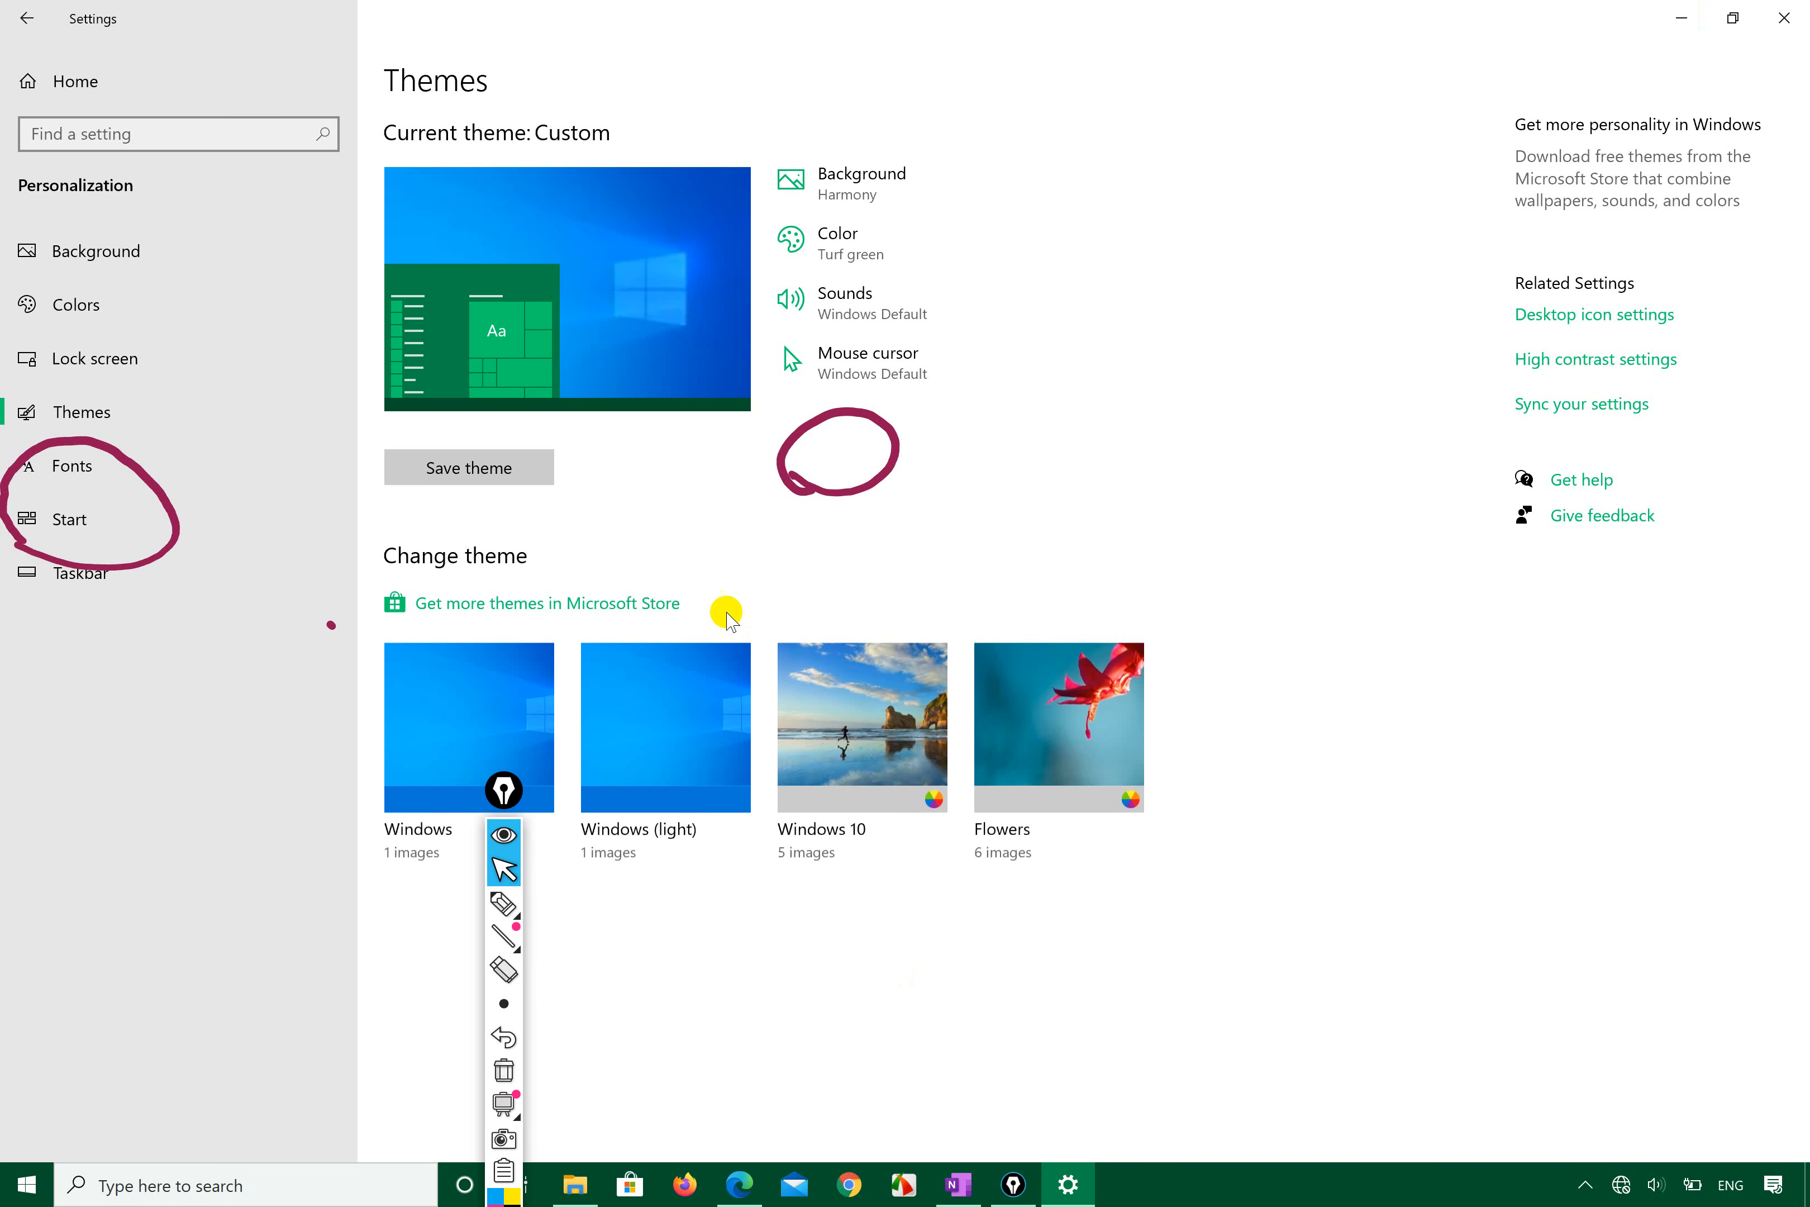
click(153, 313)
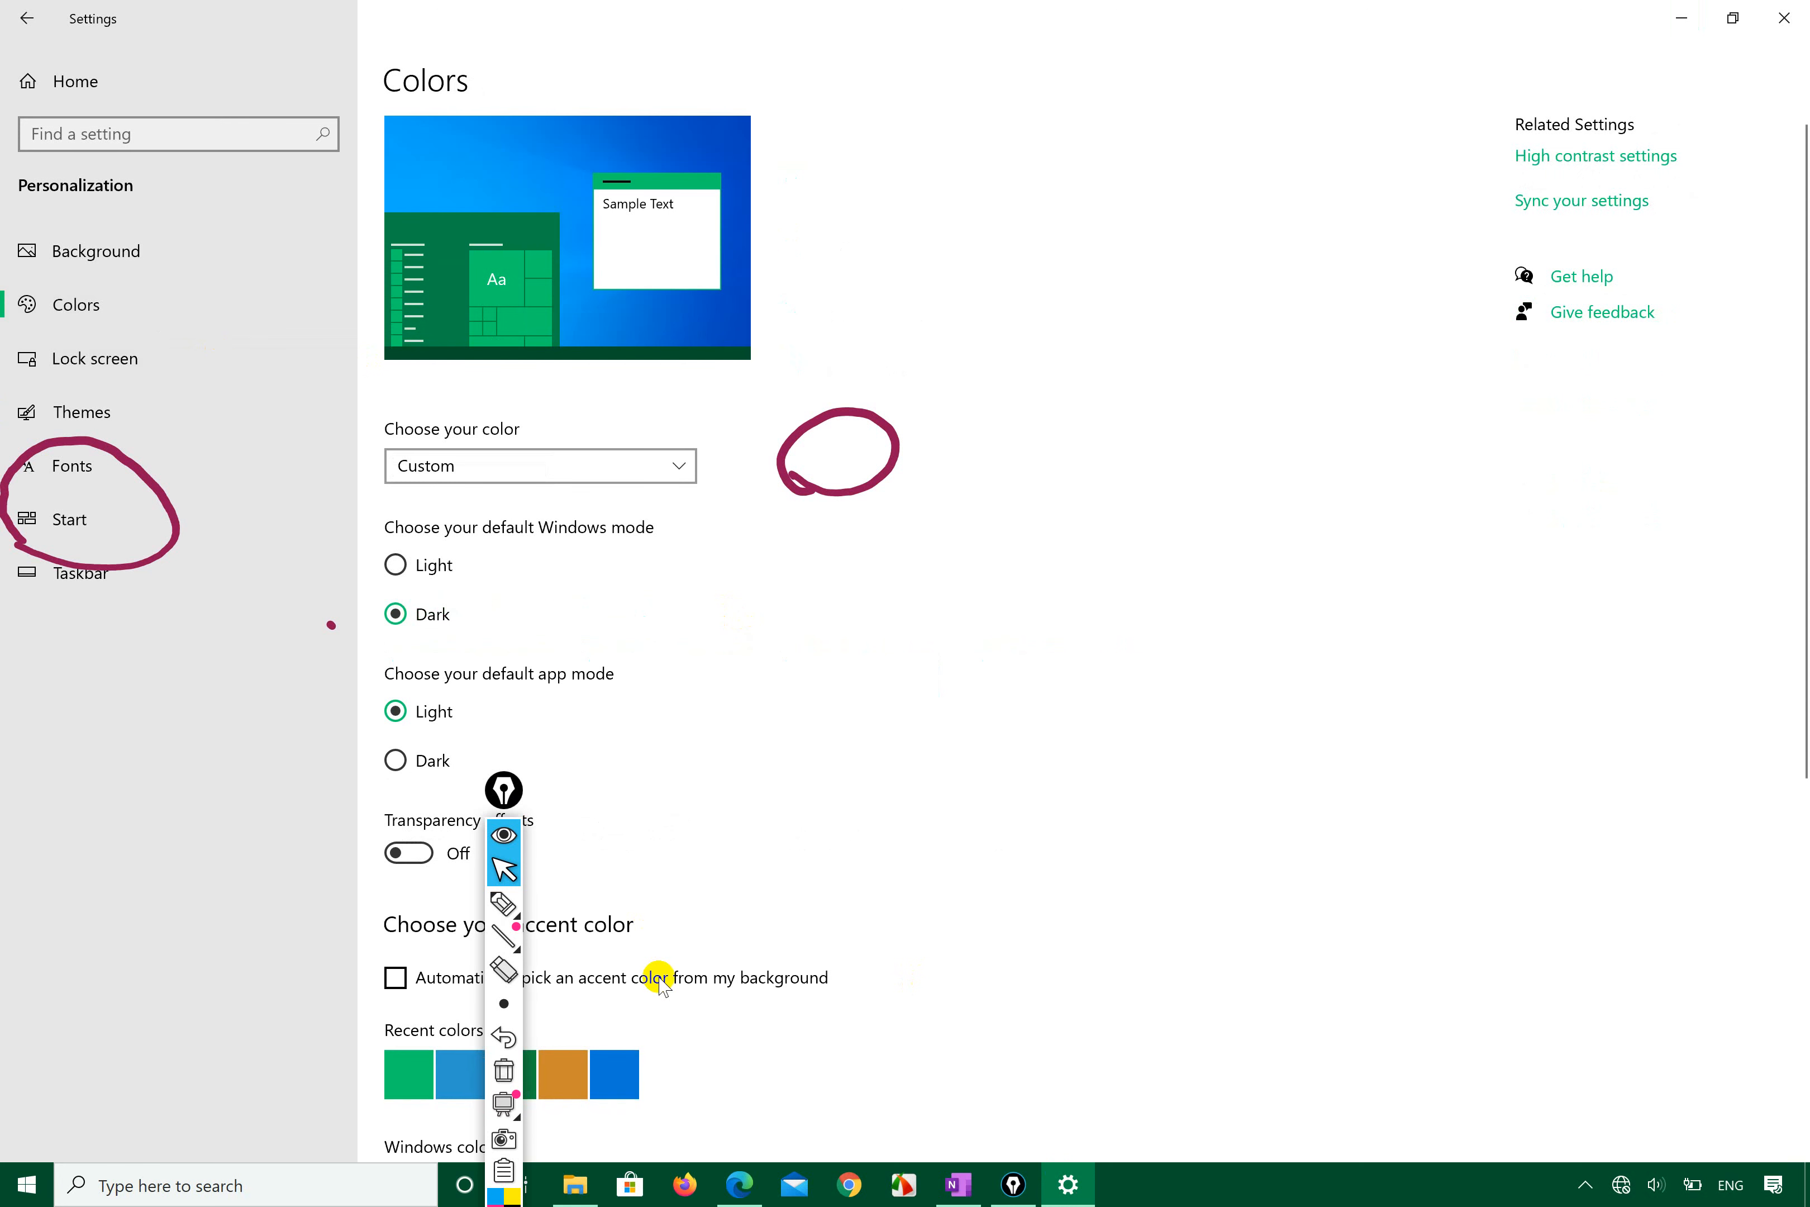
scroll(720, 728, down, 8)
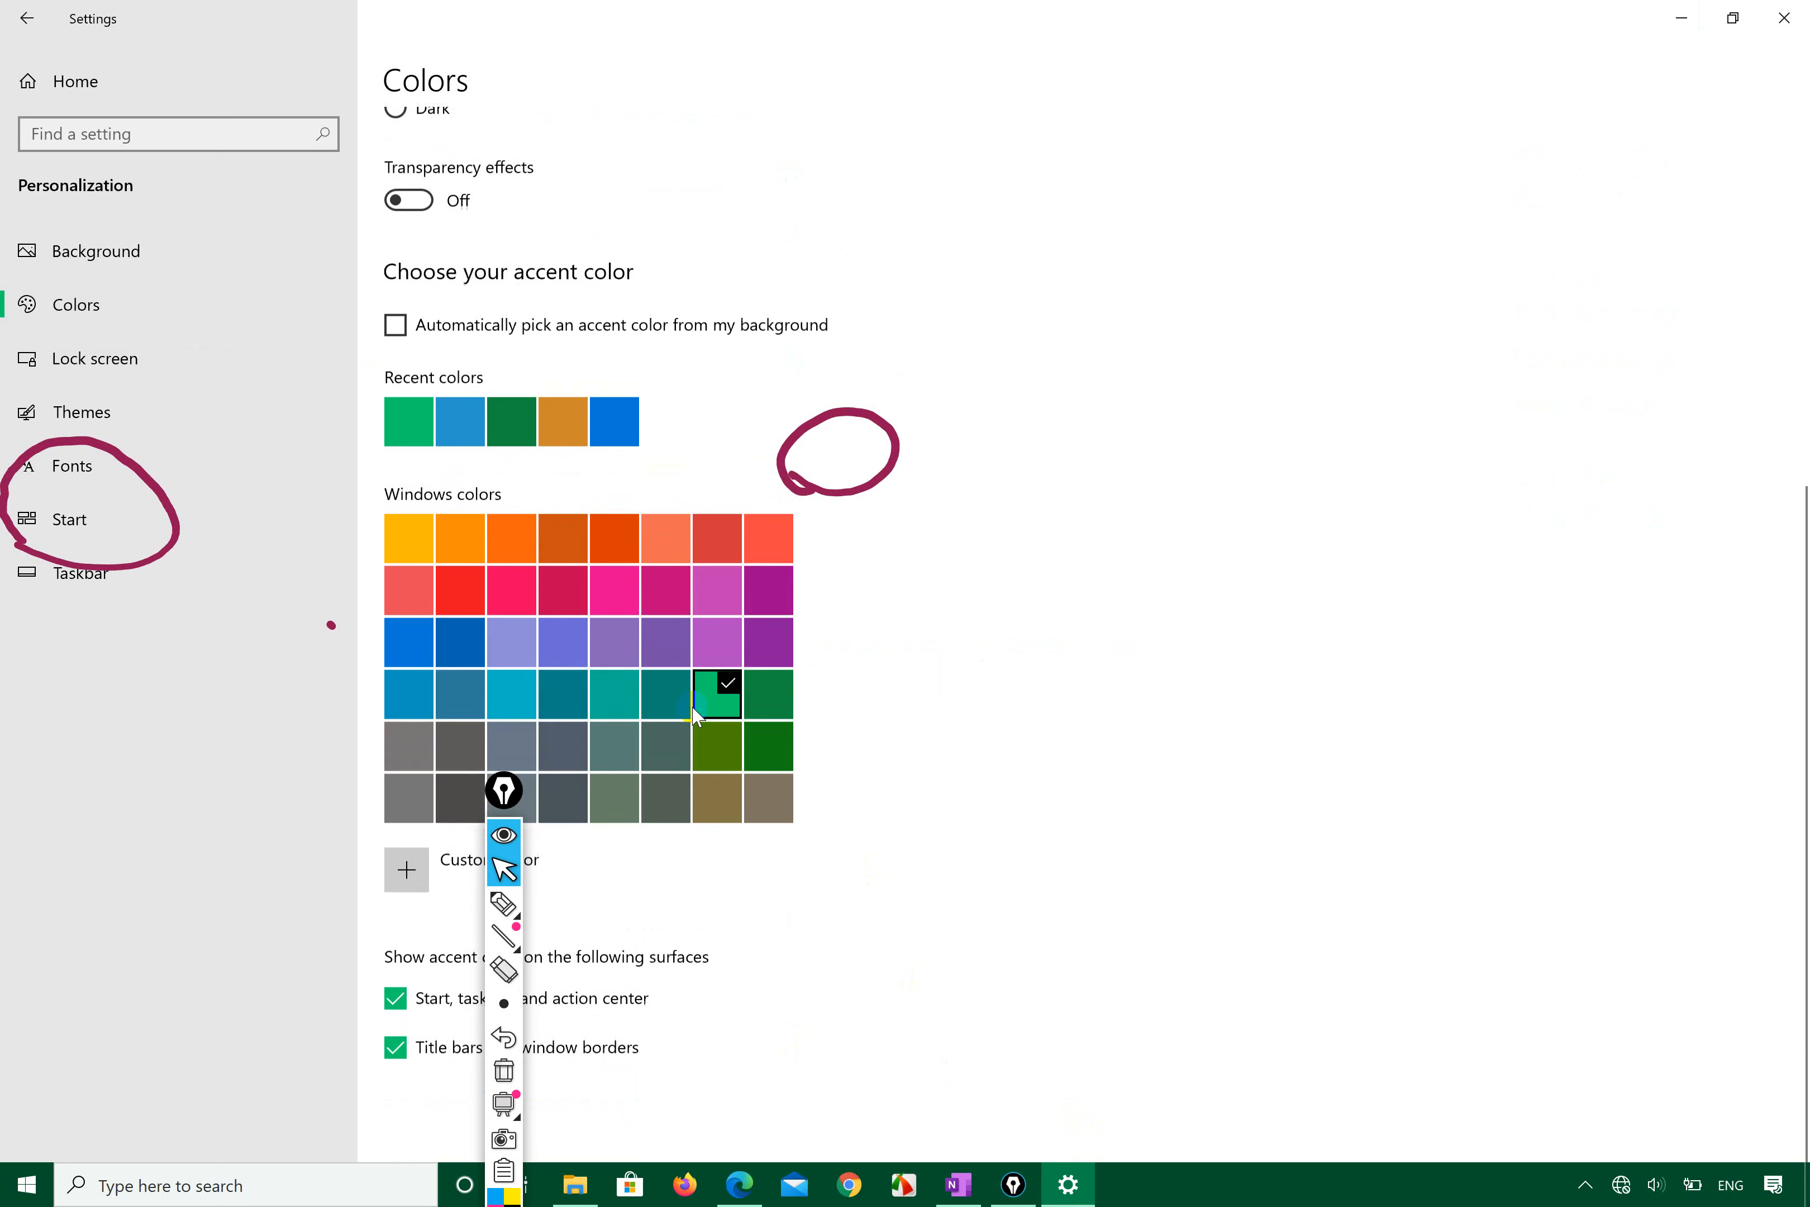
click(774, 542)
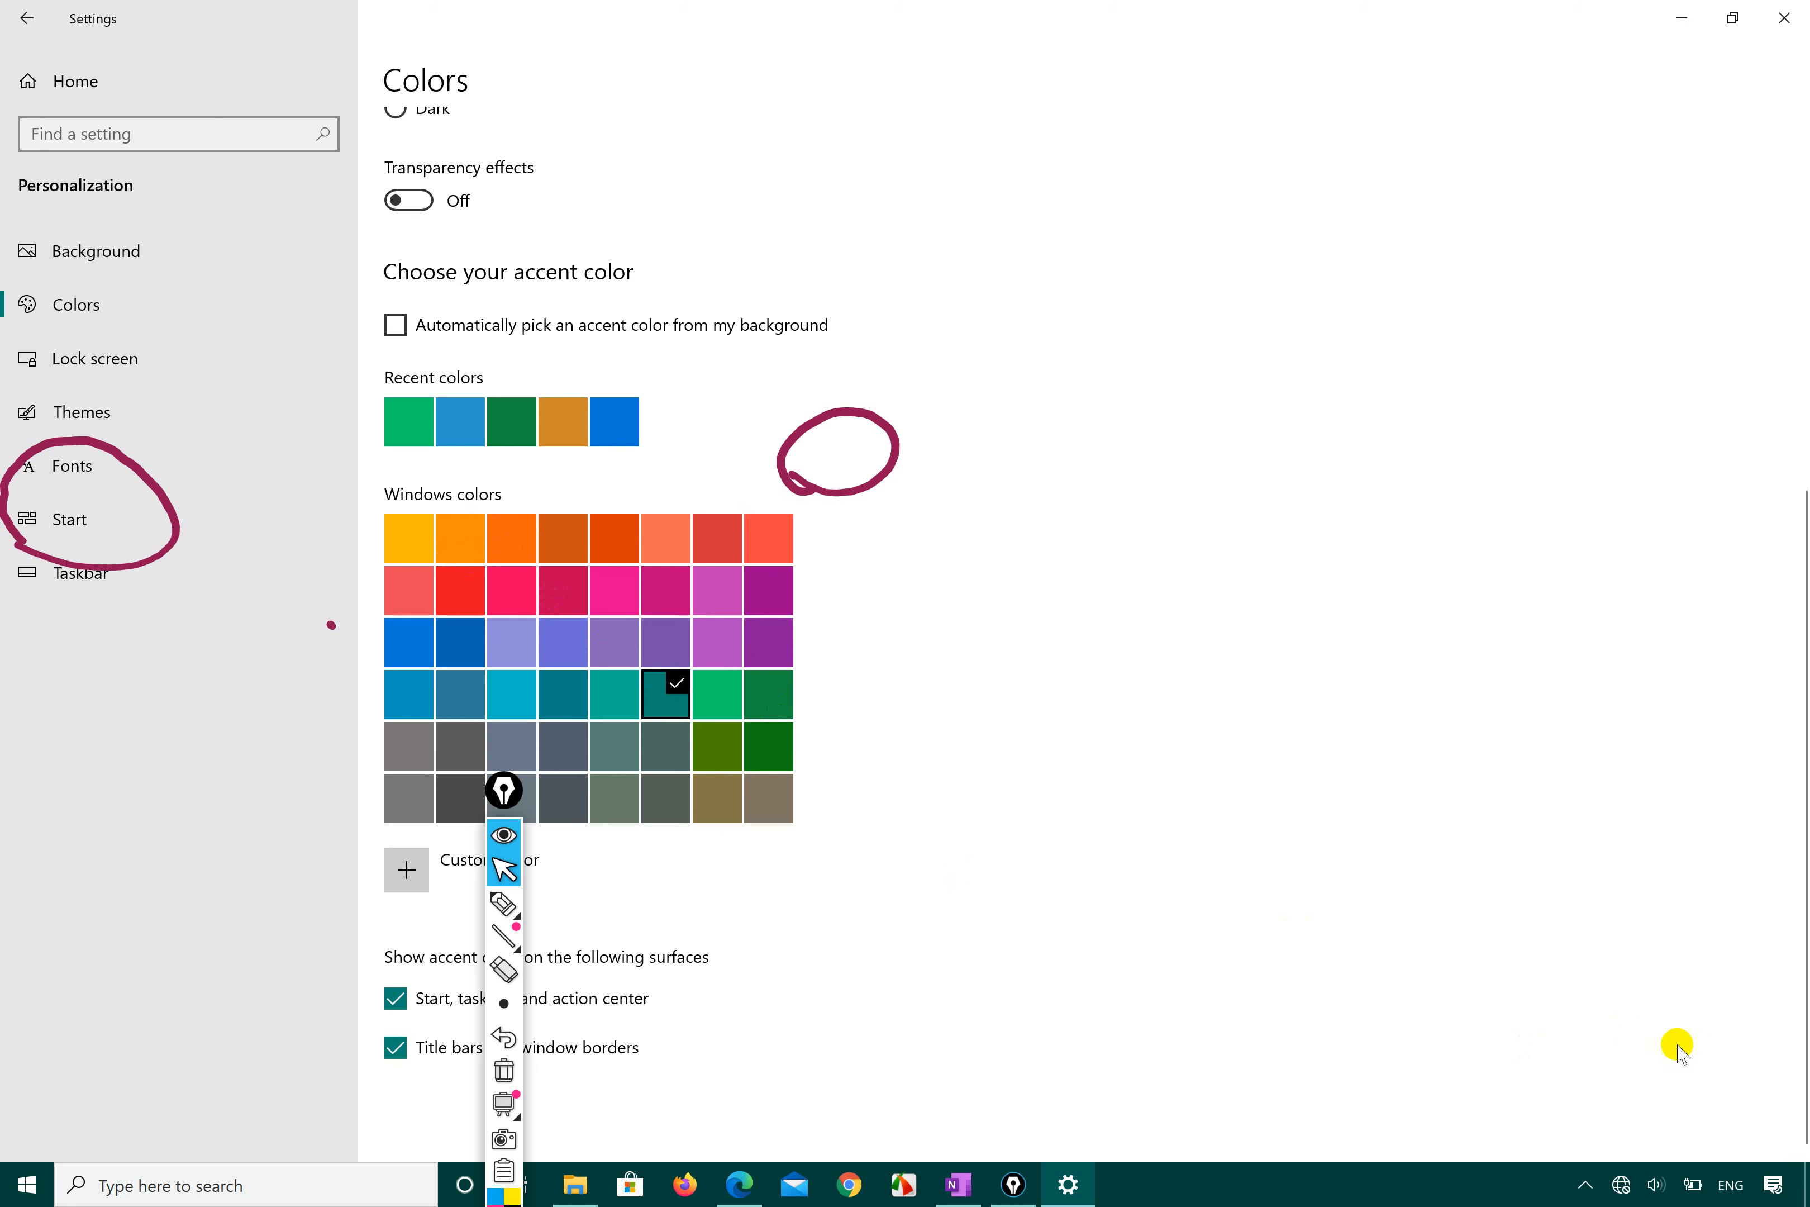
click(1783, 1185)
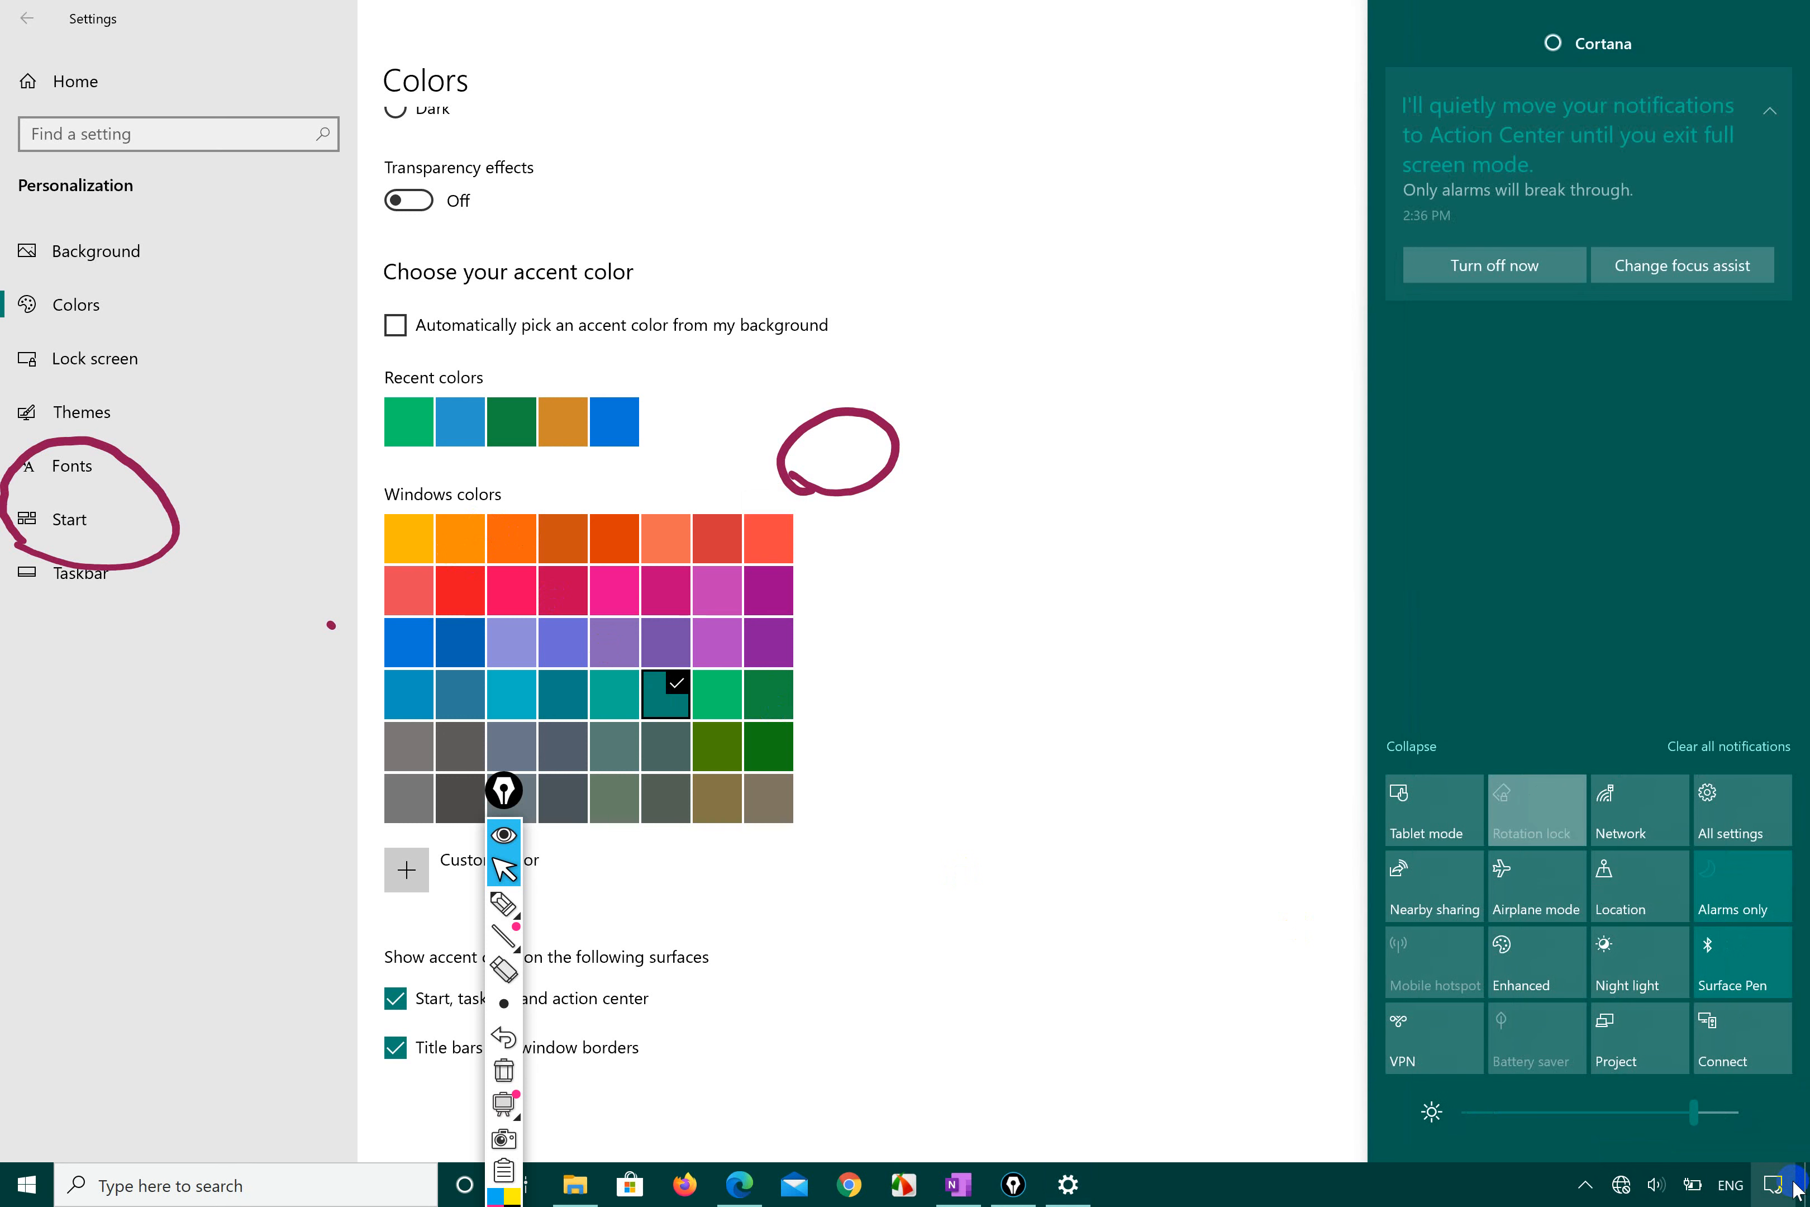
click(959, 615)
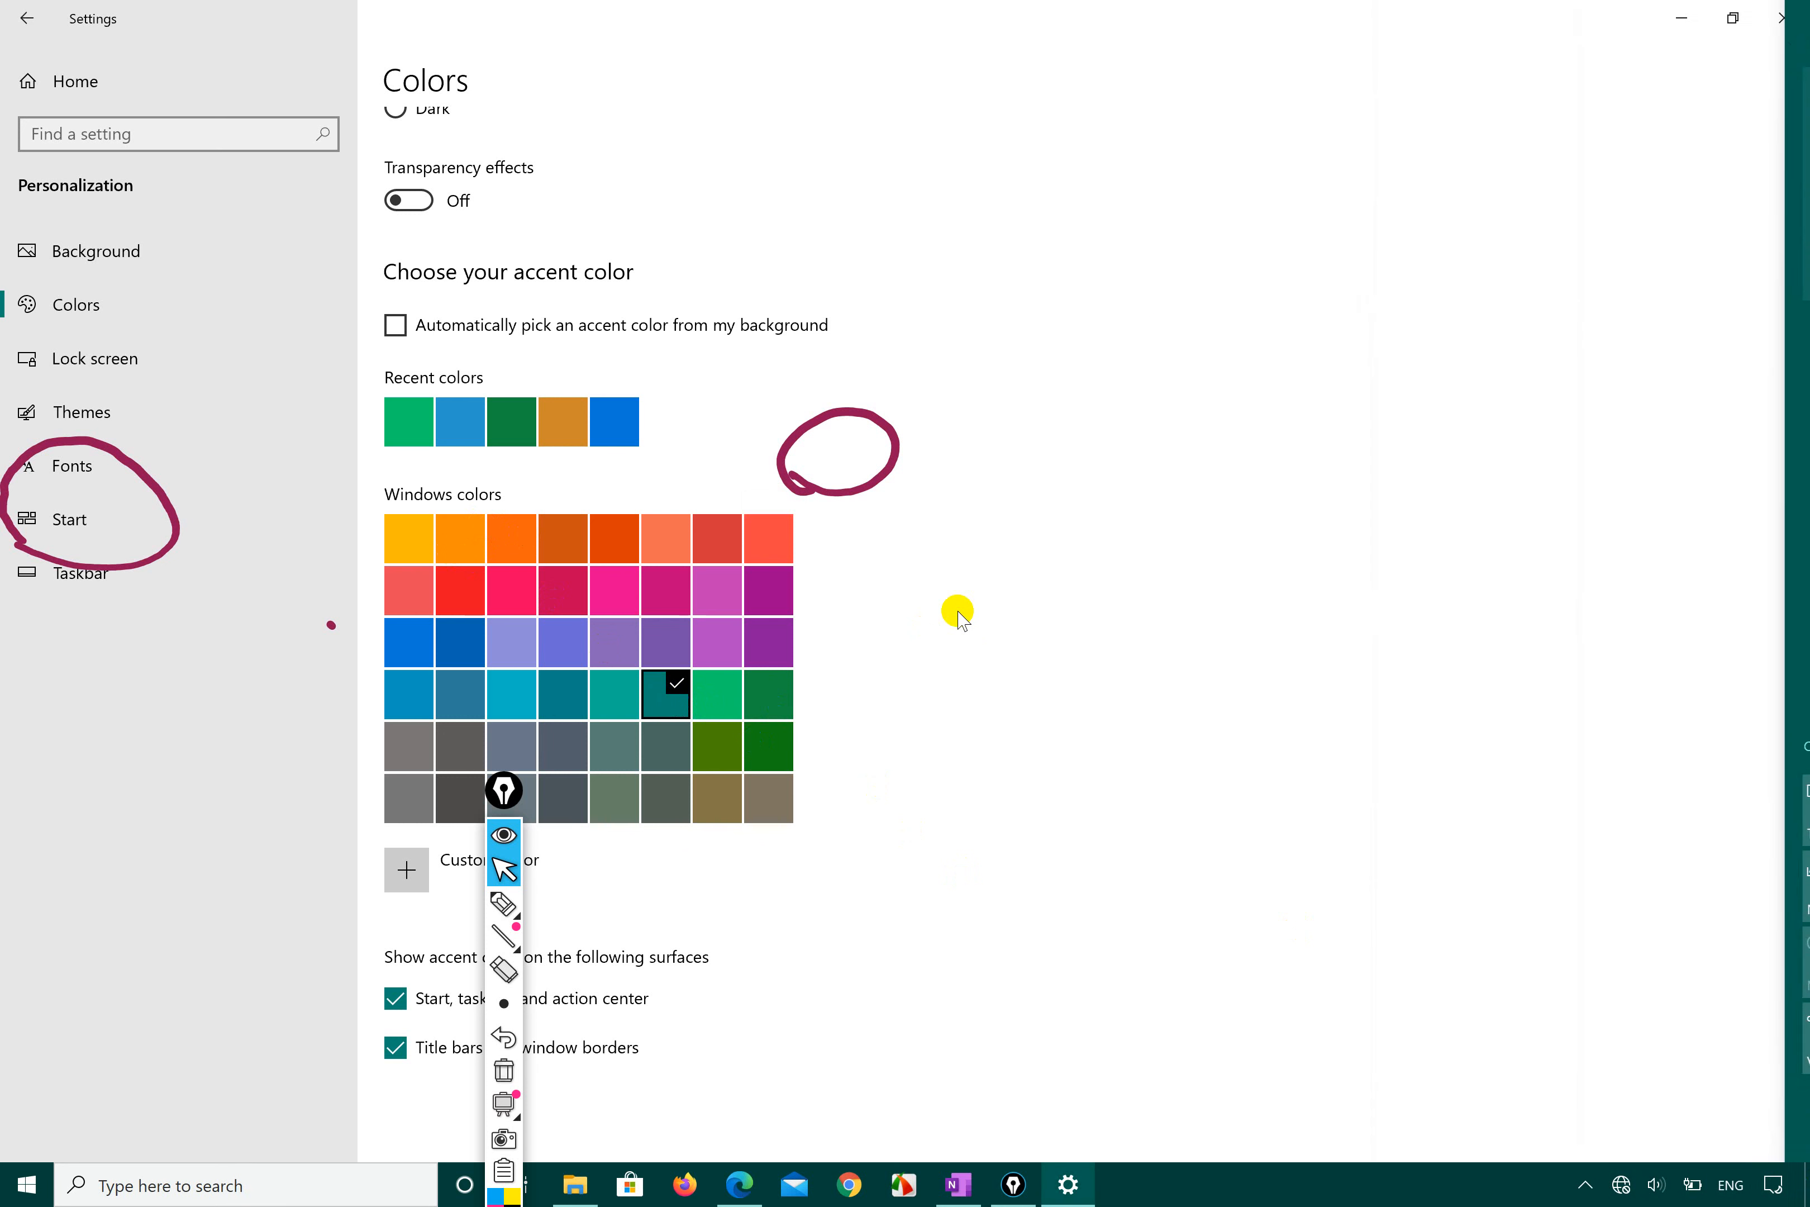
Step: Close the Settings window and hide the on-screen annotations together with the pen tools
click(1778, 17)
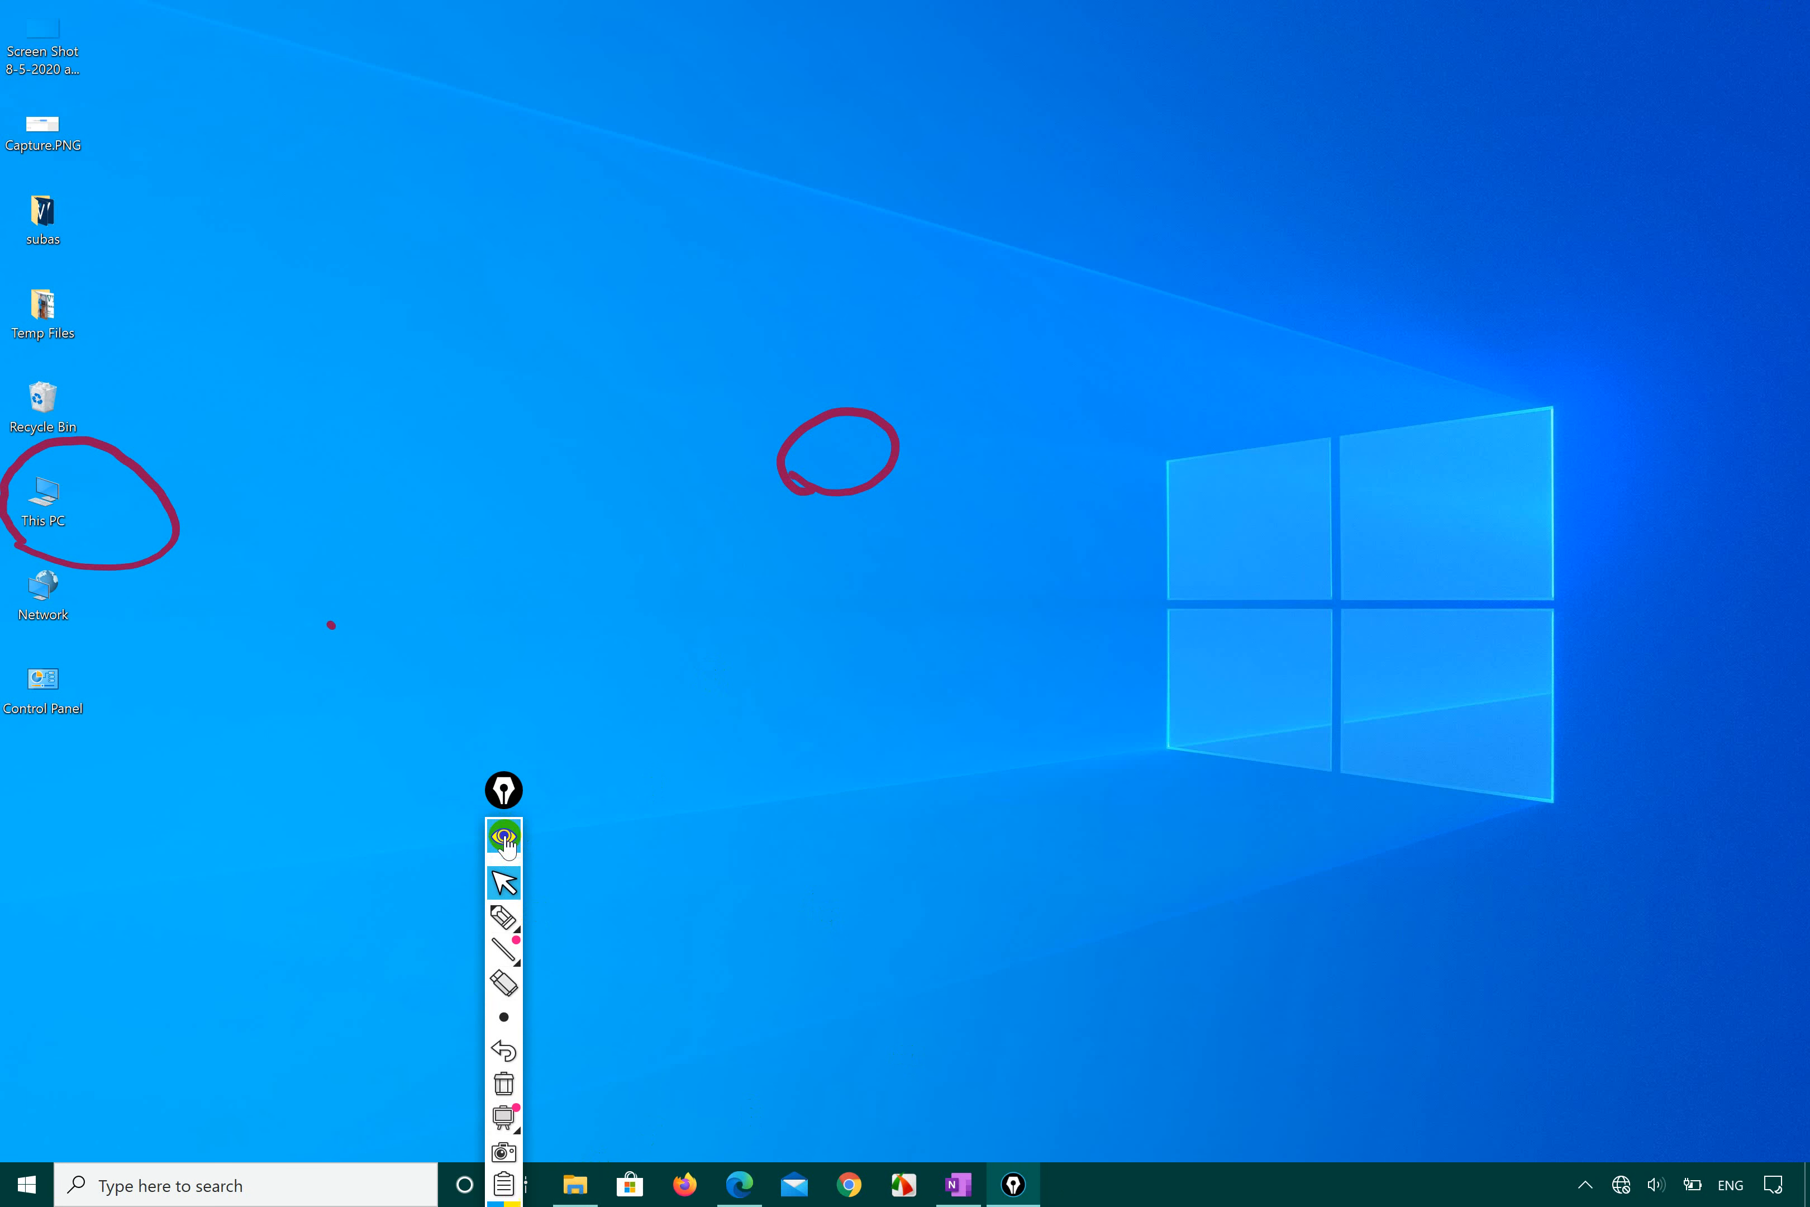
click(504, 835)
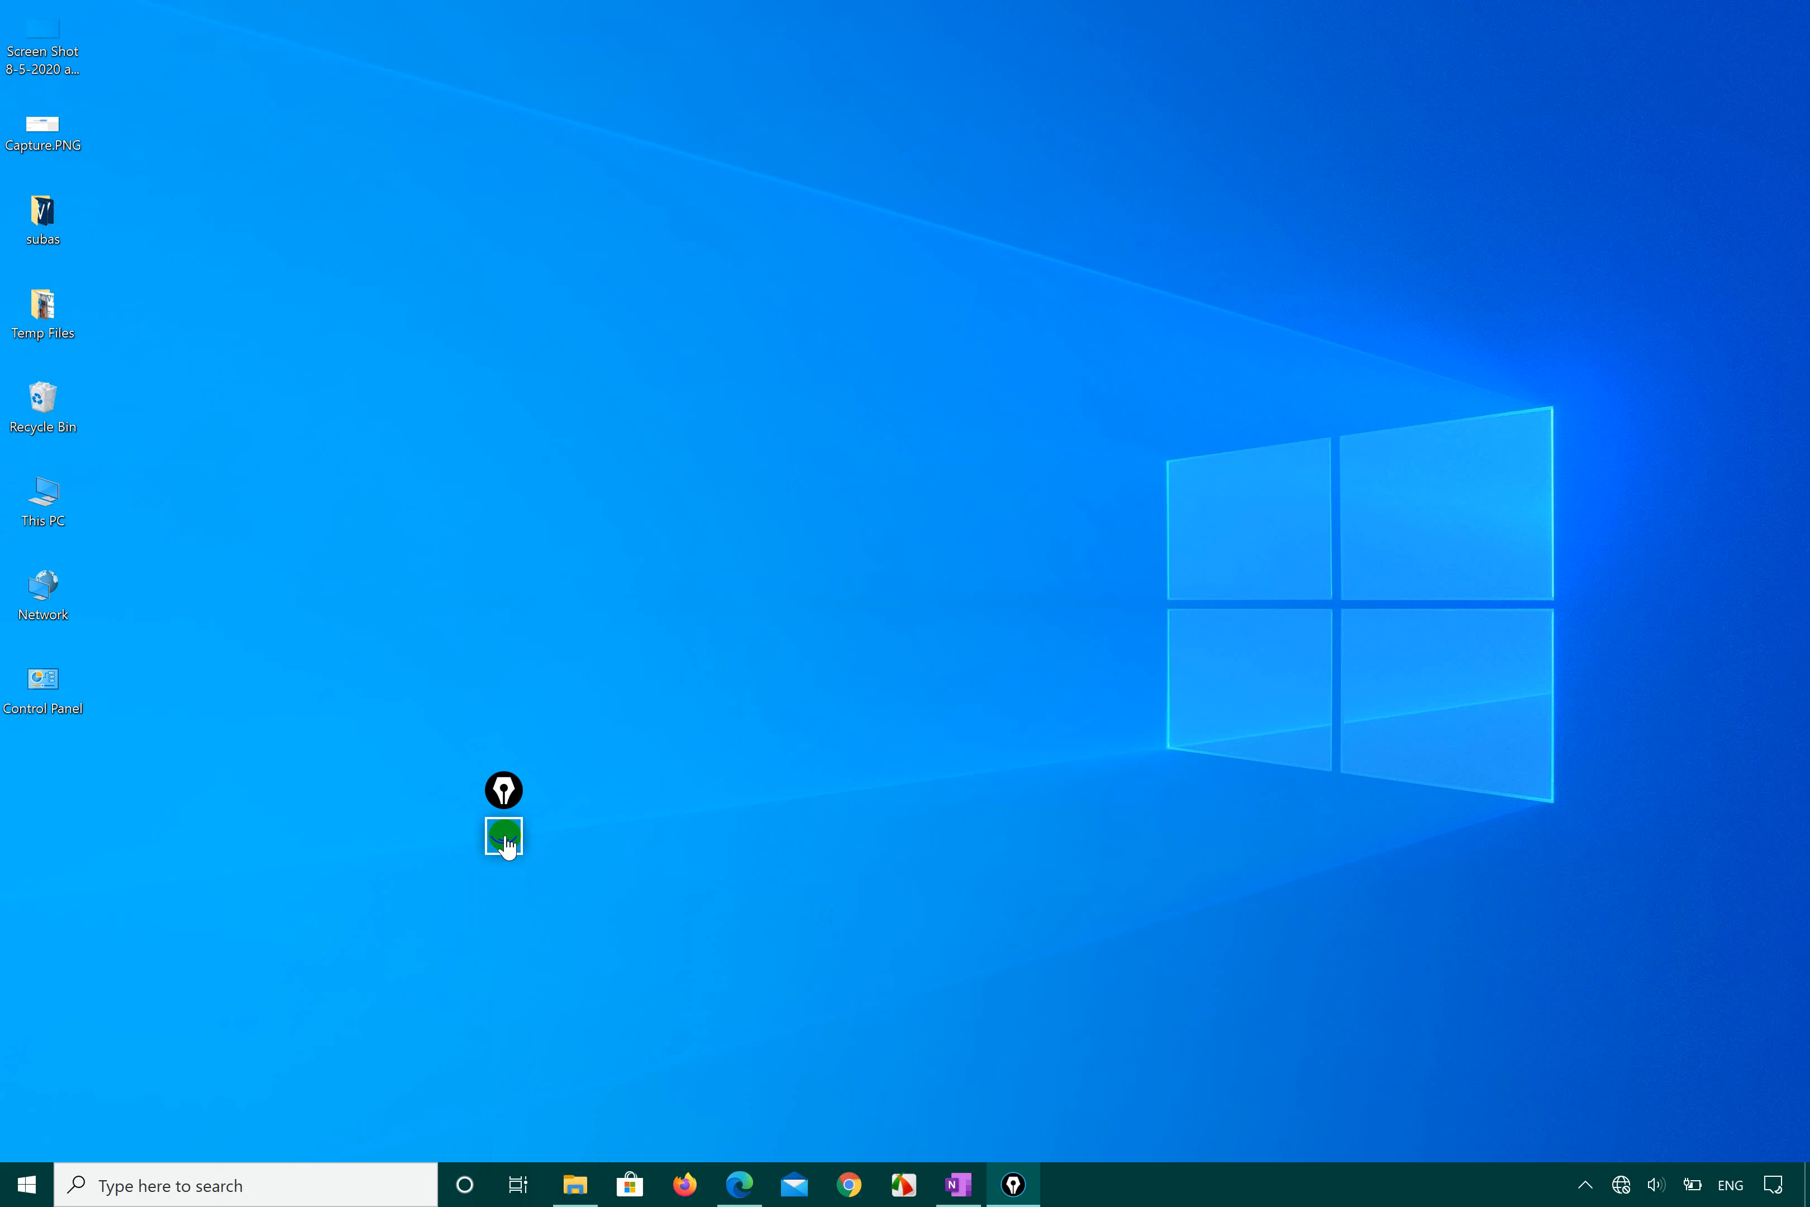
Step: Switch to the Windows 10 syllabus PDF in Edge and review the marked topics of section 2
click(739, 1184)
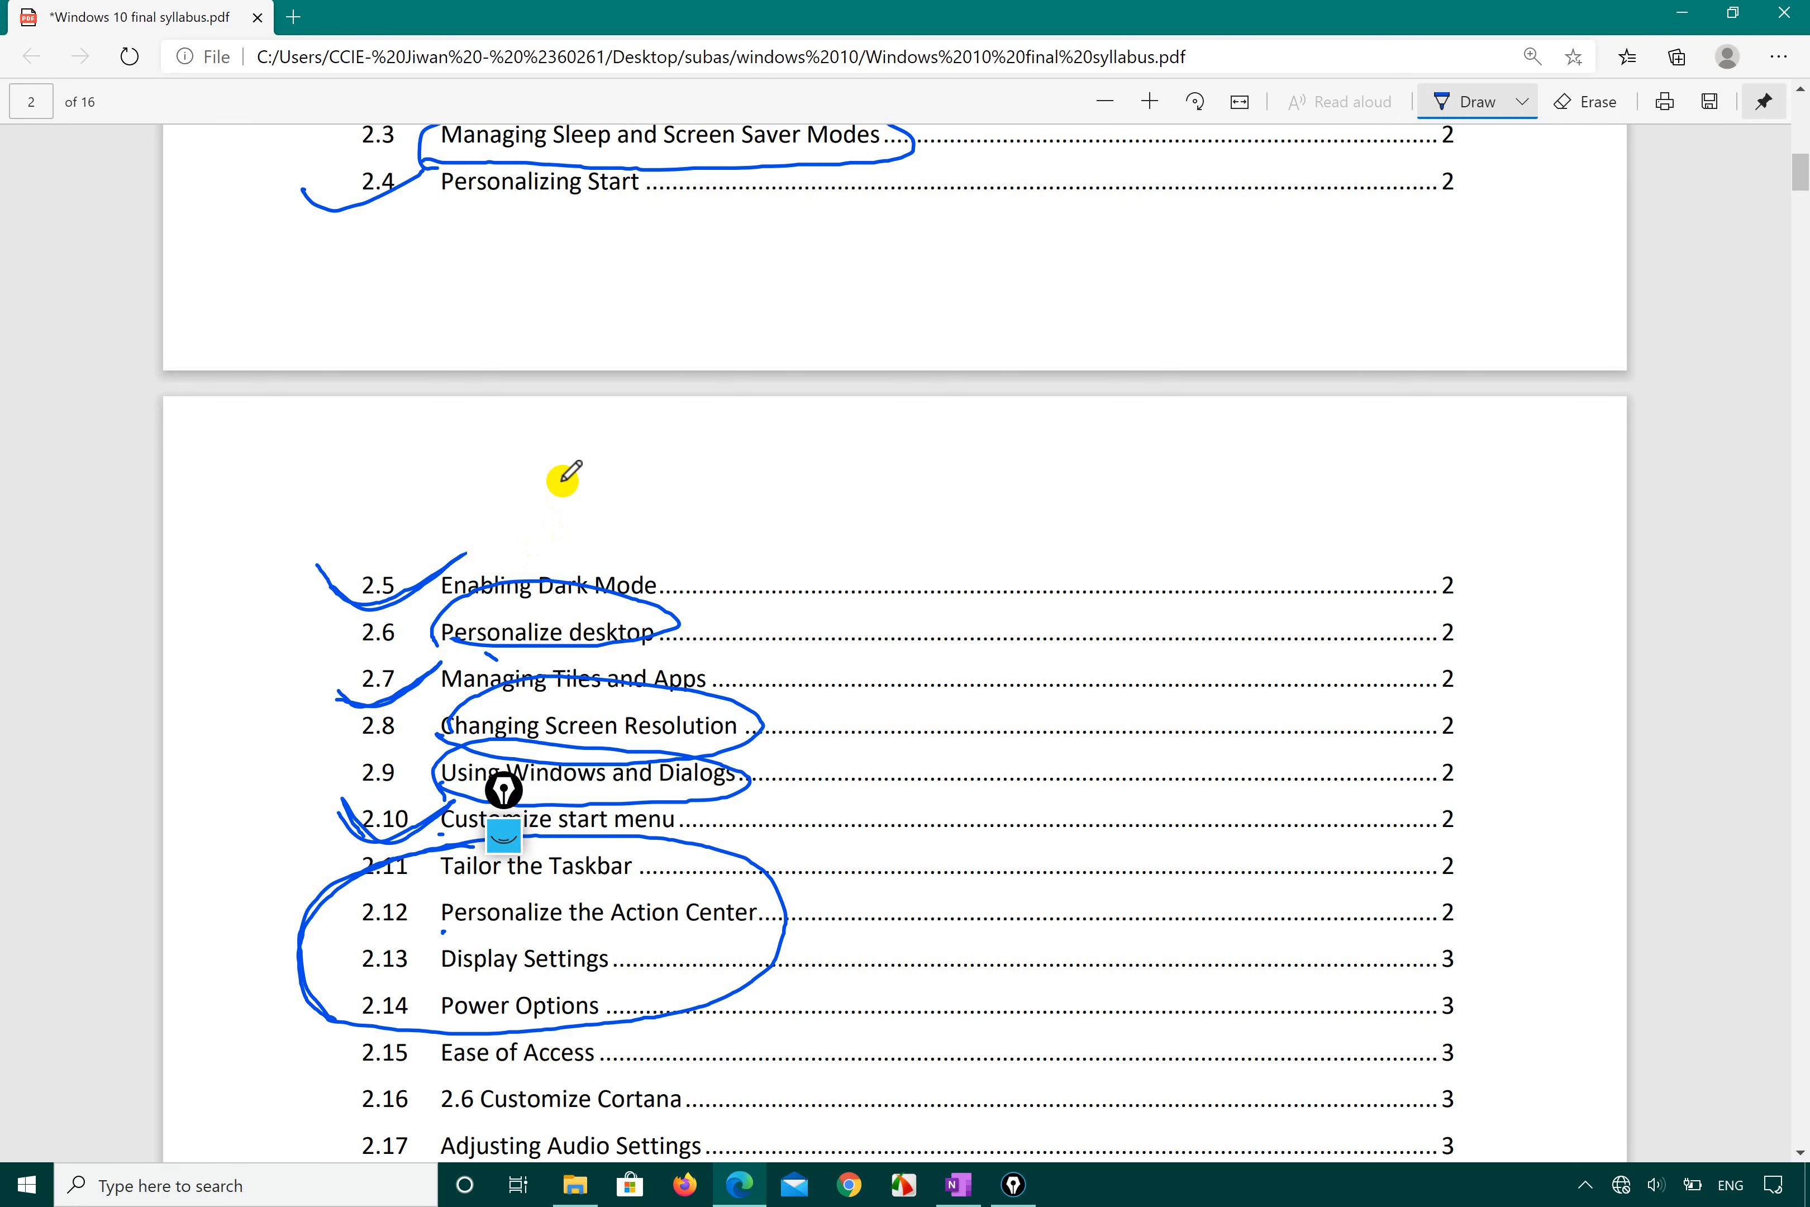
scroll(566, 477, up, 2)
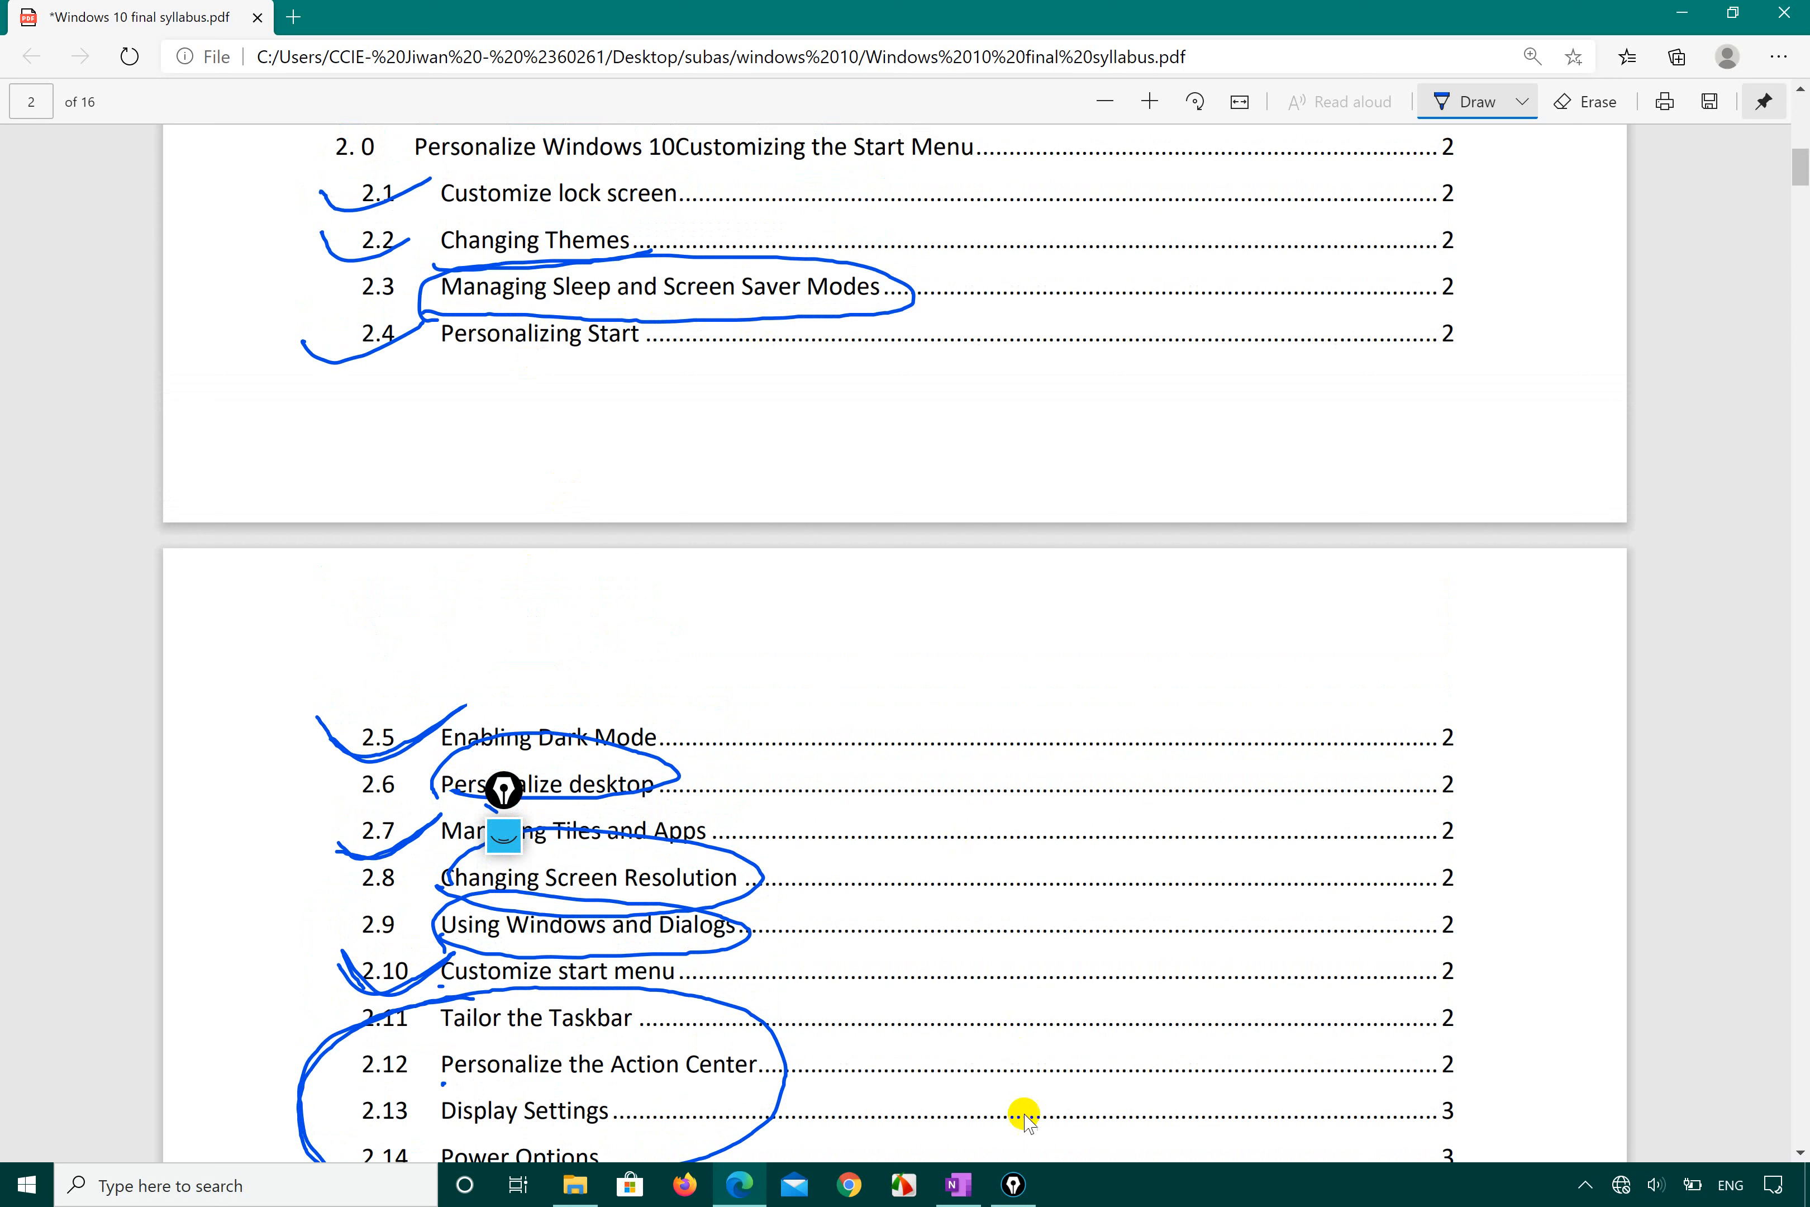
click(1016, 1188)
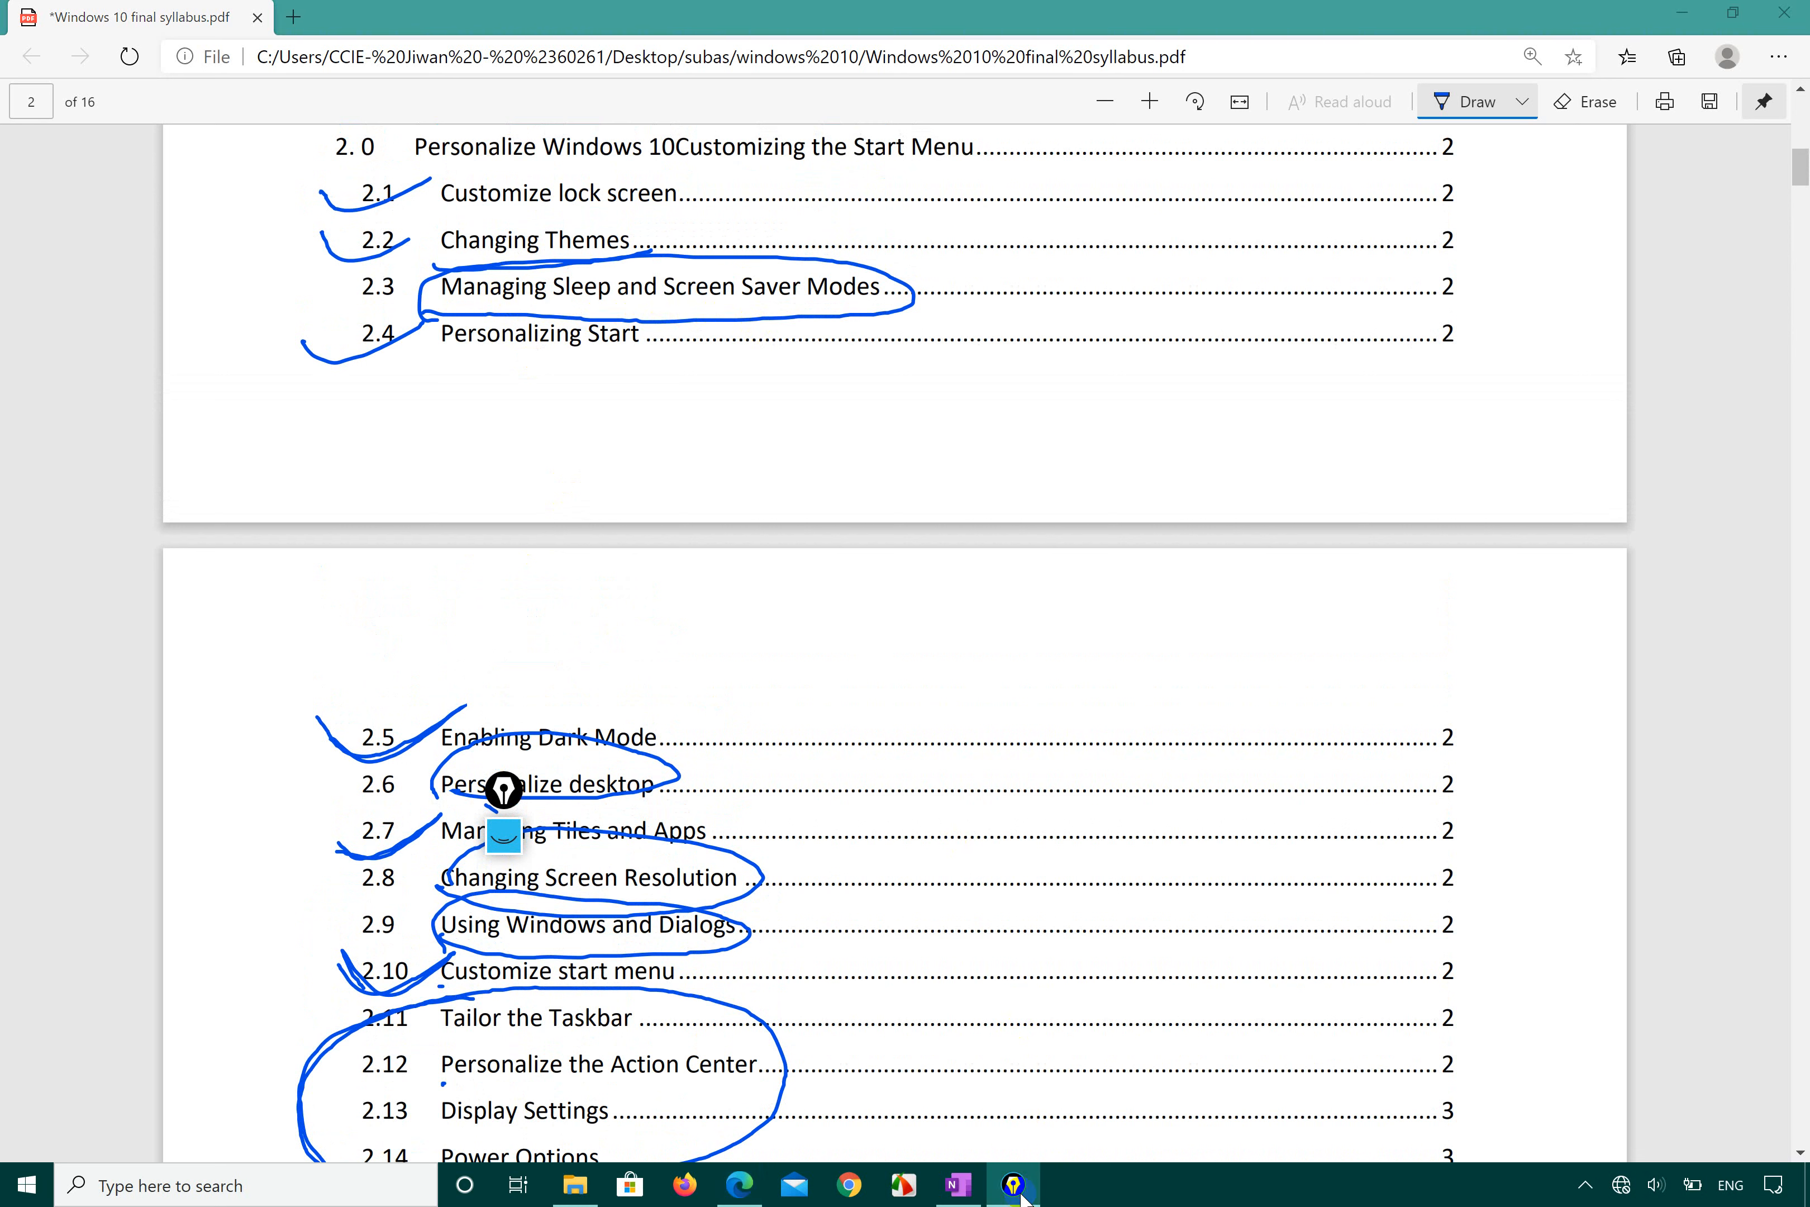
Step: Switch to OneNote and draw red check marks over Resolution and Sleep mode in the course heading
click(958, 1184)
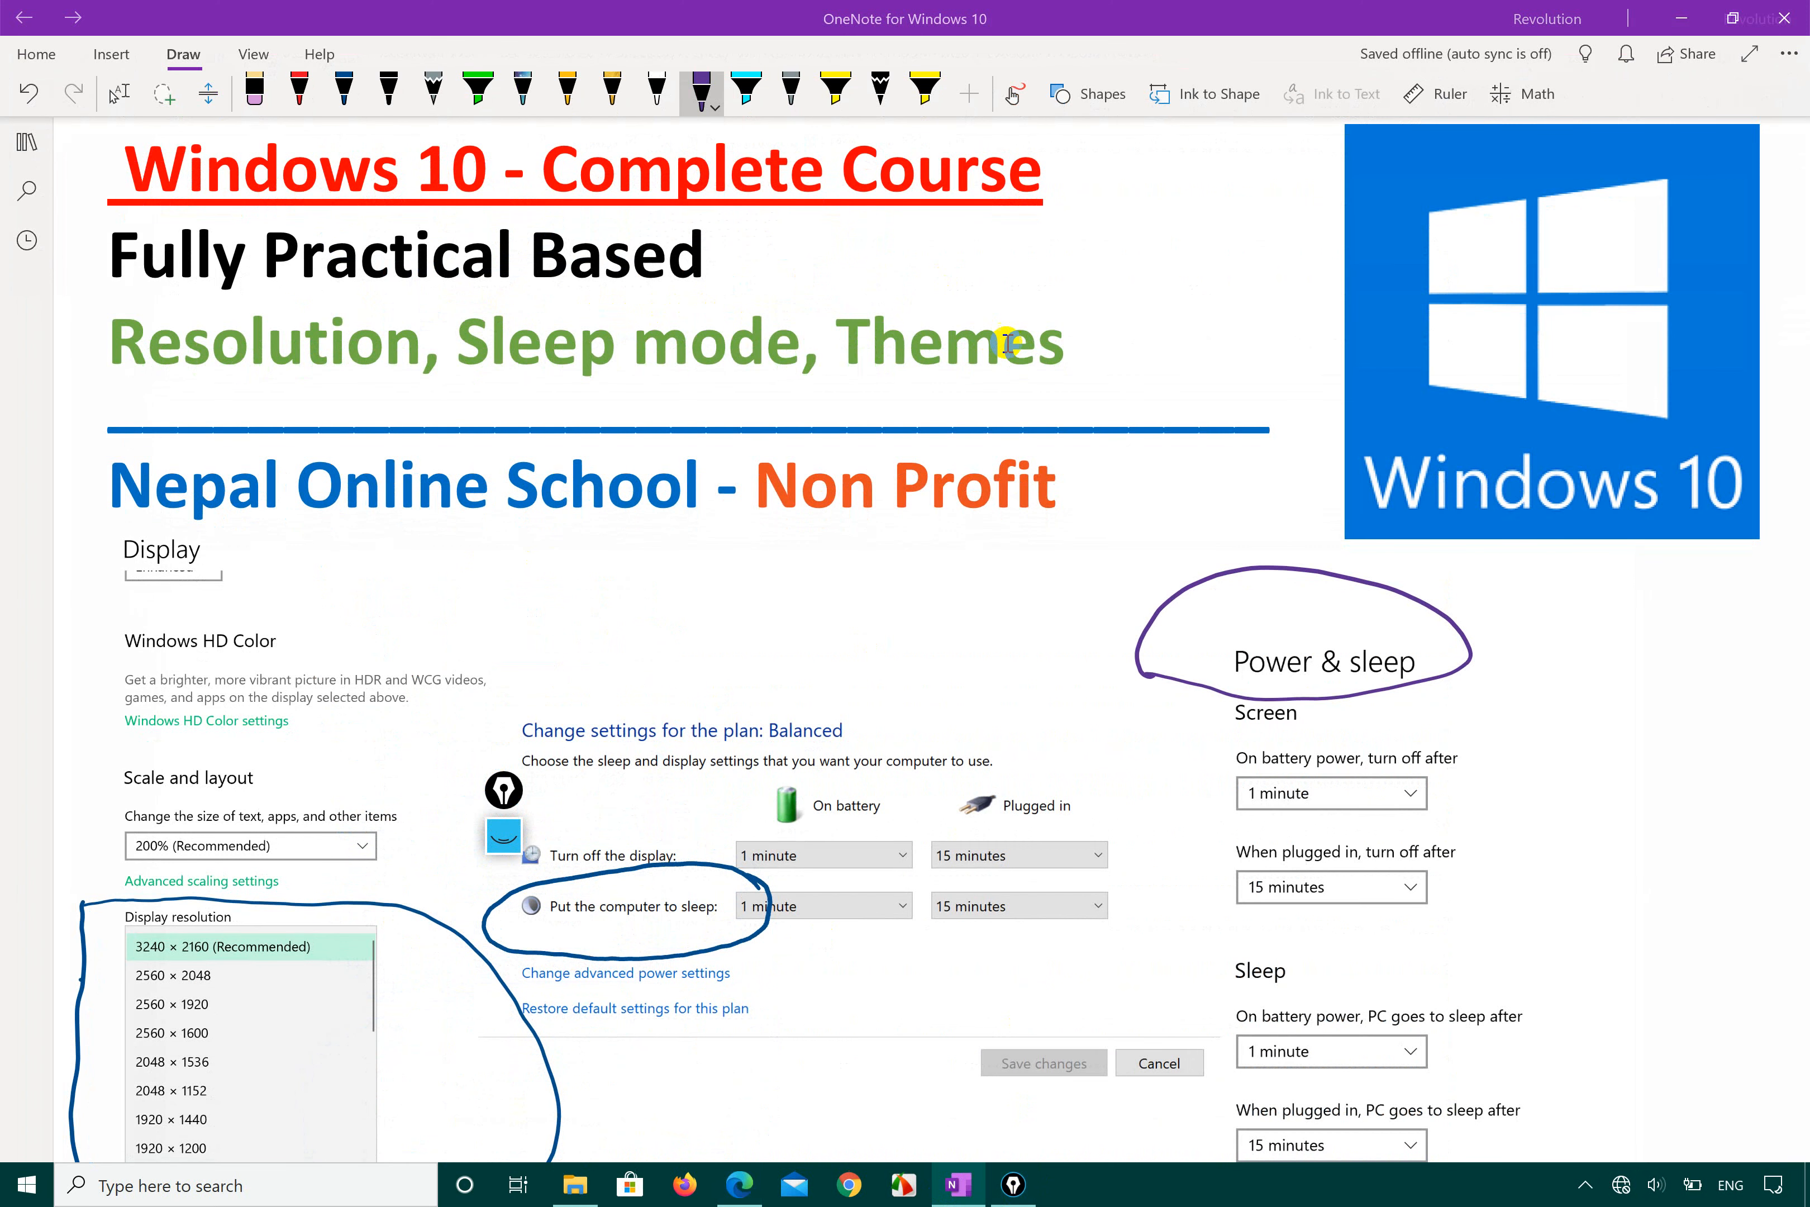
click(764, 93)
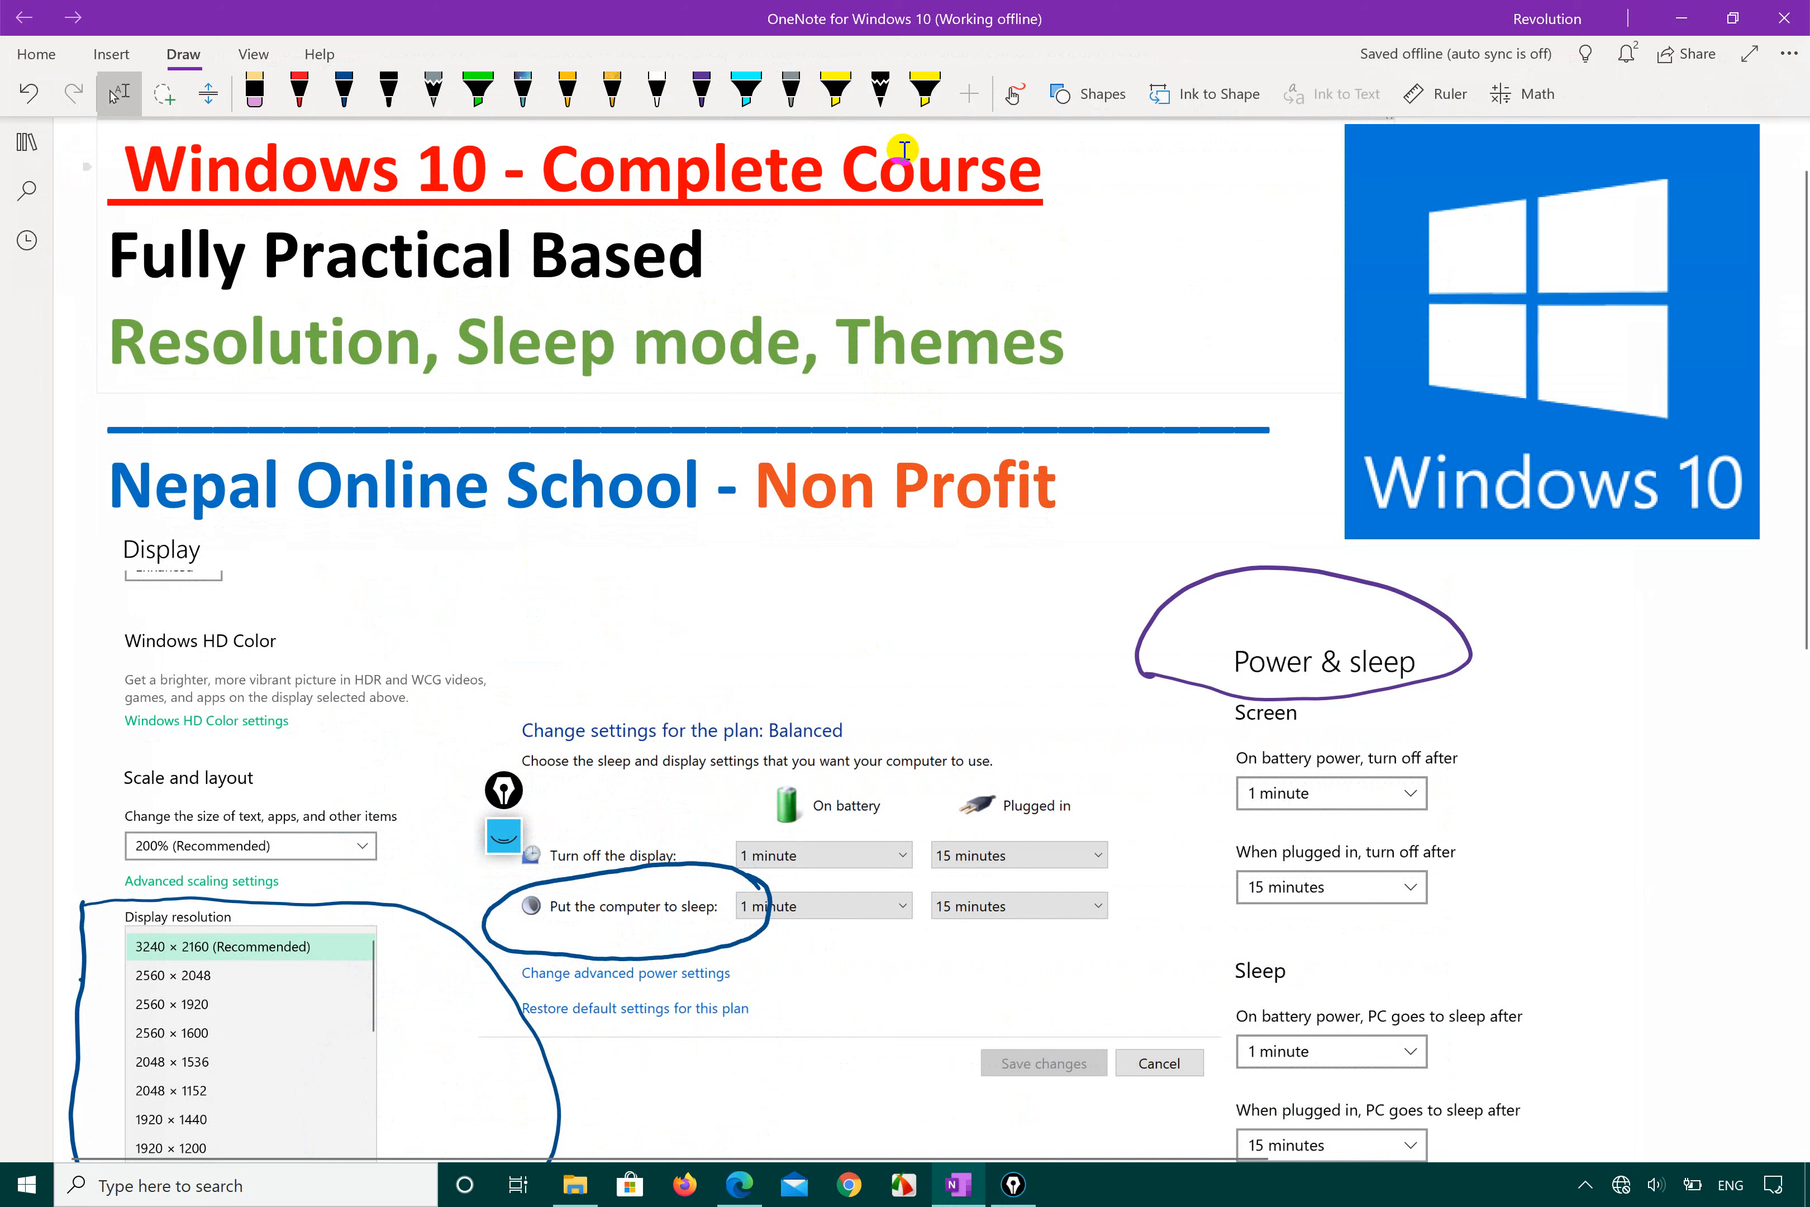
click(701, 93)
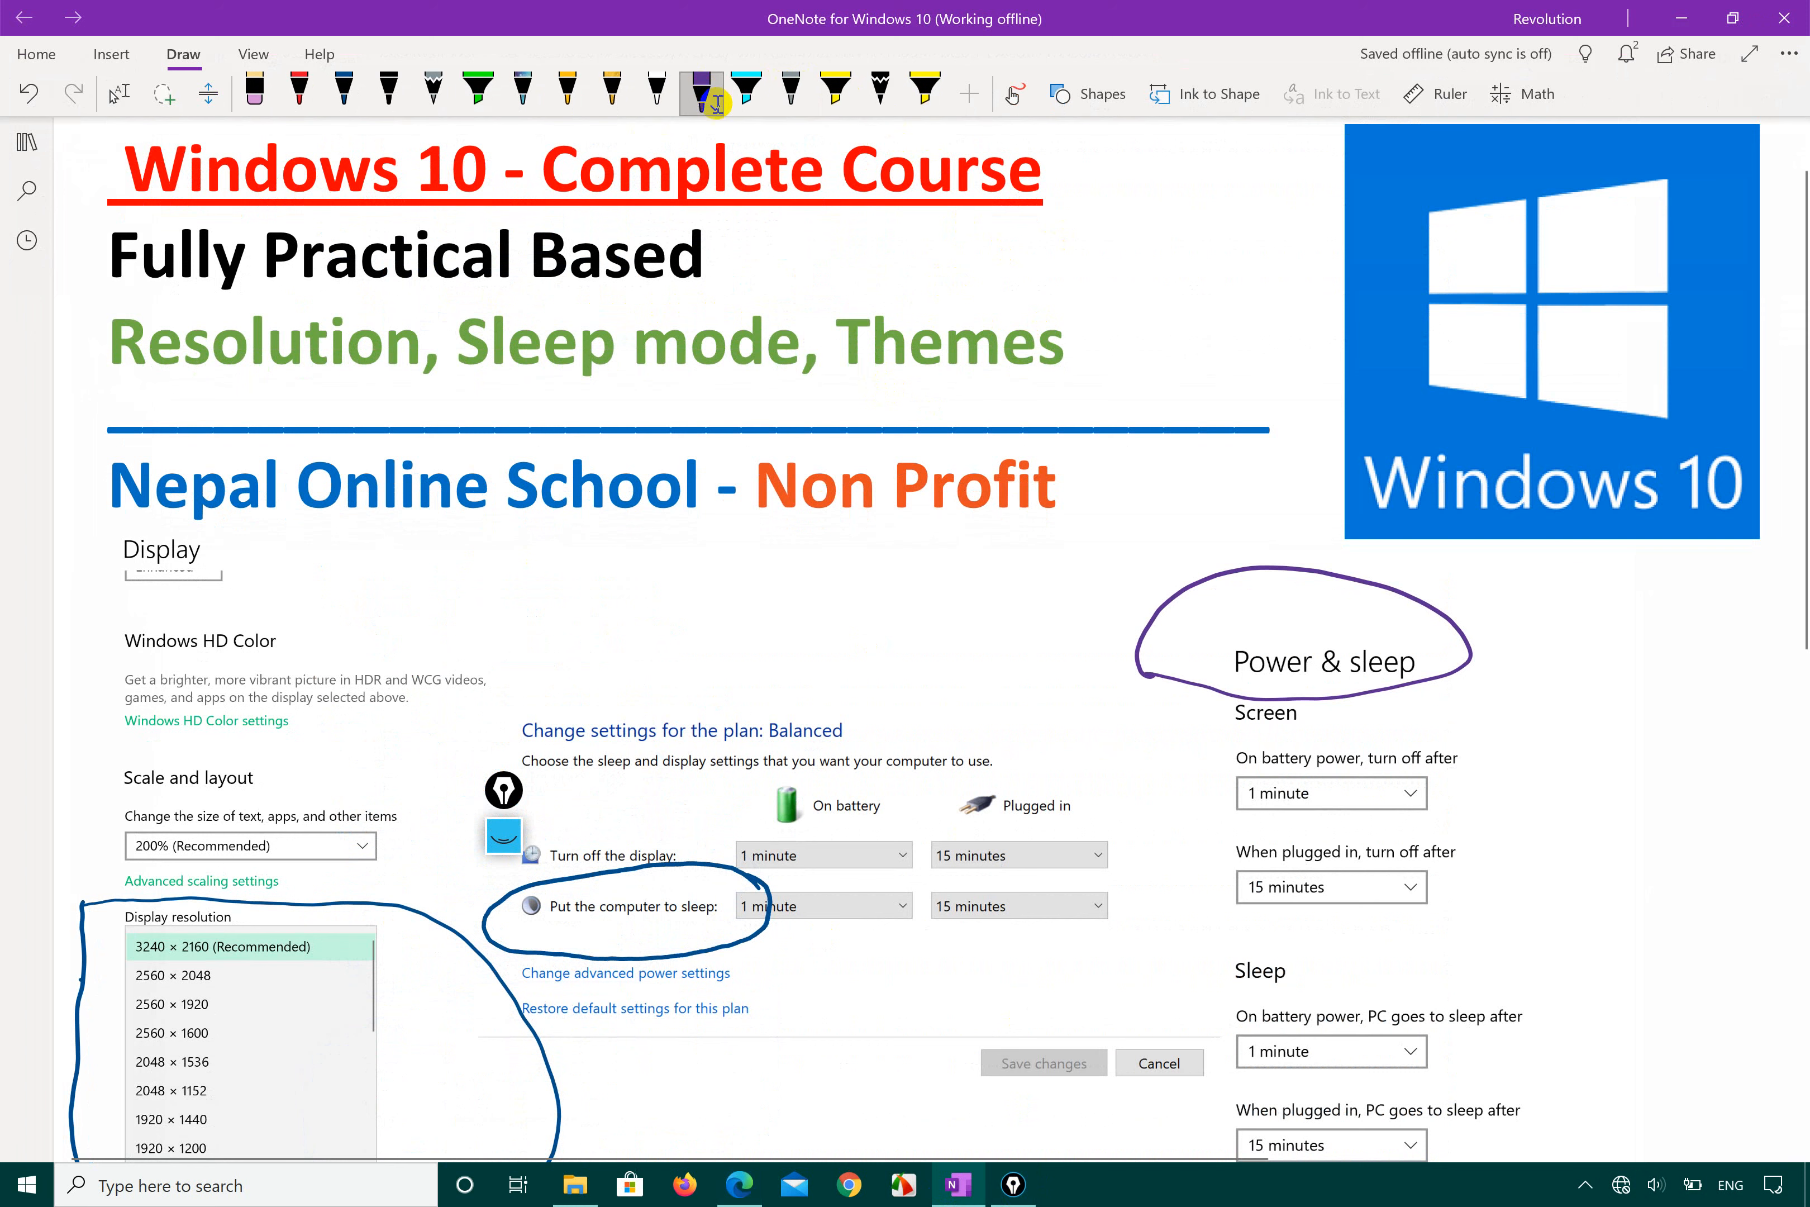
click(300, 93)
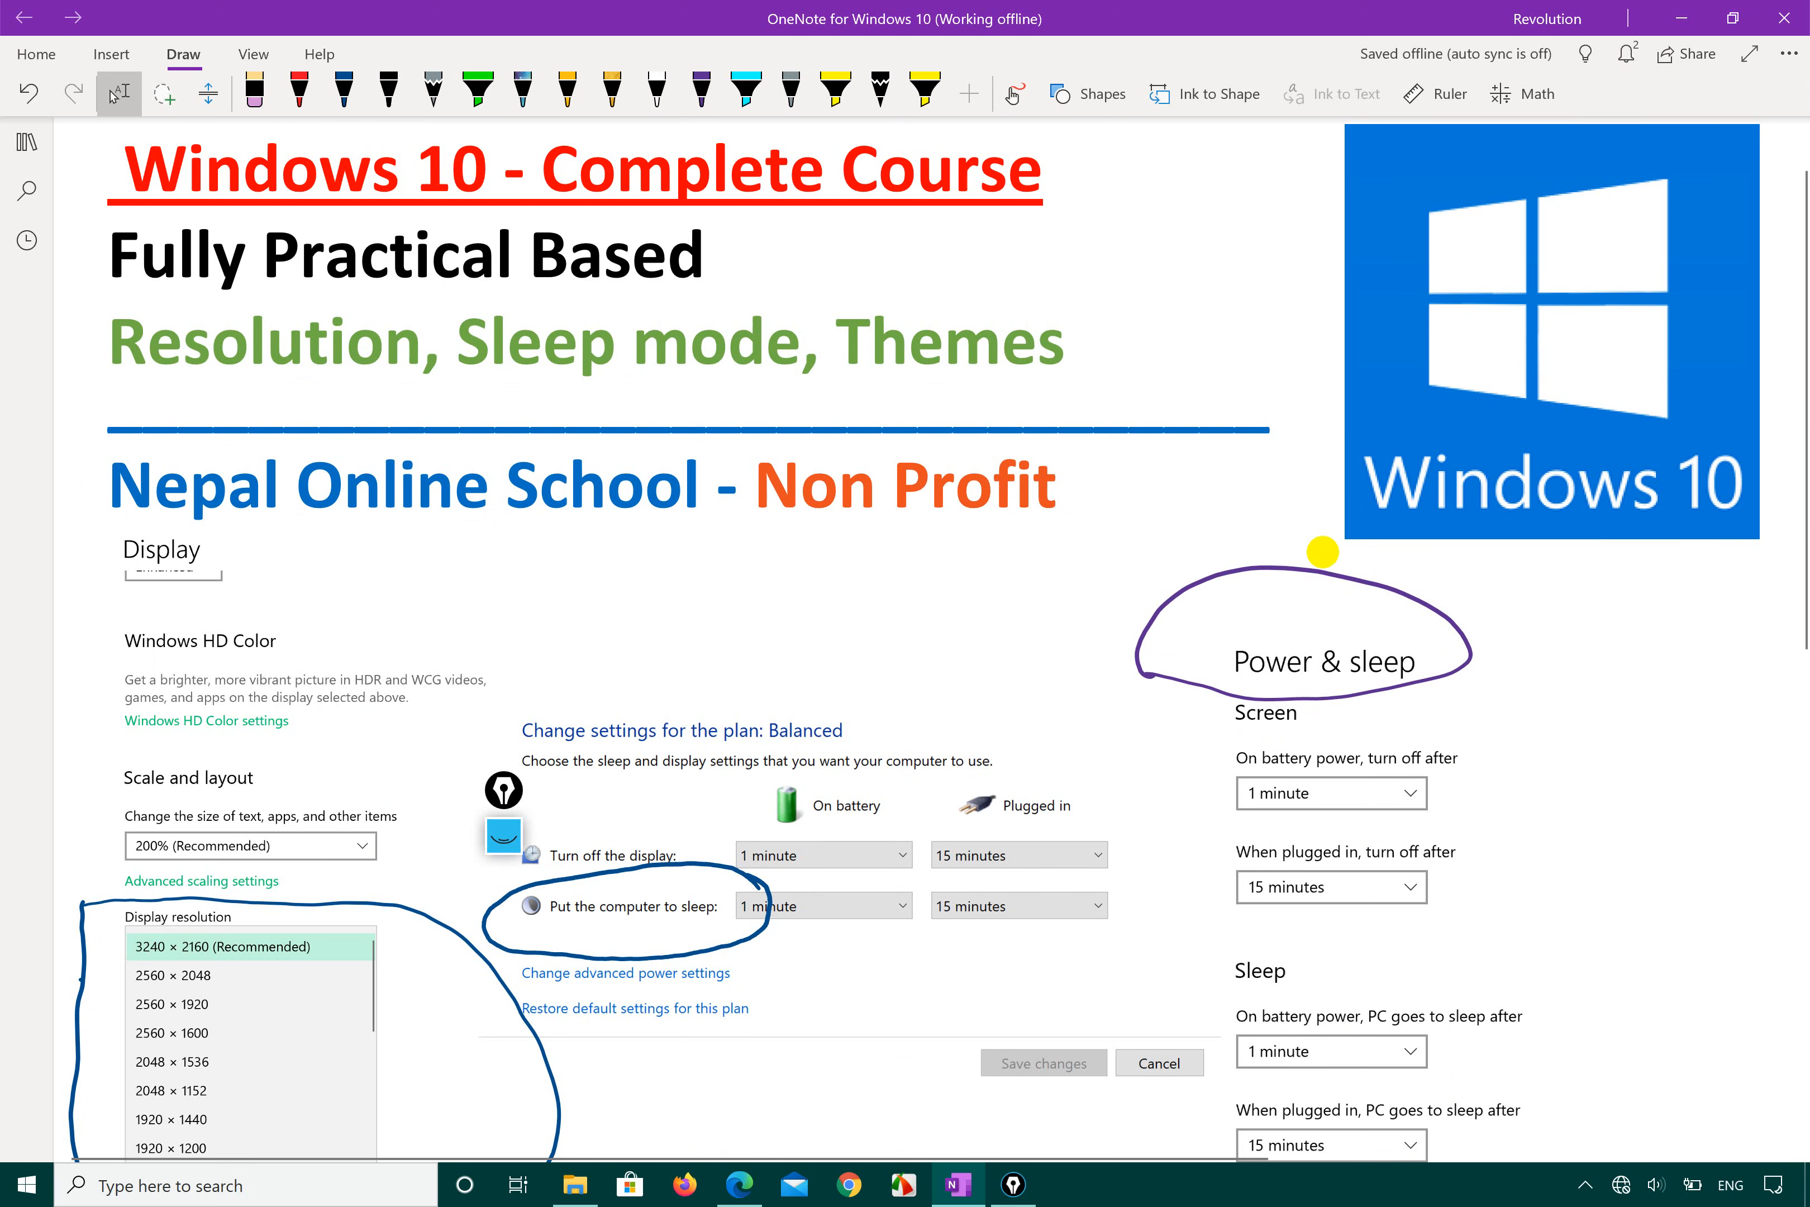
mouse_move(511, 366)
mouse_down()
mouse_move(607, 372)
mouse_move(802, 287)
mouse_up()
drag(232, 405, 366, 350)
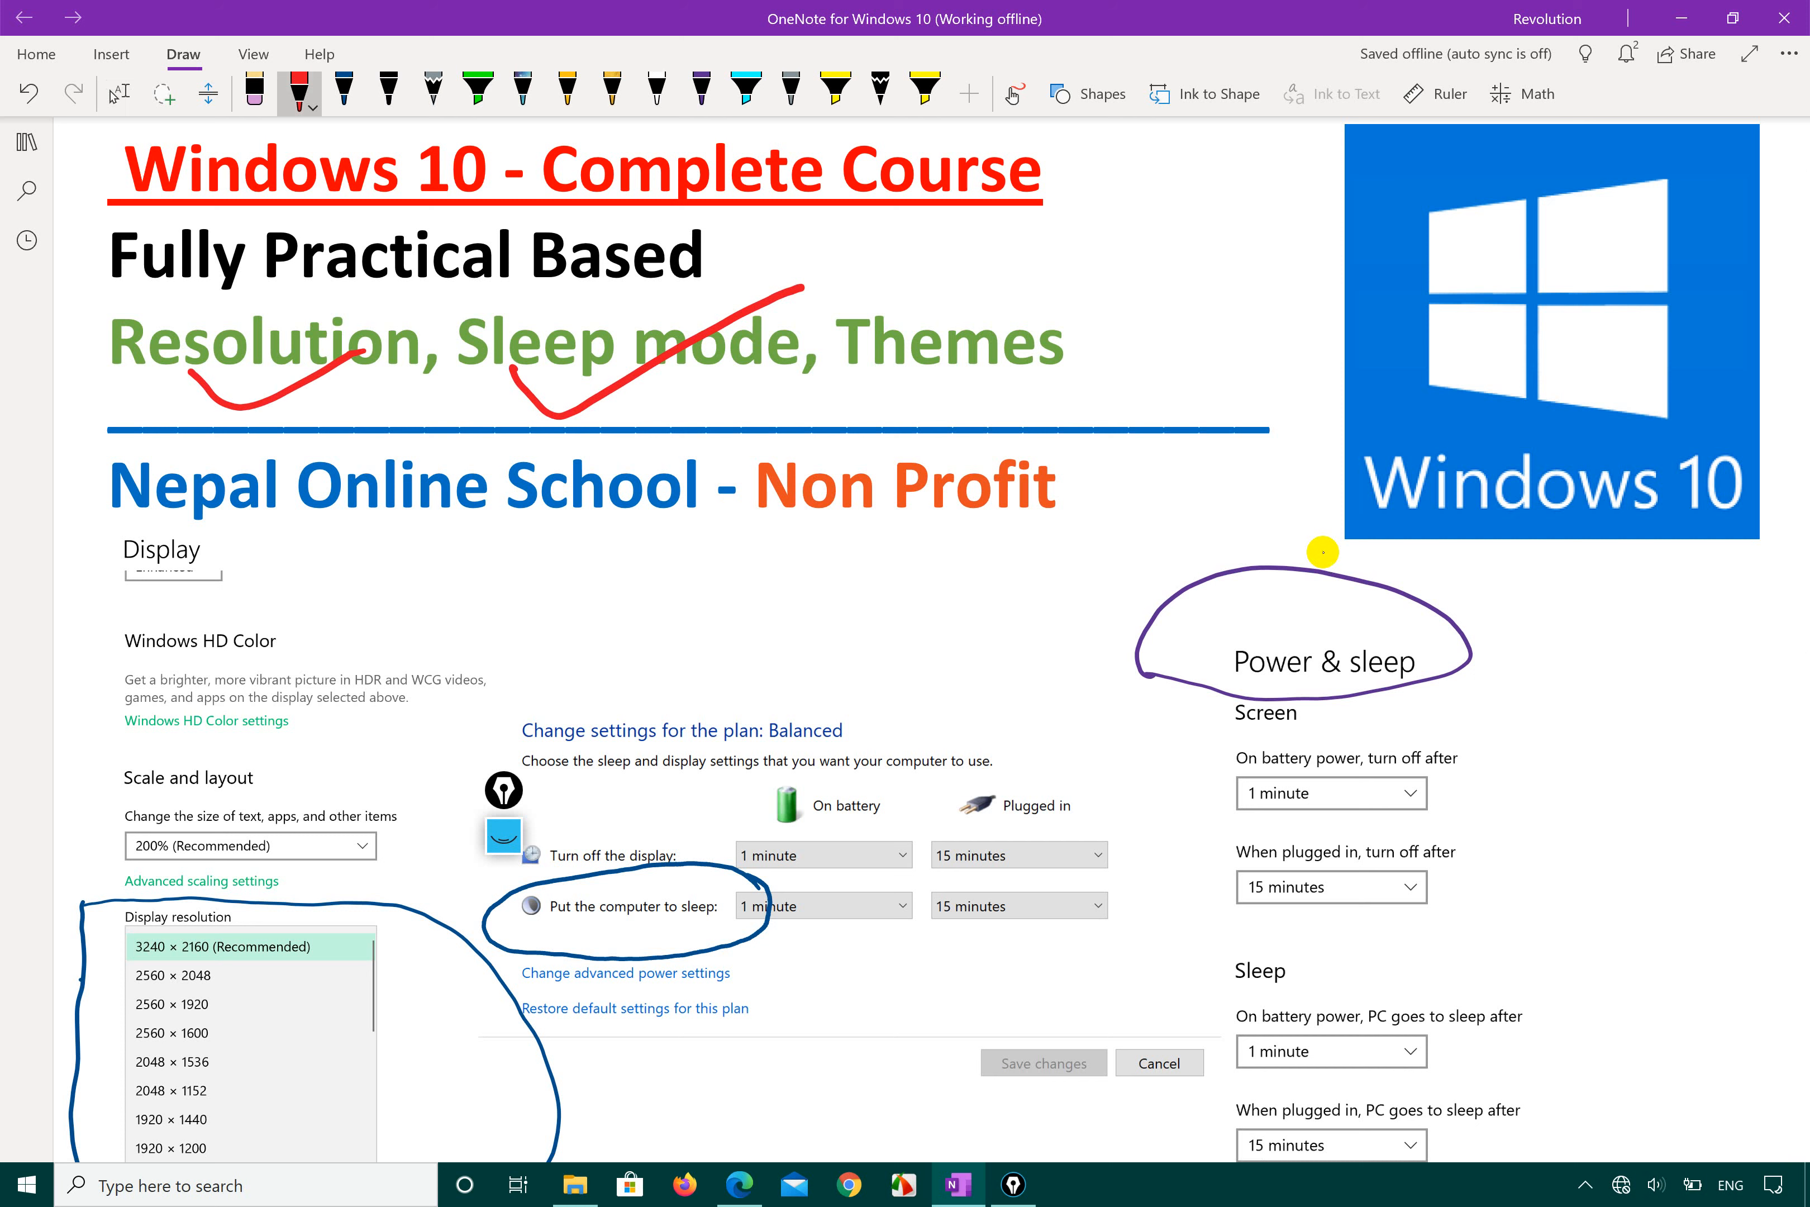
drag(506, 364, 779, 300)
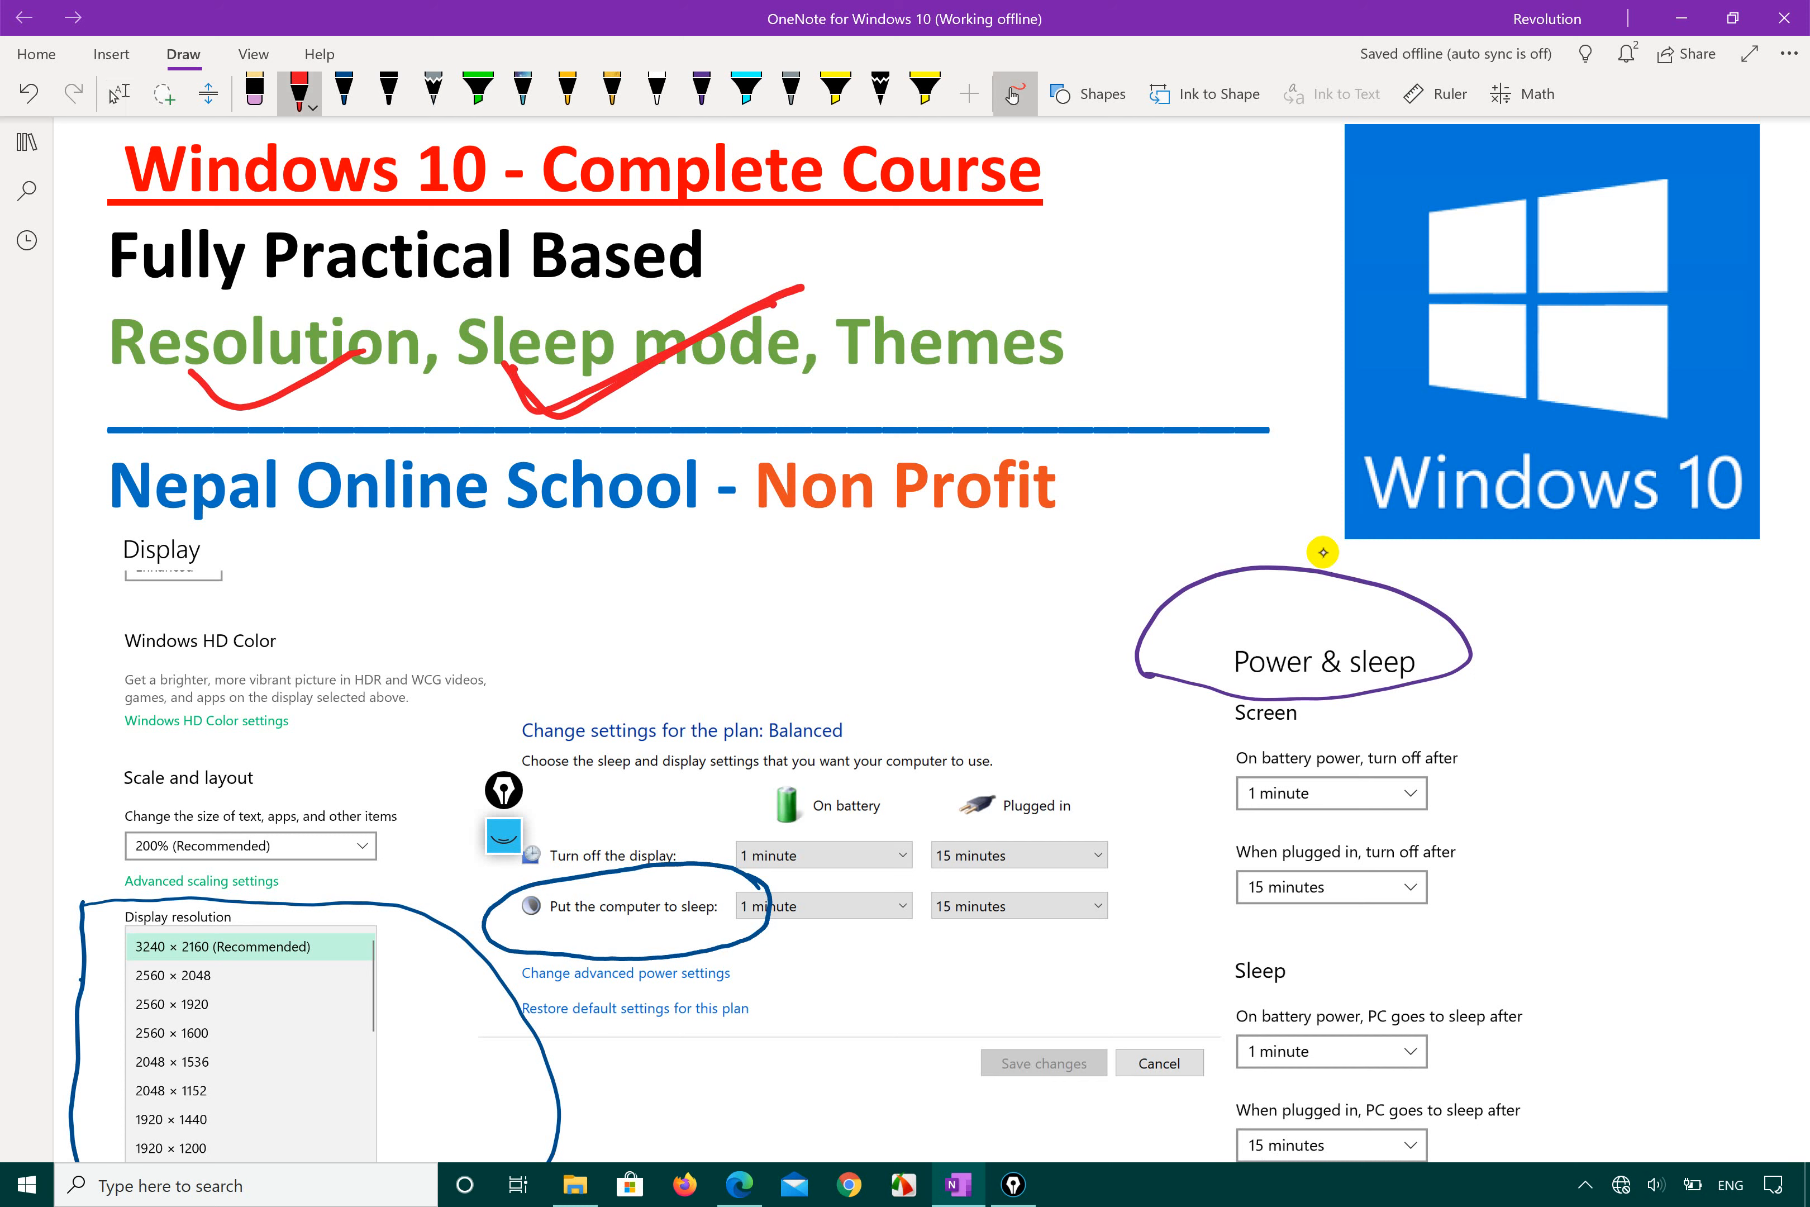
Step: Undo the red check marks in the course heading and draw a single red check mark over Sleep mode
key(ctrl+z)
key(ctrl+z)
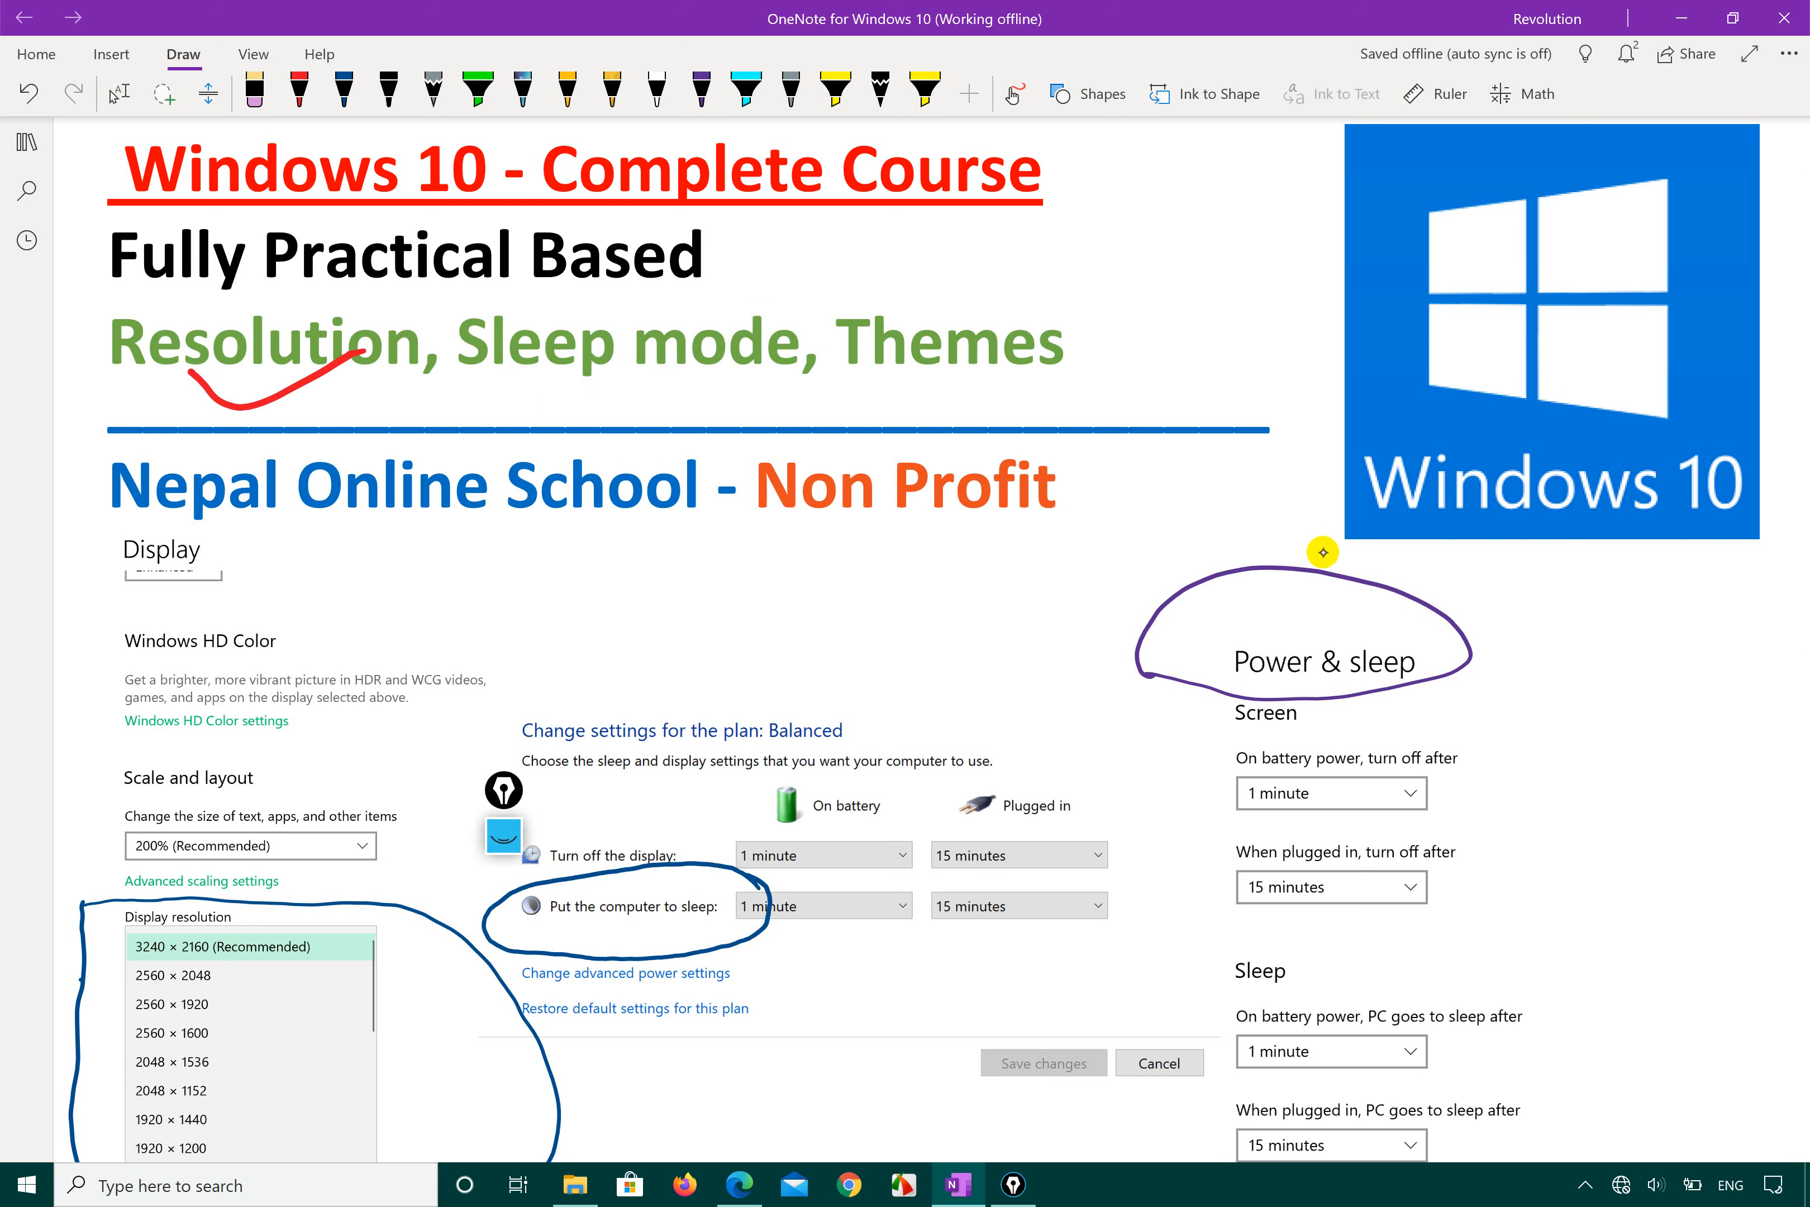
key(ctrl+z)
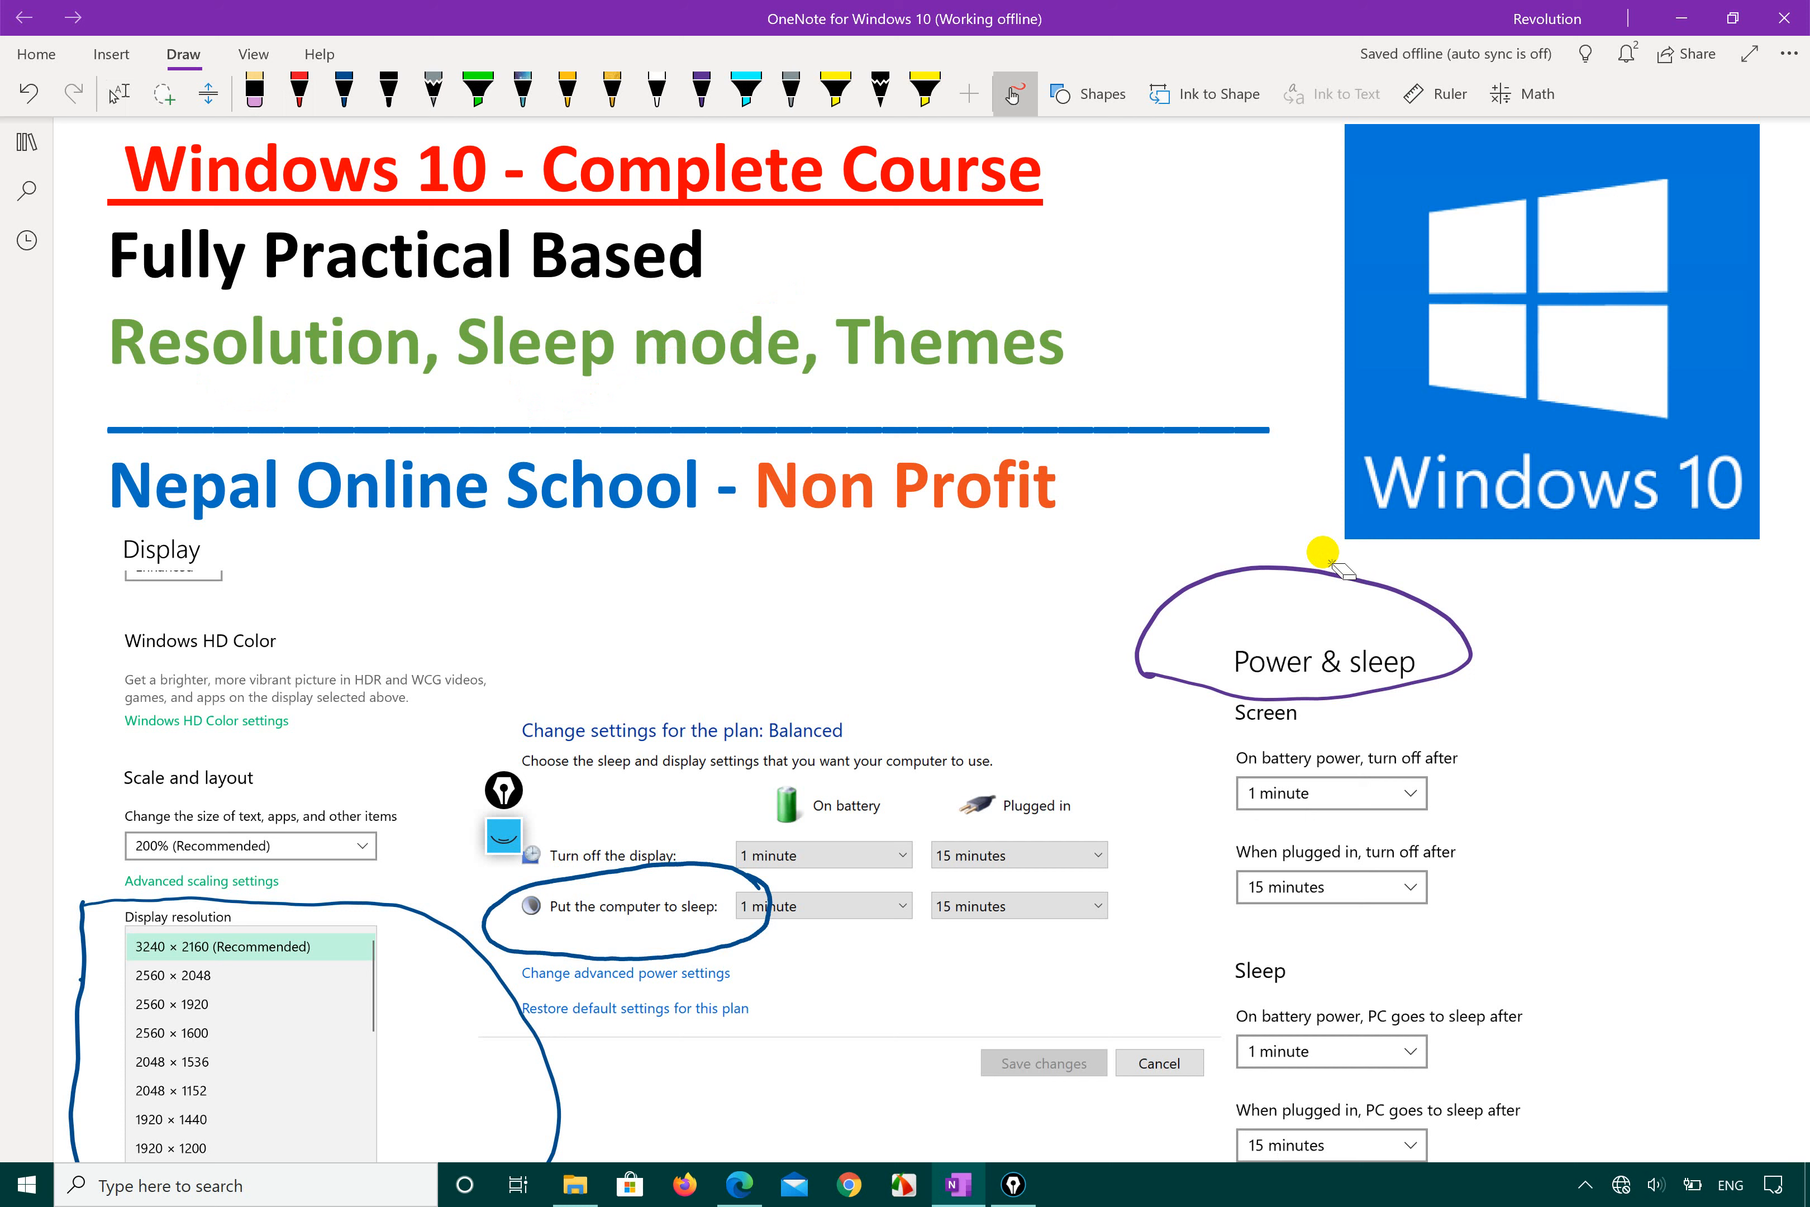
click(299, 93)
drag(500, 372, 653, 355)
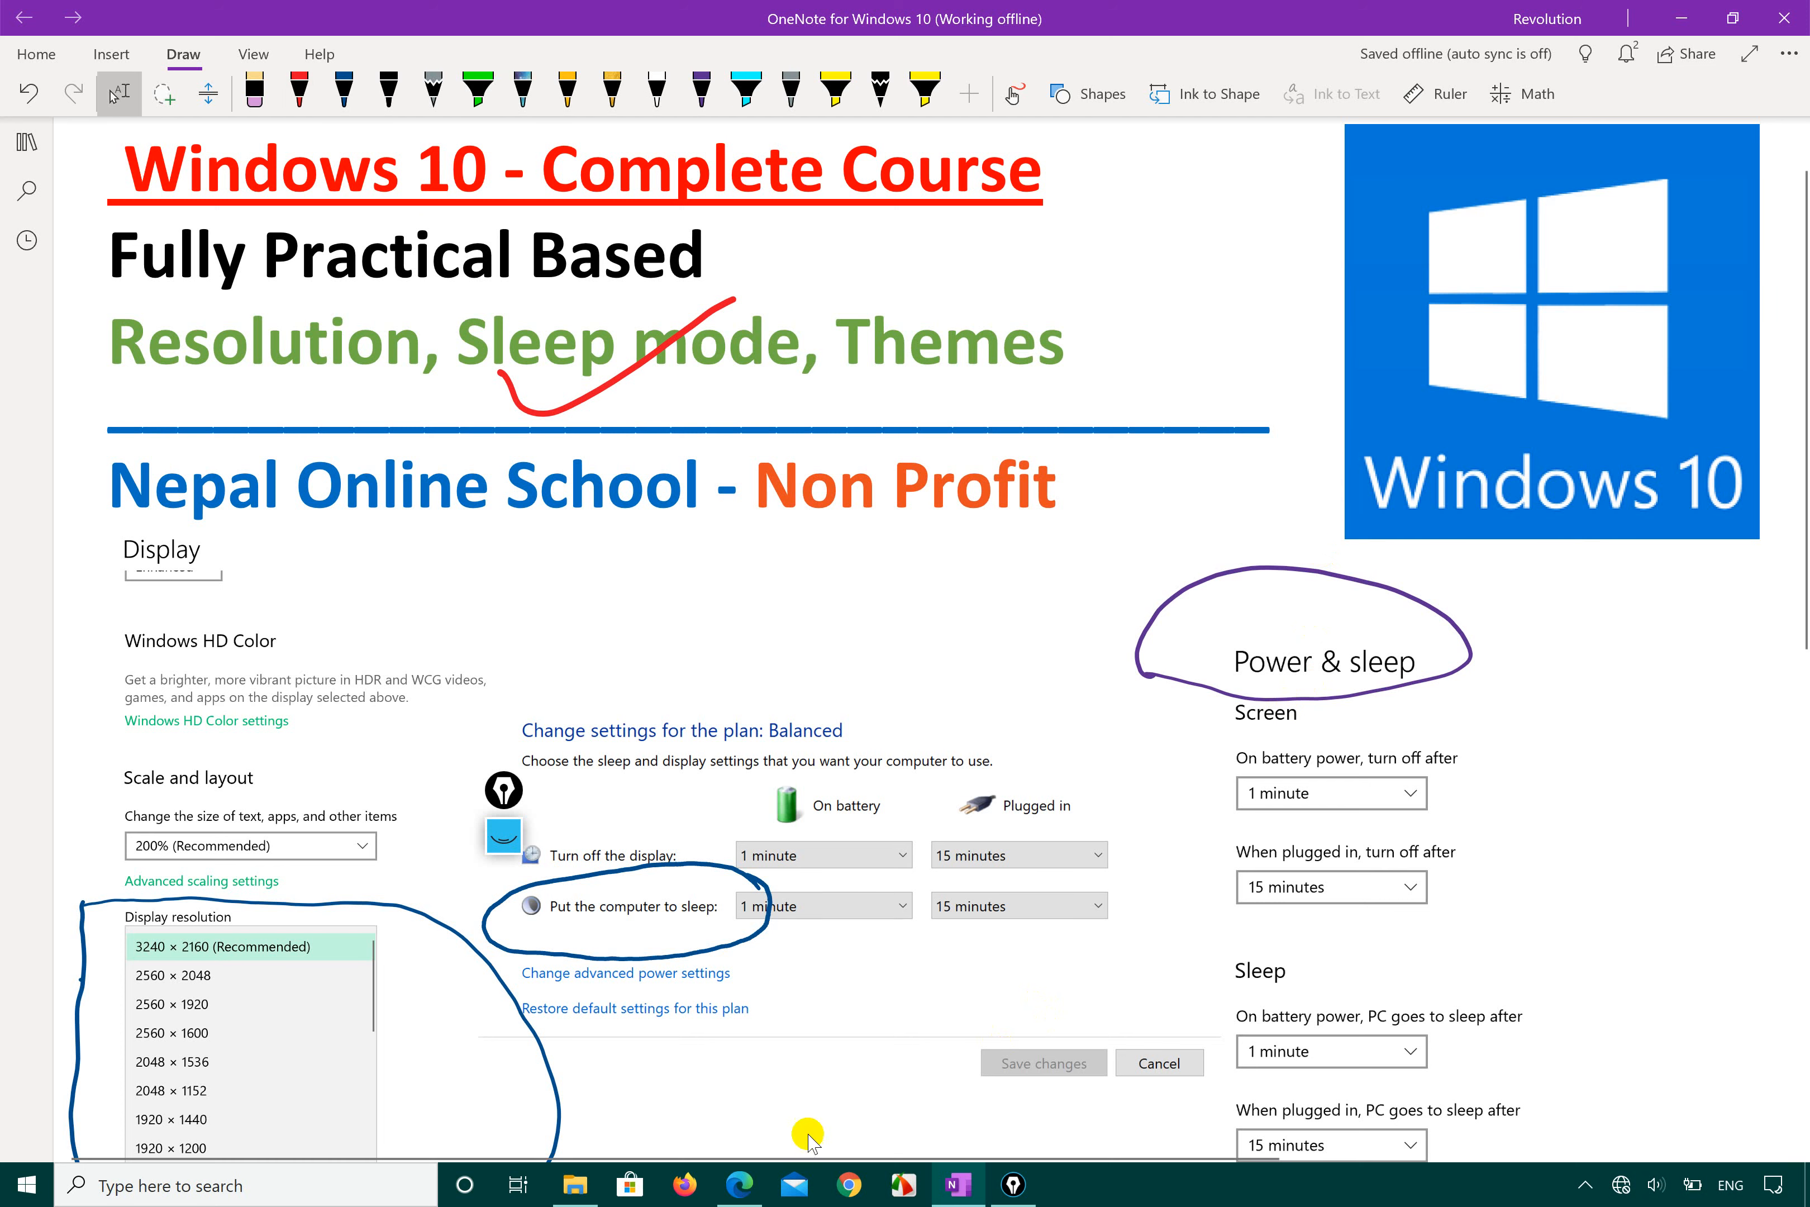
Step: Switch to the syllabus PDF in Edge, clear the ink on items 2.1 to 2.4, and check-mark item 2.3
click(747, 1198)
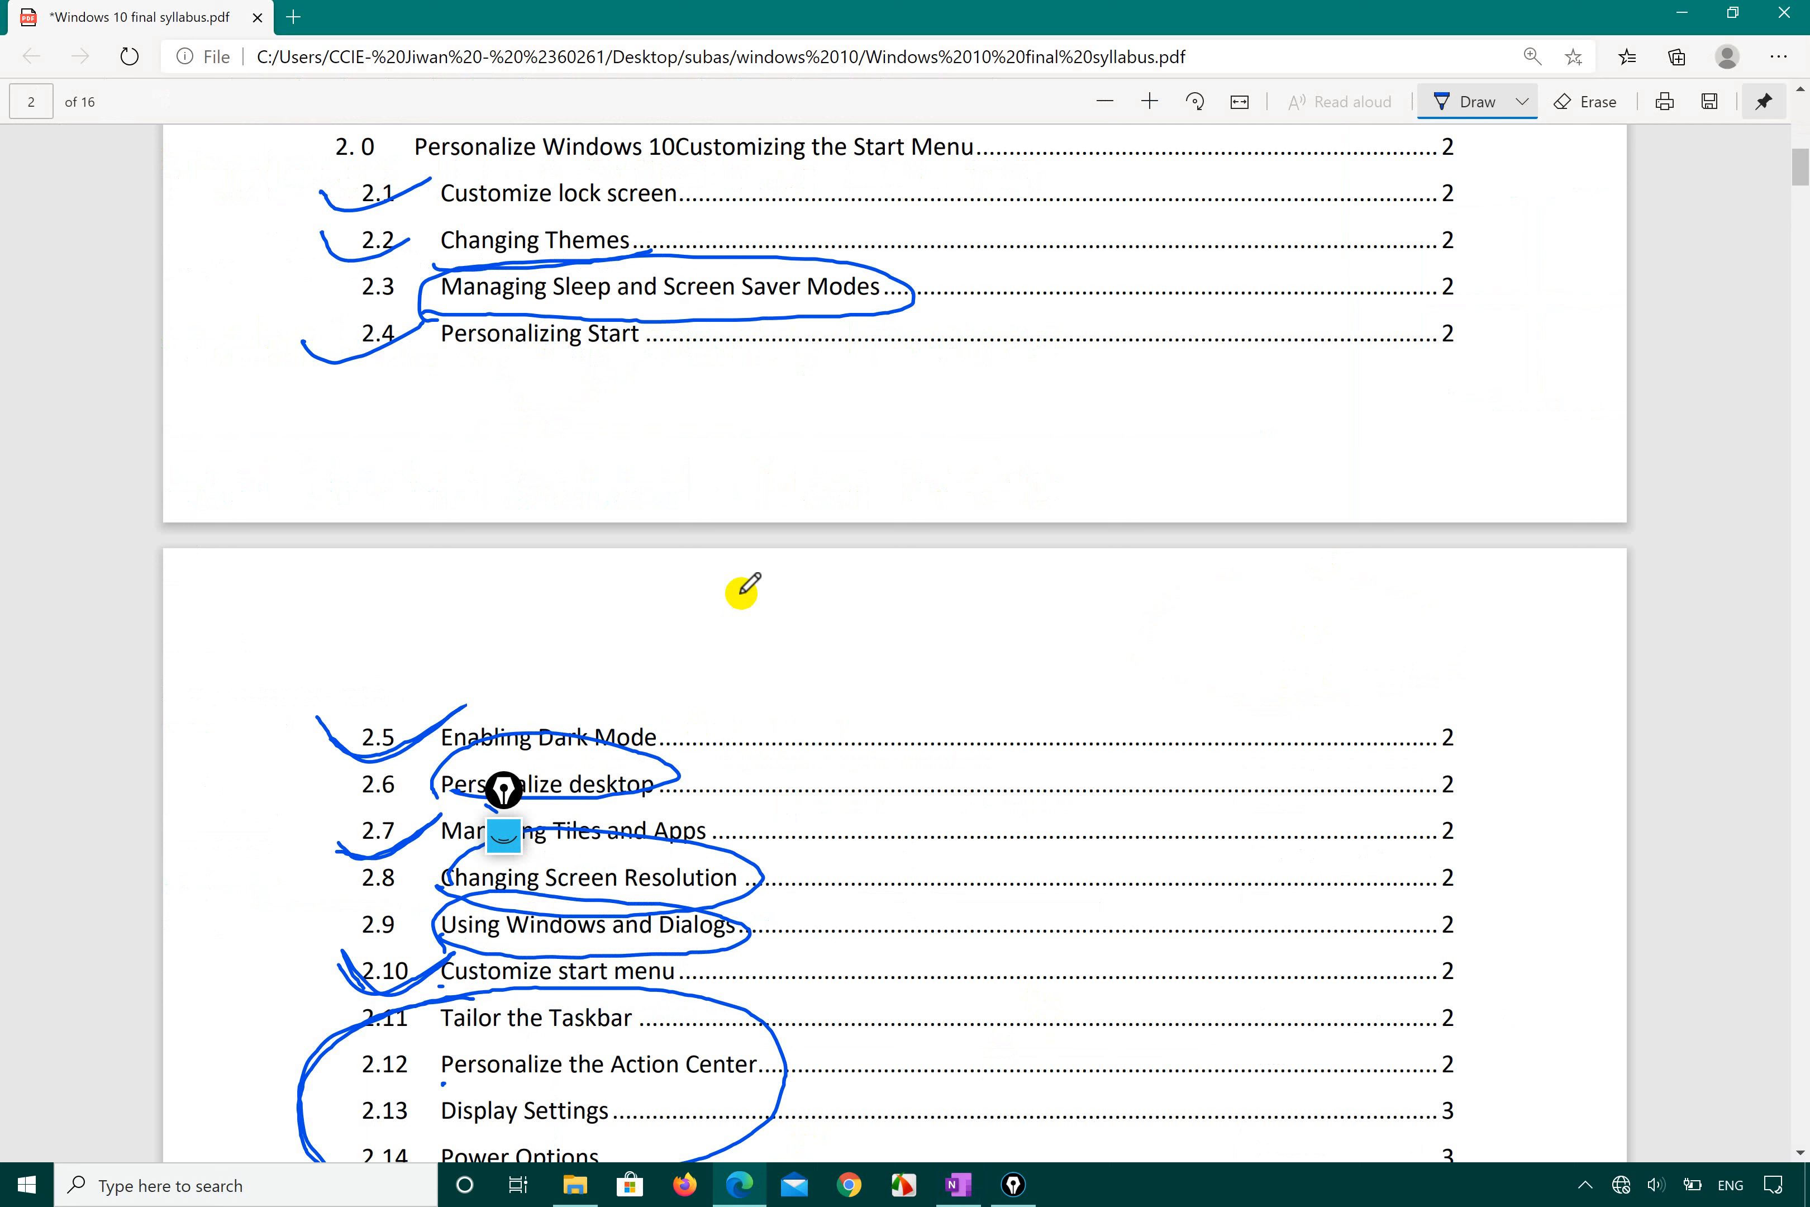
key(ctrl+z)
key(ctrl+z)
key(ctrl+z)
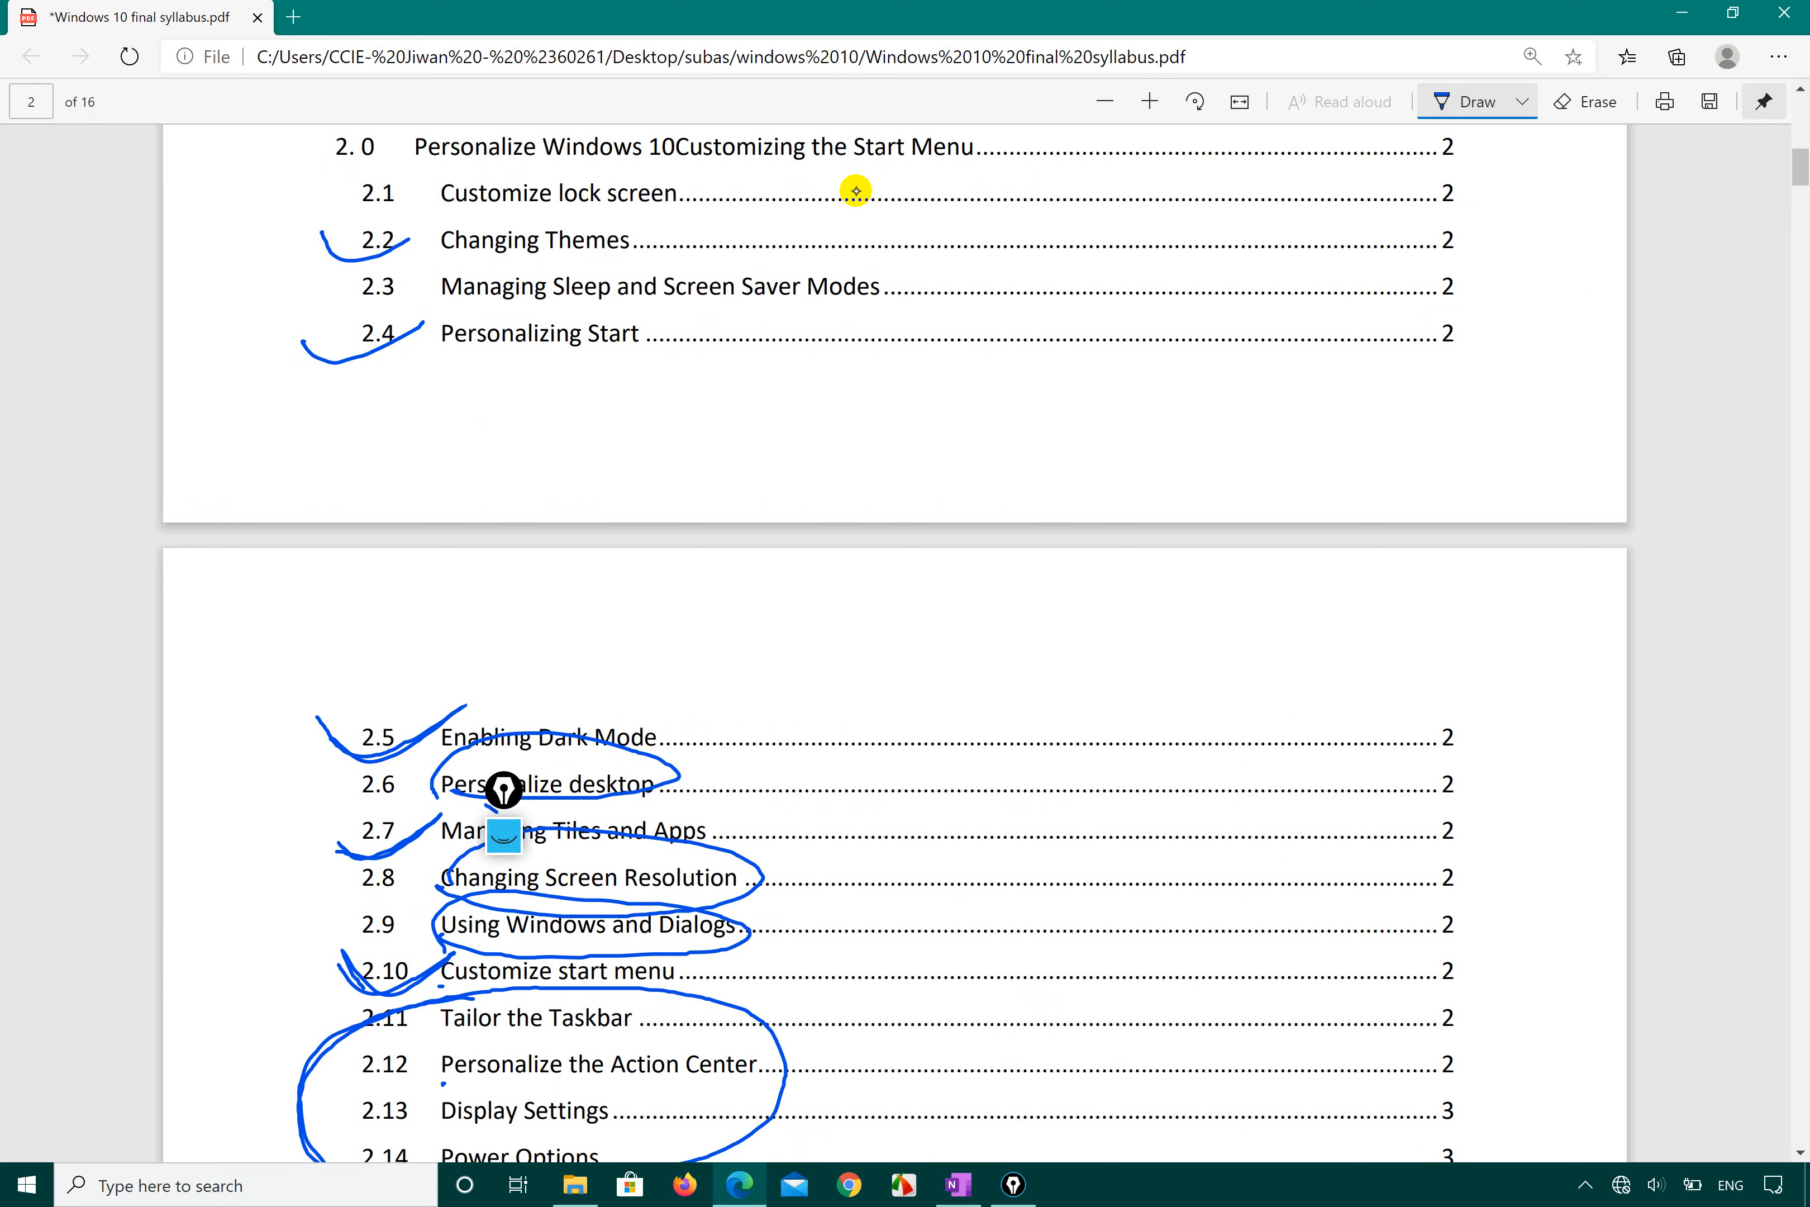
key(ctrl+z)
key(ctrl+z)
mouse_move(388, 302)
mouse_down()
mouse_move(362, 277)
mouse_move(547, 241)
mouse_move(343, 261)
mouse_move(388, 310)
mouse_up()
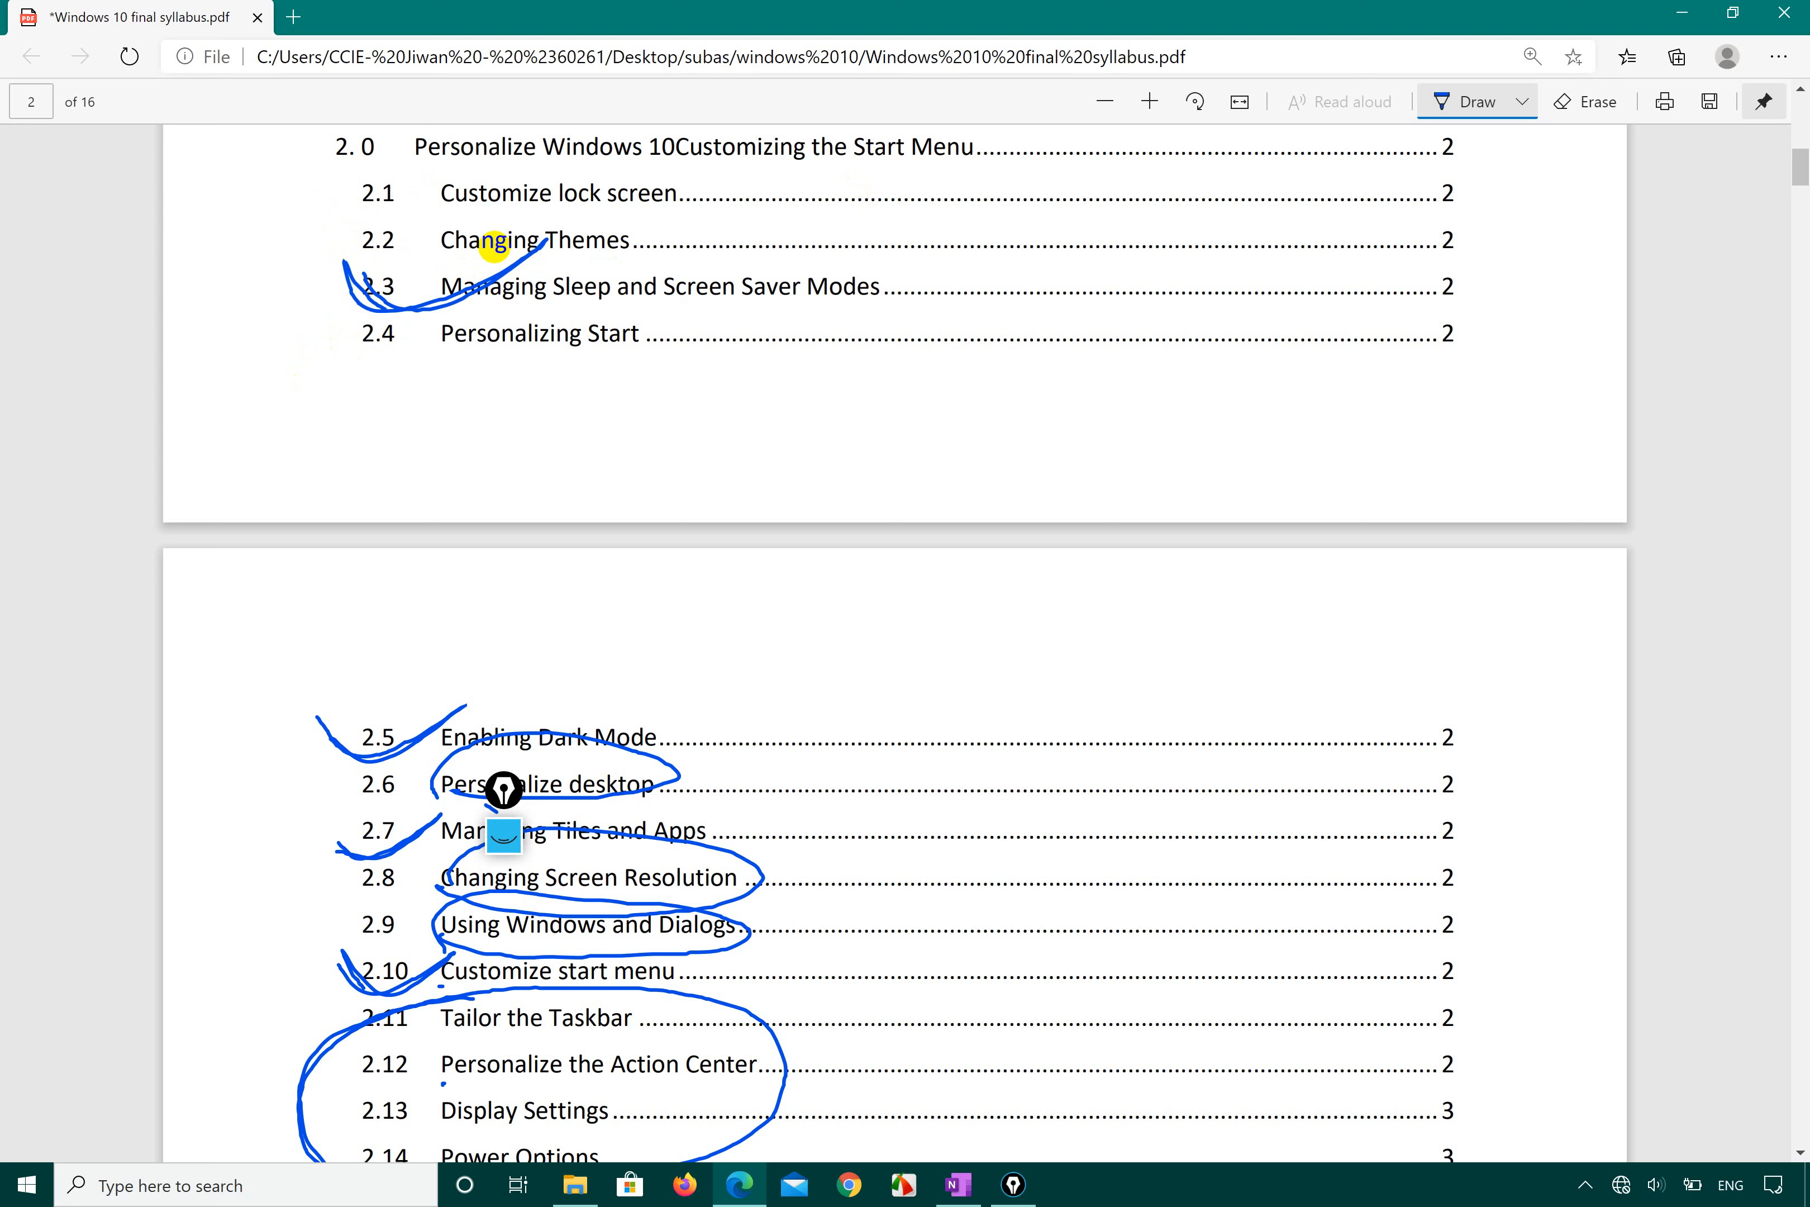
Step: Remove the ink marks from syllabus items 2.5 to 2.10, moving the floating pen toolbar off the text
key(ctrl+z)
key(ctrl+z)
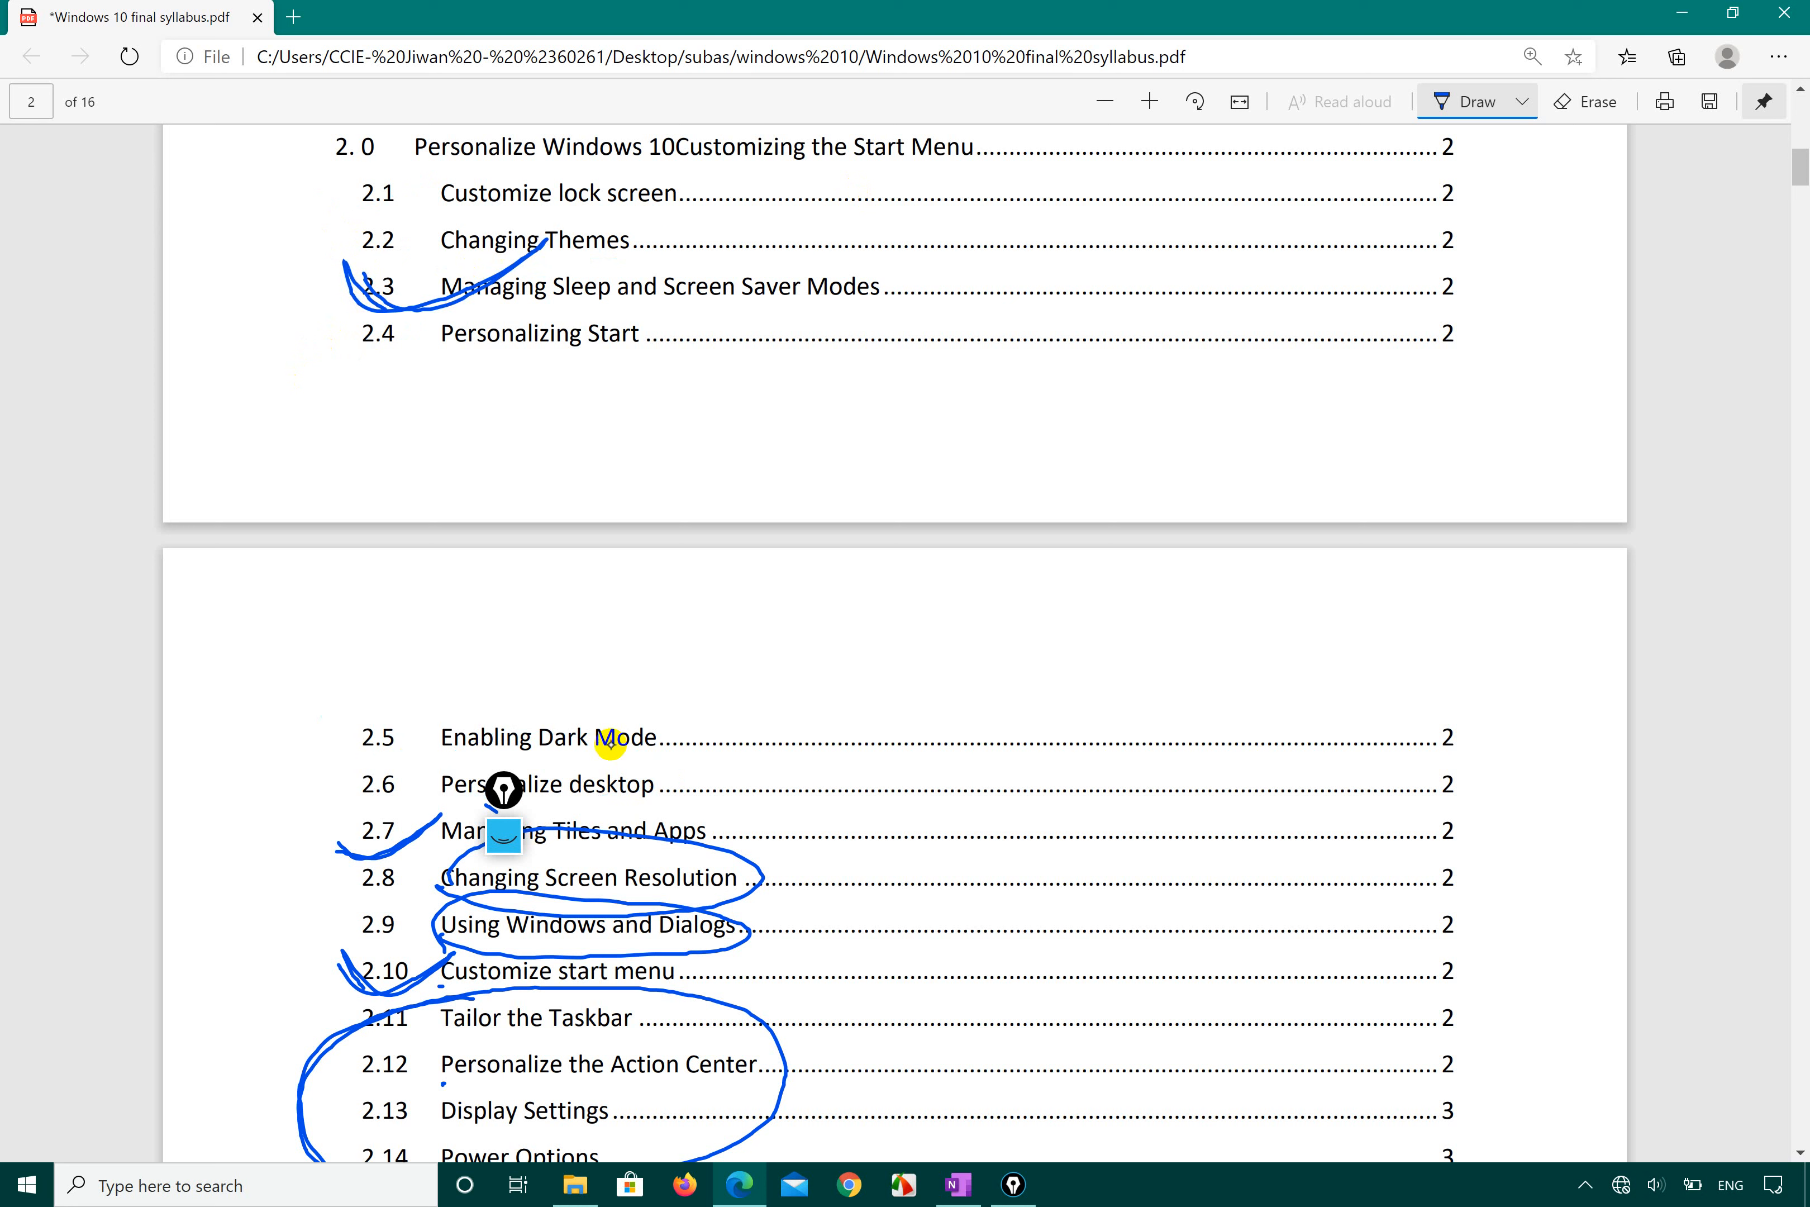
key(ctrl+z)
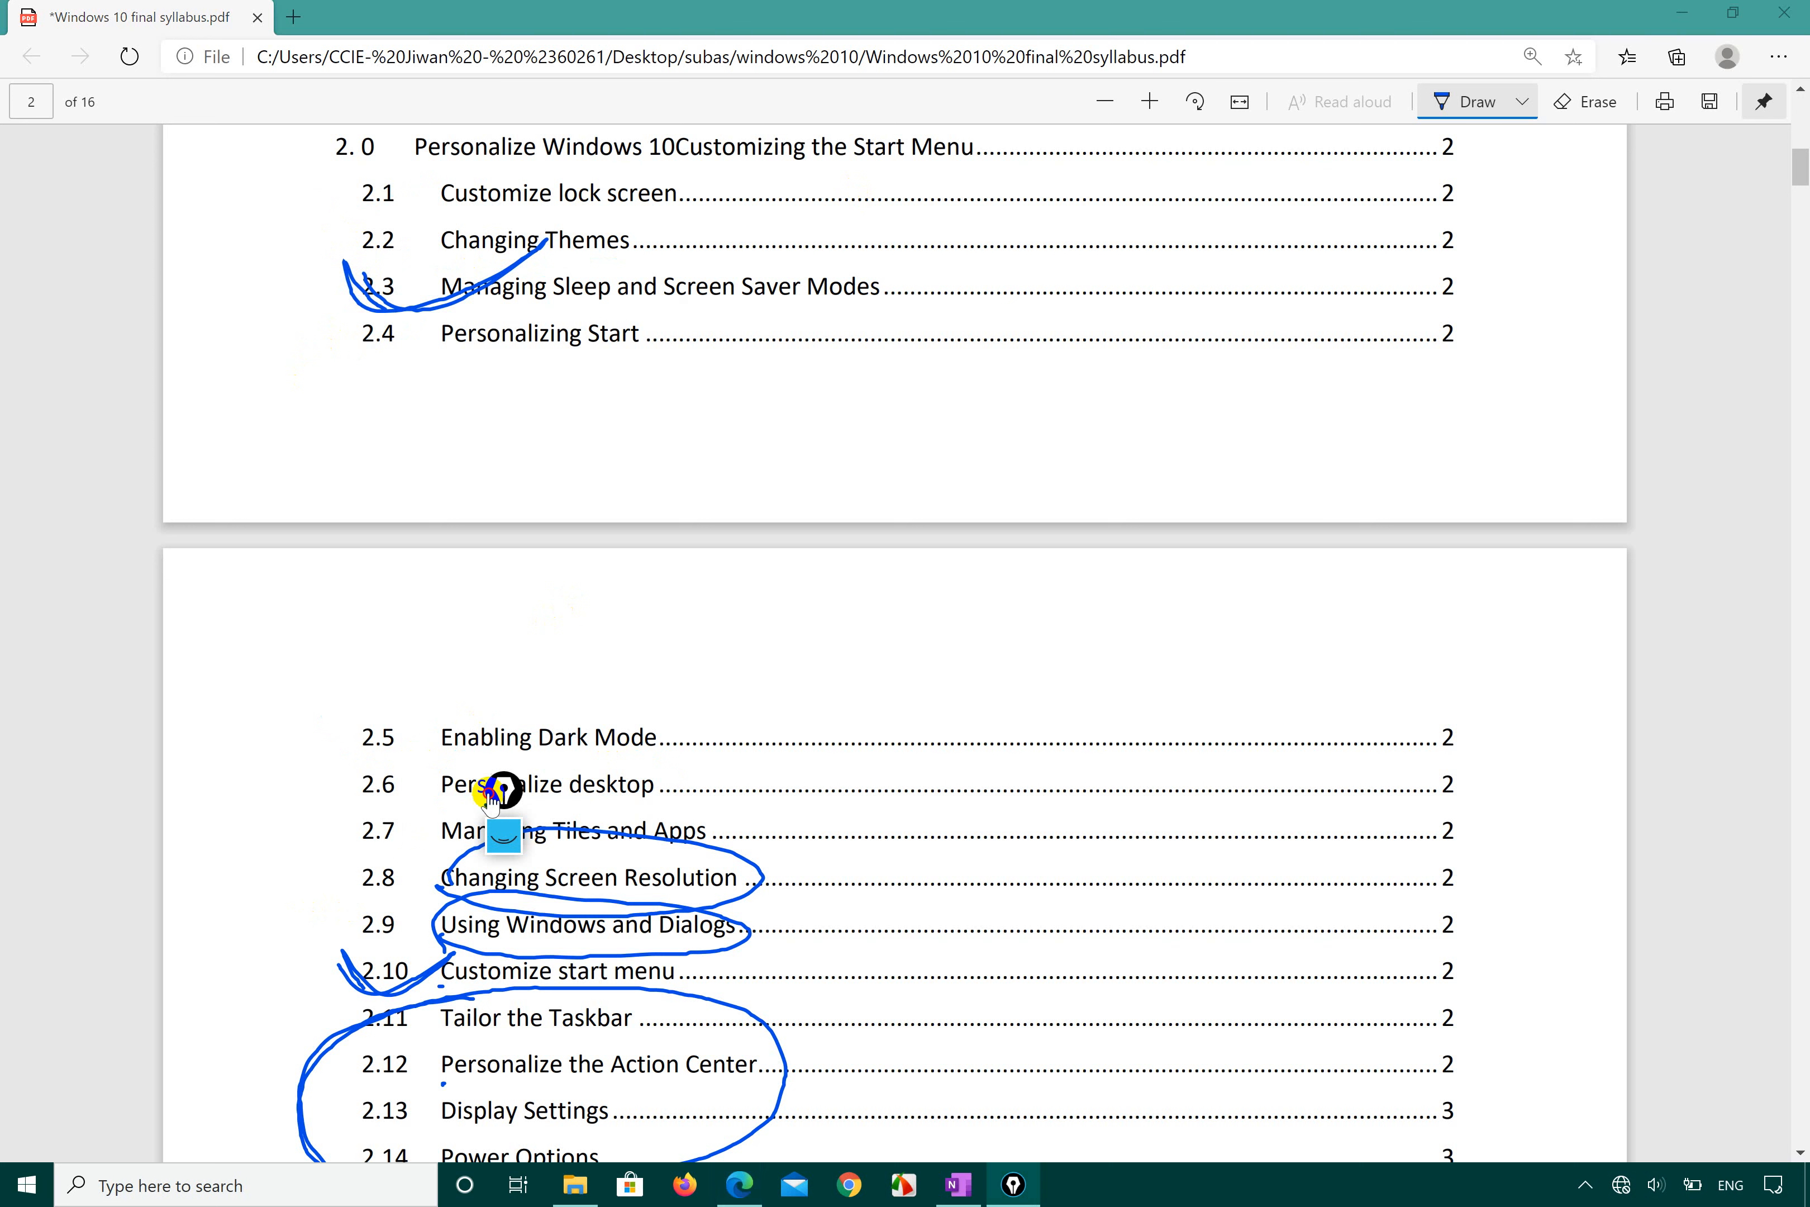
drag(504, 789, 172, 741)
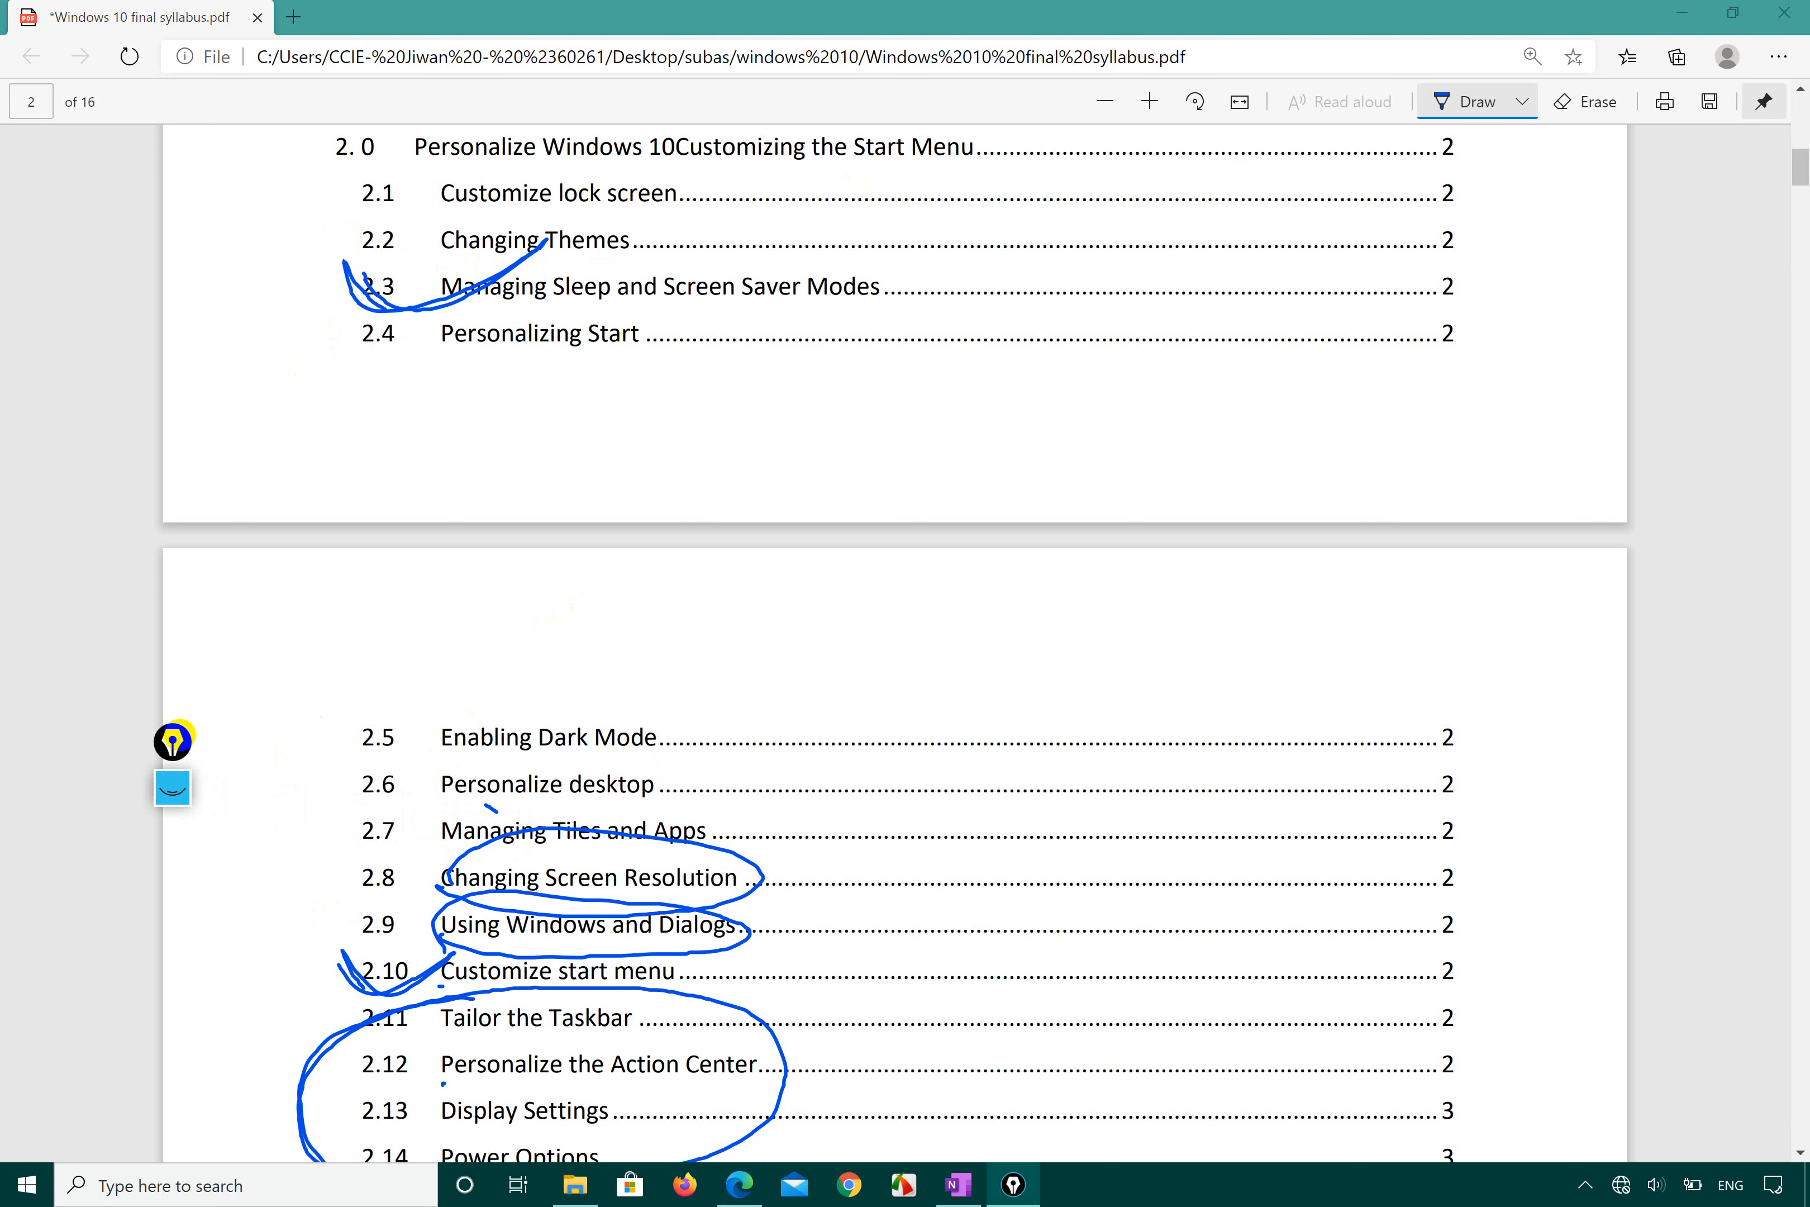
click(626, 809)
key(ctrl+z)
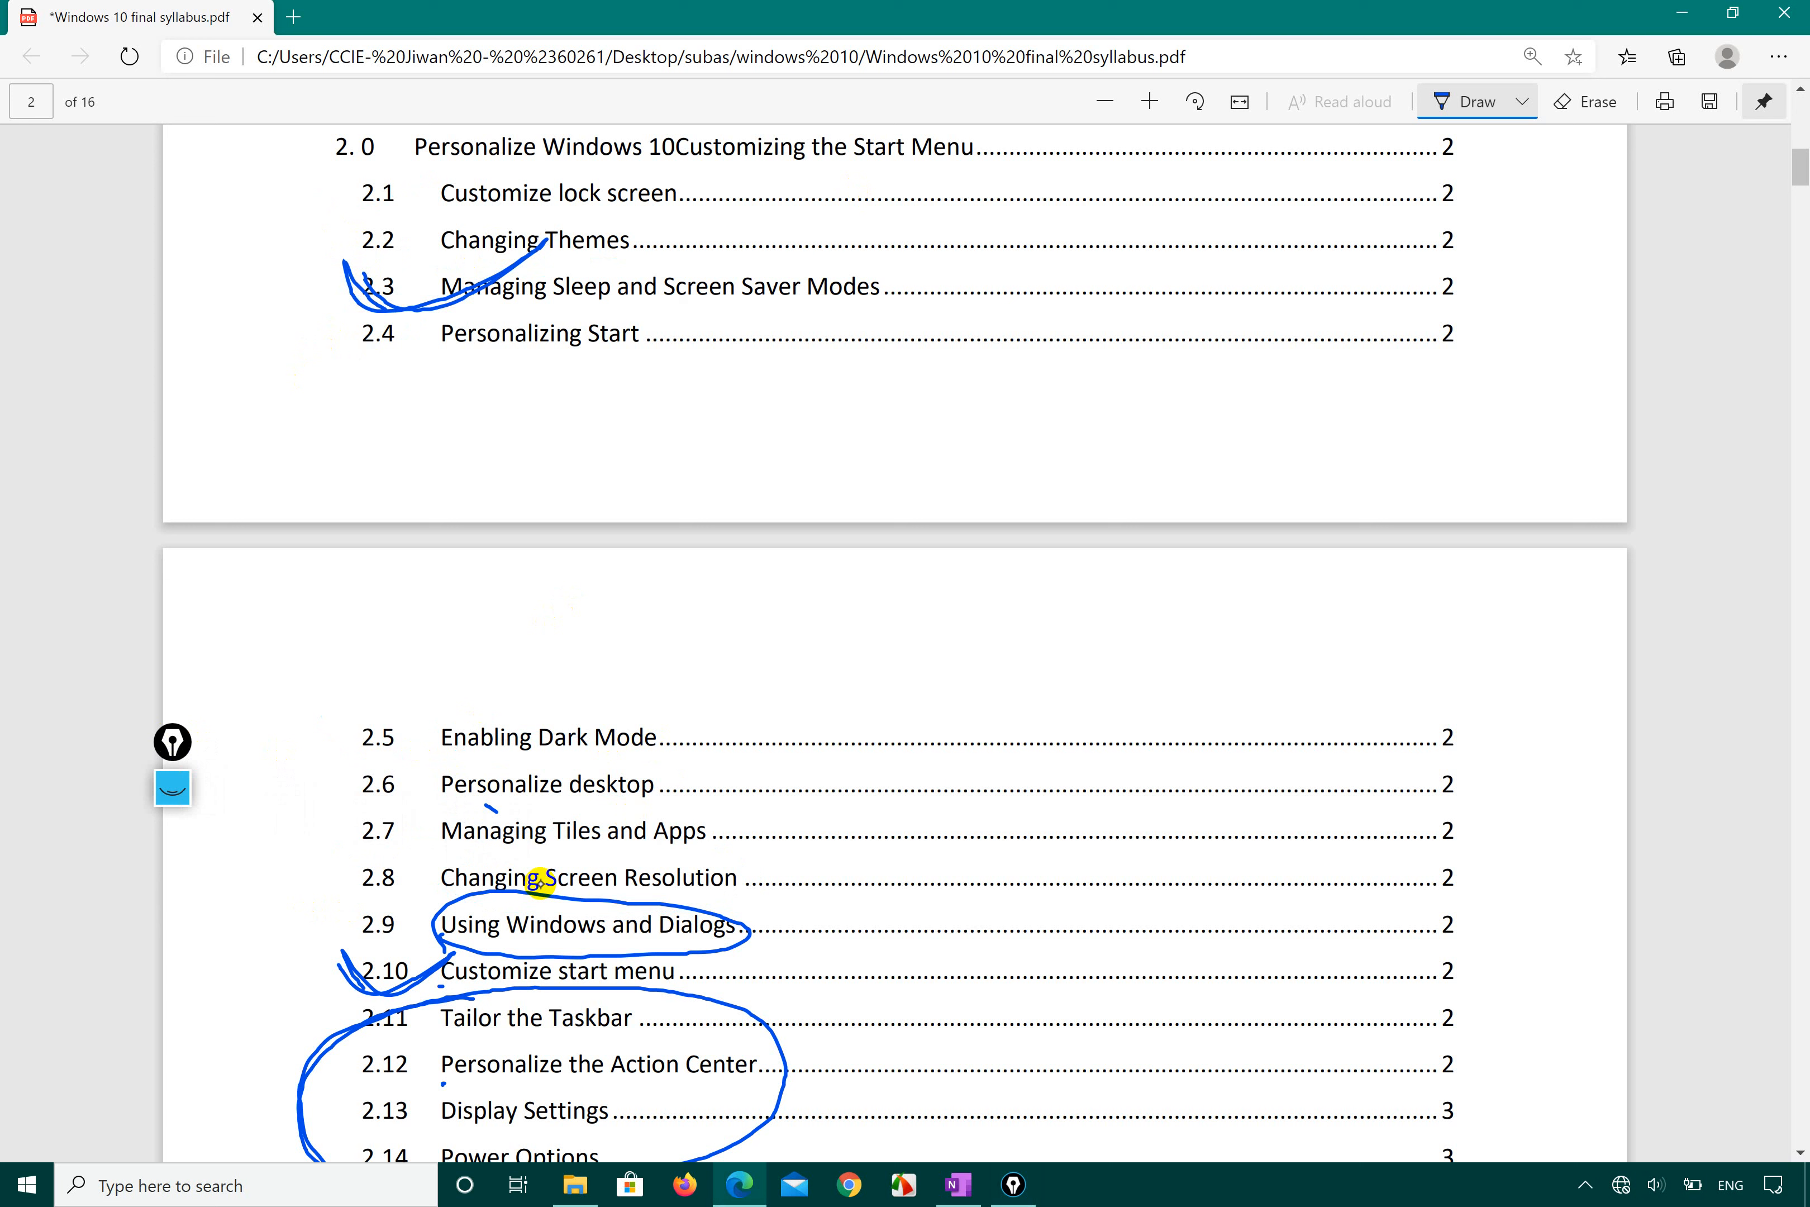
key(ctrl+z)
key(ctrl+z)
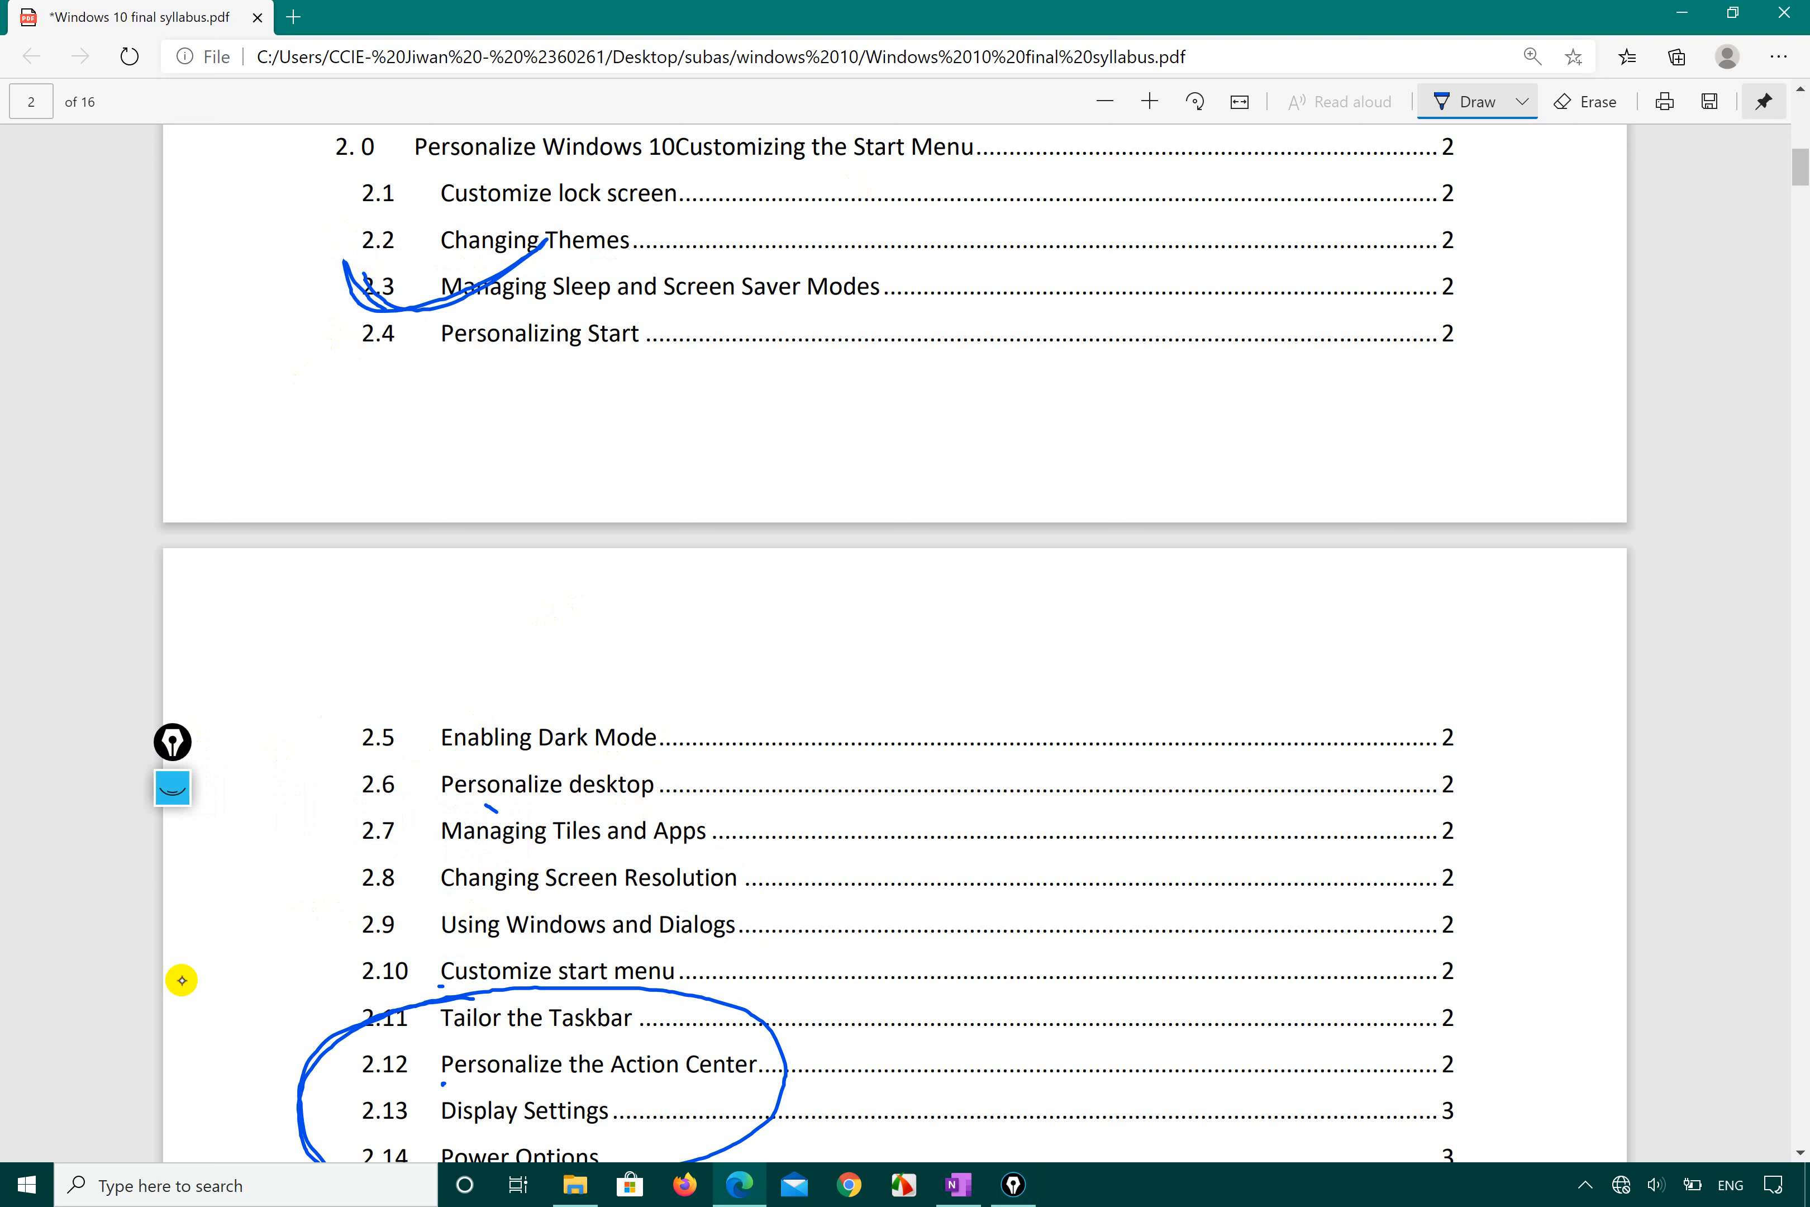
mouse_move(431, 932)
mouse_down()
mouse_move(594, 956)
mouse_move(767, 889)
mouse_move(460, 847)
mouse_move(433, 926)
mouse_up()
mouse_move(710, 938)
mouse_down()
mouse_move(762, 957)
mouse_move(742, 1019)
mouse_move(781, 1004)
mouse_up()
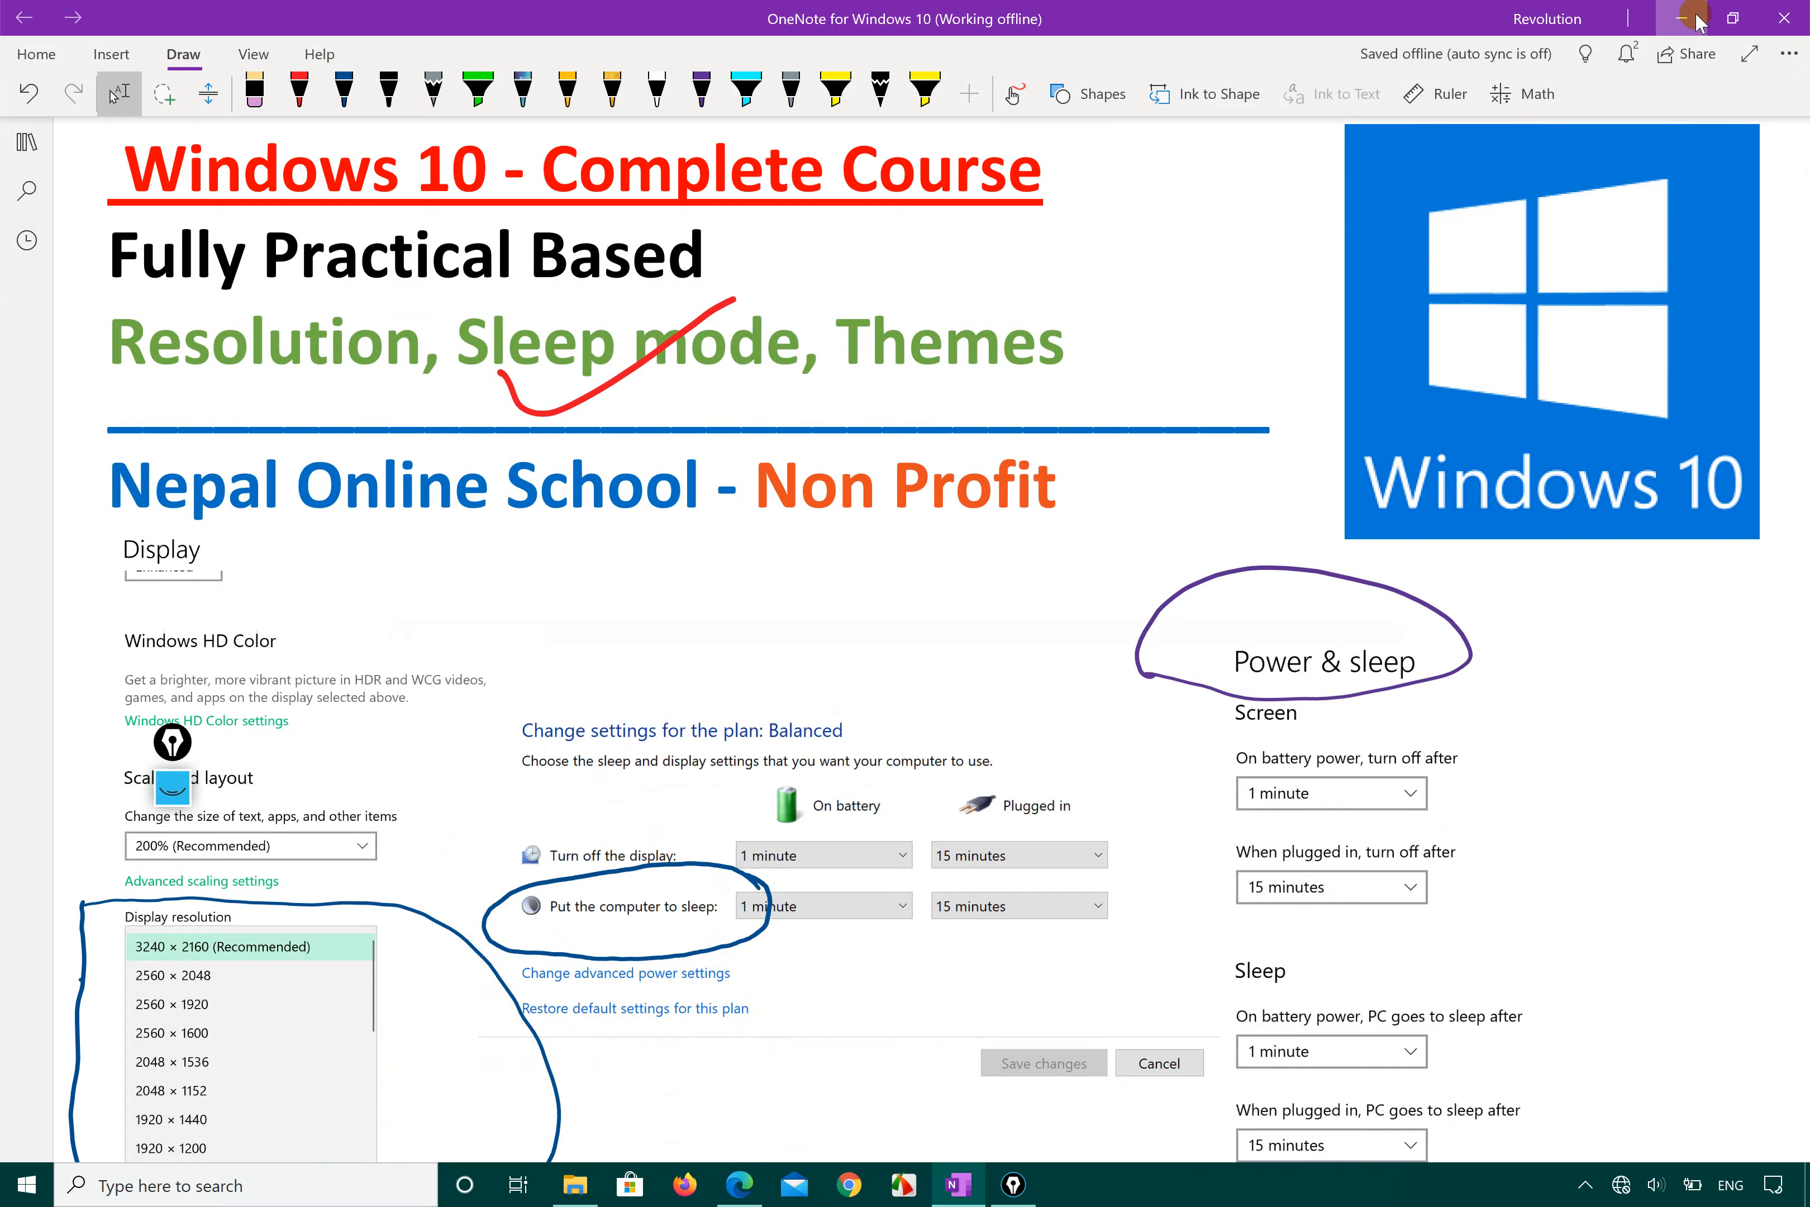
Step: Minimize OneNote to reach the desktop, and look at the Start menu and the desktop's context menu
click(1698, 18)
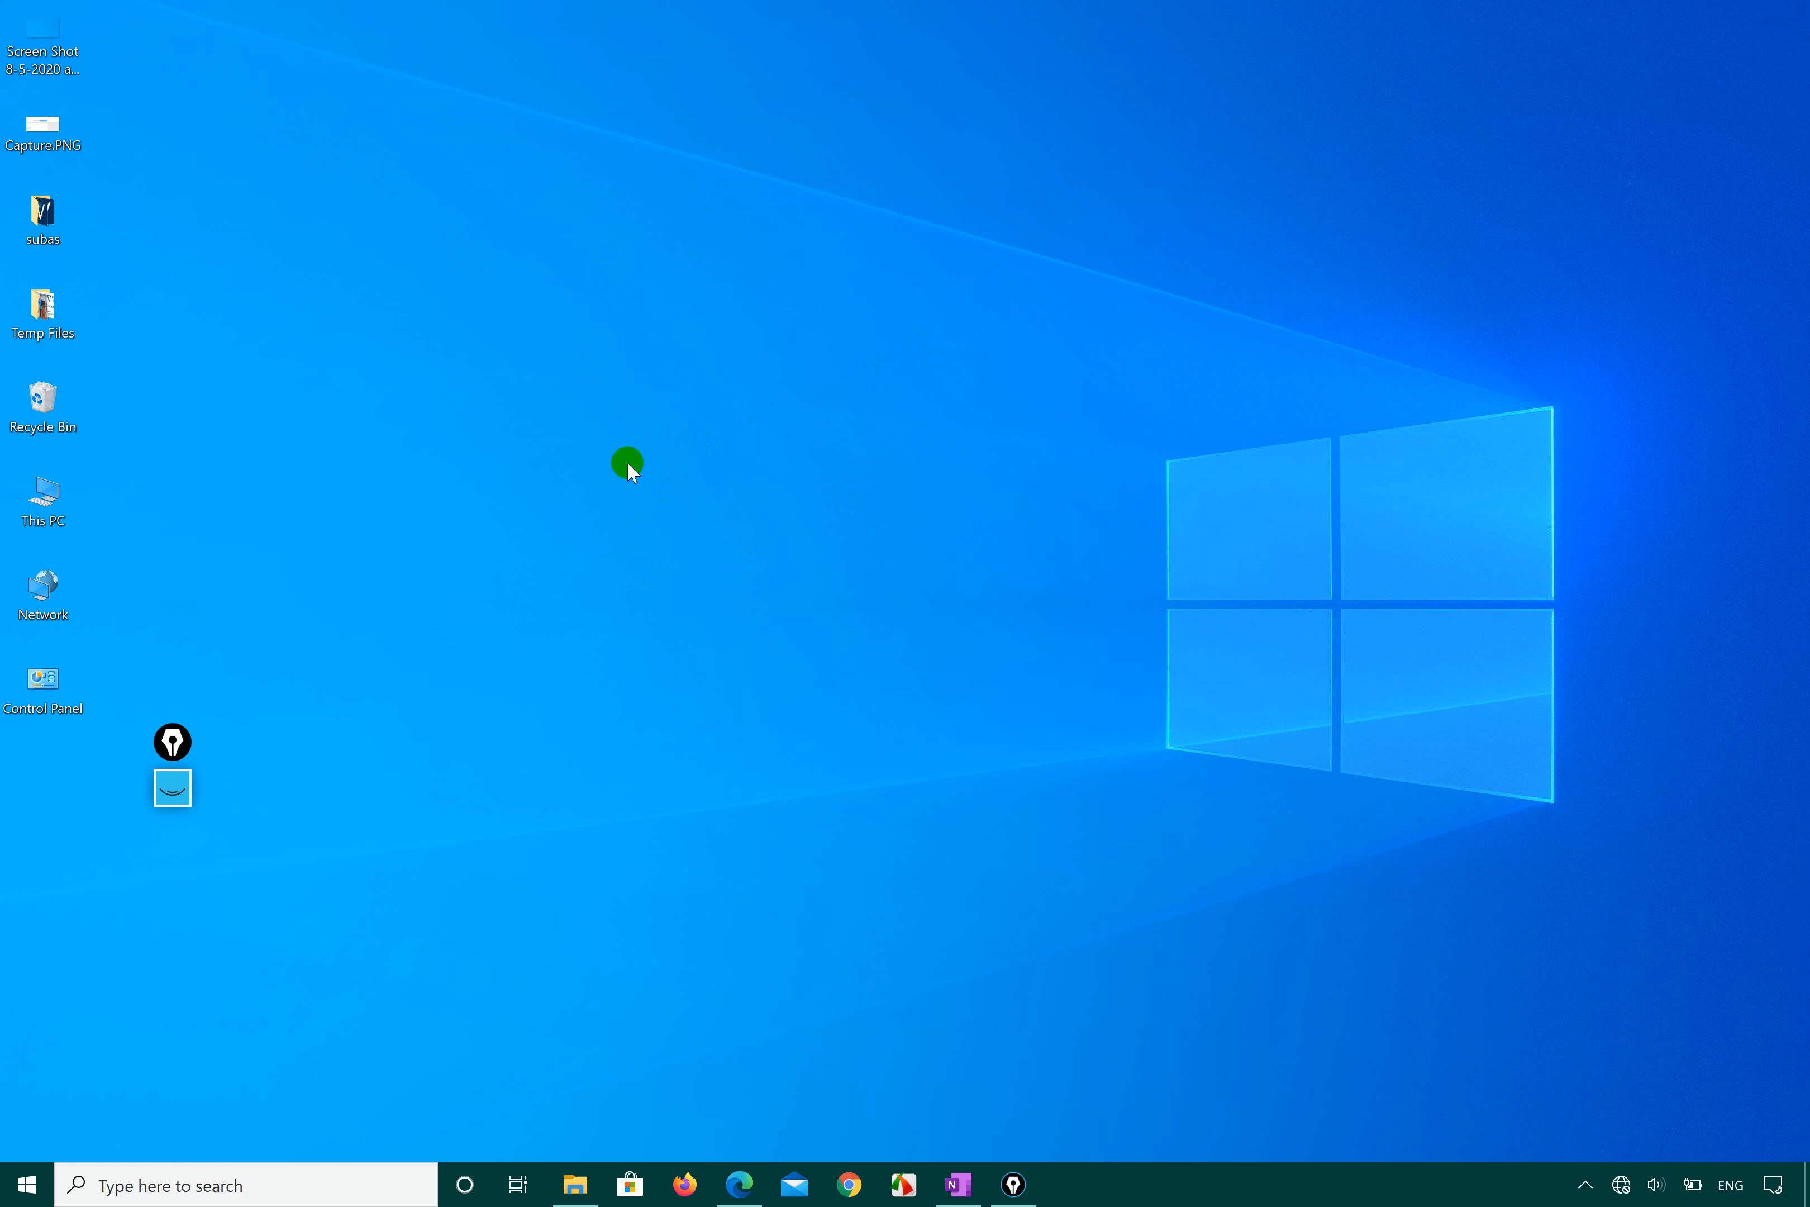
click(22, 1188)
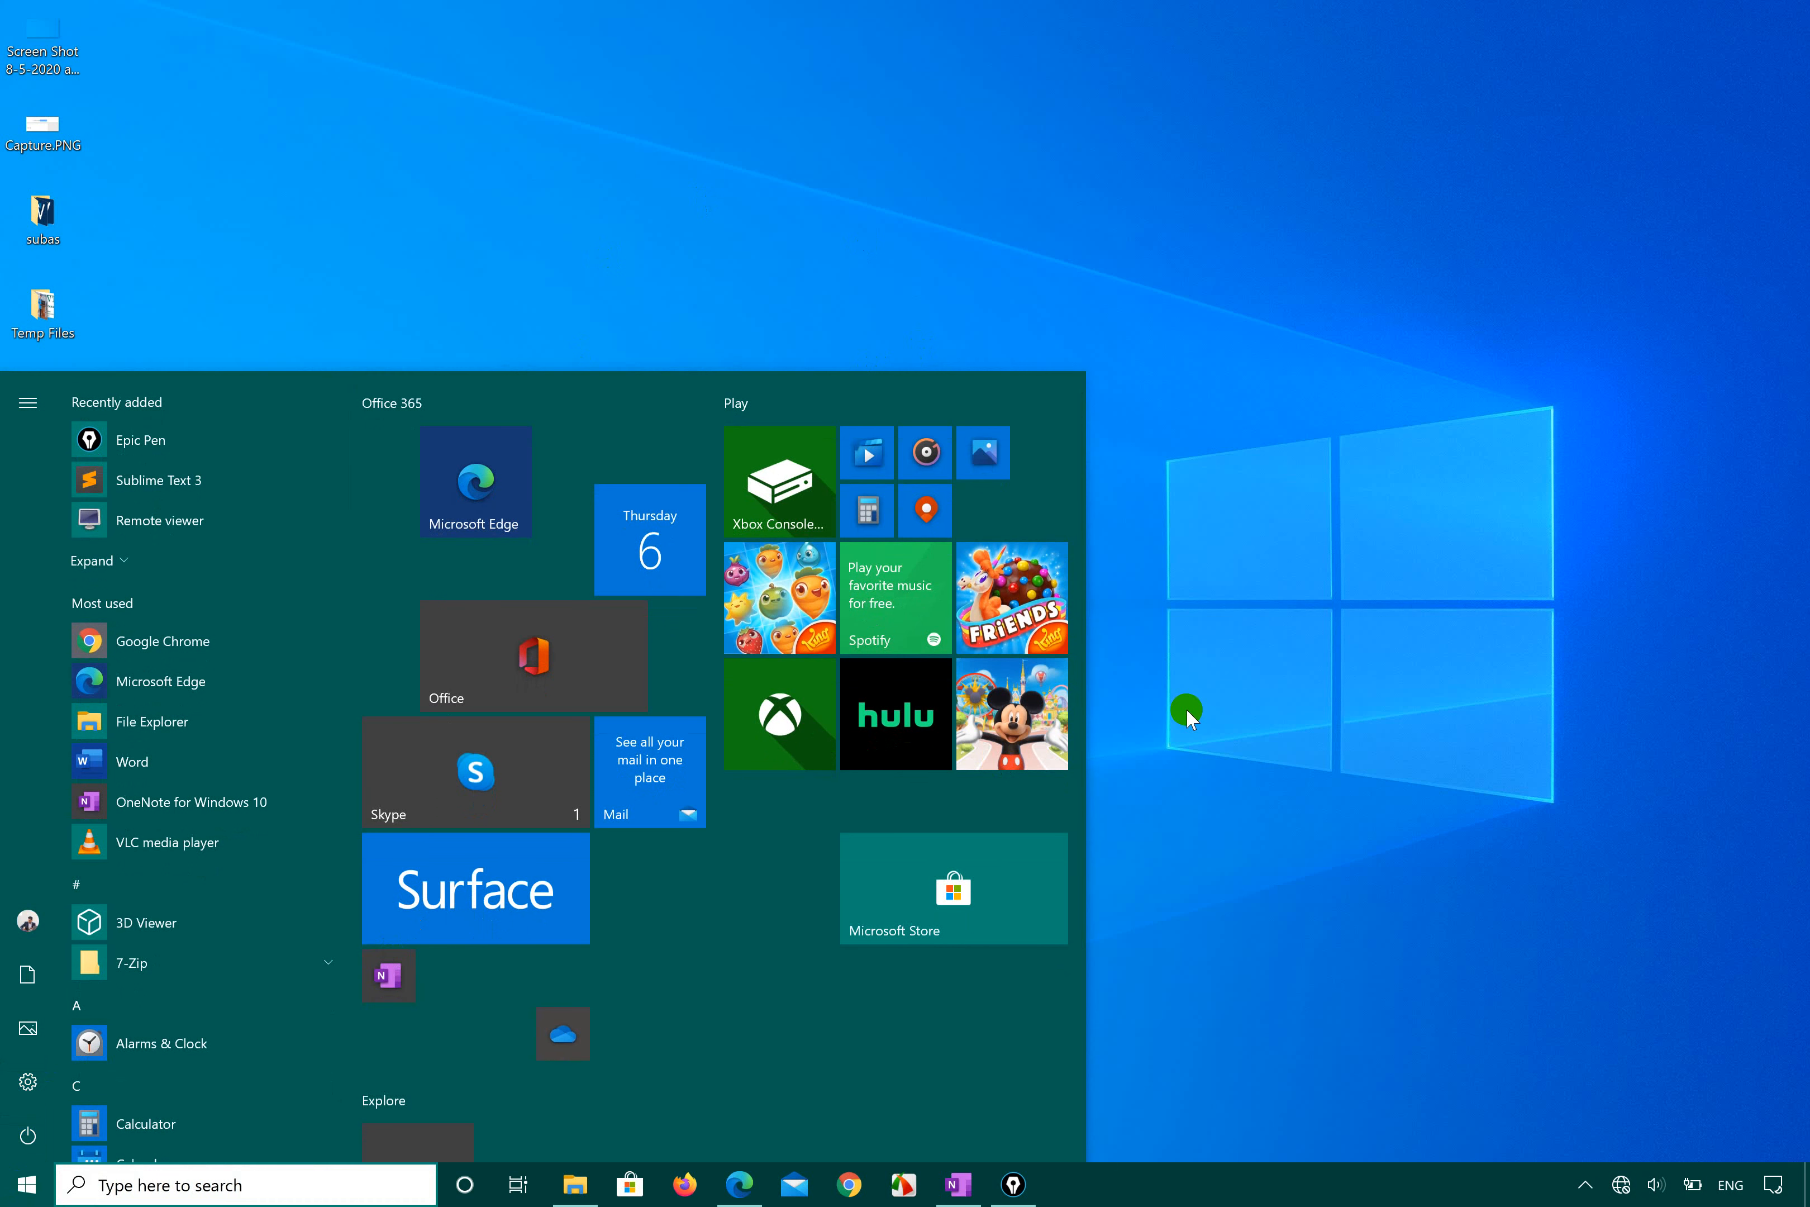
click(1194, 579)
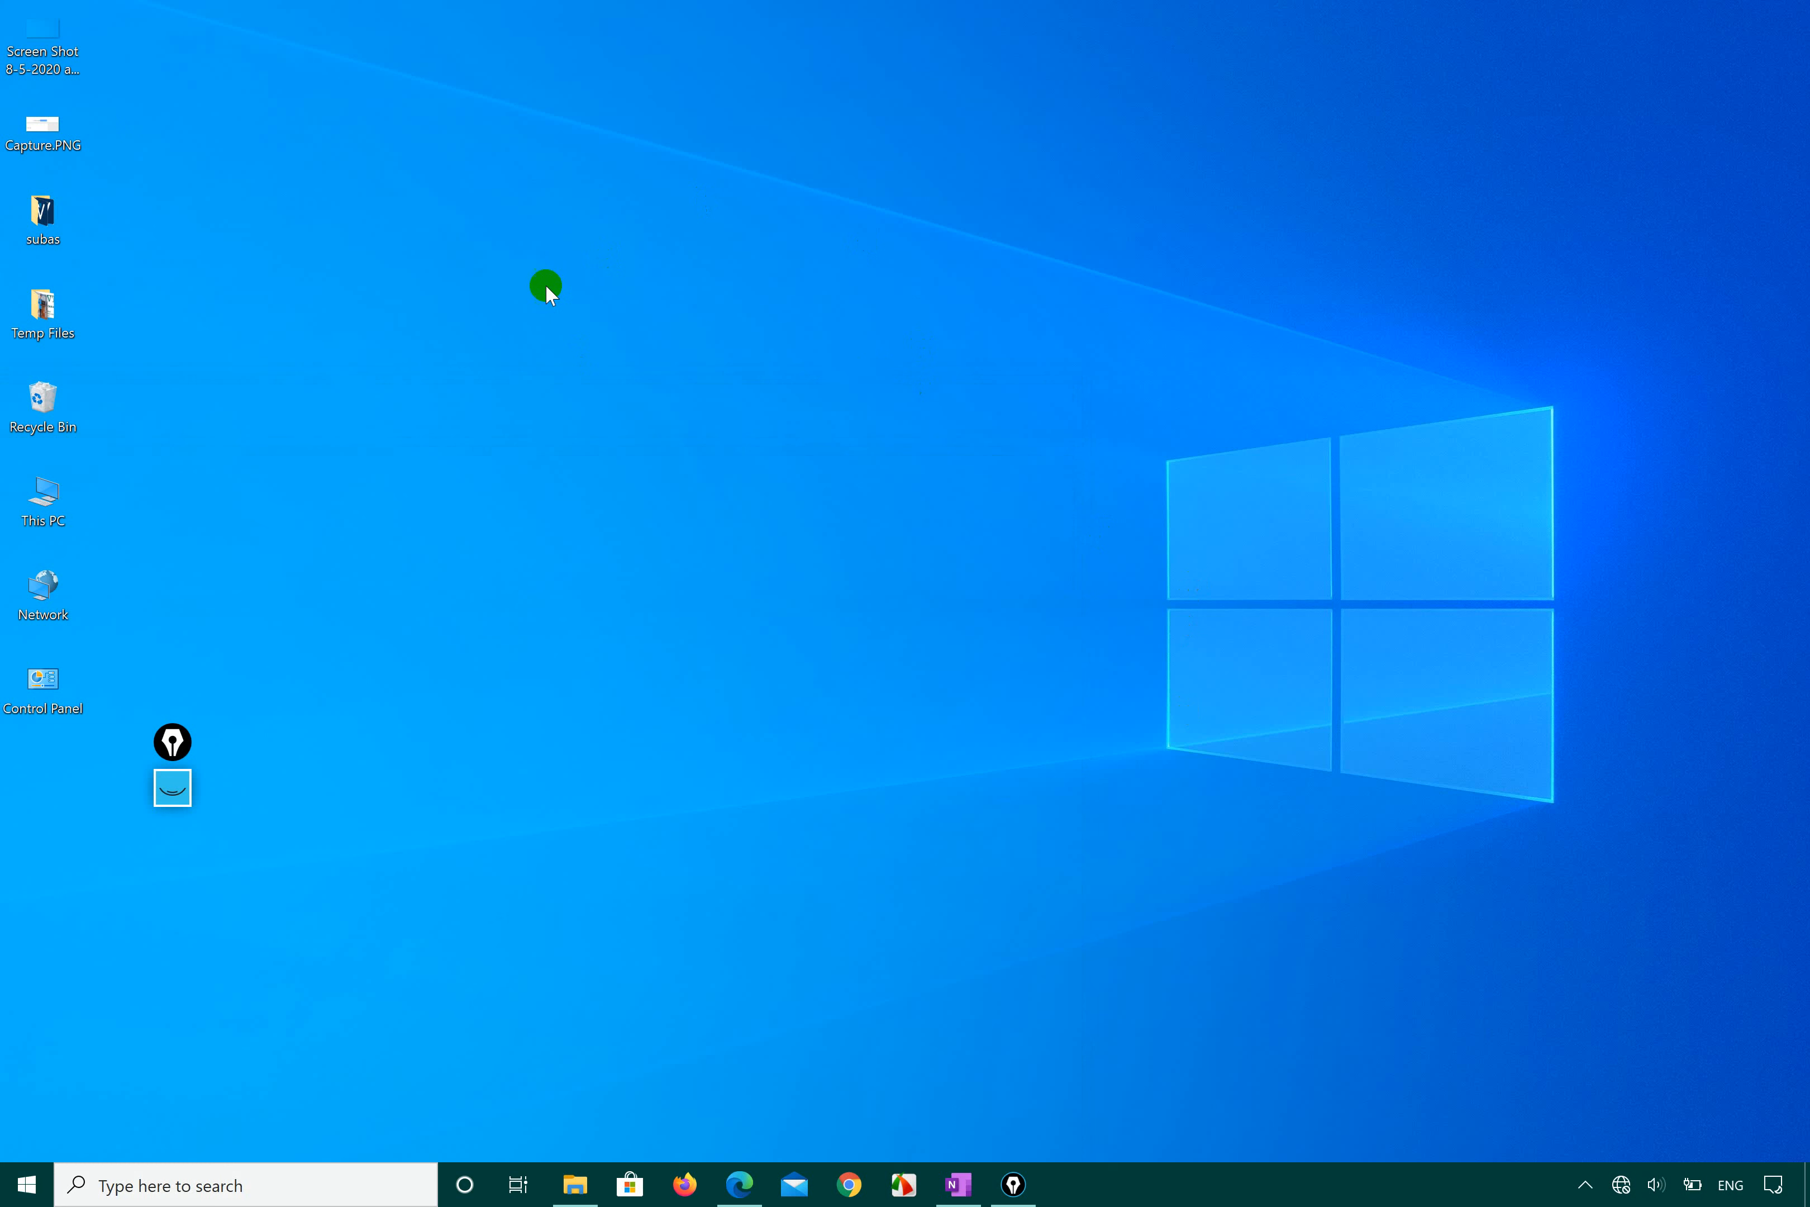
drag(108, 700, 334, 230)
right_click(777, 461)
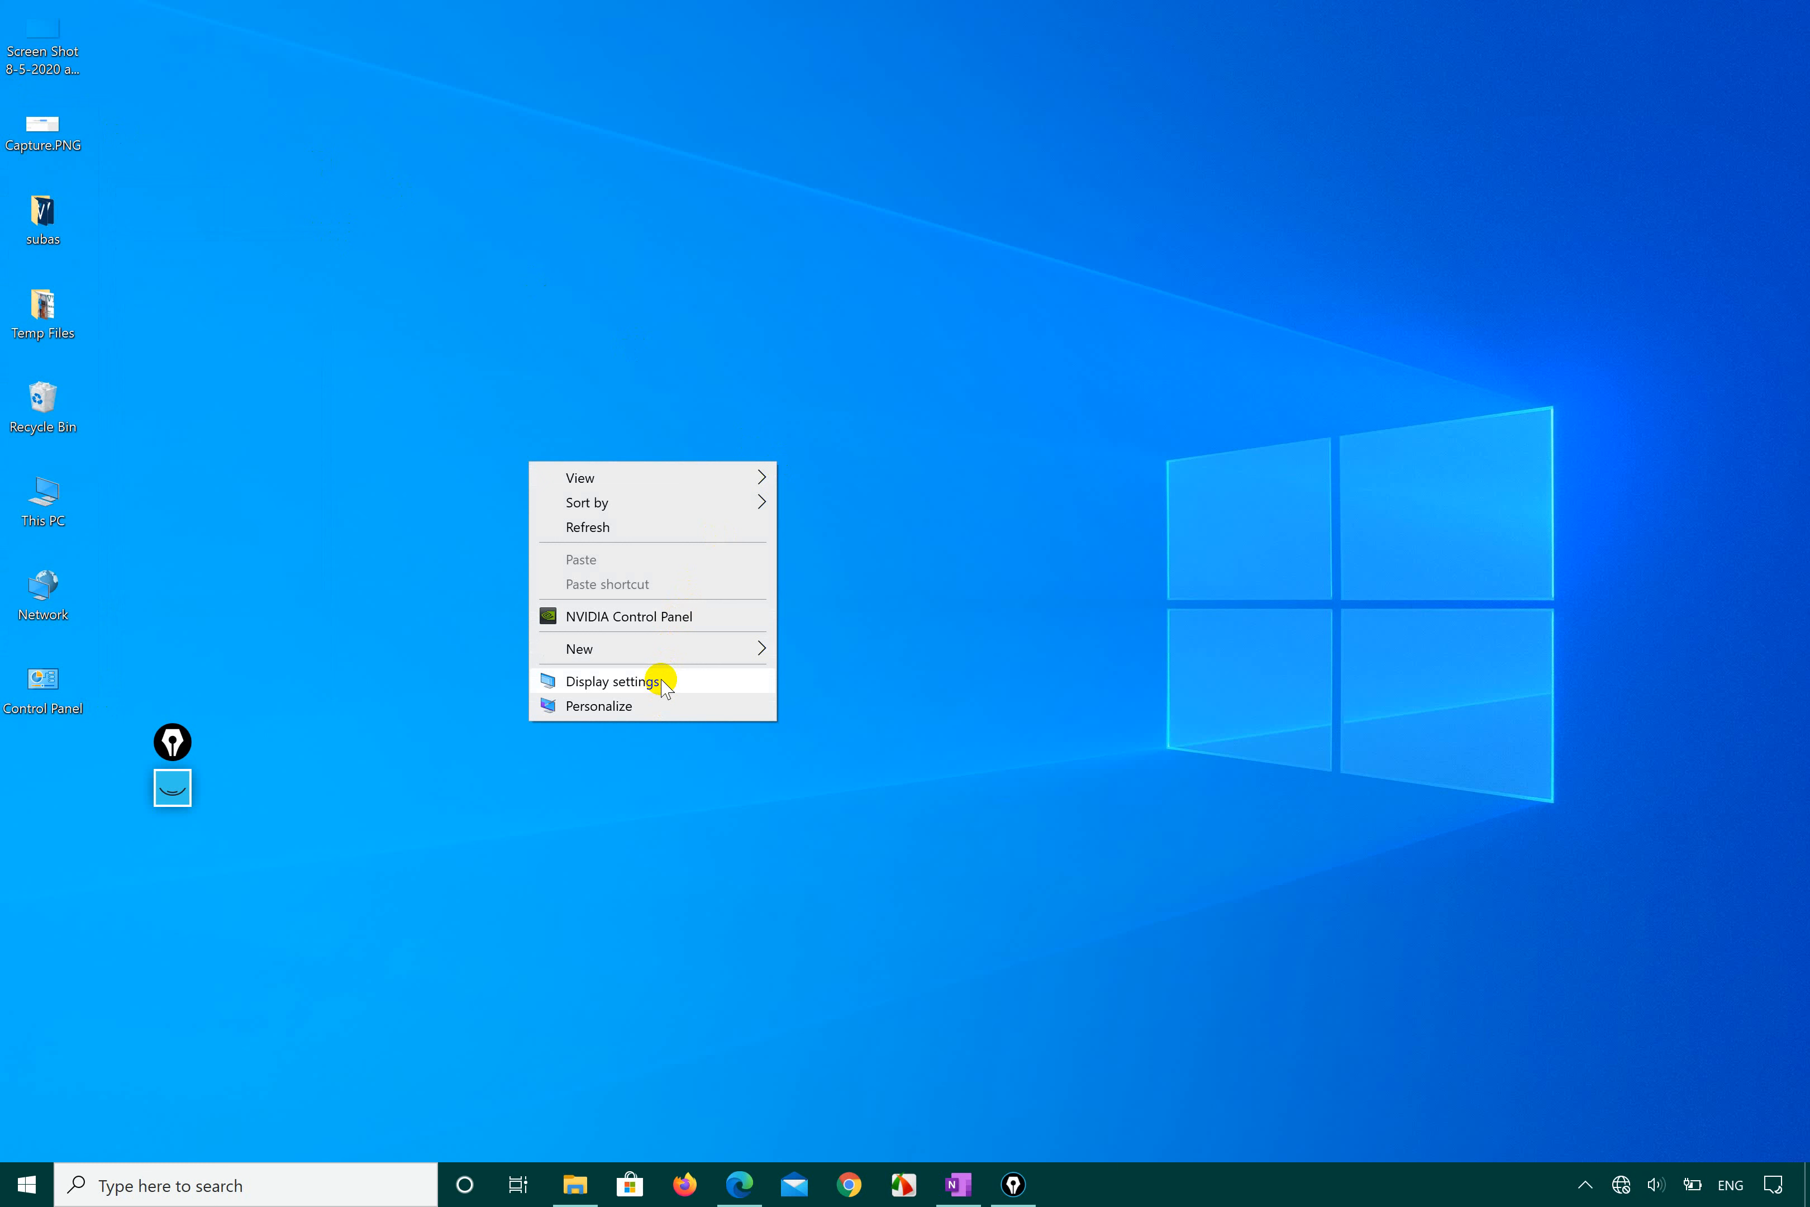
click(153, 1081)
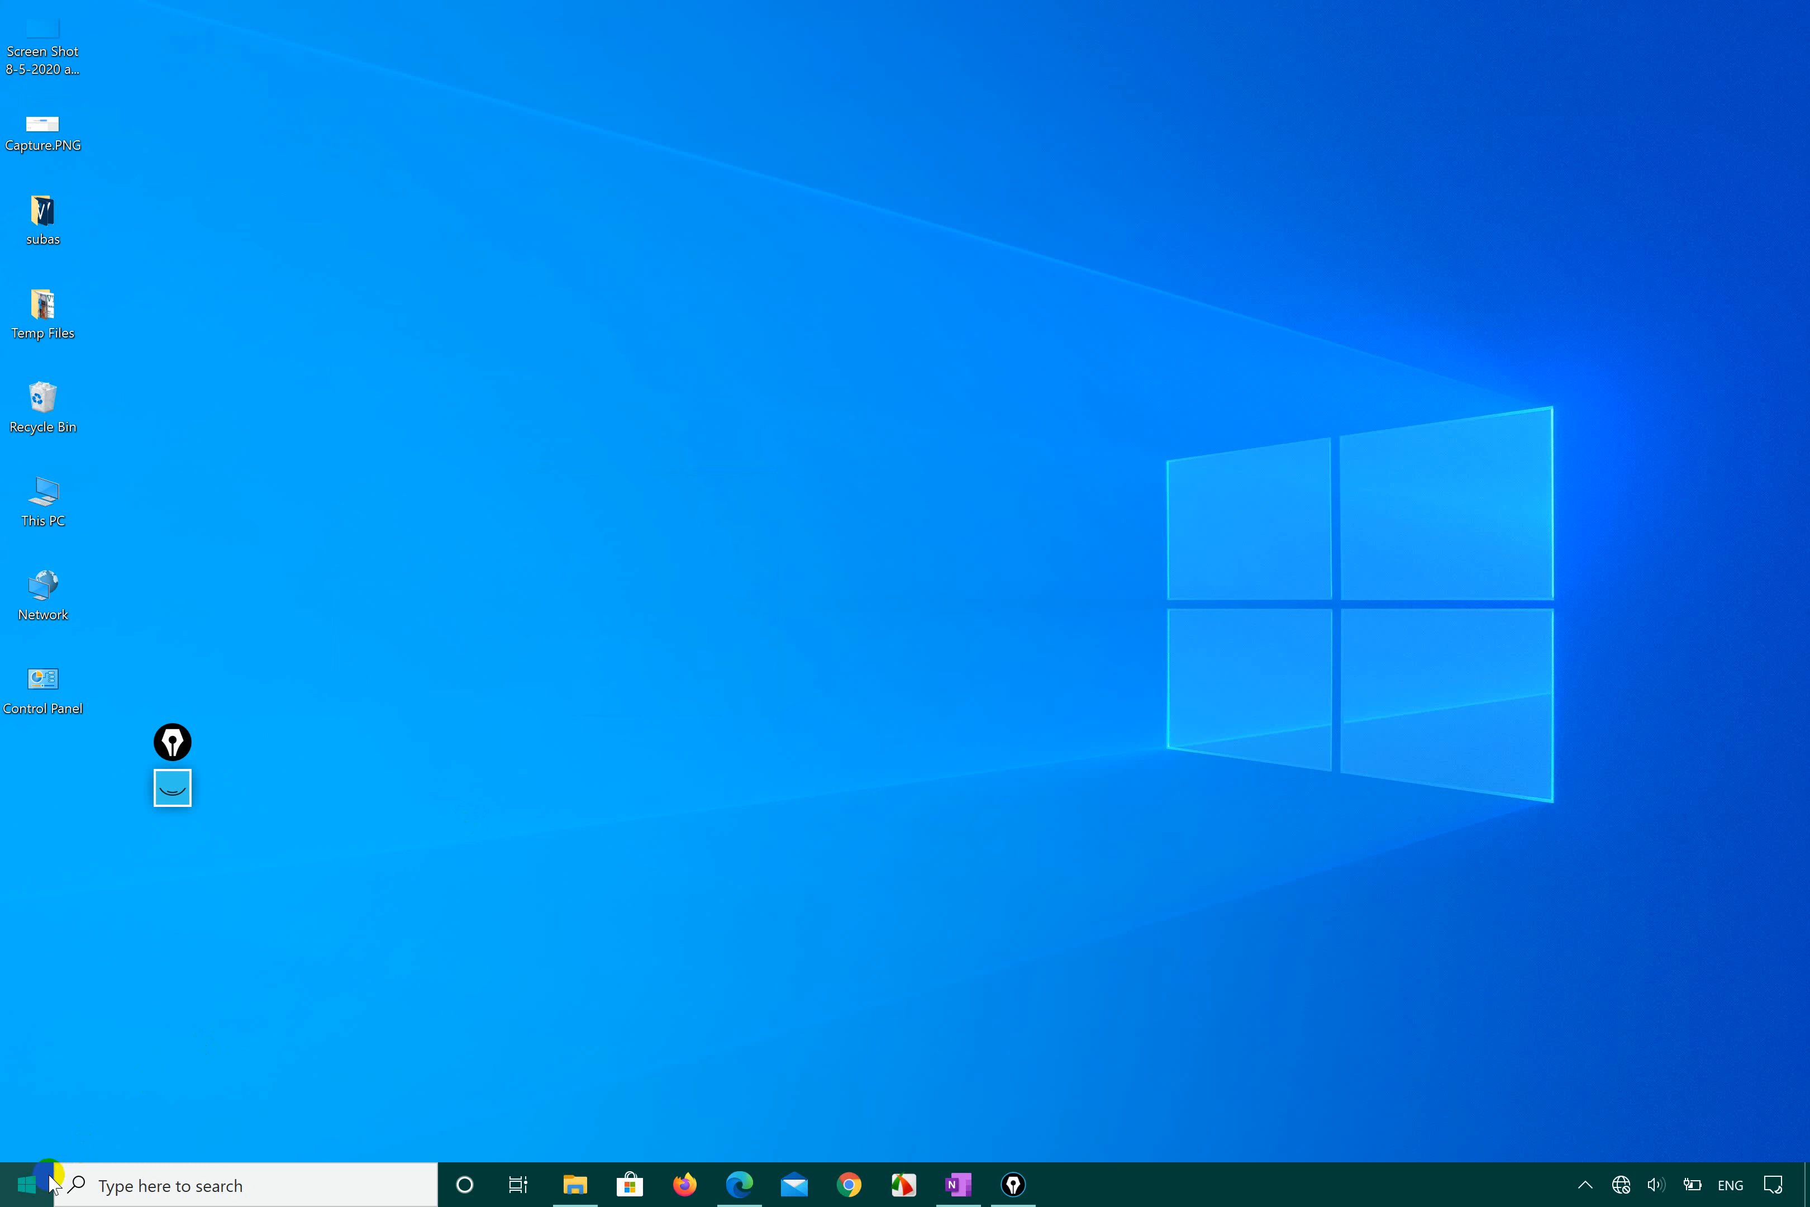
click(32, 1185)
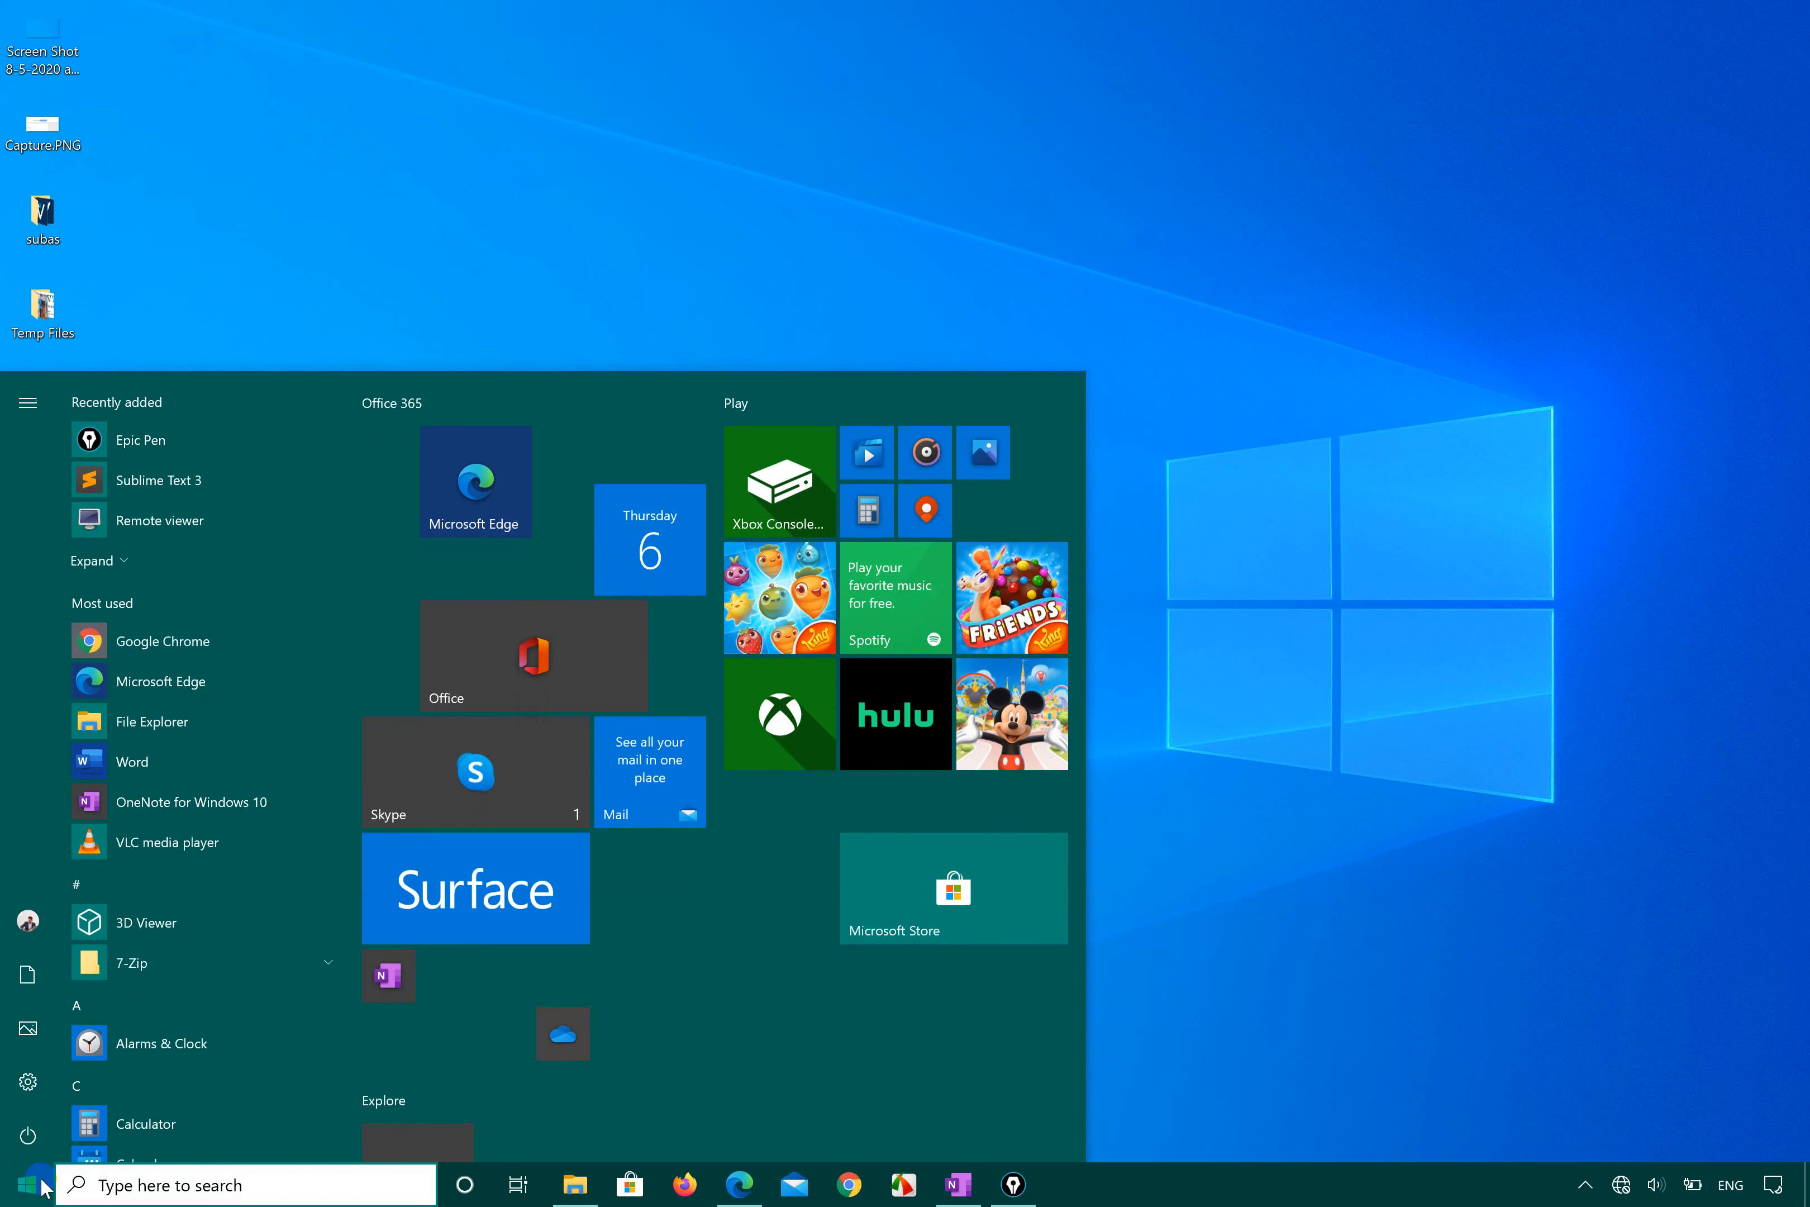
click(1117, 623)
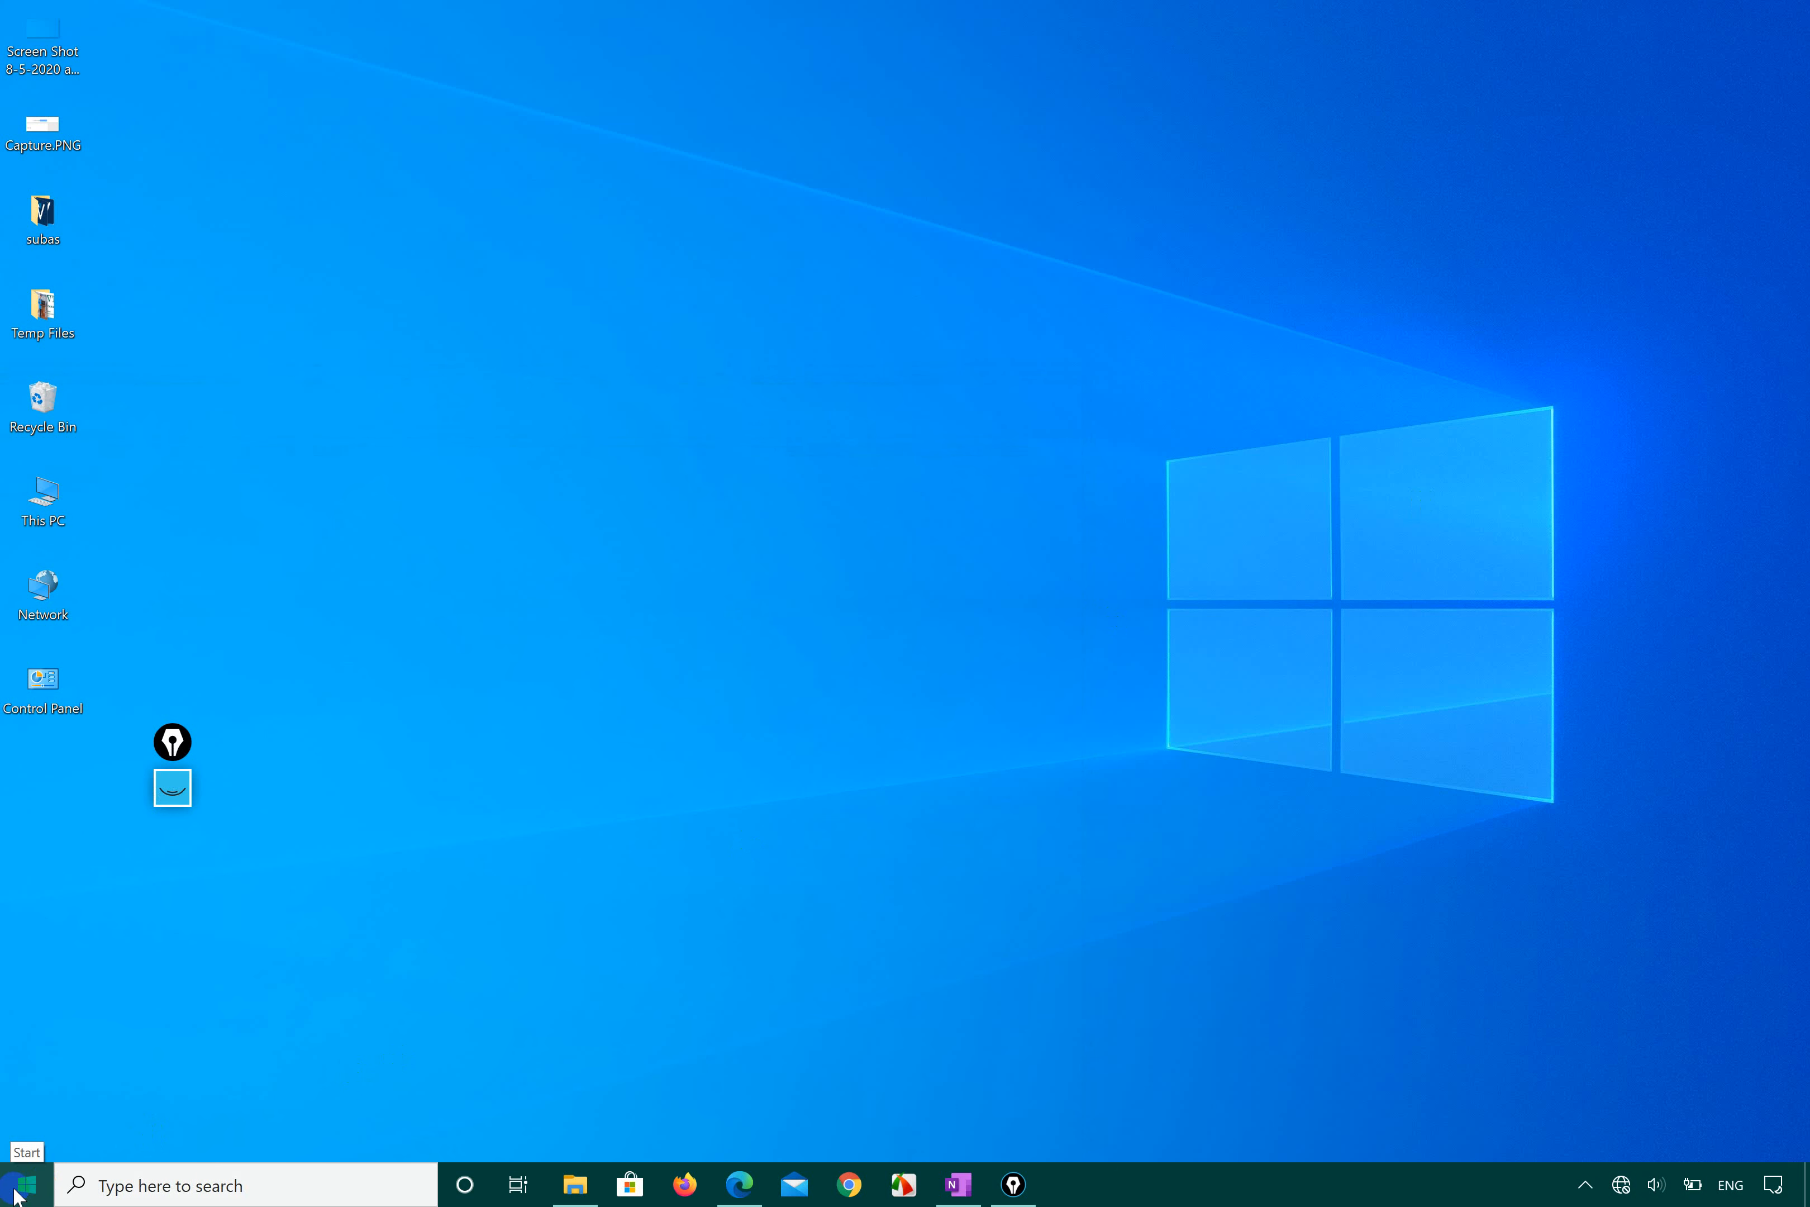
Step: Show the Epic Pen tools, clear all old annotations, and draw an arc around the Start button
click(1012, 1182)
click(172, 788)
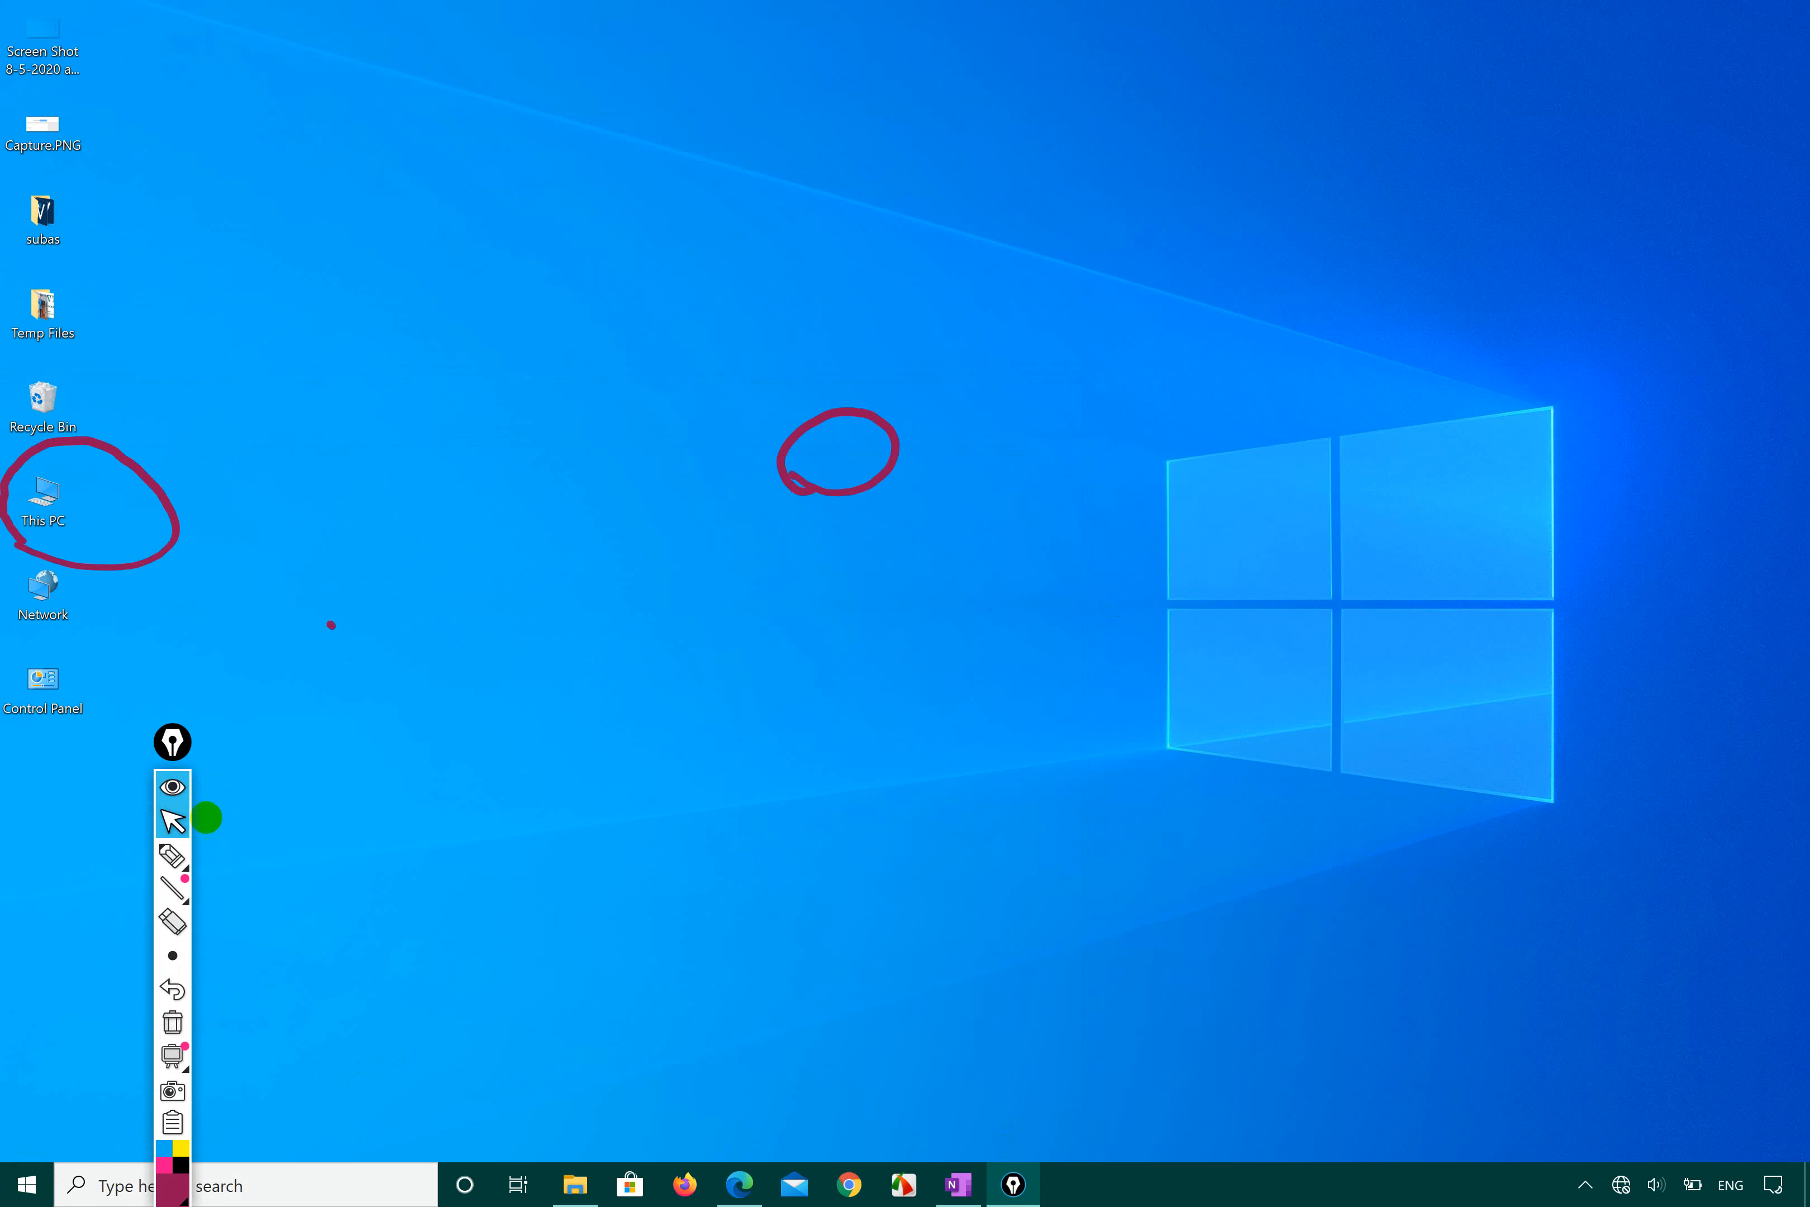
click(180, 1025)
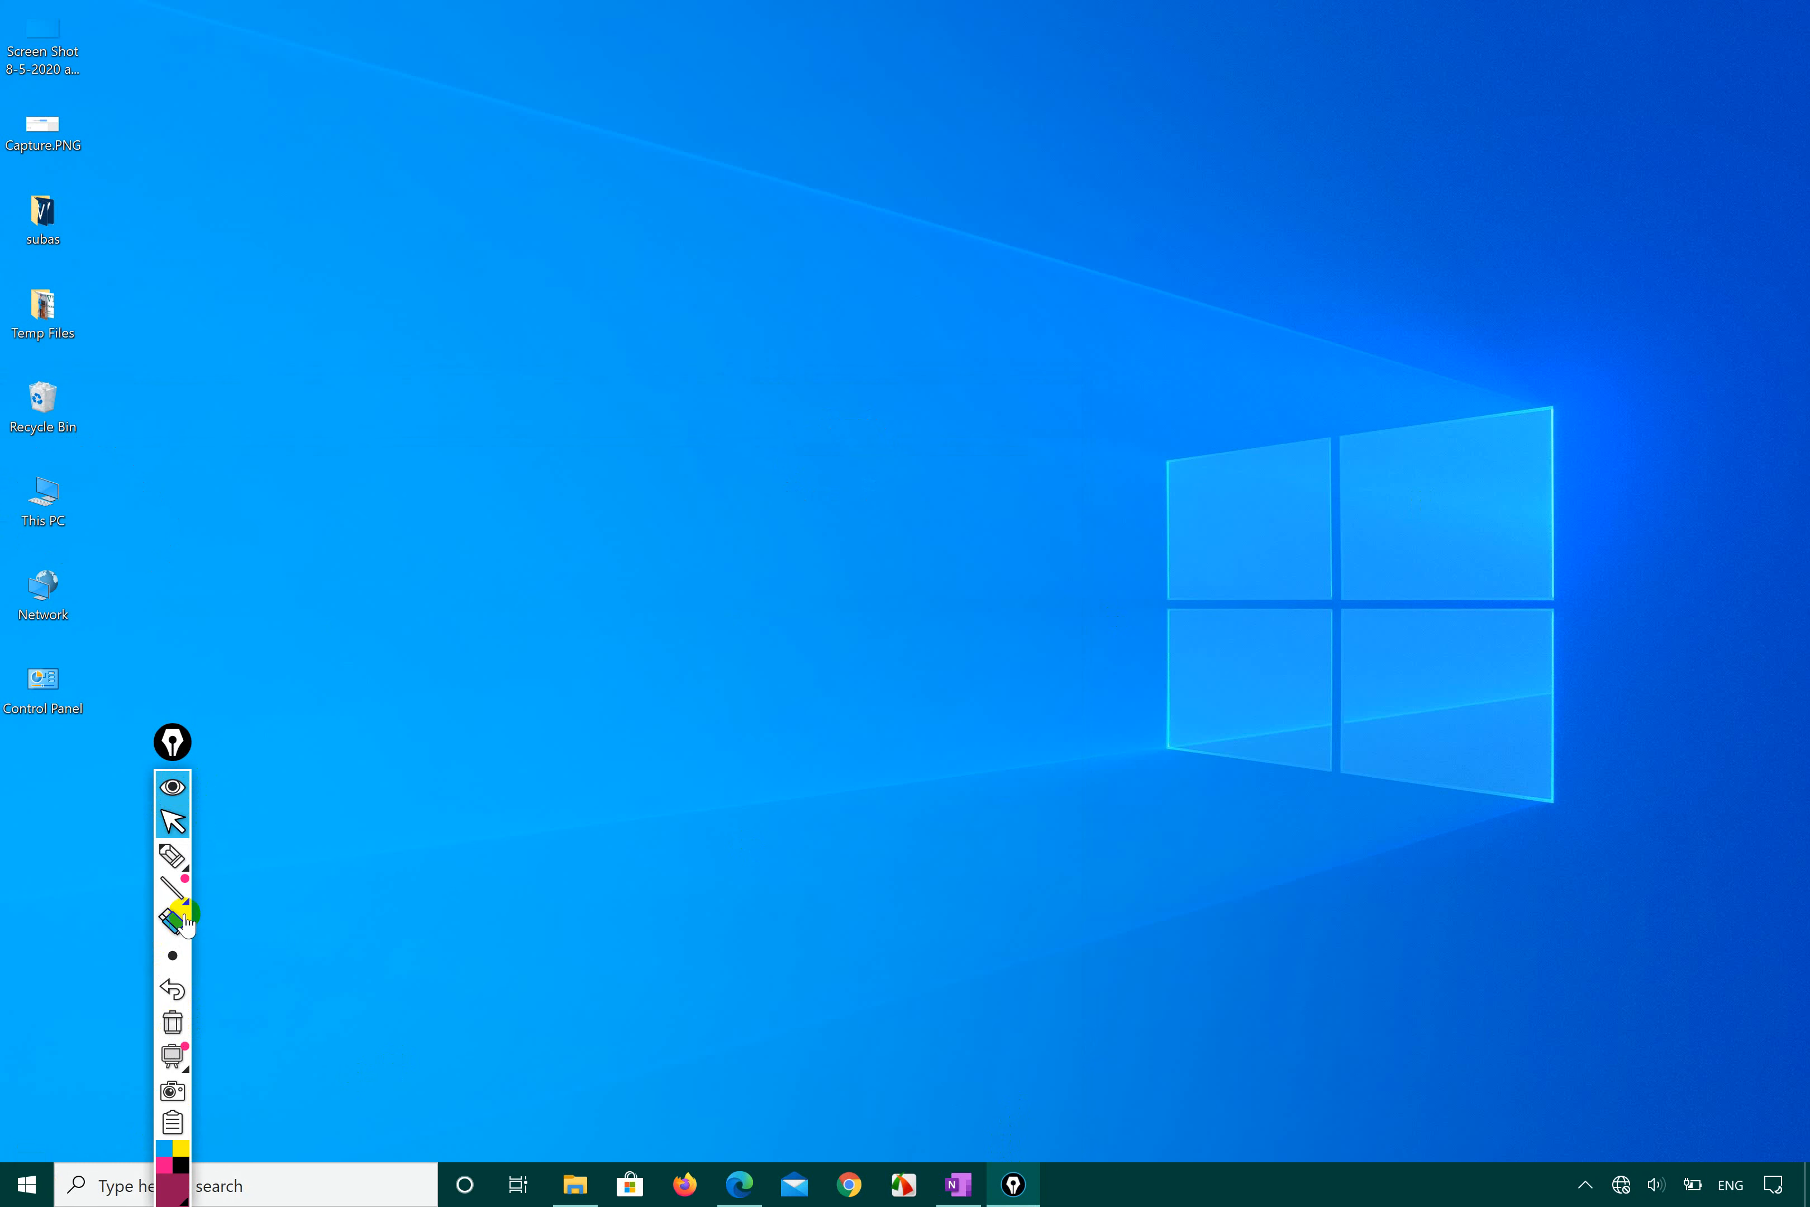
click(172, 856)
mouse_move(39, 1091)
mouse_down()
mouse_move(117, 1171)
mouse_move(11, 1080)
mouse_up()
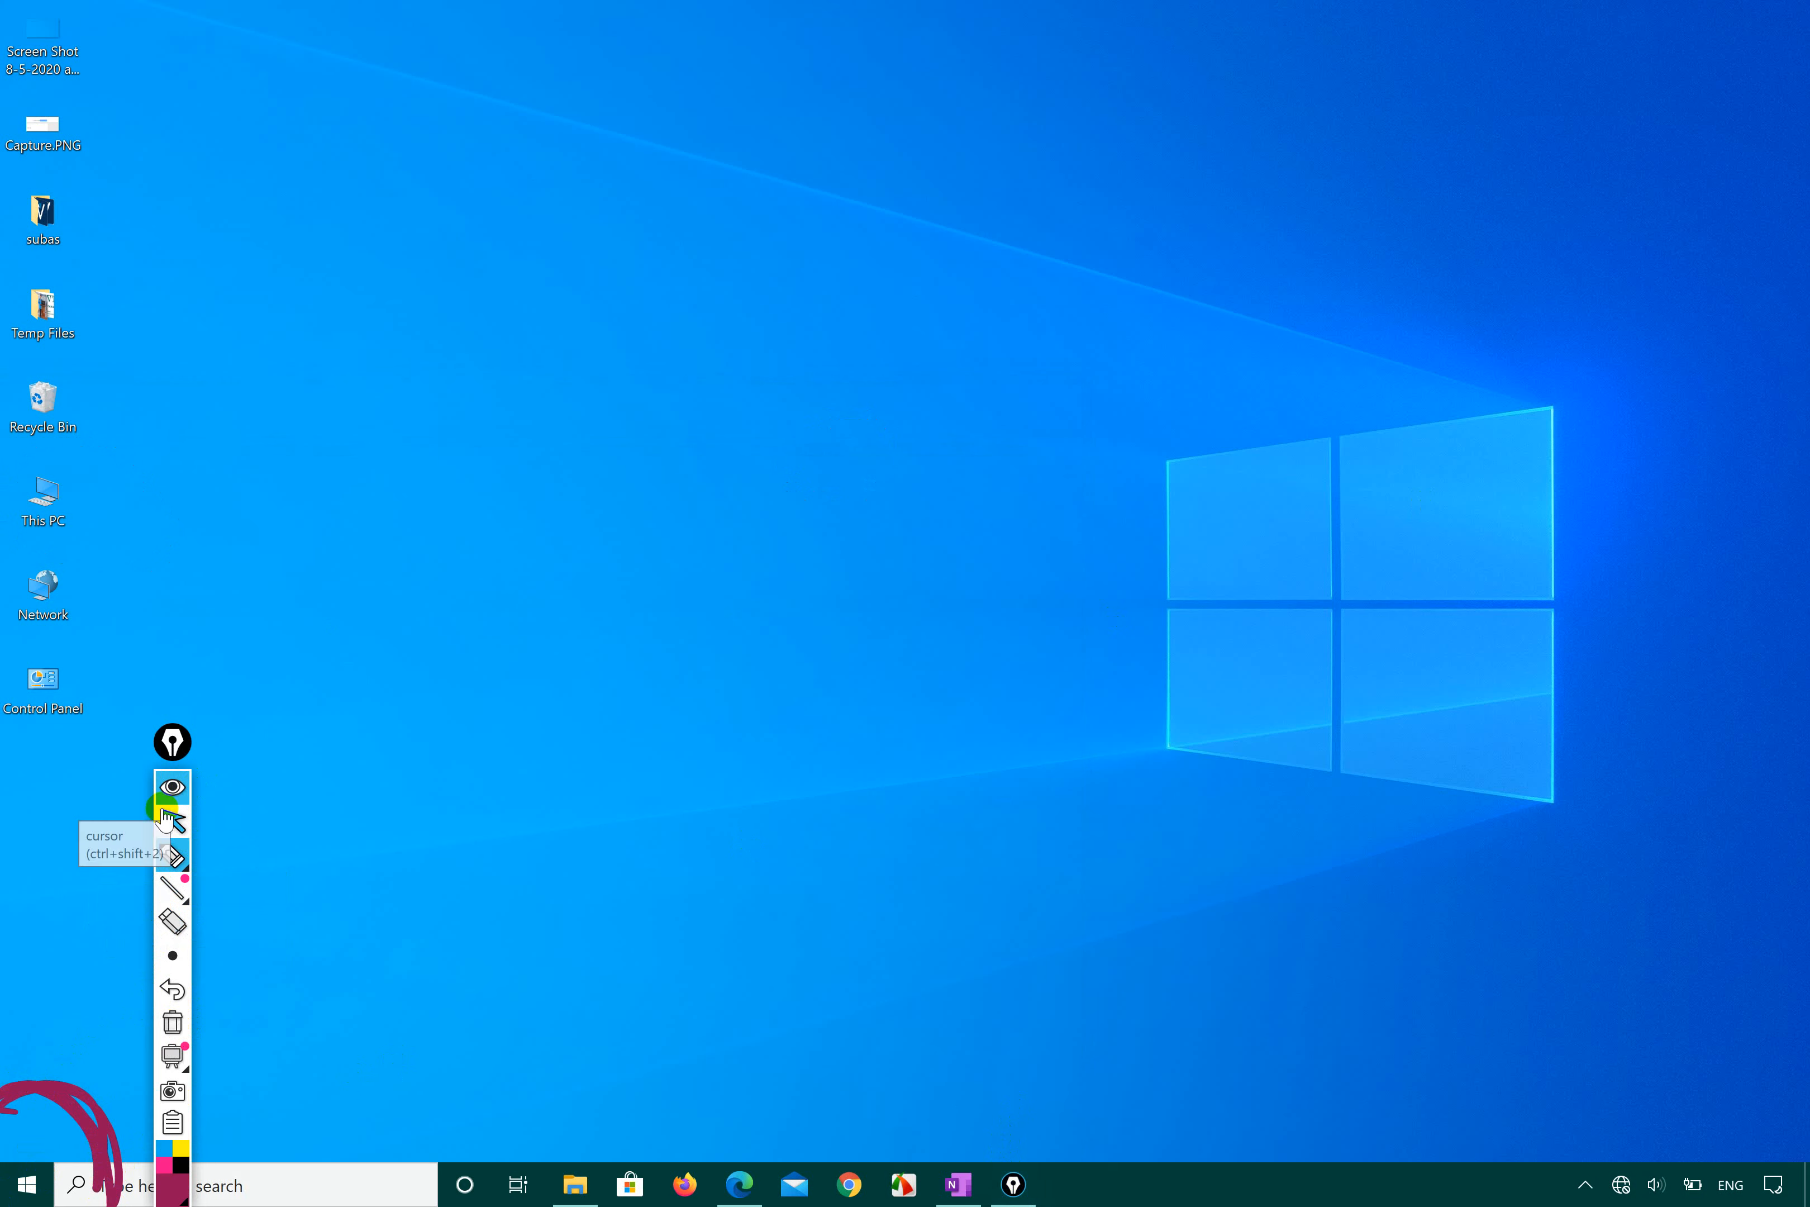
Step: Return to the normal cursor and open Windows Settings from the expanded Start menu
click(161, 836)
click(25, 1188)
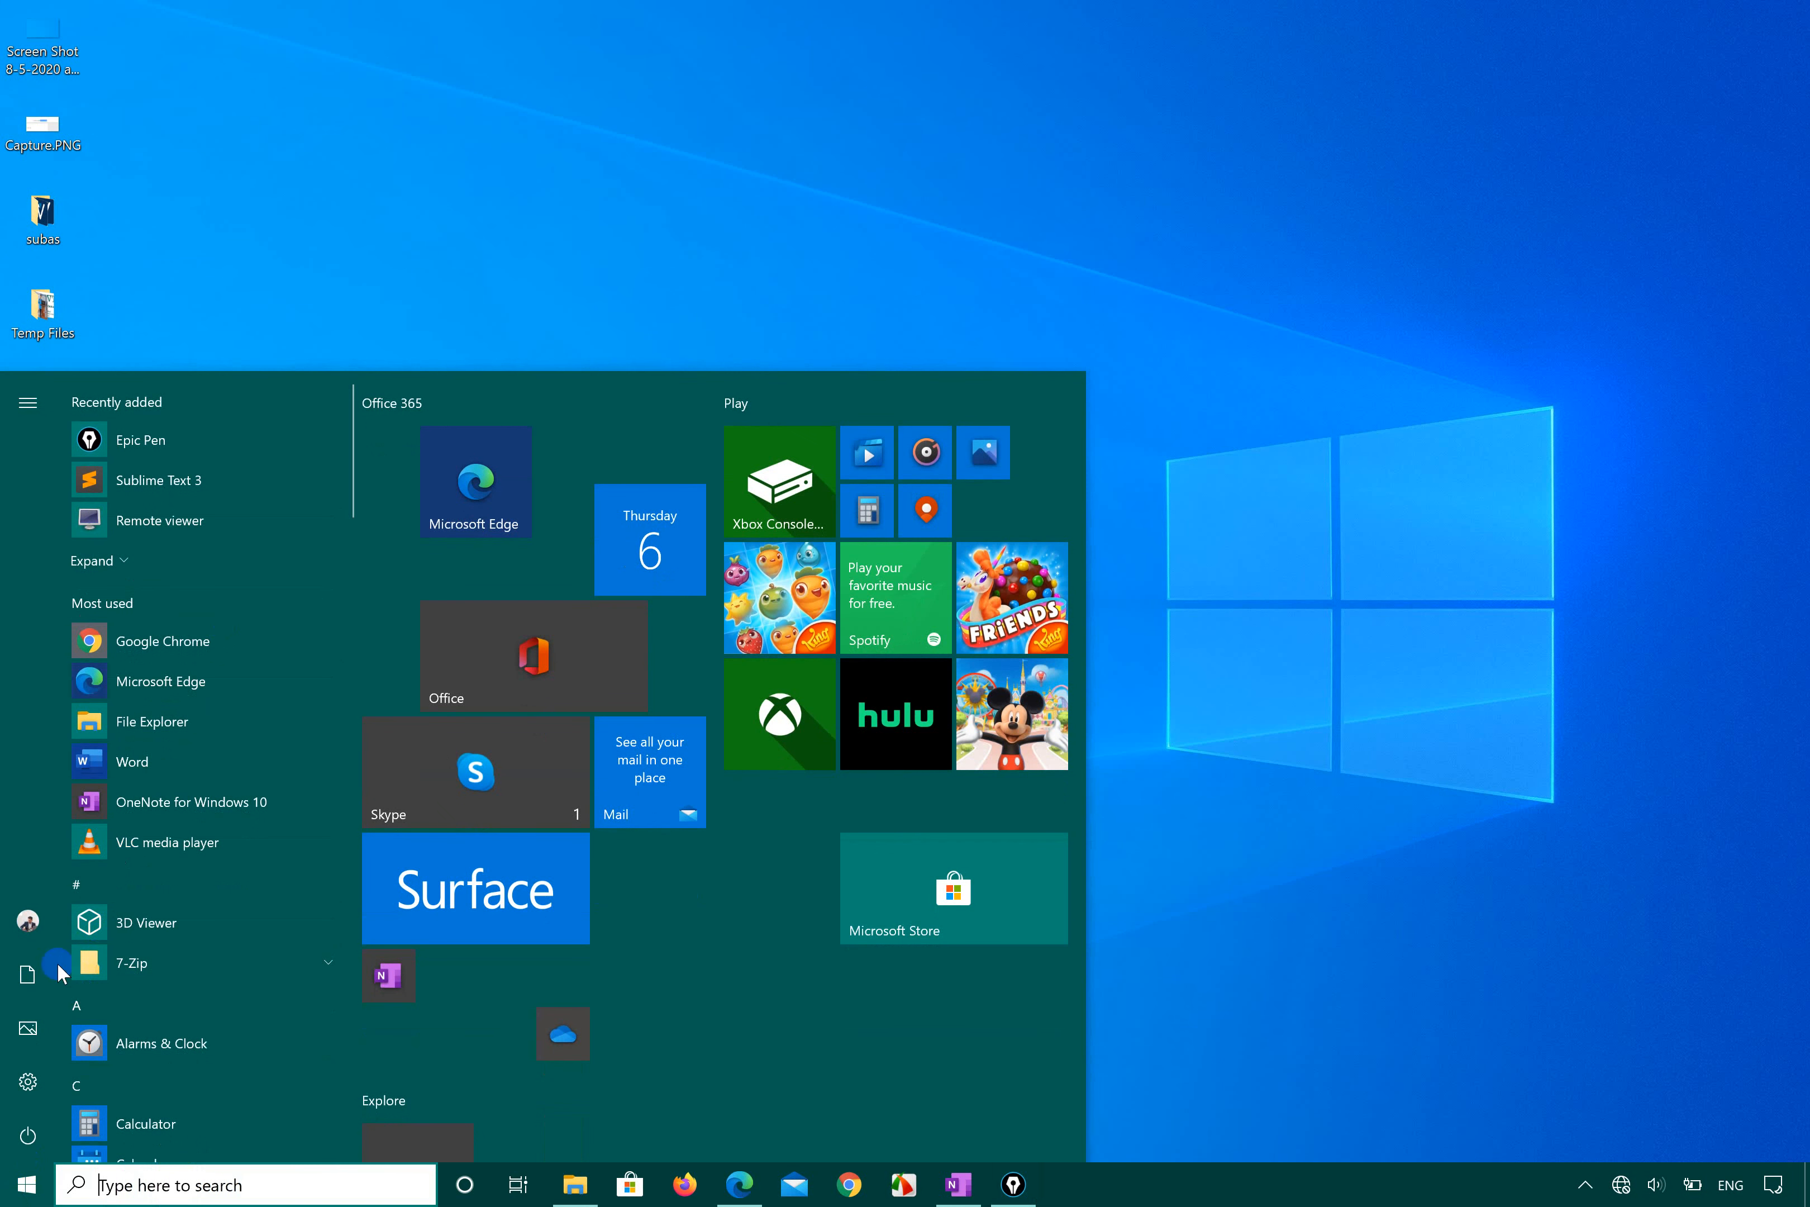
click(31, 413)
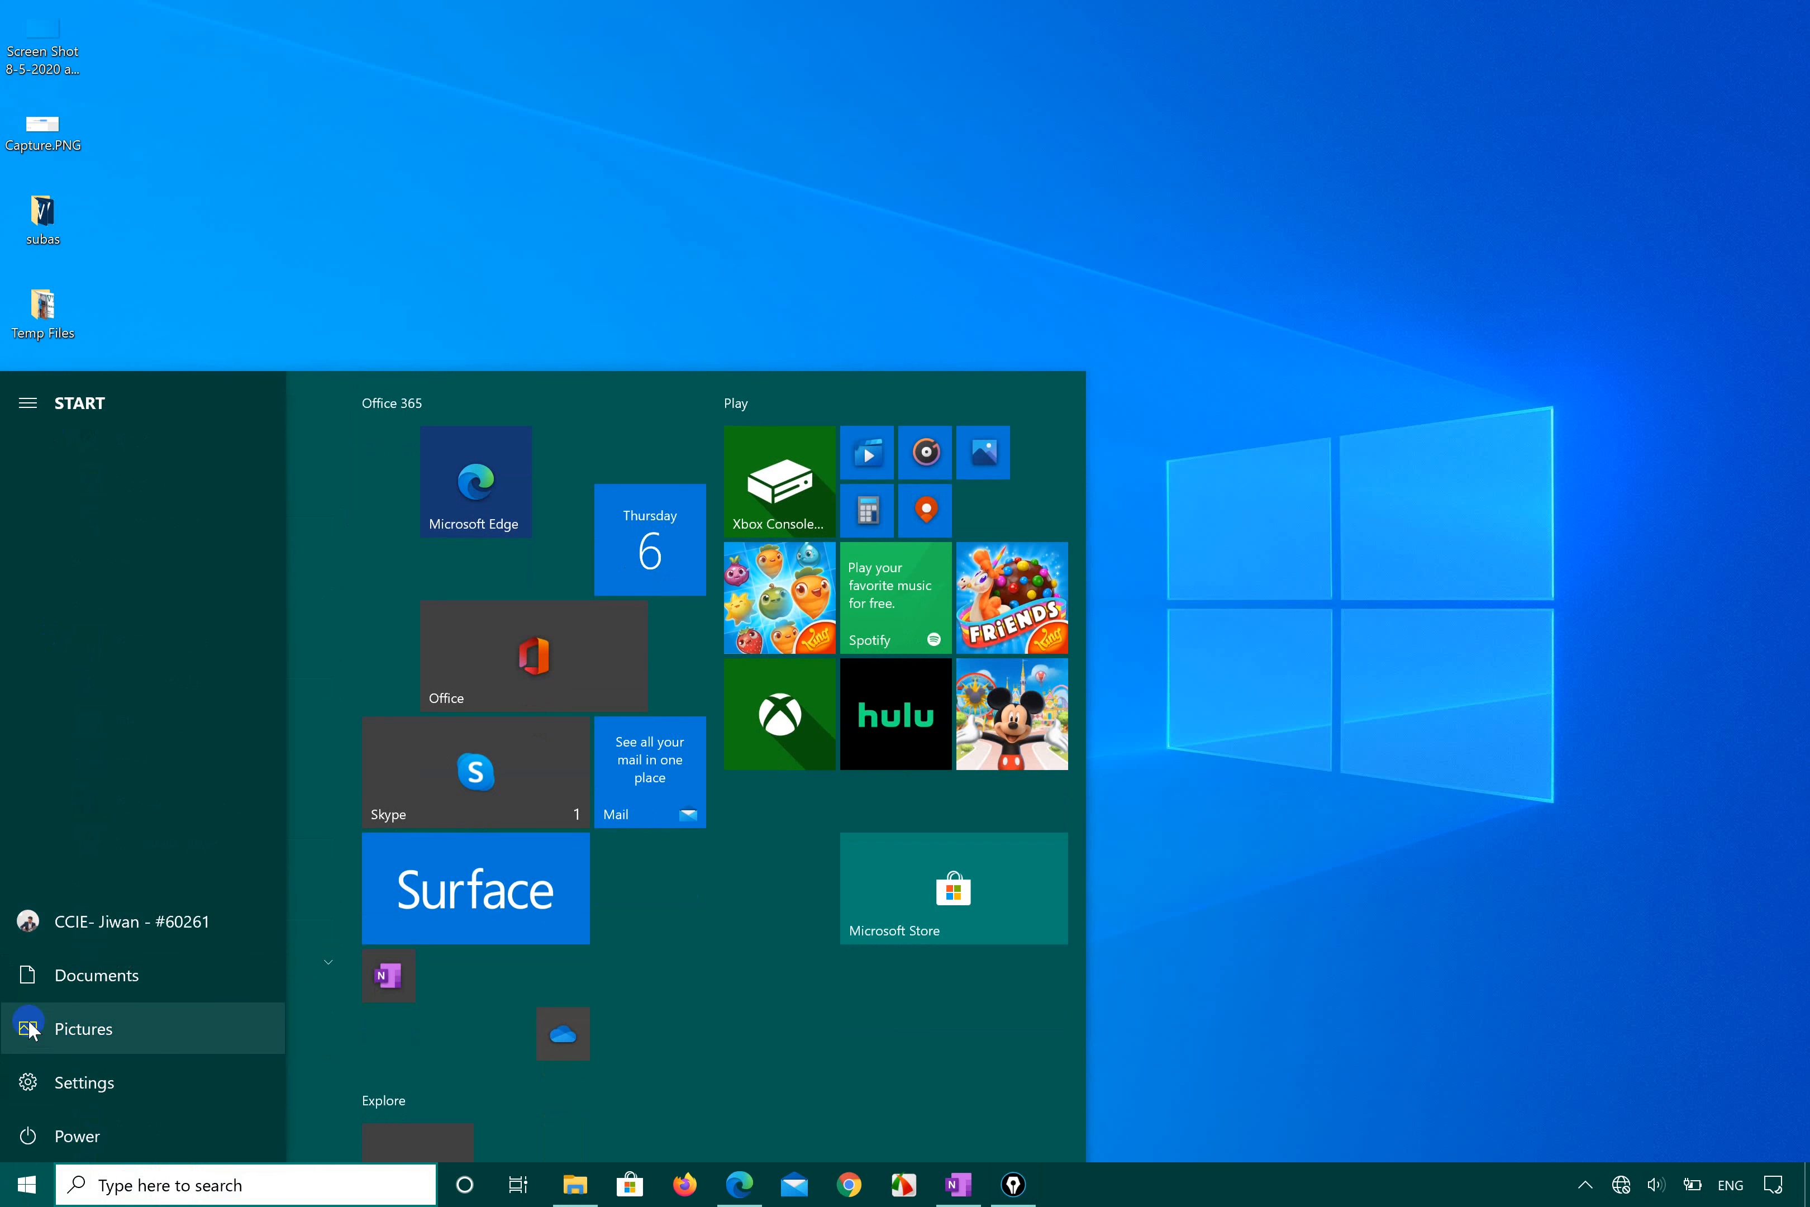
click(85, 1081)
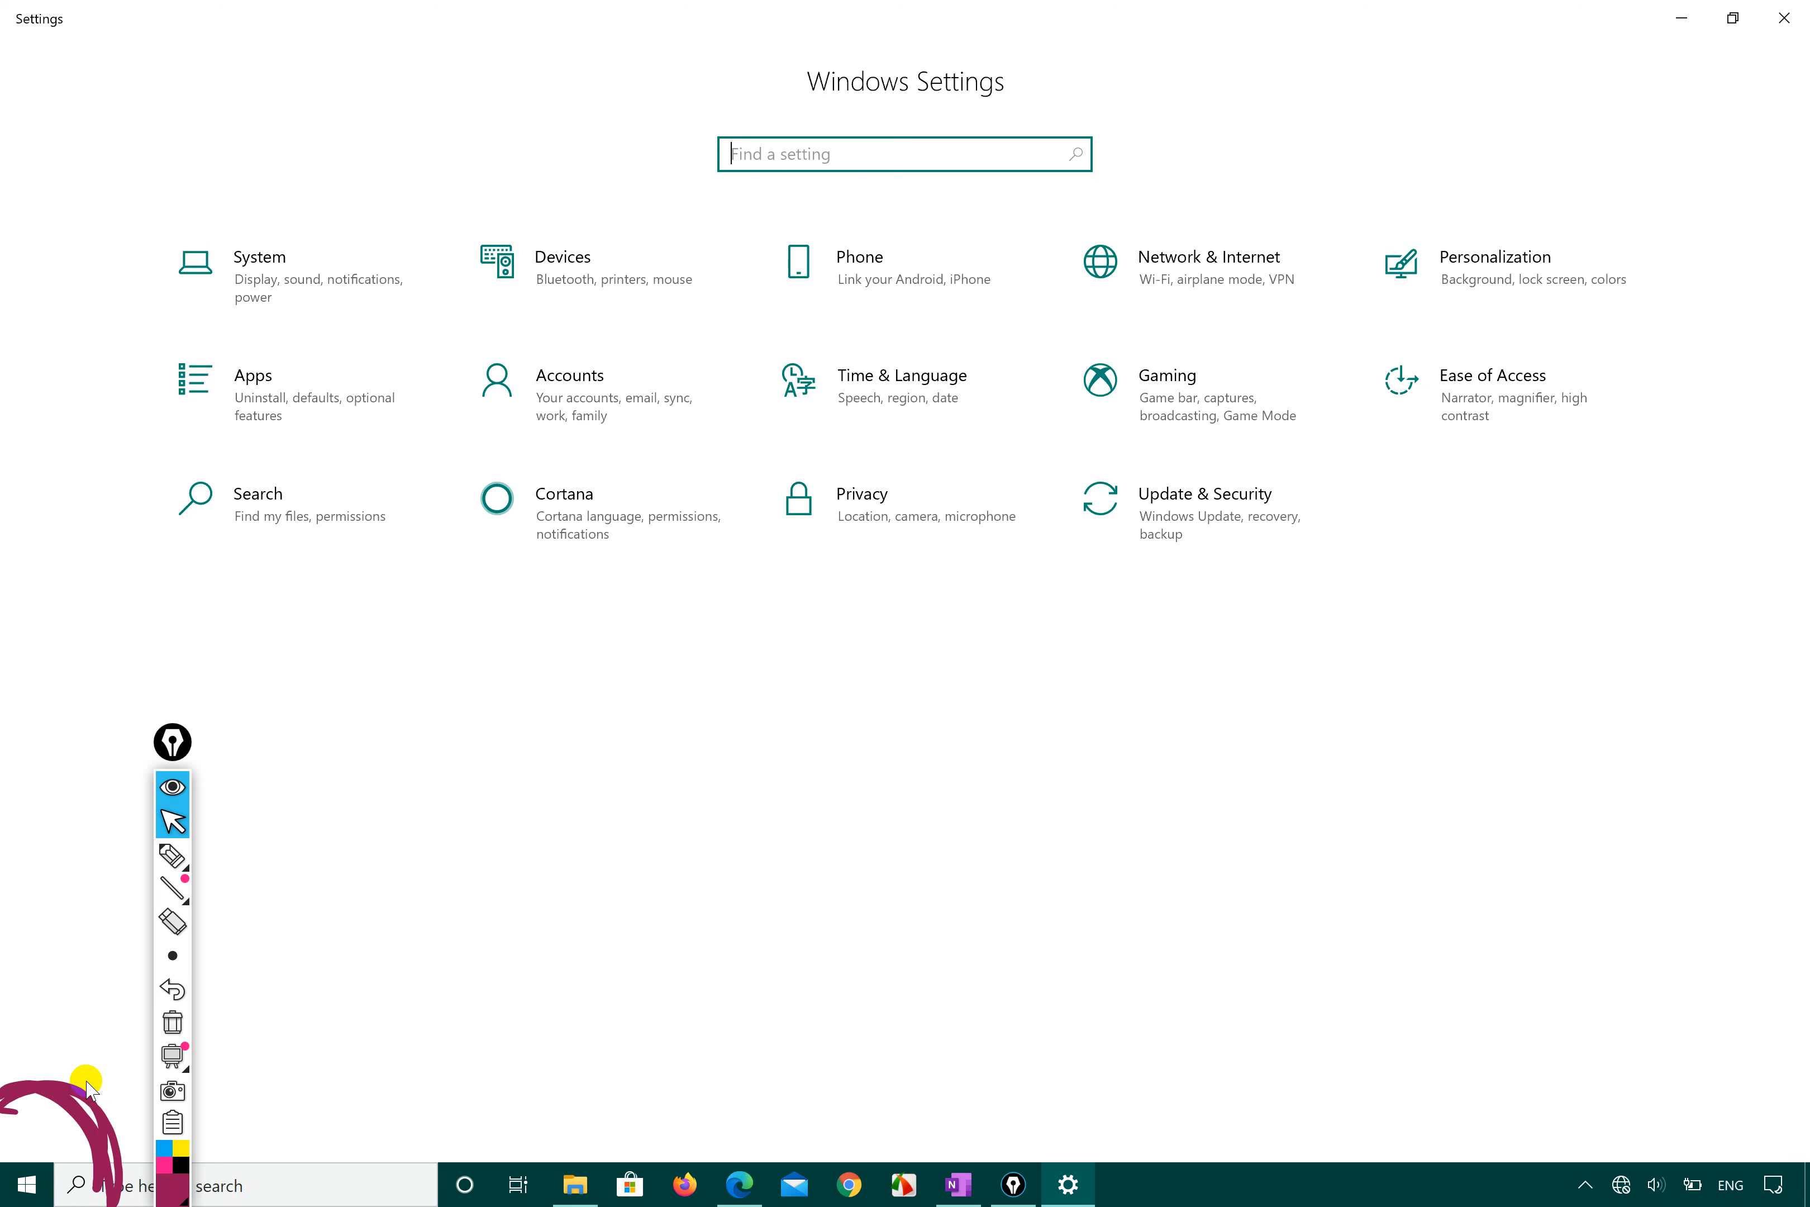
Step: Circle the System category in pen, mark its display, sound, notifications and power entries, and undo the large loop around other categories
click(173, 855)
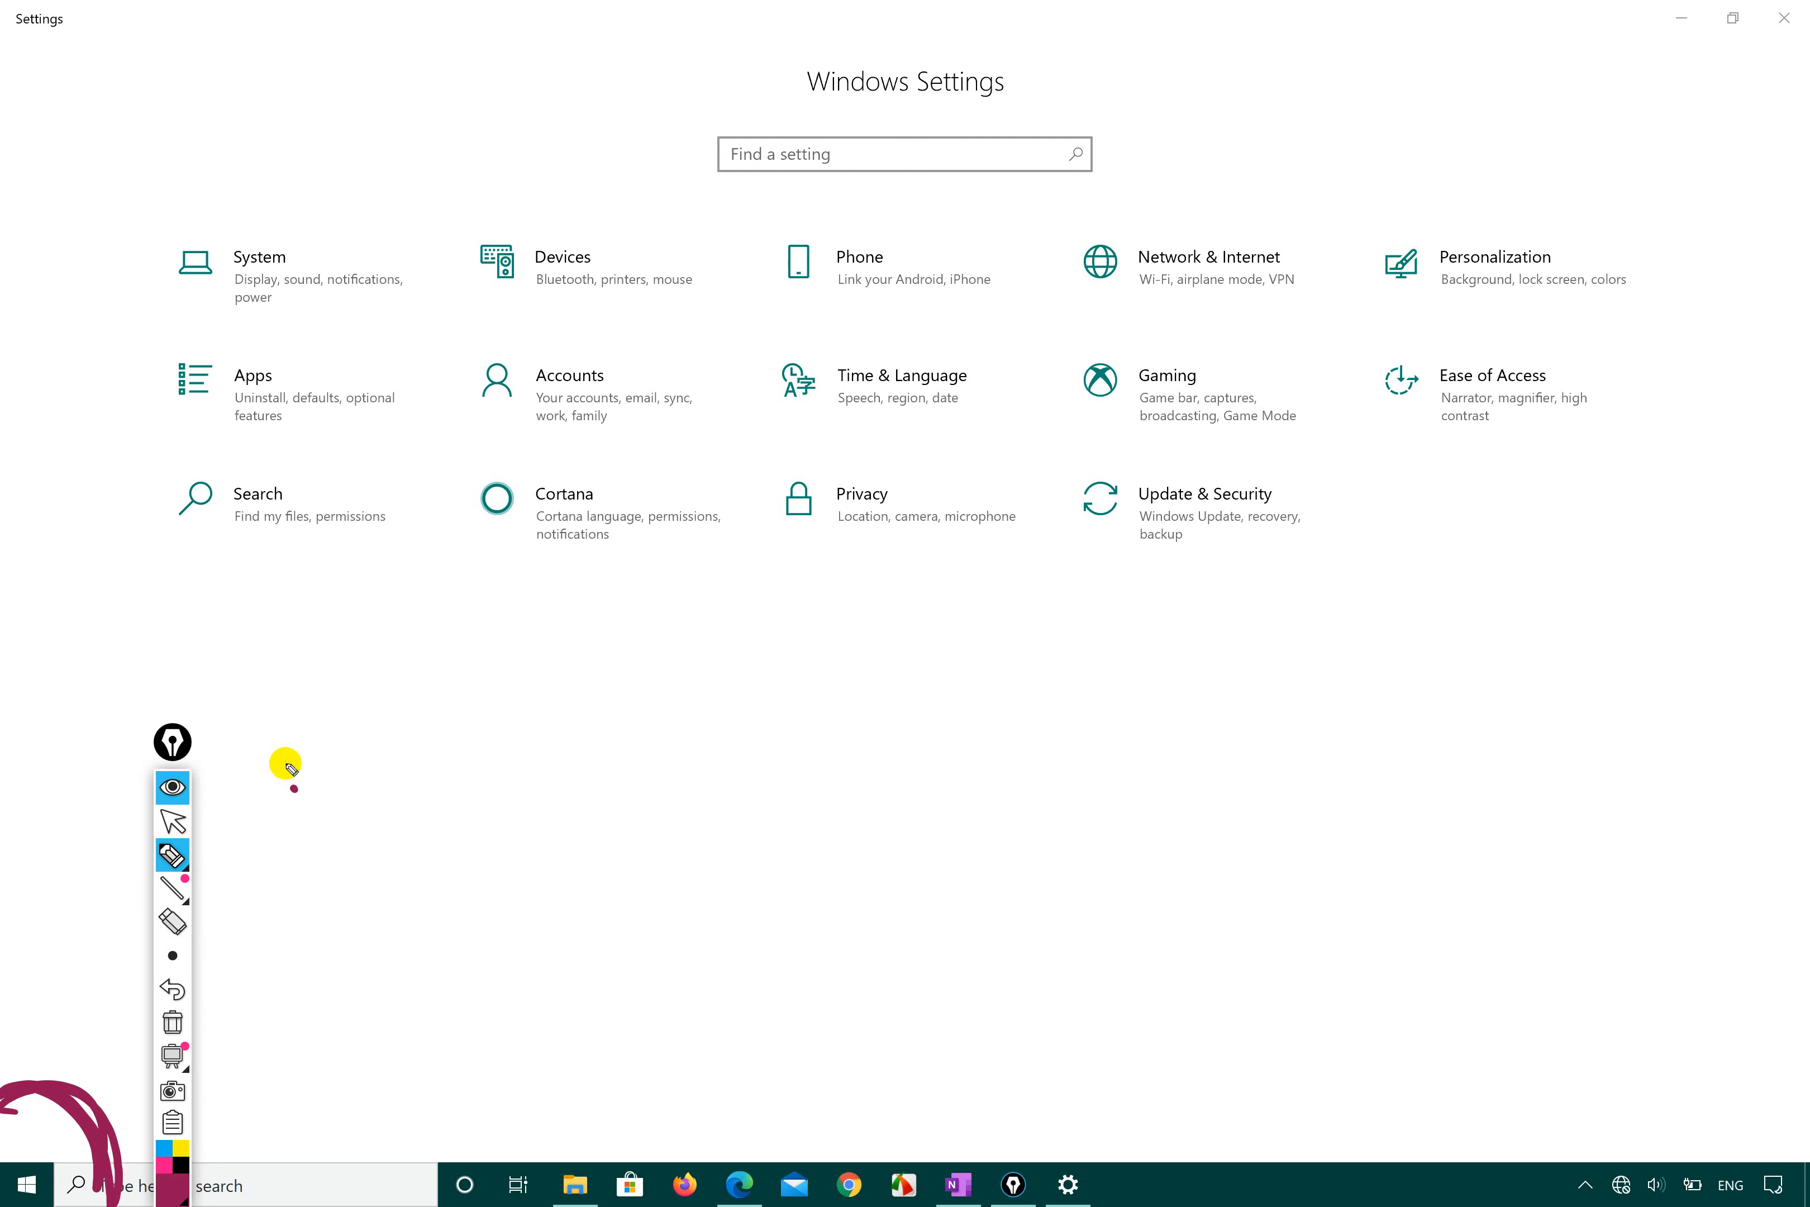
mouse_move(285, 206)
mouse_down()
mouse_move(146, 274)
mouse_move(410, 315)
mouse_move(314, 176)
mouse_up()
mouse_move(257, 274)
mouse_down()
mouse_move(360, 230)
mouse_move(399, 243)
mouse_up()
drag(239, 315, 288, 305)
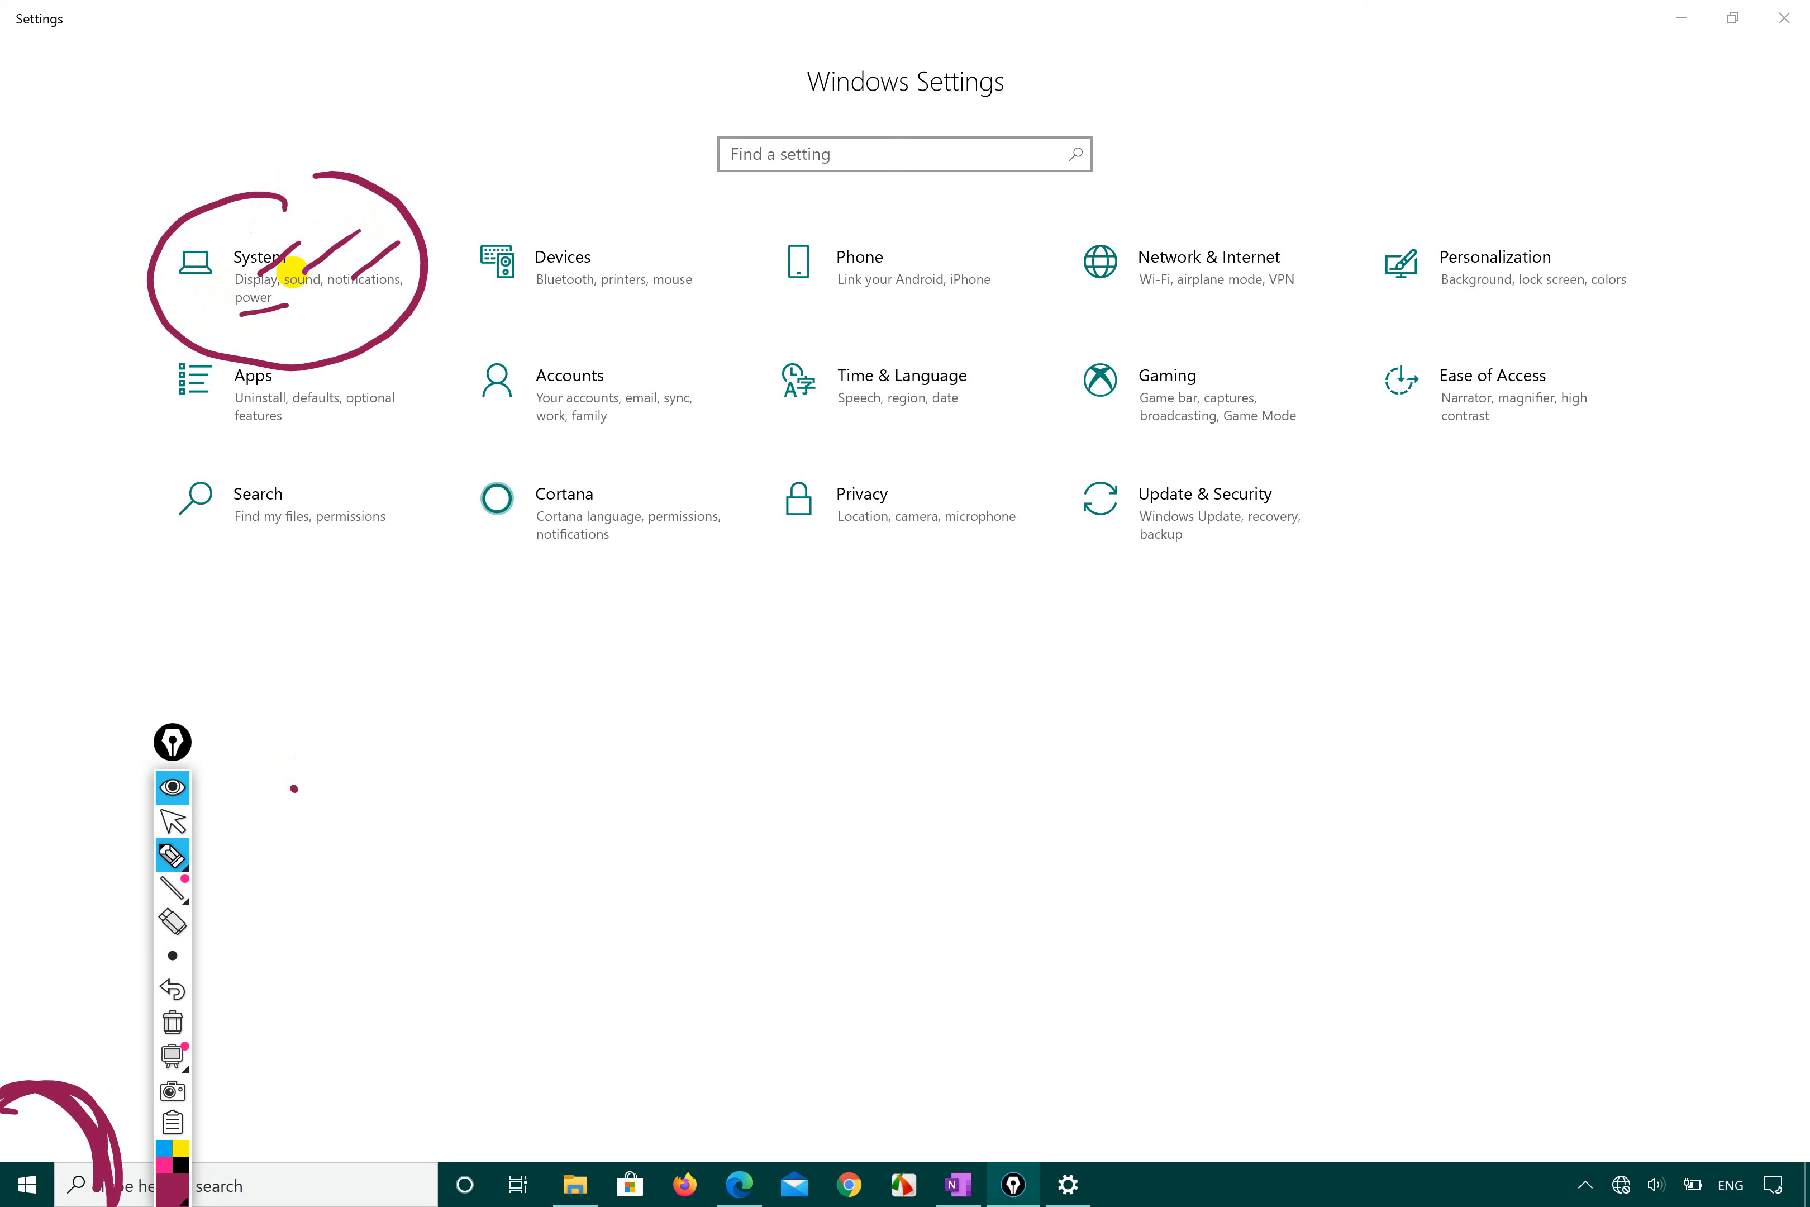
drag(605, 319, 621, 319)
mouse_move(695, 324)
mouse_down()
mouse_move(1197, 331)
mouse_move(1435, 537)
mouse_move(662, 450)
mouse_up()
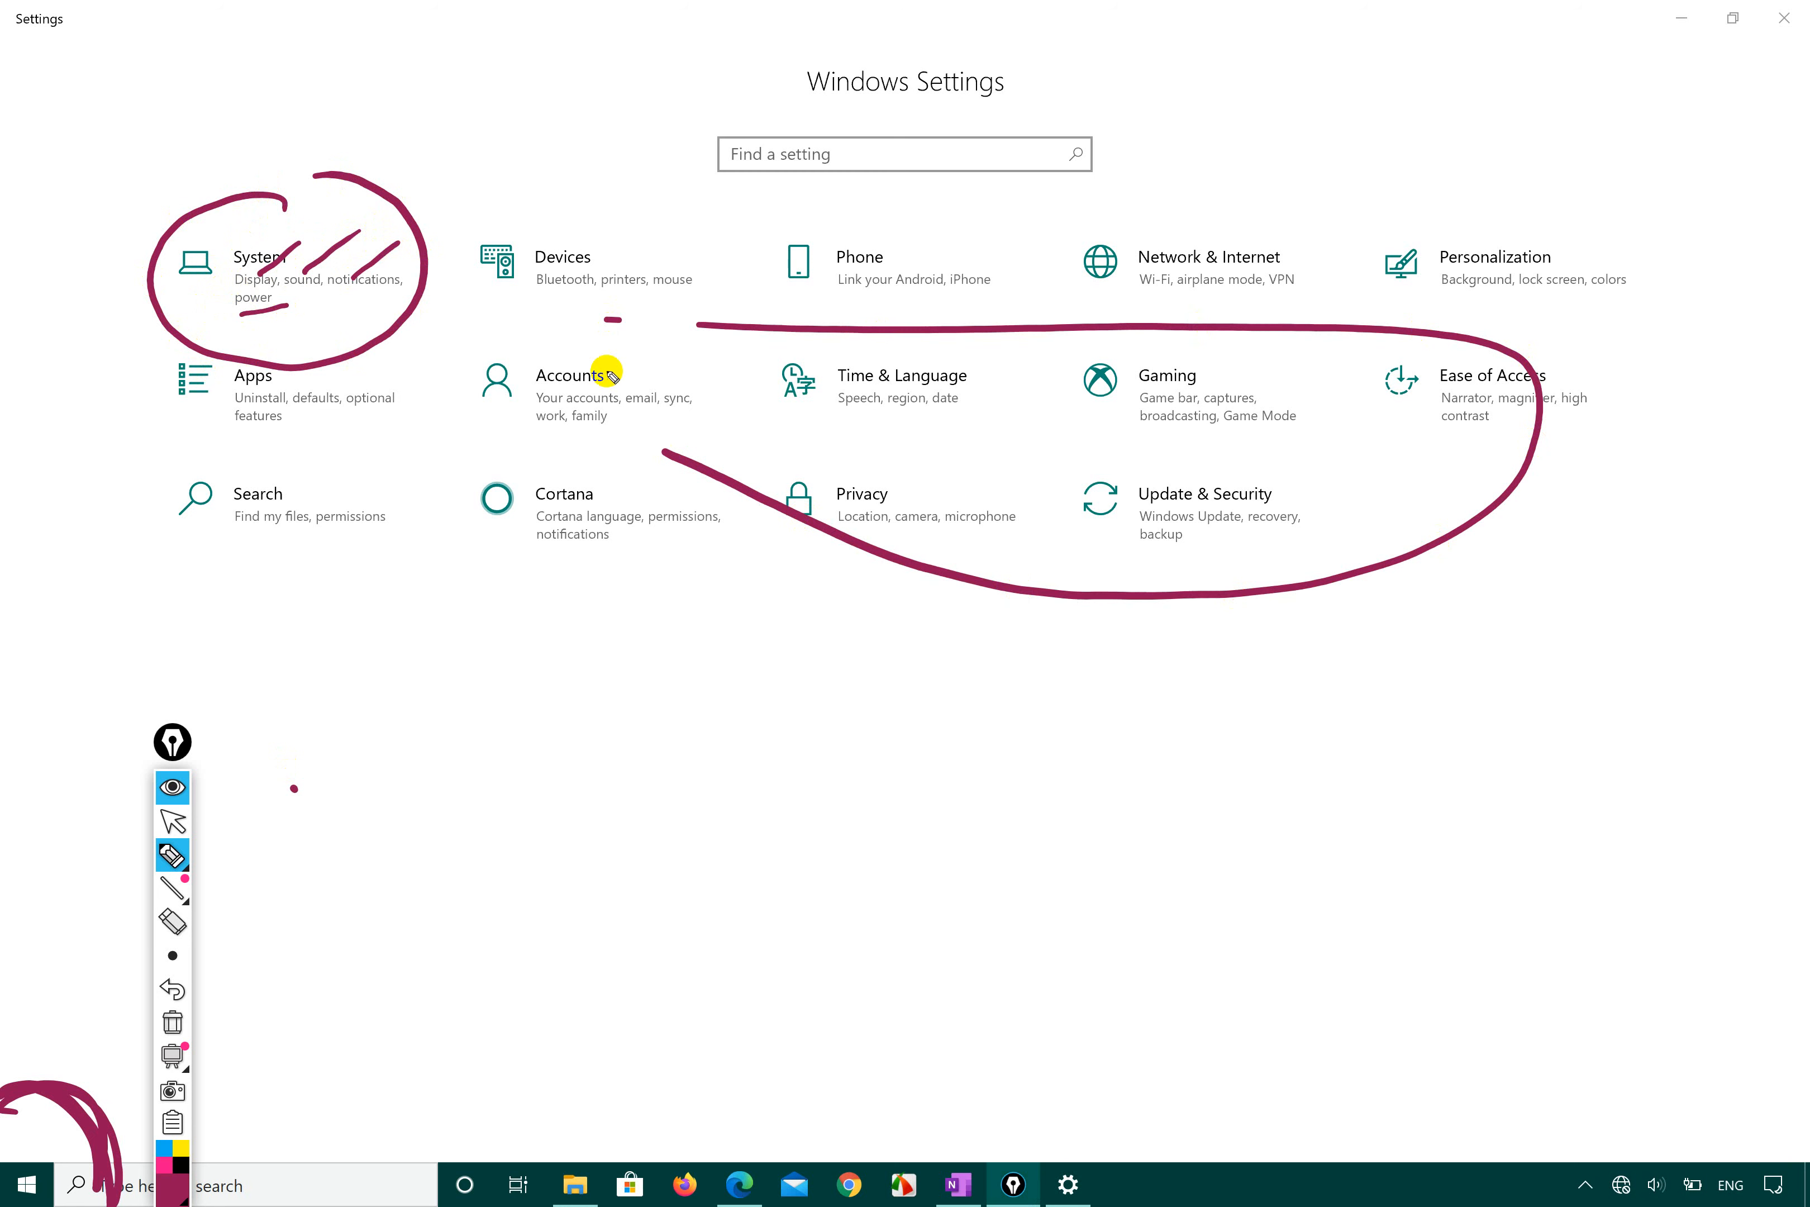
key(ctrl+z)
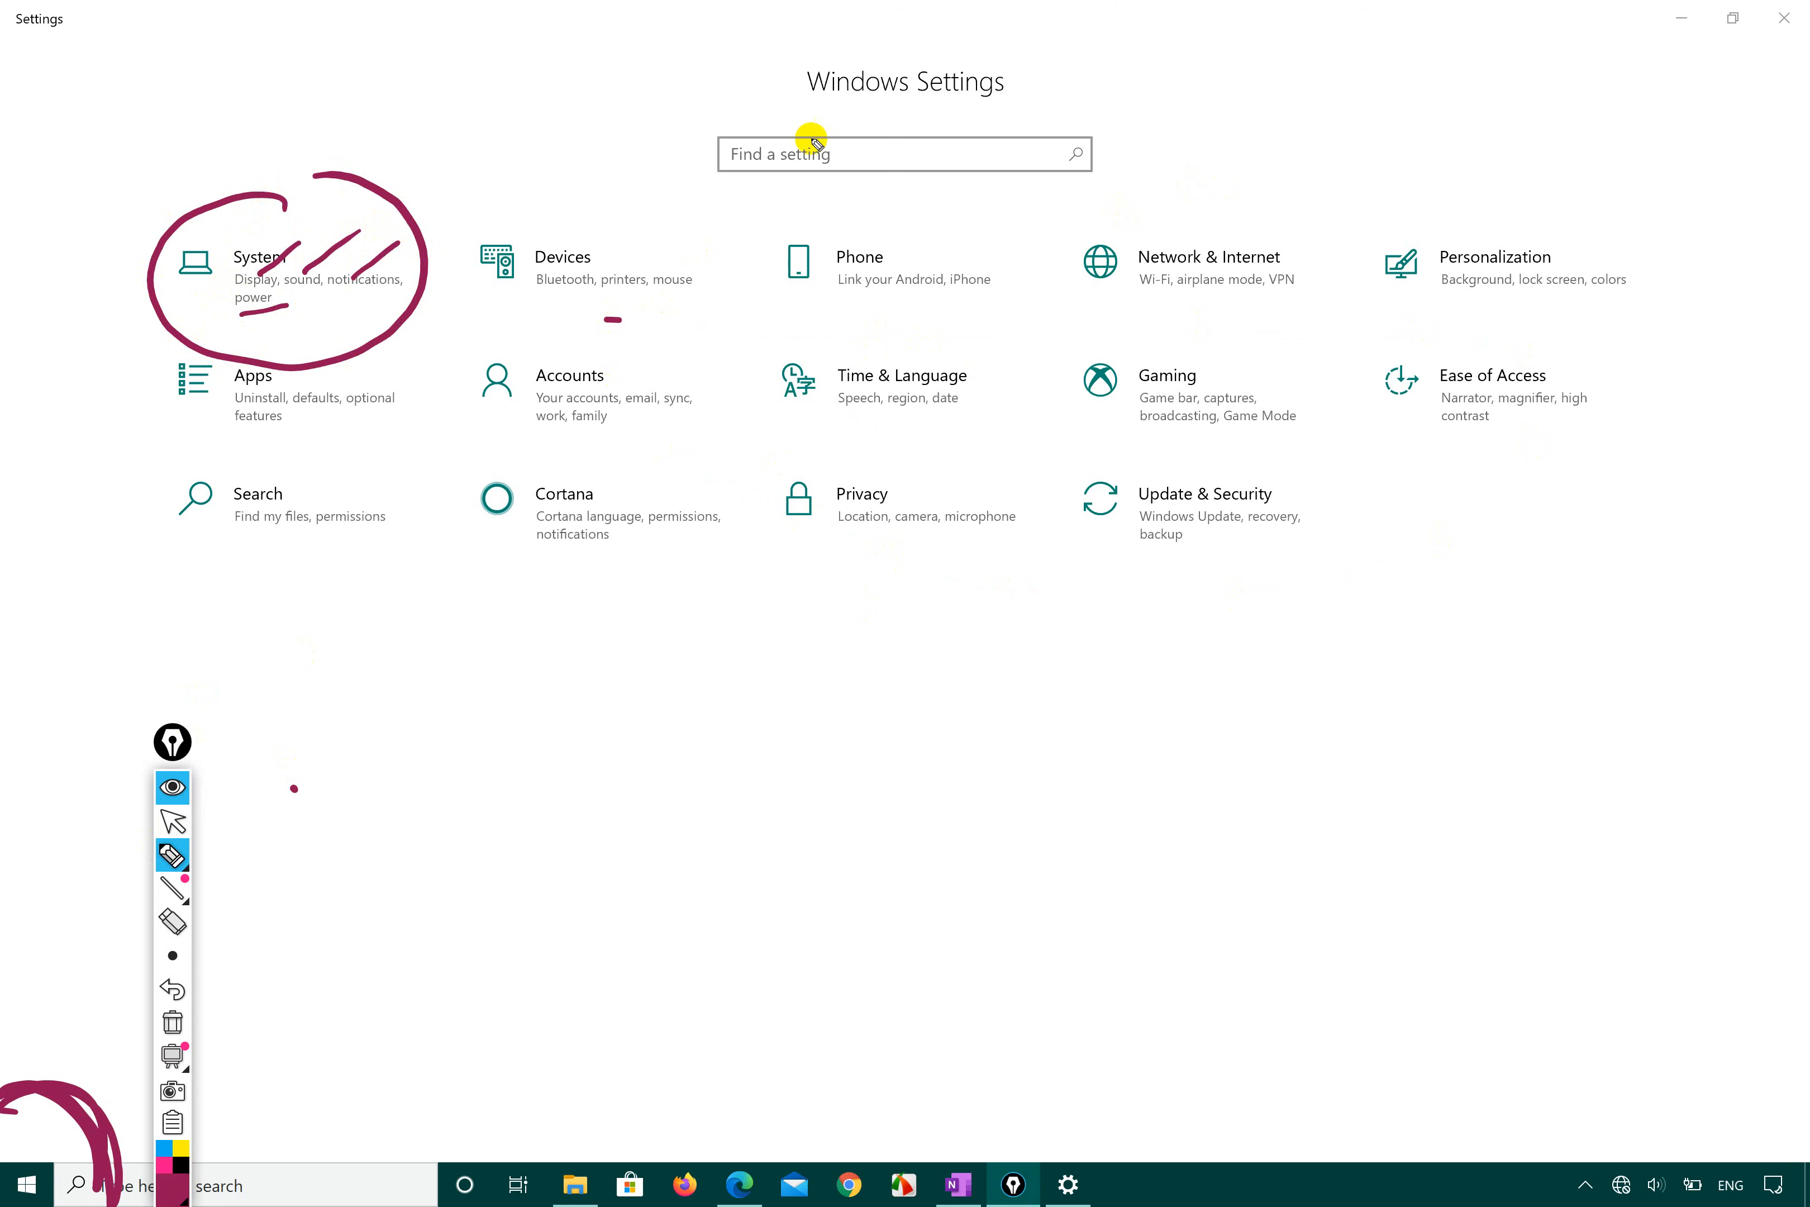
Step: Search Windows Settings for "sleep" and clear the search term
click(172, 821)
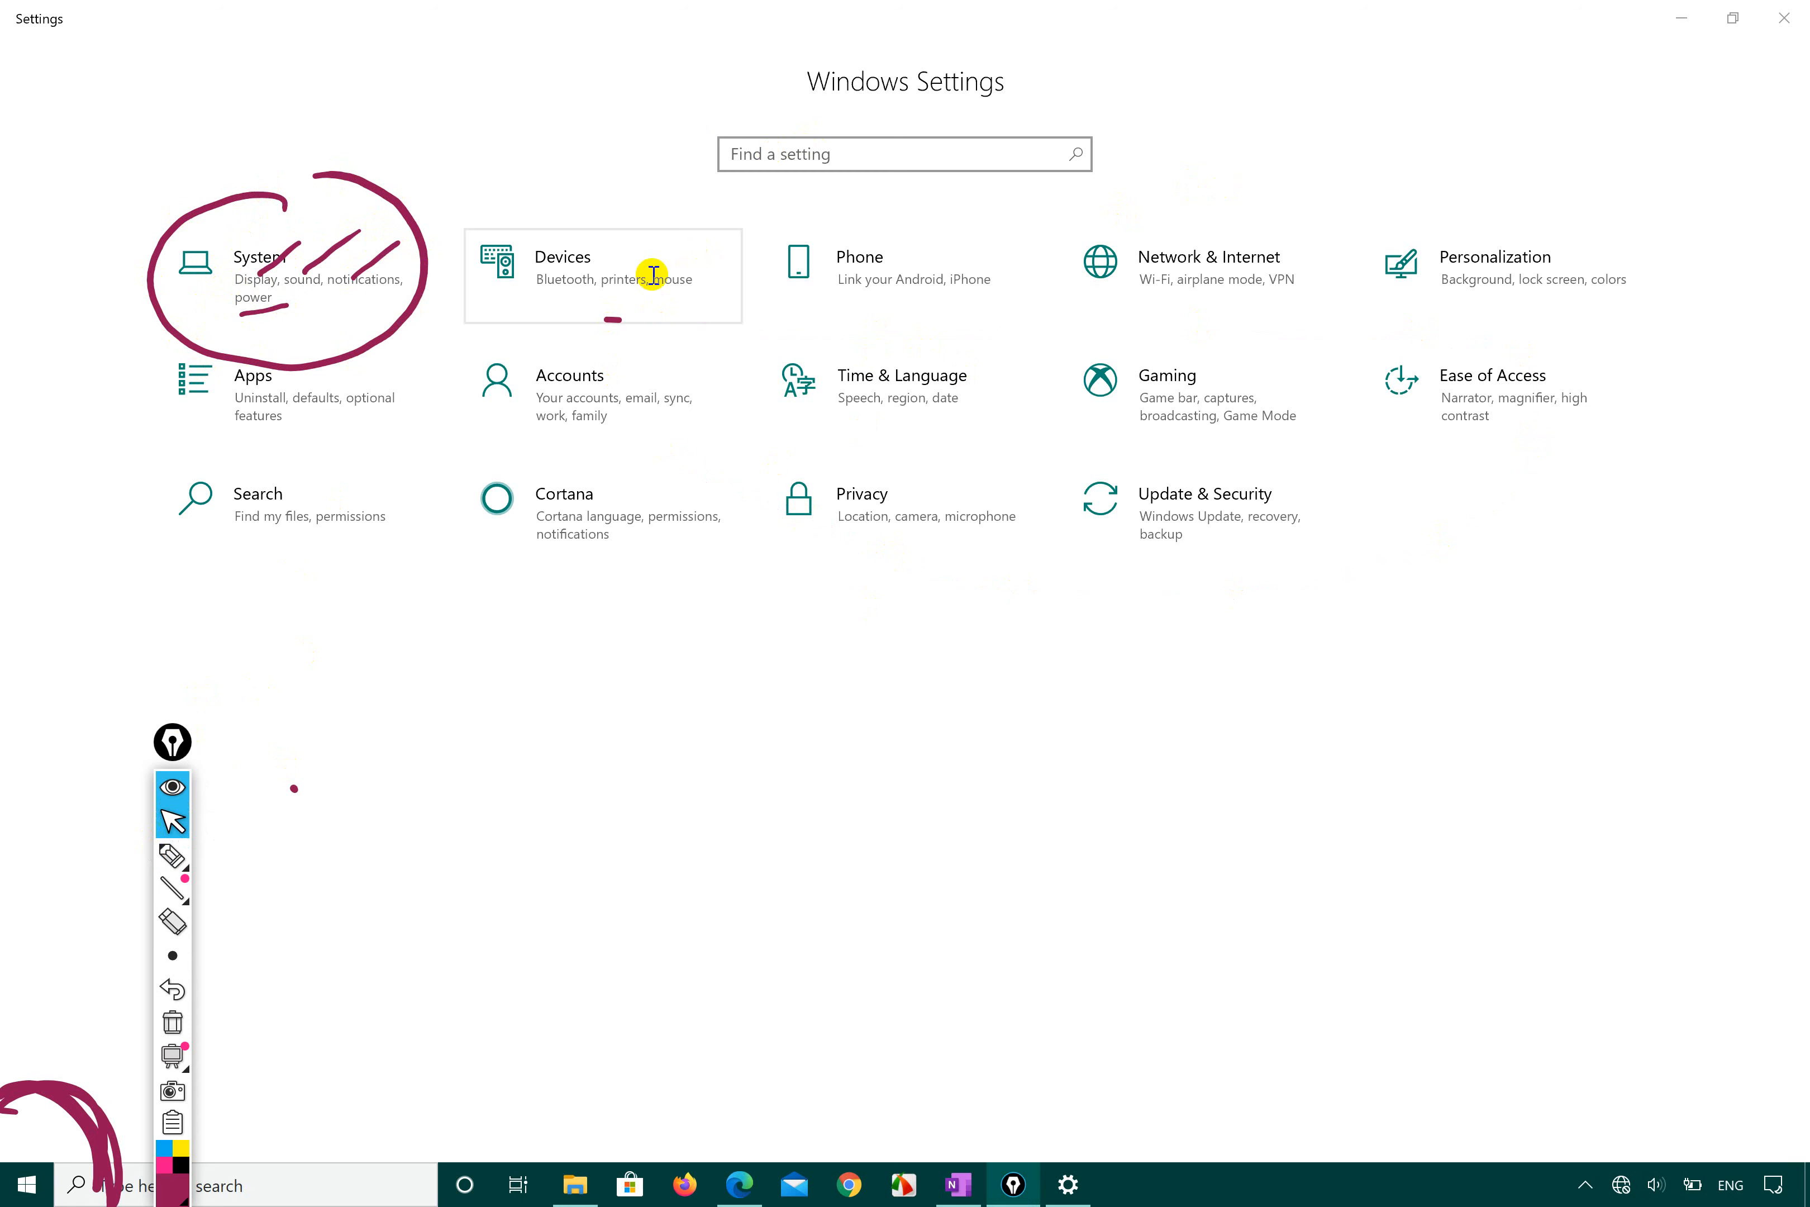
click(744, 149)
text(slee)
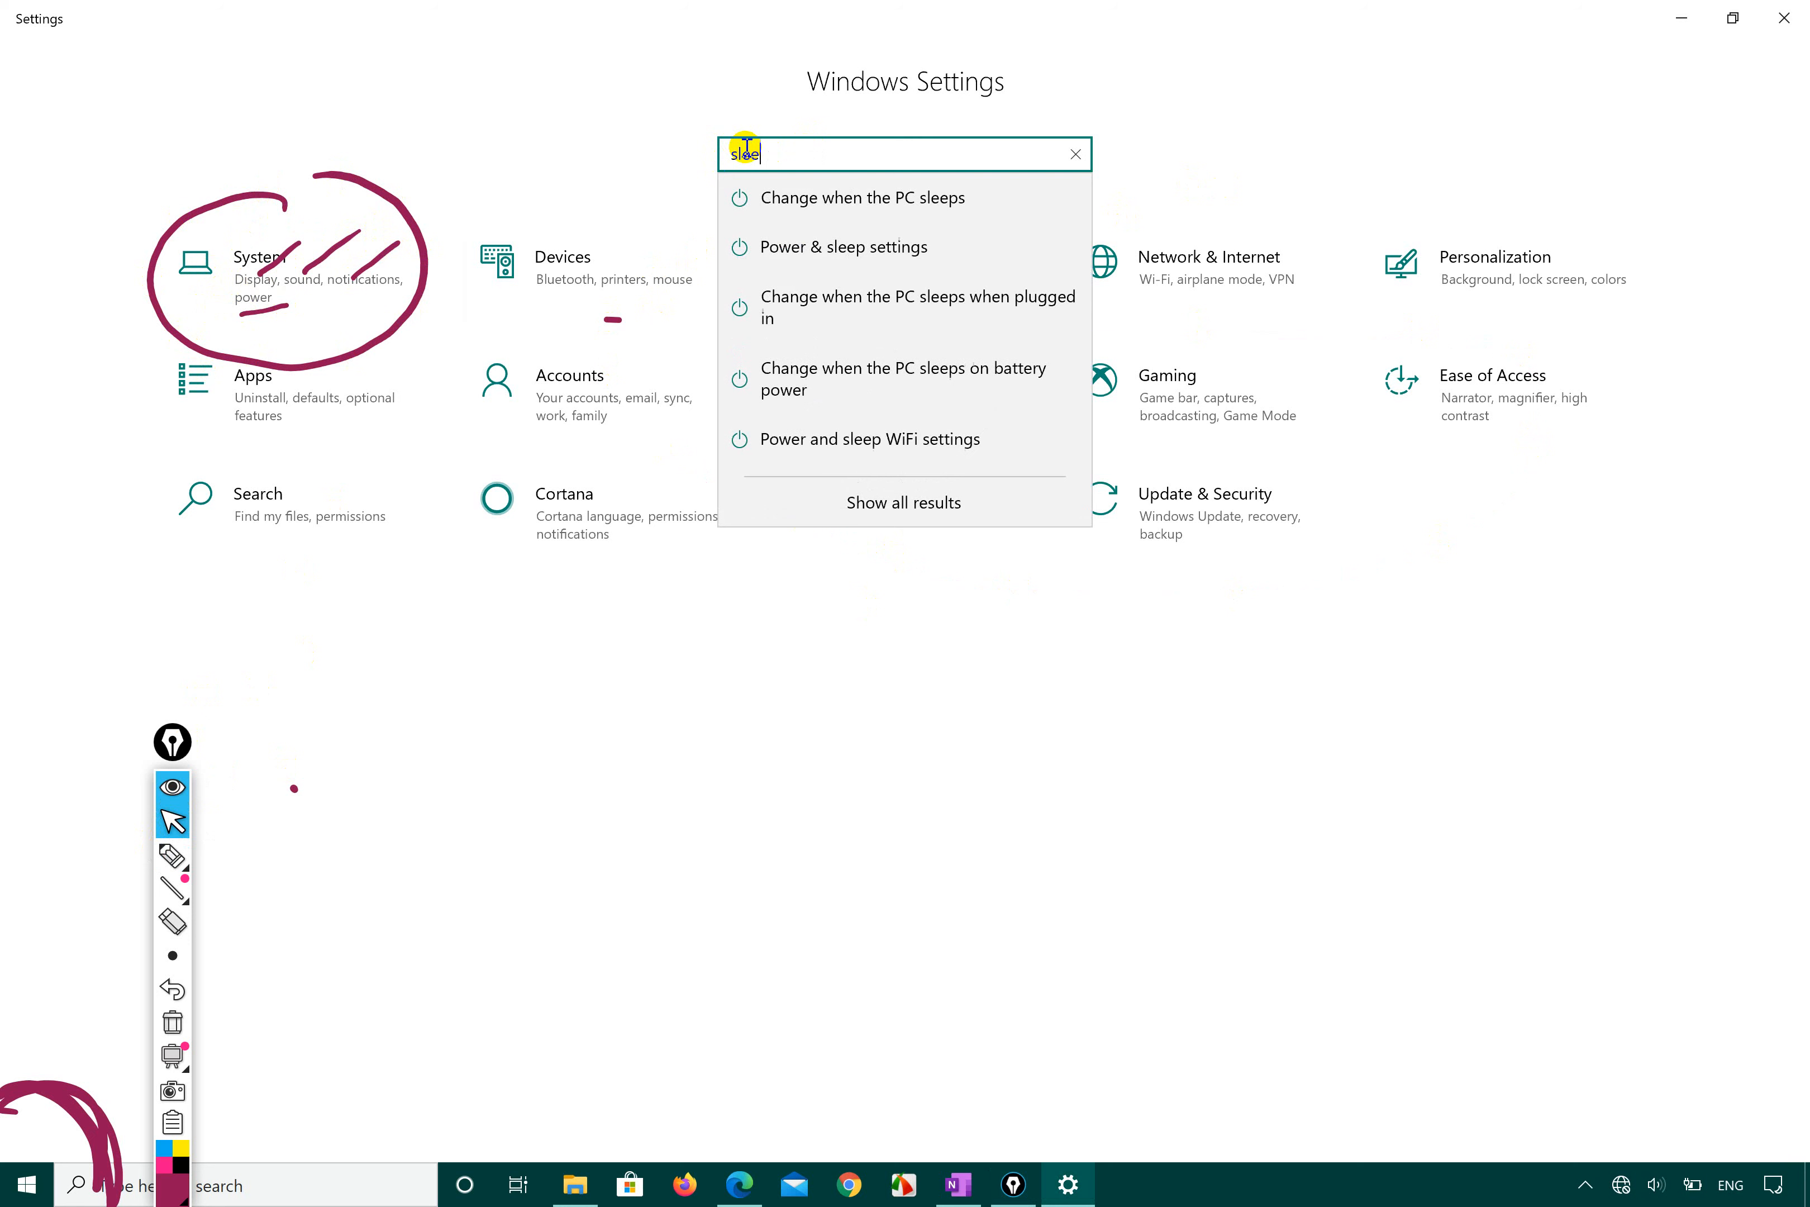
text(p)
key(BackSpace)
key(BackSpace)
key(BackSpace)
key(BackSpace)
key(BackSpace)
Step: Search Windows Settings for "power" and clear the search term
text(power)
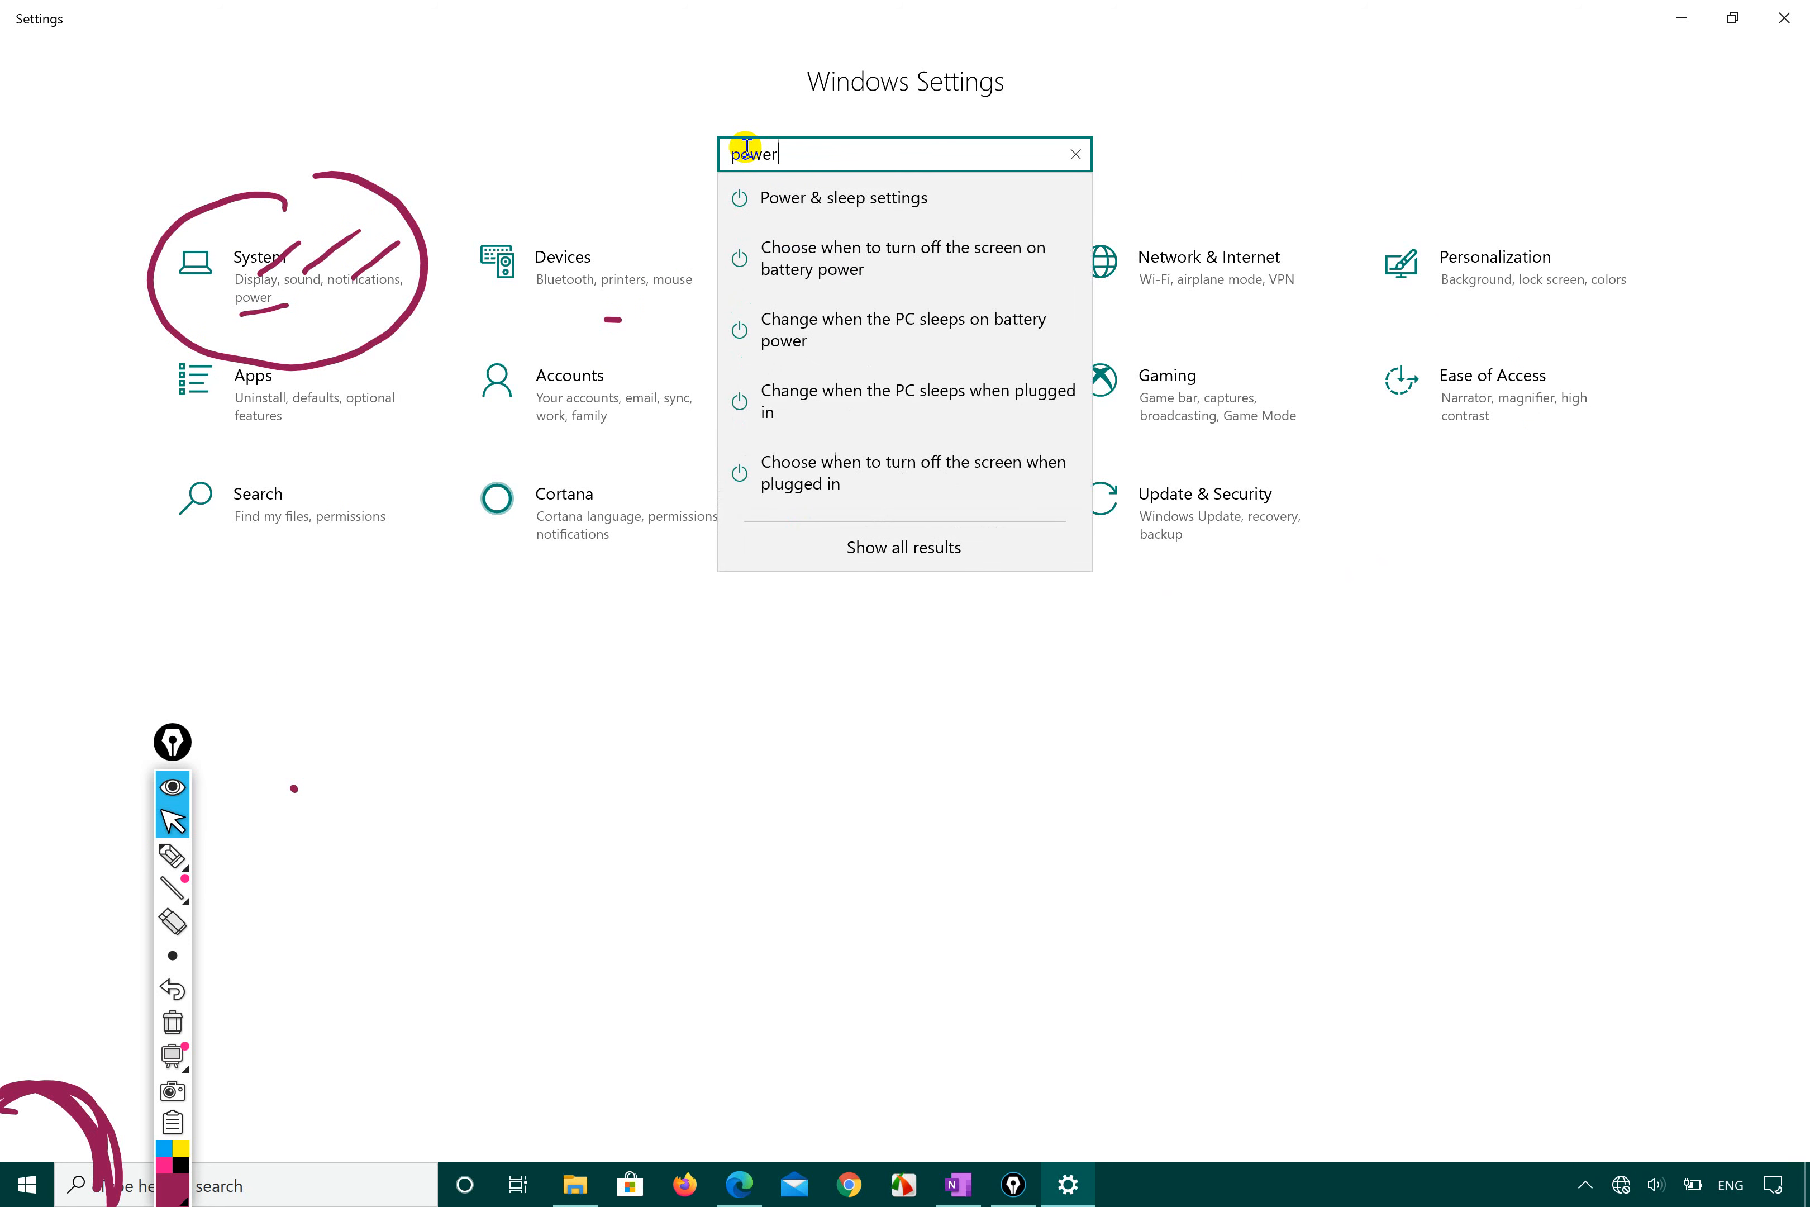
key(BackSpace)
key(BackSpace)
key(BackSpace)
key(BackSpace)
key(BackSpace)
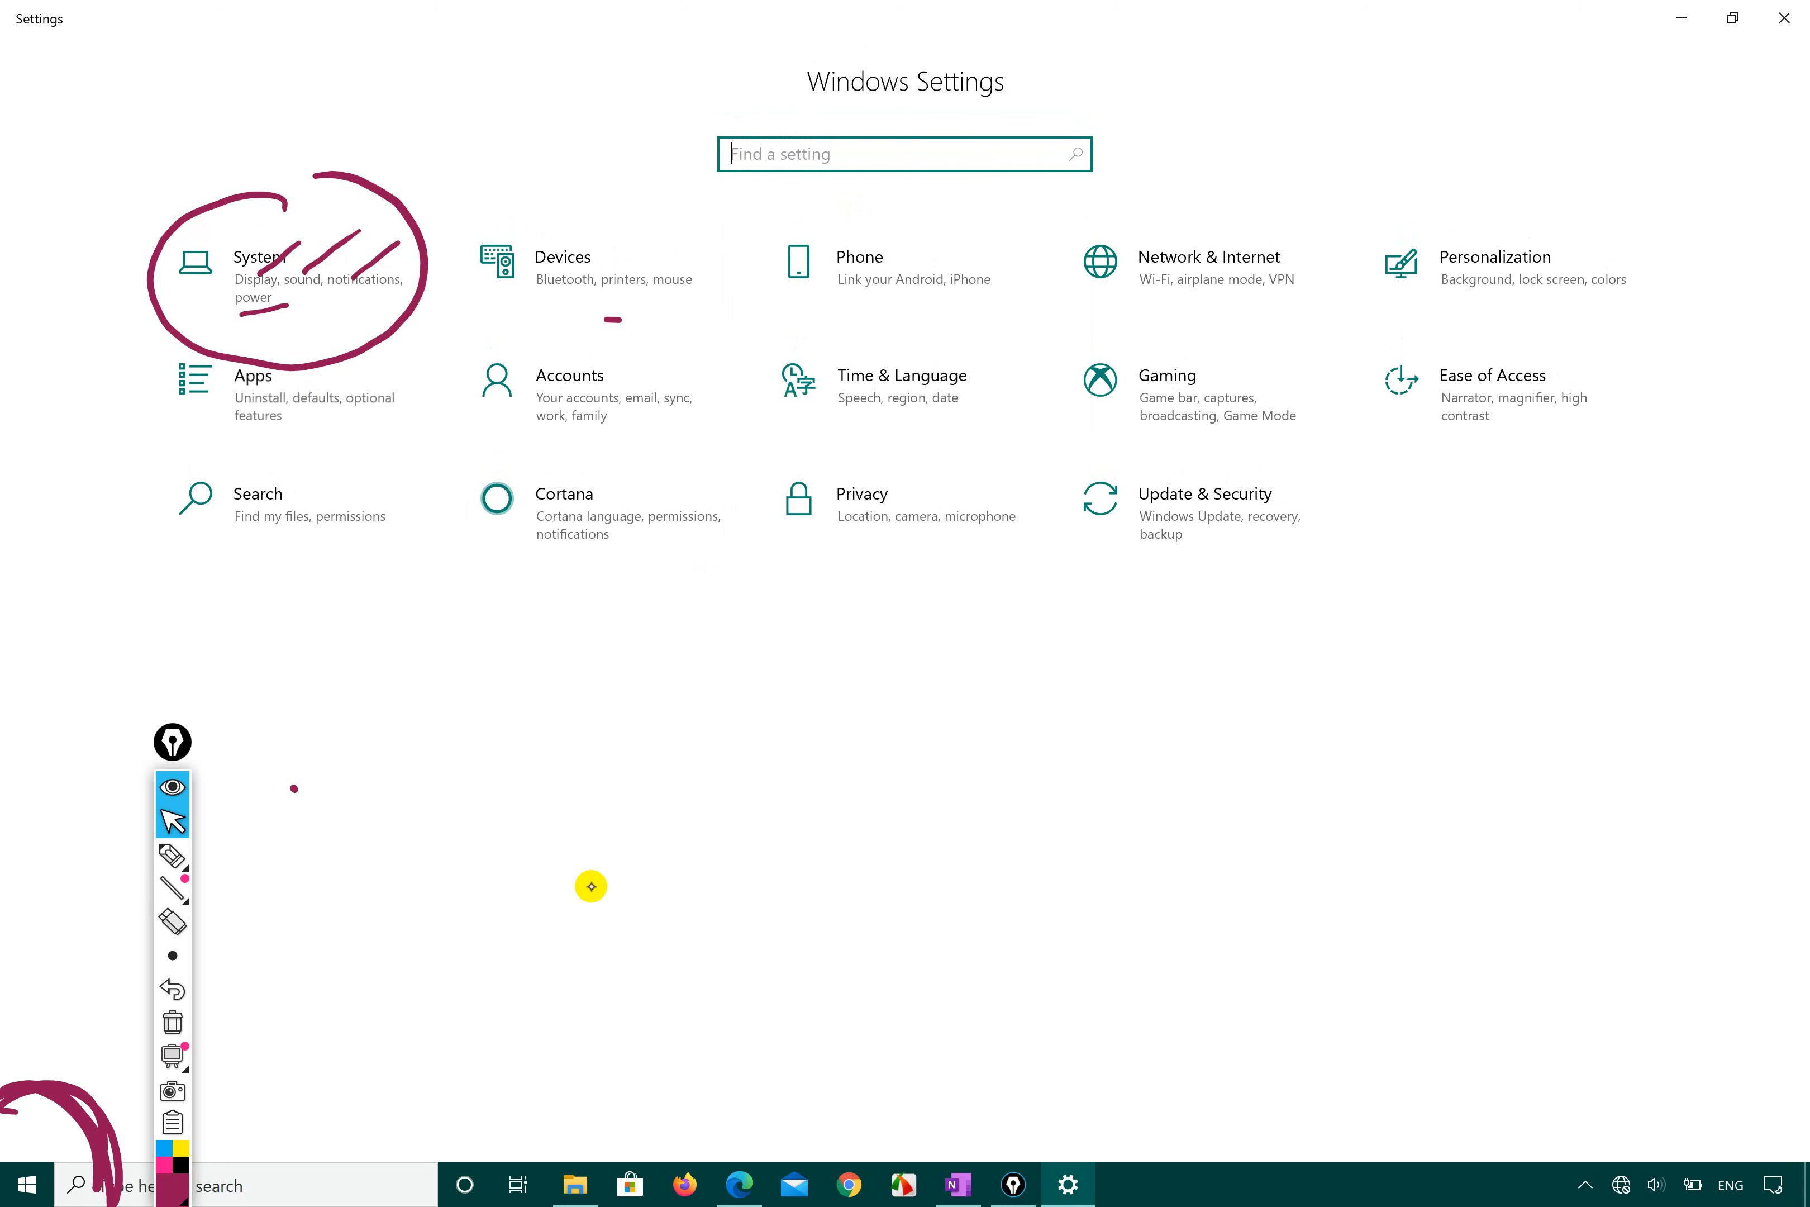
Step: Remove the pen circle and most of the strokes from the System category and return to the normal cursor
click(169, 857)
mouse_move(282, 364)
mouse_down()
mouse_move(300, 259)
mouse_move(298, 293)
mouse_up()
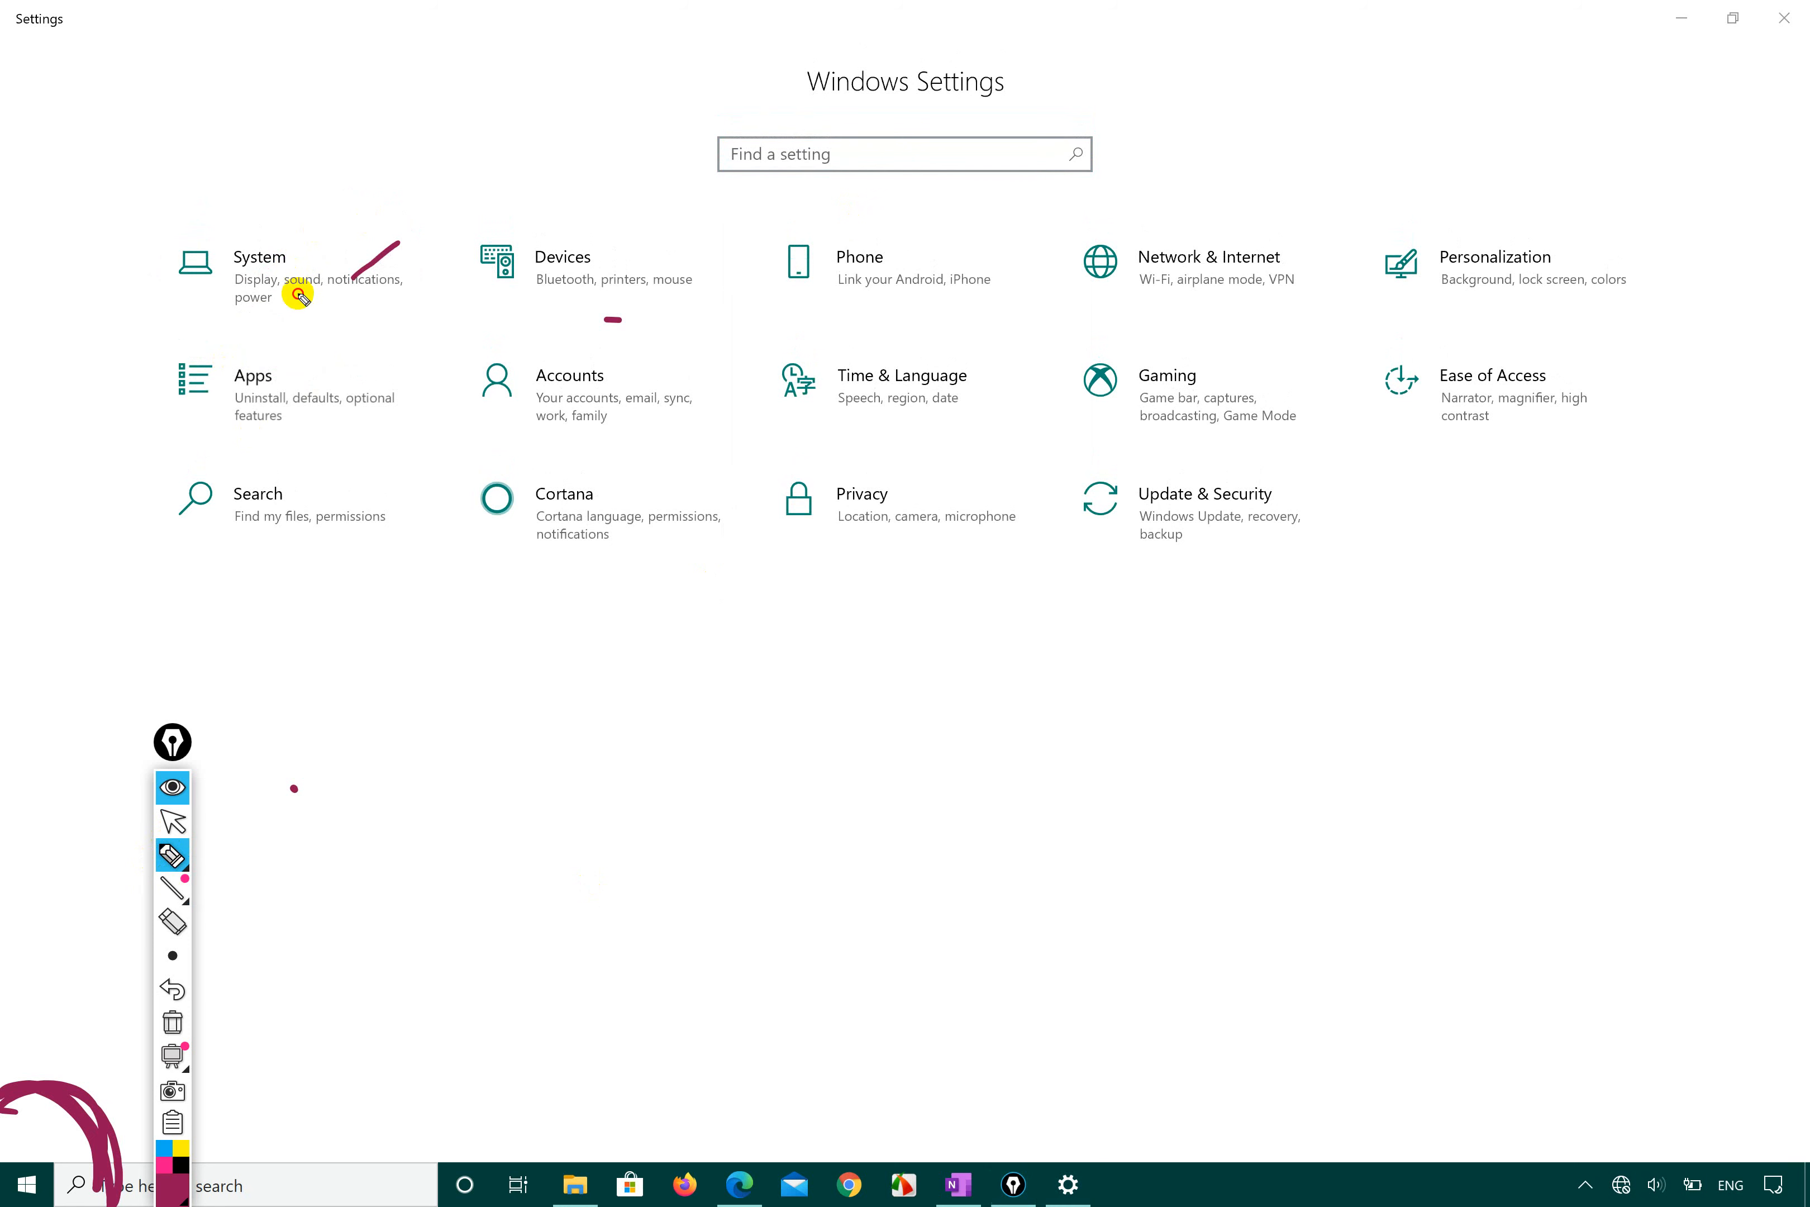
click(187, 824)
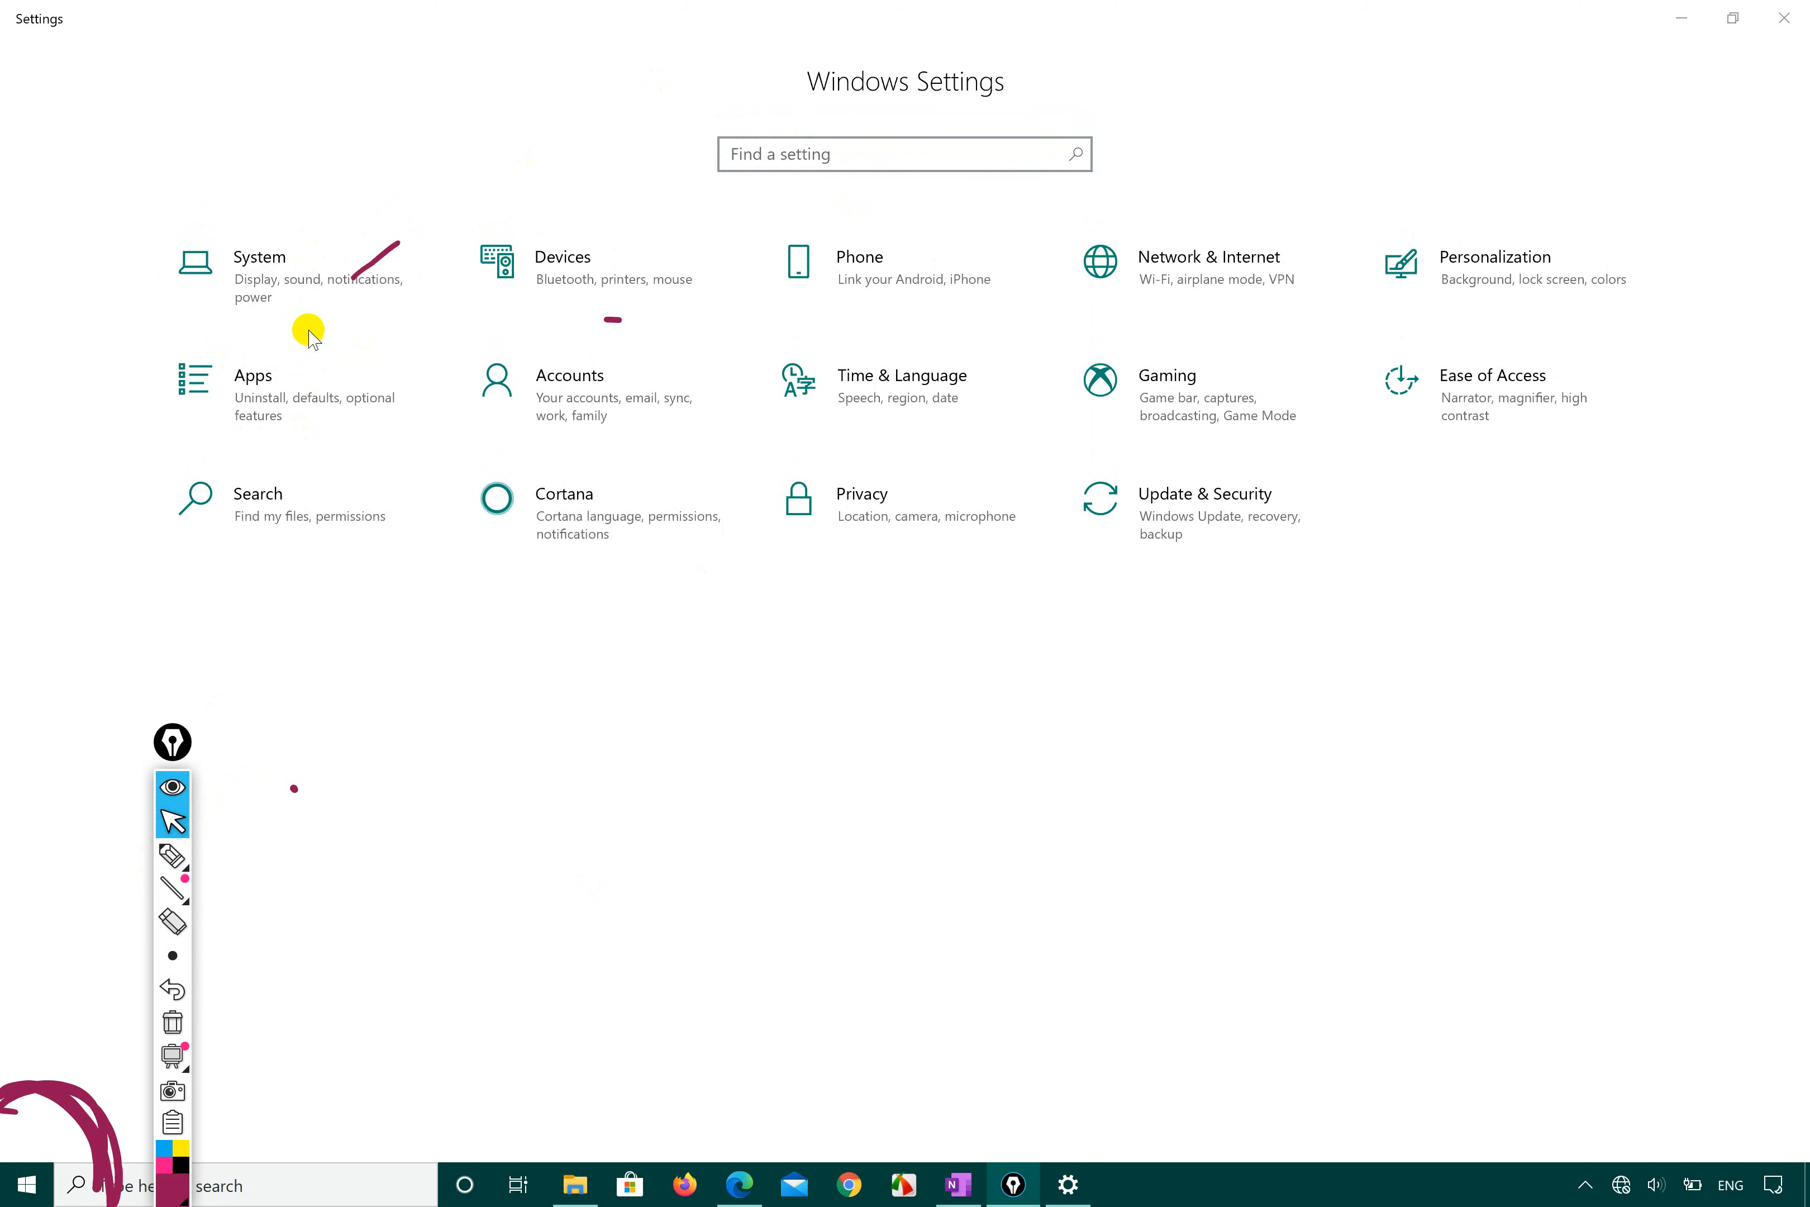
Step: Open the System settings and look through the Display page down to Multiple displays
click(297, 303)
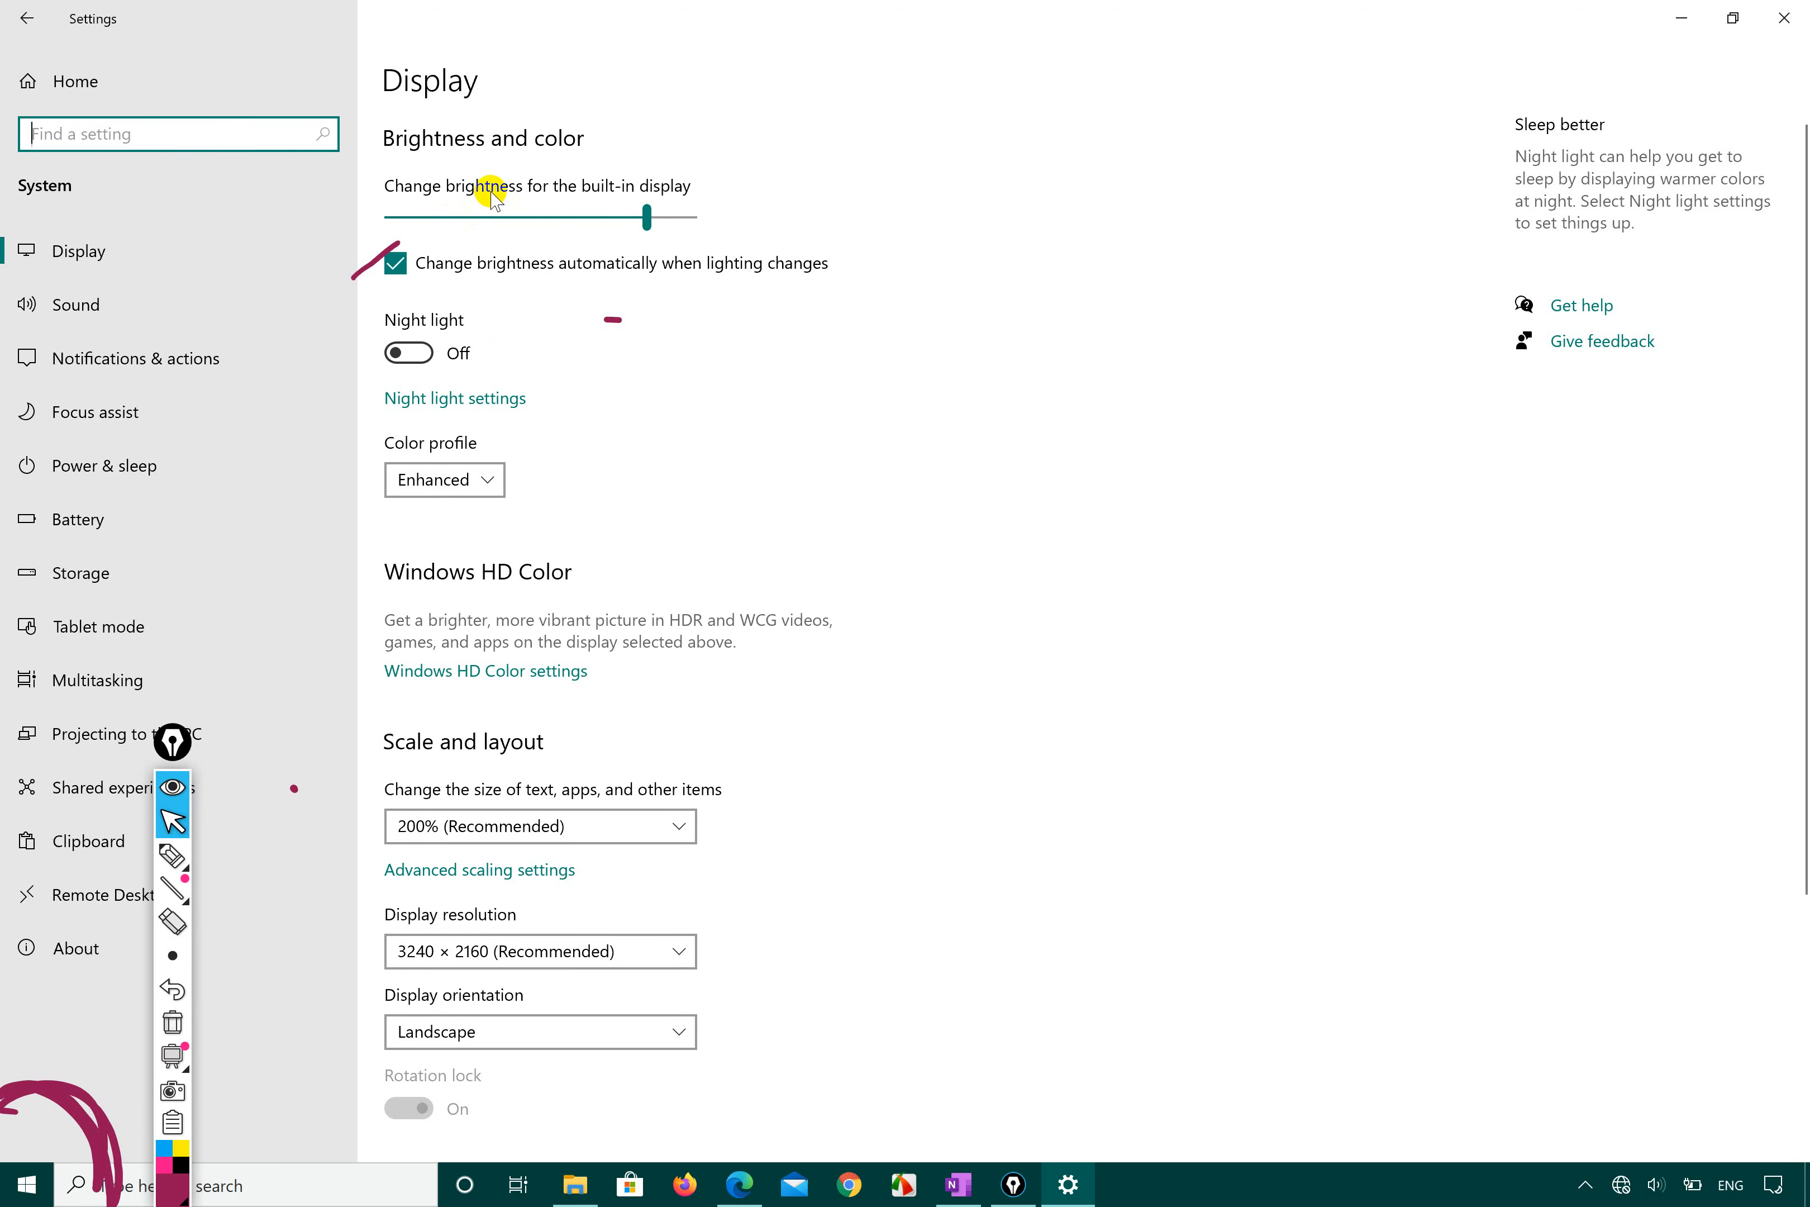
scroll(540, 409, down, 5)
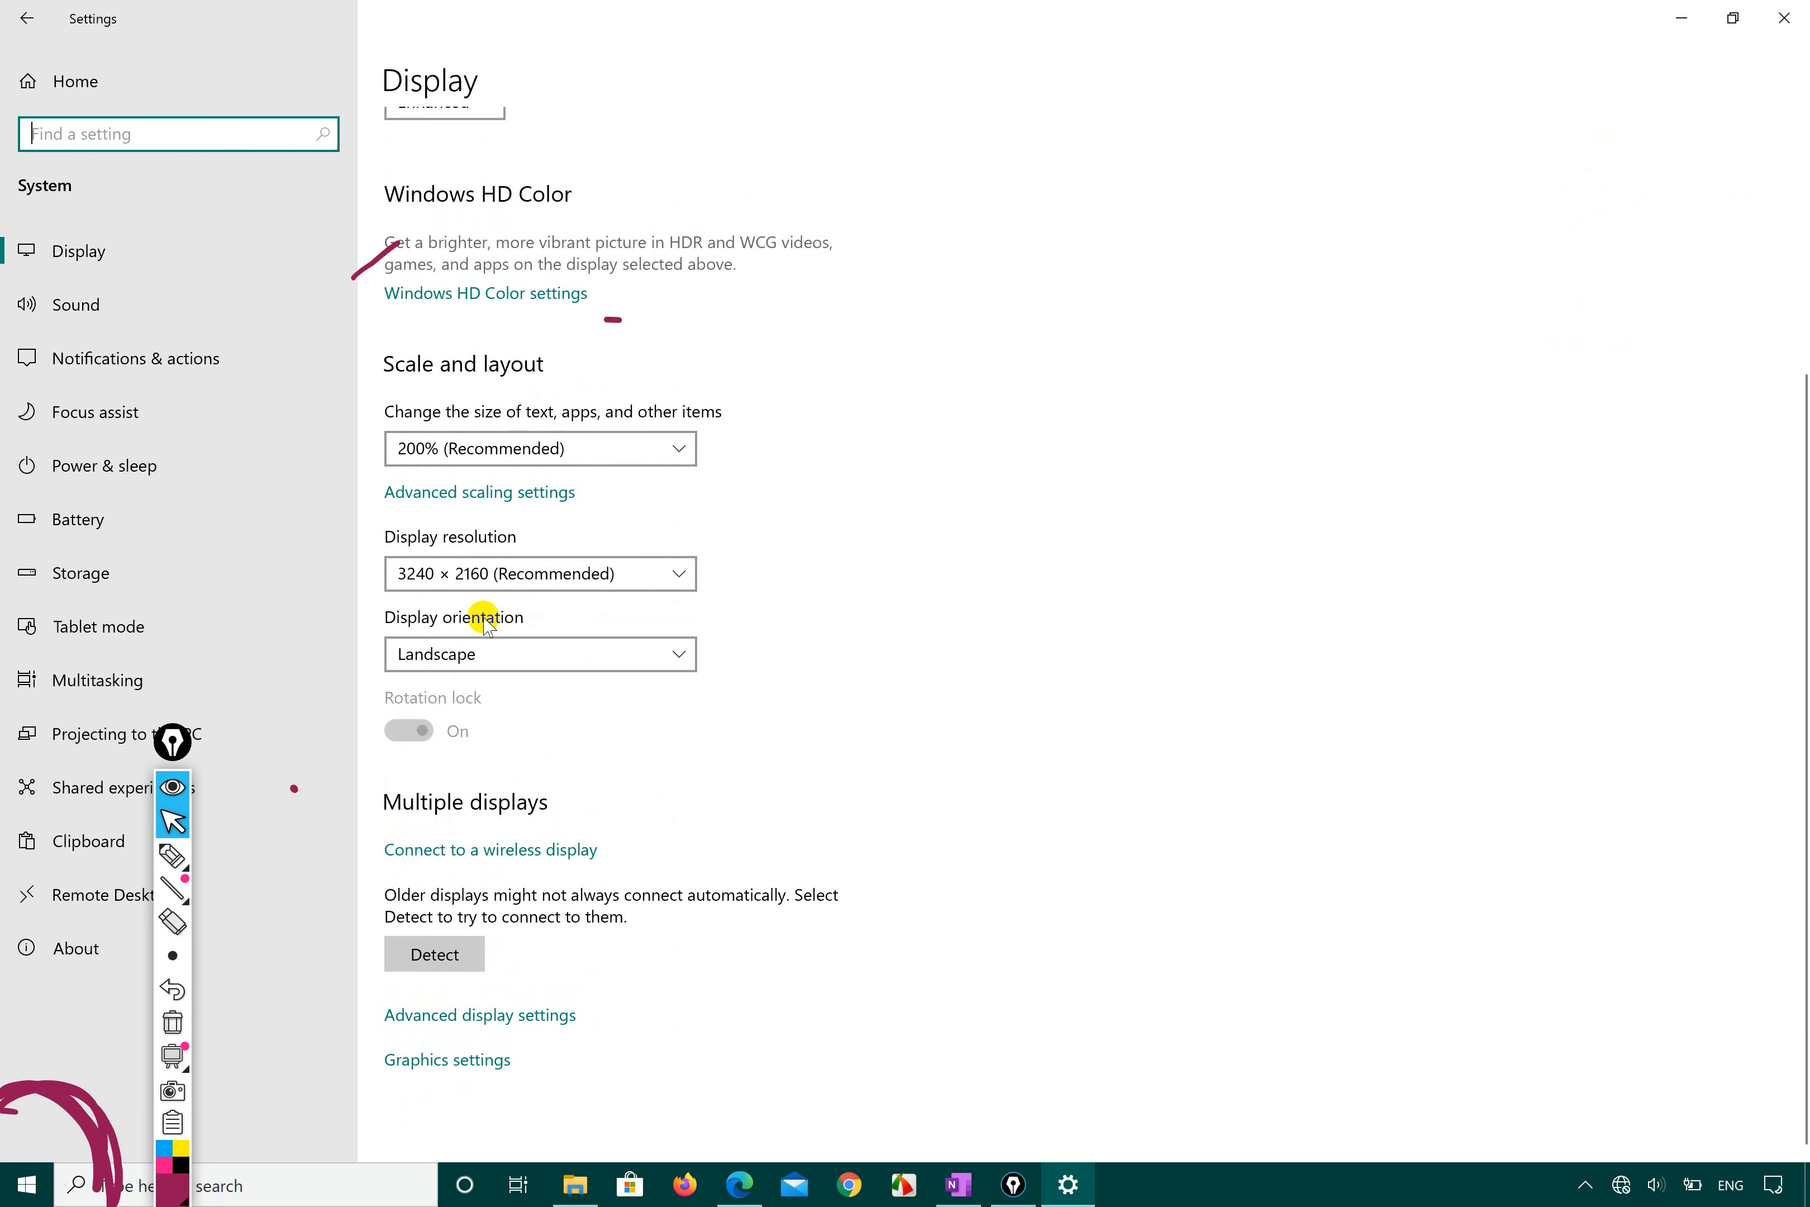
click(581, 693)
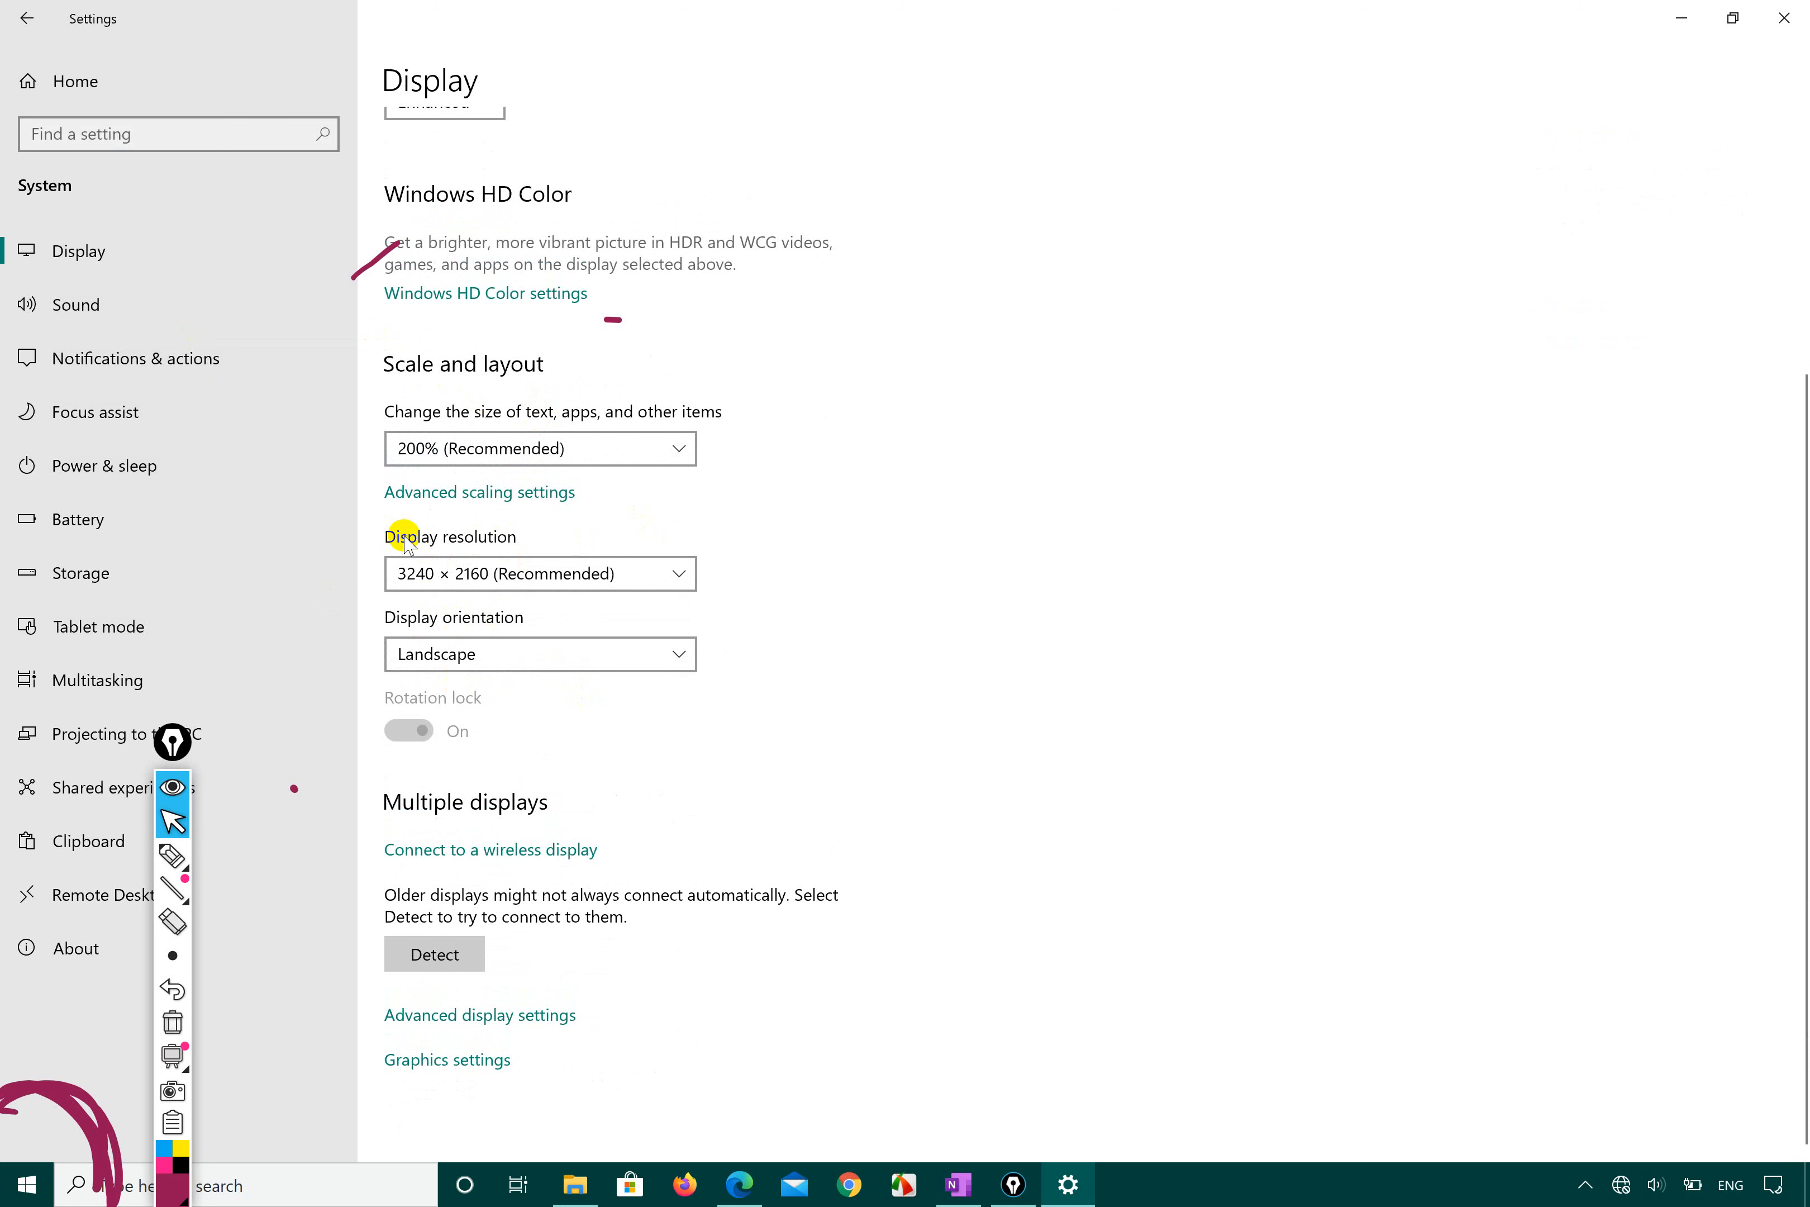
Step: Circle the Power & sleep entry in pen and open the Power & sleep page
click(172, 856)
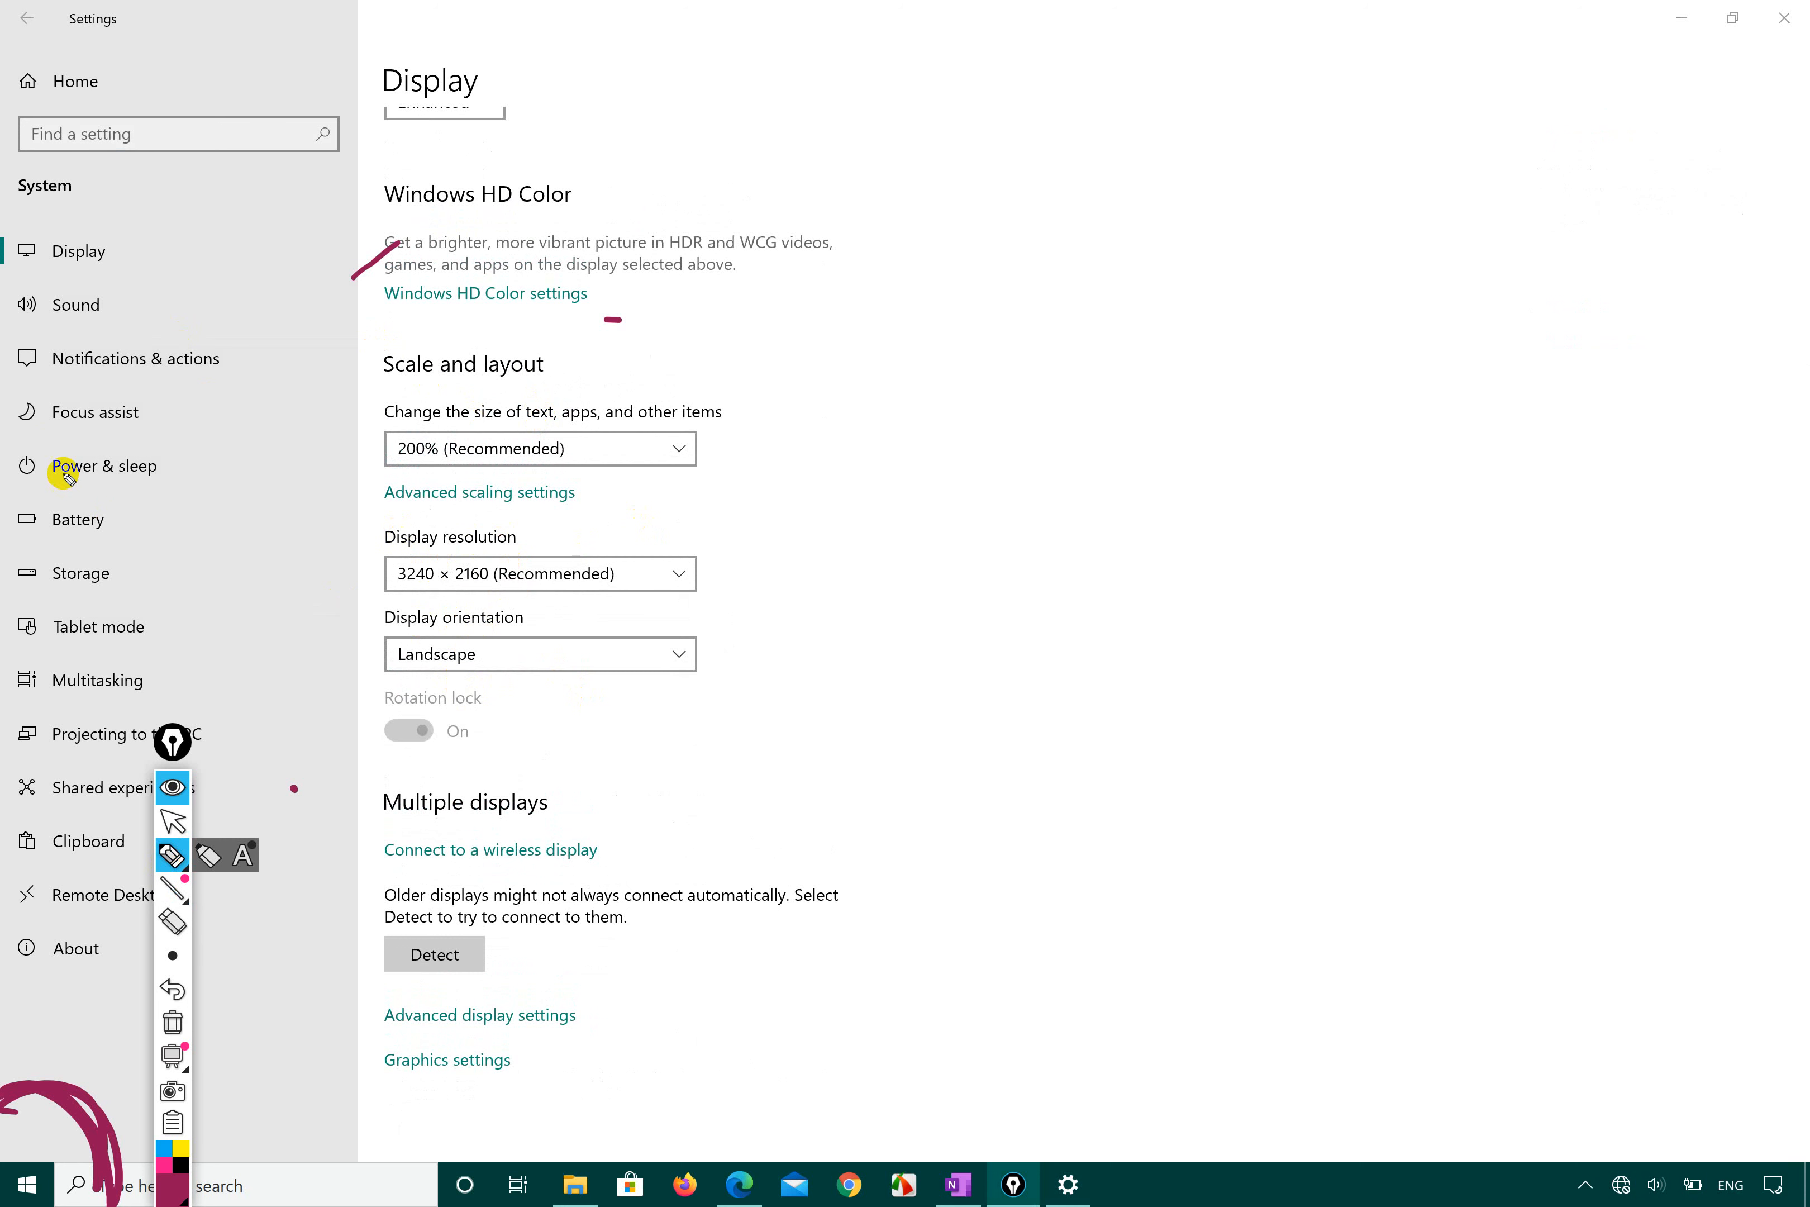
mouse_move(24, 477)
mouse_down()
mouse_move(170, 513)
mouse_move(263, 417)
mouse_move(11, 469)
mouse_up()
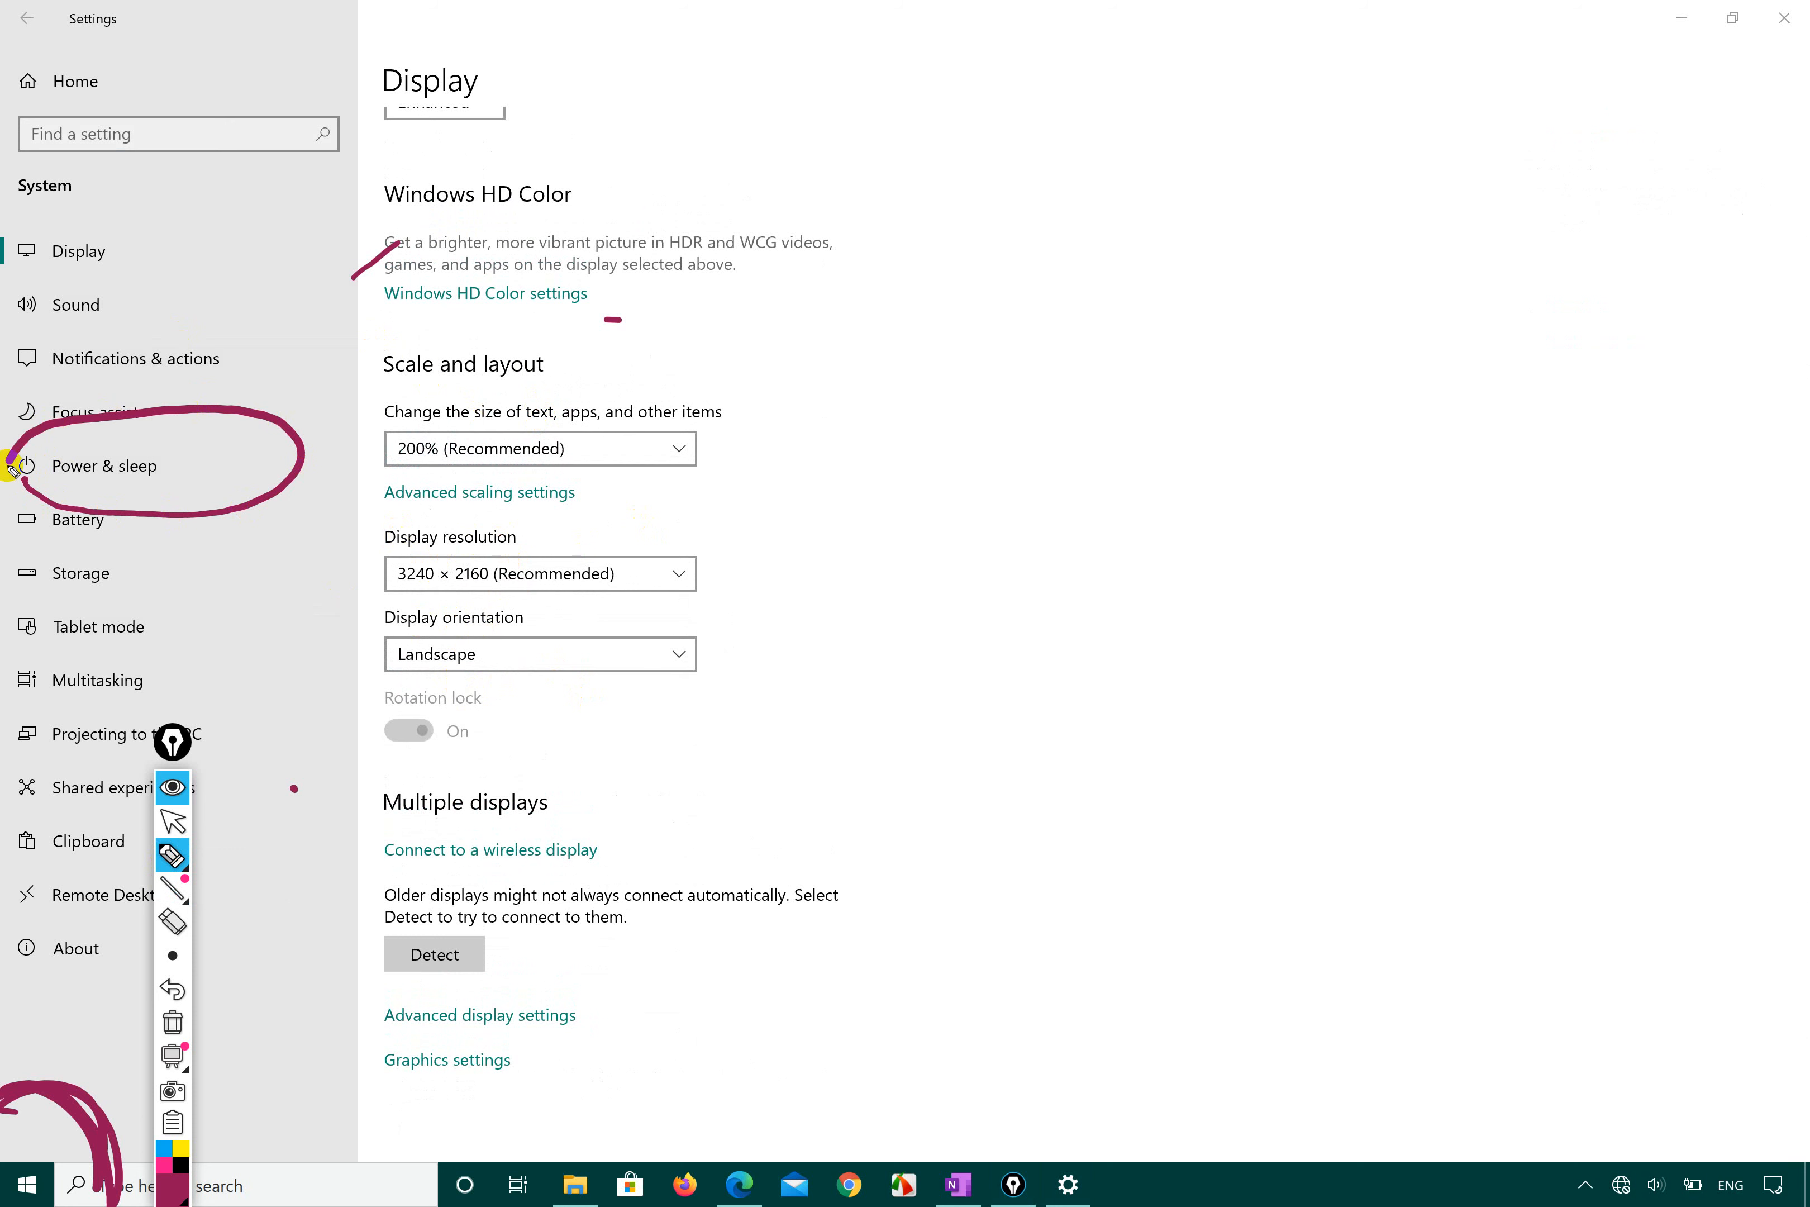
mouse_move(514, 598)
mouse_down()
mouse_move(591, 663)
mouse_move(431, 449)
mouse_move(706, 379)
mouse_move(423, 604)
mouse_up()
key(ctrl+z)
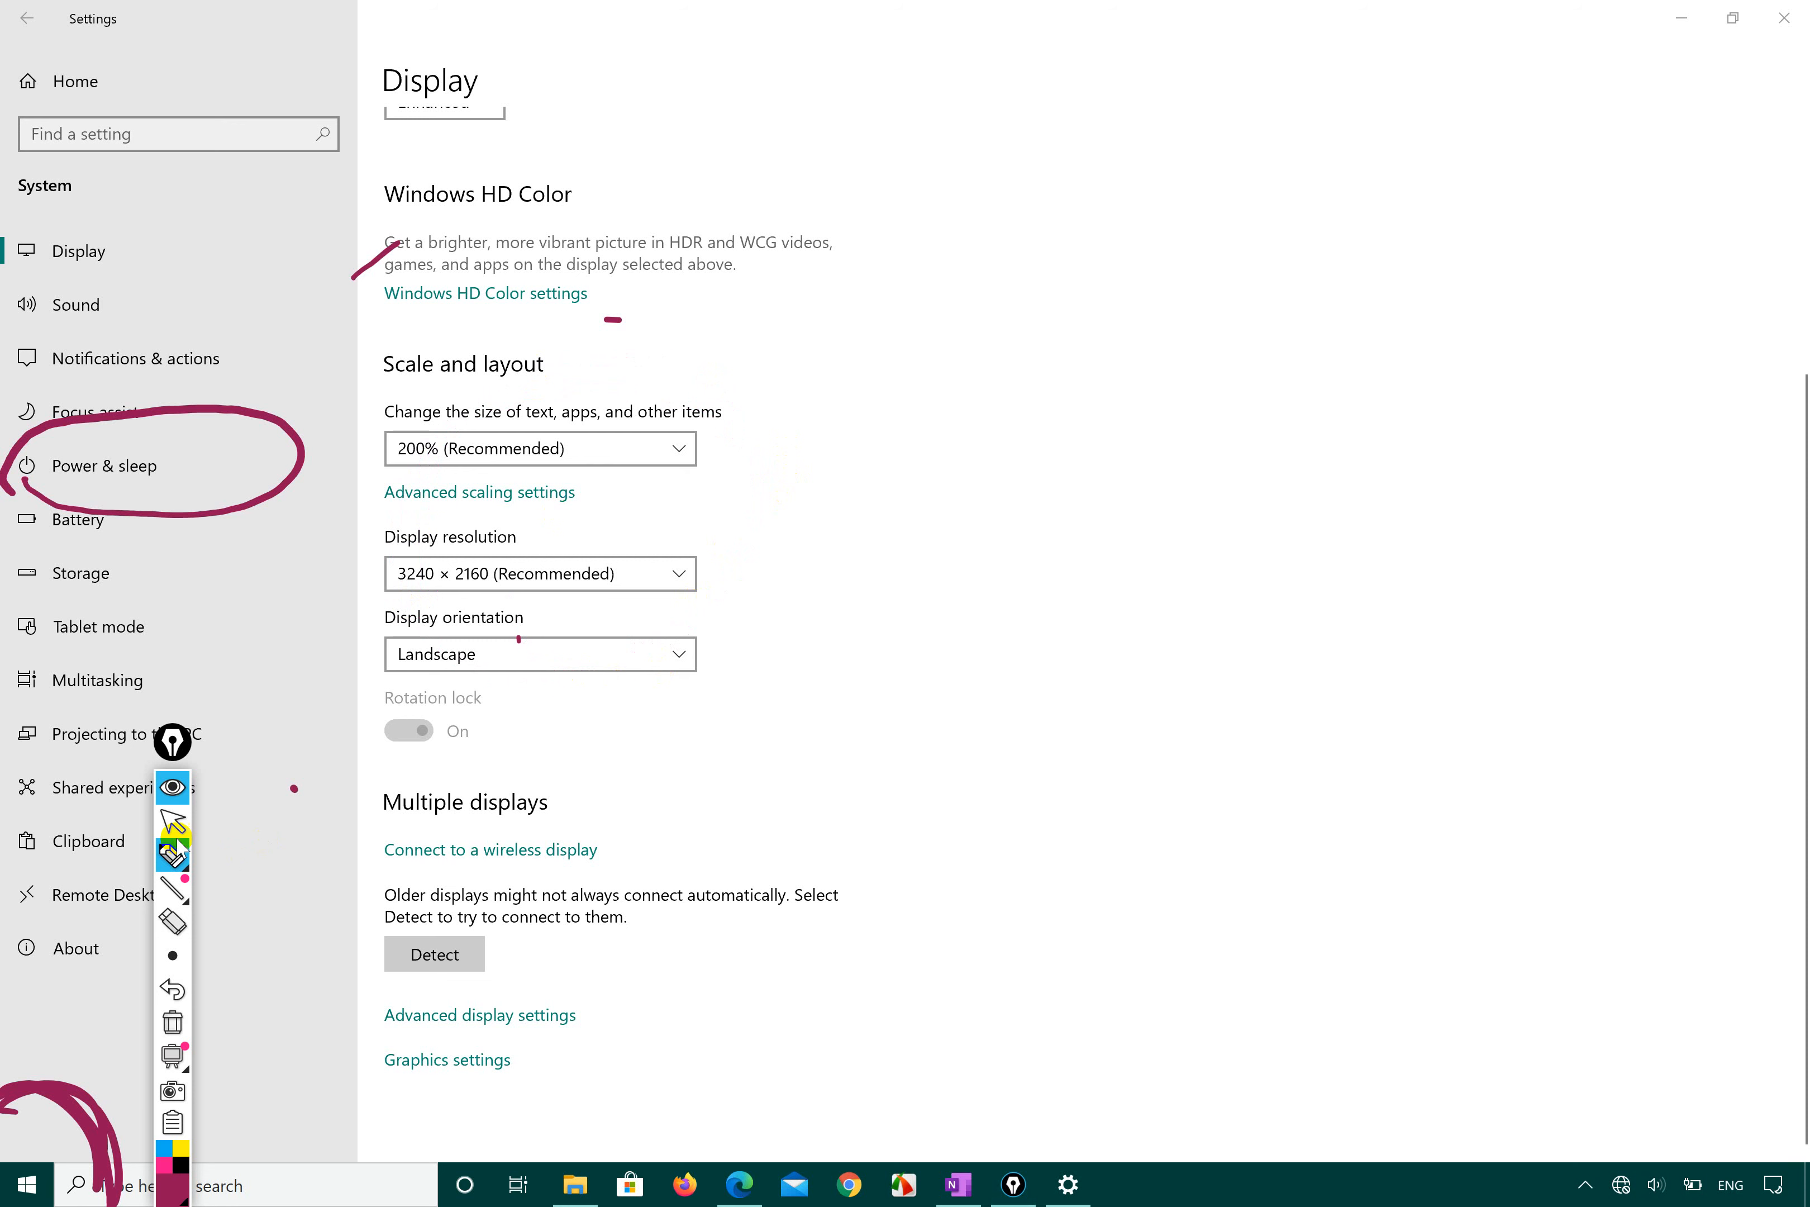
click(172, 821)
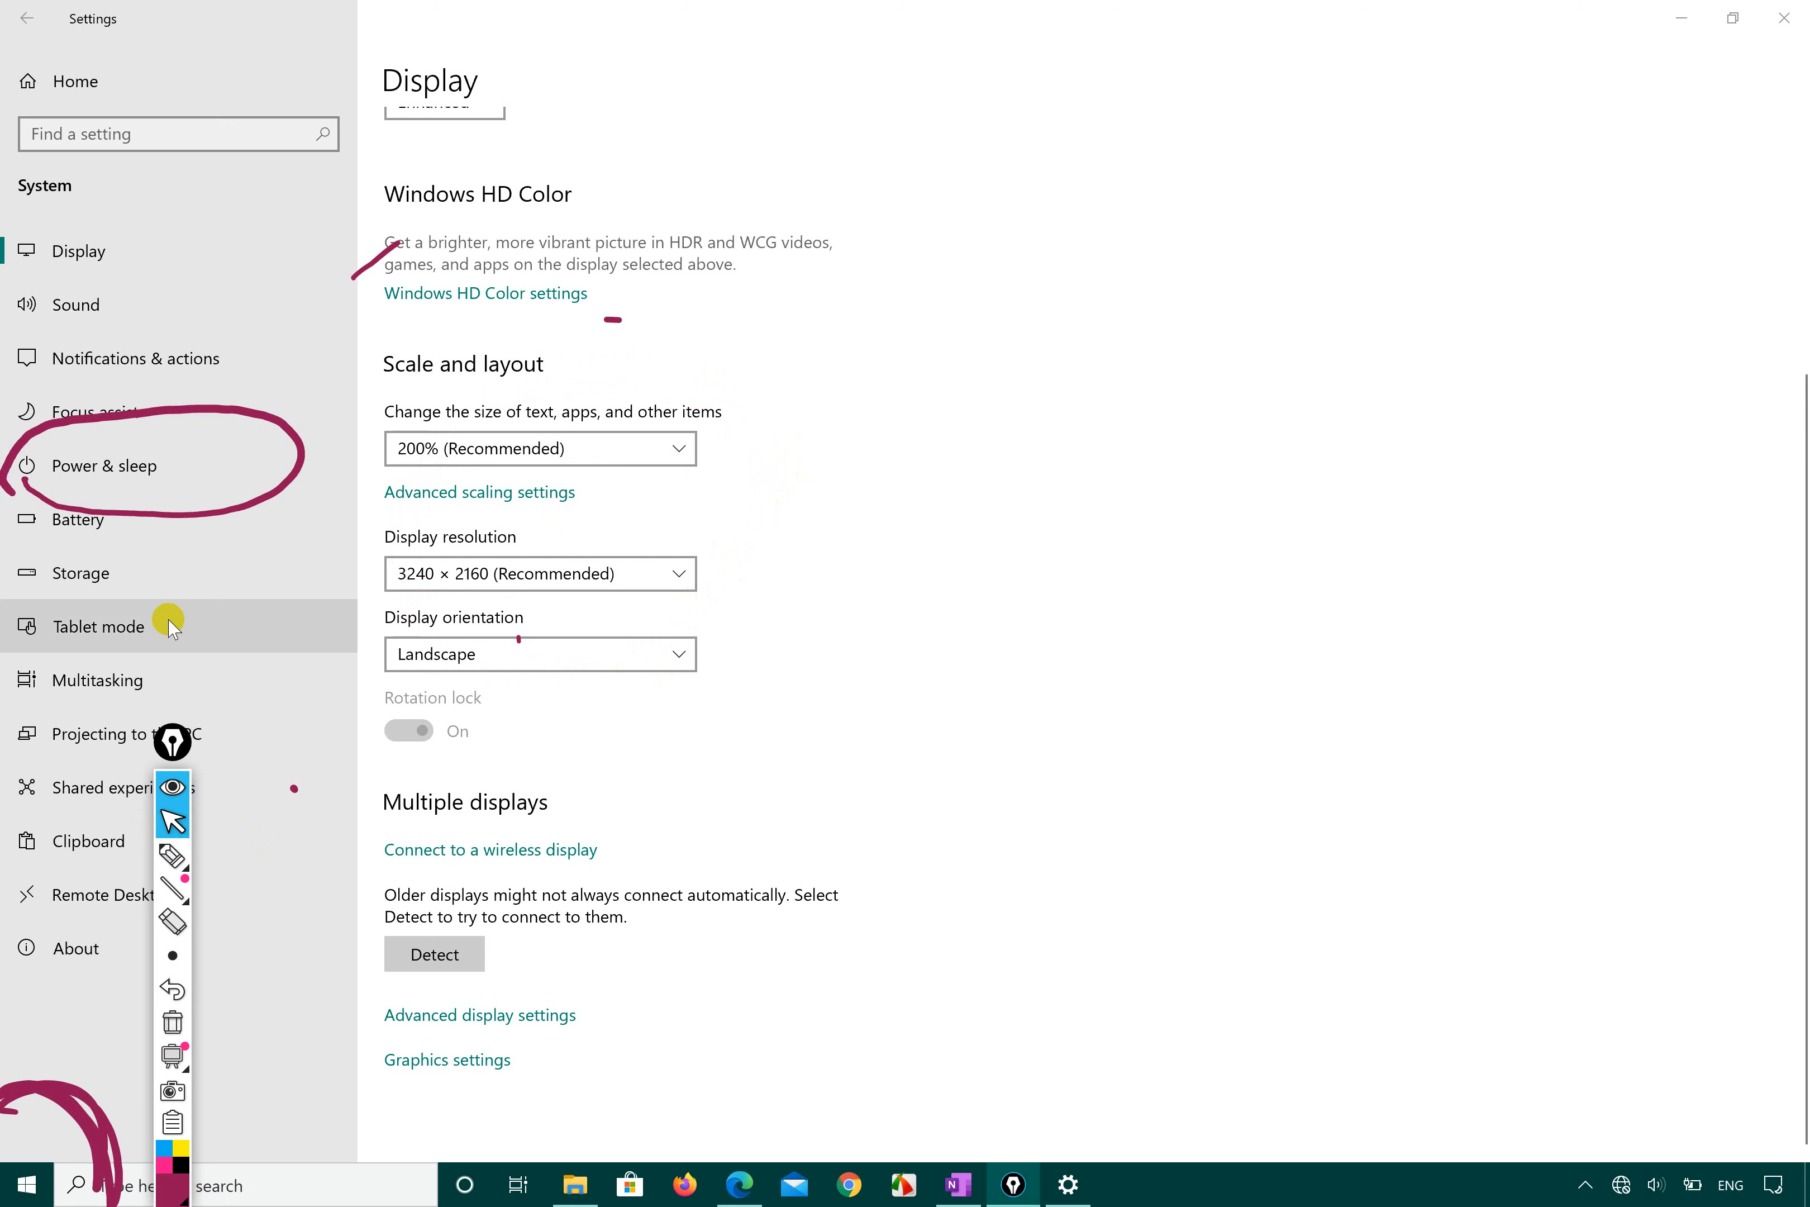
click(134, 473)
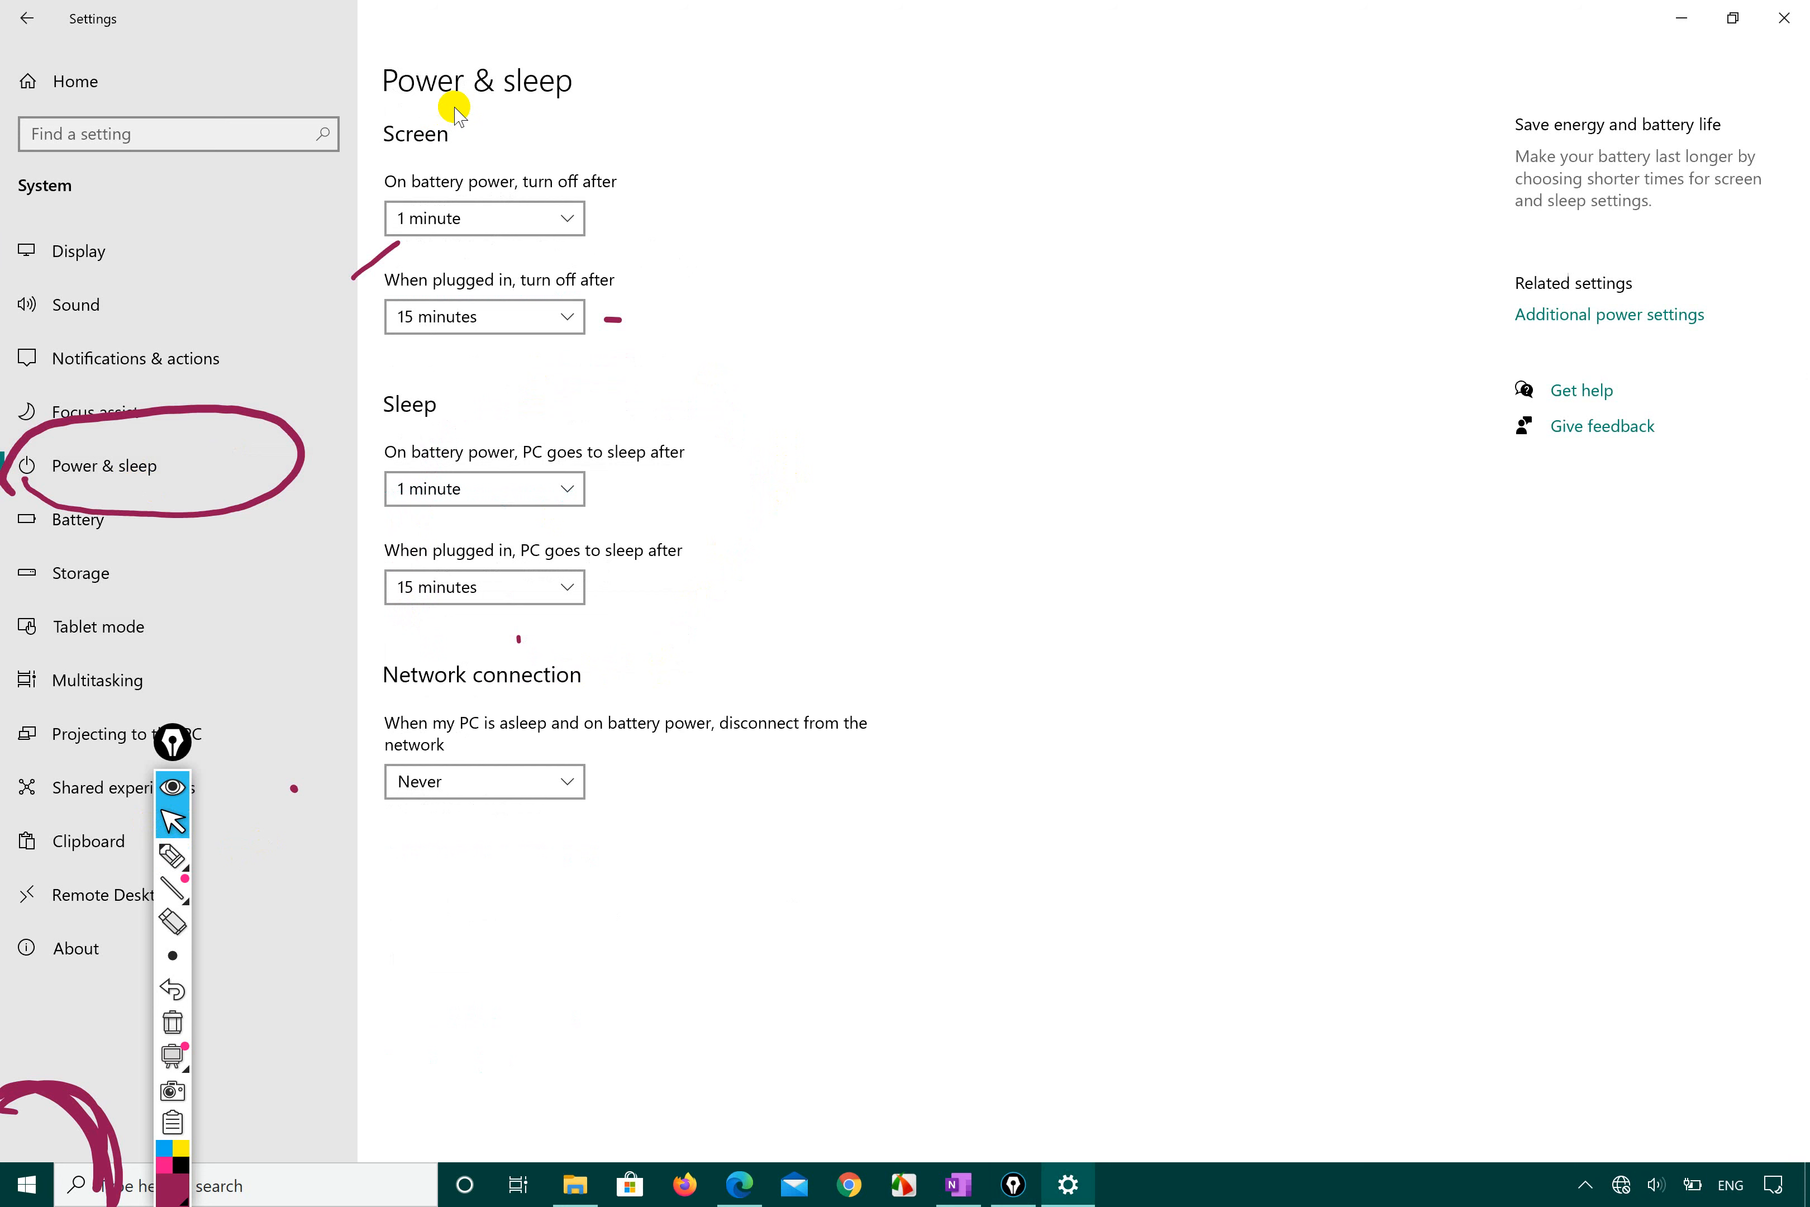
Step: Tick the Screen and Sleep headings in pen and clear all ink from the screen
click(172, 855)
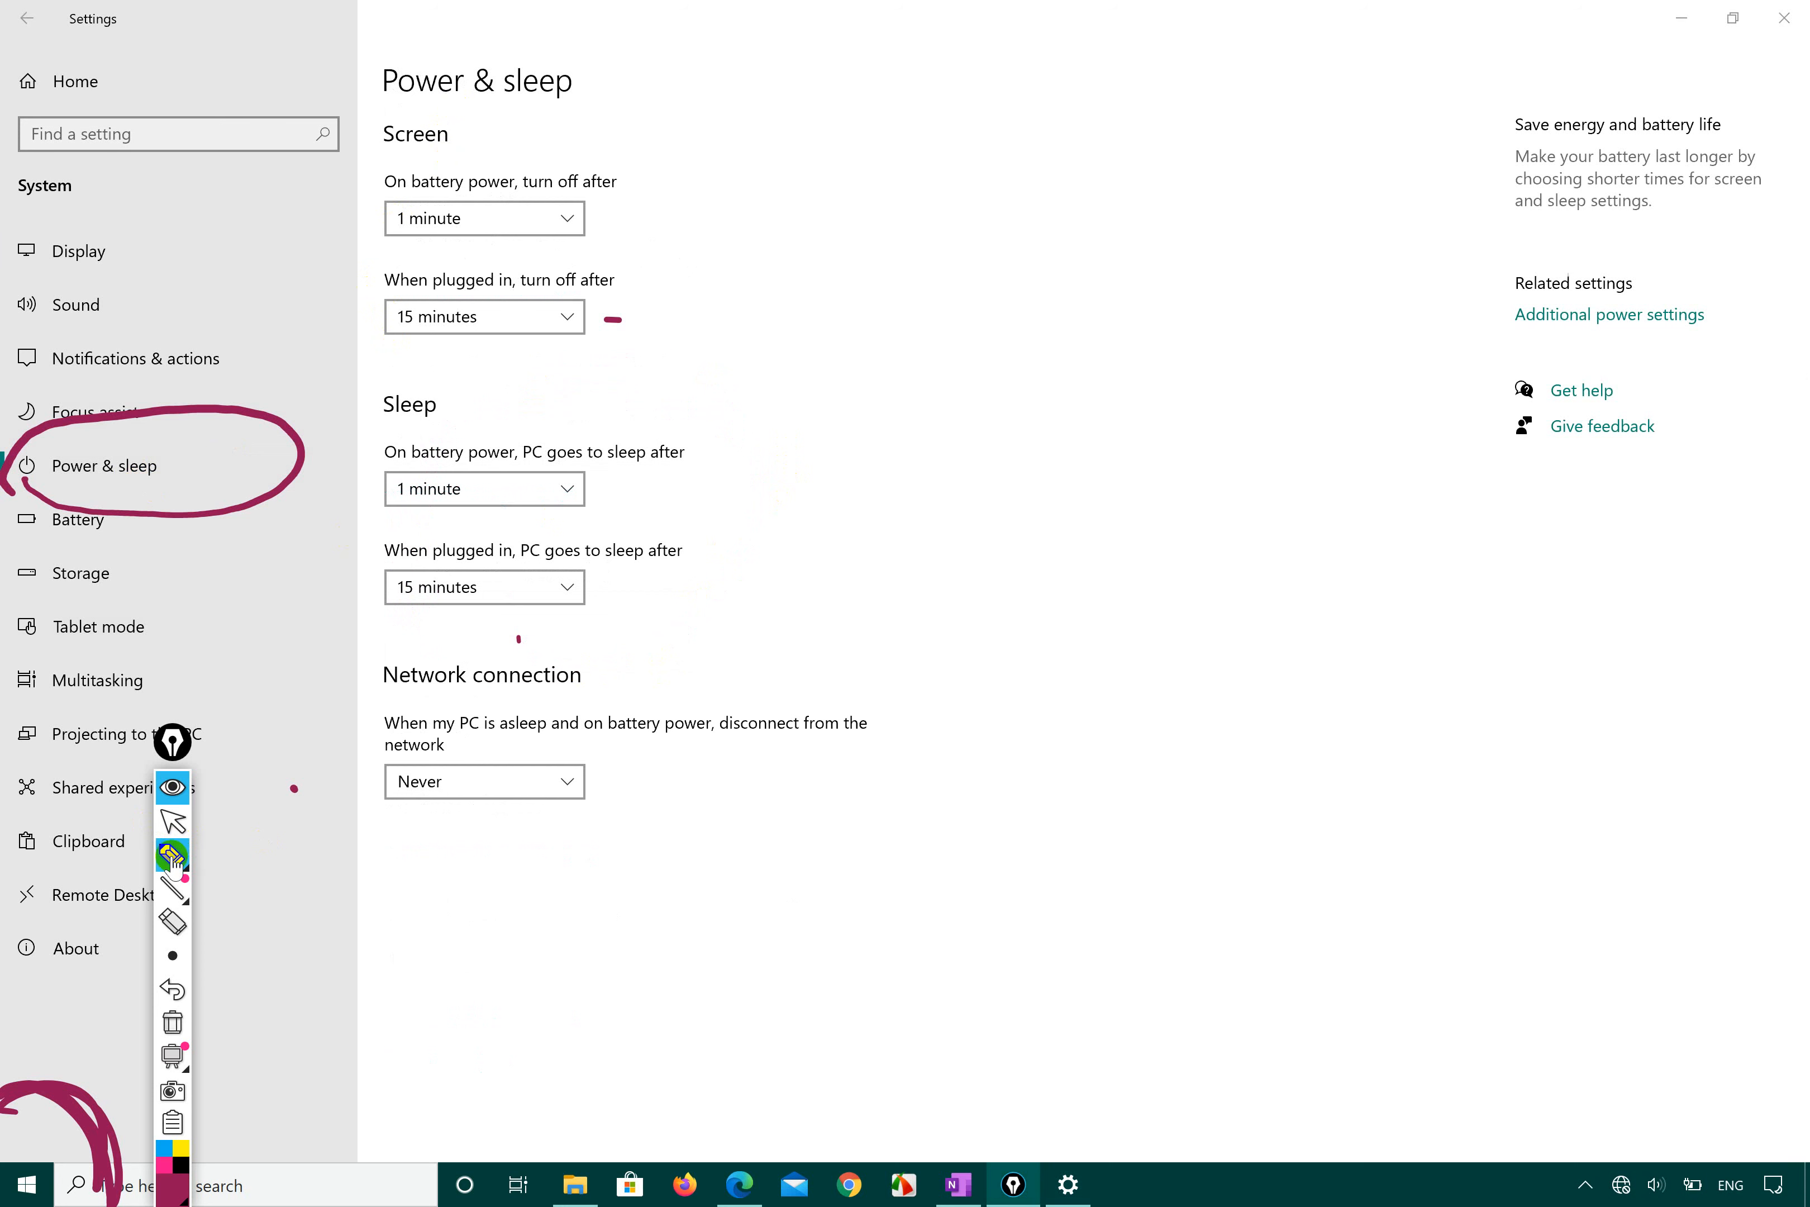
mouse_move(378, 148)
mouse_down()
mouse_move(471, 165)
mouse_move(584, 84)
mouse_up()
mouse_move(409, 418)
mouse_down()
mouse_move(525, 404)
mouse_move(559, 380)
mouse_up()
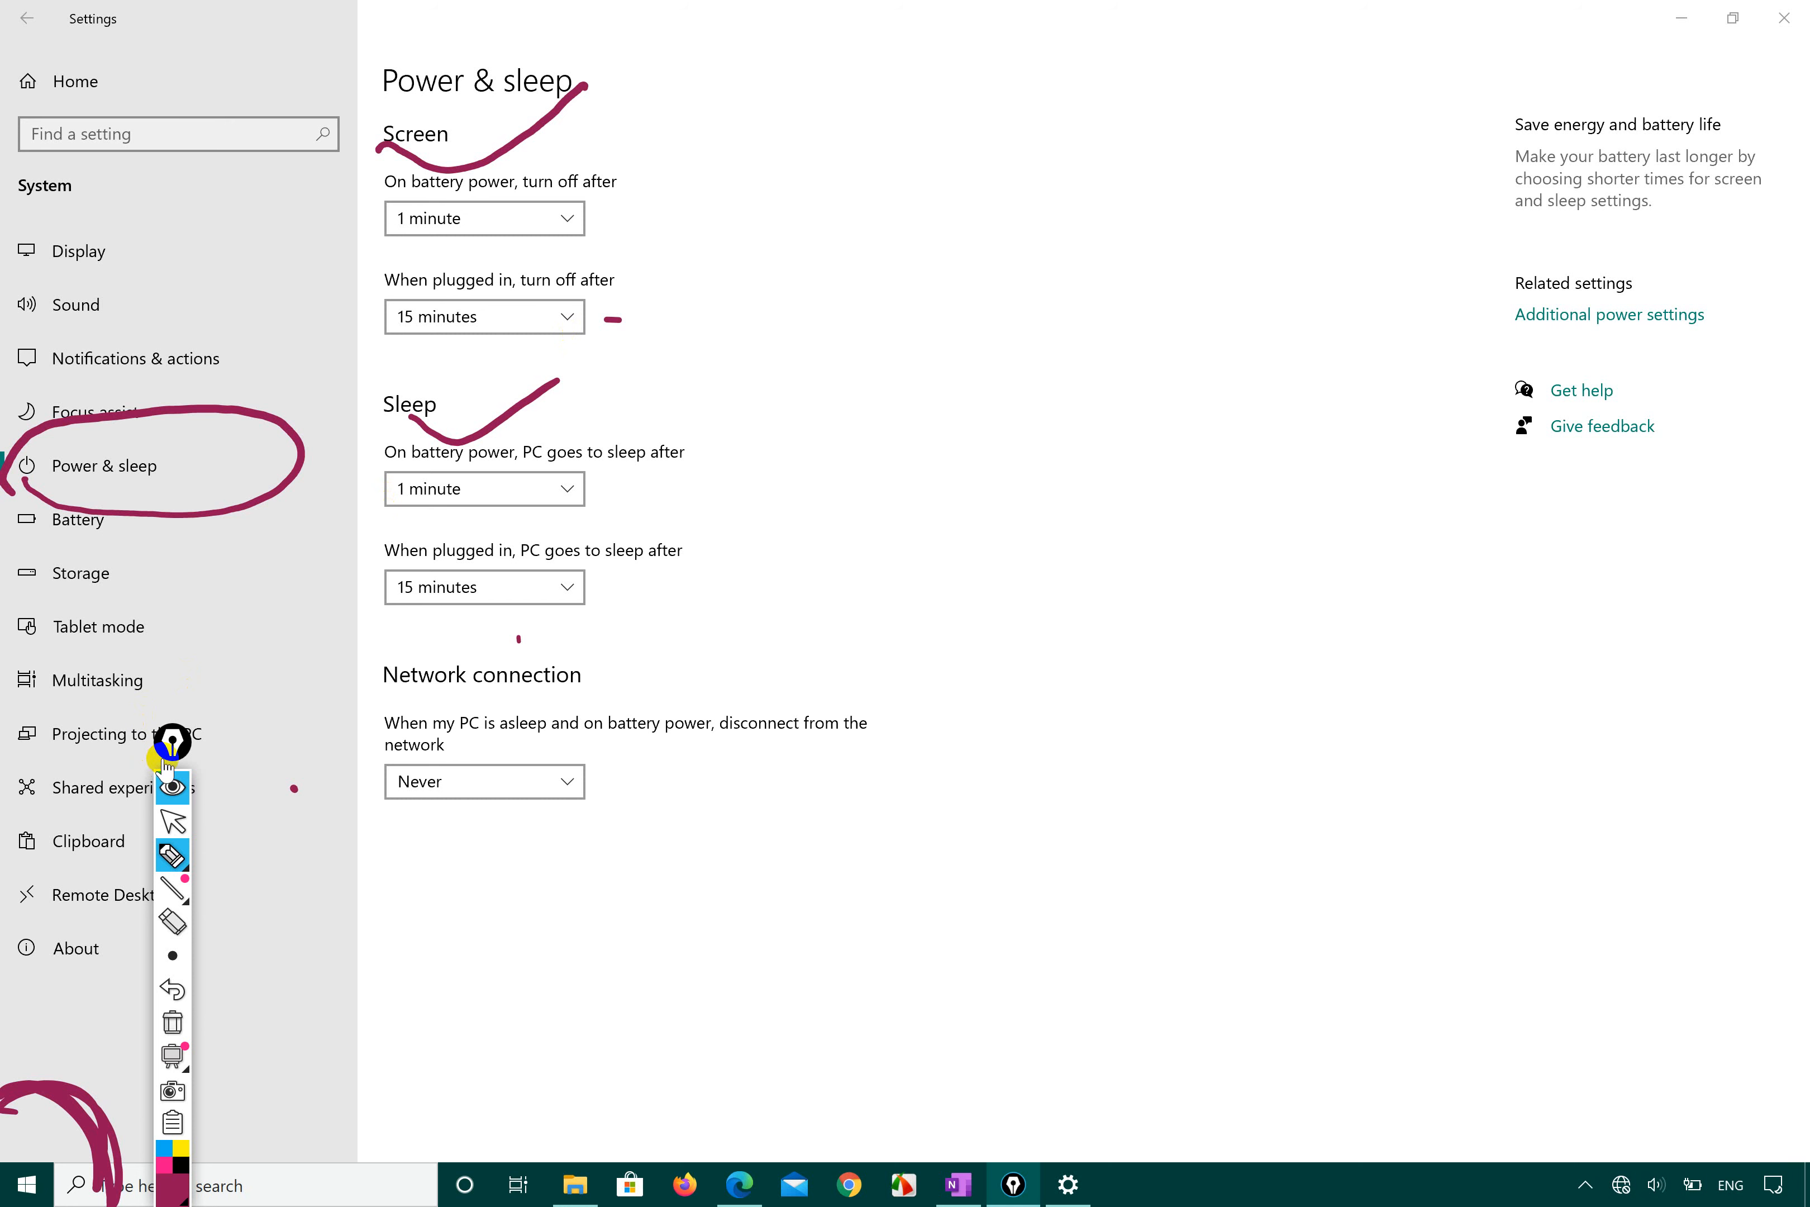
click(181, 741)
click(171, 1019)
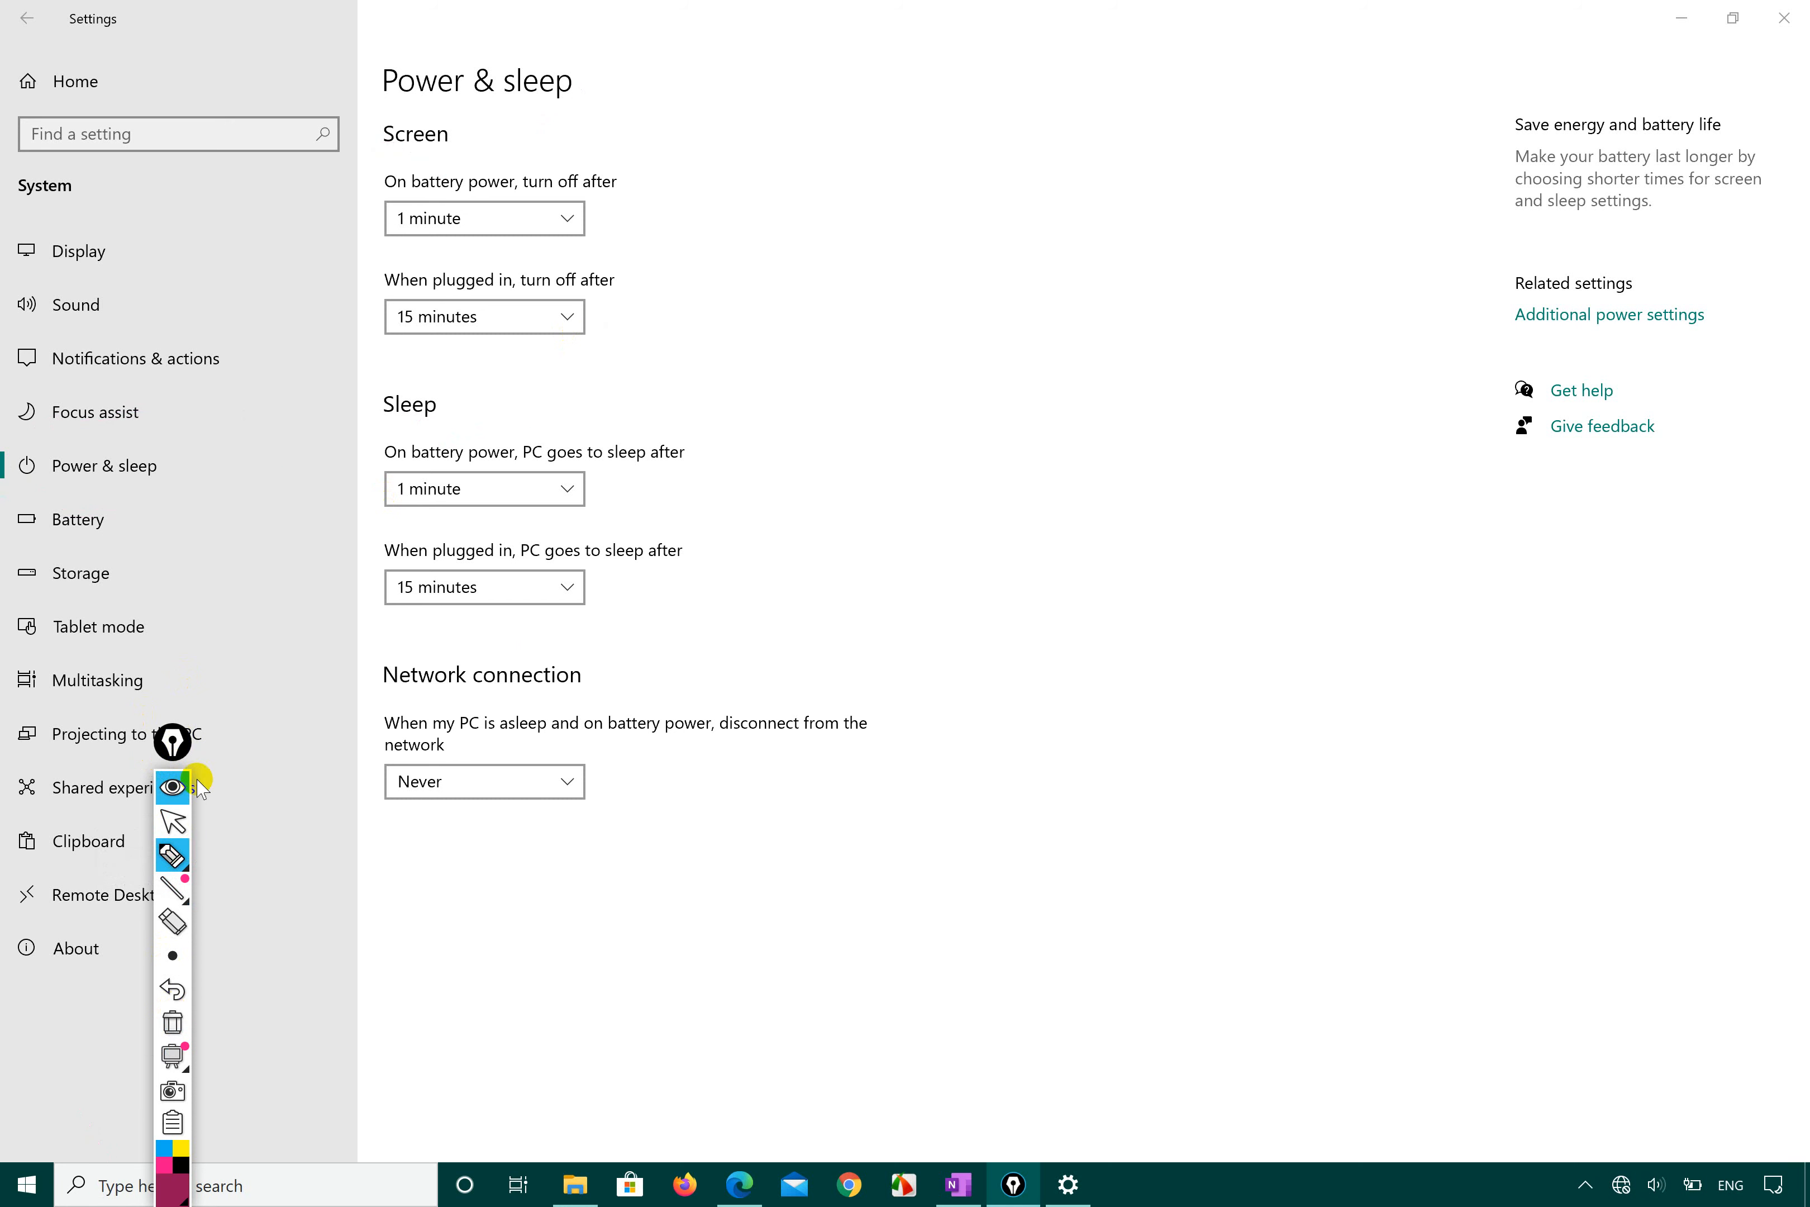
Step: Tick the on-battery times under Screen and Sleep twice in pen and remove the ticks
click(171, 854)
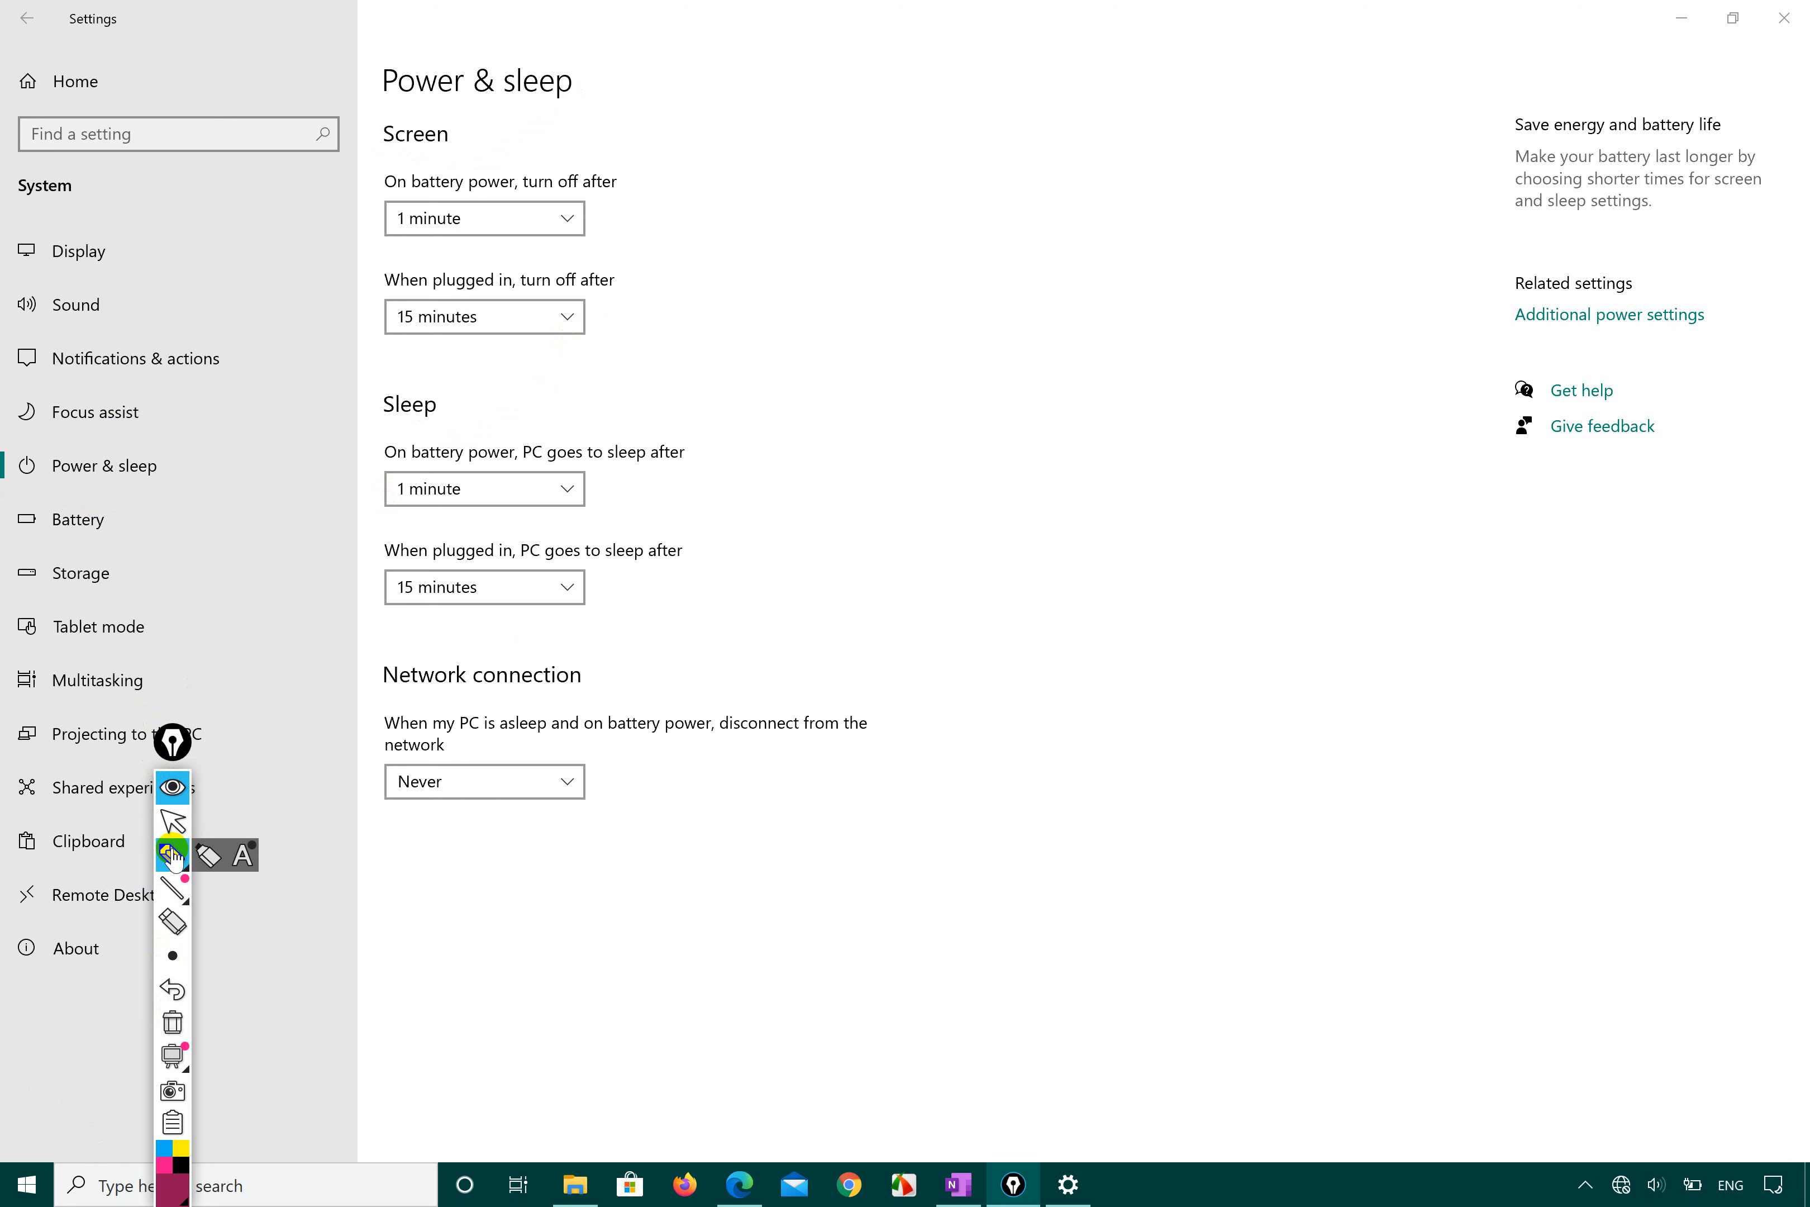
drag(421, 169, 567, 115)
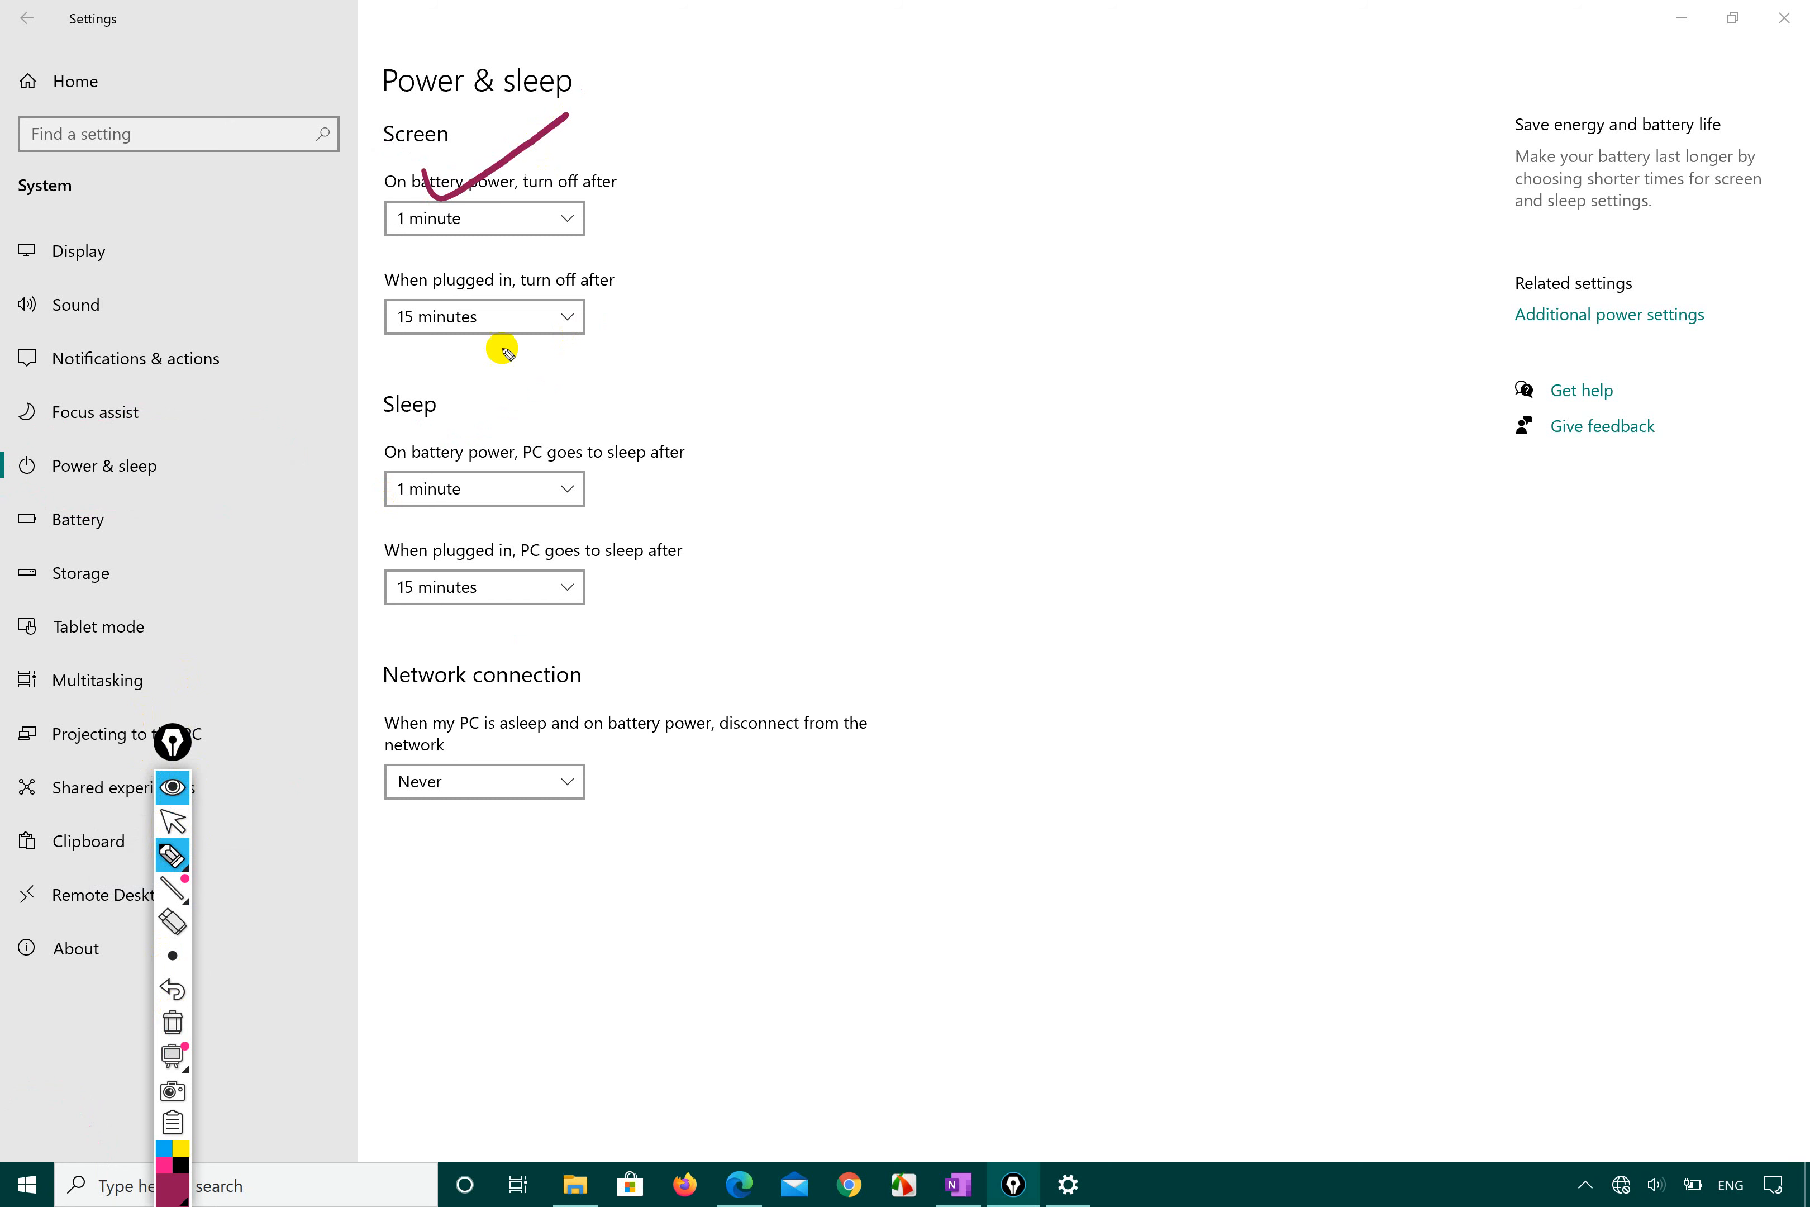
drag(441, 418, 589, 404)
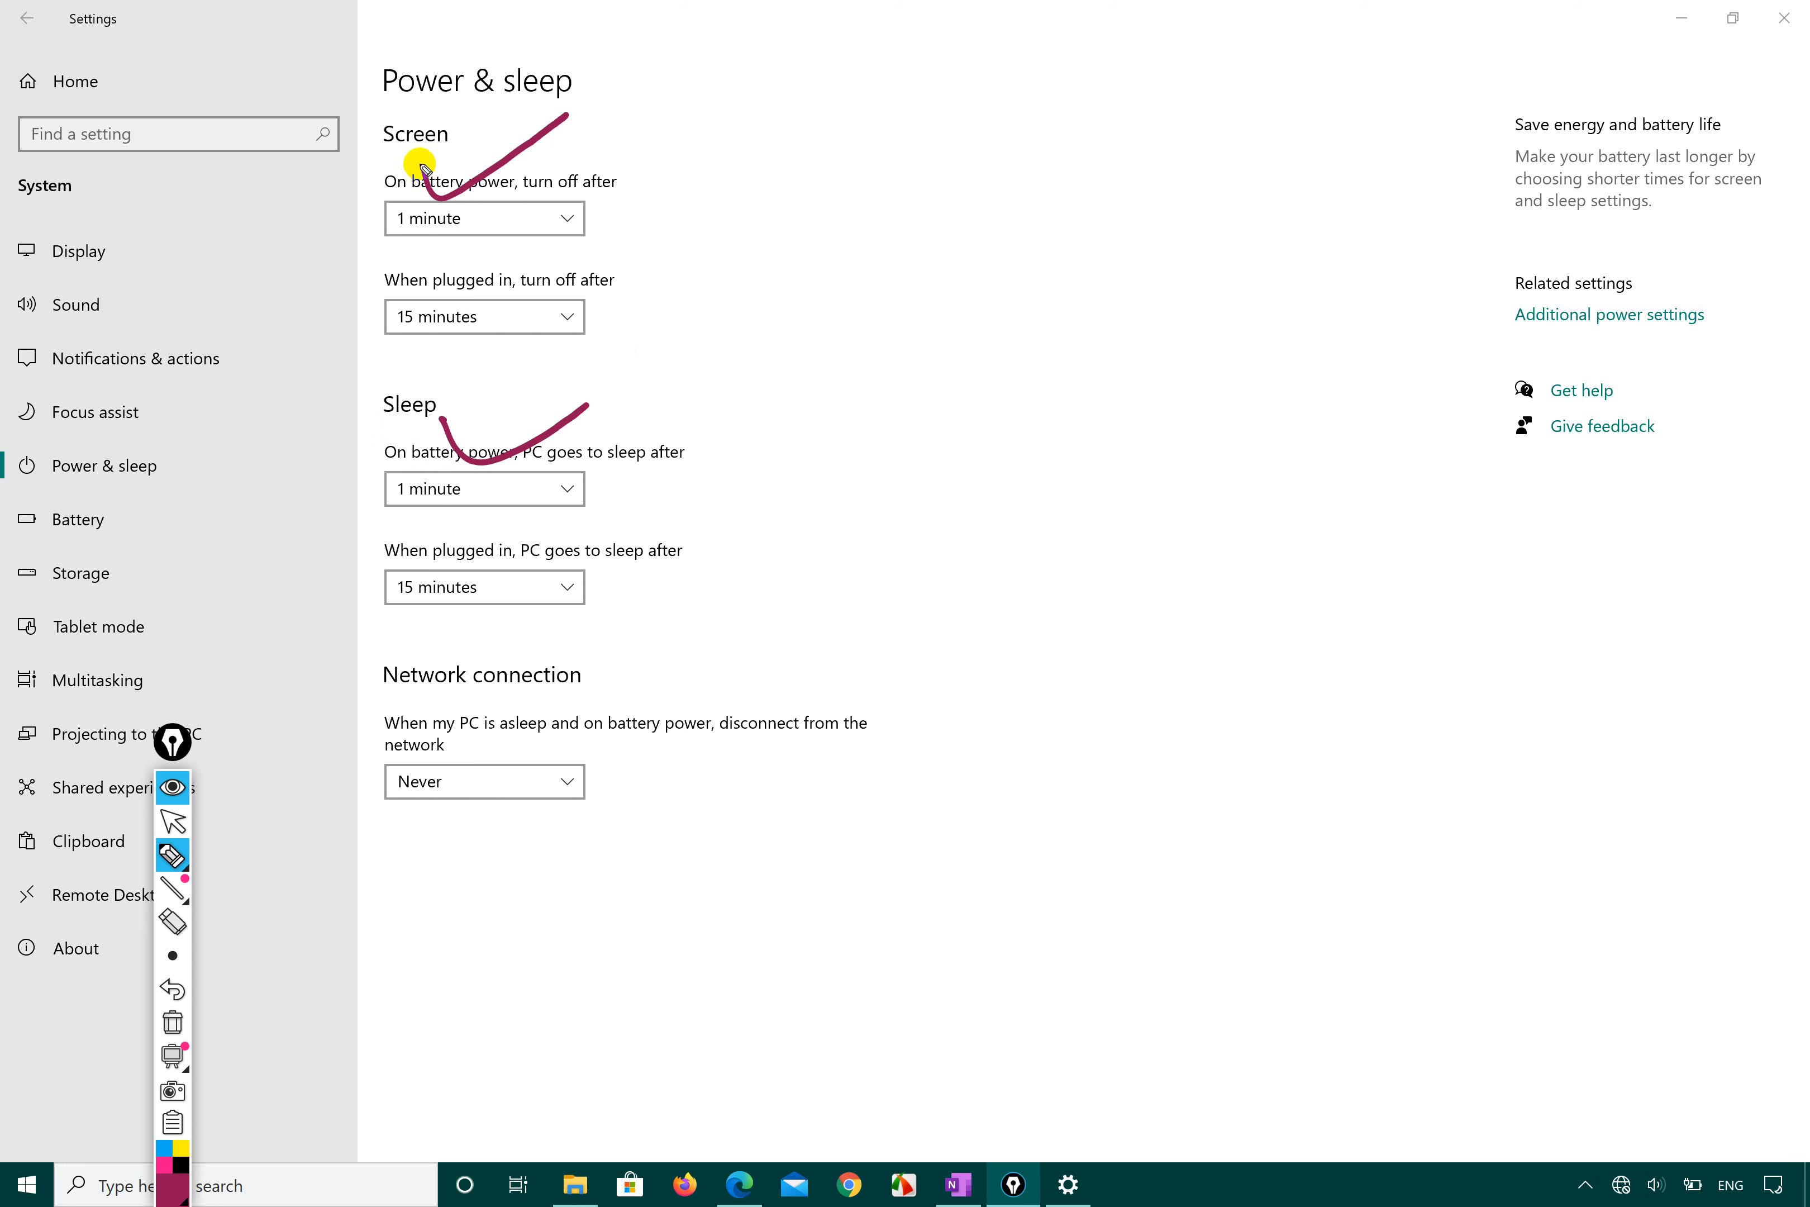
mouse_move(418, 162)
mouse_down()
mouse_move(453, 198)
mouse_move(614, 121)
mouse_up()
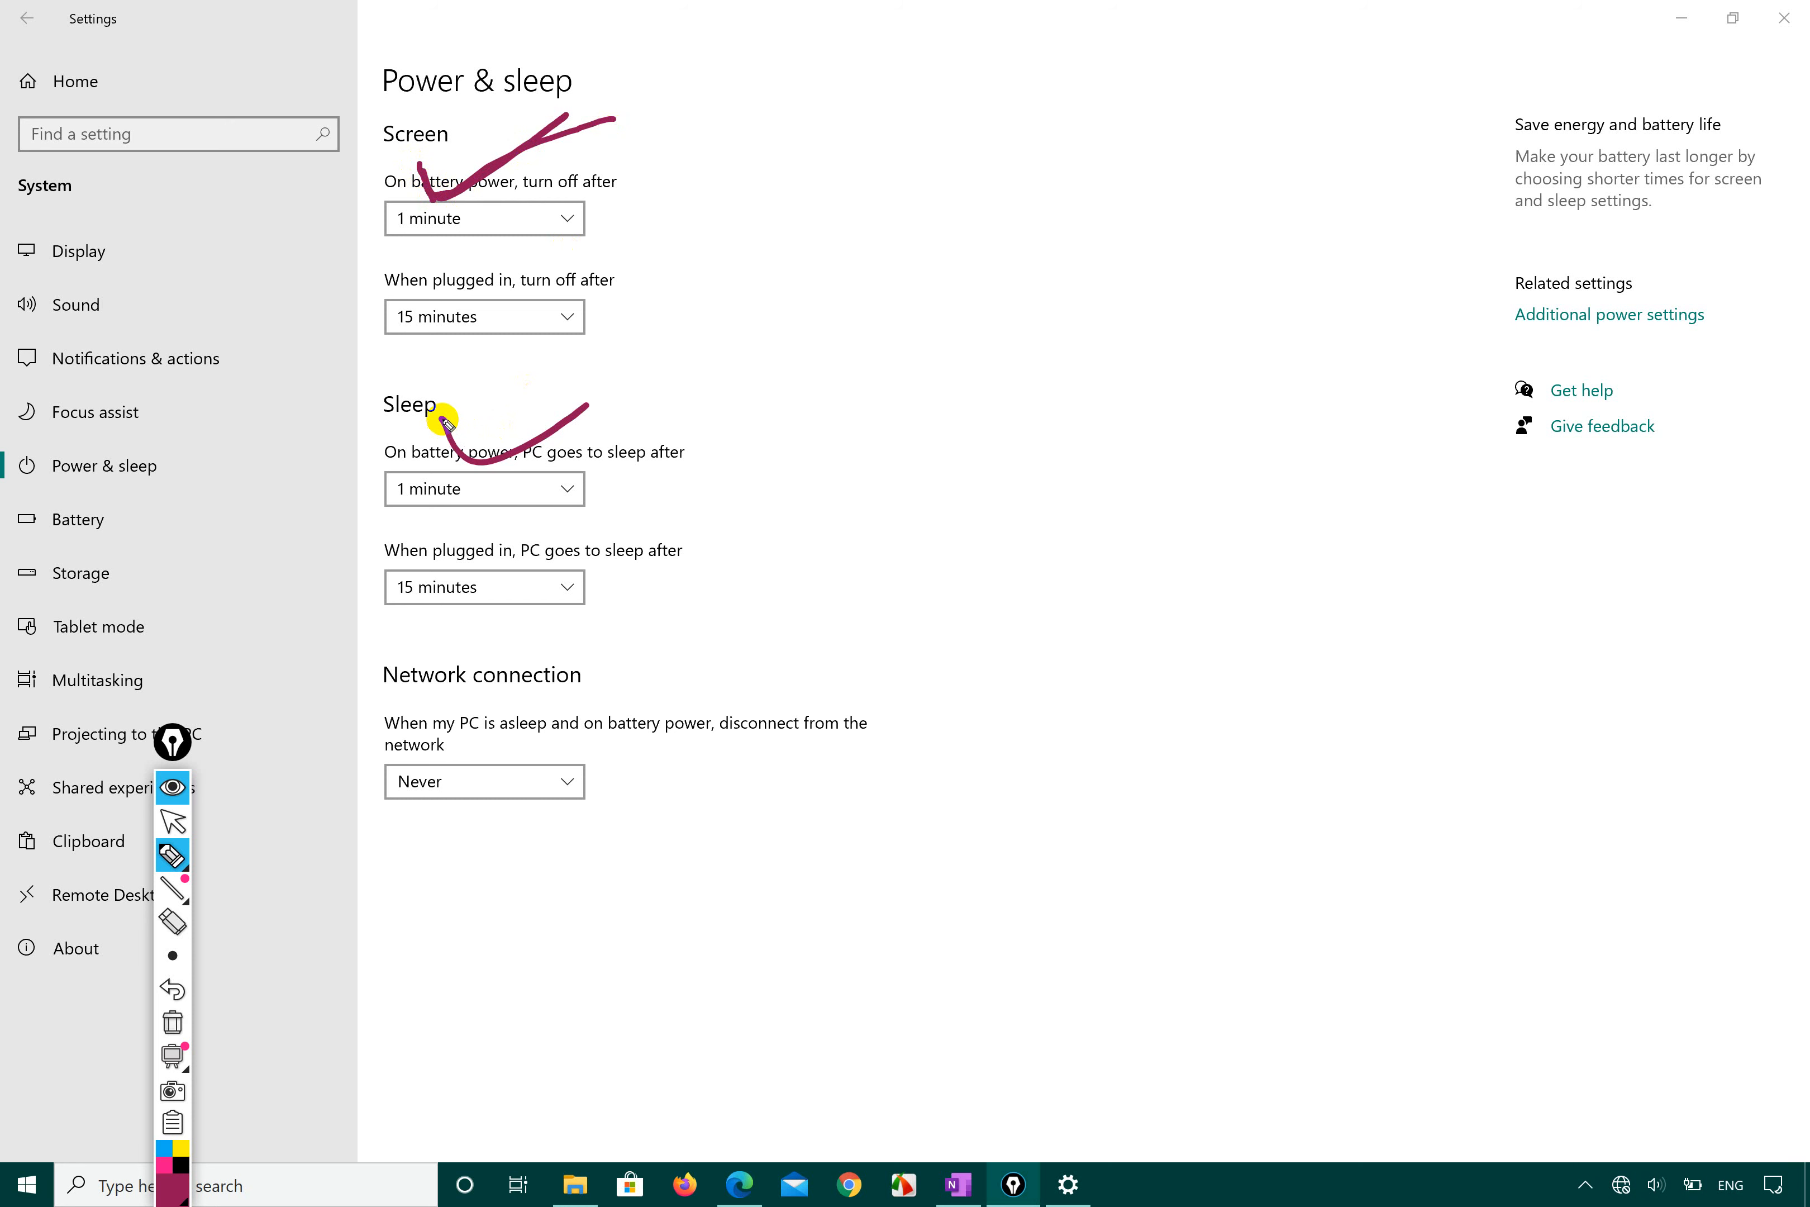
mouse_move(441, 421)
mouse_down()
mouse_move(460, 467)
mouse_move(566, 408)
mouse_move(590, 417)
mouse_up()
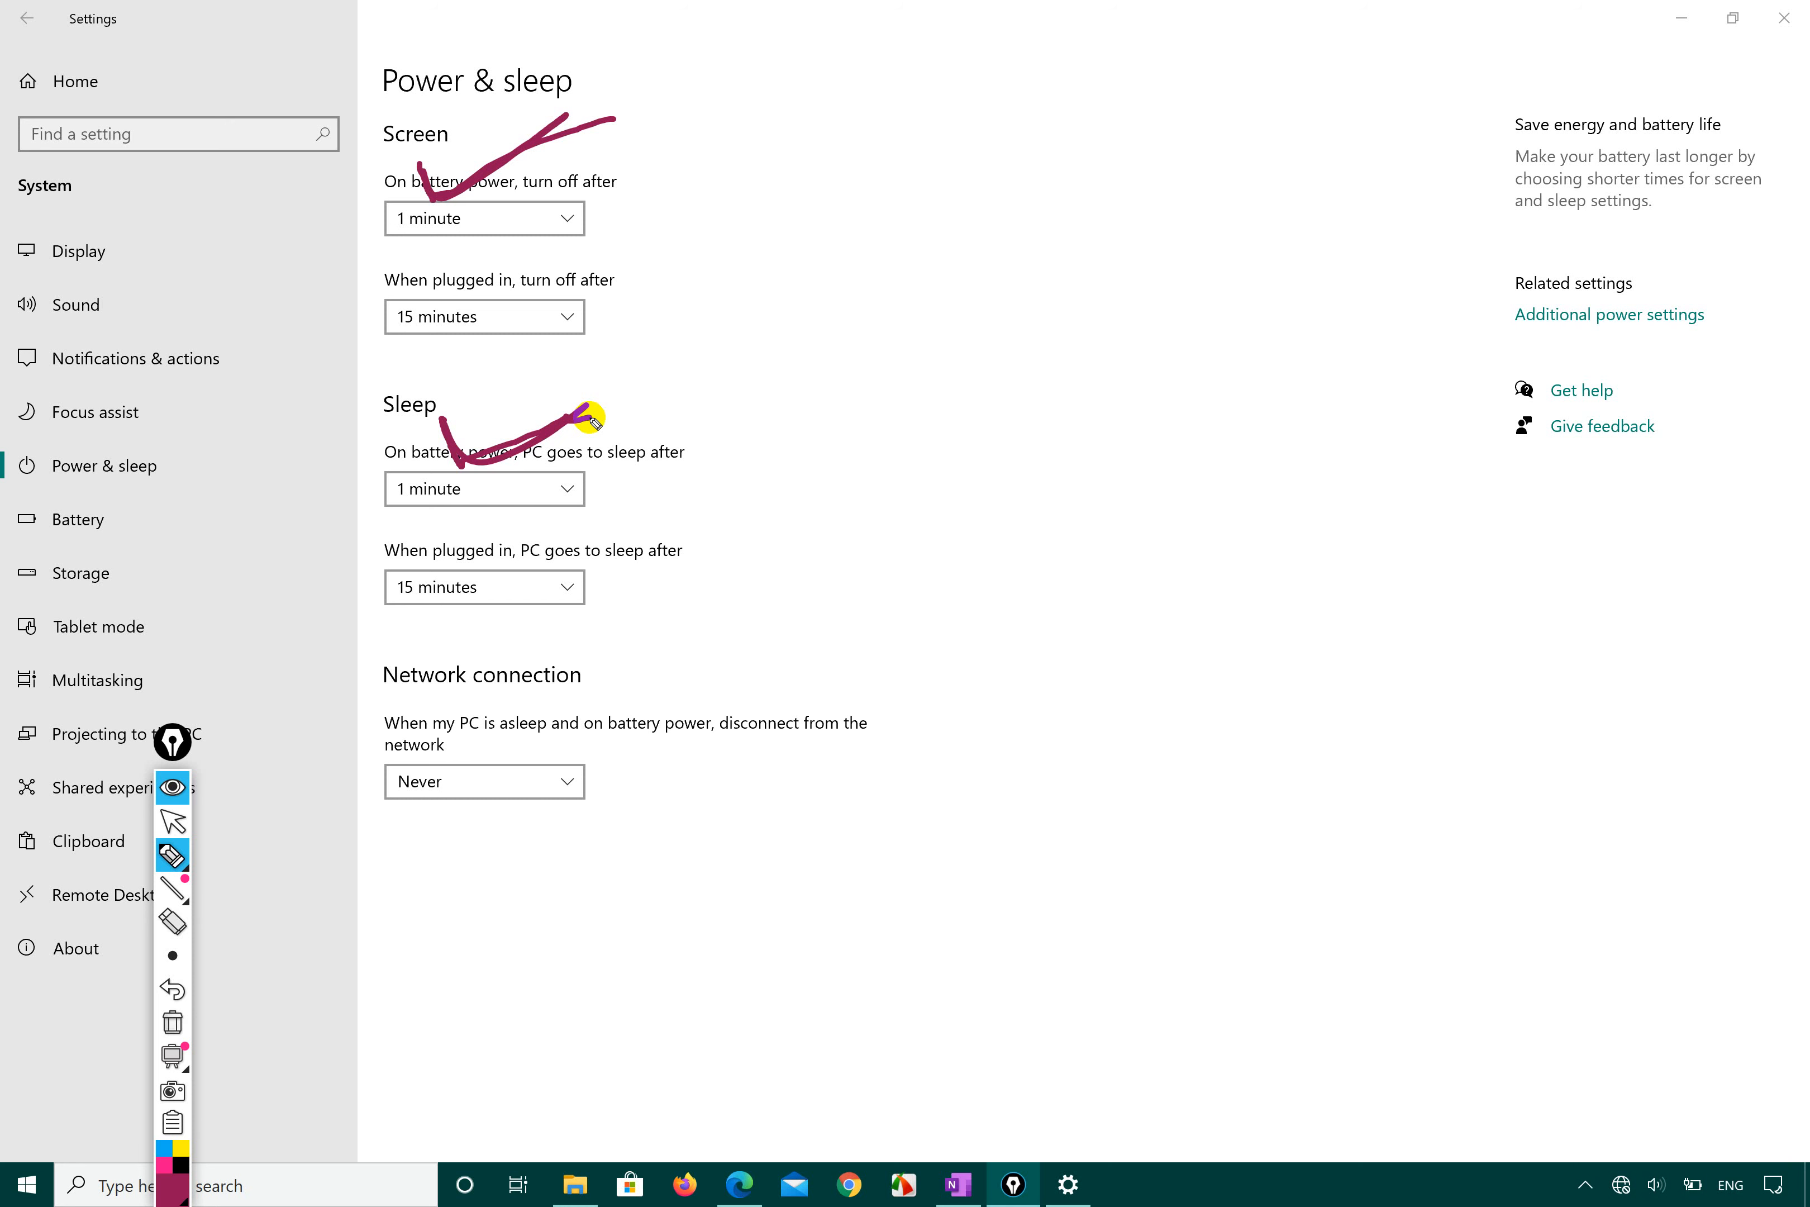
click(464, 227)
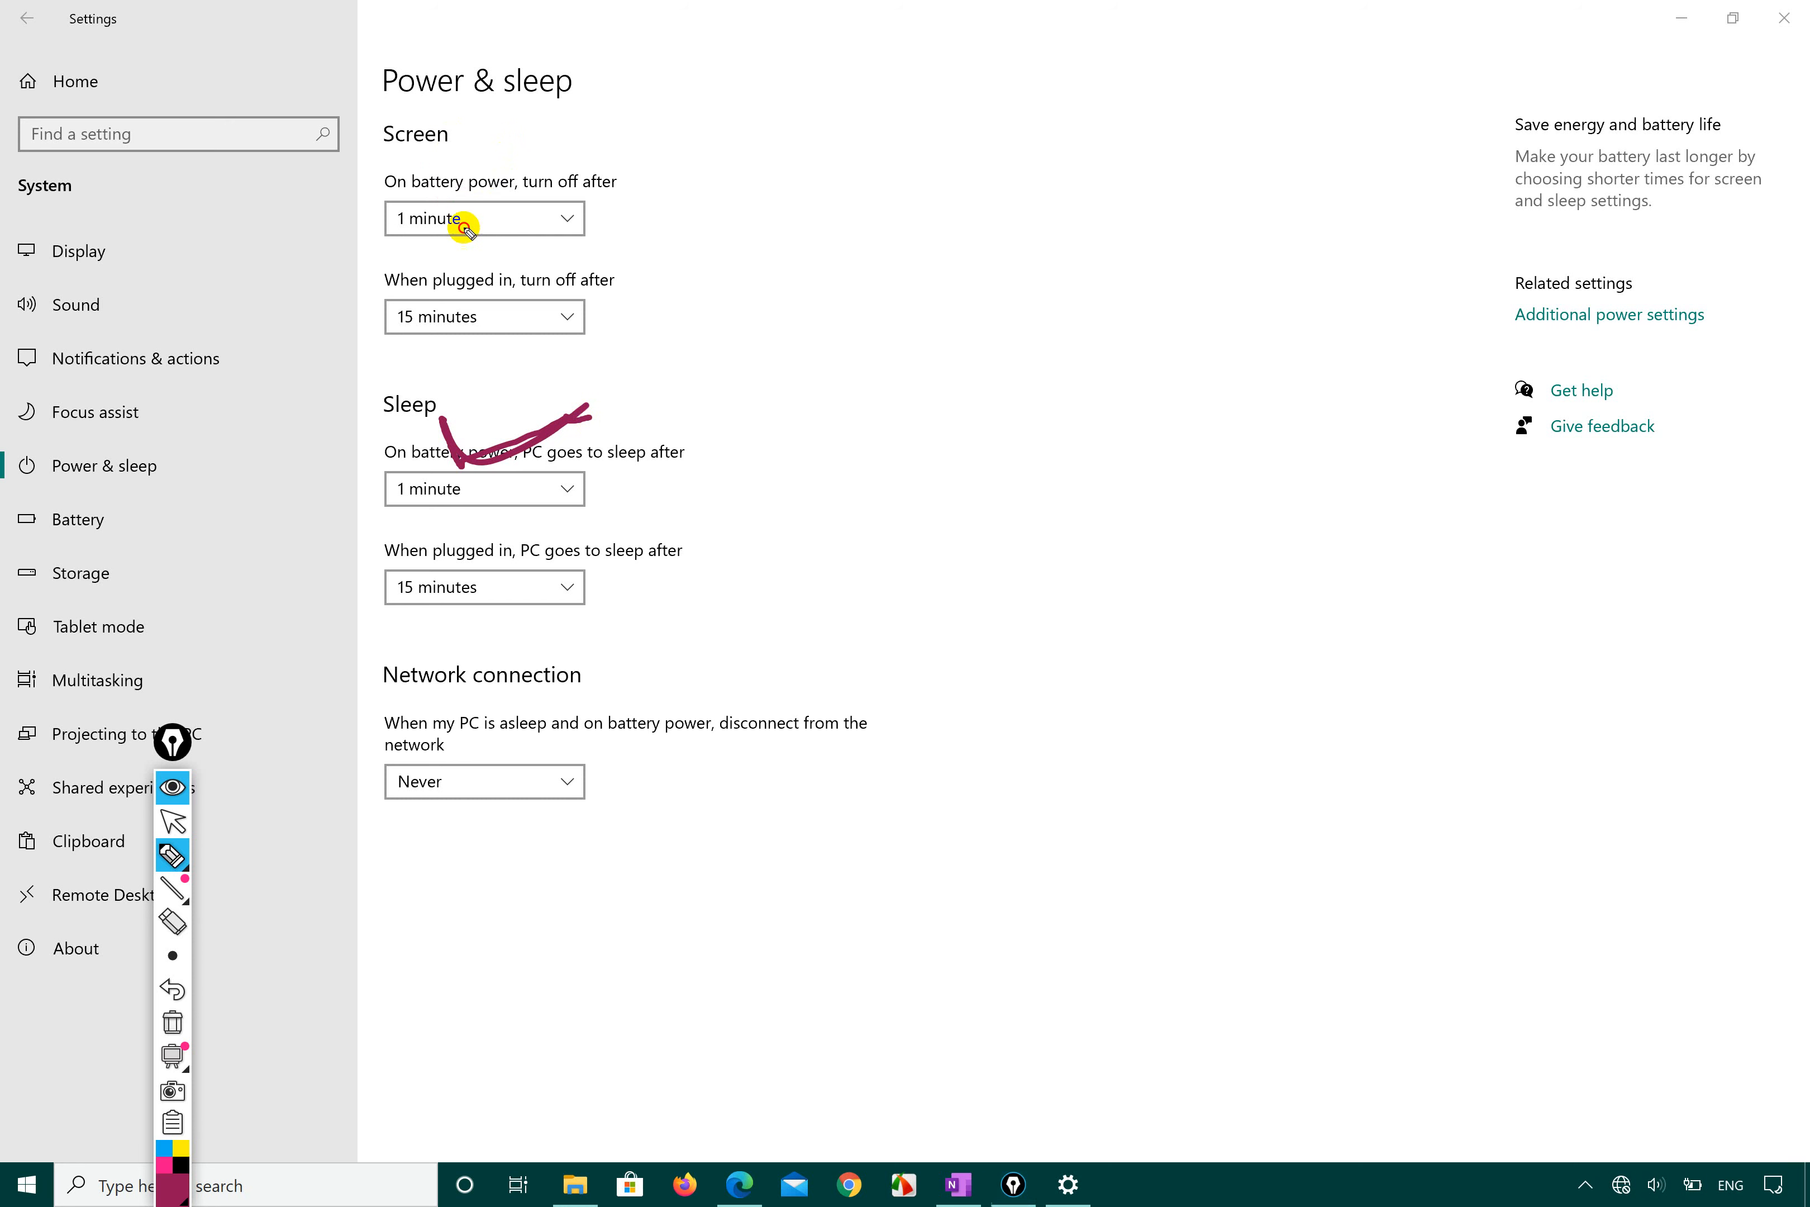
click(528, 409)
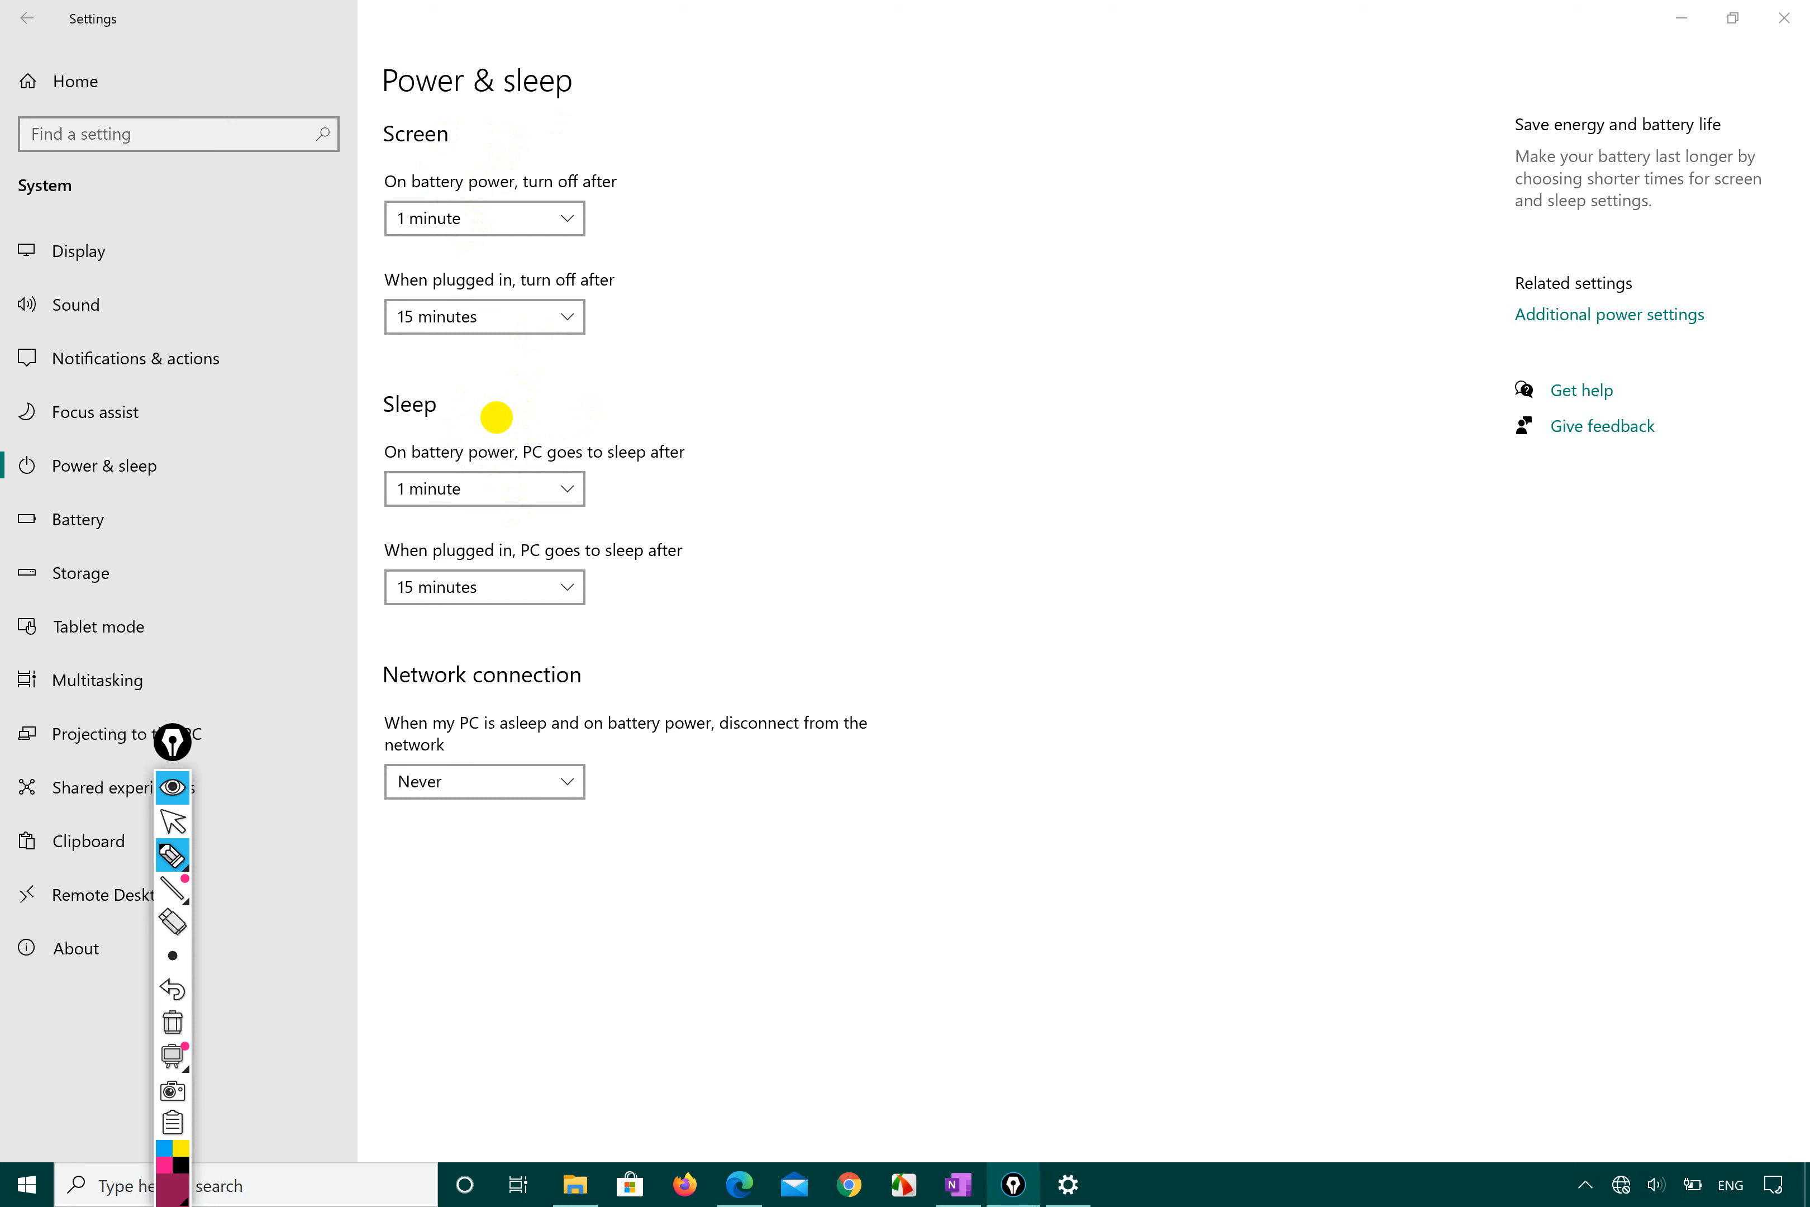
Step: Tick the Screen heading and its on-battery and plugged-in turn-off times in pen, and remove the ticks
drag(428, 147, 521, 120)
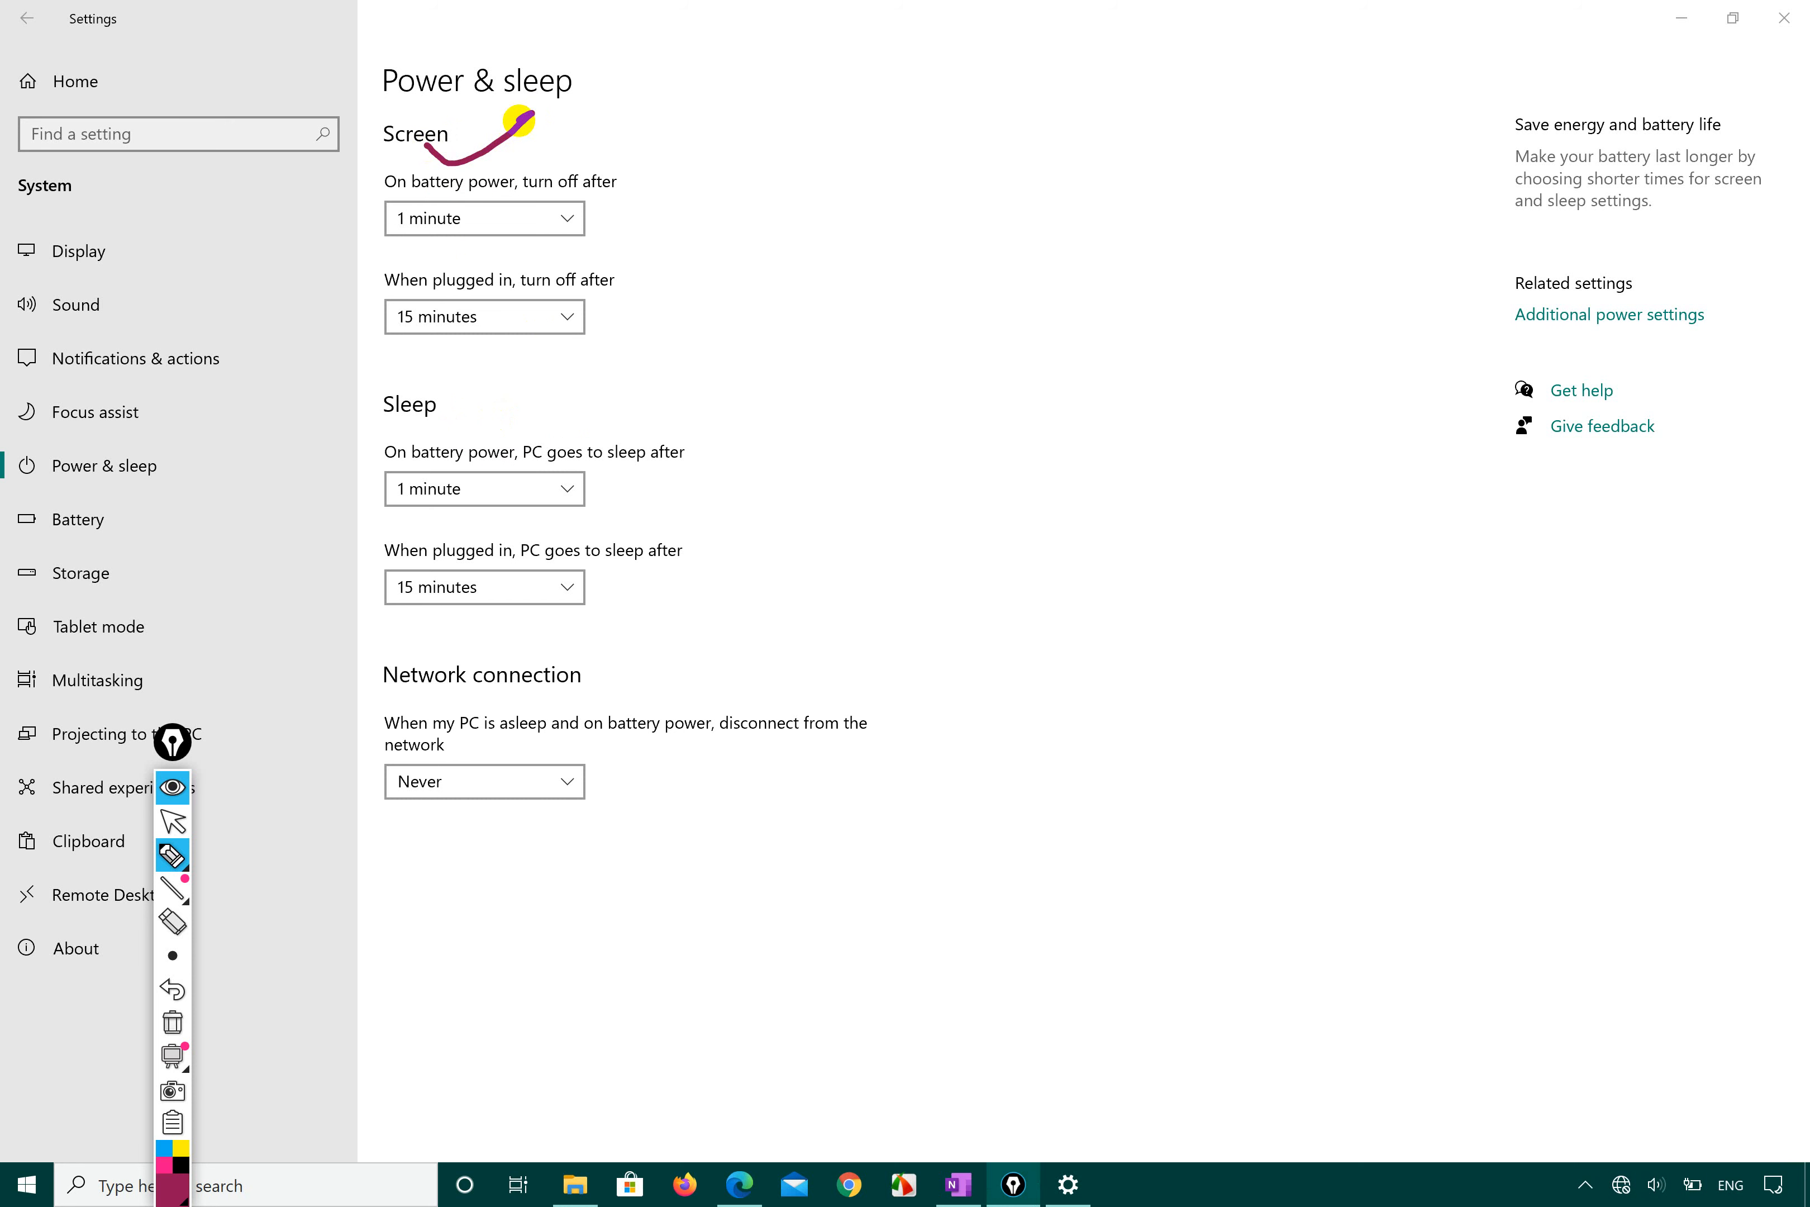
mouse_move(692, 183)
mouse_down()
mouse_move(554, 242)
mouse_move(585, 256)
mouse_up()
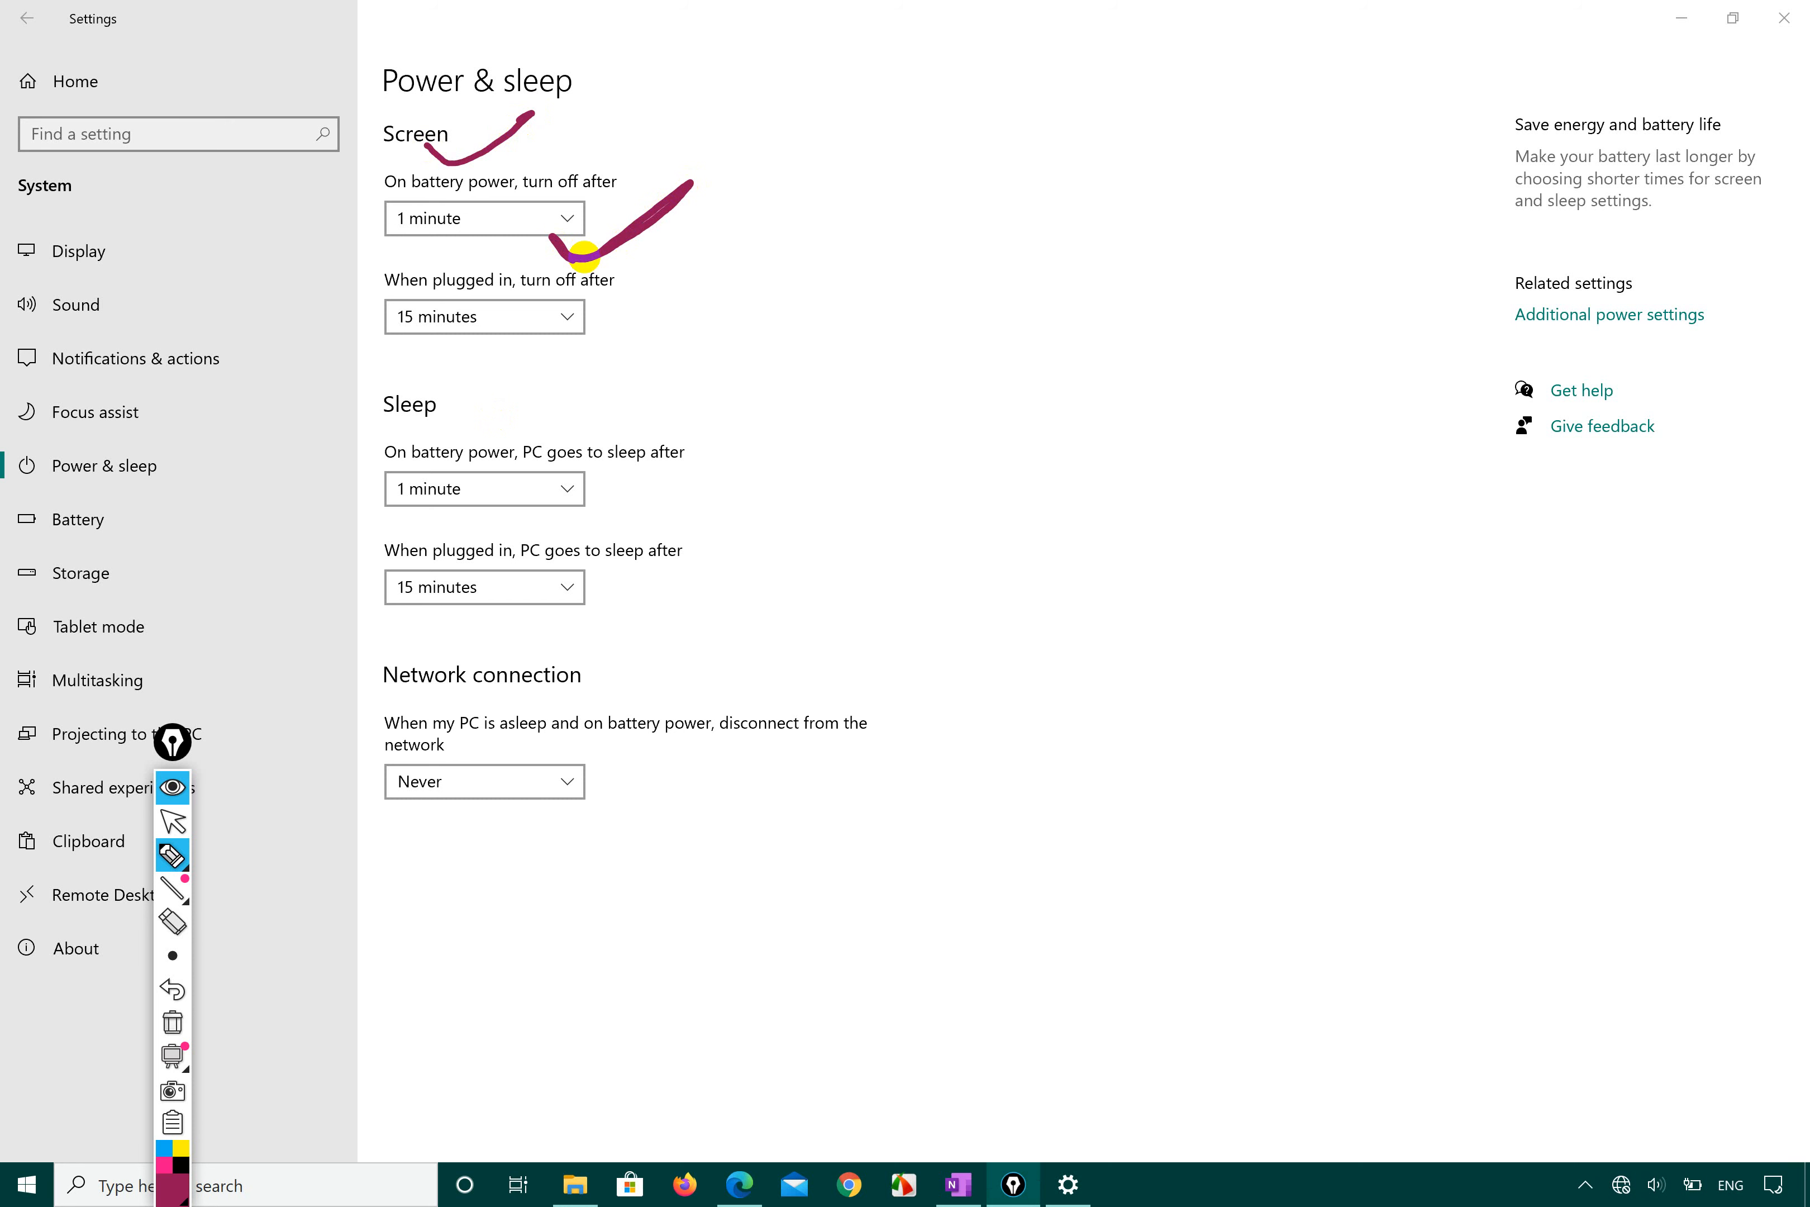
mouse_move(547, 239)
mouse_down()
mouse_move(575, 267)
mouse_move(702, 186)
mouse_move(578, 268)
mouse_up()
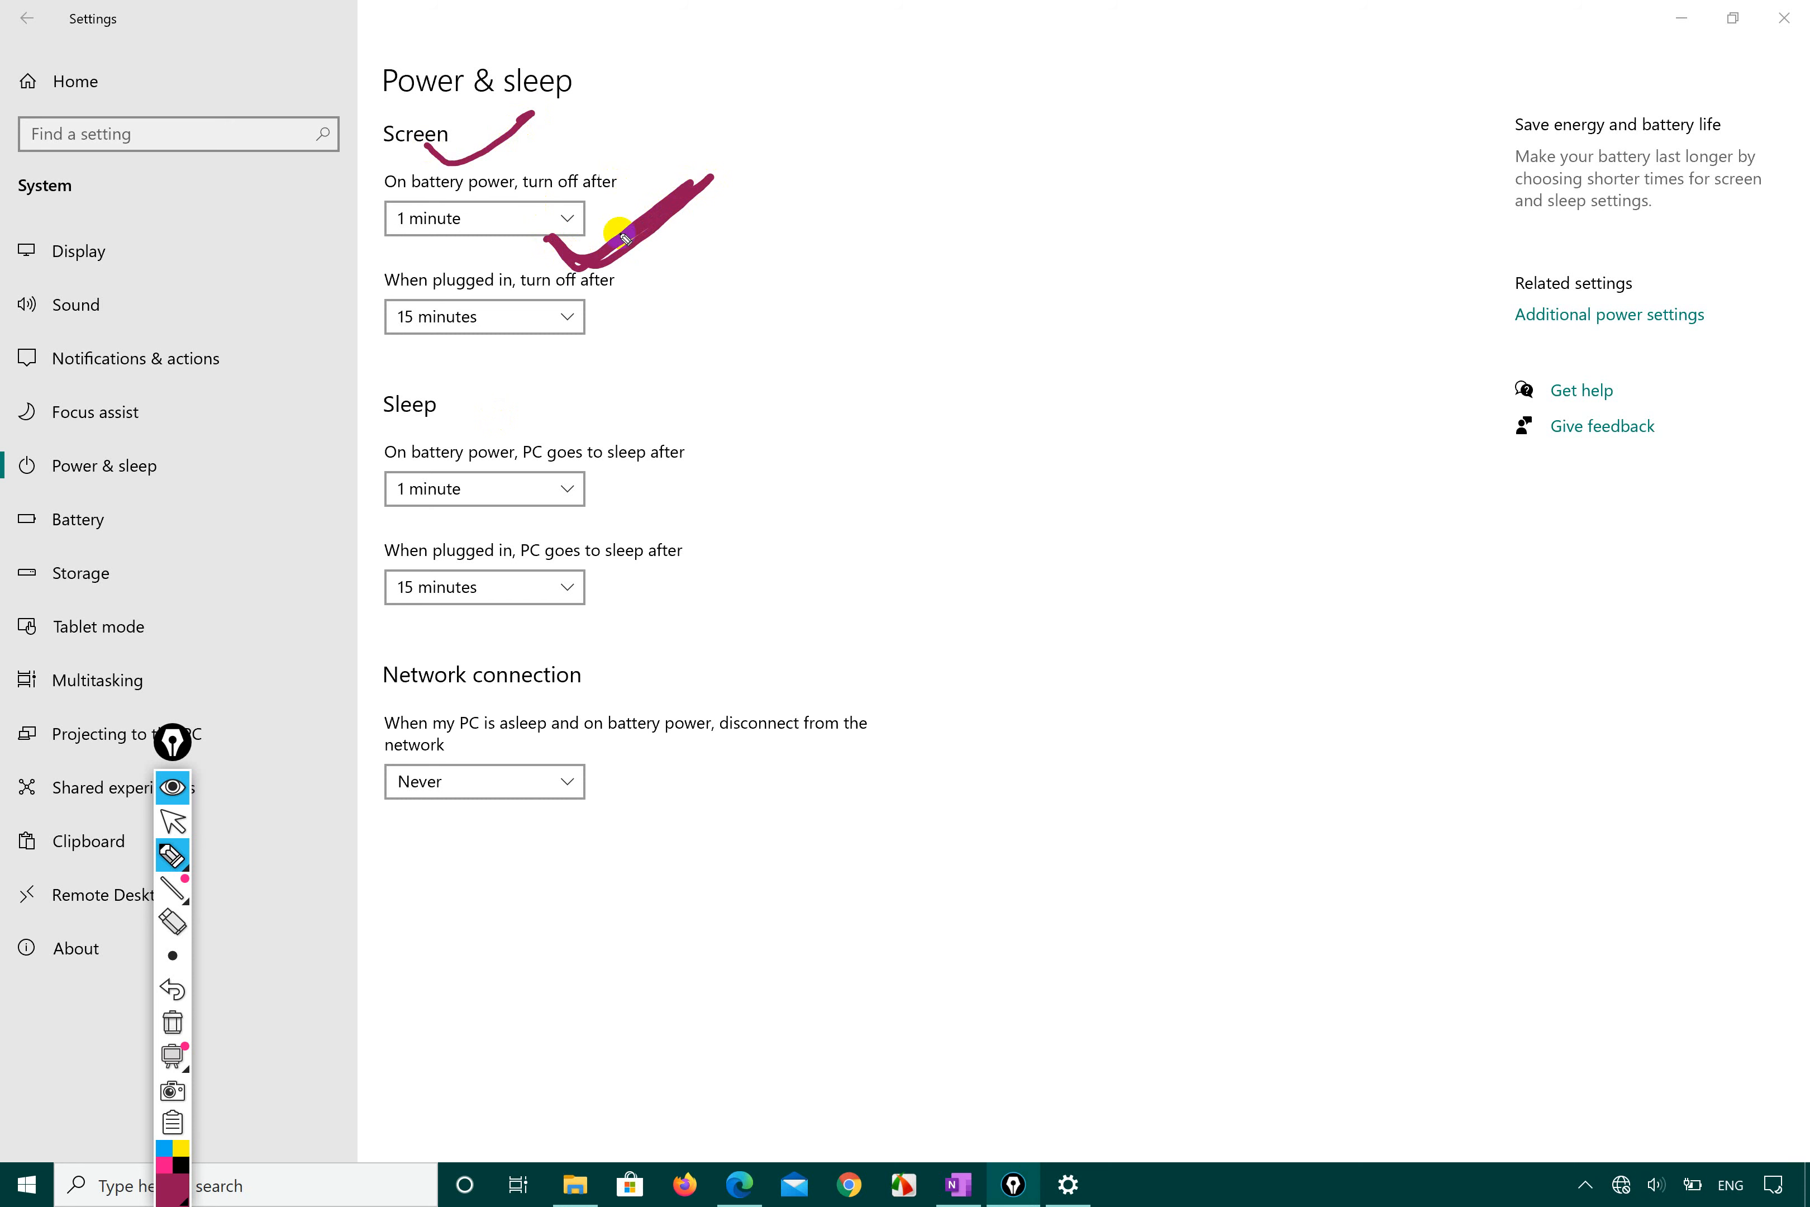
drag(618, 232, 626, 300)
mouse_move(543, 232)
mouse_down()
mouse_move(569, 249)
mouse_move(670, 163)
mouse_up()
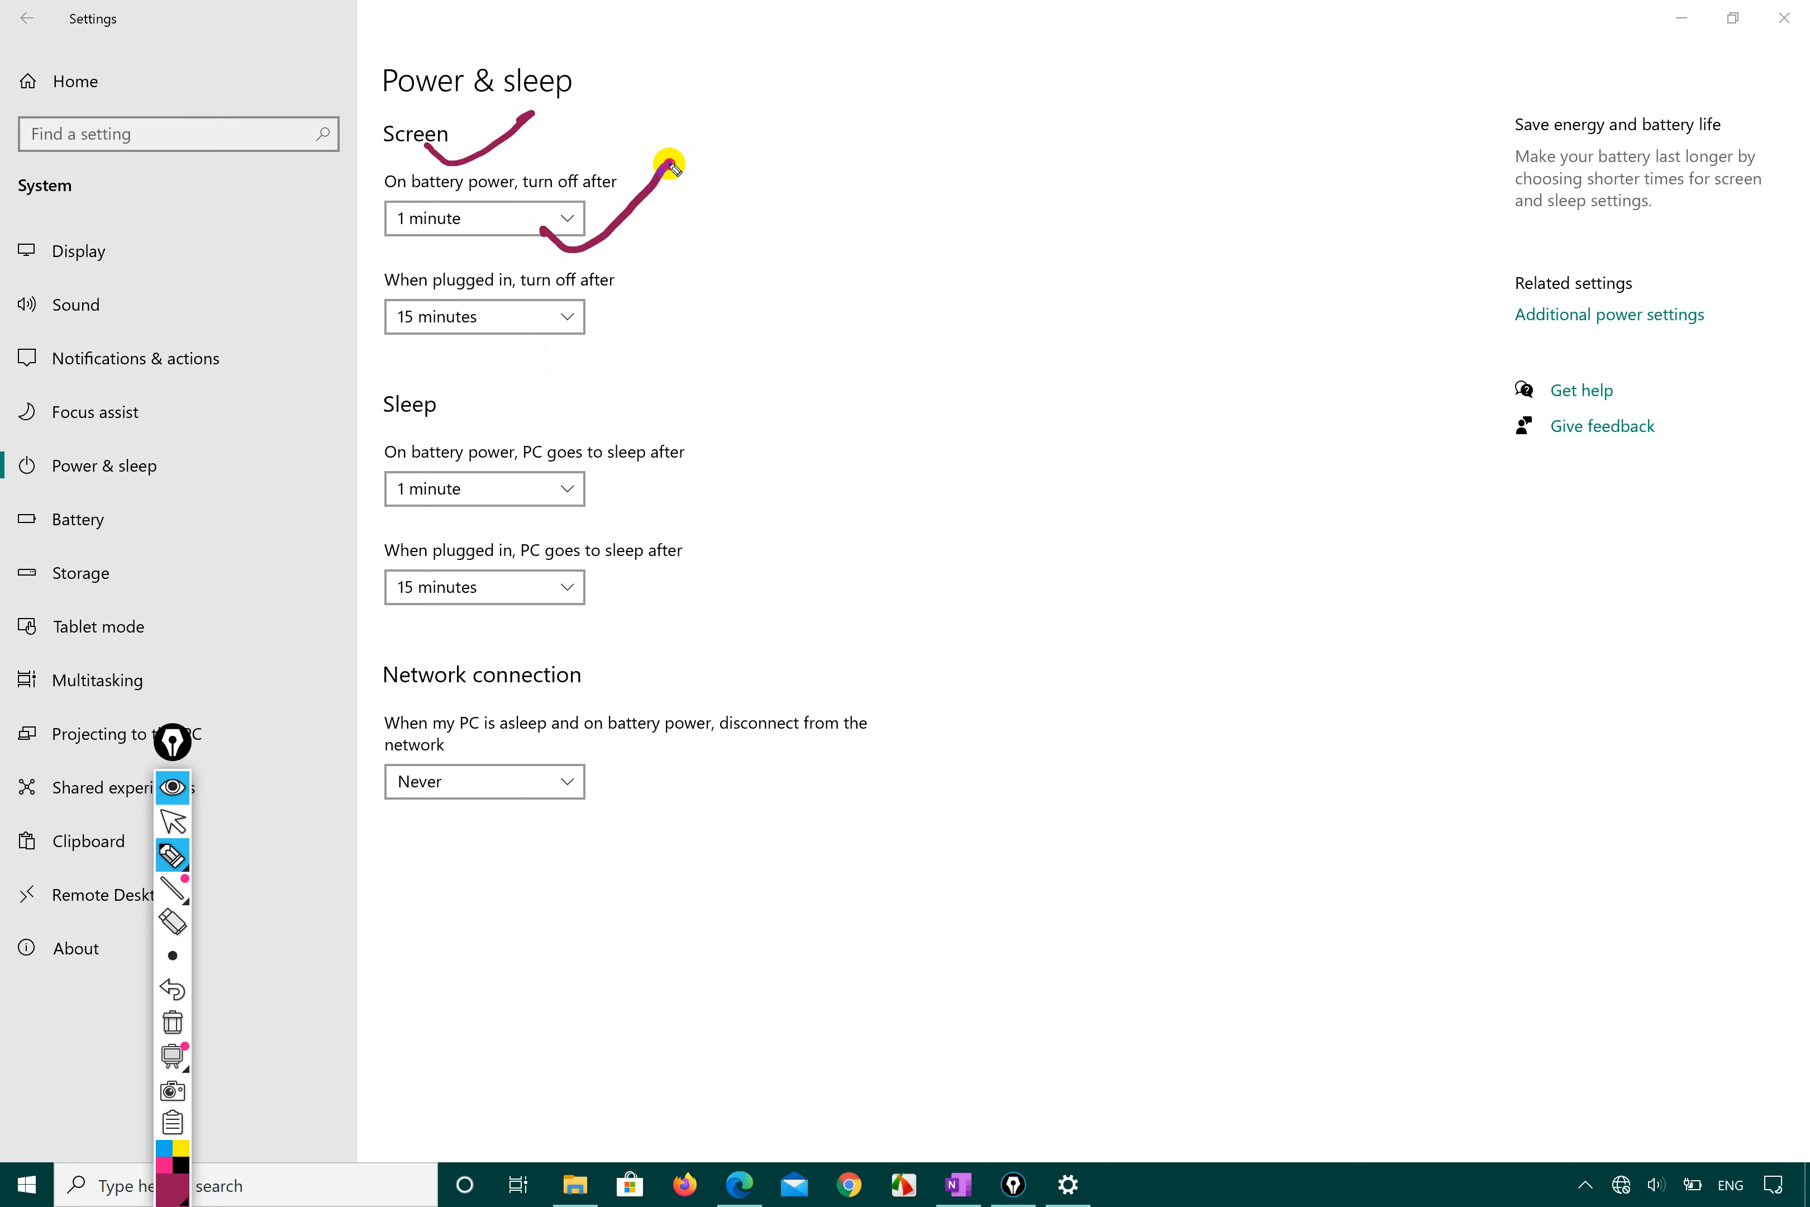
drag(475, 346, 630, 316)
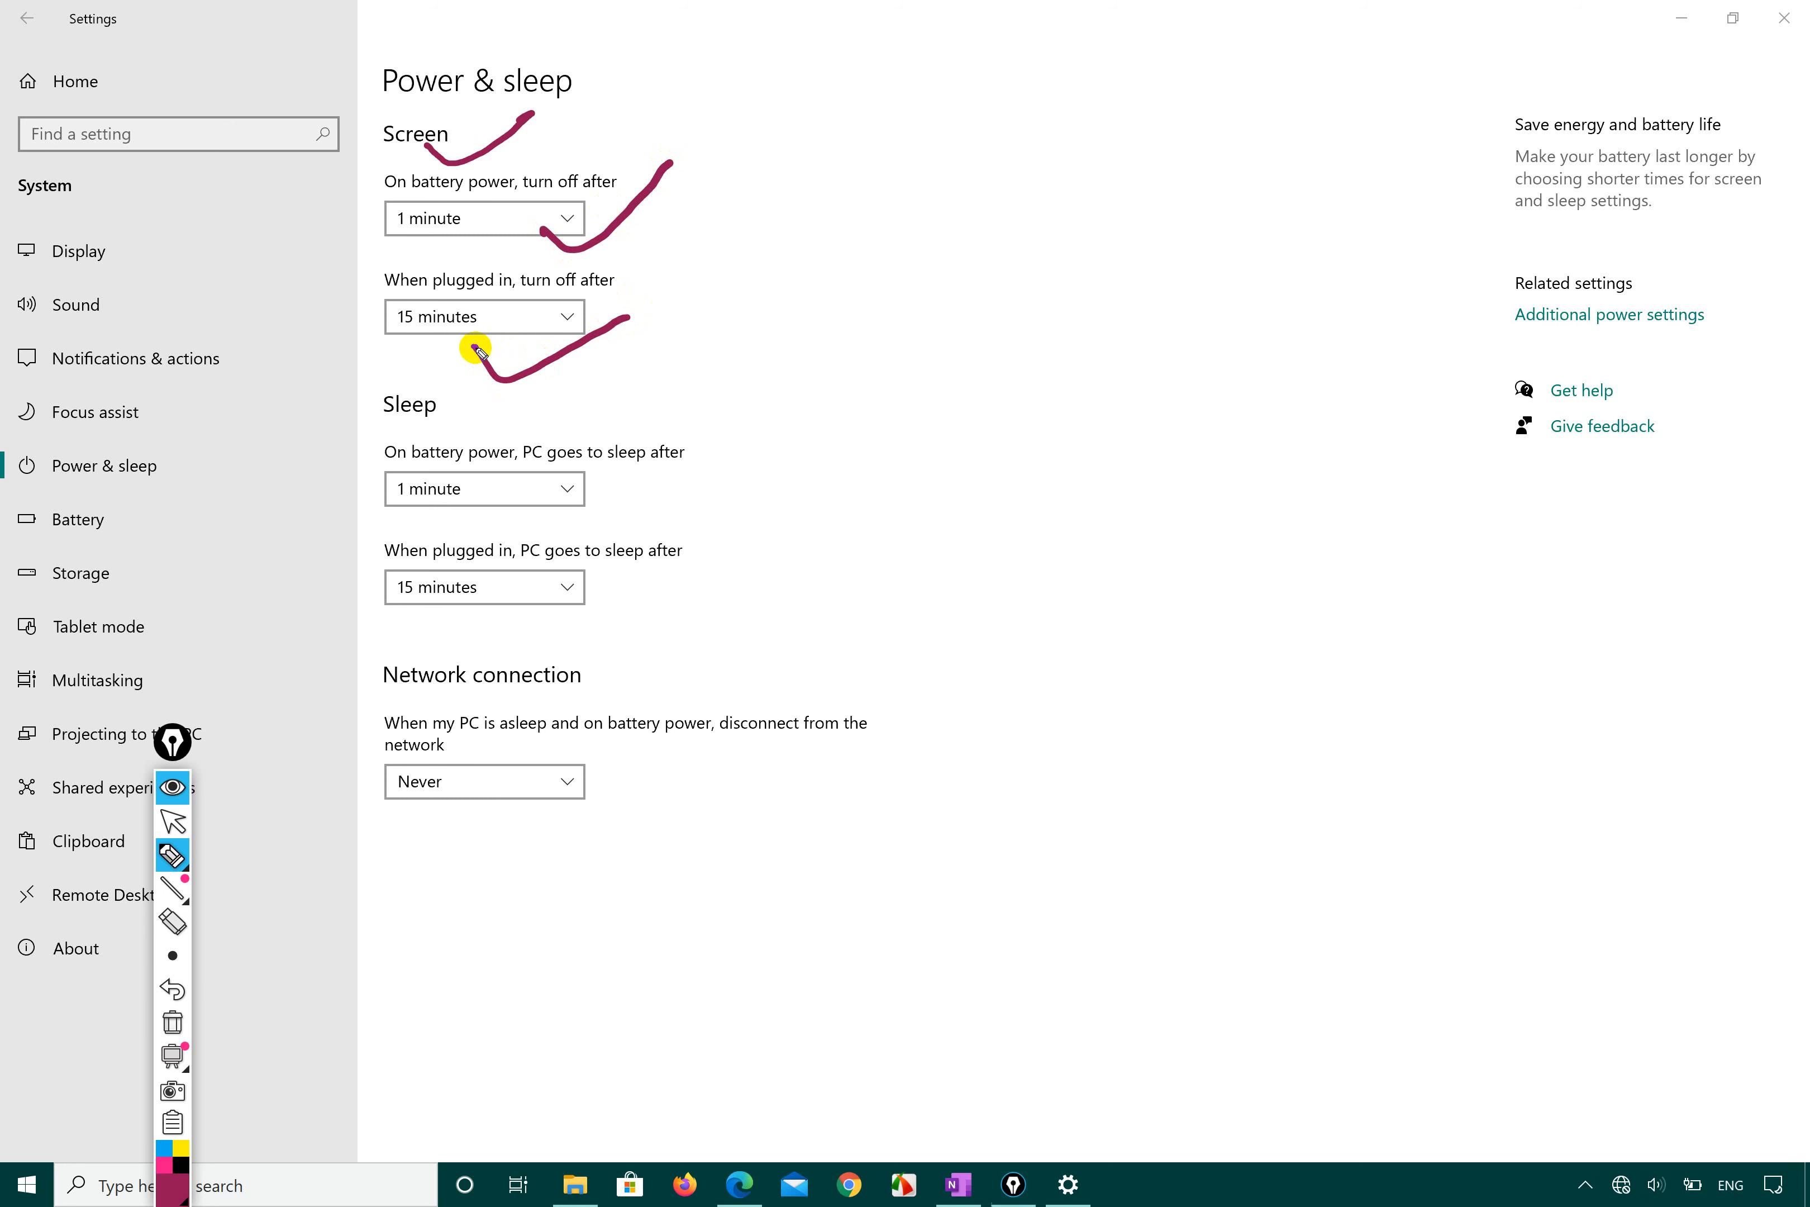
mouse_move(477, 348)
mouse_down()
mouse_move(542, 356)
mouse_move(660, 296)
mouse_up()
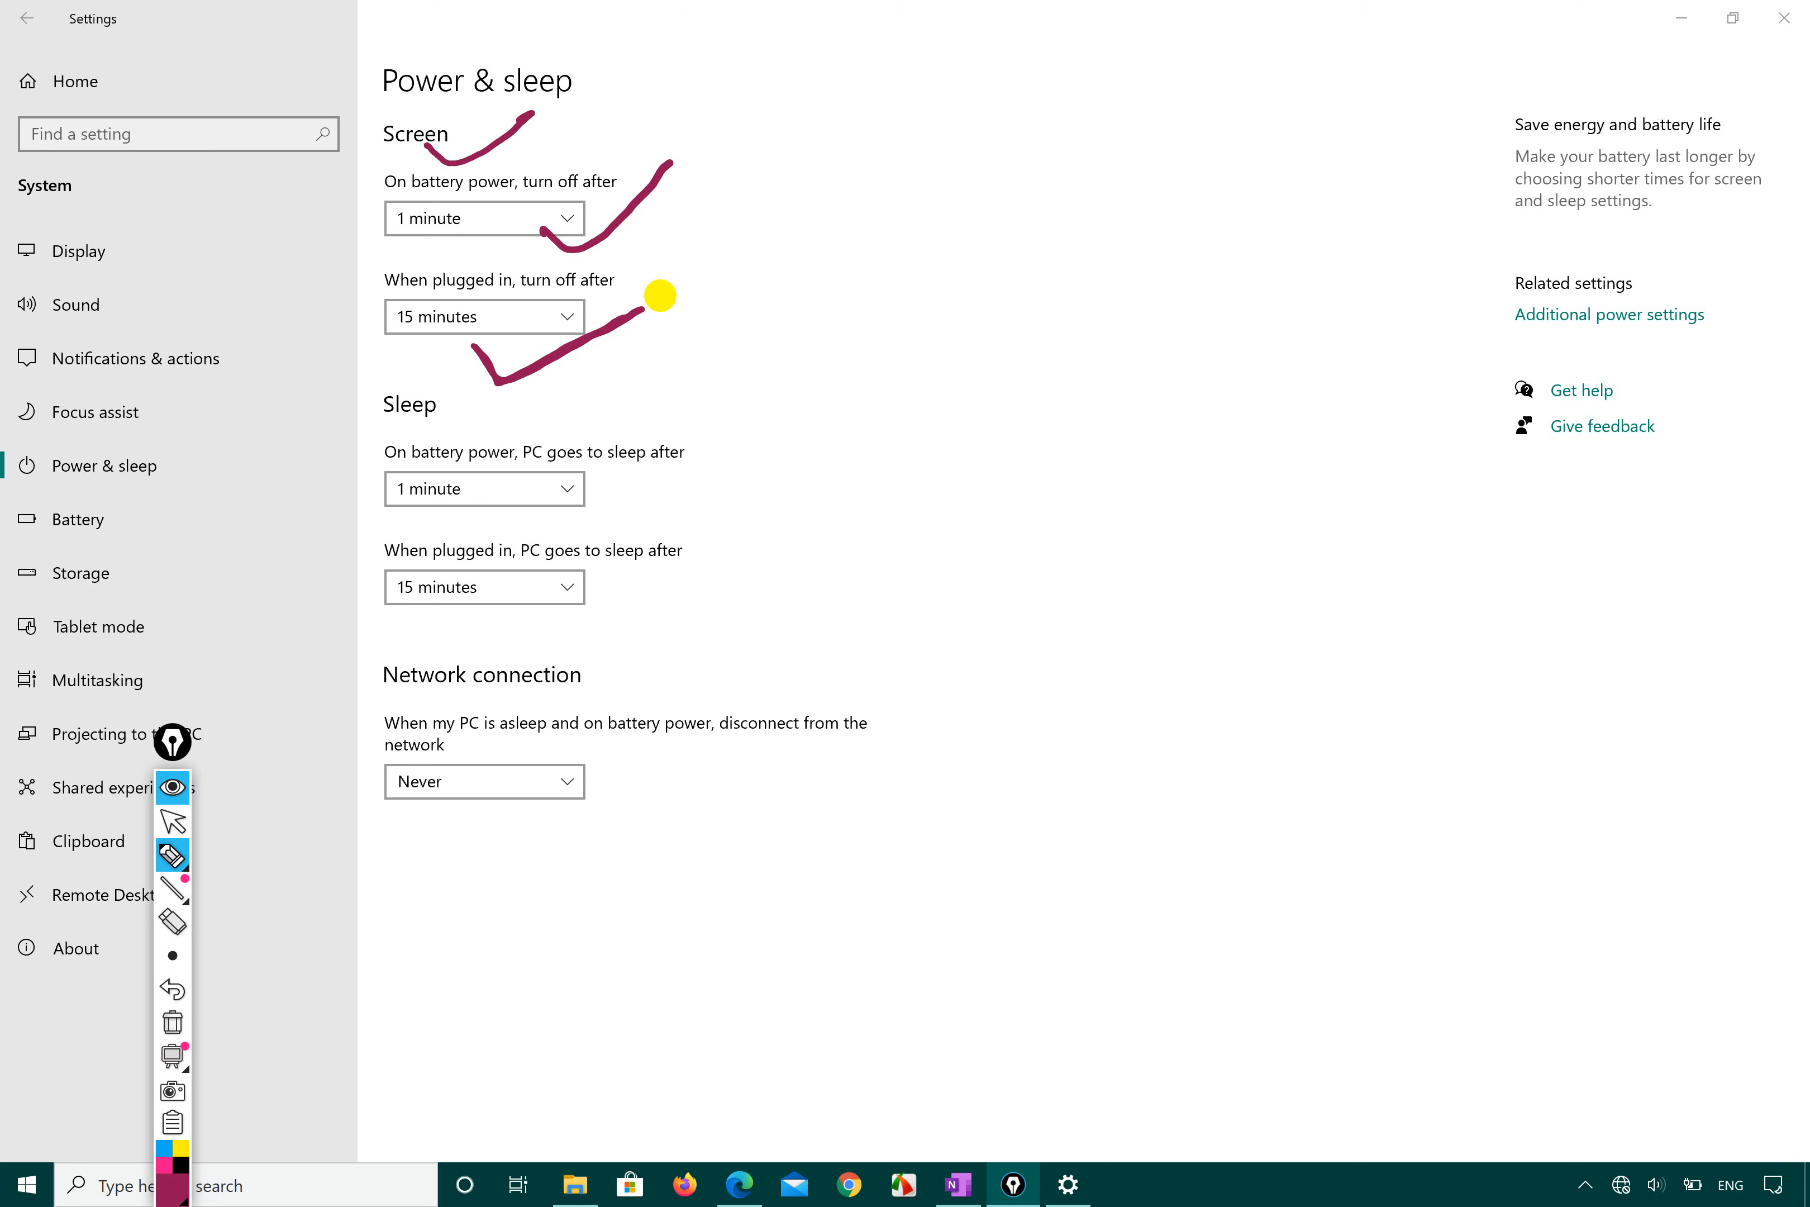
right_click(528, 380)
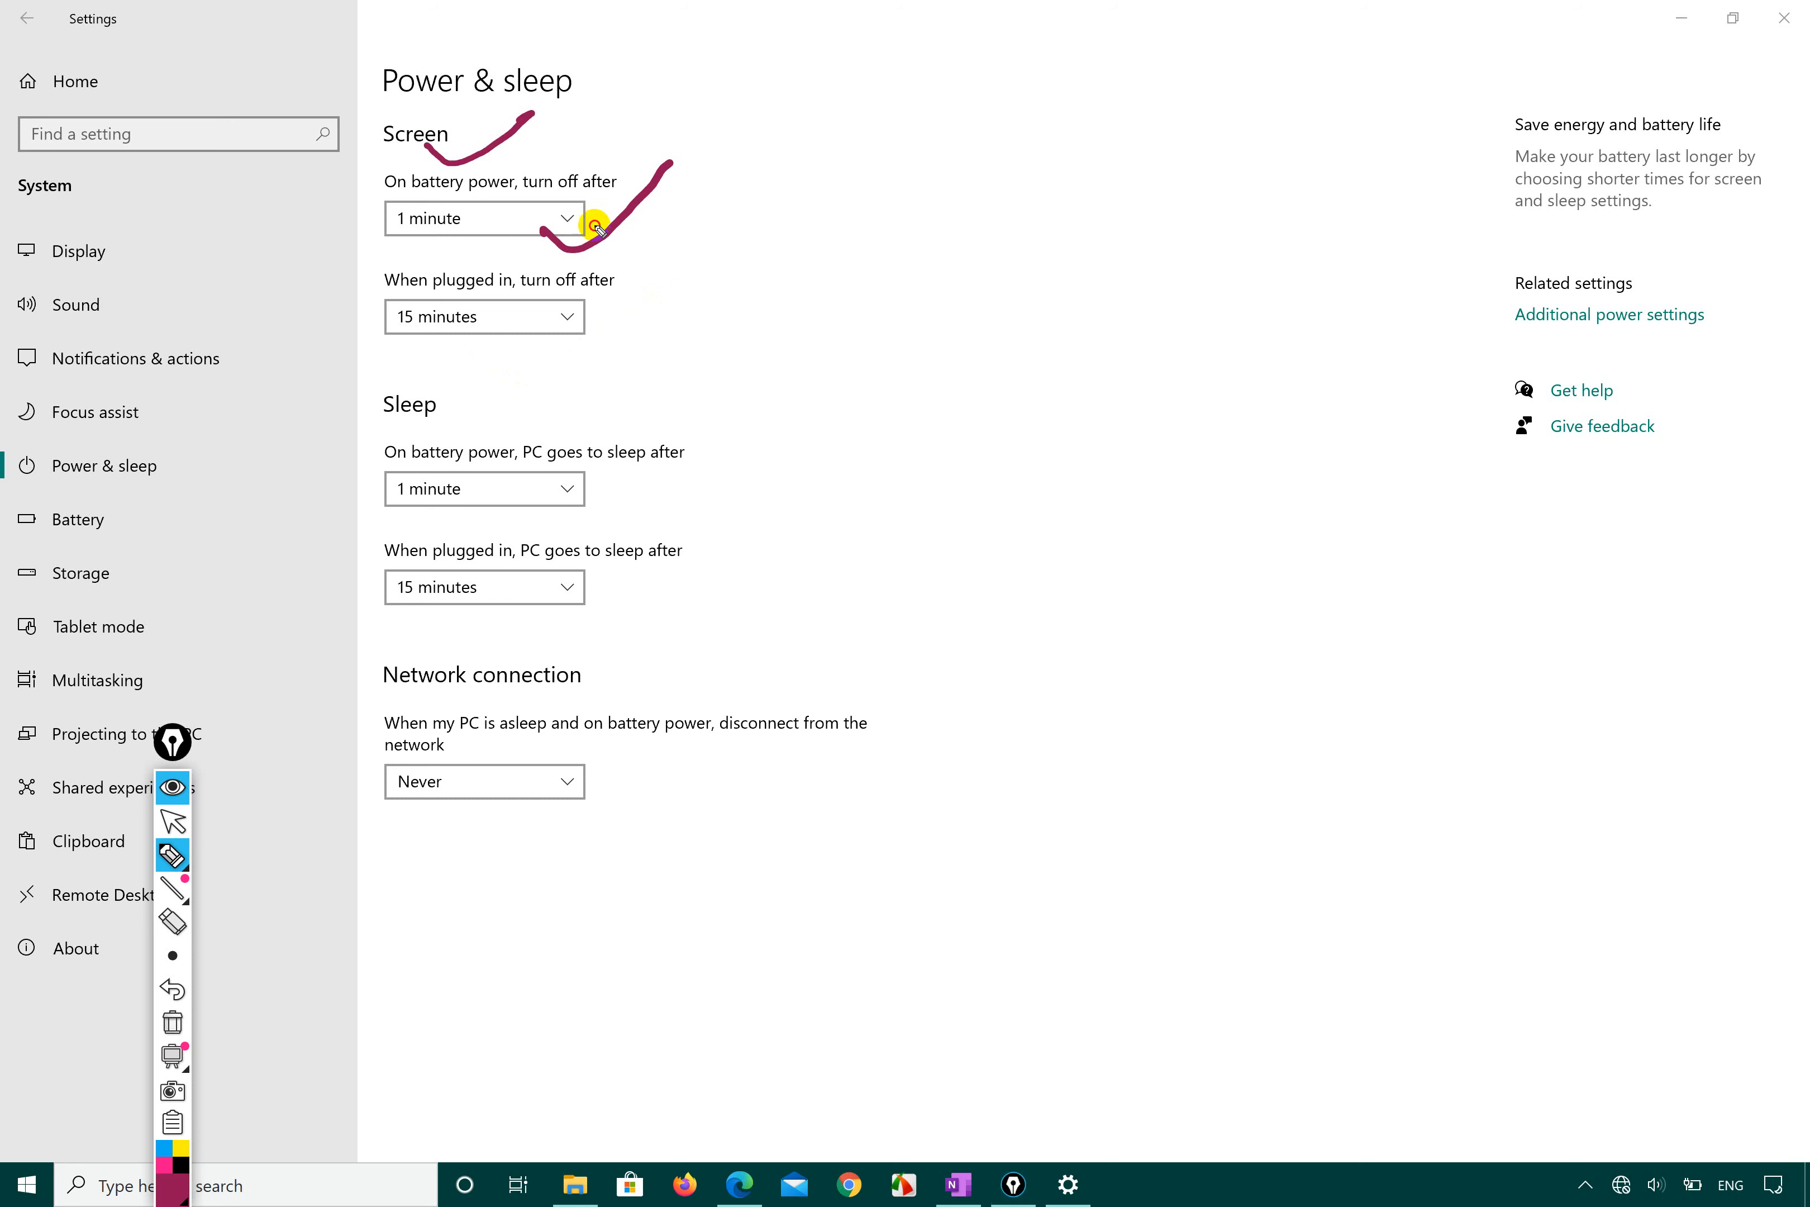
right_click(599, 234)
right_click(480, 140)
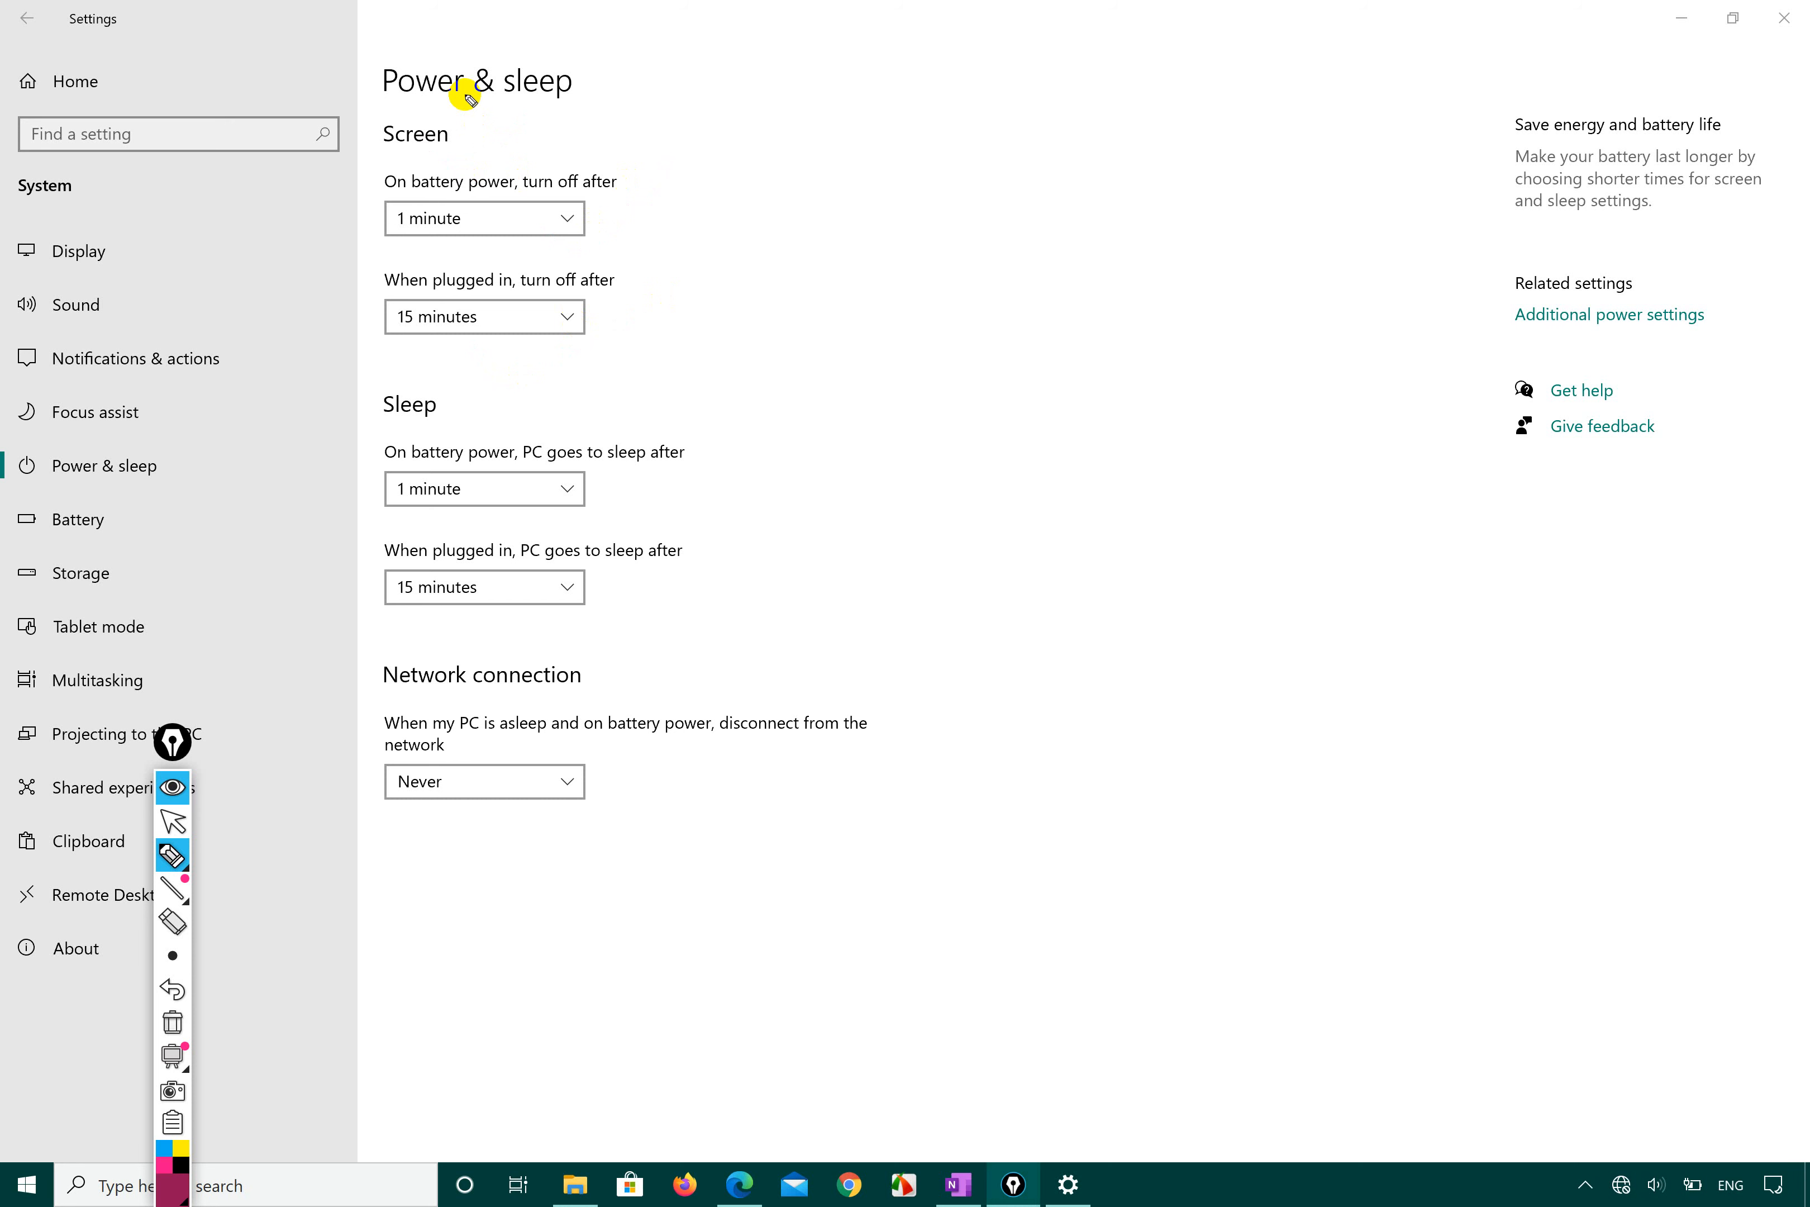
Step: Tick both Screen turn-off times in pen and set the on-battery screen turn-off time to 5 minutes
drag(522, 245, 671, 199)
drag(539, 353, 680, 296)
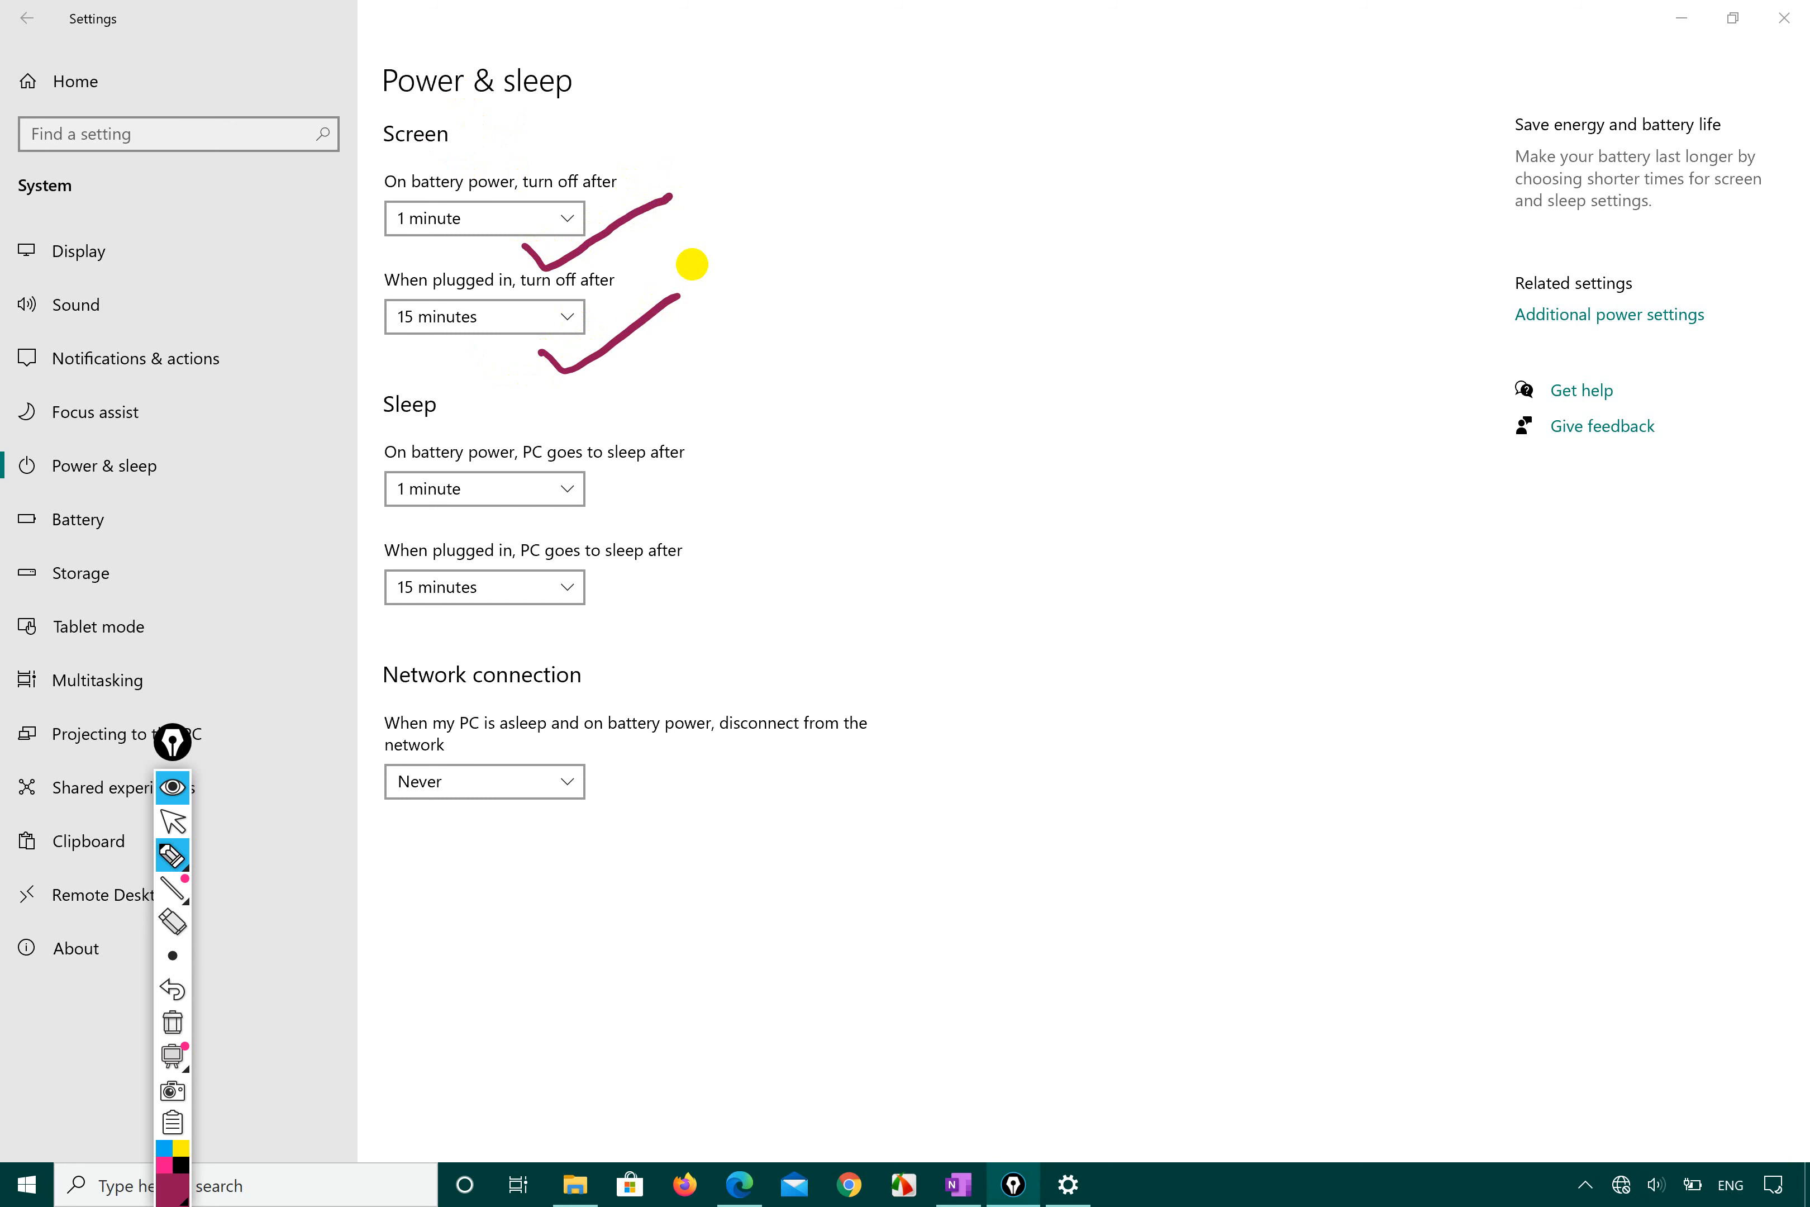
click(173, 841)
click(560, 224)
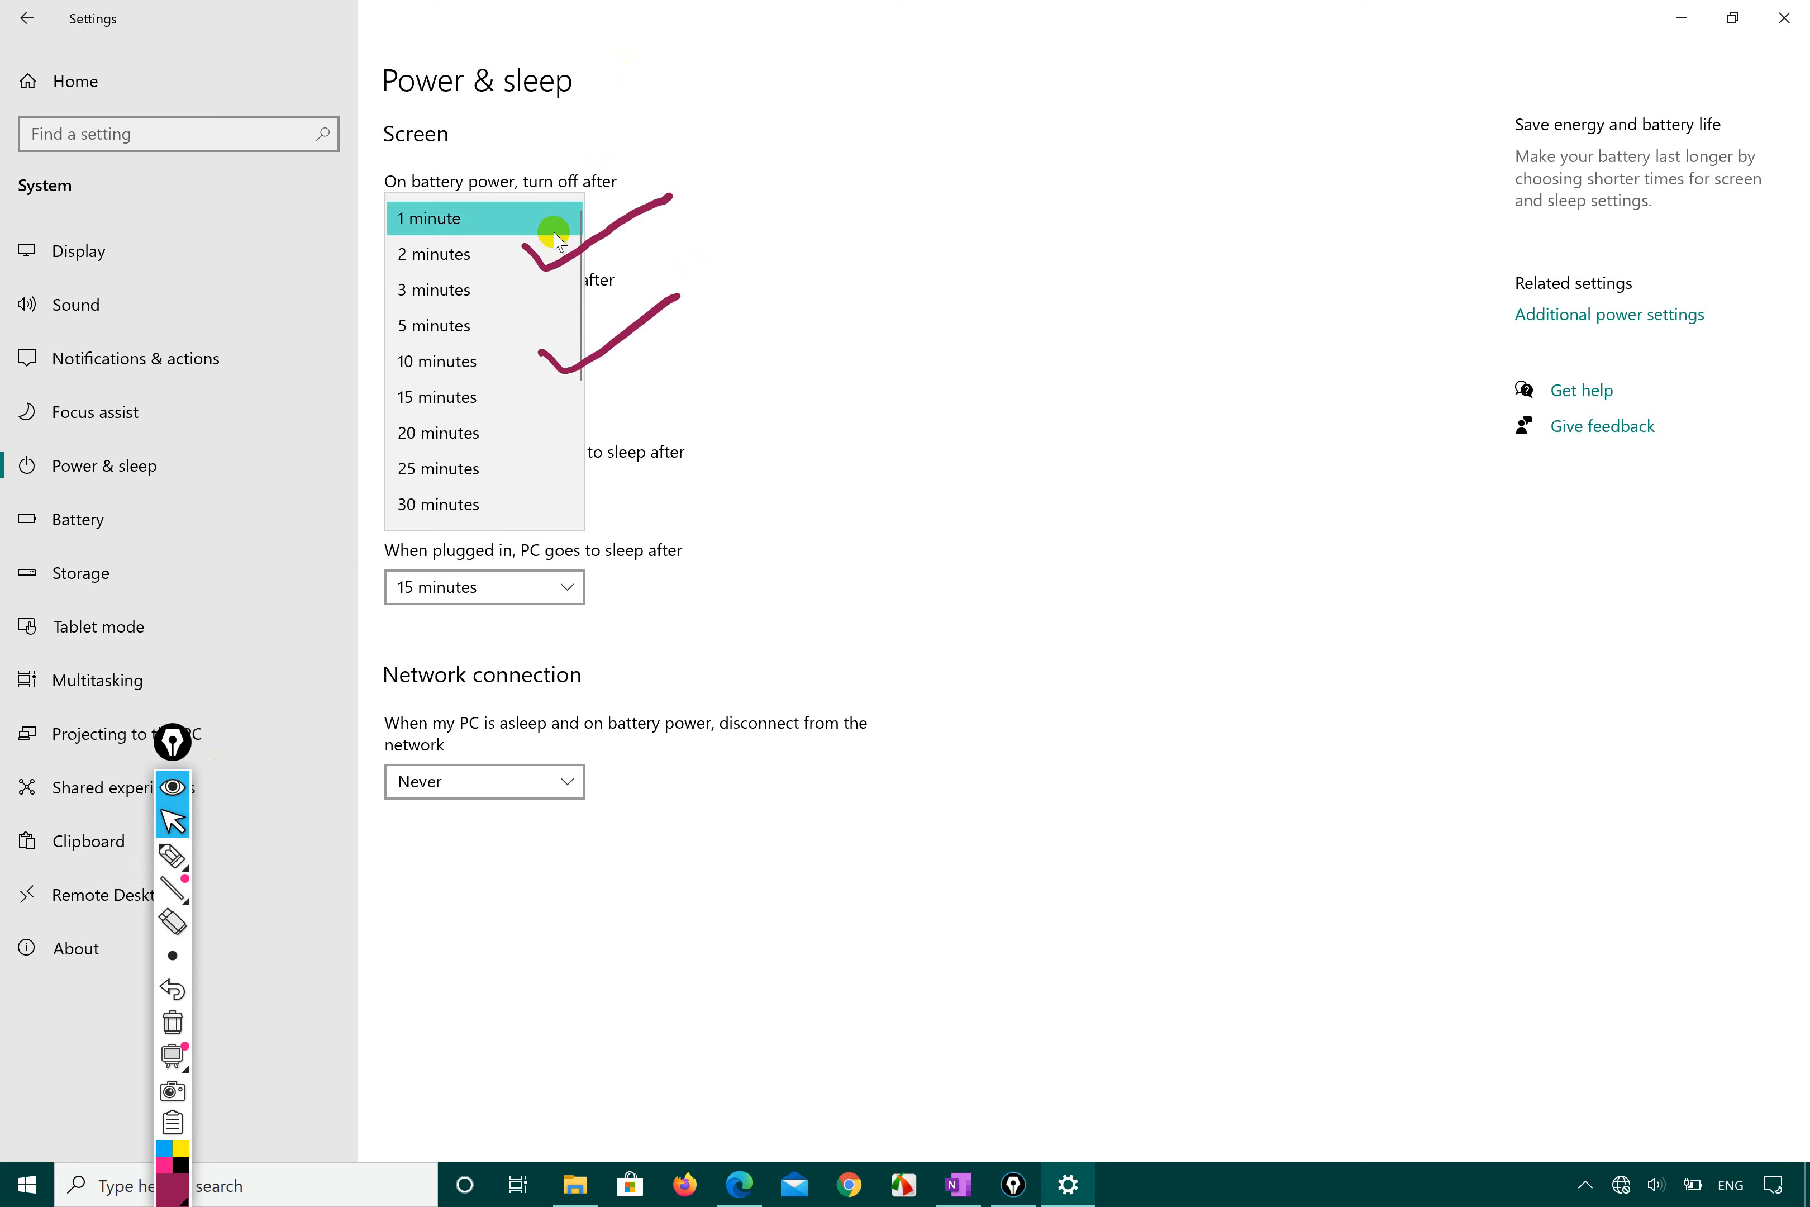
click(465, 326)
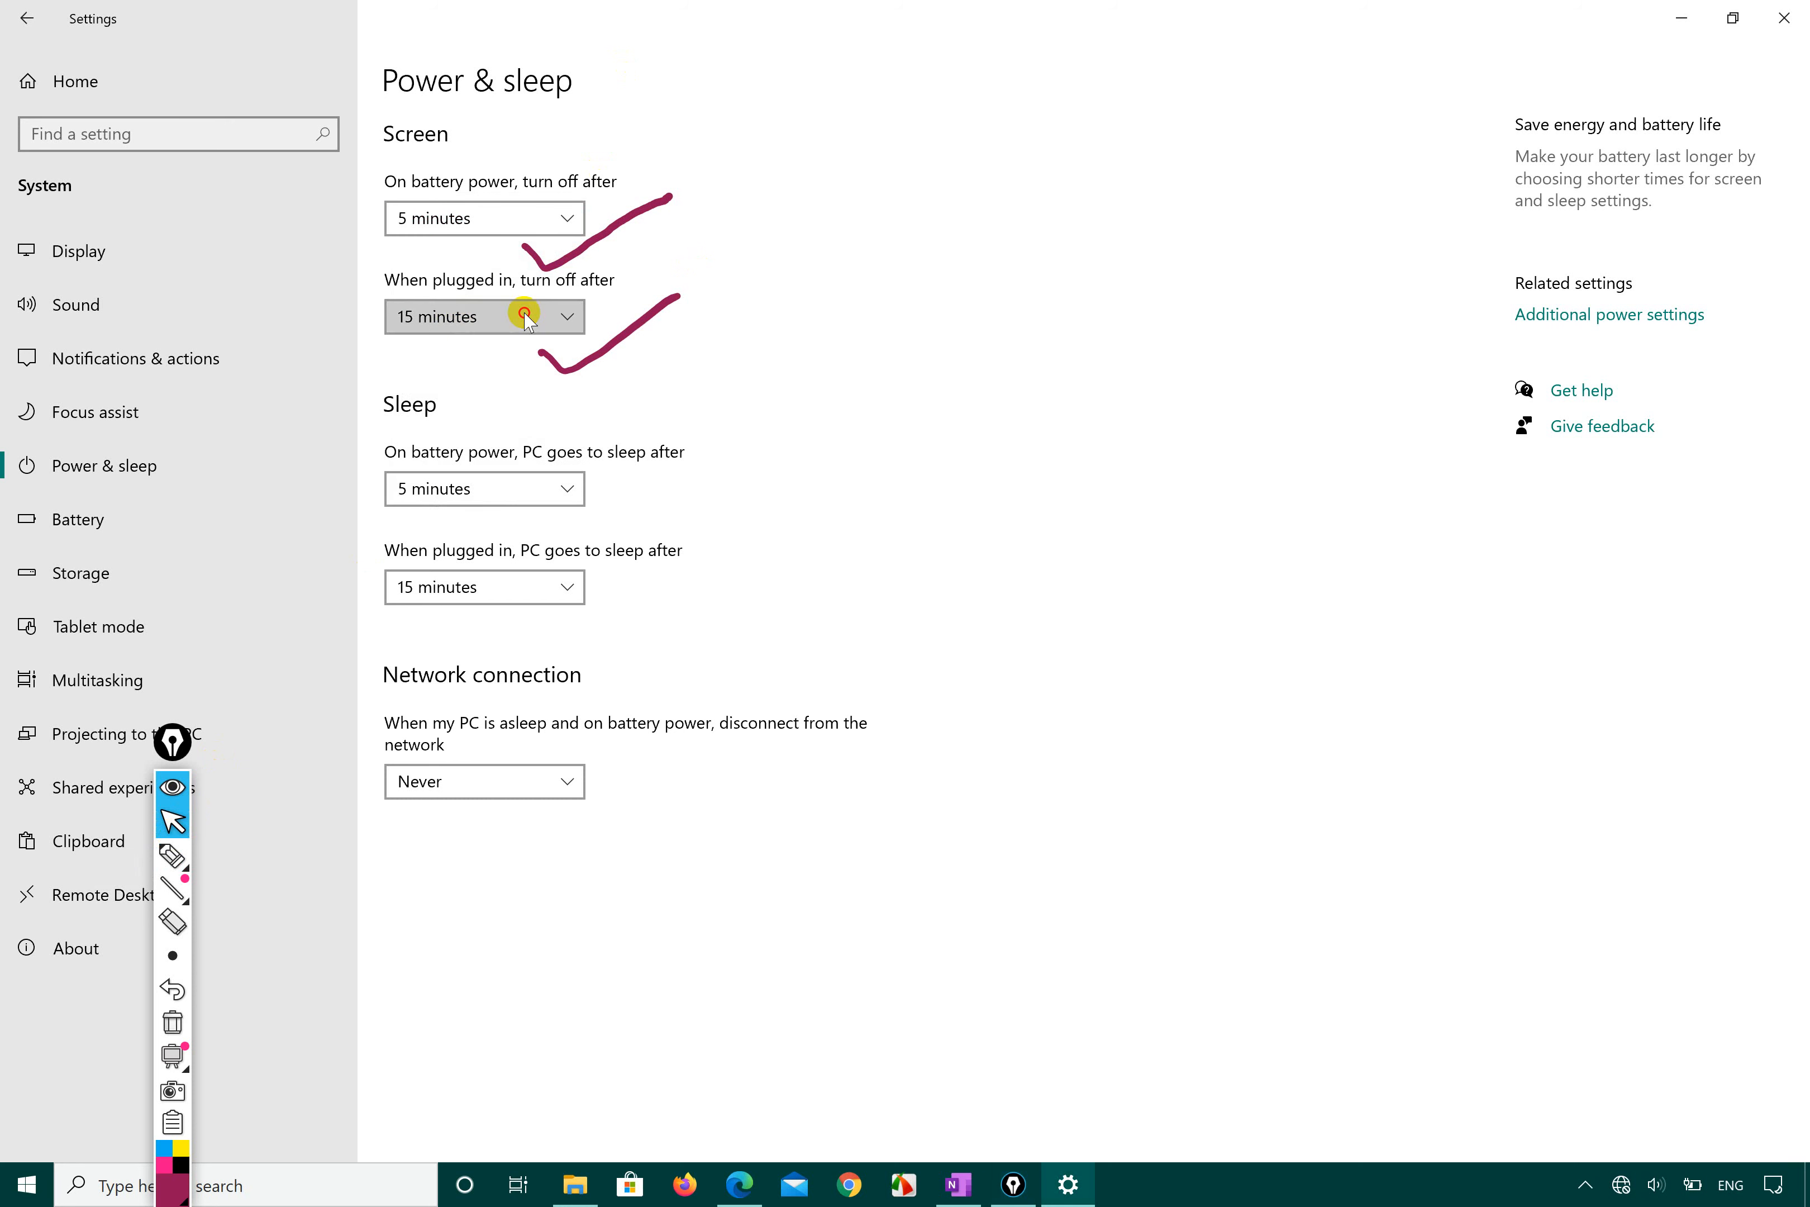
Step: Set the plugged-in screen turn-off time to 5 minutes and change it to 20 minutes
click(526, 317)
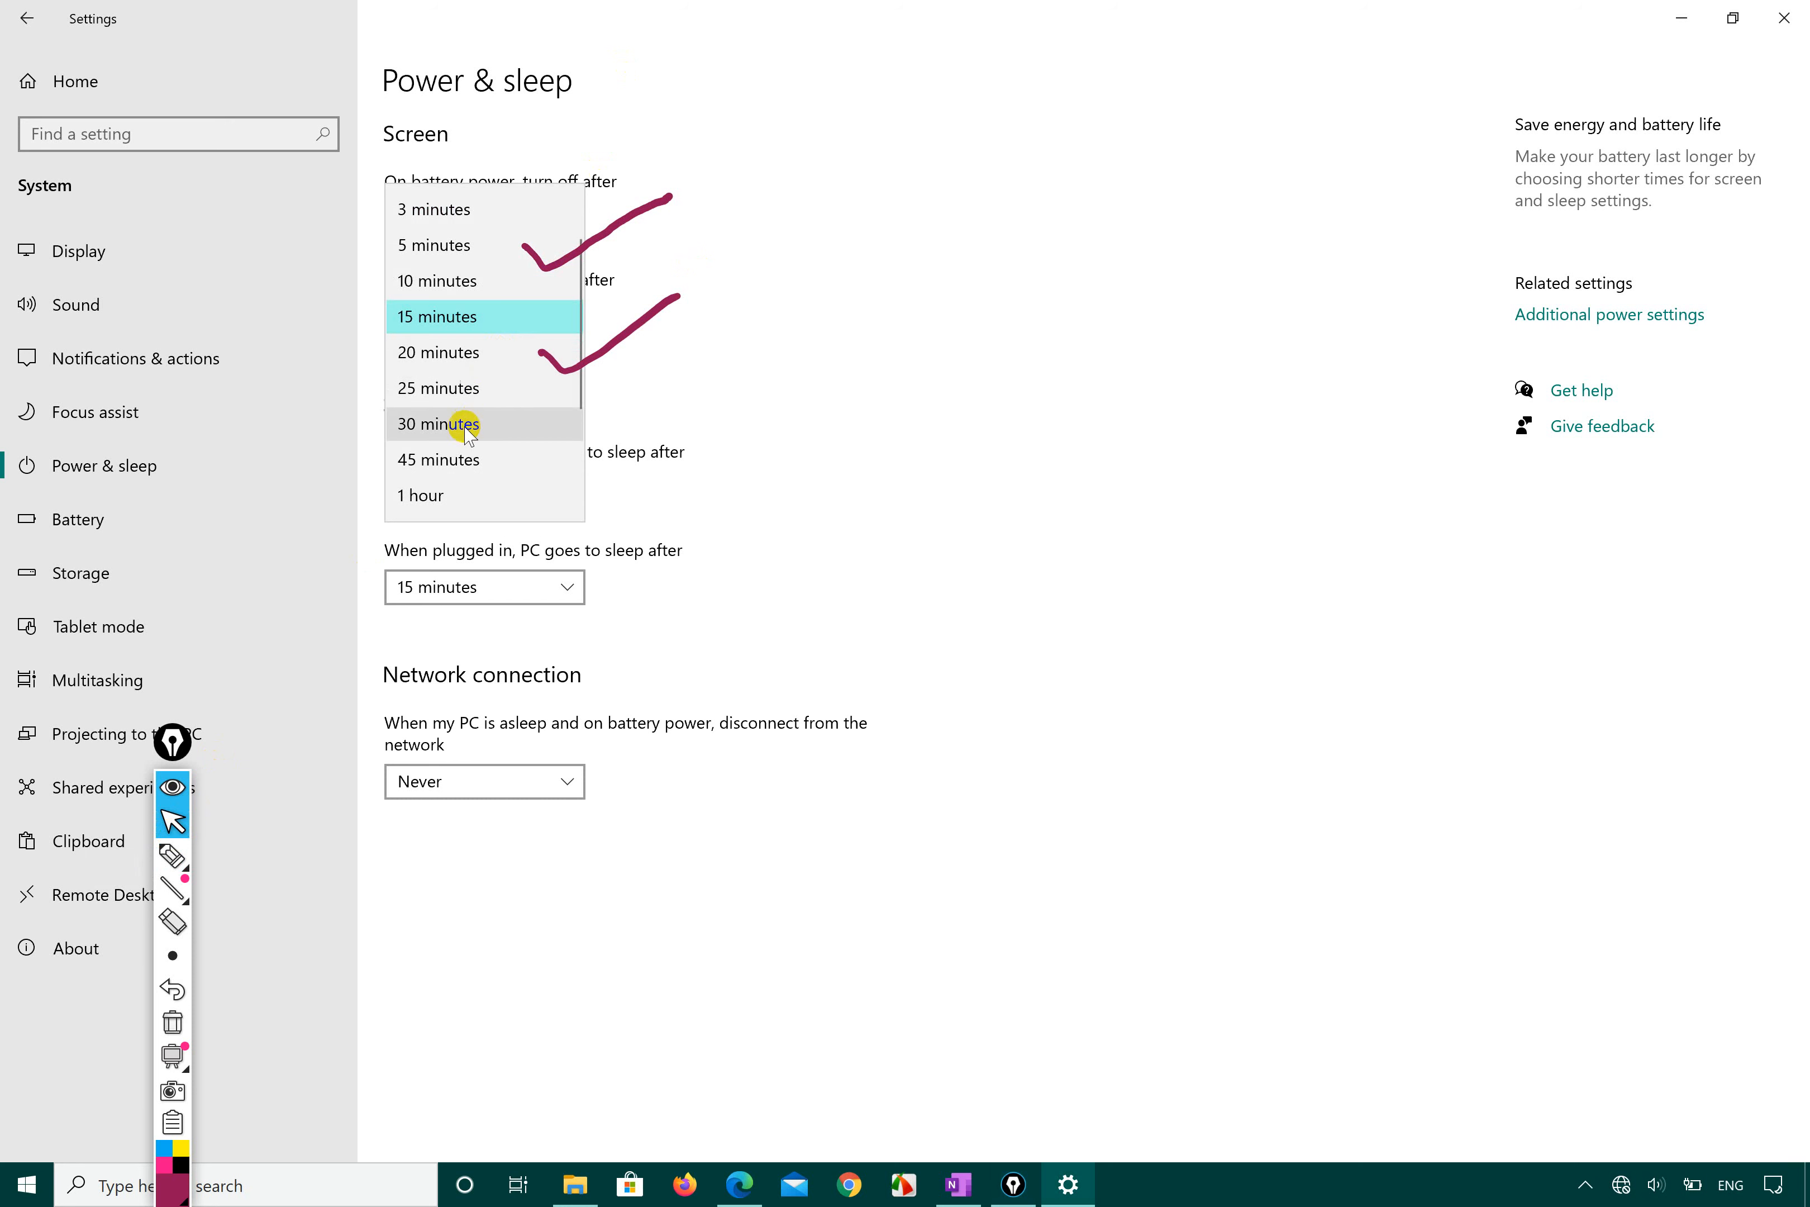
scroll(465, 490, down, 3)
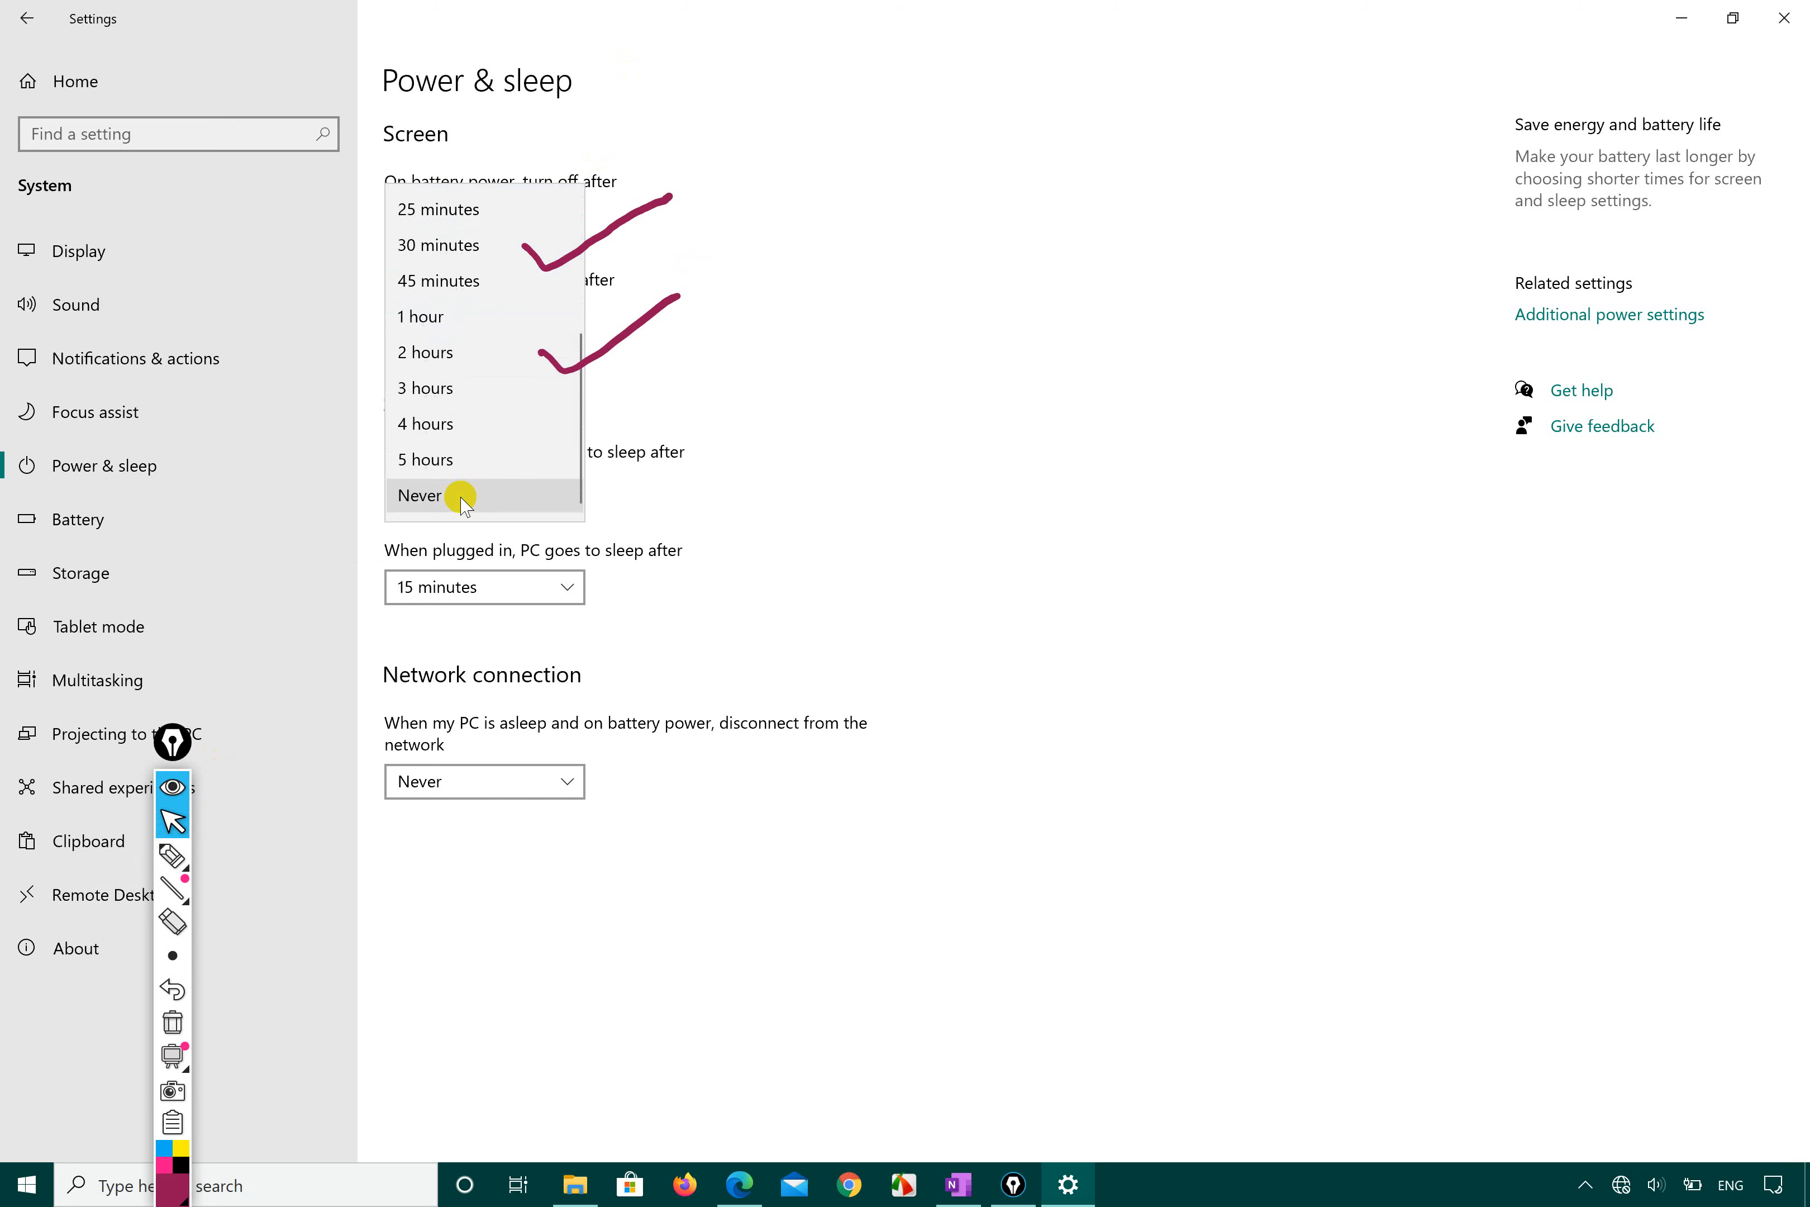
scroll(429, 265, up, 4)
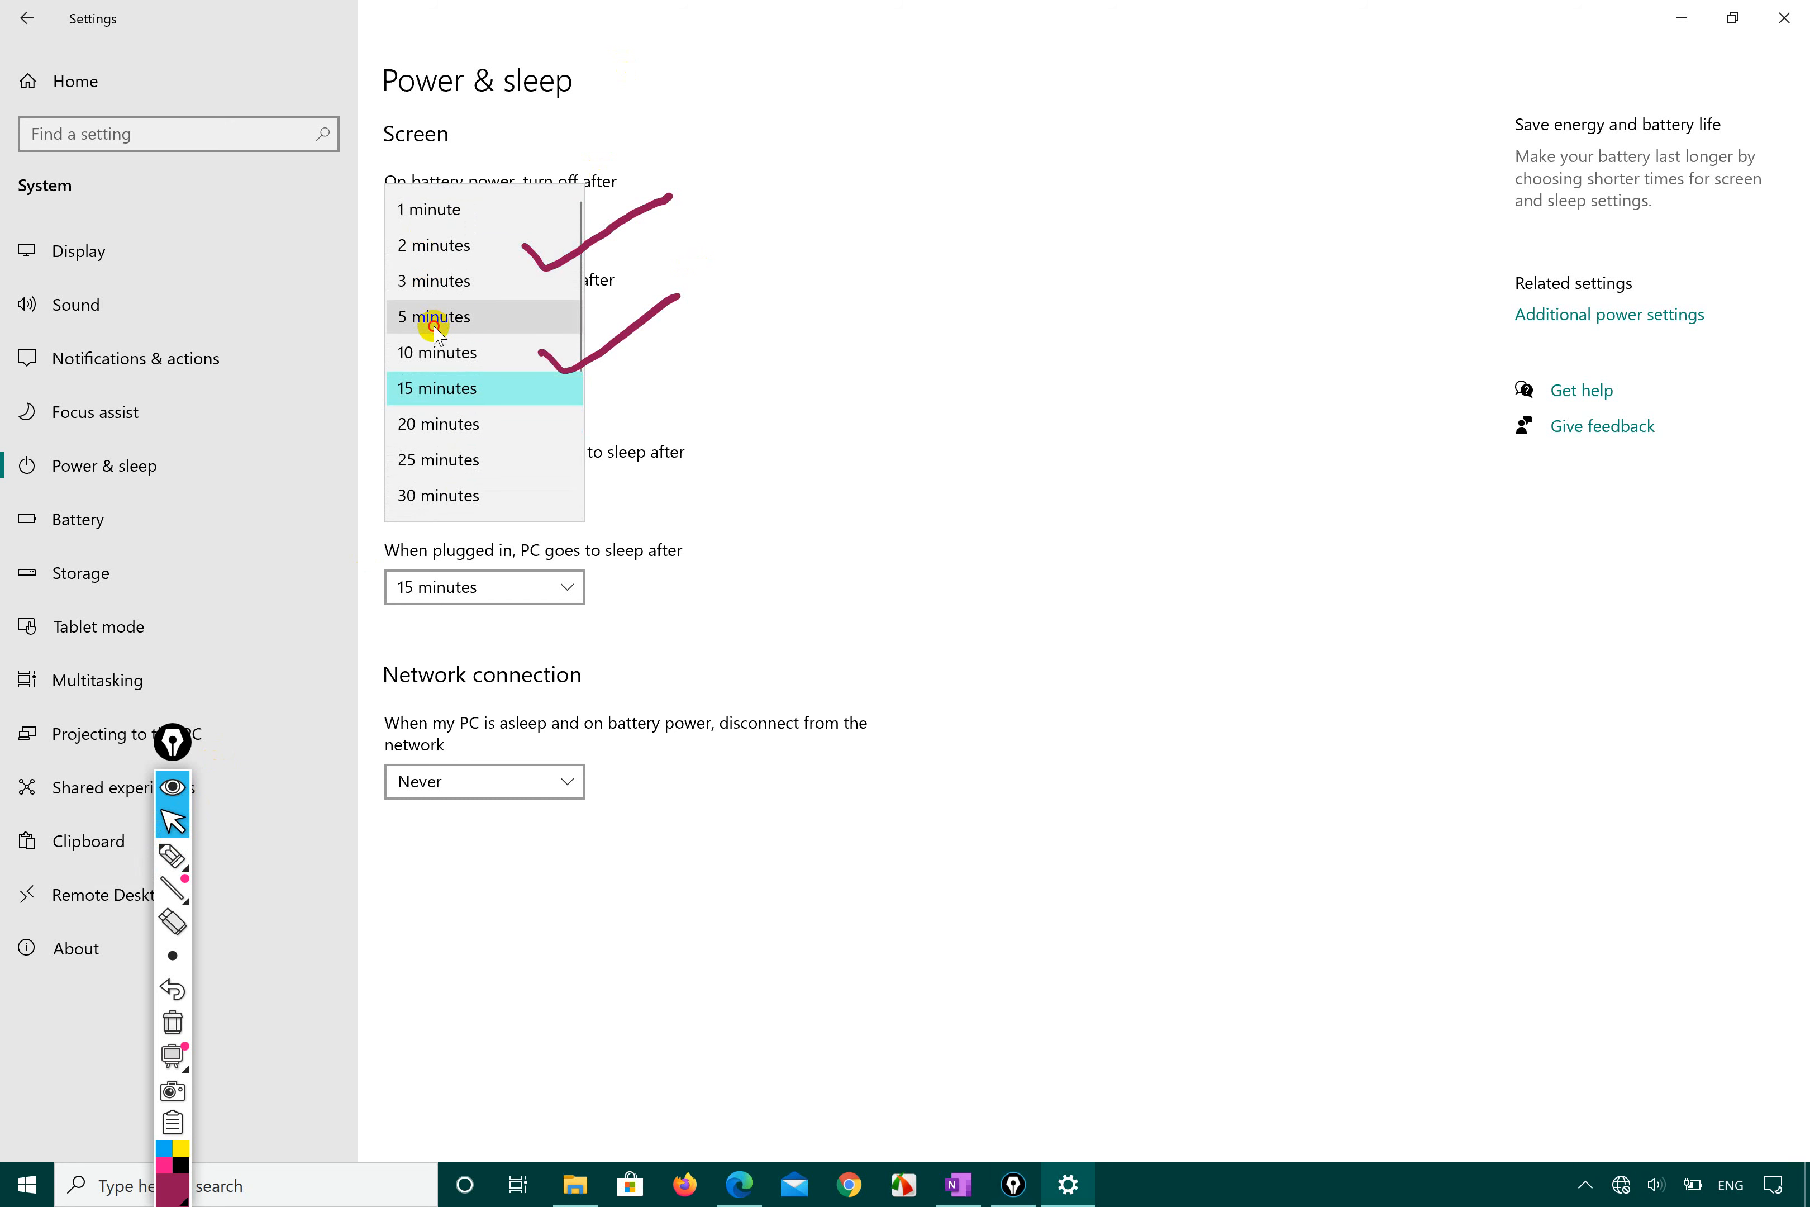
click(434, 322)
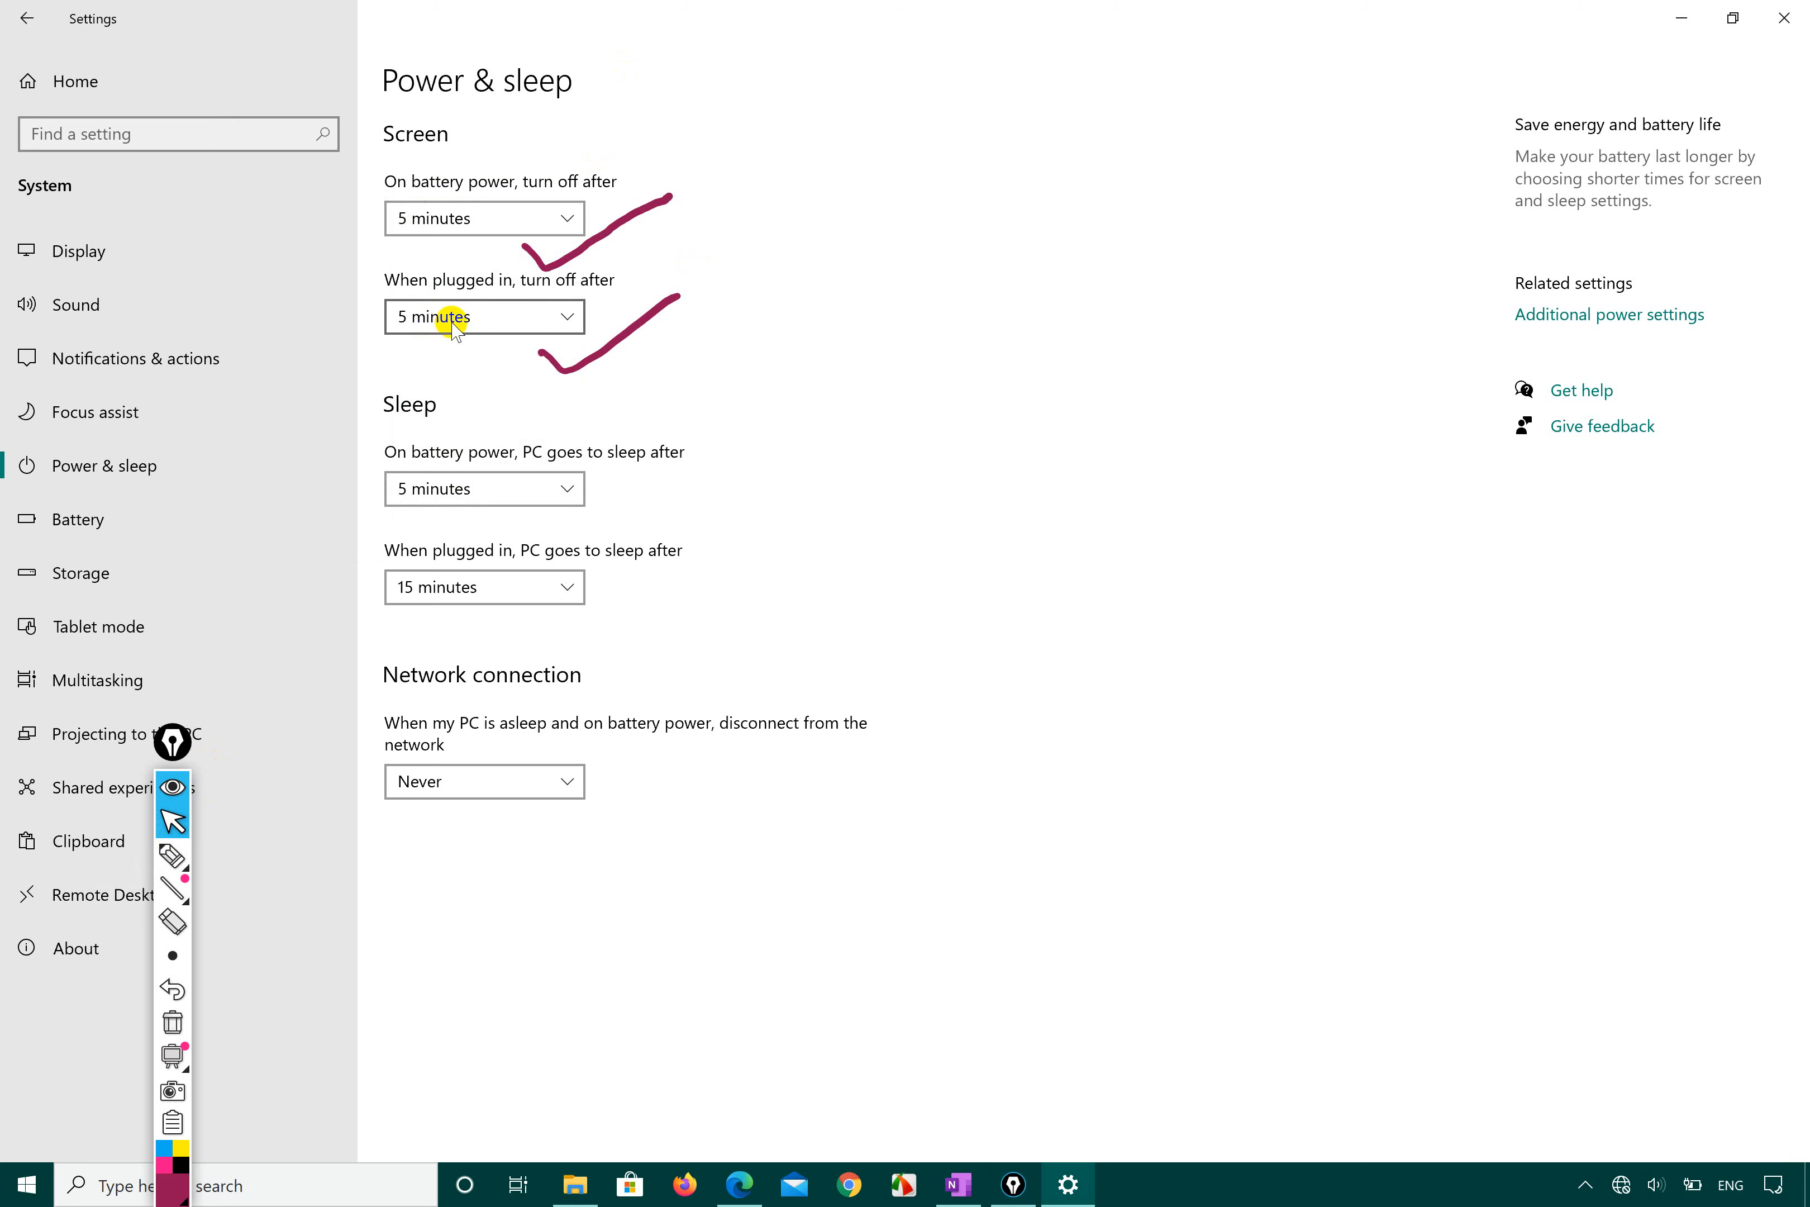
click(452, 318)
click(440, 427)
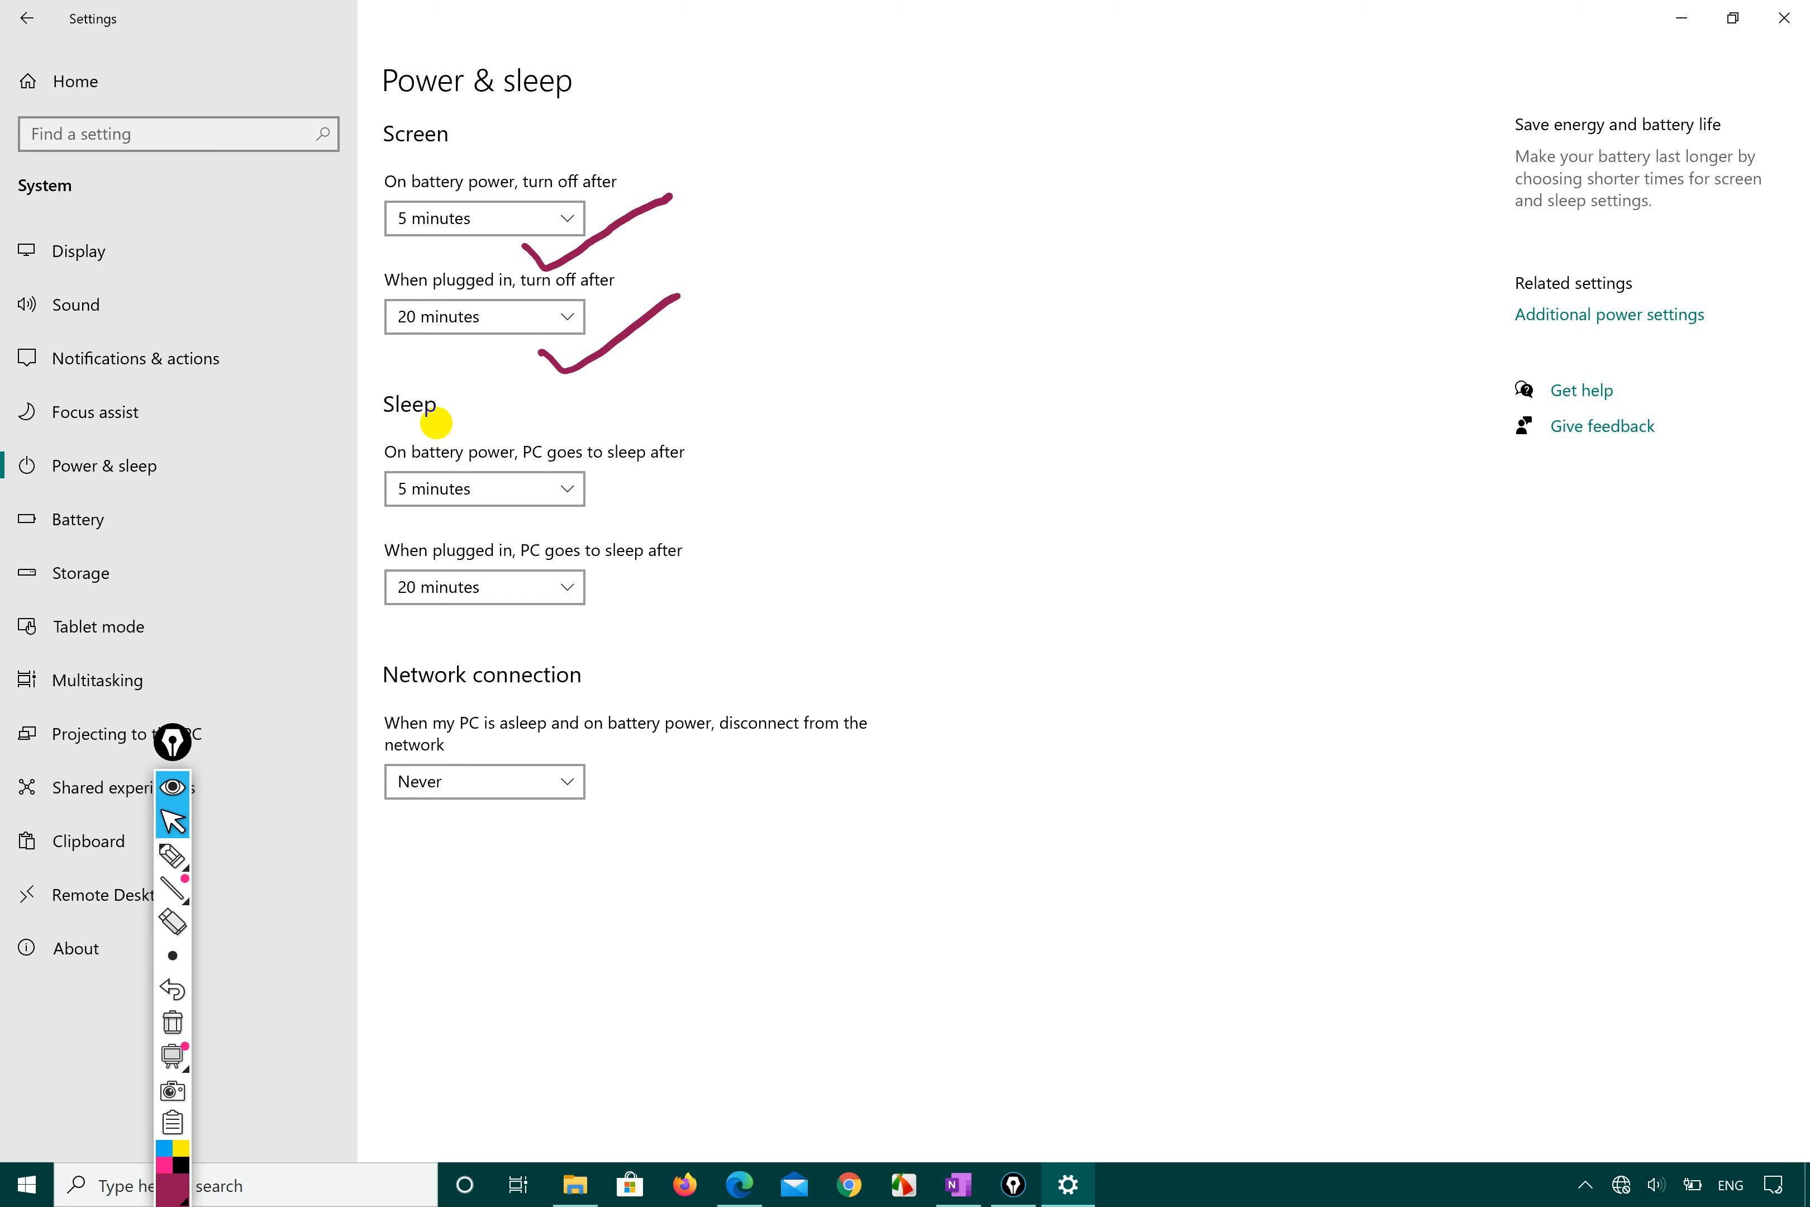
Step: Remove the ticks from both Screen turn-off times and tick the Screen and Sleep headings in pen
click(172, 855)
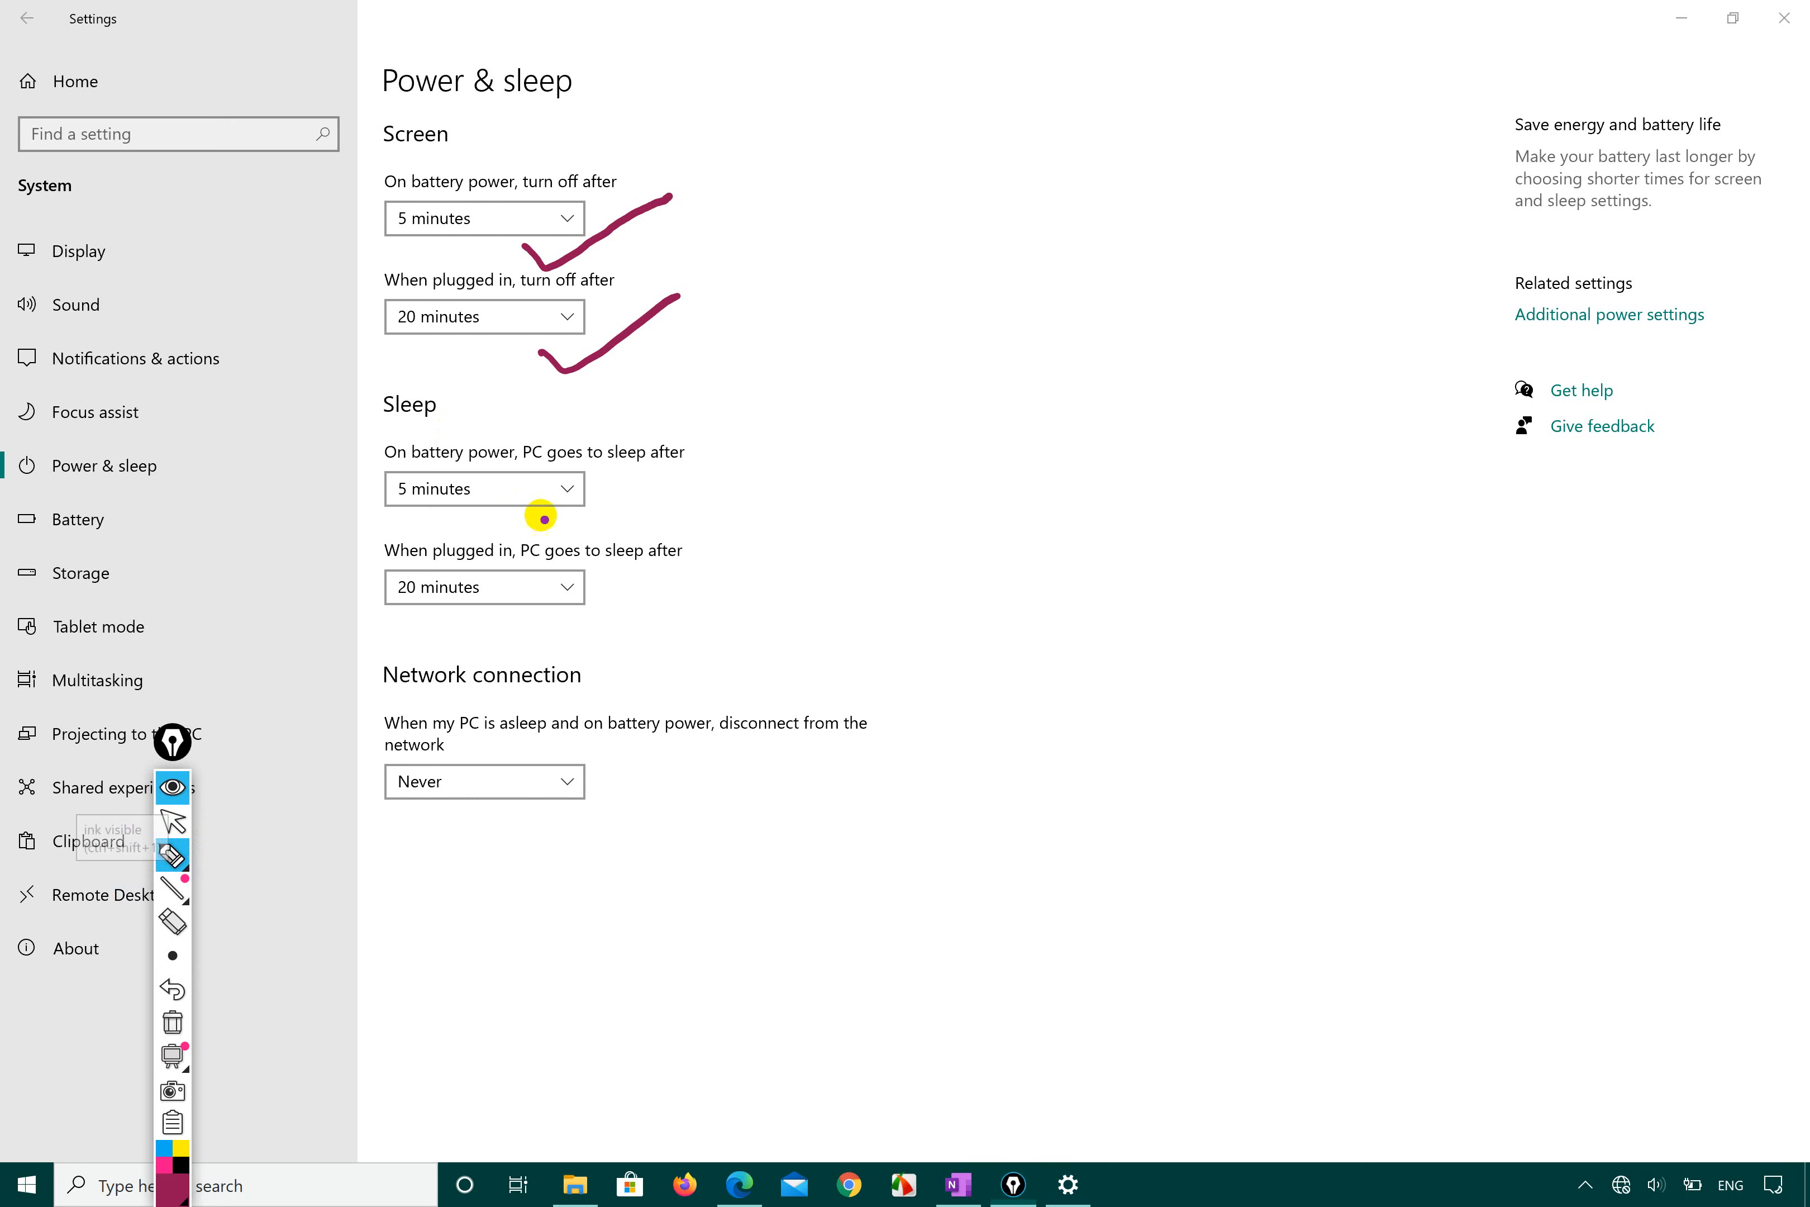
click(545, 519)
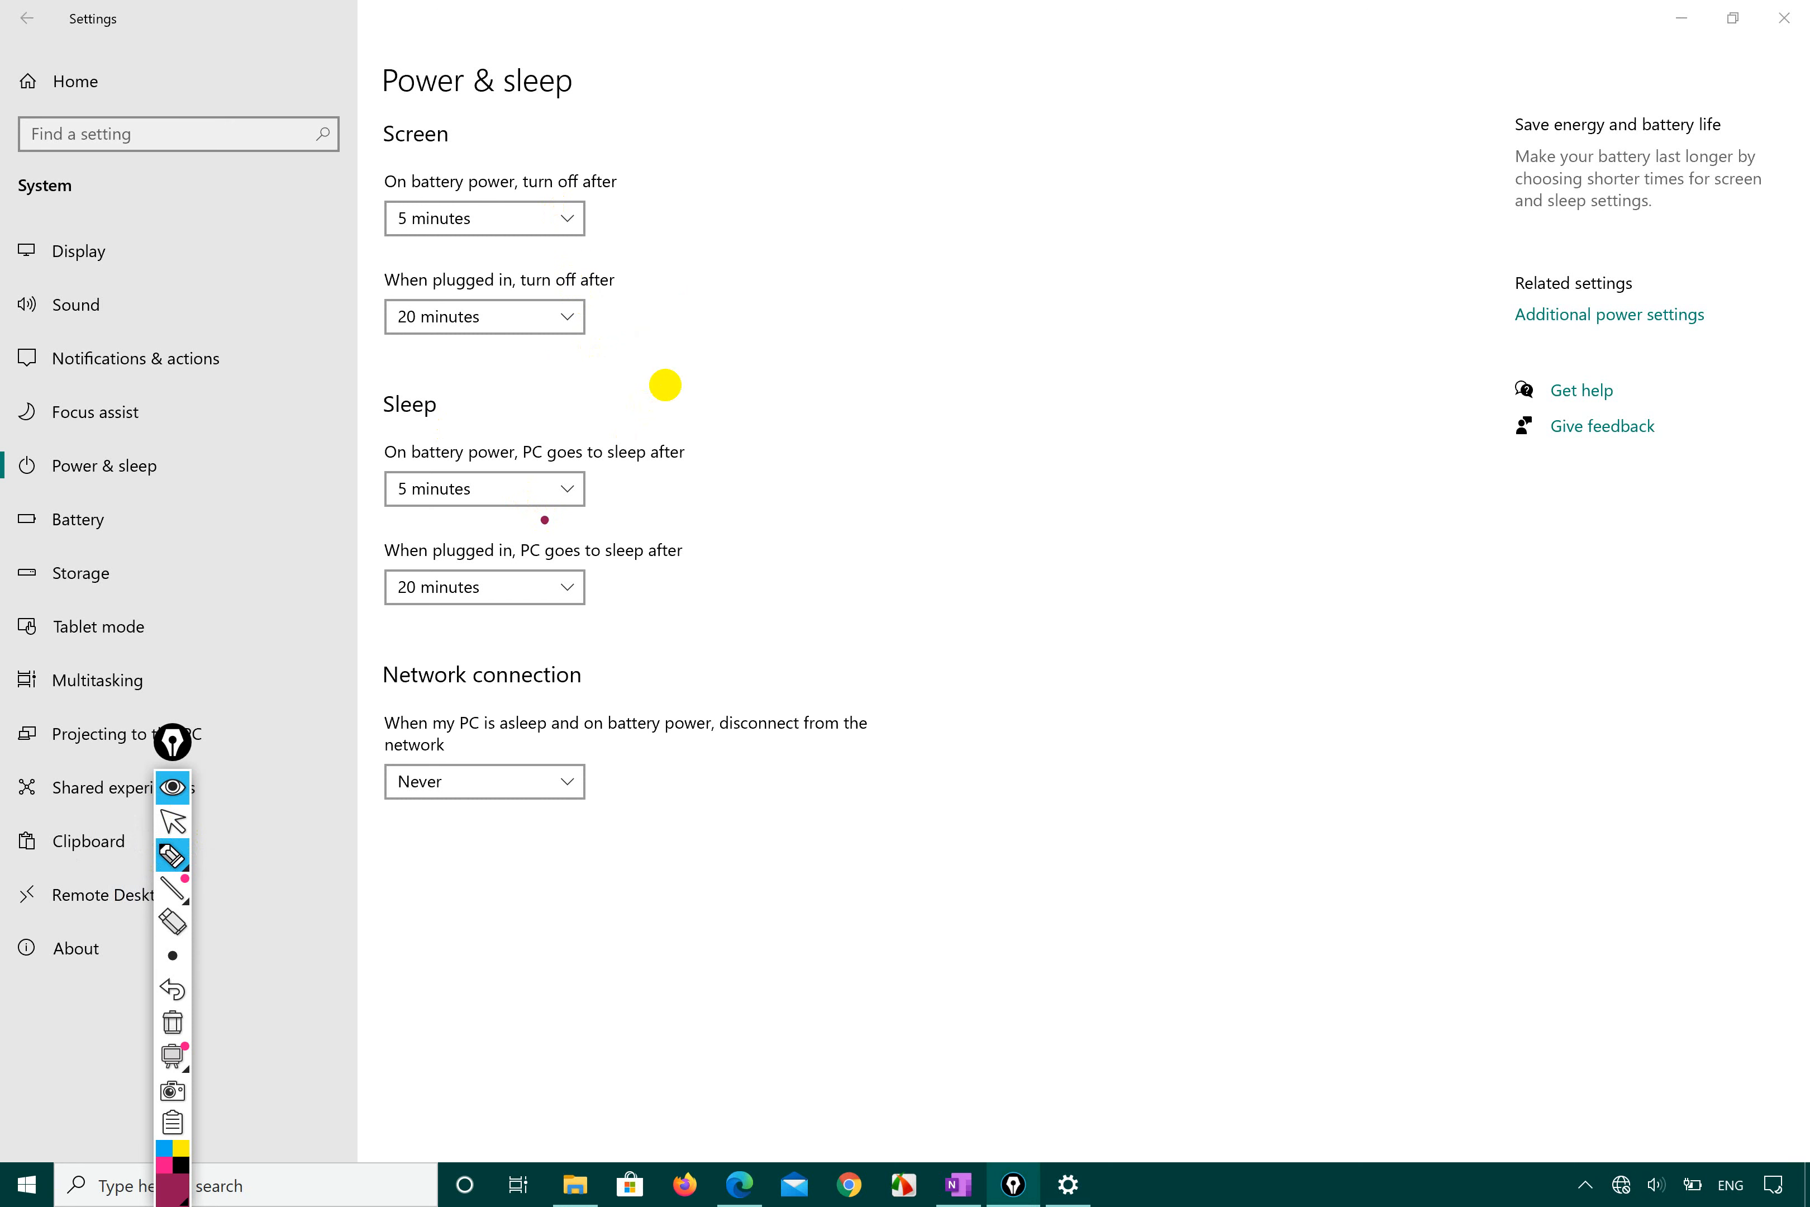
mouse_move(389, 431)
mouse_down()
mouse_move(420, 455)
mouse_move(539, 360)
mouse_up()
mouse_move(473, 165)
mouse_down()
mouse_move(561, 89)
mouse_move(468, 161)
mouse_move(420, 139)
mouse_up()
drag(438, 406, 543, 377)
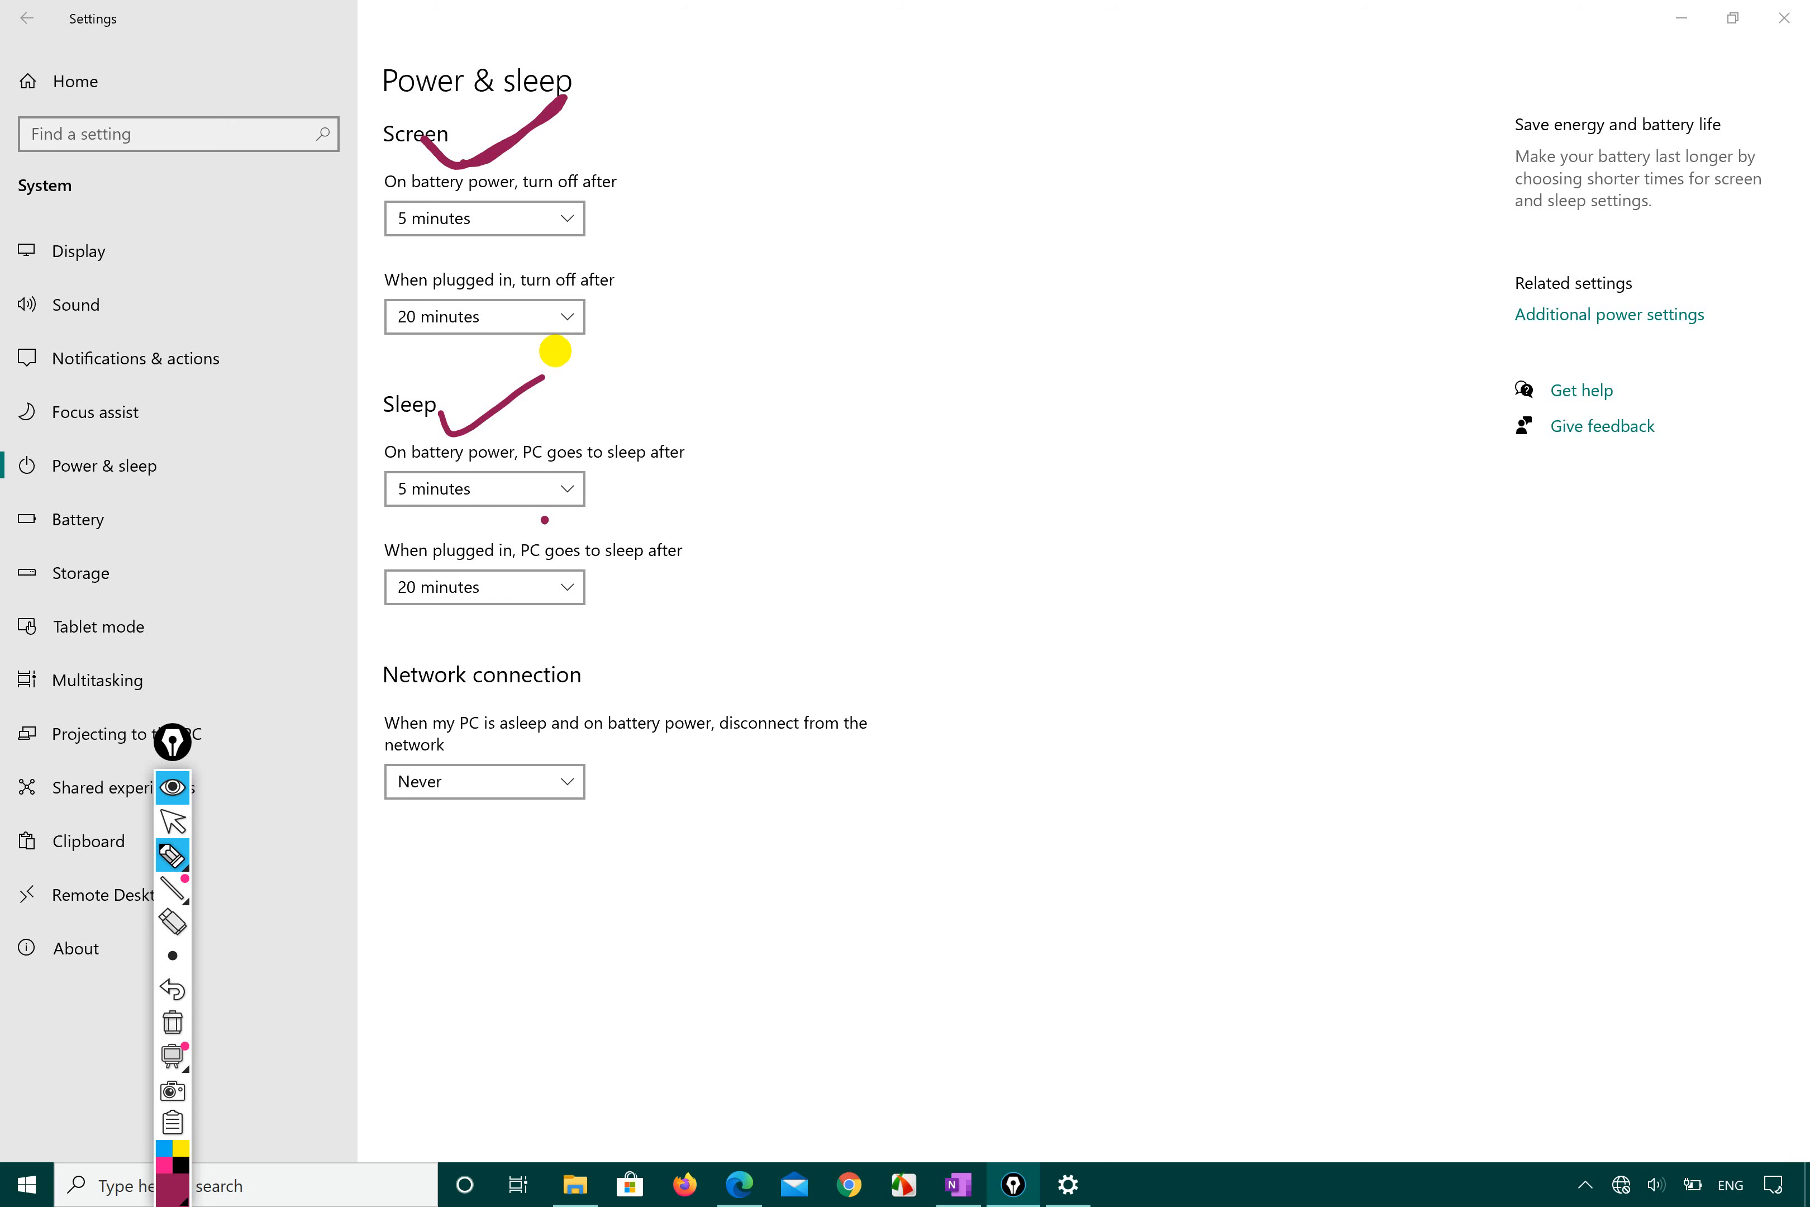
Step: Remove the Sleep heading tick, tick both sleep times in pen, remove those ticks, and tick the on-battery sleep time again
click(438, 427)
drag(626, 480, 705, 461)
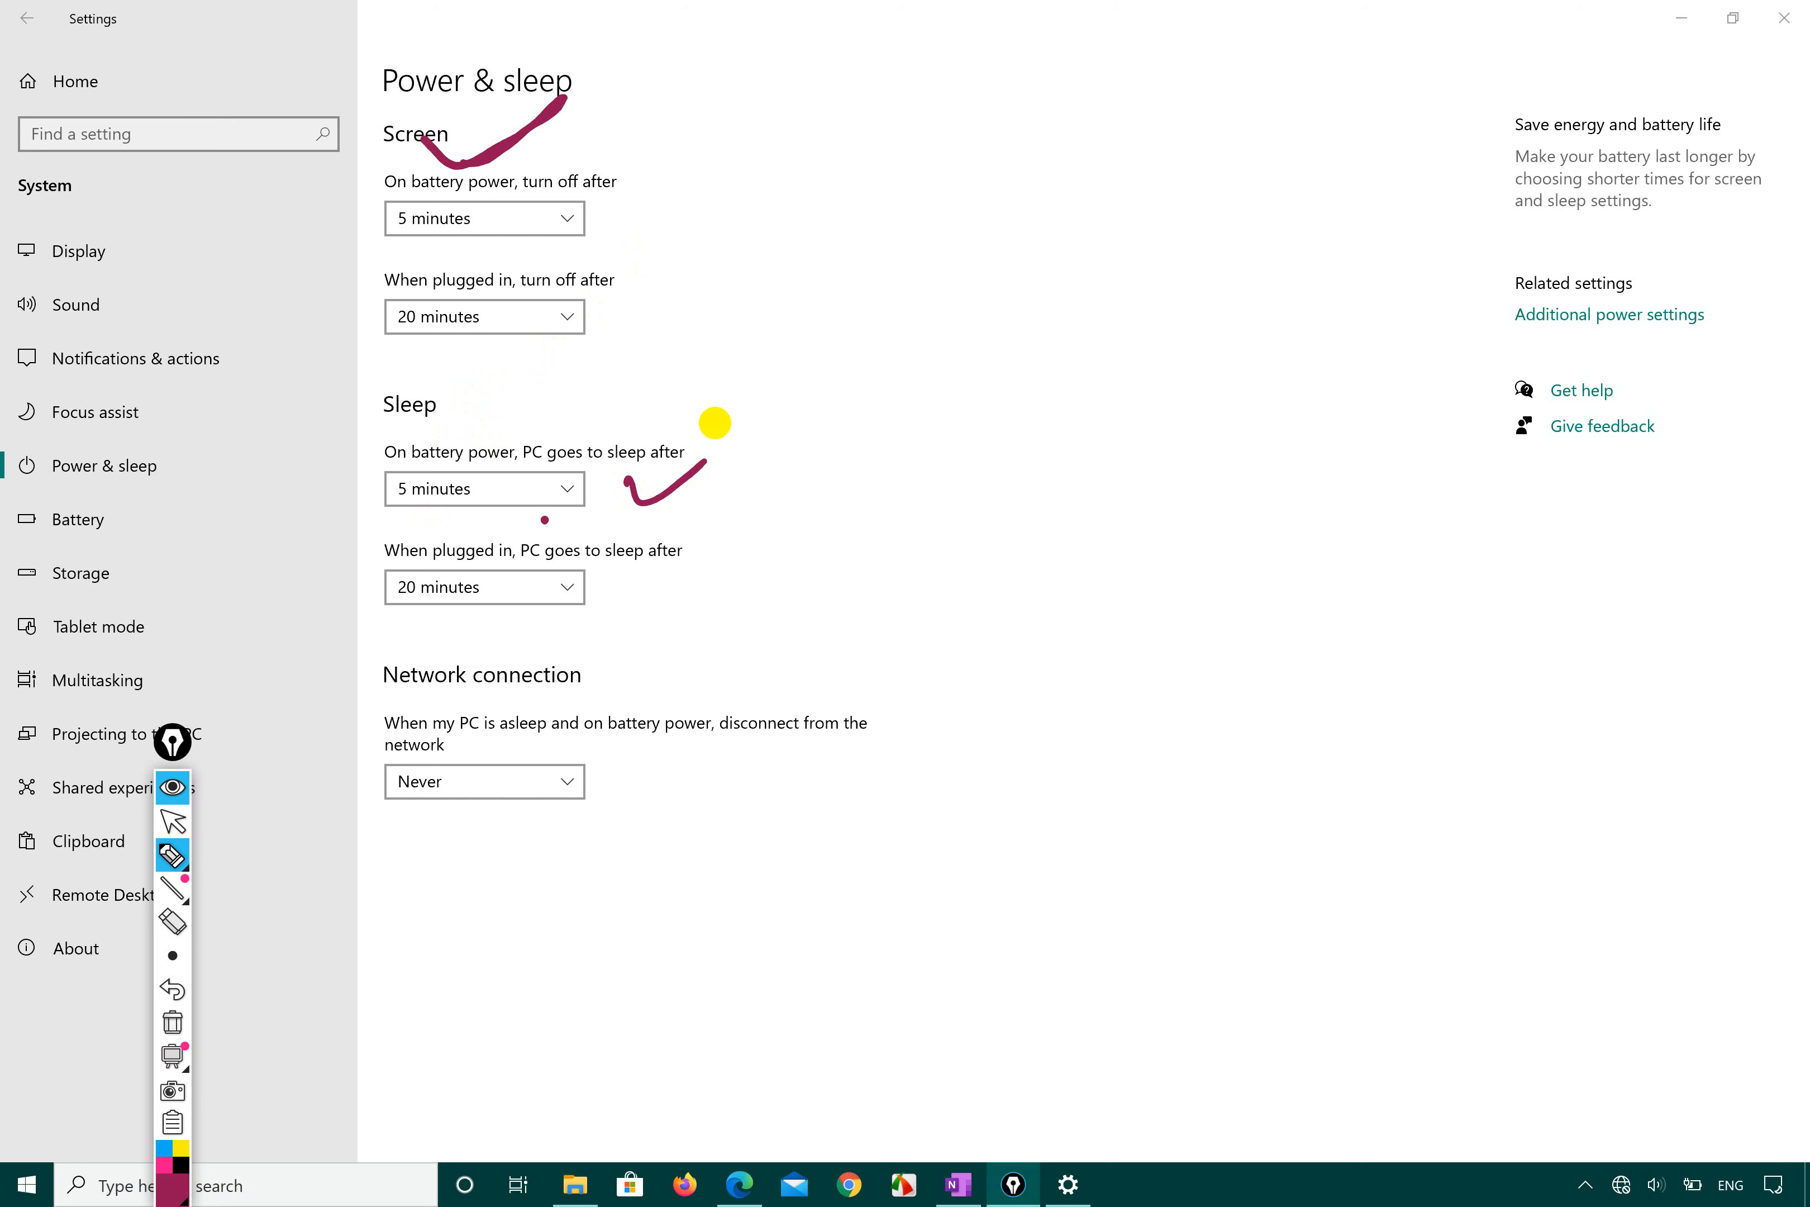
drag(609, 596, 735, 537)
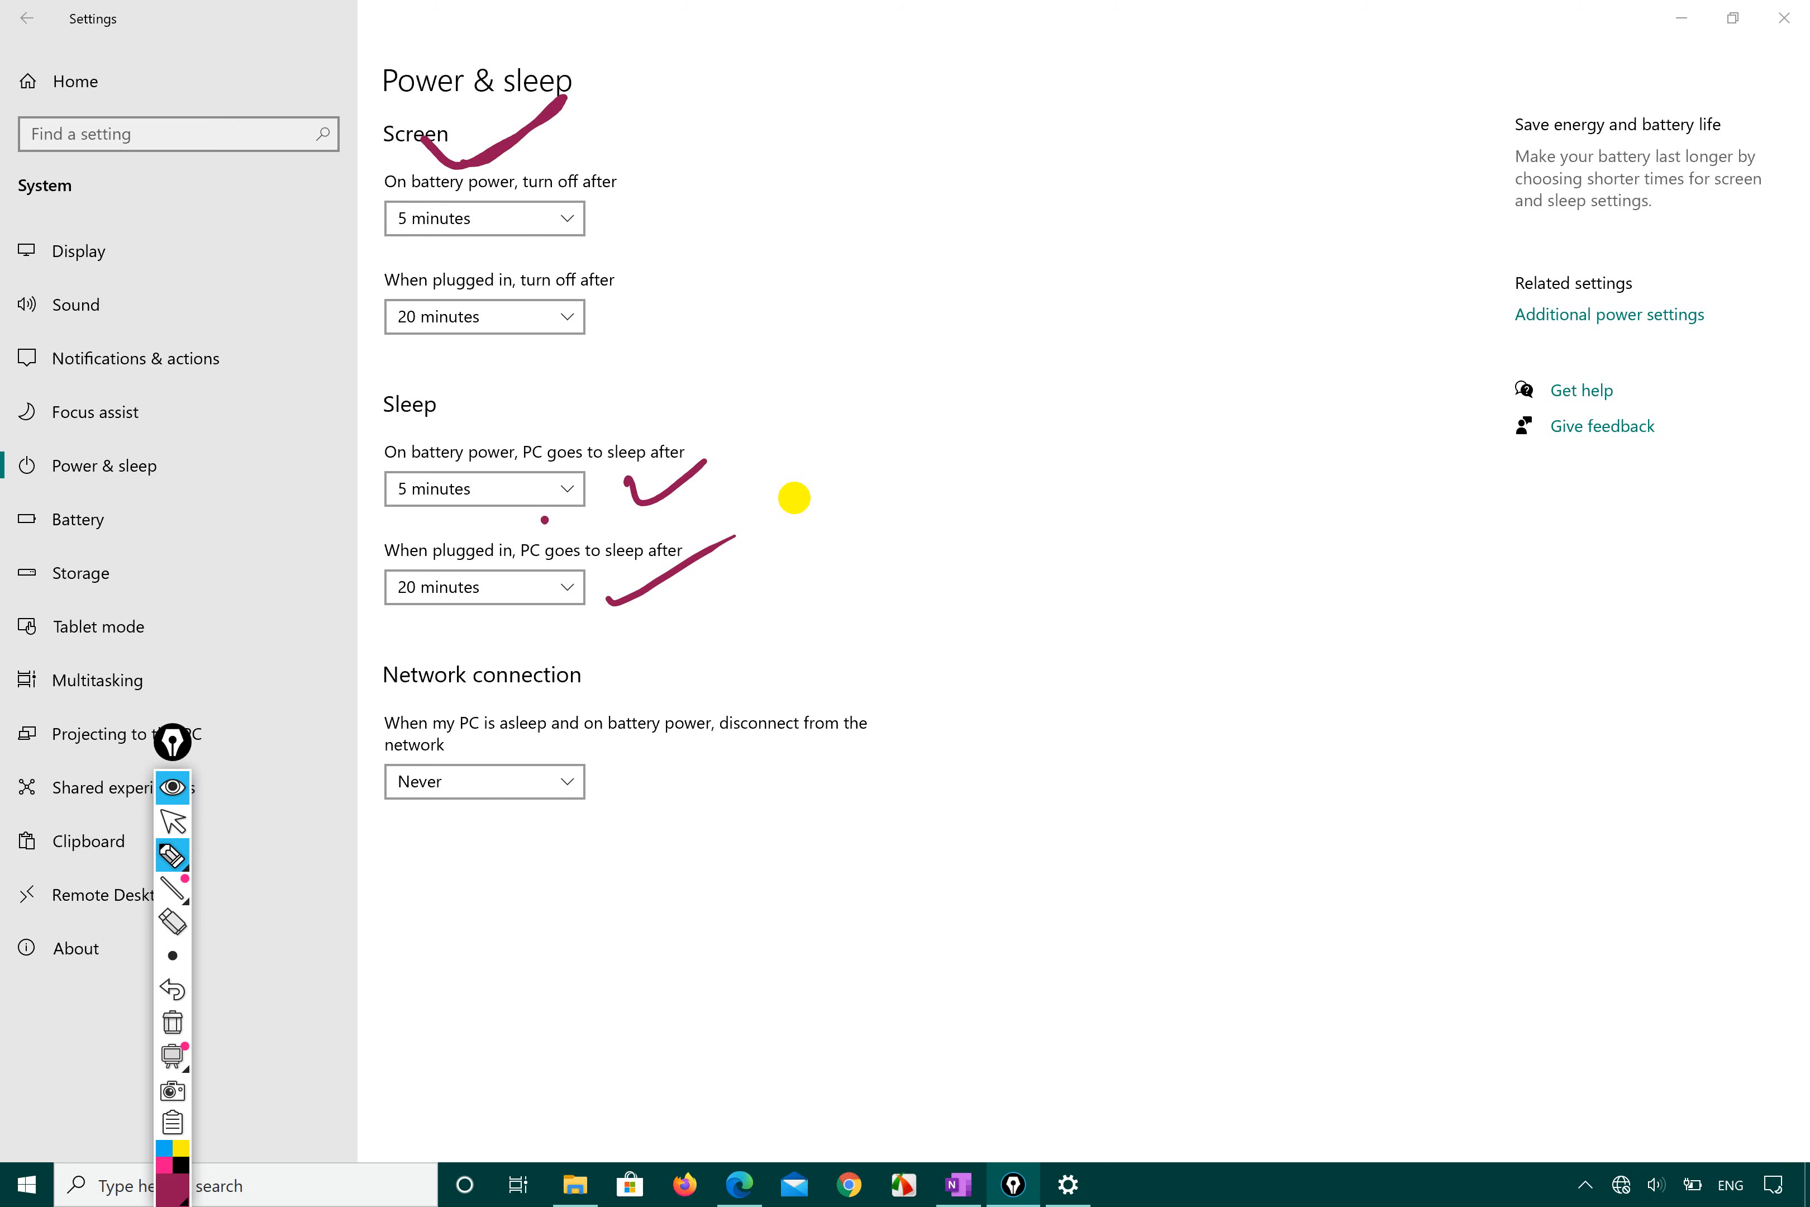
drag(666, 513, 643, 586)
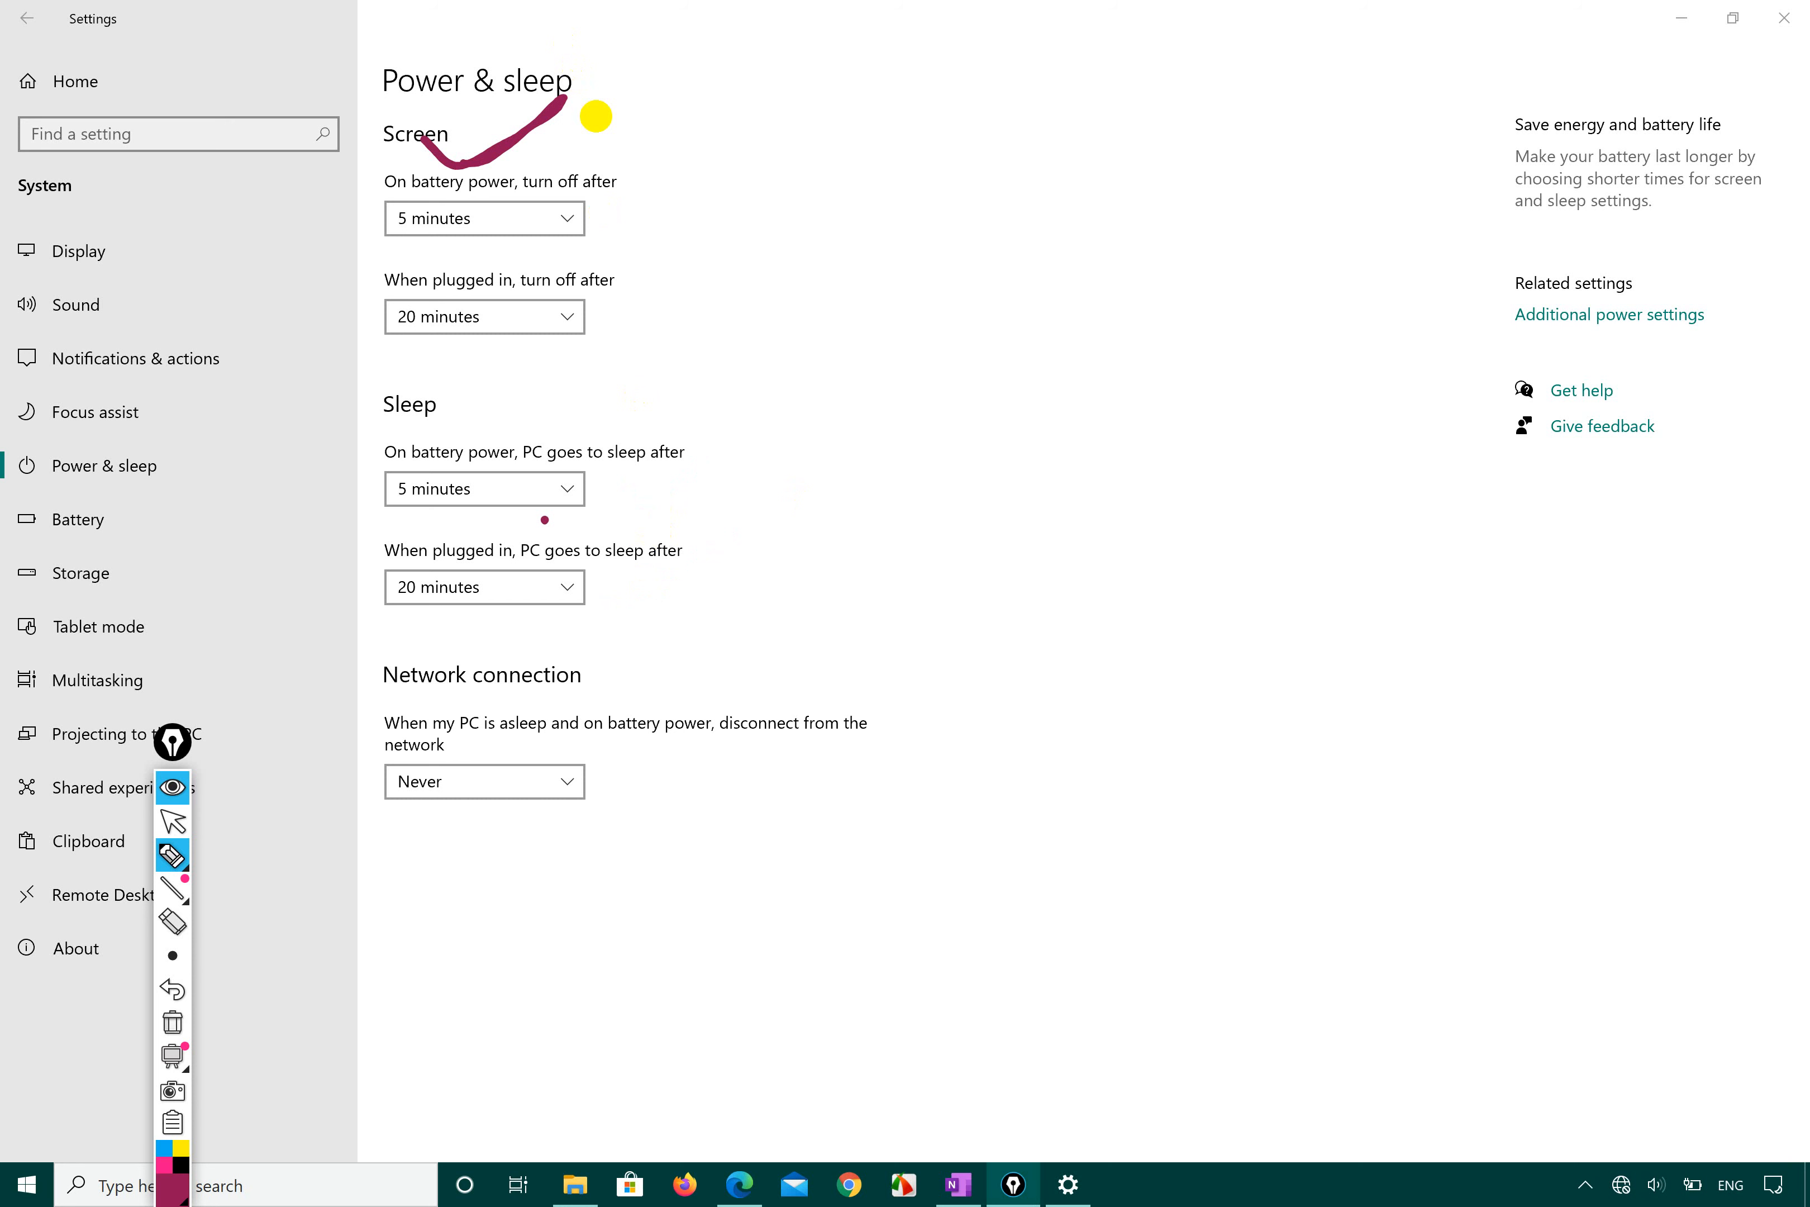
drag(627, 505, 708, 440)
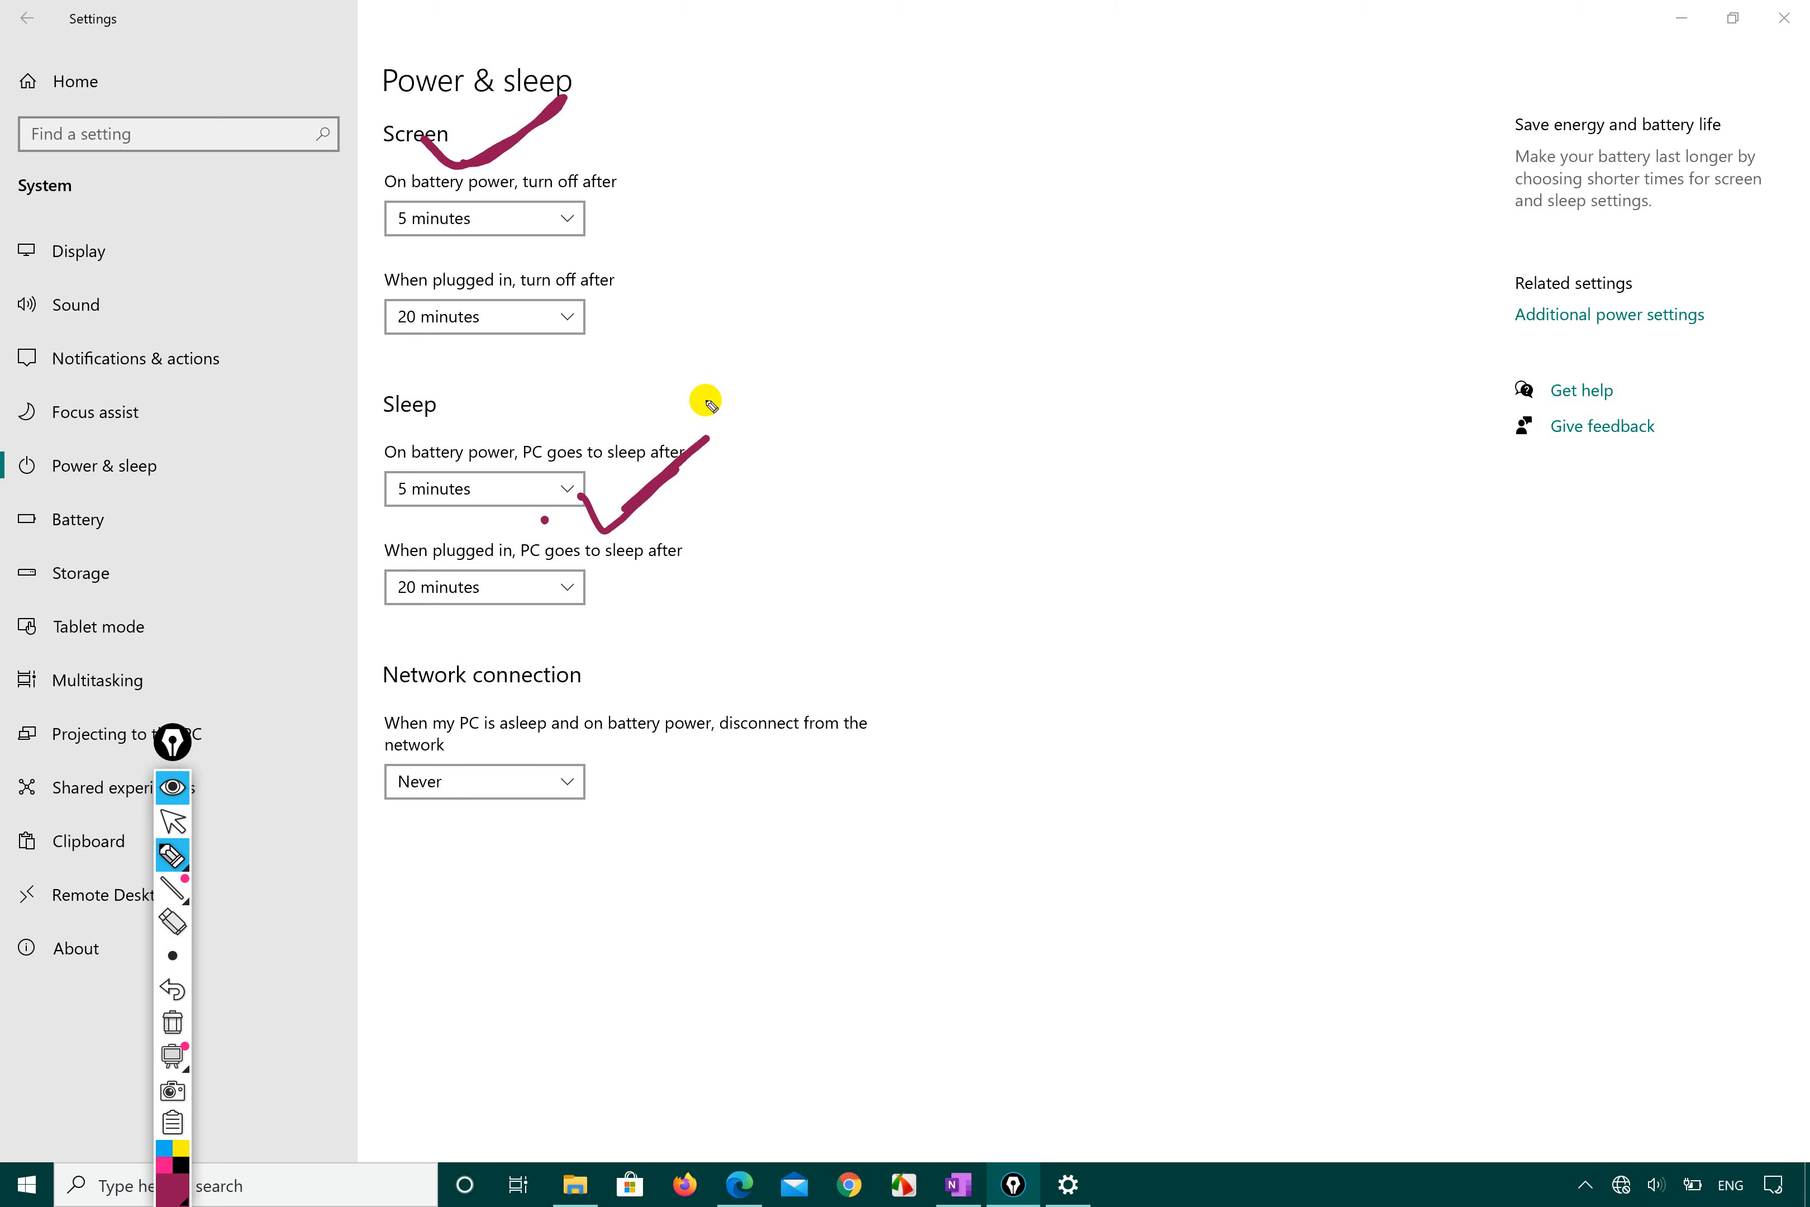
Step: Set the on-battery sleep time to Never and the plugged-in sleep time to 10 minutes
click(190, 831)
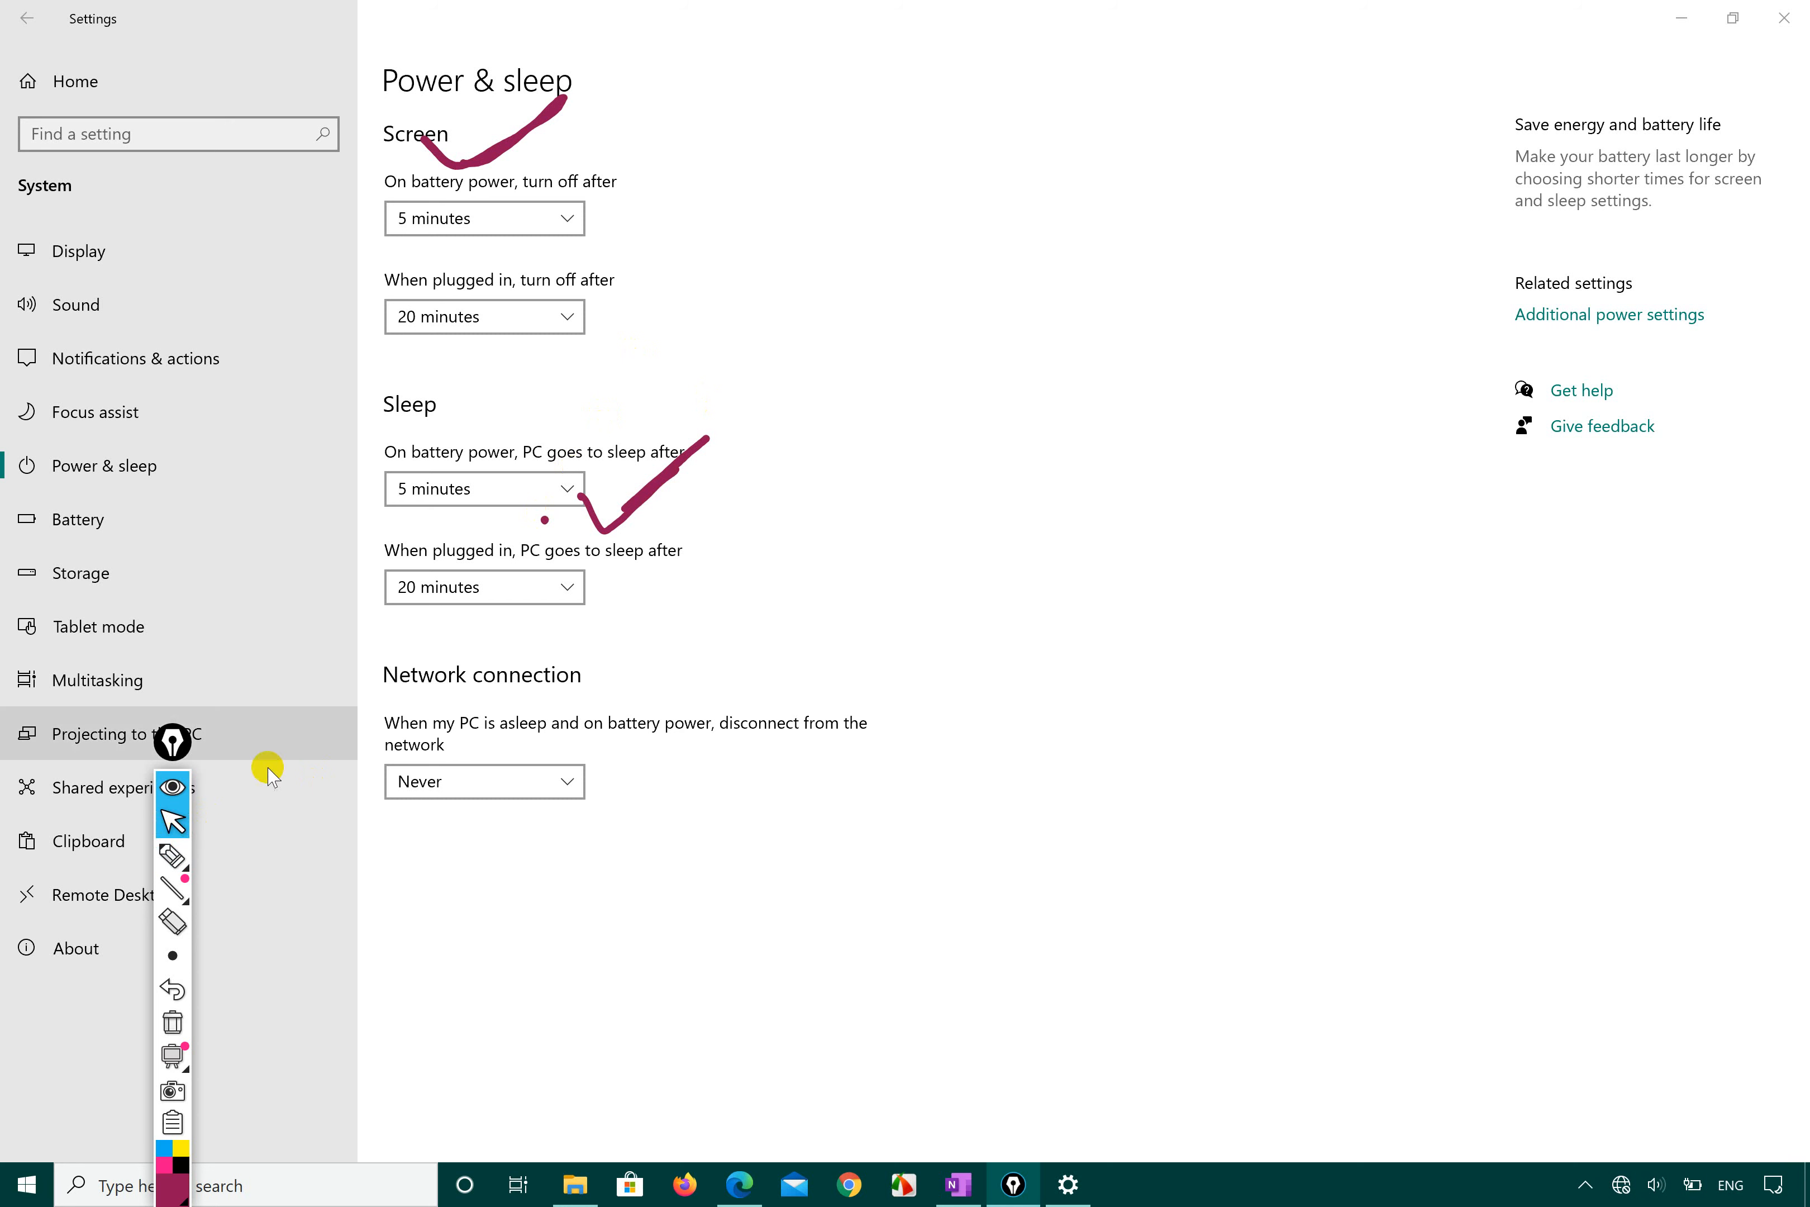
click(553, 487)
scroll(505, 607, down, 3)
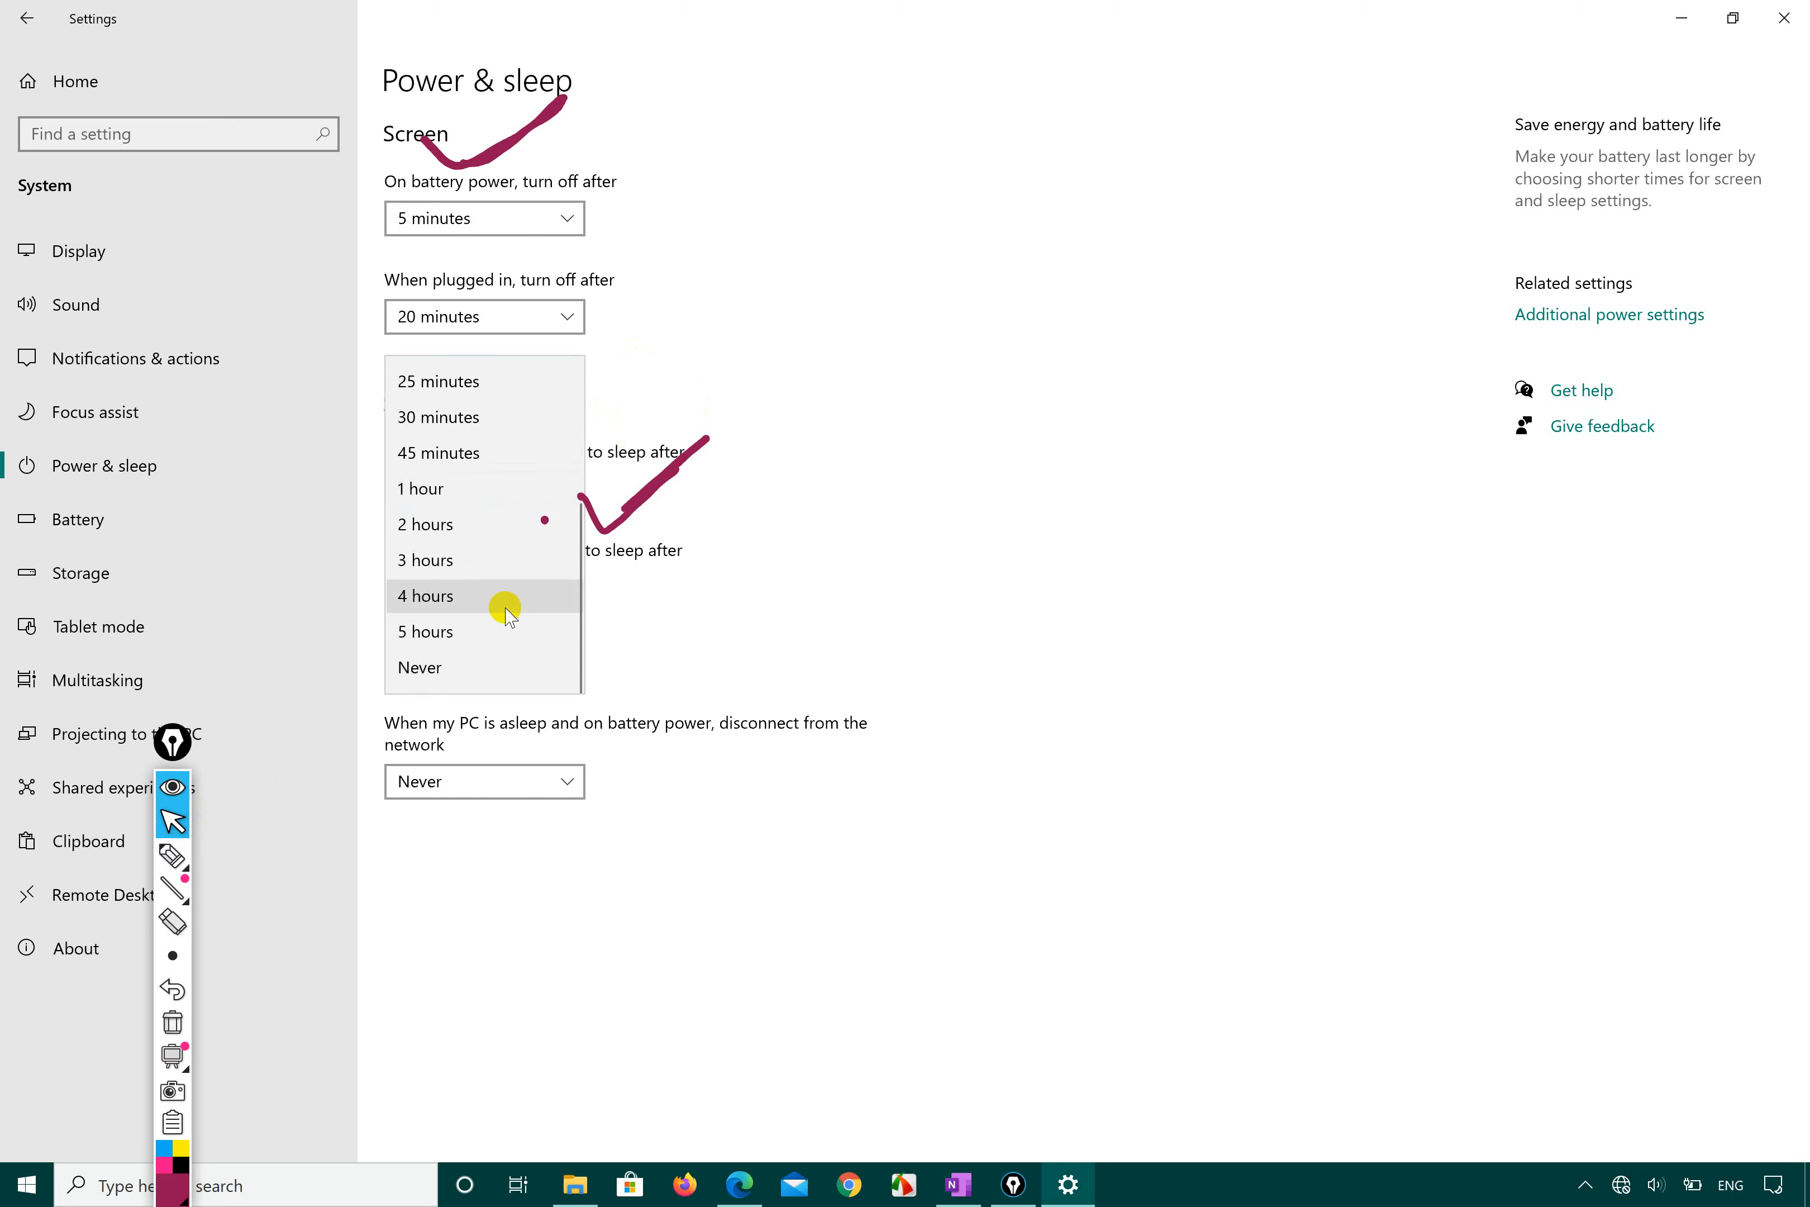
click(456, 686)
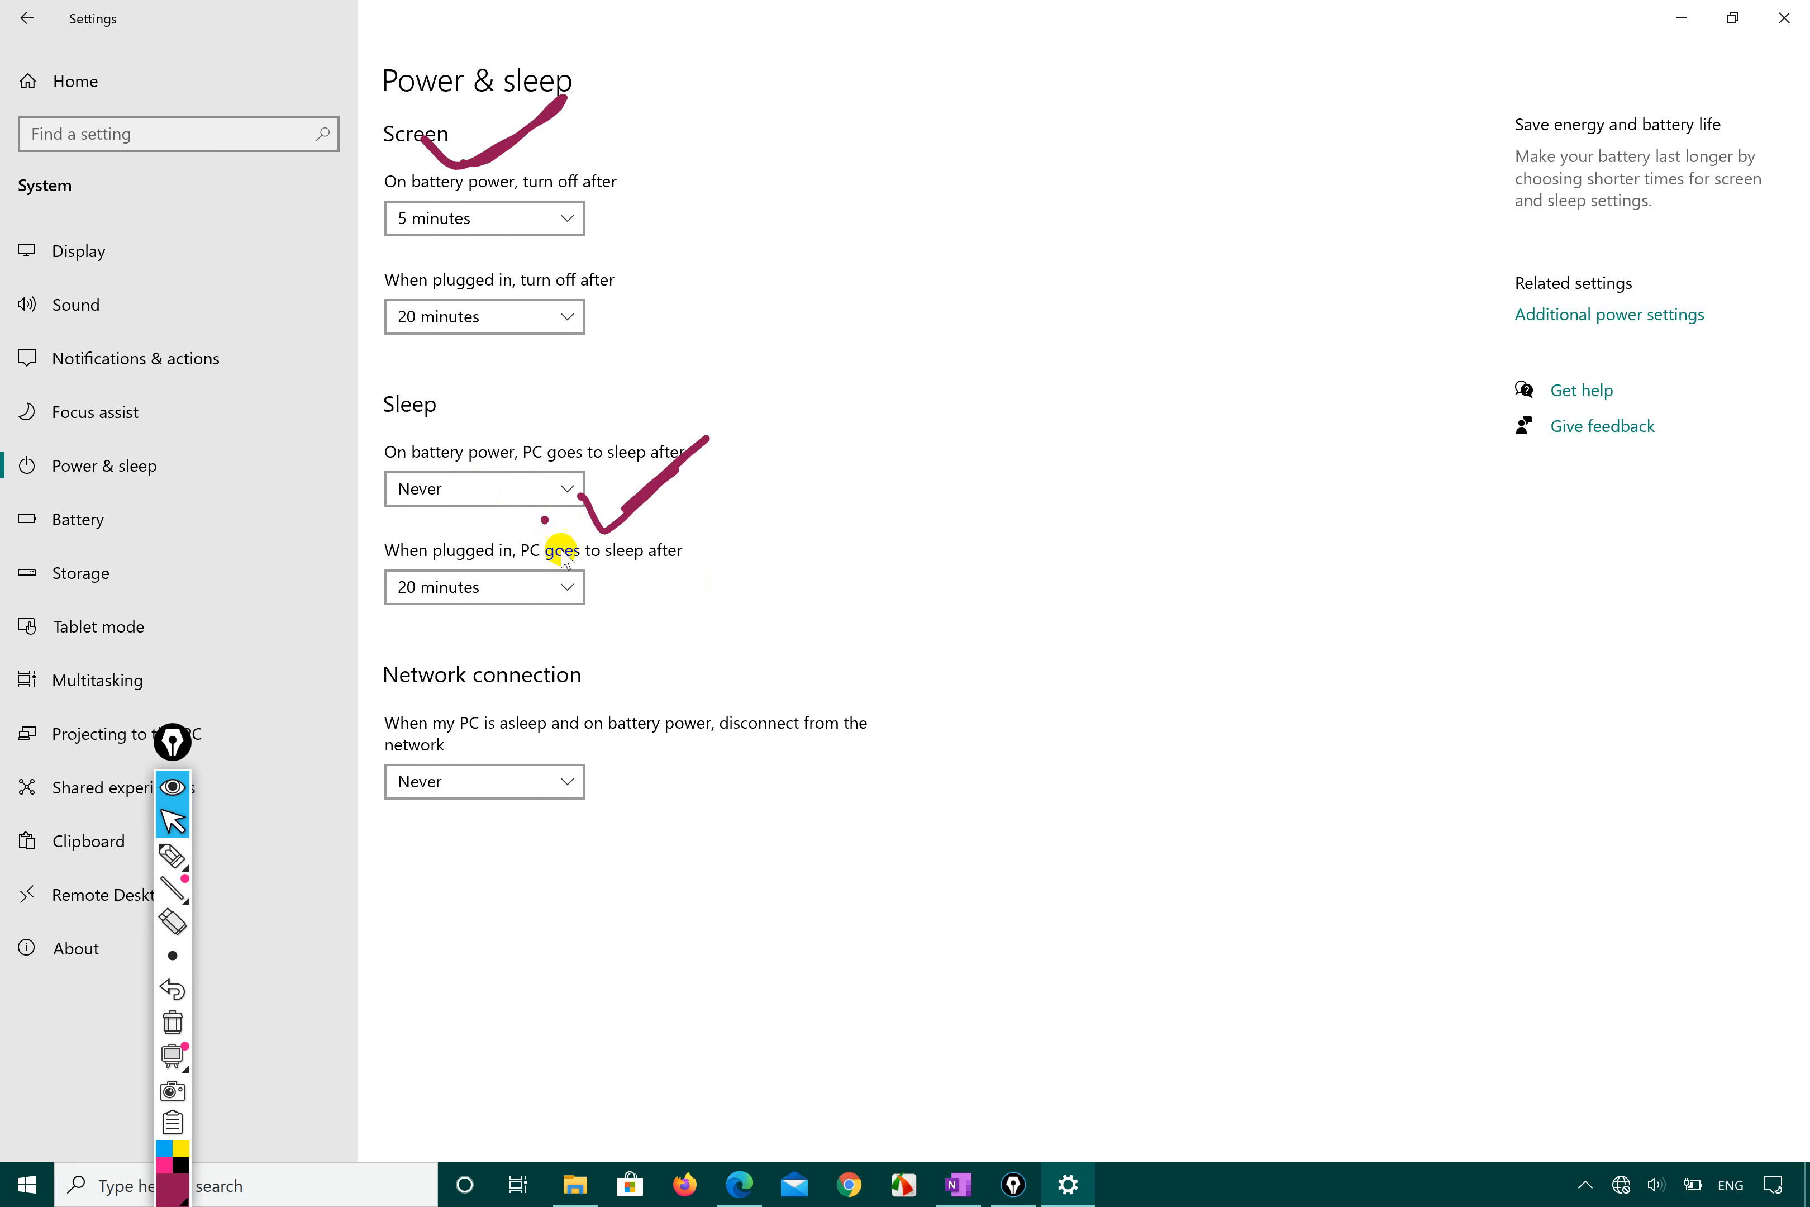
click(572, 589)
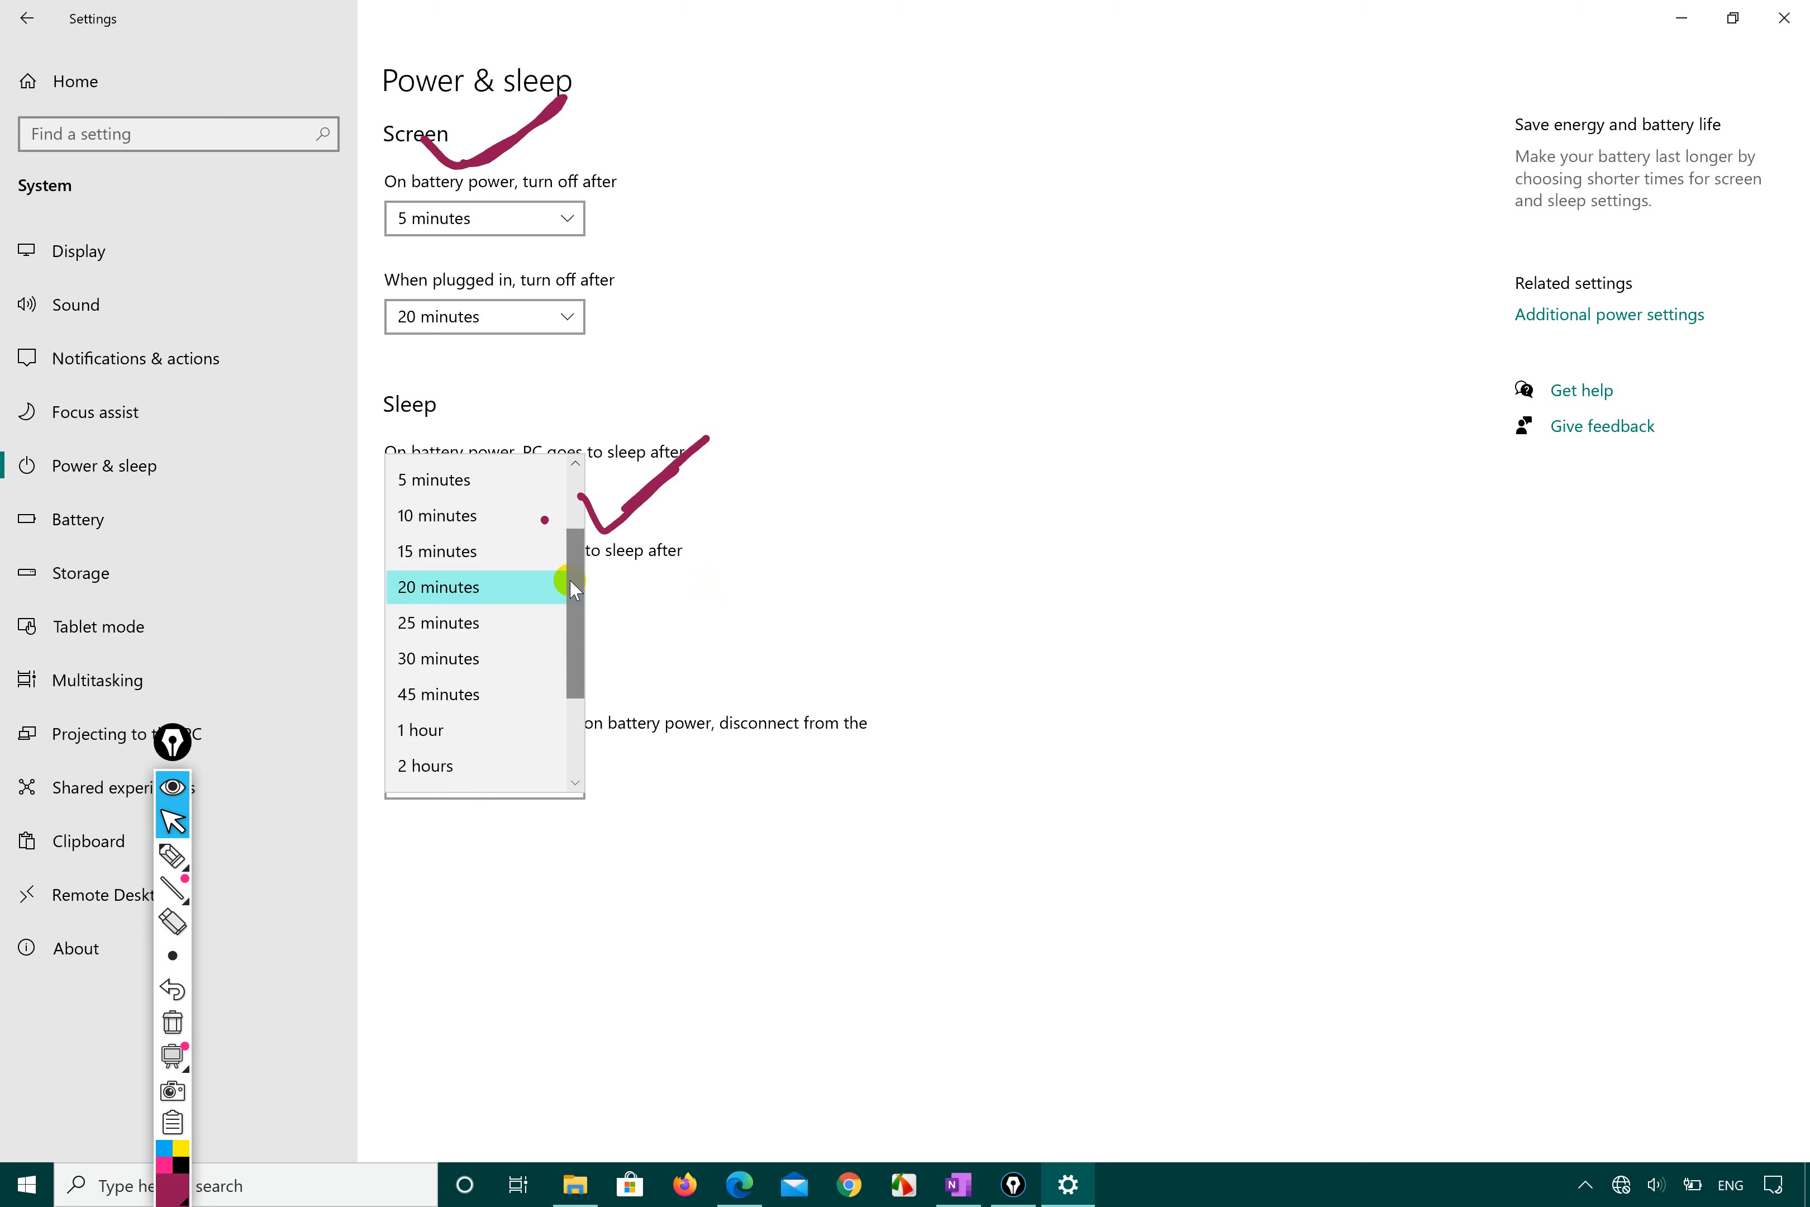
click(487, 516)
Step: Set both the on-battery and the plugged-in sleep times to 30 minutes
click(518, 502)
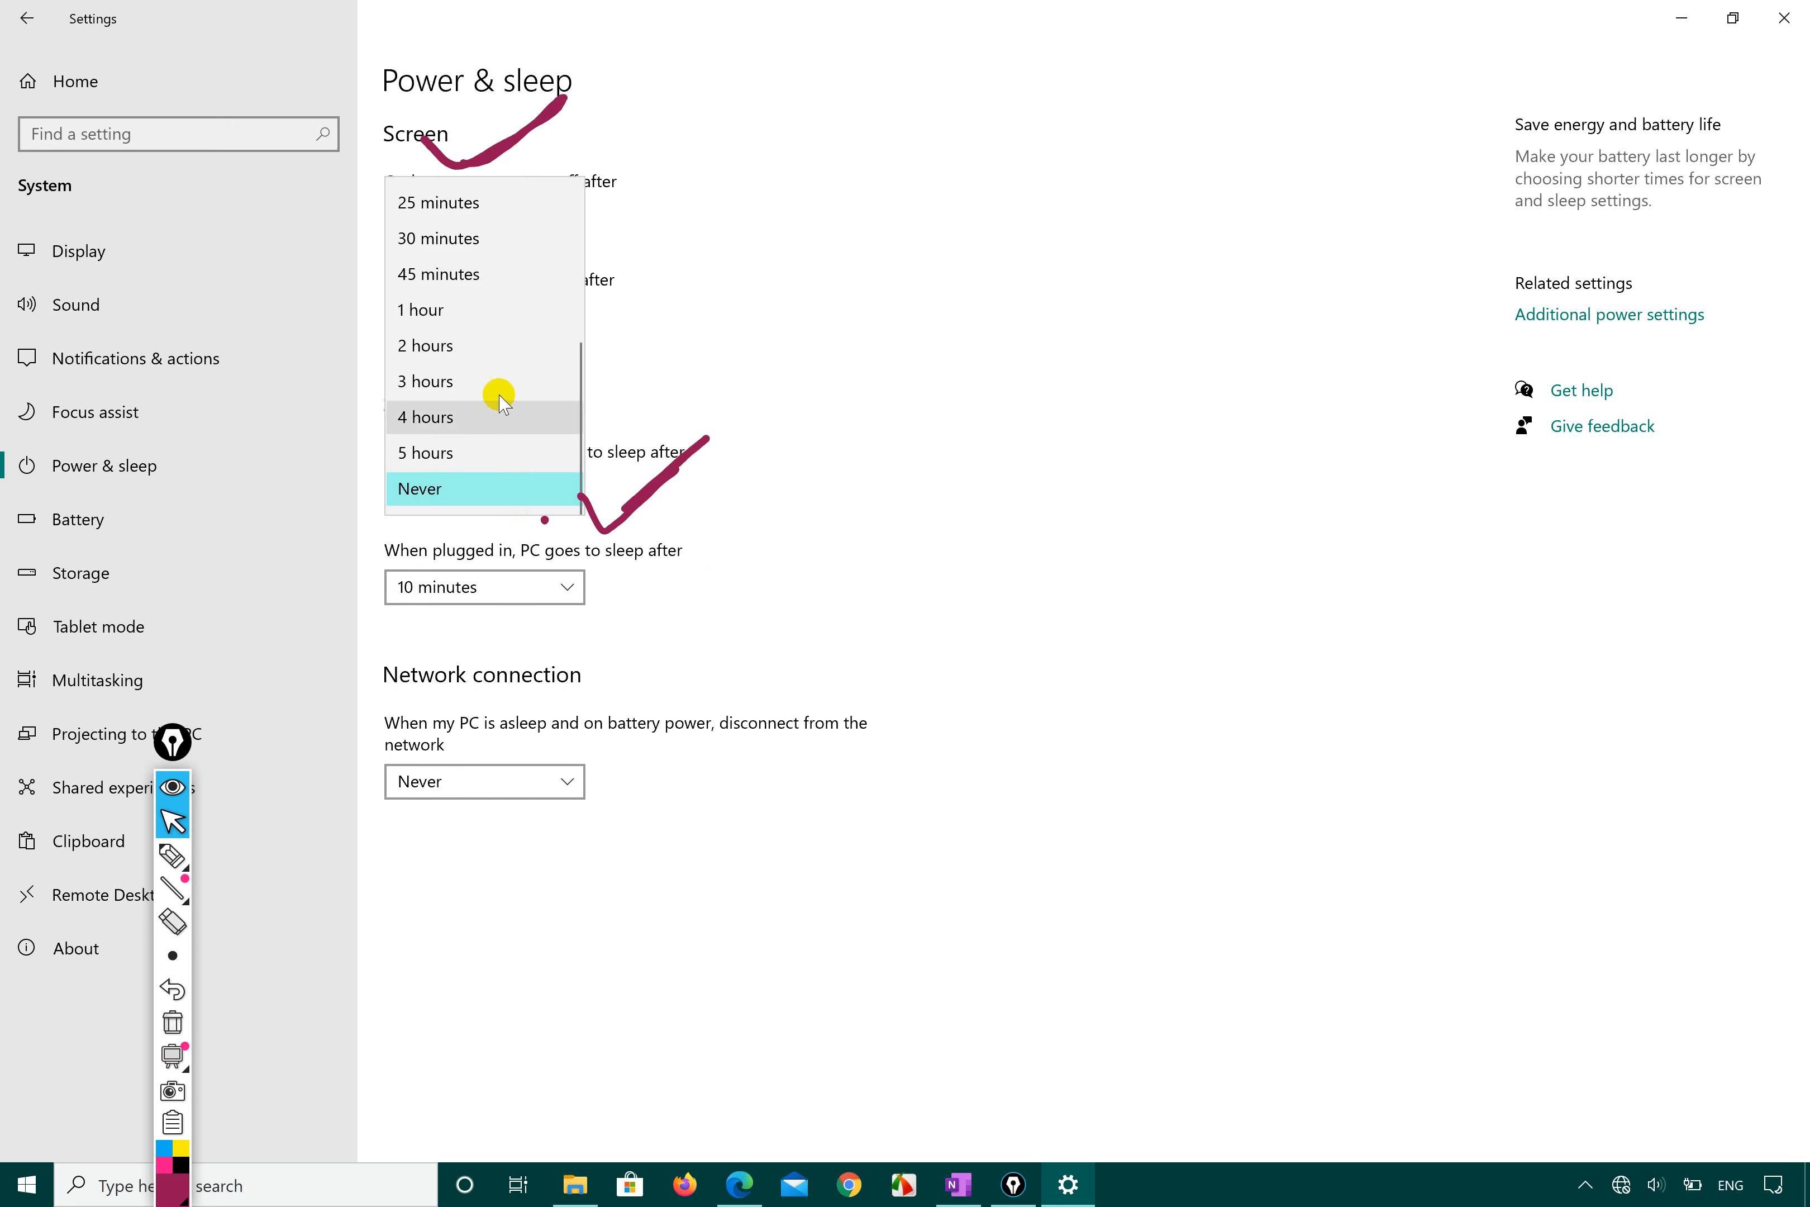
scroll(496, 274, up, 1)
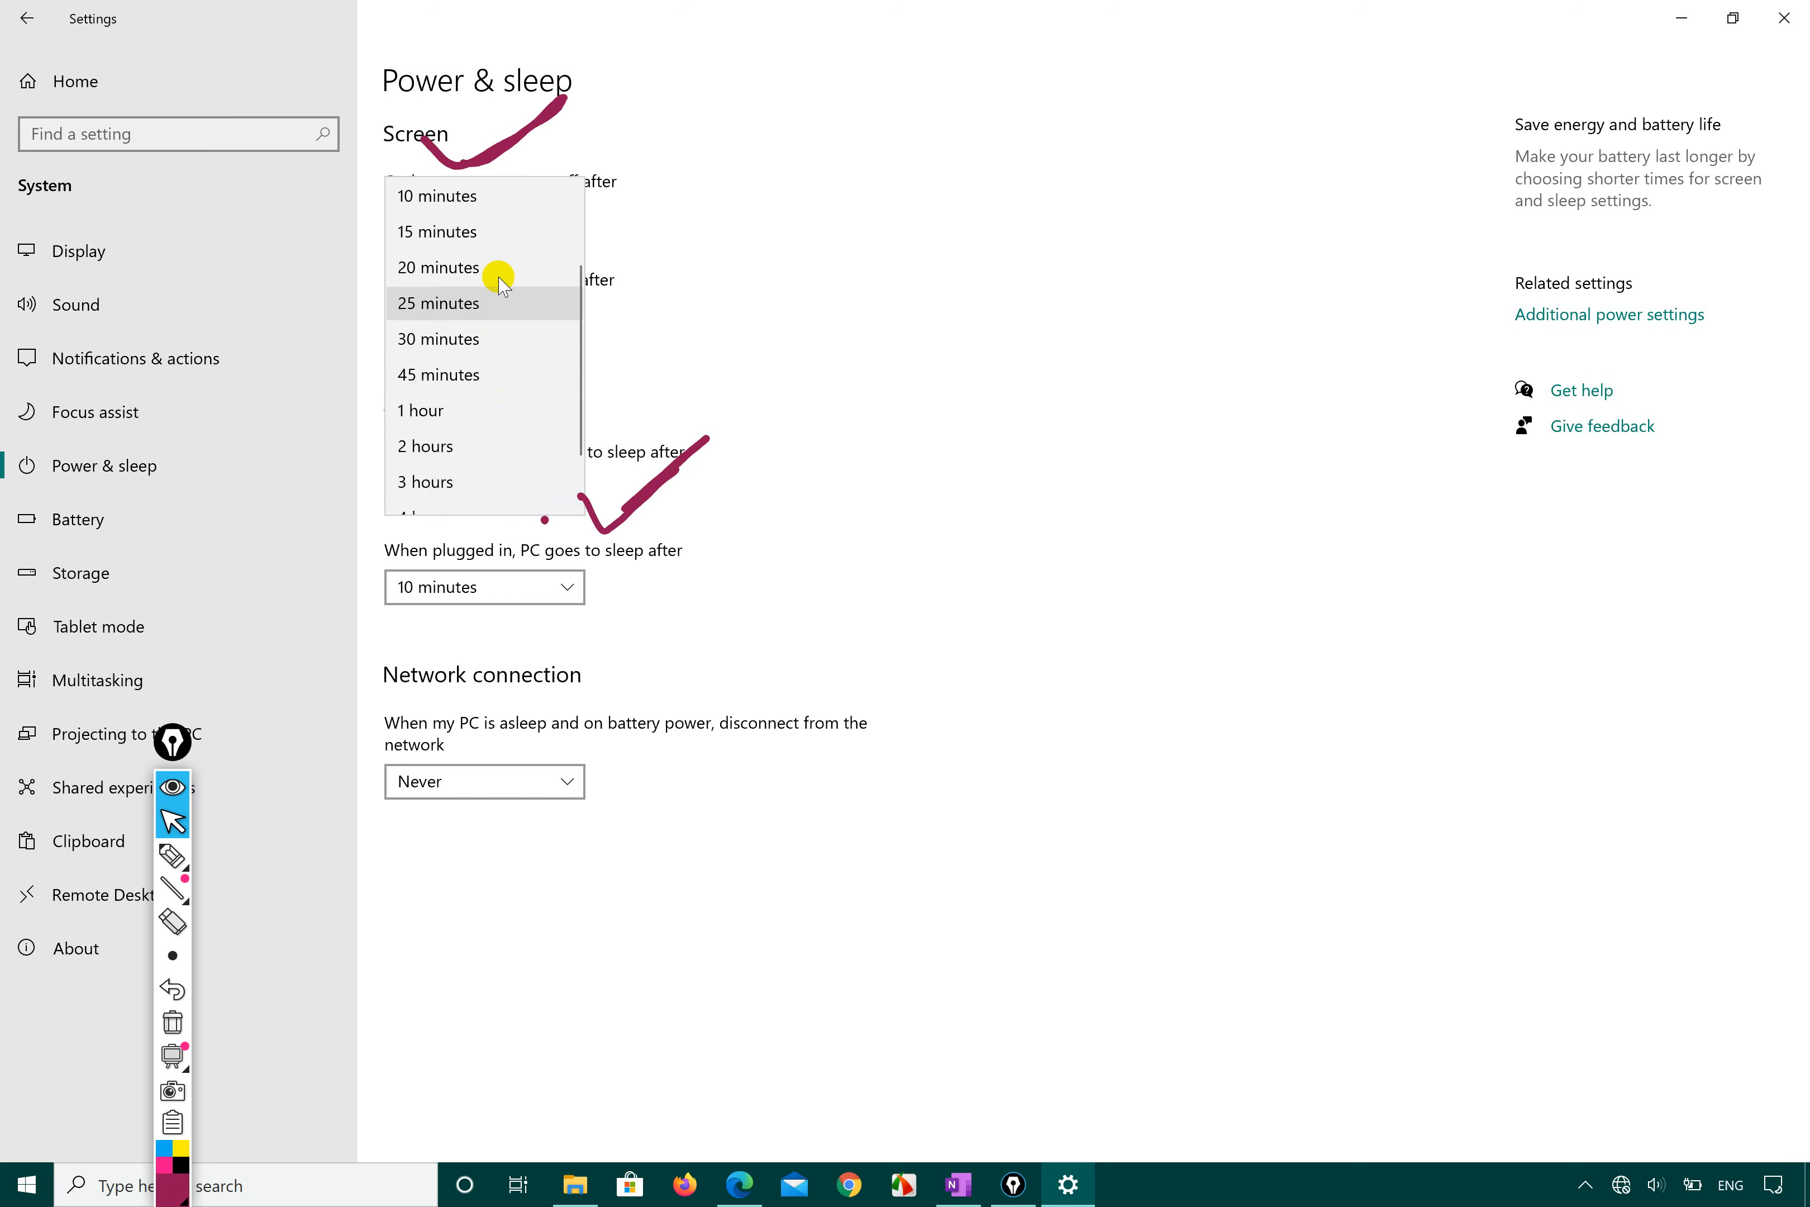
click(440, 339)
click(564, 590)
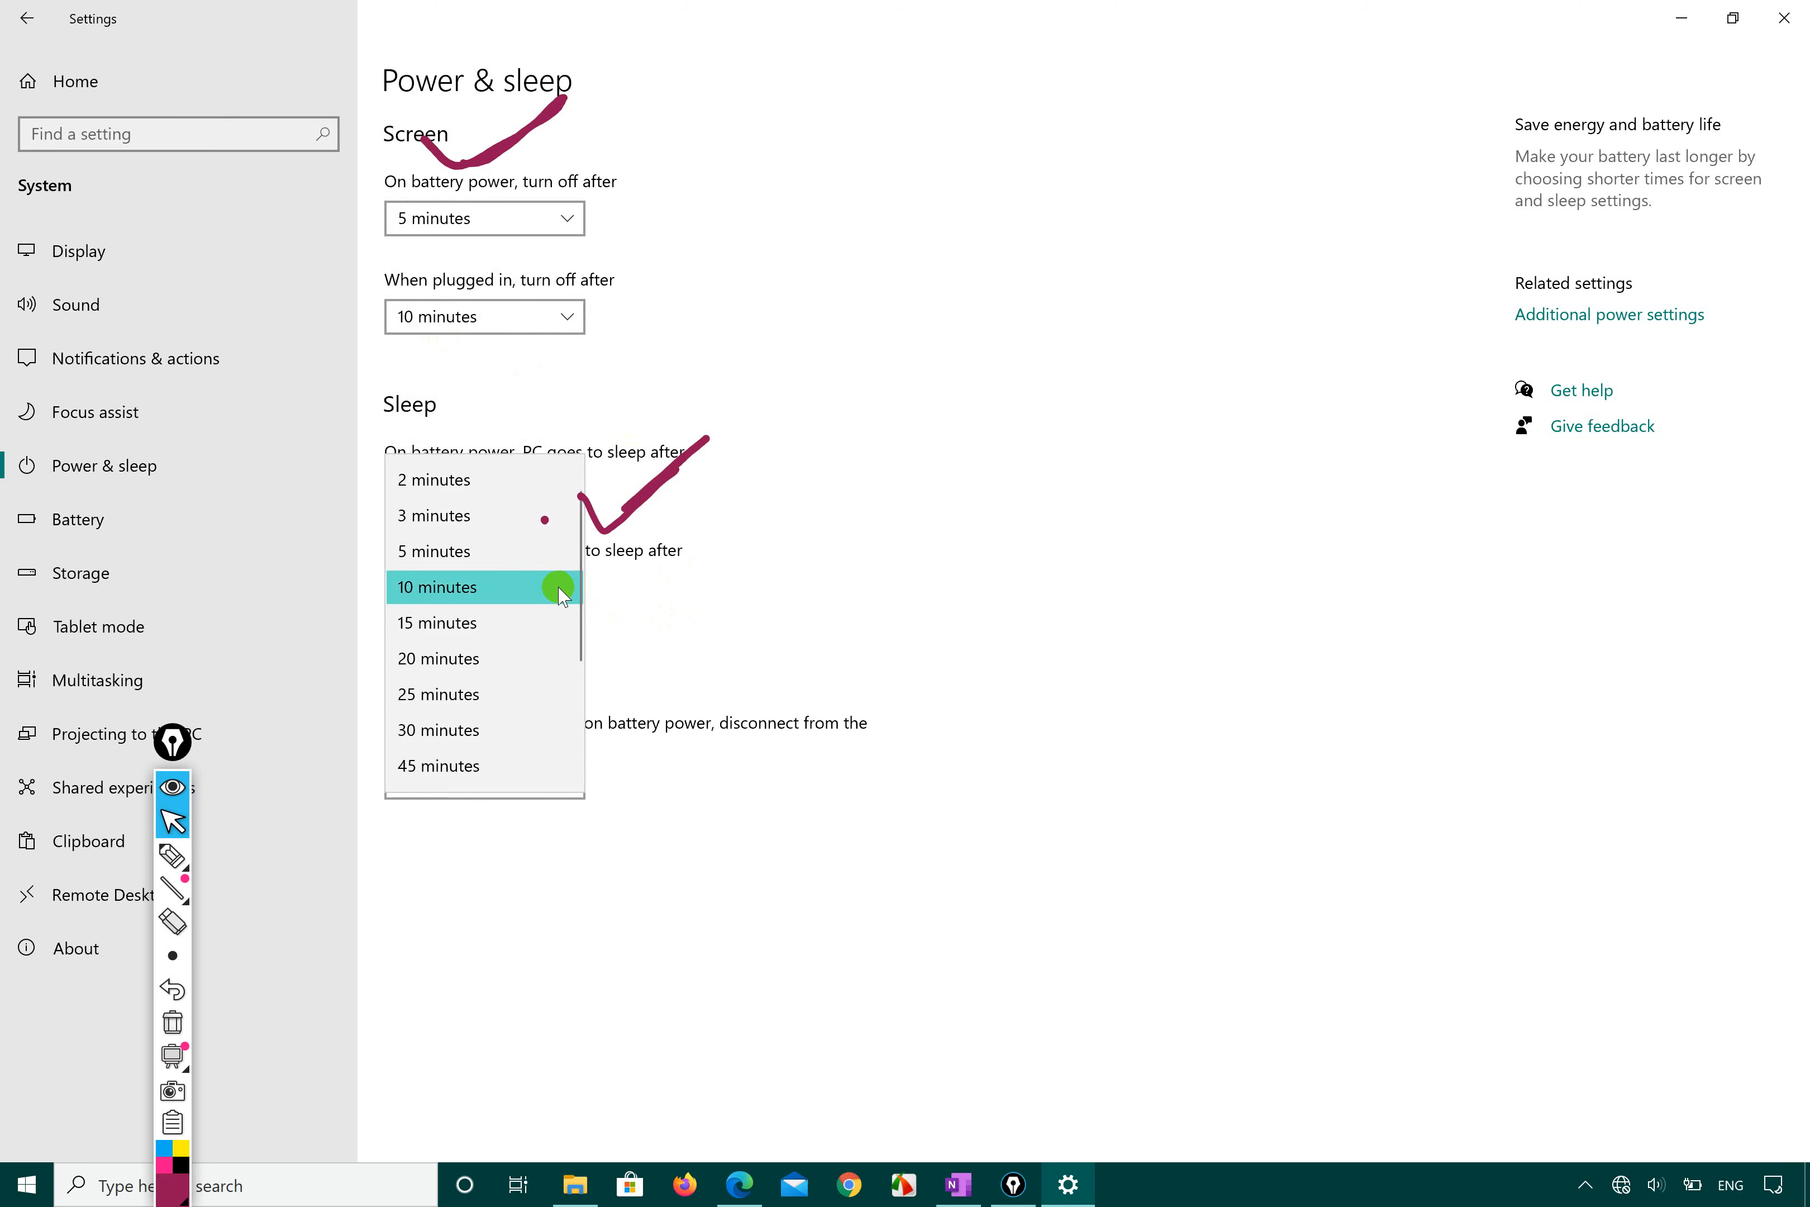
click(475, 733)
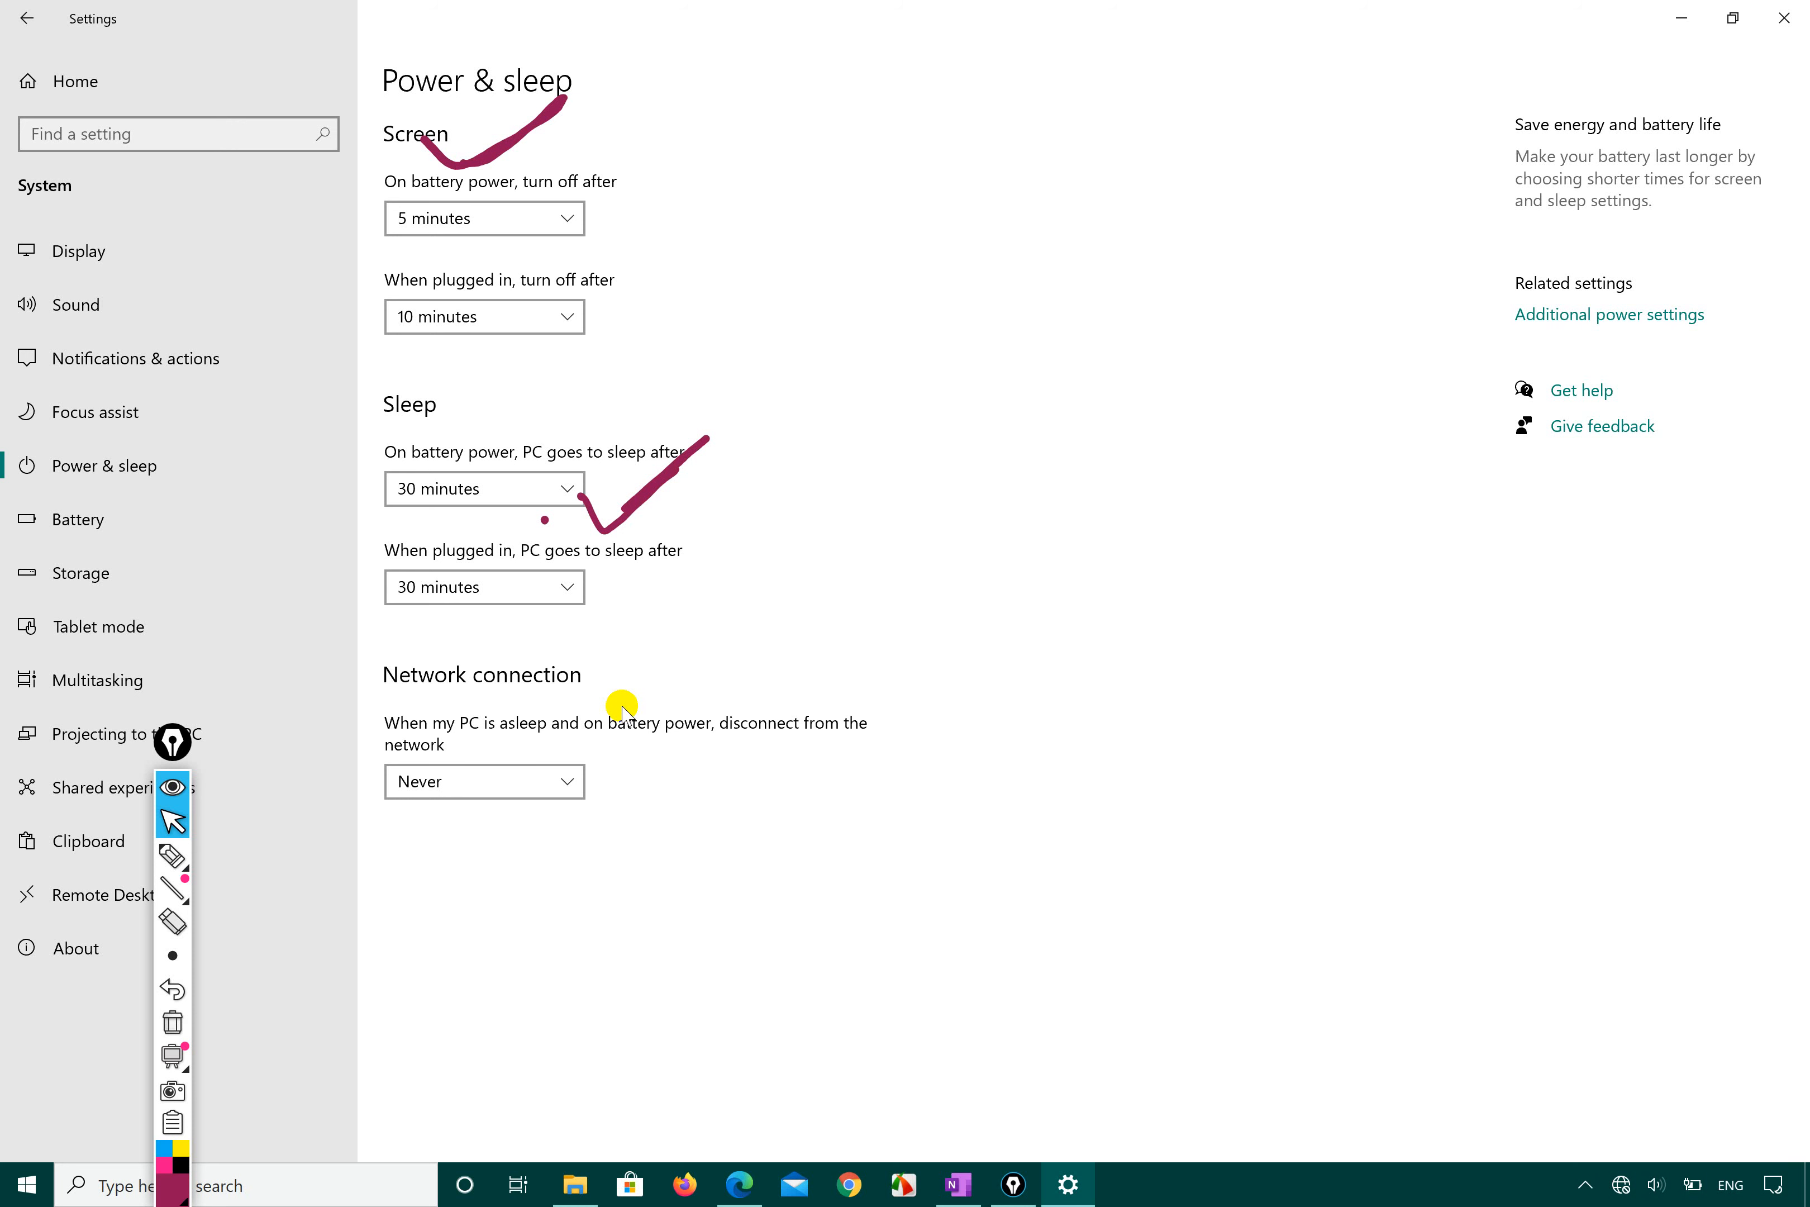
Step: Tick the network disconnect setting under Network connection in pen and mark its value with a dot
click(172, 856)
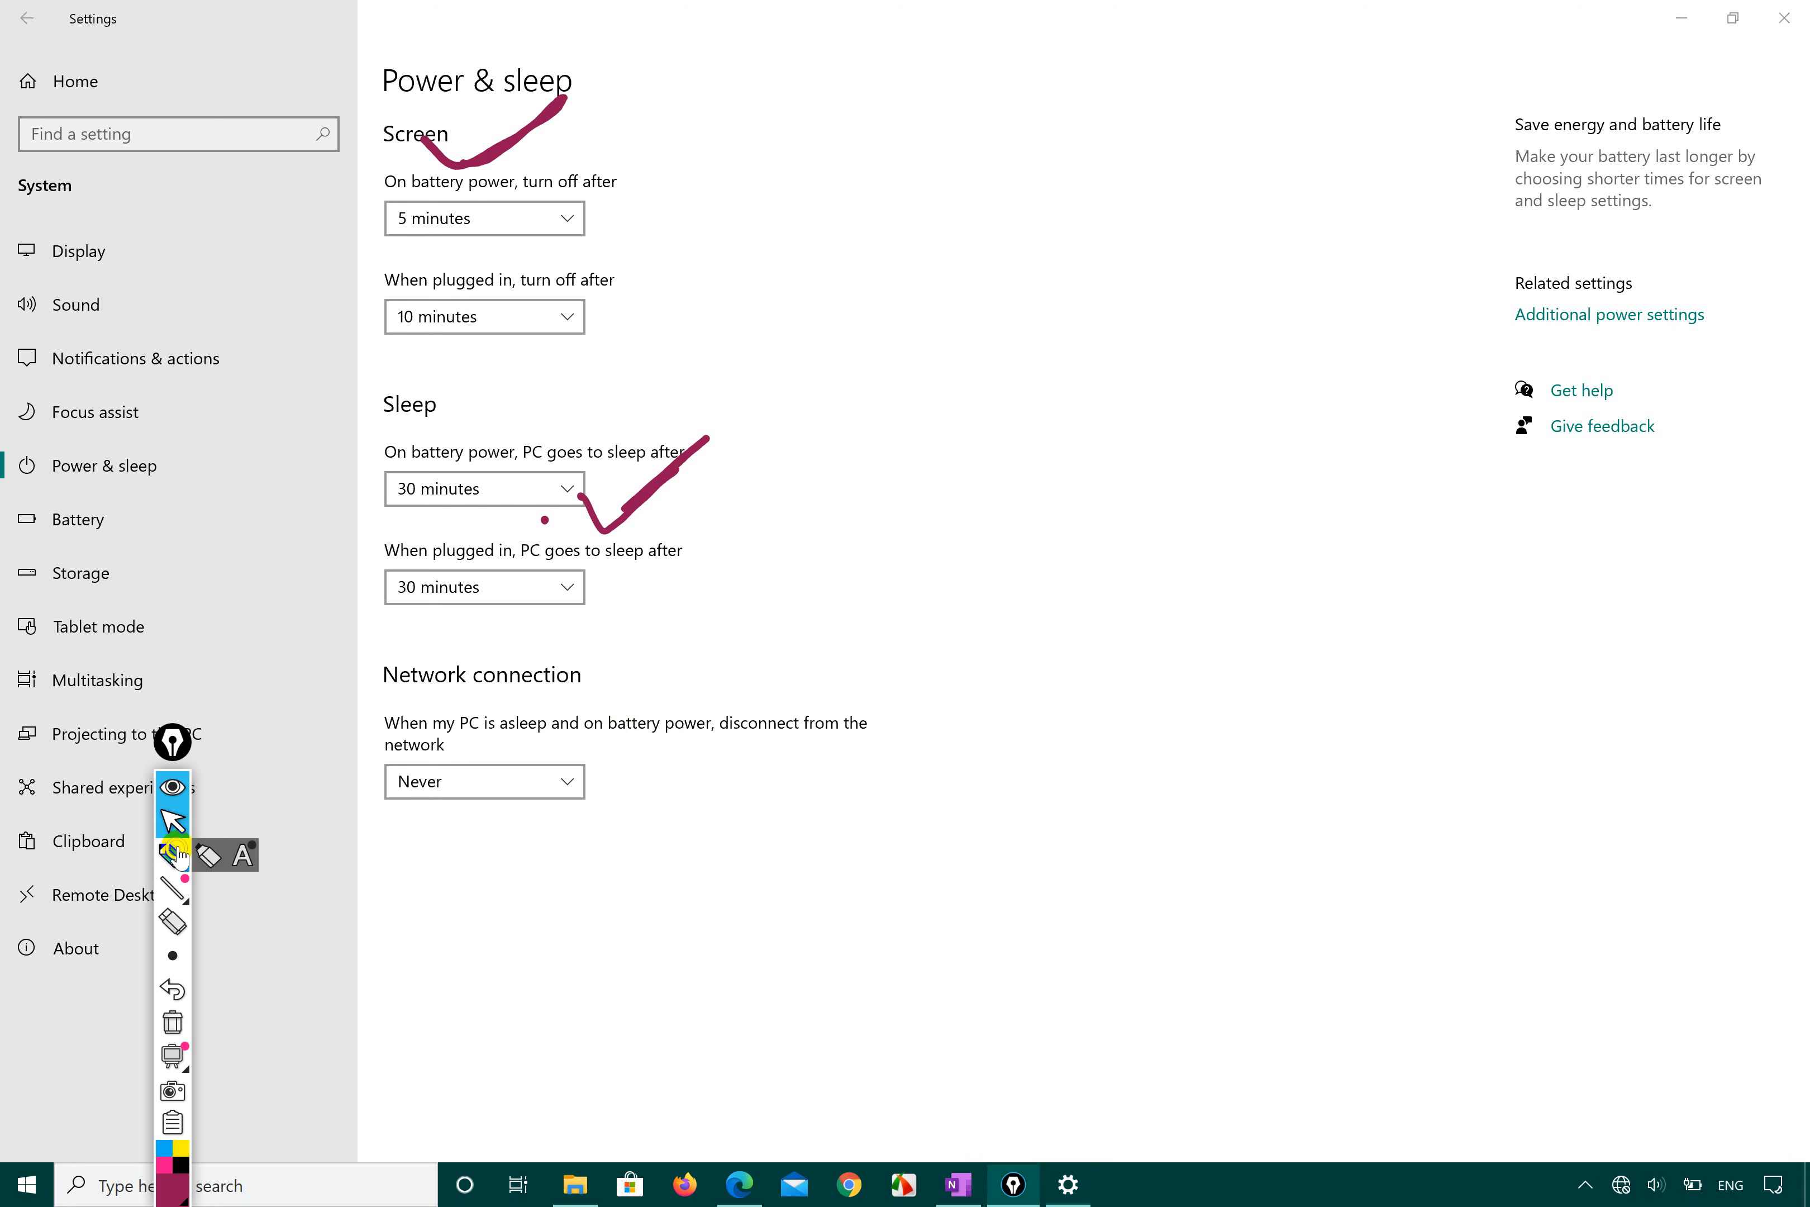
drag(479, 861, 629, 741)
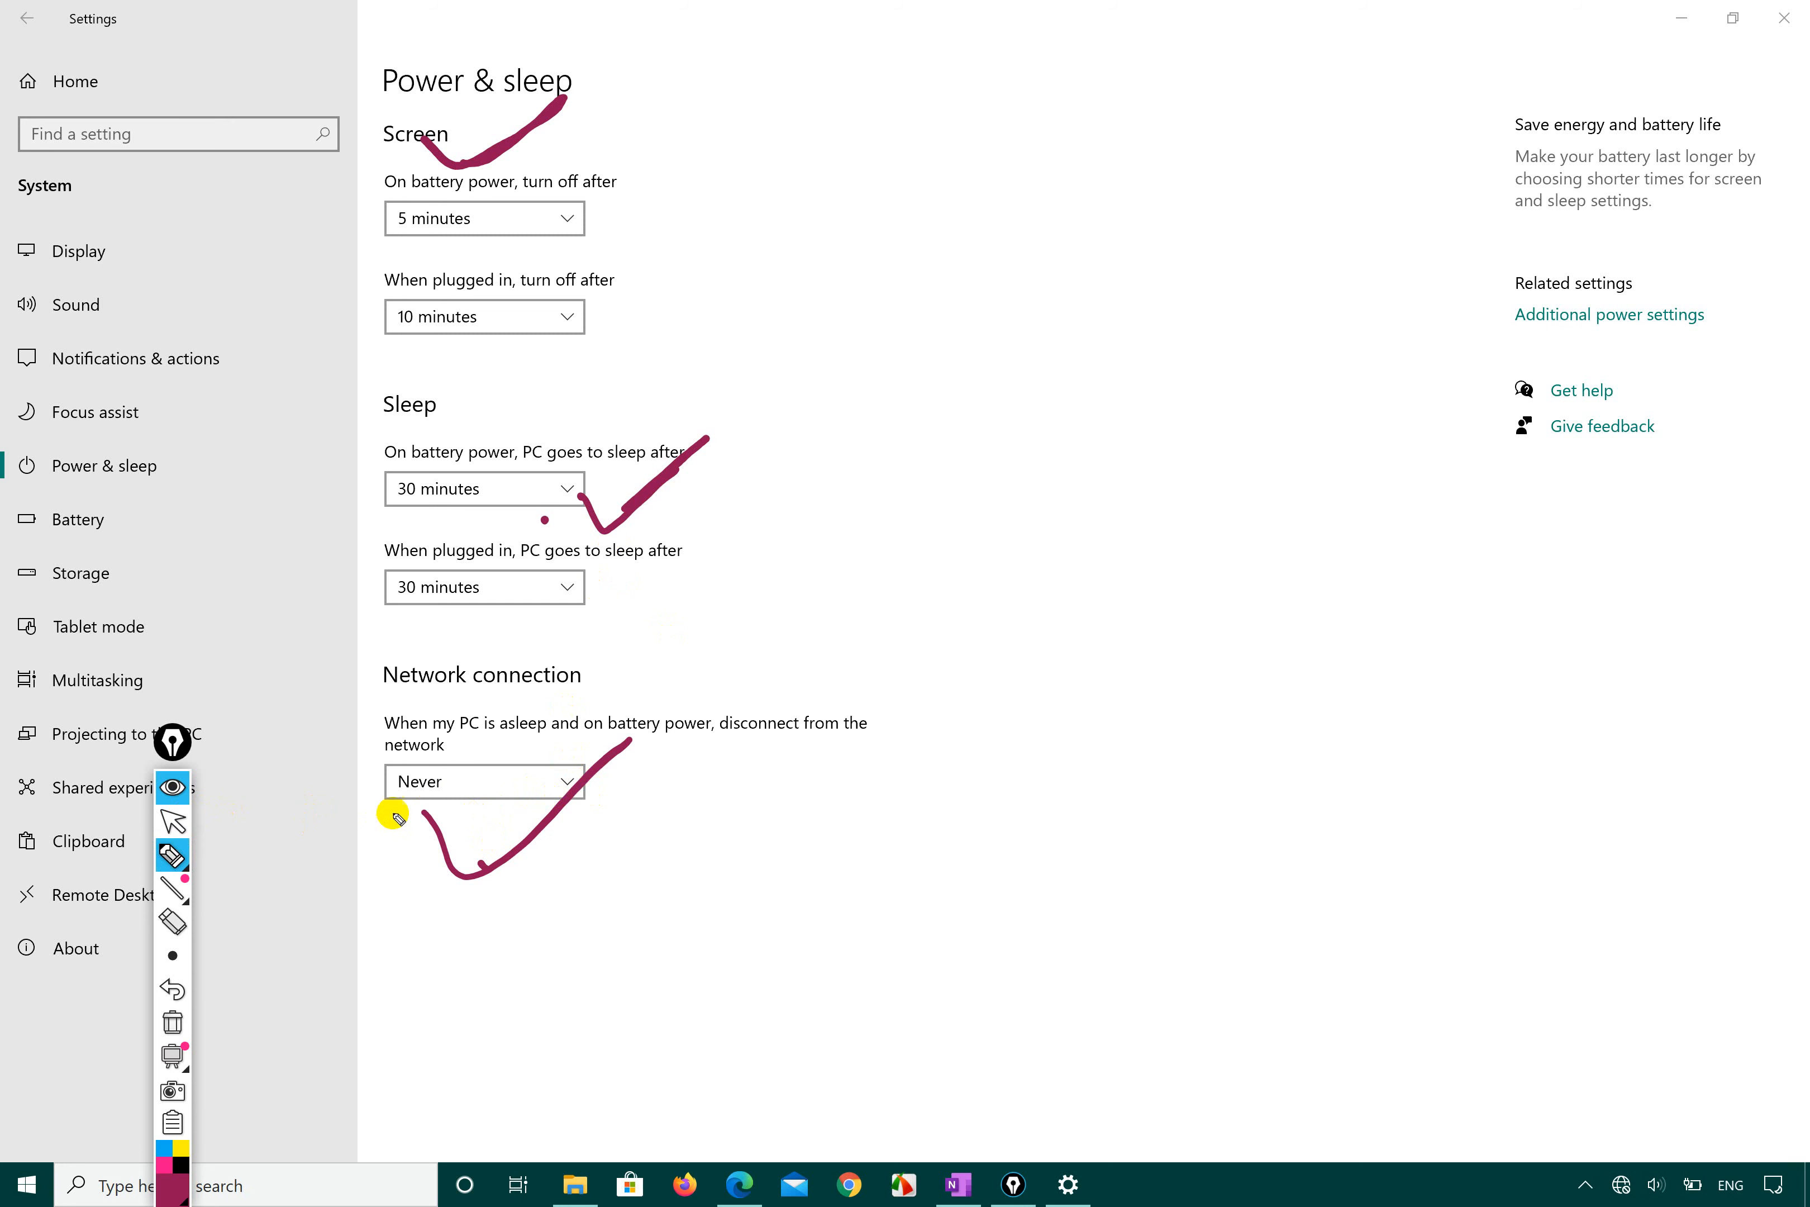
click(487, 784)
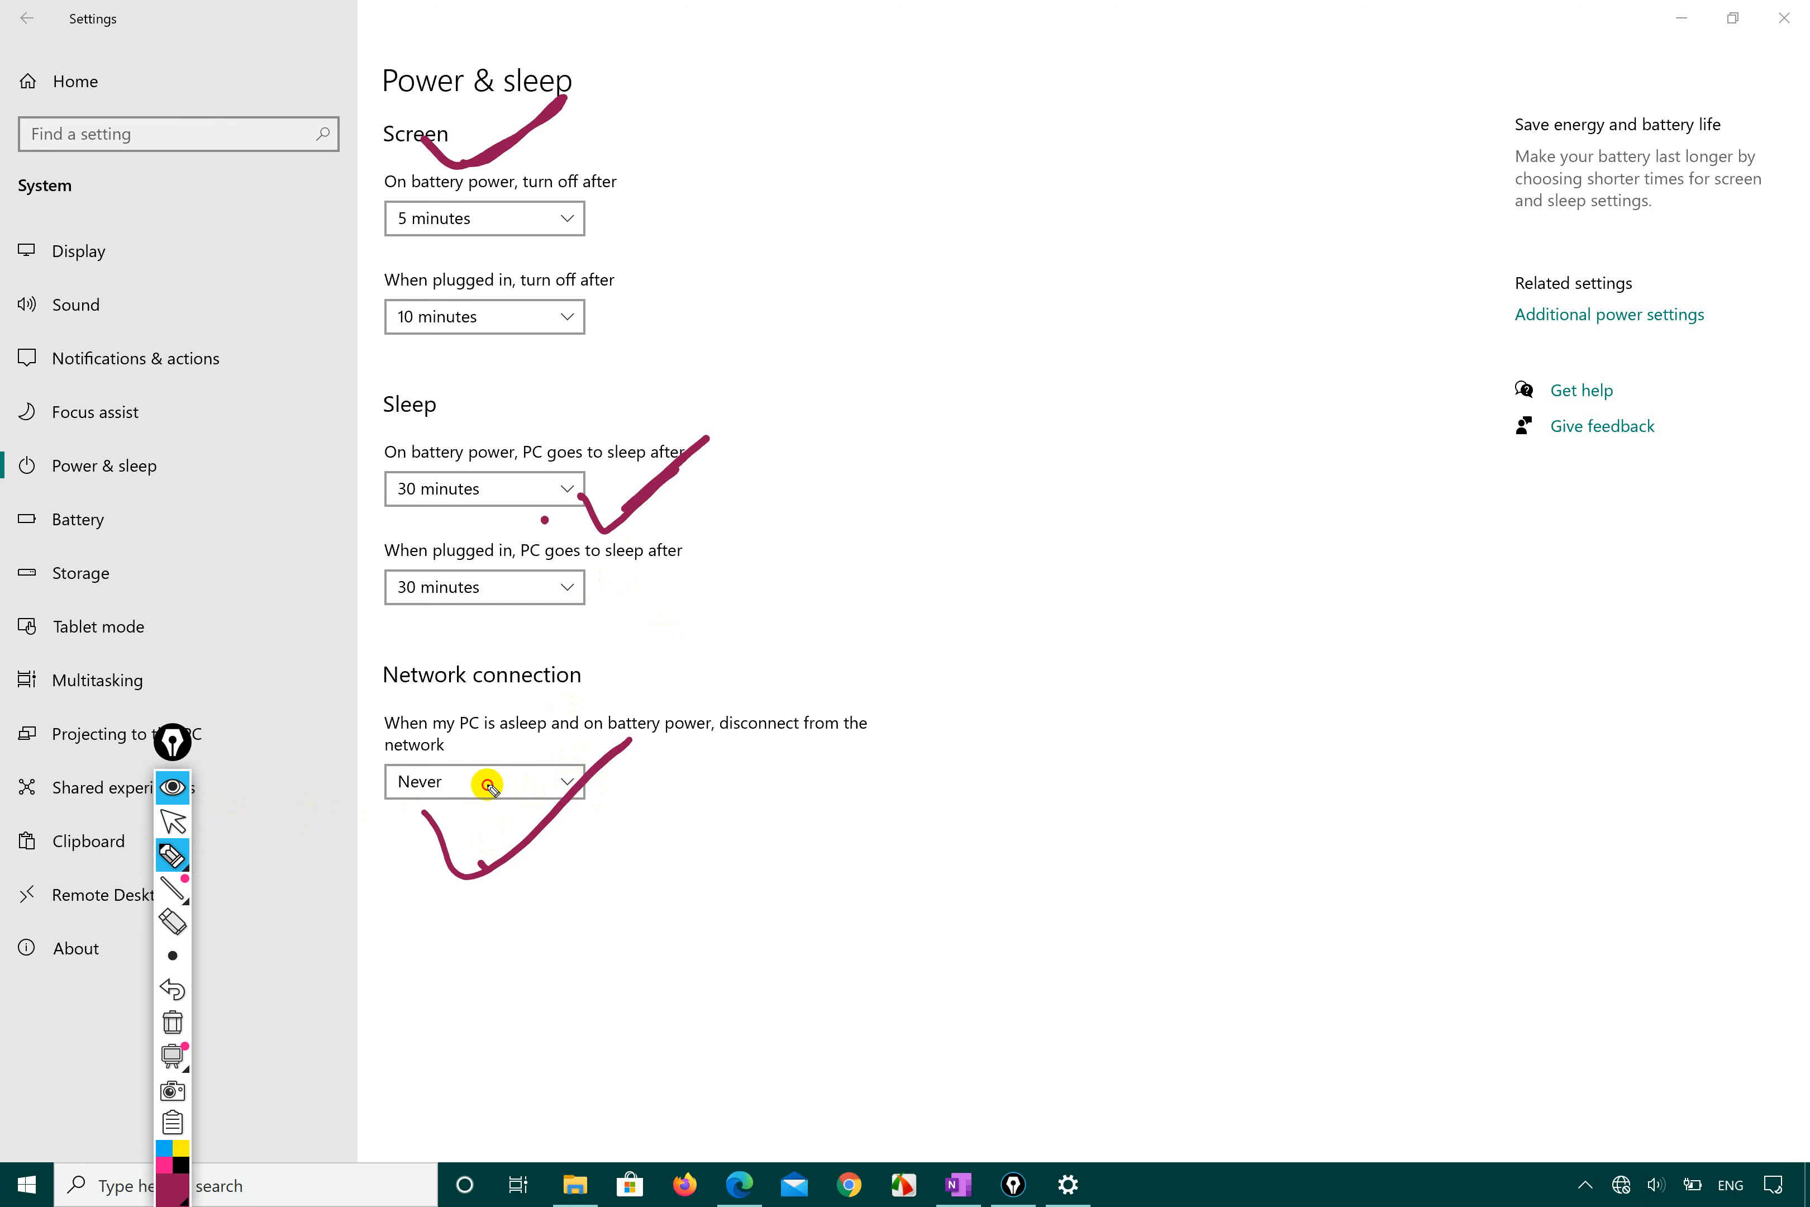
Step: View the choices for disconnecting from the network while asleep on battery power, and close them without choosing one
click(173, 821)
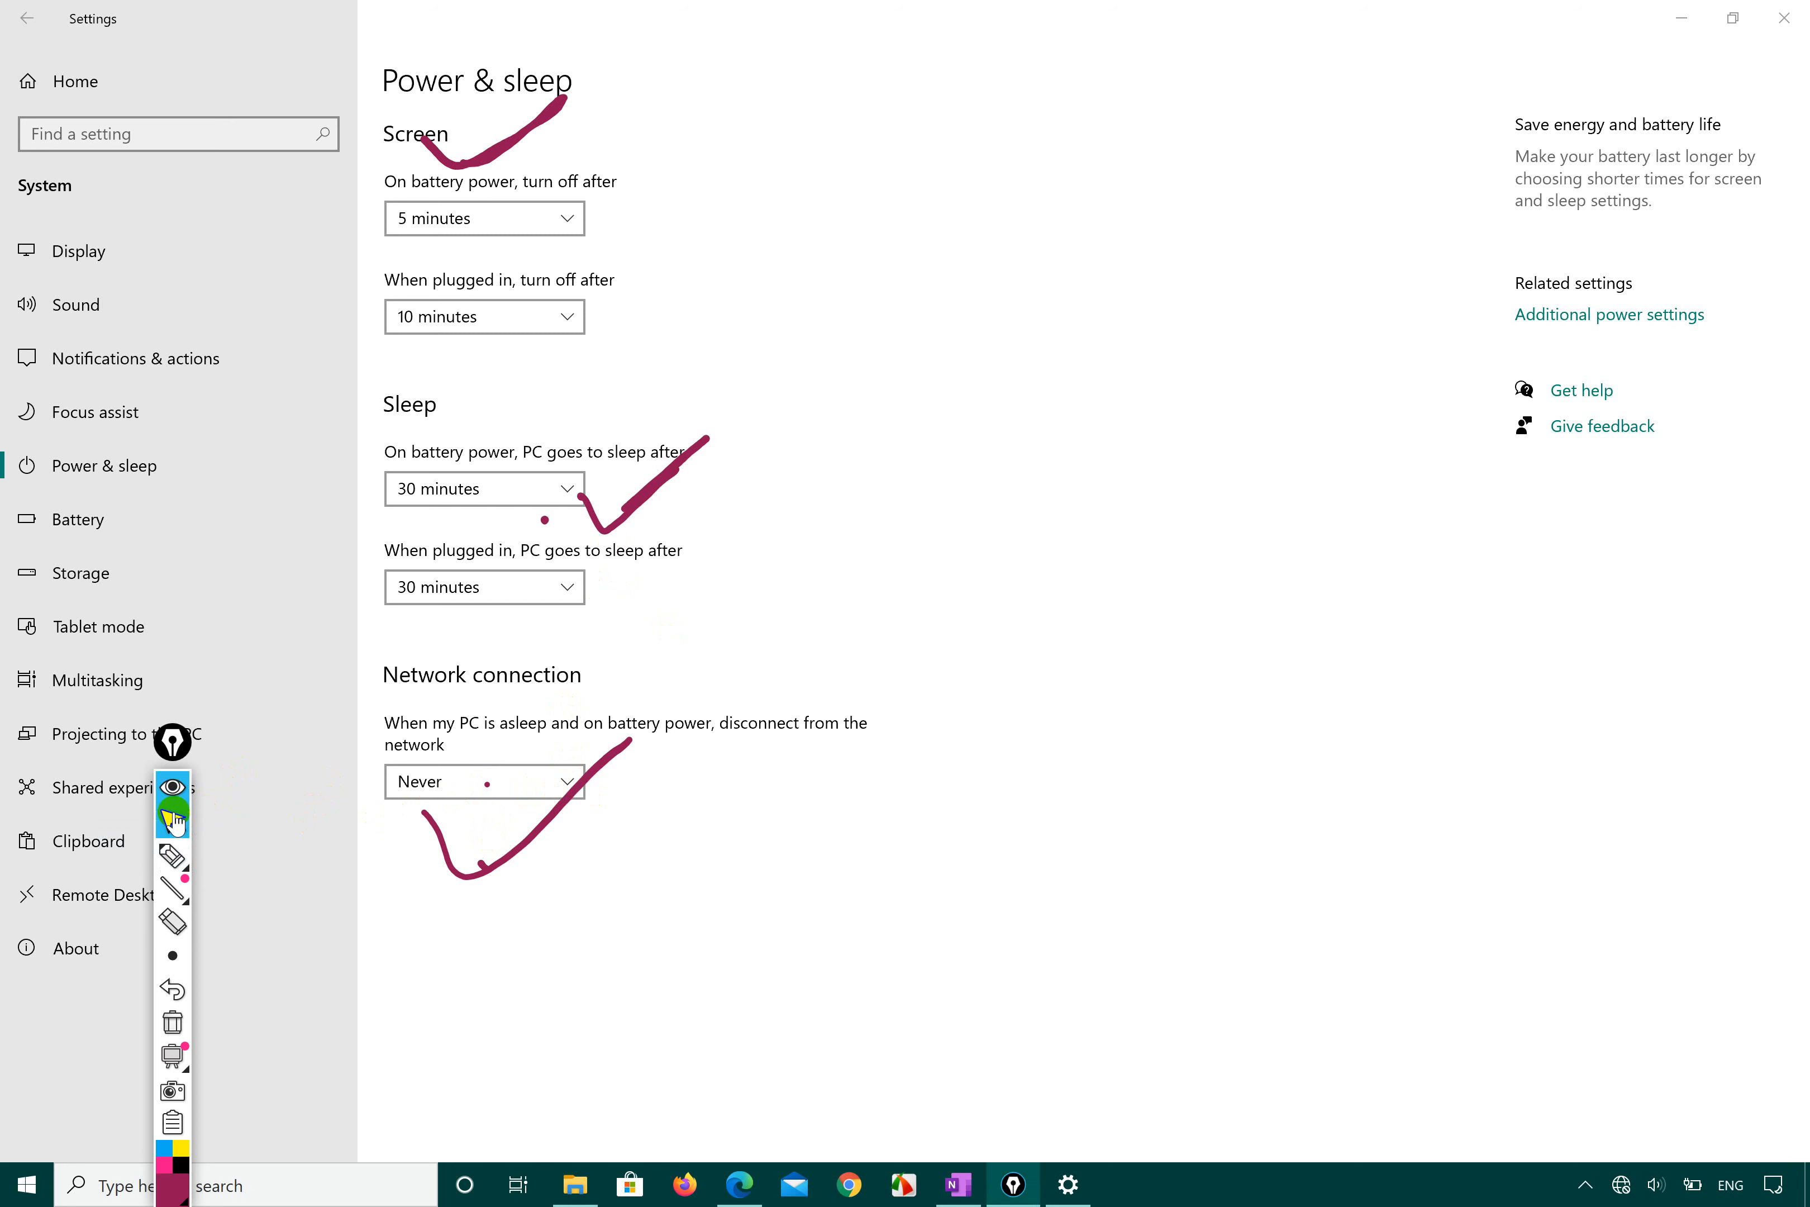
click(470, 785)
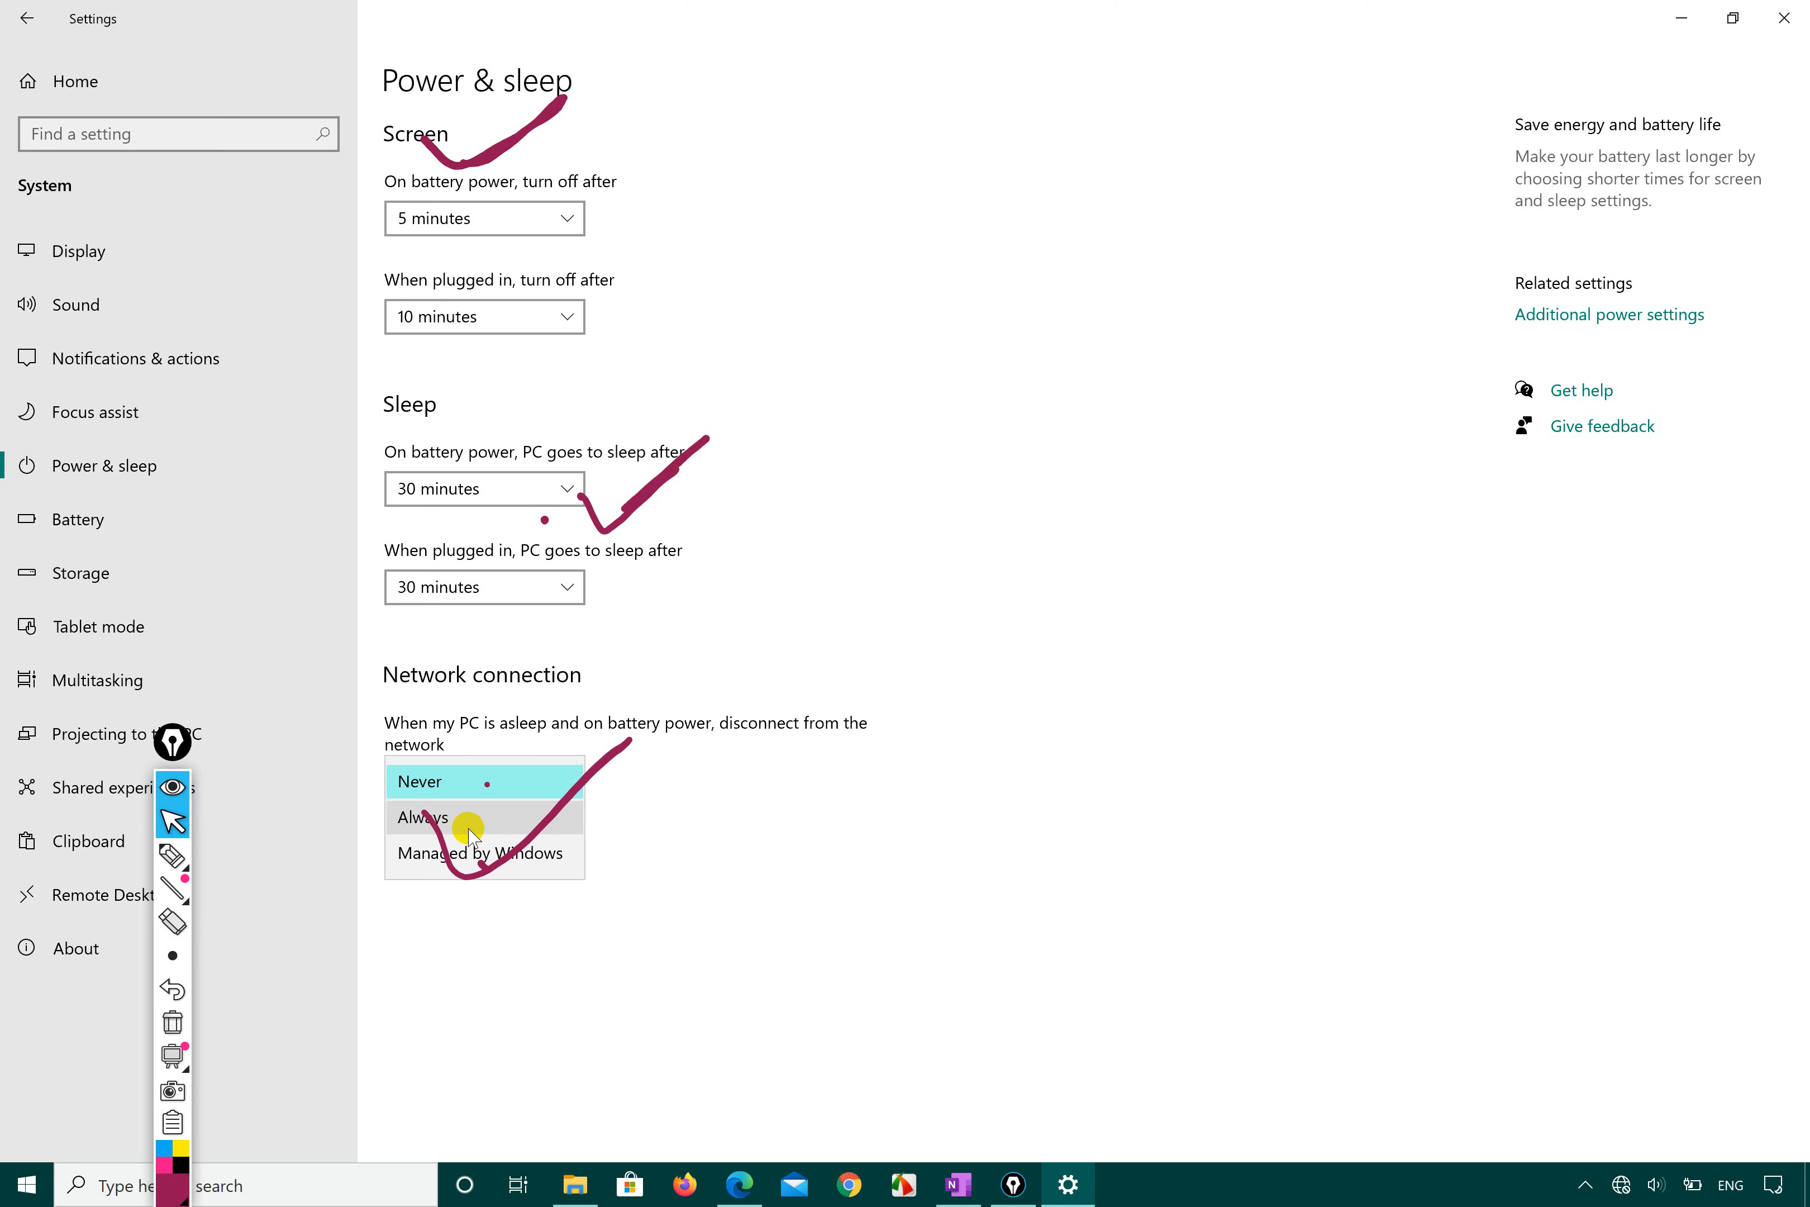
click(798, 849)
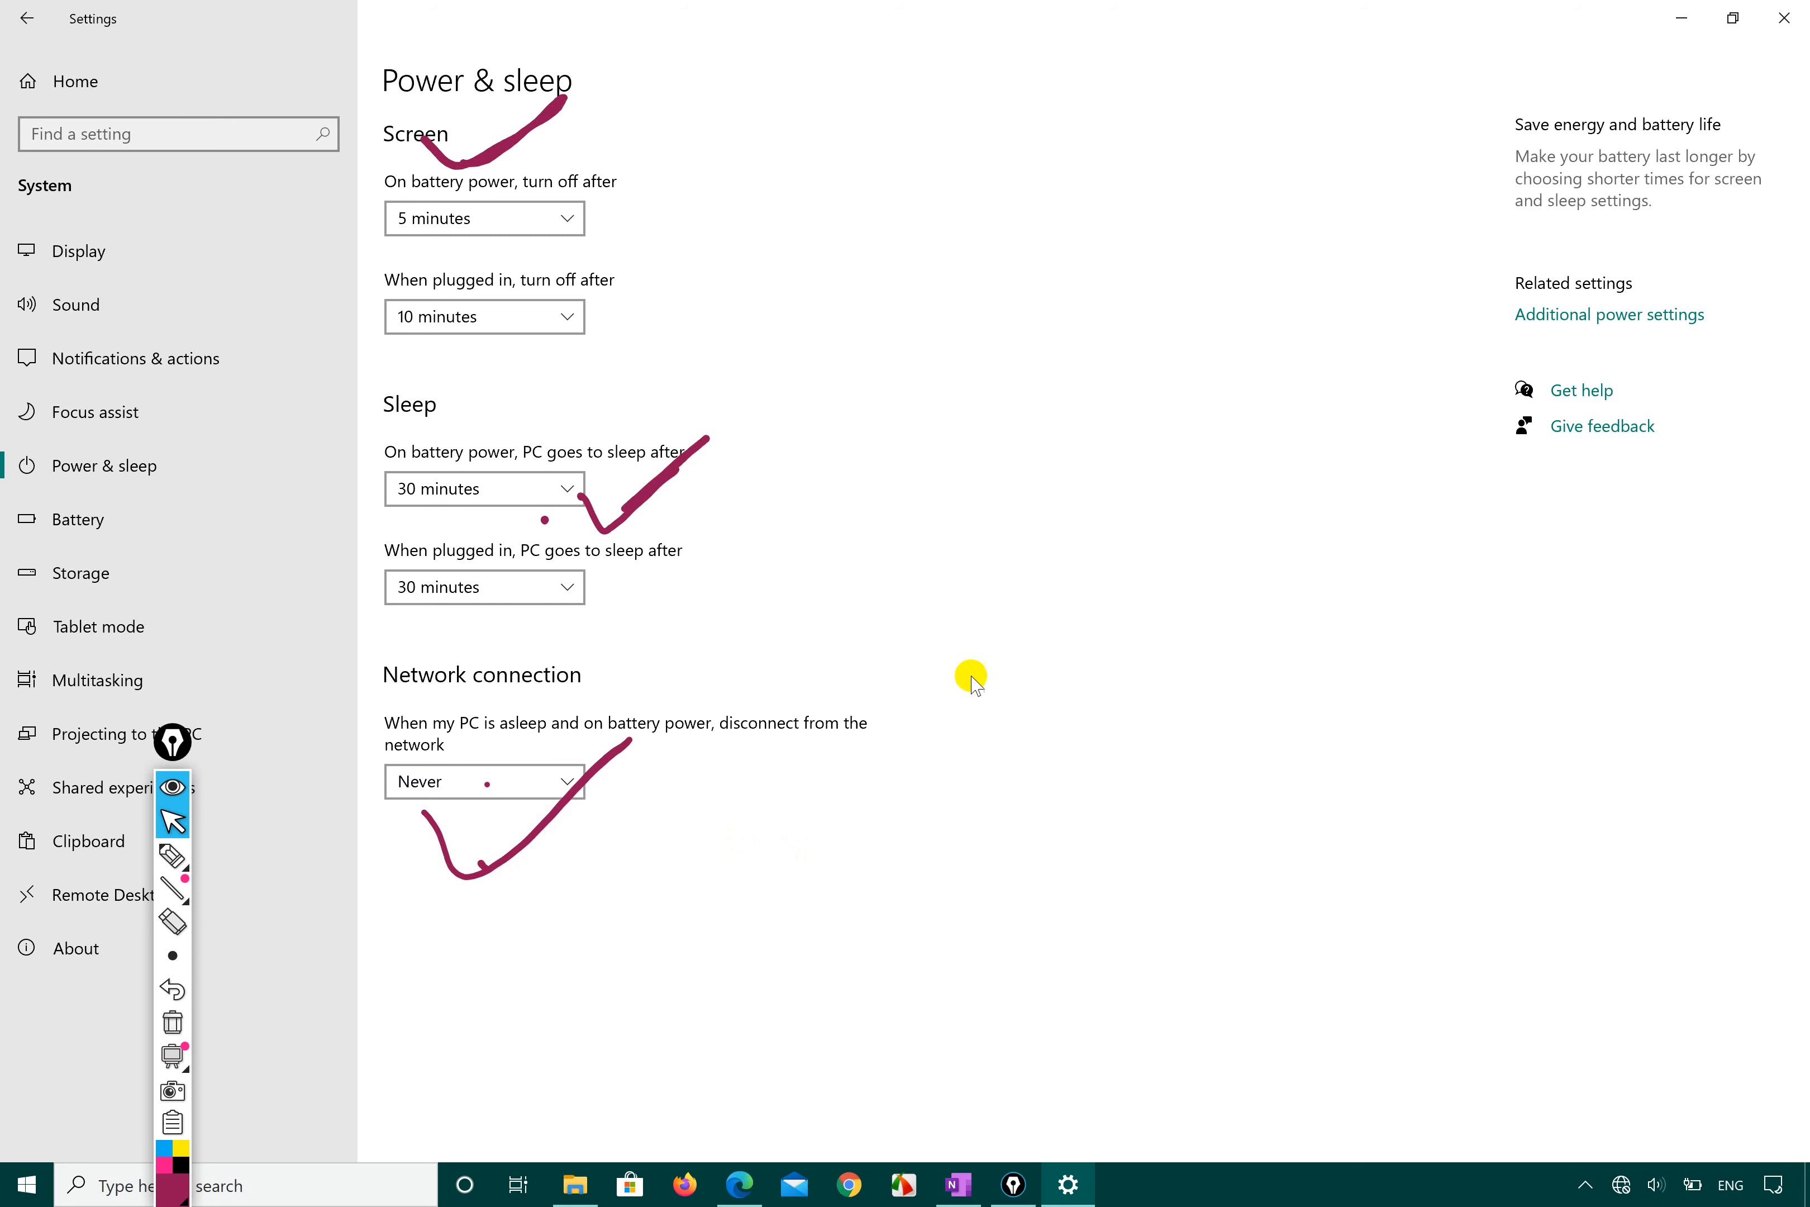
Step: Close the Power & sleep page and reopen Windows Settings at the System category
click(1765, 22)
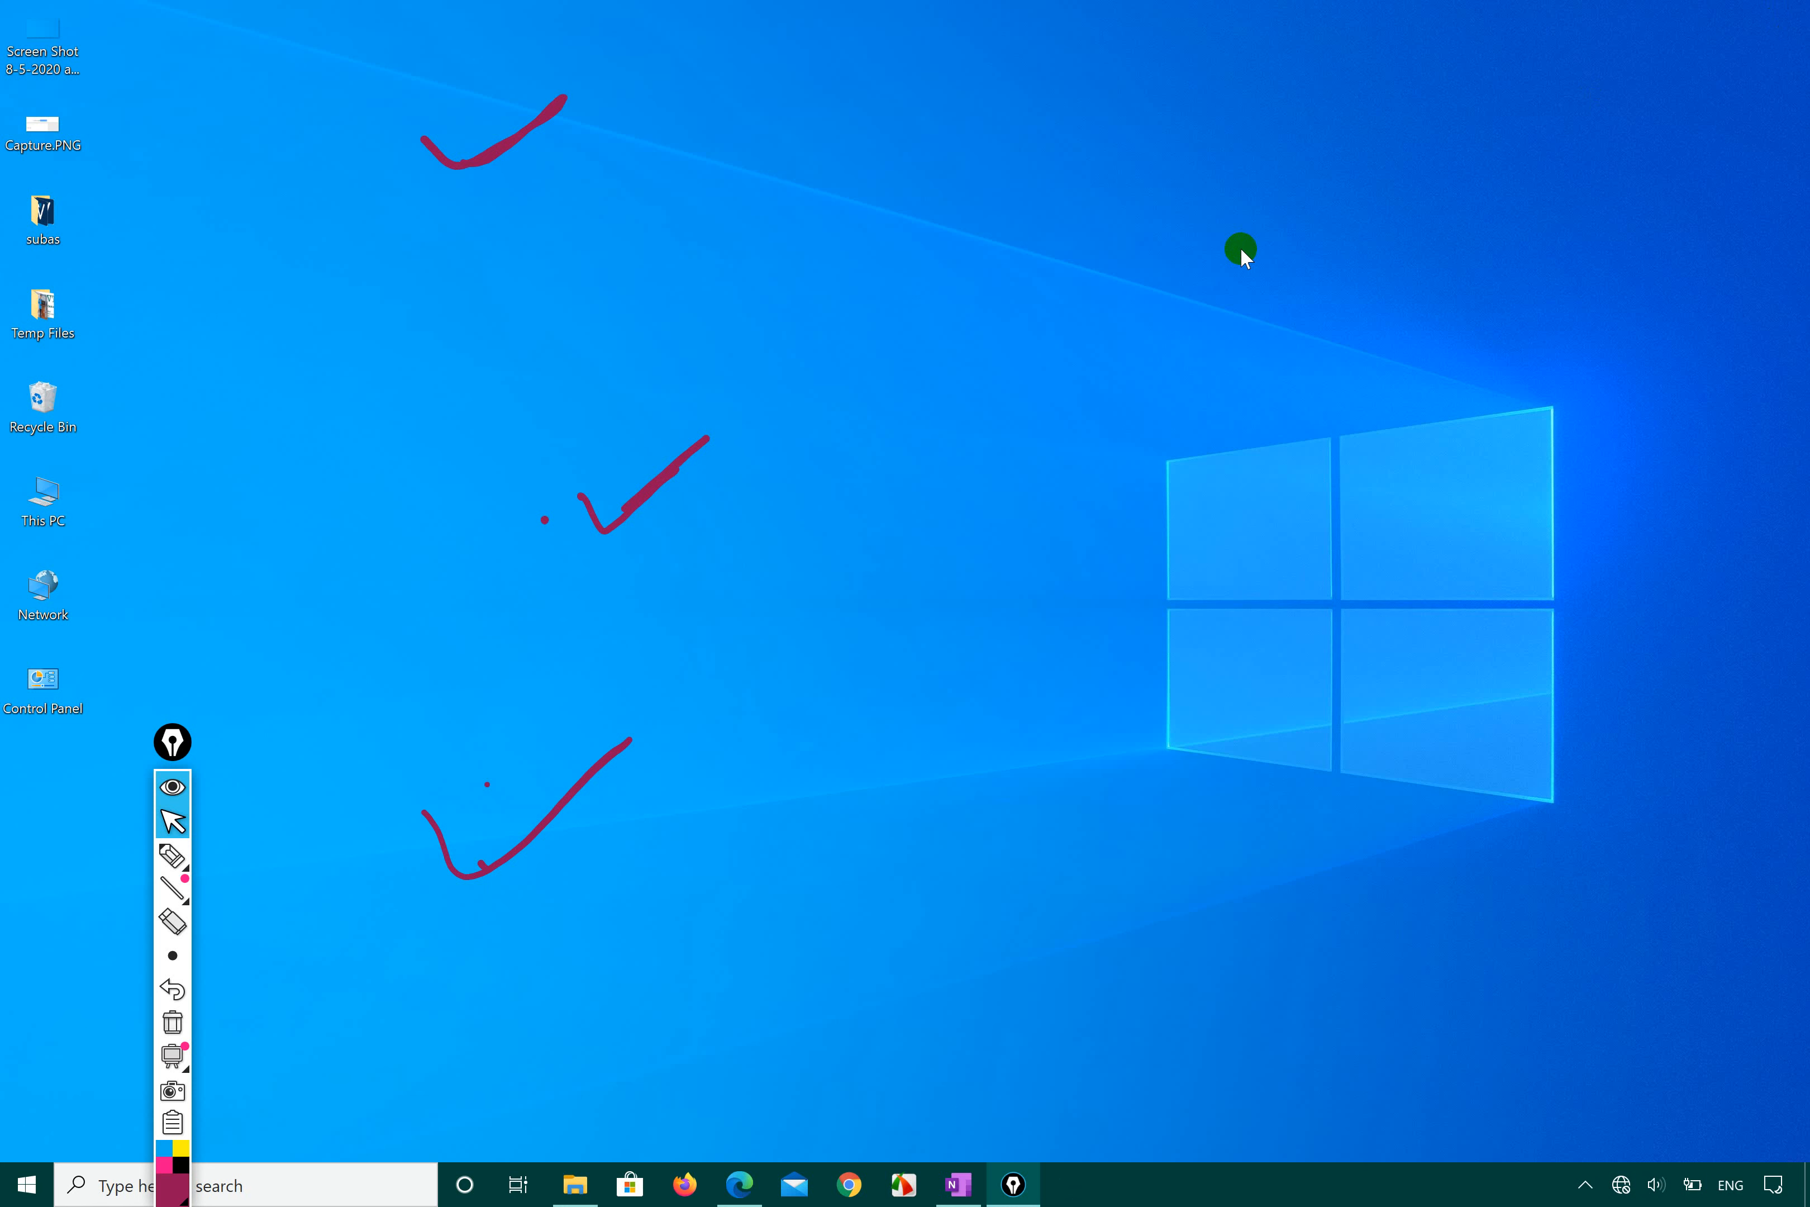
click(21, 1183)
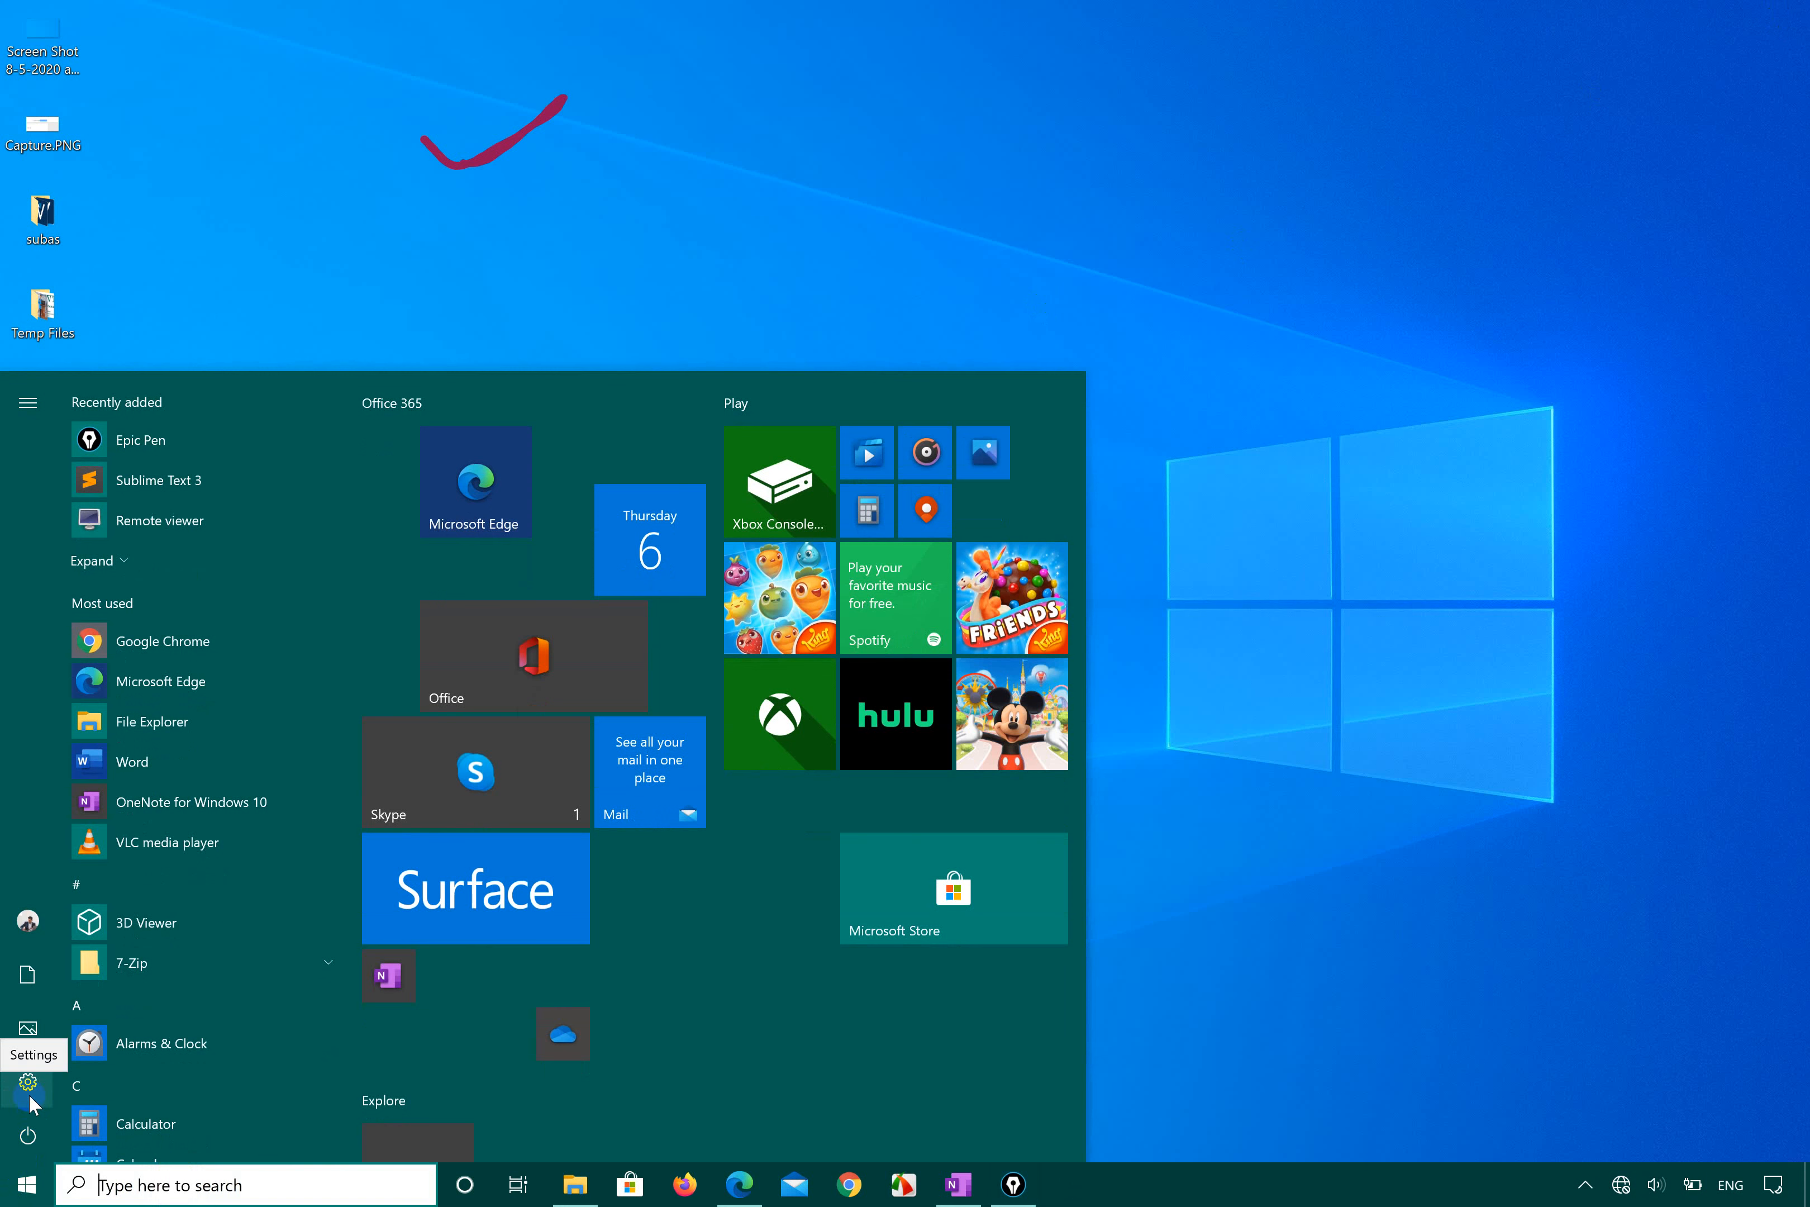
click(17, 1190)
click(14, 1193)
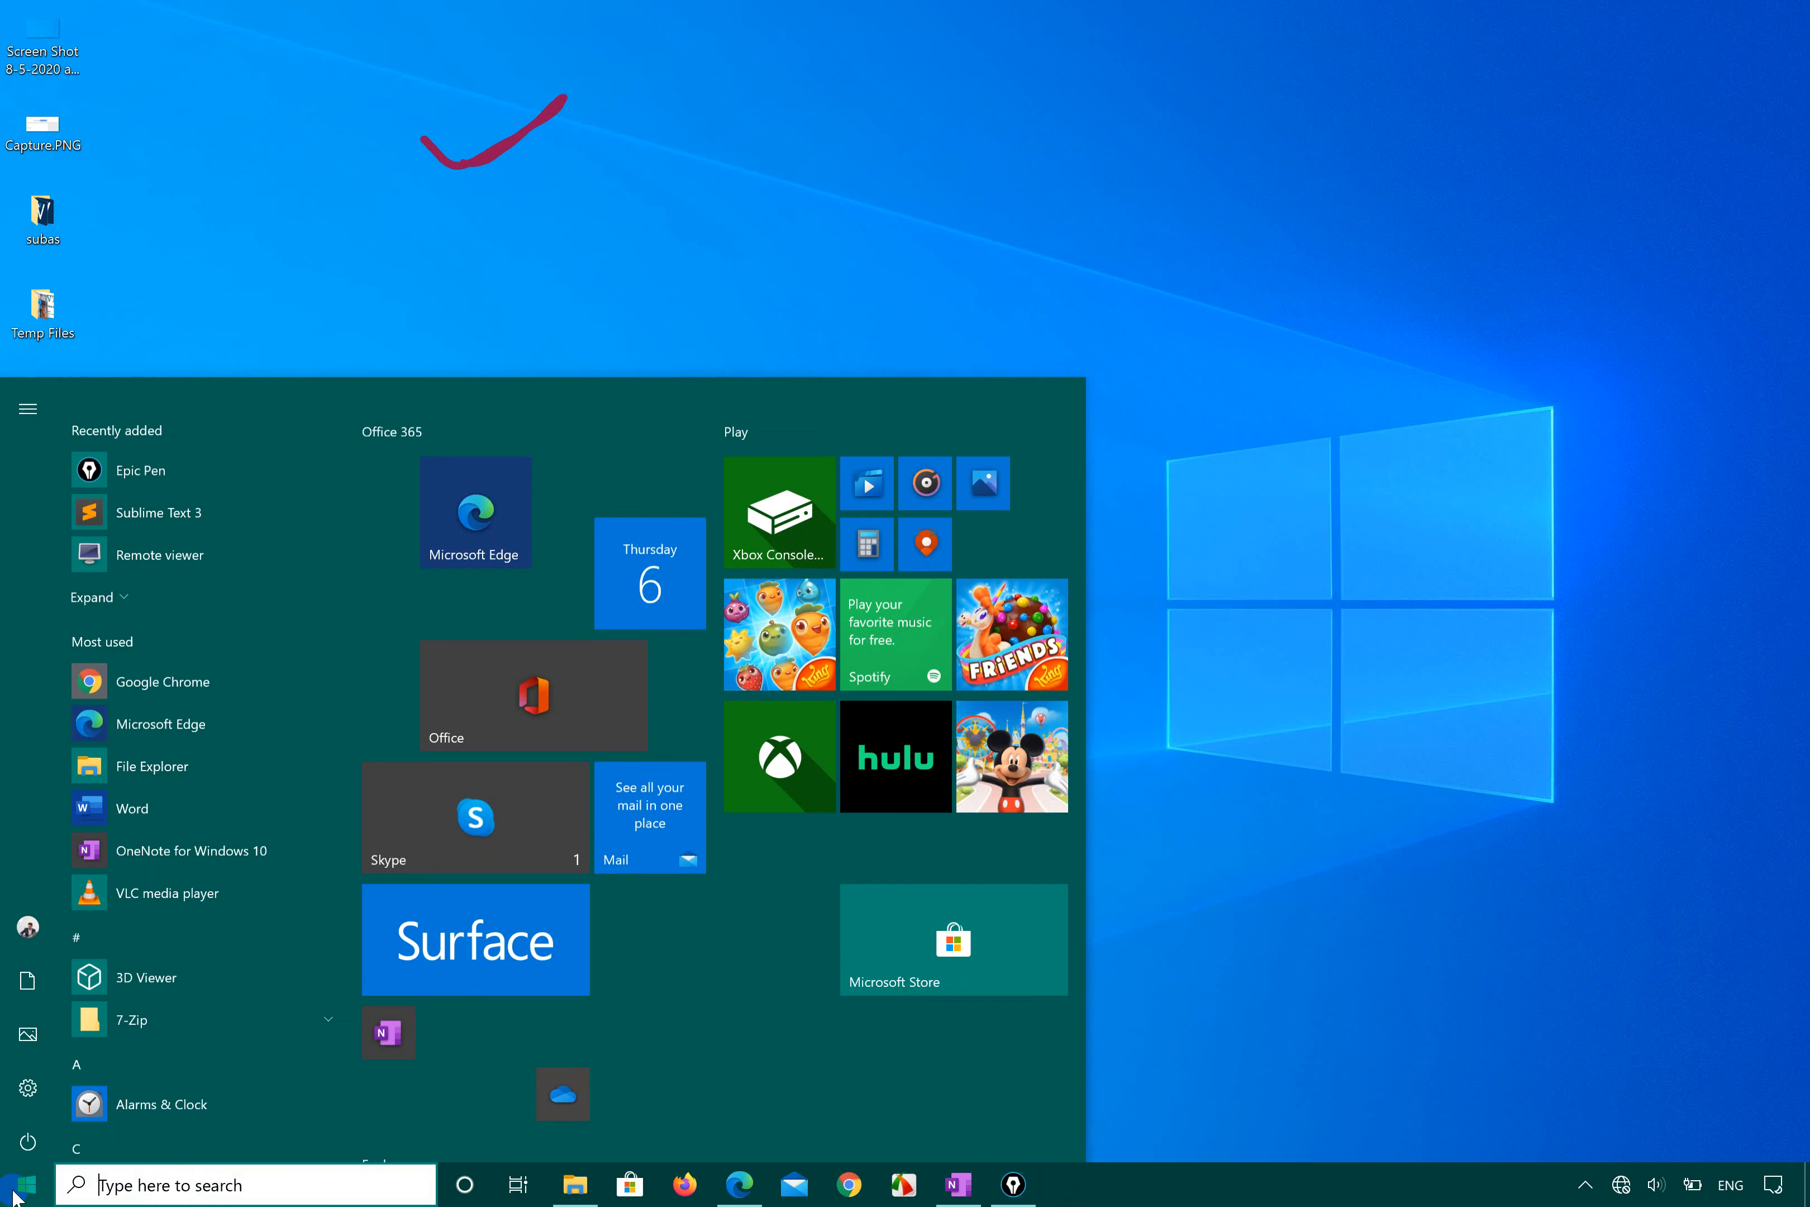
click(24, 1064)
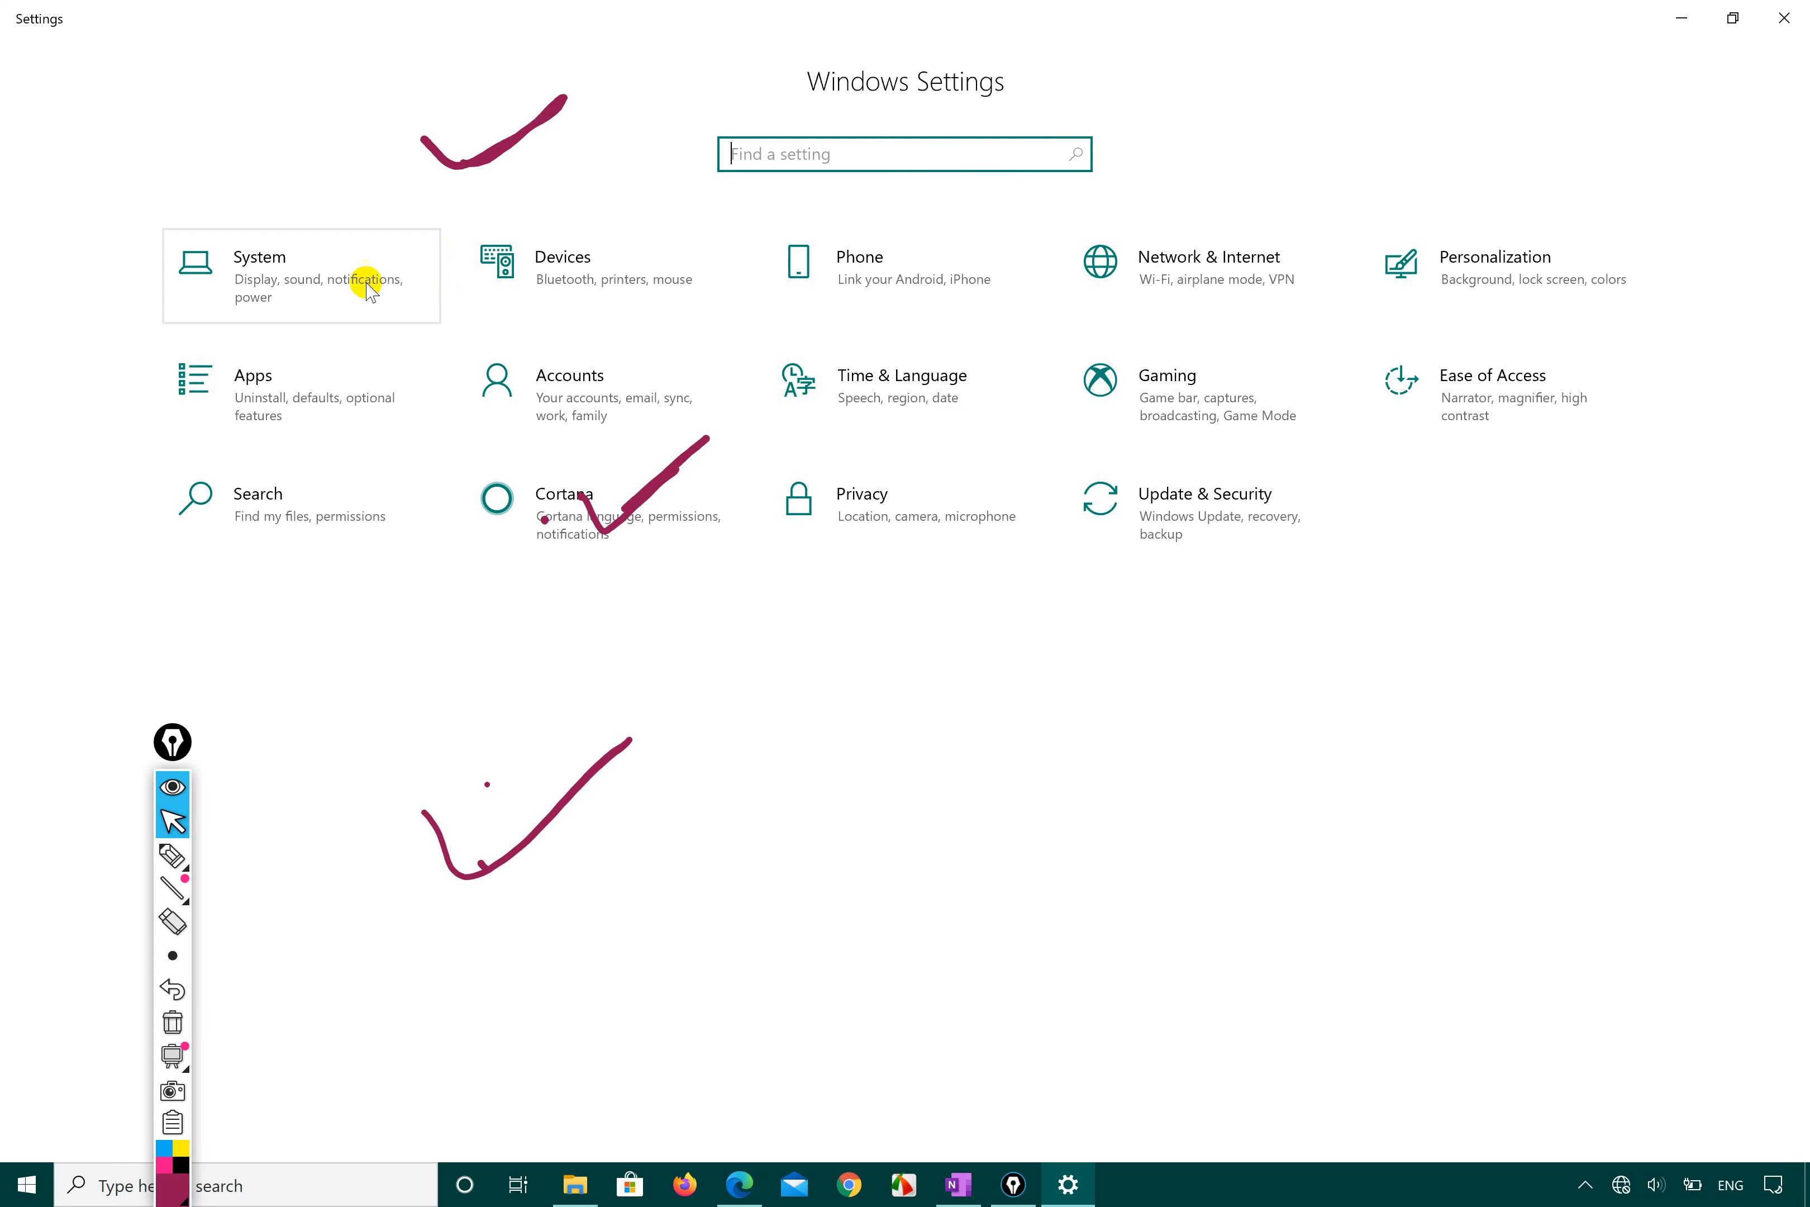
click(267, 301)
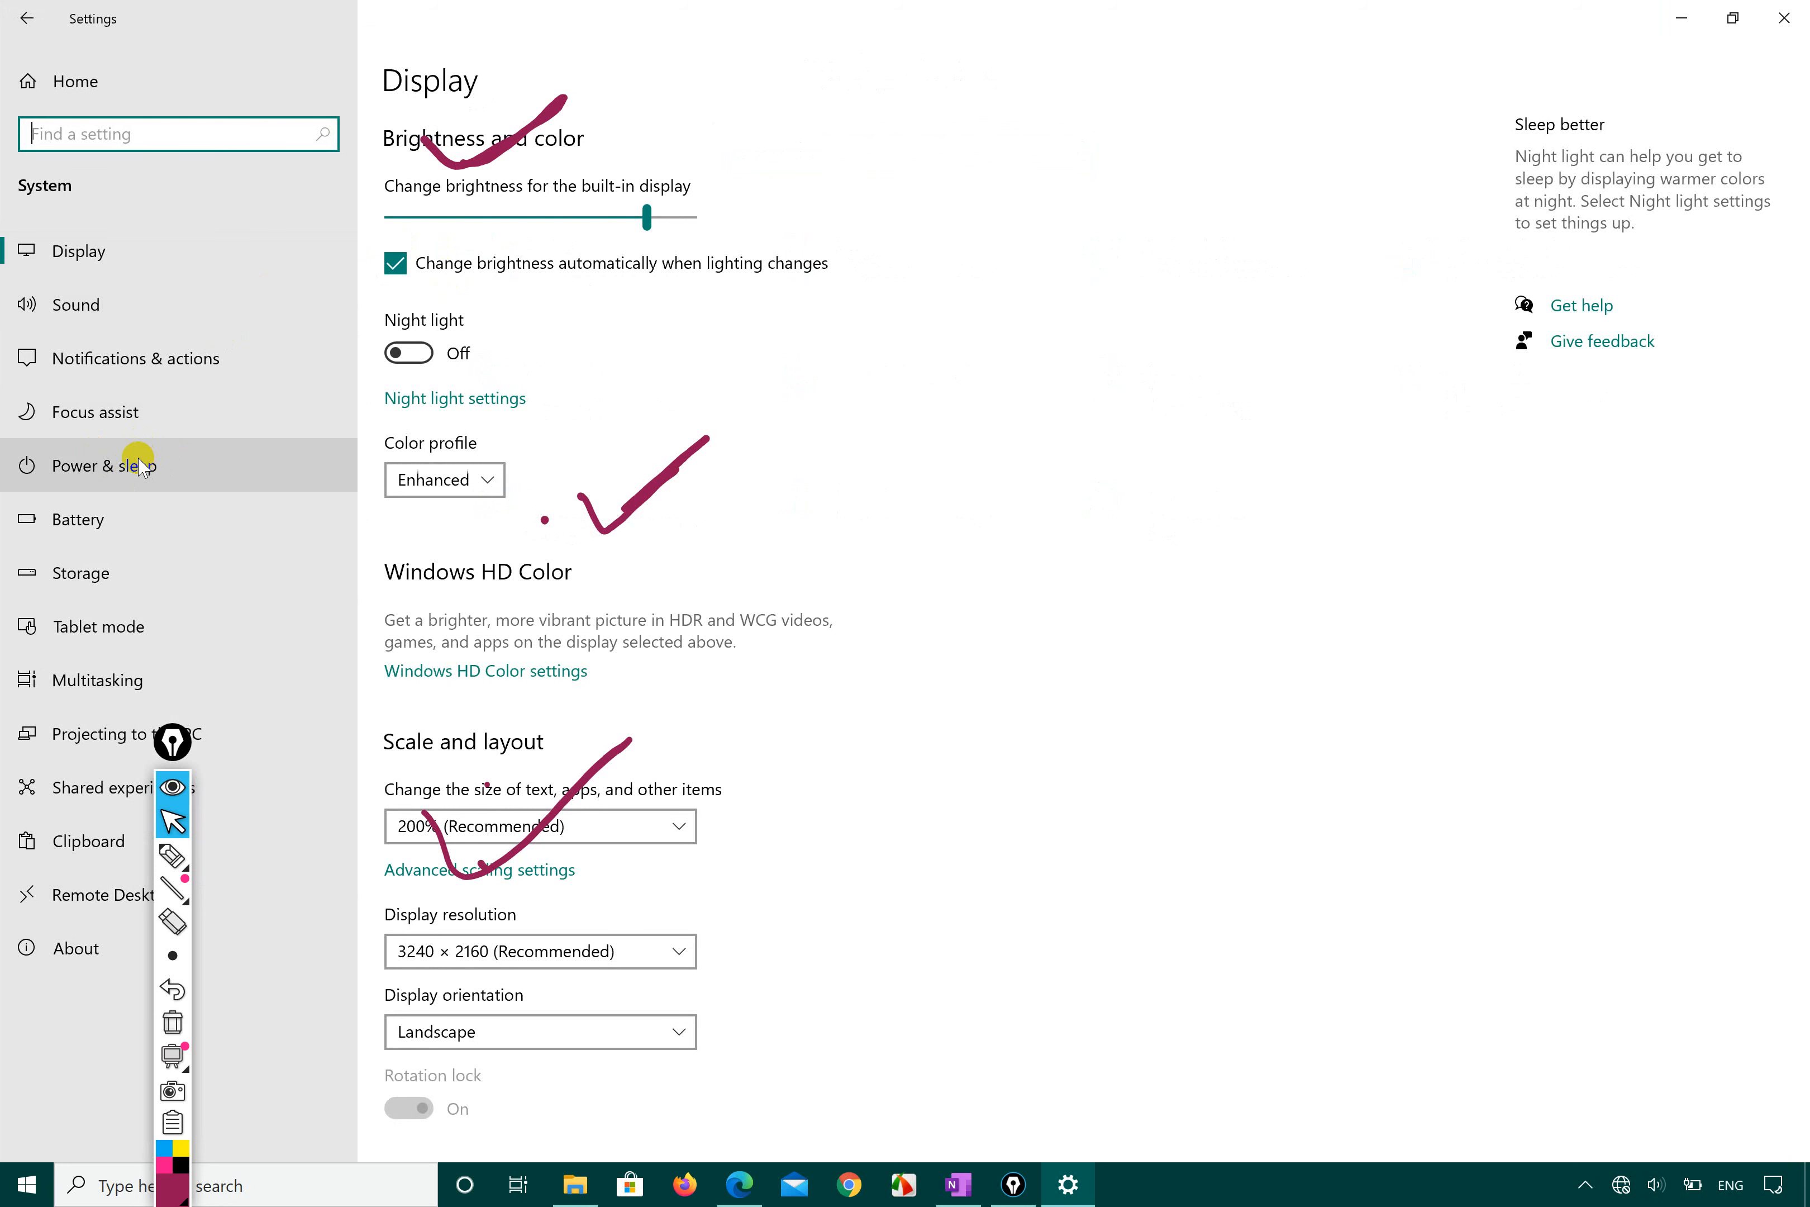
Step: Circle the Power & sleep entry with the annotation pen and open its page
click(172, 856)
click(259, 655)
mouse_move(24, 497)
mouse_down()
mouse_move(99, 520)
mouse_move(117, 400)
mouse_move(54, 487)
mouse_up()
mouse_move(636, 574)
mouse_down()
mouse_move(472, 127)
mouse_move(532, 740)
mouse_move(619, 477)
mouse_move(657, 736)
mouse_move(562, 800)
mouse_up()
click(172, 821)
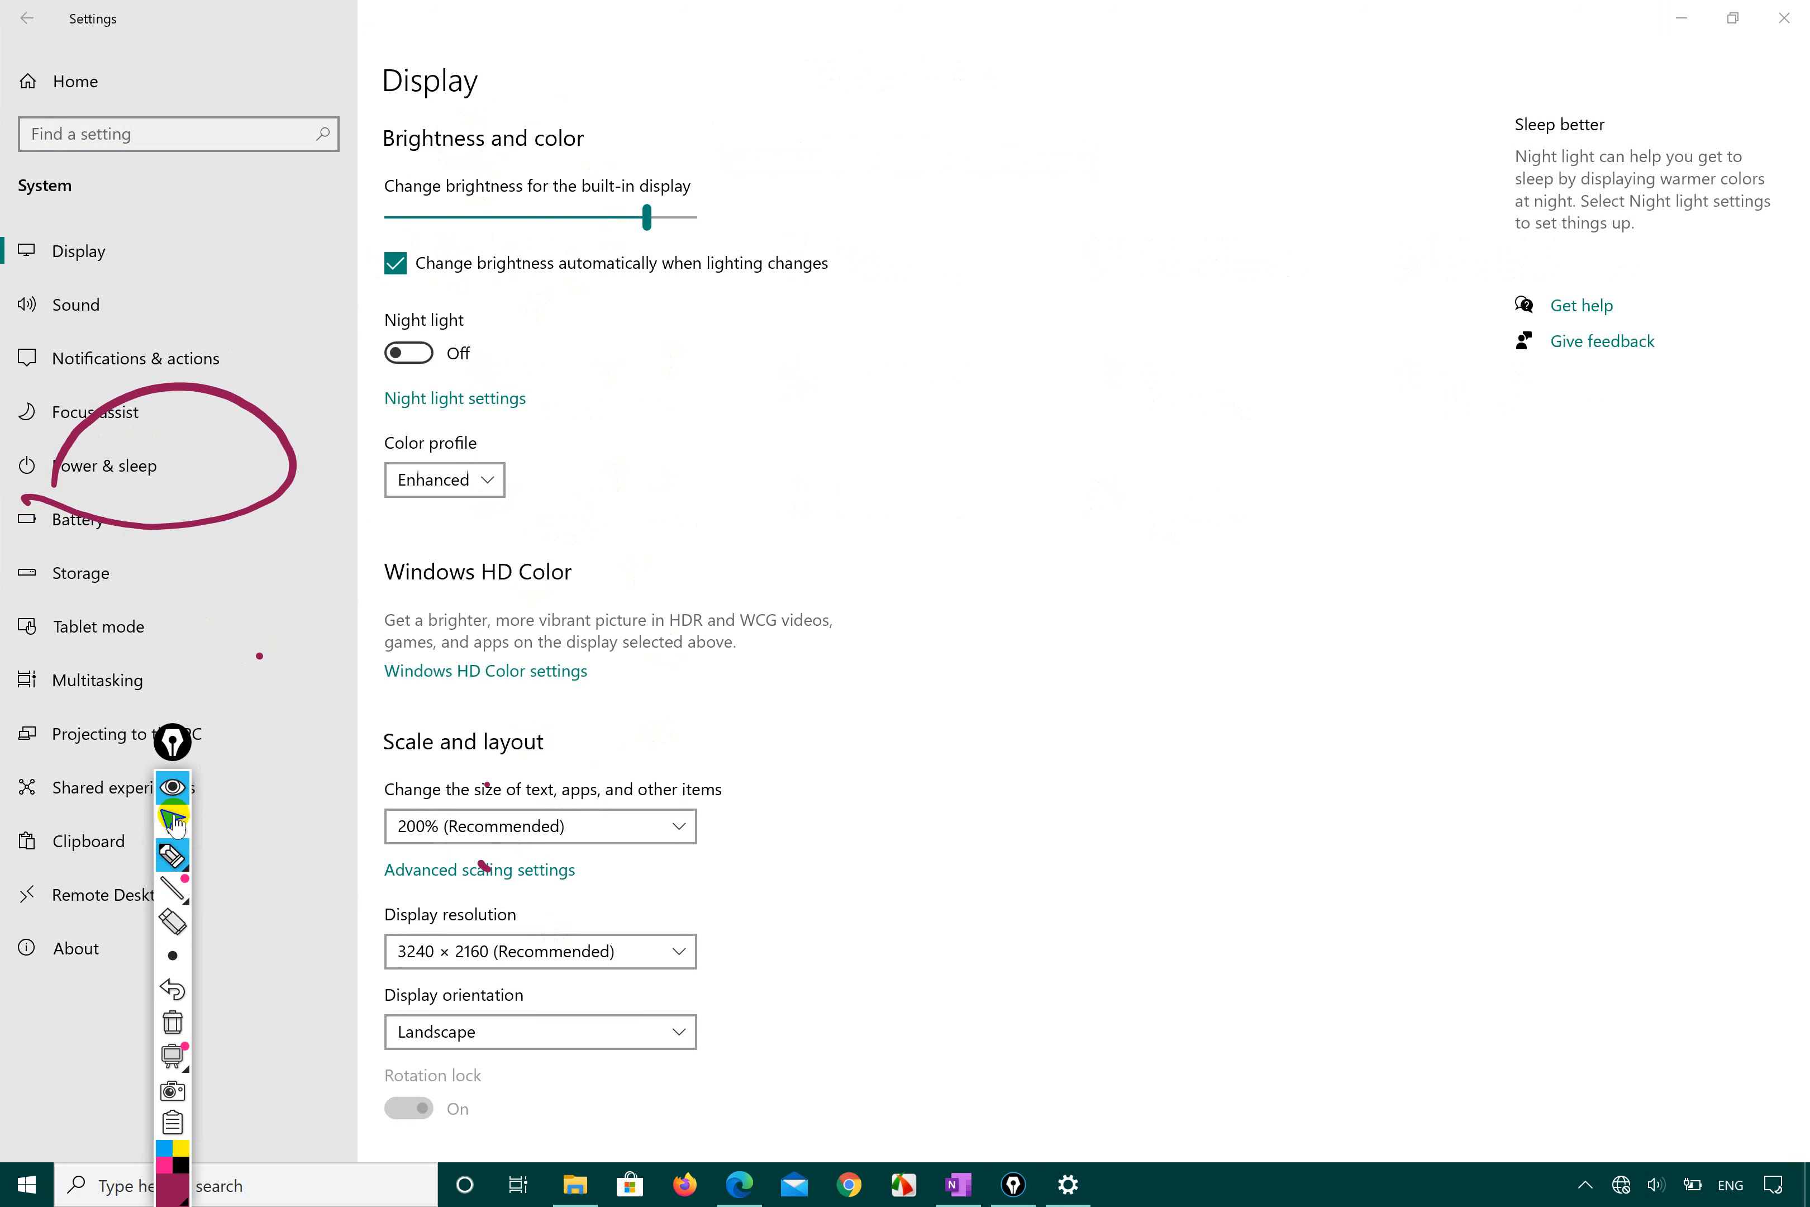
click(154, 467)
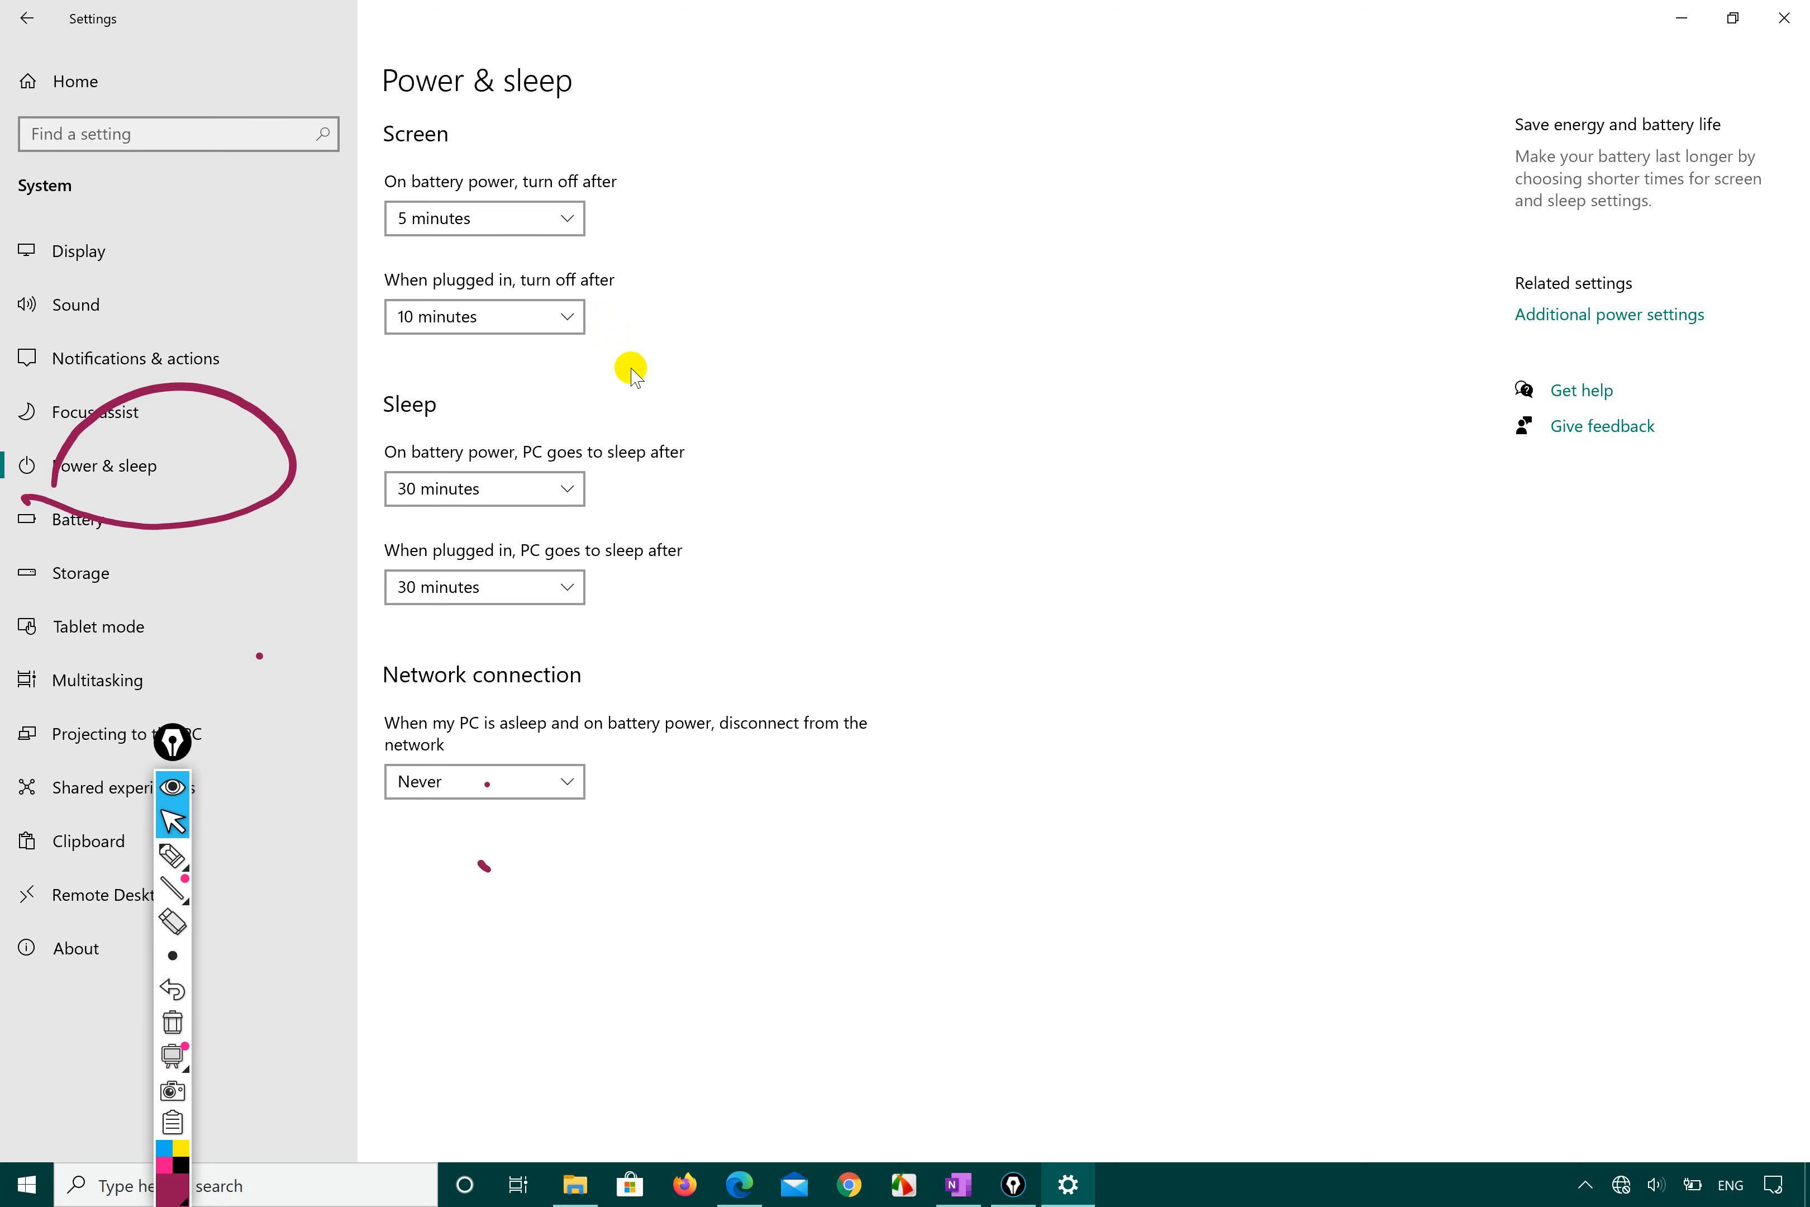
Step: Close Settings and open Control Panel by searching Windows for "control panel"
click(1785, 18)
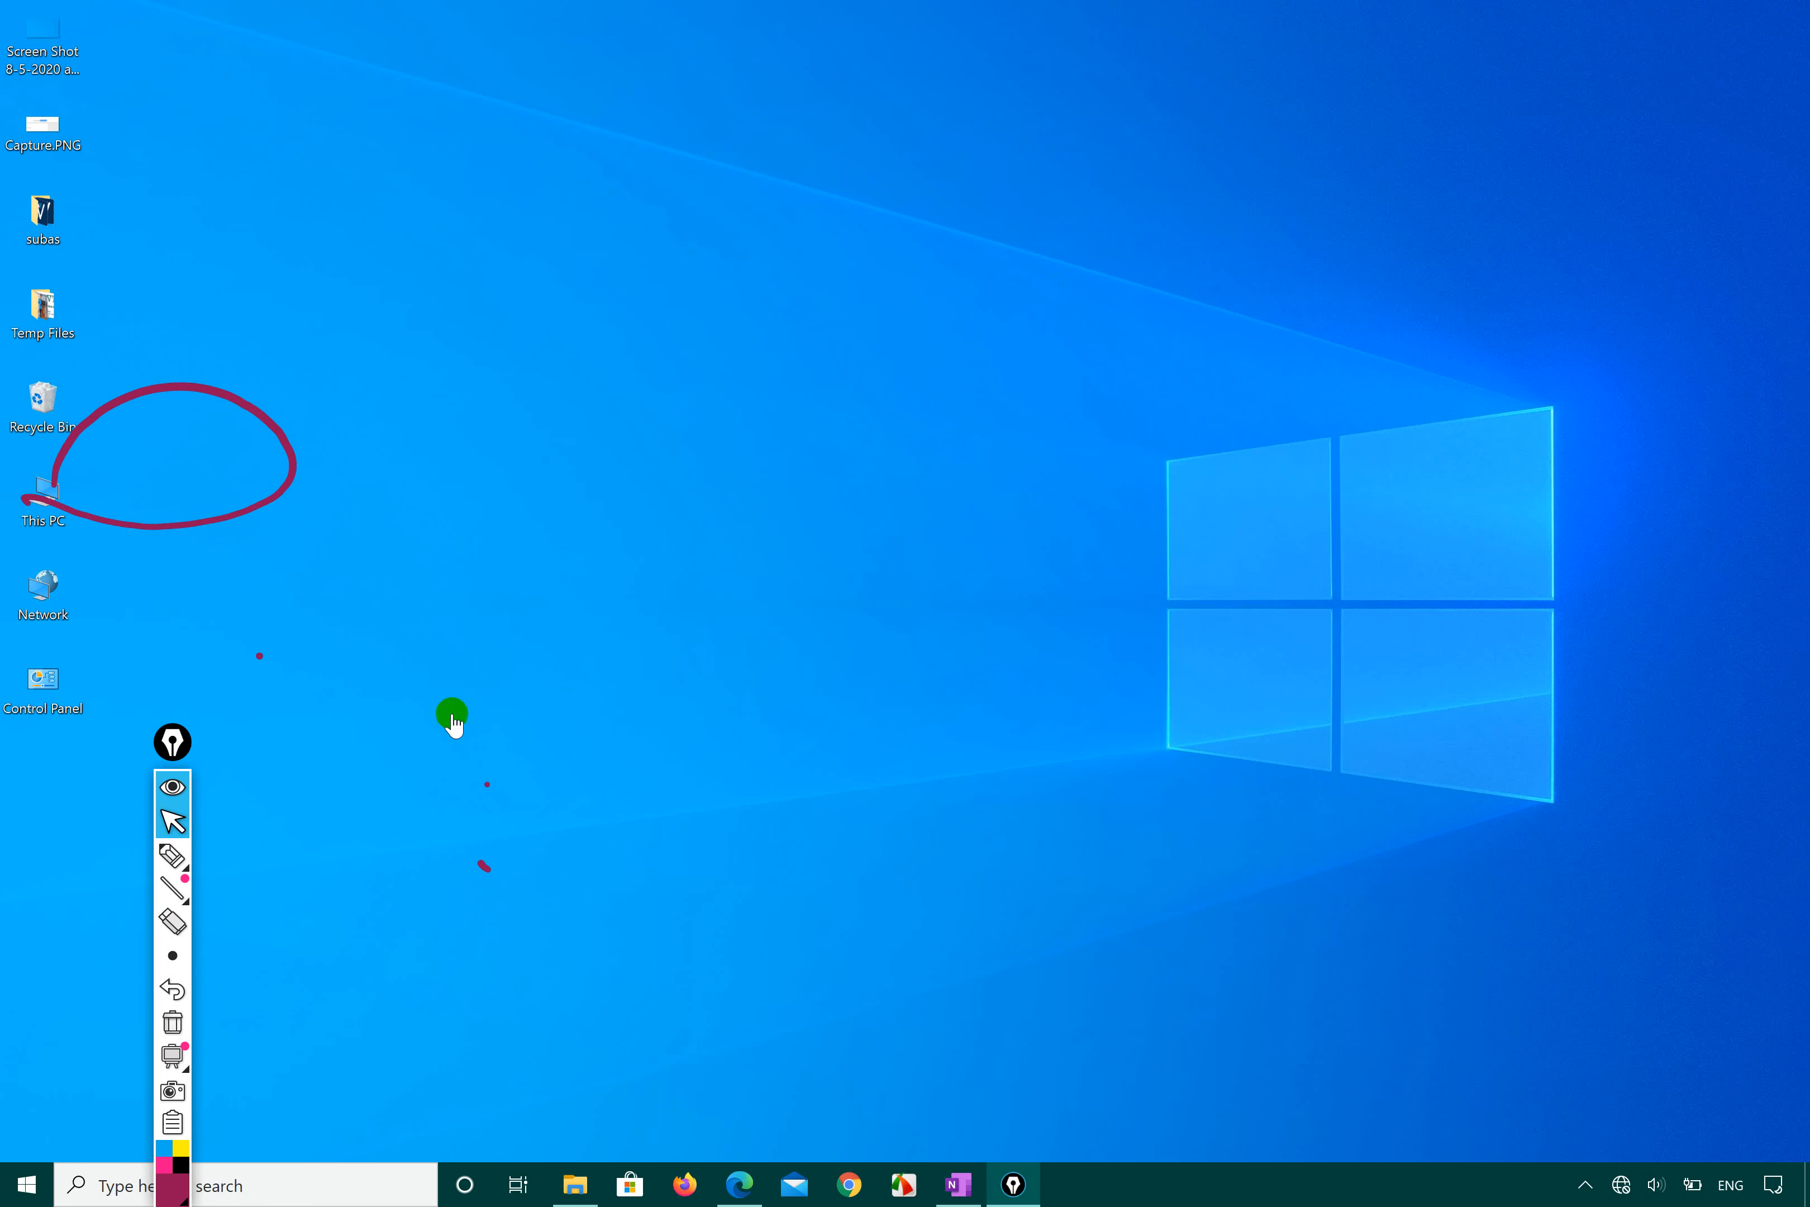
click(99, 1187)
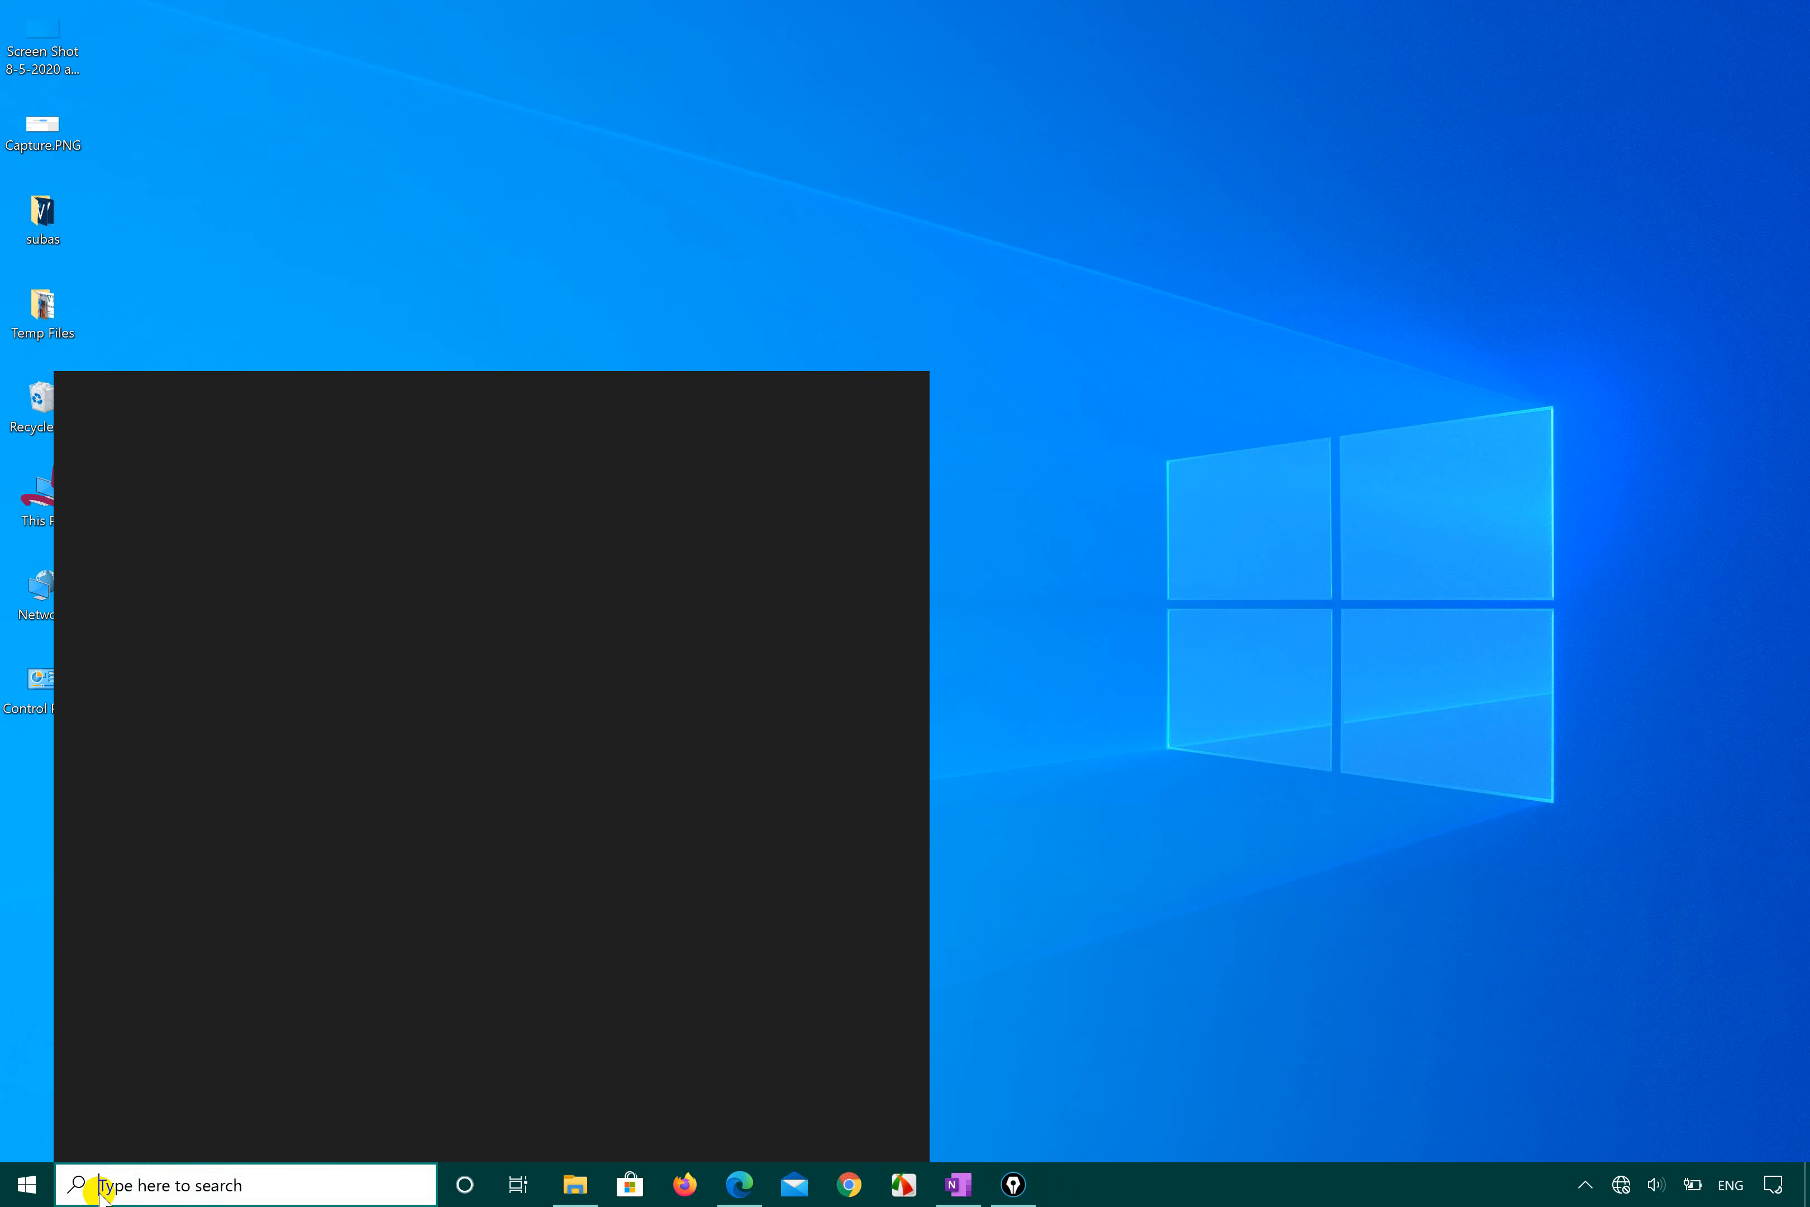
text(contr)
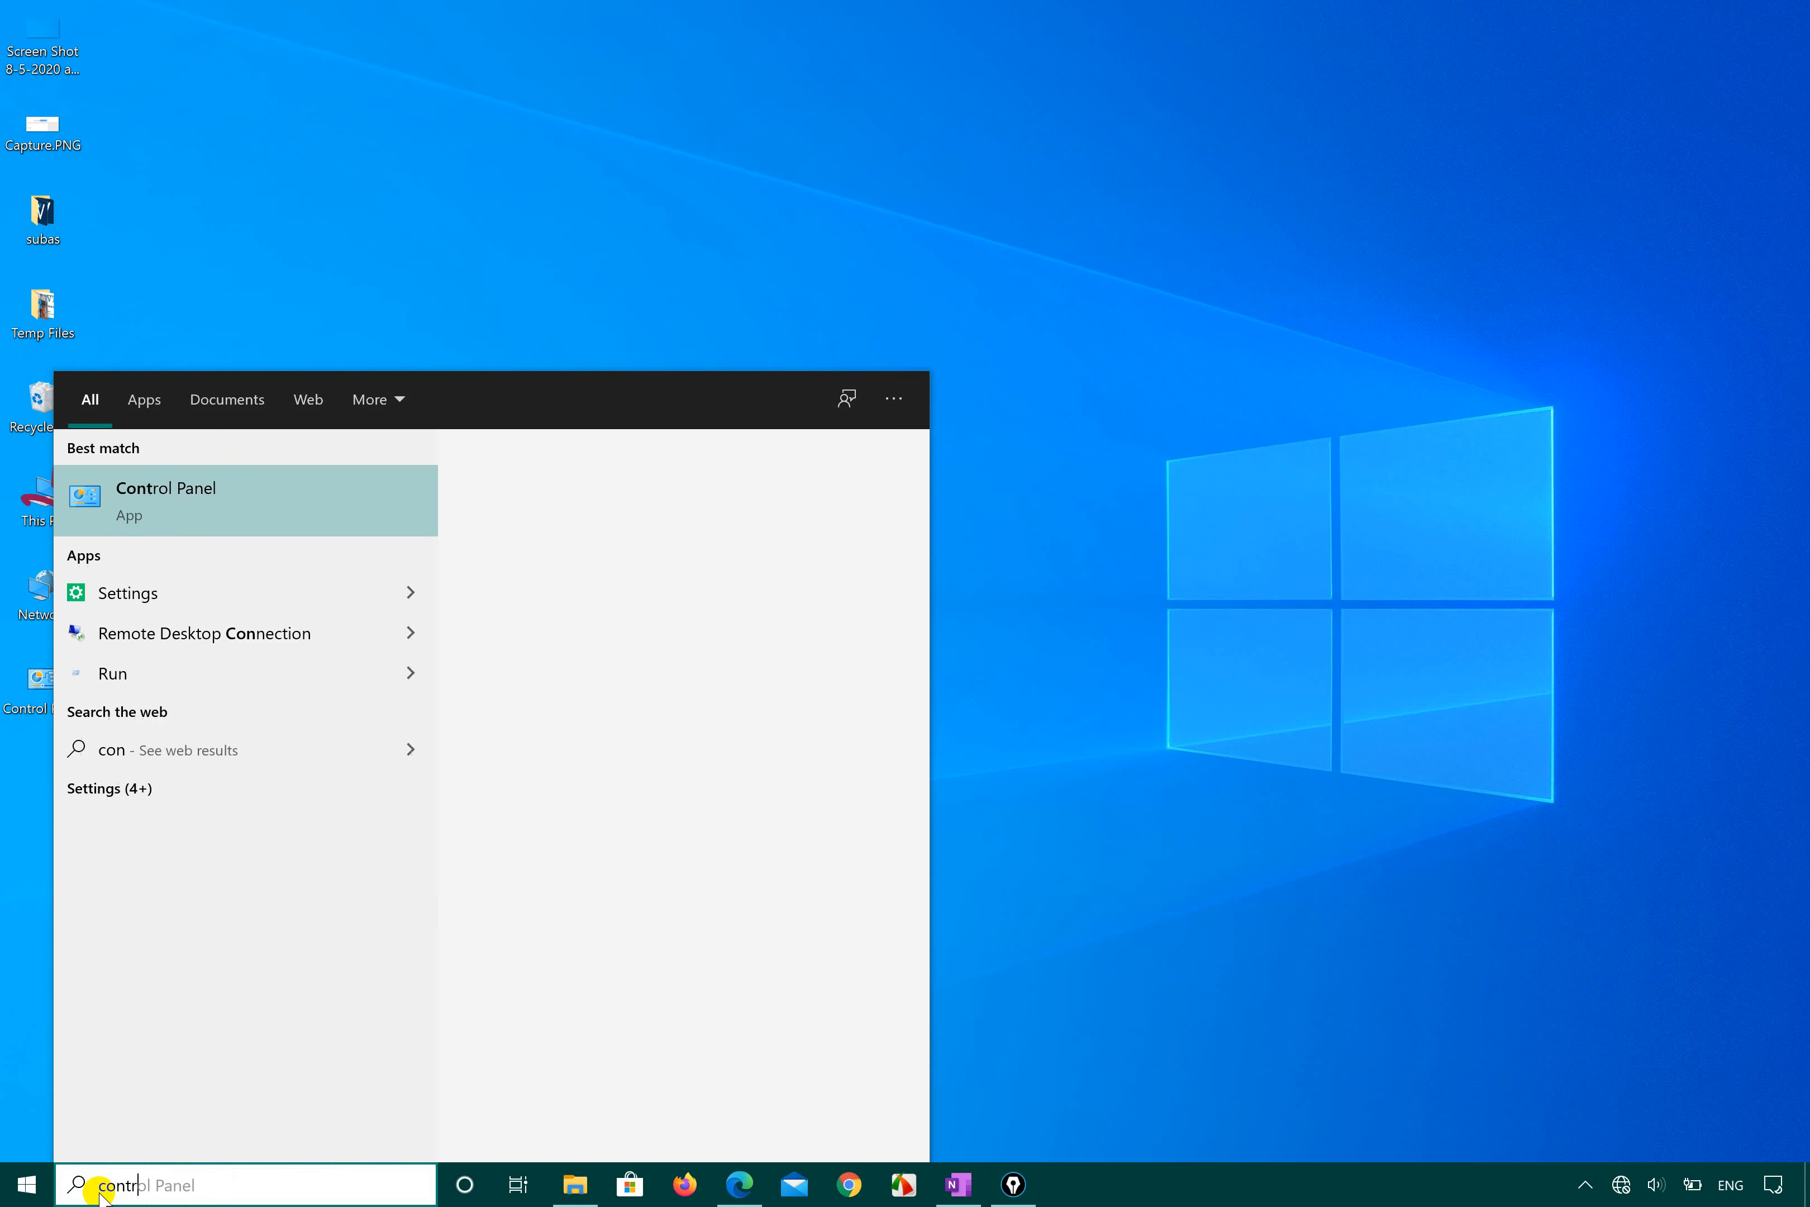
text(o)
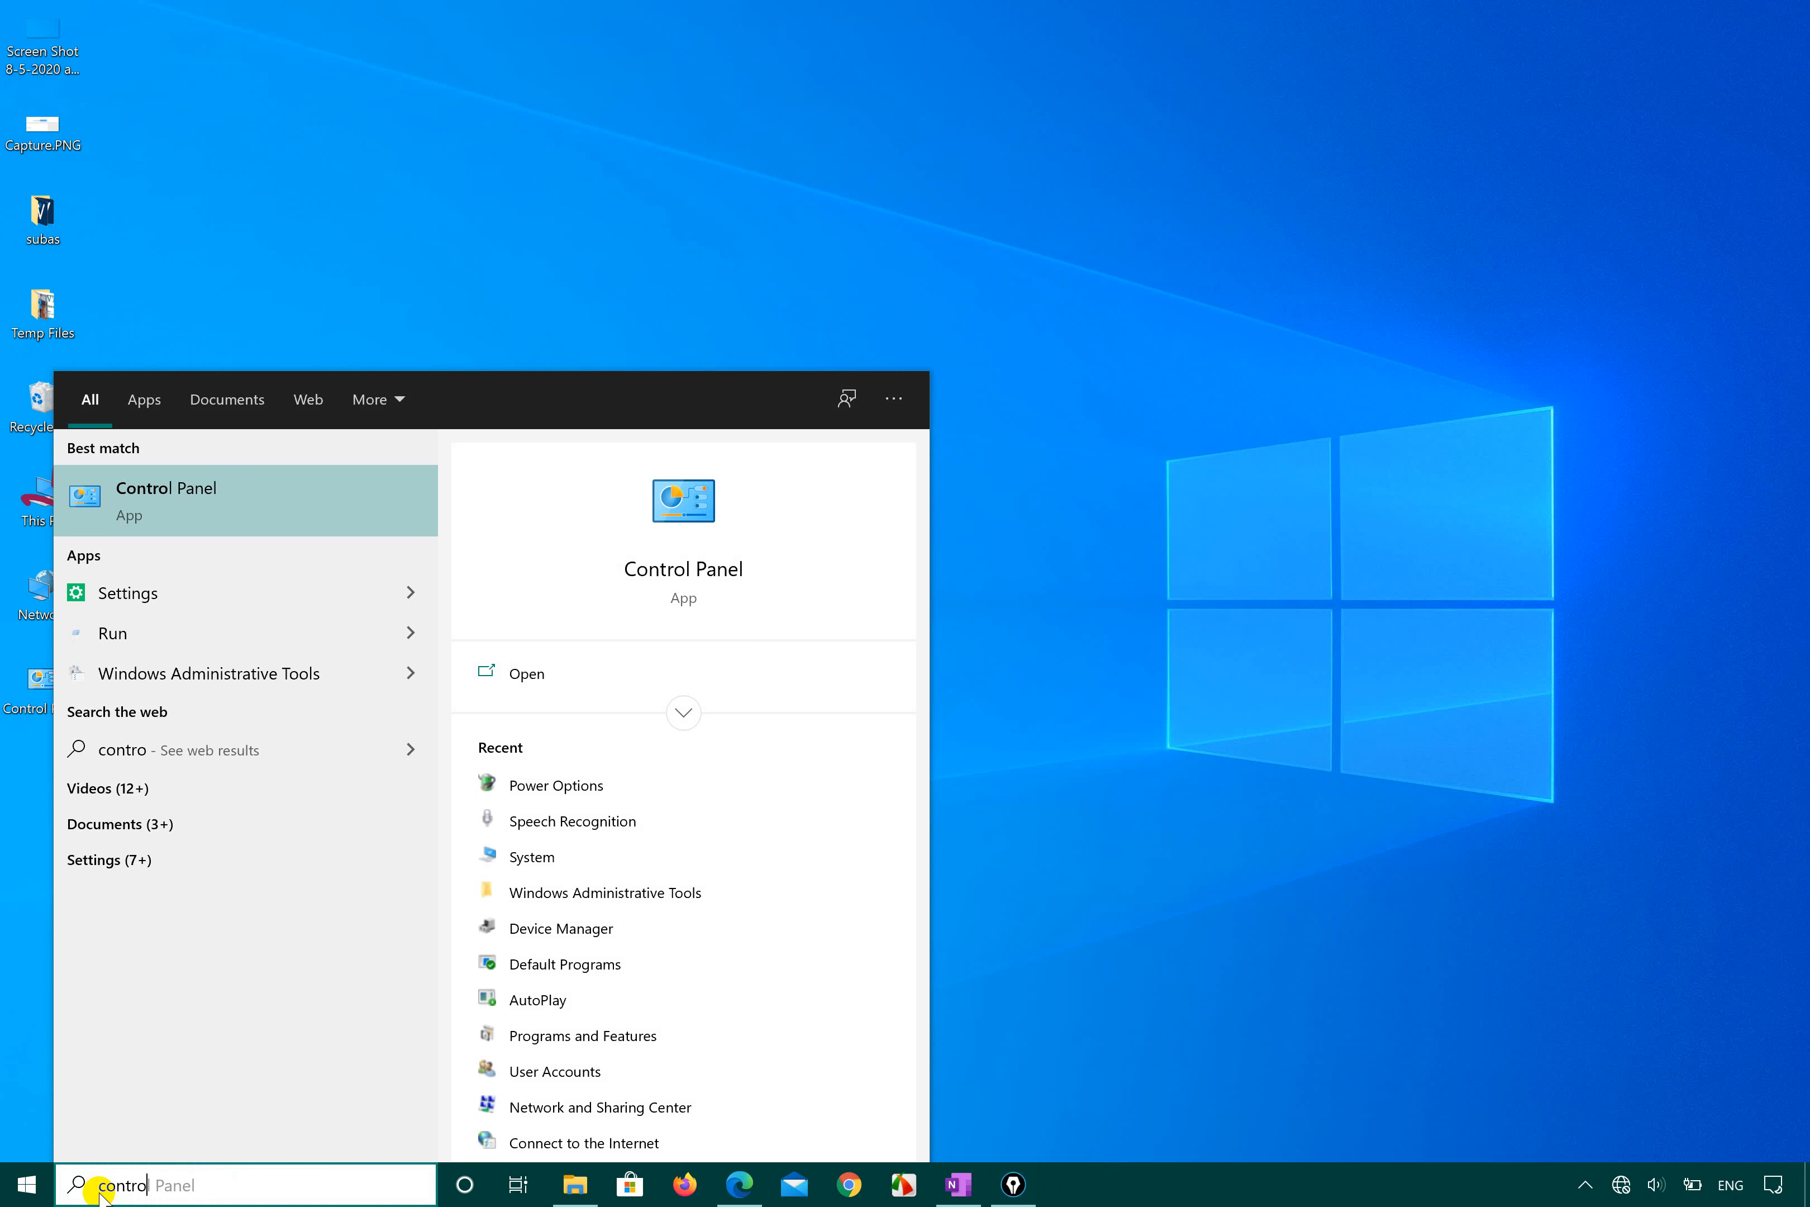
text(l panel)
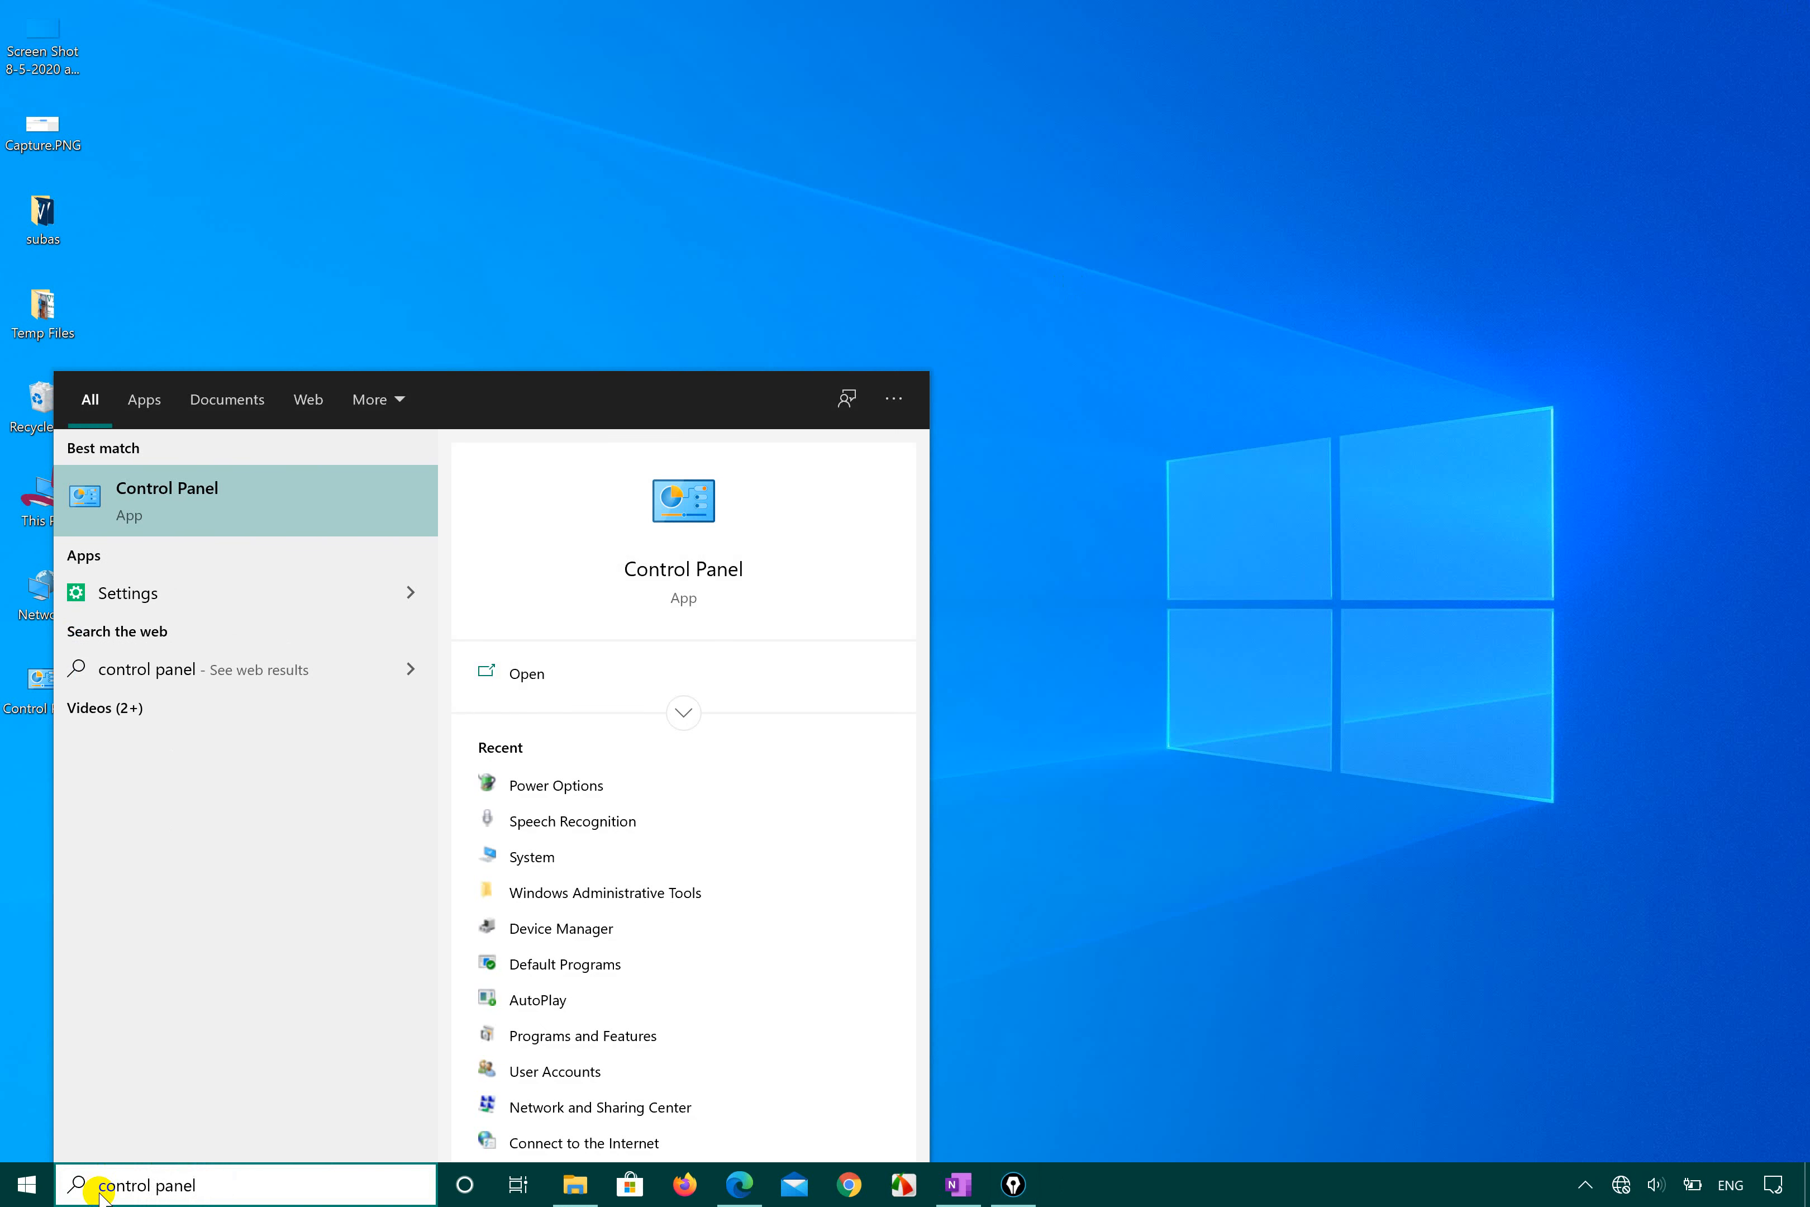
key(Return)
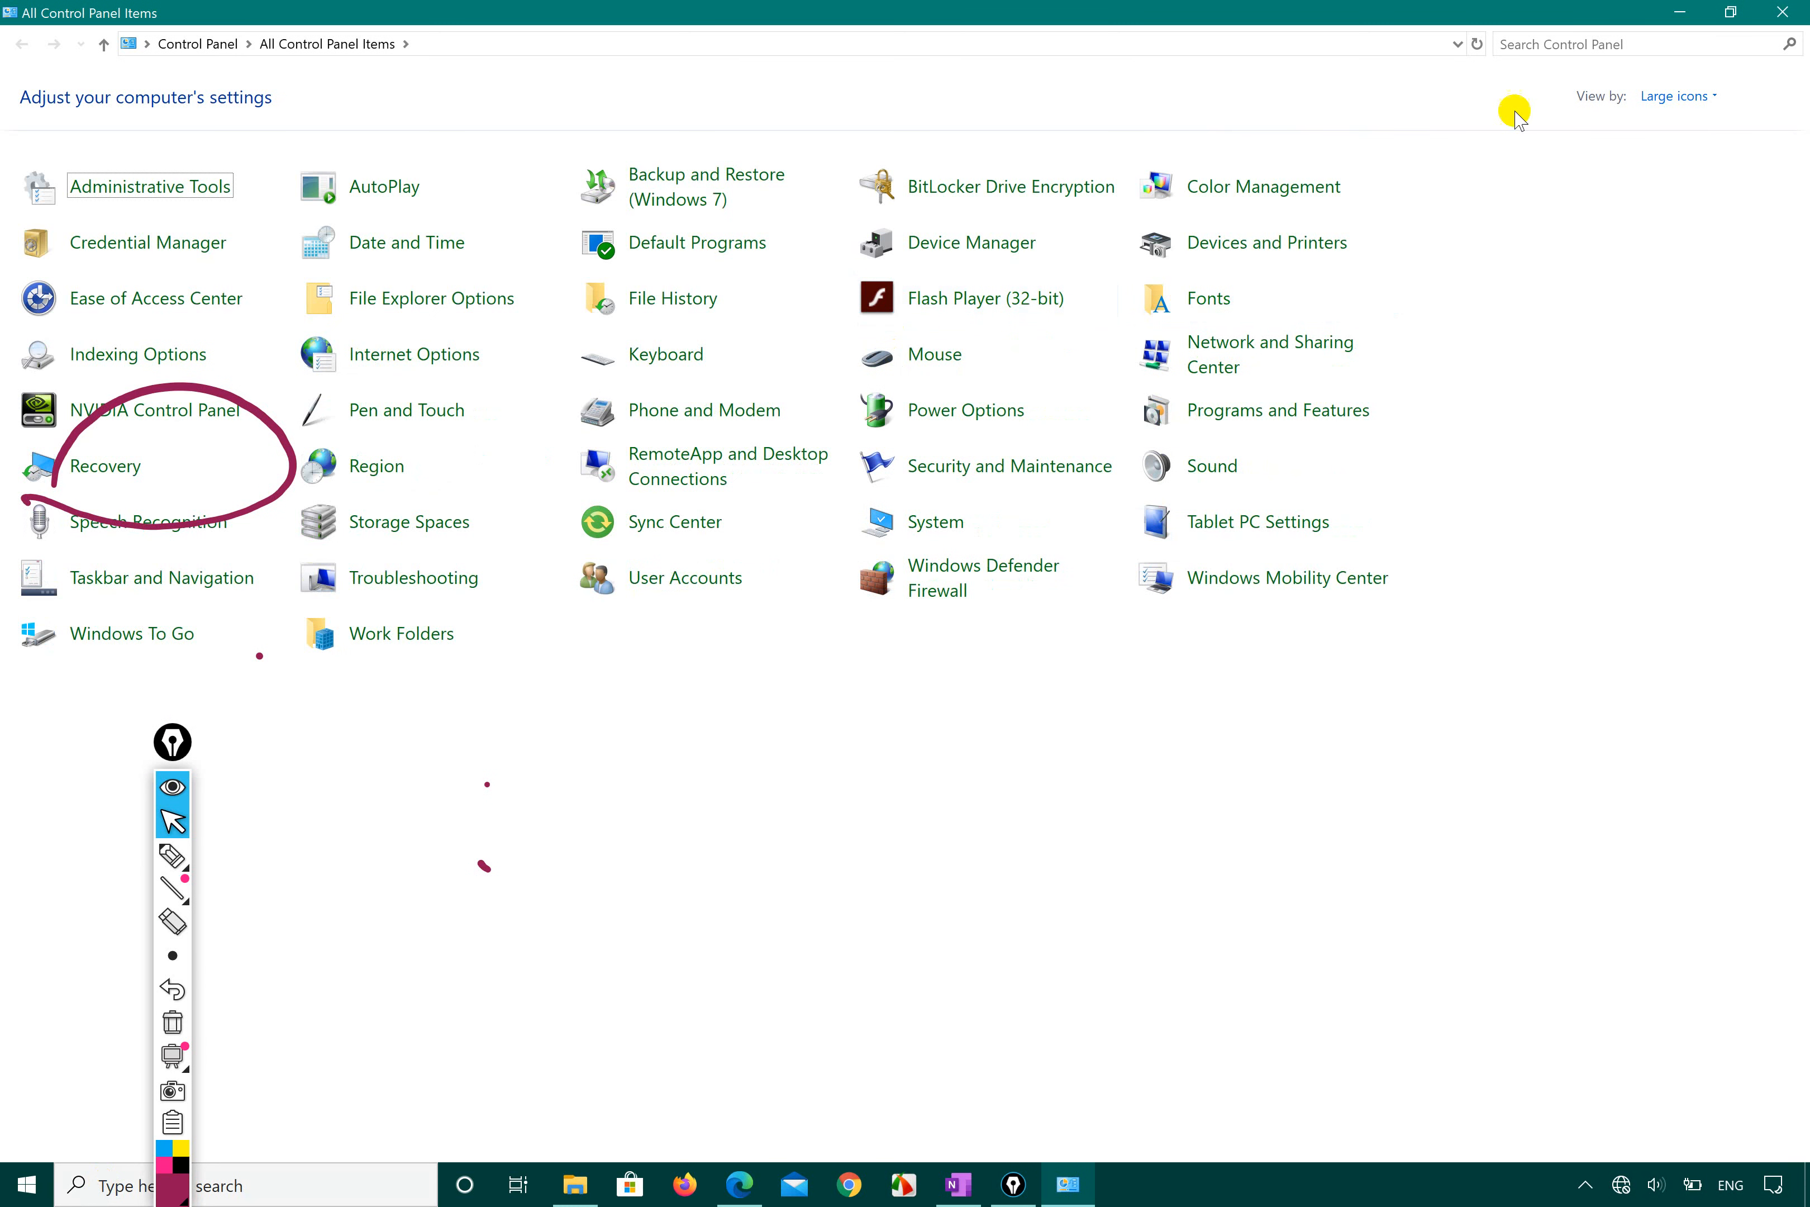
Step: Switch the Control Panel view to Category and circle the View by setting with the annotation pen
click(1690, 97)
click(1674, 118)
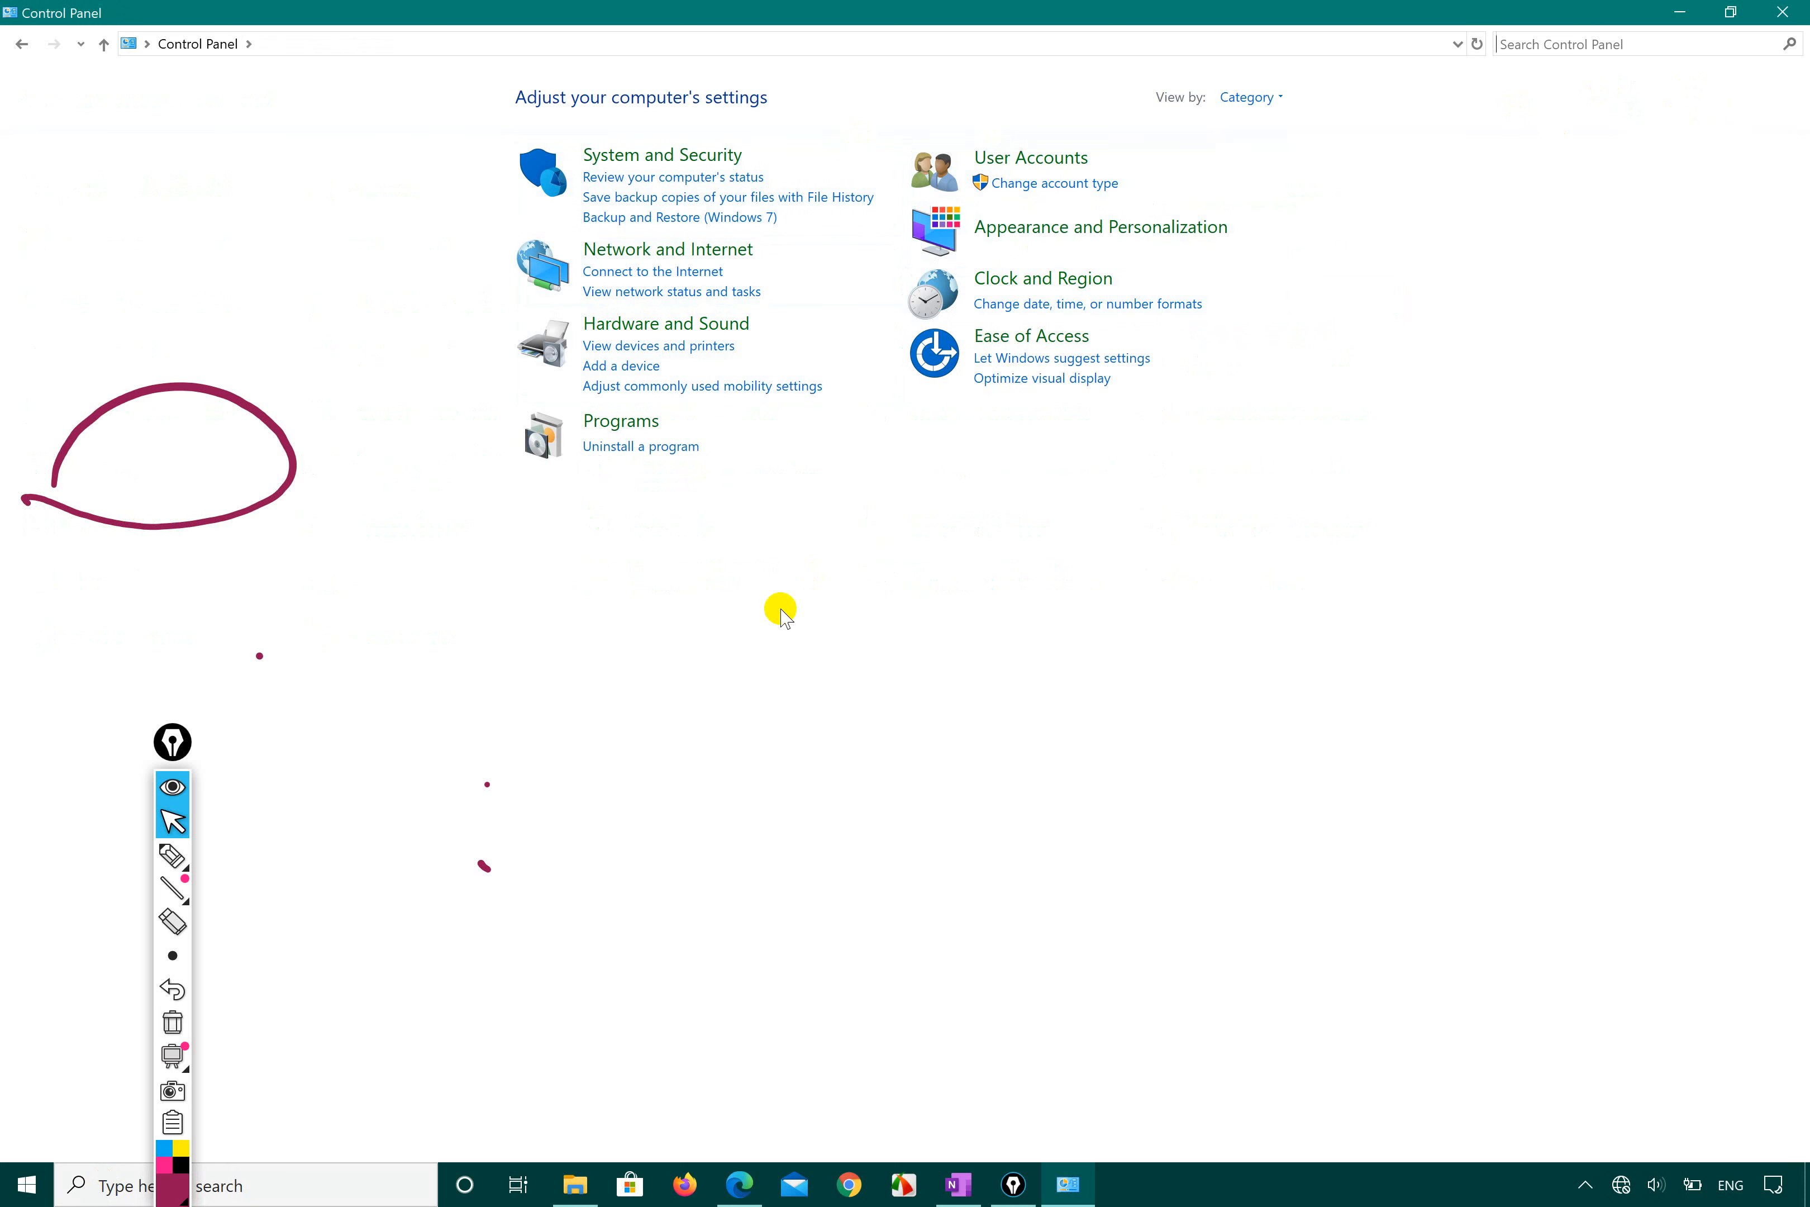
click(173, 856)
mouse_move(1151, 116)
mouse_down()
mouse_move(1289, 144)
mouse_move(1223, 47)
mouse_move(1162, 129)
mouse_move(1328, 142)
mouse_move(1178, 50)
mouse_up()
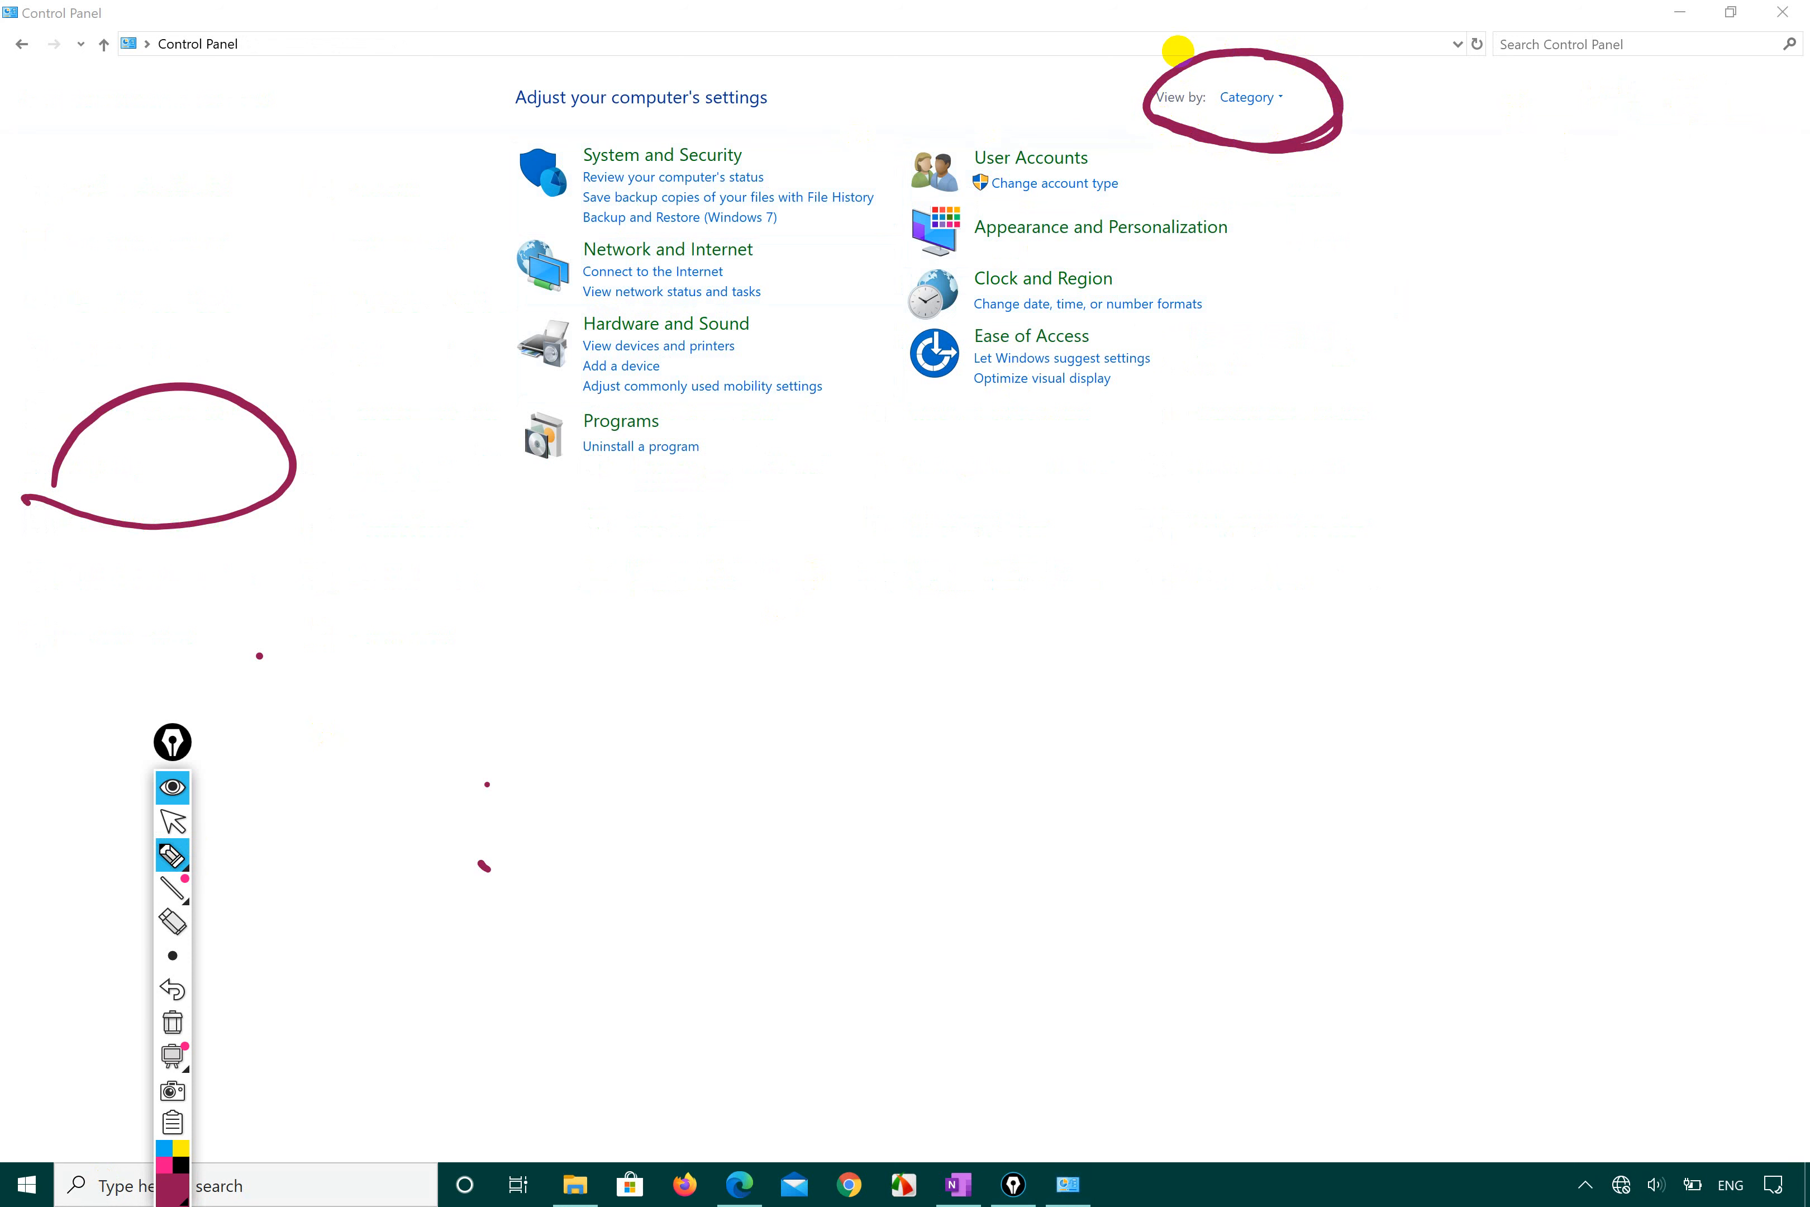
click(172, 822)
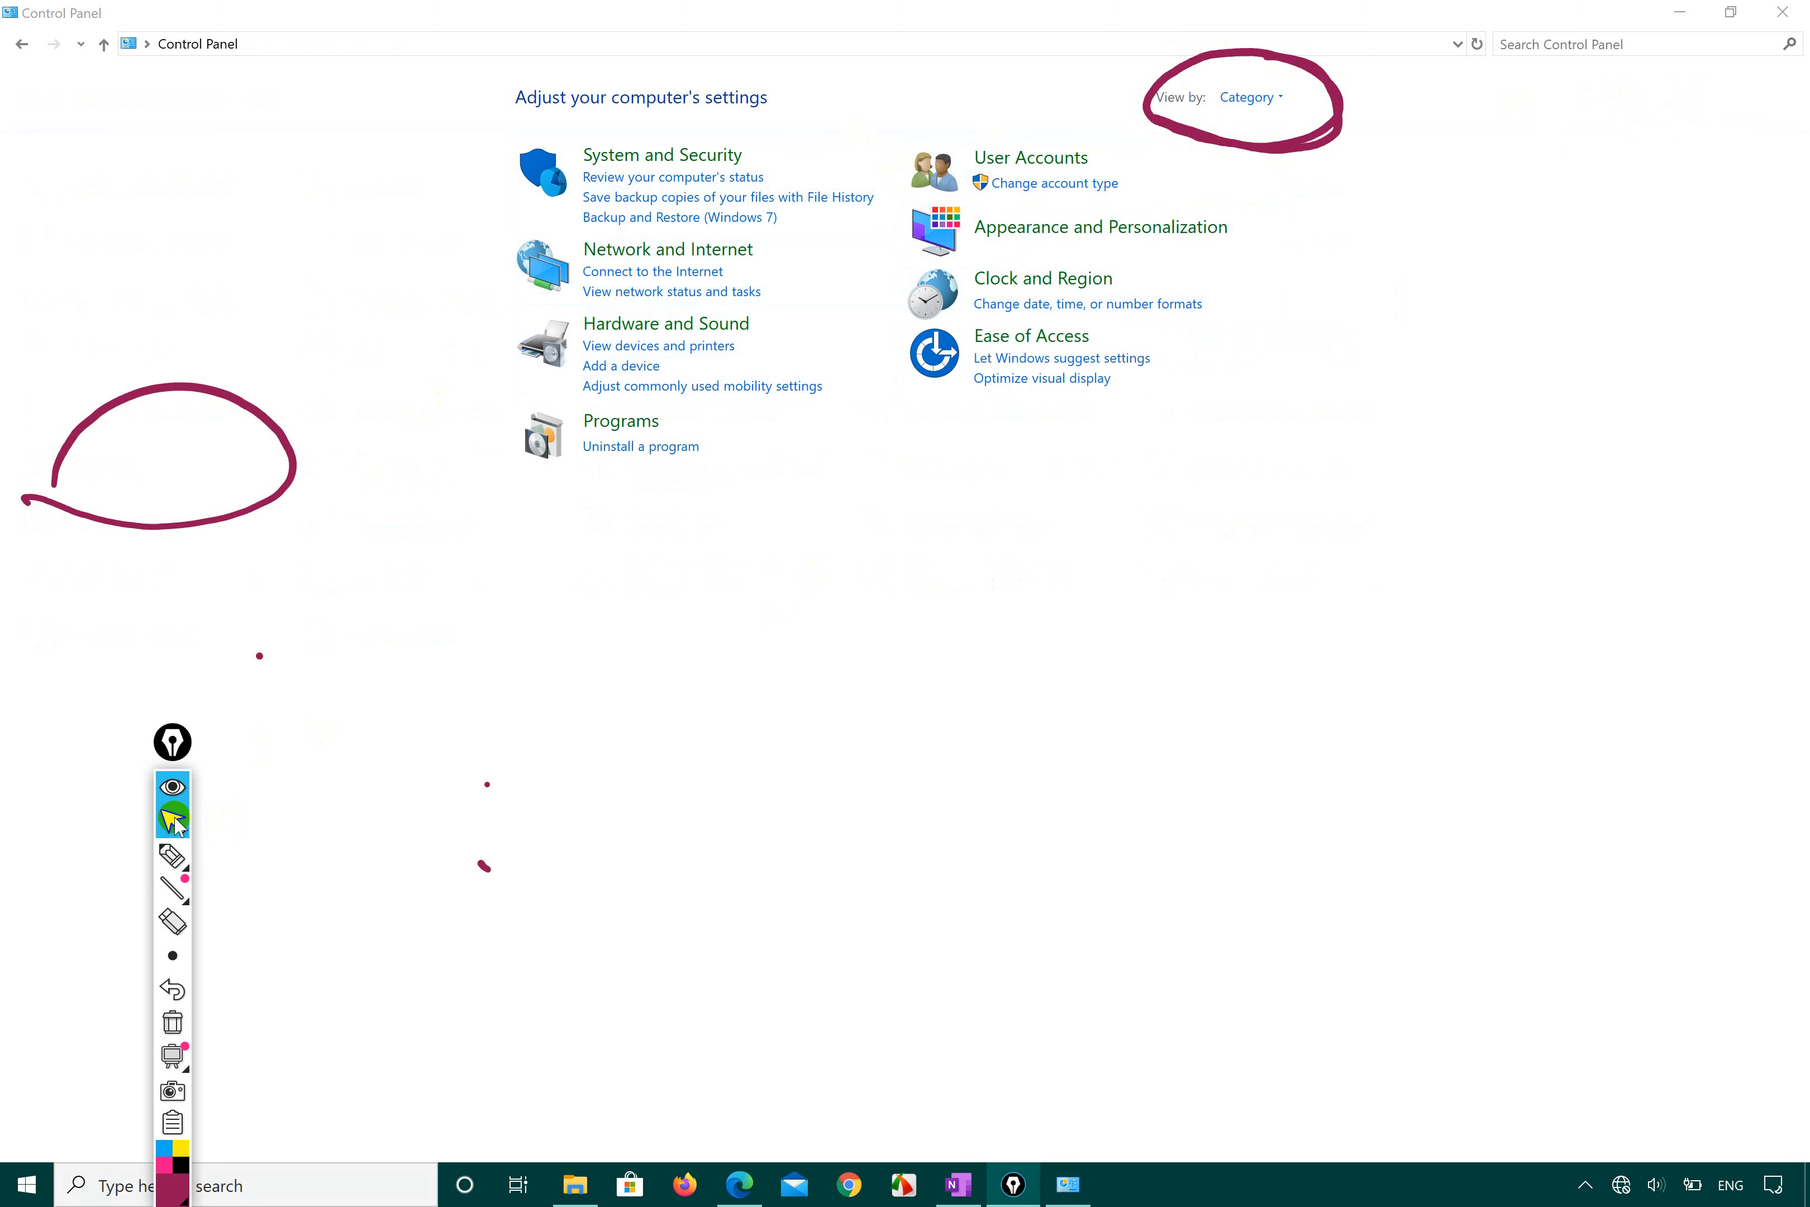
Step: Show the Control Panel items as Large icons and mark Power Options with a pen circle and a line leading to it
click(1249, 97)
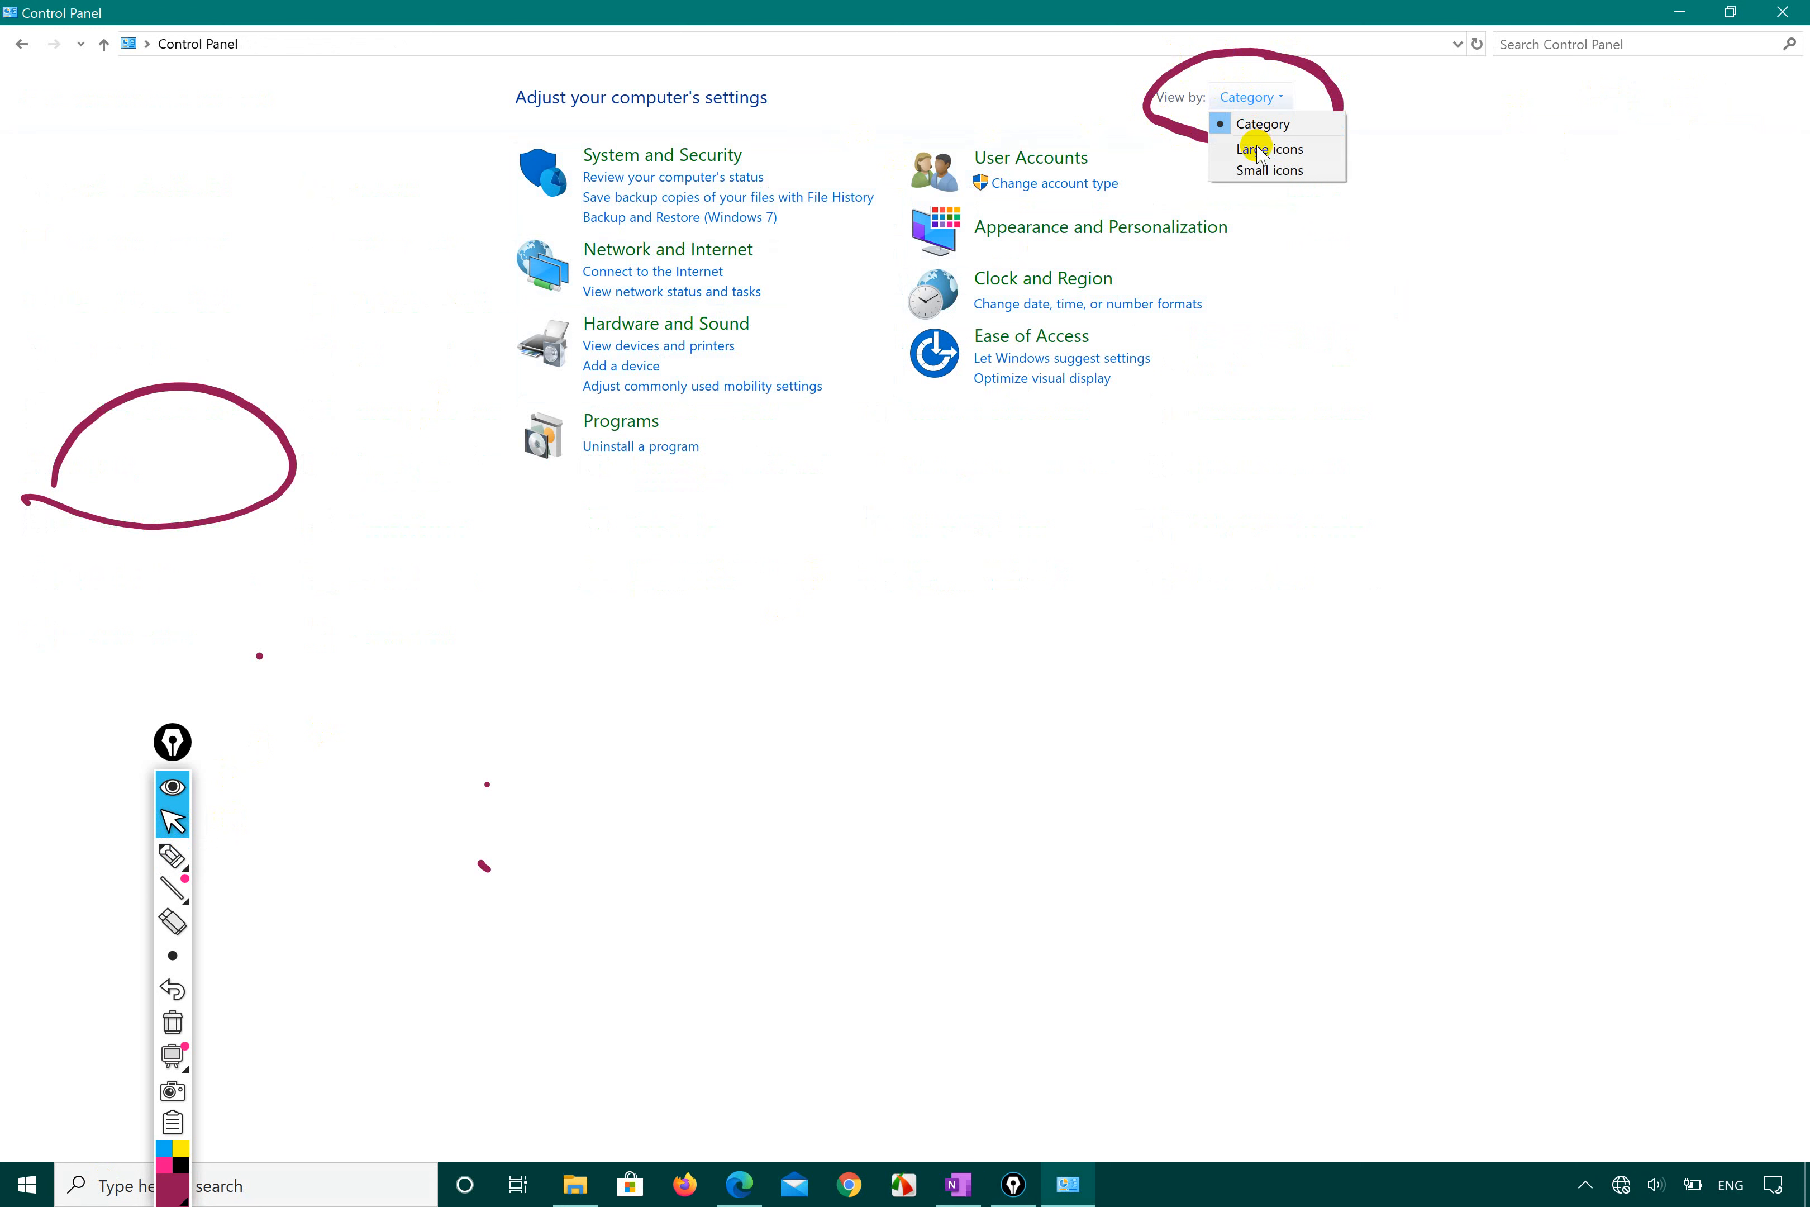
click(1259, 150)
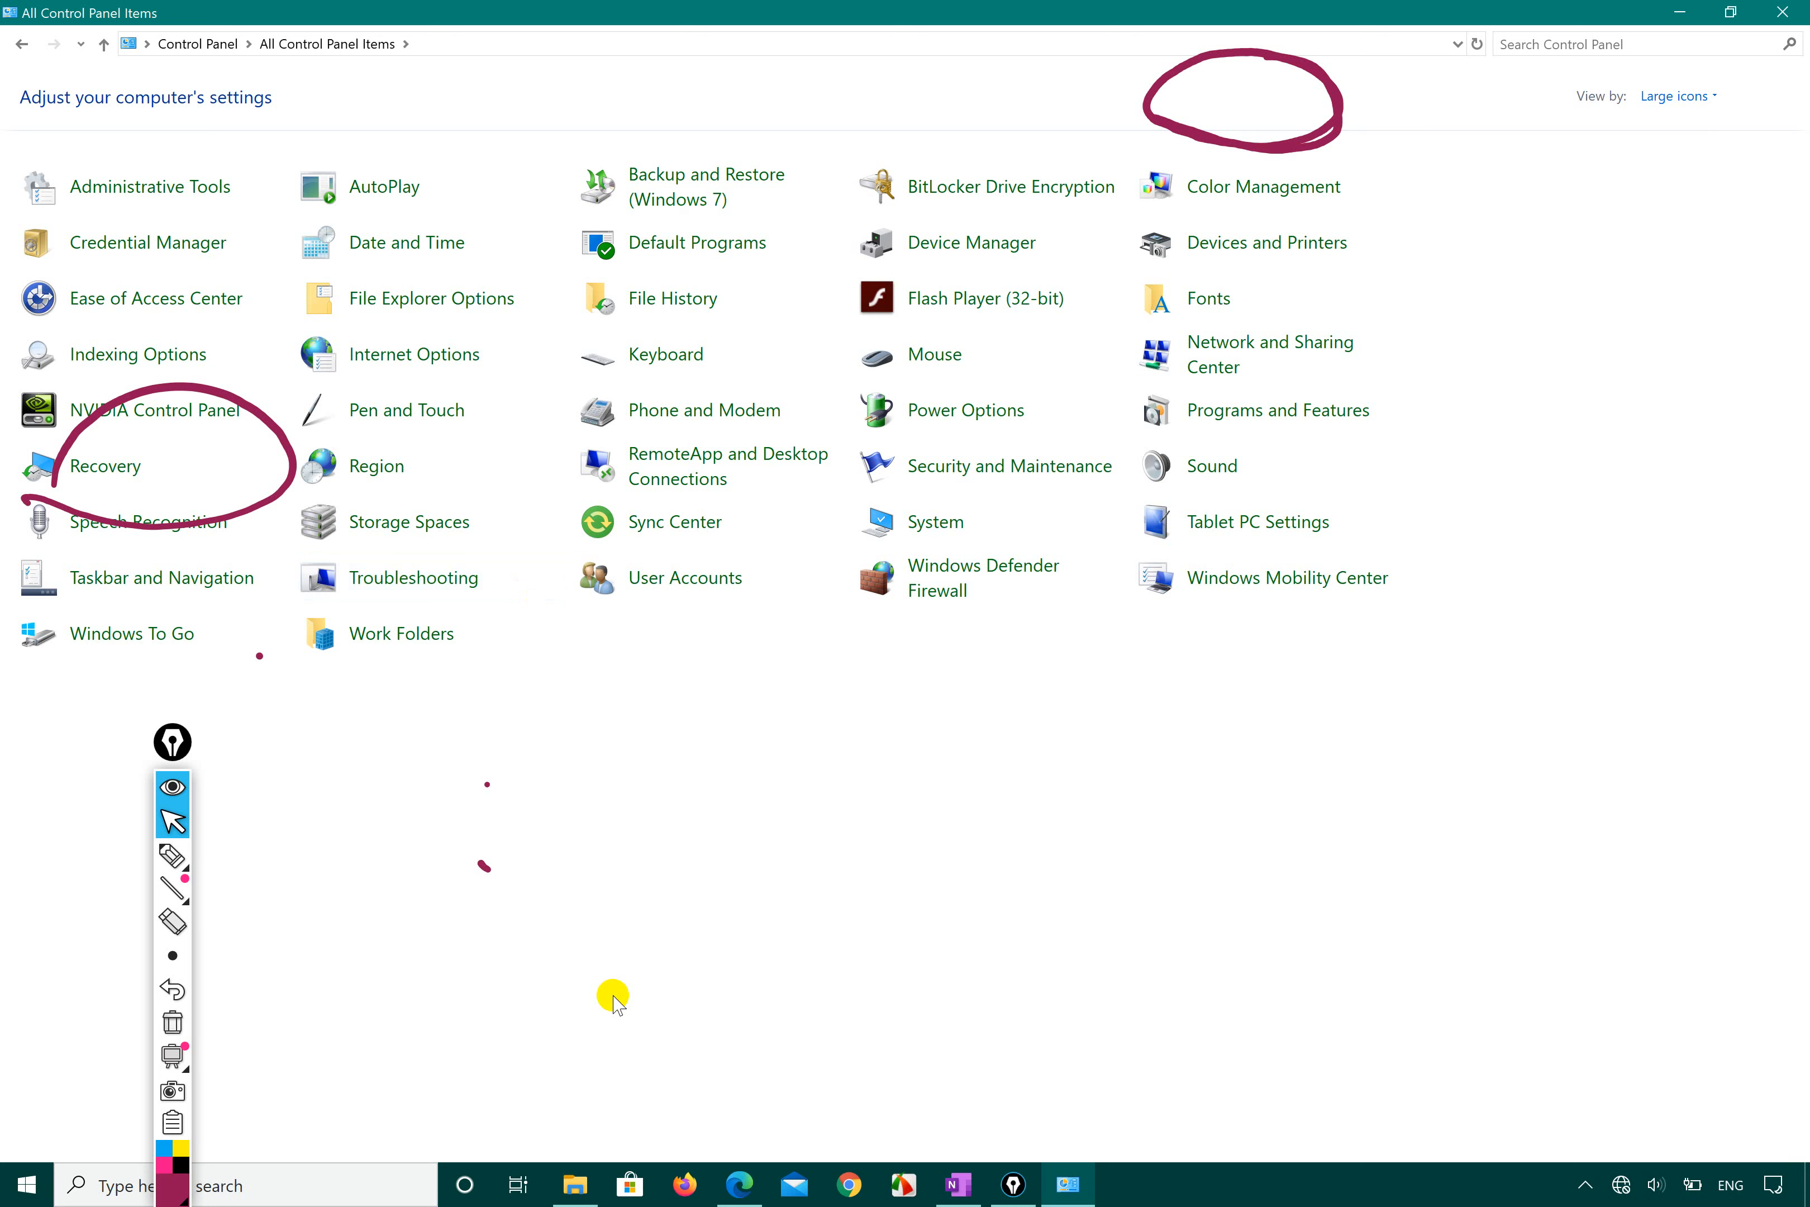
click(171, 857)
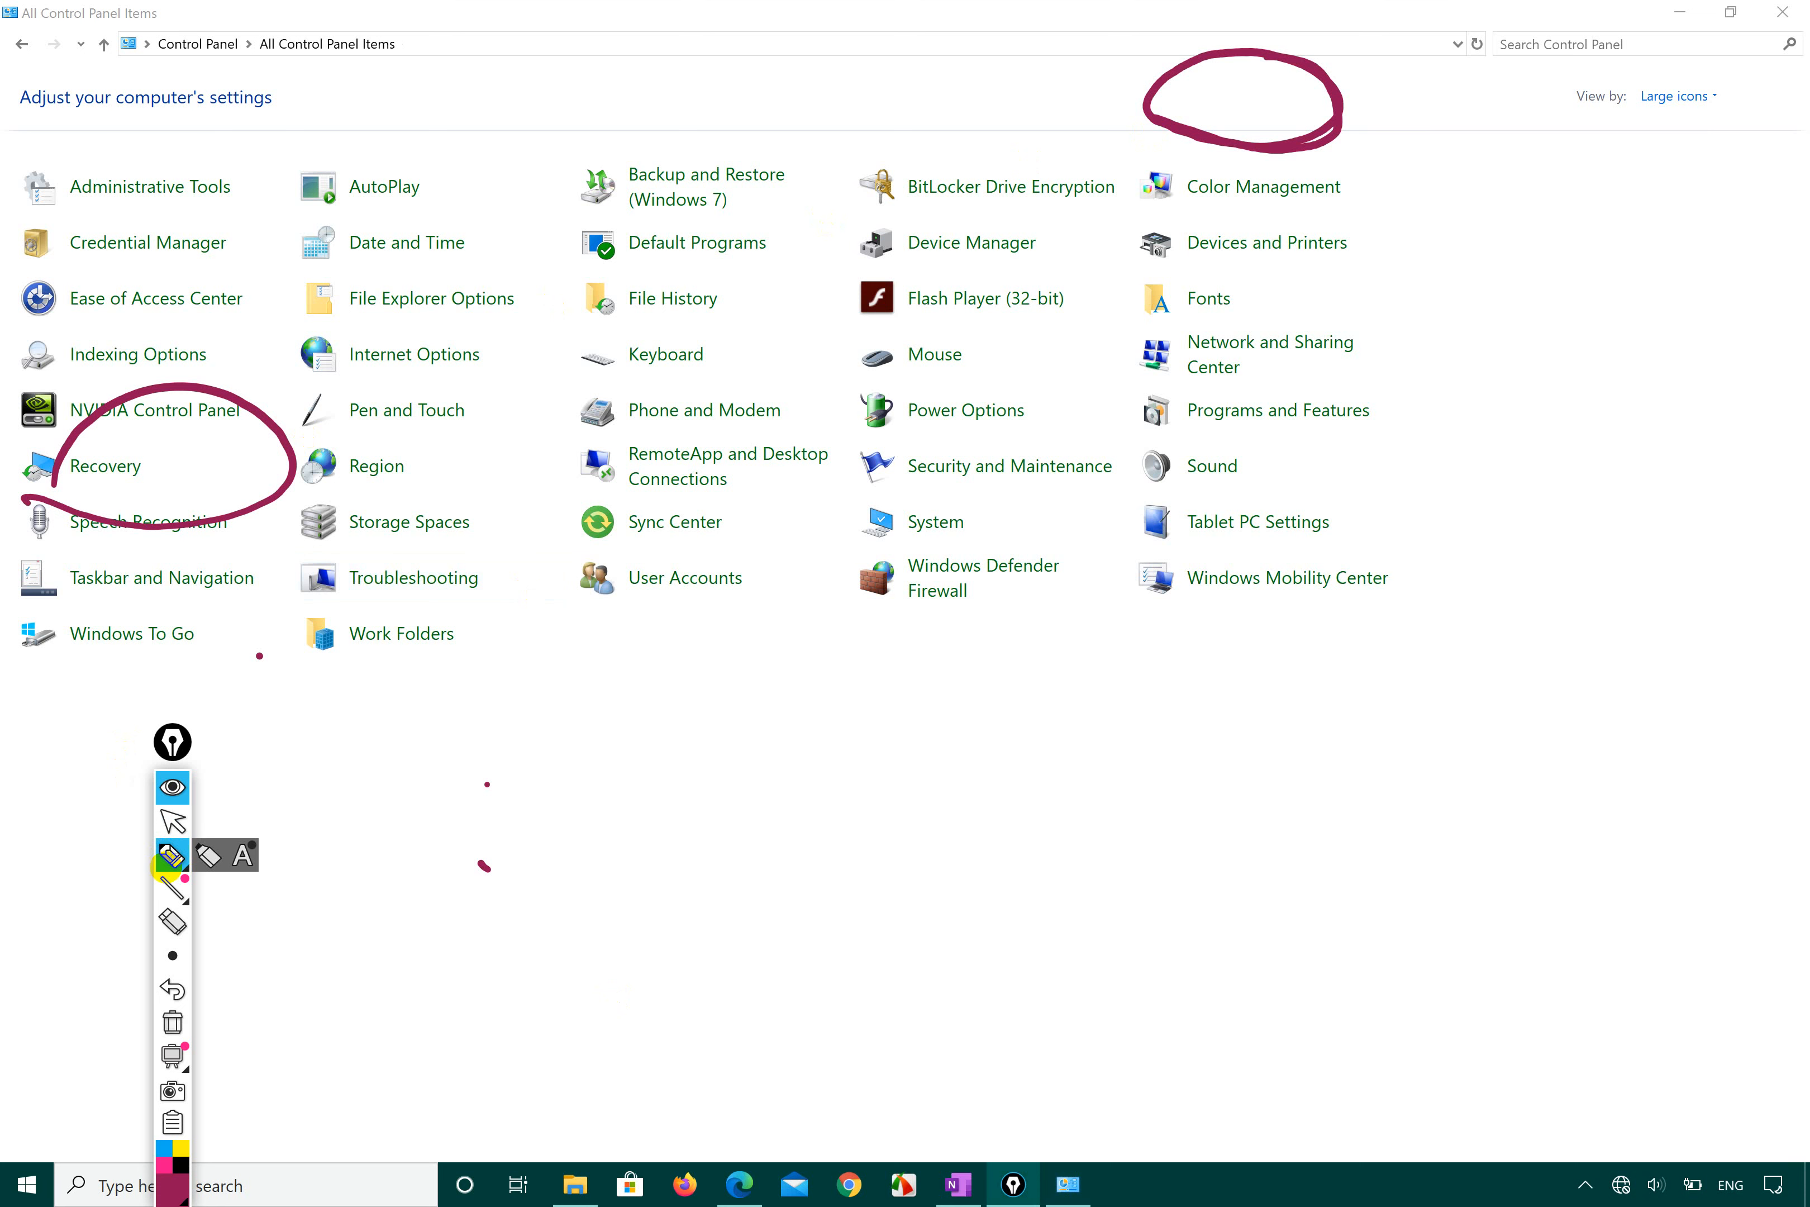
right_click(172, 526)
right_click(1152, 146)
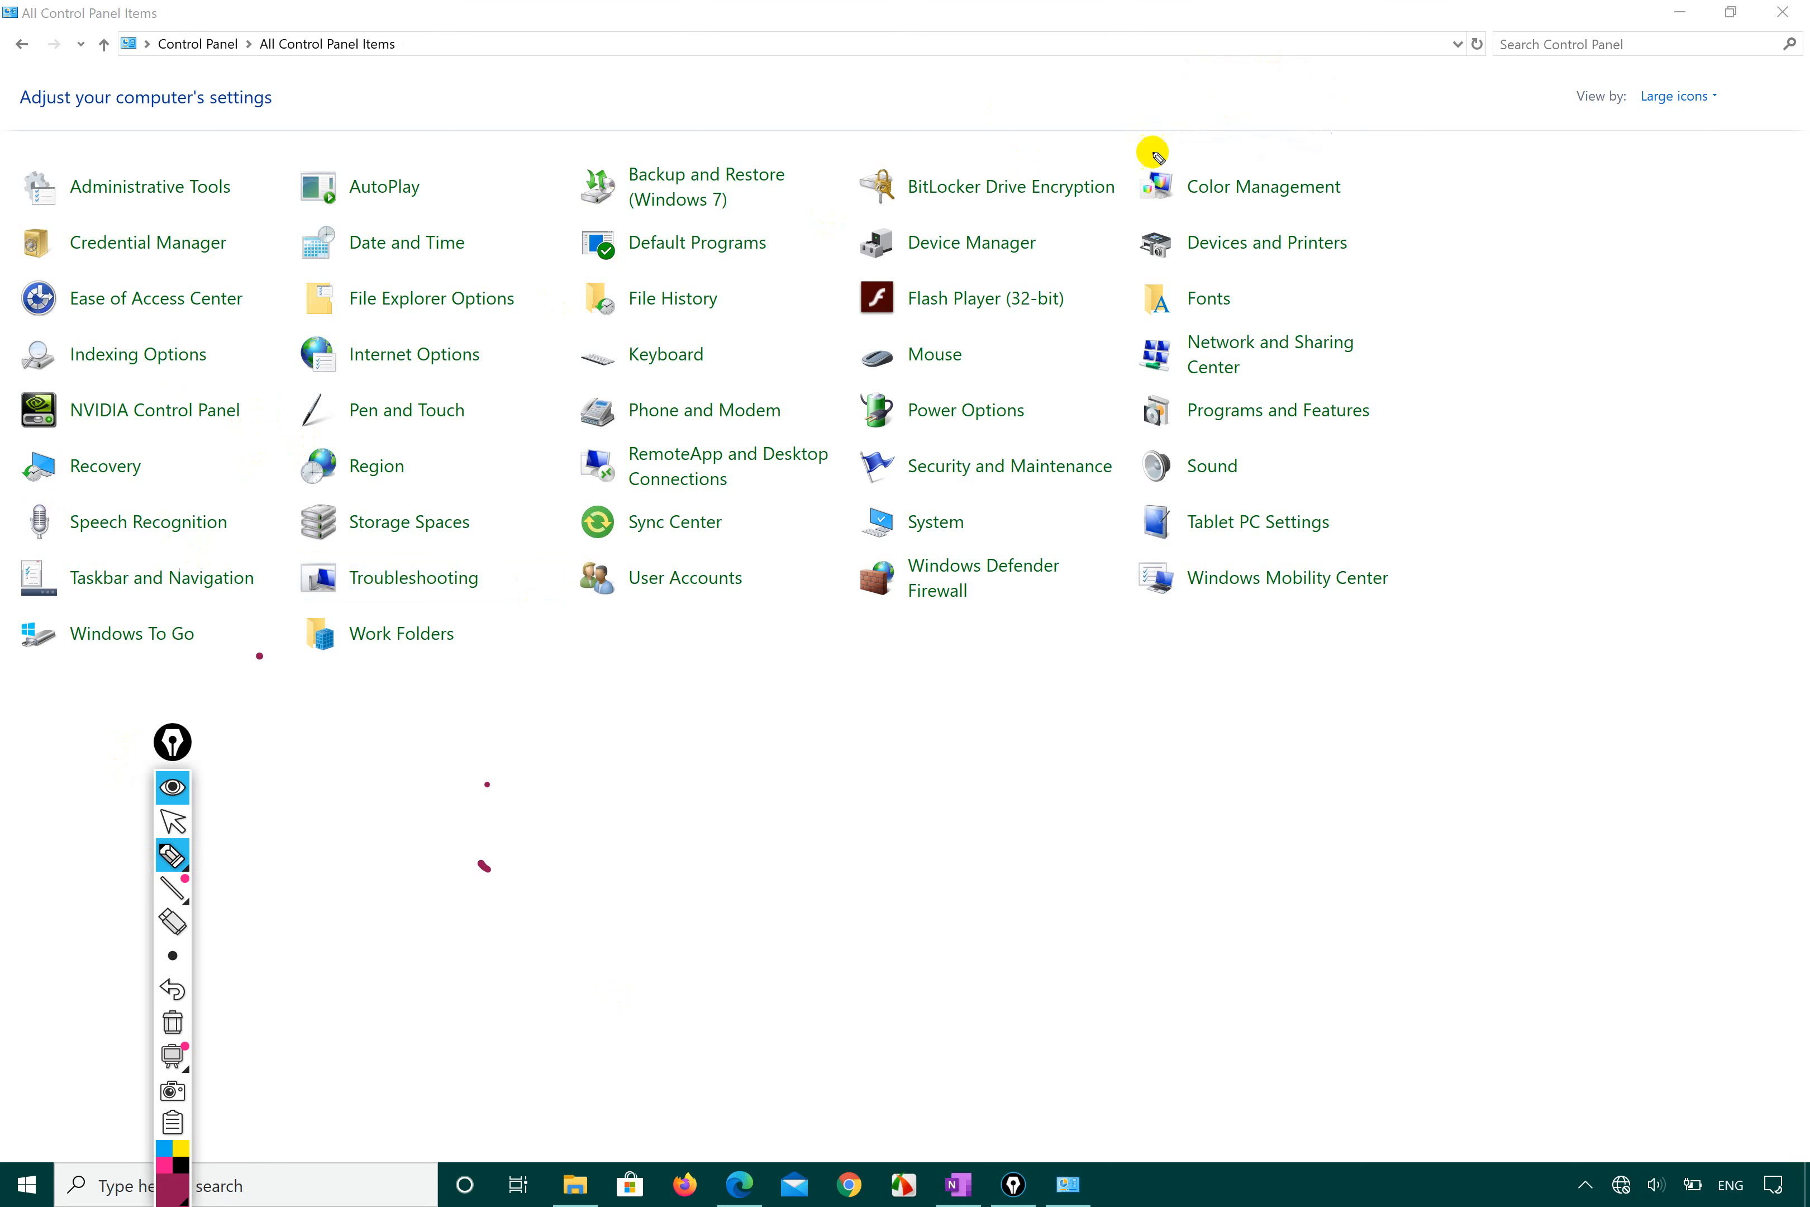
mouse_move(879, 382)
mouse_down()
mouse_move(845, 419)
mouse_move(1044, 371)
mouse_move(828, 403)
mouse_move(883, 405)
mouse_up()
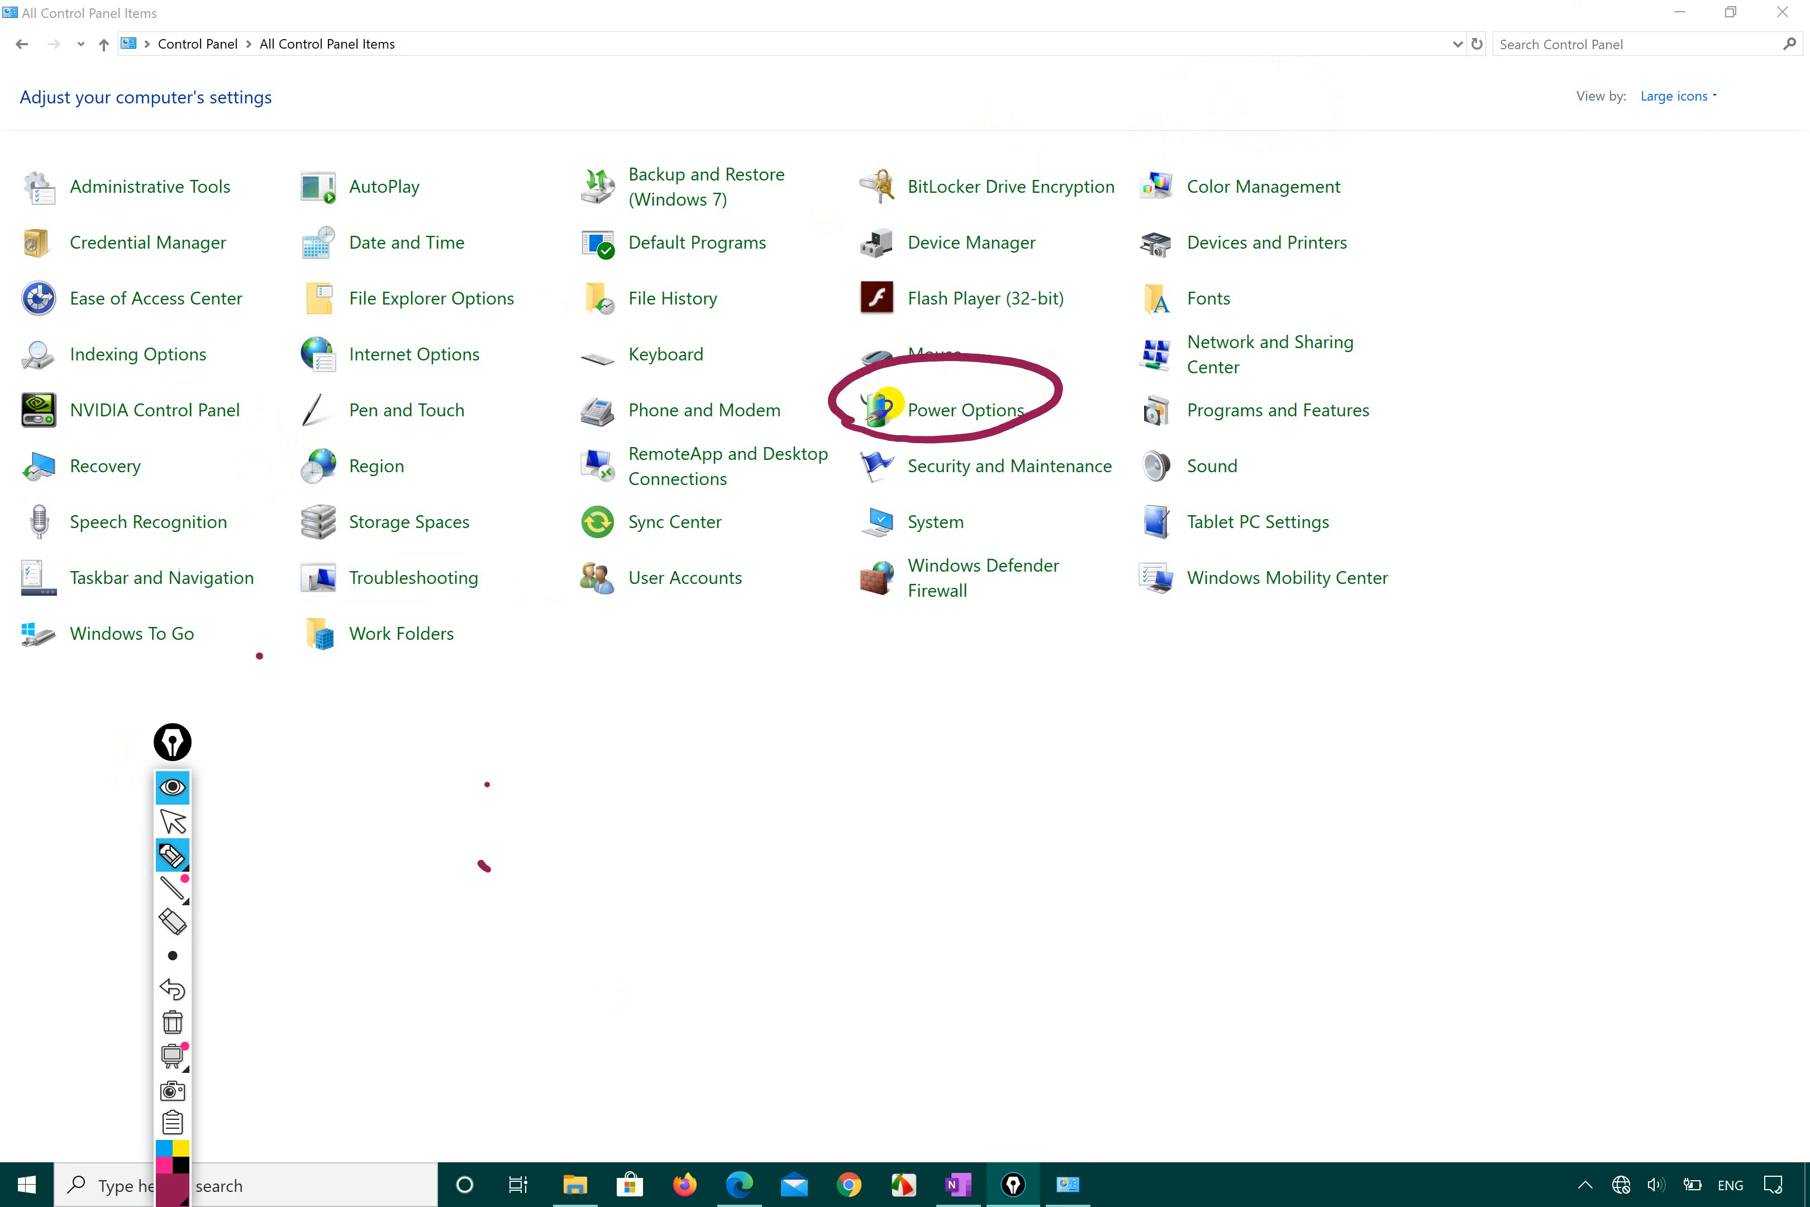
mouse_move(298, 411)
mouse_down()
mouse_move(476, 432)
mouse_move(865, 409)
mouse_up()
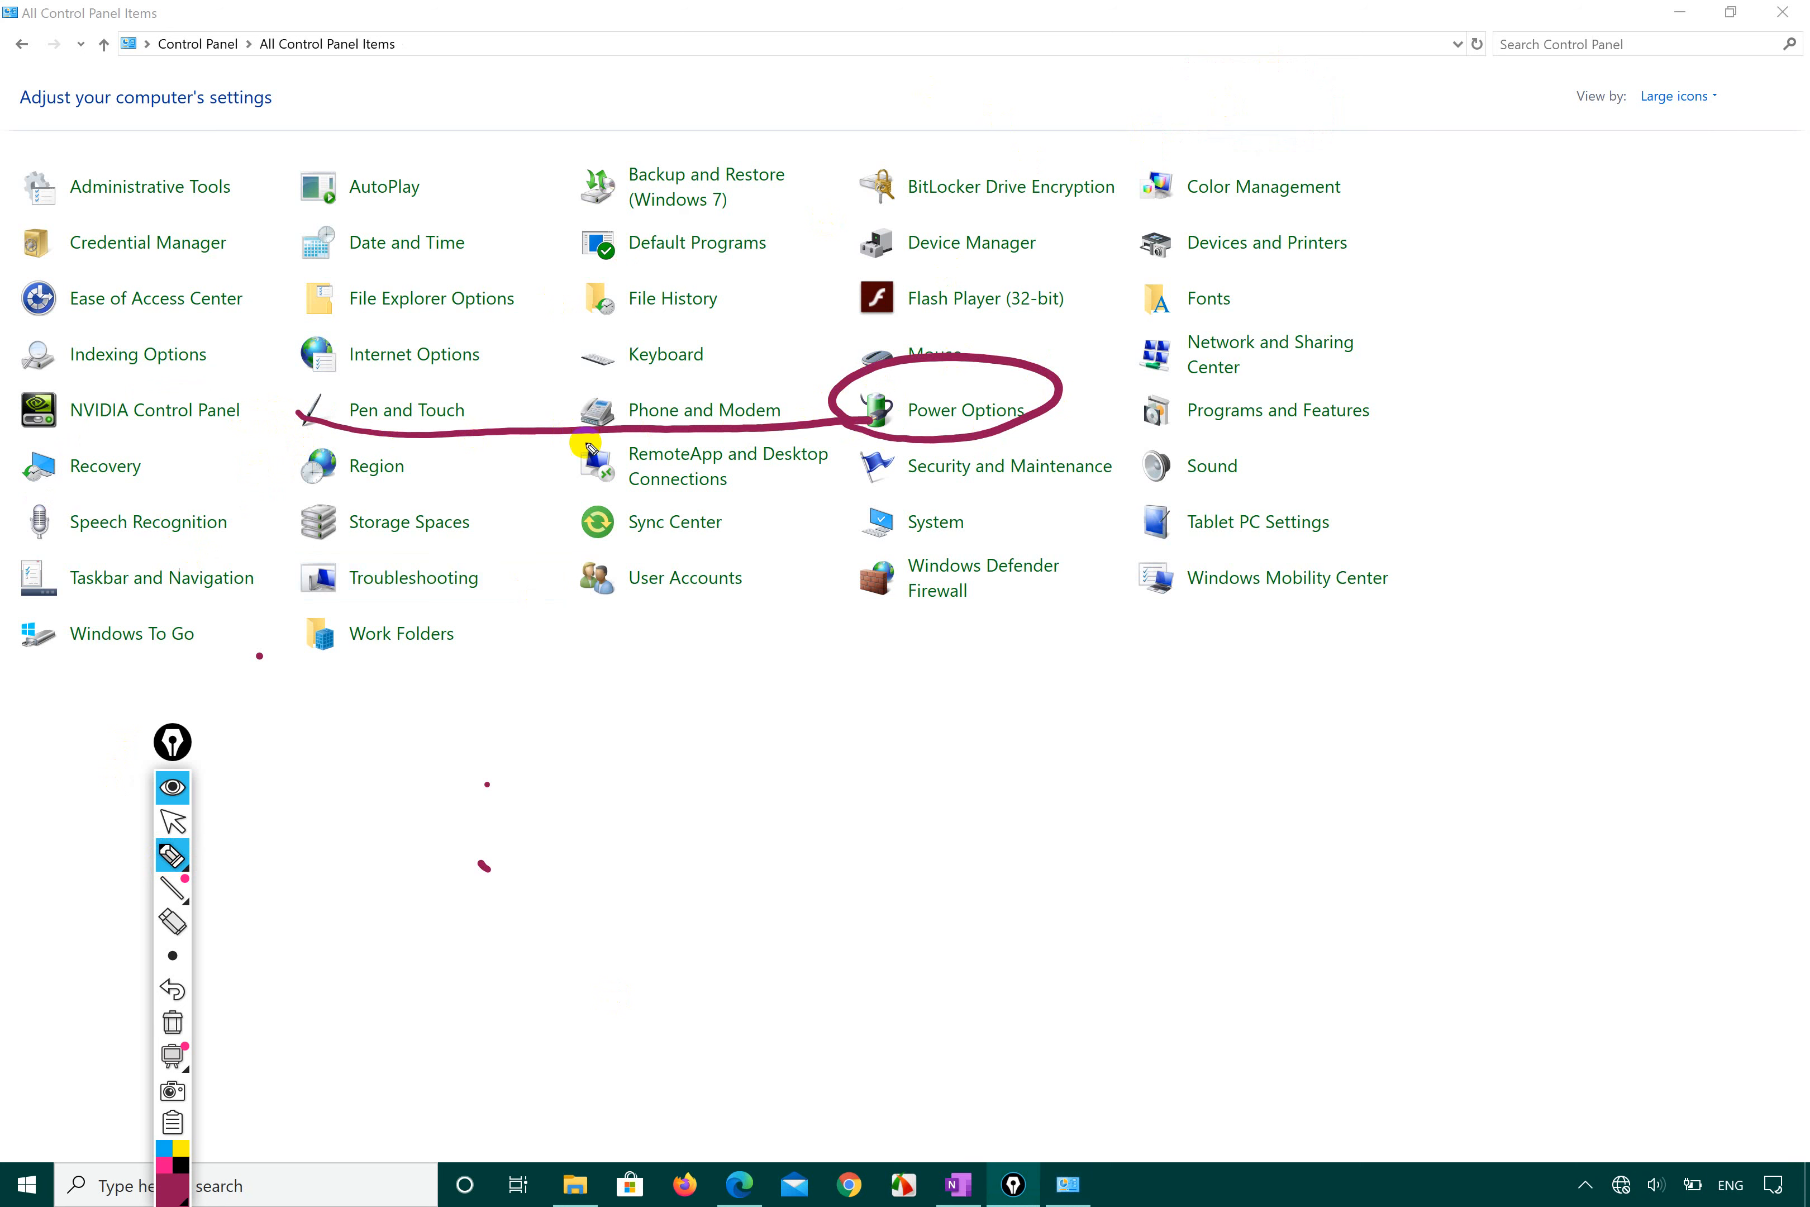
click(172, 821)
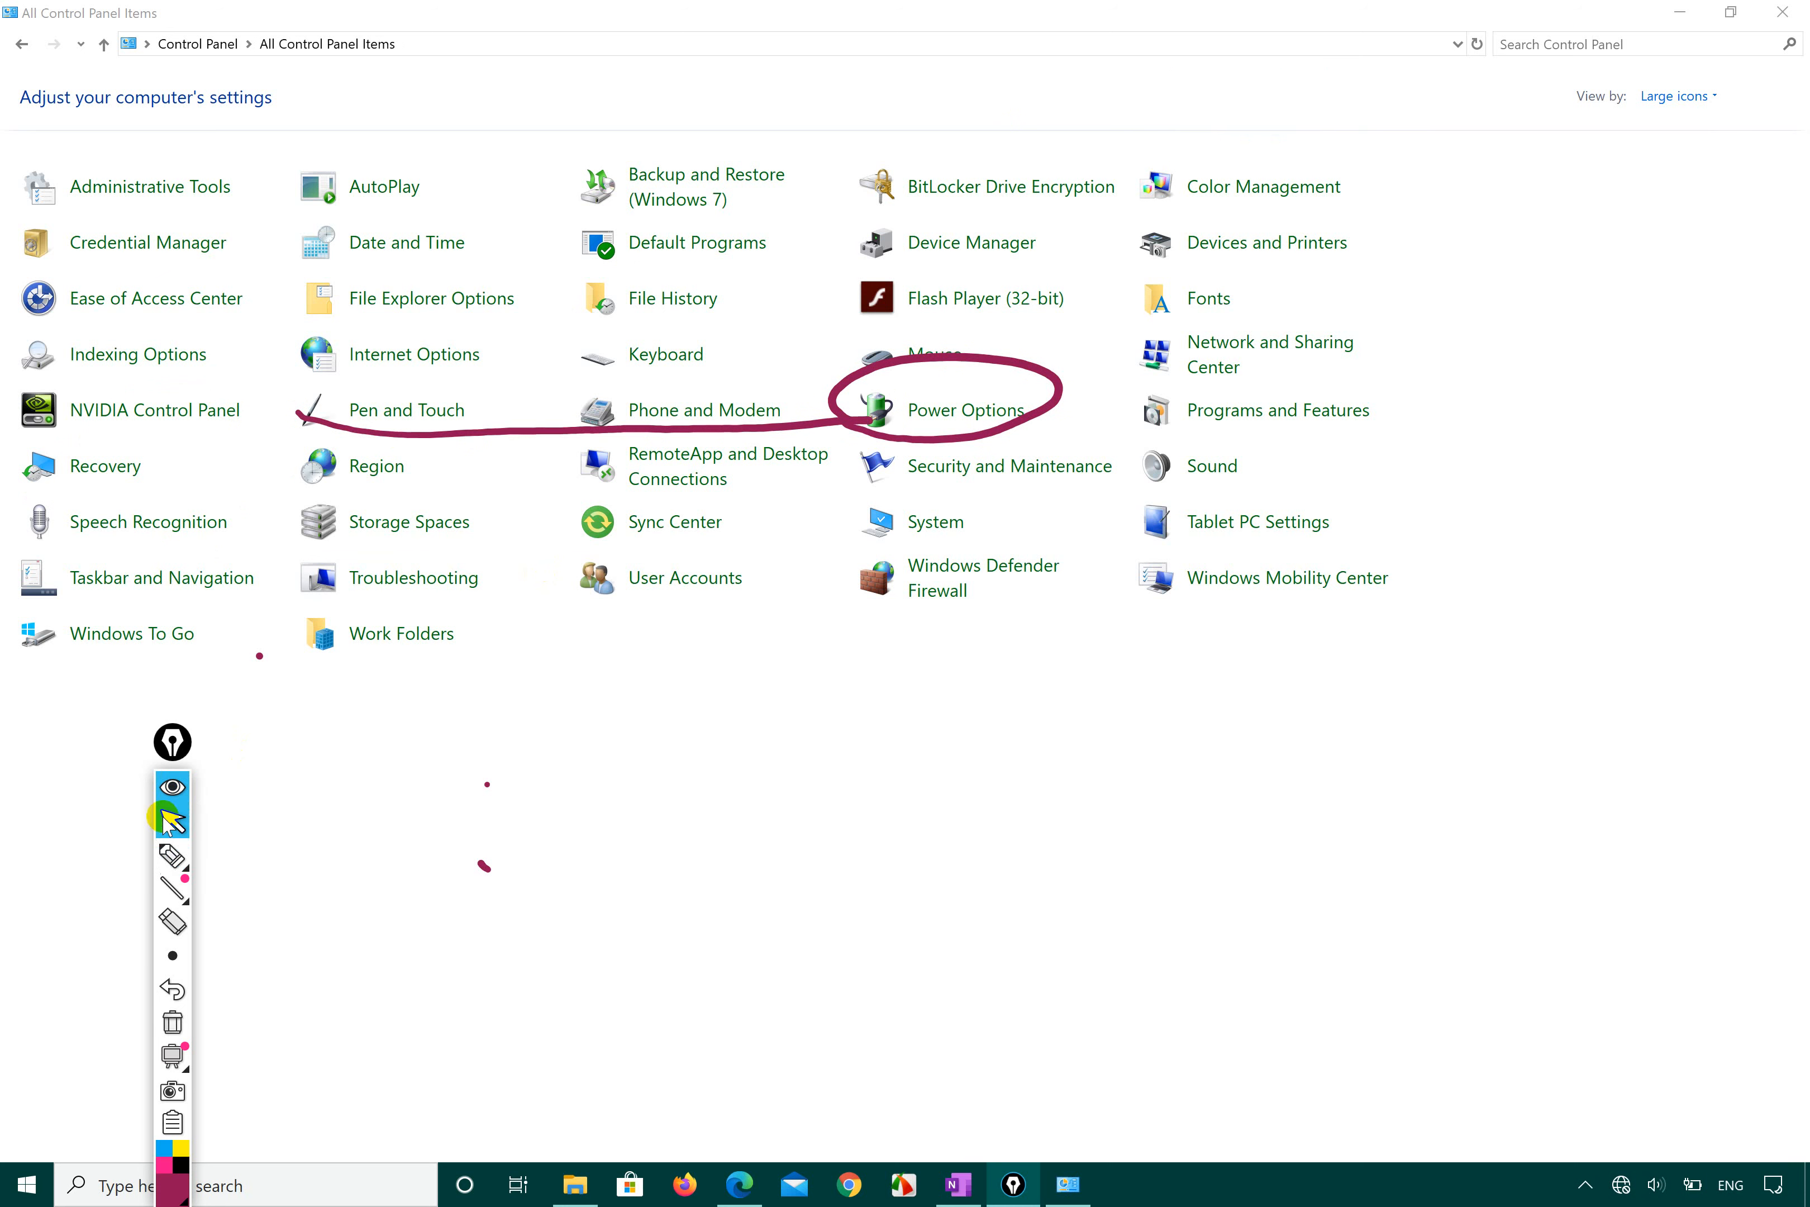
Step: Open Power Options and go to the settings for what the power button does
click(964, 413)
click(964, 413)
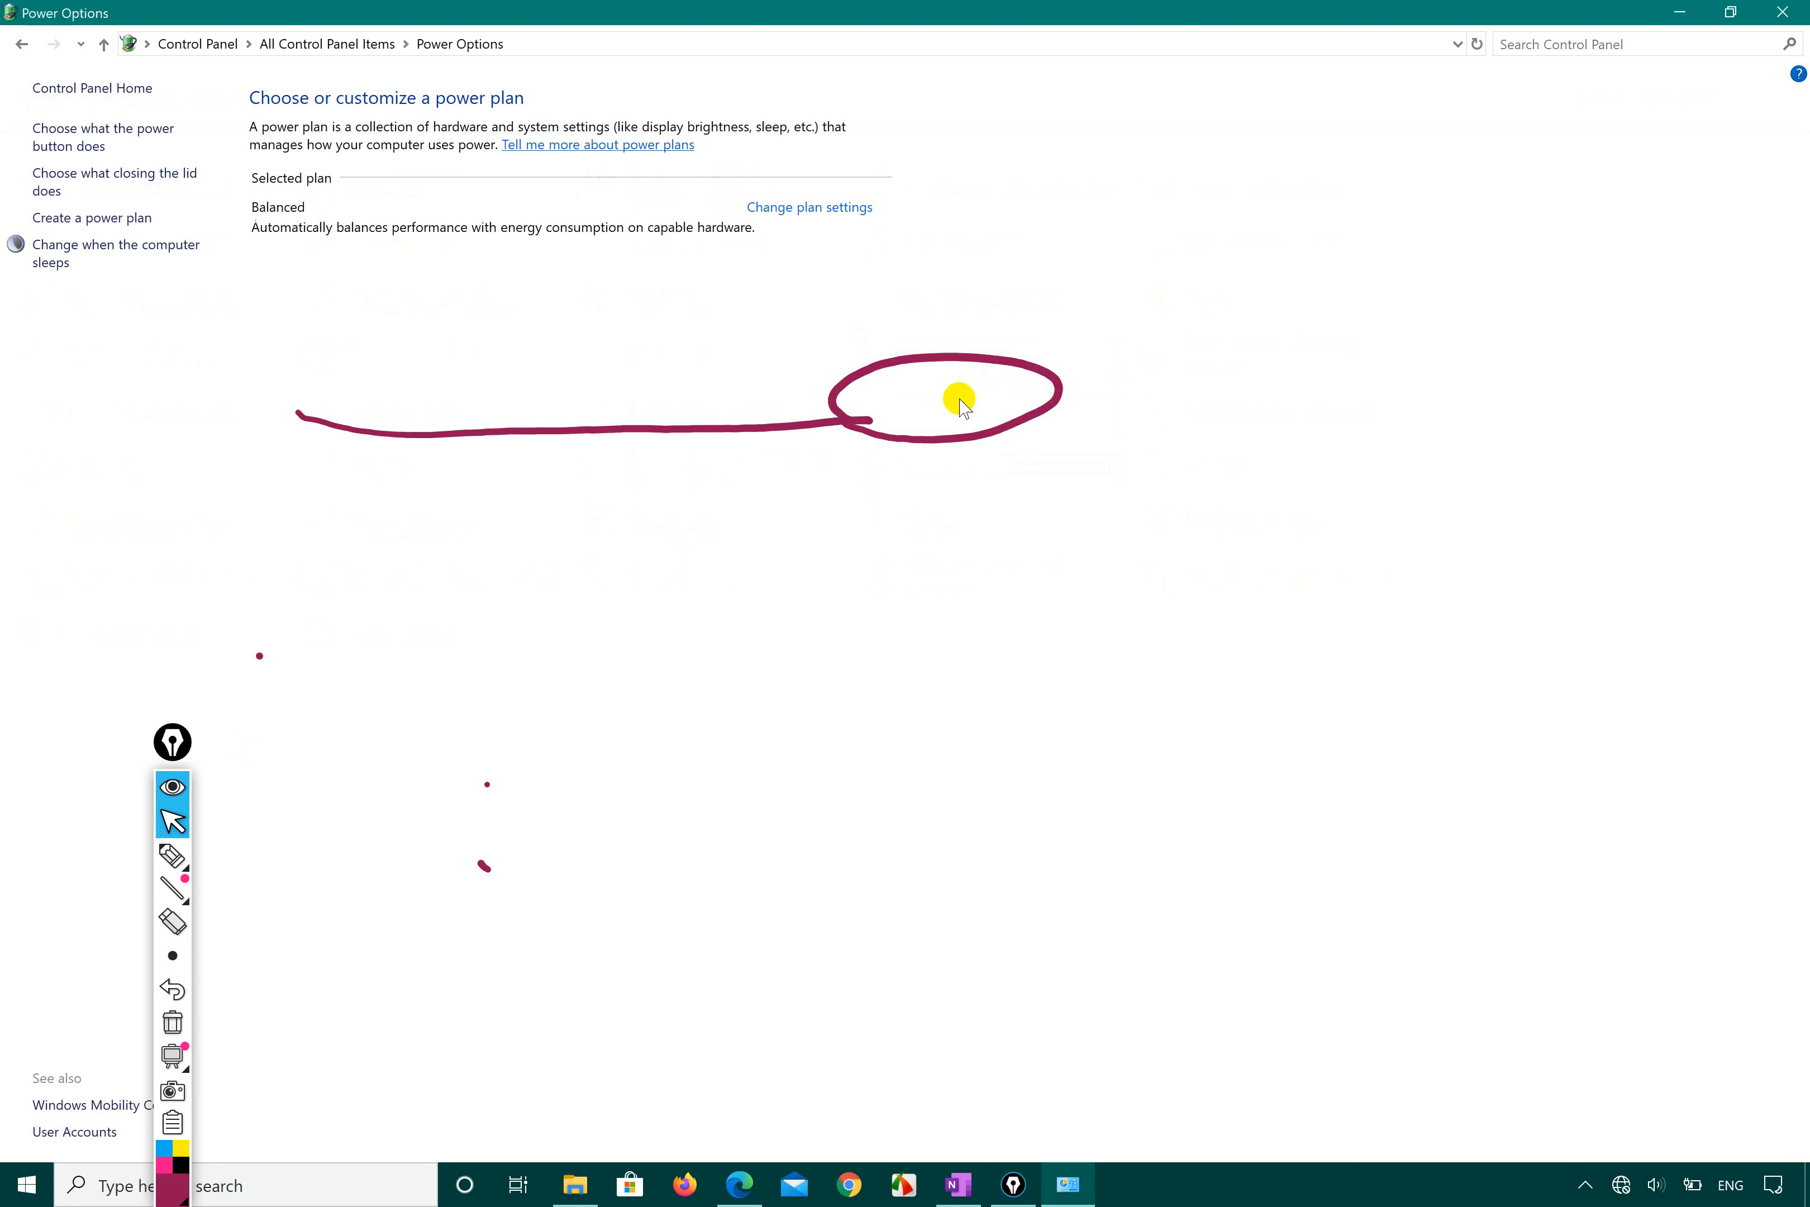
click(125, 146)
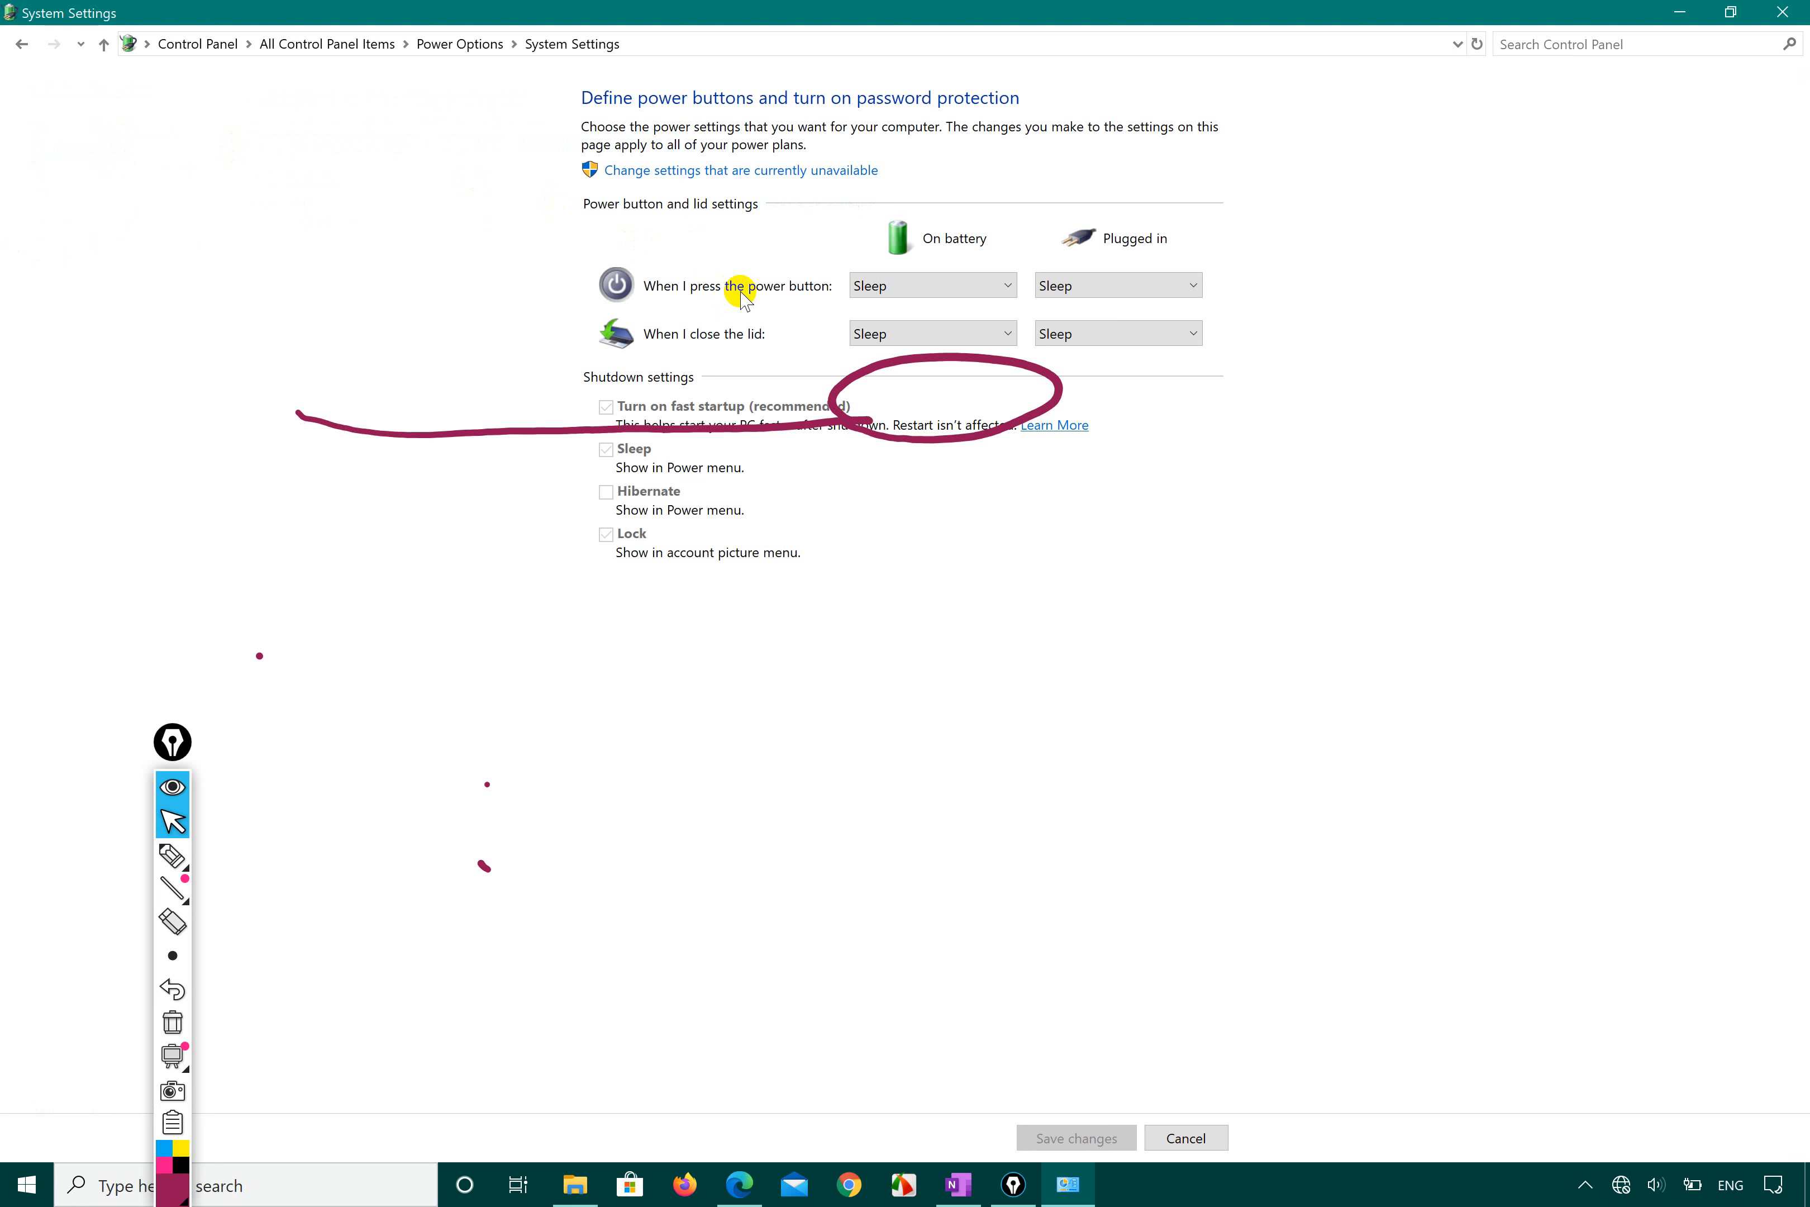
Step: Try Do nothing and Shut down as the on-battery action for pressing the power button, and set it back to Sleep
click(915, 285)
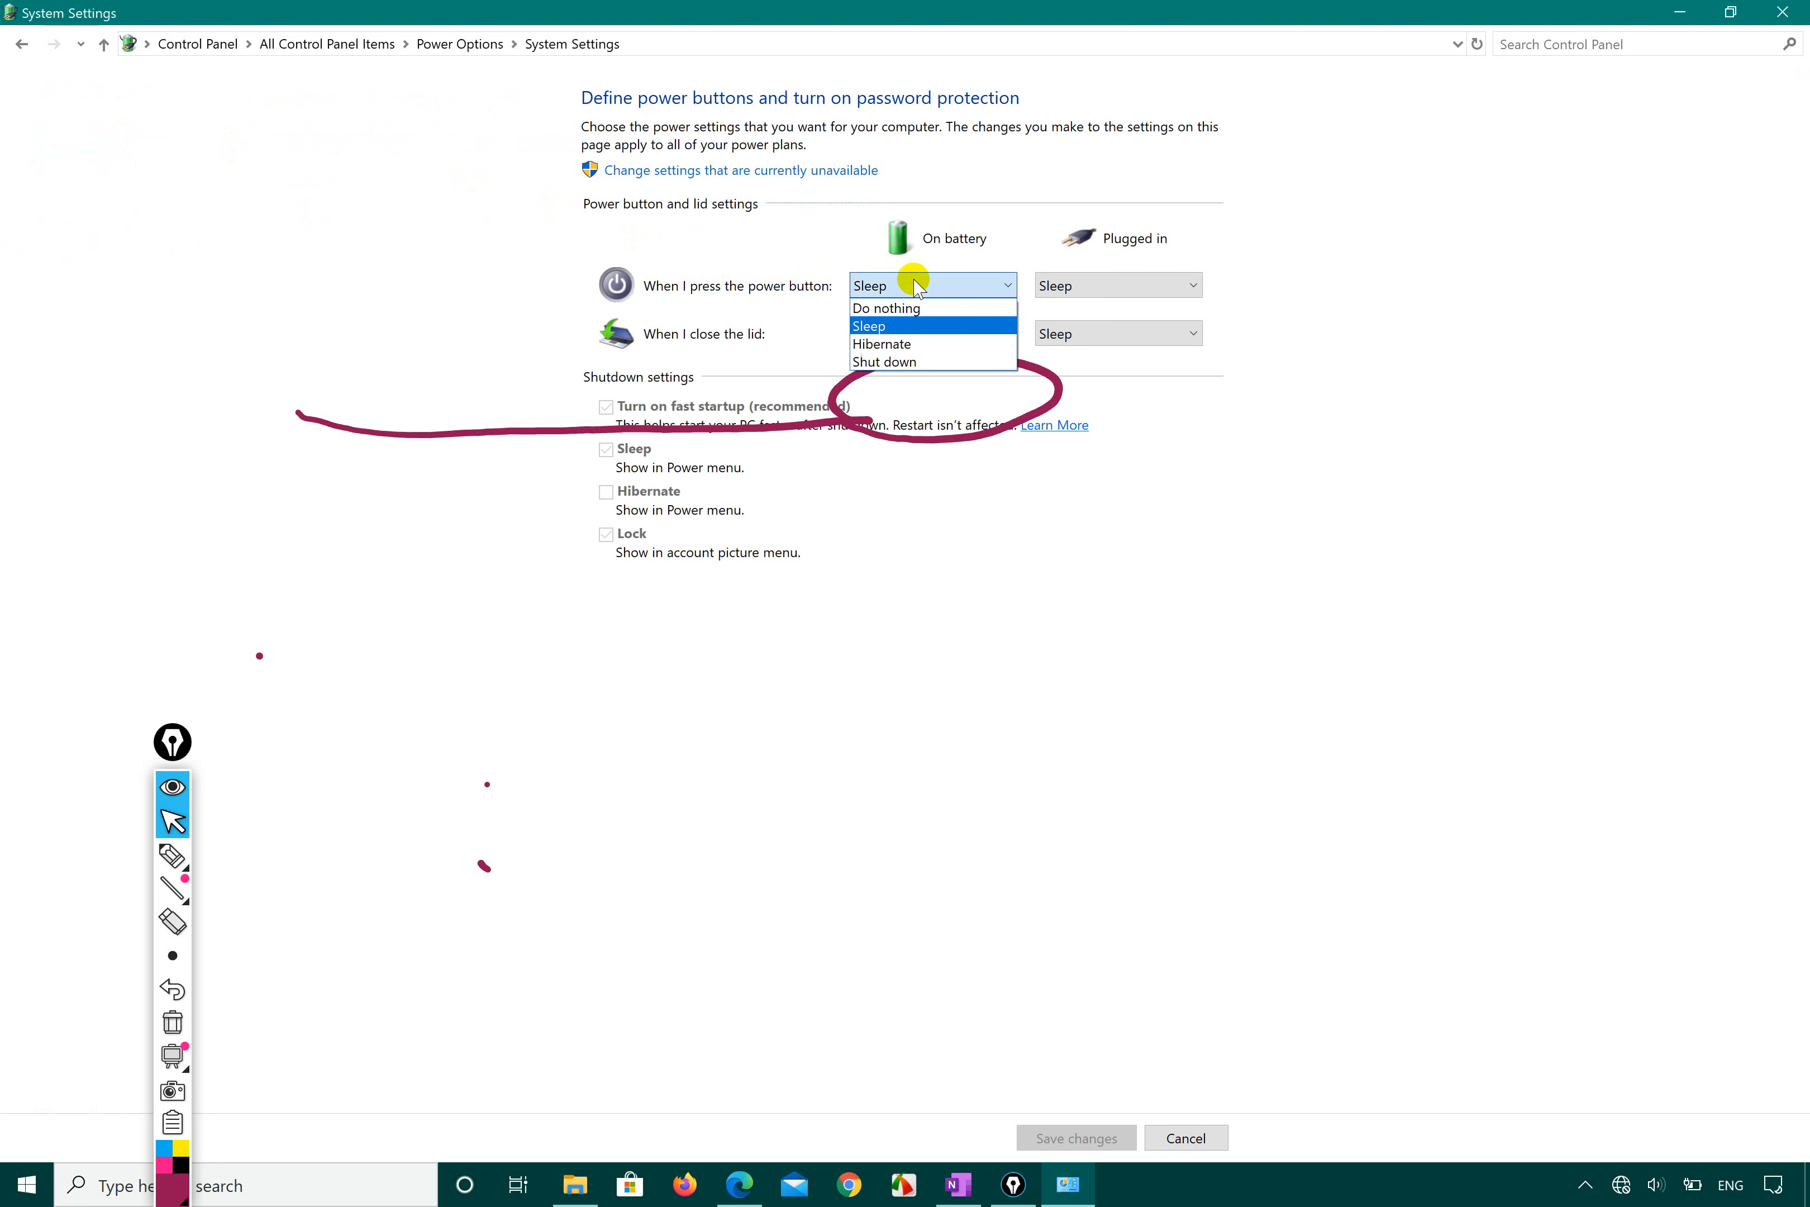
click(913, 307)
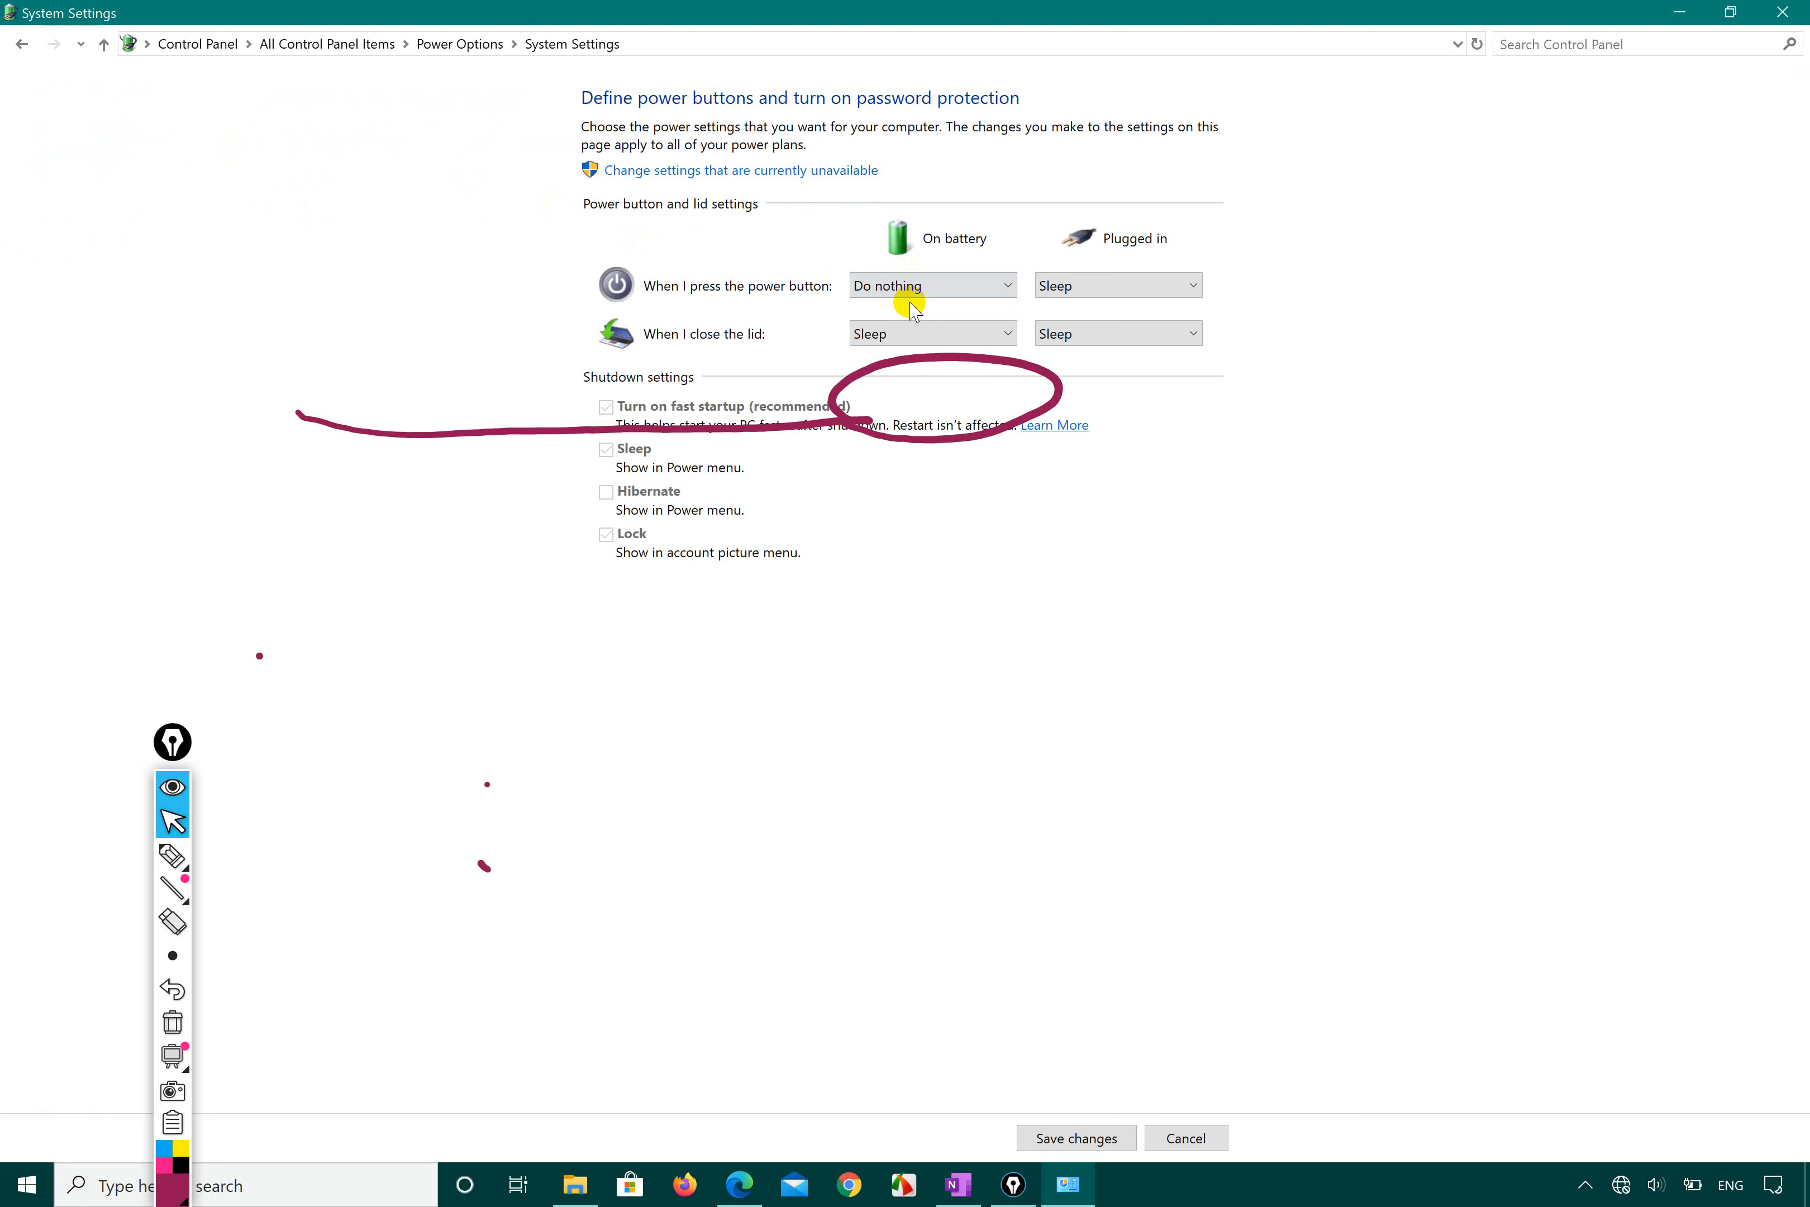
click(952, 286)
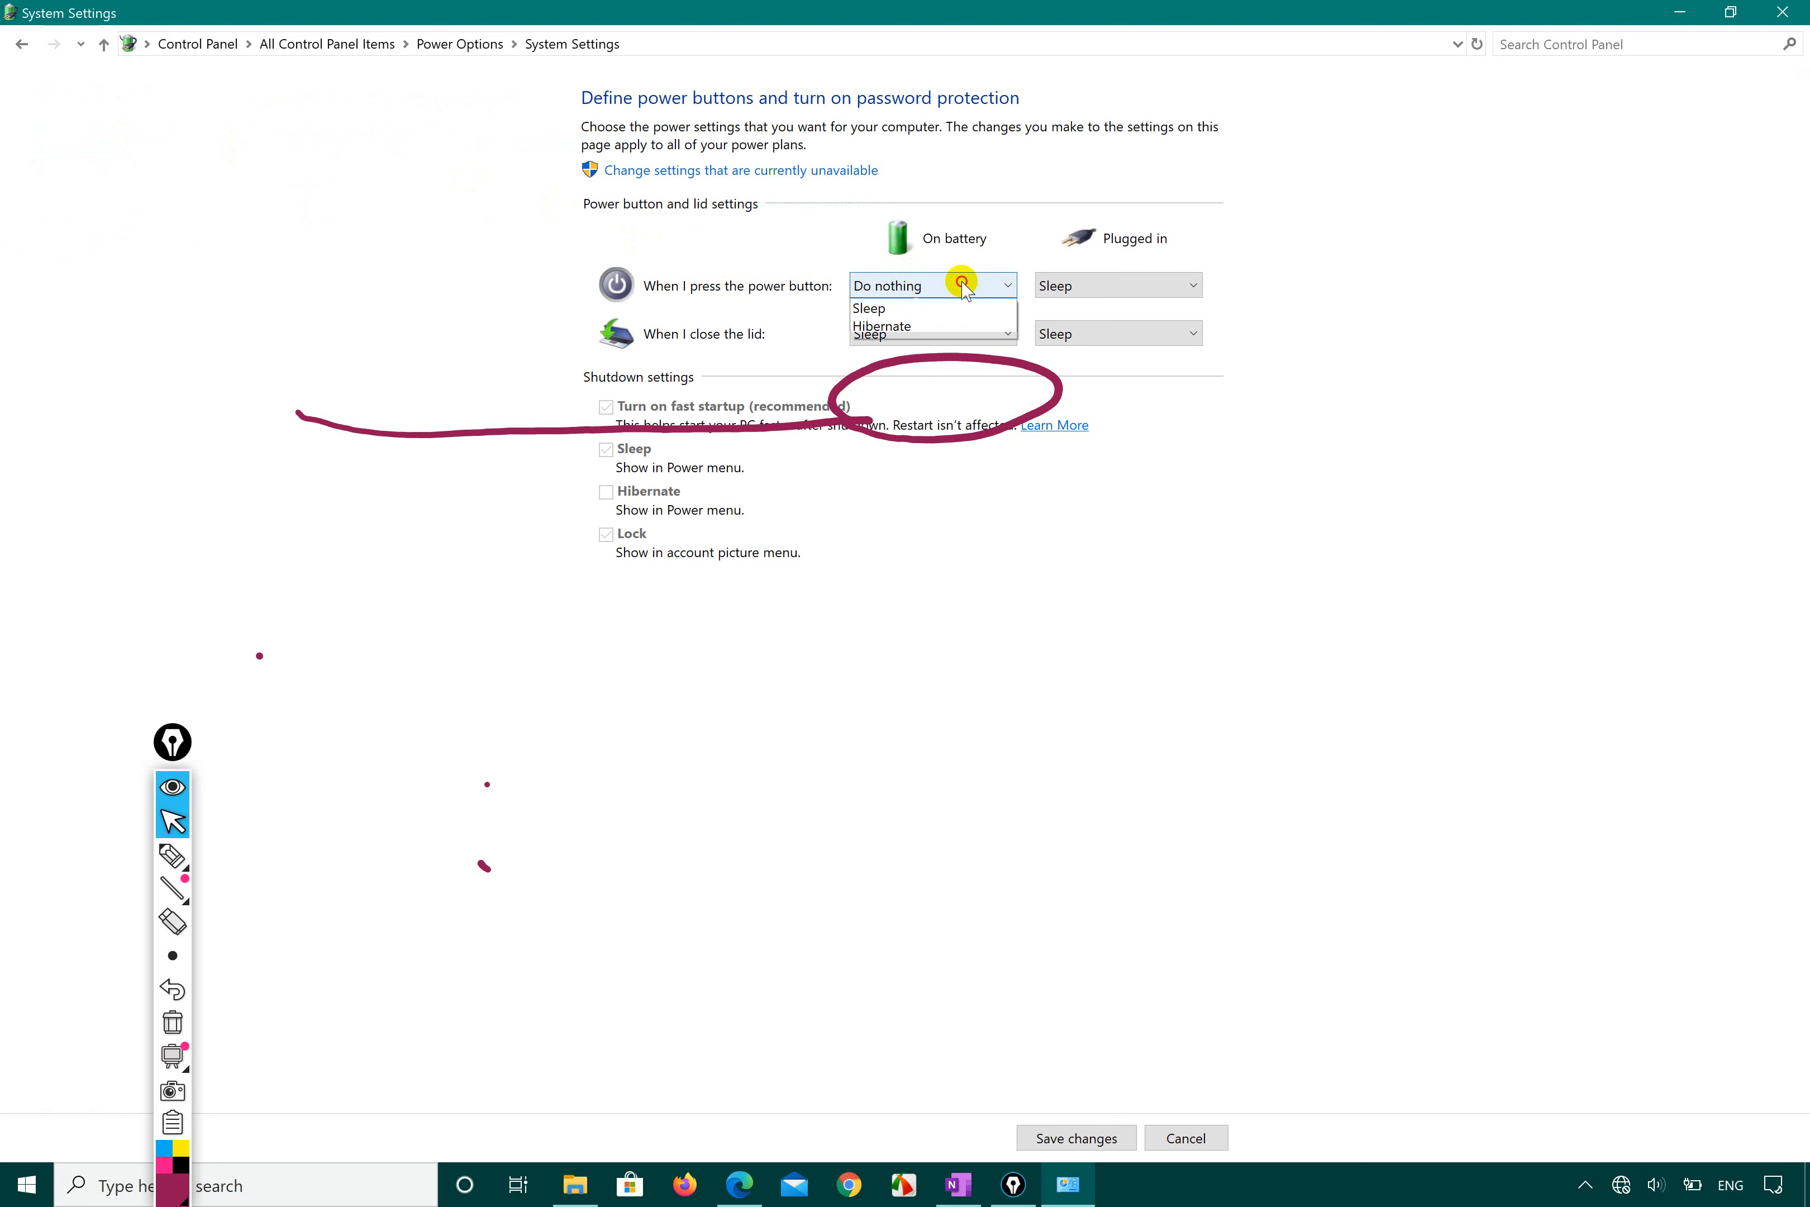
click(942, 310)
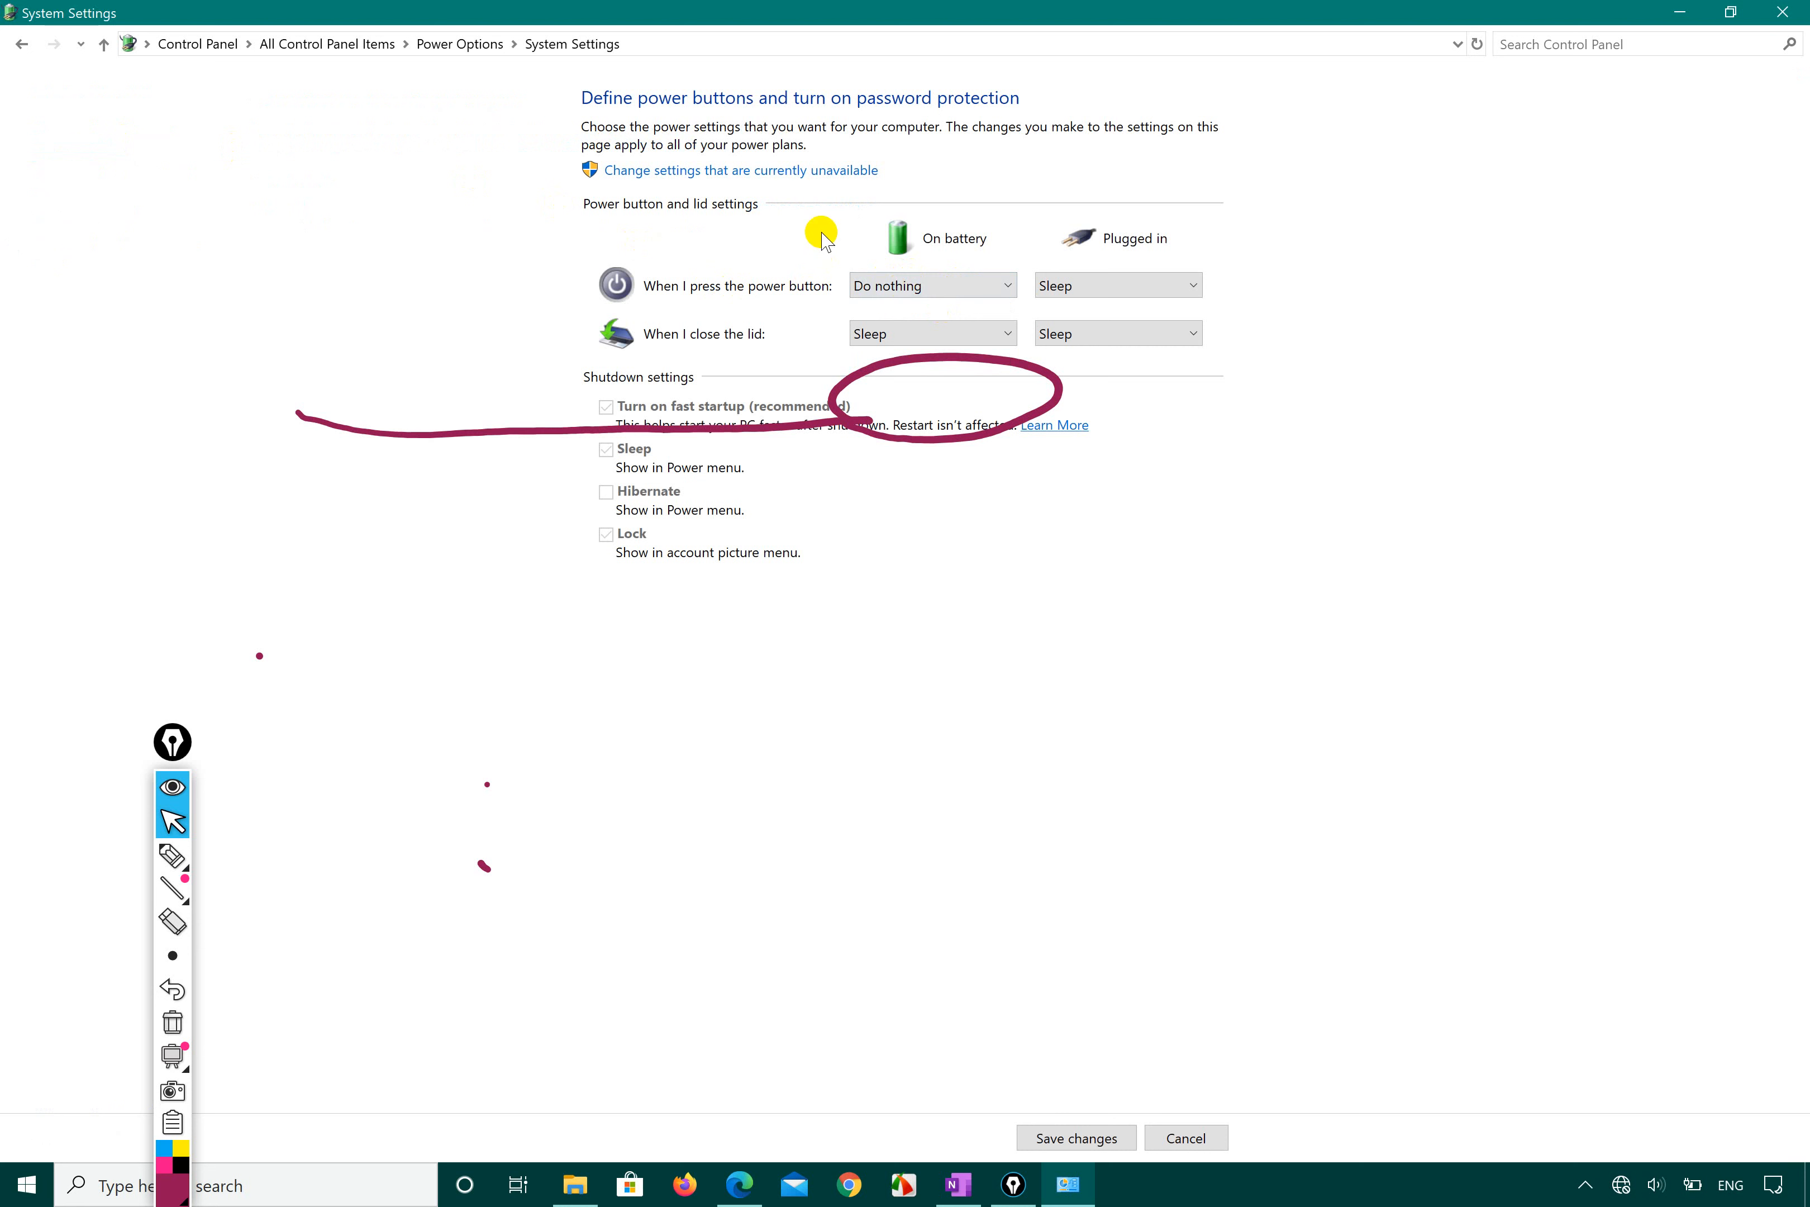
click(903, 287)
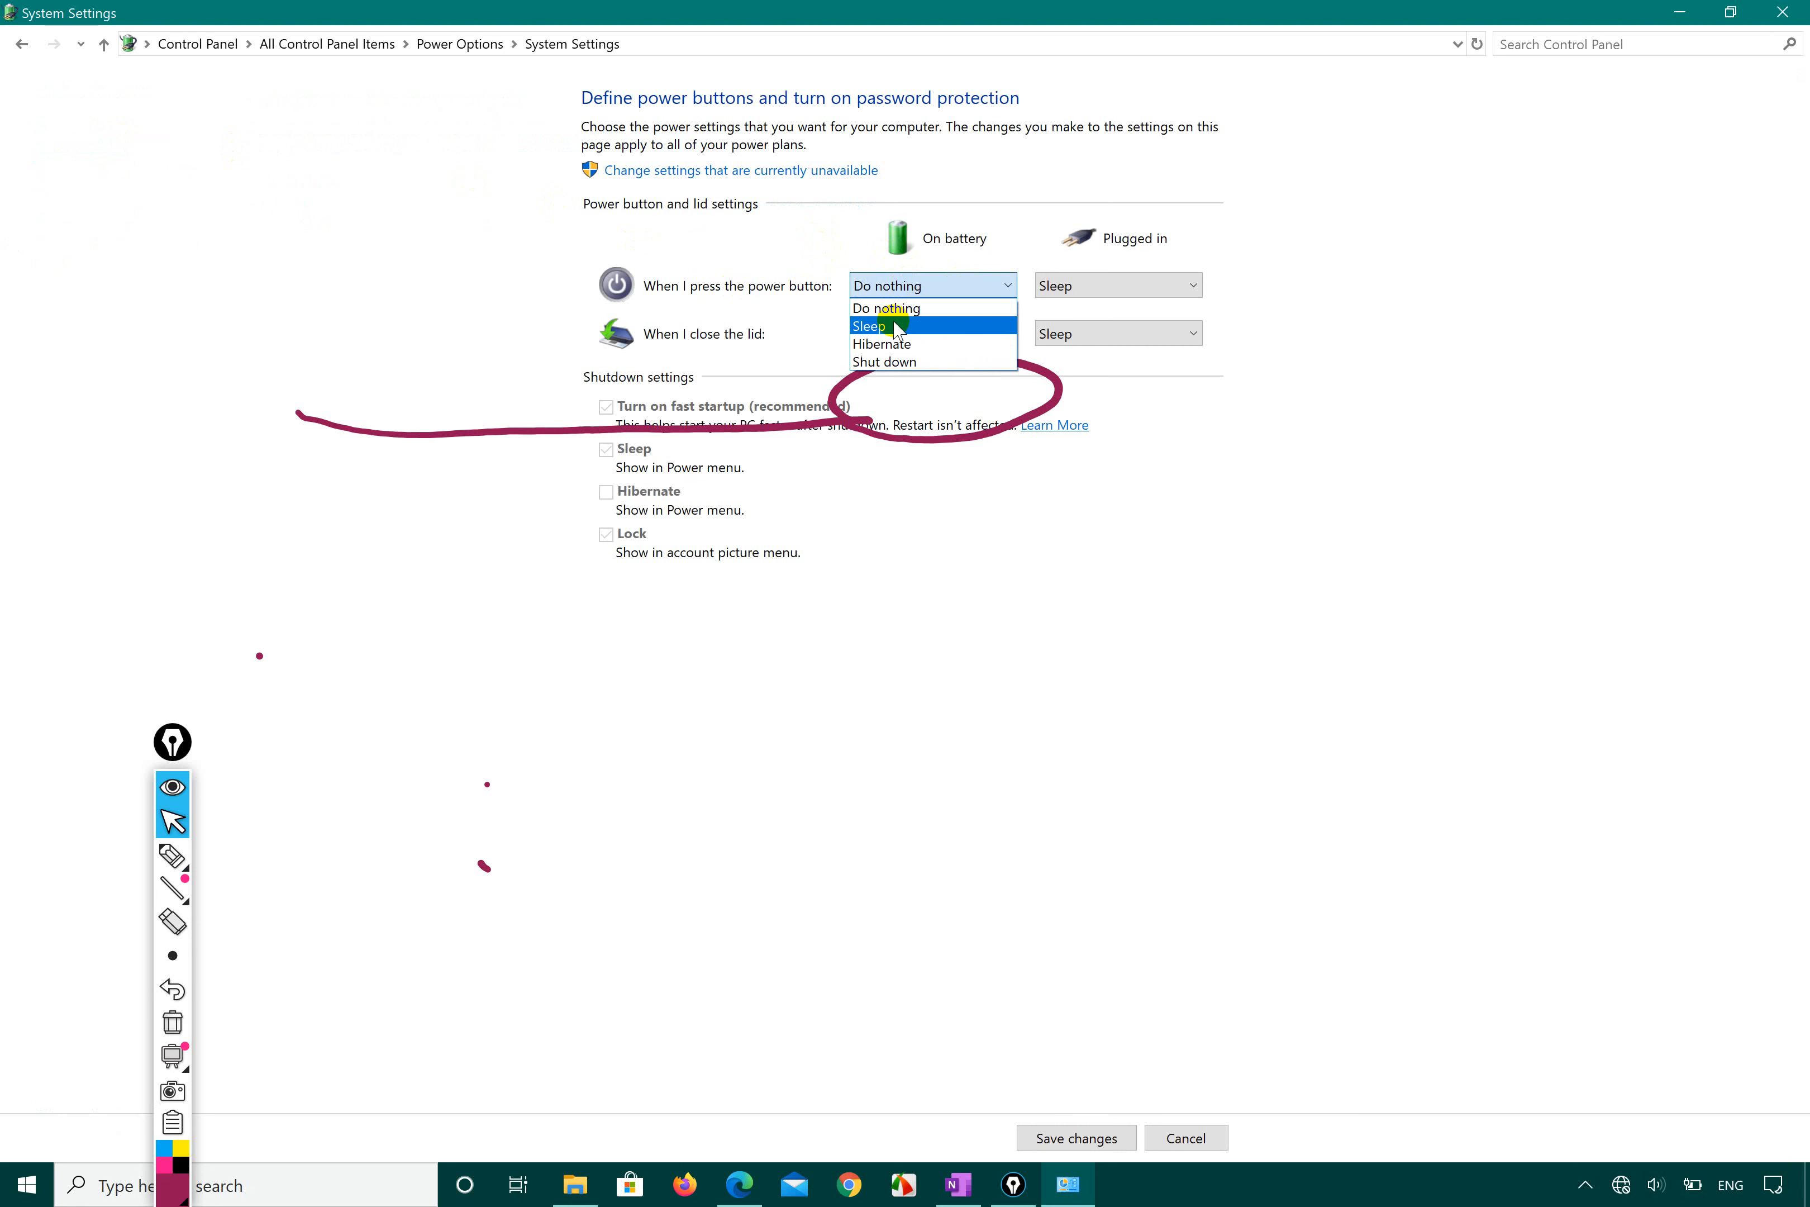
click(901, 363)
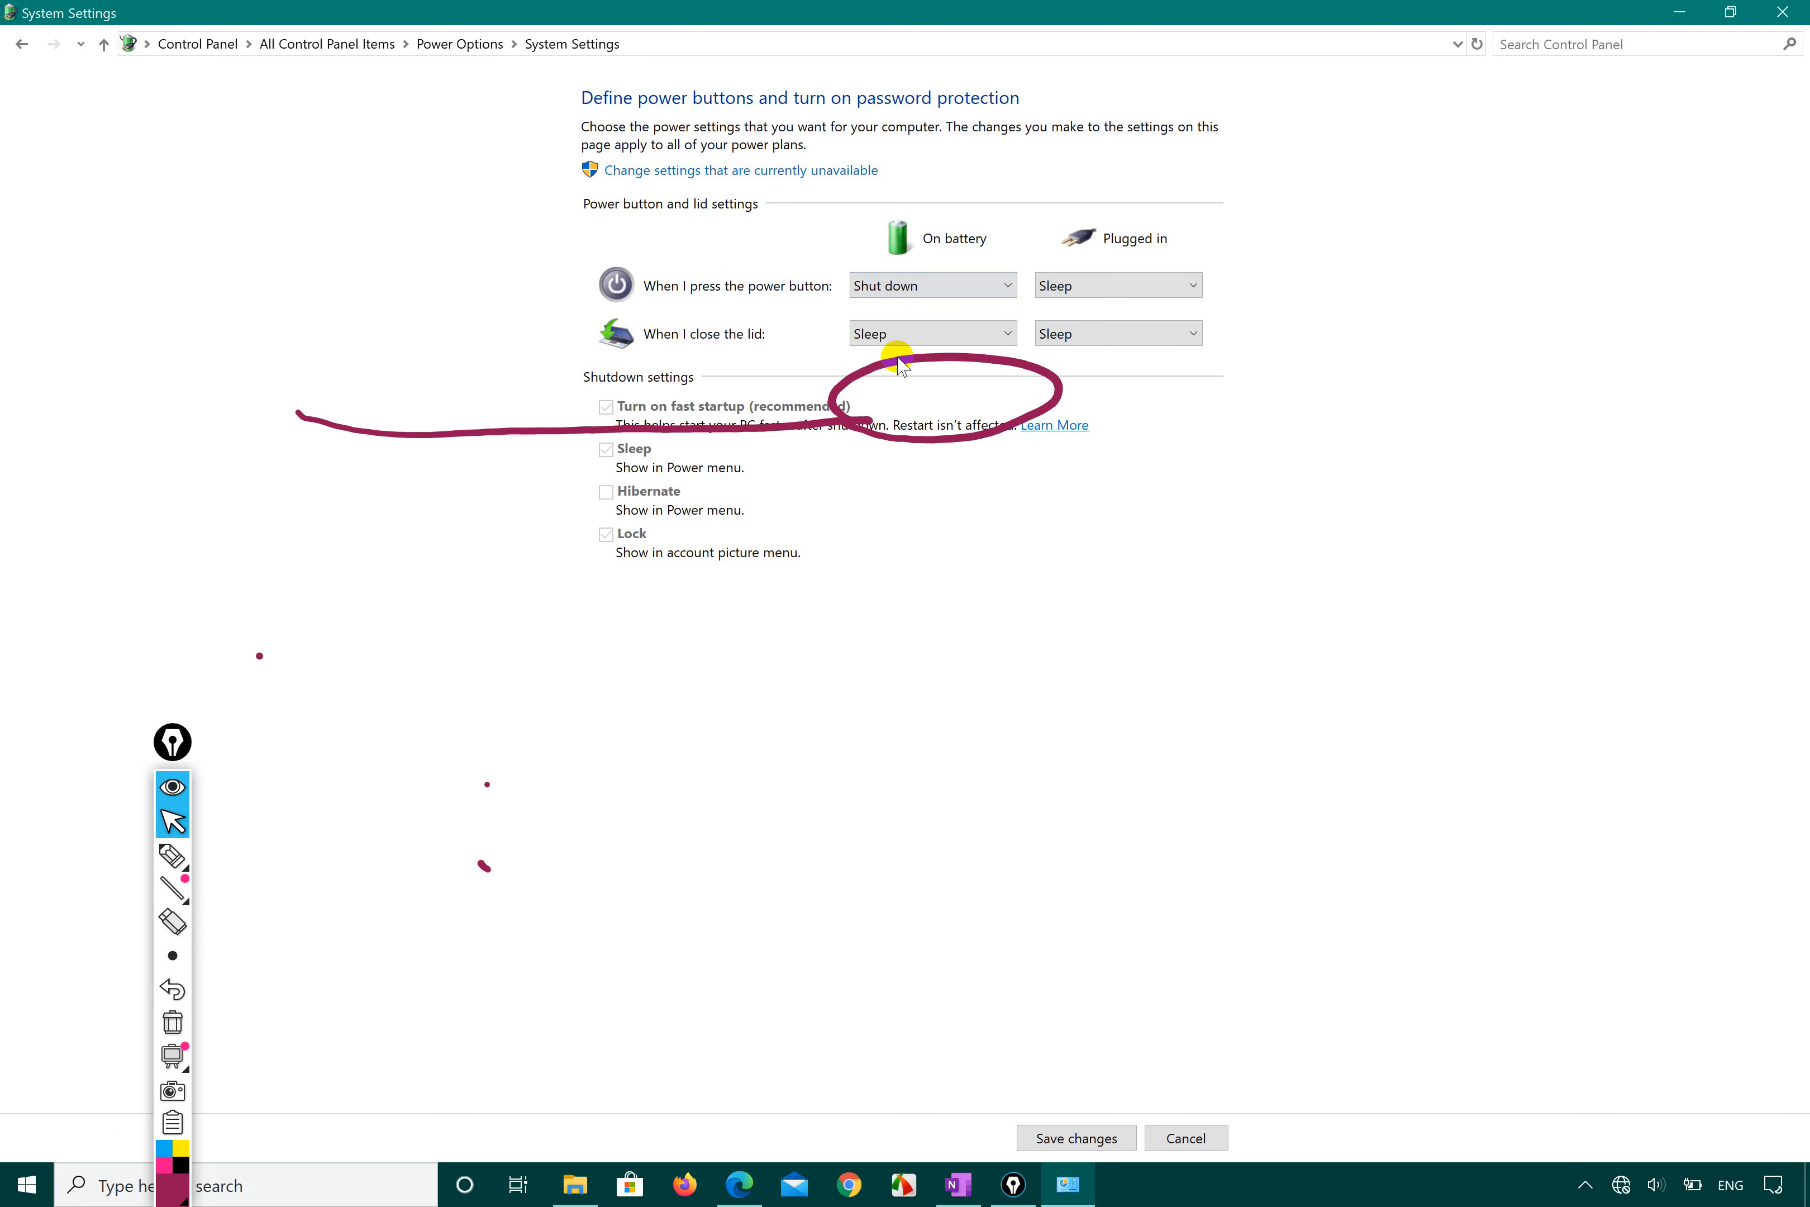
click(907, 286)
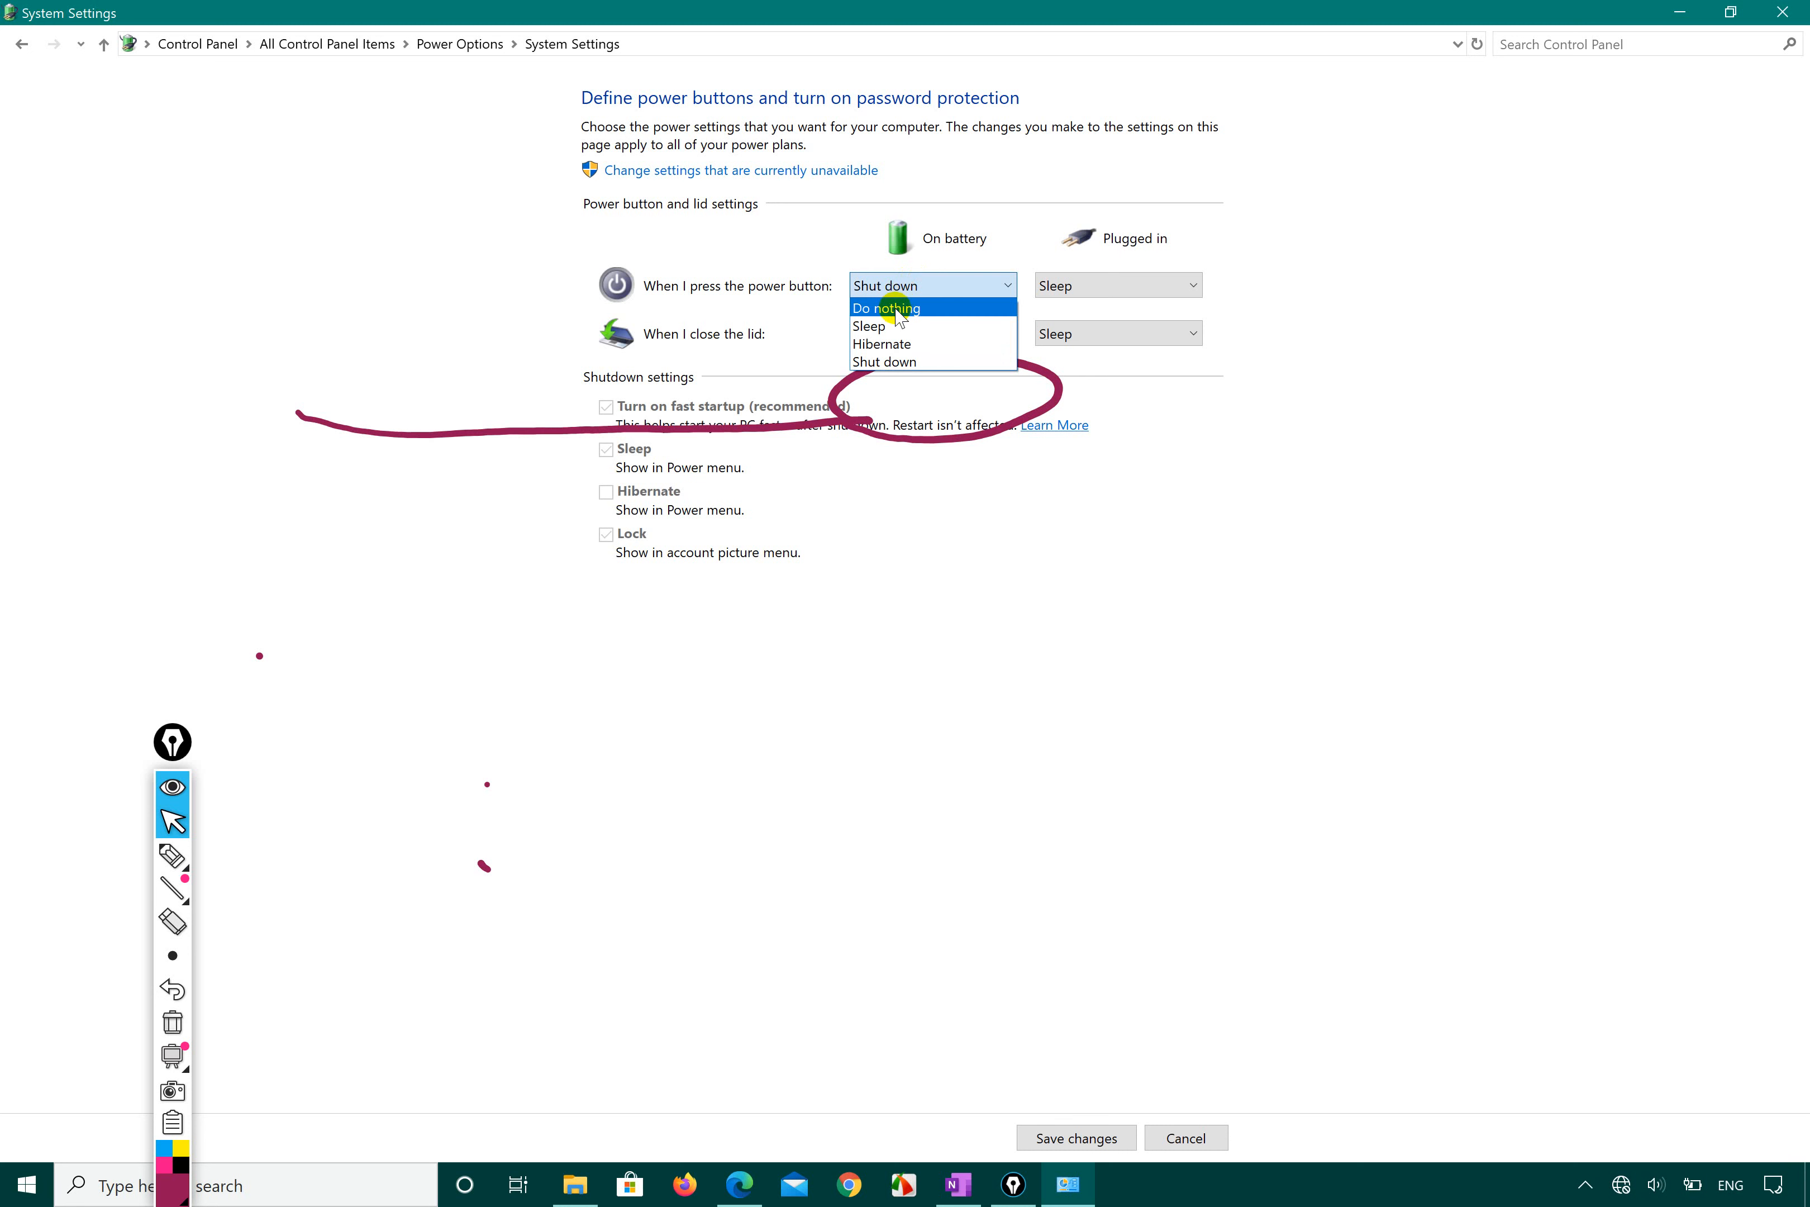
click(895, 327)
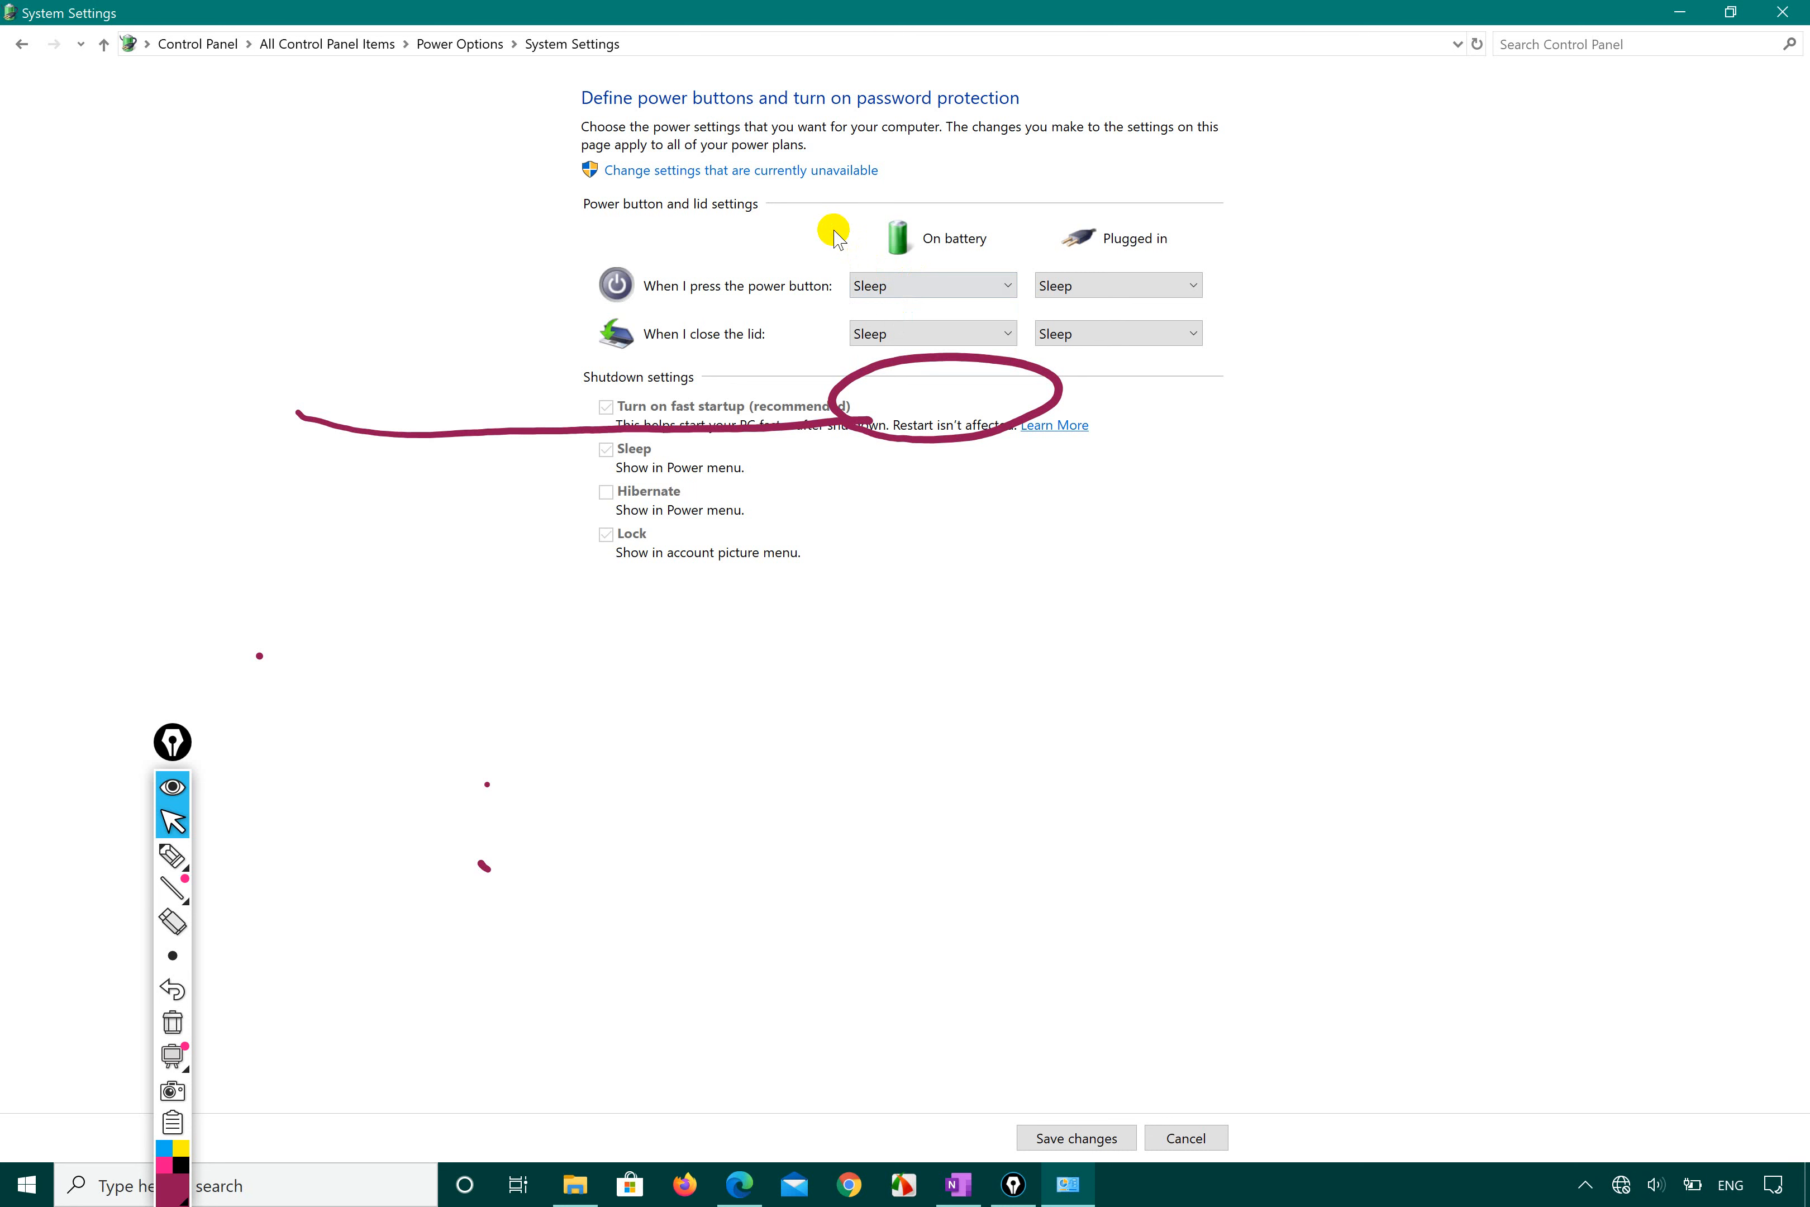
click(954, 286)
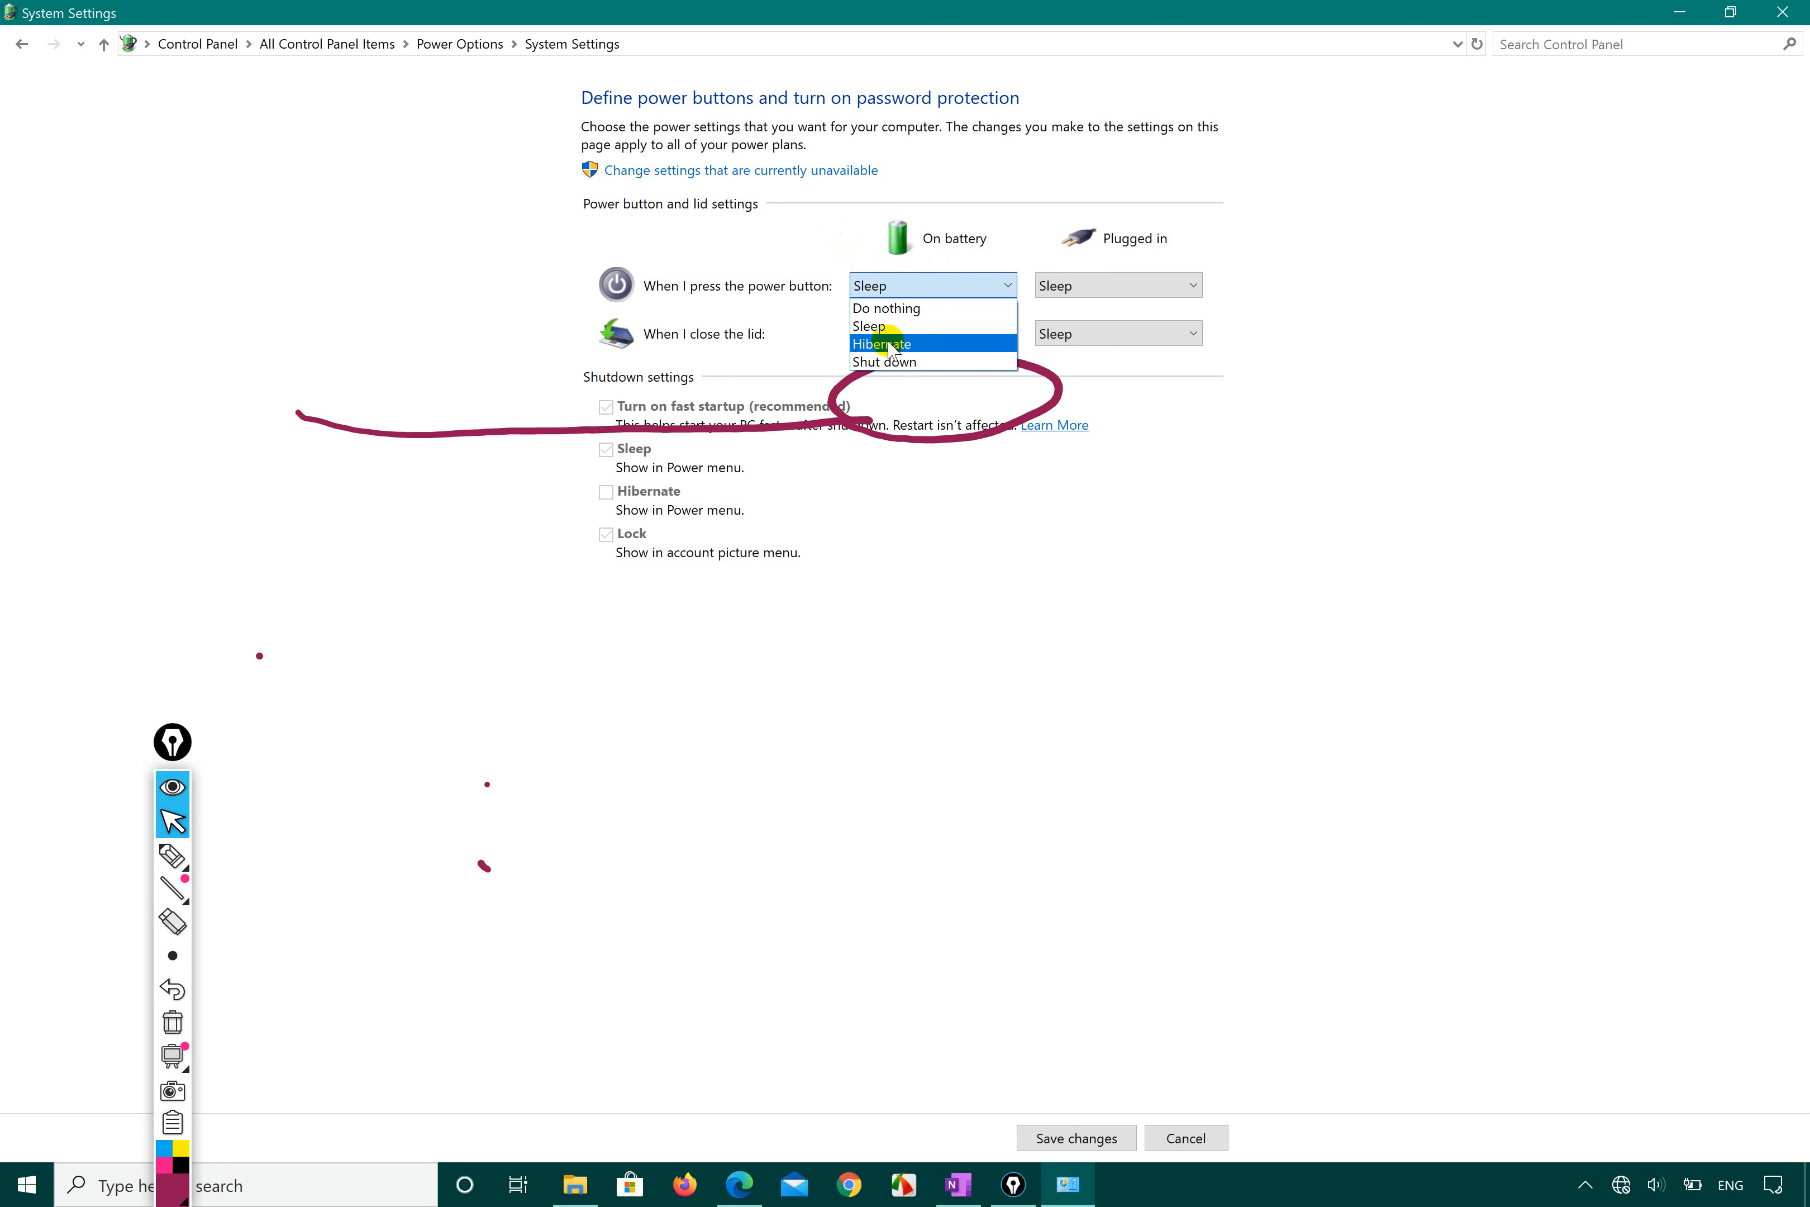
click(901, 324)
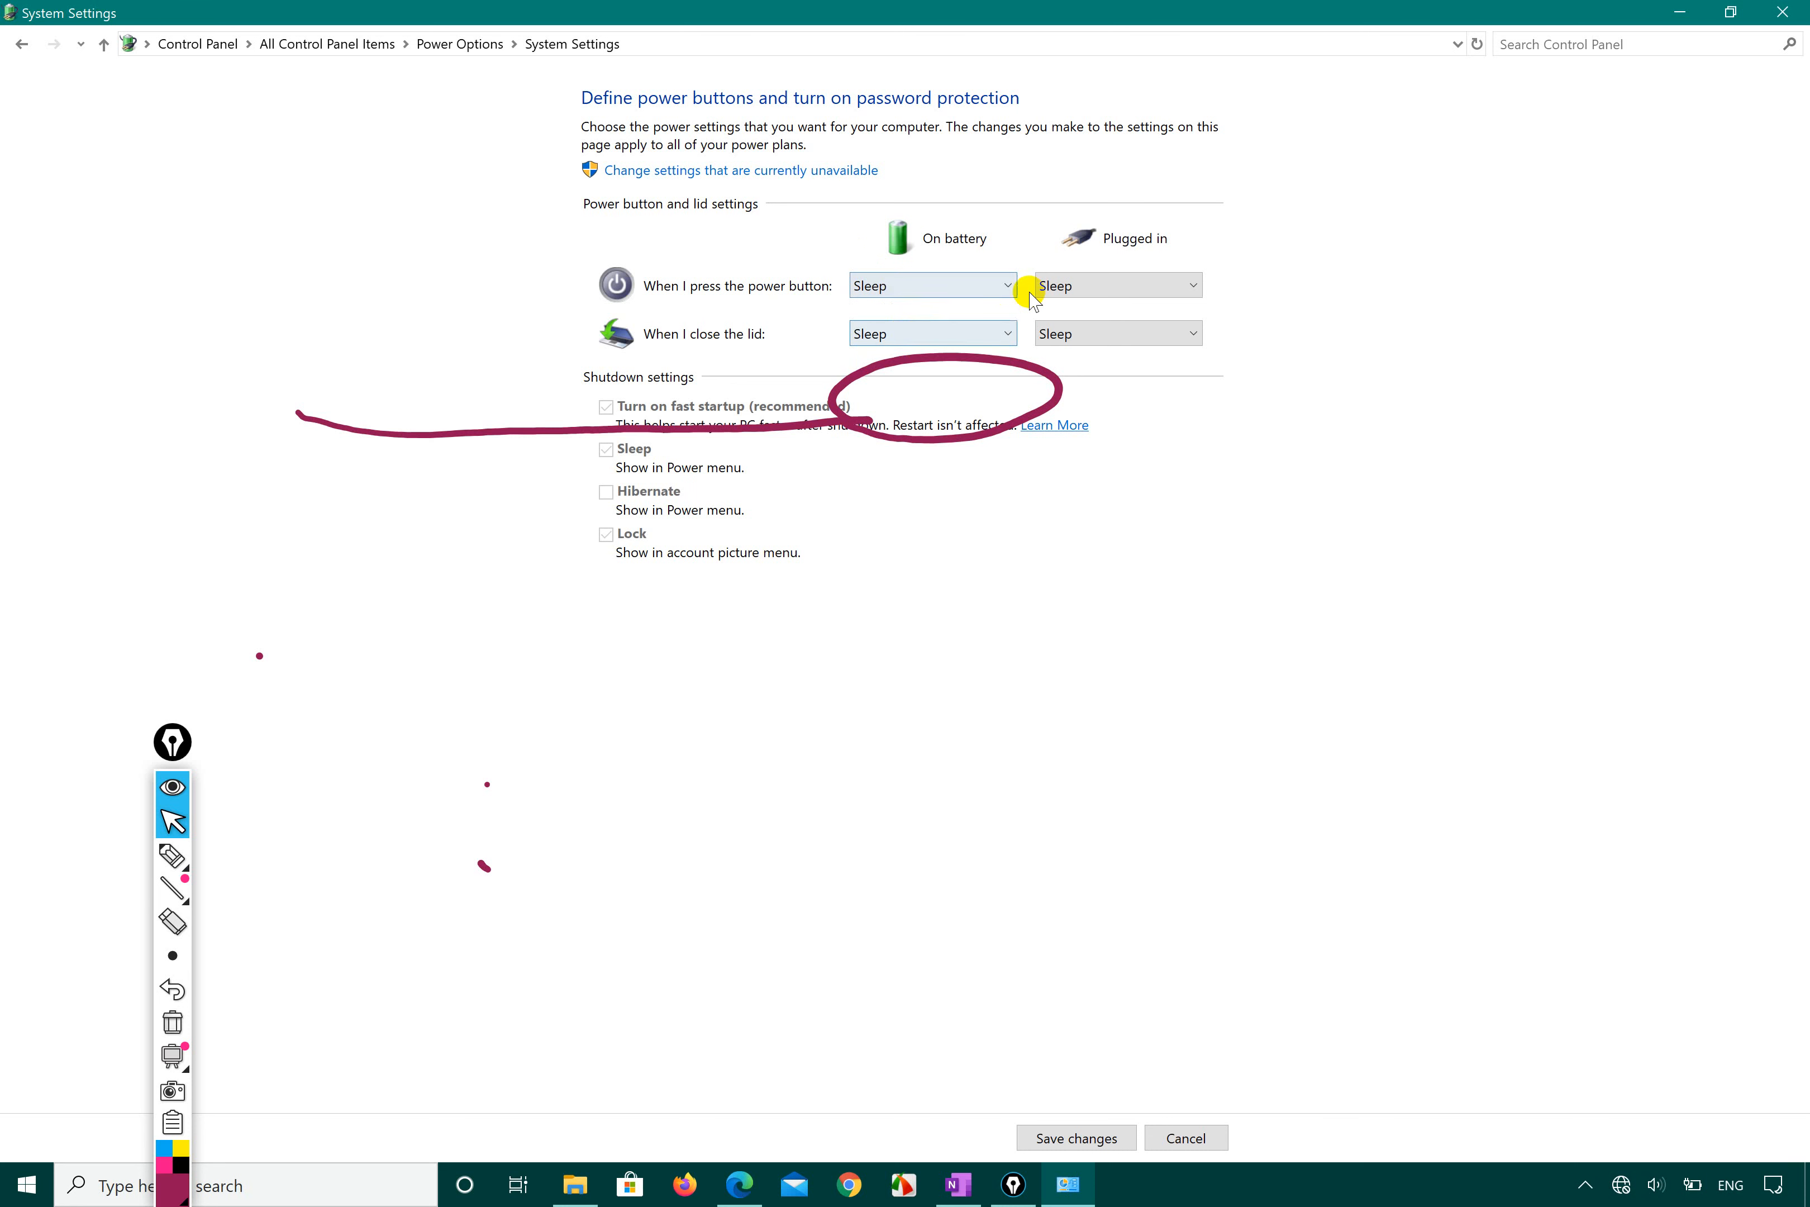
Step: Check the plugged-in action choices for pressing the power button and keep Sleep
click(1063, 294)
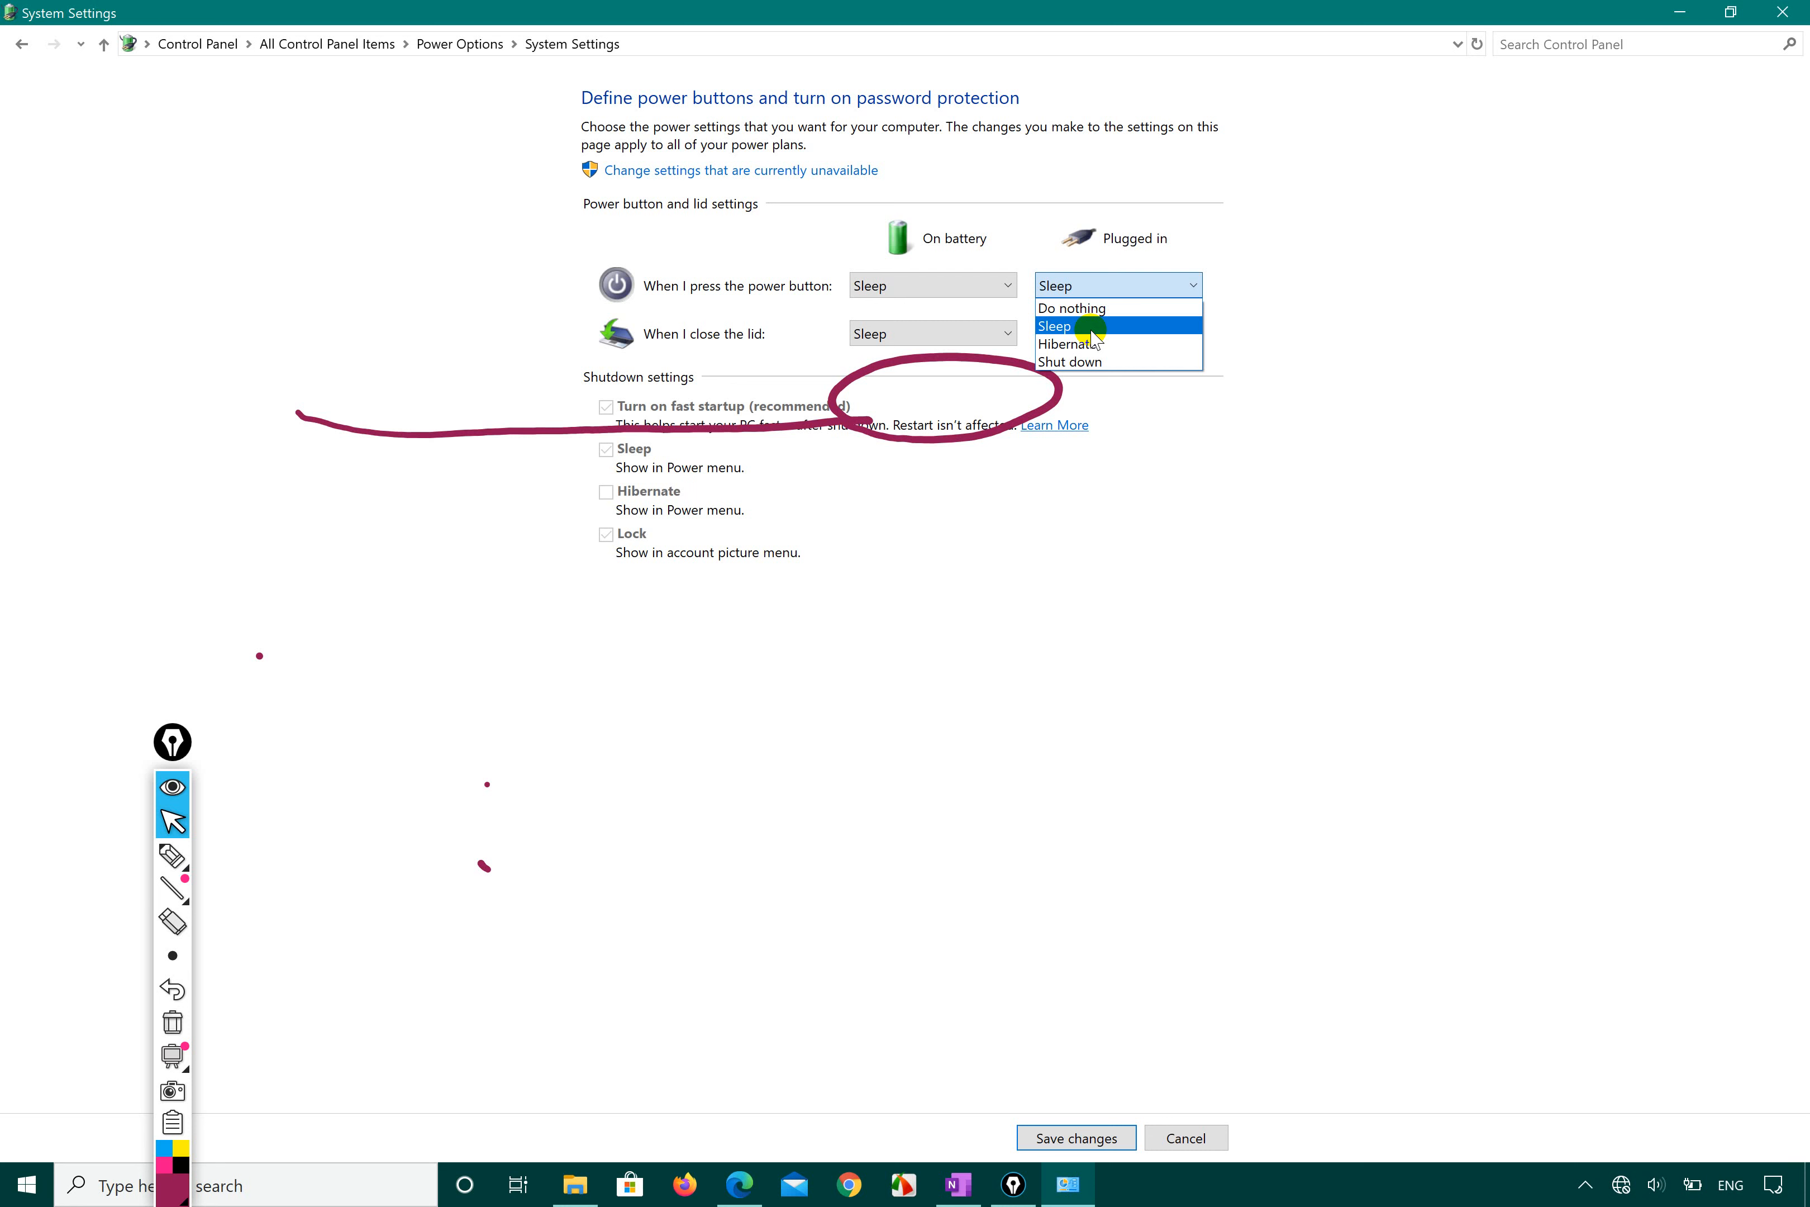
click(1092, 328)
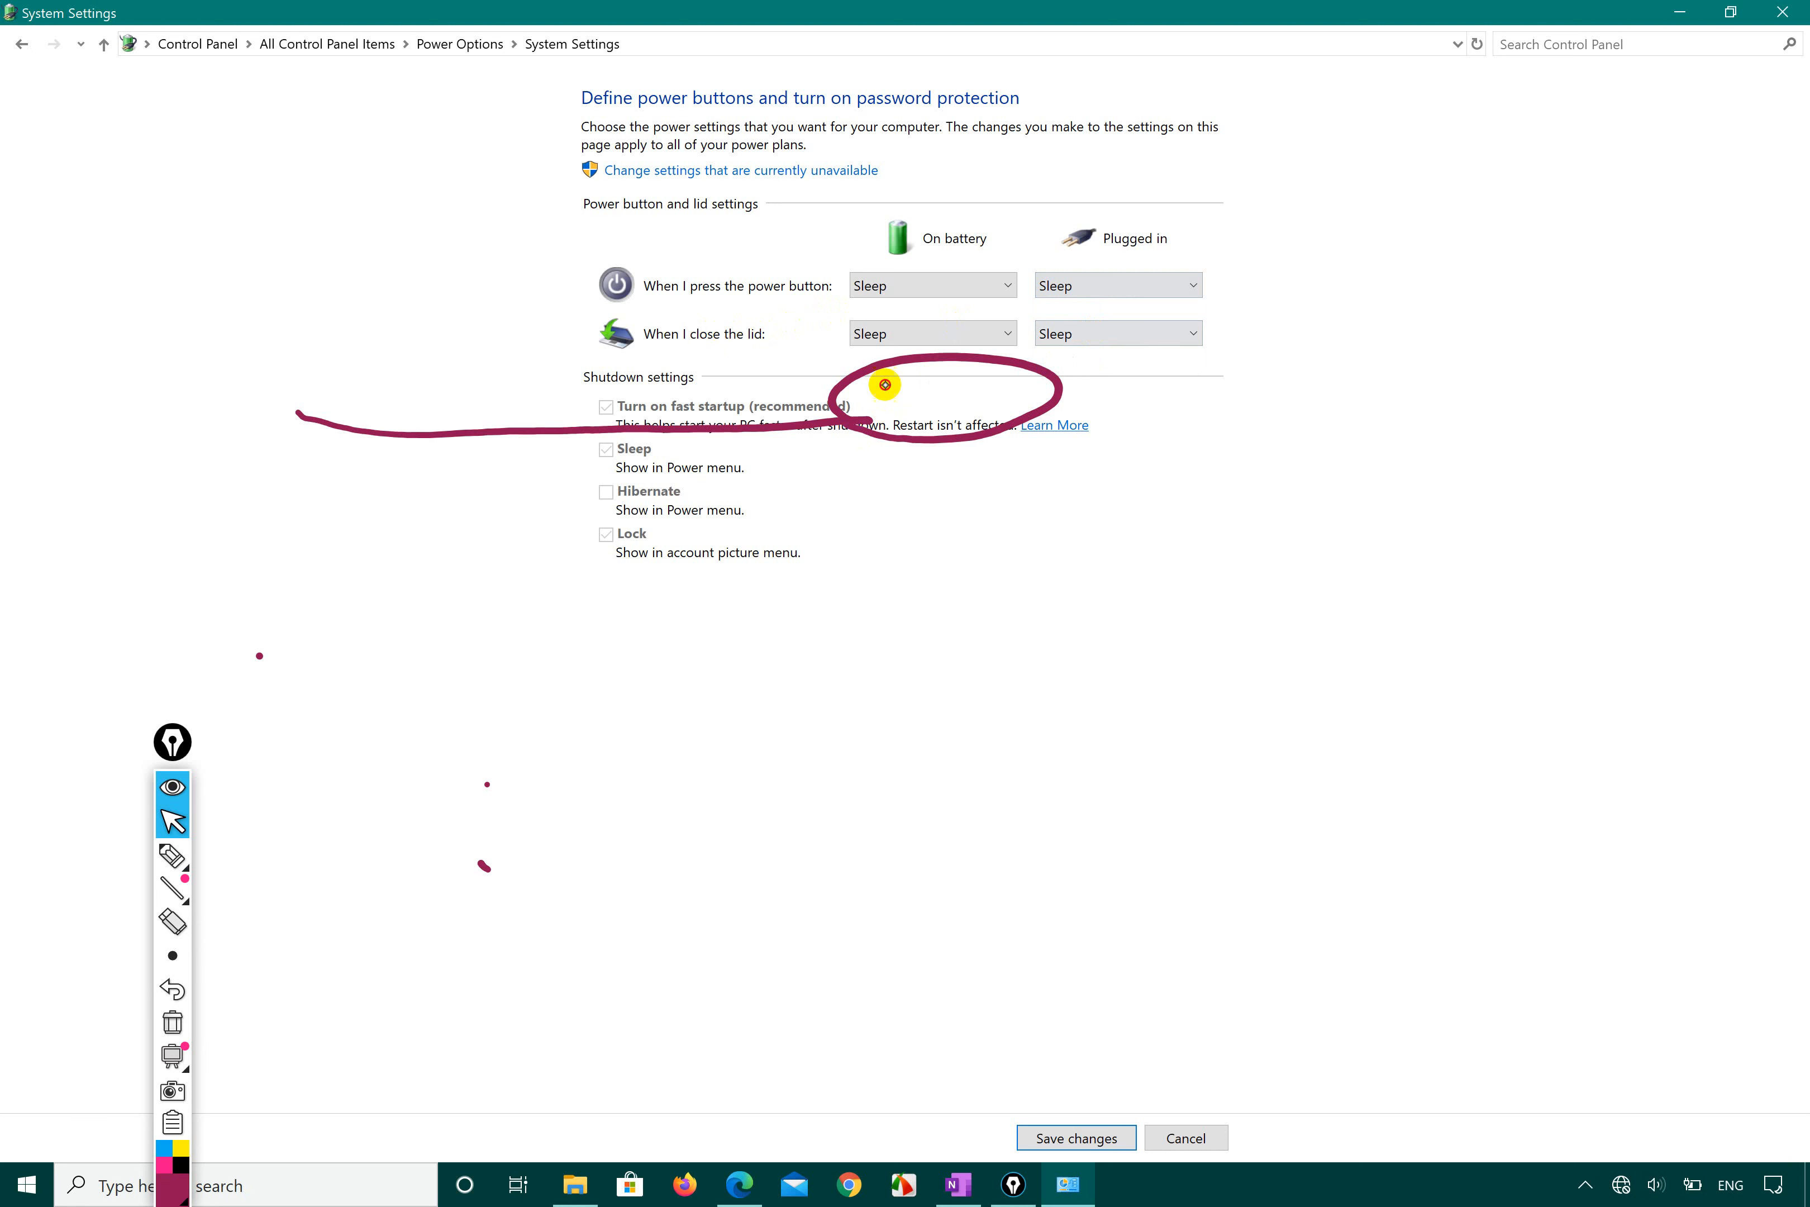
Step: Undo the last two pen strokes and sketch an open laptop with a keyboard area in dark red below the settings
mouse_move(161, 856)
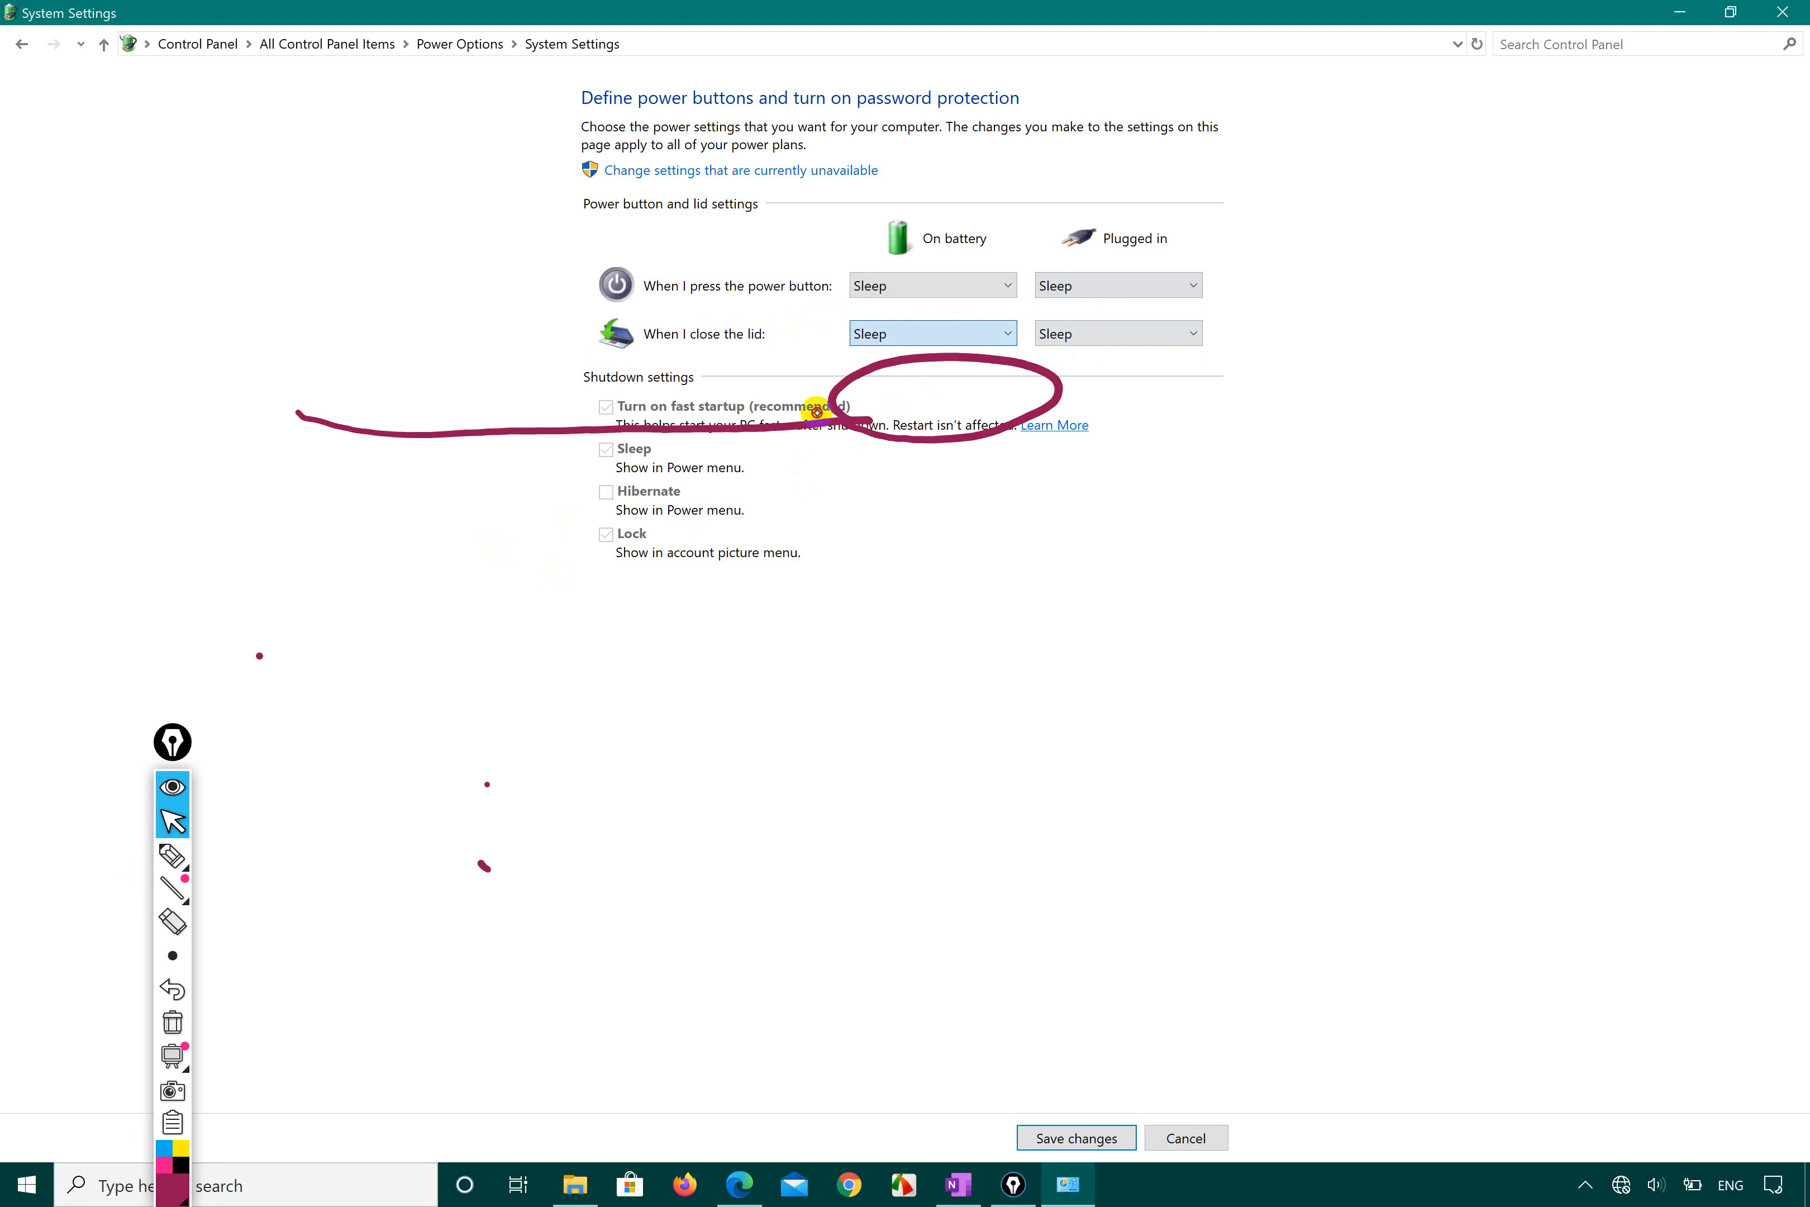
click(167, 865)
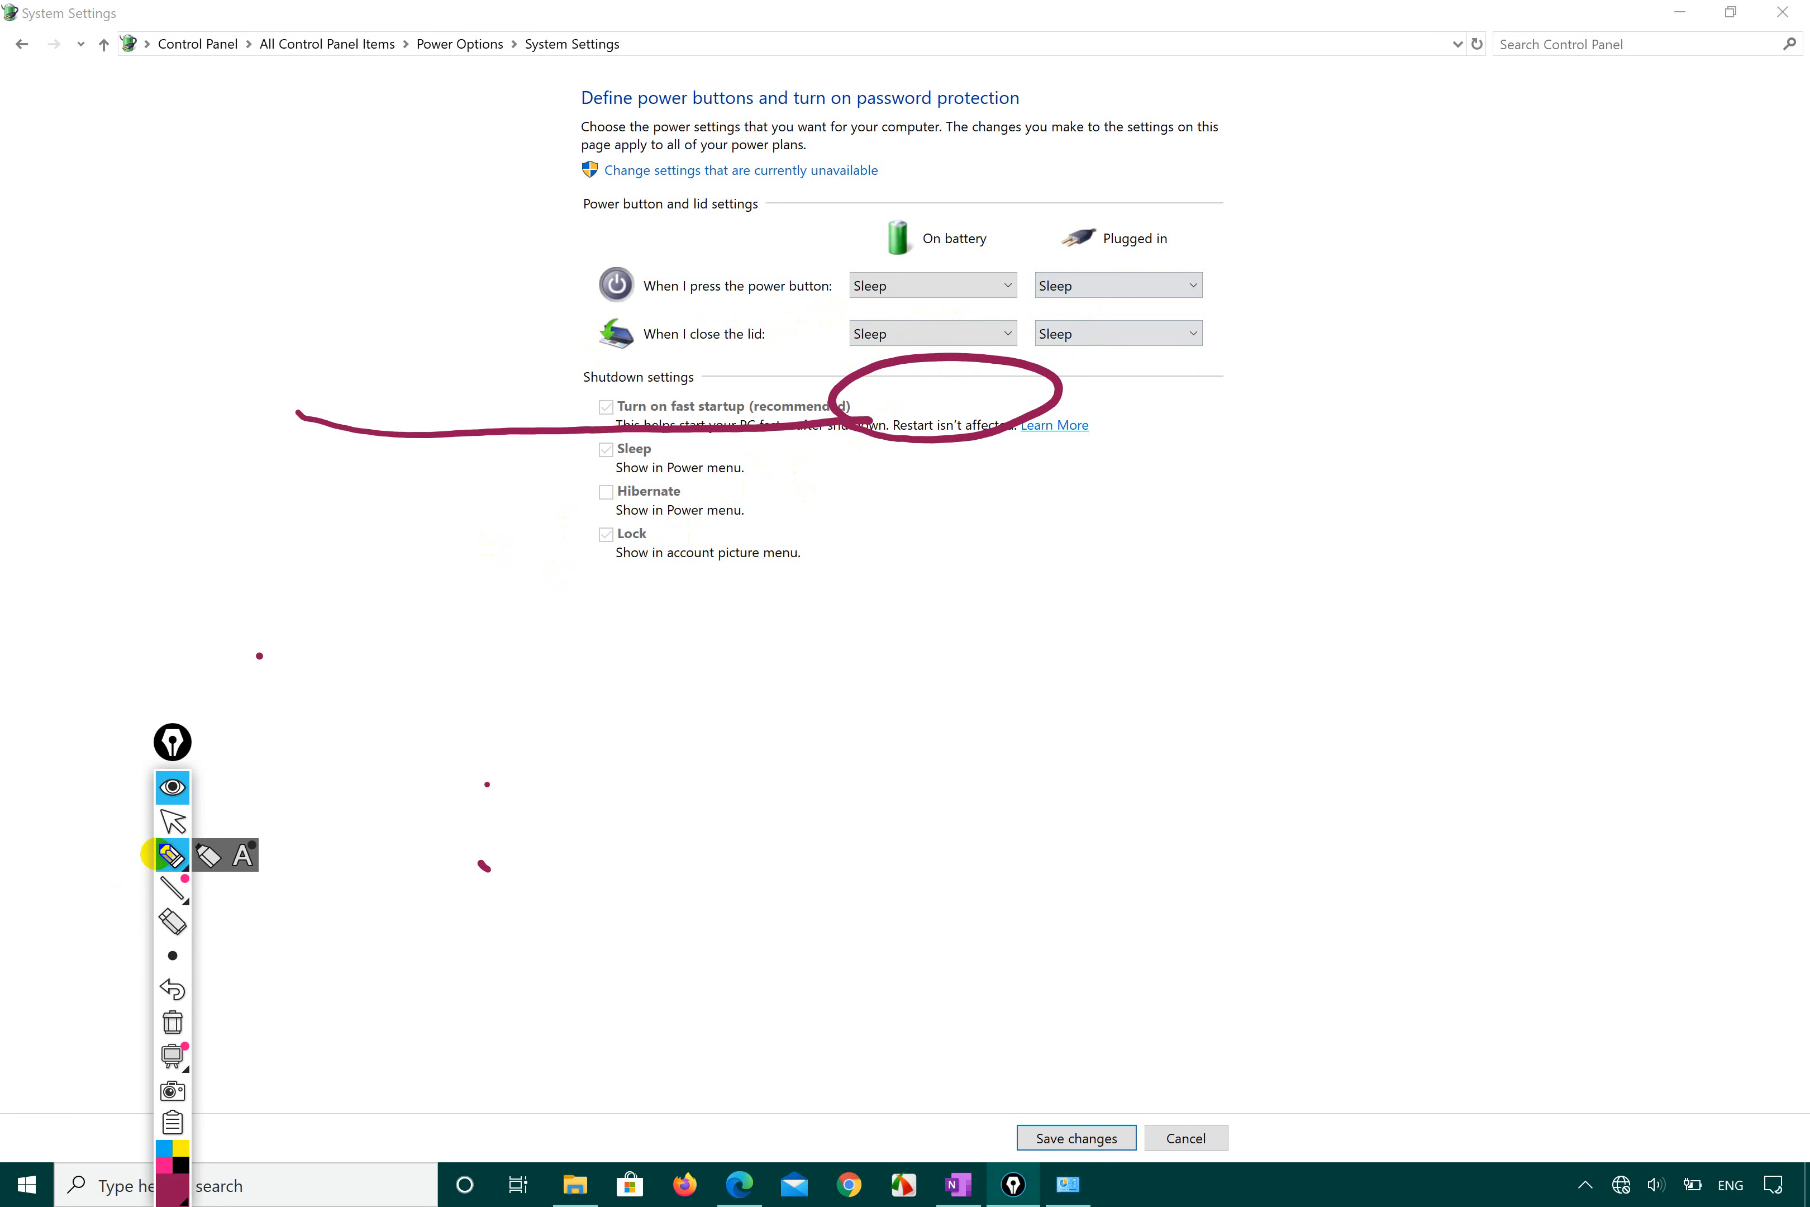
key(ctrl+z)
key(ctrl+z)
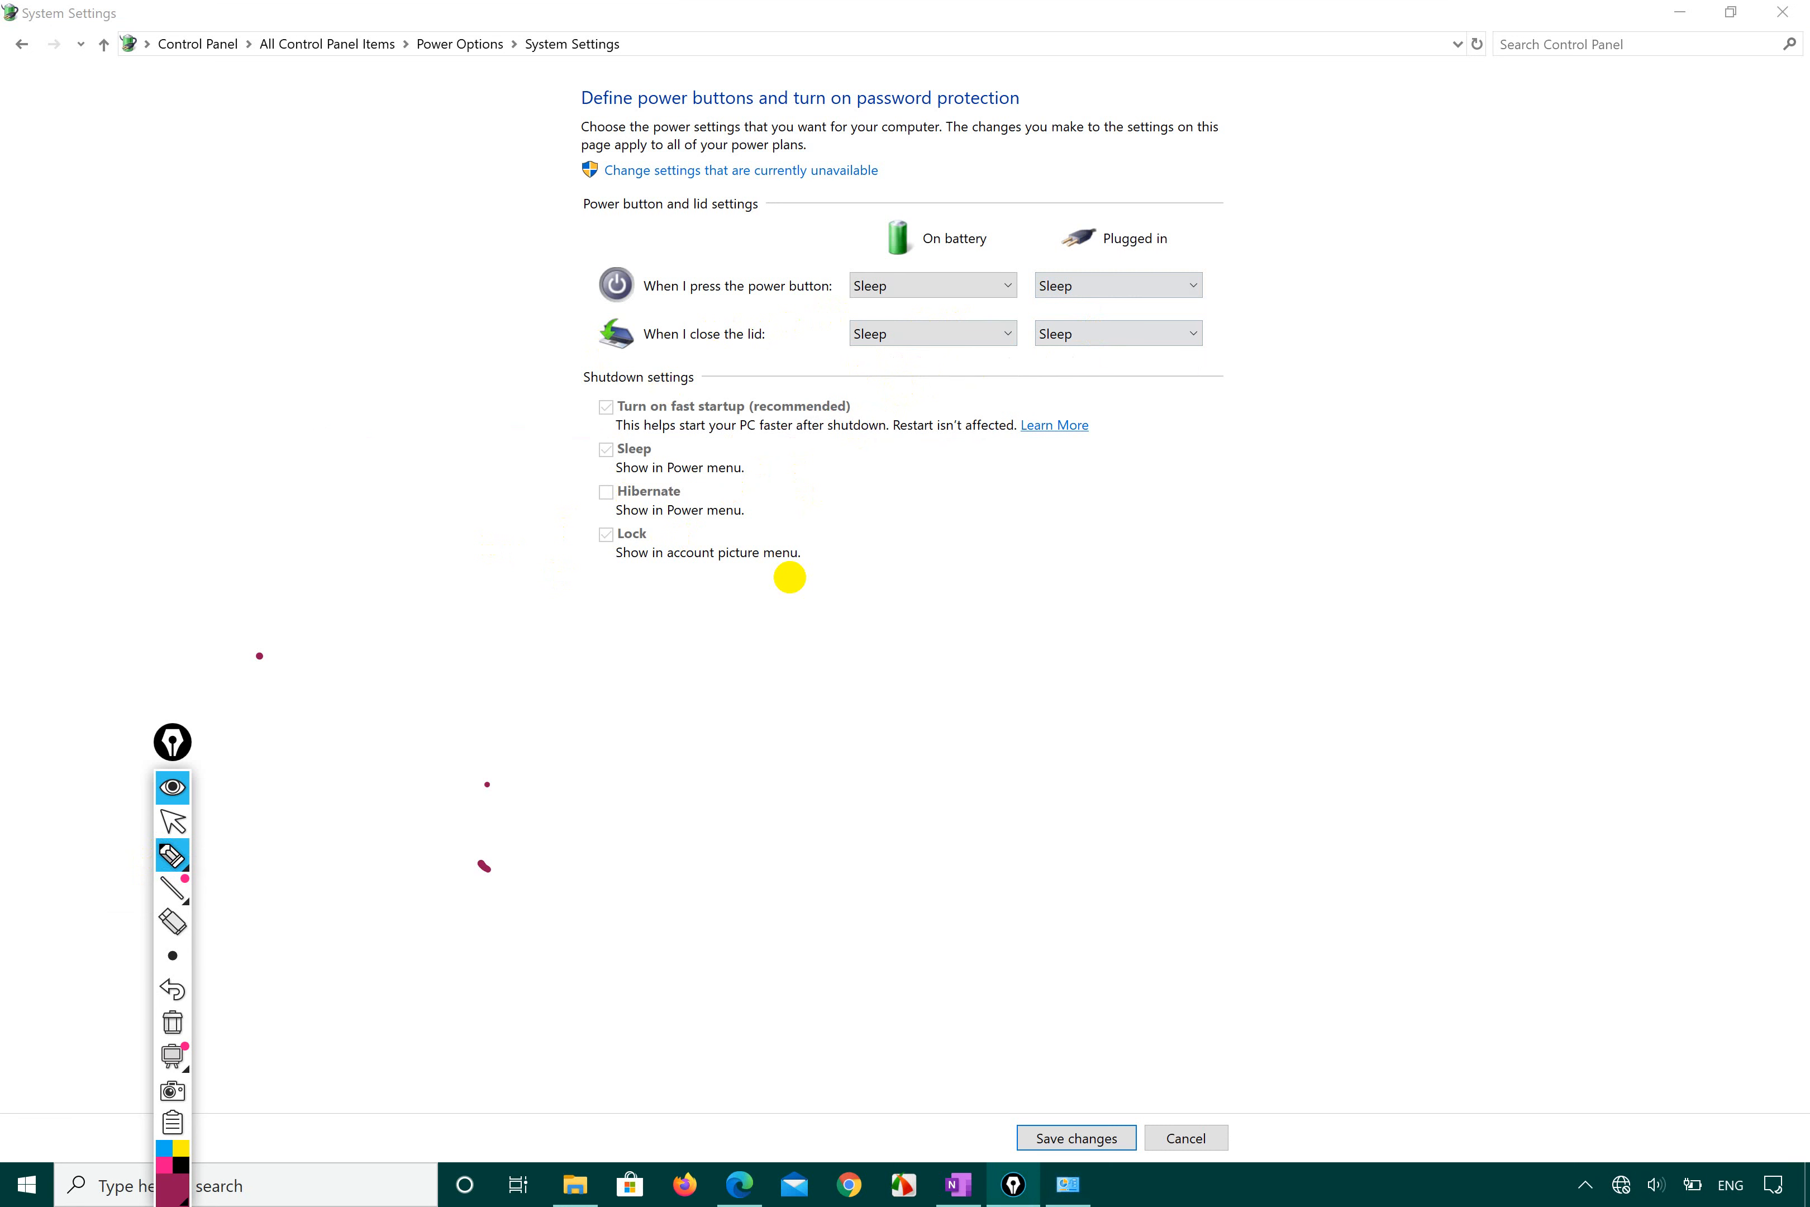
mouse_move(1140, 694)
mouse_down()
mouse_move(1225, 877)
mouse_move(1539, 633)
mouse_move(1141, 698)
mouse_move(1079, 453)
mouse_move(1539, 477)
mouse_move(1541, 636)
mouse_up()
mouse_move(1127, 751)
mouse_down()
mouse_move(1184, 748)
mouse_move(1252, 837)
mouse_move(1113, 847)
mouse_up()
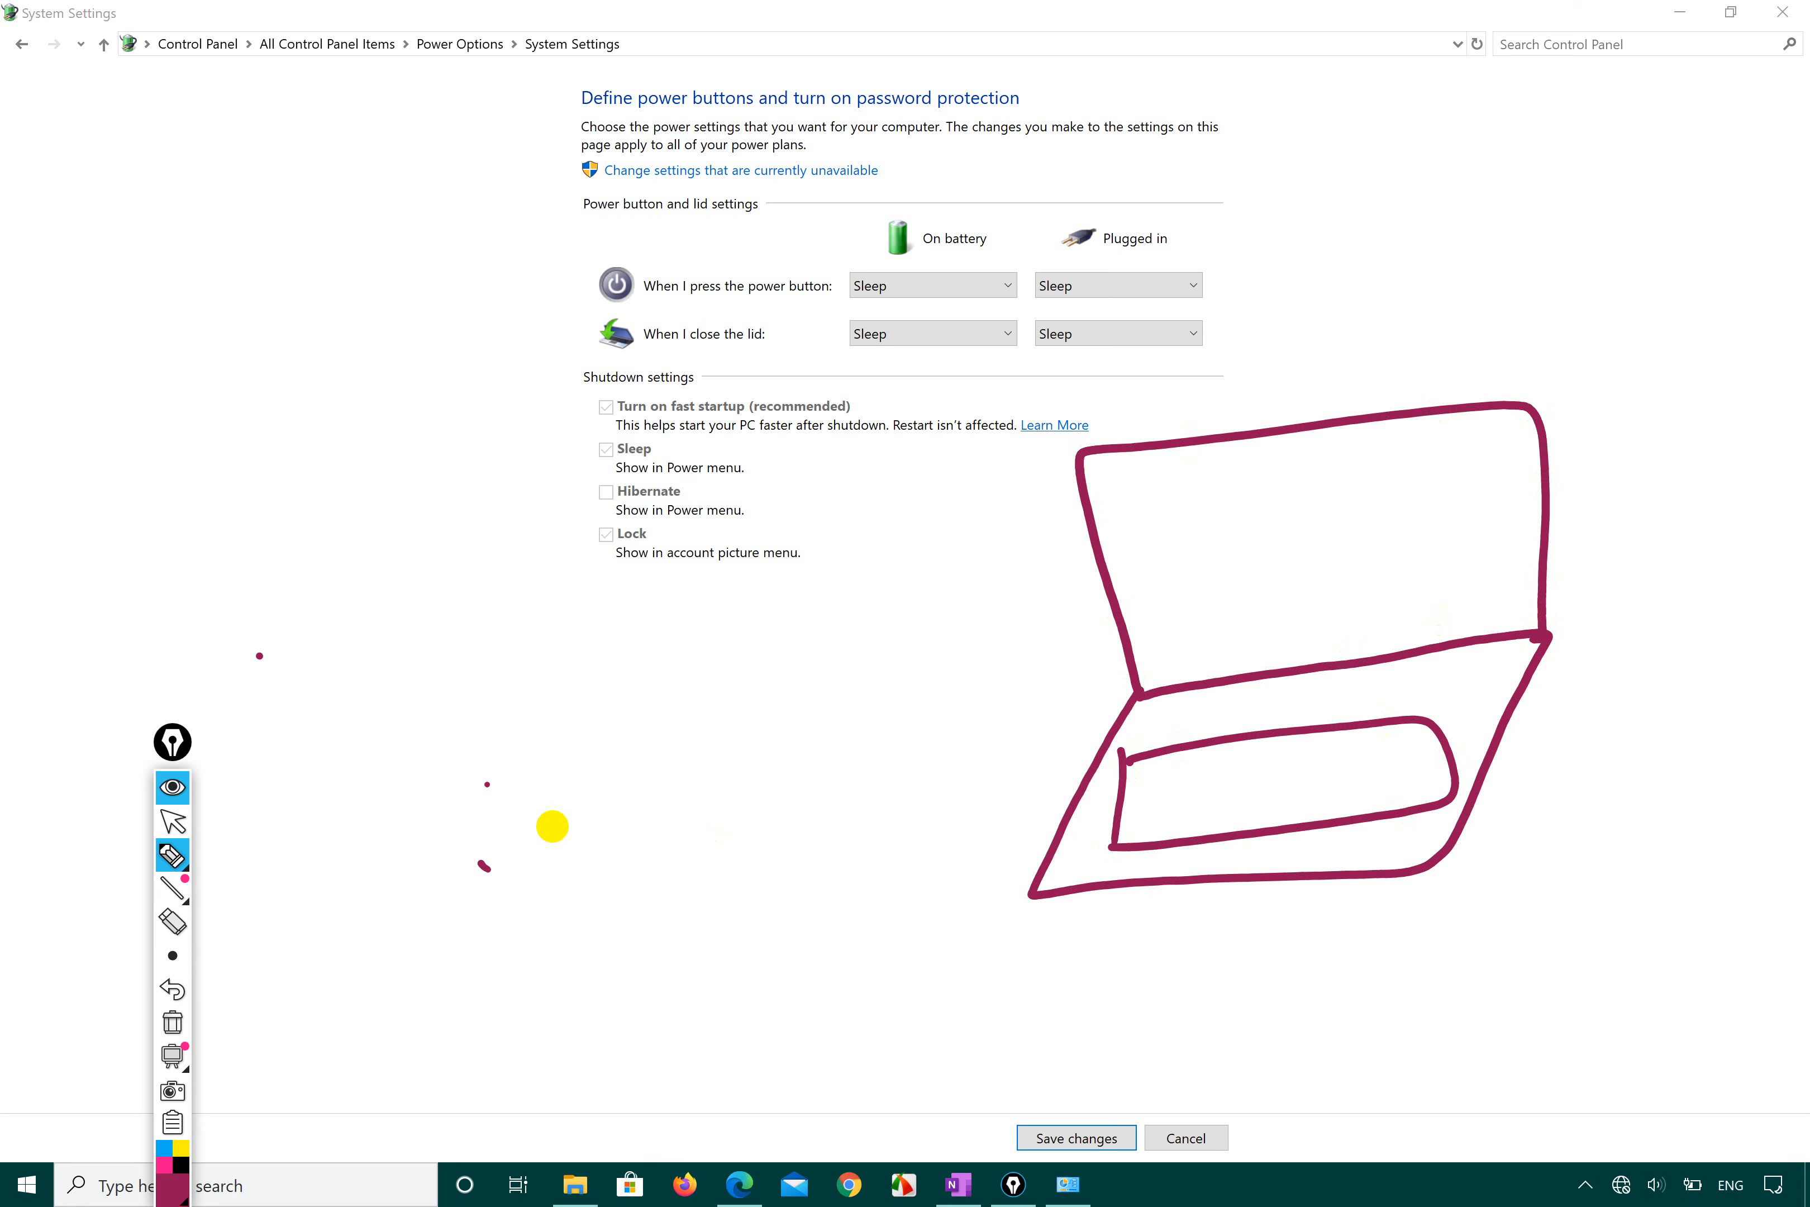
Step: Change the pen color to green and add a screen outline, a keyboard squiggle and a lid-closing arrow to the laptop sketch
click(207, 855)
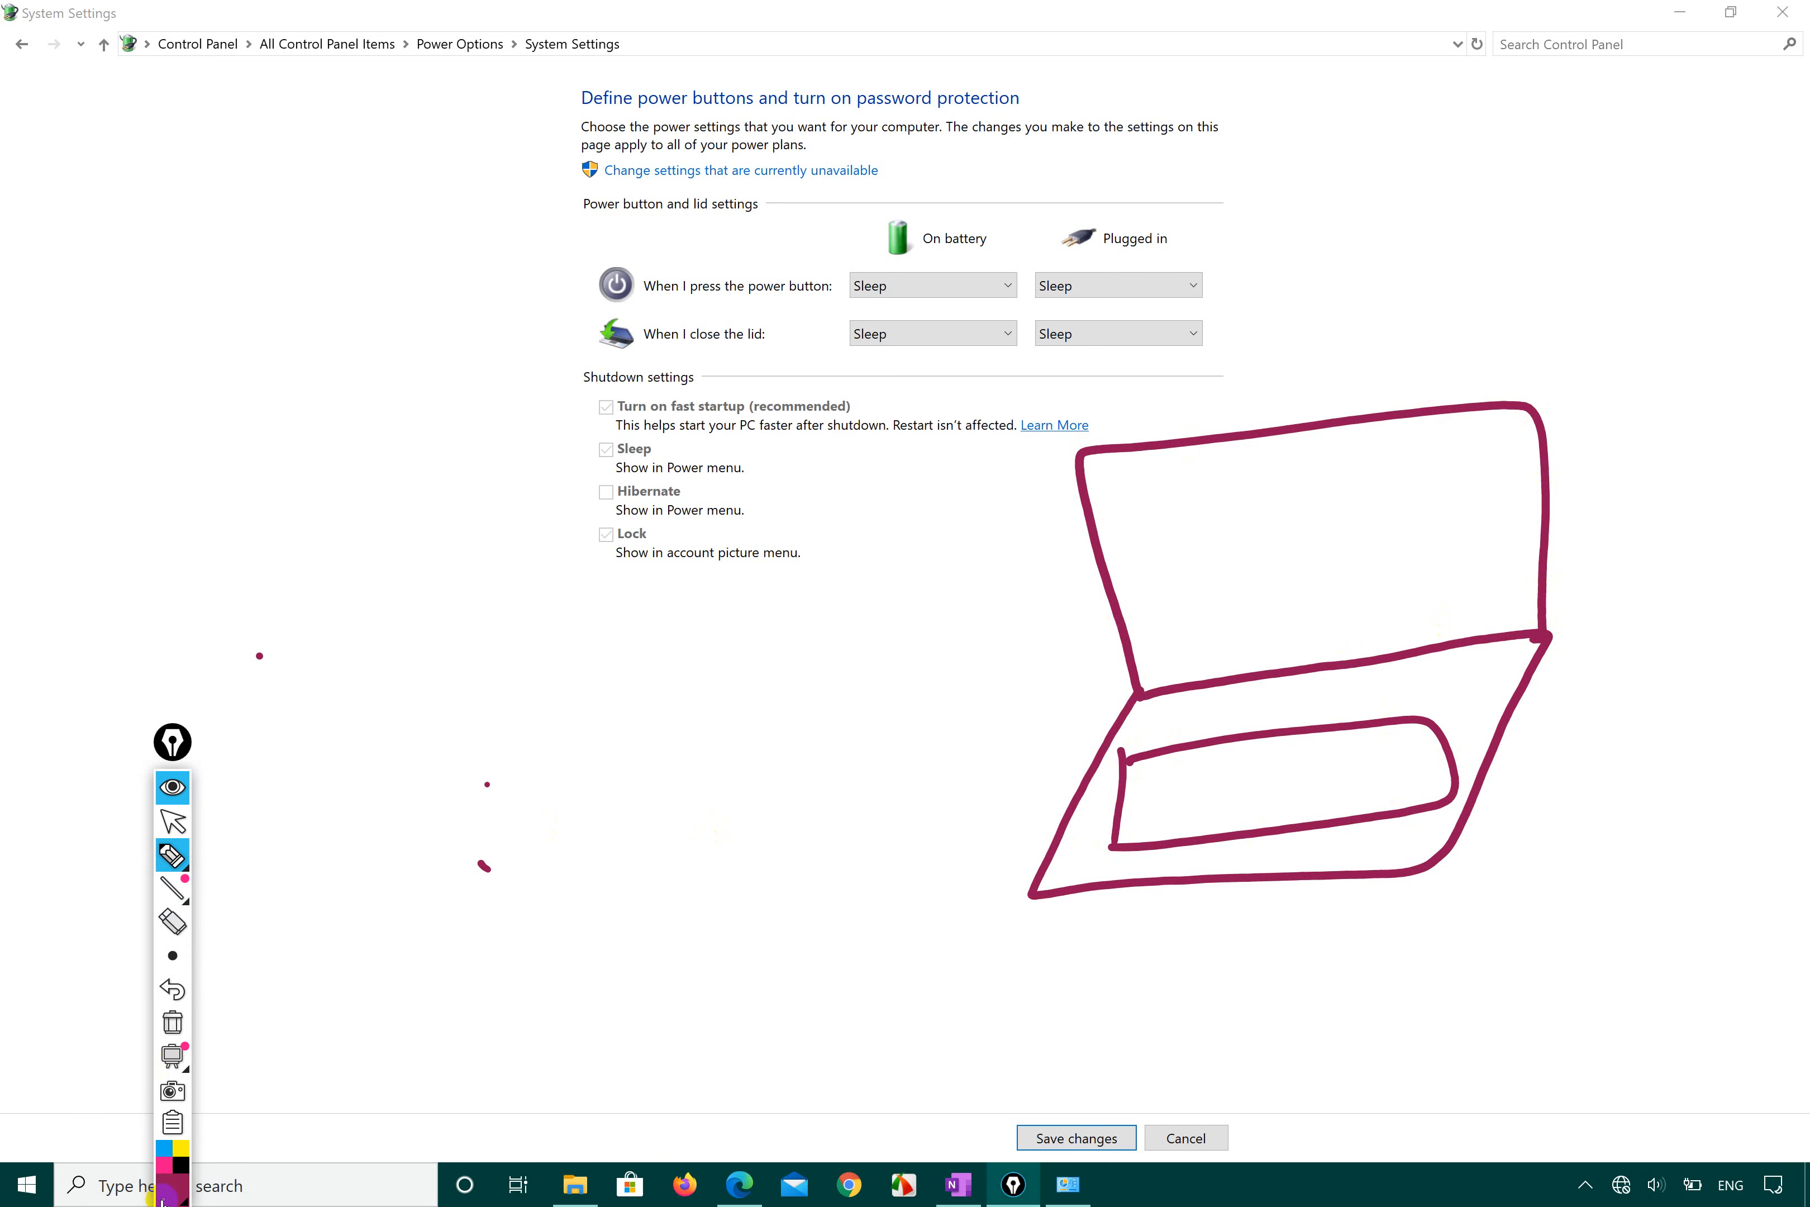
click(172, 1183)
click(251, 954)
click(700, 806)
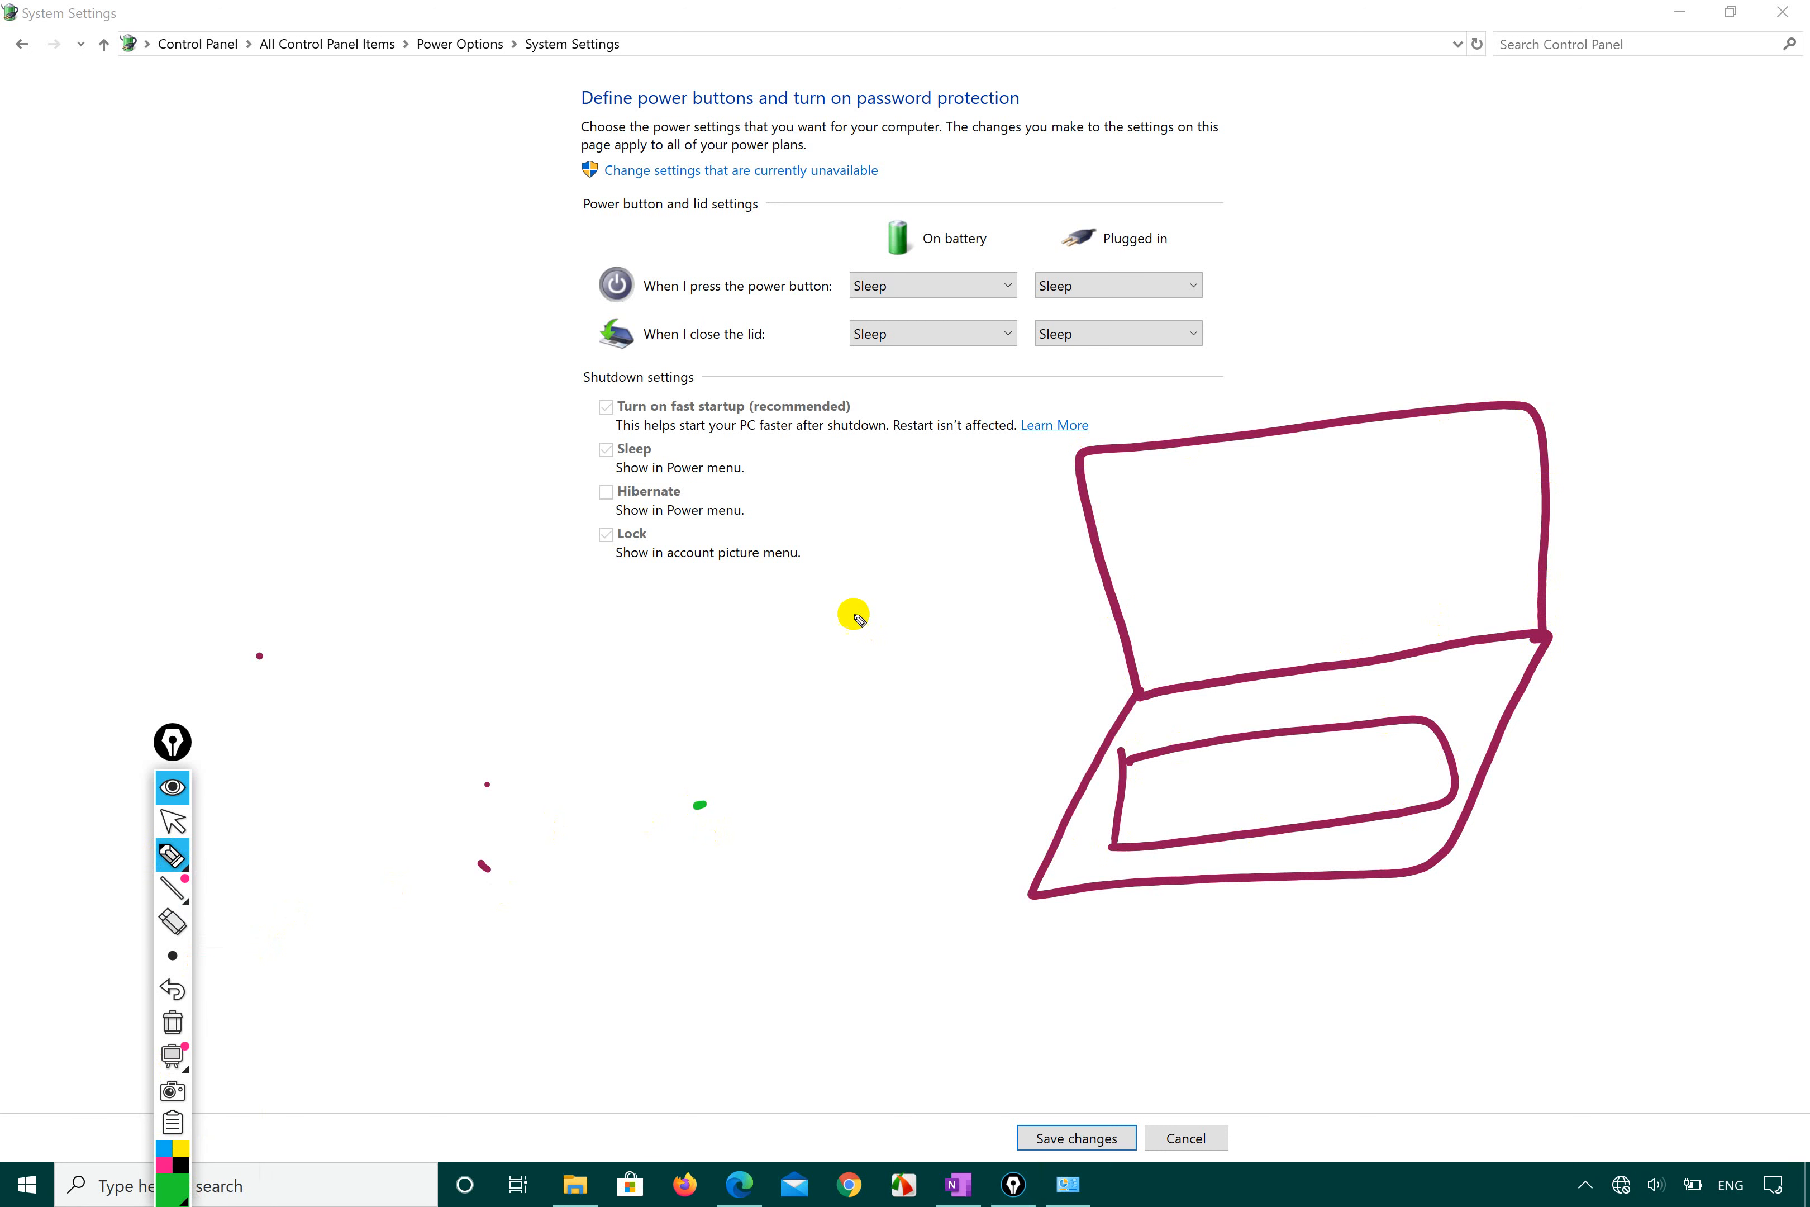
mouse_move(1257, 473)
mouse_down()
mouse_move(1233, 609)
mouse_move(1516, 476)
mouse_move(1181, 465)
mouse_up()
mouse_move(1098, 502)
mouse_down()
mouse_move(1034, 526)
mouse_move(1002, 820)
mouse_move(953, 823)
mouse_move(1016, 790)
mouse_up()
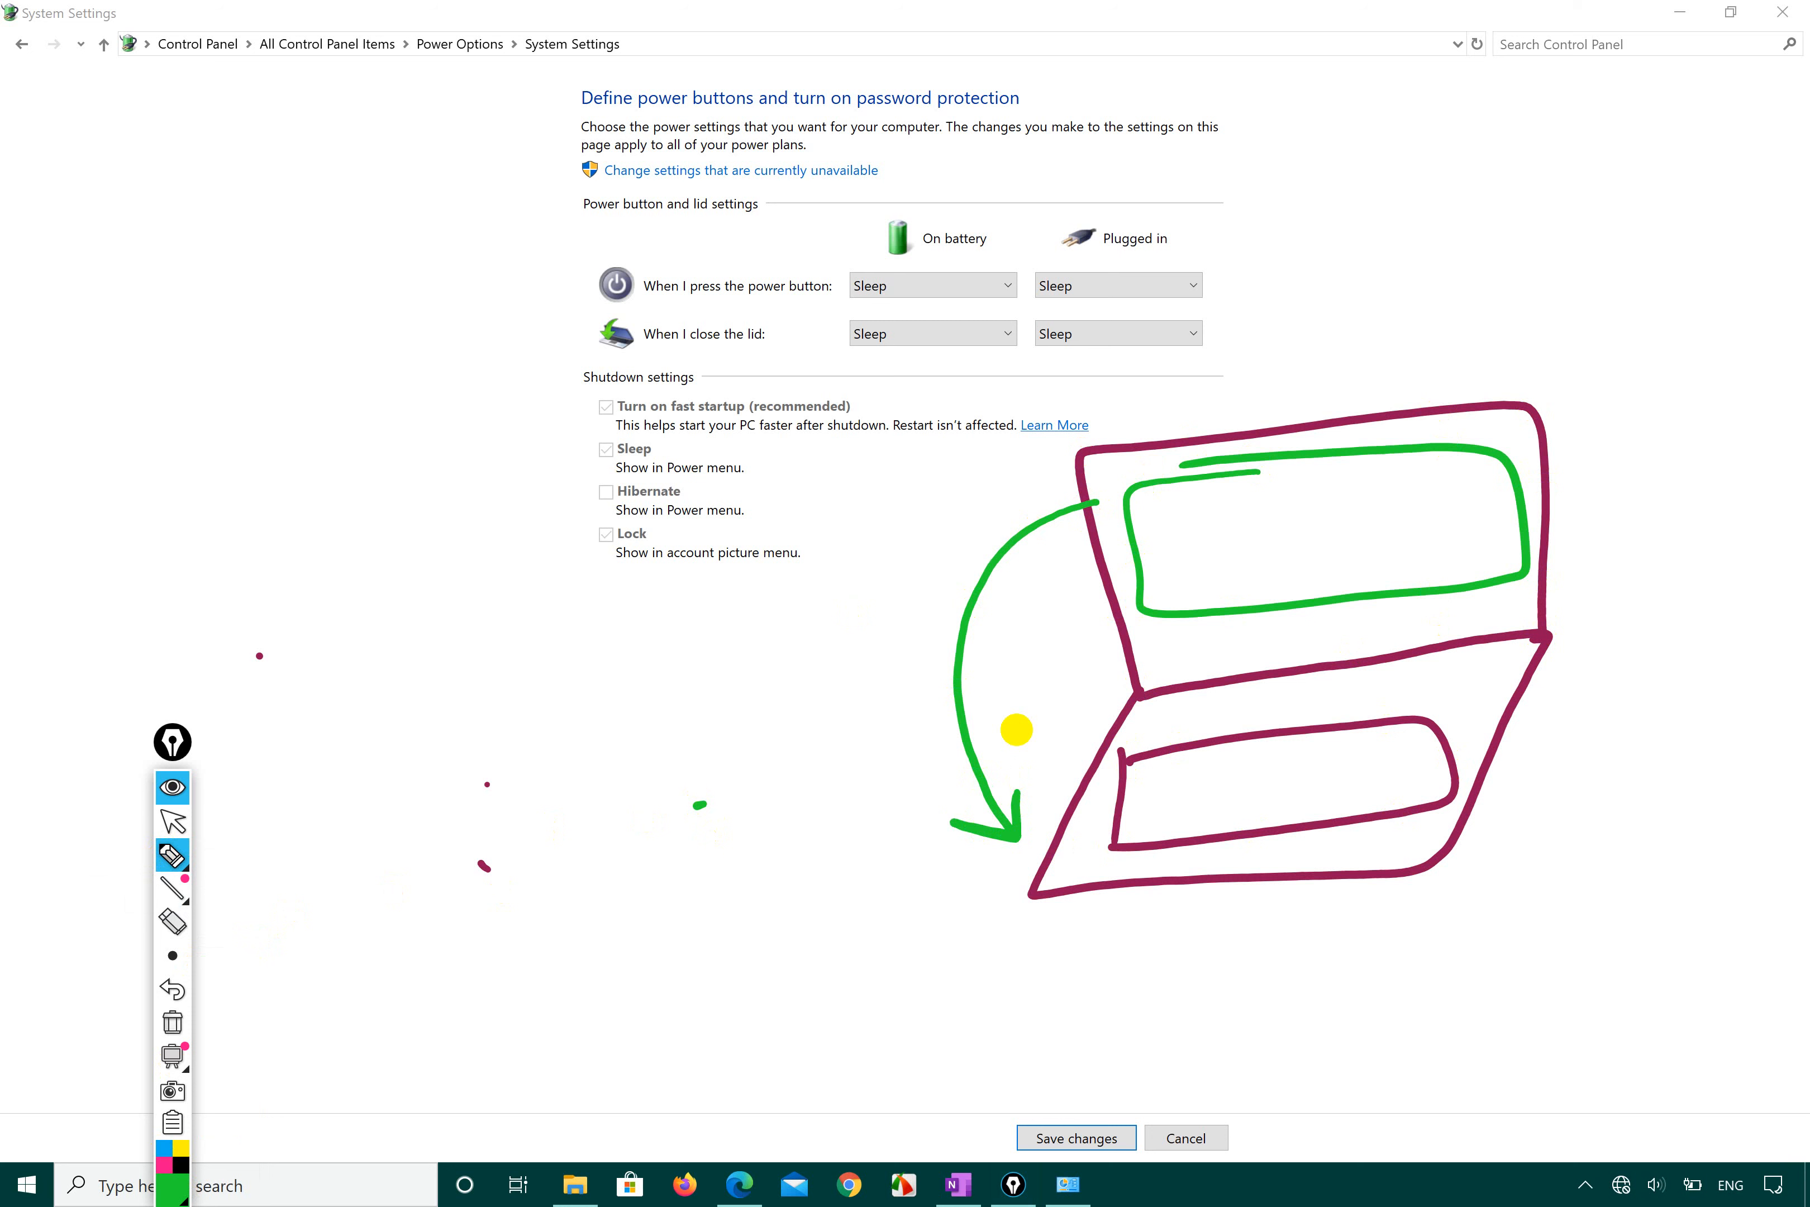
drag(1175, 786, 1383, 770)
mouse_move(1082, 515)
mouse_down()
mouse_move(1019, 833)
mouse_move(1048, 771)
mouse_up()
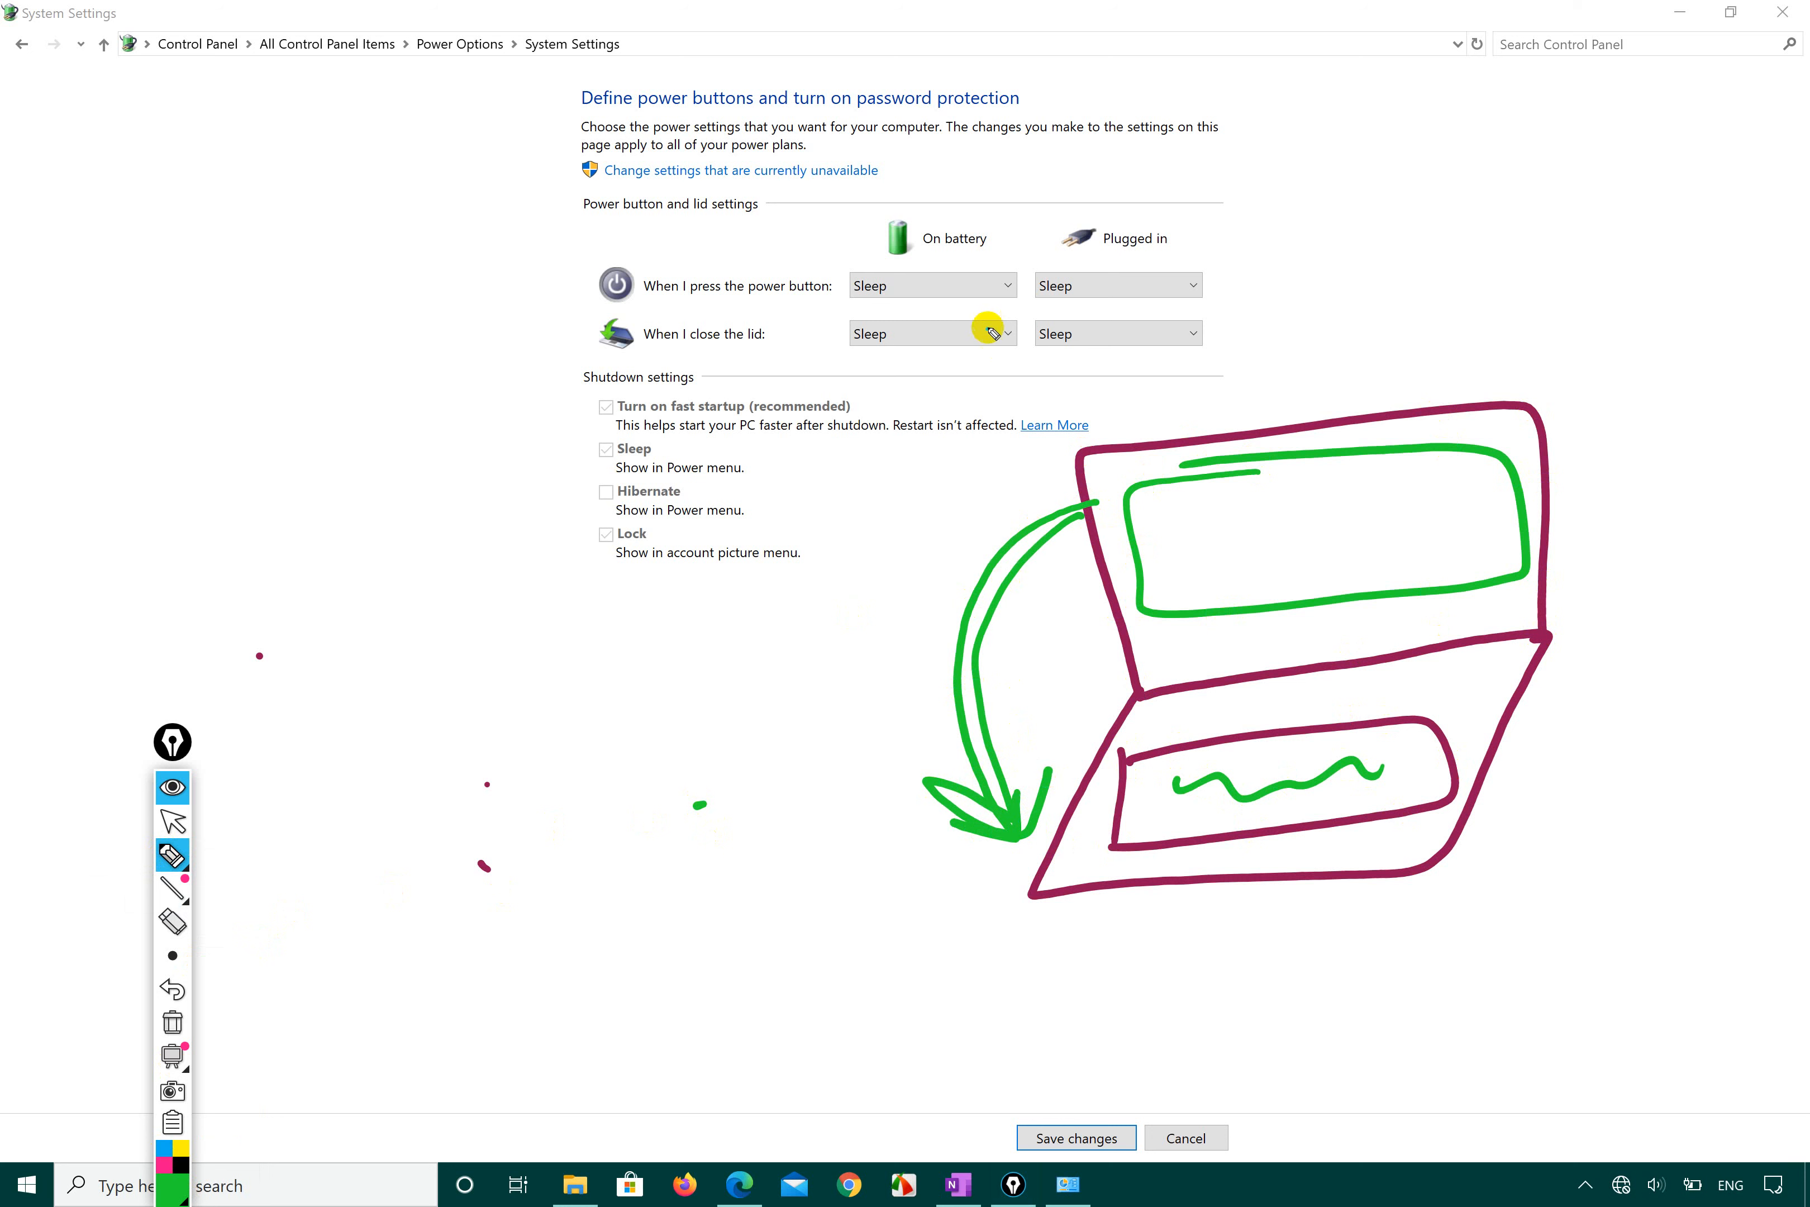
Step: Leave drawing mode and set the on-battery action for closing the lid to Do nothing
drag(1005, 335, 1004, 334)
click(173, 823)
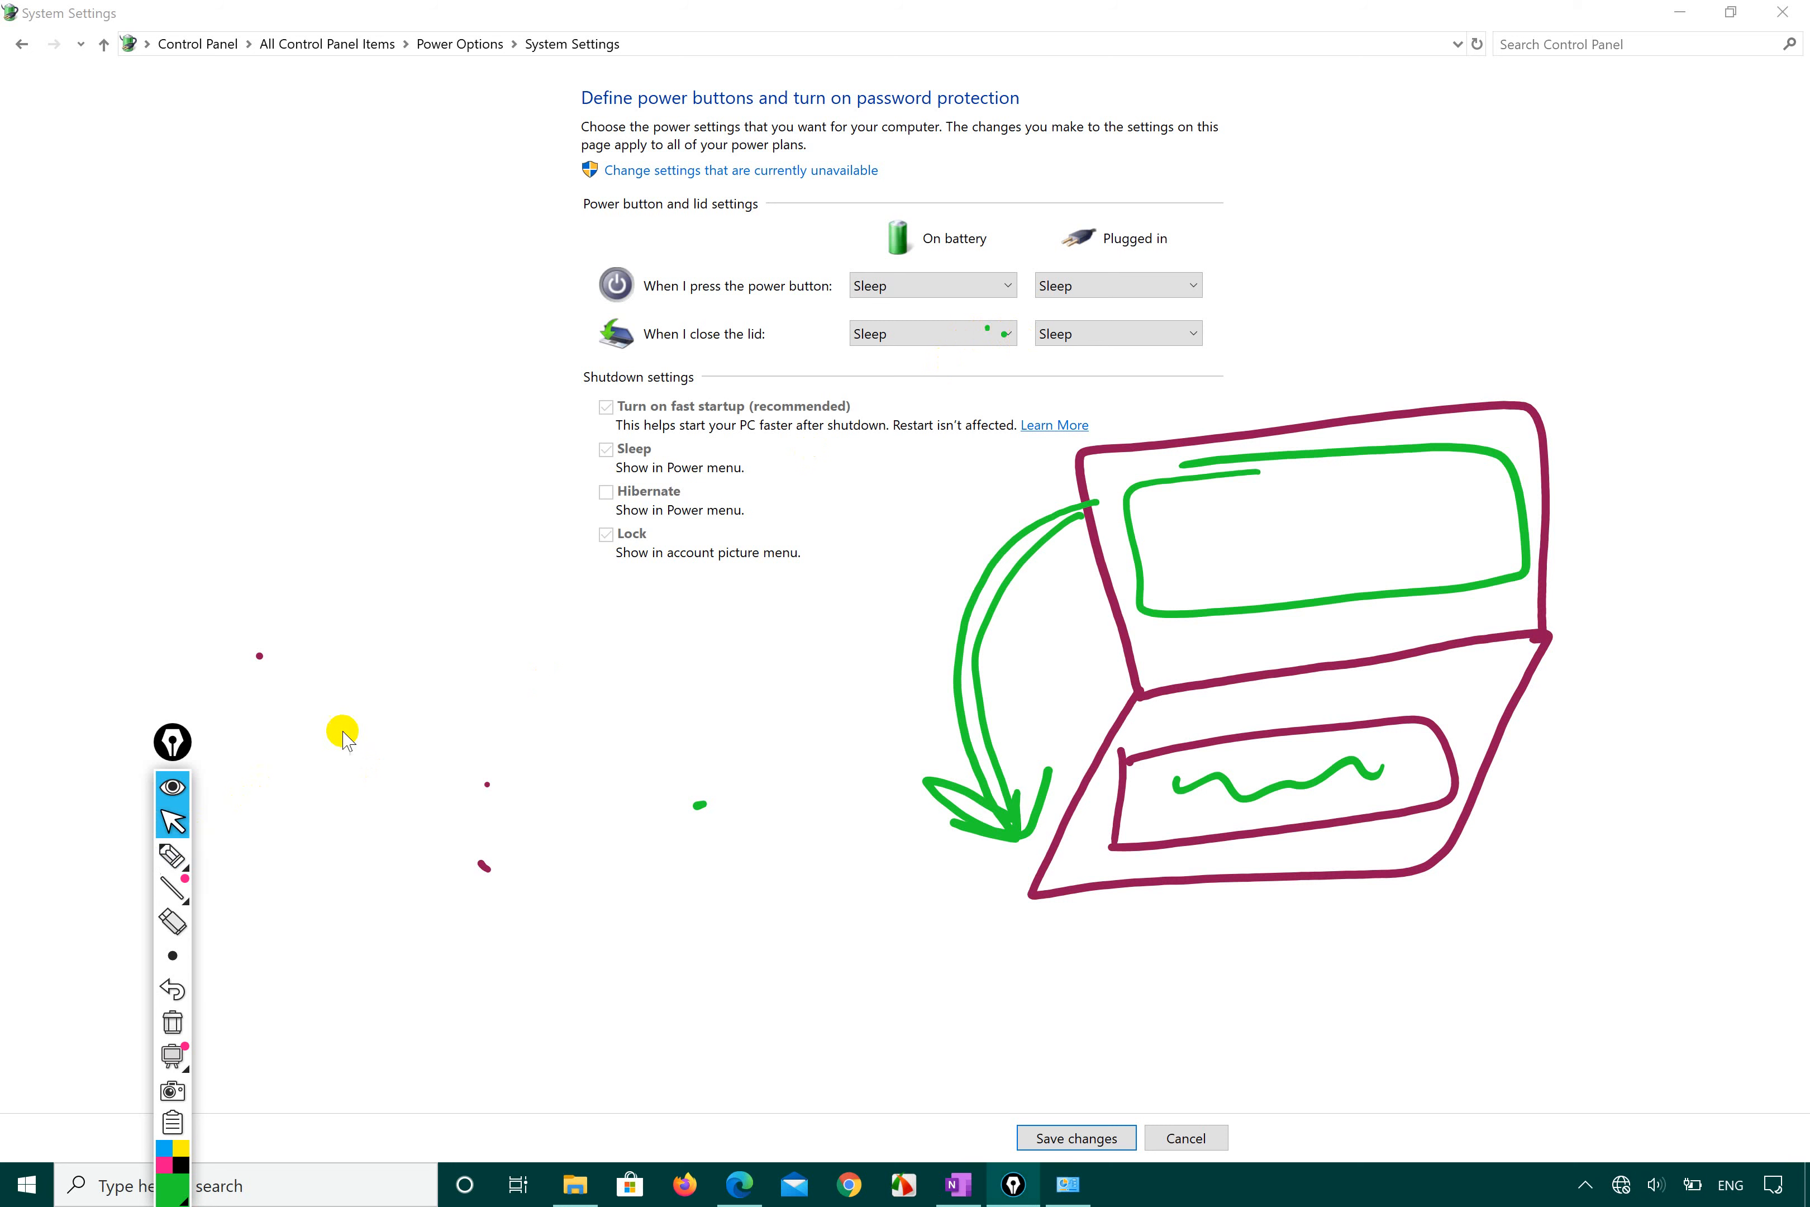
click(1006, 335)
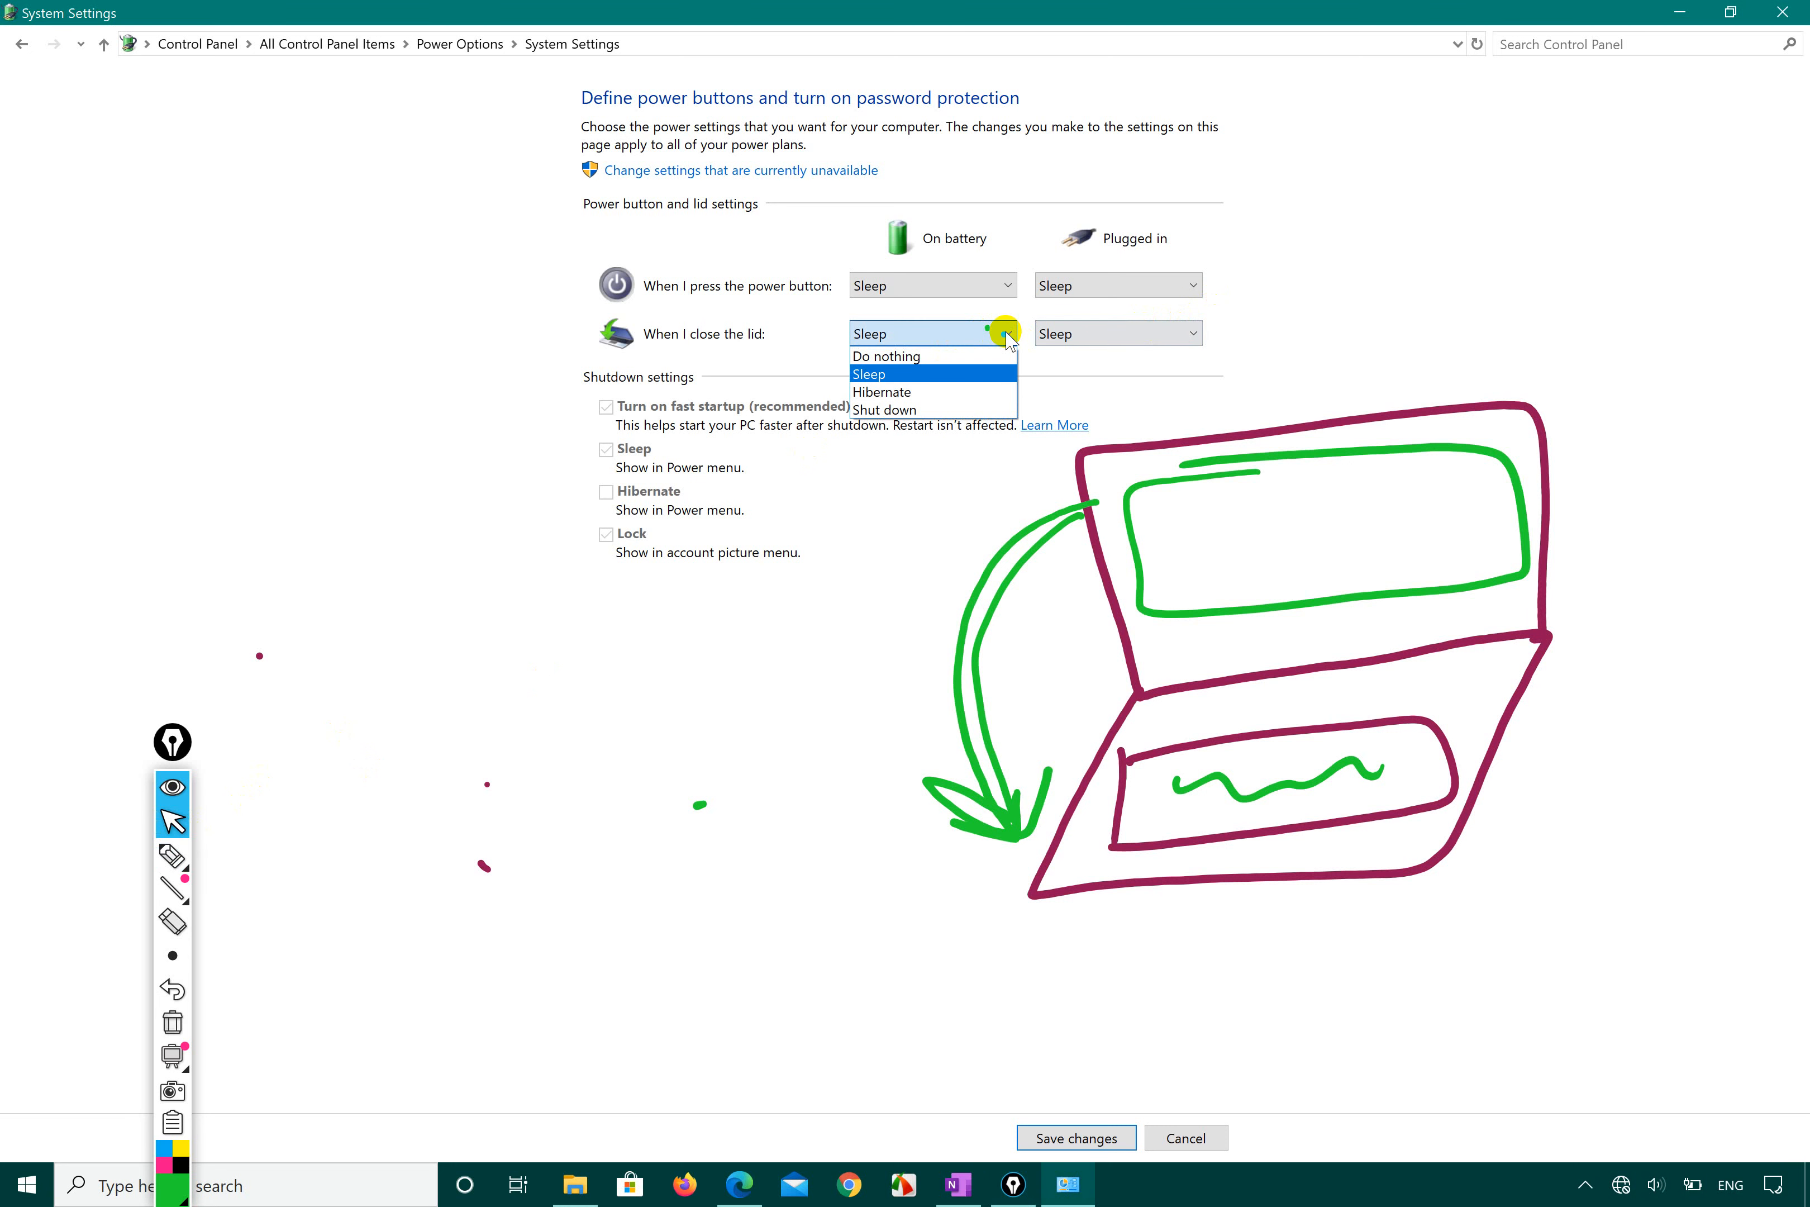
click(964, 358)
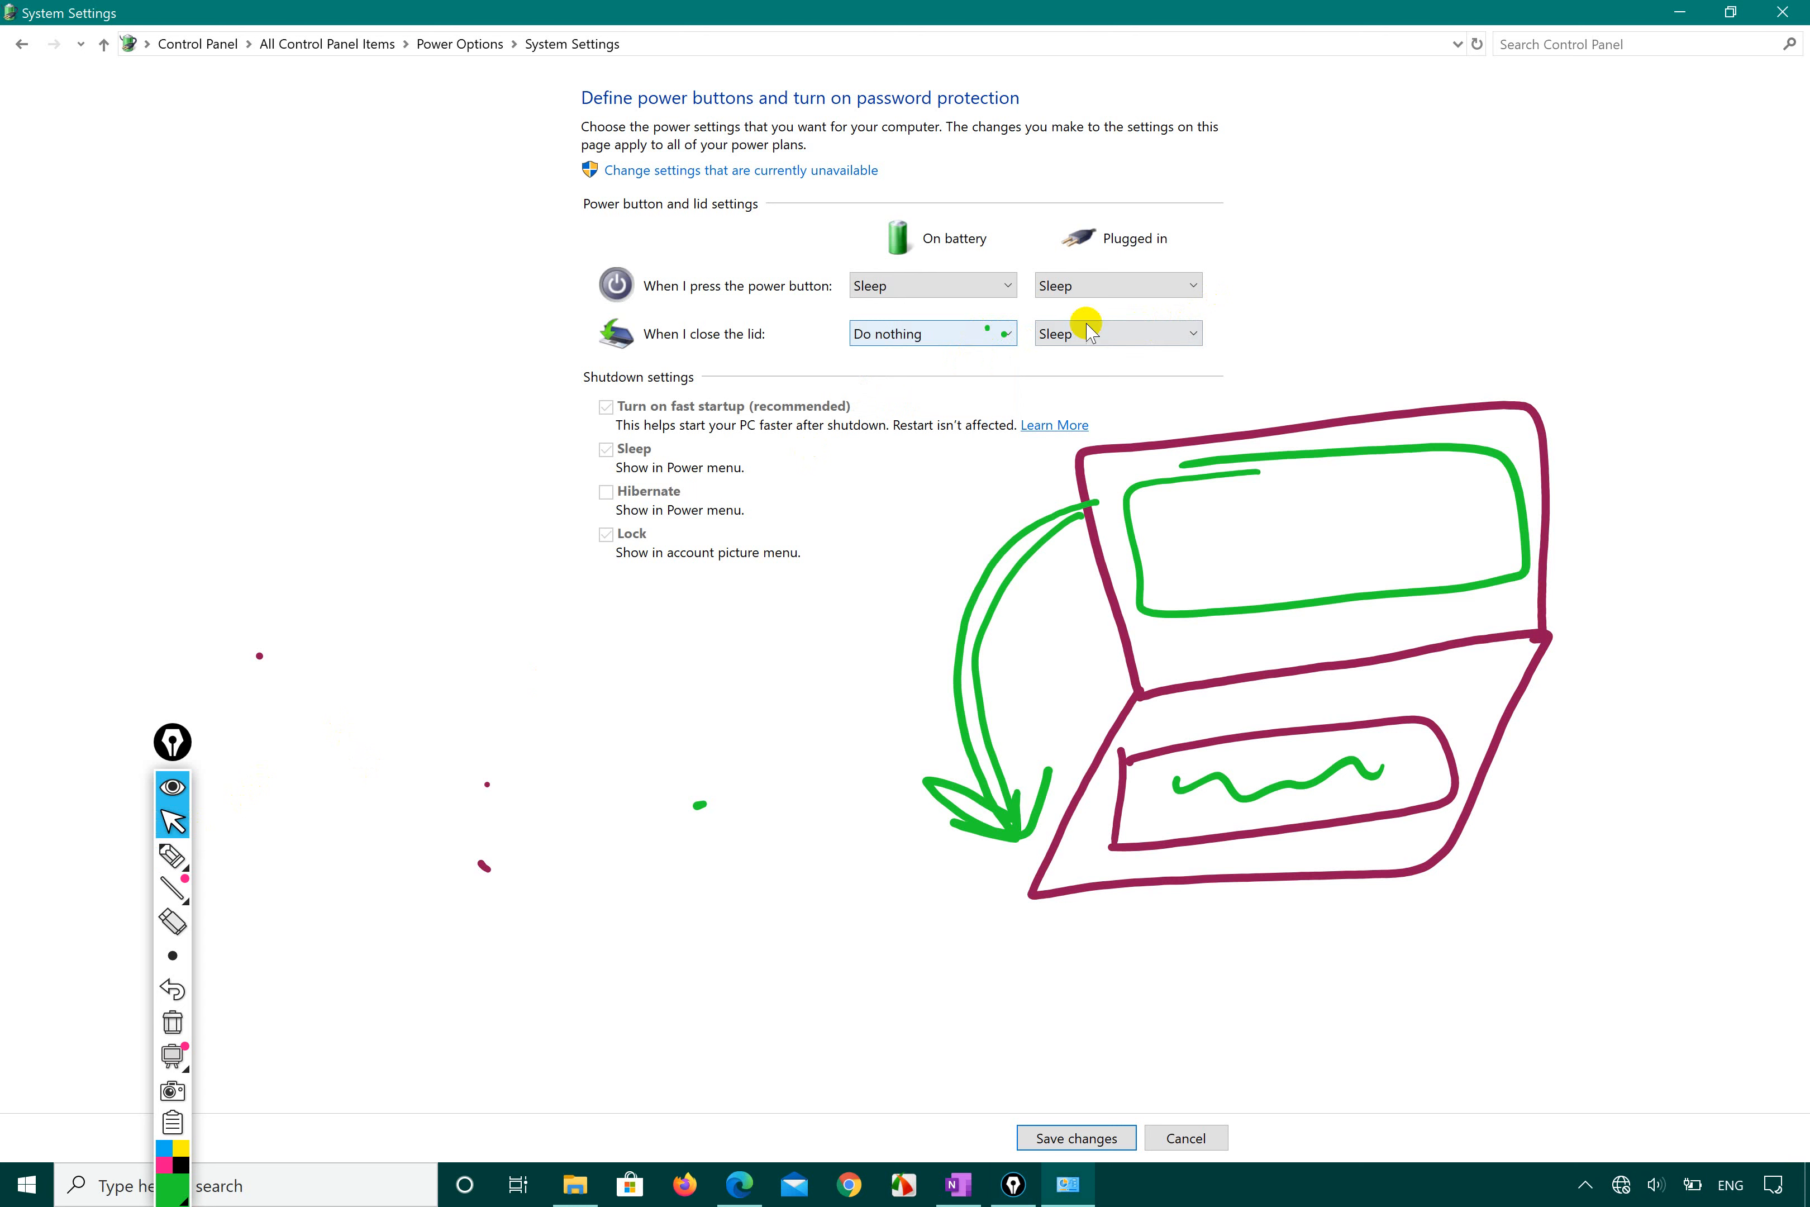
Step: Try Do nothing and Sleep as the plugged-in action for closing the lid, and set it to Hibernate
click(1107, 332)
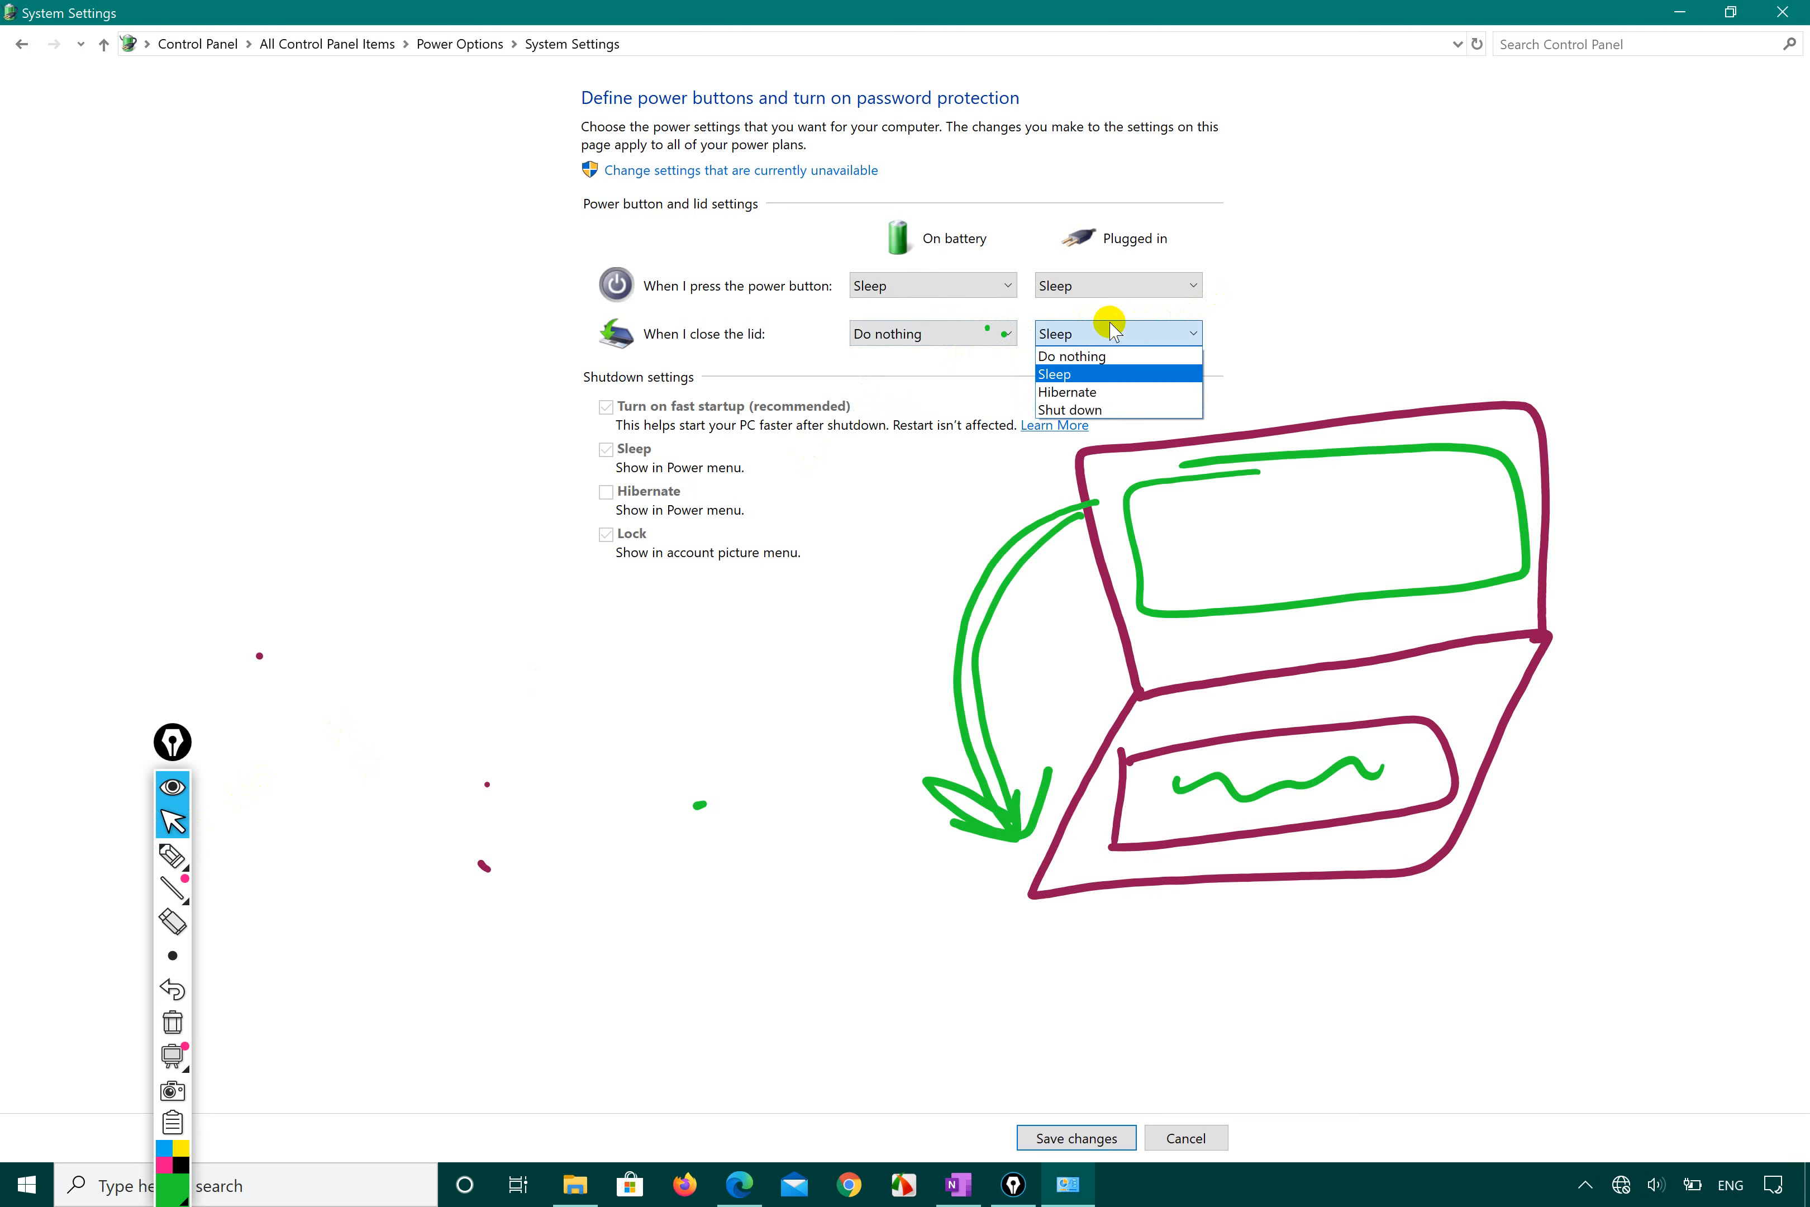
click(1071, 356)
click(1083, 335)
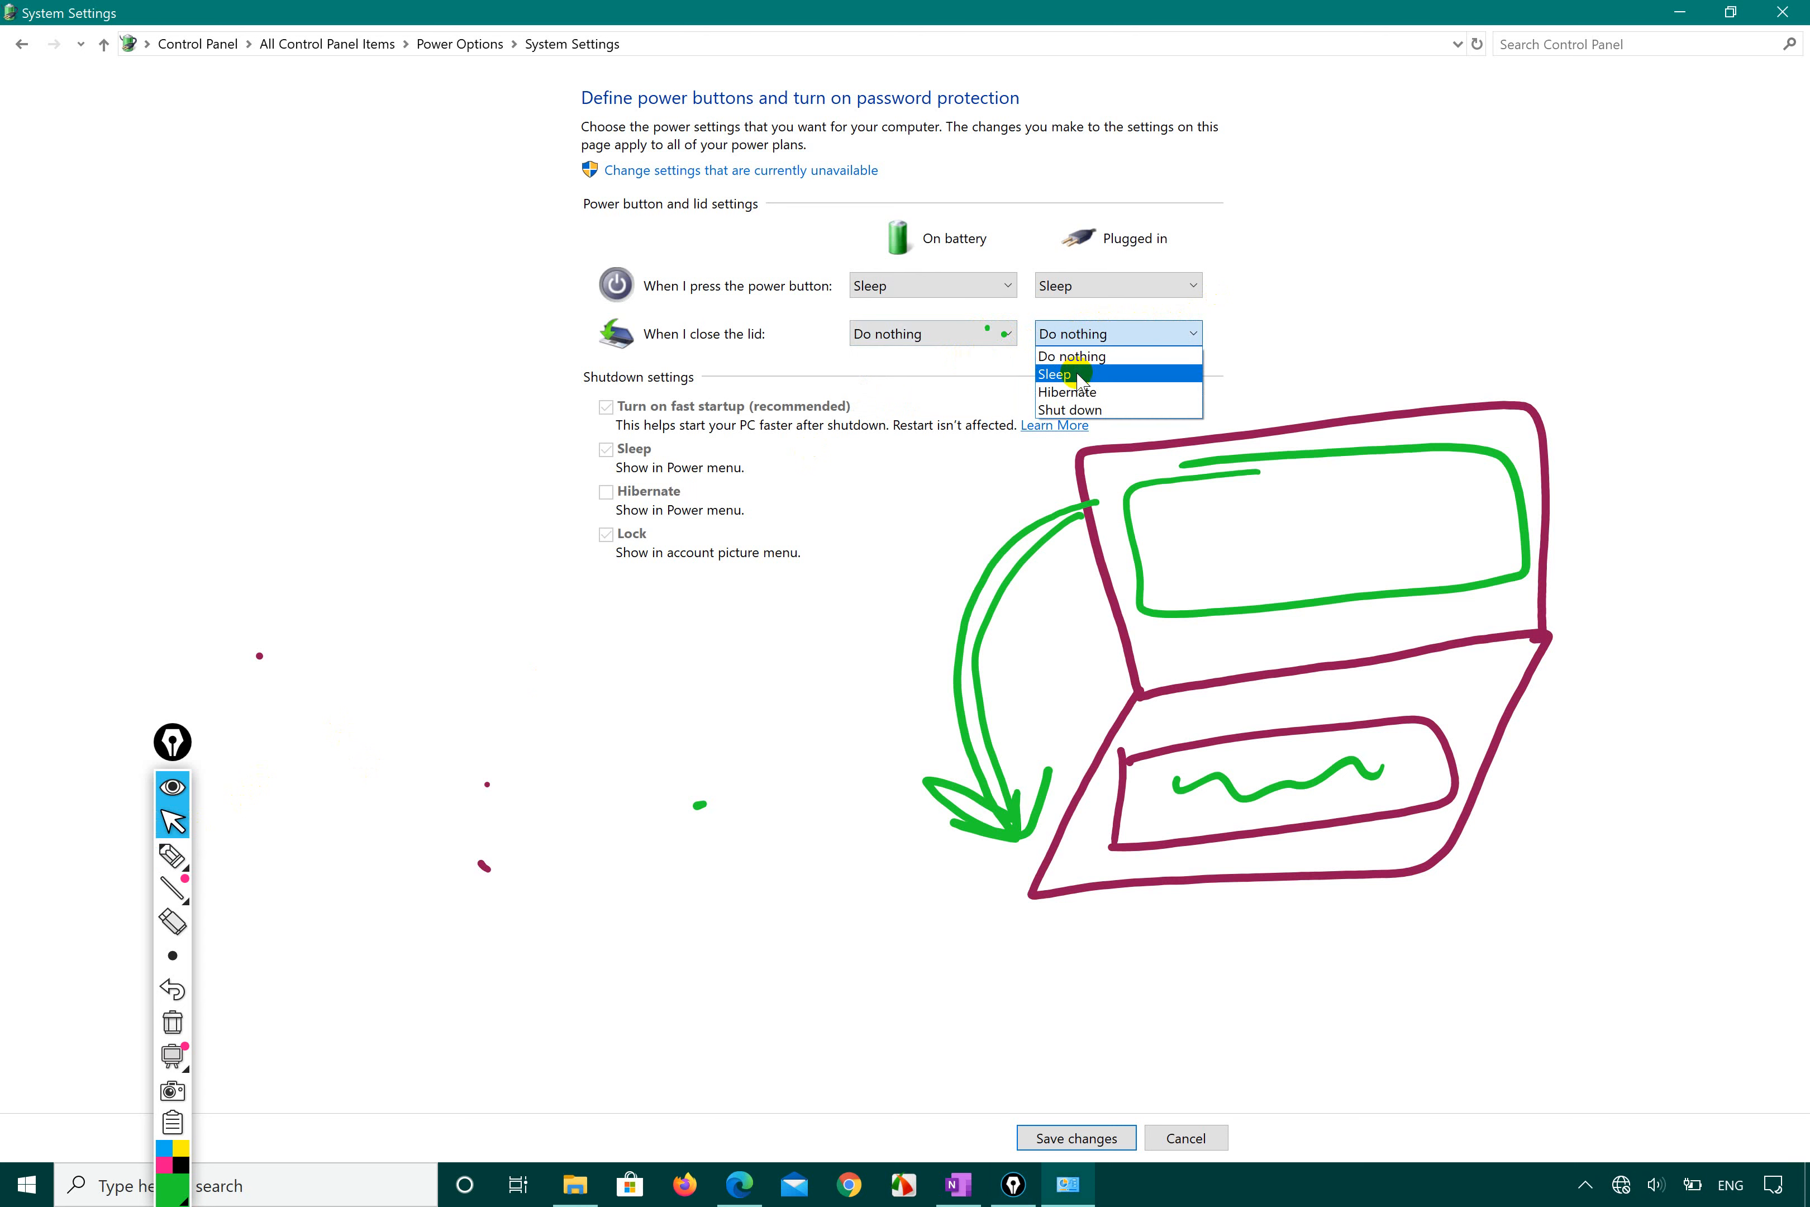
click(1078, 374)
click(1108, 343)
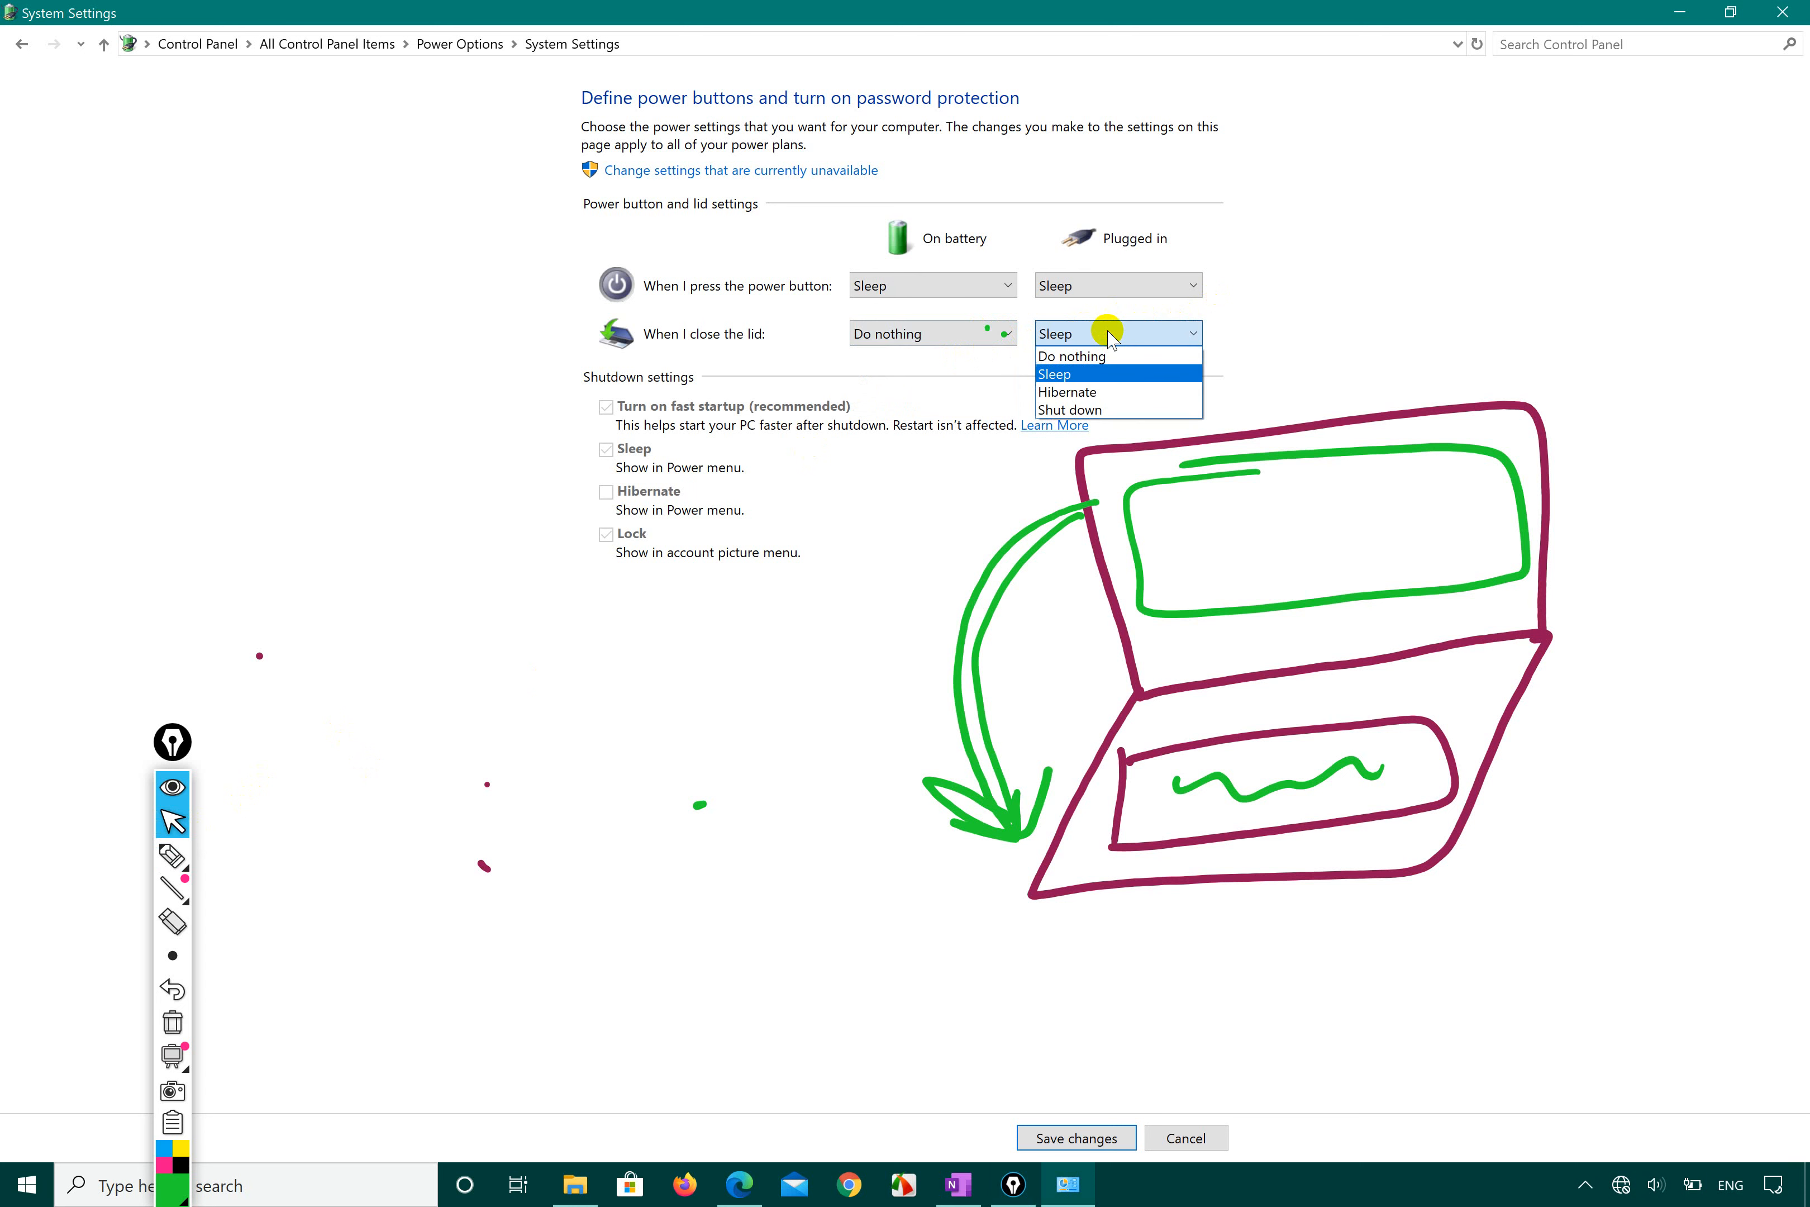
click(1063, 379)
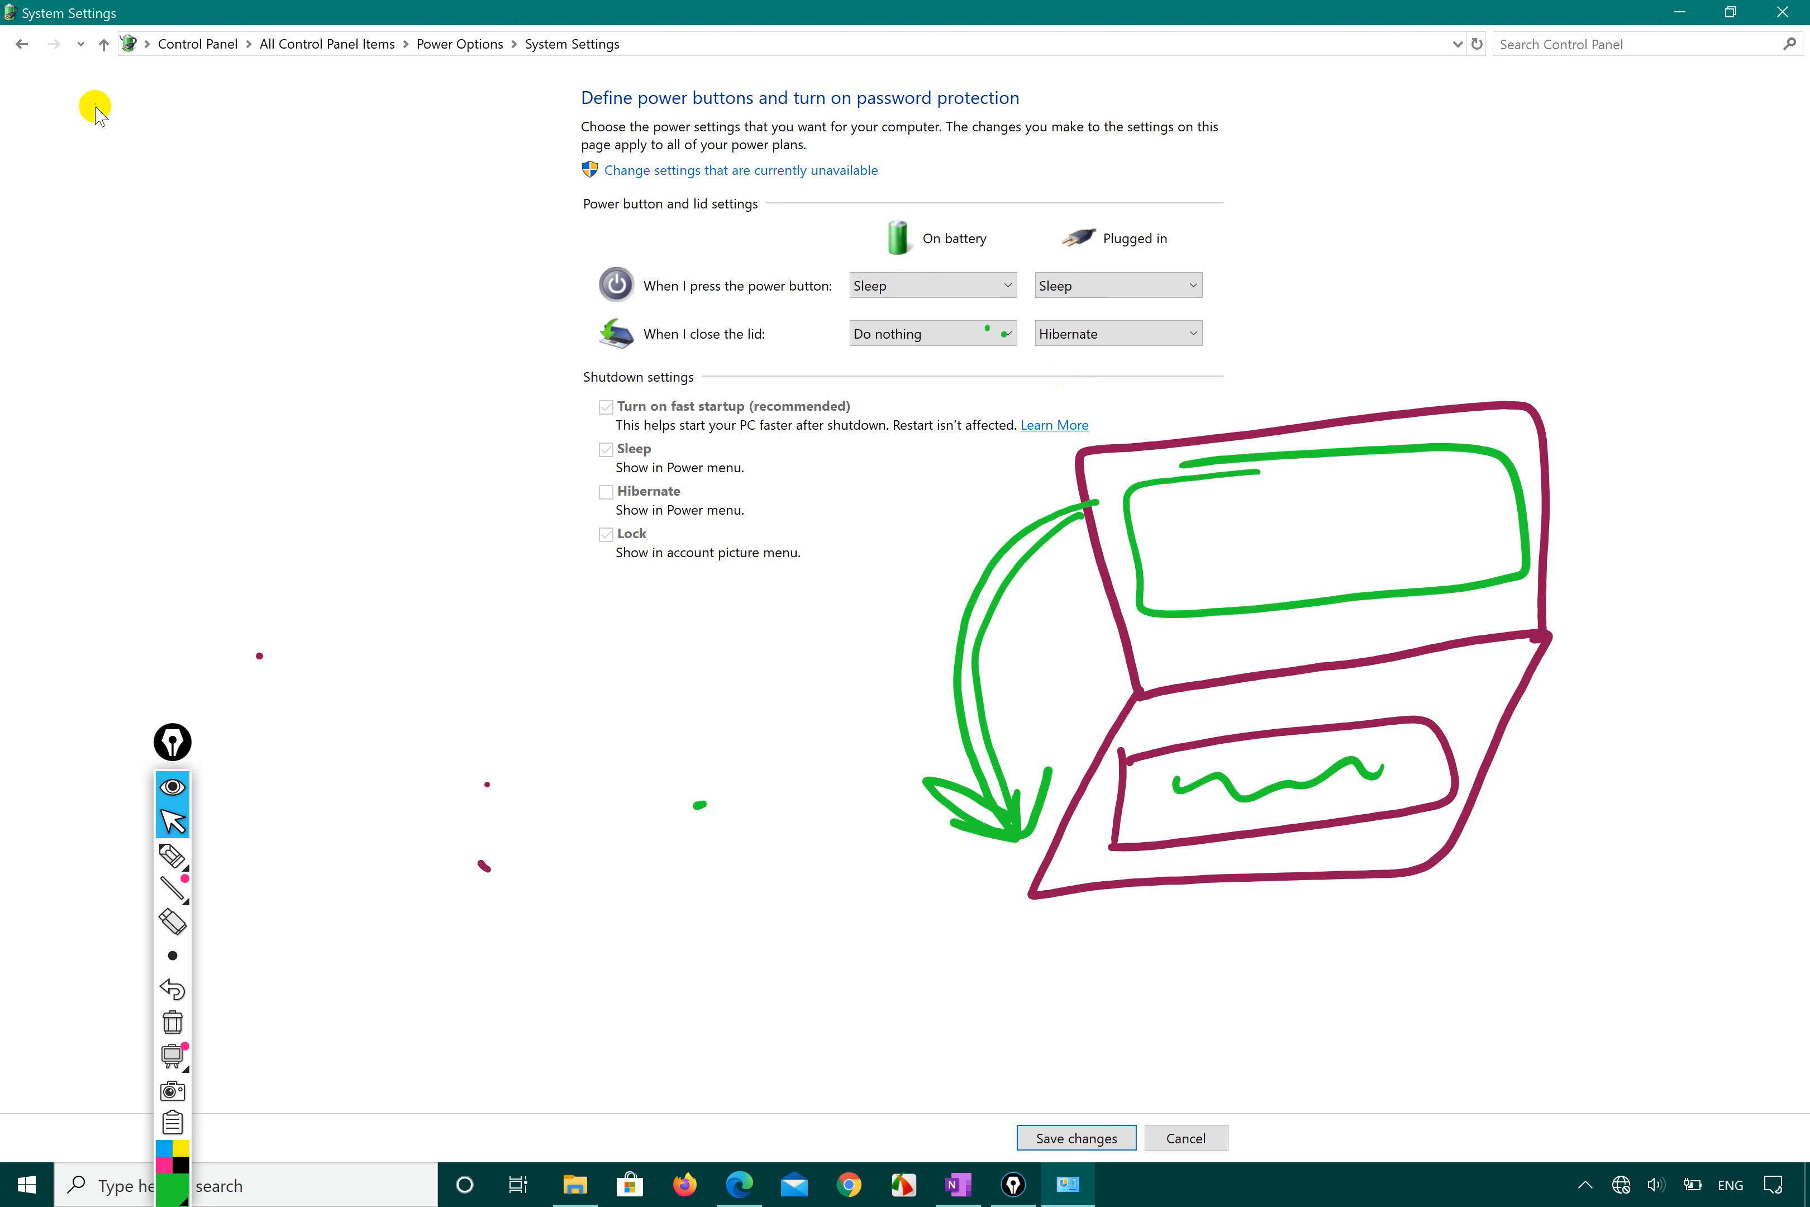
Step: Return to Power Options, circle the link for what closing the lid does in green, and undo the circle
click(460, 44)
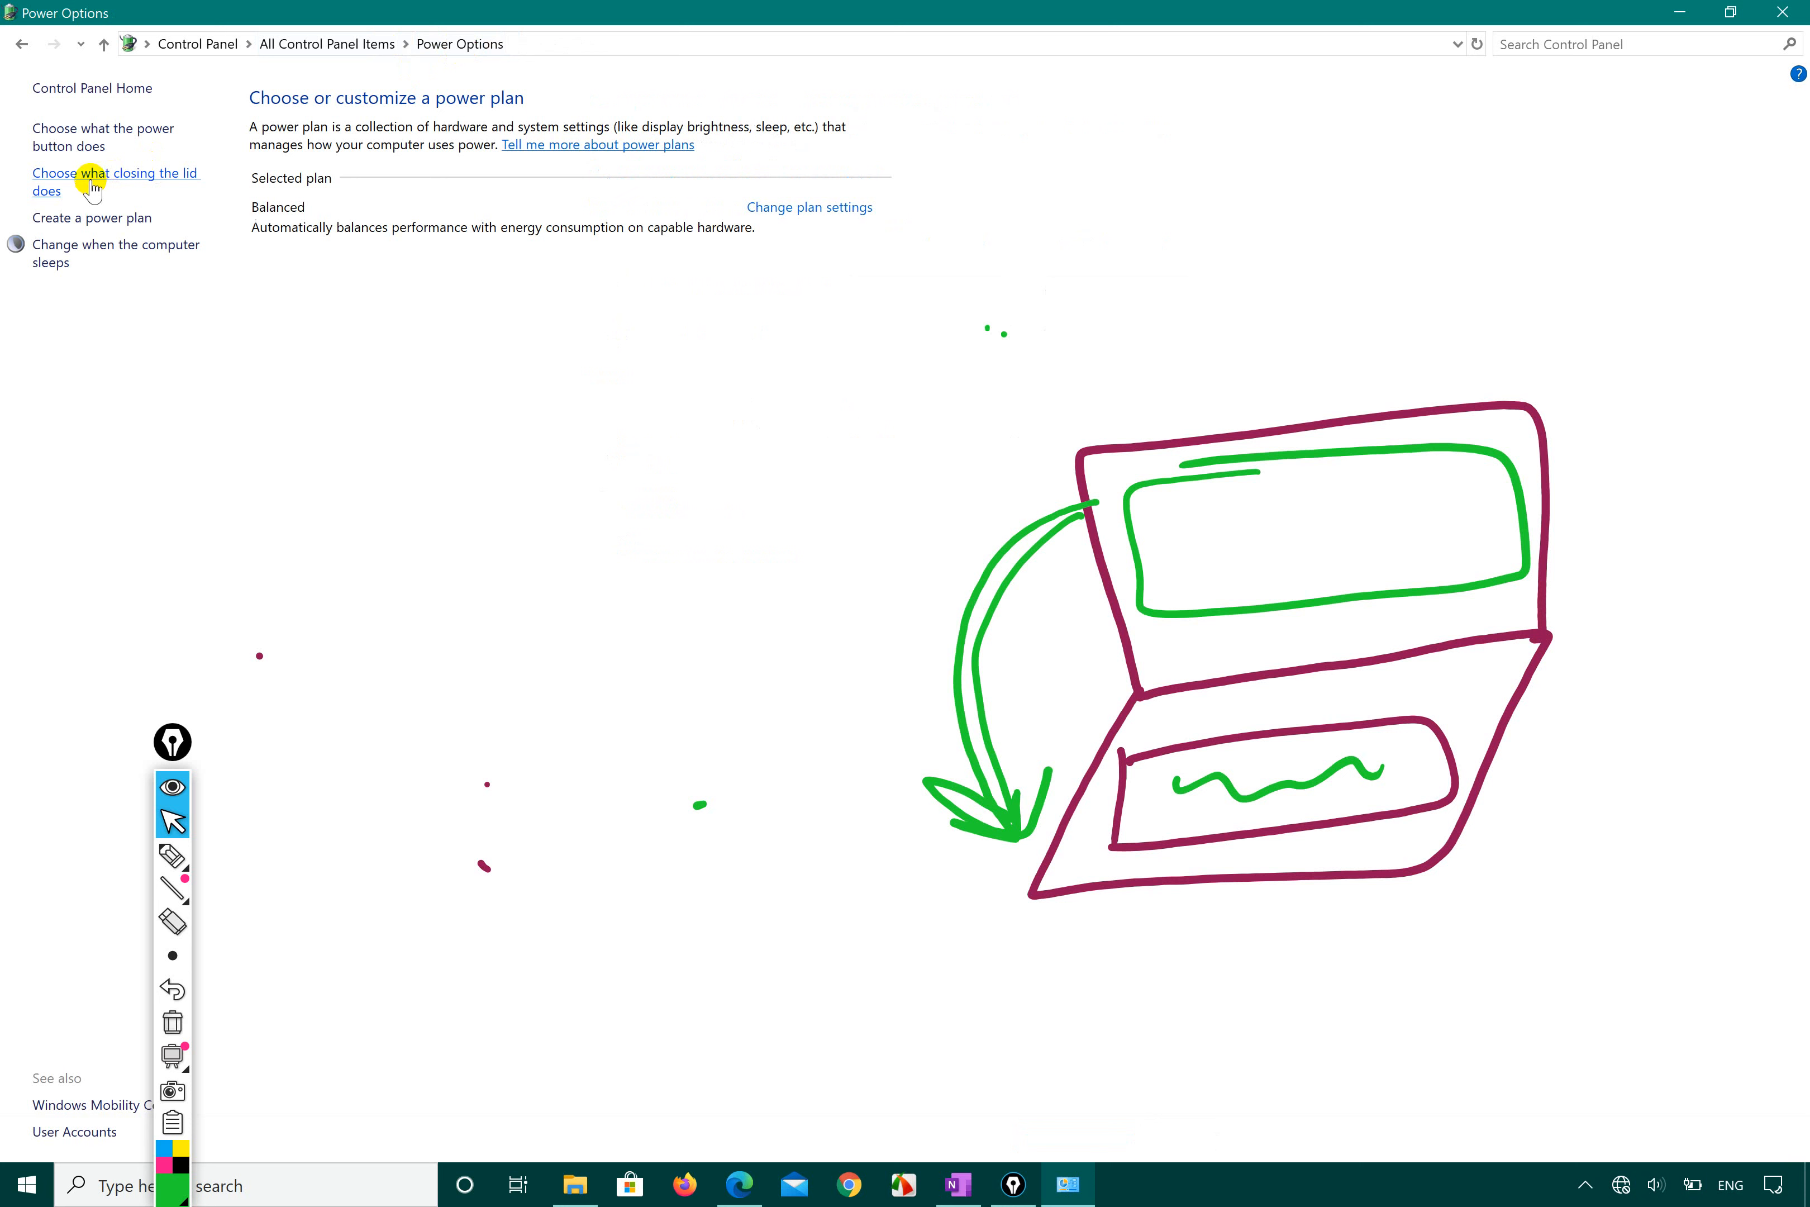
click(172, 855)
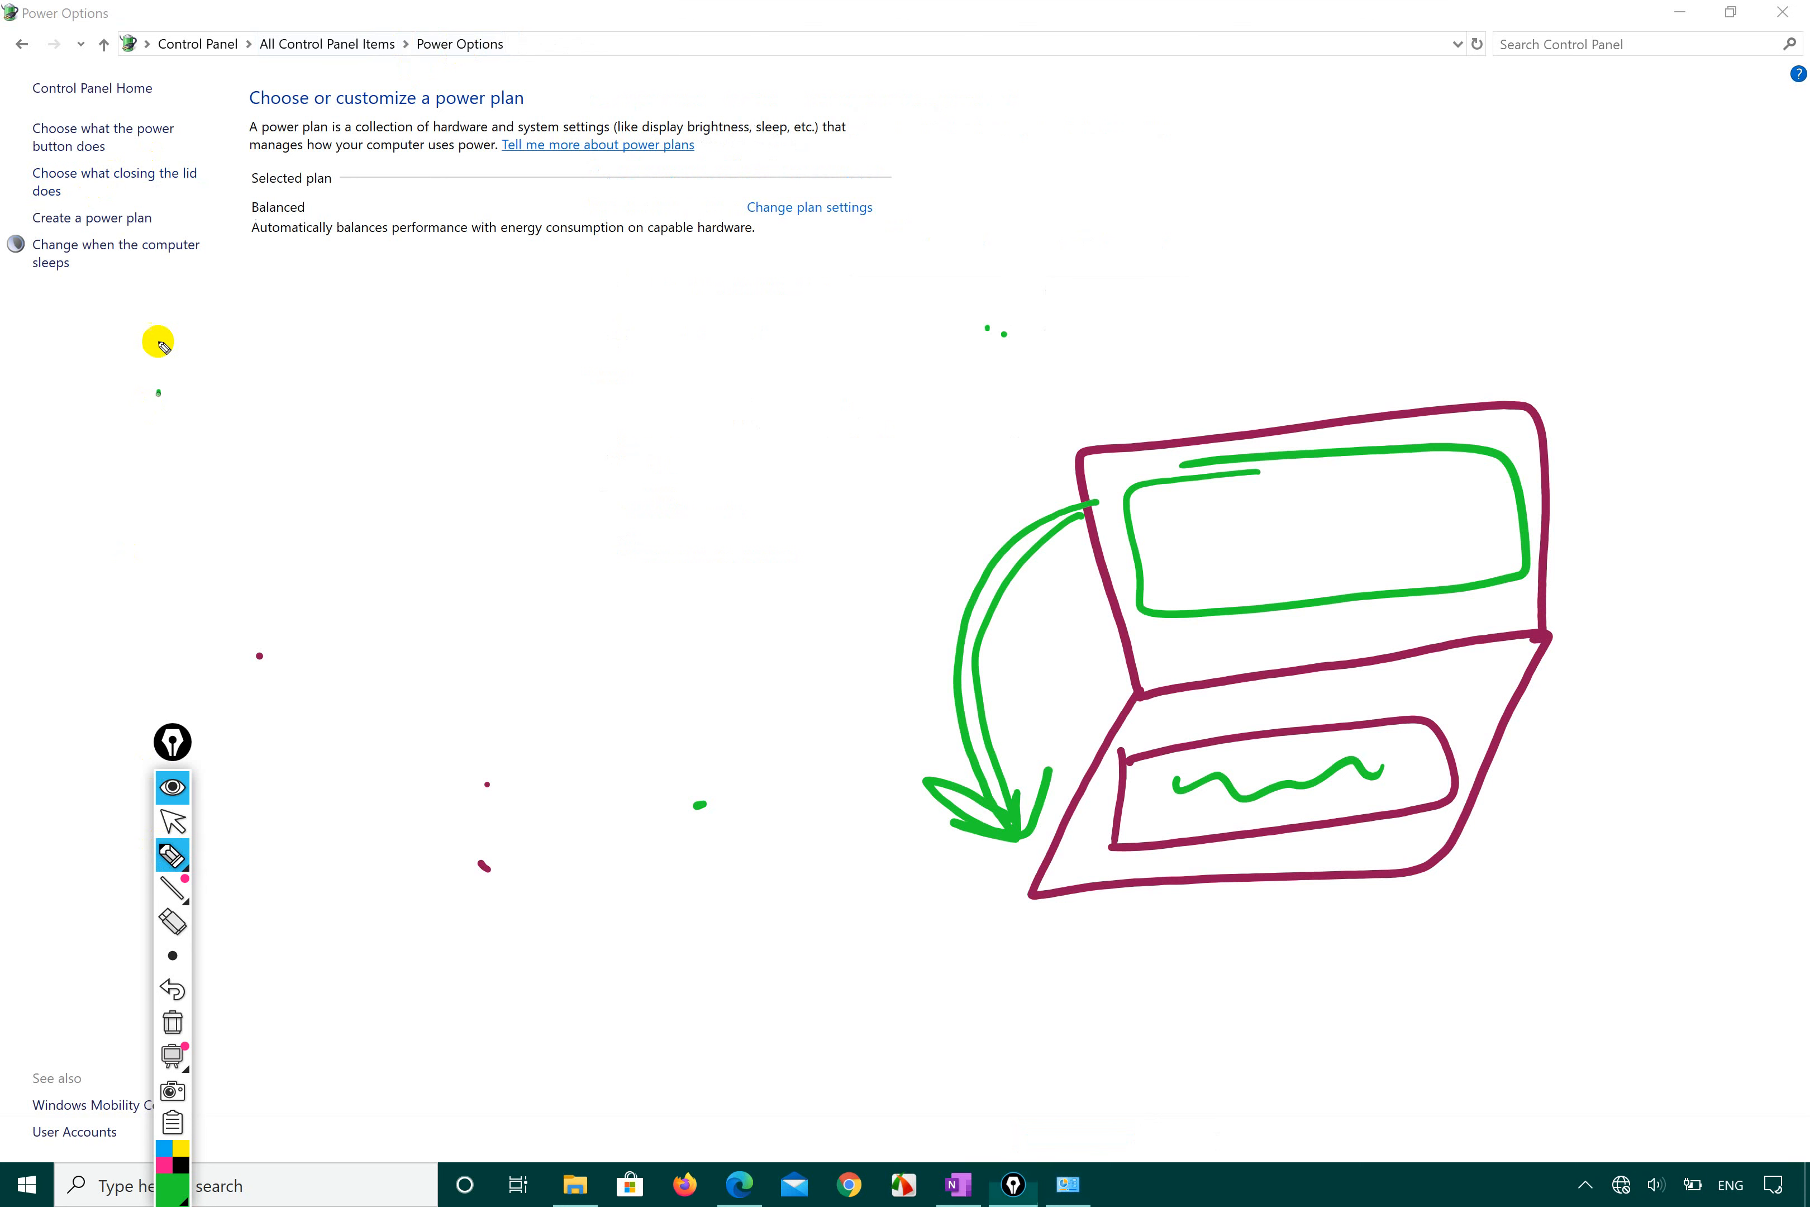
mouse_move(35, 187)
mouse_down()
mouse_move(109, 209)
mouse_move(217, 185)
mouse_move(168, 138)
mouse_move(32, 159)
mouse_move(64, 193)
mouse_up()
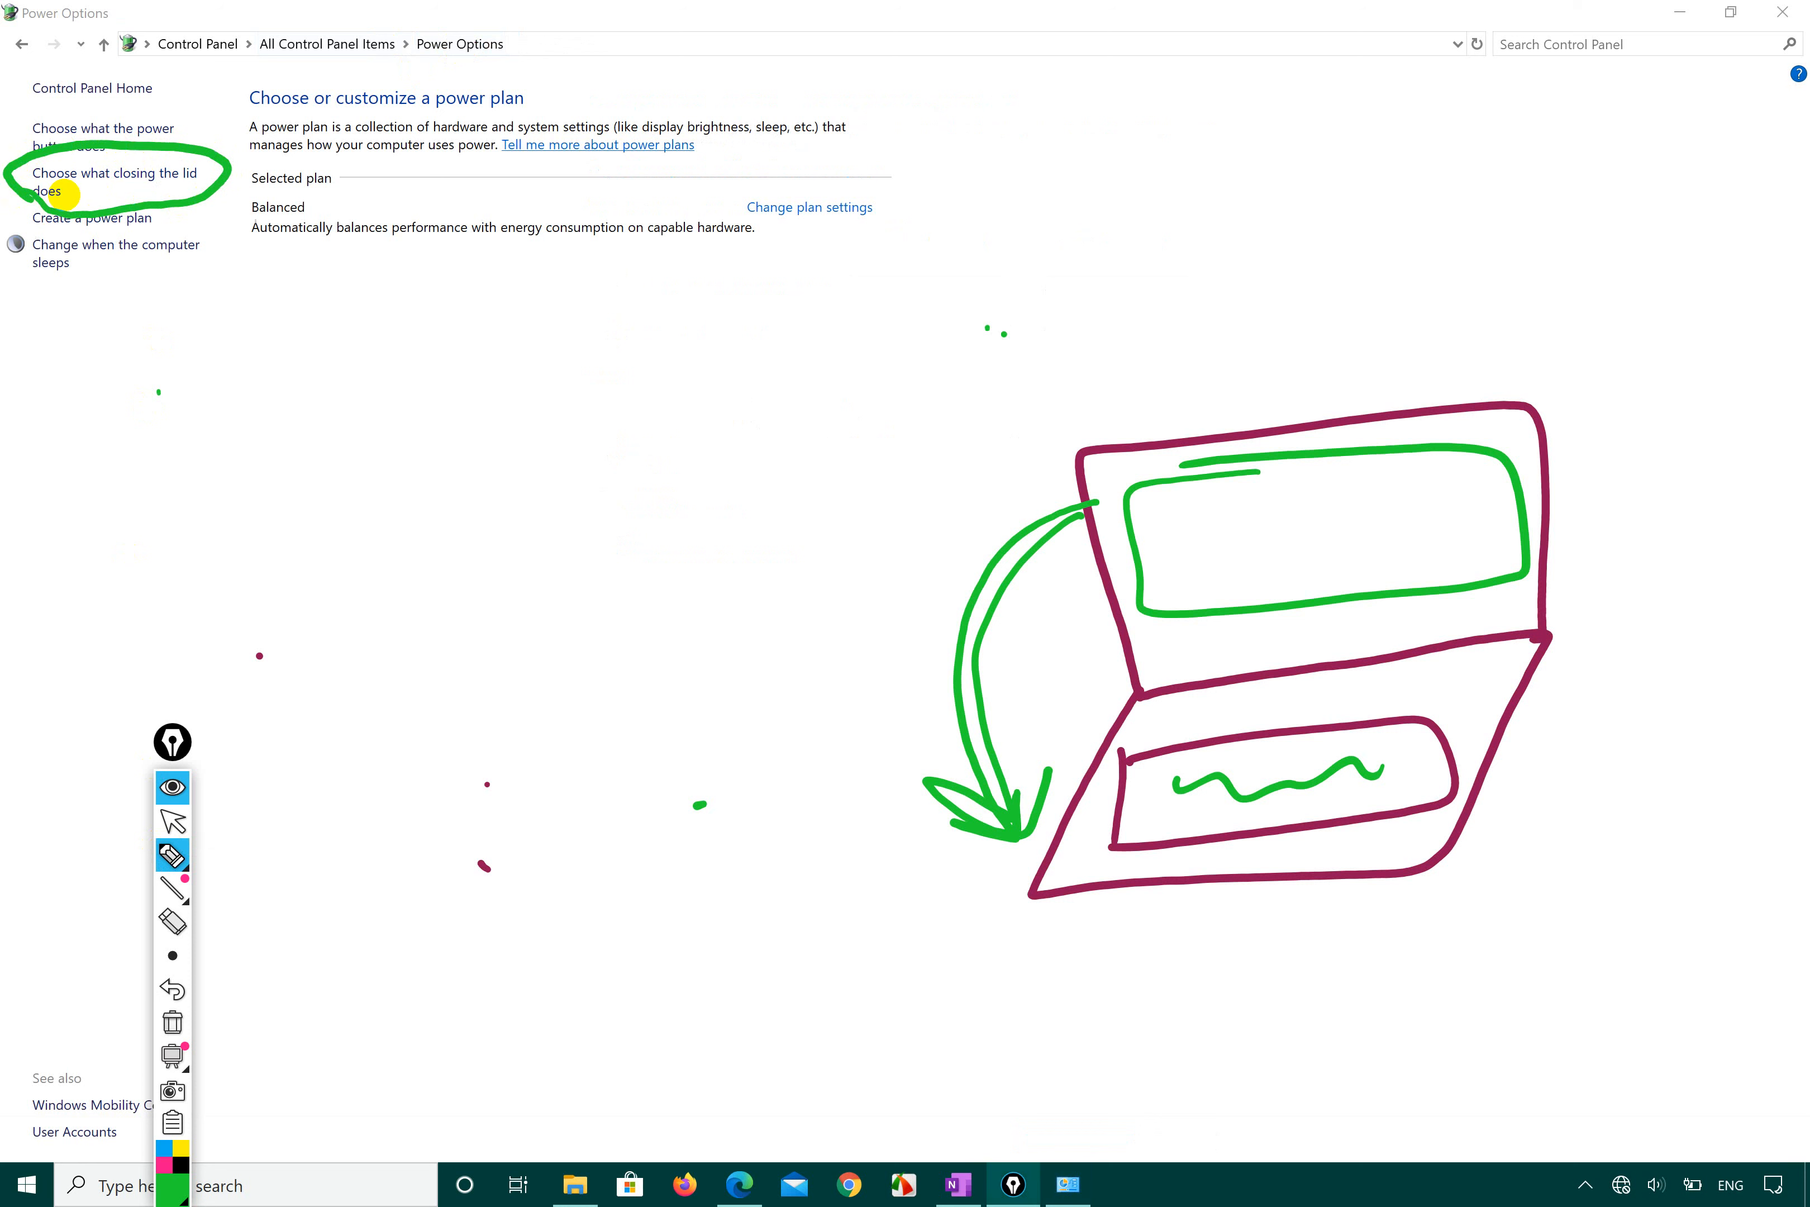
key(ctrl+z)
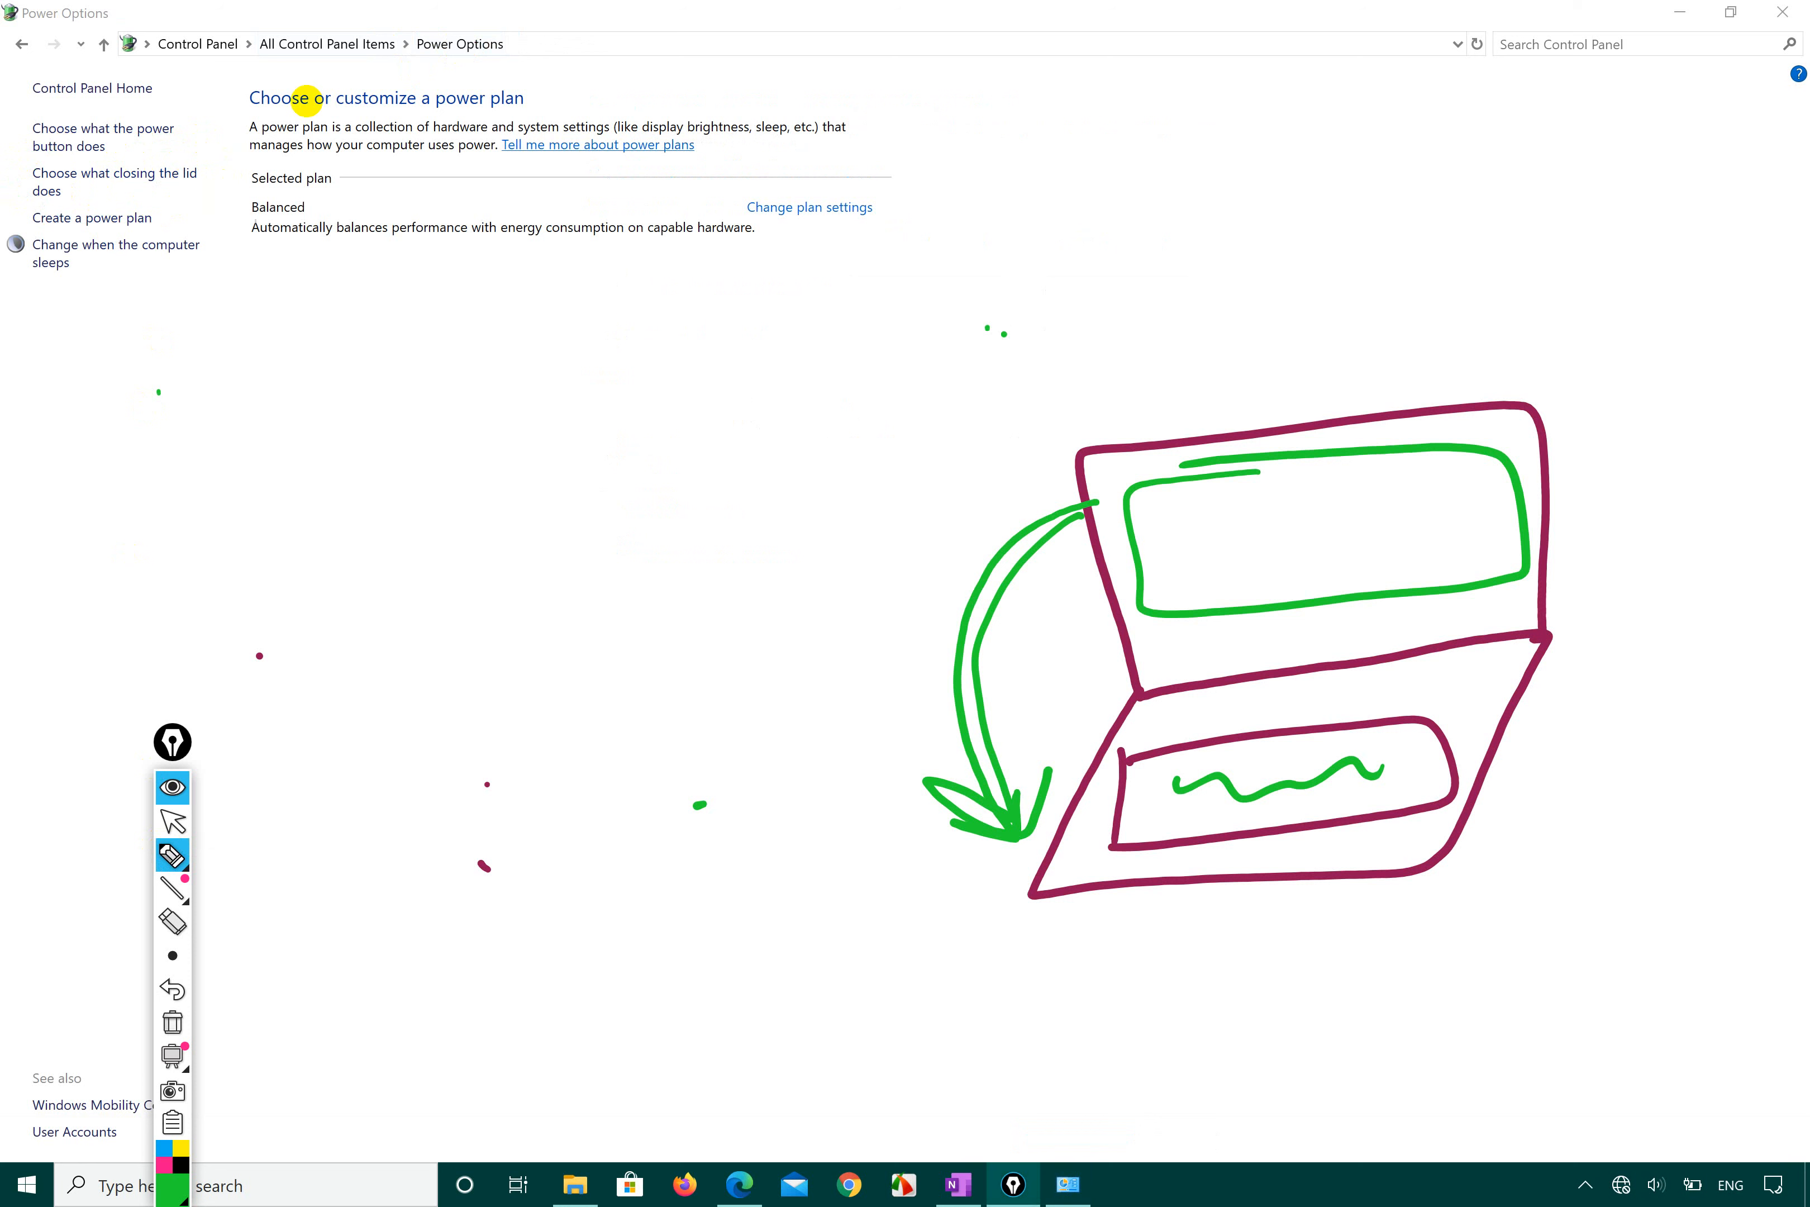
Step: Circle the link for changing when the computer sleeps in green and open that page
mouse_move(21, 281)
mouse_down()
mouse_move(57, 303)
mouse_move(187, 283)
mouse_move(221, 243)
mouse_move(47, 211)
mouse_move(12, 257)
mouse_move(32, 287)
mouse_up()
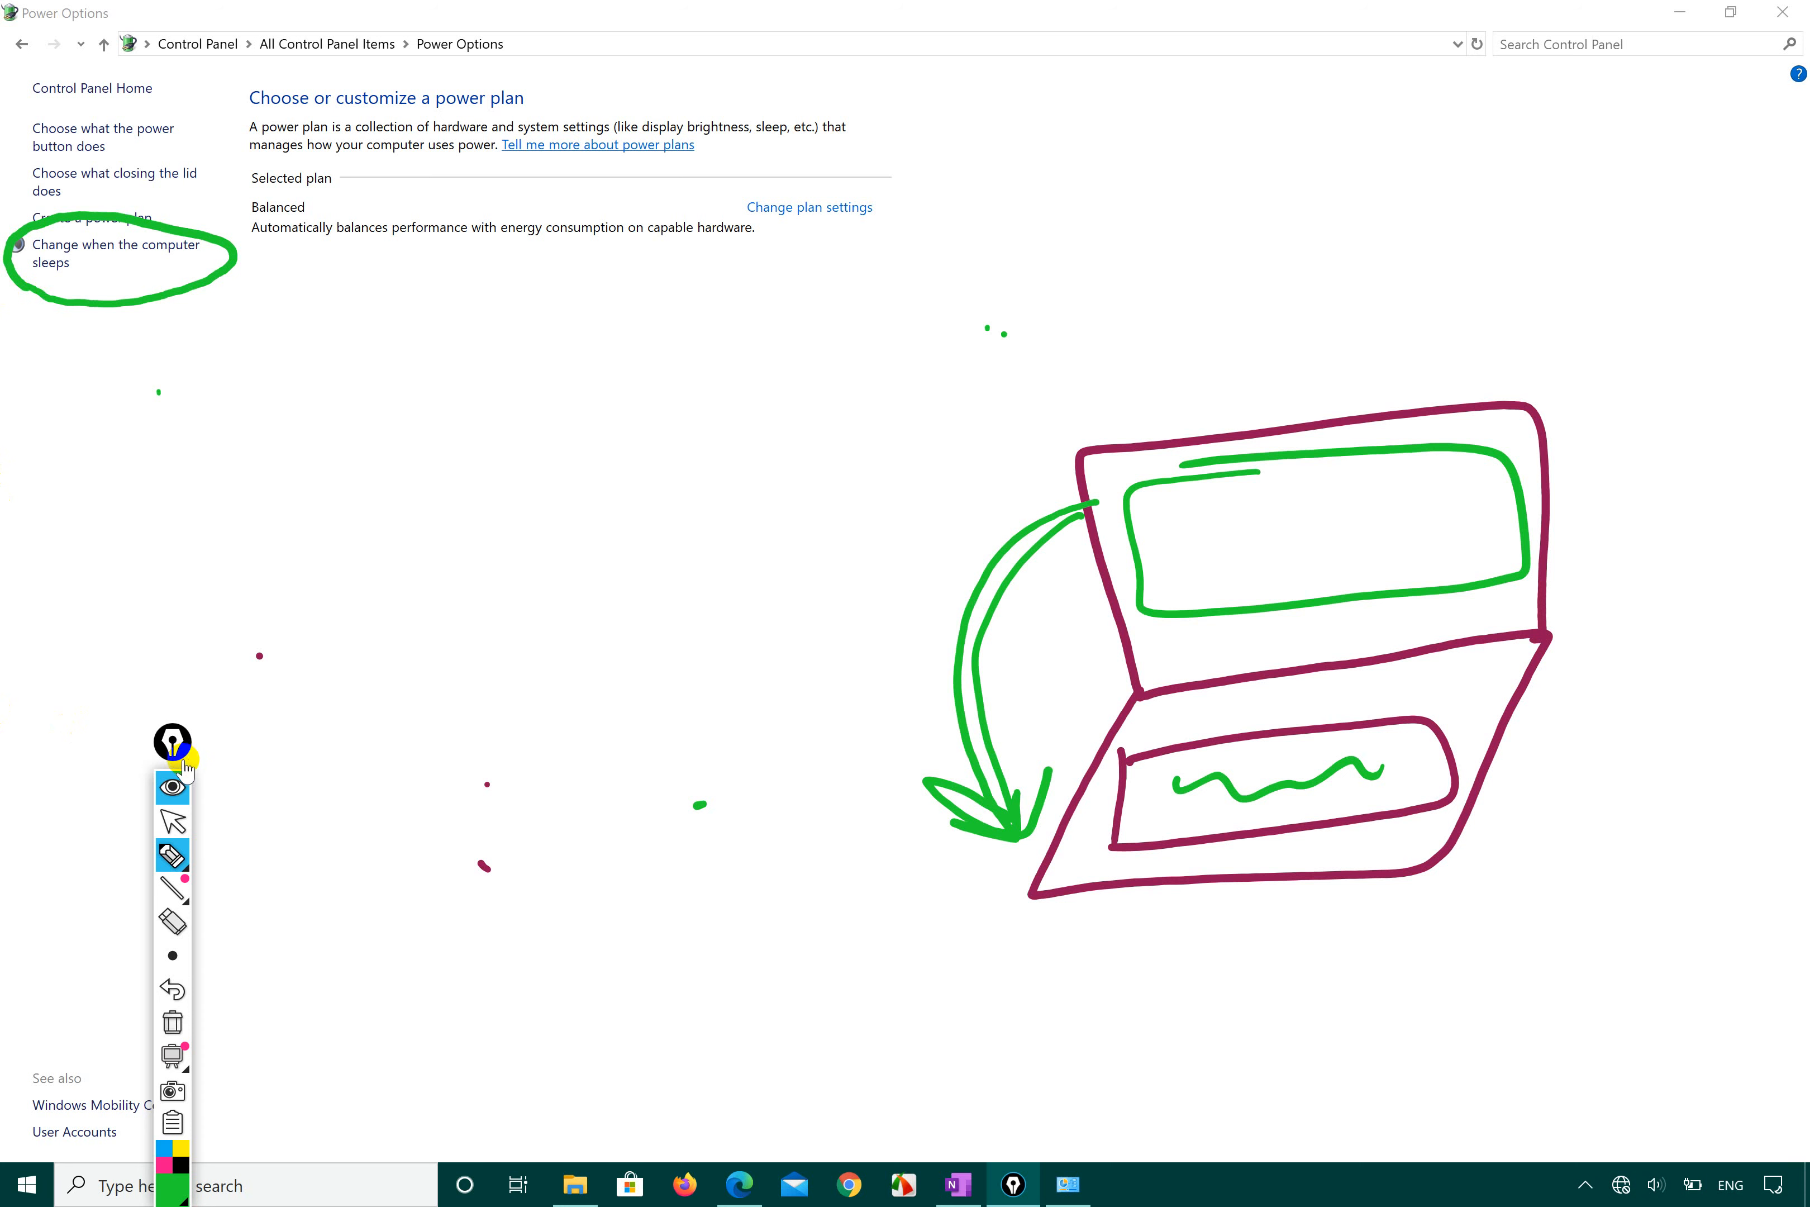
click(173, 822)
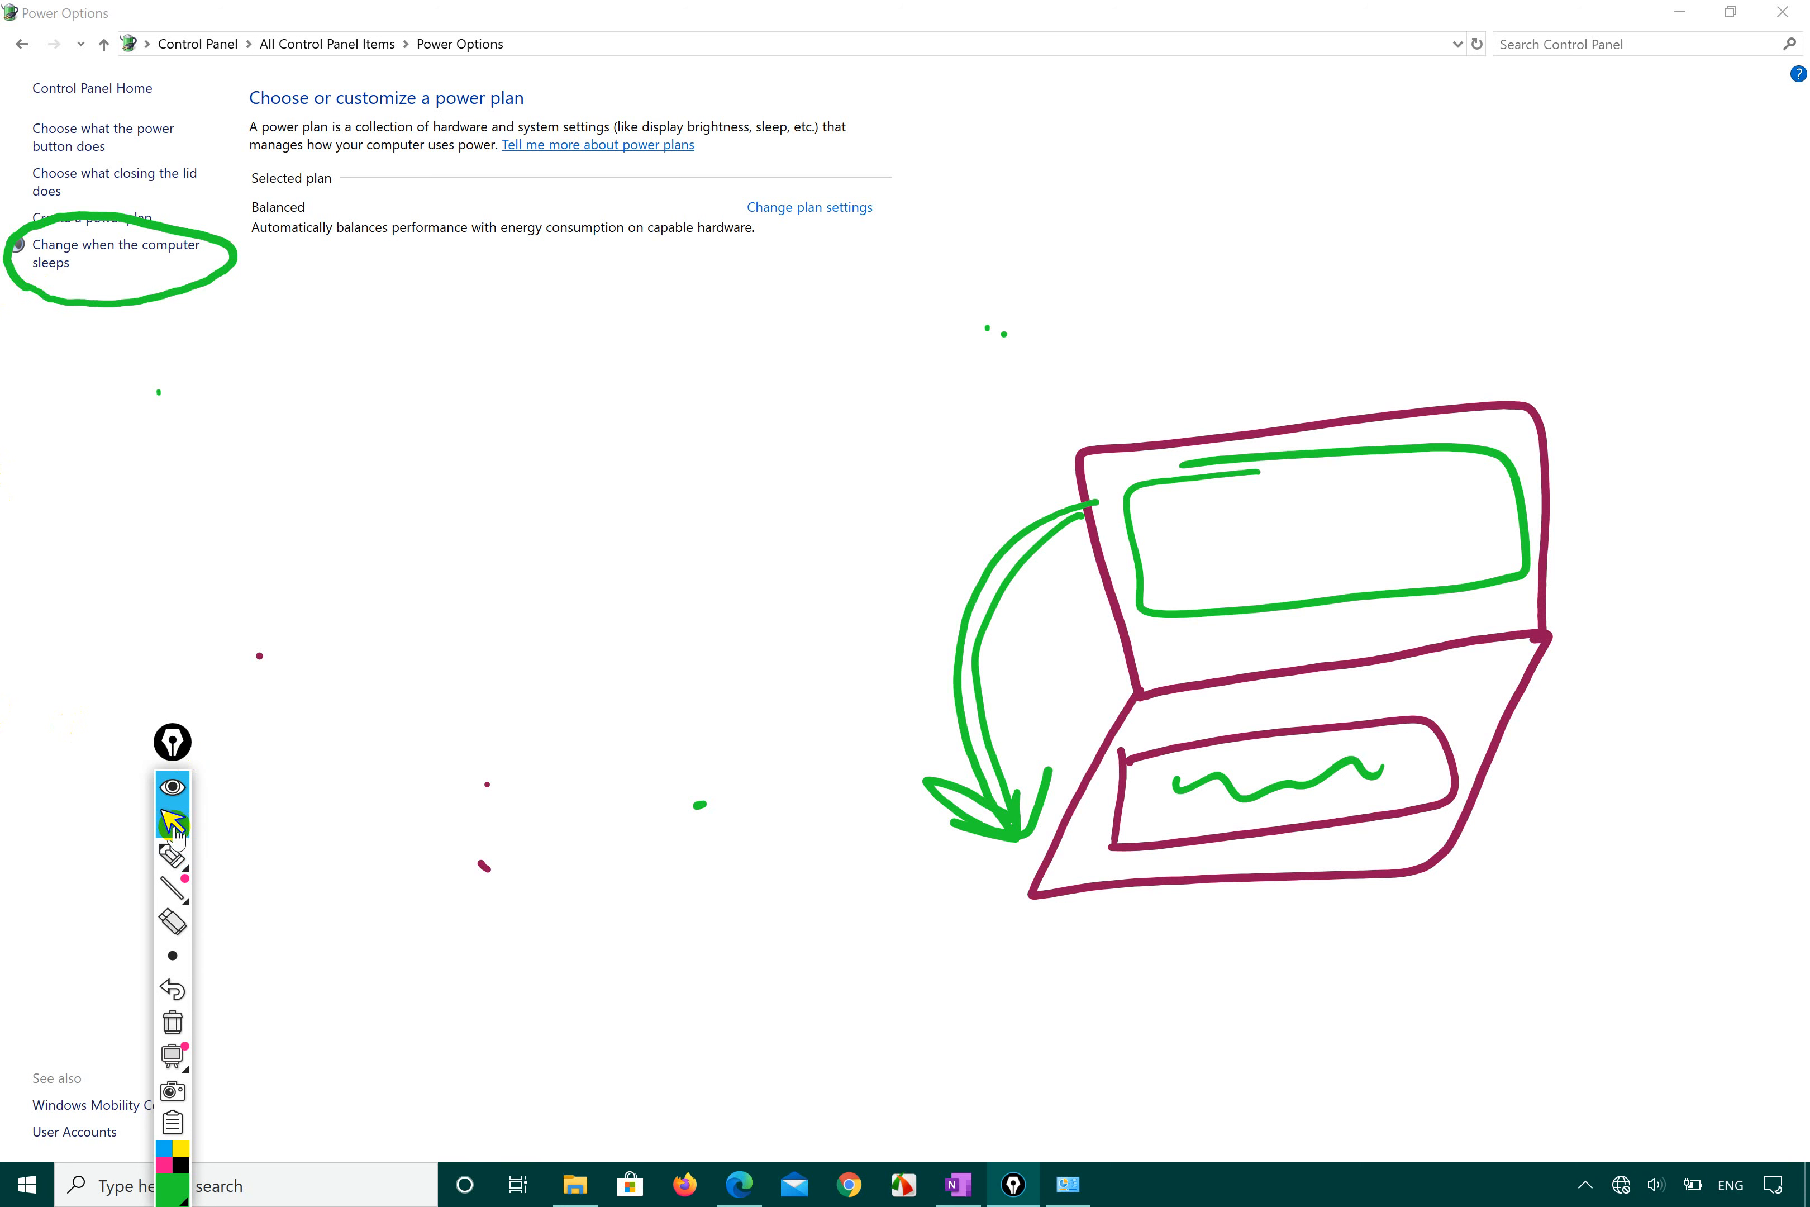
click(102, 254)
click(103, 254)
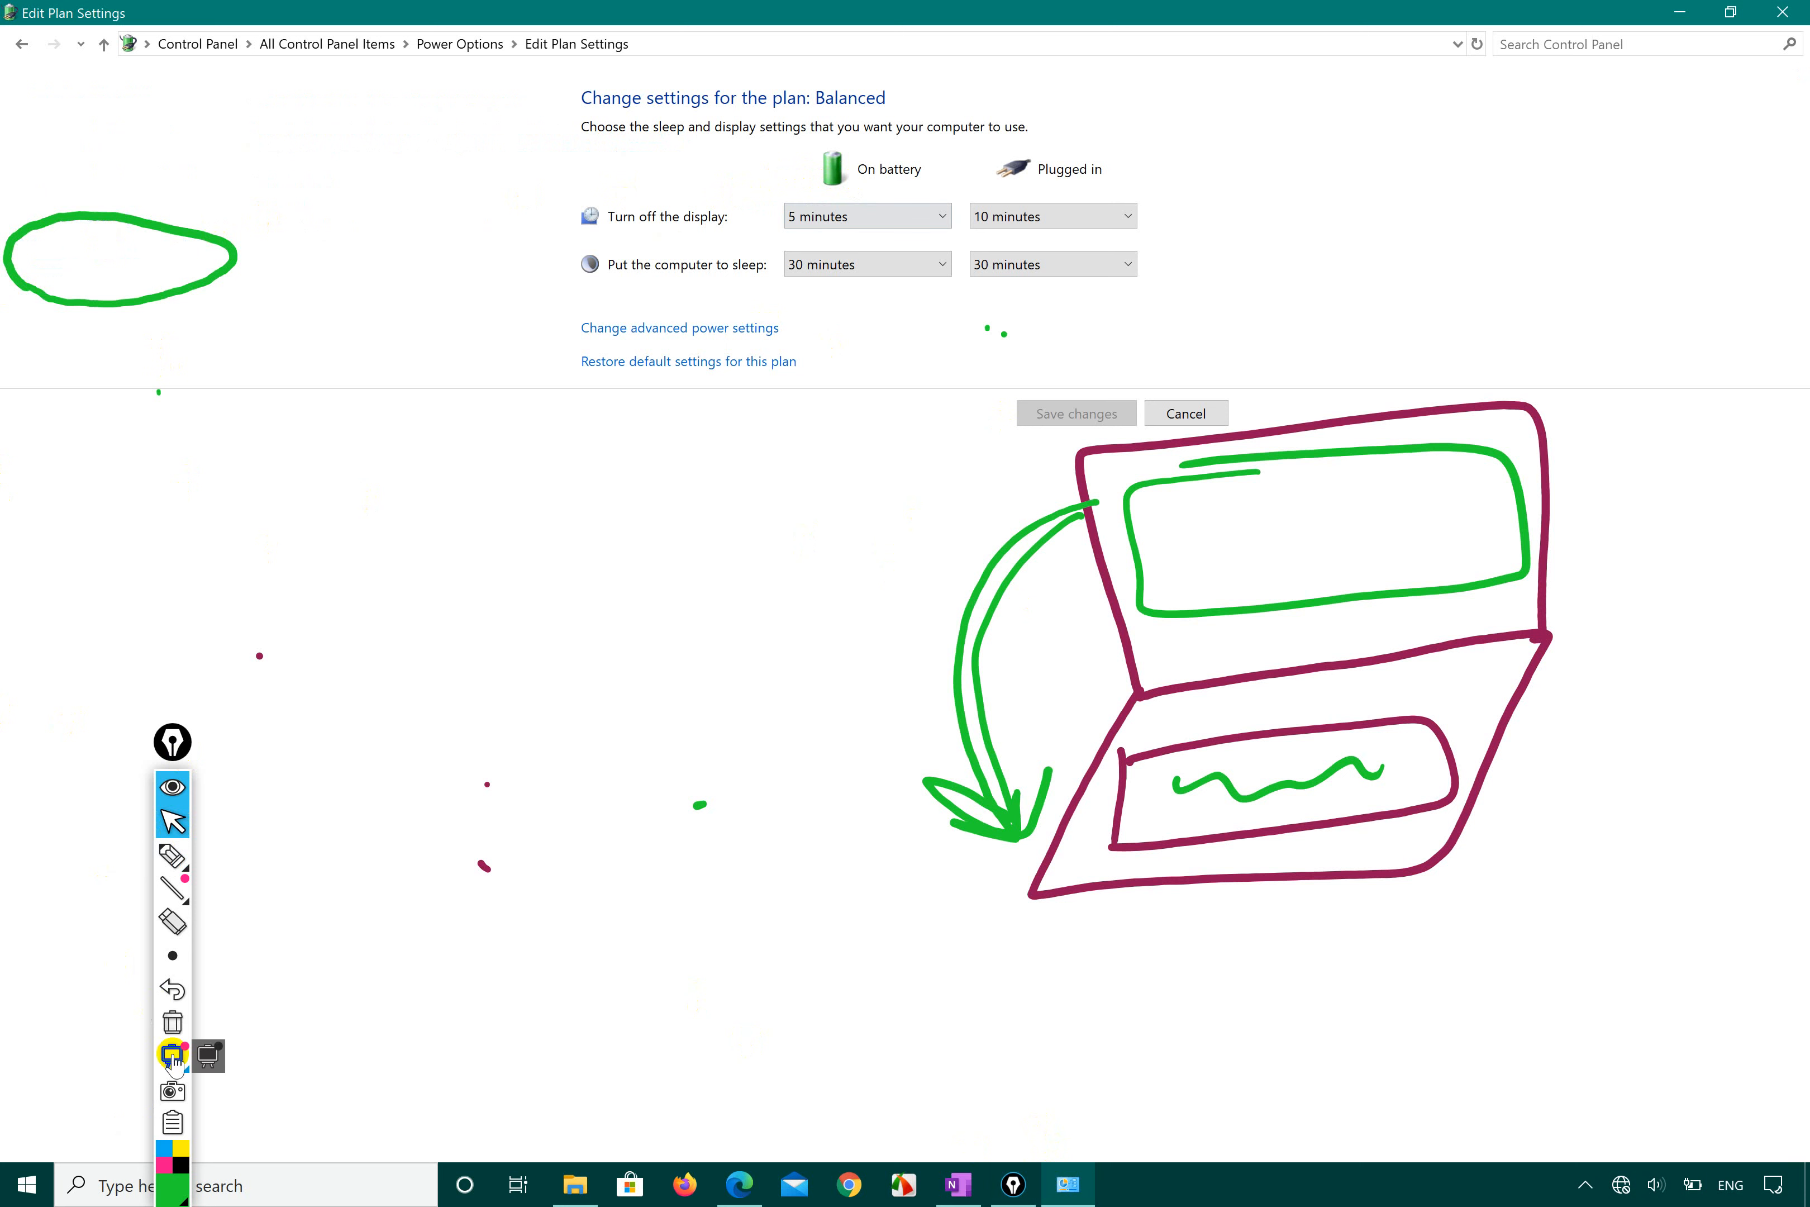
Step: Clear all pen annotations and snap the Edit Plan Settings window to the left half of the screen
click(174, 1026)
click(172, 856)
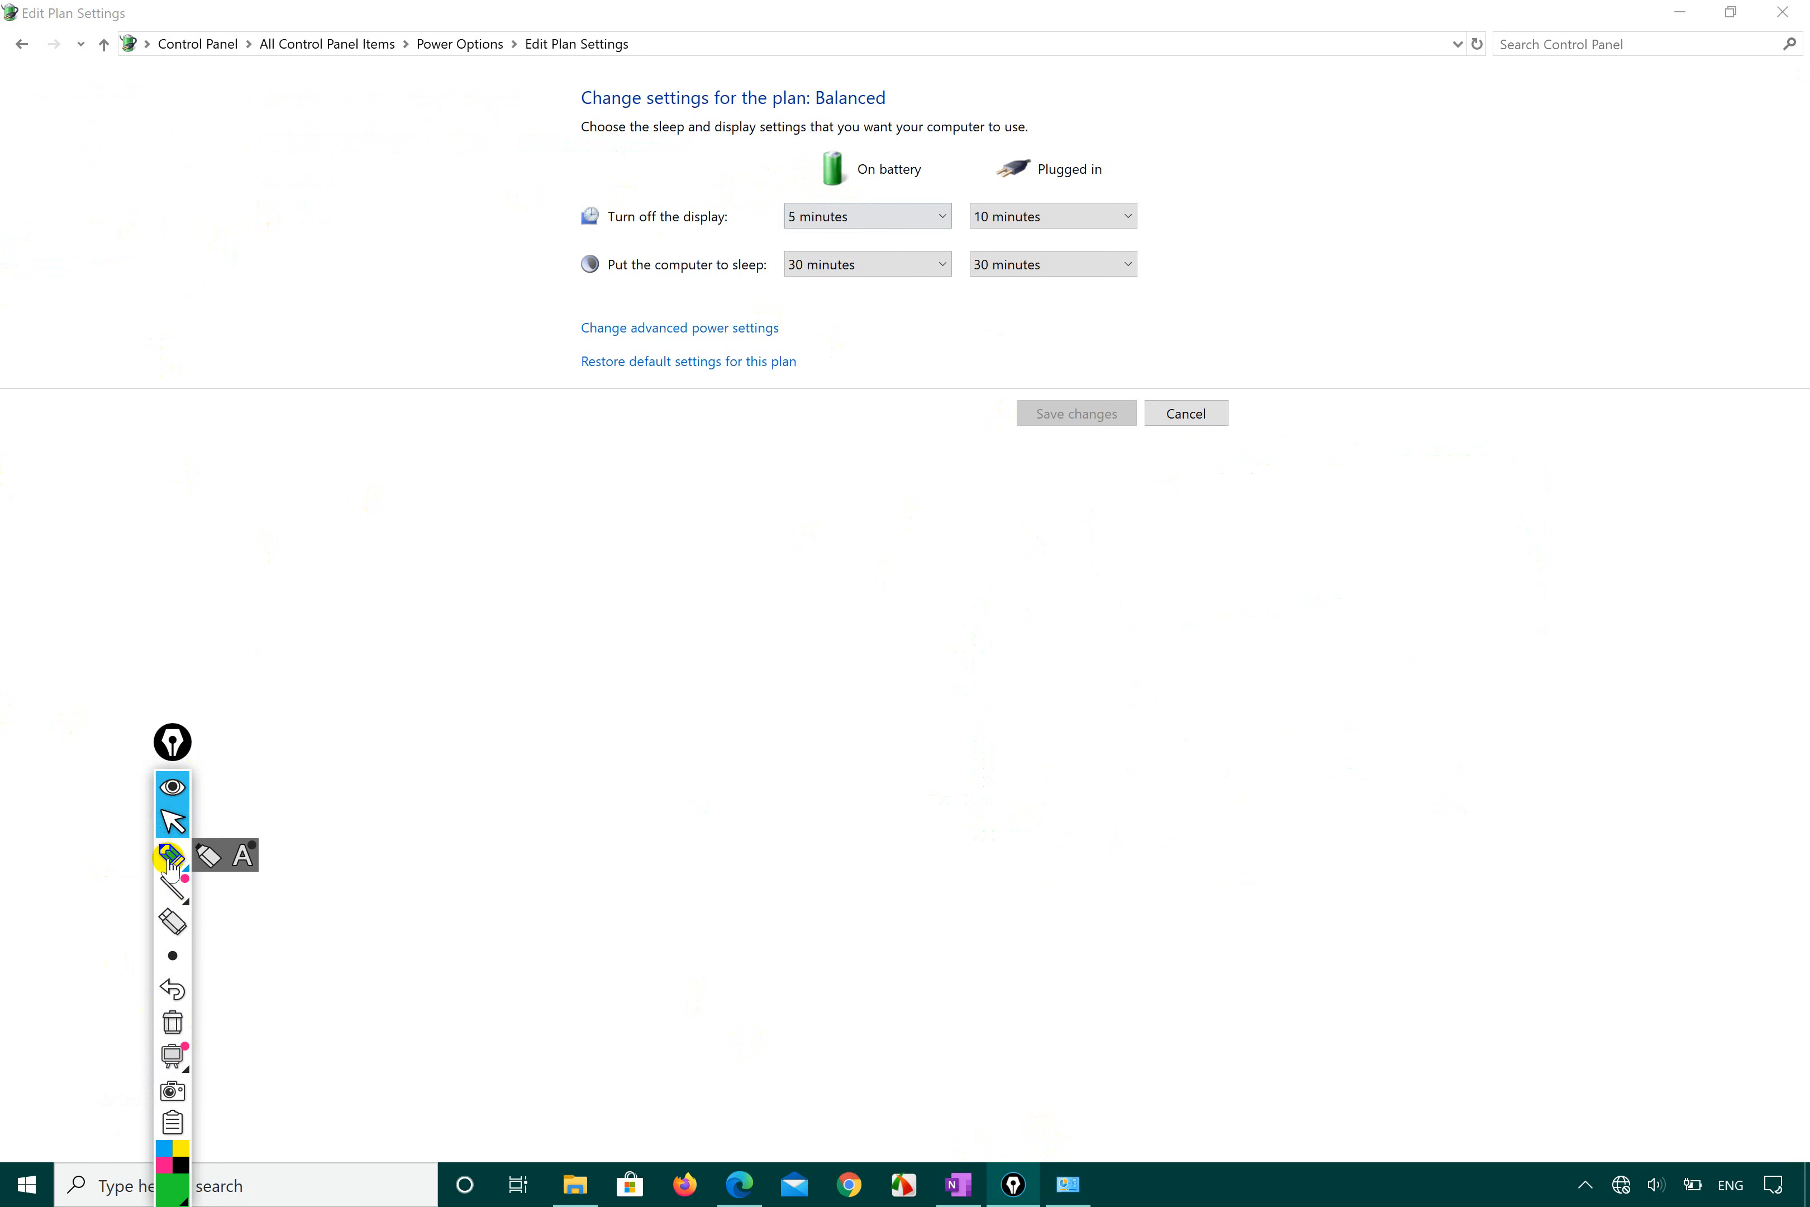
click(174, 822)
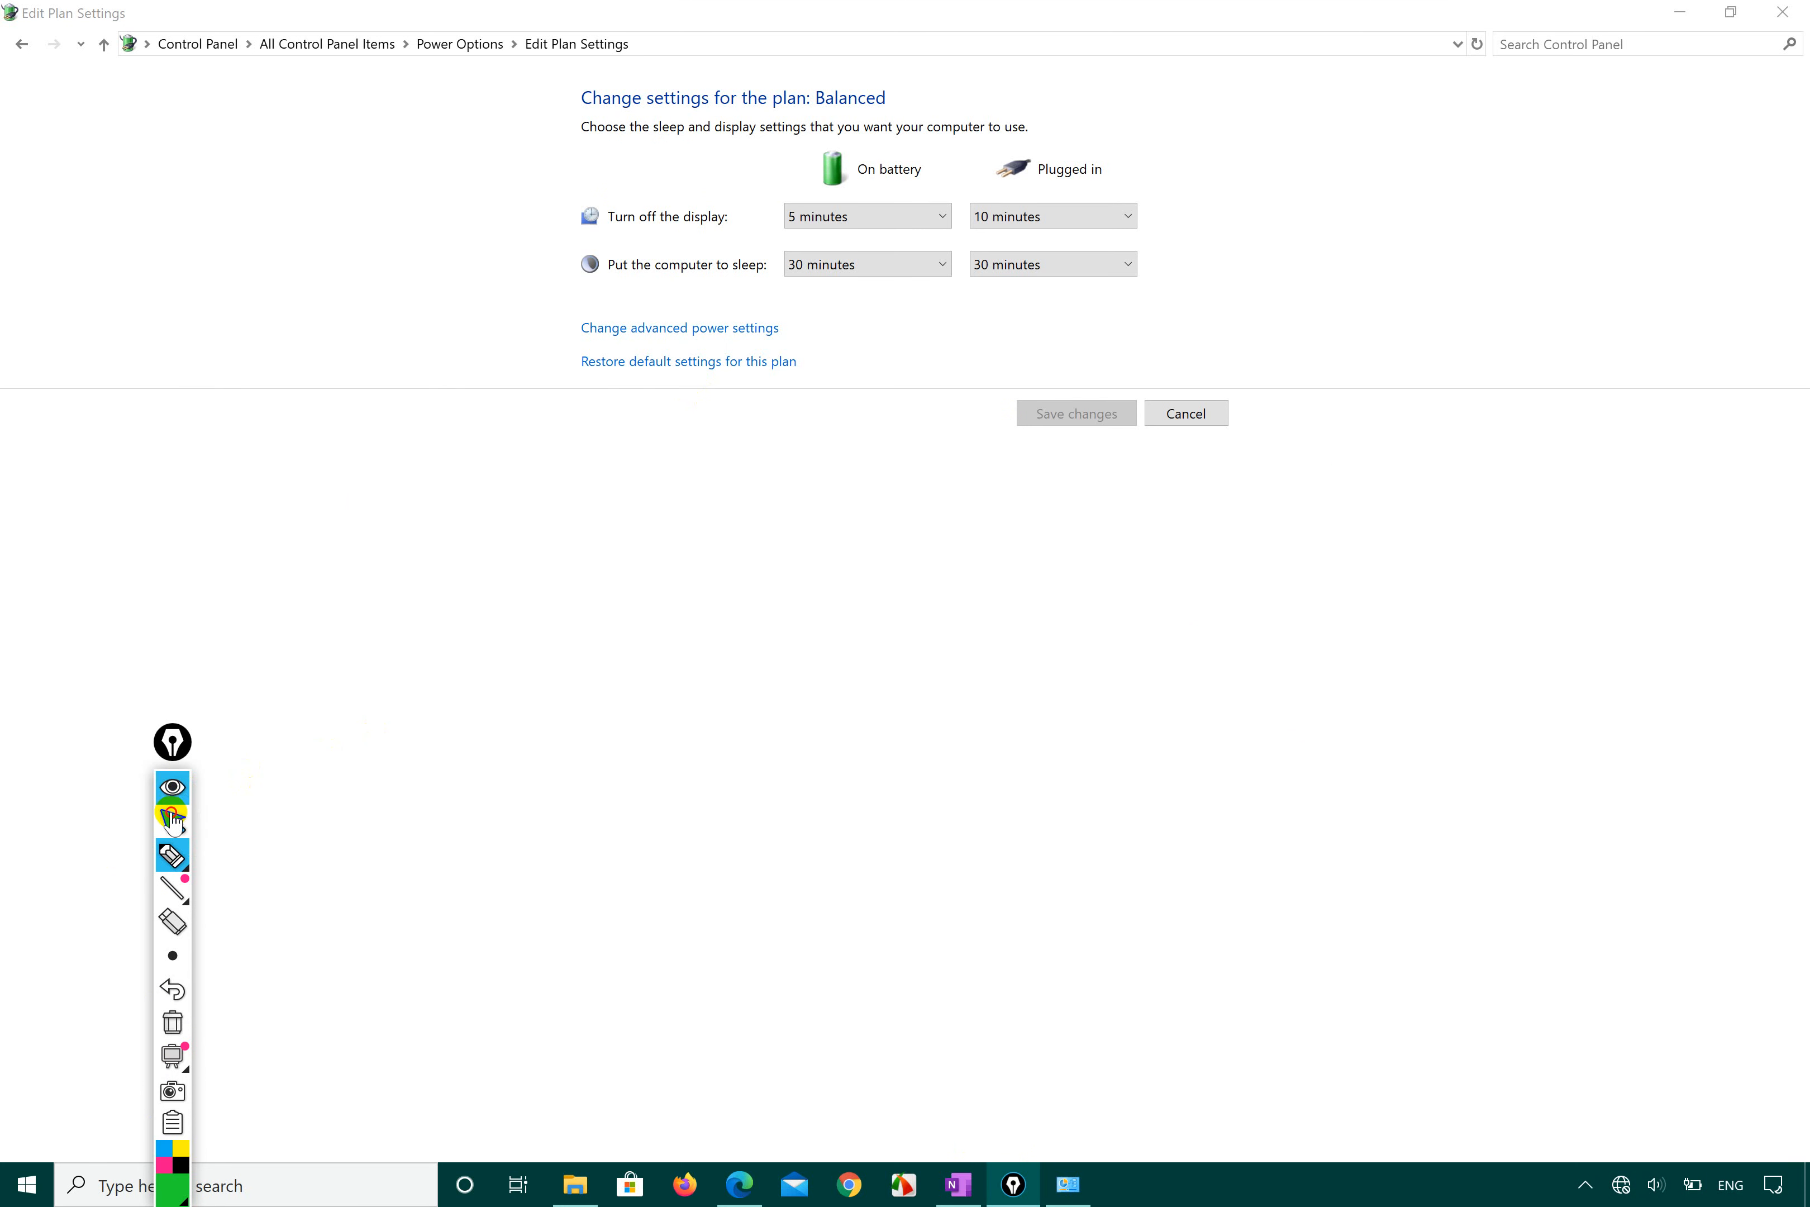
click(493, 751)
key(super+Left)
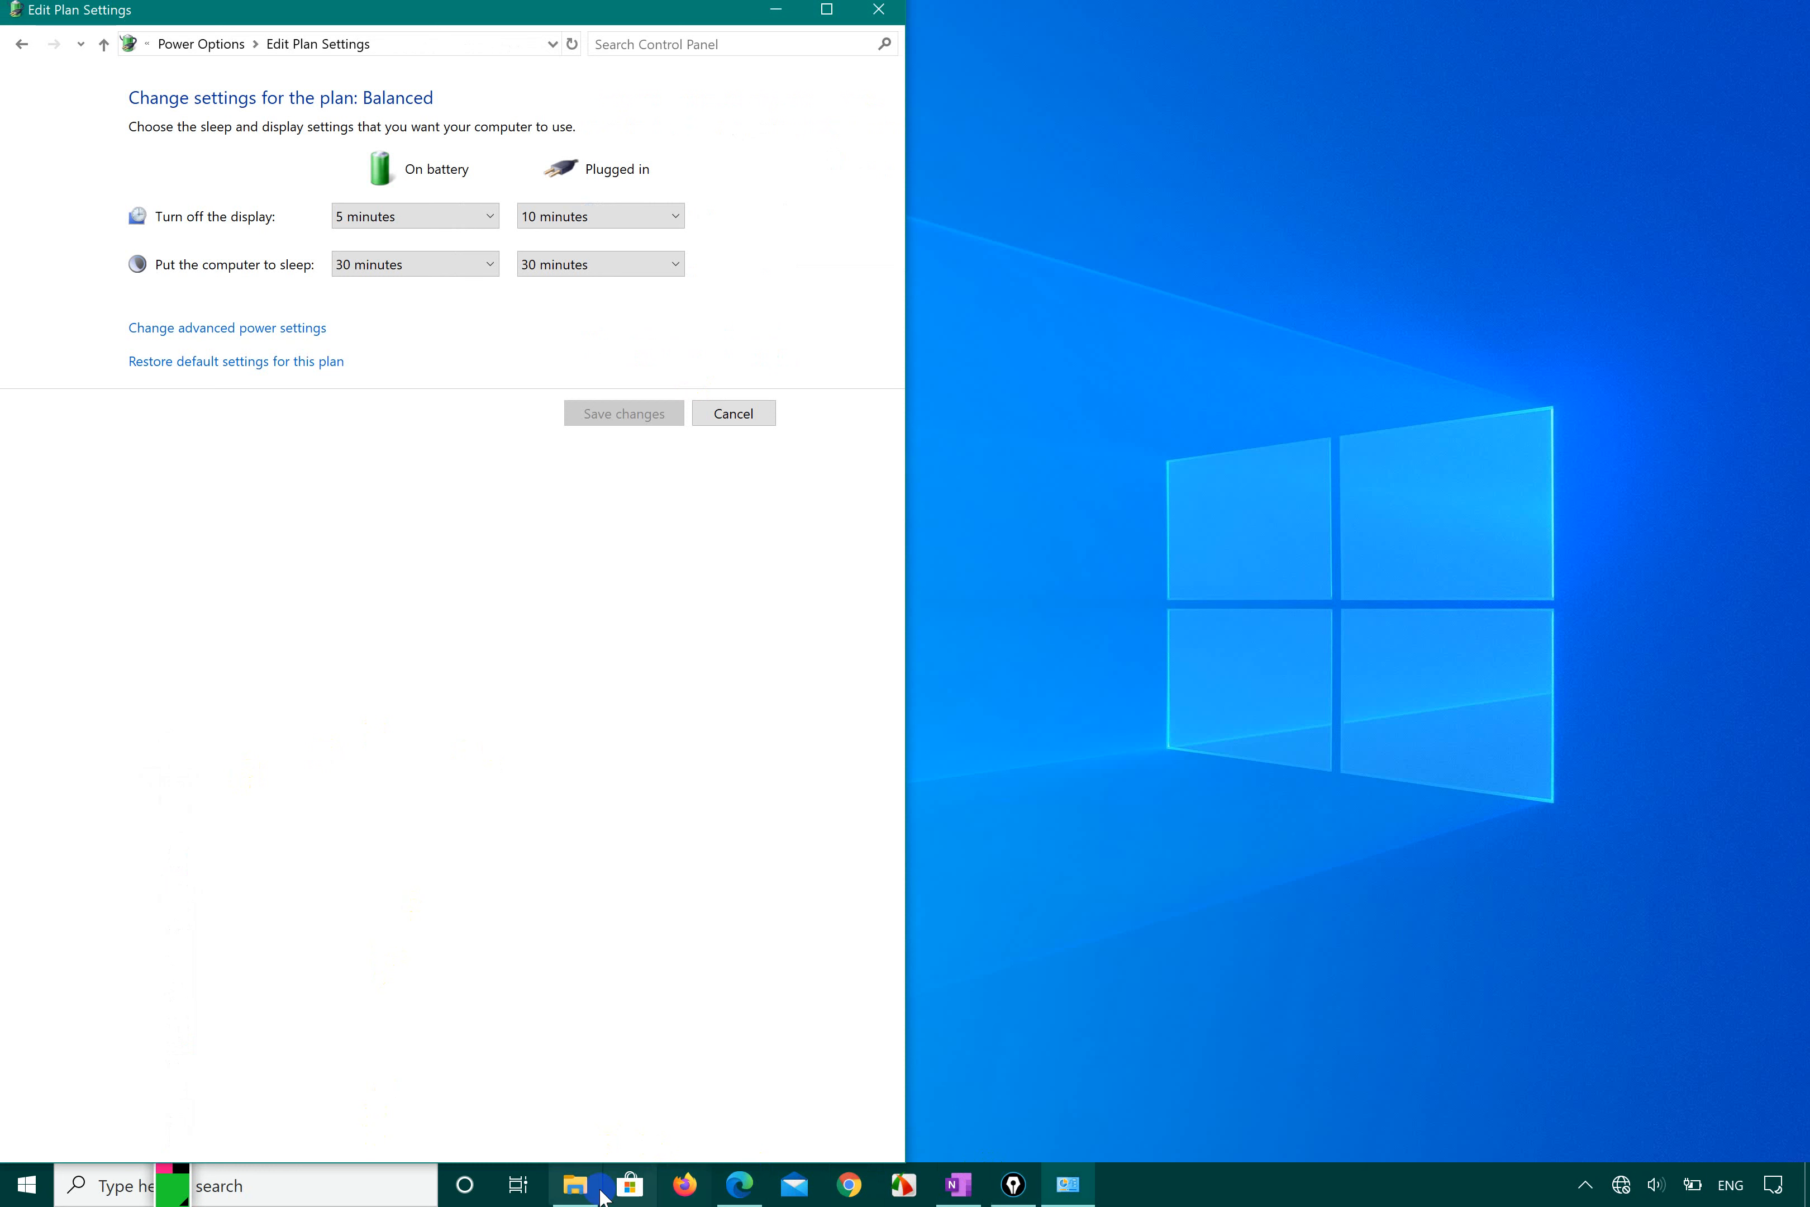
Step: Open the Power & sleep page in Windows Settings and place it beside the Edit Plan Settings window
click(28, 1184)
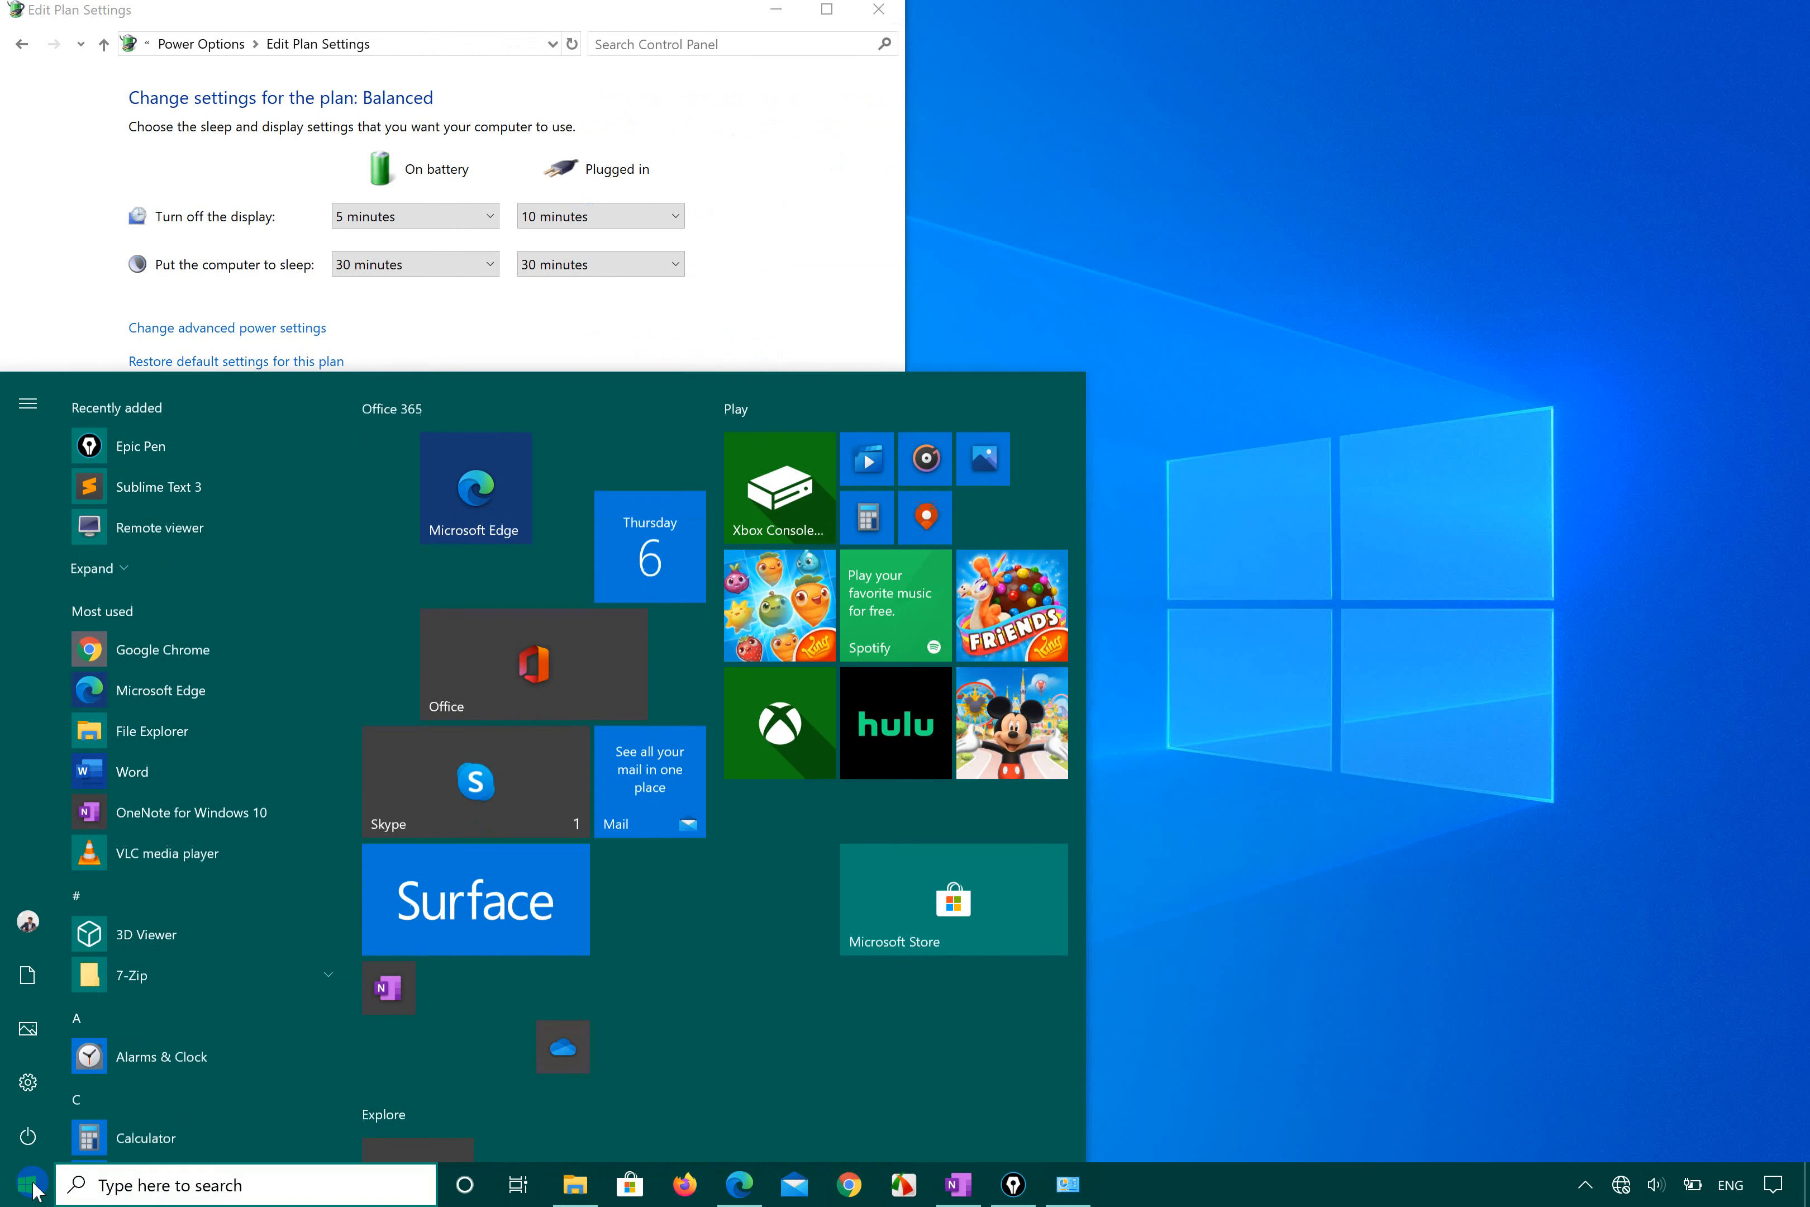
click(26, 1083)
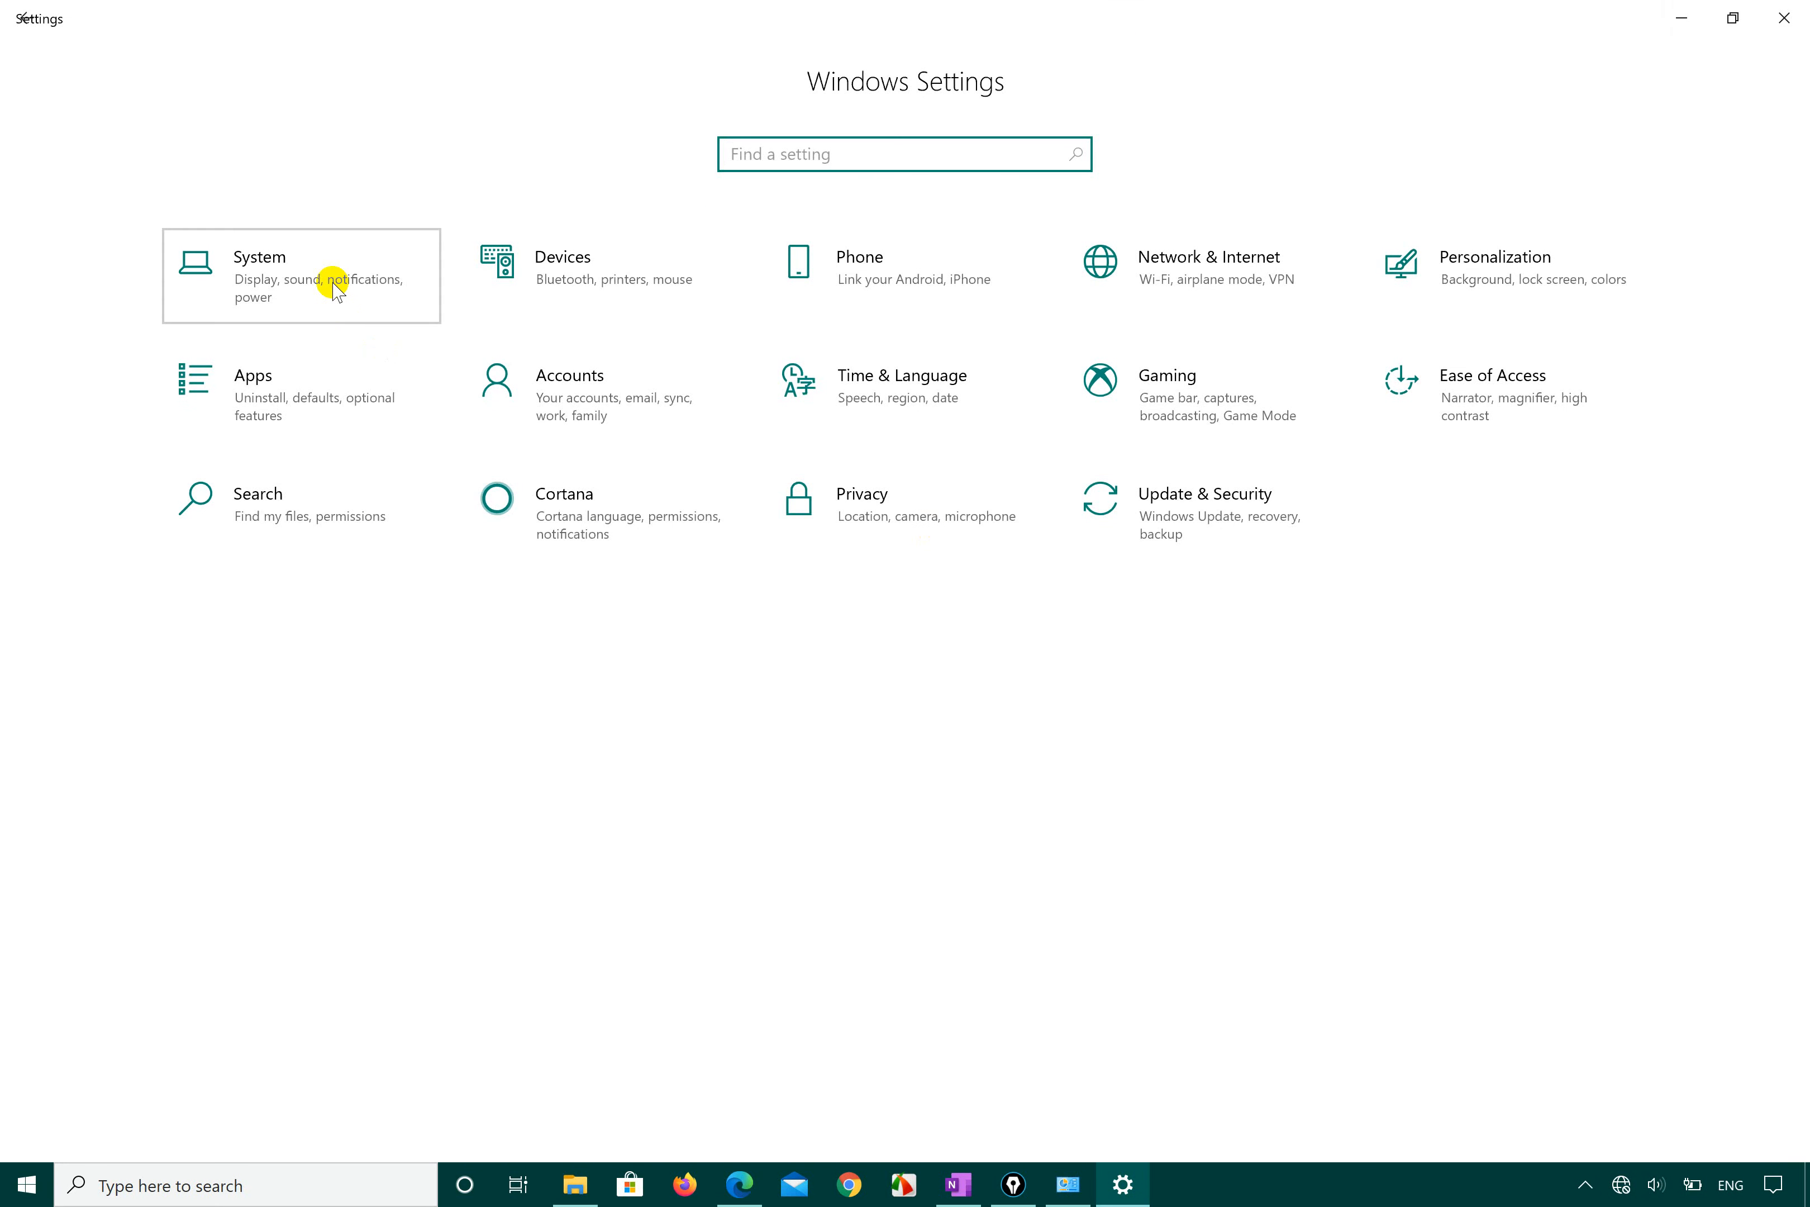
click(337, 290)
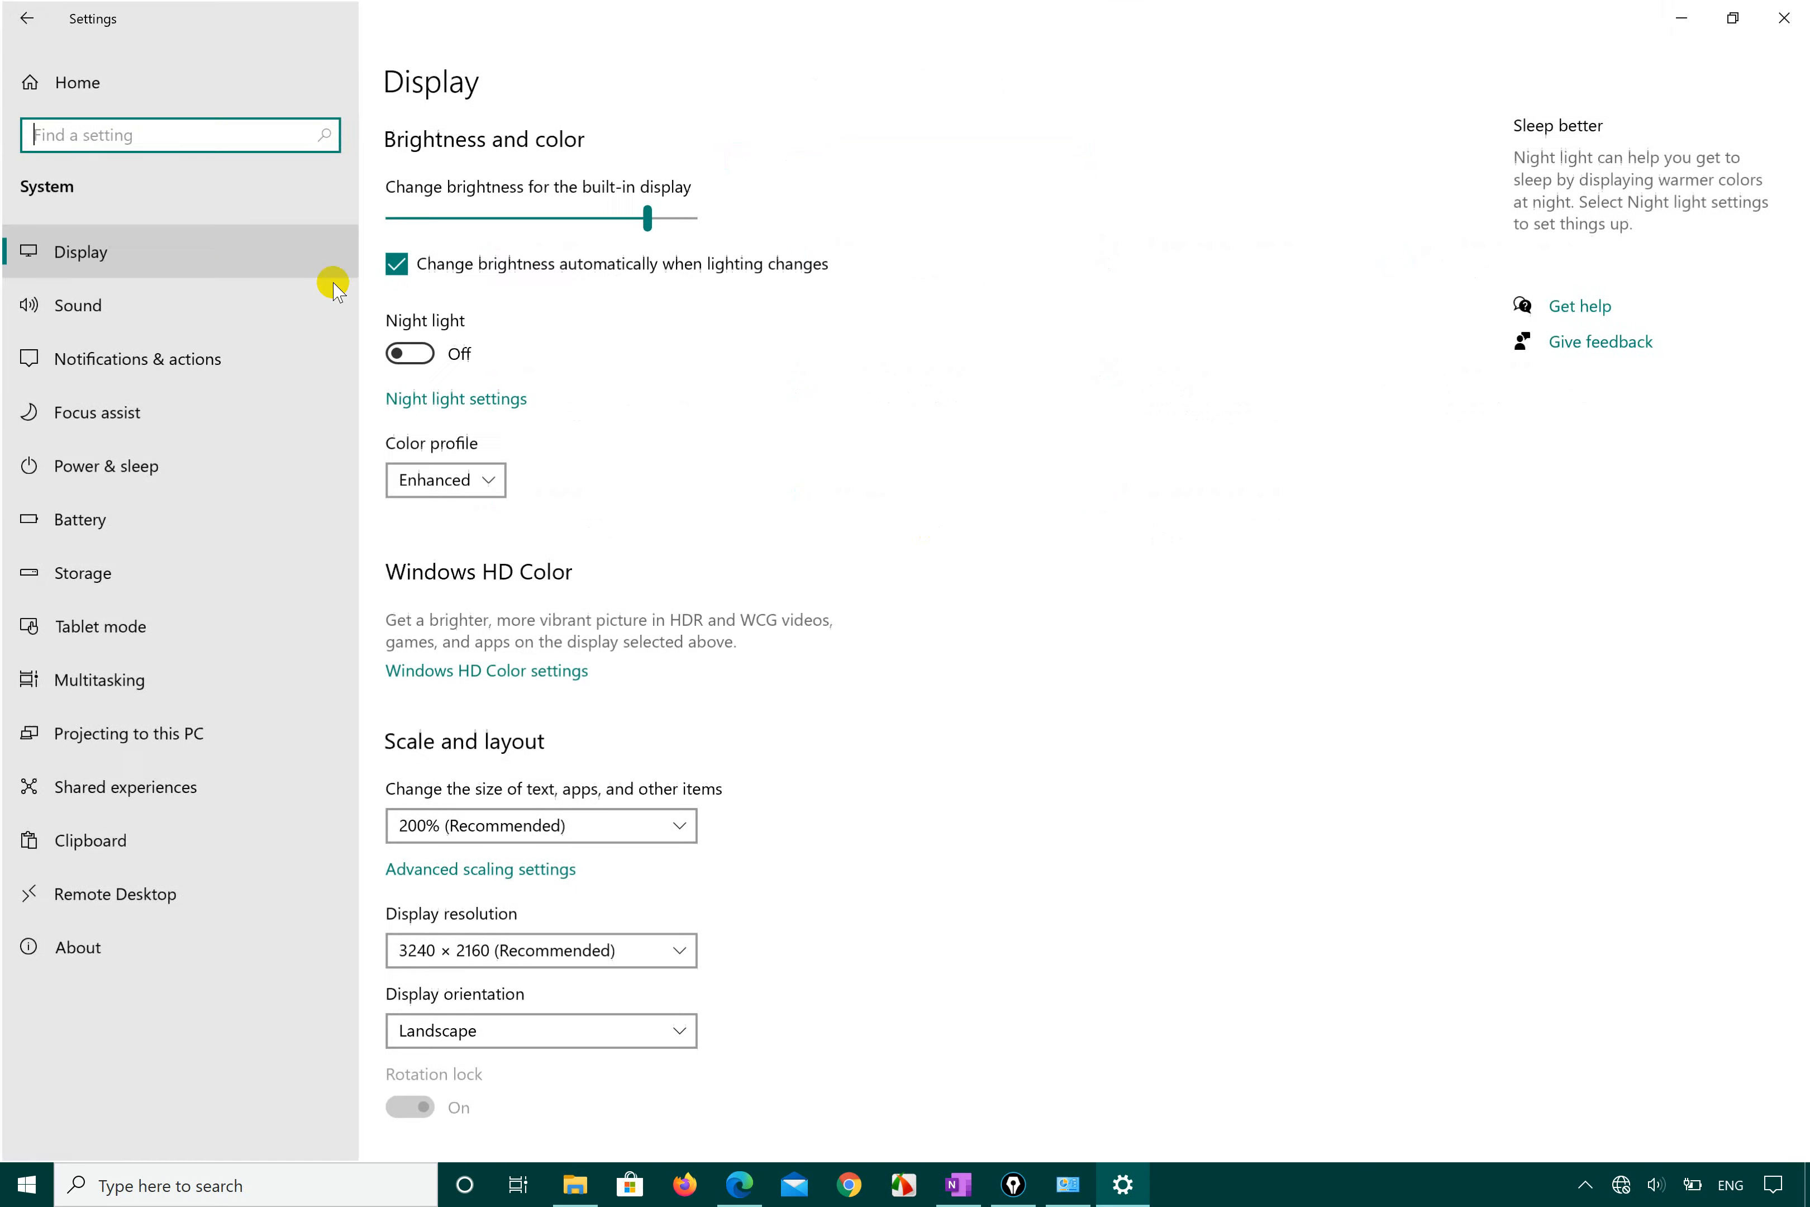
click(133, 479)
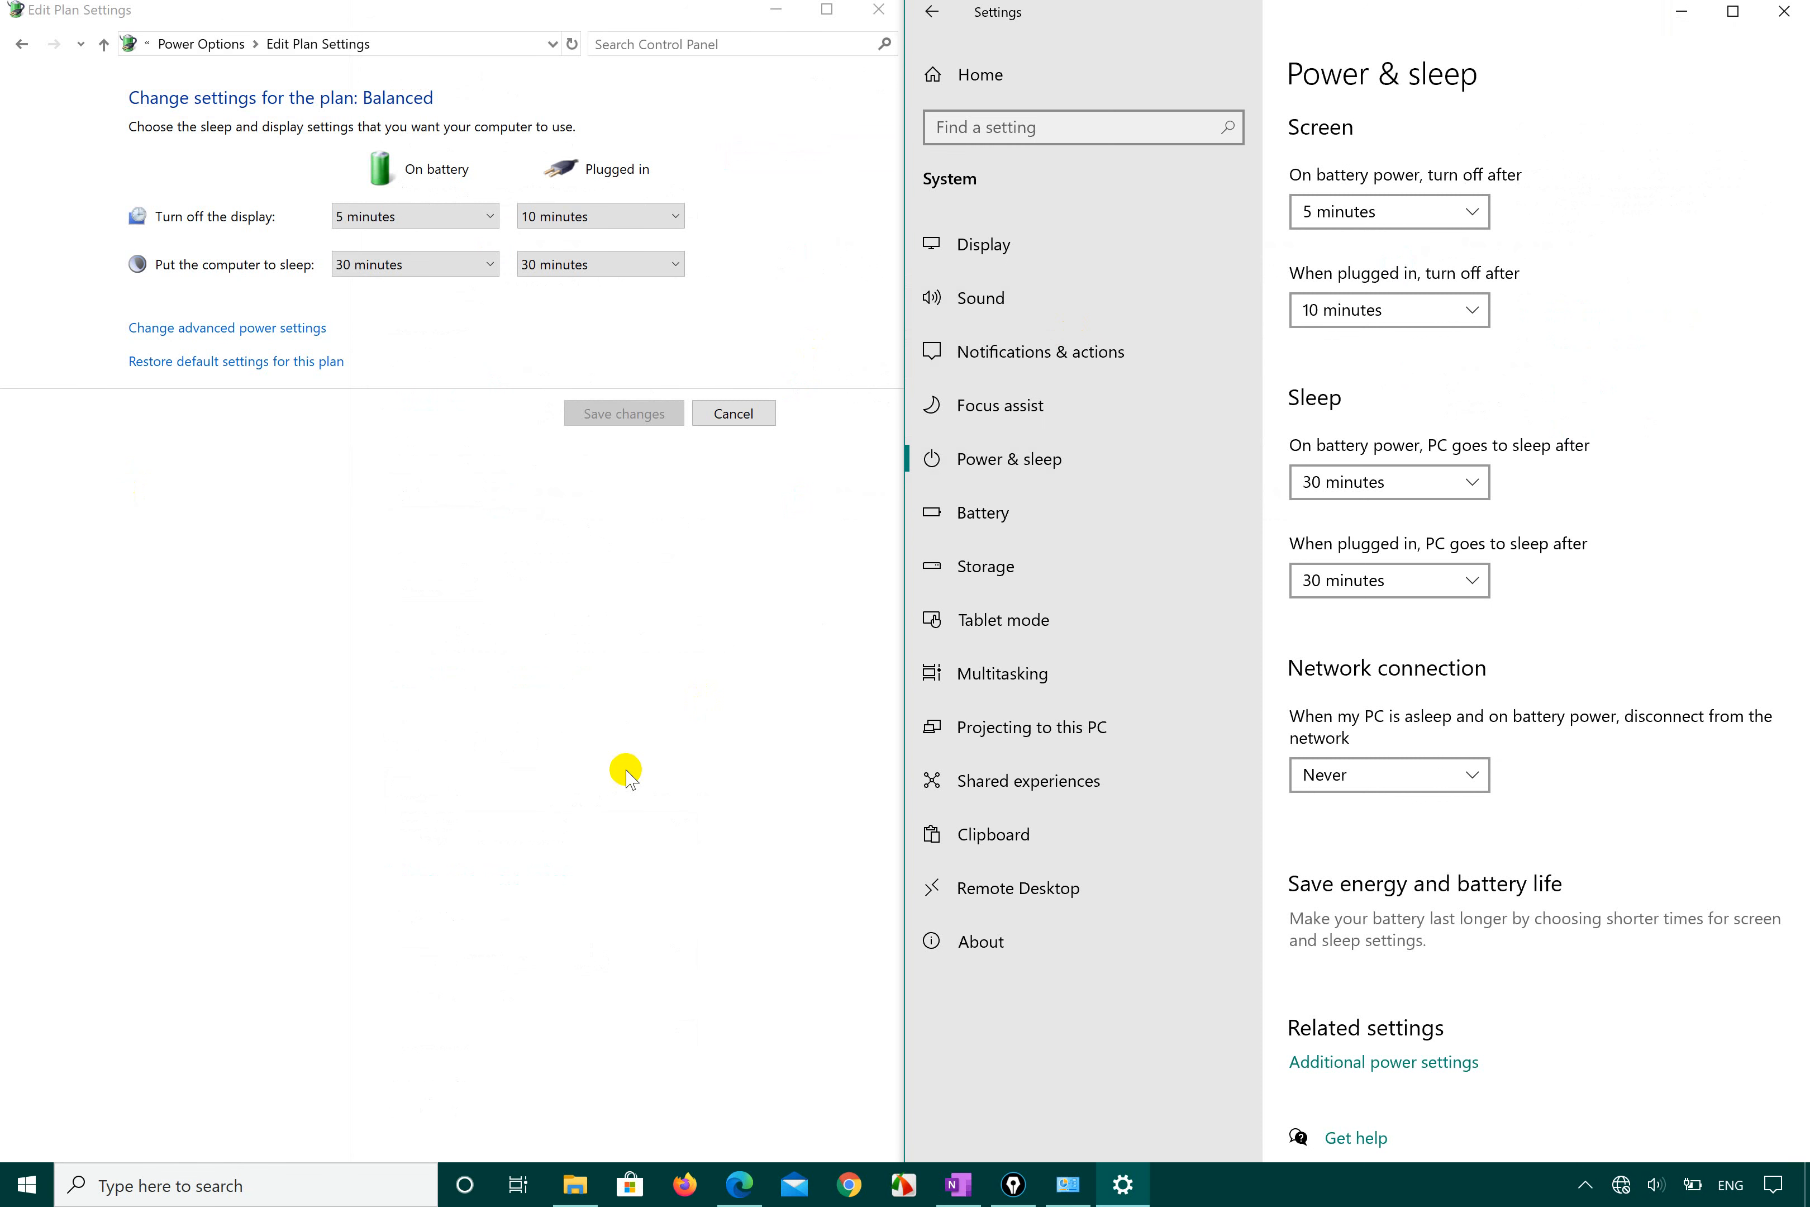
Step: Open the annotation toolbar, choose the pen with the dark green colour, and move the toolbar higher up the screen
click(1011, 1180)
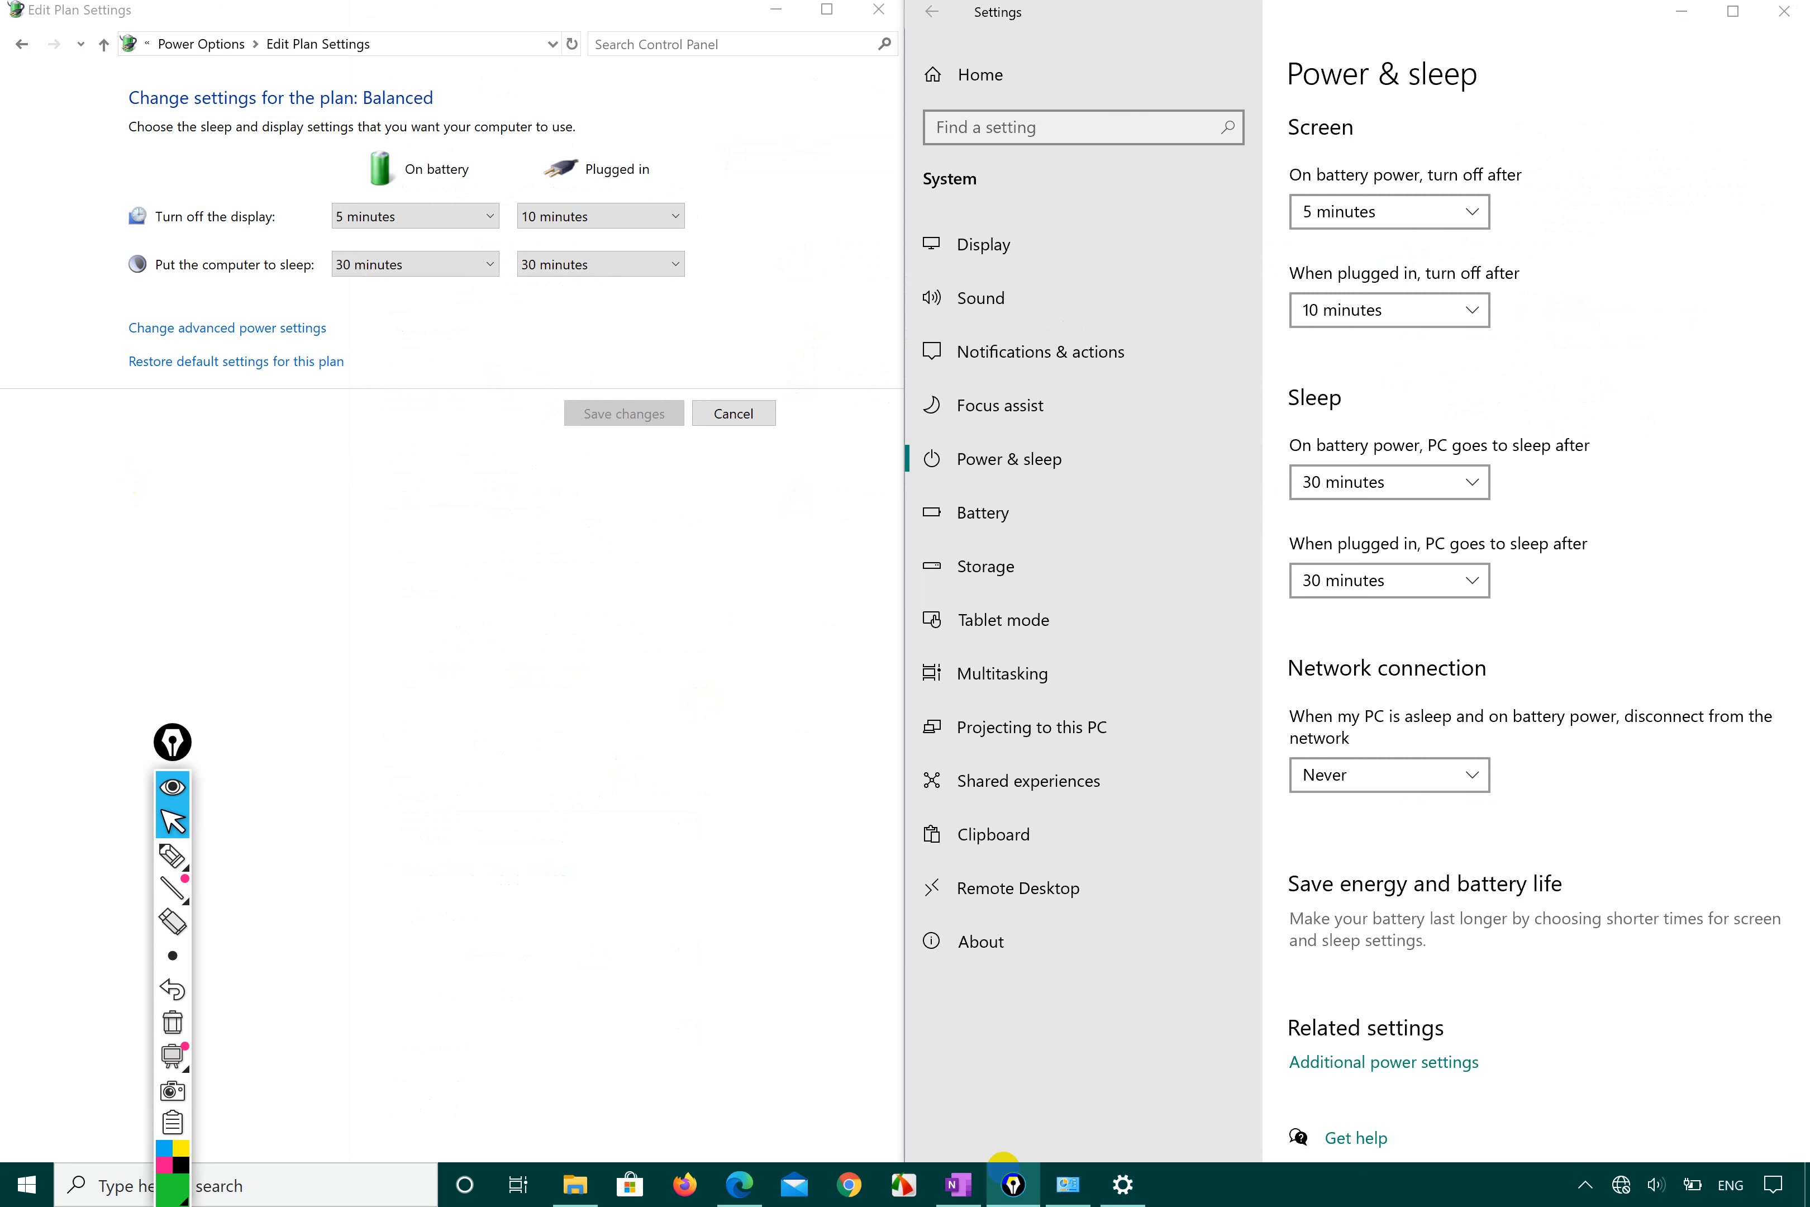
click(363, 693)
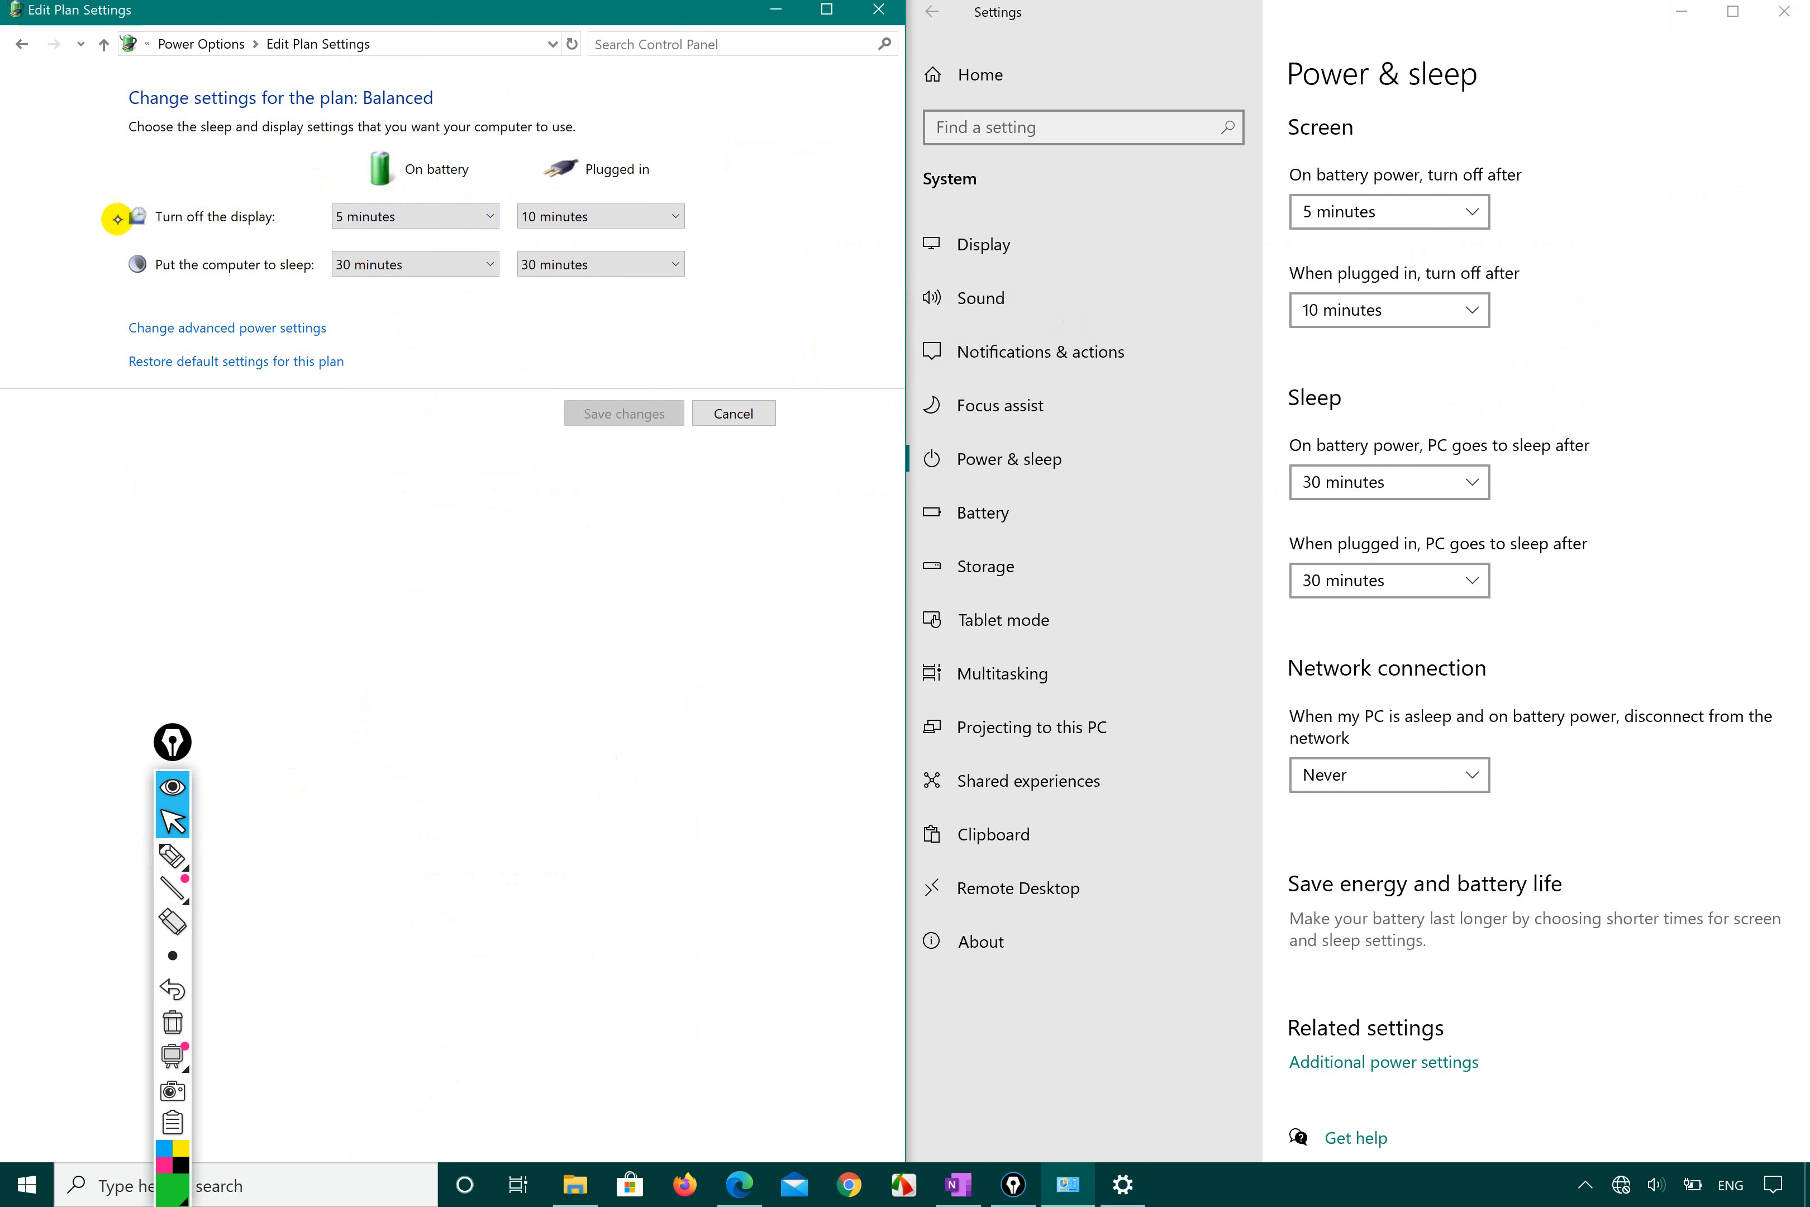
click(172, 855)
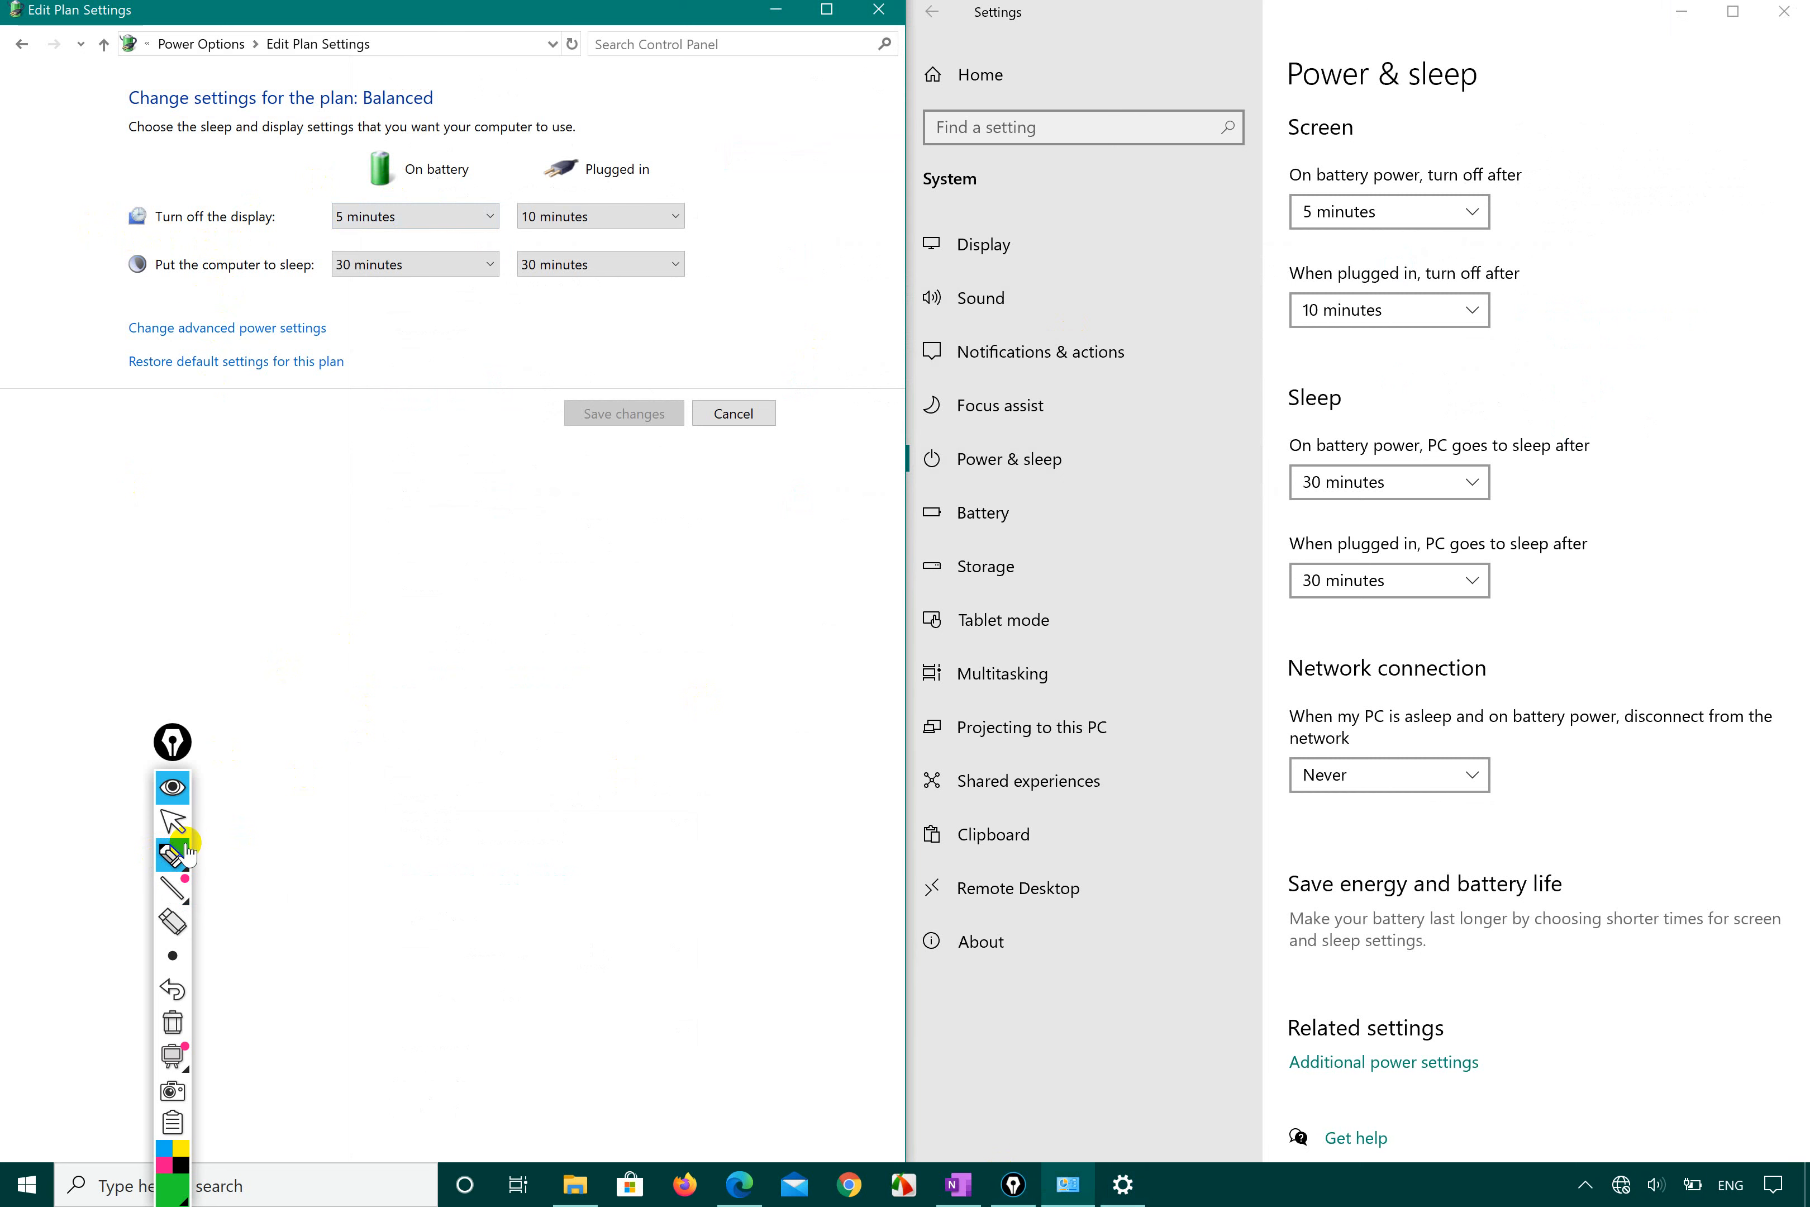
click(175, 855)
click(172, 1172)
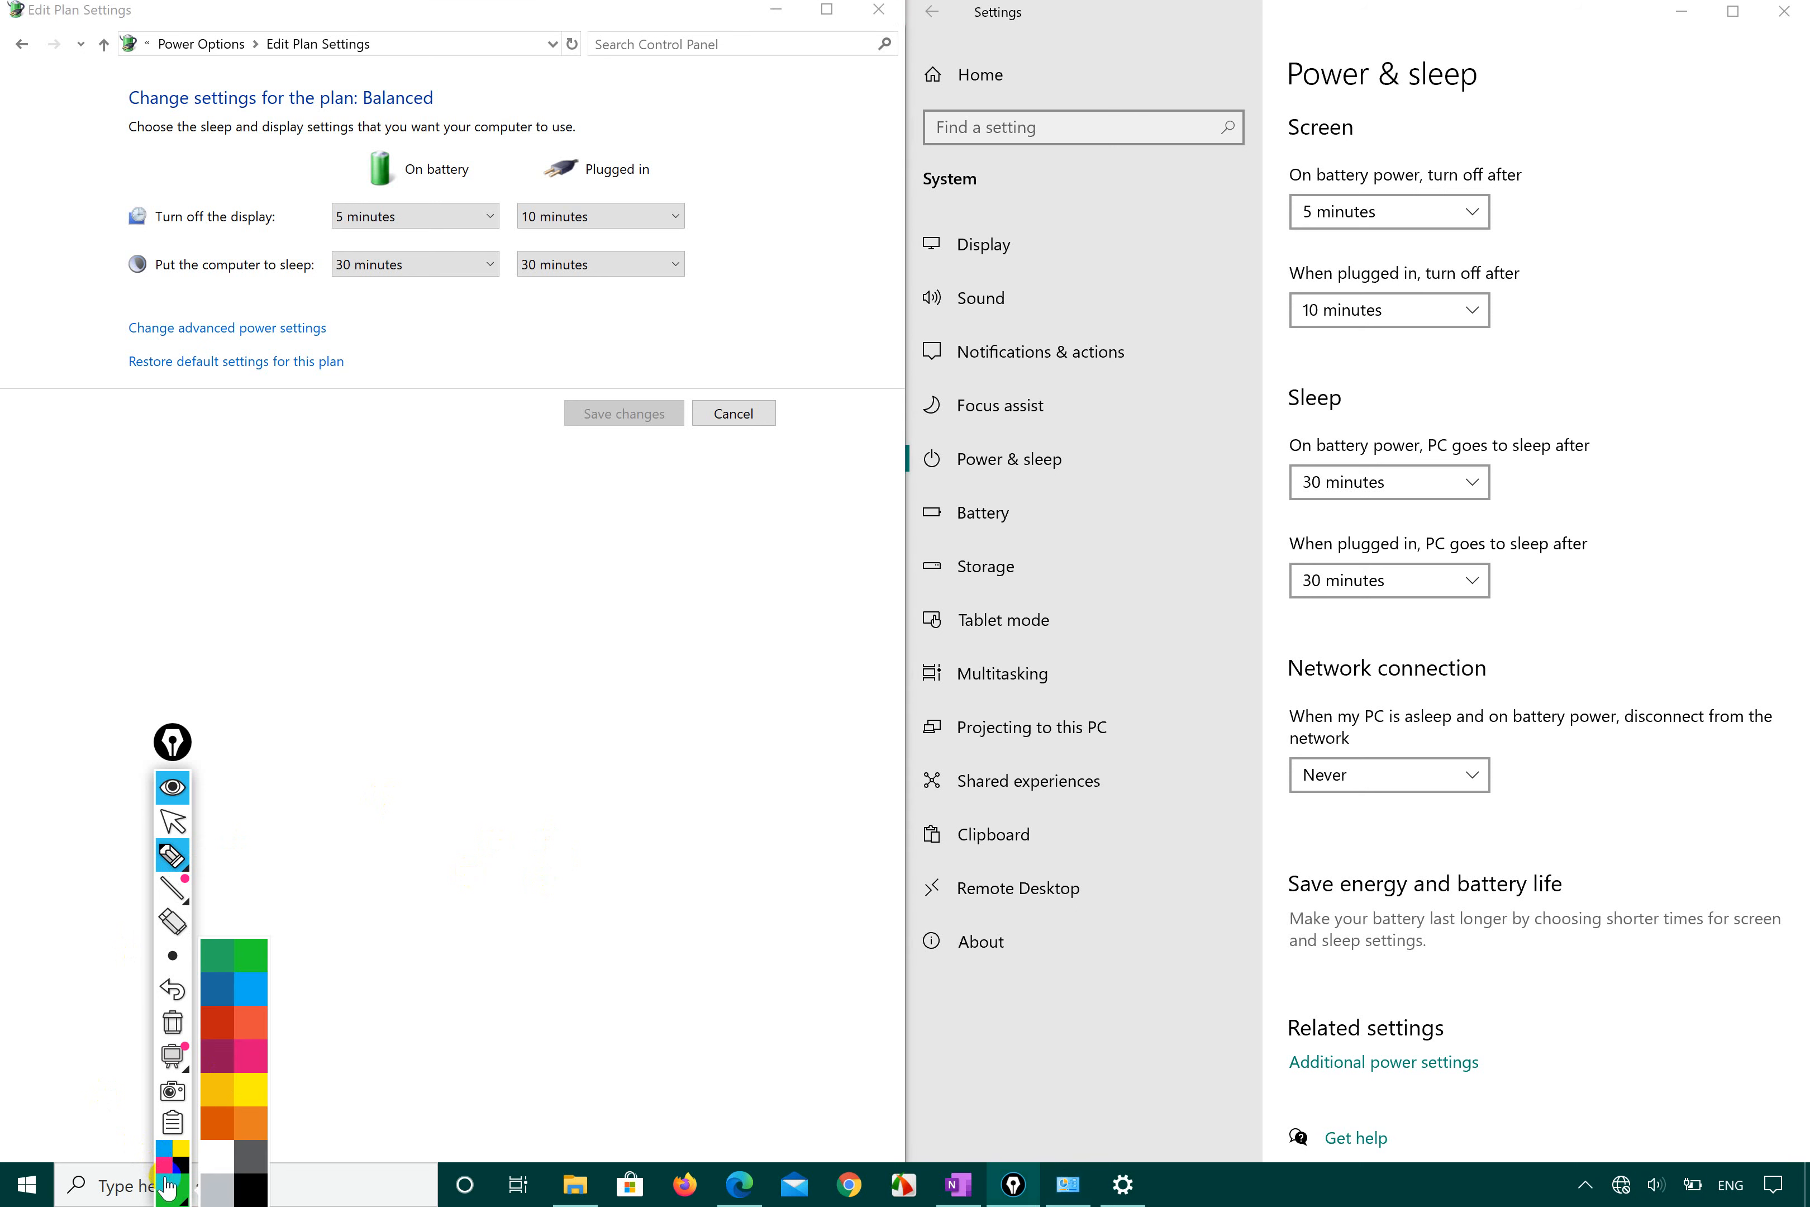
click(224, 956)
drag(170, 802, 156, 635)
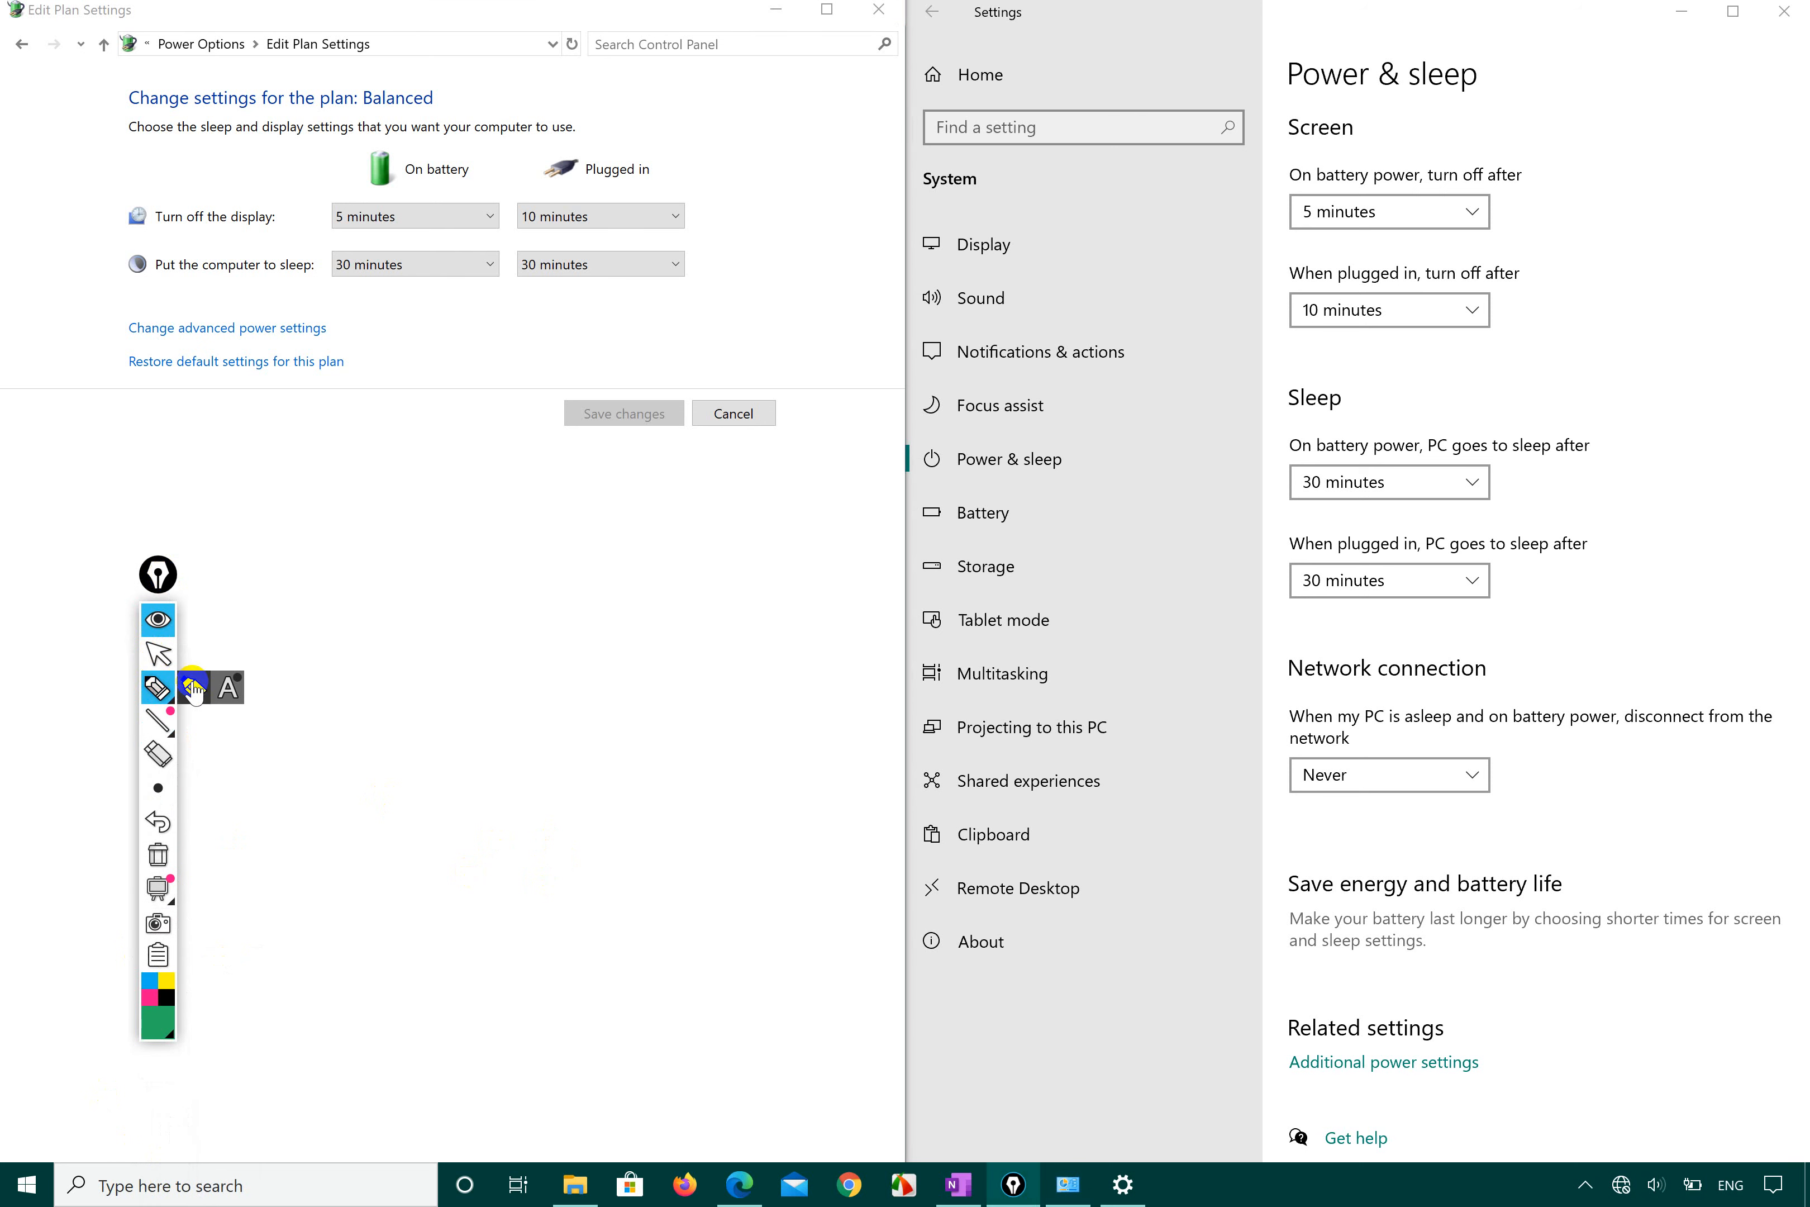
Step: Try out the green pen with a scribble in the empty area below the plan settings and undo it
click(192, 683)
click(316, 677)
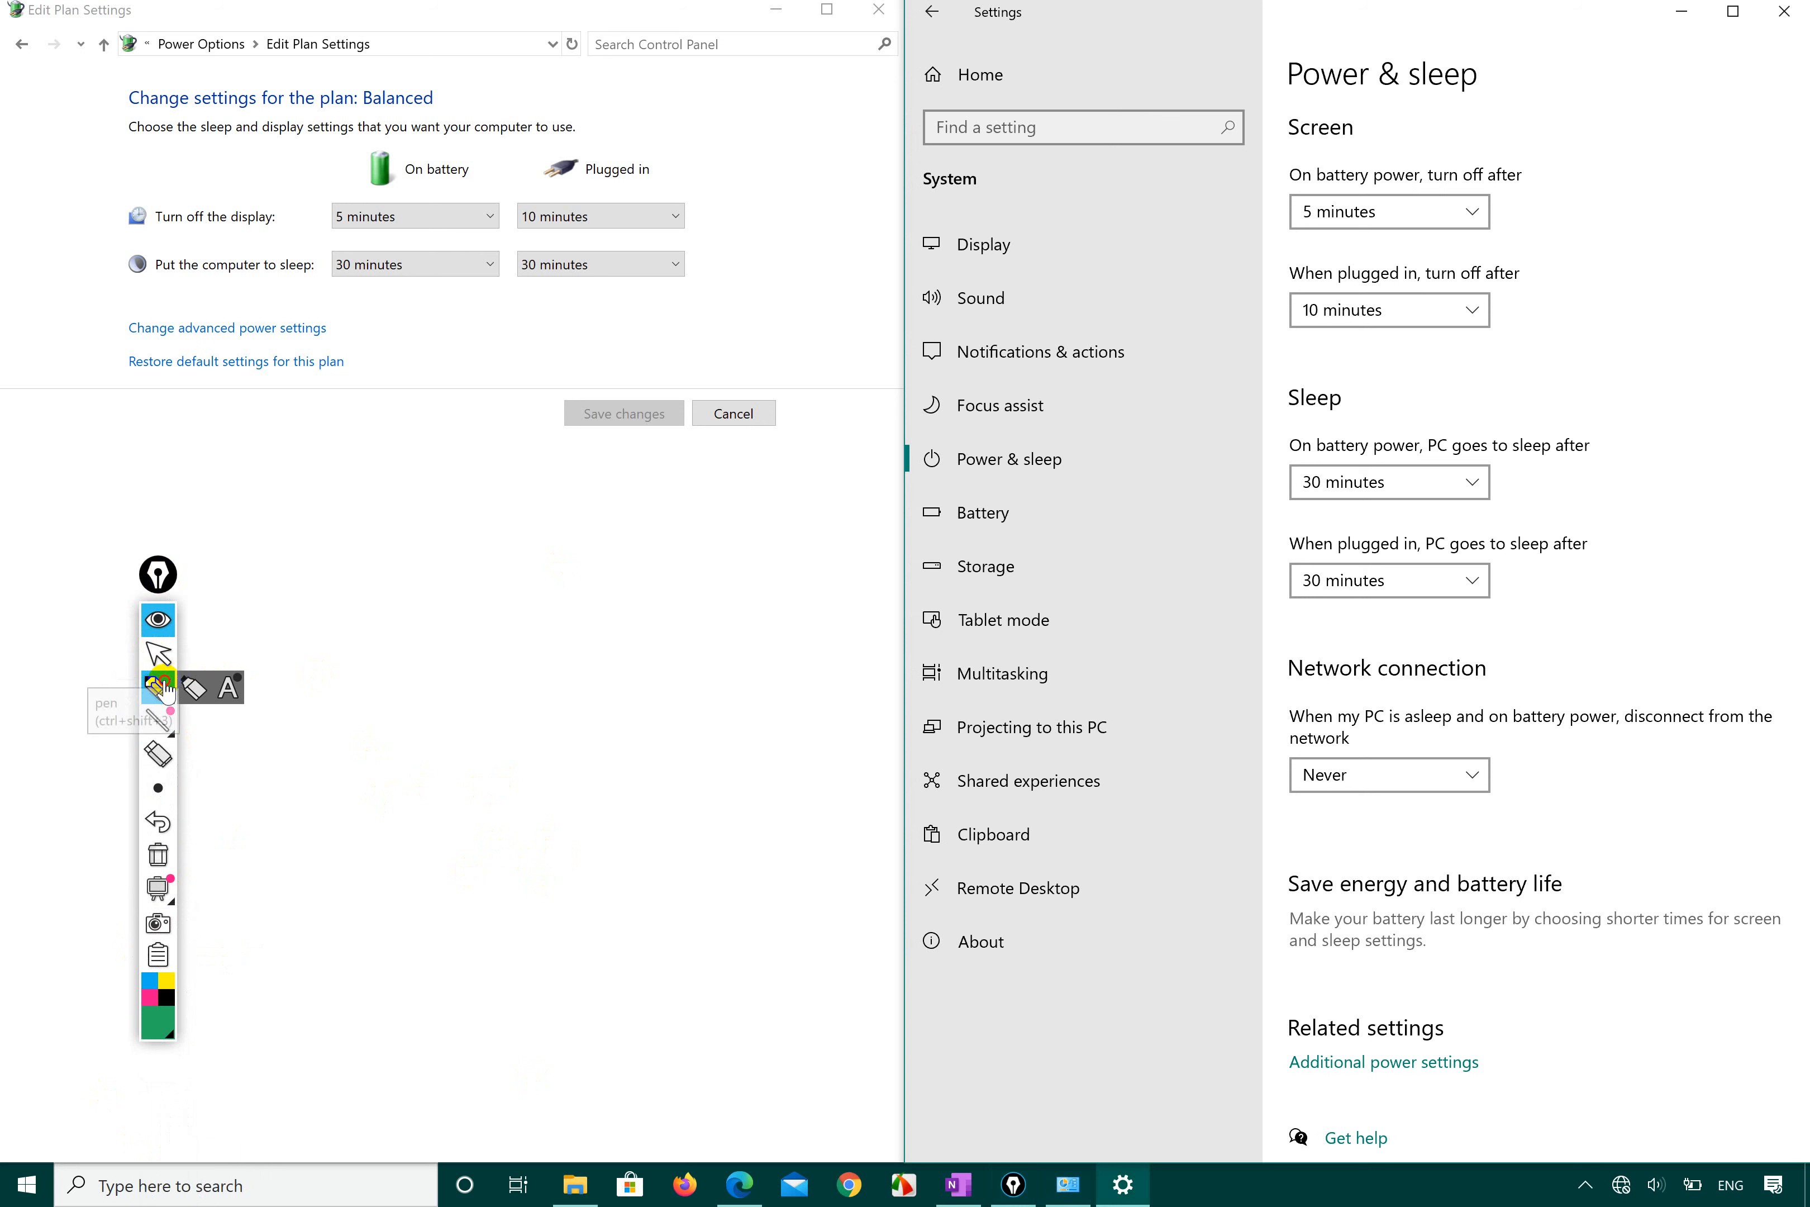
click(165, 681)
mouse_move(316, 651)
mouse_down()
mouse_move(392, 621)
mouse_move(311, 685)
mouse_up()
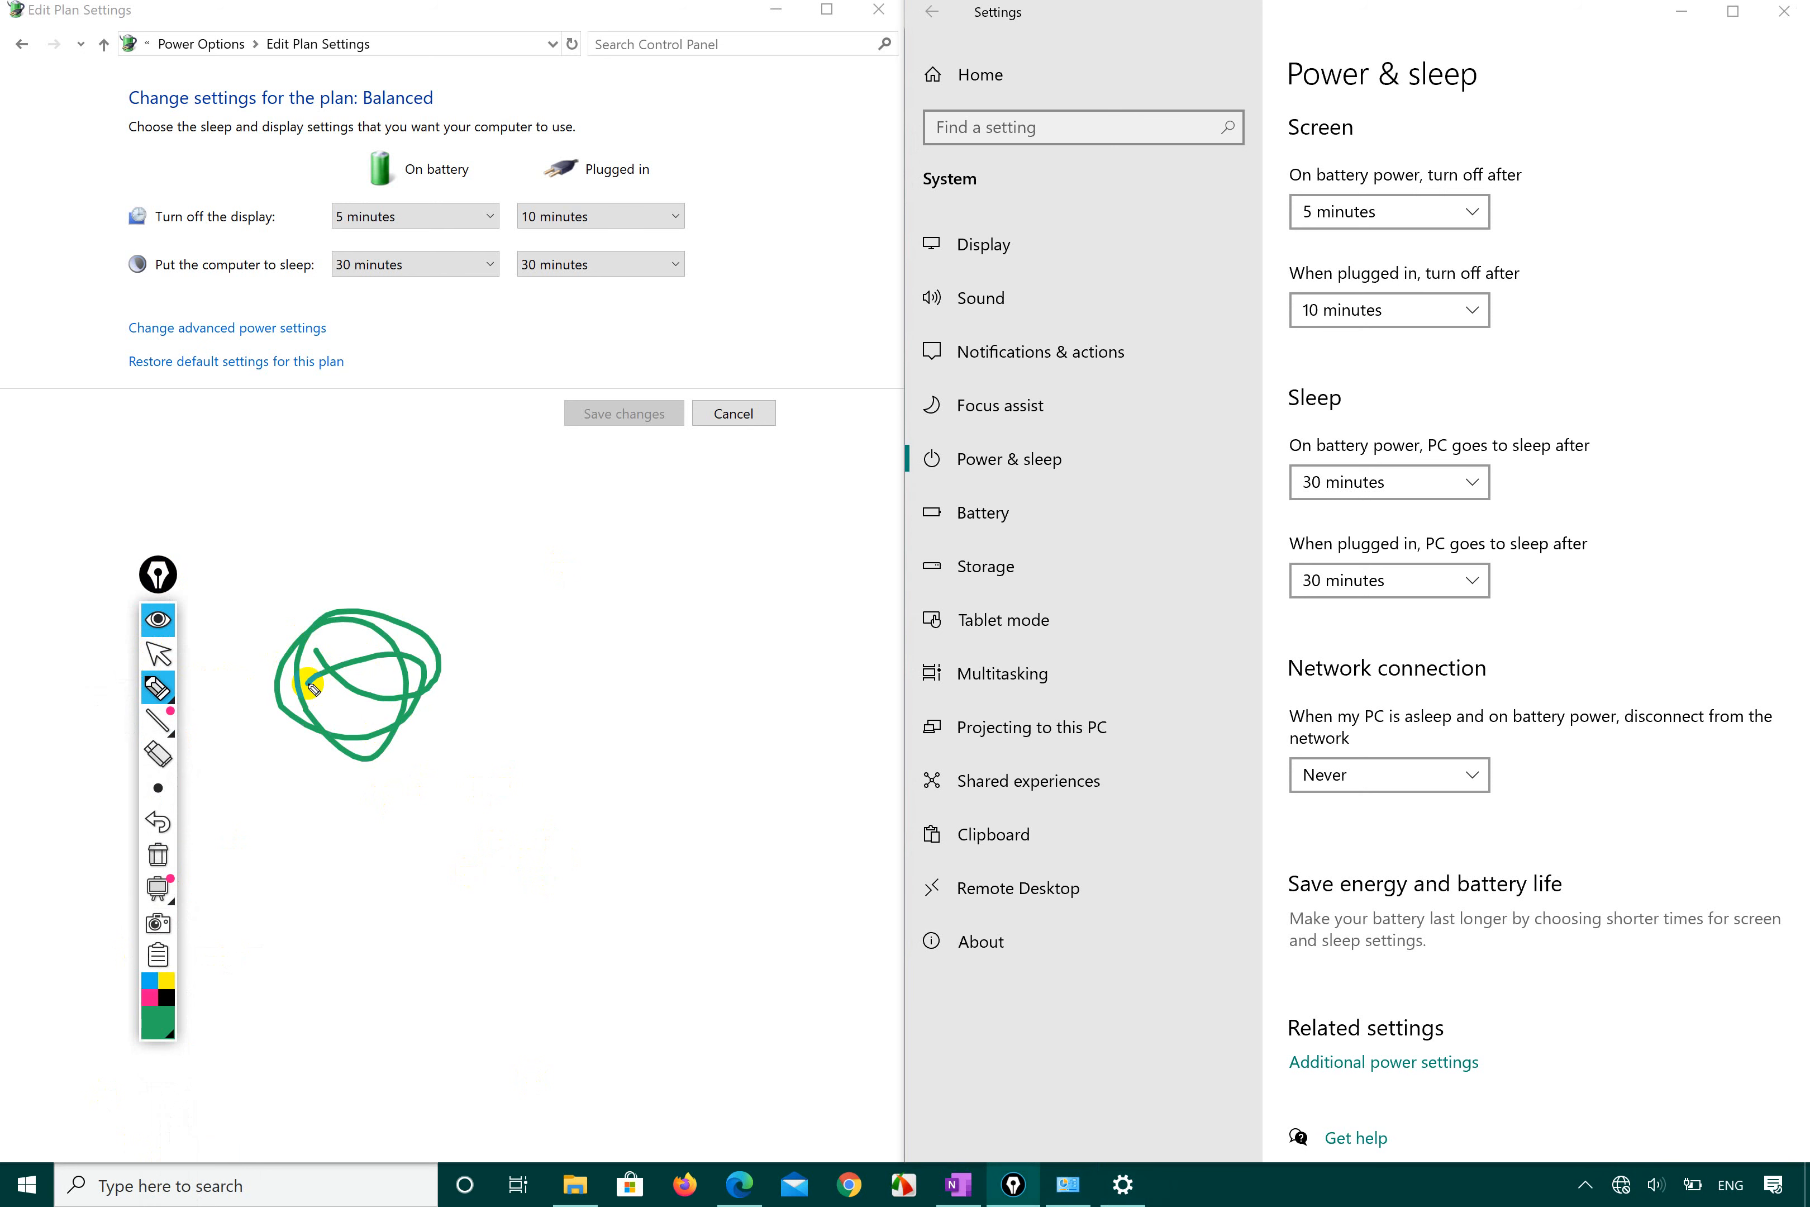
key(ctrl+shift+7)
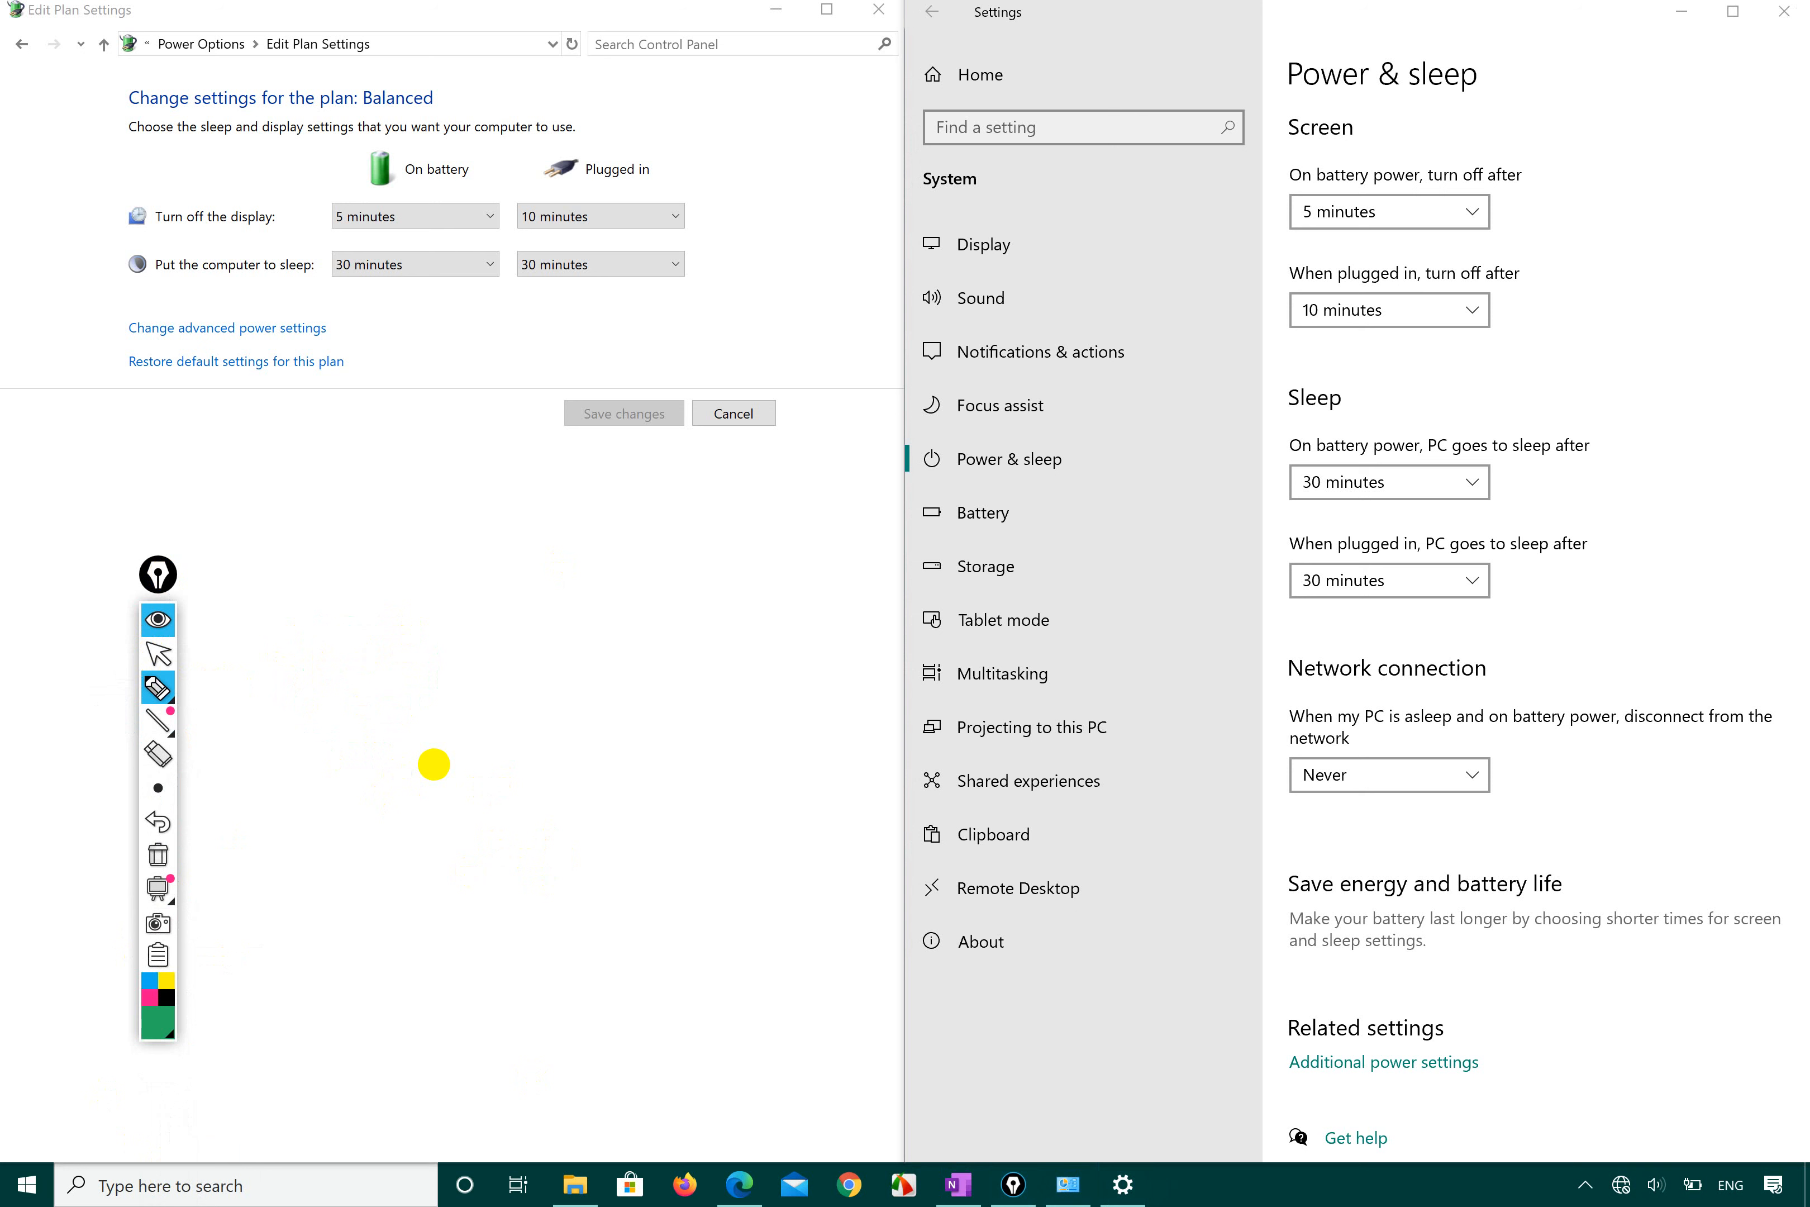
Step: Underline the display turn-off label and the Screen heading, and circle the matching on-battery and plugged-in display times in both windows
drag(94, 227, 331, 238)
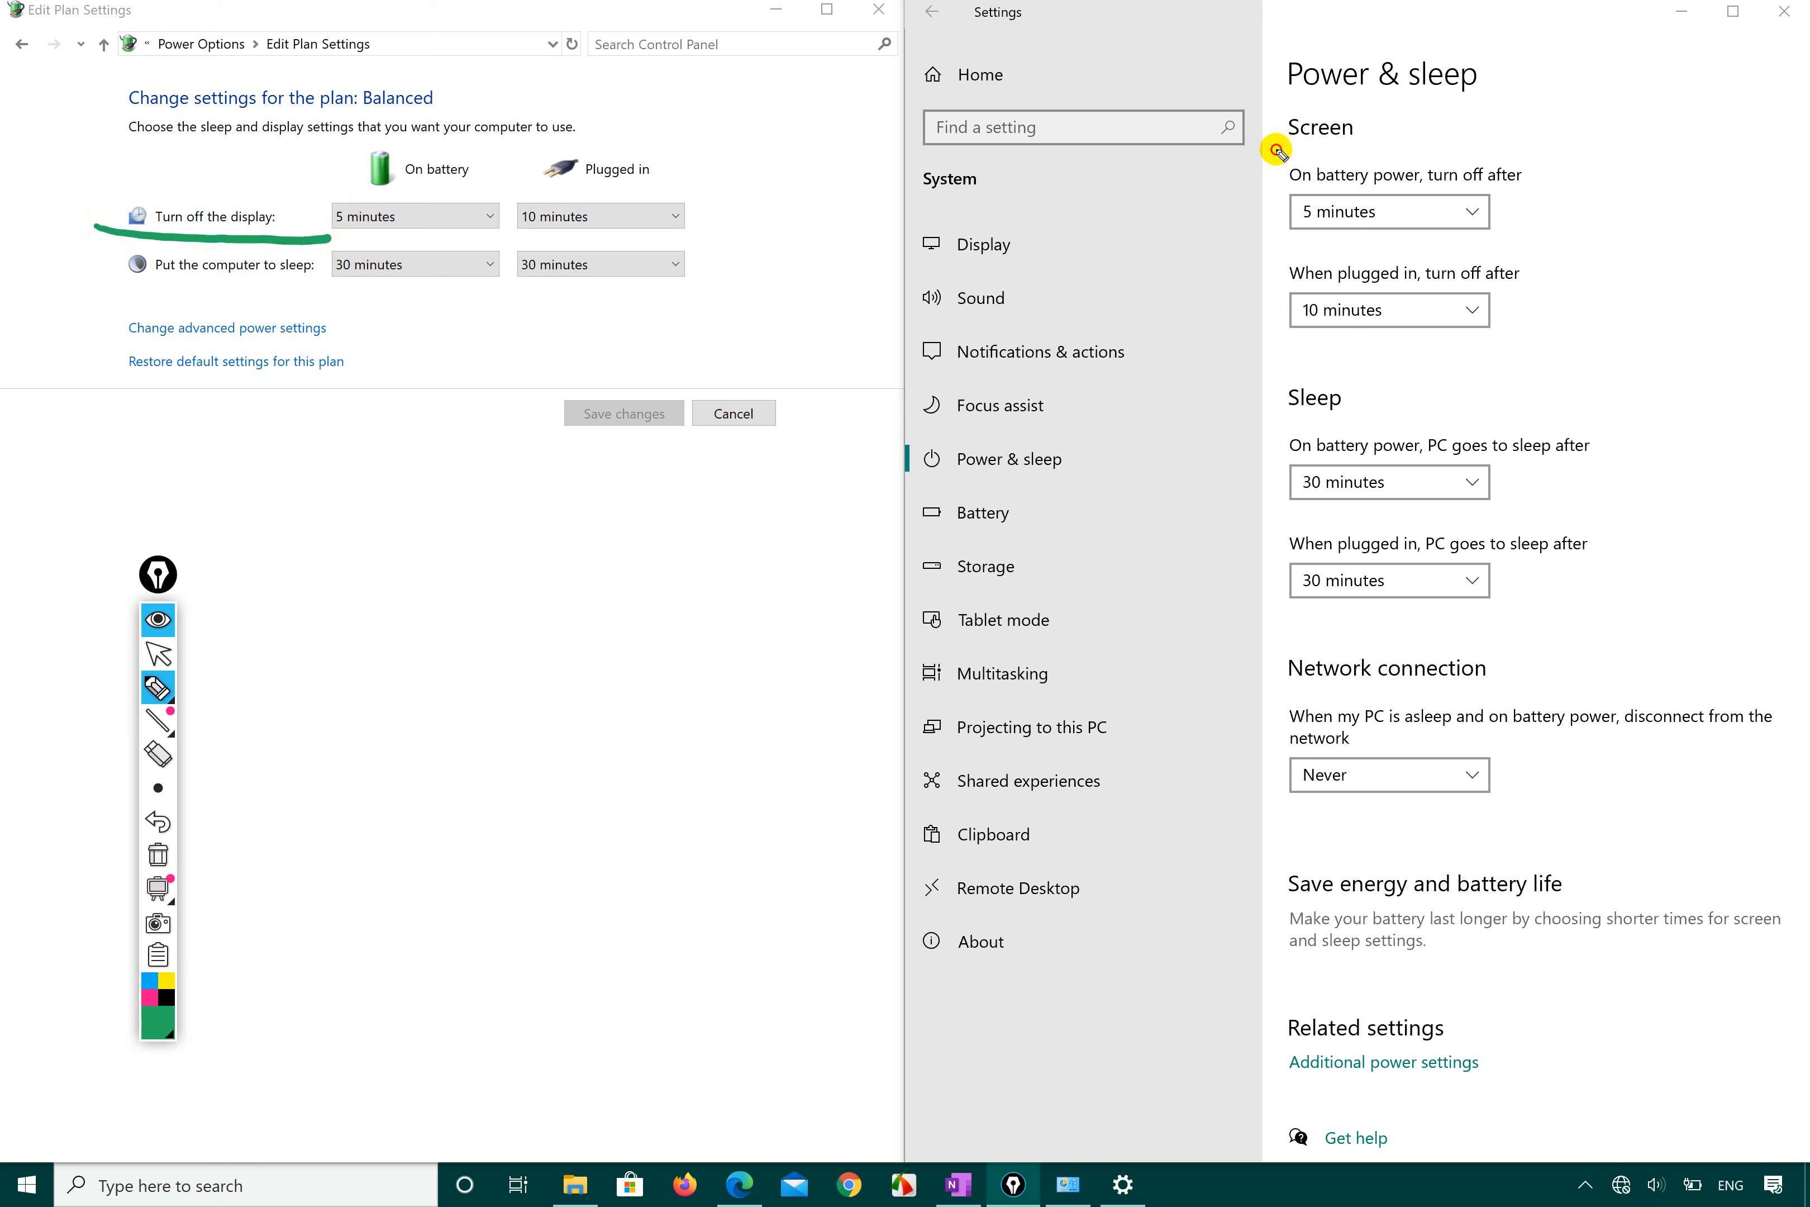
drag(1270, 153, 1417, 147)
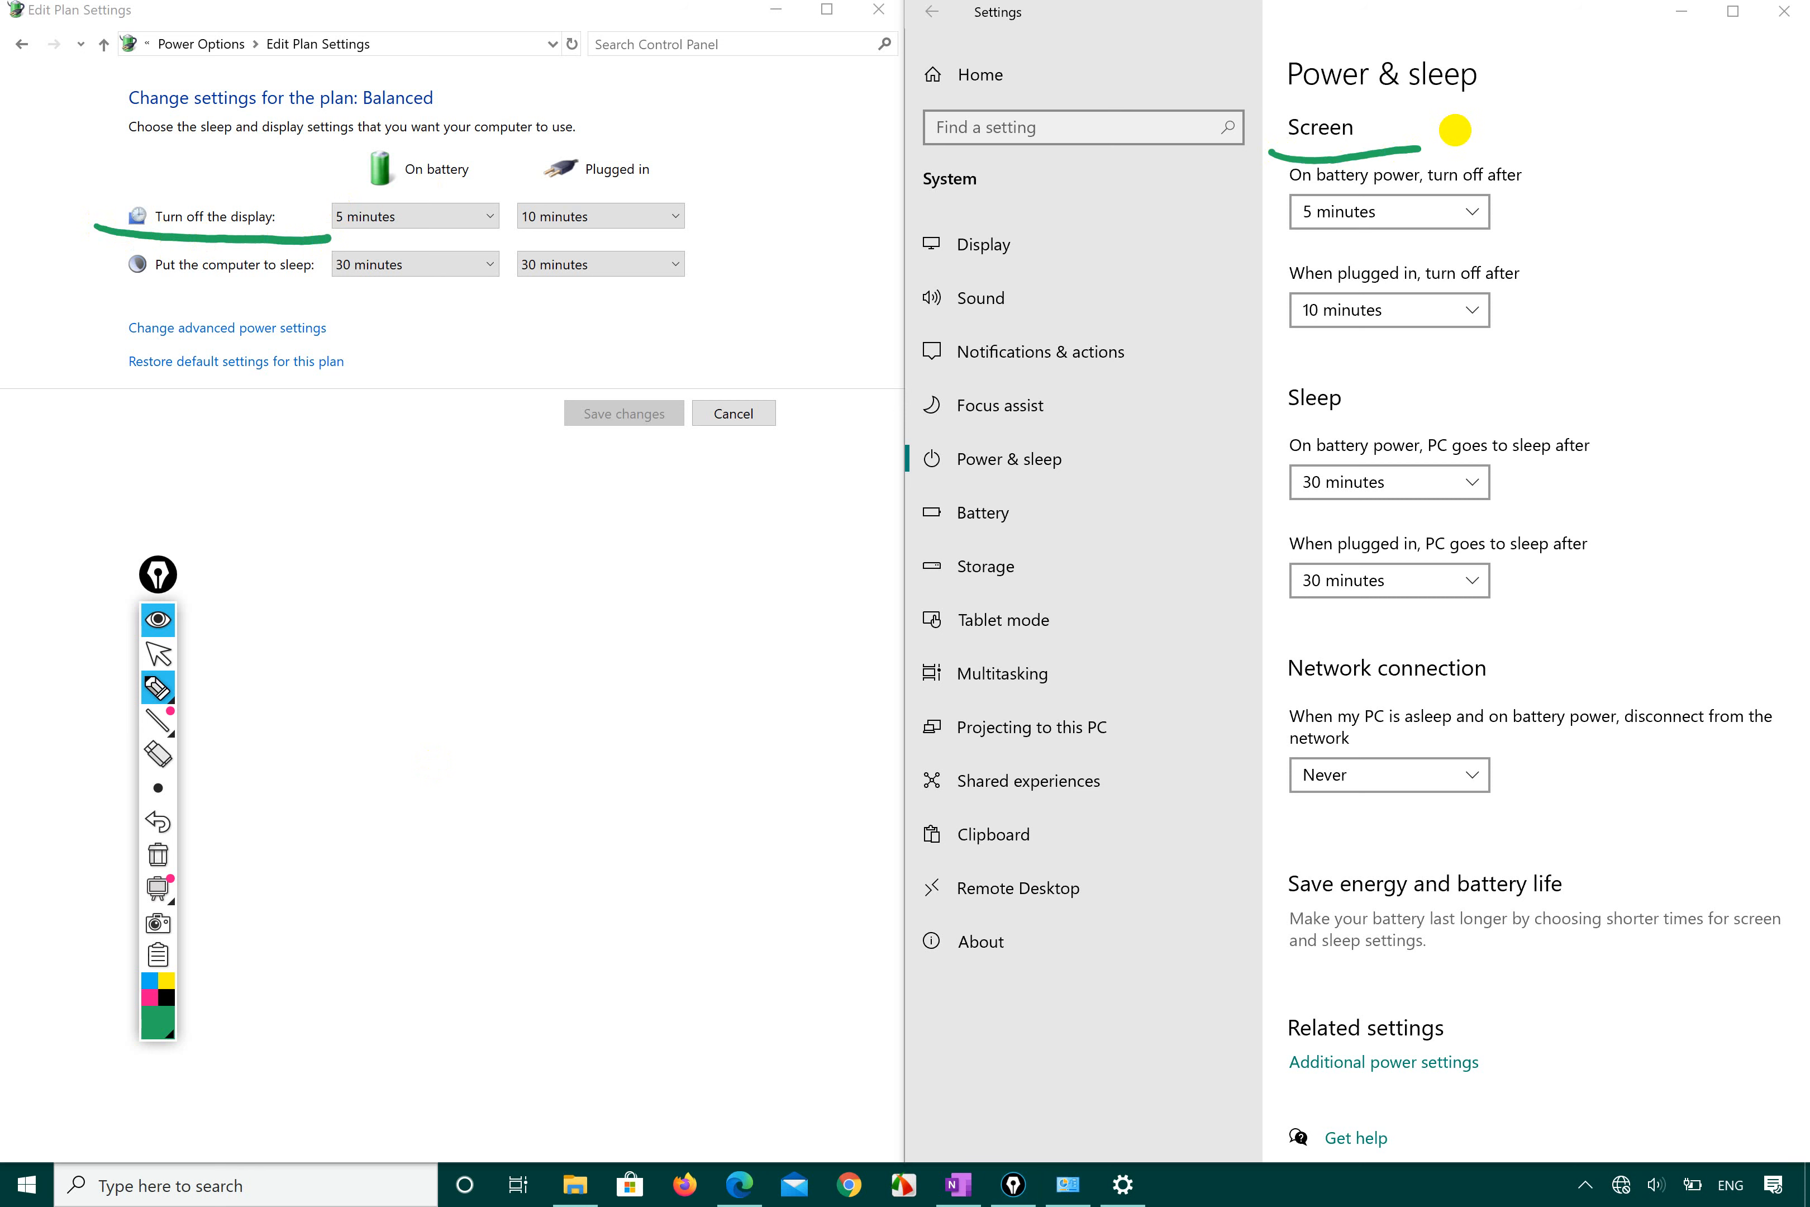
mouse_move(307, 237)
mouse_down()
mouse_move(501, 194)
mouse_move(303, 121)
mouse_move(91, 209)
mouse_move(97, 232)
mouse_up()
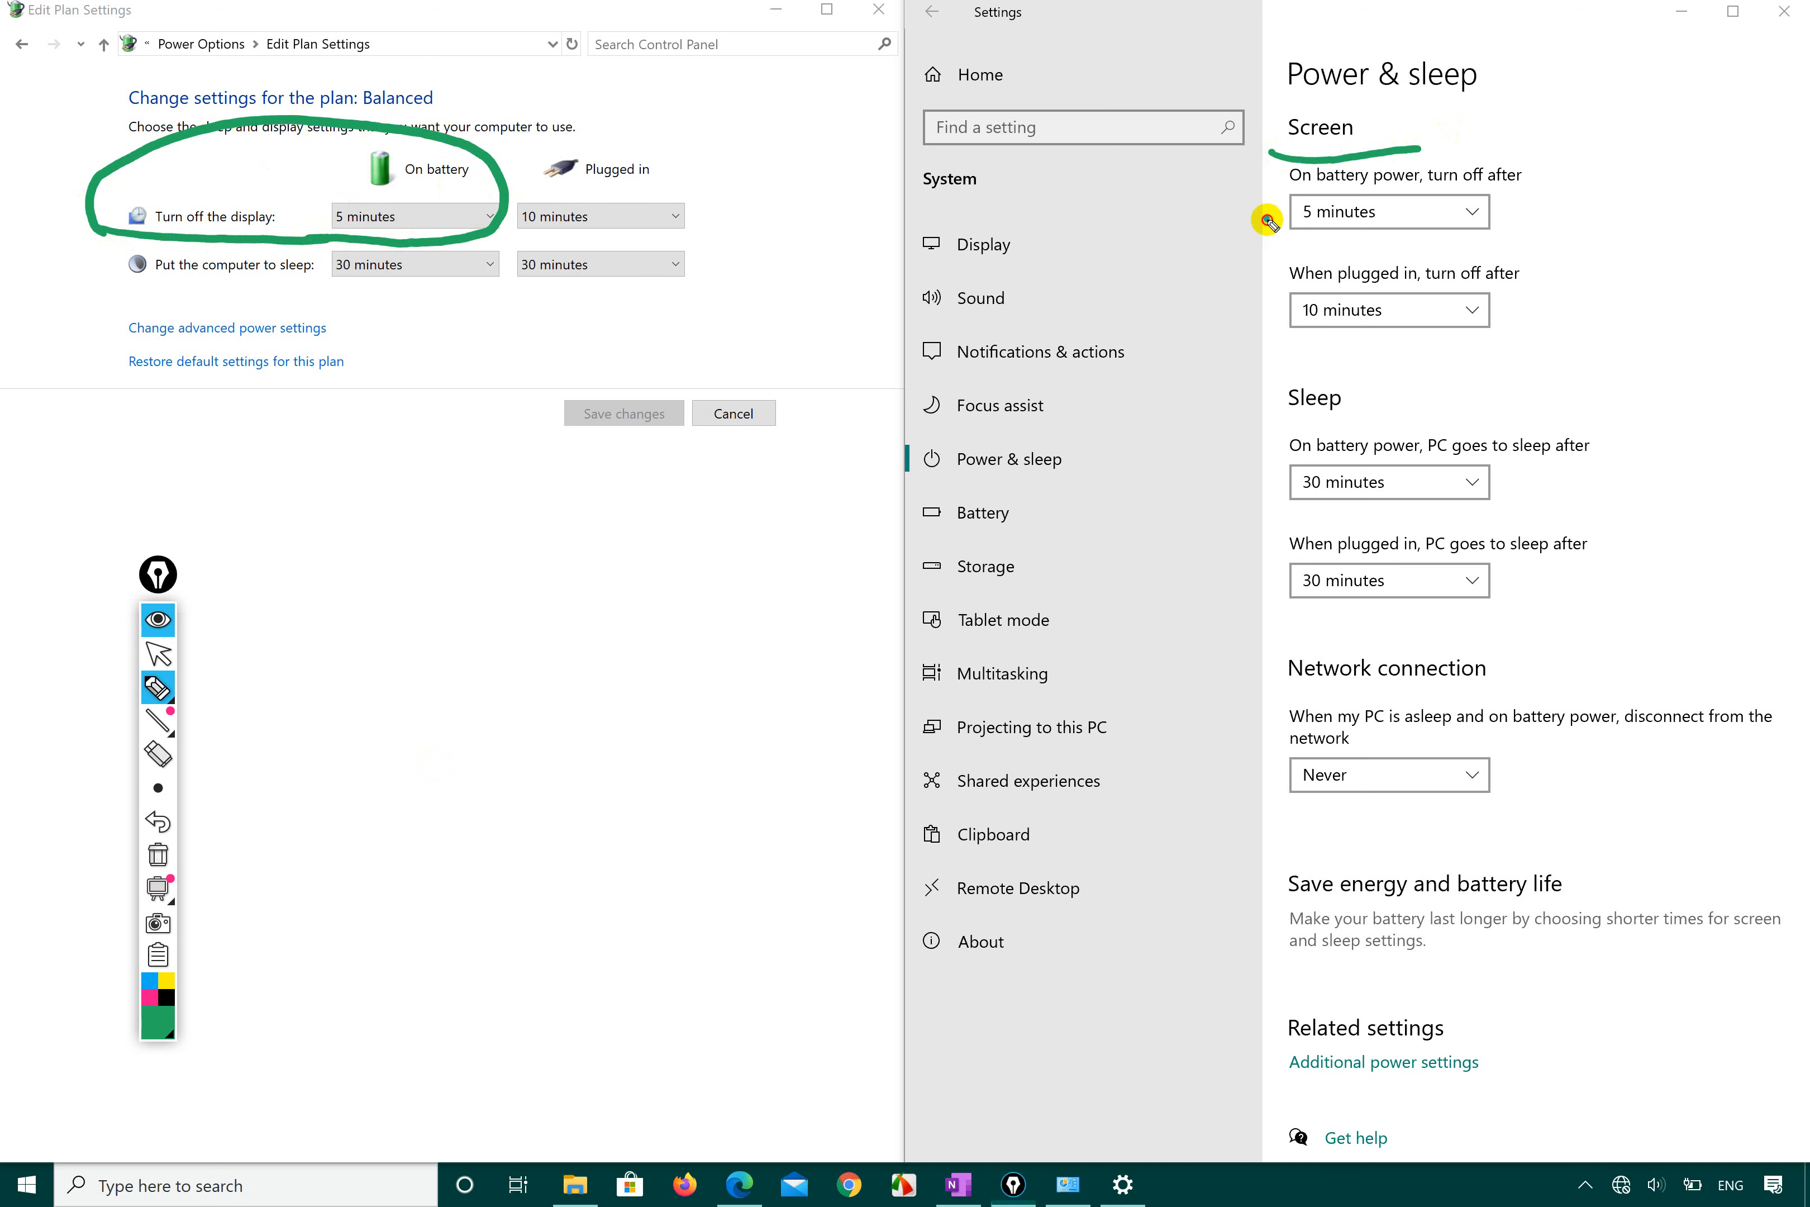
mouse_move(1265, 221)
mouse_down()
mouse_move(1443, 247)
mouse_move(1439, 141)
mouse_up()
drag(1285, 184, 1293, 234)
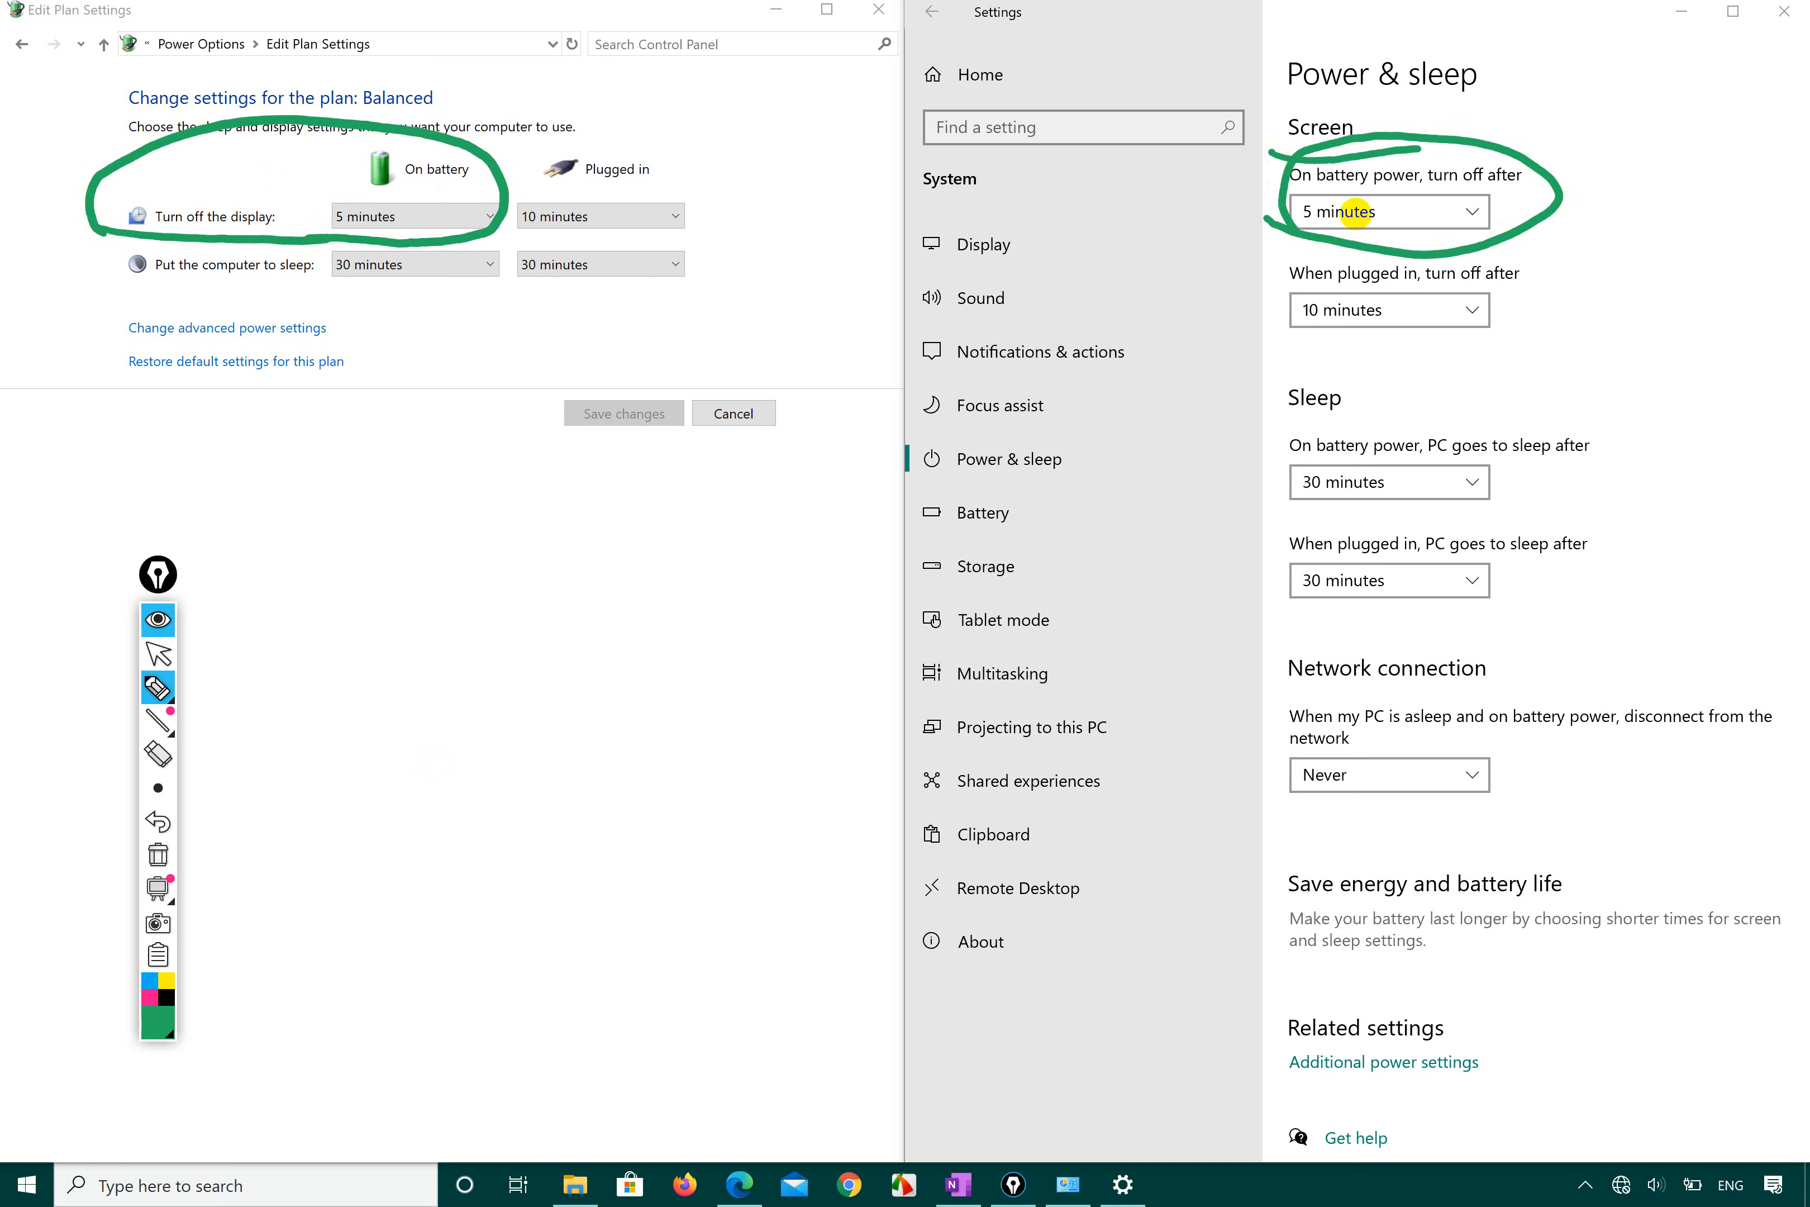
mouse_move(500, 230)
mouse_down()
mouse_move(558, 235)
mouse_move(739, 188)
mouse_move(500, 201)
mouse_up()
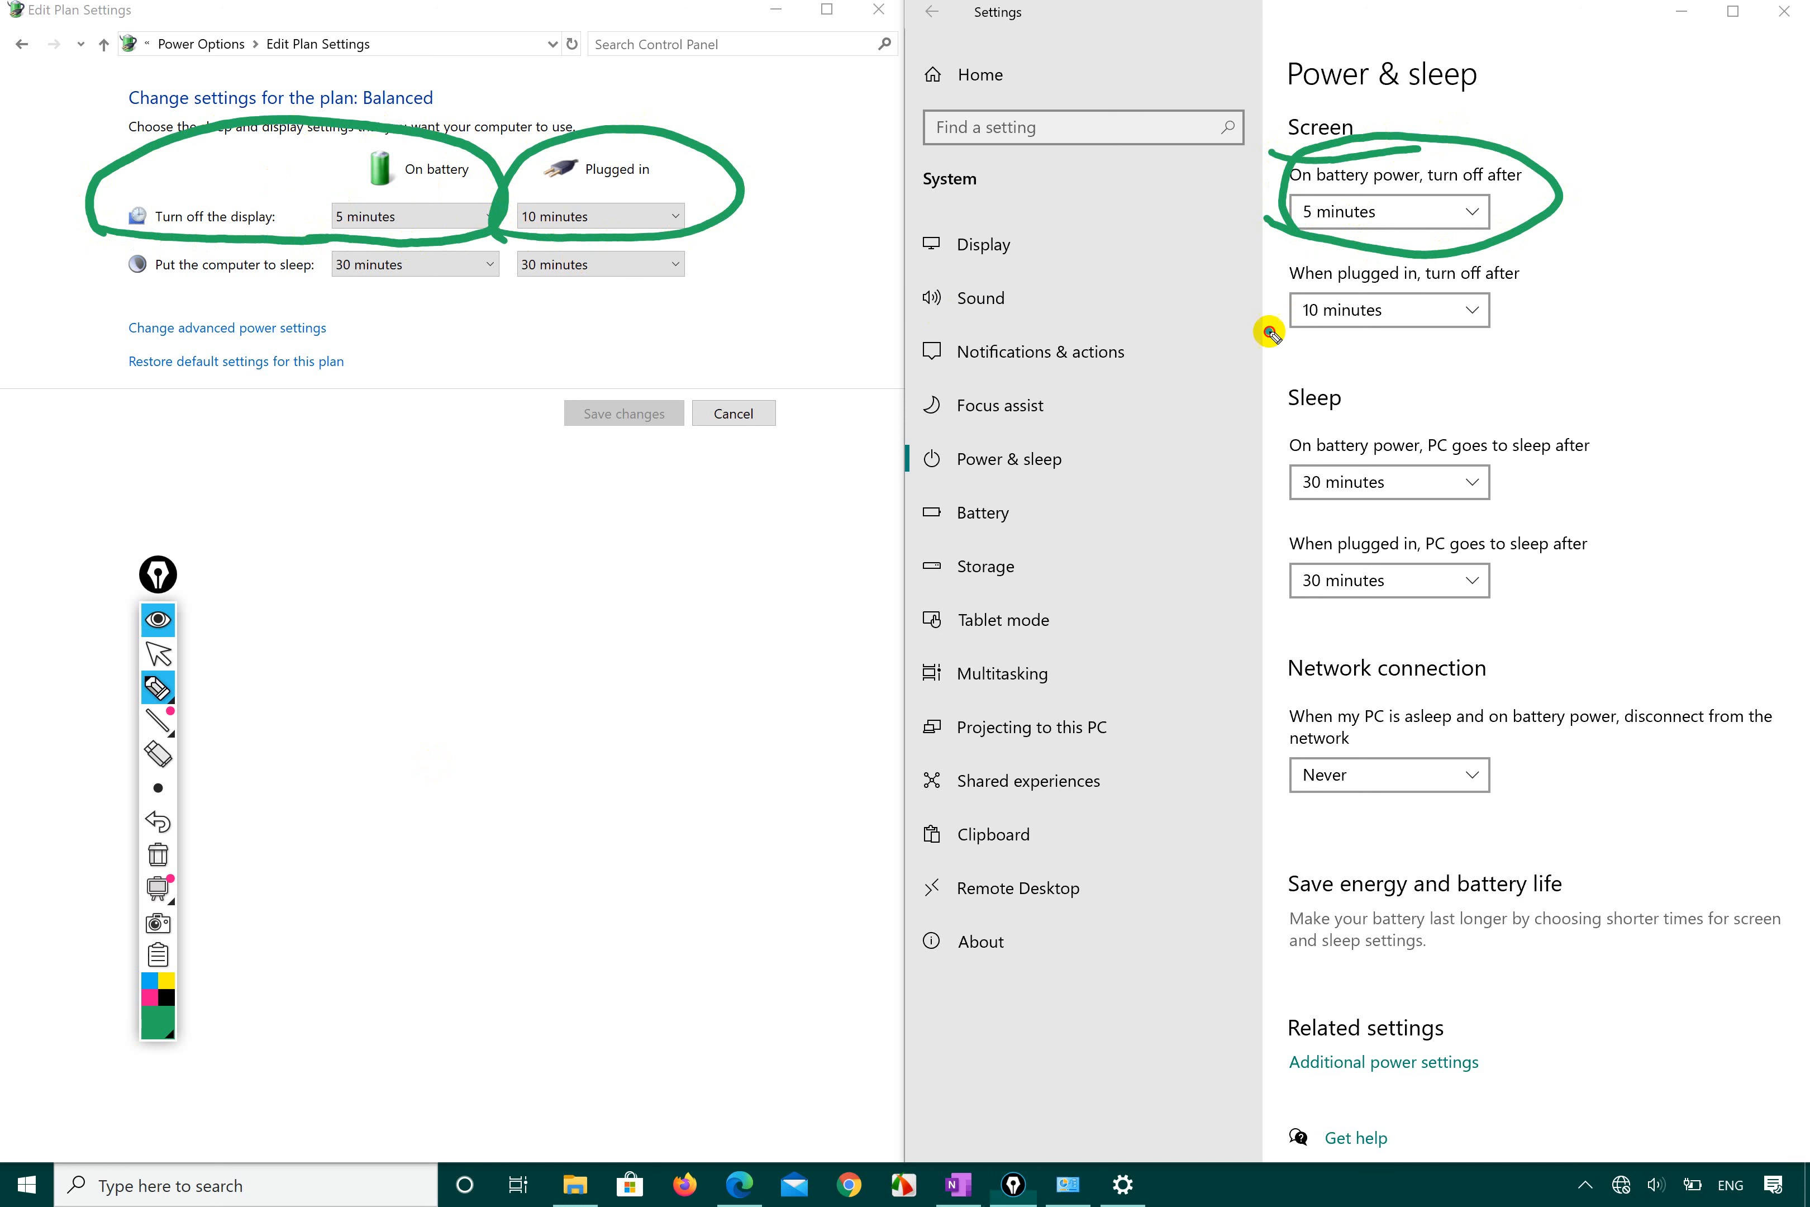
mouse_move(1268, 331)
mouse_down()
mouse_move(1531, 354)
mouse_move(1309, 233)
mouse_move(1273, 331)
mouse_up()
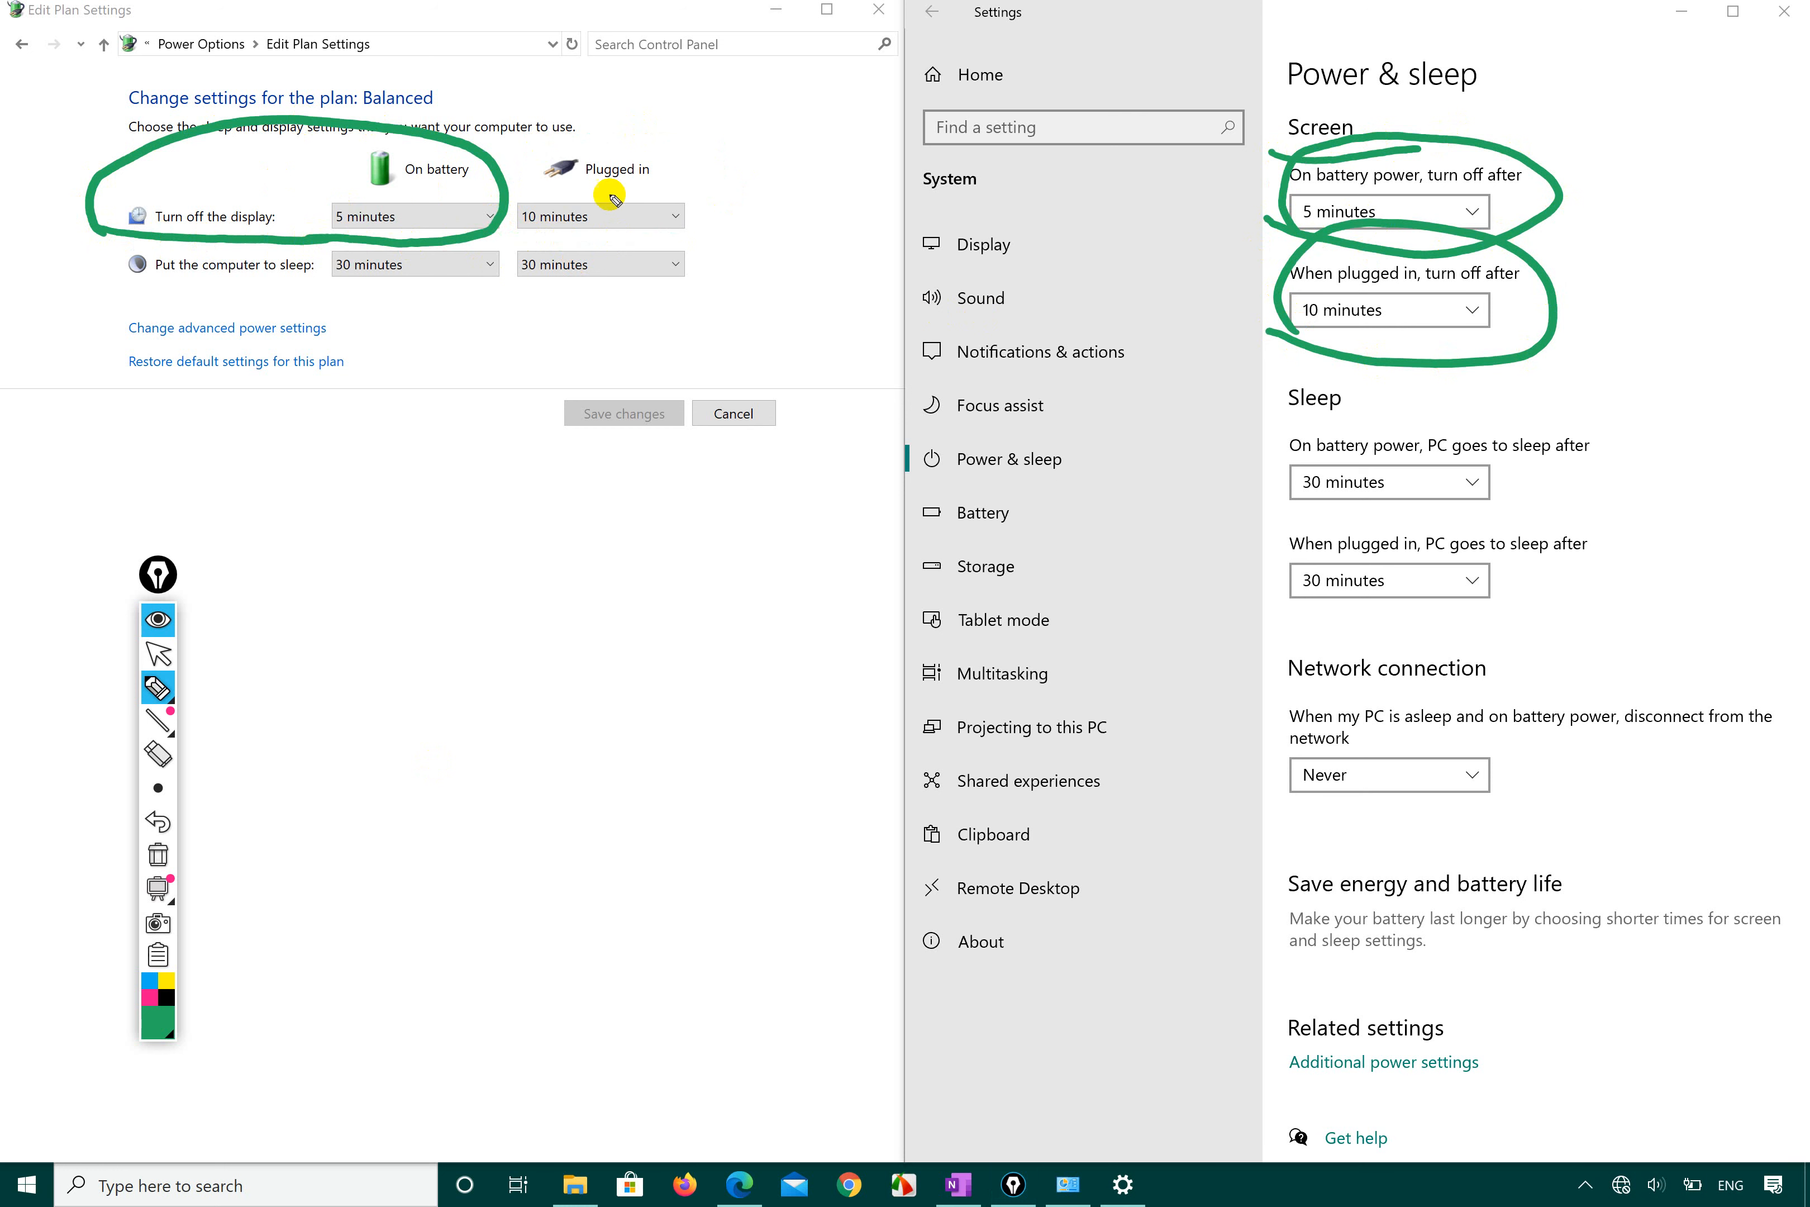
Step: Underline the computer sleep row and circle the matching on-battery and plugged-in sleep times in both windows in green
drag(101, 274, 643, 297)
mouse_move(425, 298)
mouse_down()
mouse_move(306, 265)
mouse_move(437, 228)
mouse_move(502, 273)
mouse_move(427, 301)
mouse_up()
mouse_move(1277, 521)
mouse_down()
mouse_move(1511, 510)
mouse_move(1330, 412)
mouse_move(1266, 502)
mouse_up()
mouse_move(748, 259)
mouse_down()
mouse_move(634, 239)
mouse_move(669, 297)
mouse_up()
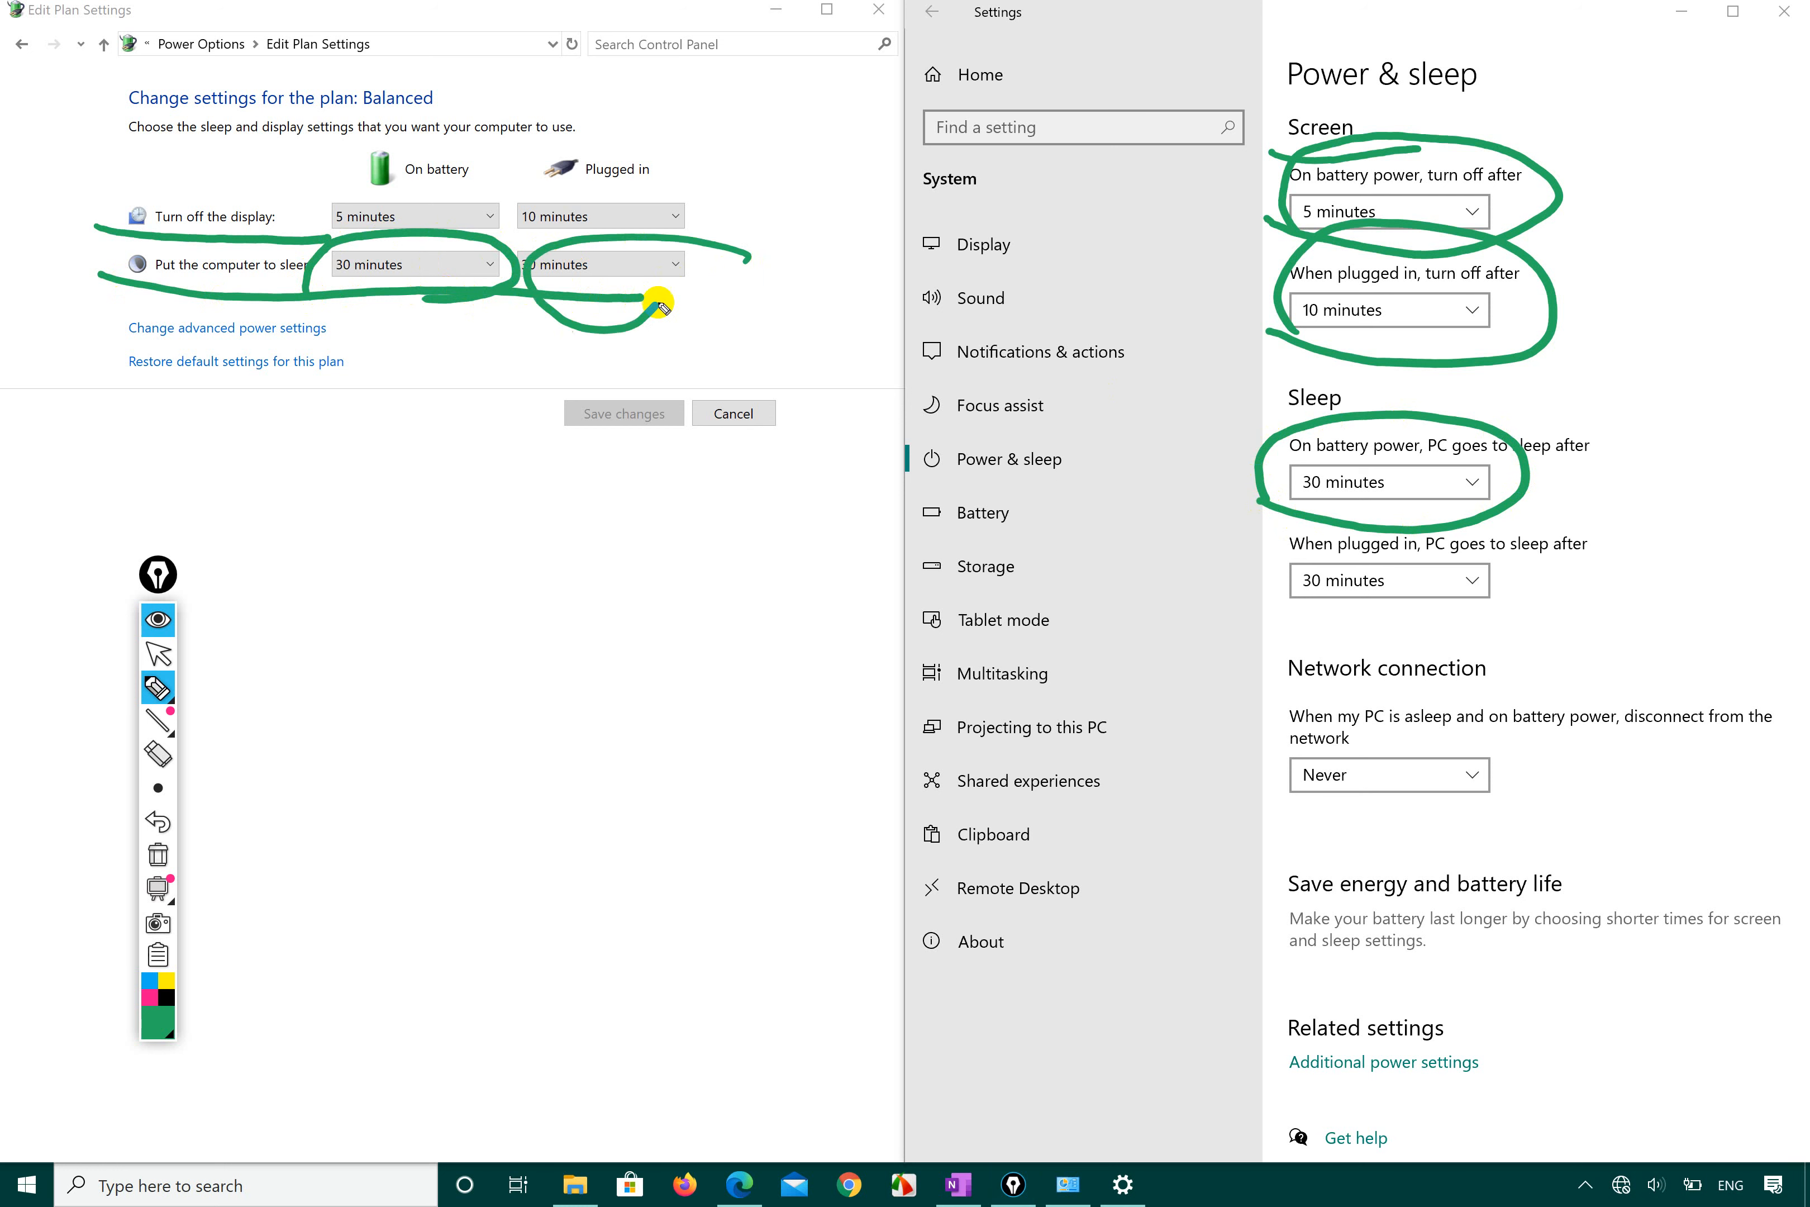
drag(1522, 566, 1527, 578)
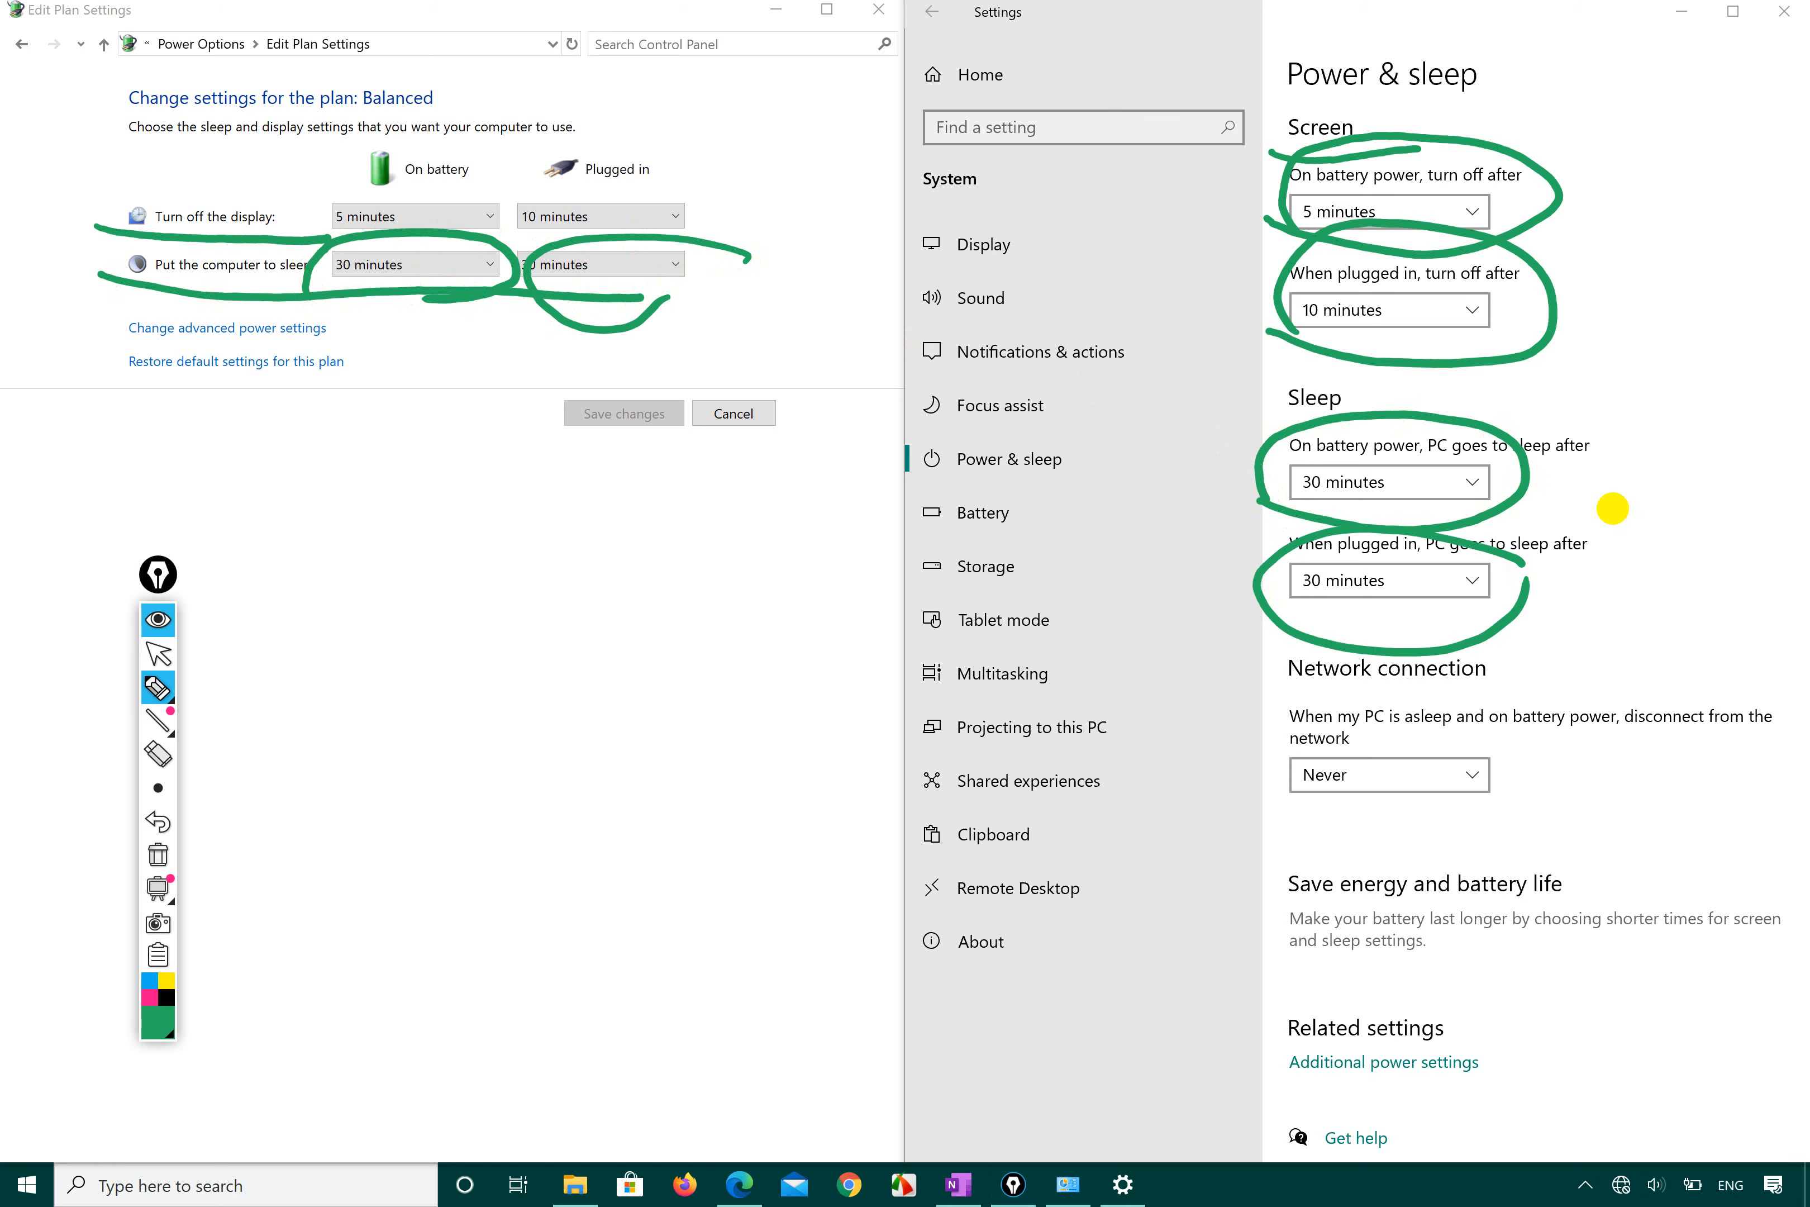
Step: Switch from pen to pointer and set the plugged-in screen turn-off time on the Power & sleep page to 20 minutes
click(157, 655)
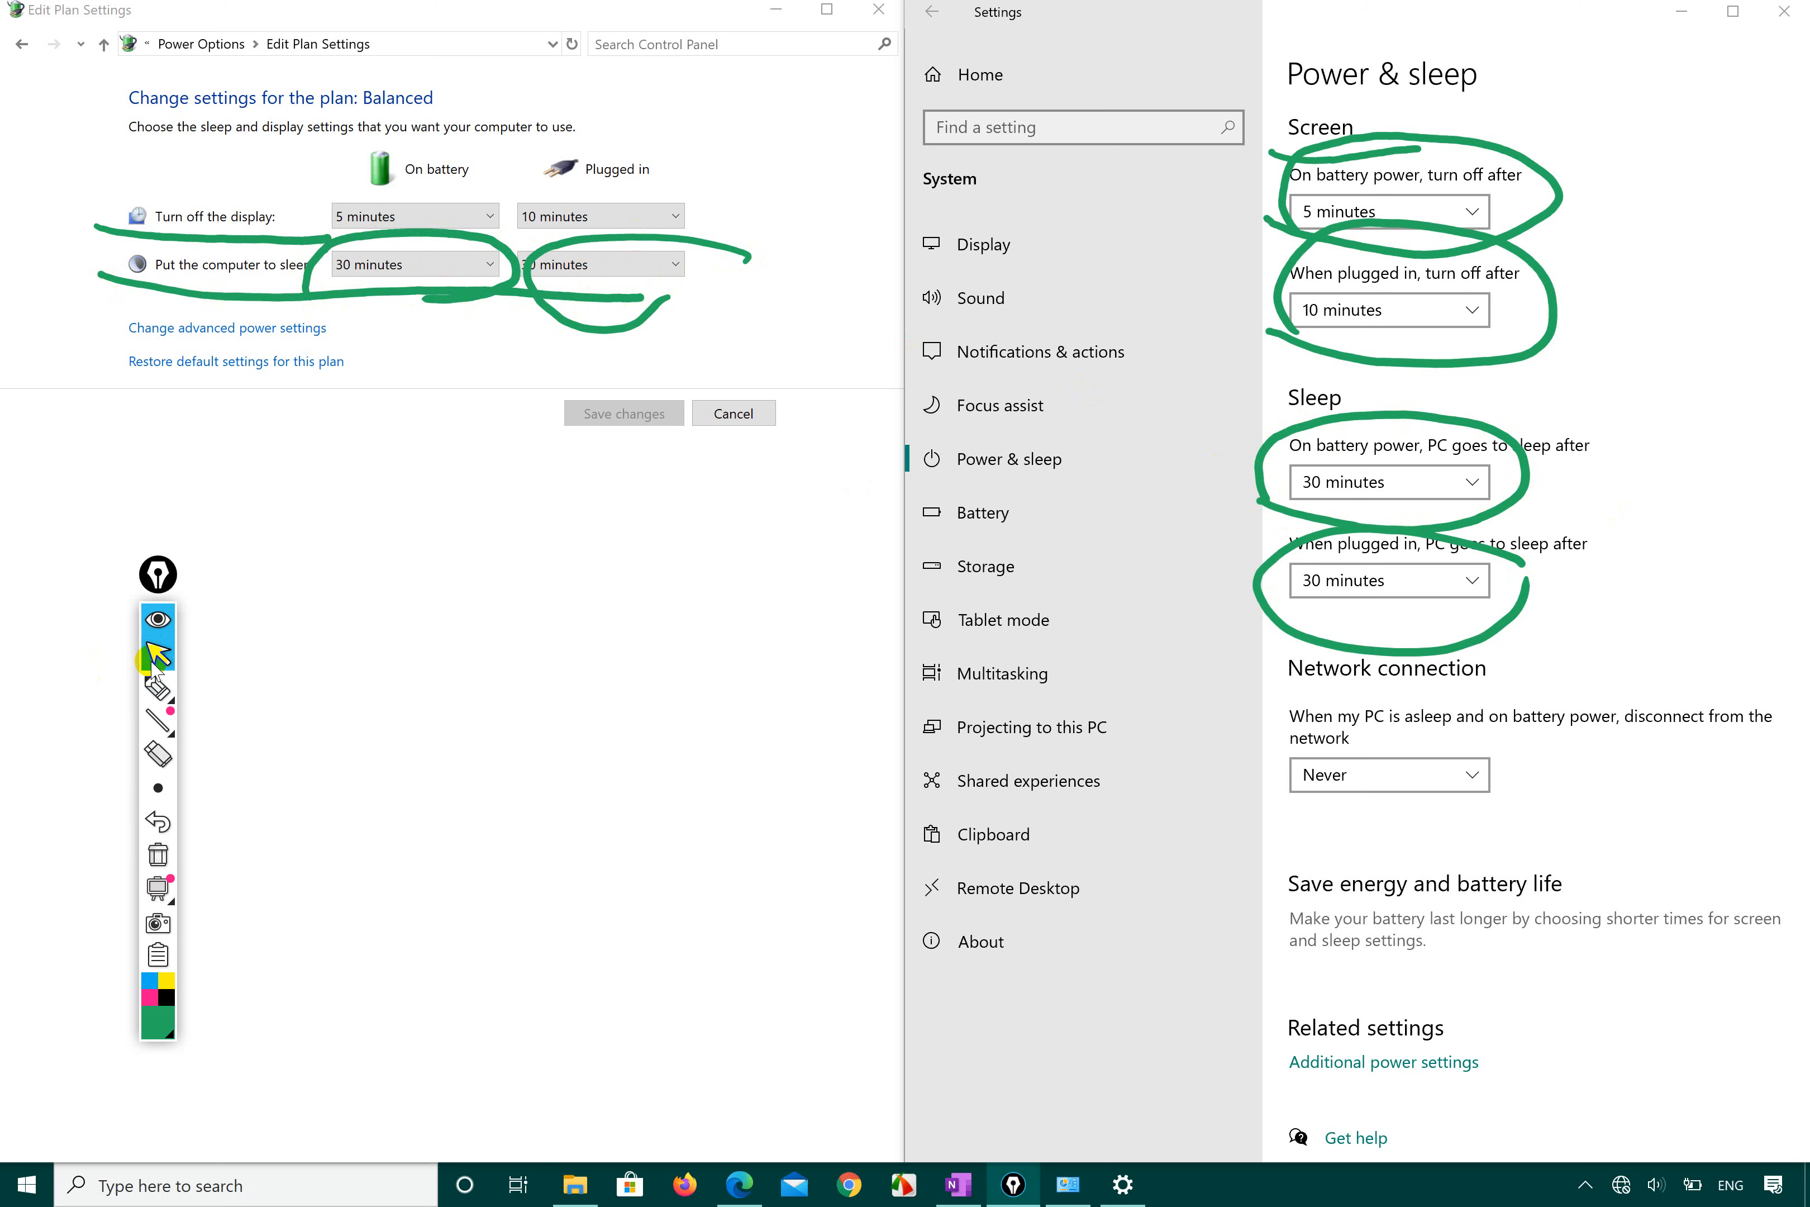
click(1426, 315)
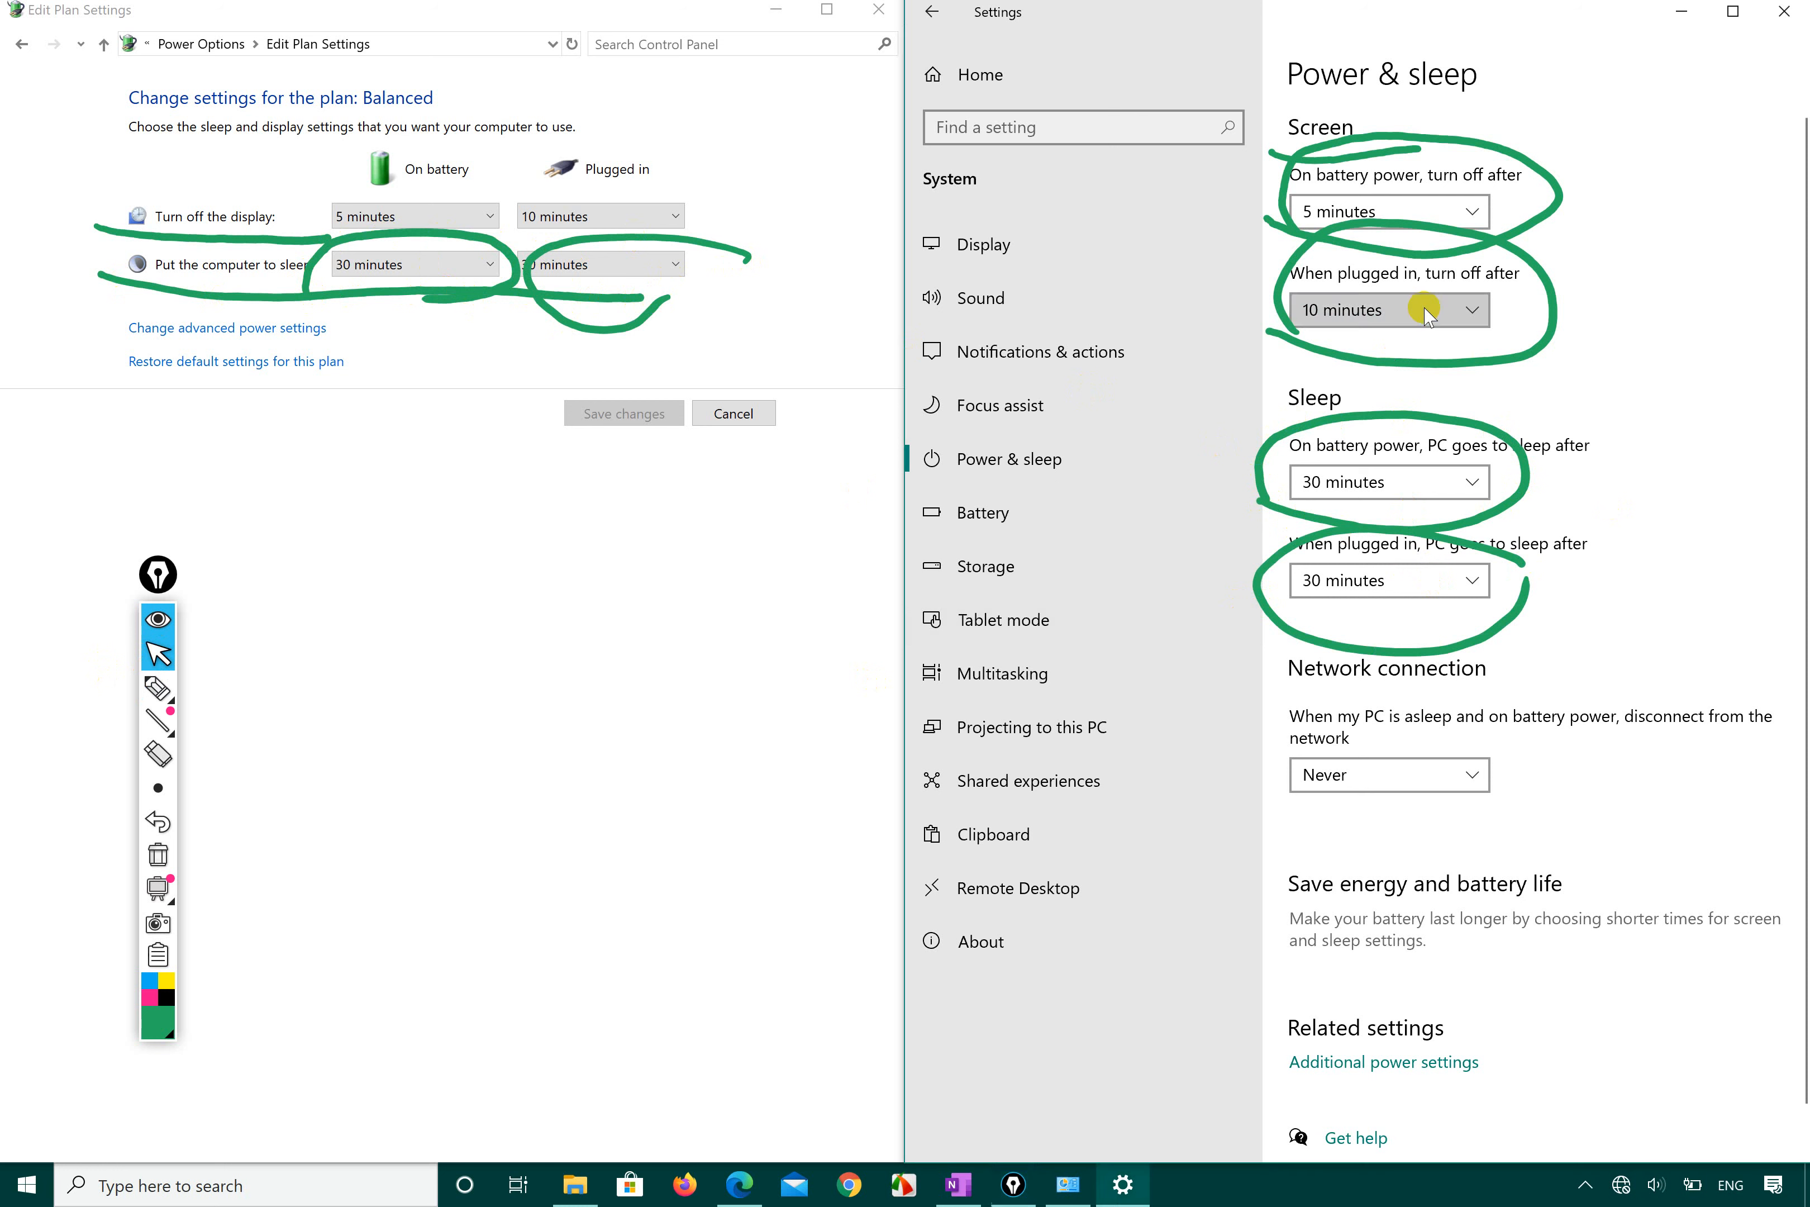
click(1346, 380)
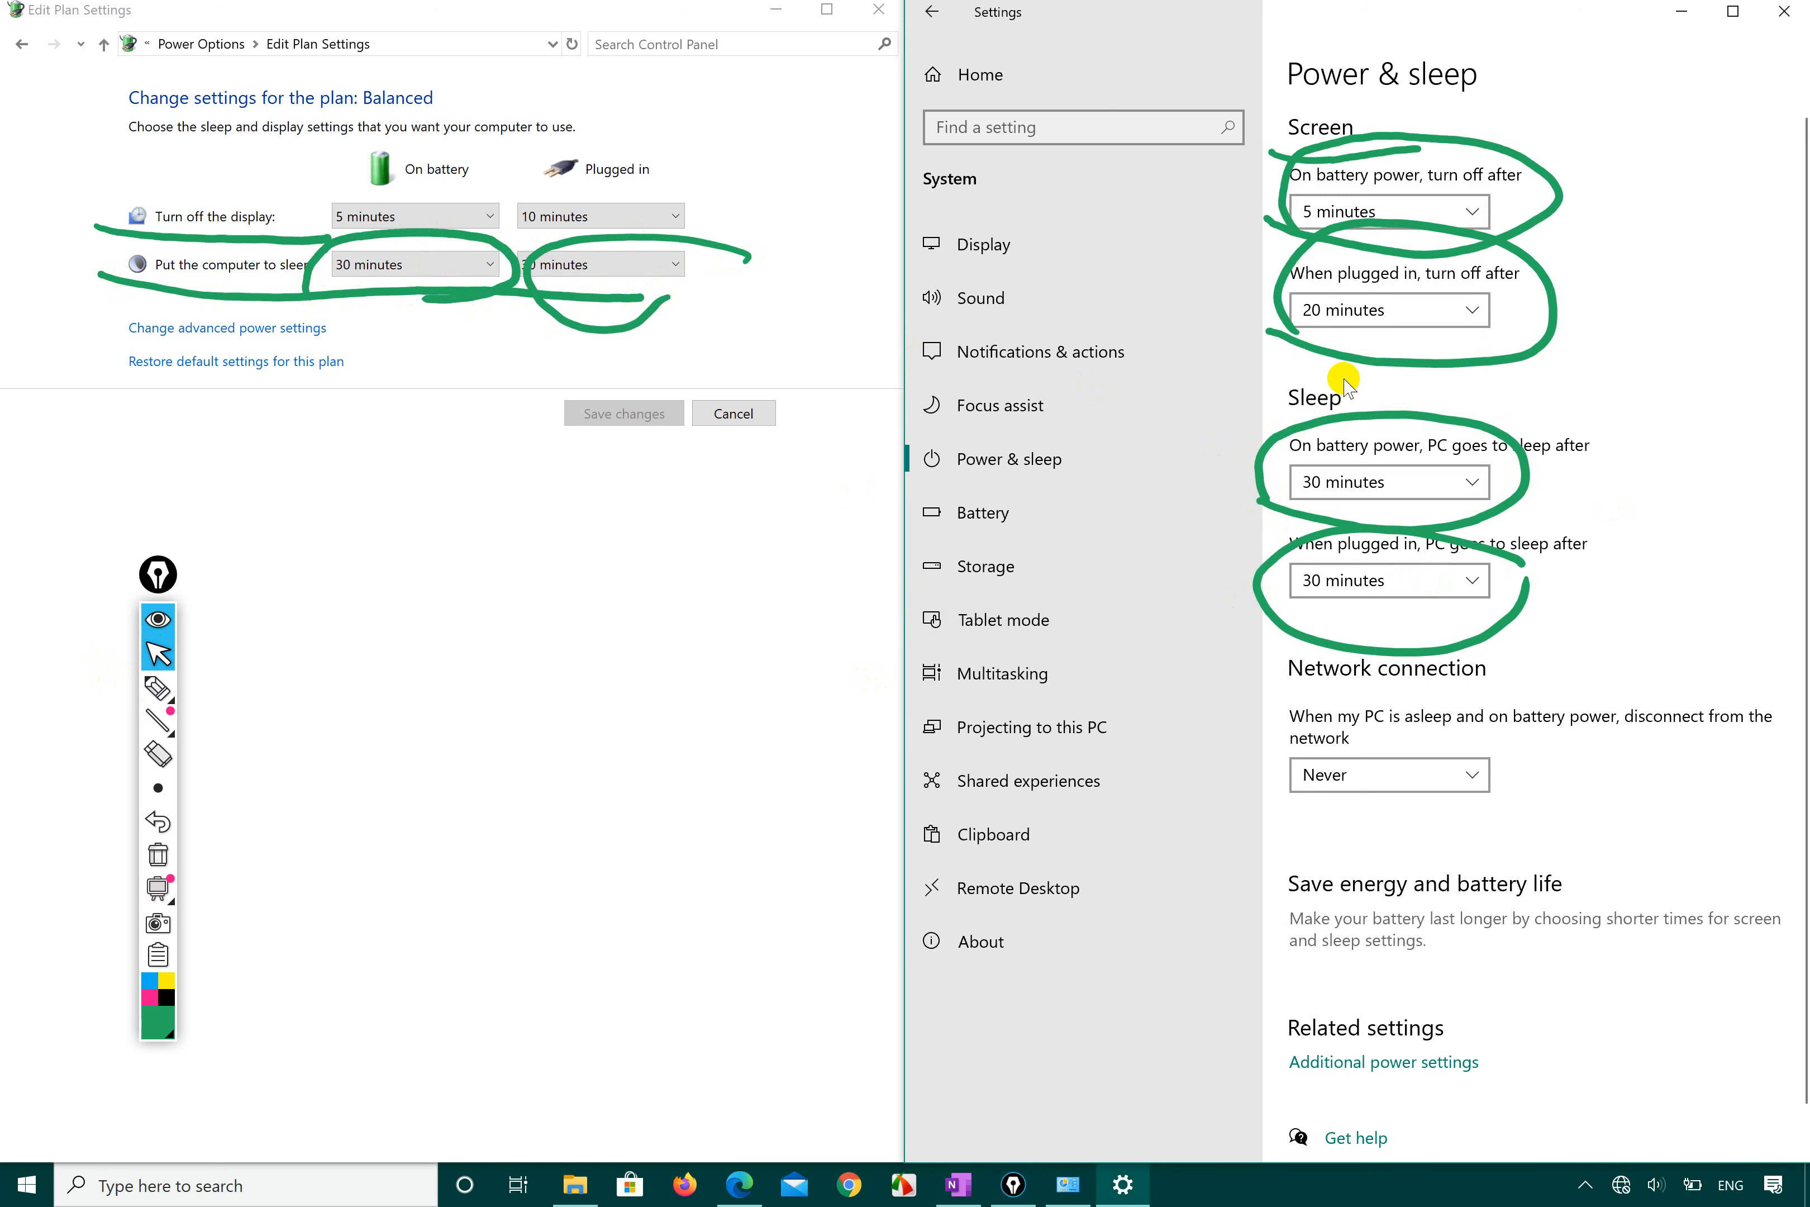
scroll(1546, 359, down, 2)
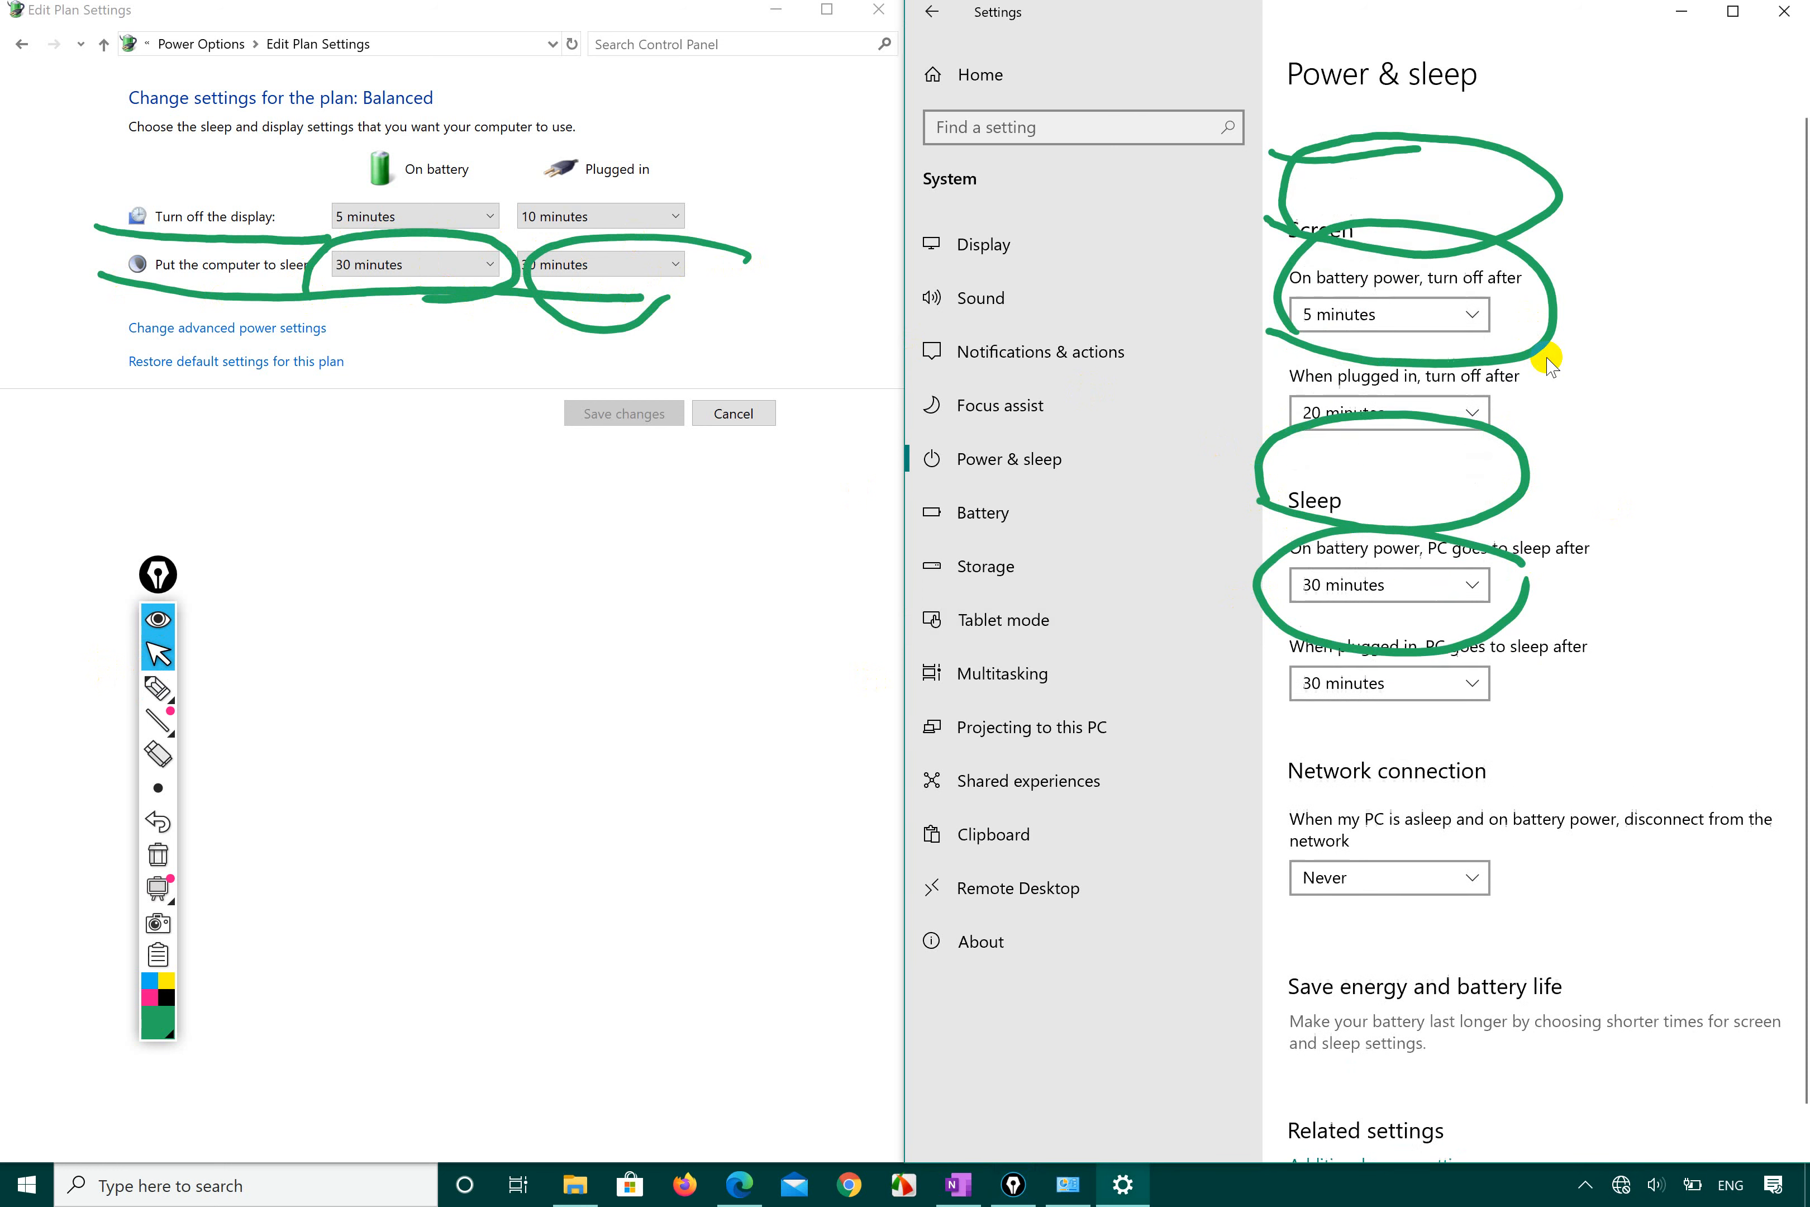
Step: Go back to Power Options and reopen the page for changing when the computer sleeps to refresh its values
click(422, 173)
click(398, 449)
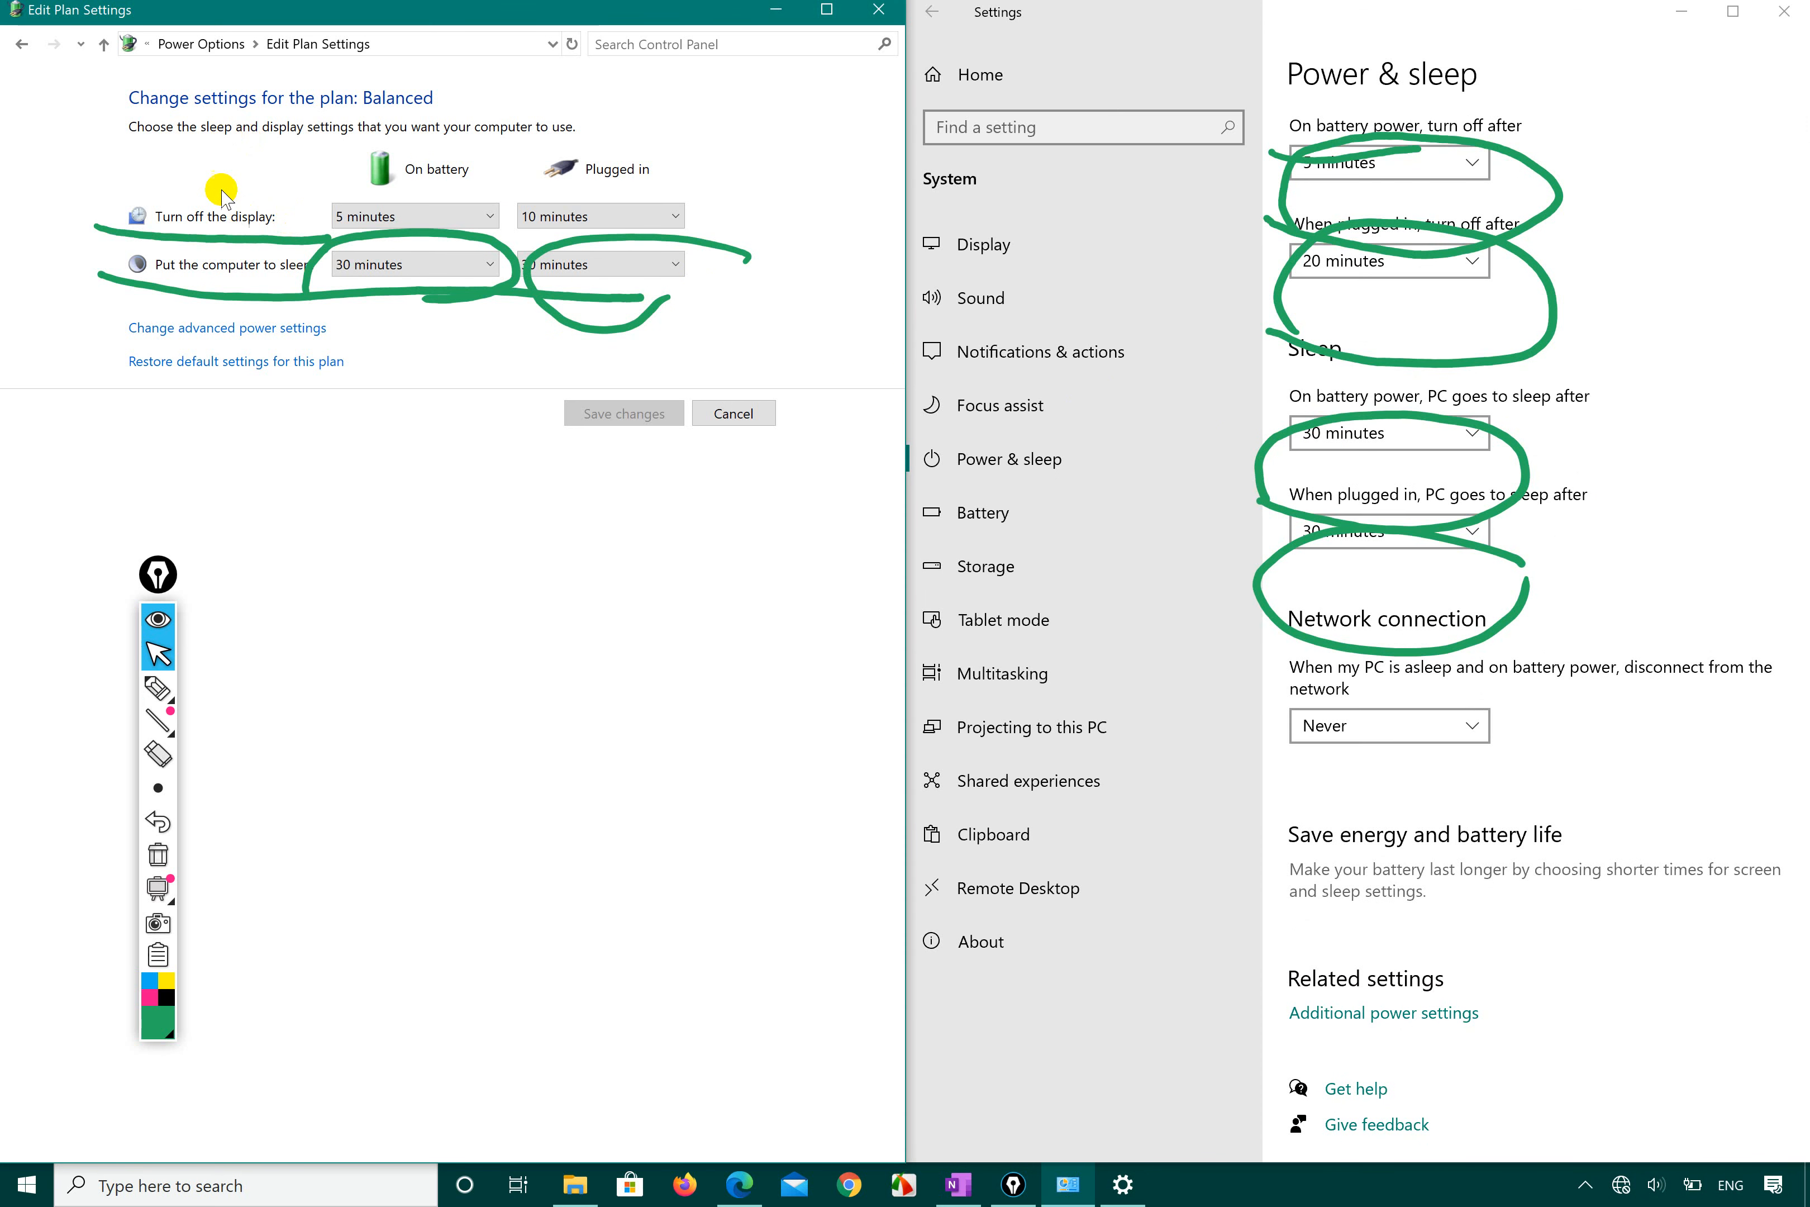
click(227, 44)
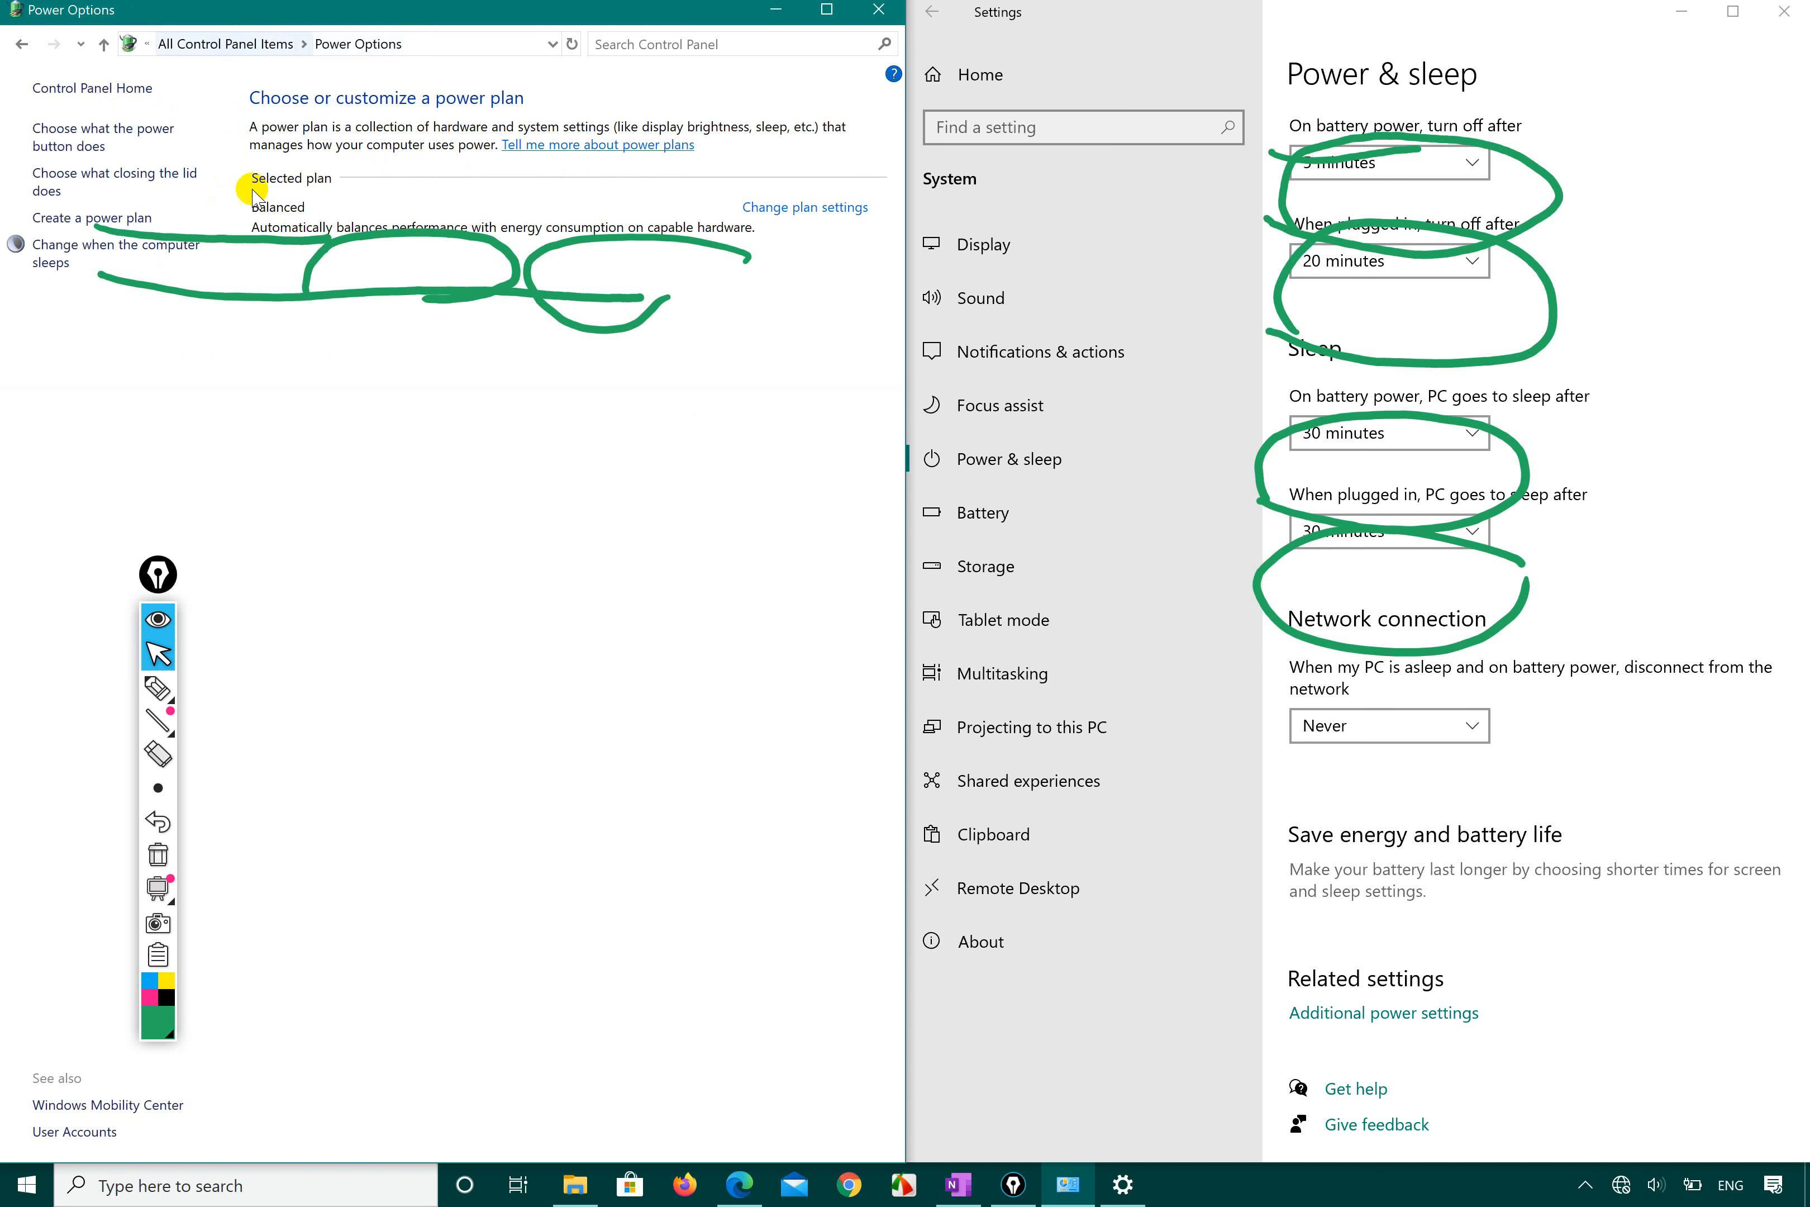
click(83, 251)
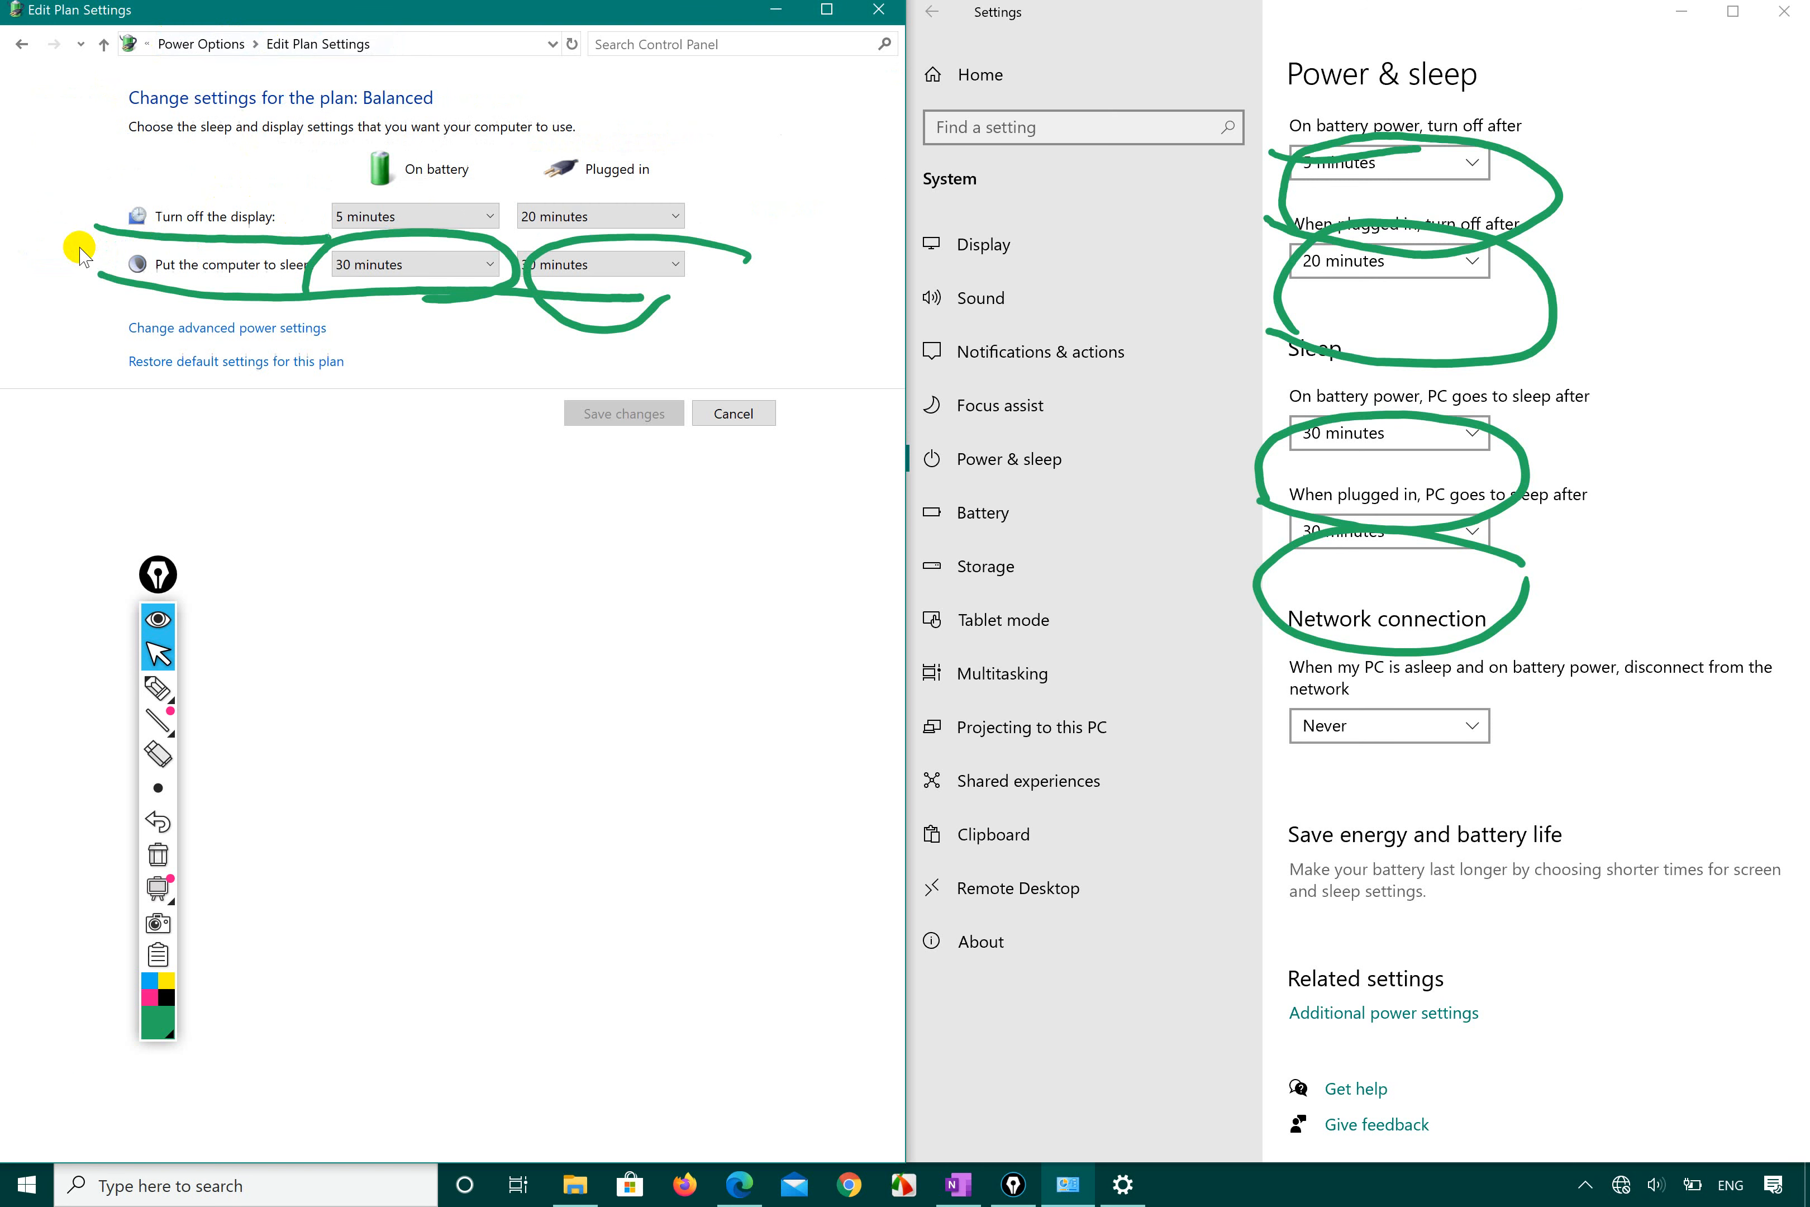
Step: Set the plugged-in time for turning off the display to 5 hours in Edit Plan Settings without saving
click(565, 218)
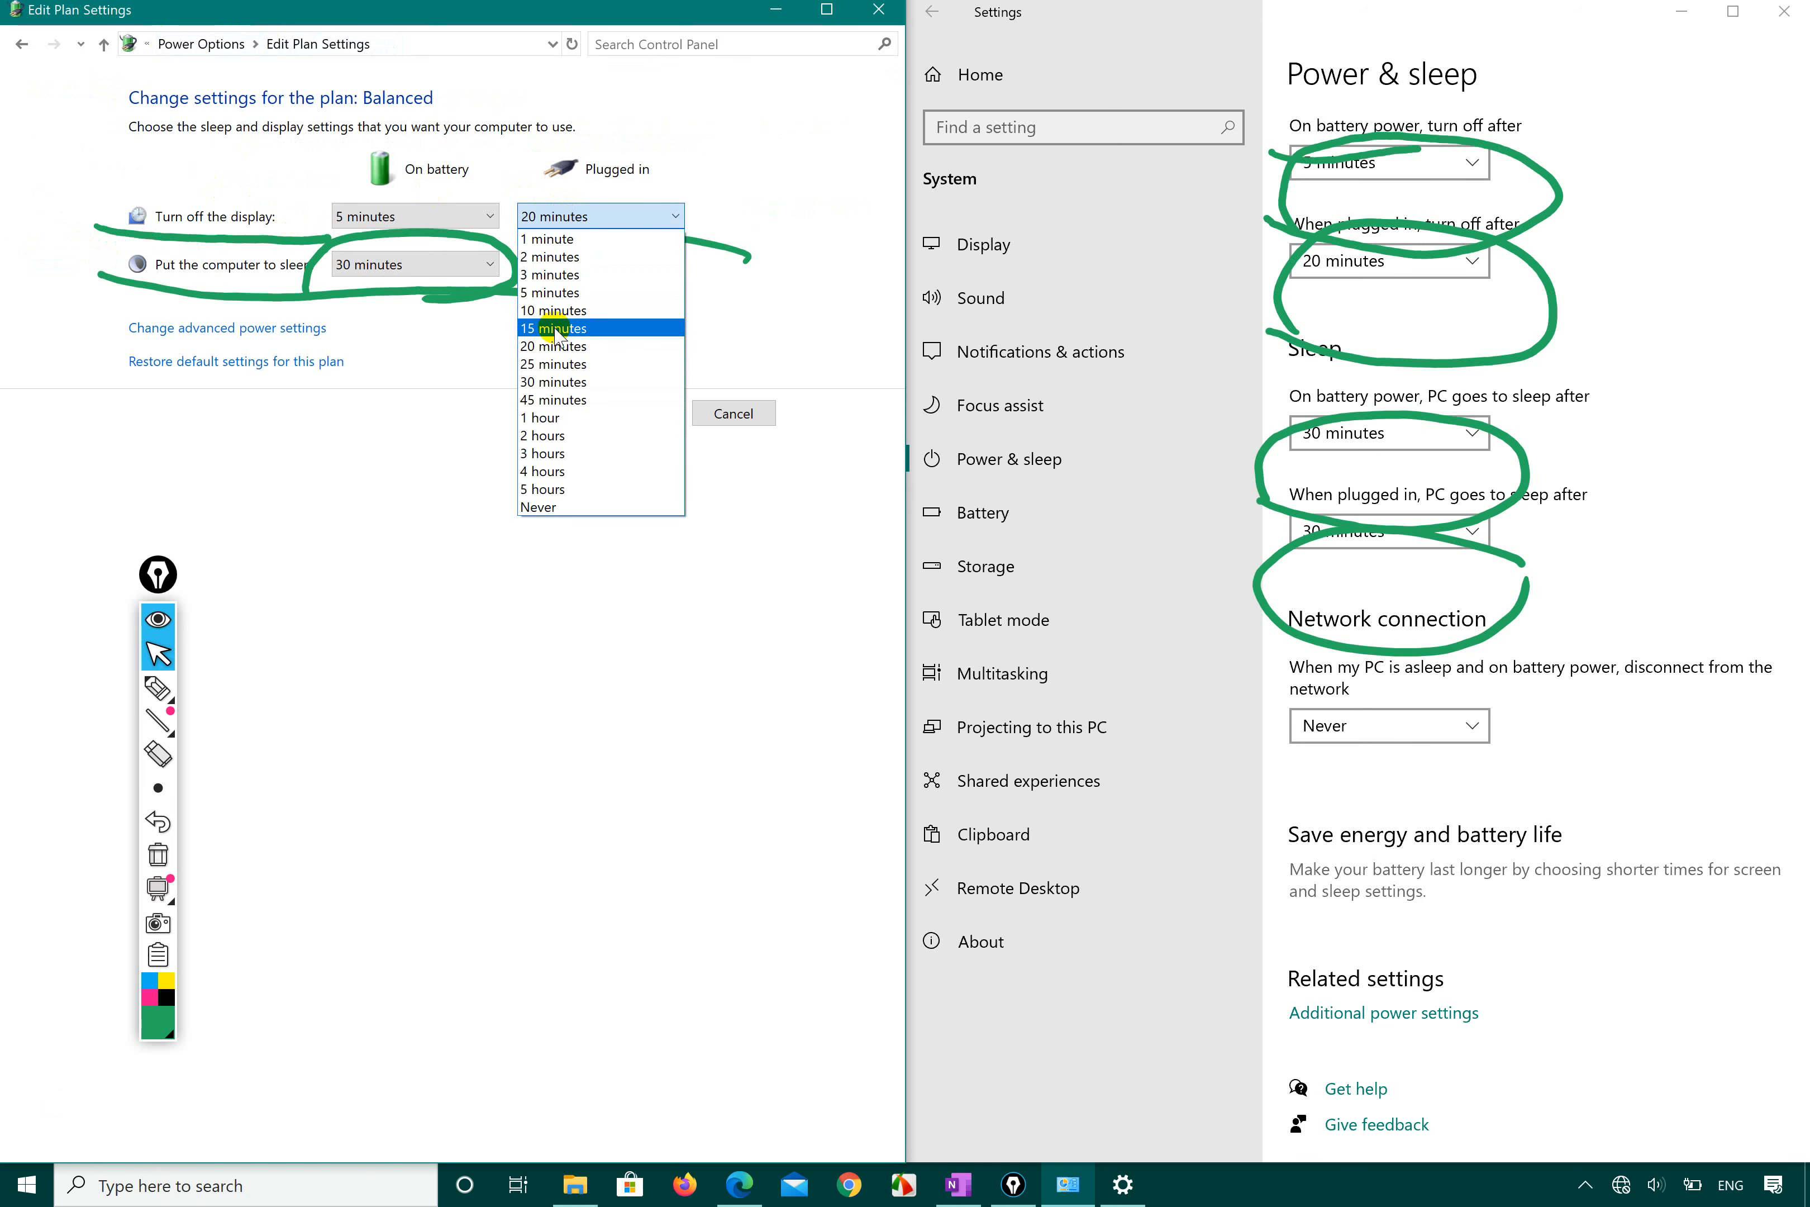
click(546, 489)
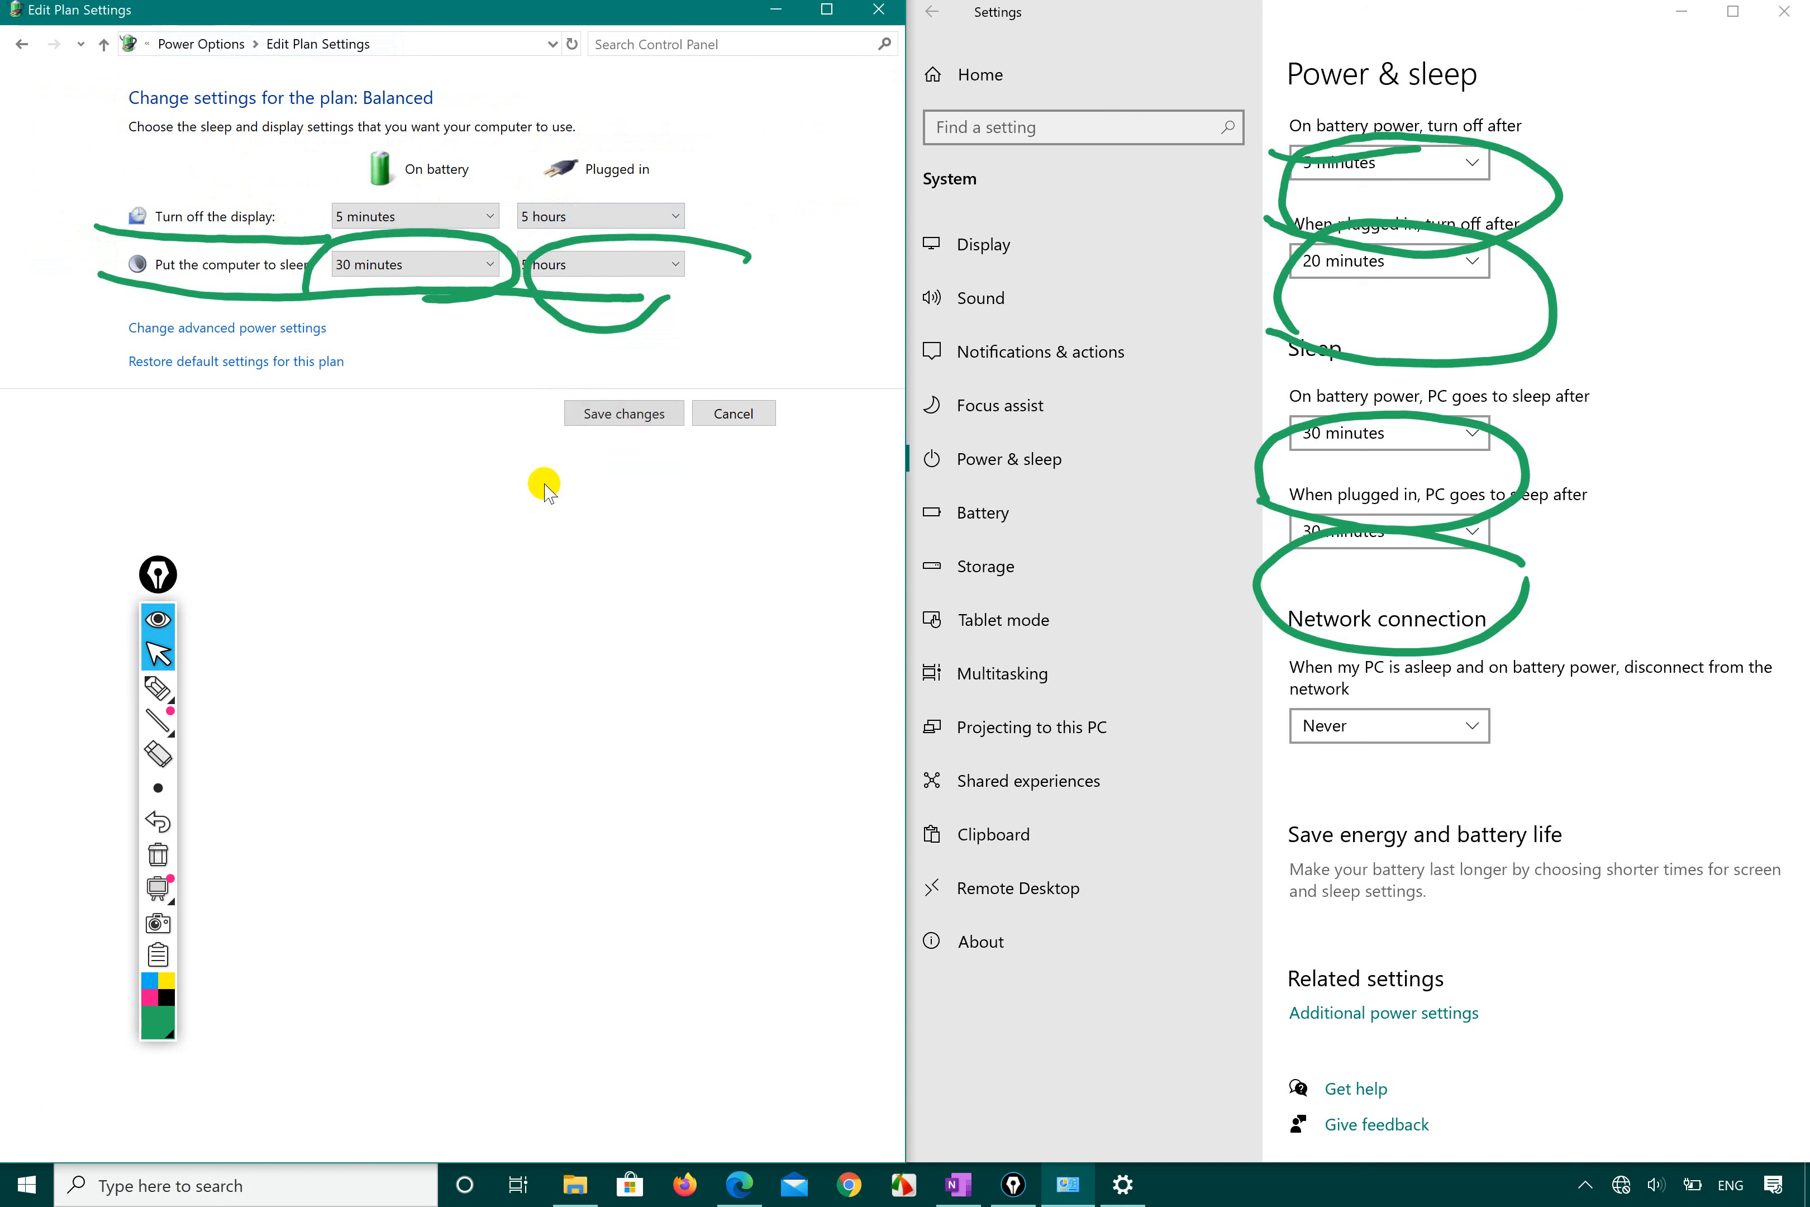
click(1619, 275)
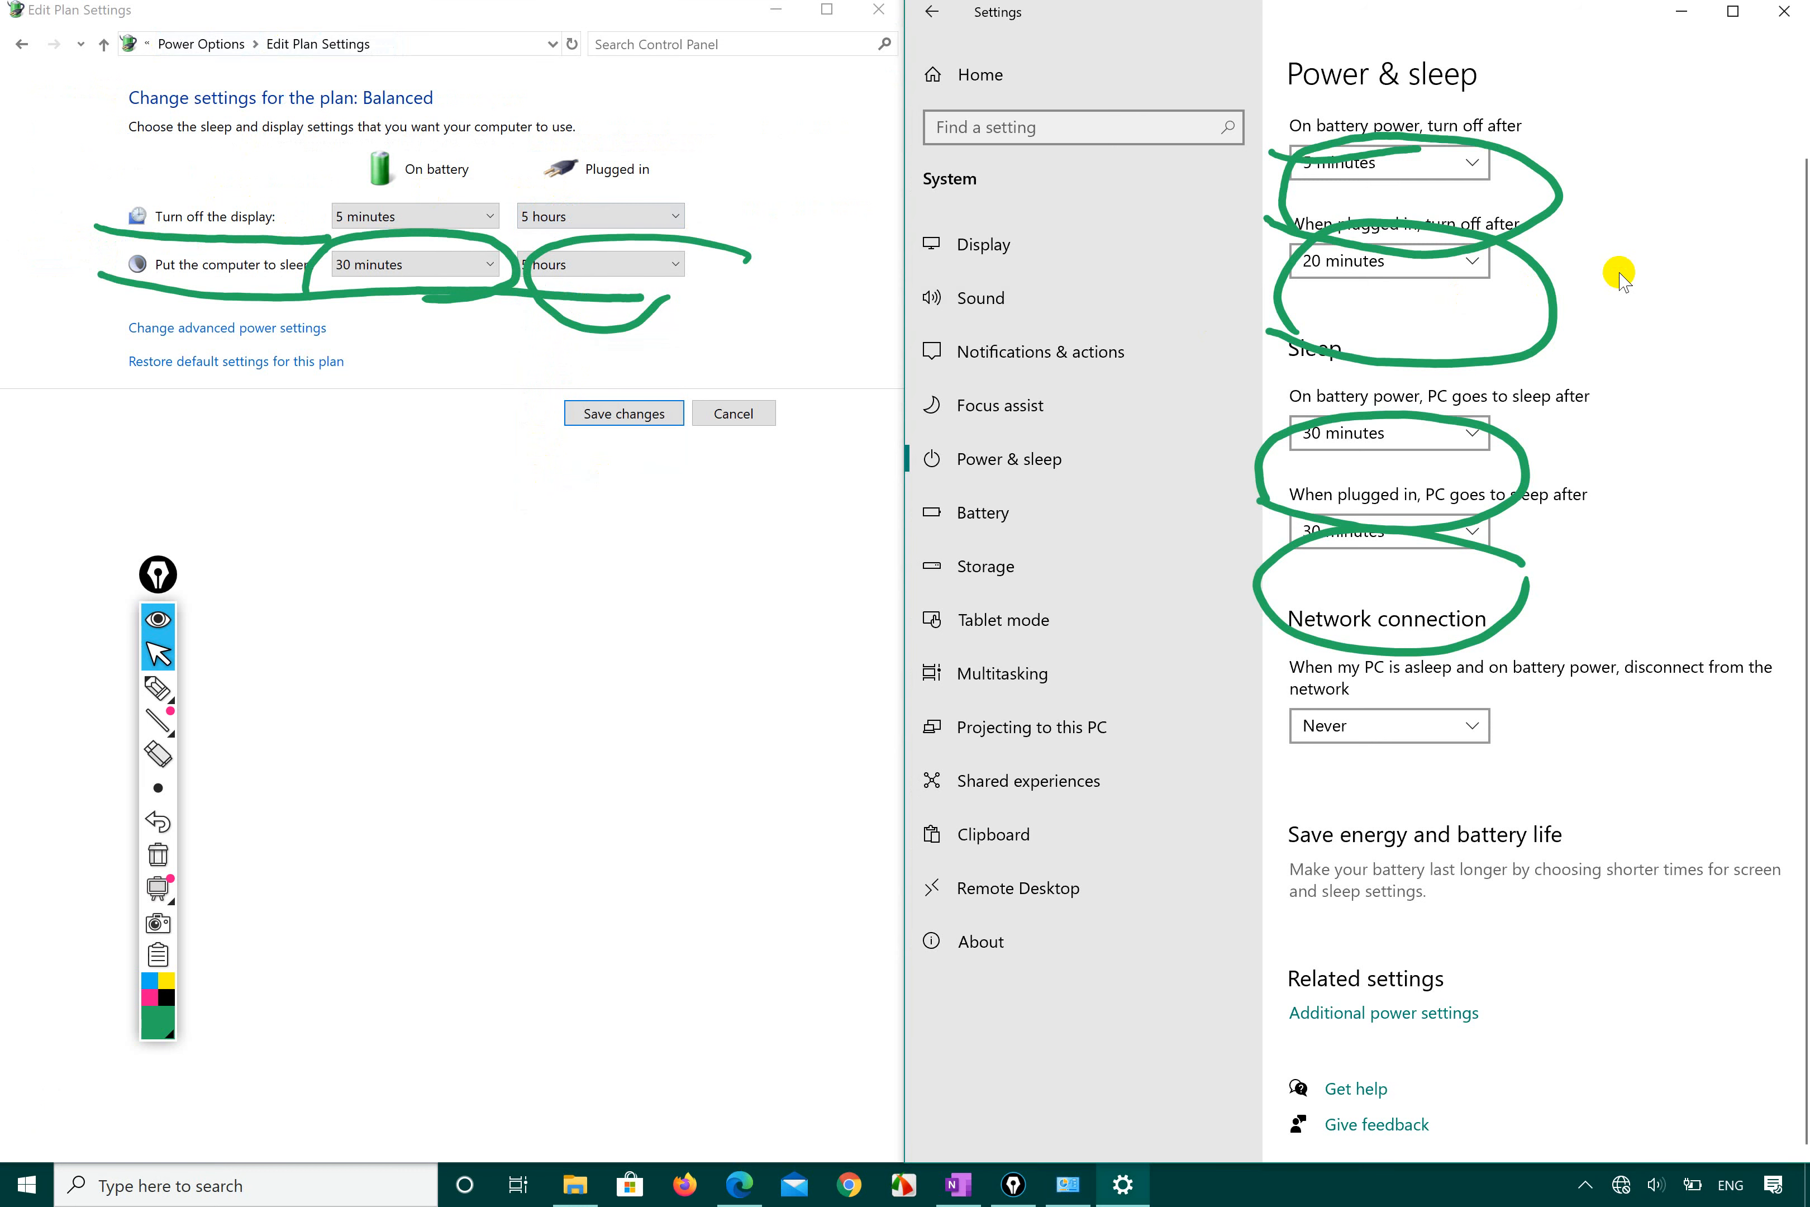
Step: Remove the green pen marks covering the Power & sleep page and return to the pointer
click(154, 688)
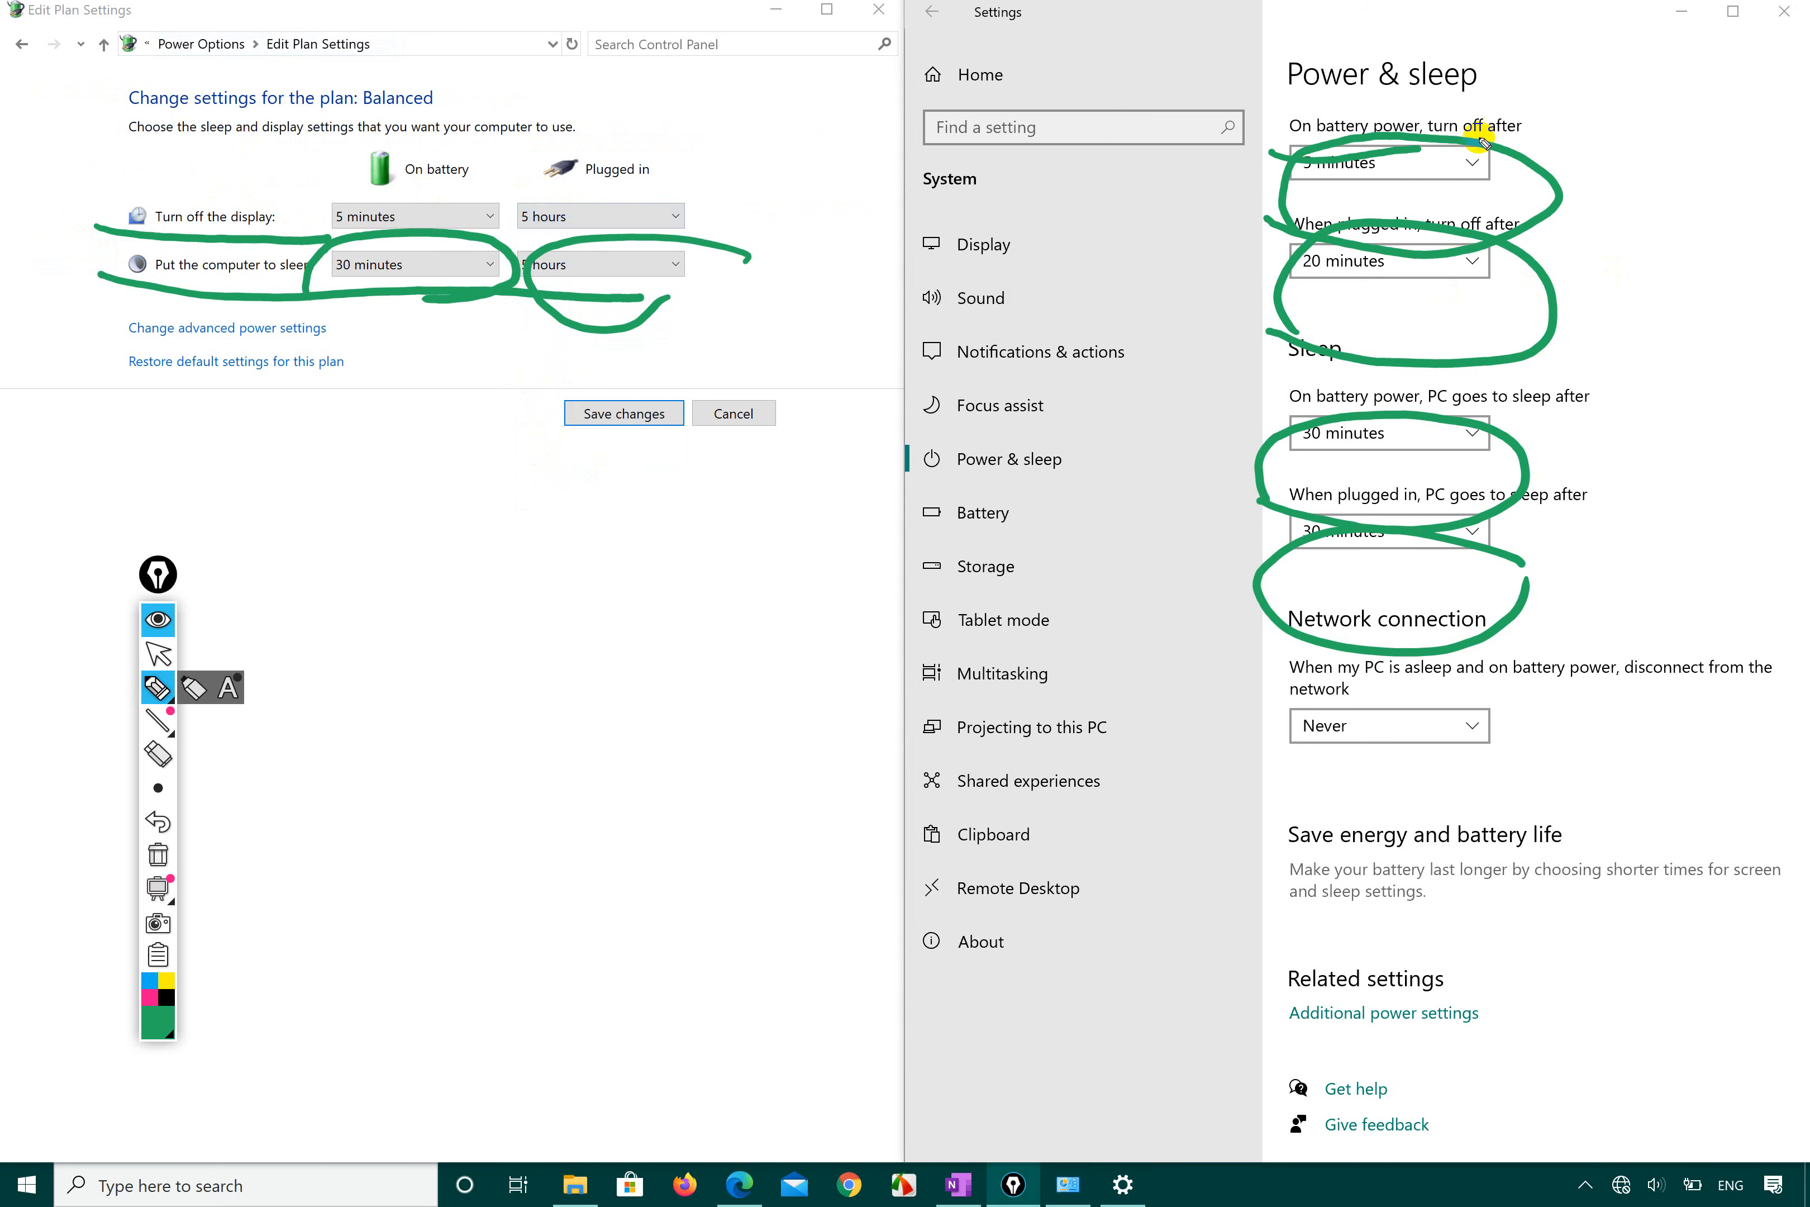
mouse_move(1484, 140)
mouse_down()
mouse_move(1294, 573)
mouse_move(1294, 615)
mouse_up()
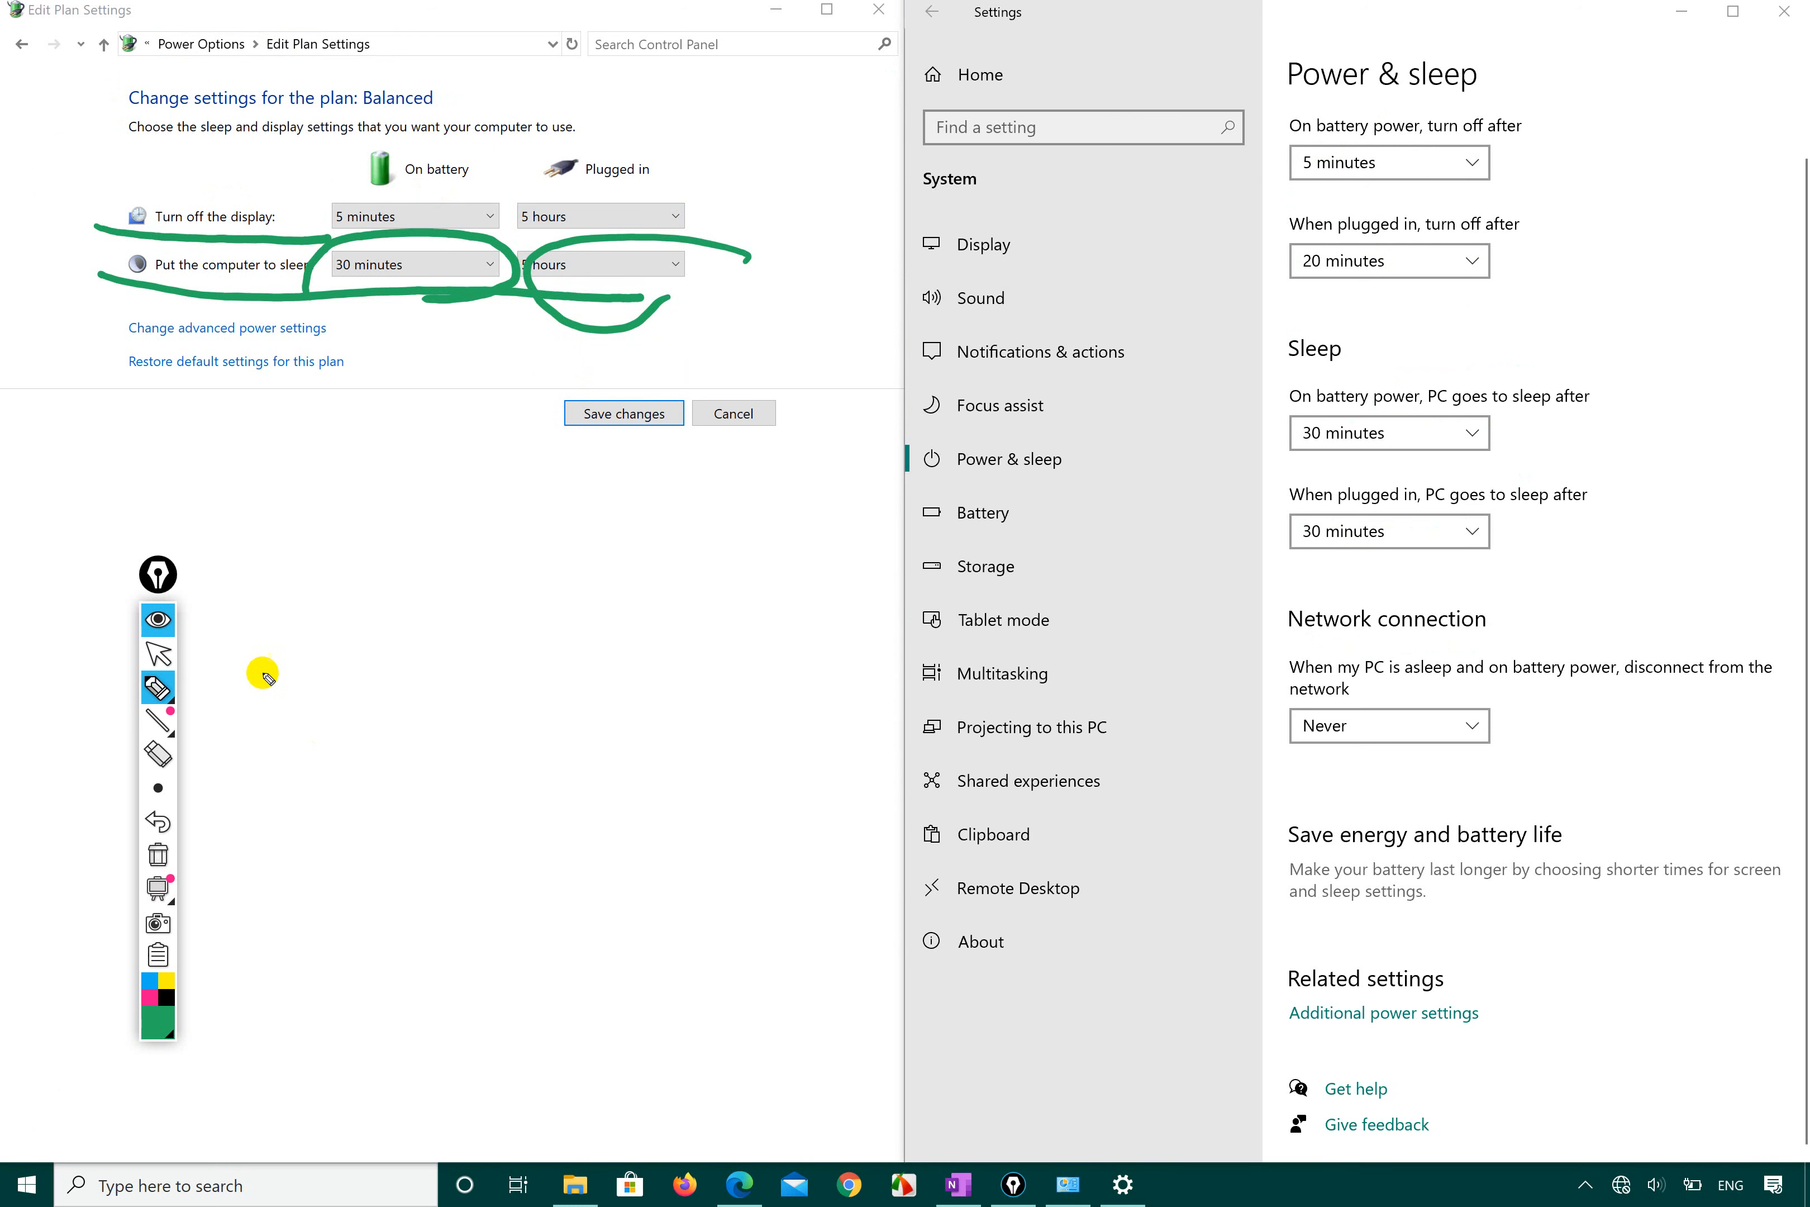
click(160, 654)
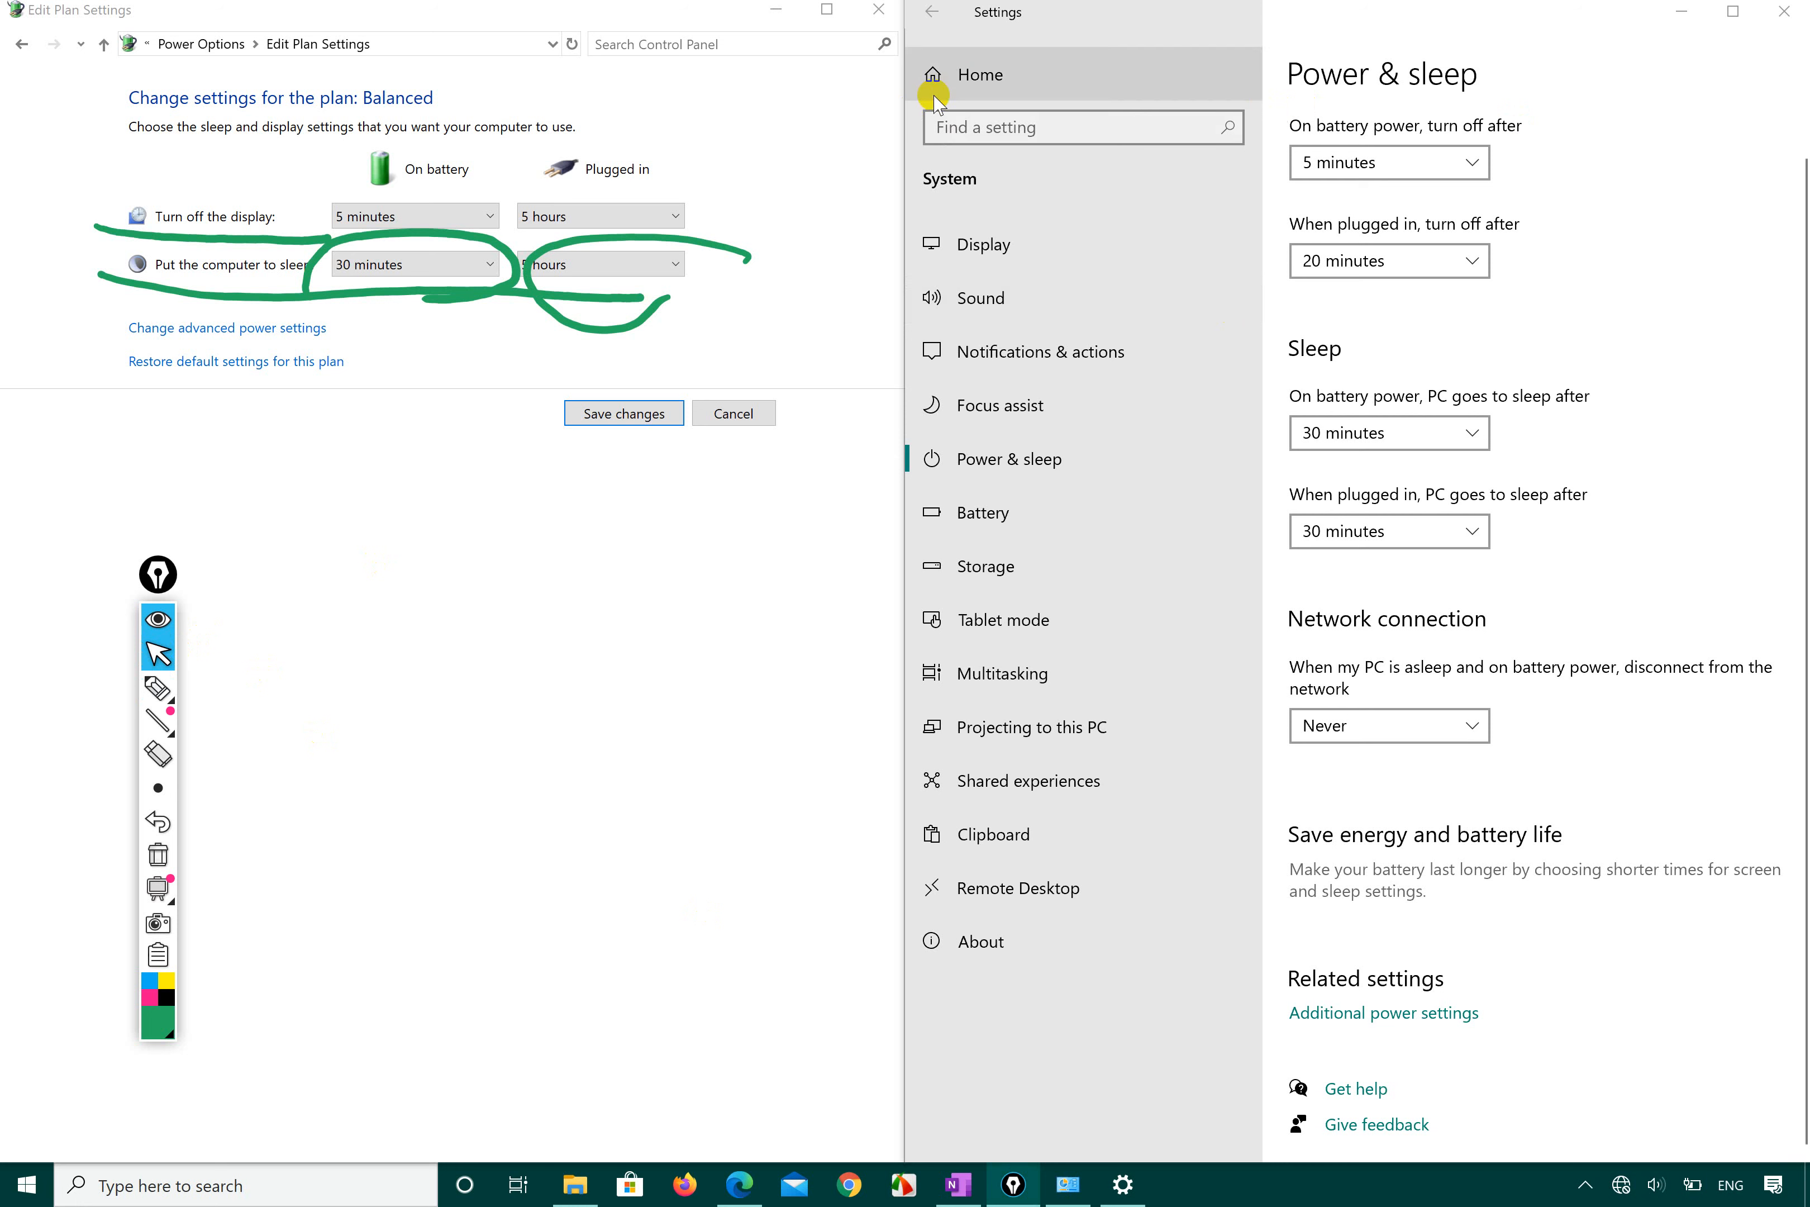
Step: Reload the Power & sleep page by visiting Focus assist and returning, then close Windows Settings
click(1007, 407)
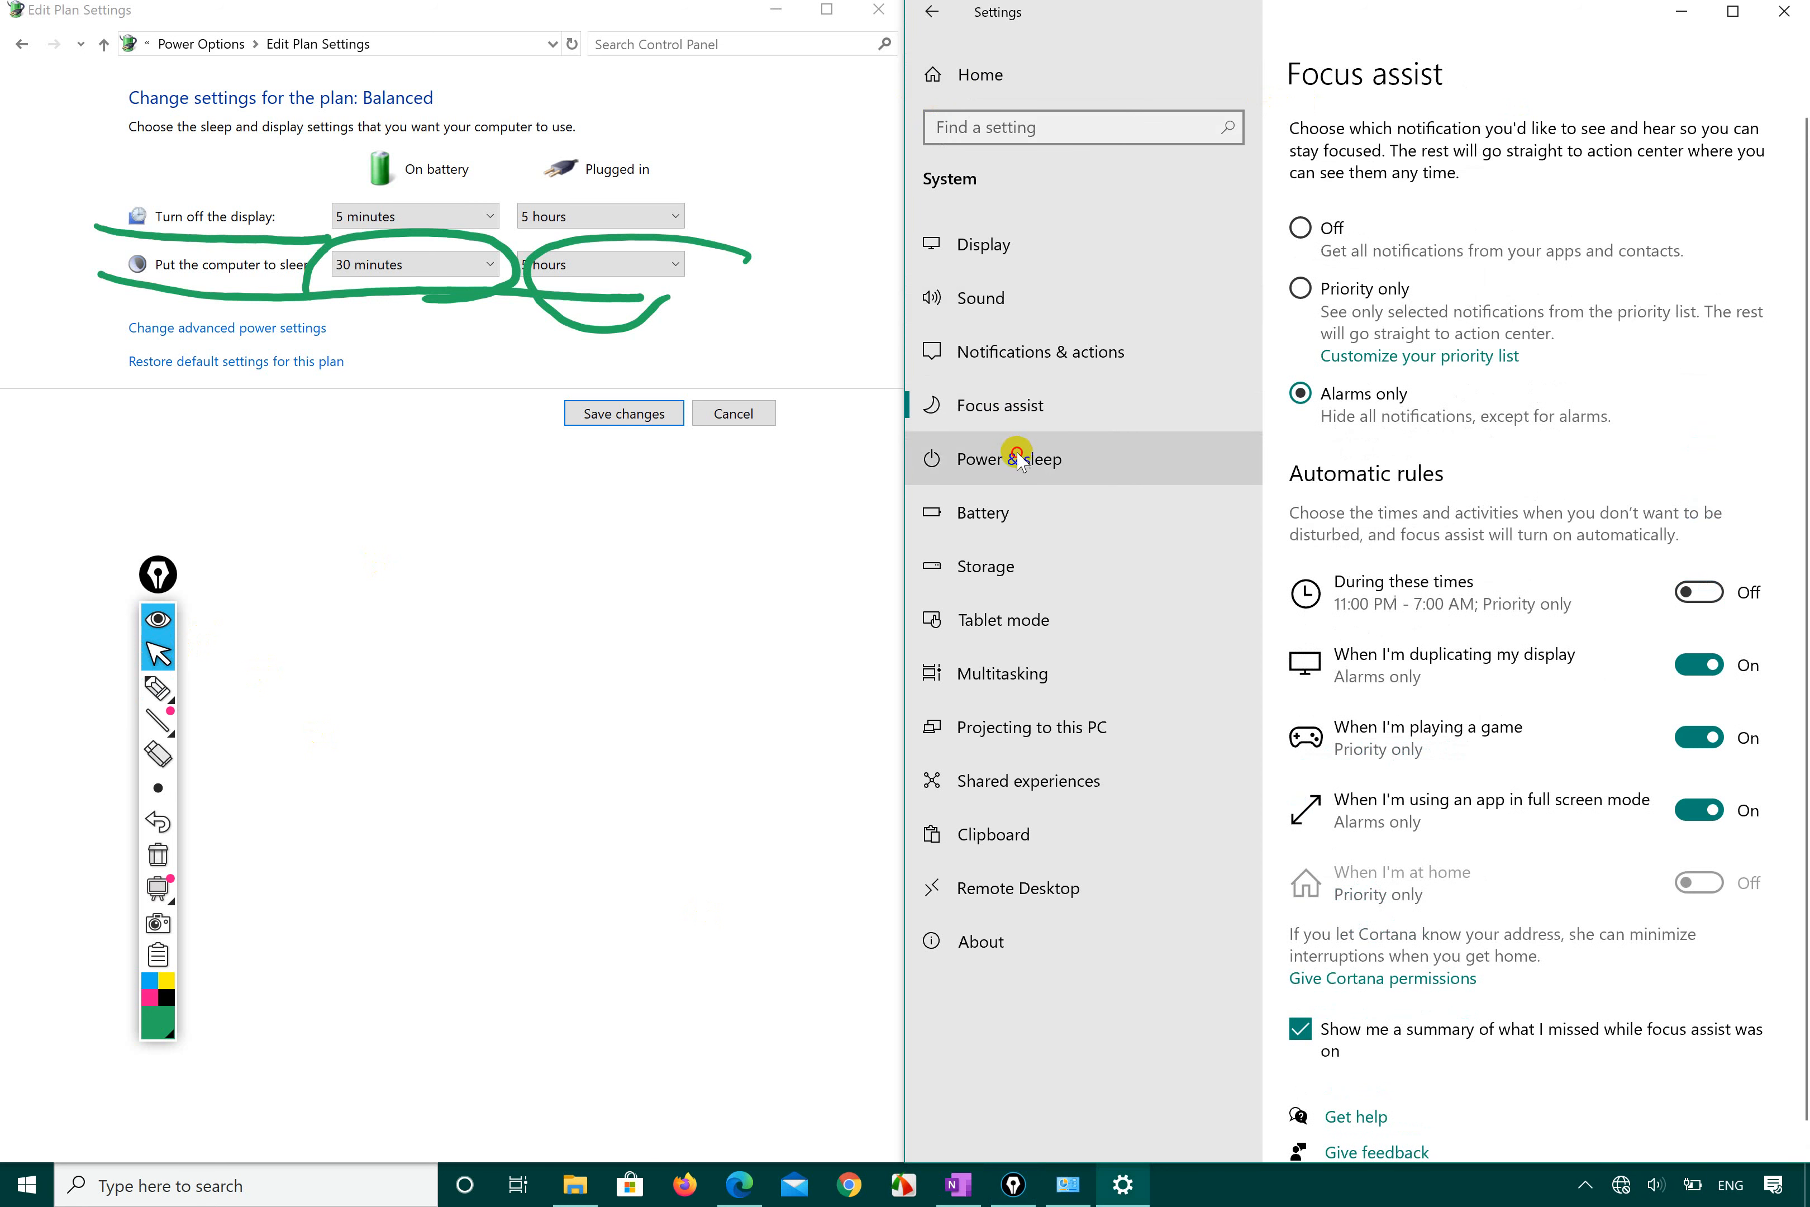
click(1020, 459)
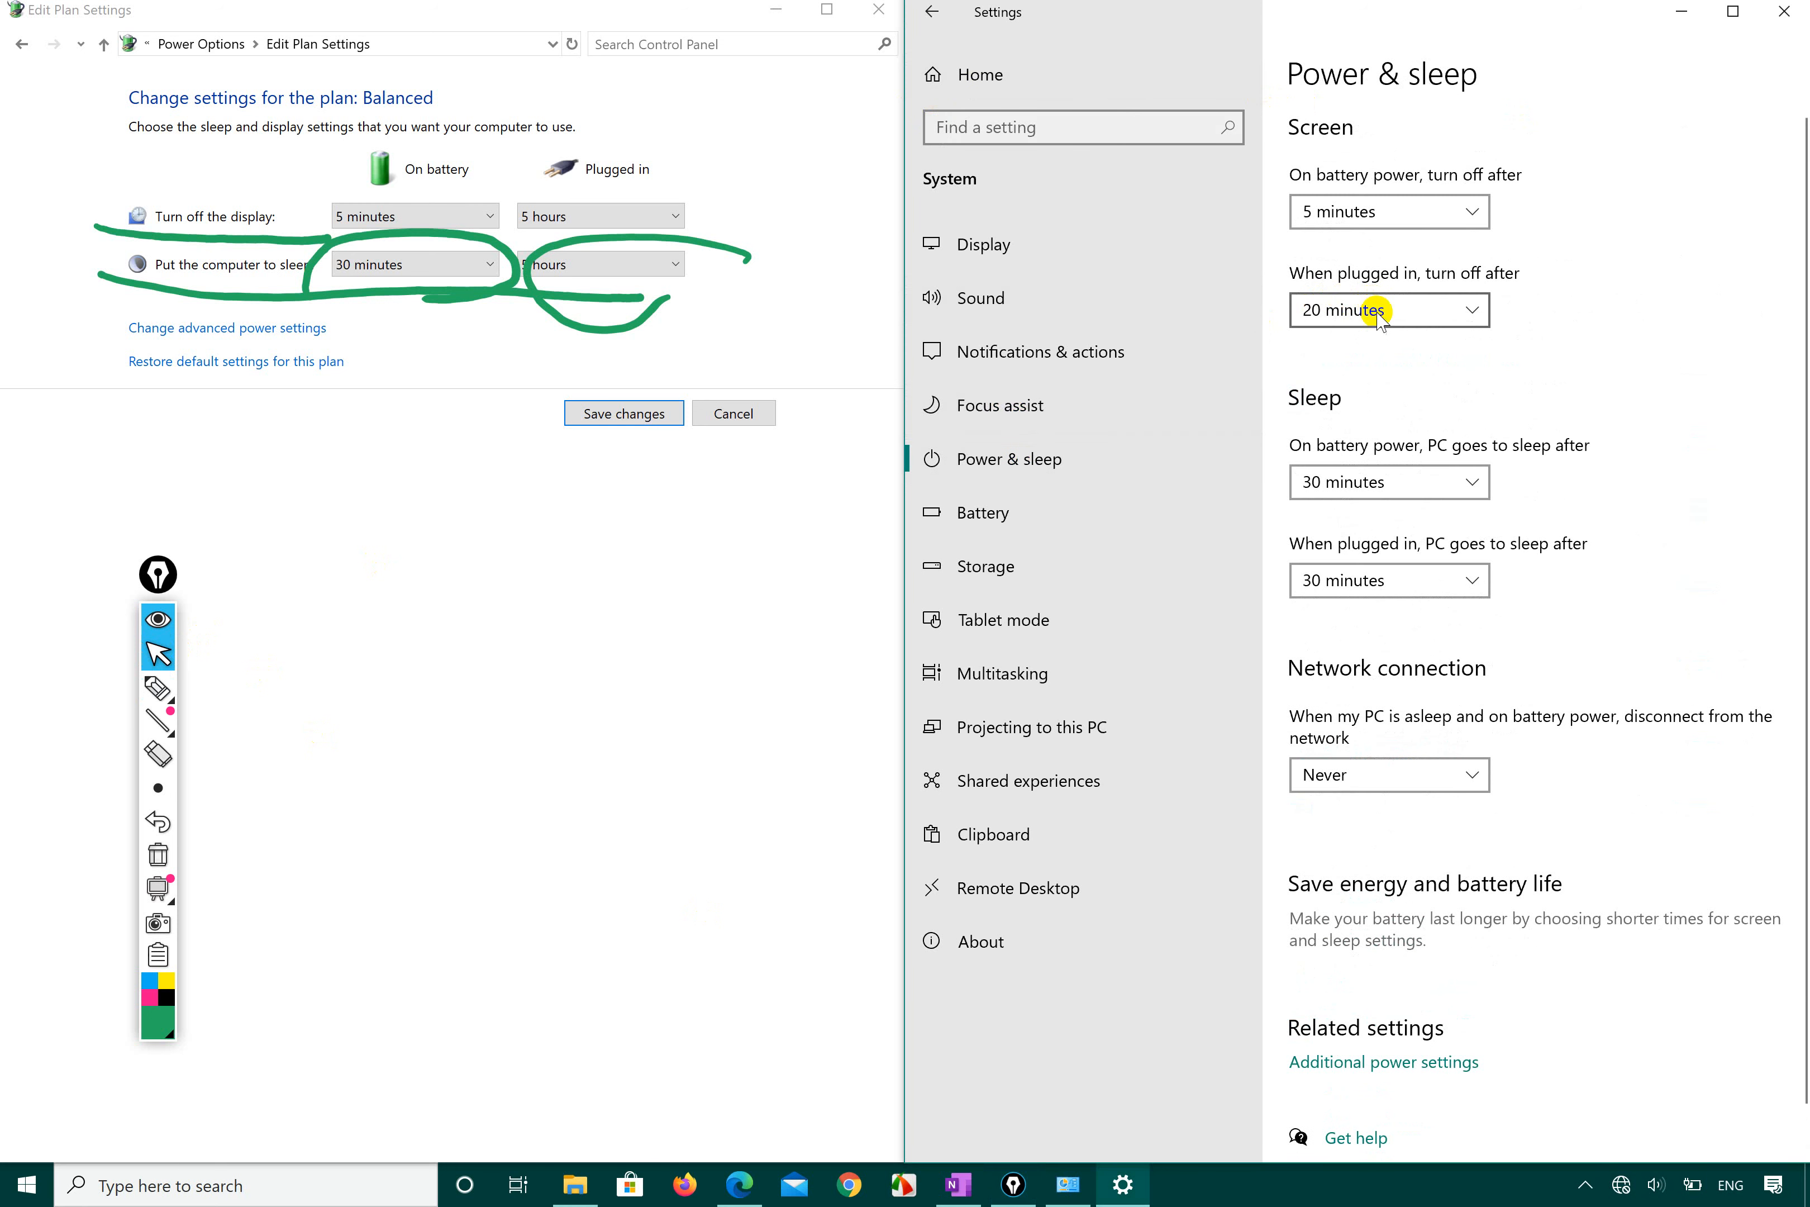
click(1000, 71)
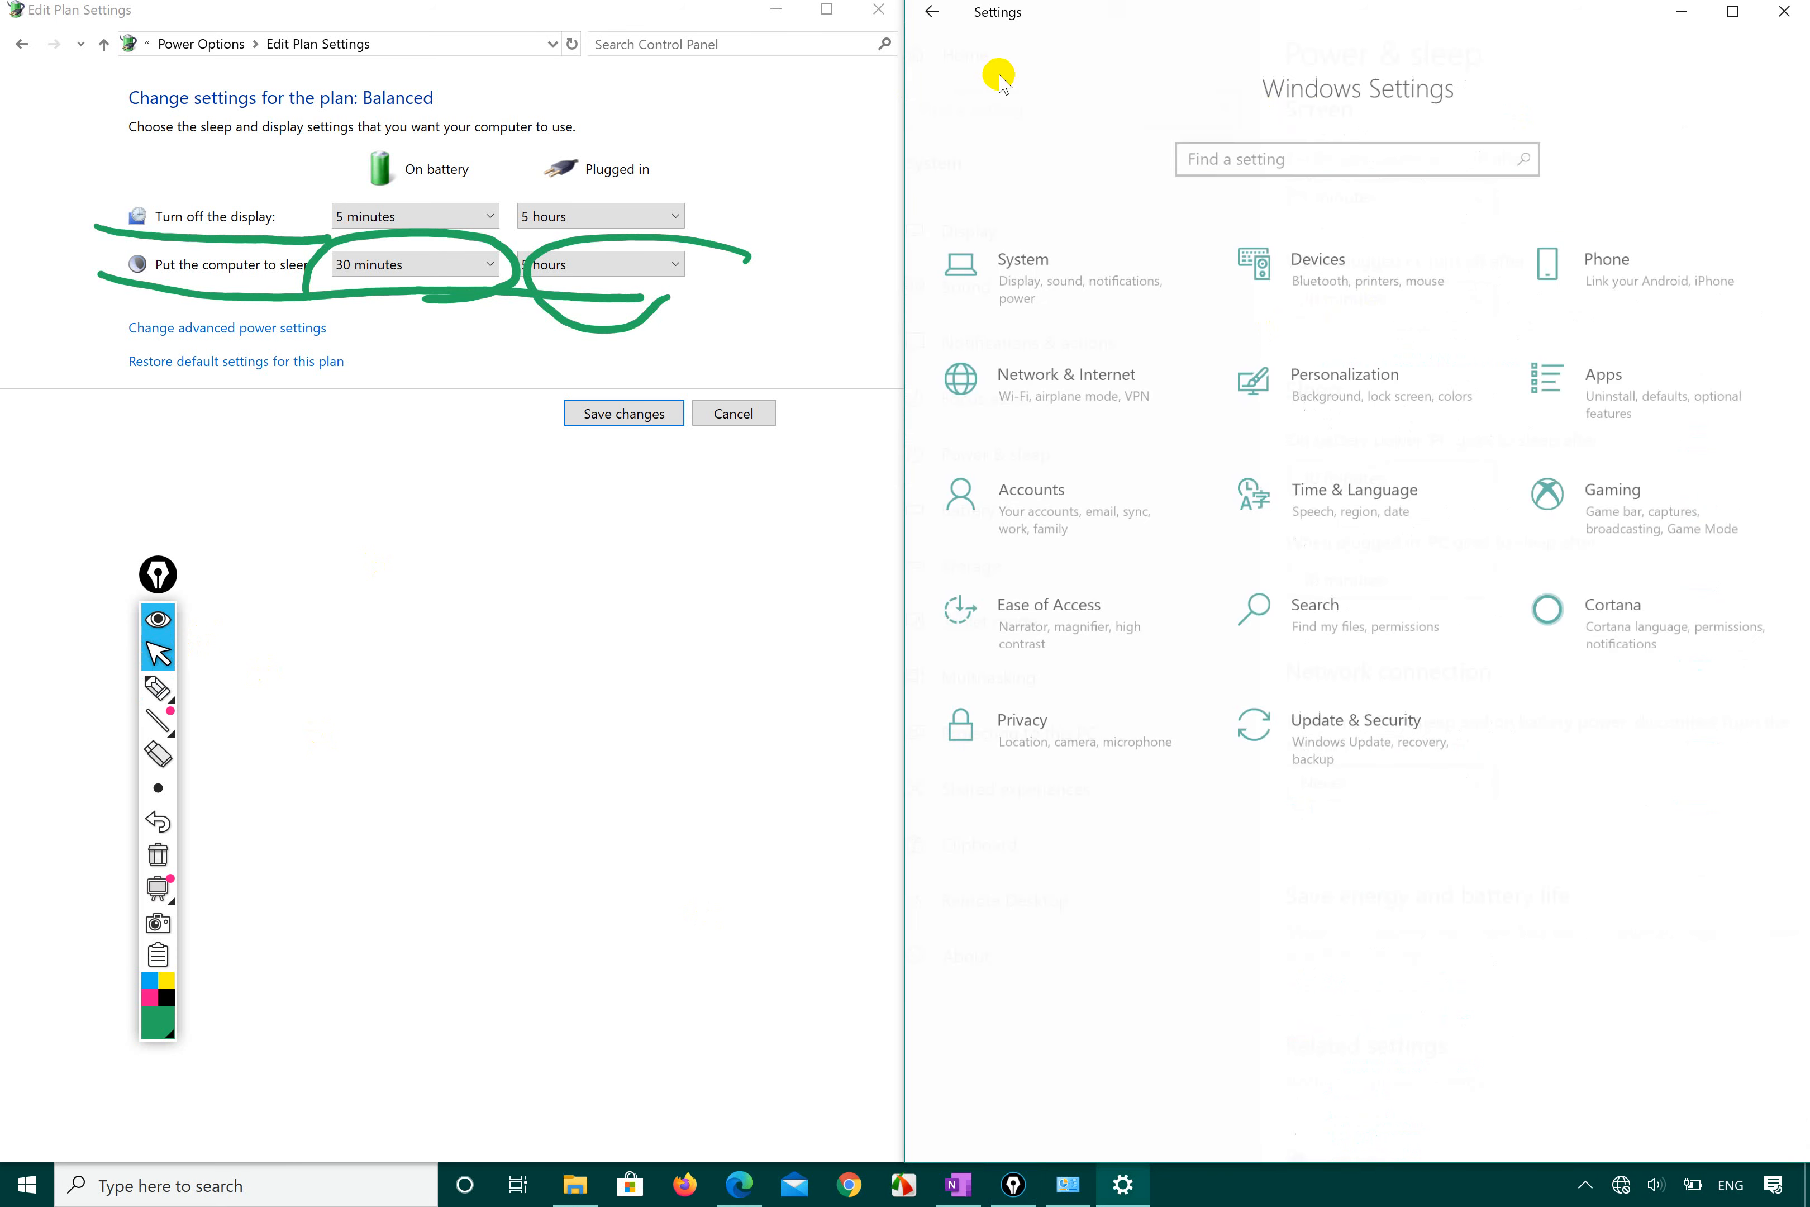
click(1784, 11)
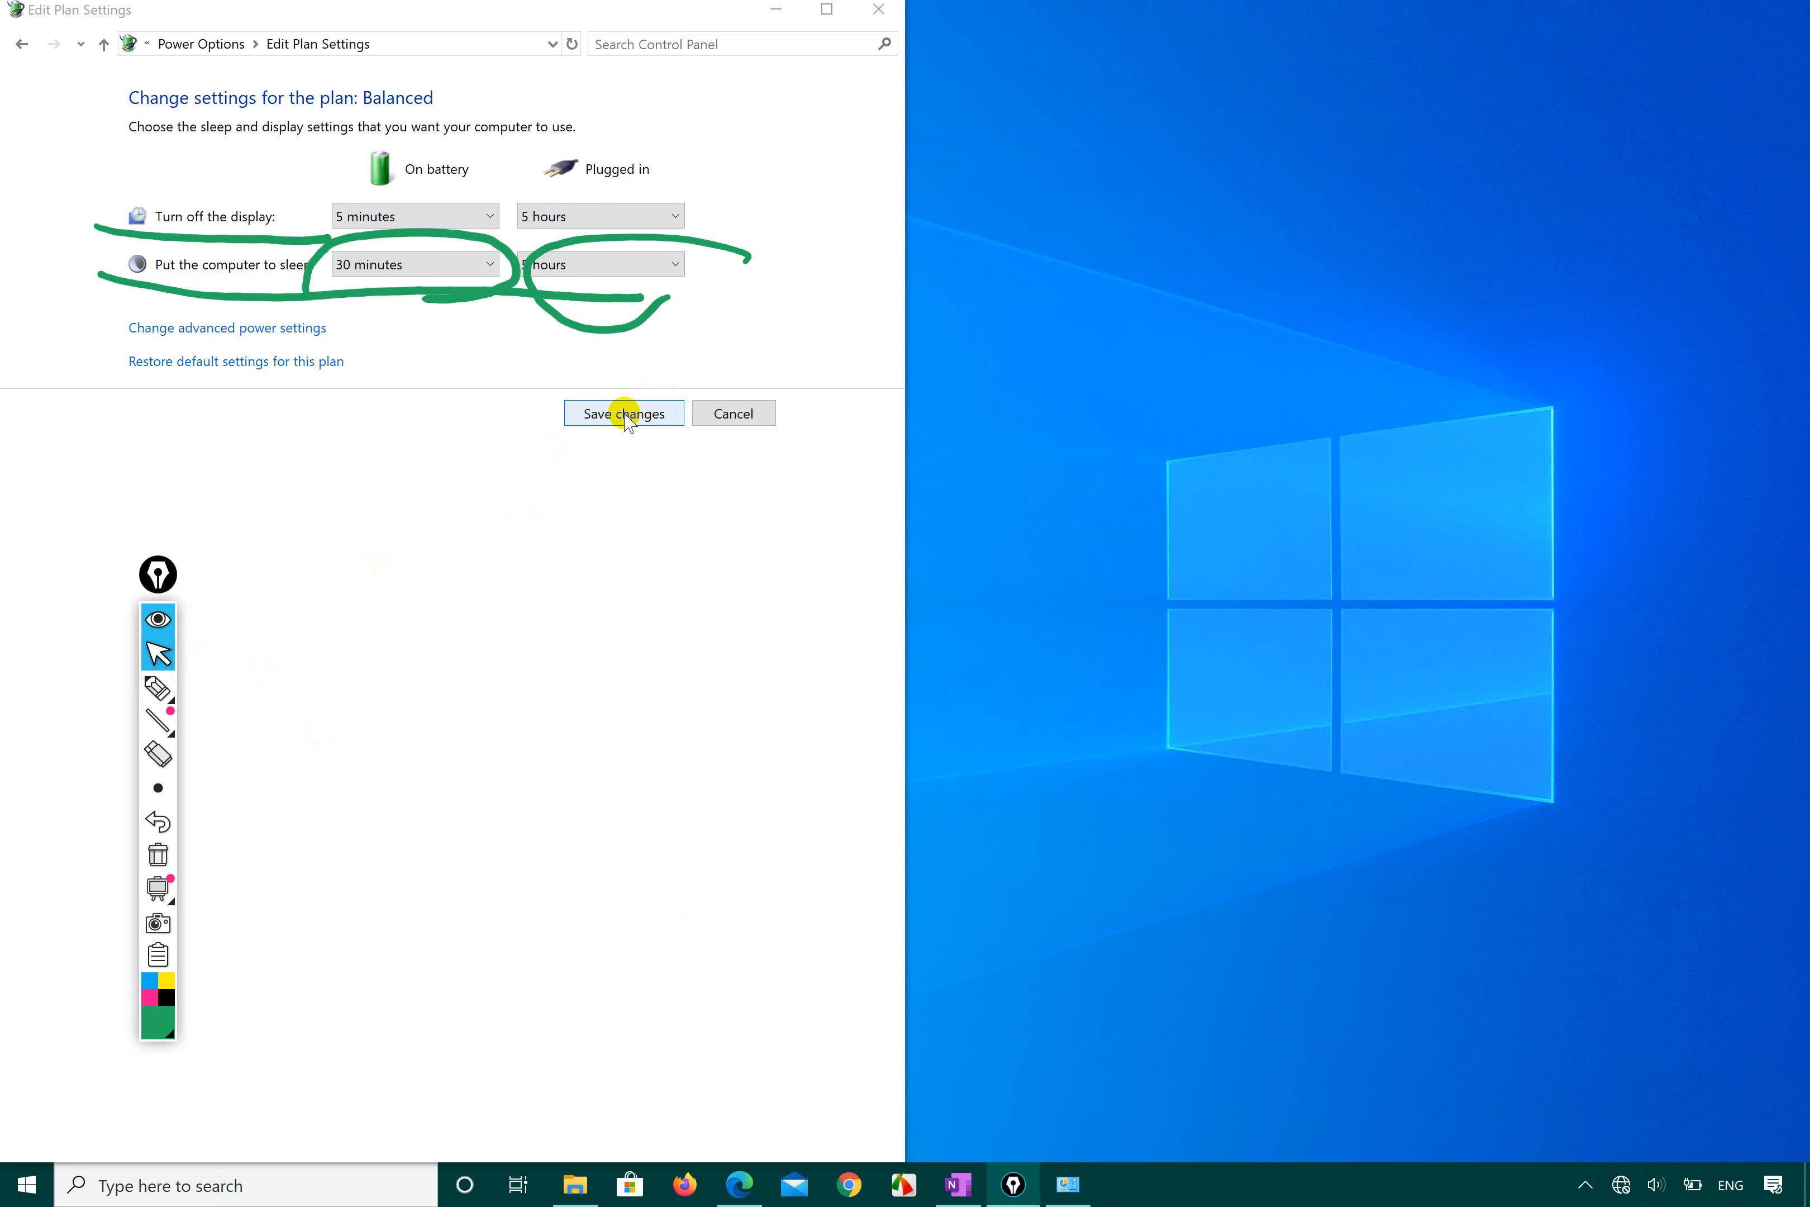
Step: Draw a large green check mark over the Save changes option in Edit Plan Settings
click(158, 687)
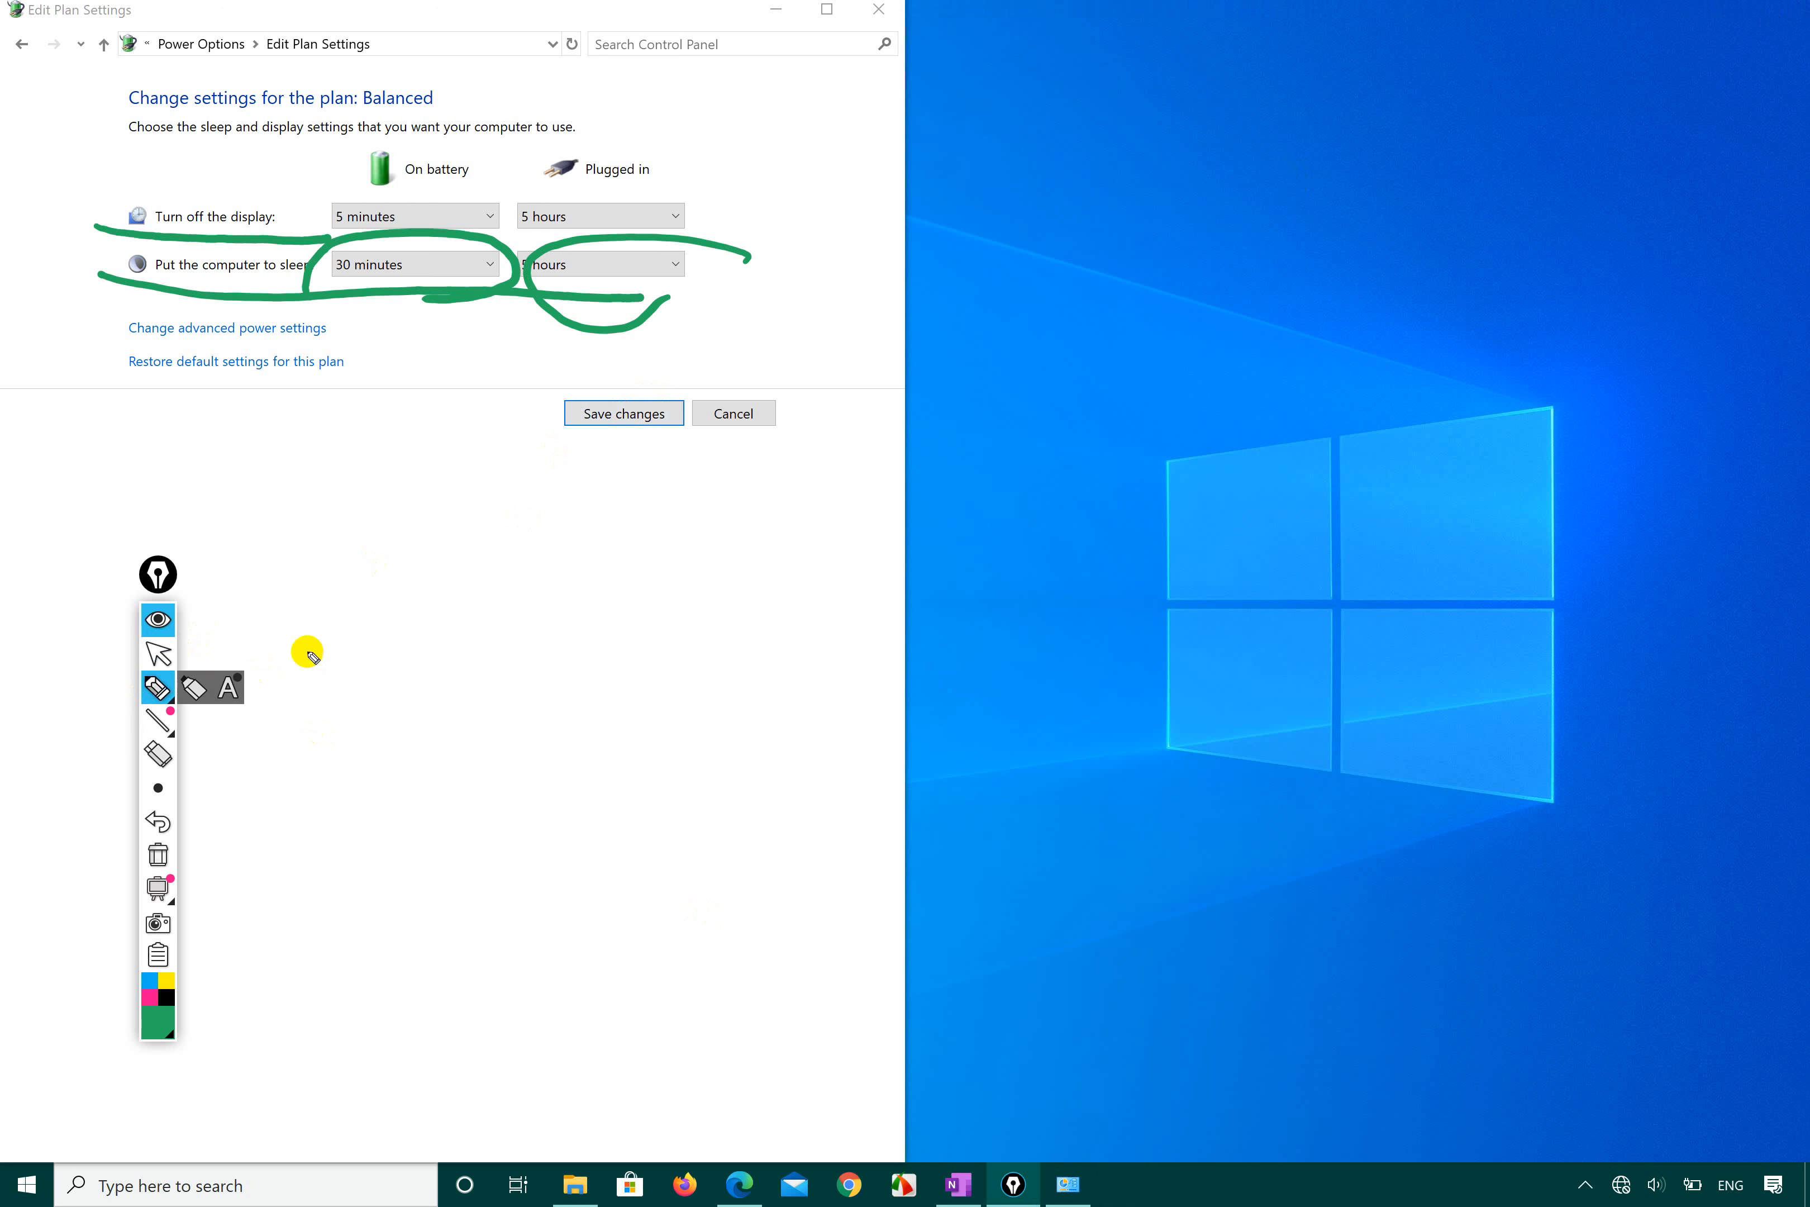
mouse_move(510, 481)
mouse_down()
mouse_move(554, 500)
mouse_move(778, 340)
mouse_up()
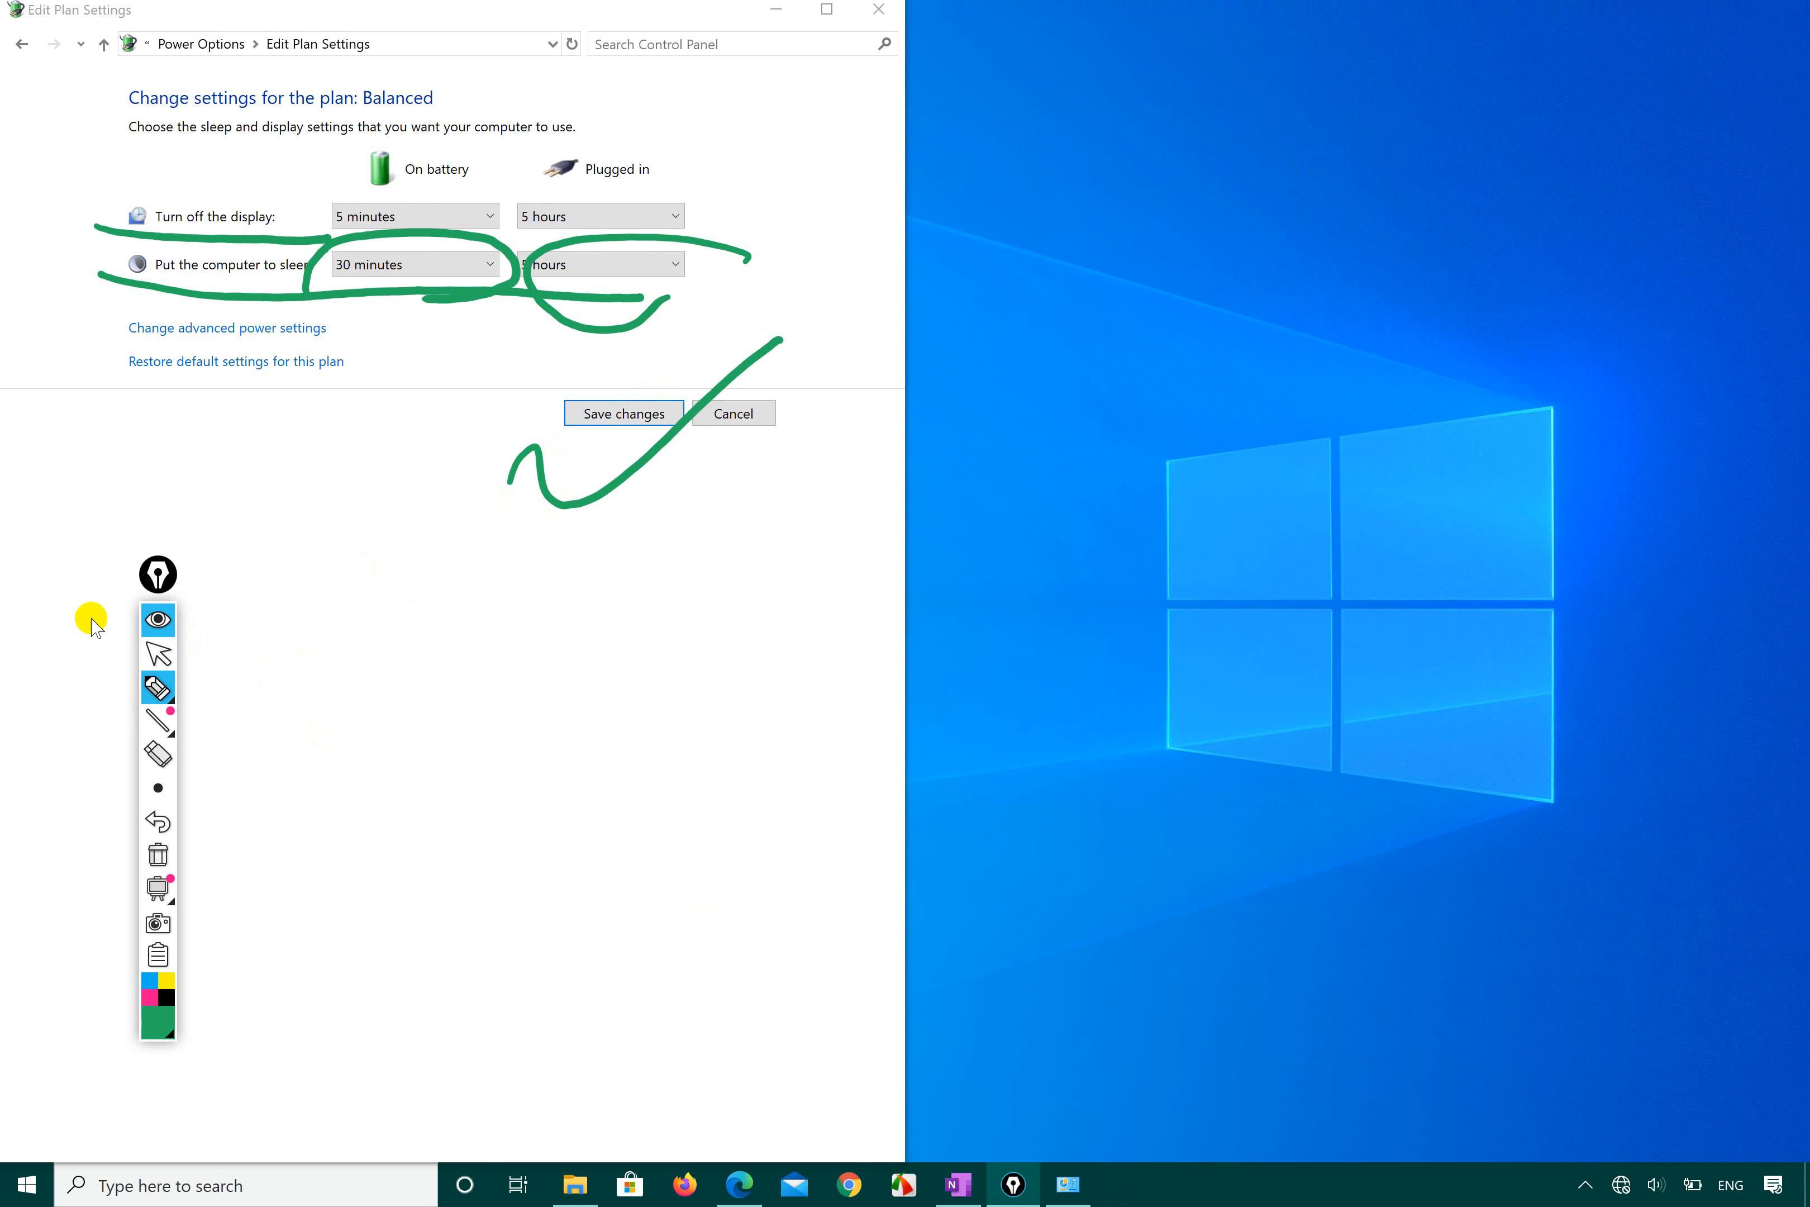
Step: Save the changes in Edit Plan Settings, then open the Power & sleep page under System in Windows Settings
click(158, 654)
click(621, 413)
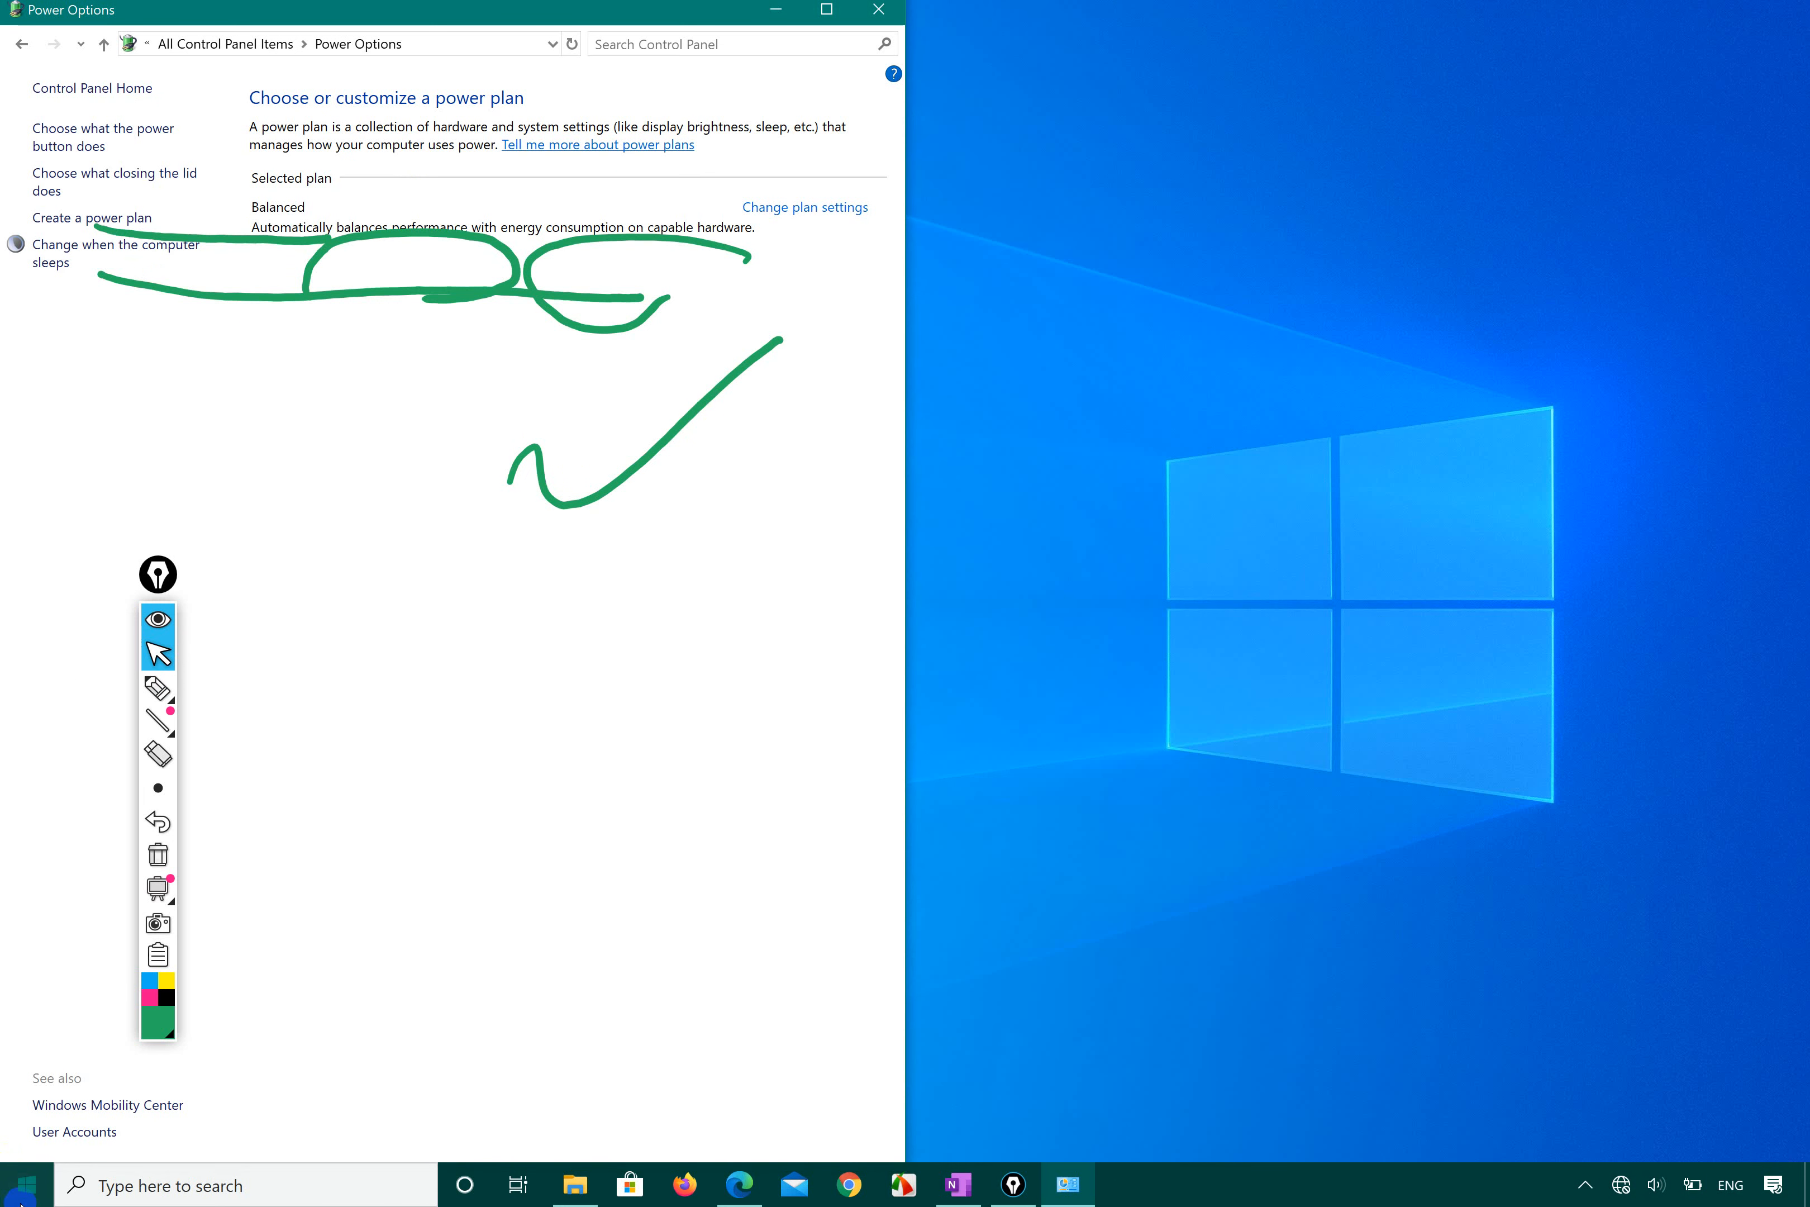
click(14, 1180)
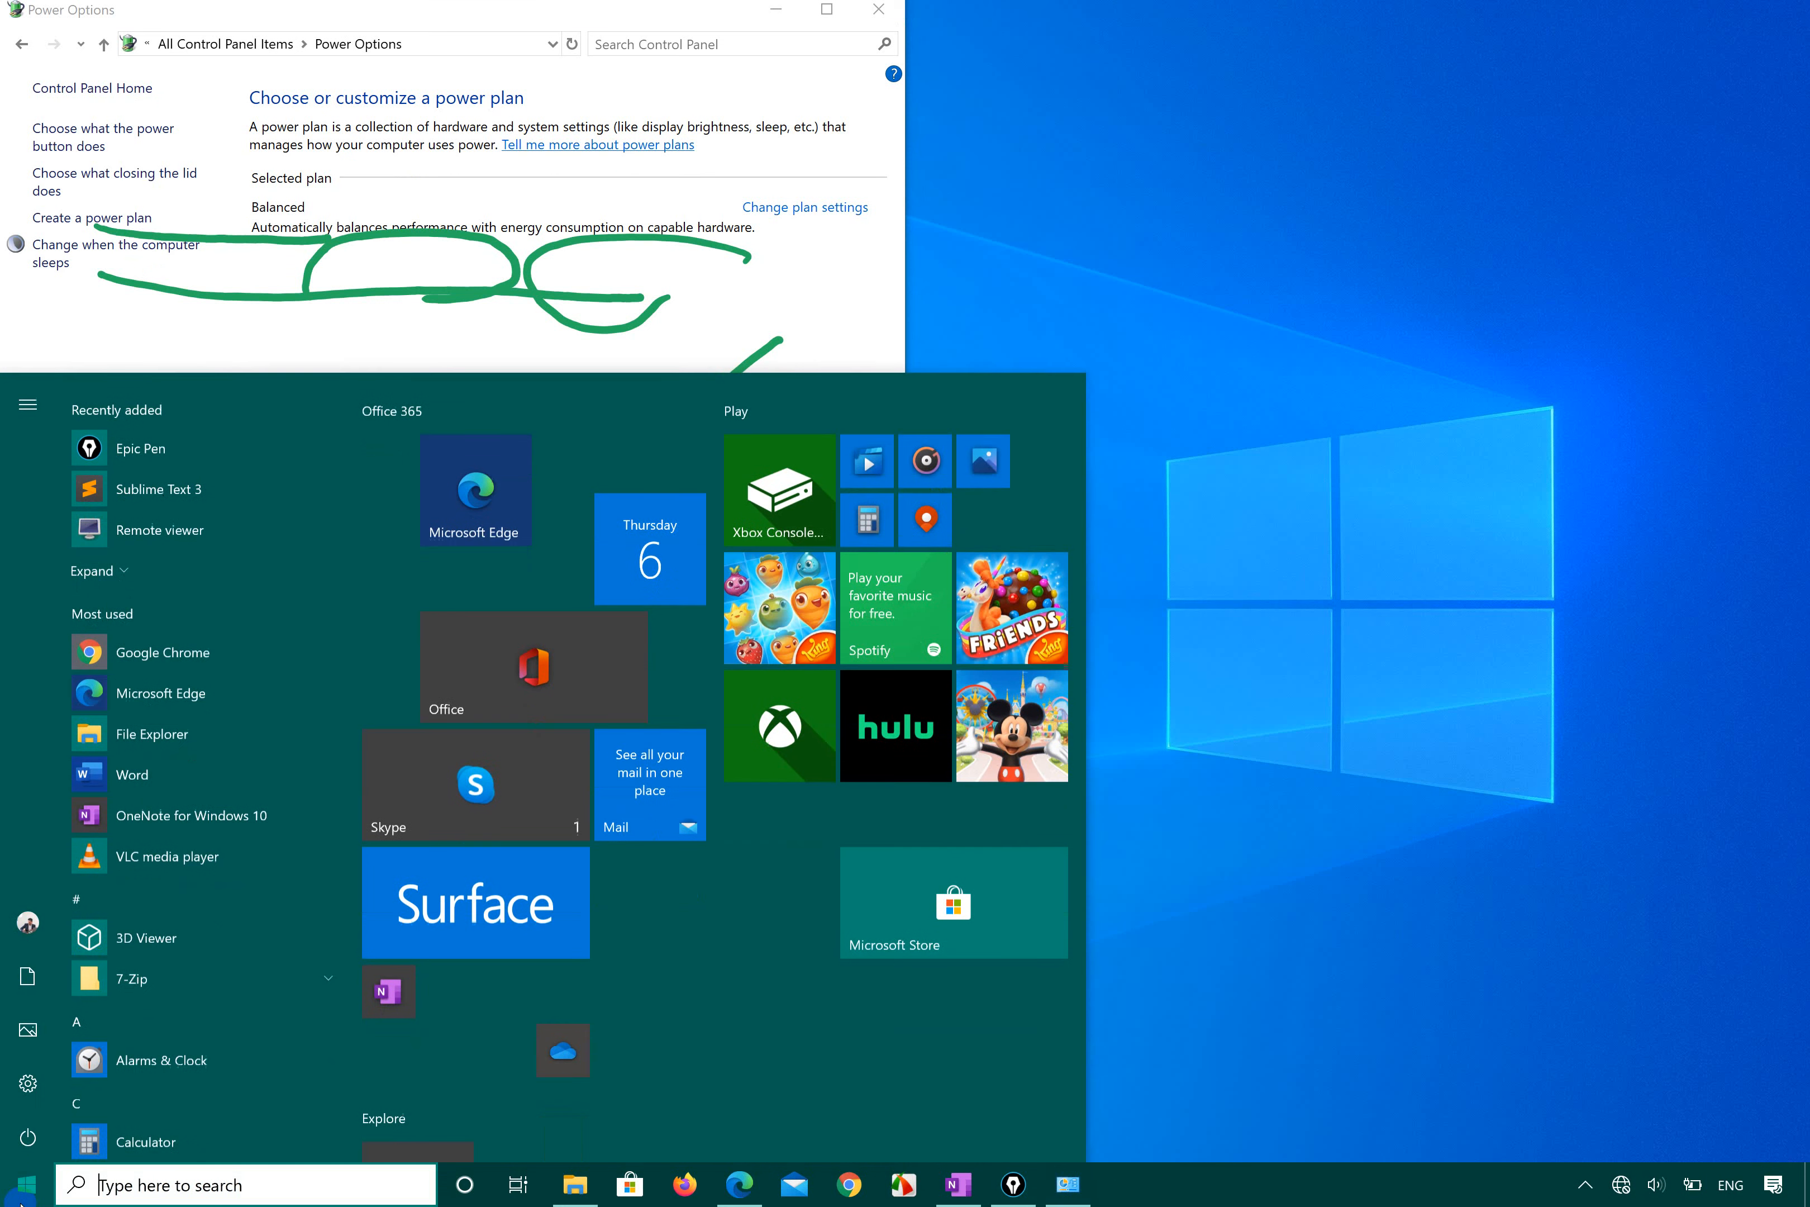
click(29, 1084)
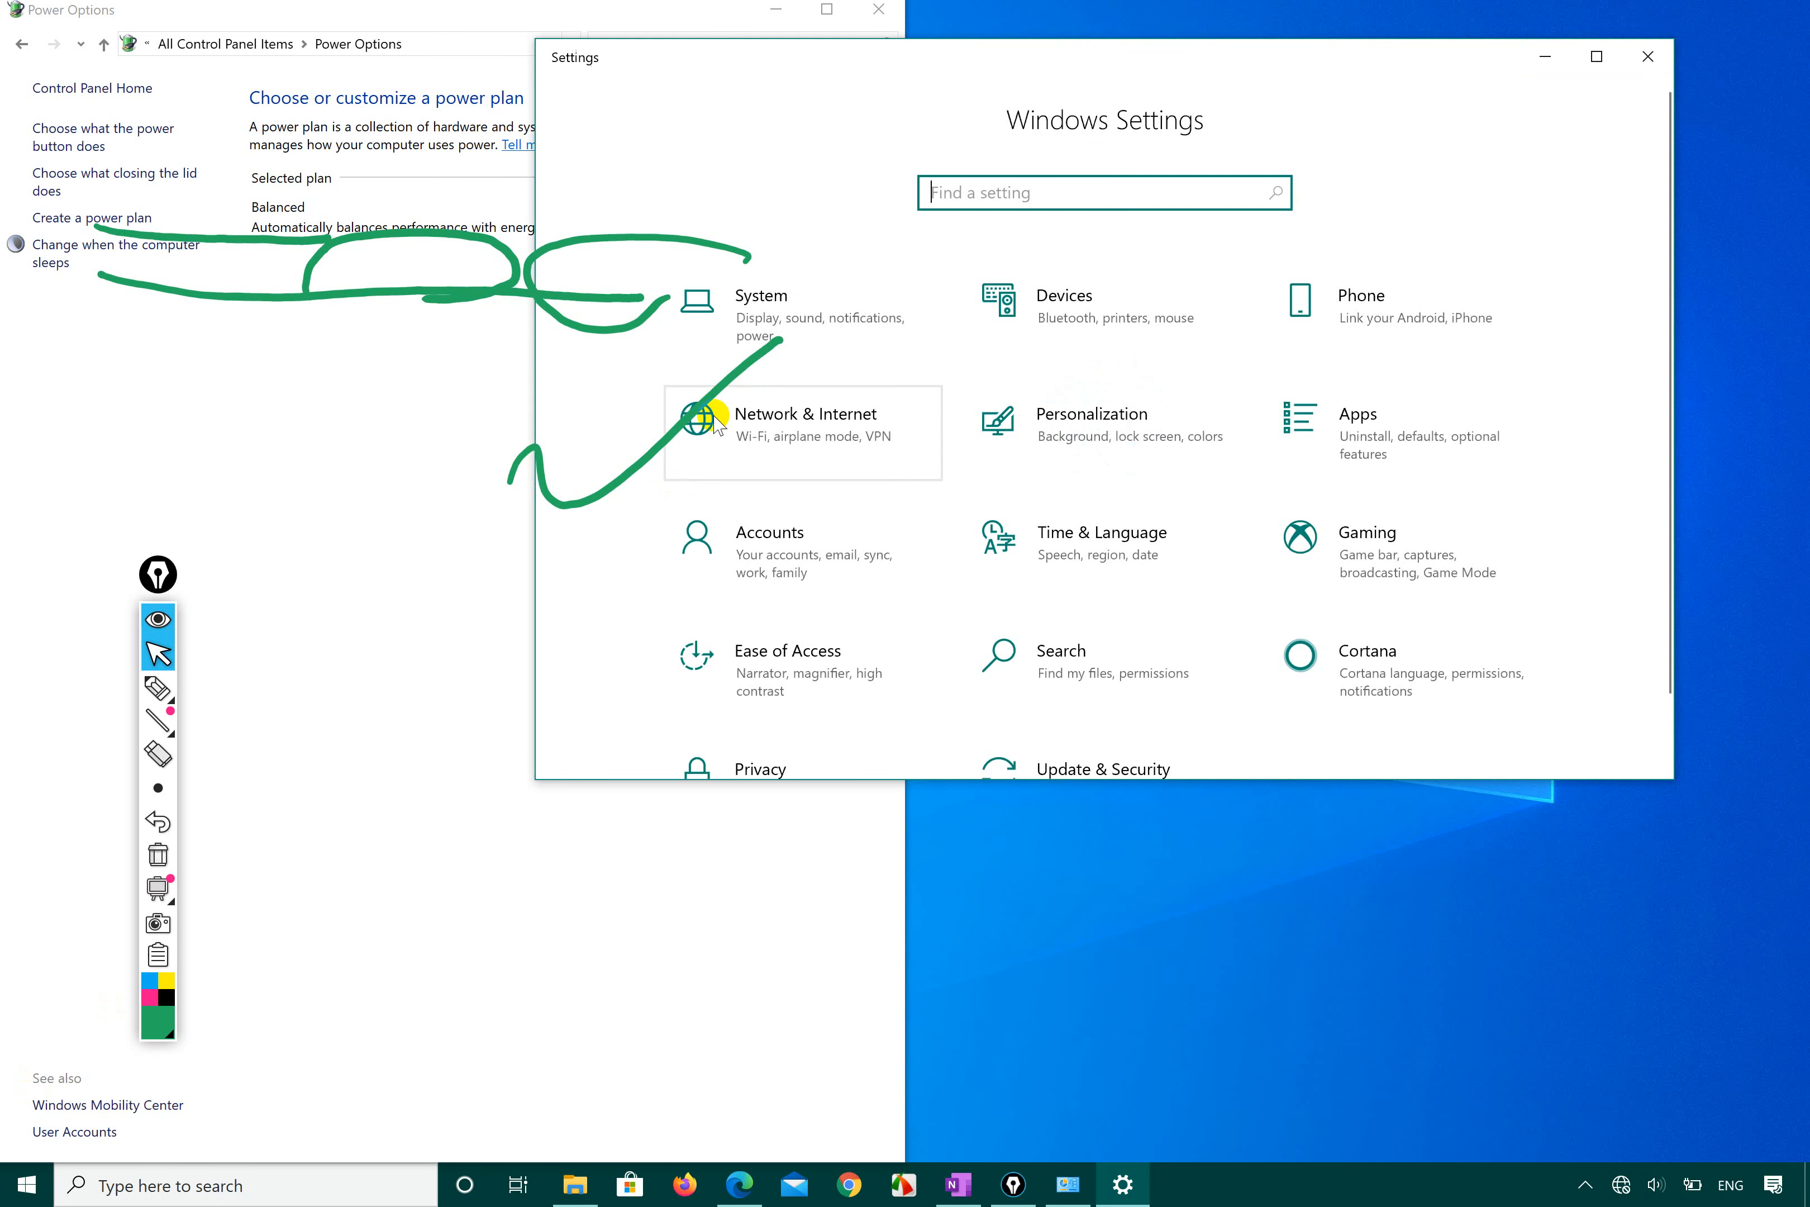
click(808, 298)
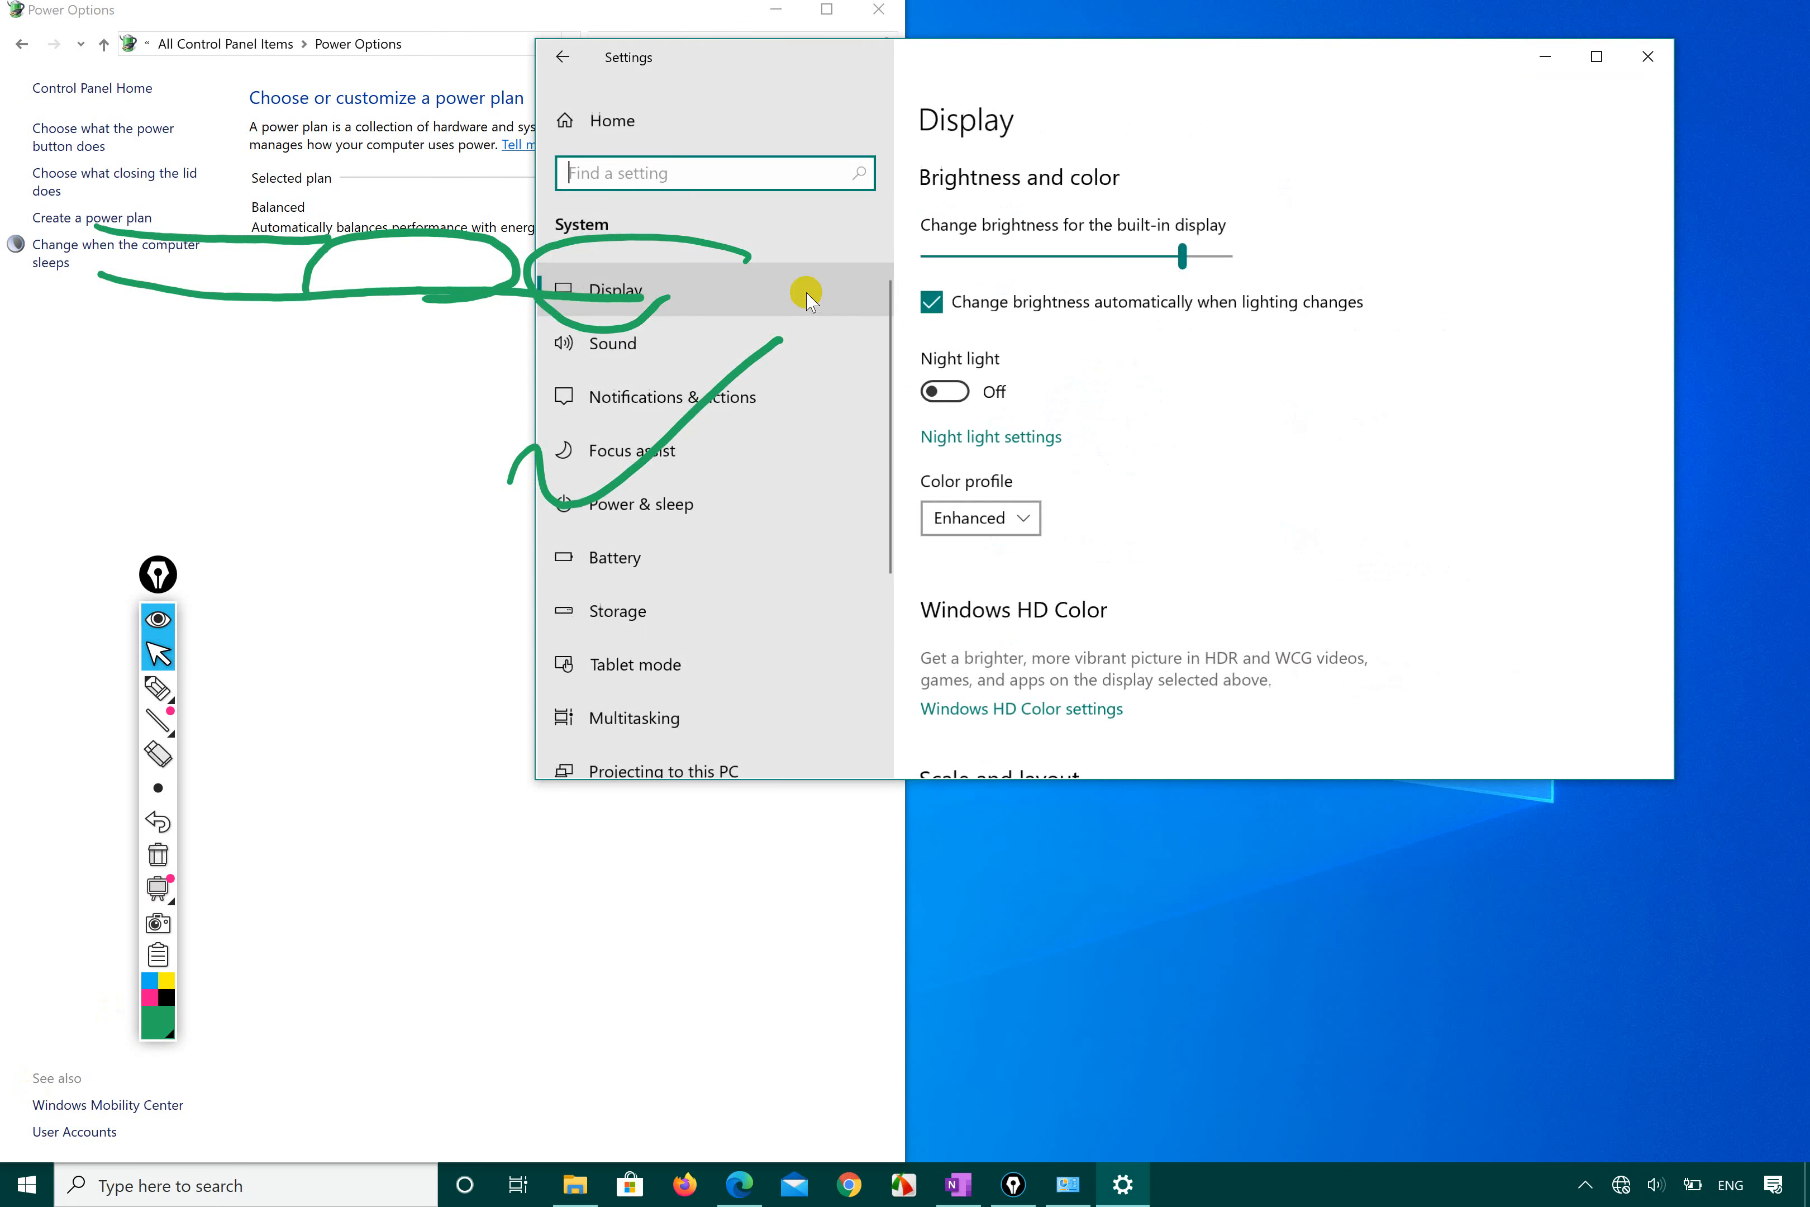
click(708, 516)
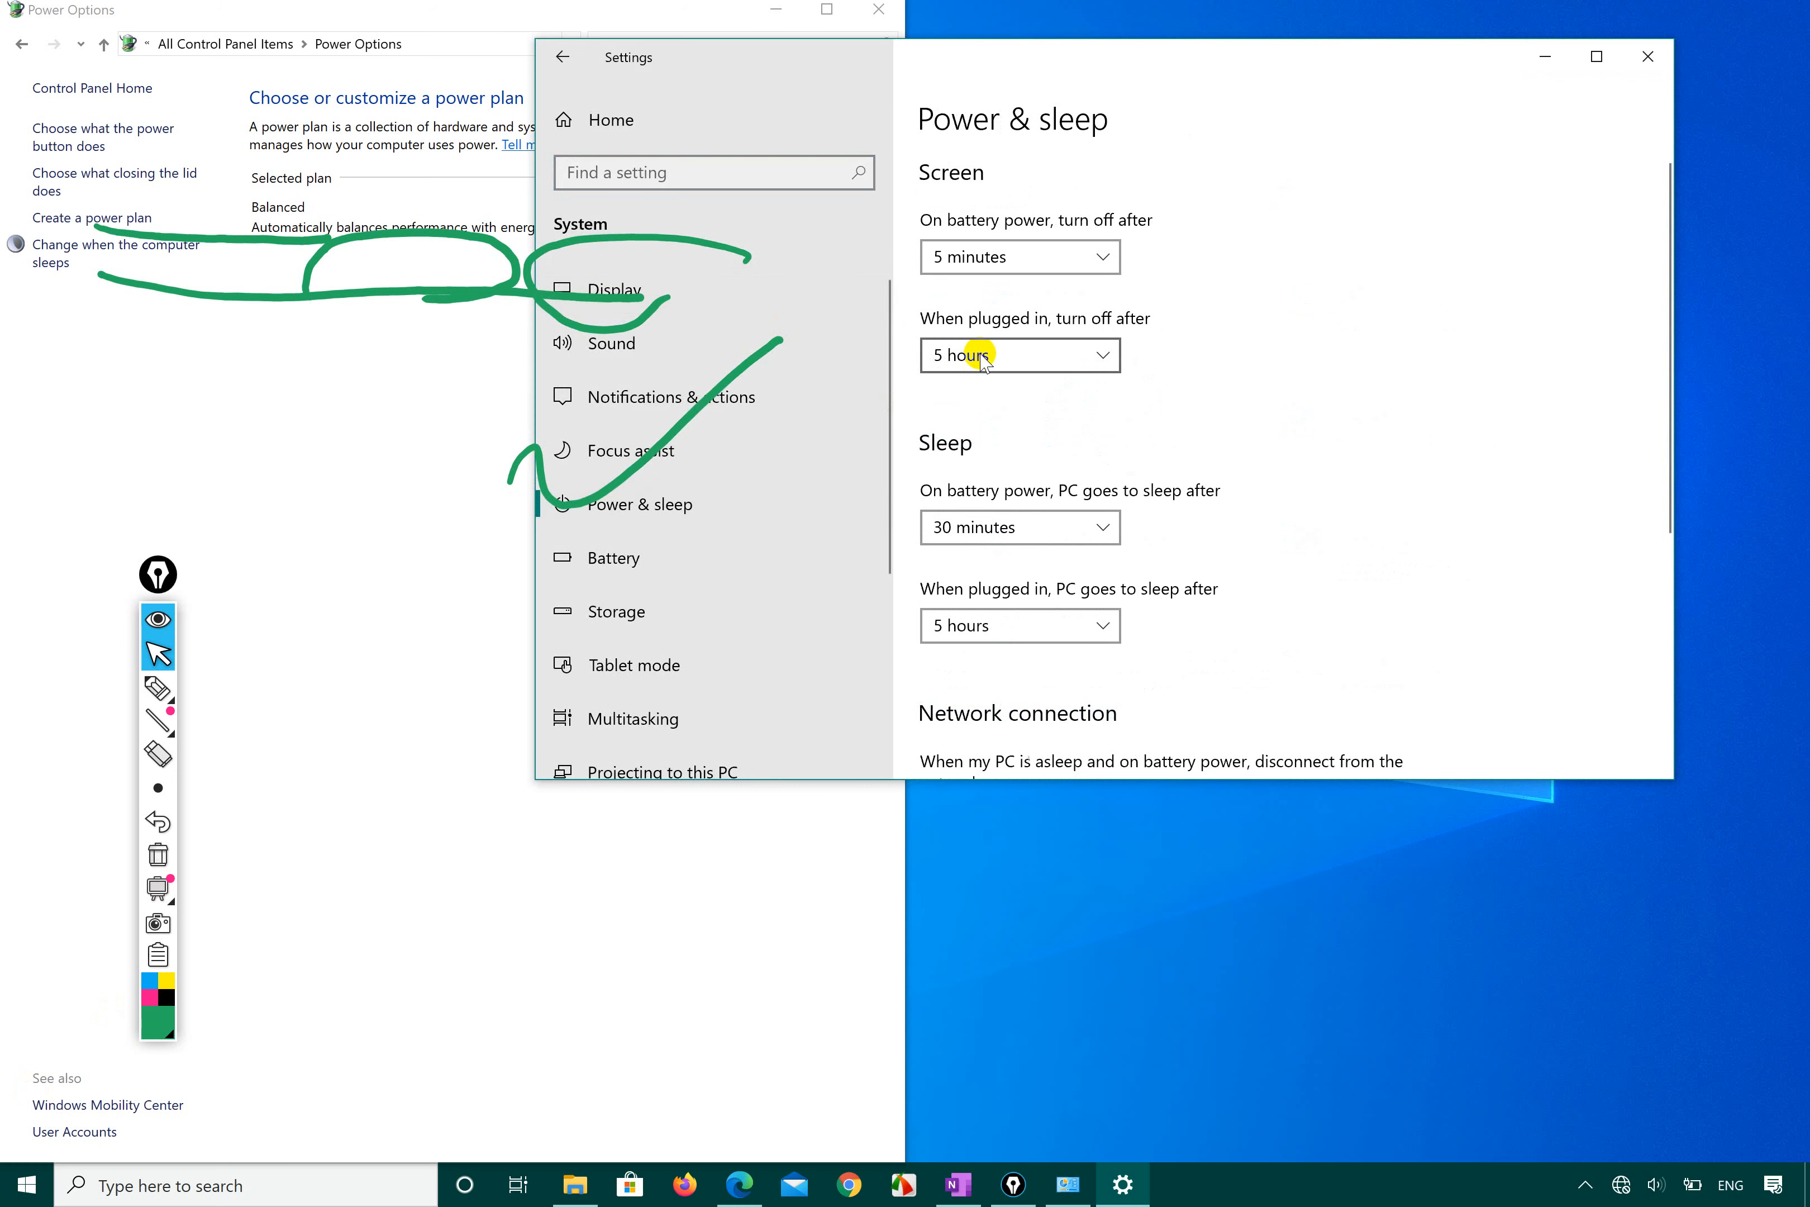
Step: Place the Settings window beside Power Options and set the screen's plugged-in turn-off time to 1 hour
key(super+Right)
click(1394, 327)
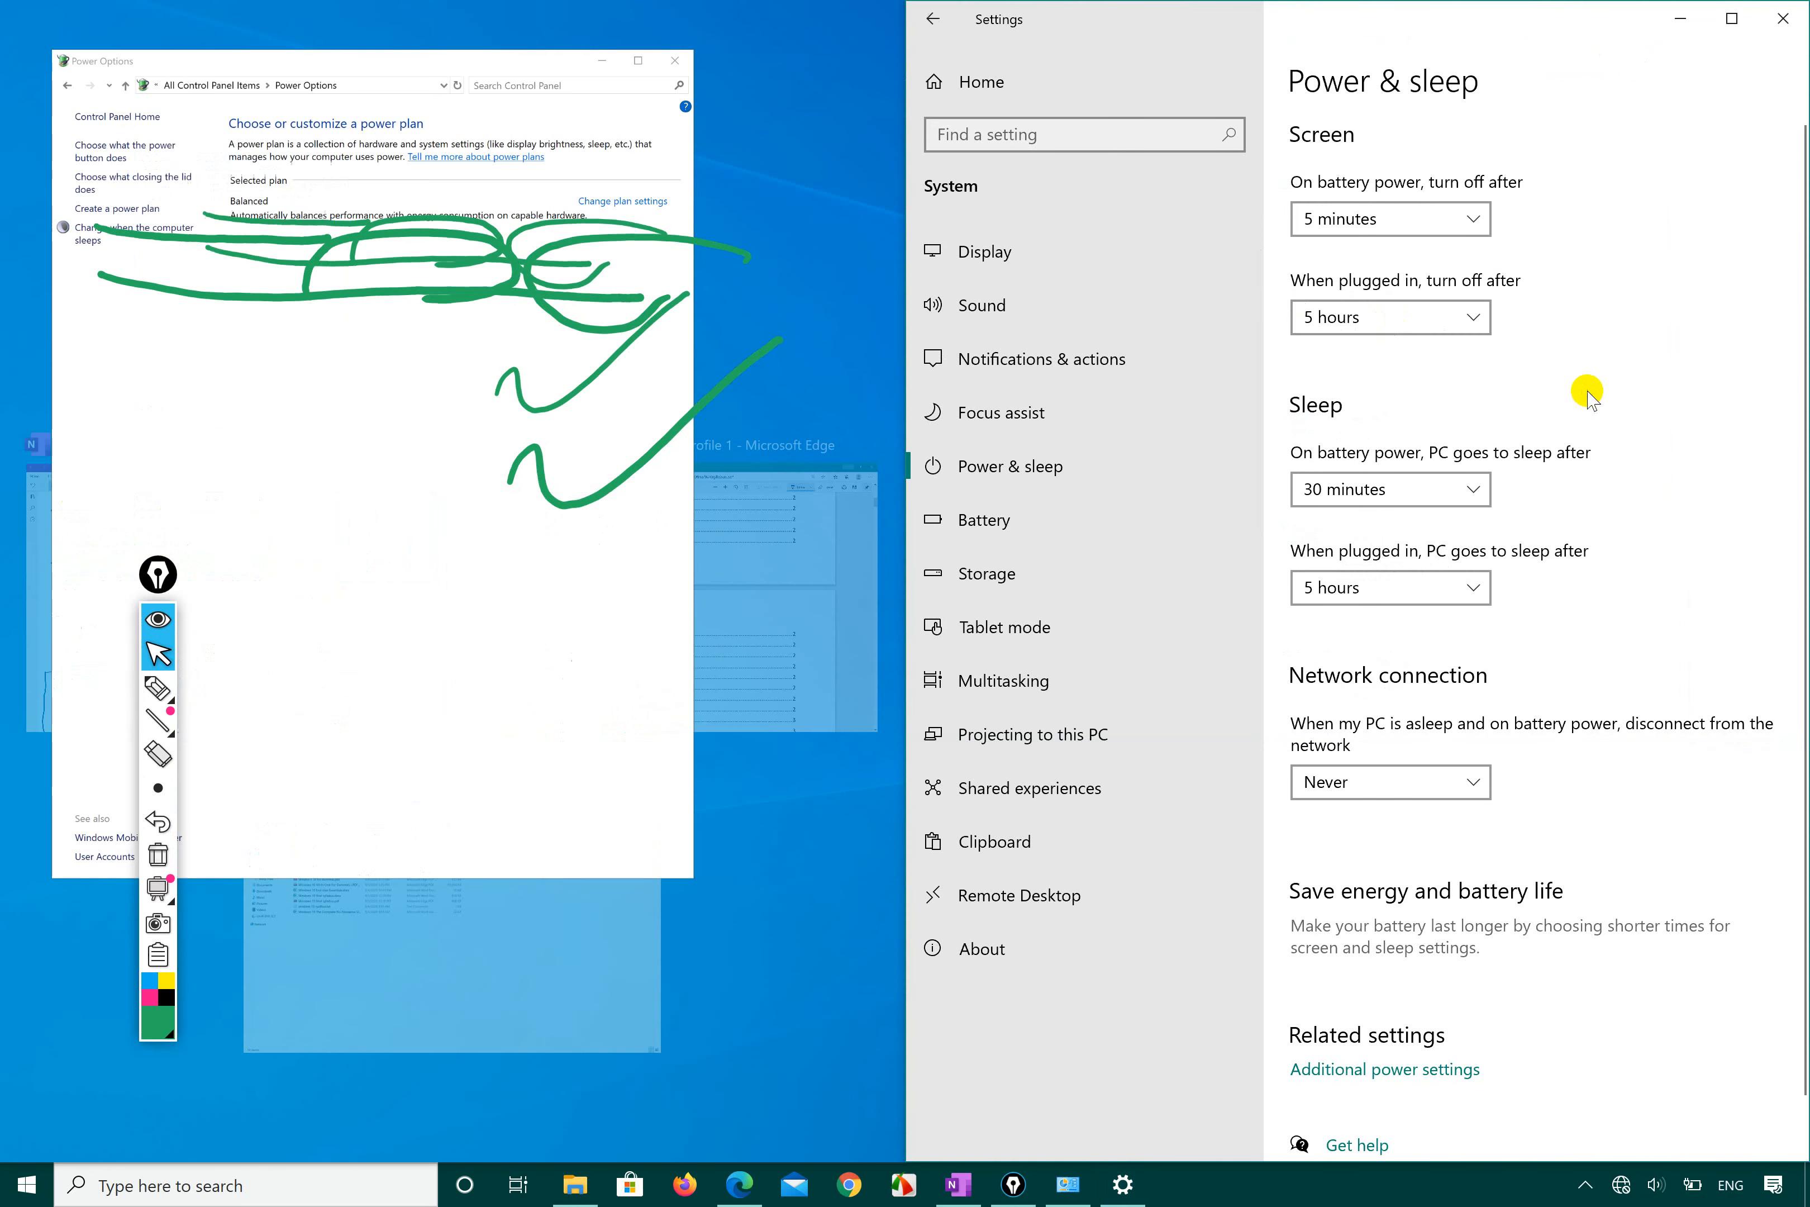
click(1463, 325)
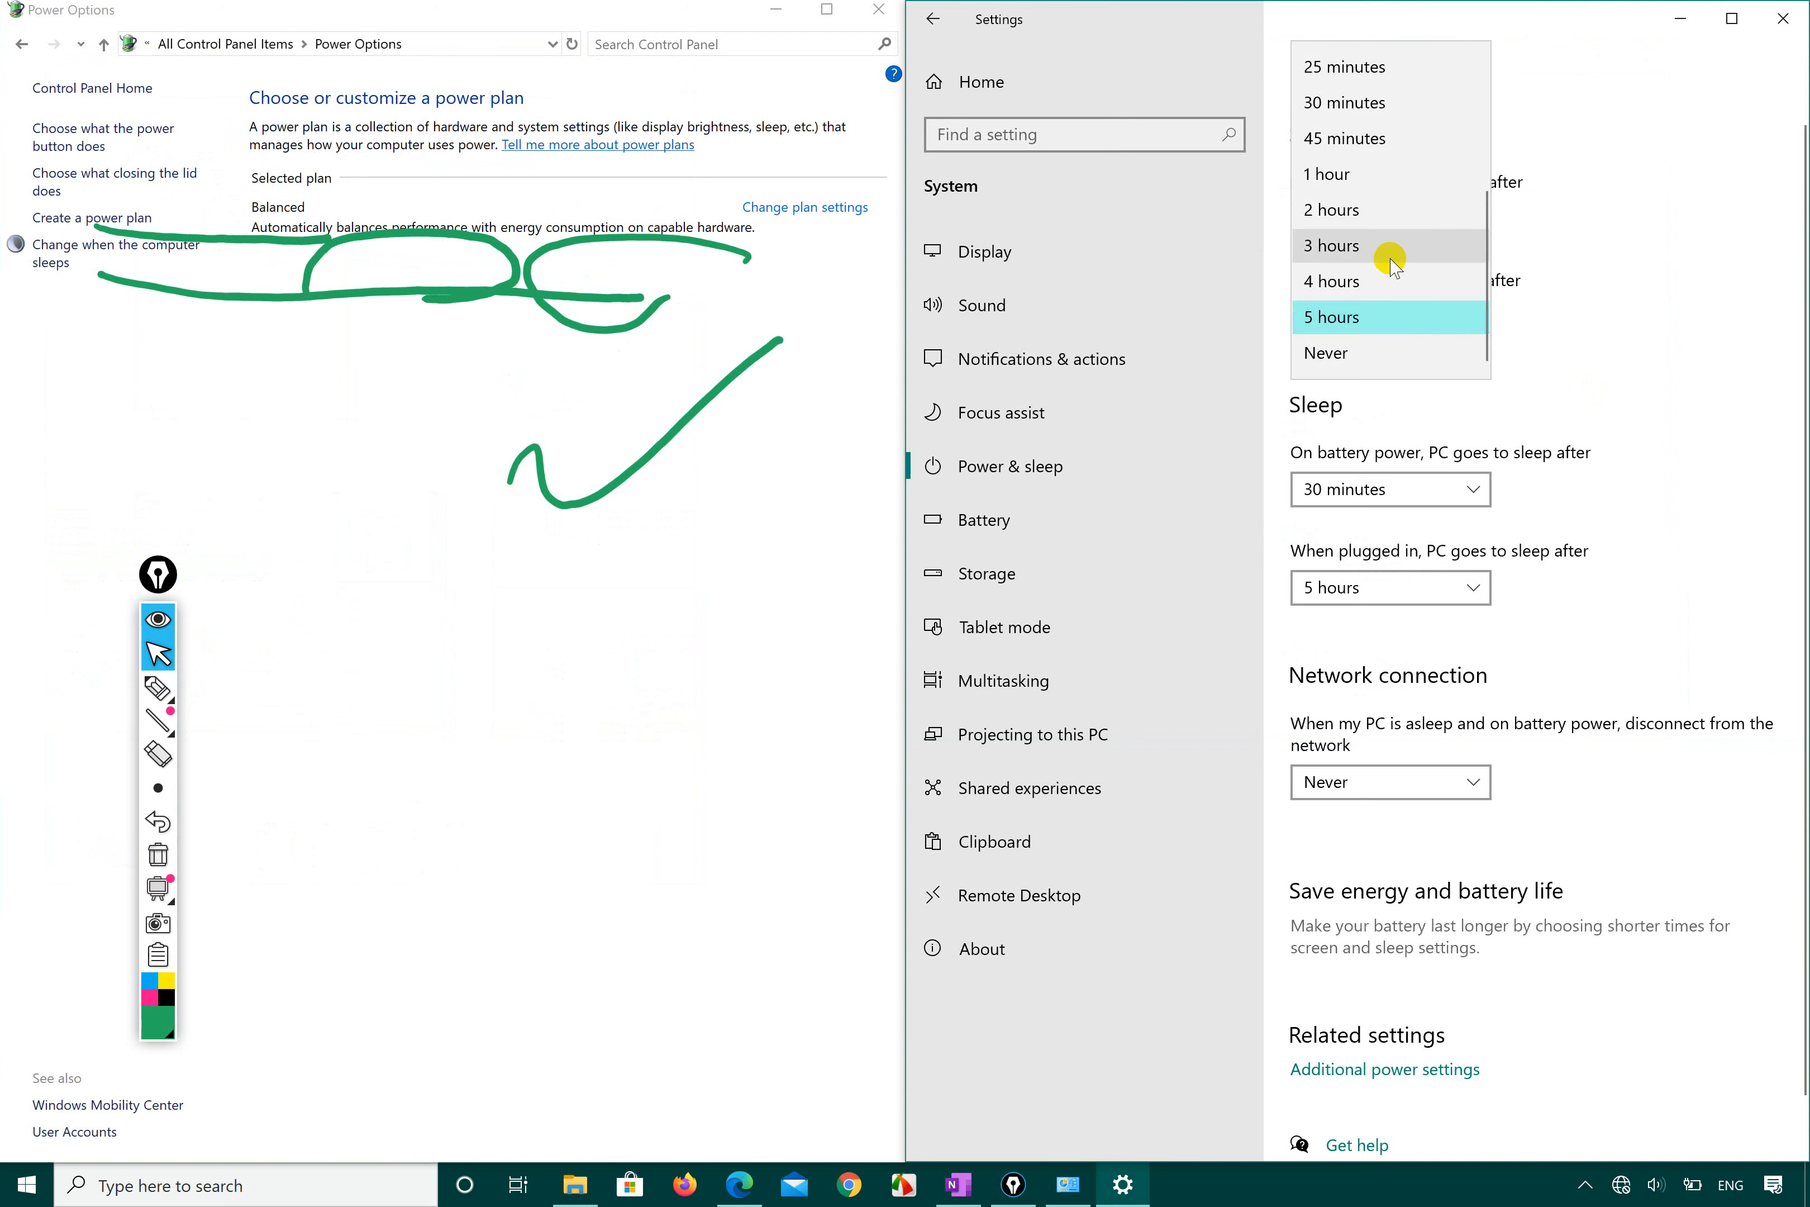
click(1371, 172)
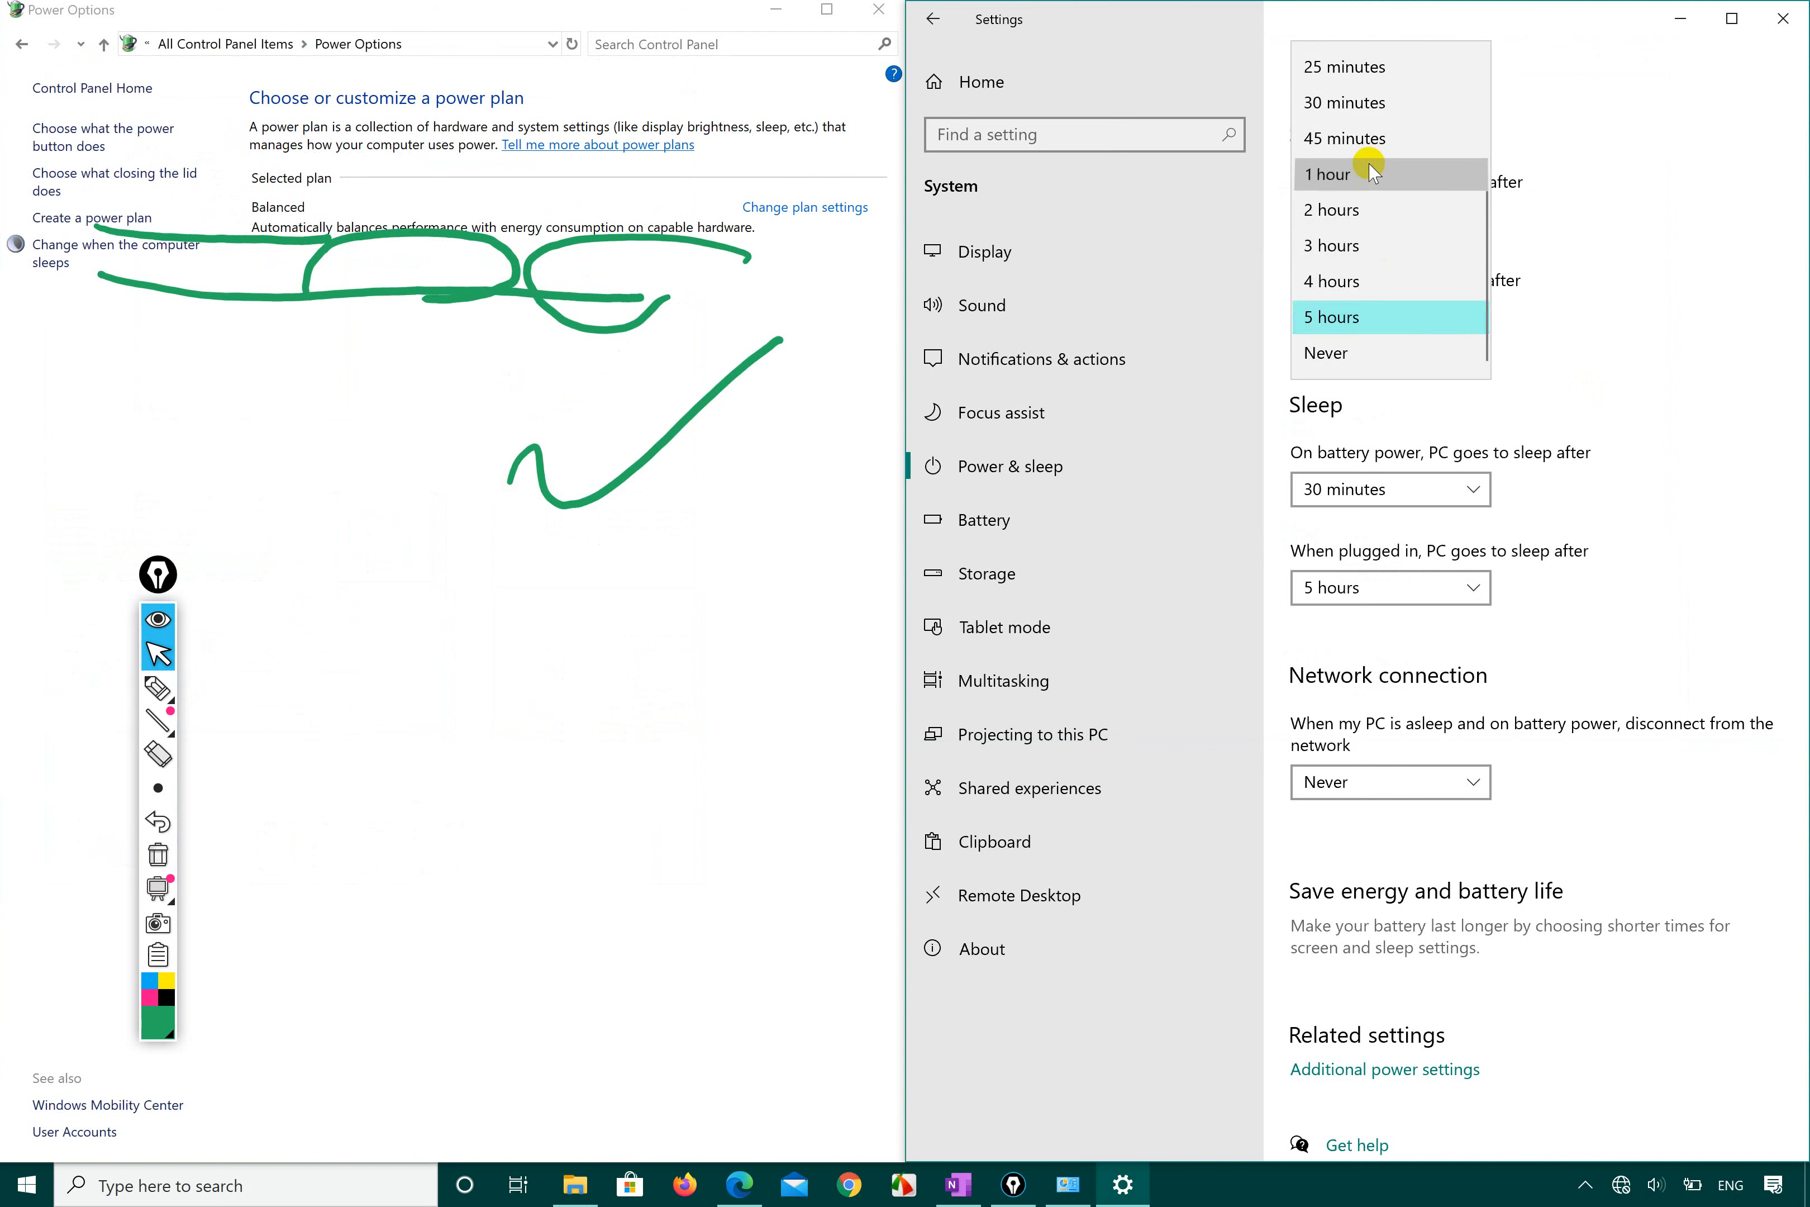
Step: Clear the green pen marks and open the settings for when the computer sleeps from Power Options
click(445, 417)
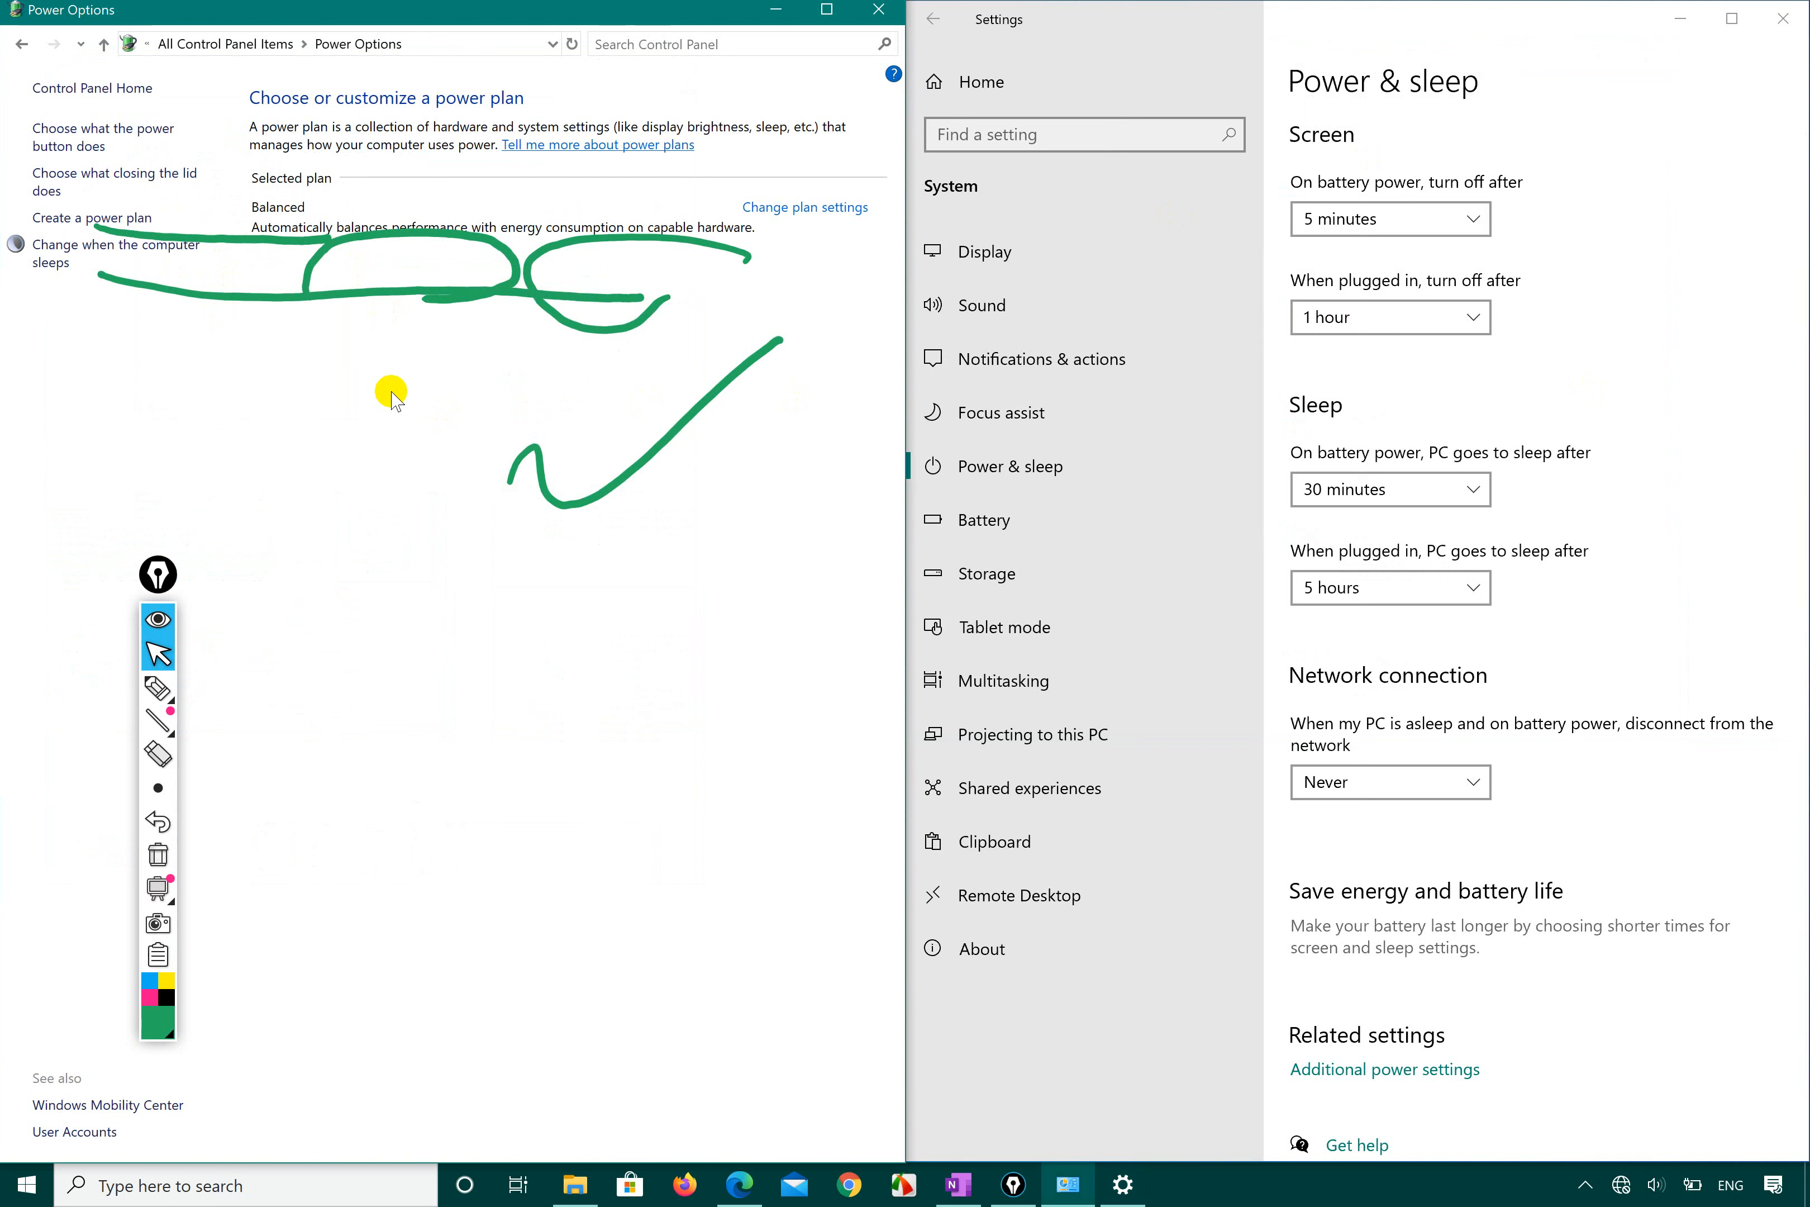
click(157, 687)
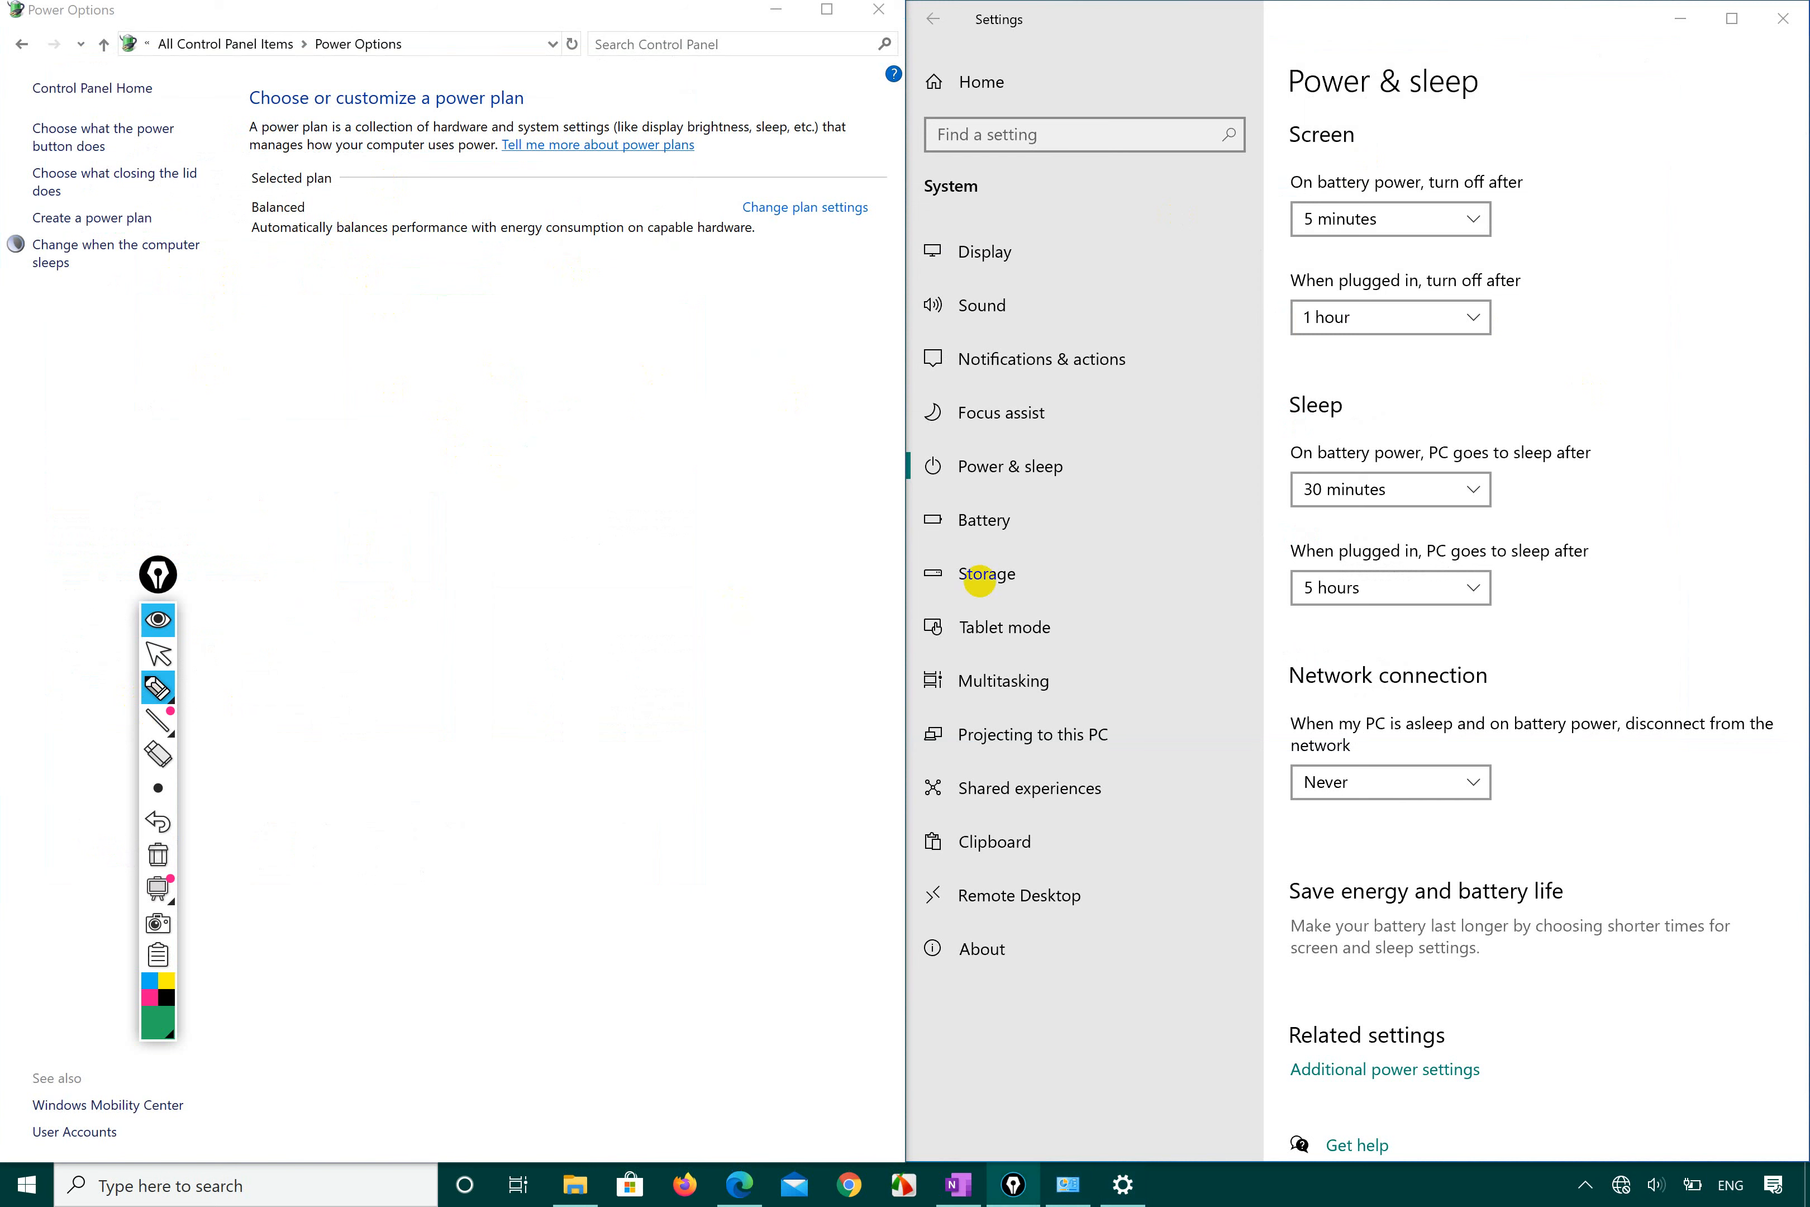
click(158, 654)
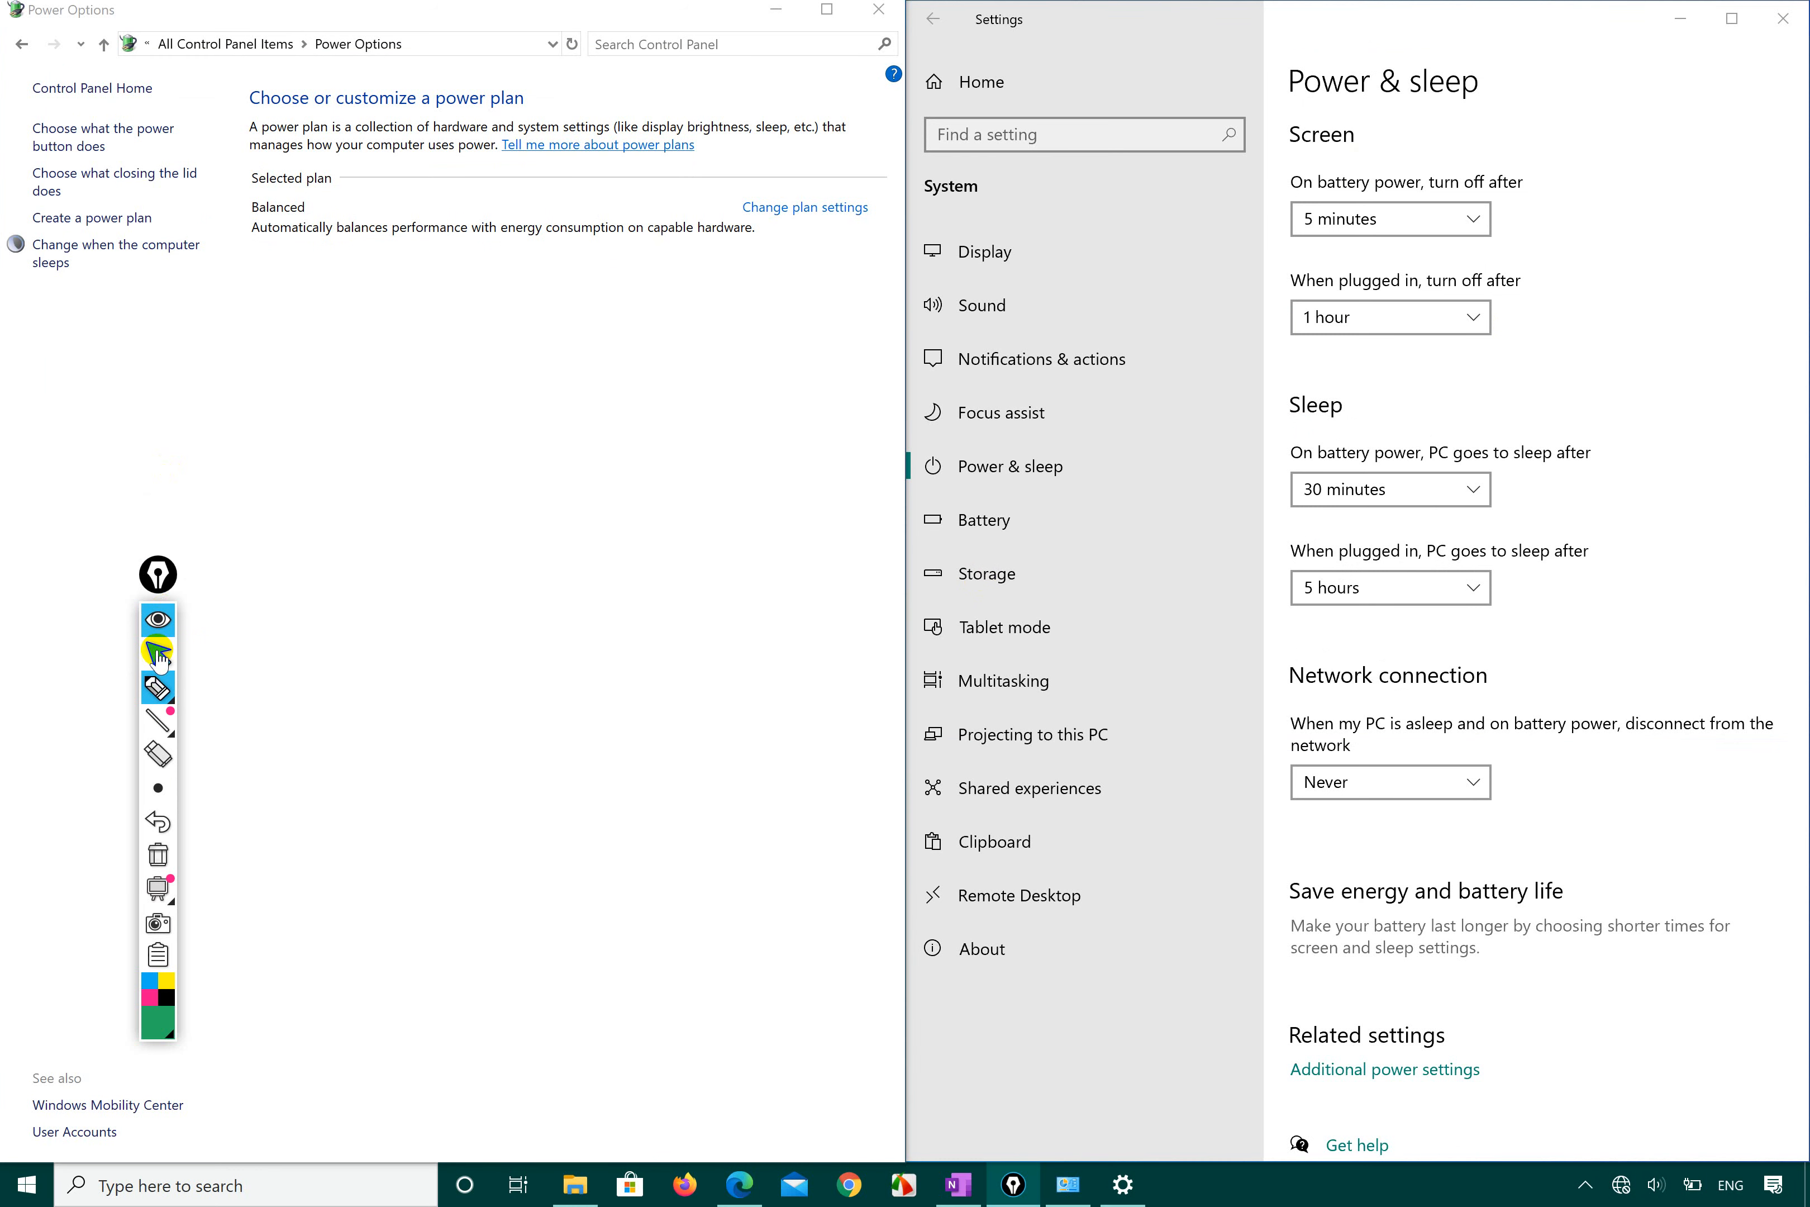
click(59, 262)
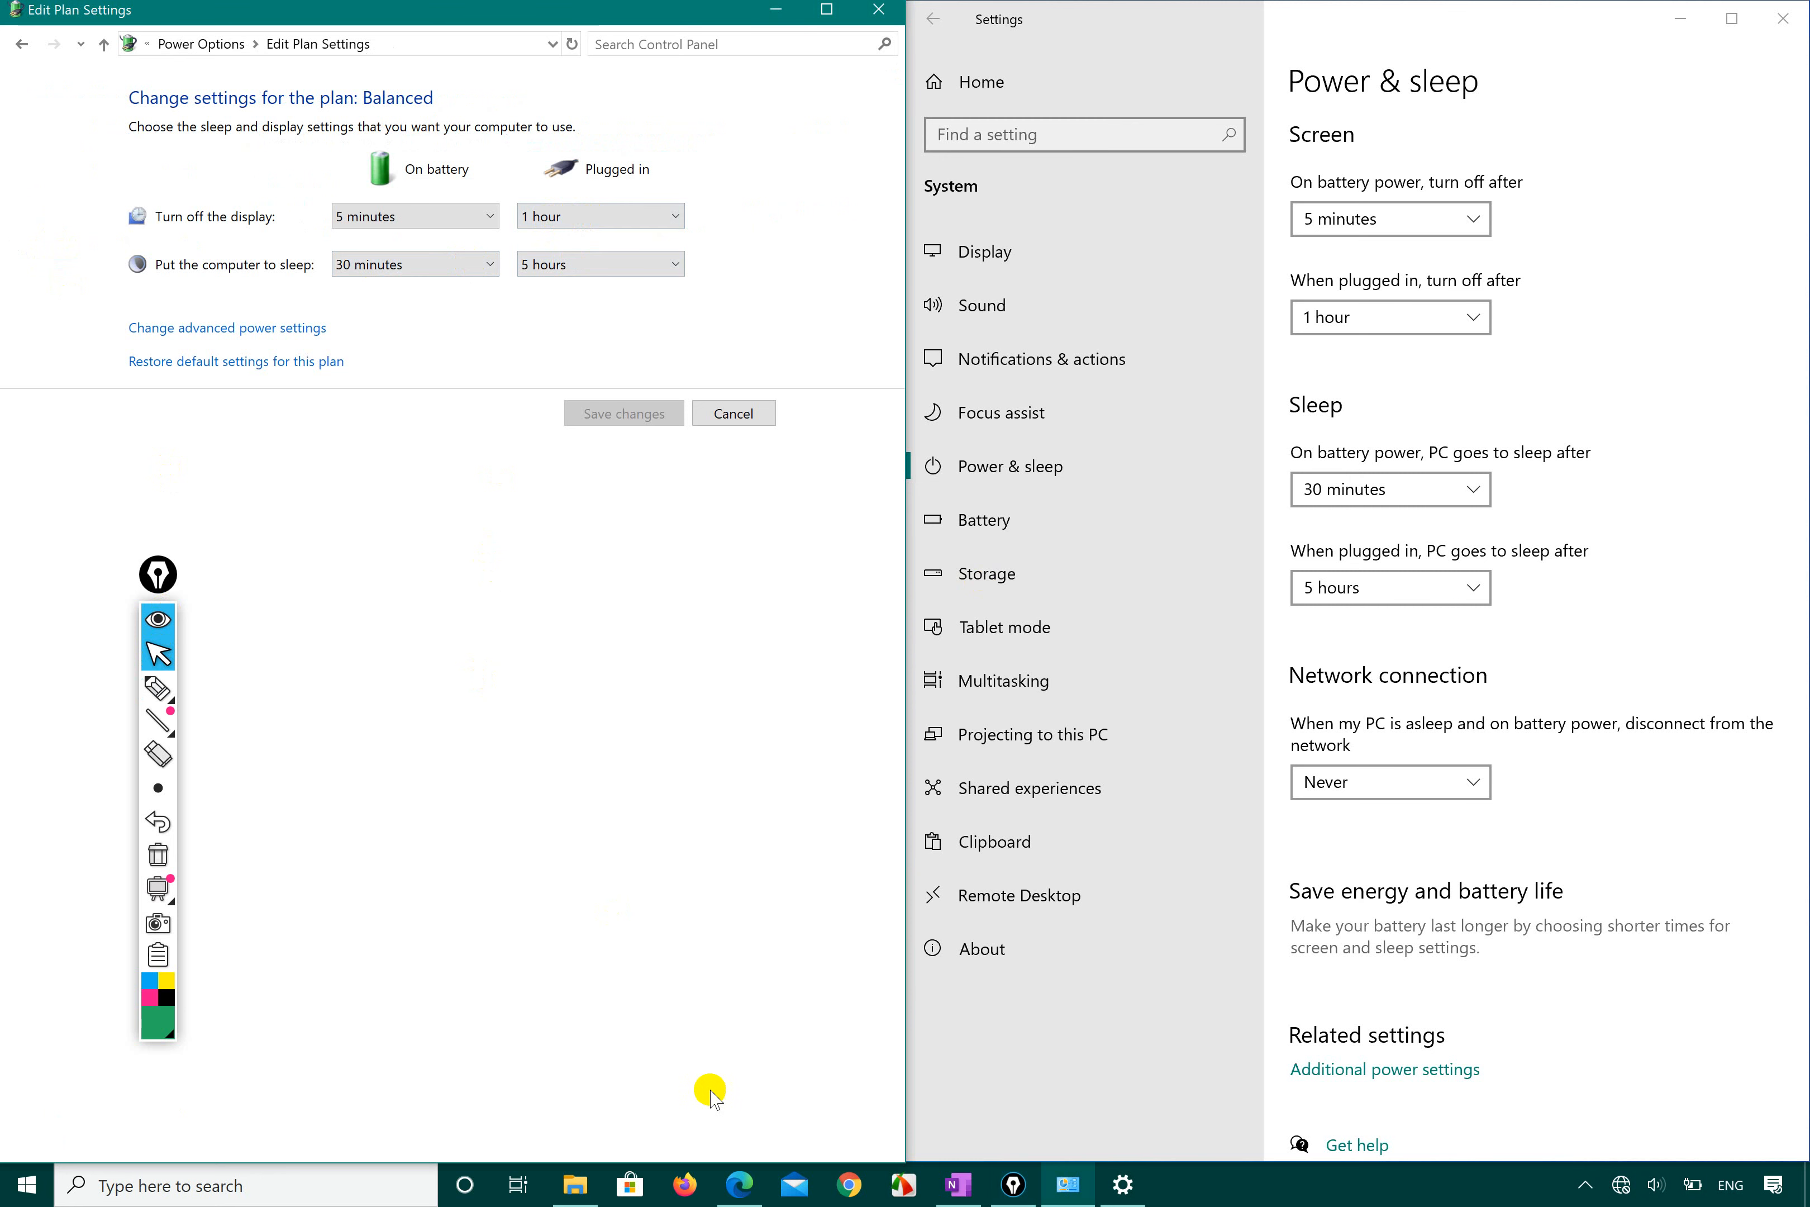
Step: Switch to OneNote to view the Windows 10 course page, then minimize it
click(958, 1184)
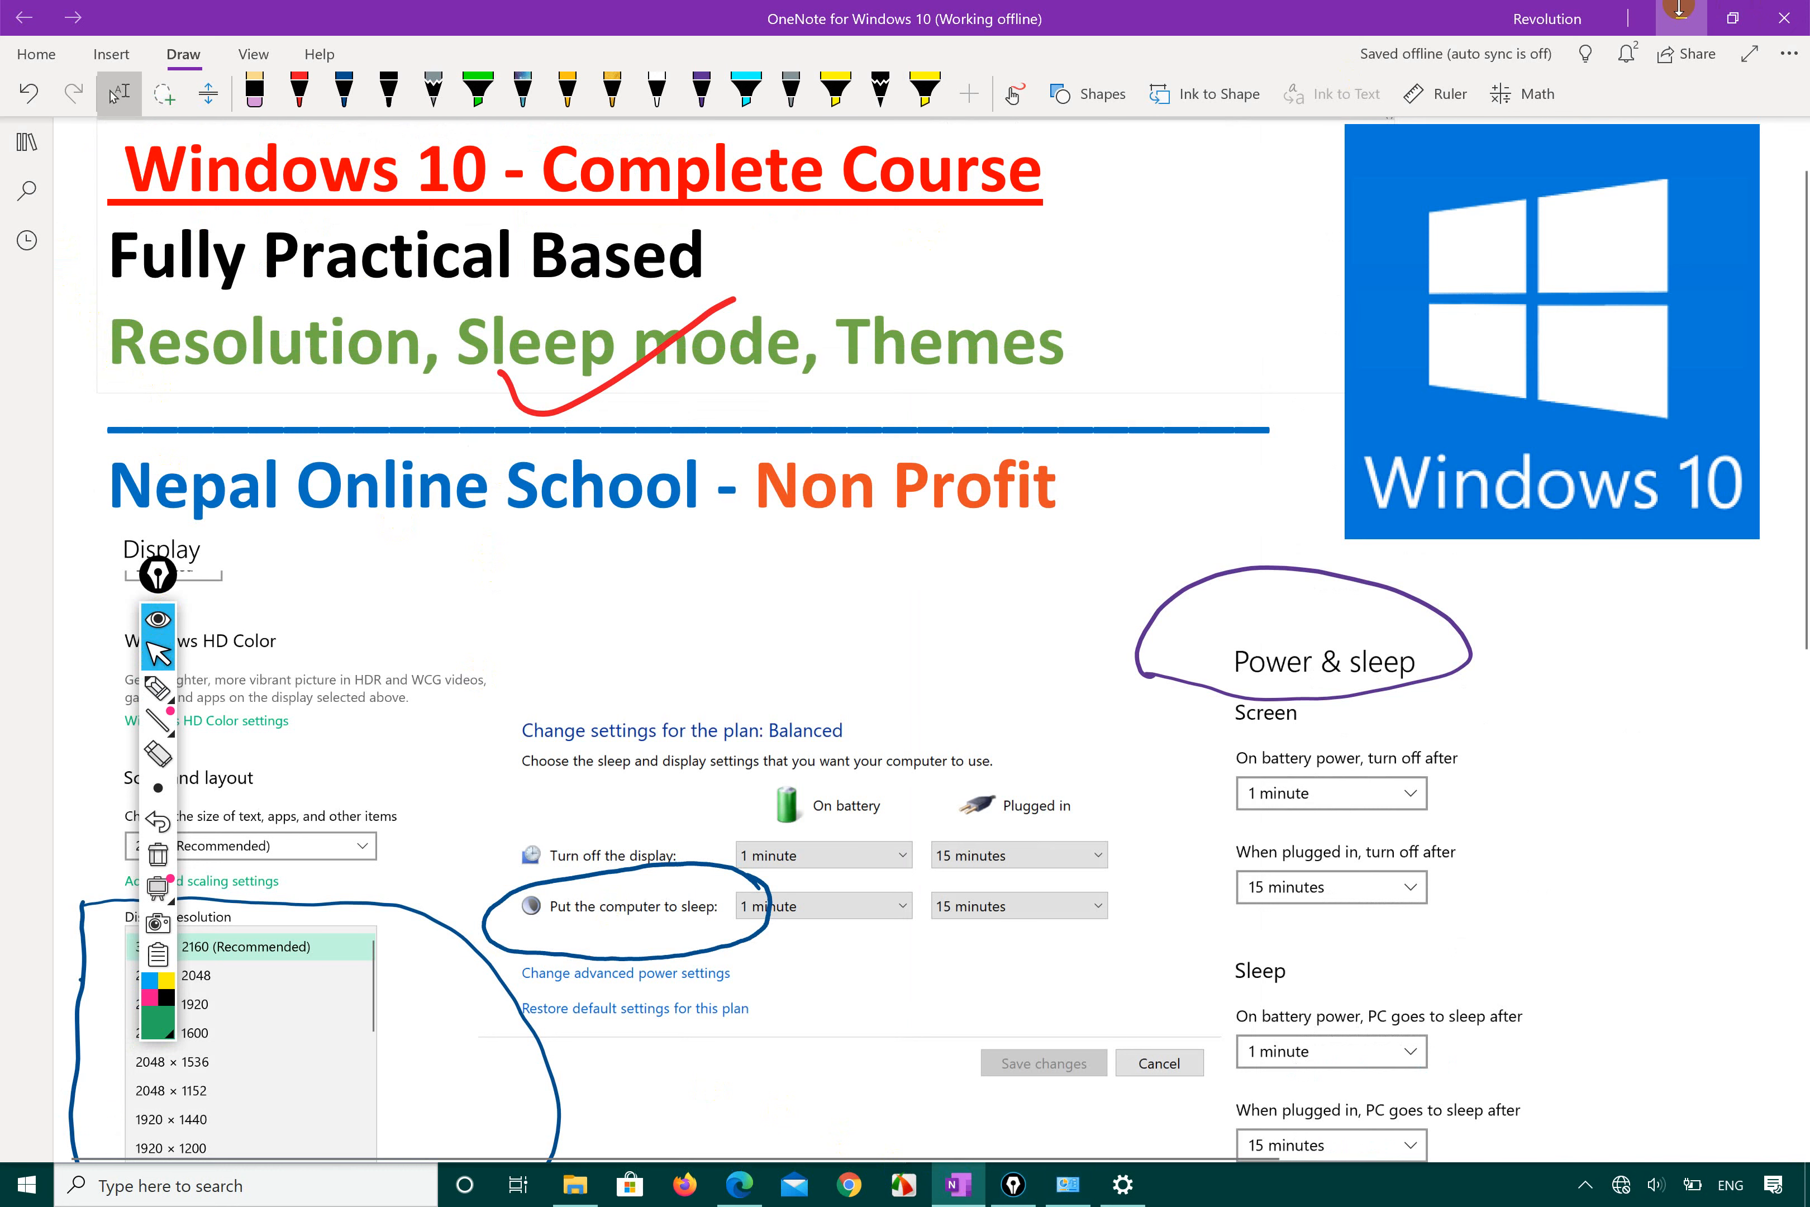
click(1680, 11)
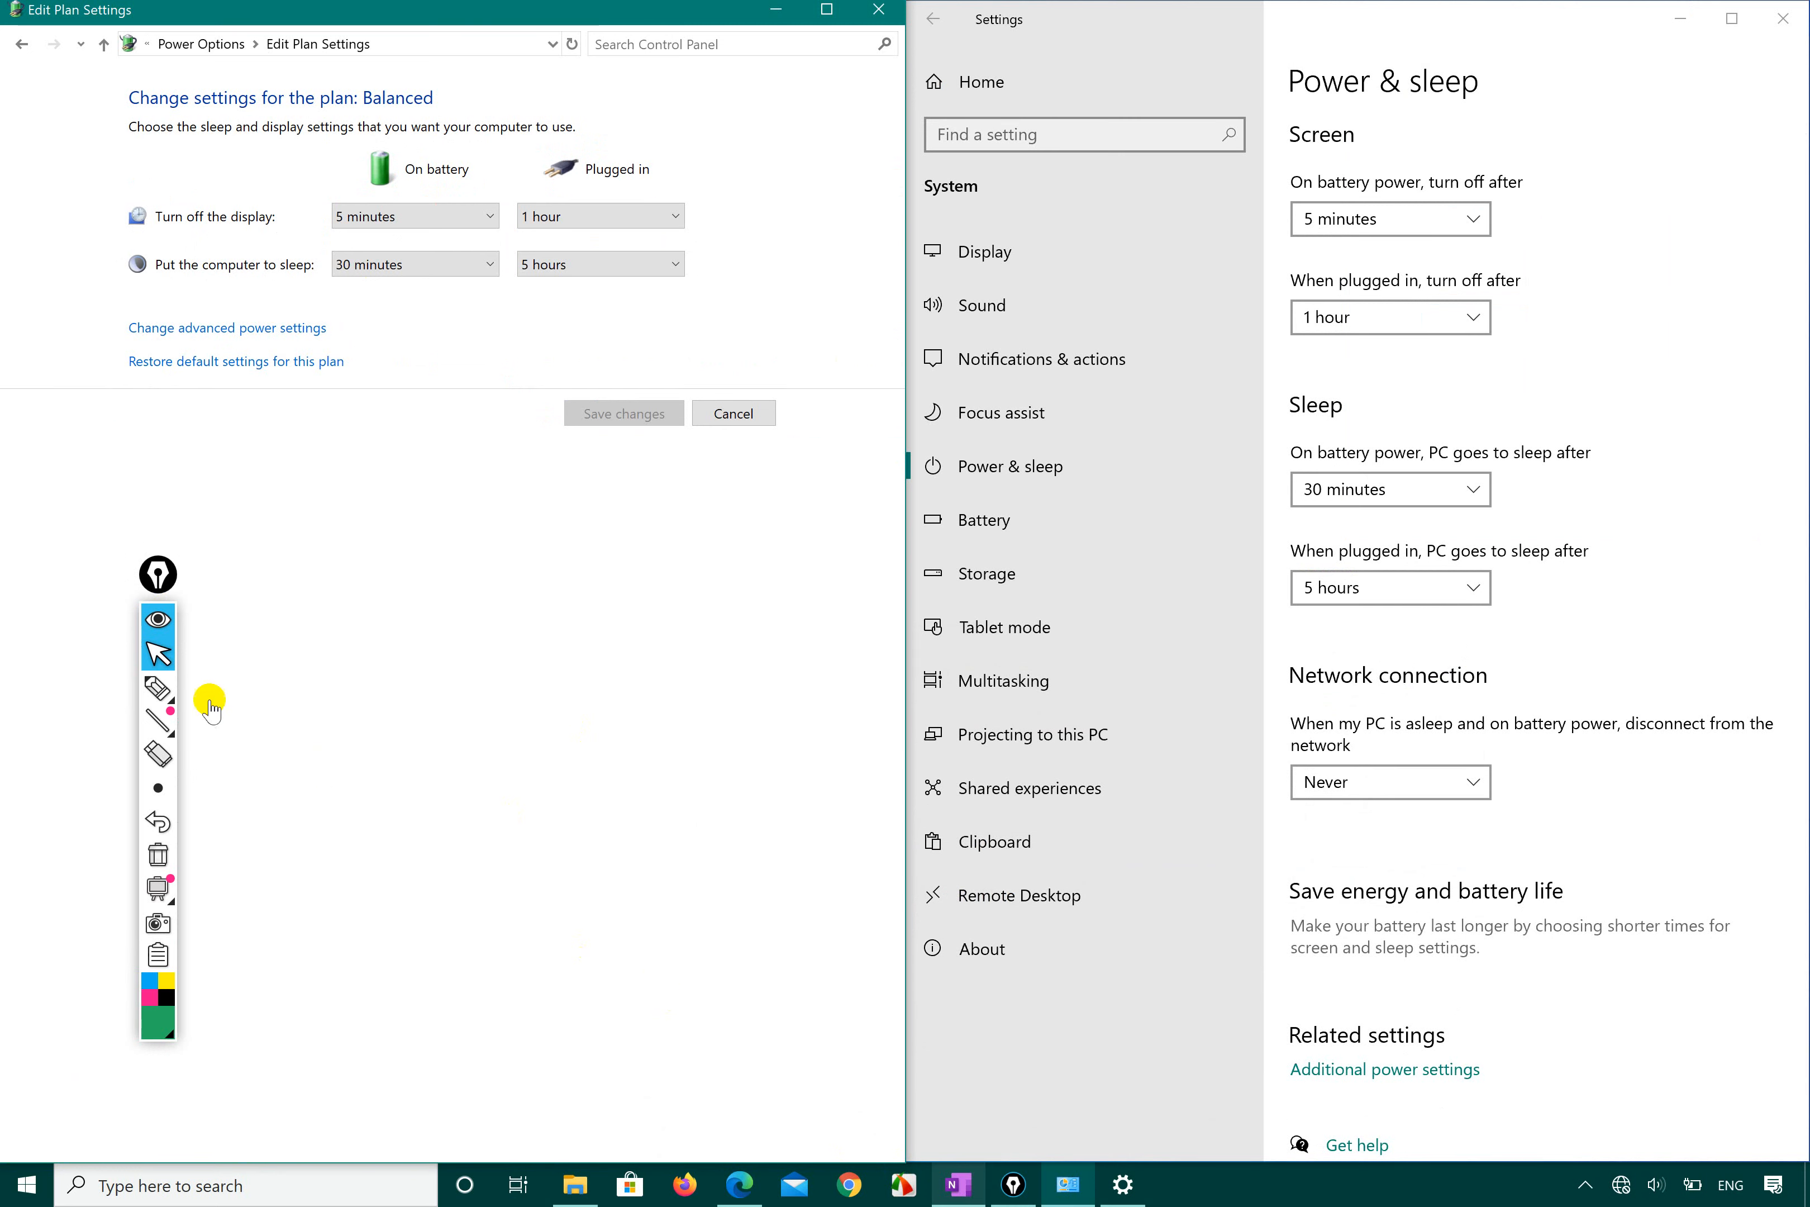
mouse_move(162, 689)
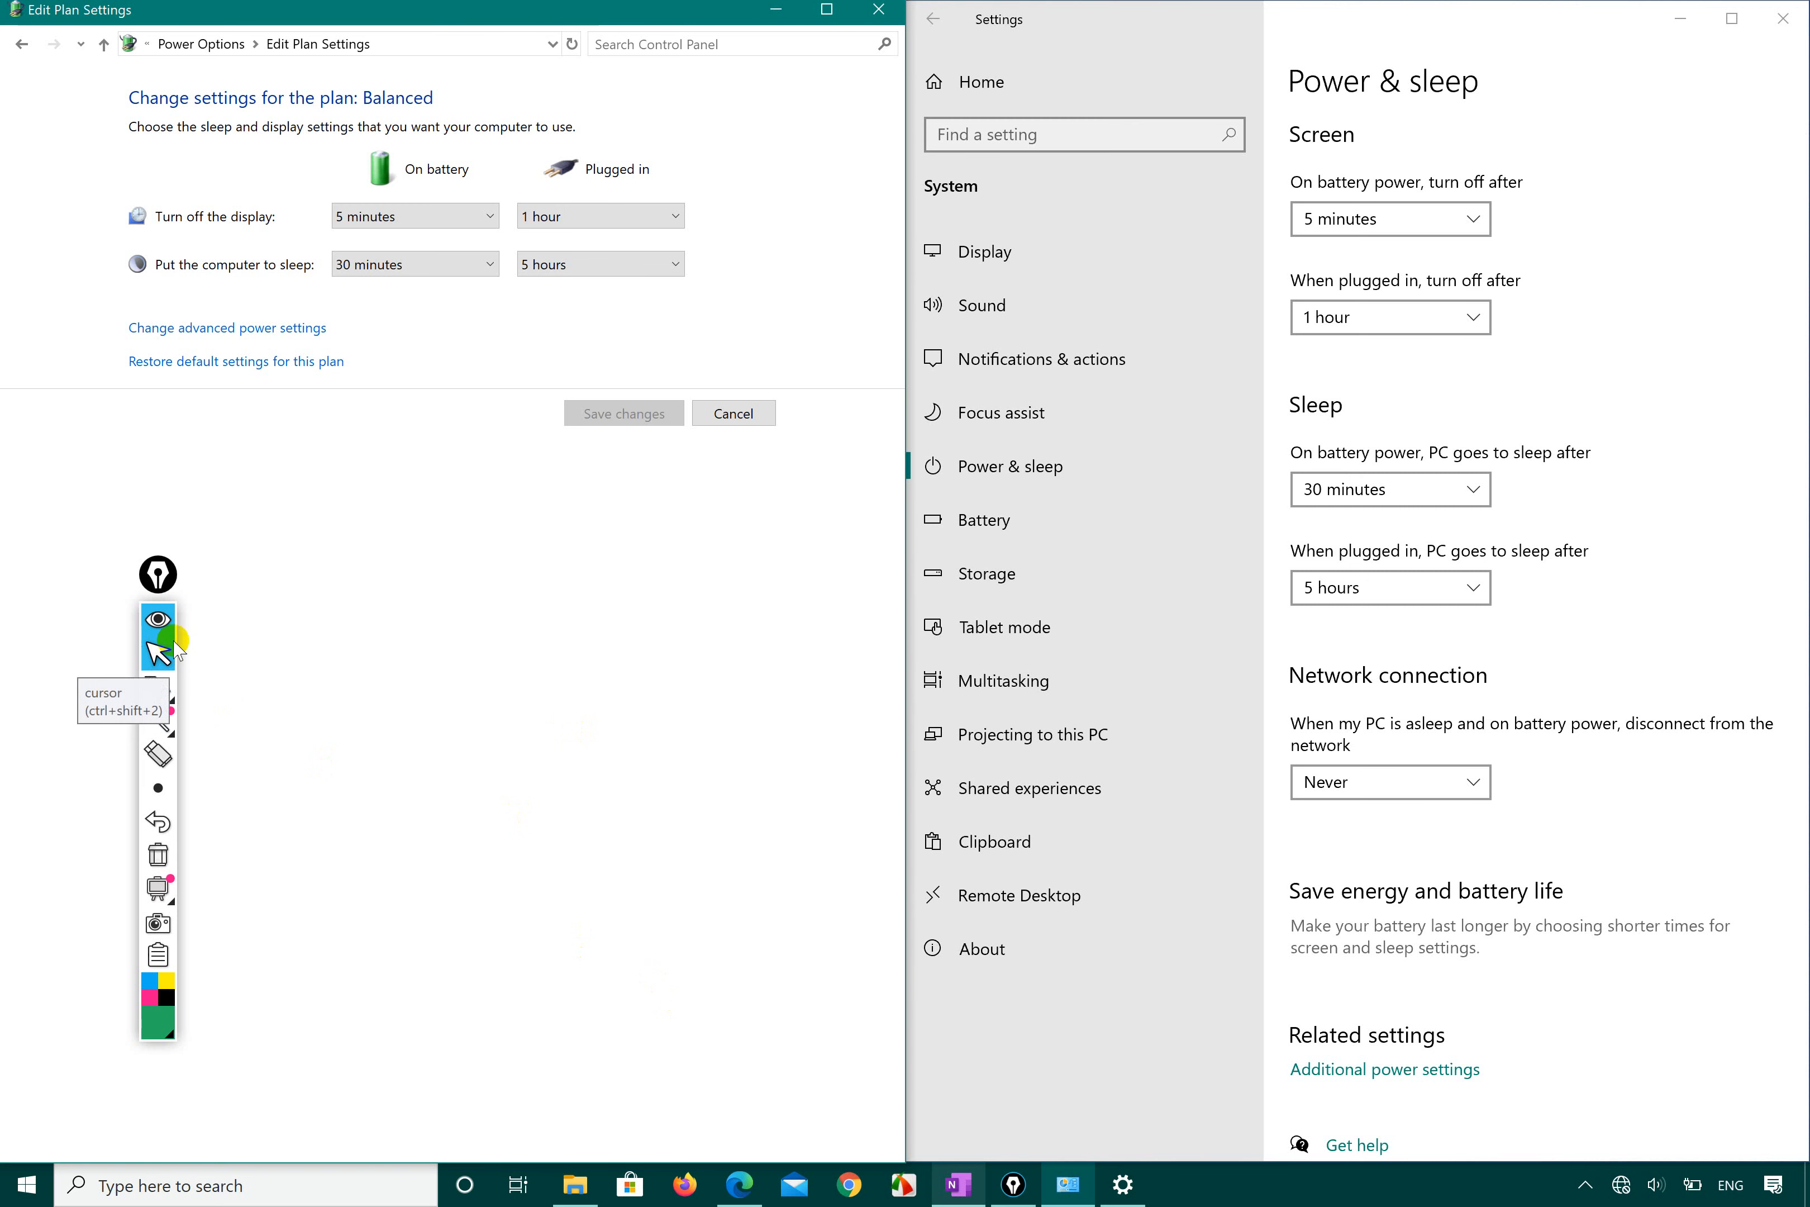
Step: Switch to the Windows 10 final syllabus PDF in Microsoft Edge and review the section 2 topics
click(752, 1176)
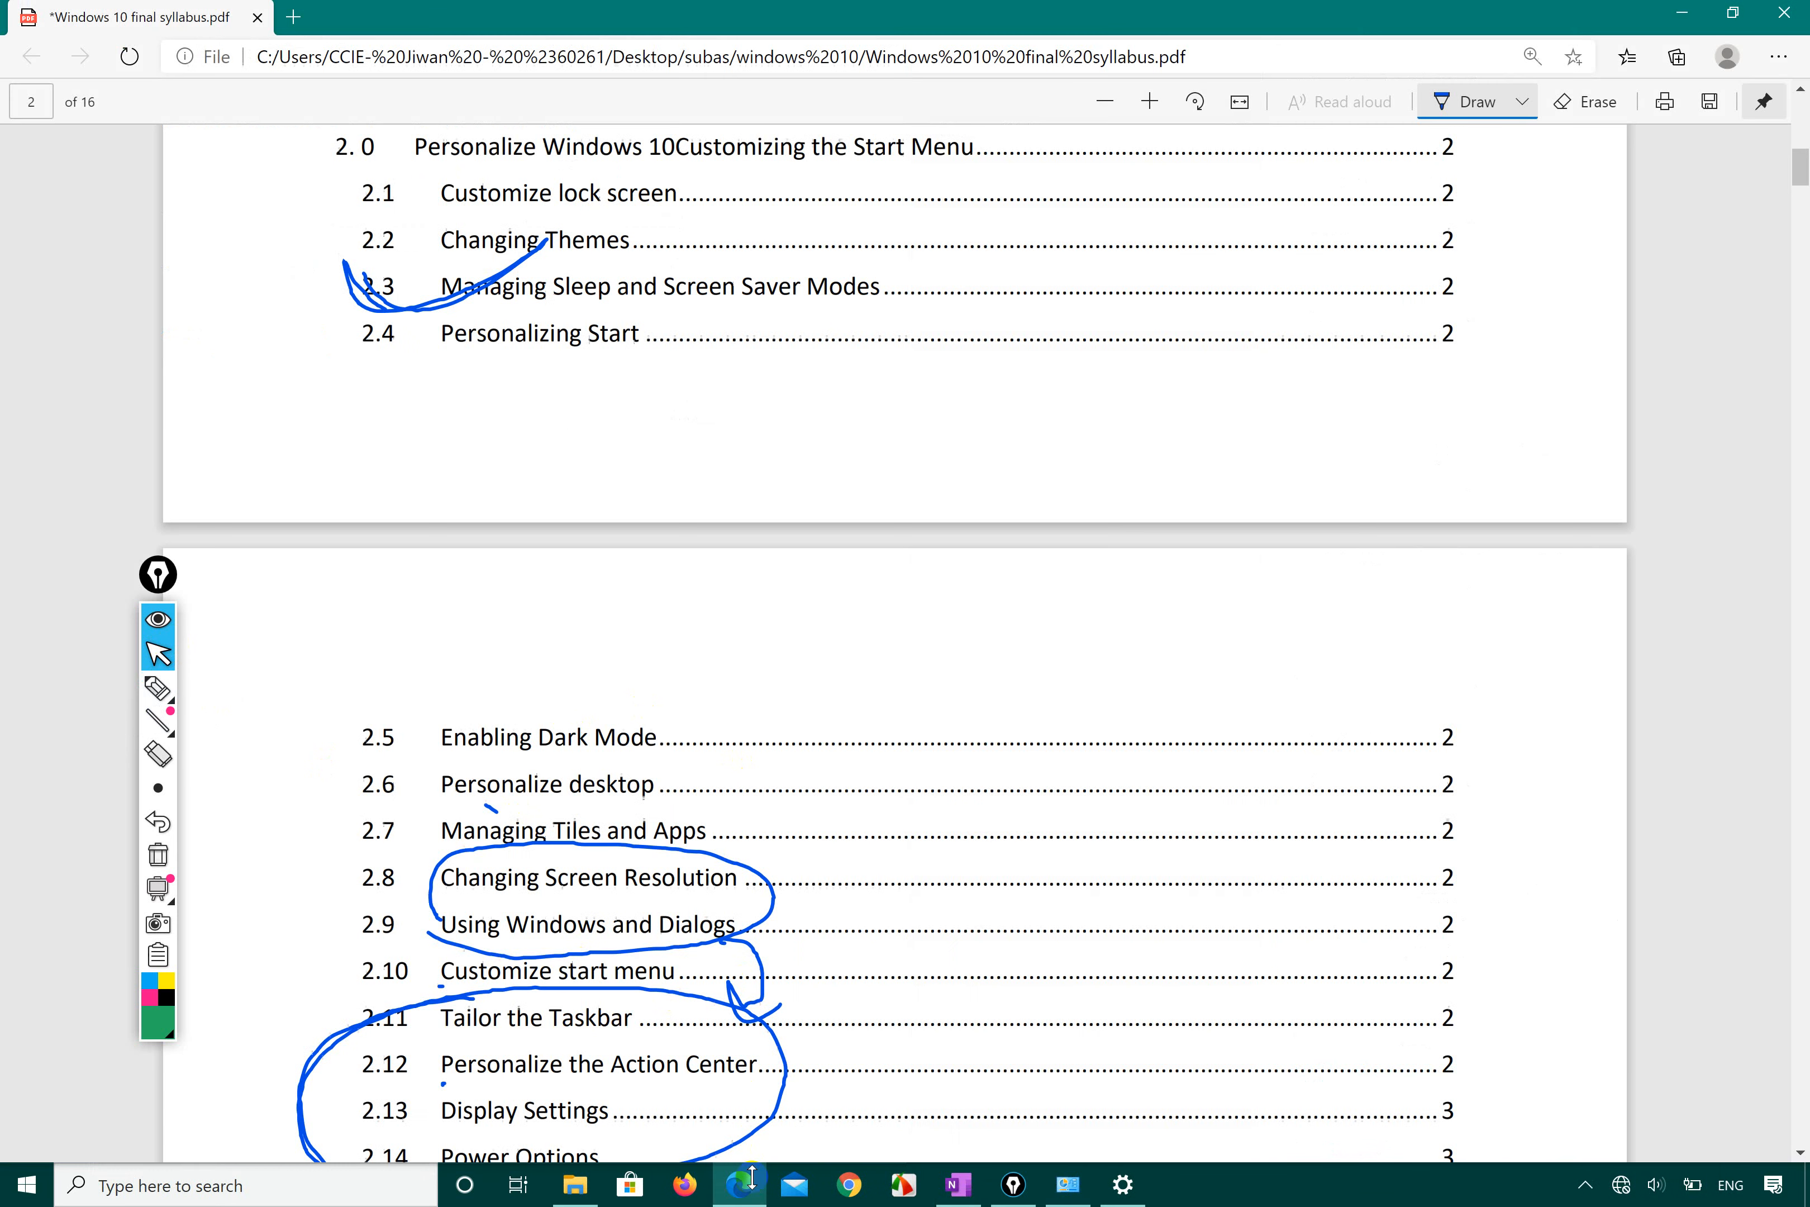
scroll(654, 734, down, 3)
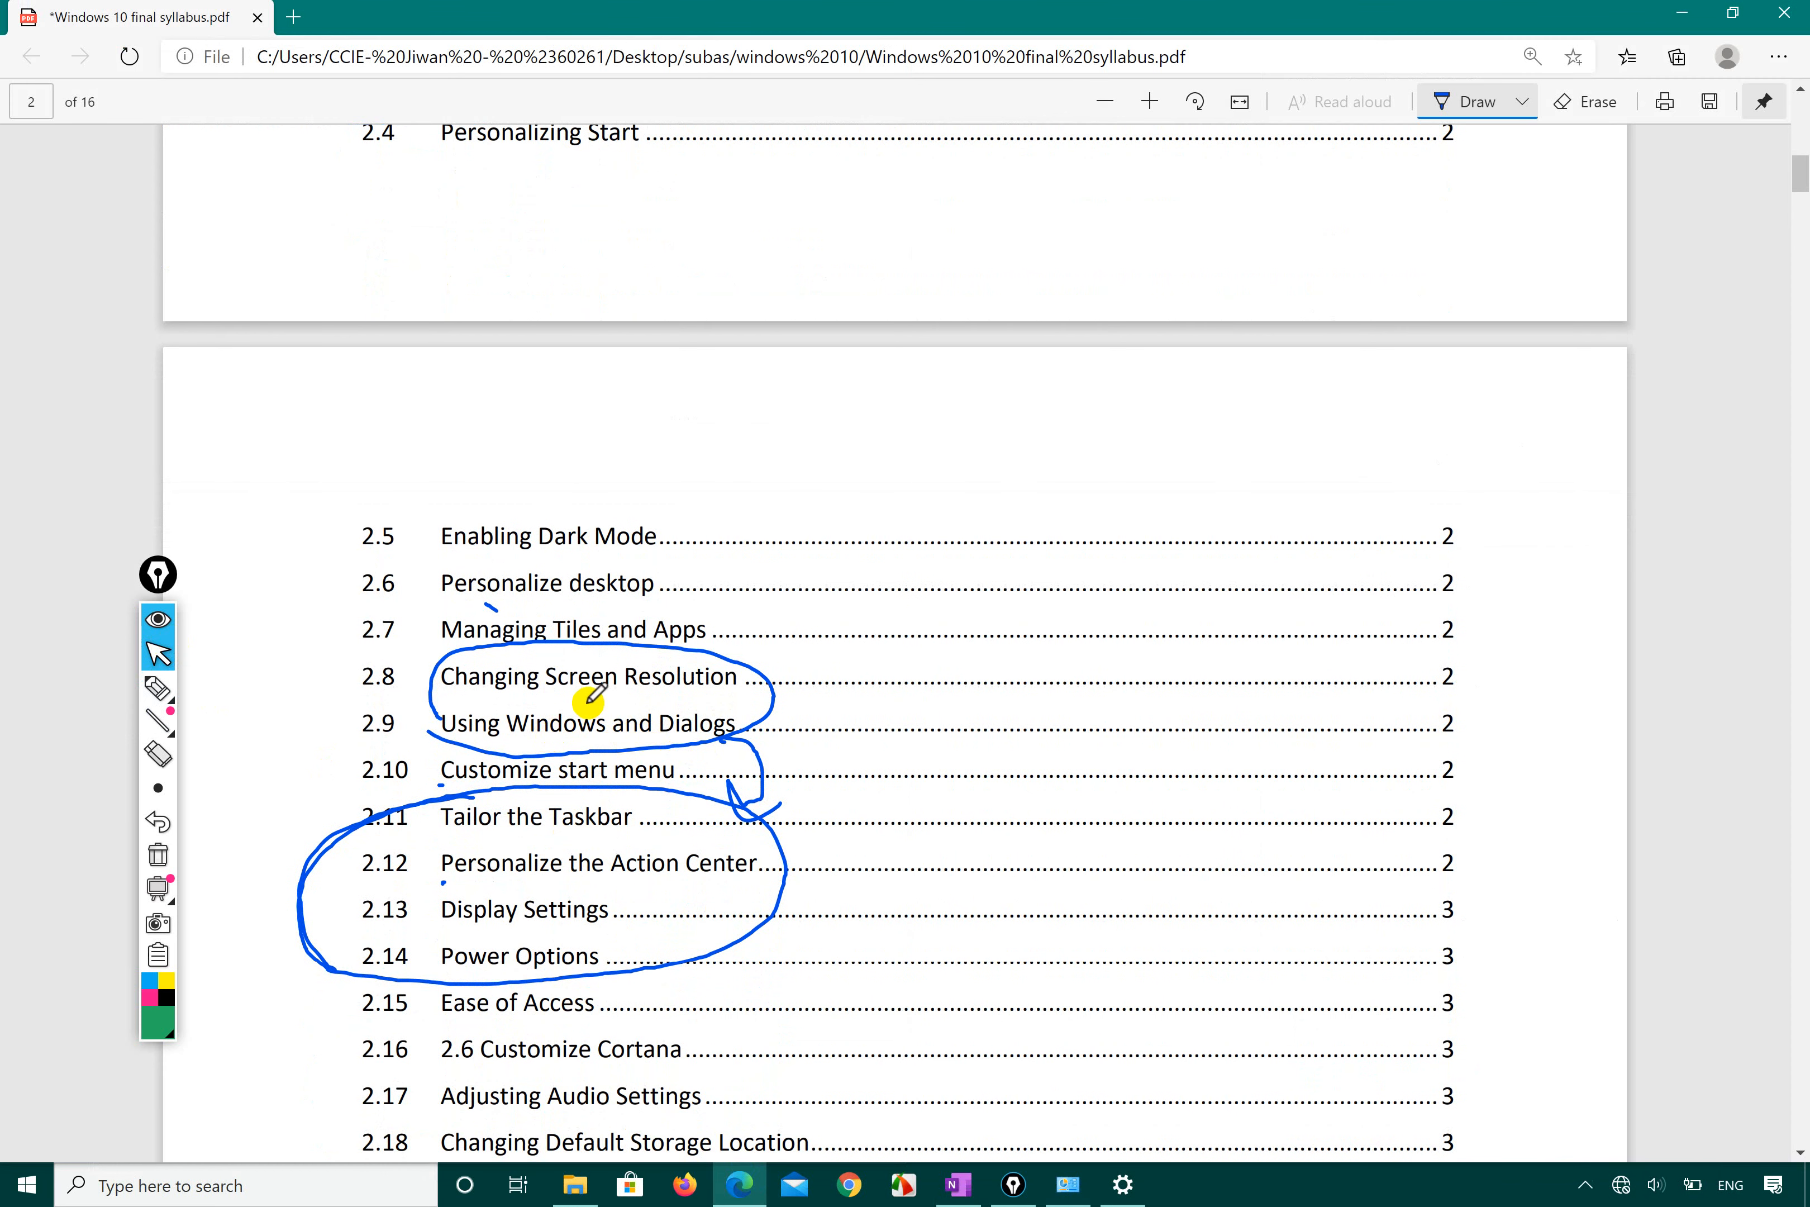
scroll(593, 693, up, 1)
scroll(593, 699, up, 3)
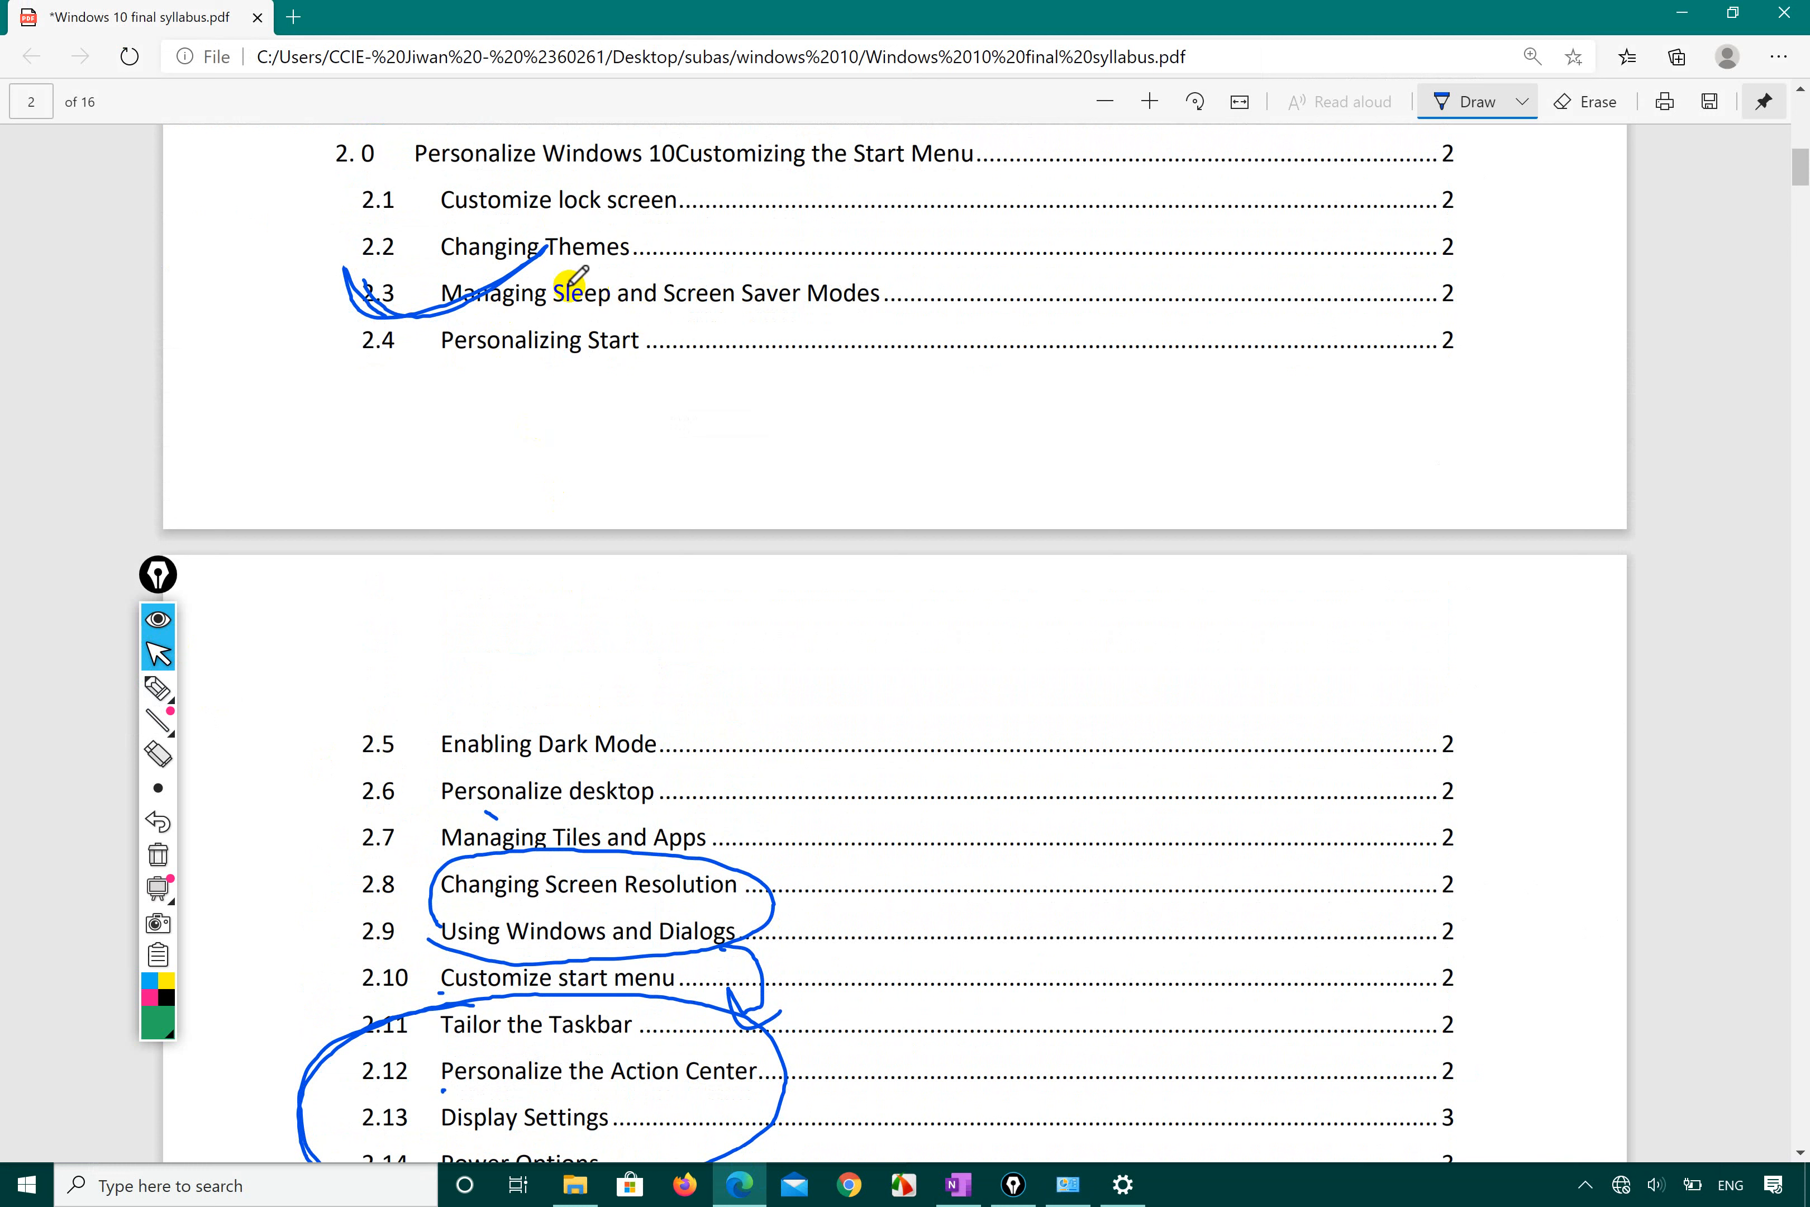
Step: Circle Screen Saver Modes in syllabus item 2.3 and tick item 2.8, Changing Screen Resolution, in blue ink
mouse_move(700, 311)
mouse_down()
mouse_move(881, 295)
mouse_move(696, 254)
mouse_move(663, 309)
mouse_move(695, 336)
mouse_move(848, 312)
mouse_move(861, 271)
mouse_move(806, 243)
mouse_up()
scroll(616, 588, down, 2)
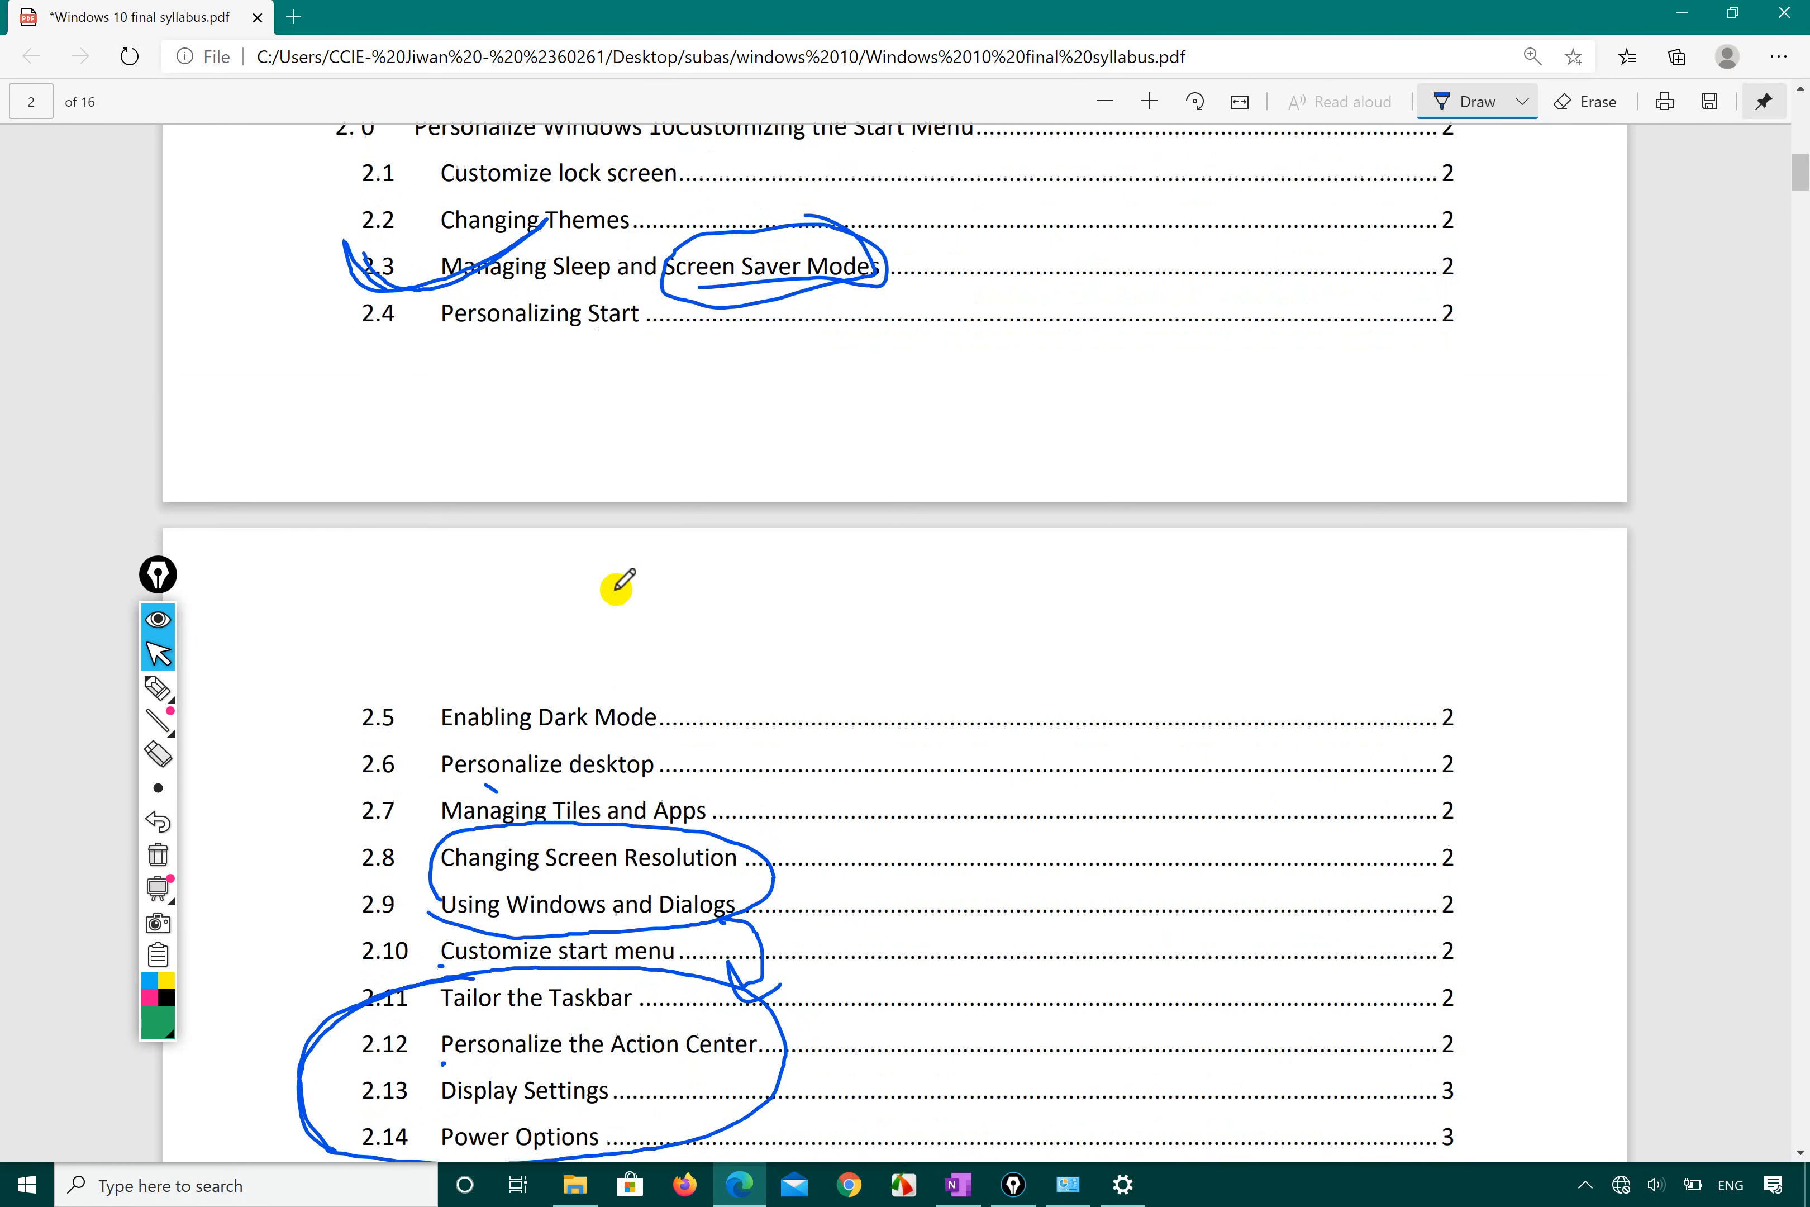
drag(398, 737, 585, 676)
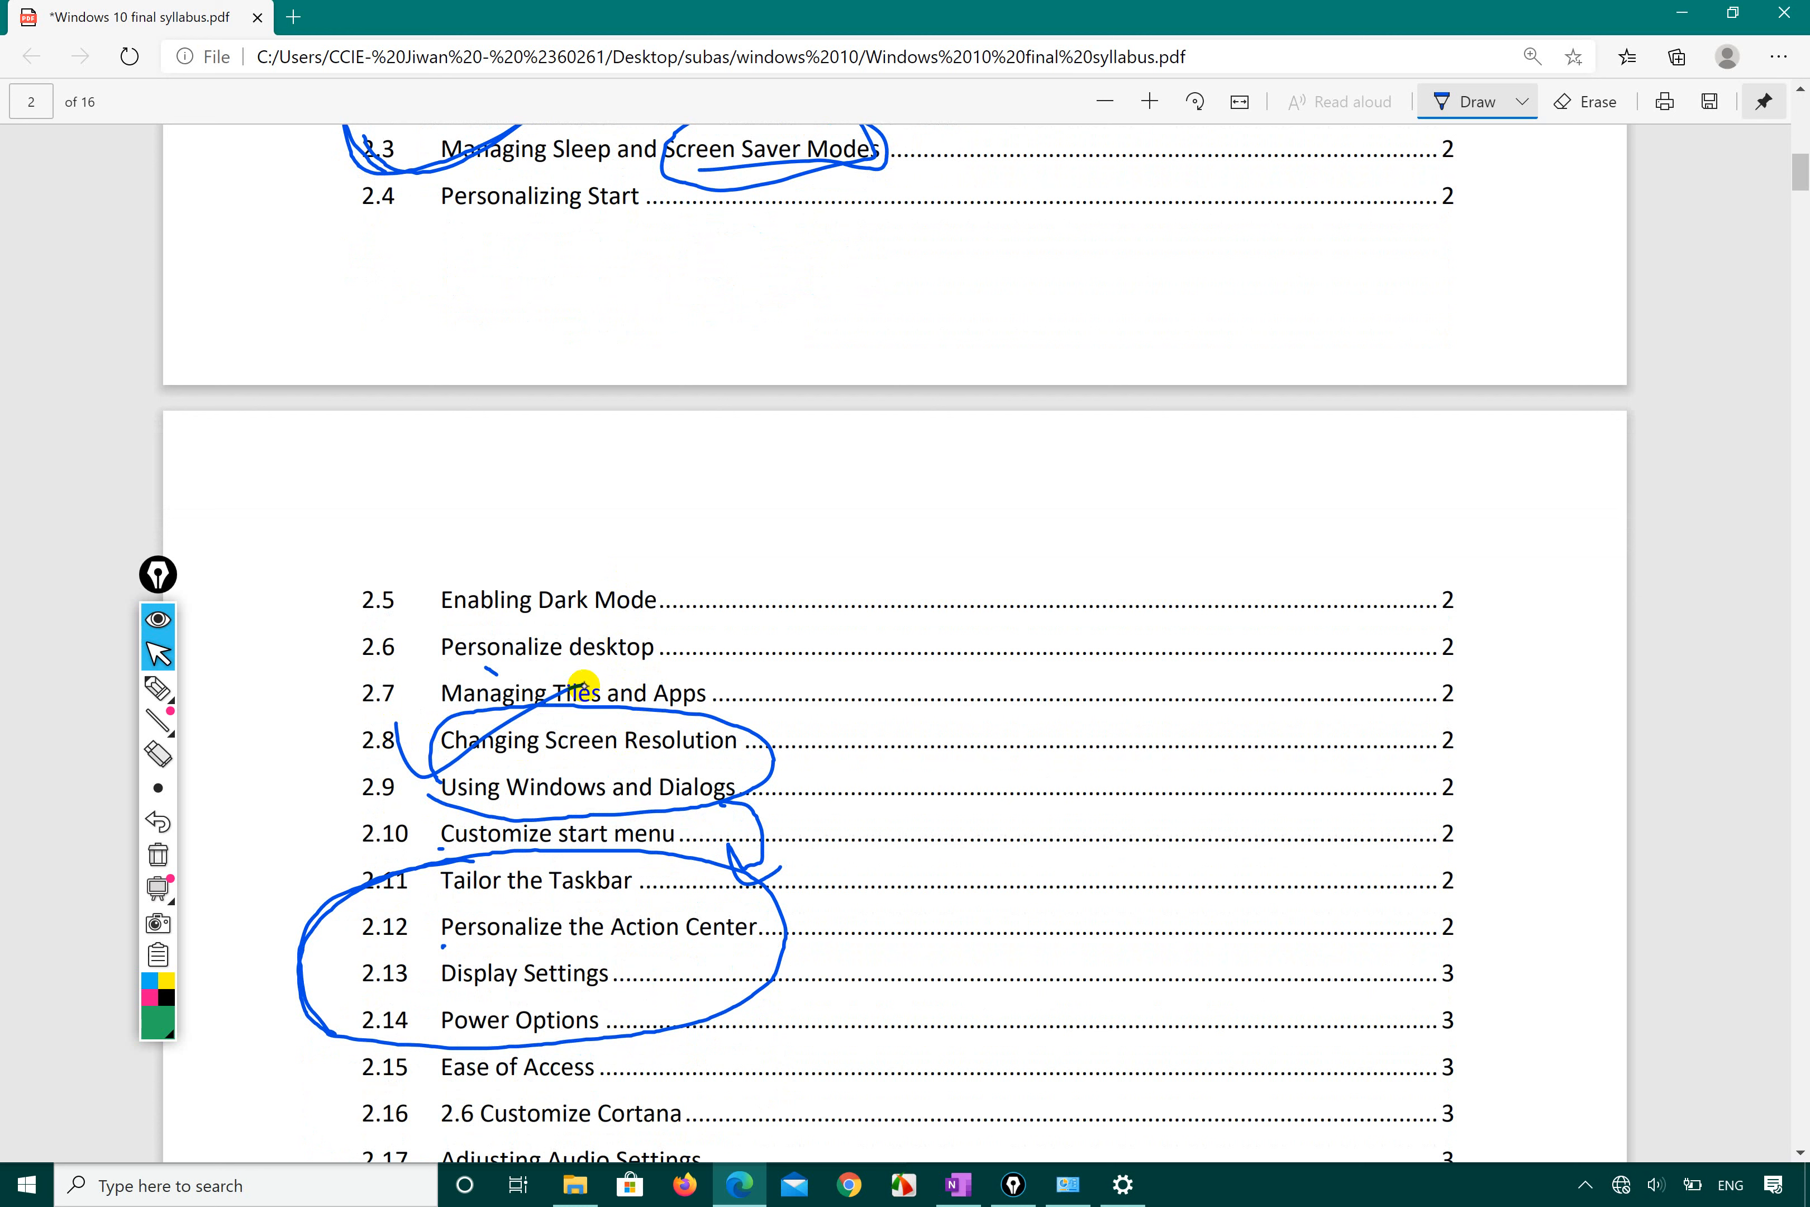
Step: Erase the large blue ink marks around syllabus items 2.3 to 2.14 and show the desktop
click(158, 686)
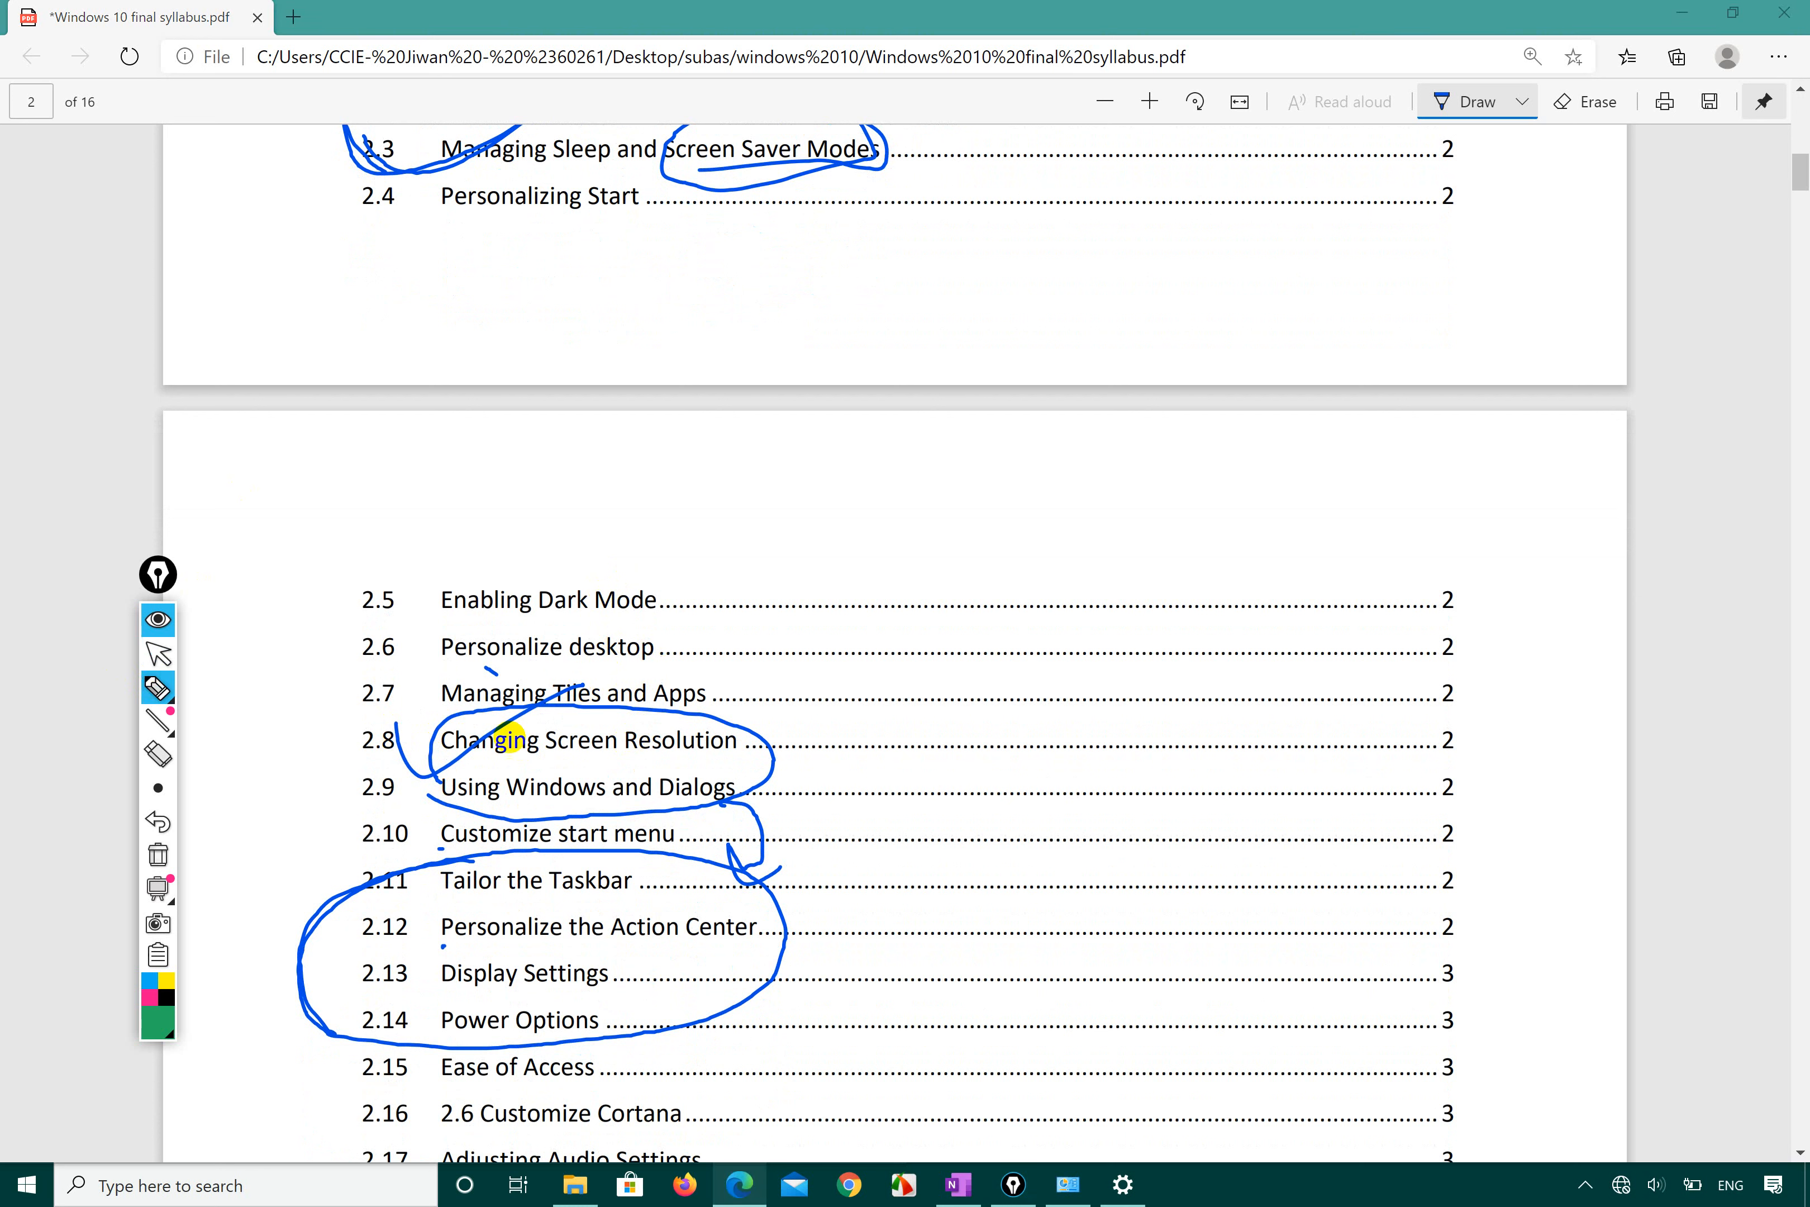
click(158, 654)
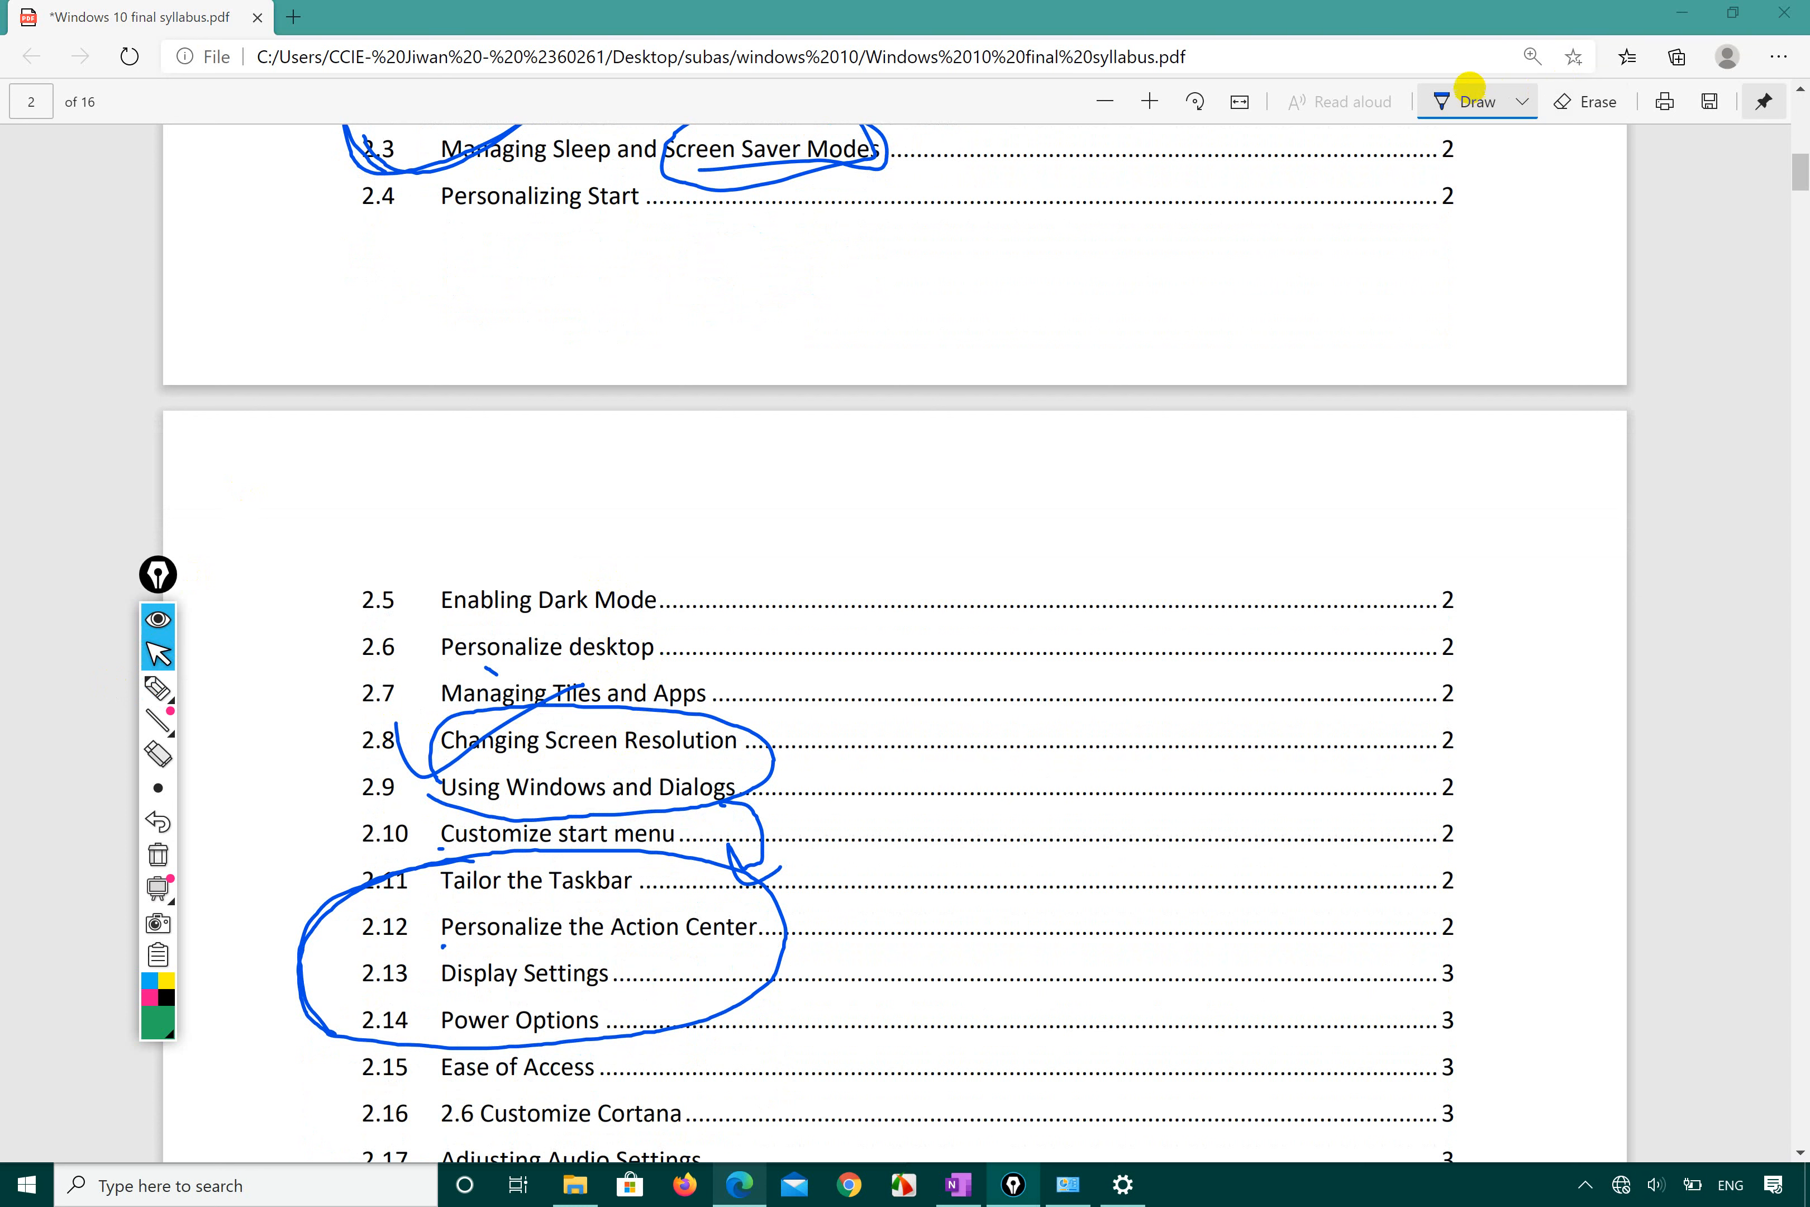
click(1587, 101)
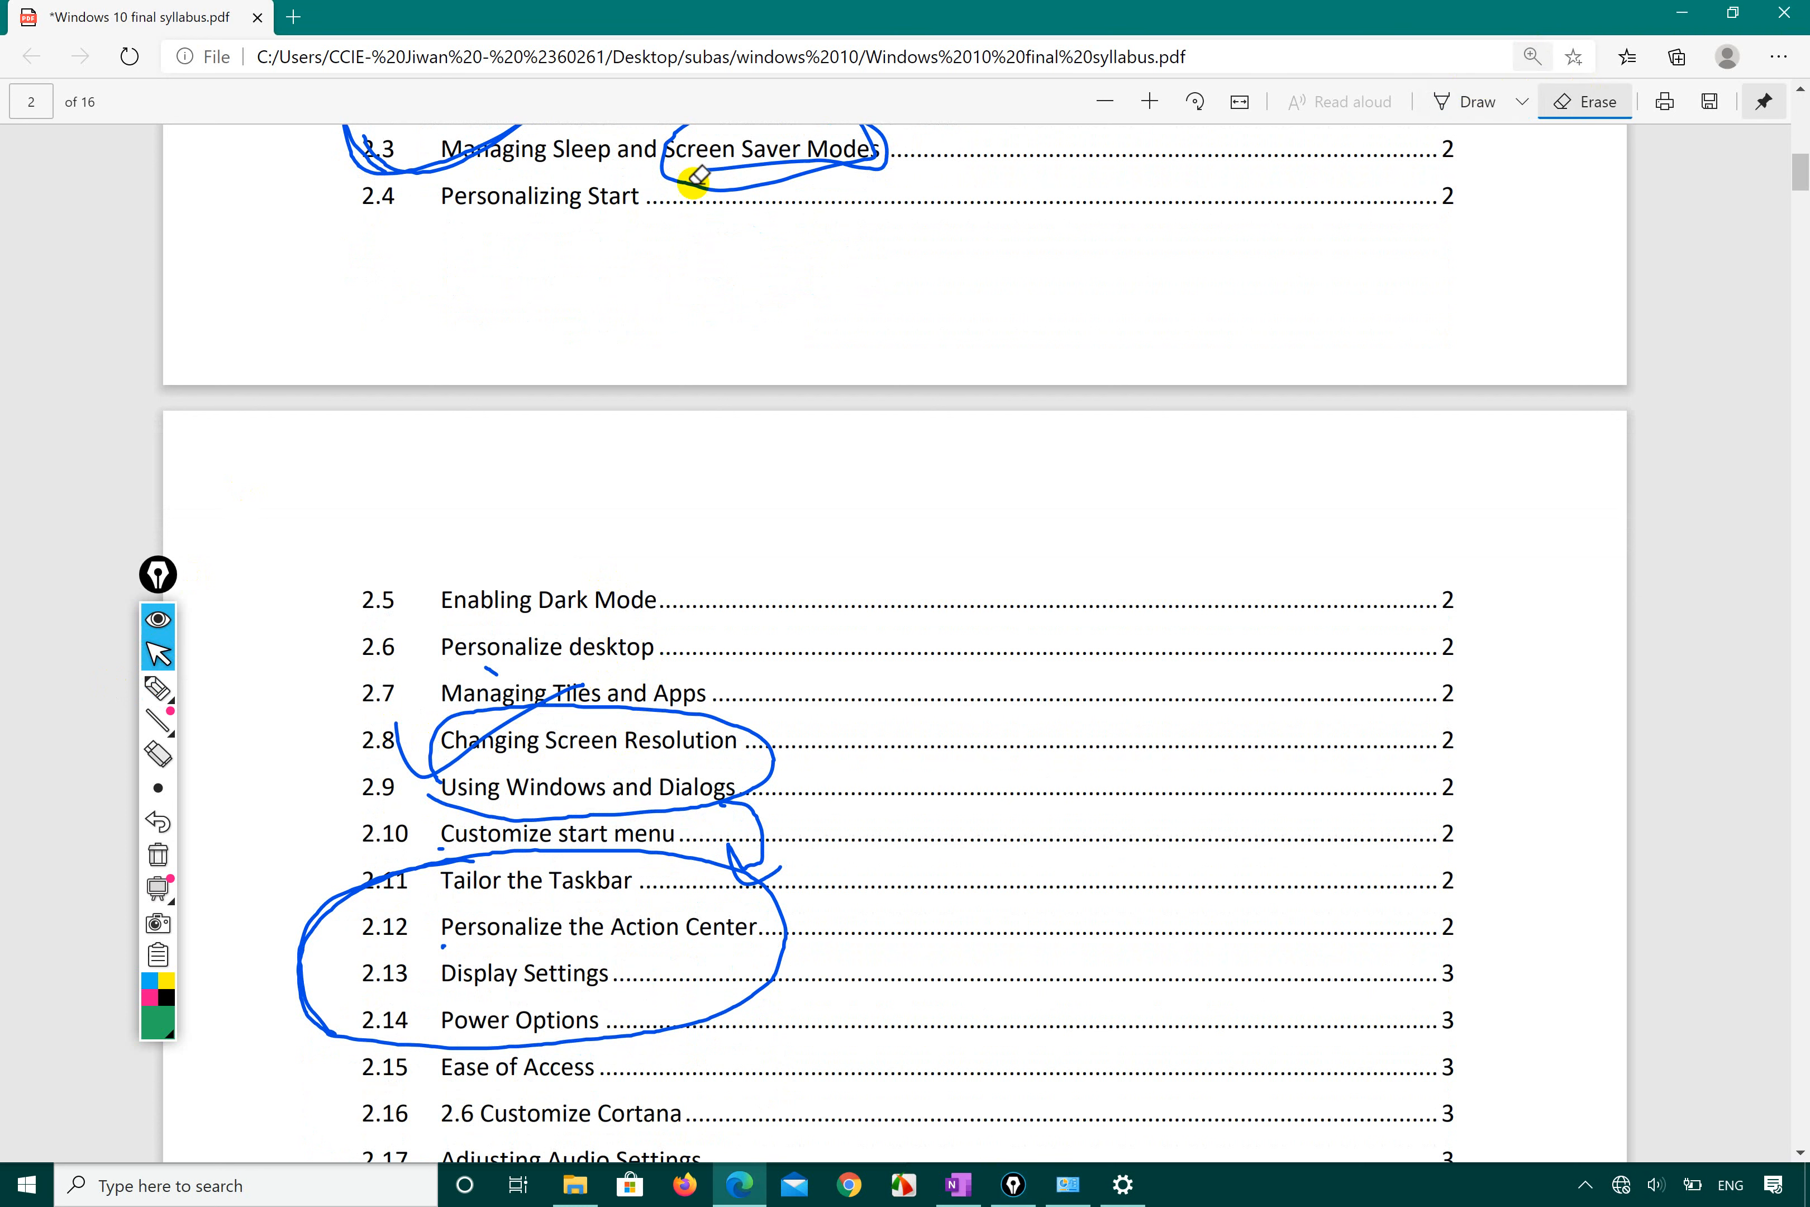
mouse_move(695, 189)
mouse_down()
mouse_move(715, 178)
mouse_move(530, 951)
mouse_up()
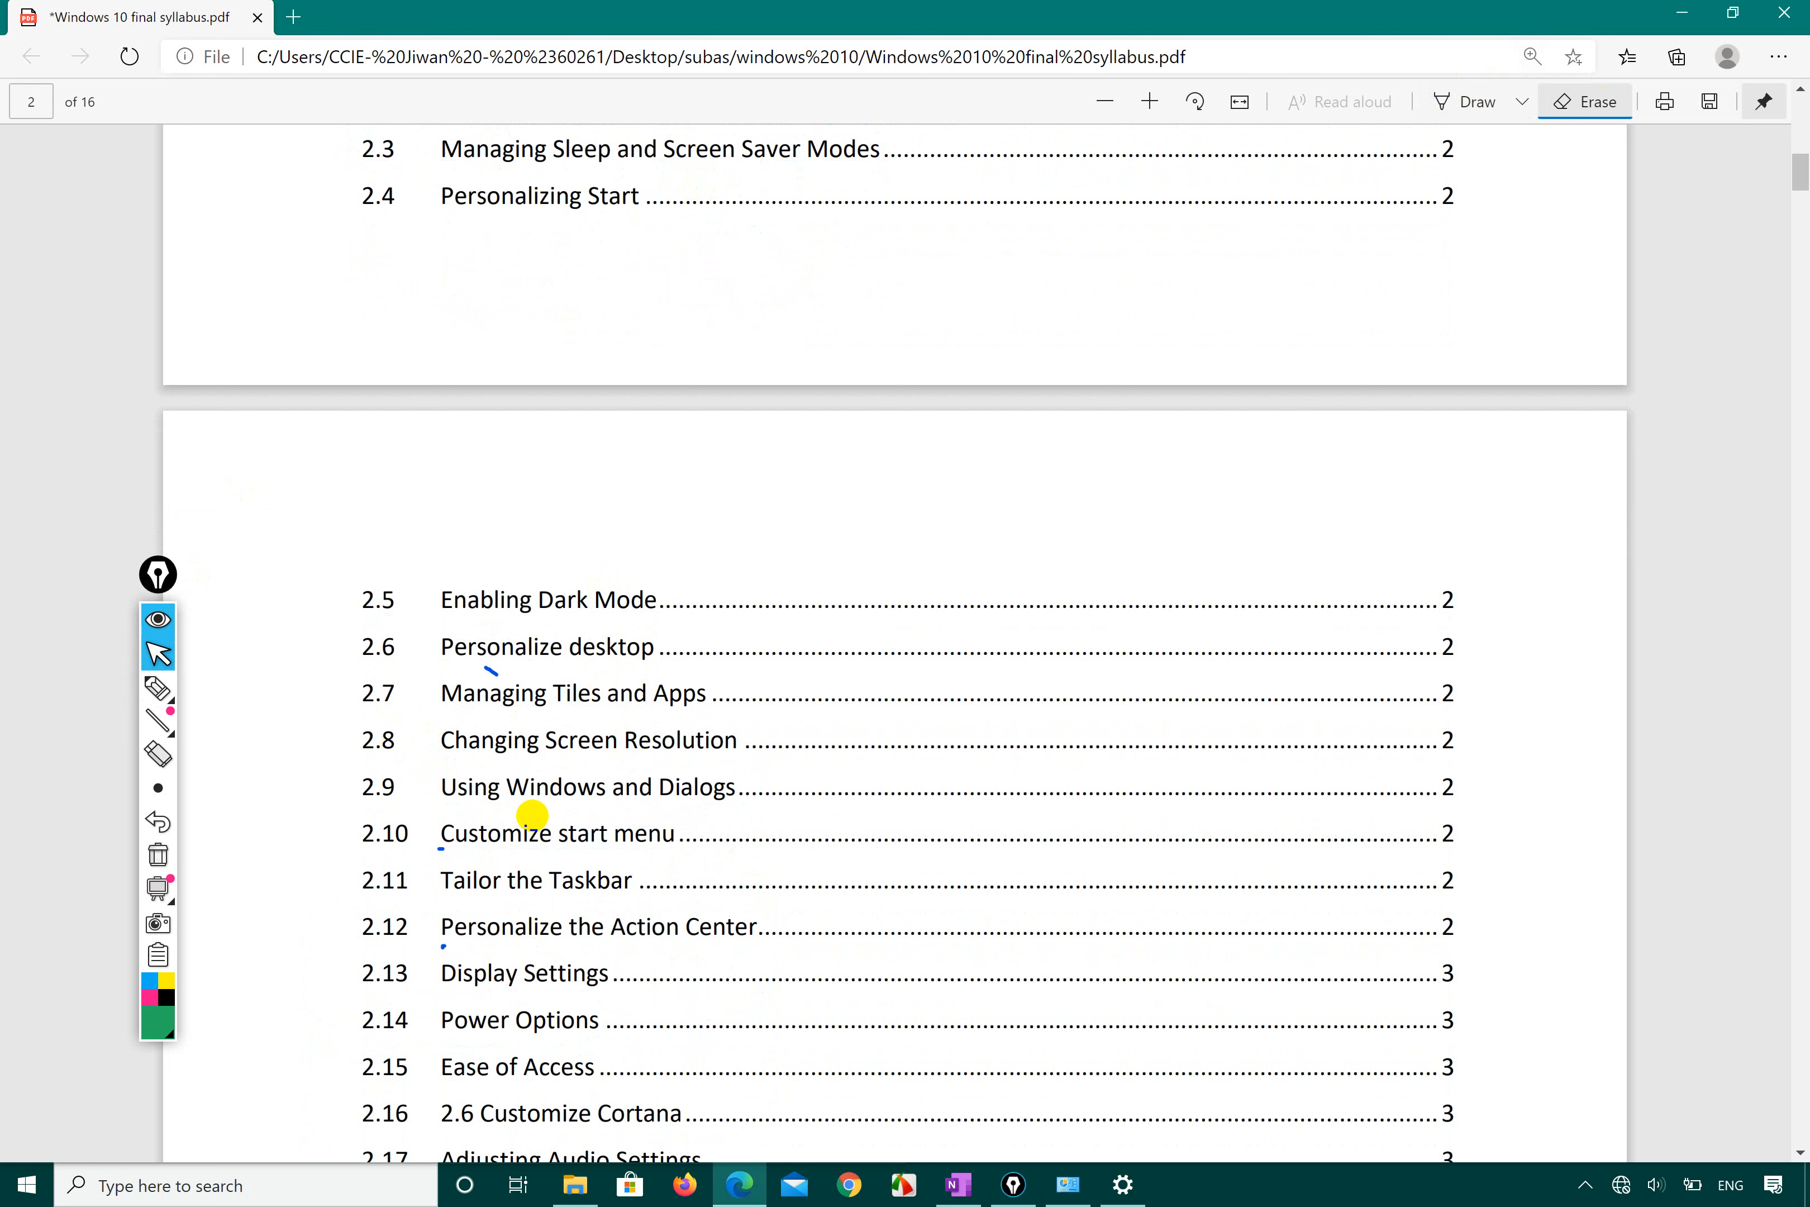
key(super+d)
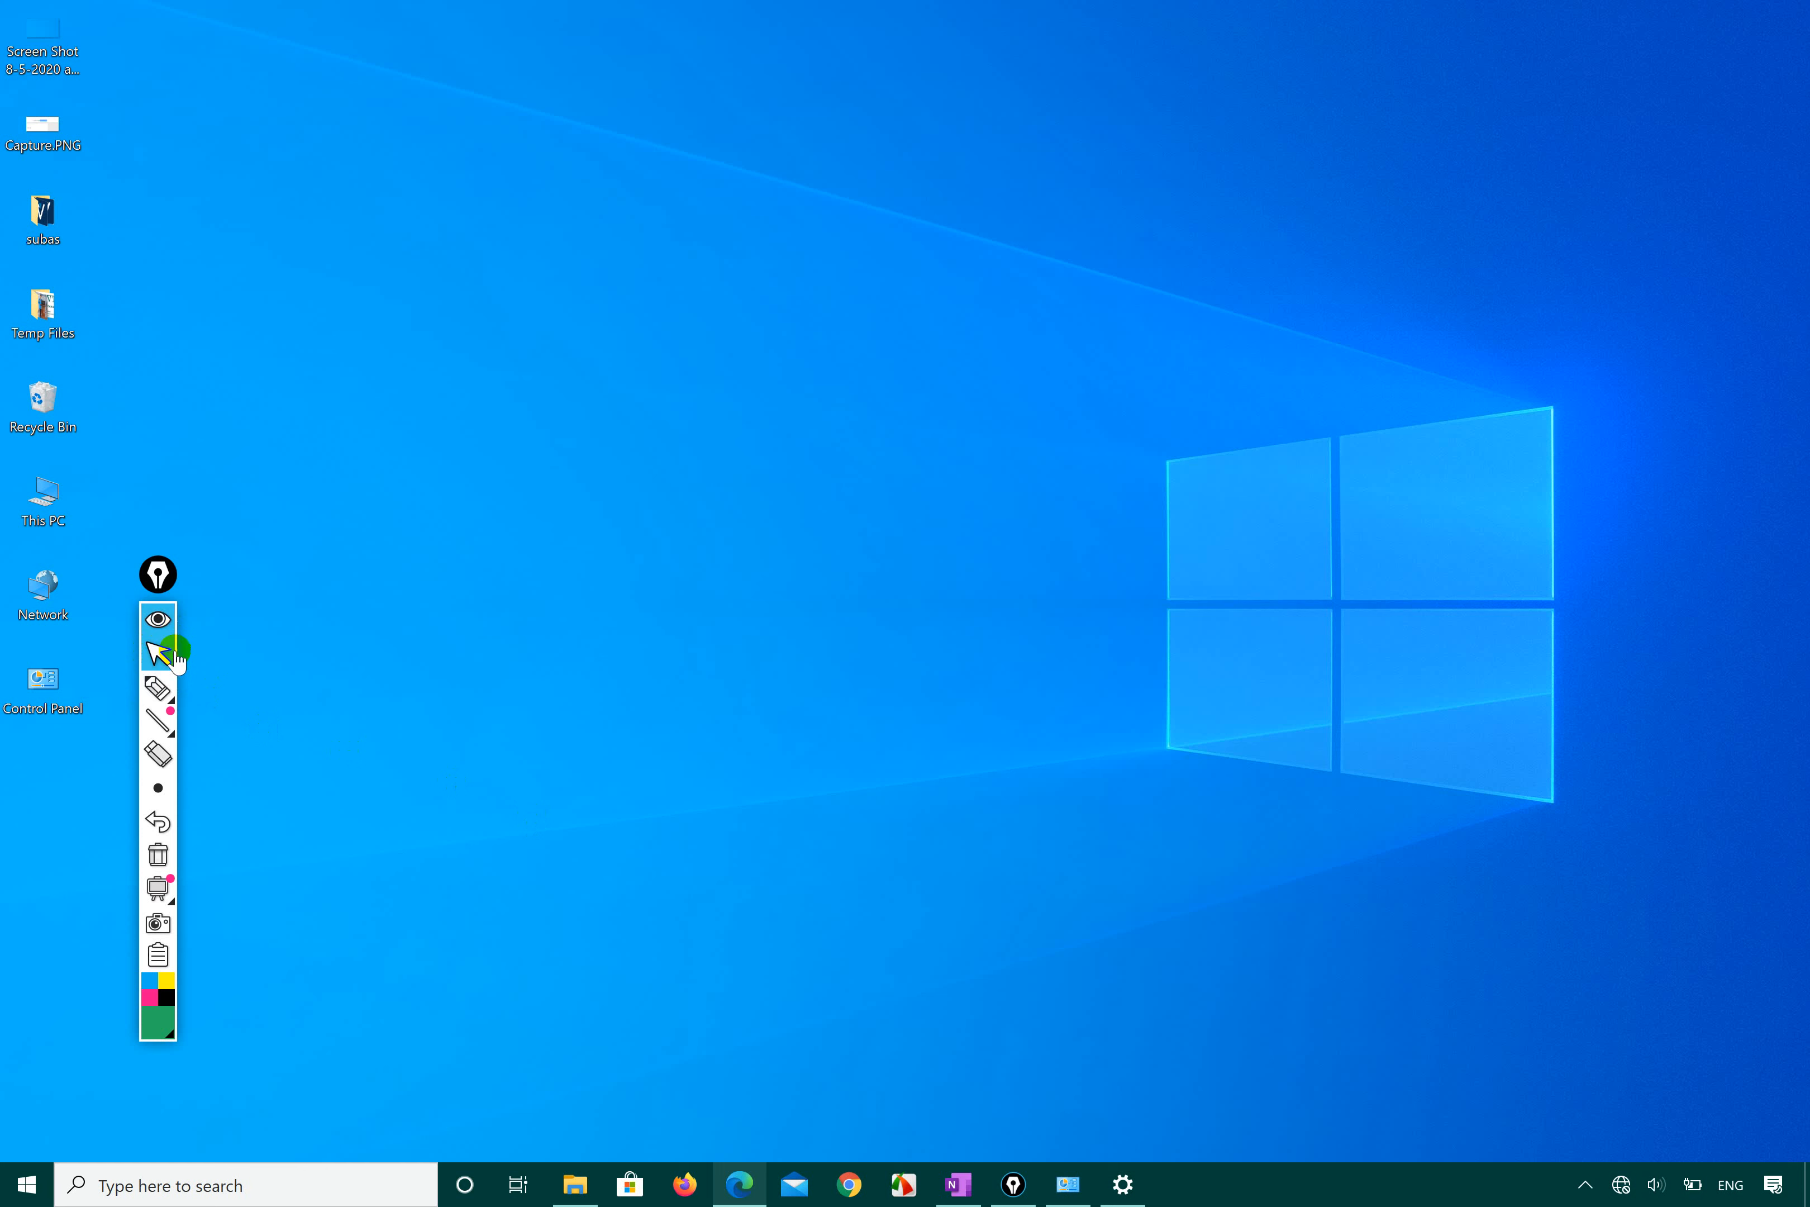
Step: Draw large green pen strokes across the desktop with Epic Pen
click(170, 688)
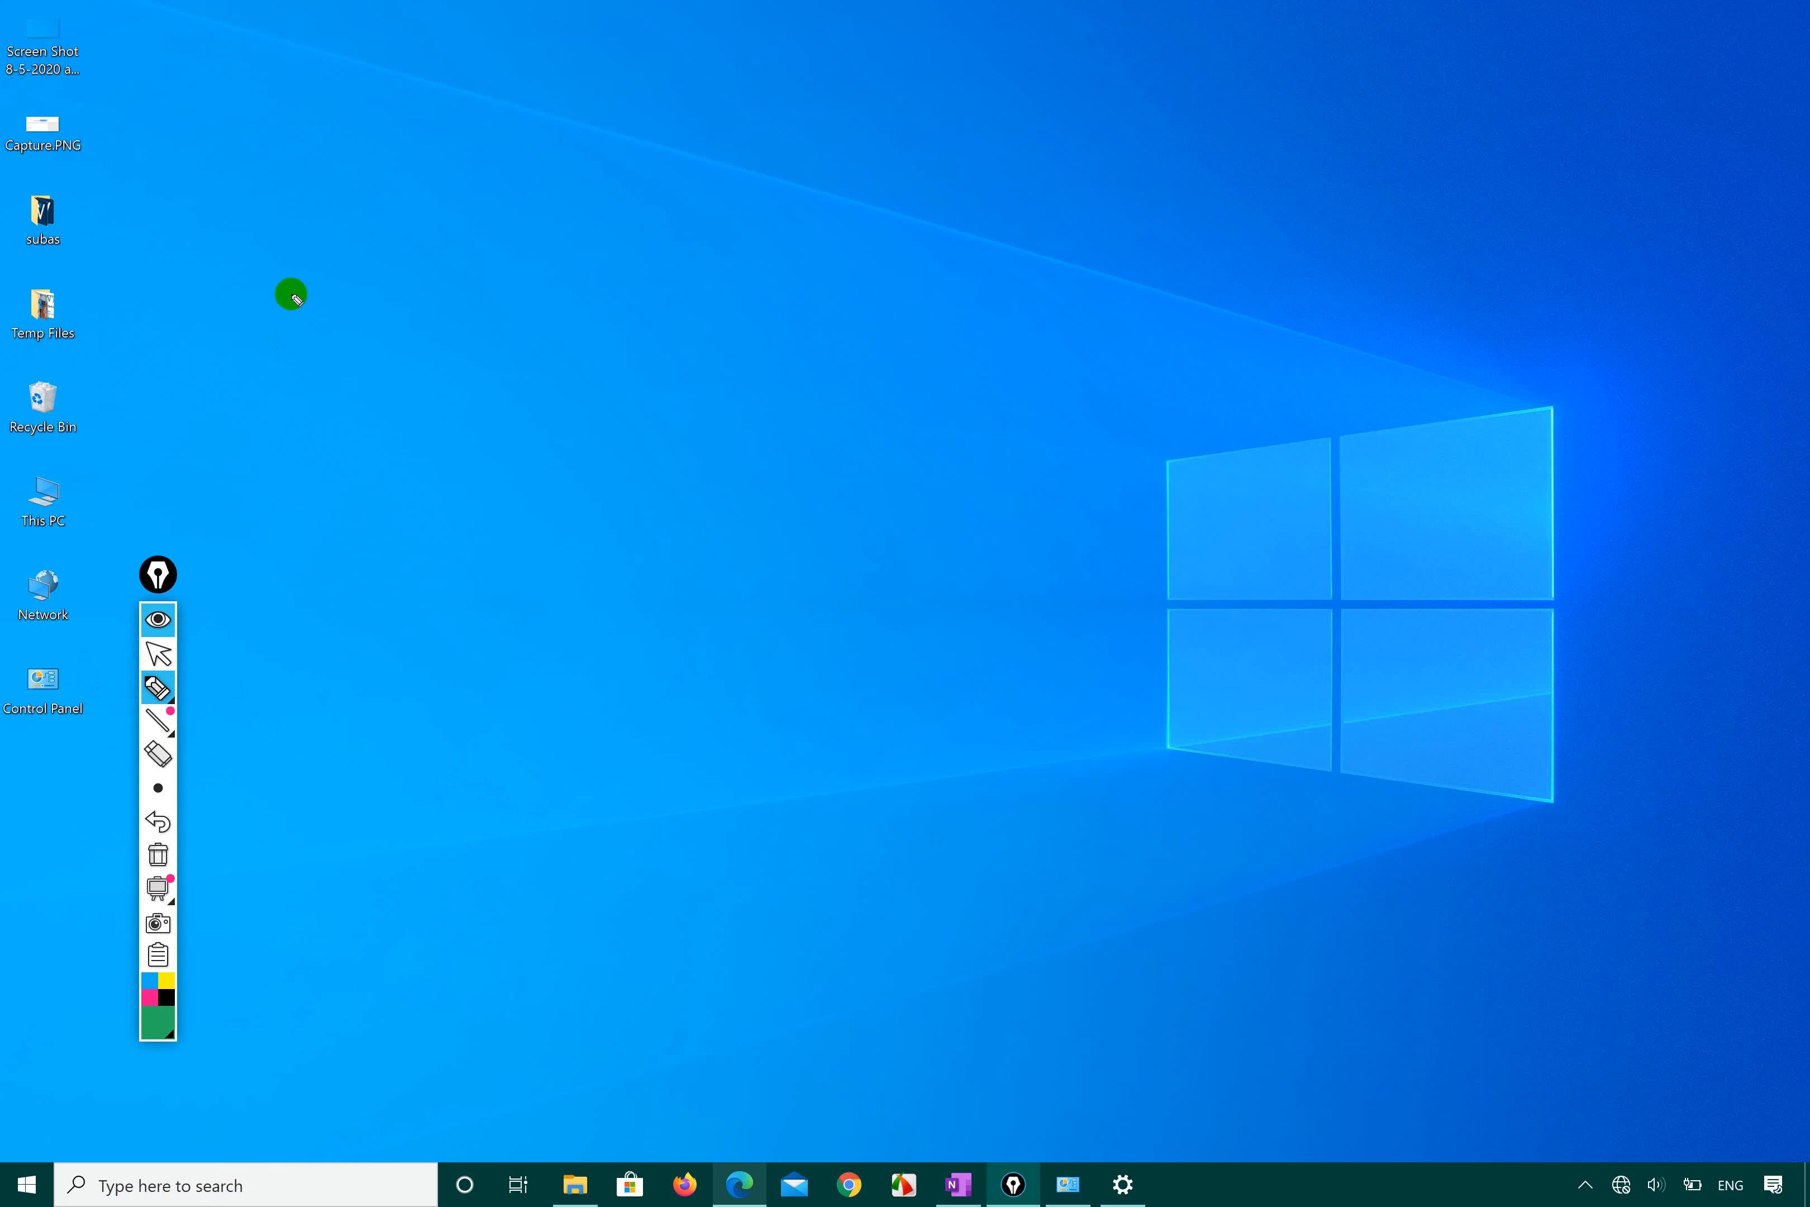
mouse_move(6, 6)
mouse_down()
mouse_move(4, 868)
mouse_move(259, 1031)
mouse_move(639, 1011)
mouse_up()
mouse_move(895, 1010)
mouse_down()
mouse_move(1802, 538)
mouse_move(1803, 11)
mouse_move(63, 5)
mouse_up()
mouse_move(6, 815)
mouse_down()
mouse_move(161, 1171)
mouse_move(1011, 1199)
mouse_move(1516, 758)
mouse_move(783, 257)
mouse_up()
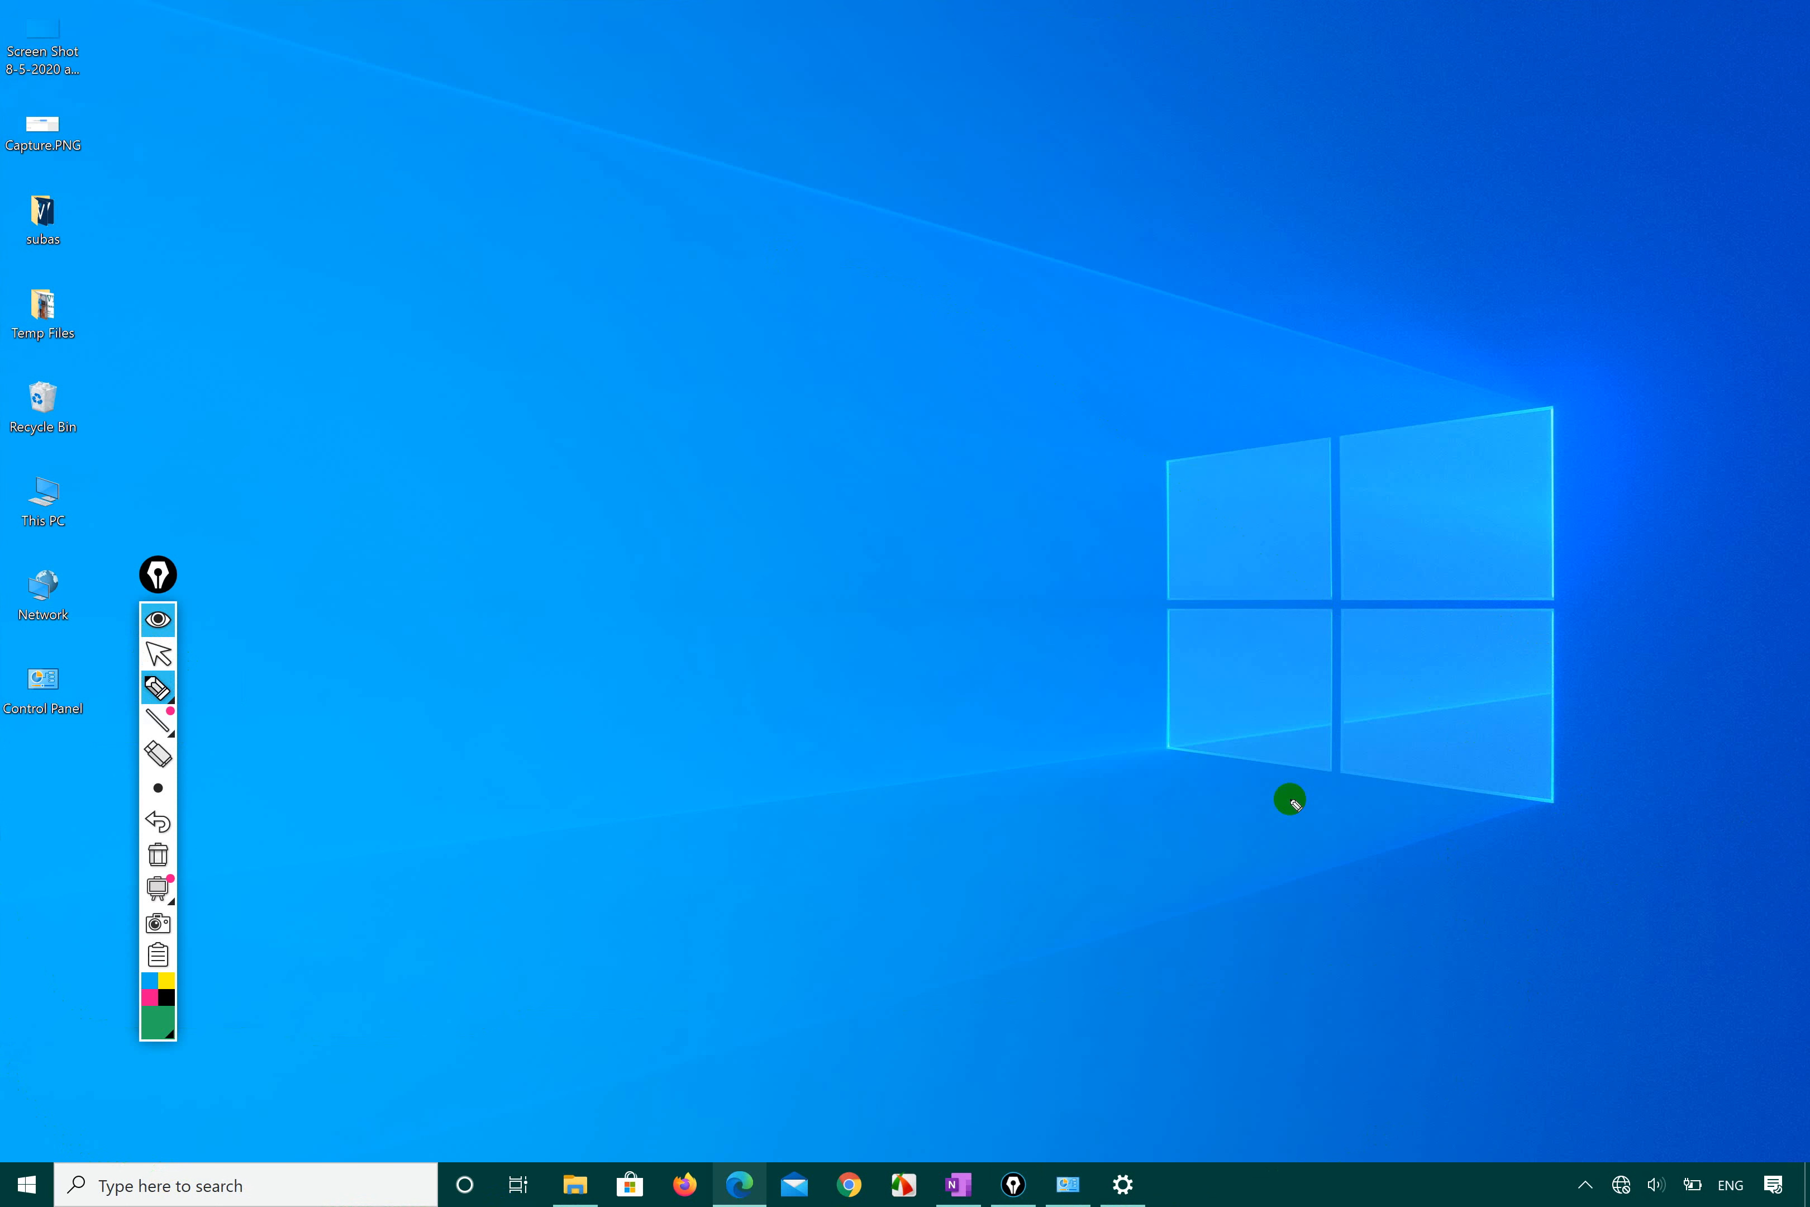
Step: Change the pen colour to orange-red and draw lines along the upper and right edges of the desktop
mouse_move(182, 1021)
click(223, 859)
click(411, 651)
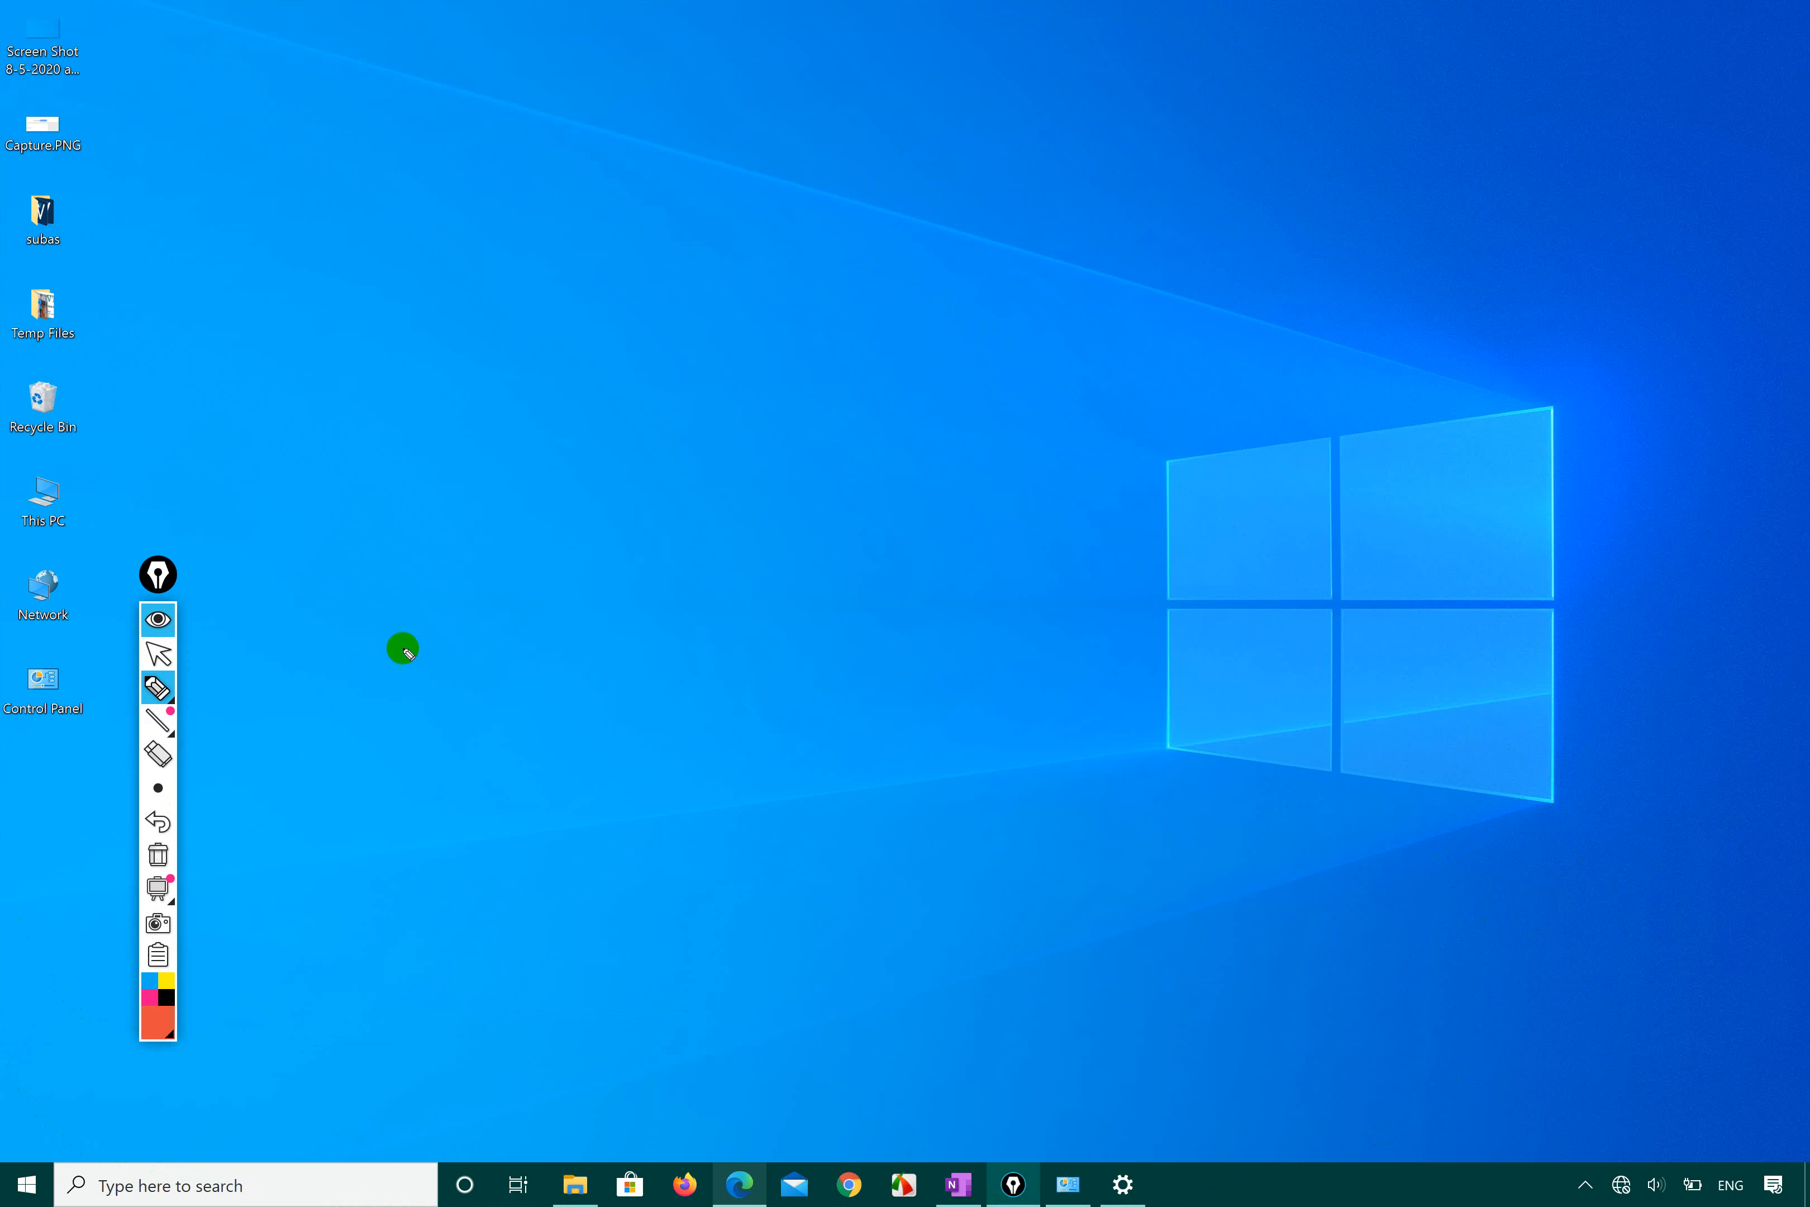
mouse_move(19, 25)
mouse_down()
mouse_move(1685, 48)
mouse_move(1749, 24)
mouse_move(1790, 650)
mouse_move(1793, 1195)
mouse_move(1793, 1150)
mouse_up()
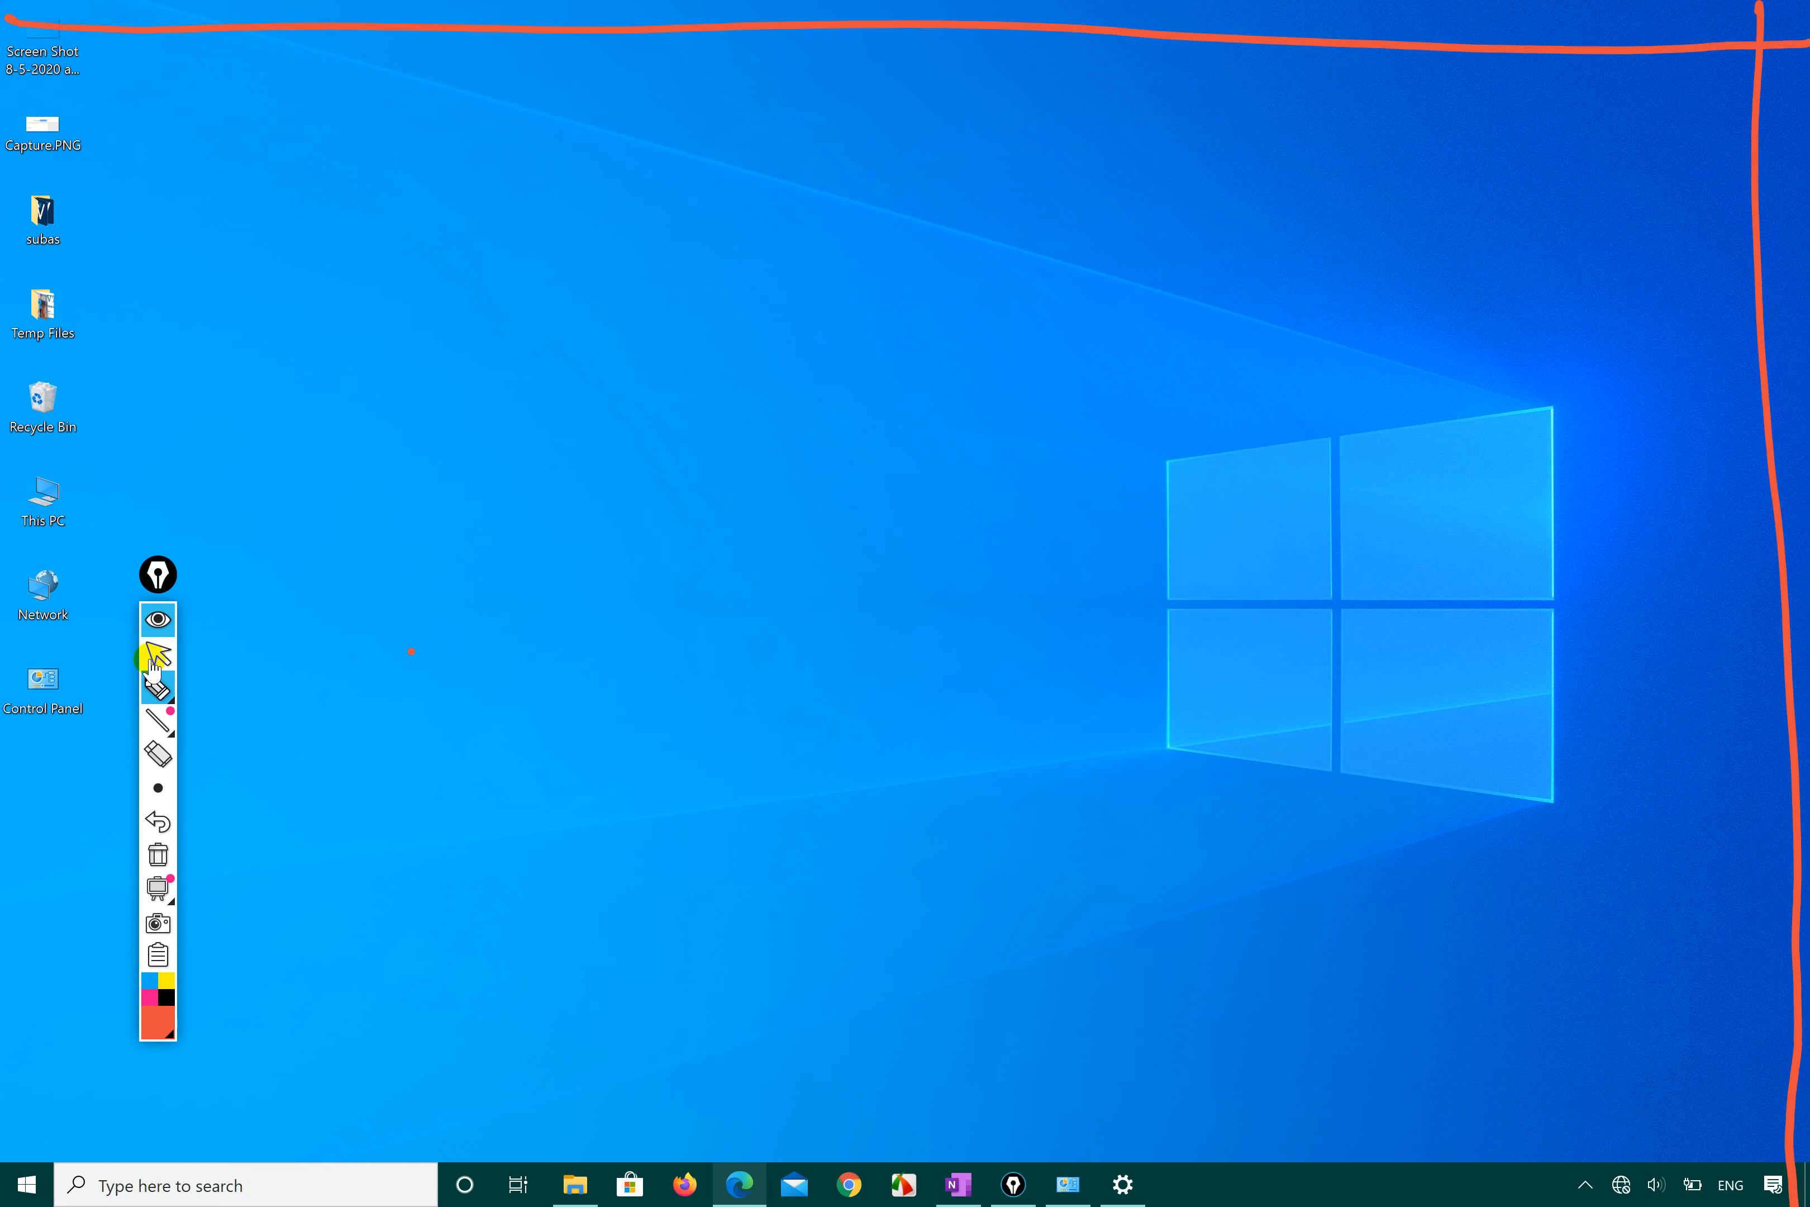
Step: Draw a second pair of orange-red lines just inside the upper and right edge lines and mark their corner
click(162, 692)
click(532, 586)
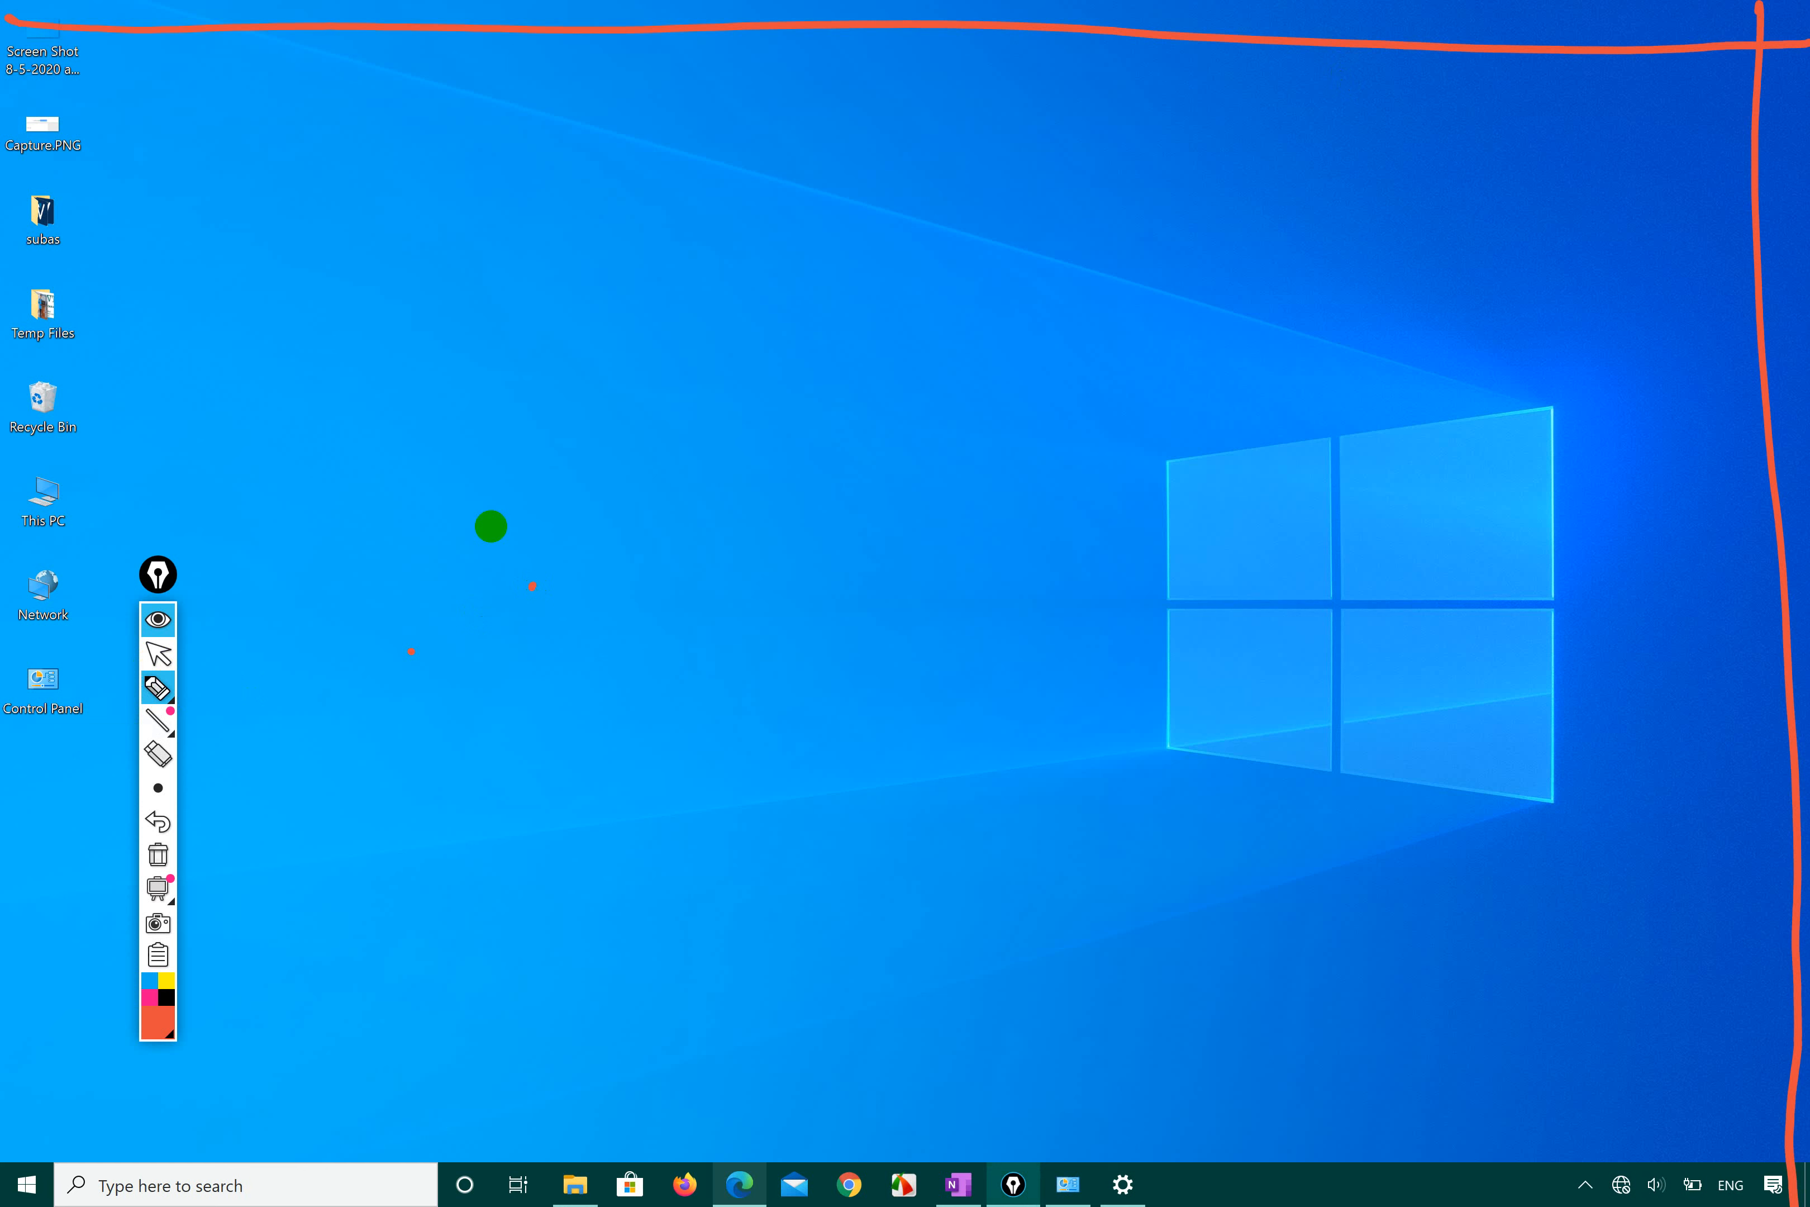
drag(8, 71, 1807, 113)
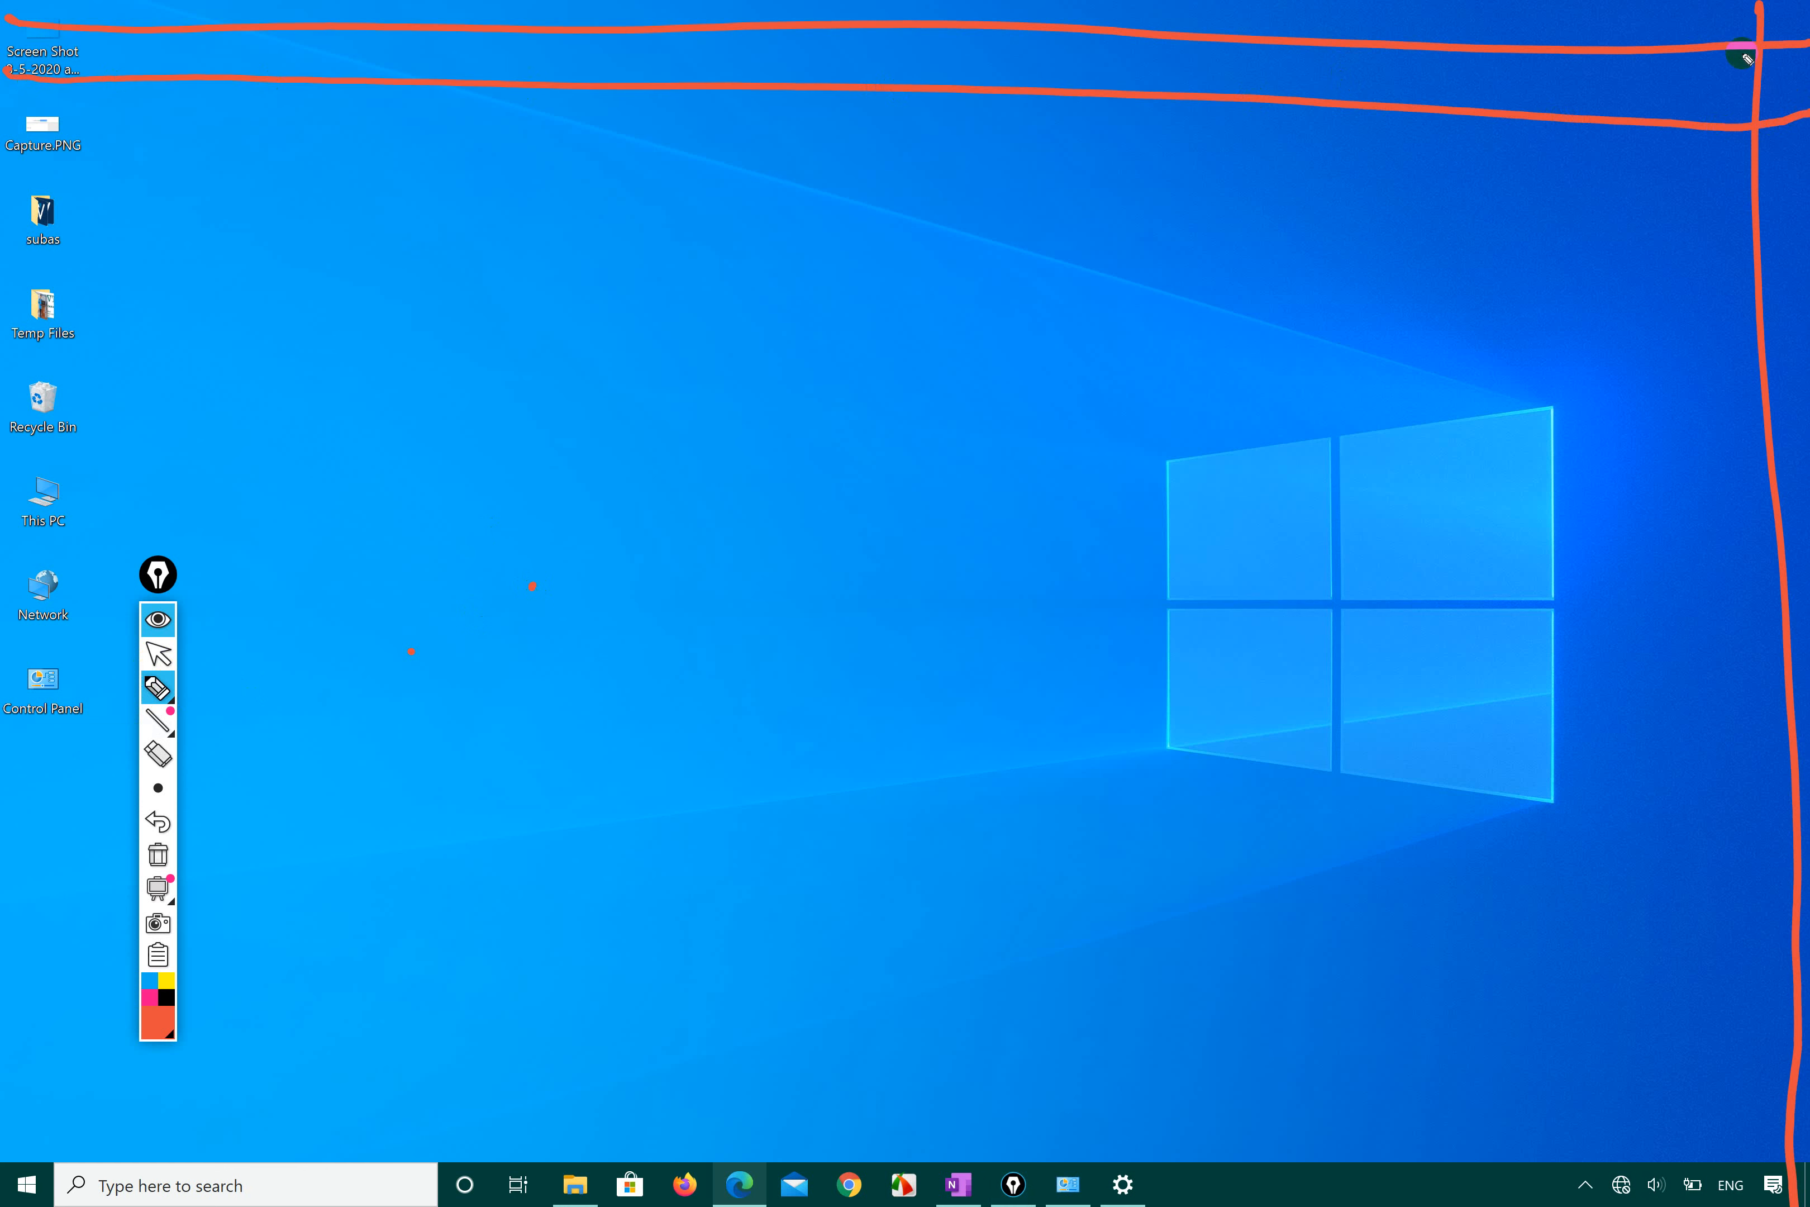
mouse_move(1718, 2)
mouse_down()
mouse_move(1739, 989)
mouse_move(1757, 1172)
mouse_move(1780, 1183)
mouse_up()
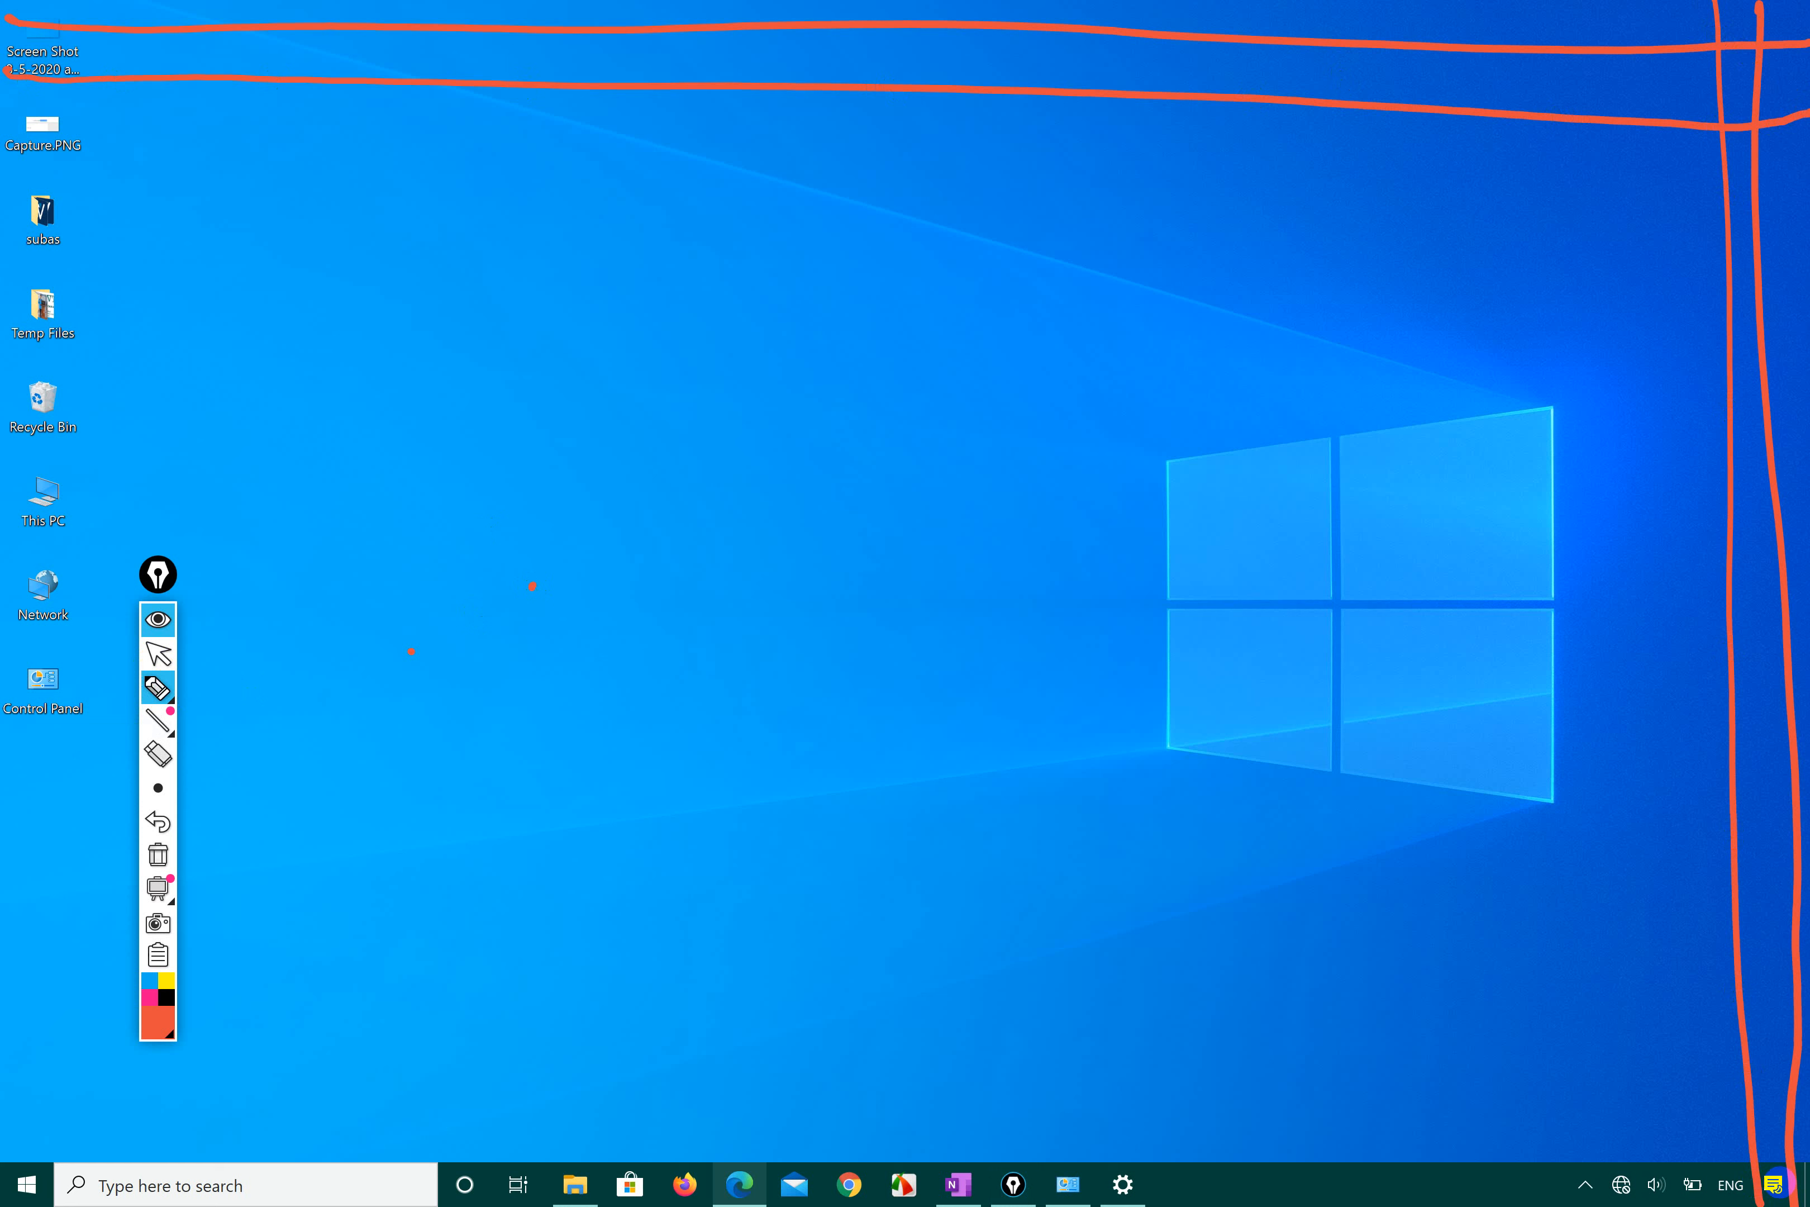
mouse_move(1715, 321)
mouse_down()
mouse_move(1717, 102)
mouse_move(1676, 92)
mouse_move(1738, 71)
mouse_up()
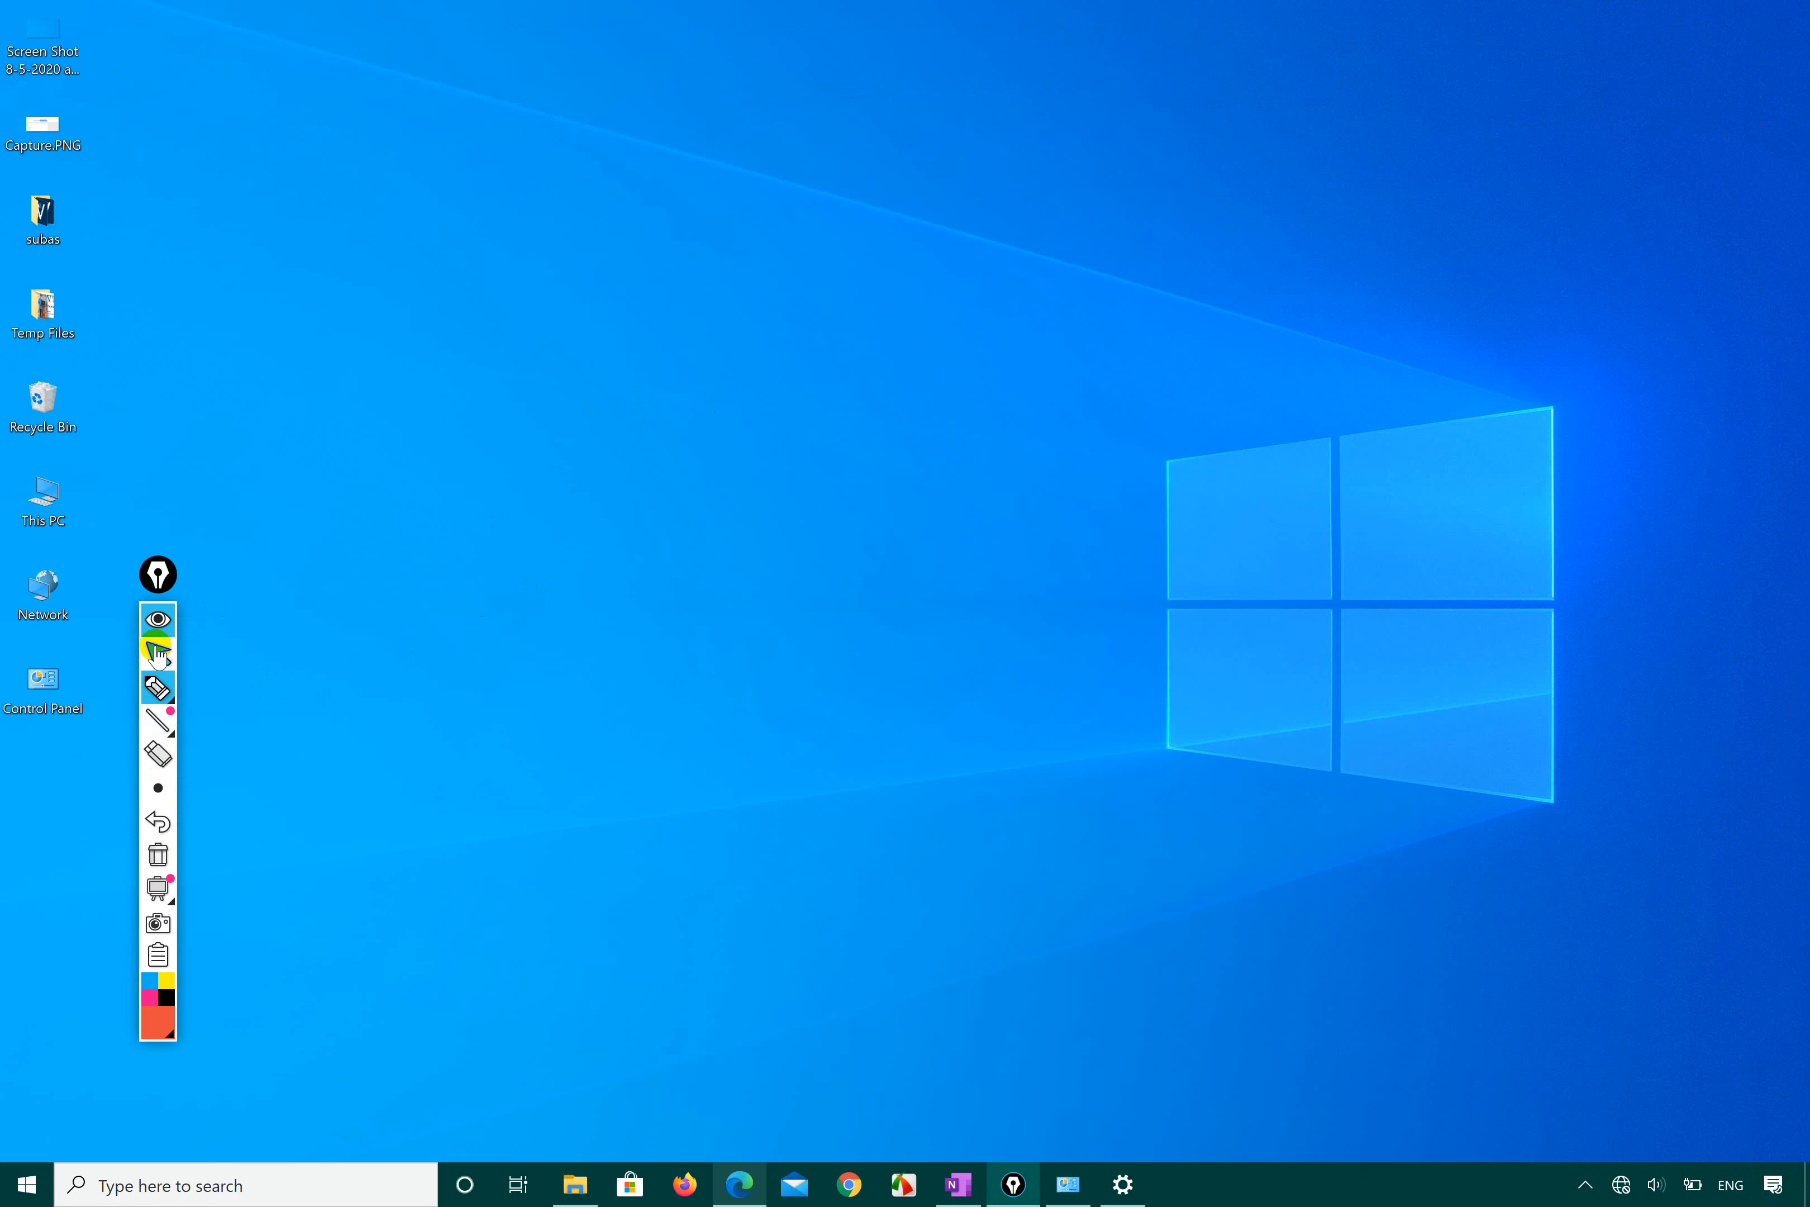
Step: Hide the pen drawing layer, show it again, and return to the pointer
click(148, 622)
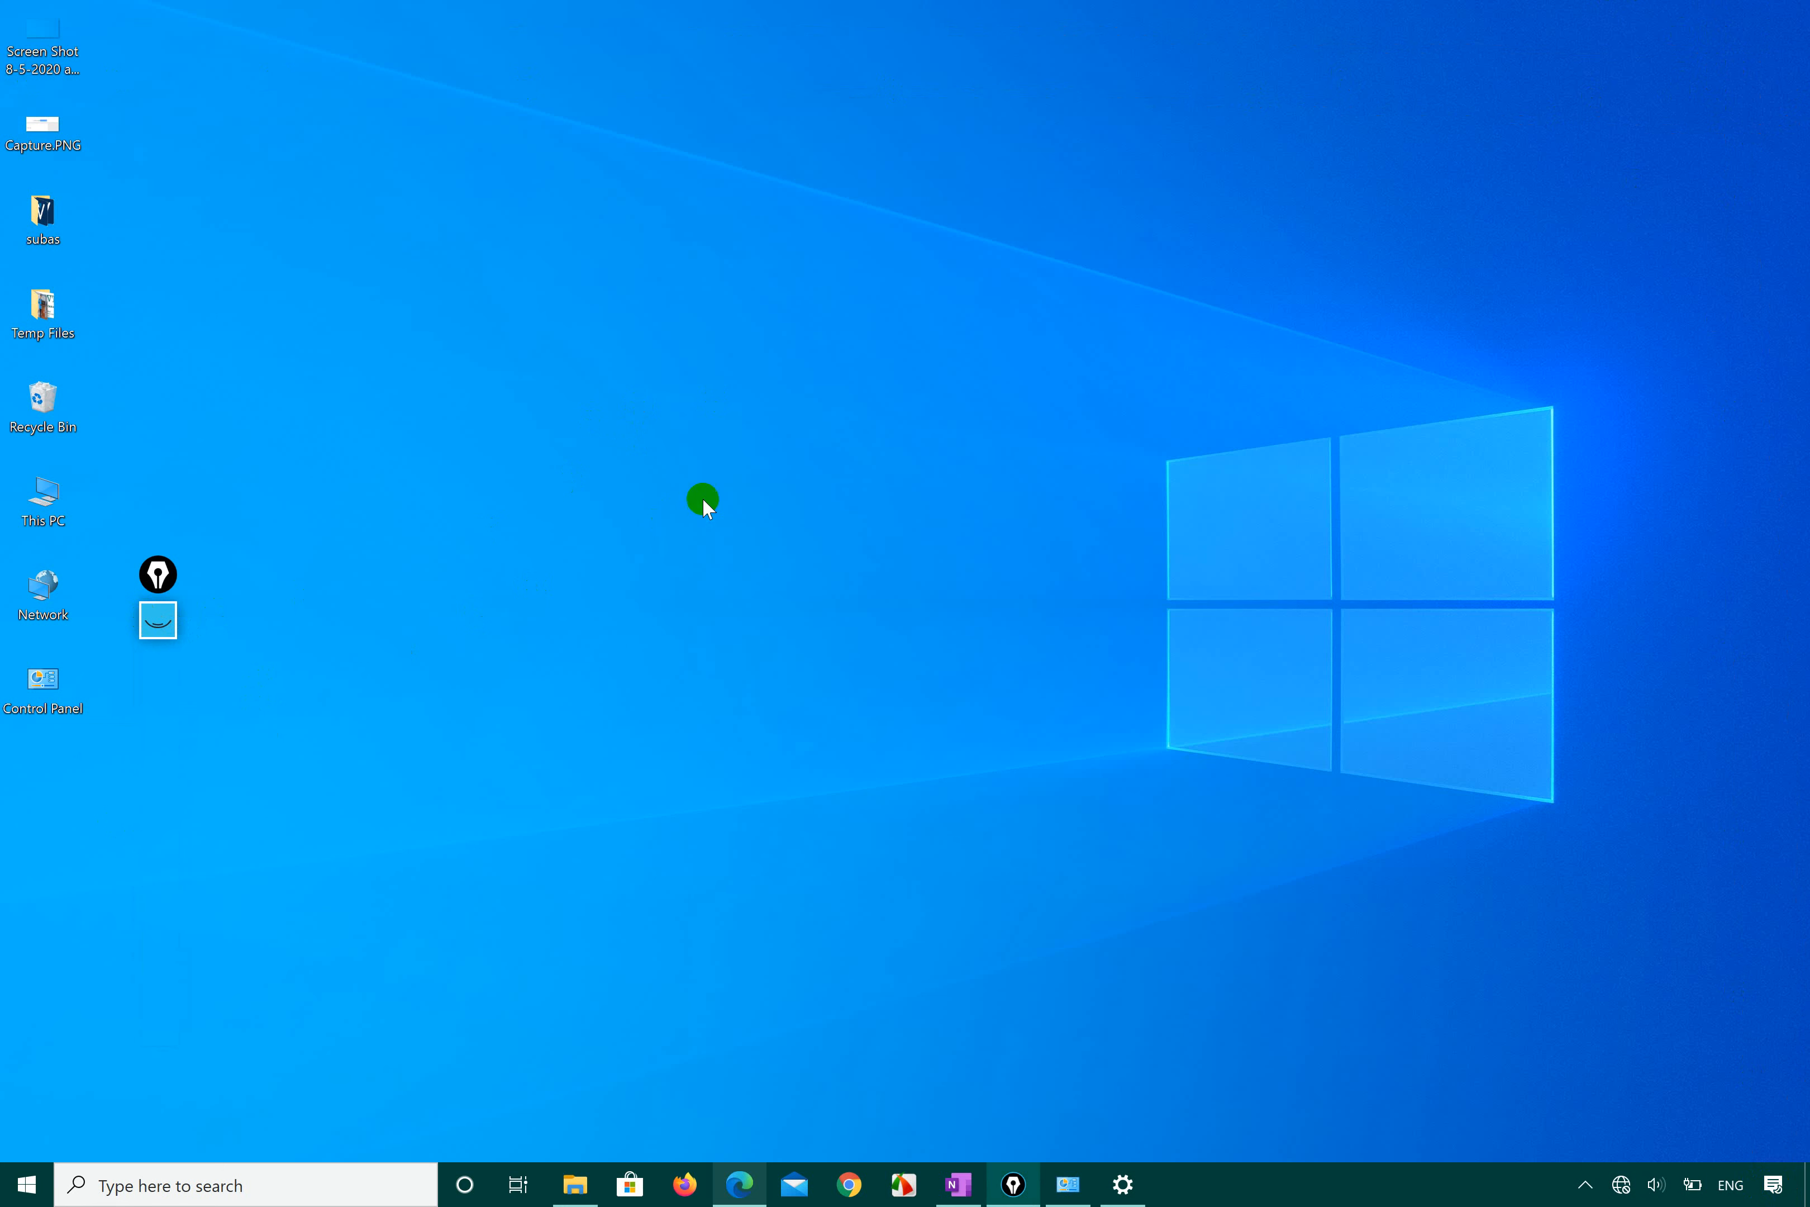
click(157, 622)
click(158, 655)
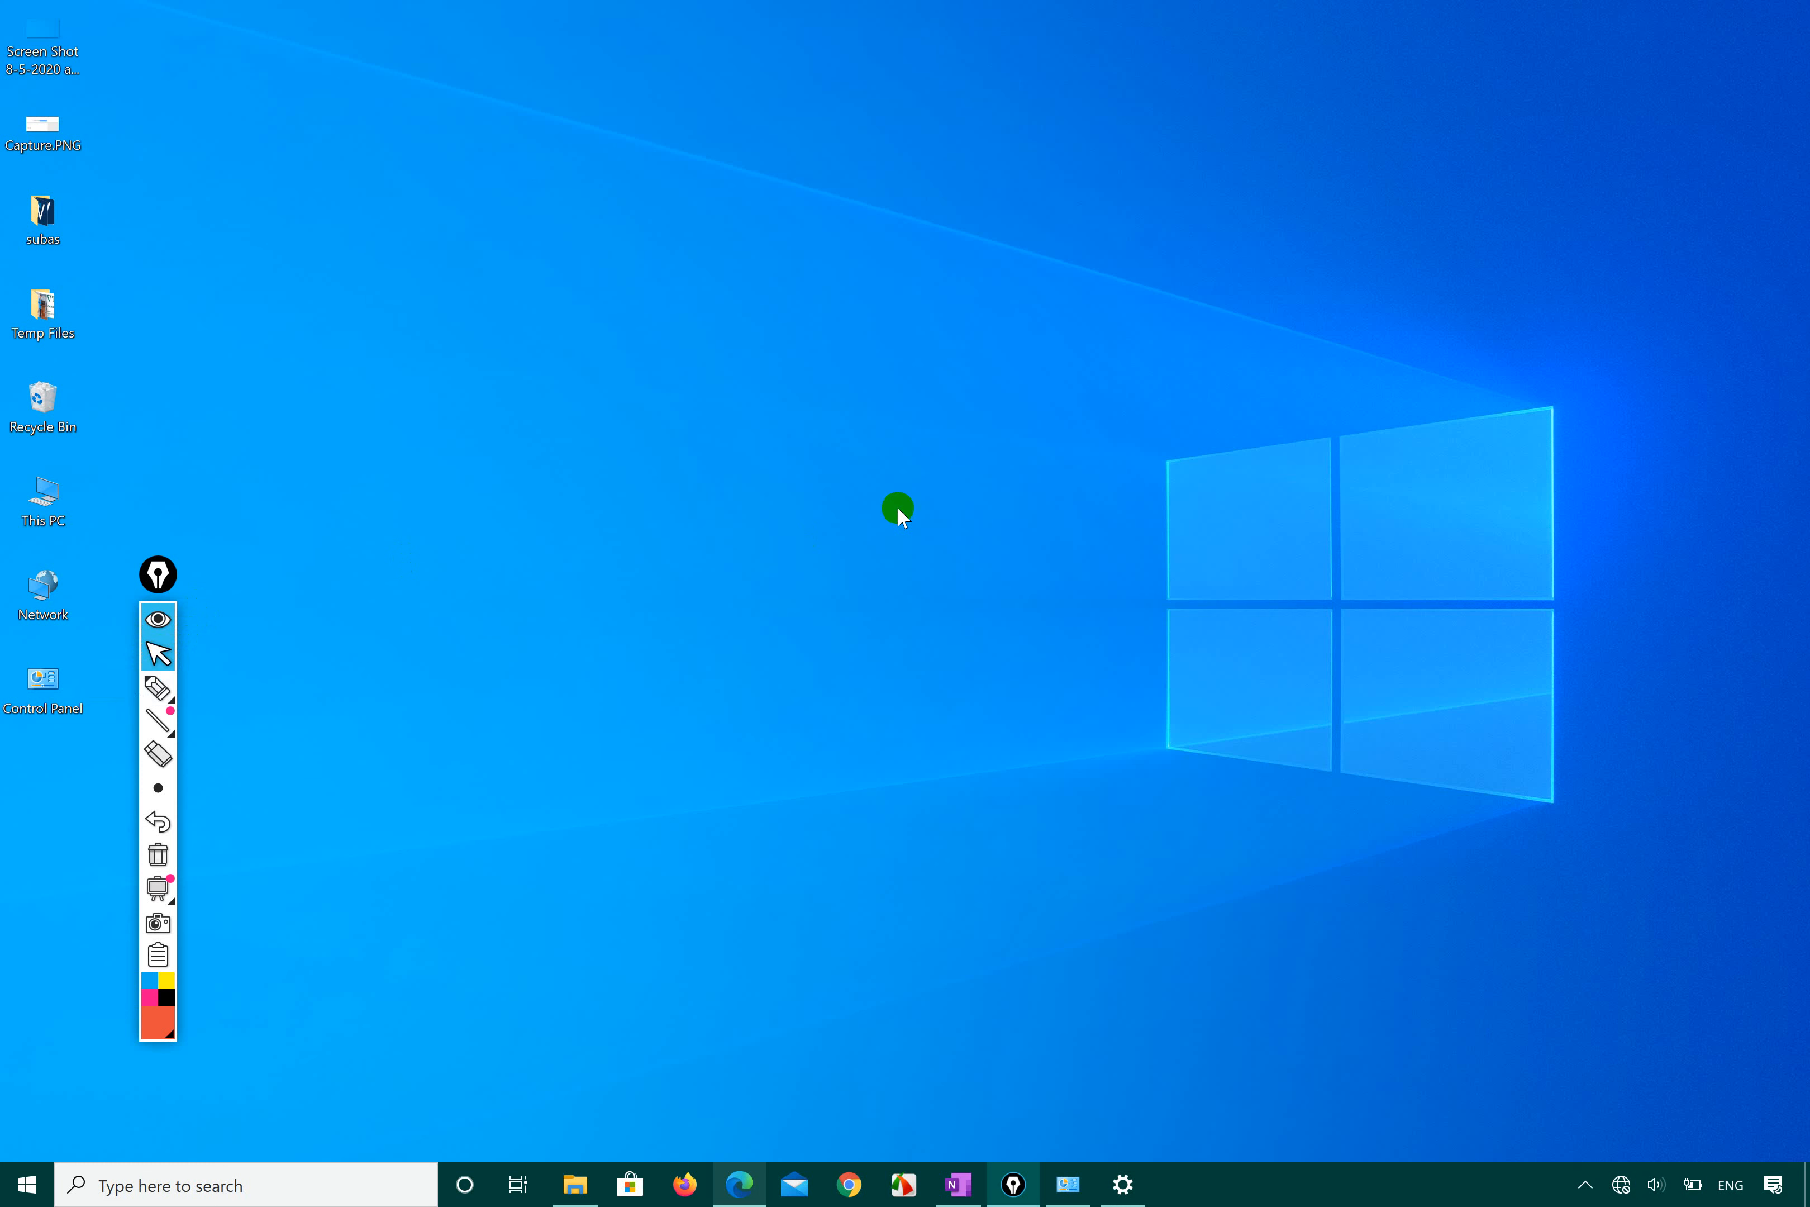
Step: Open the Display settings from the desktop and maximize the Settings window
drag(254, 232, 874, 796)
drag(107, 26, 422, 421)
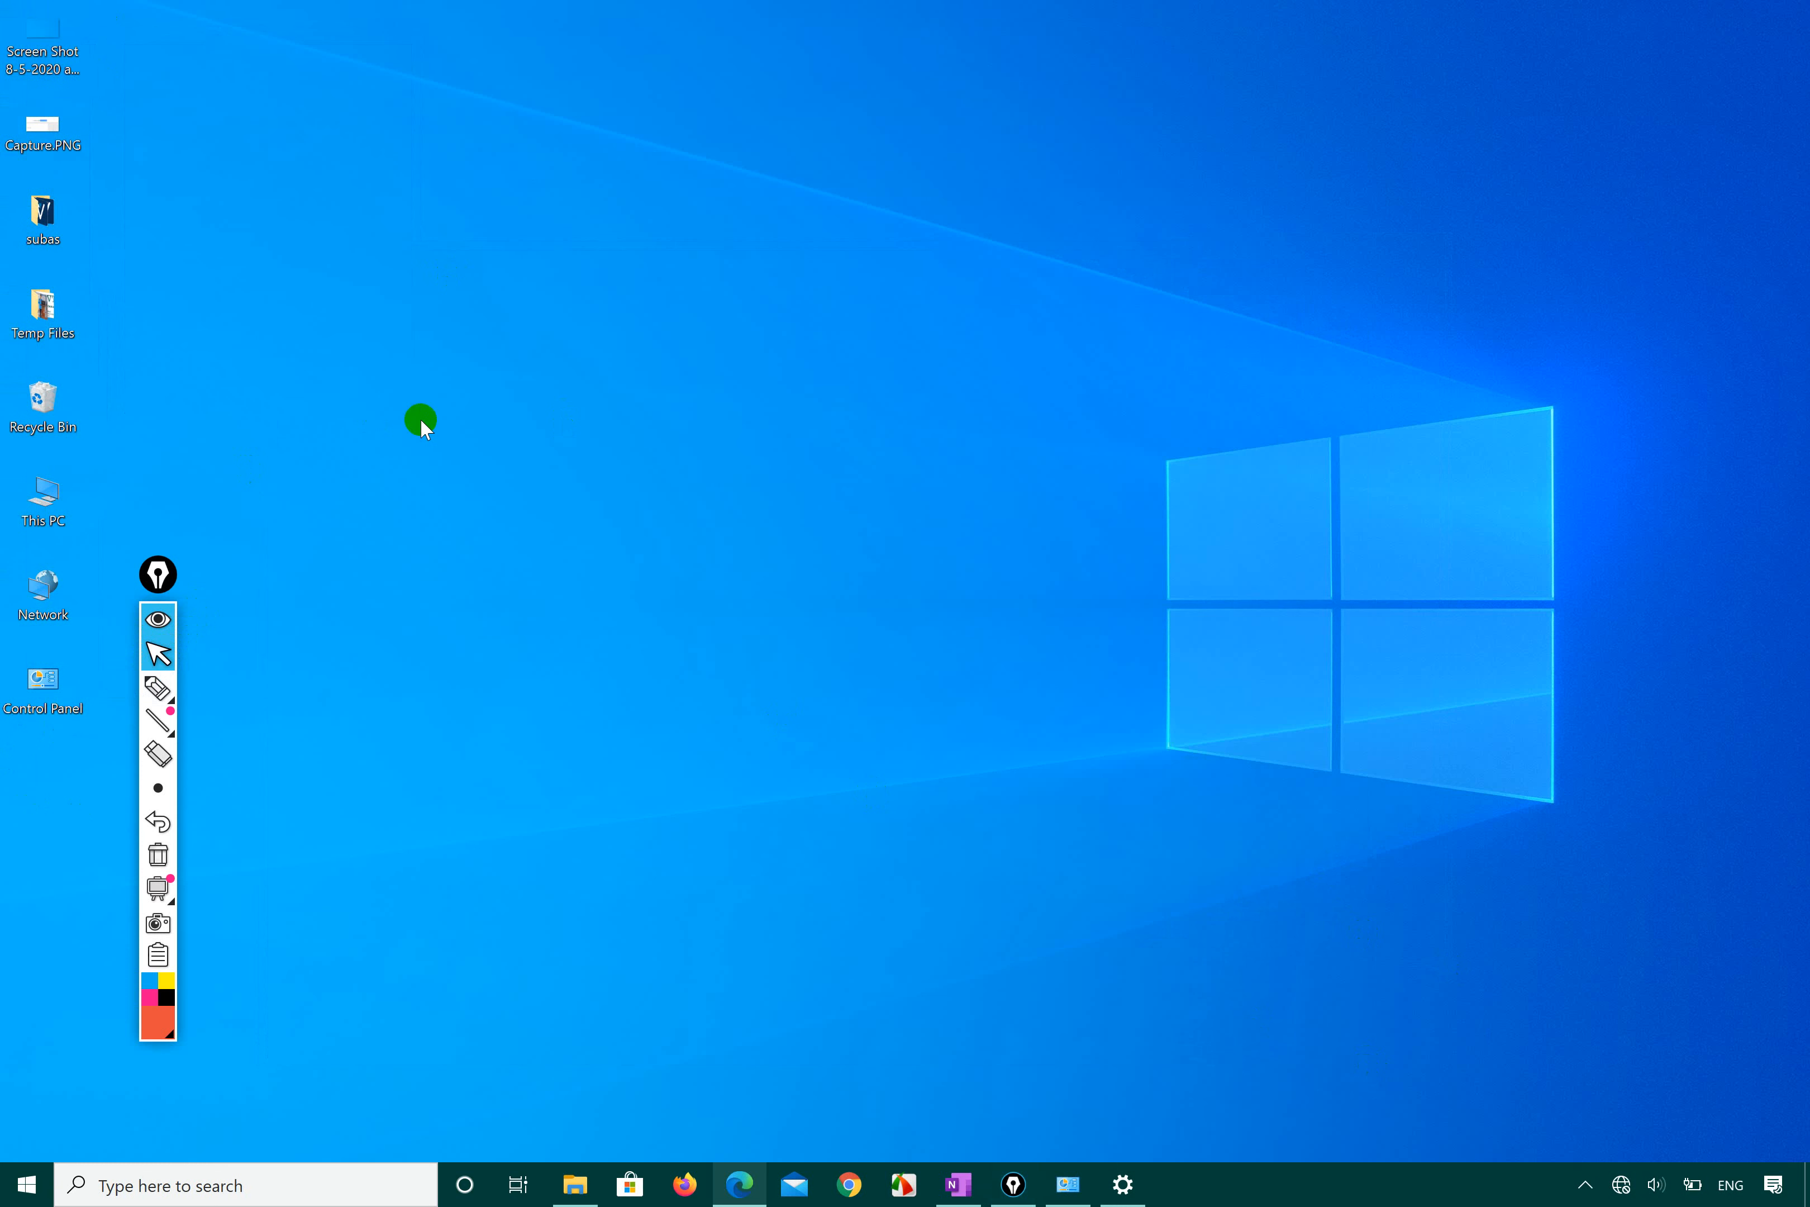
right_click(704, 208)
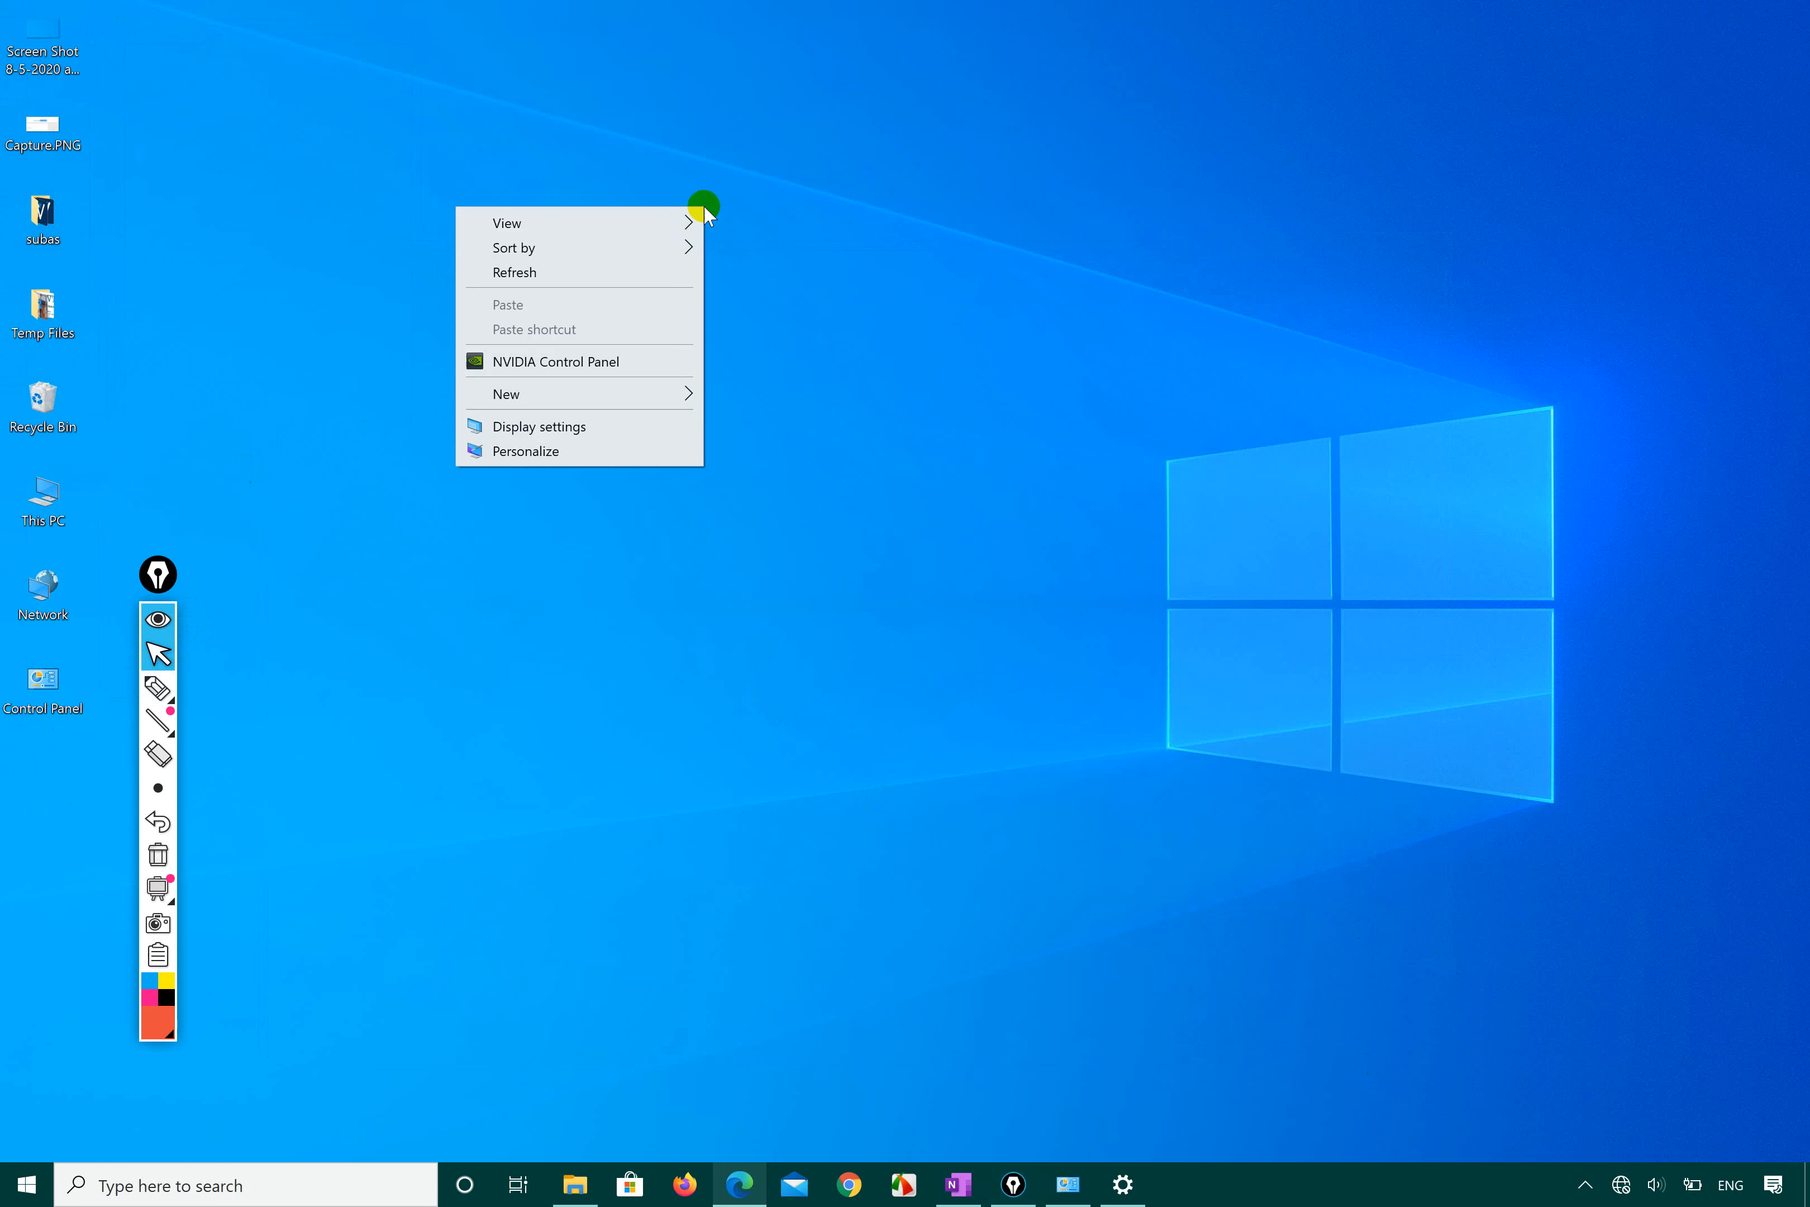
click(538, 428)
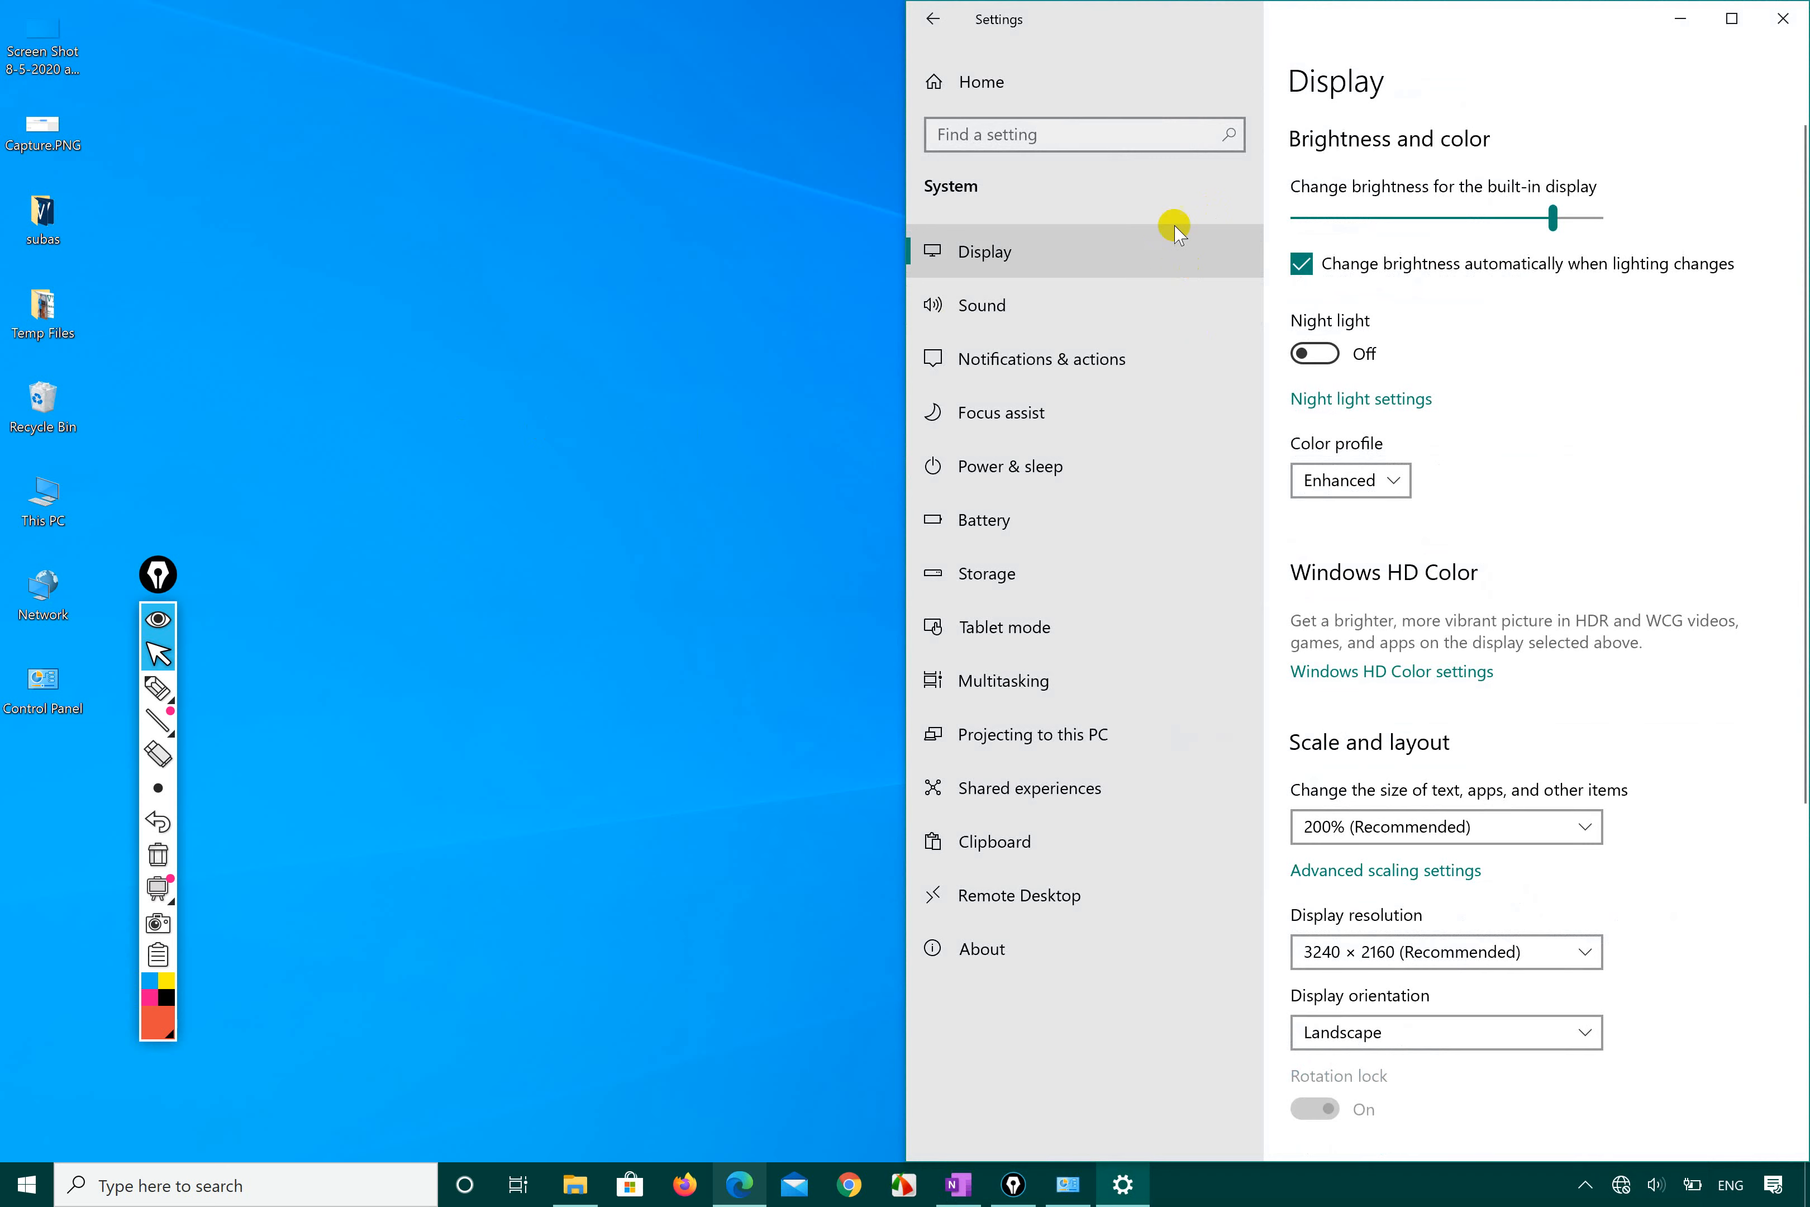
click(1733, 18)
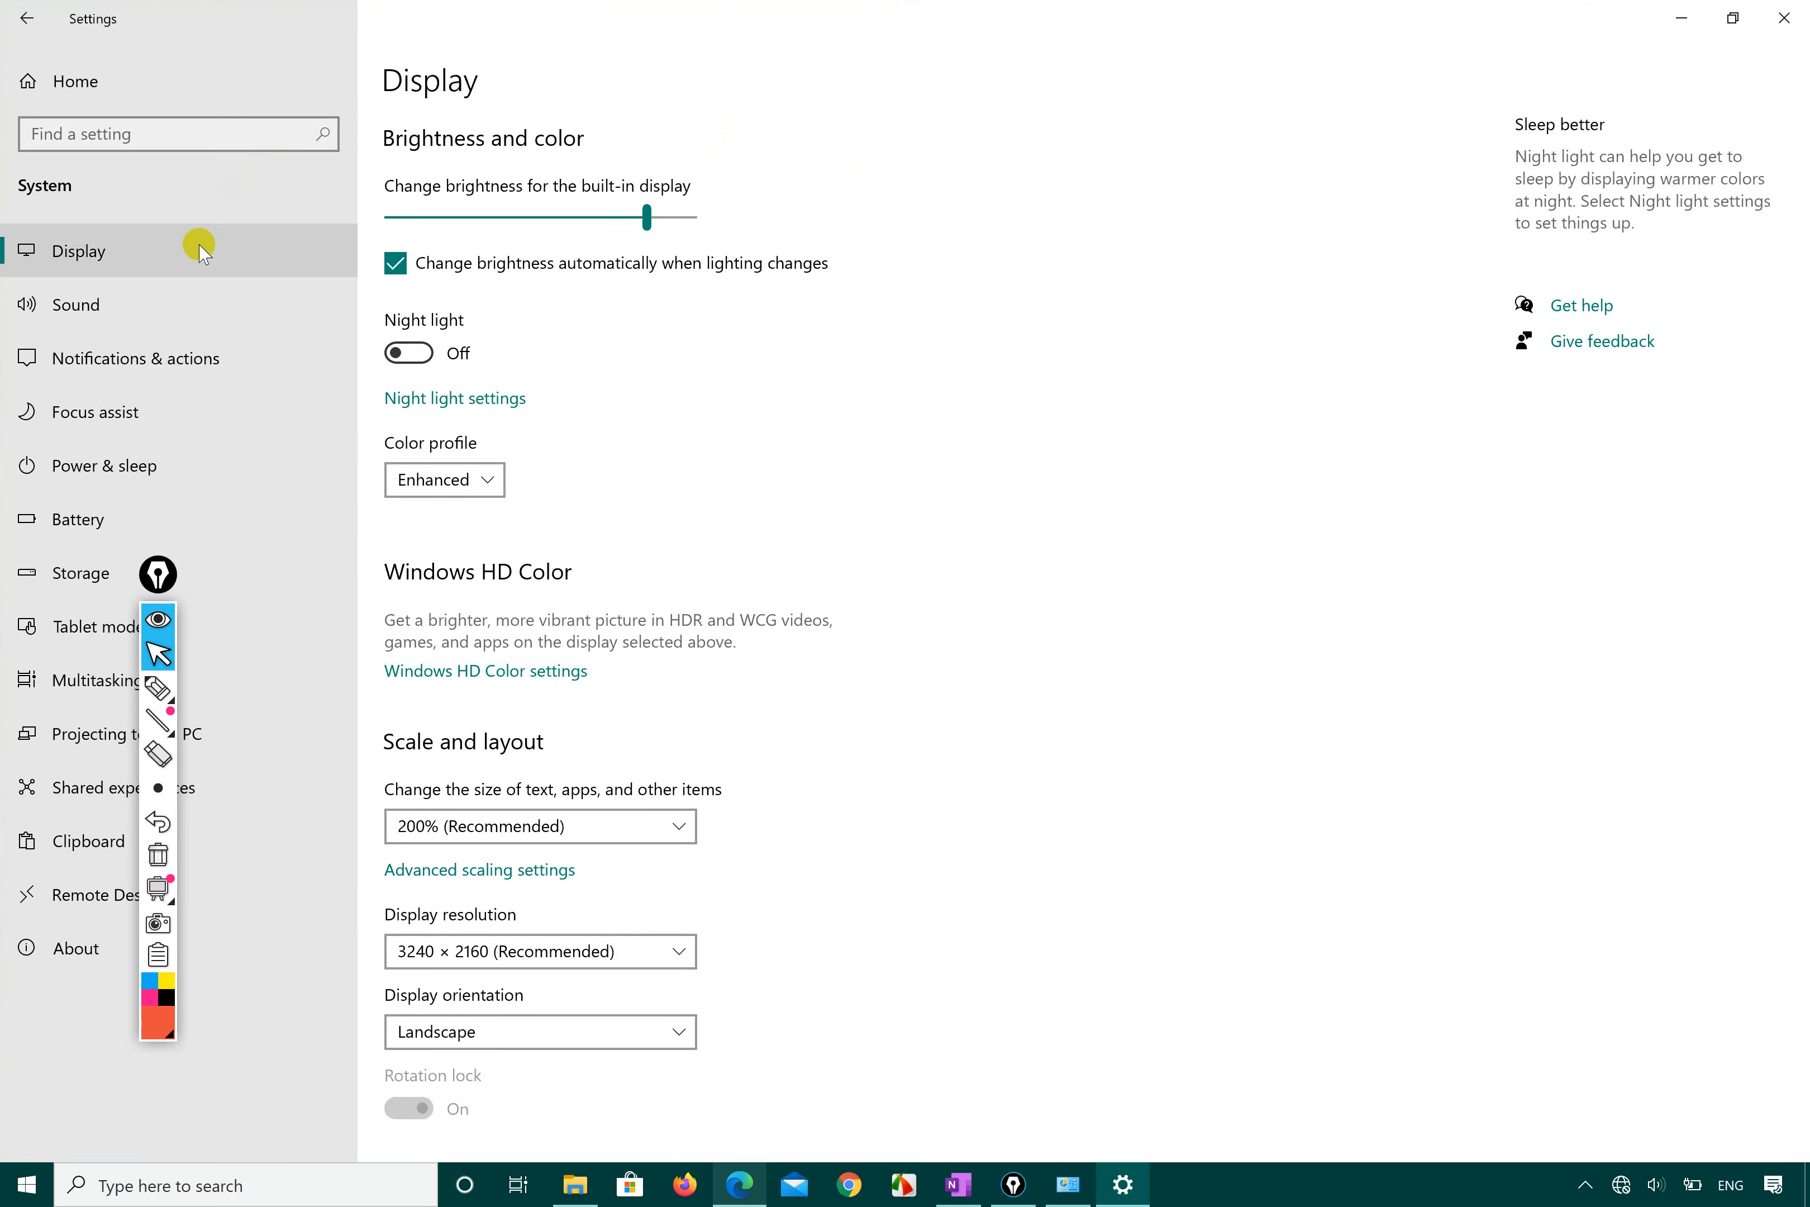
Step: Circle the Display resolution setting with the orange-red pen and return to the pointer
click(156, 686)
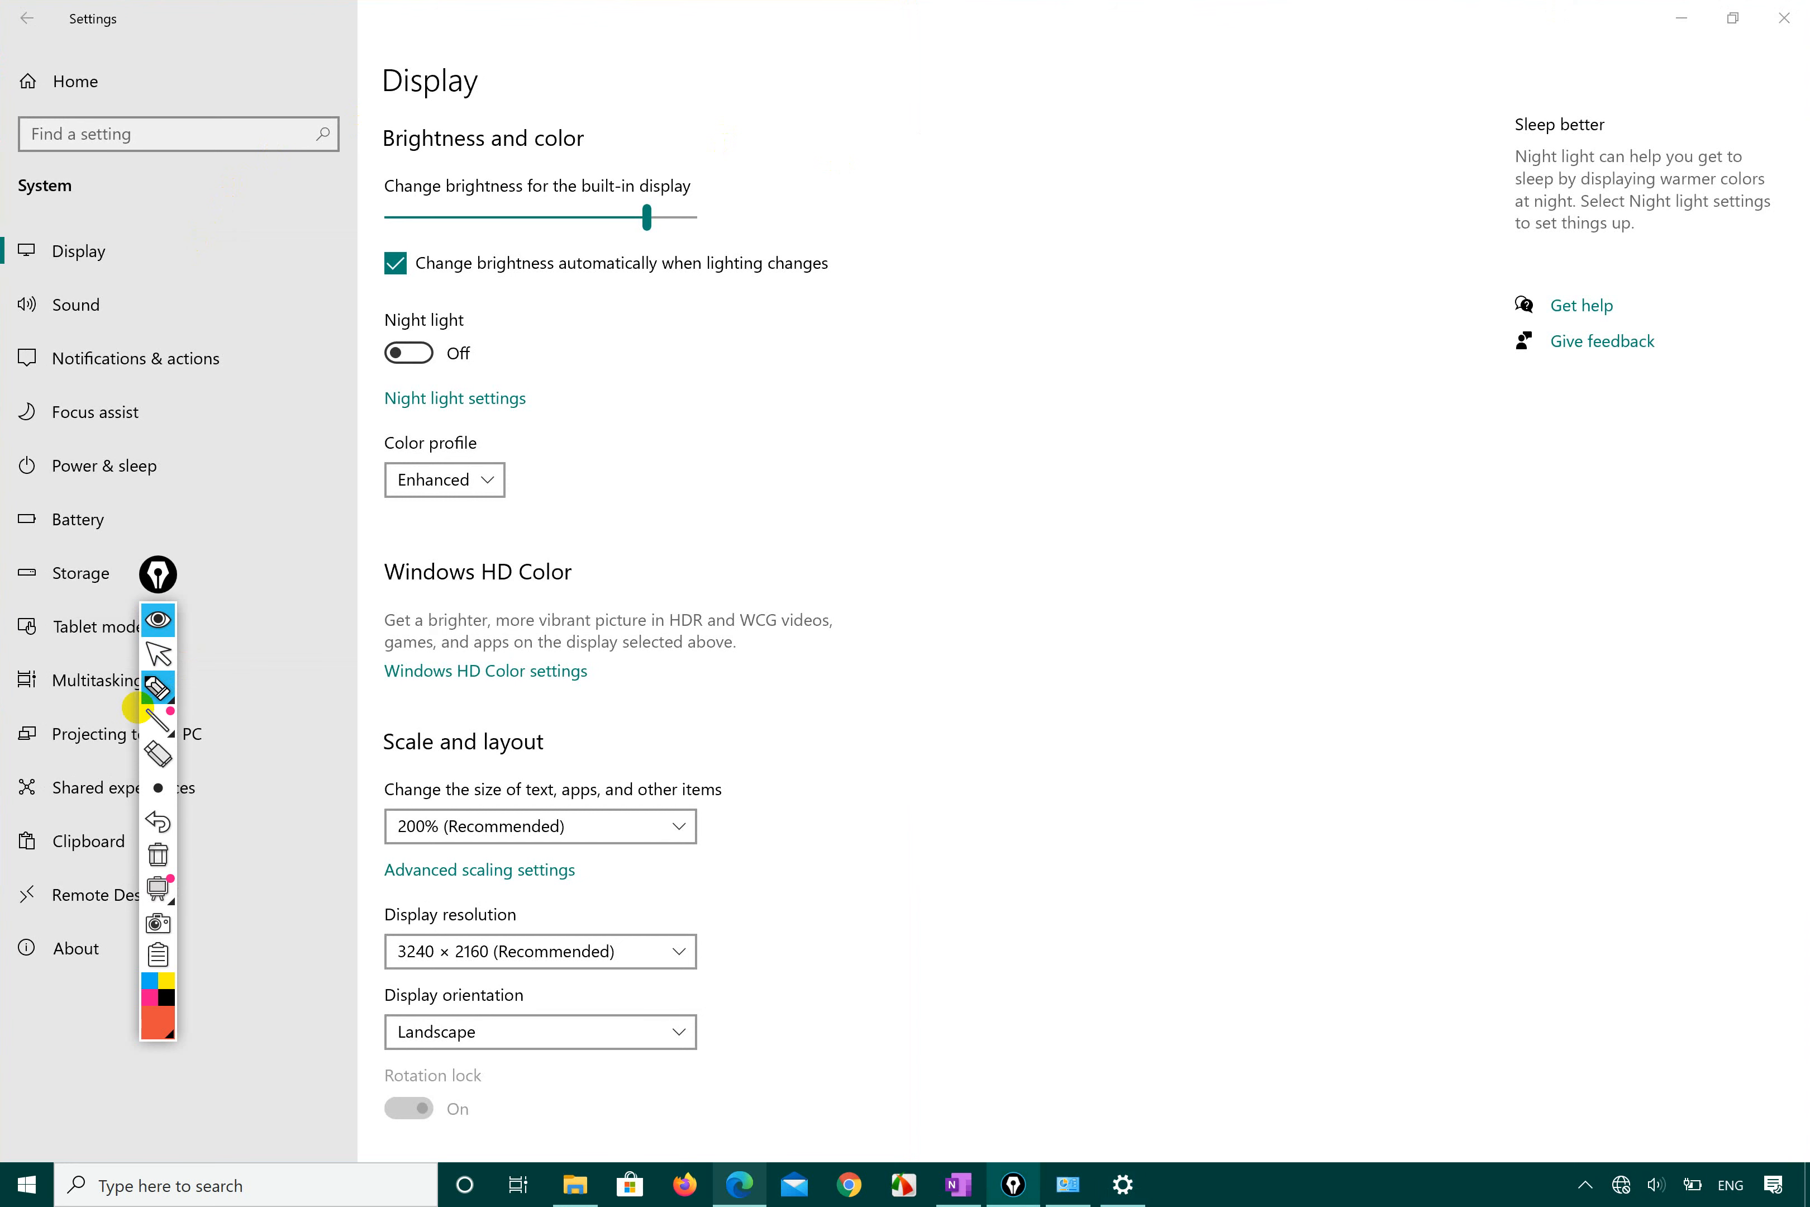
mouse_move(658, 767)
mouse_down()
mouse_move(645, 761)
mouse_move(659, 888)
mouse_move(413, 874)
mouse_move(364, 989)
mouse_move(720, 989)
mouse_move(599, 869)
mouse_move(379, 959)
mouse_move(626, 983)
mouse_move(686, 884)
mouse_move(627, 888)
mouse_up()
key(ctrl+z)
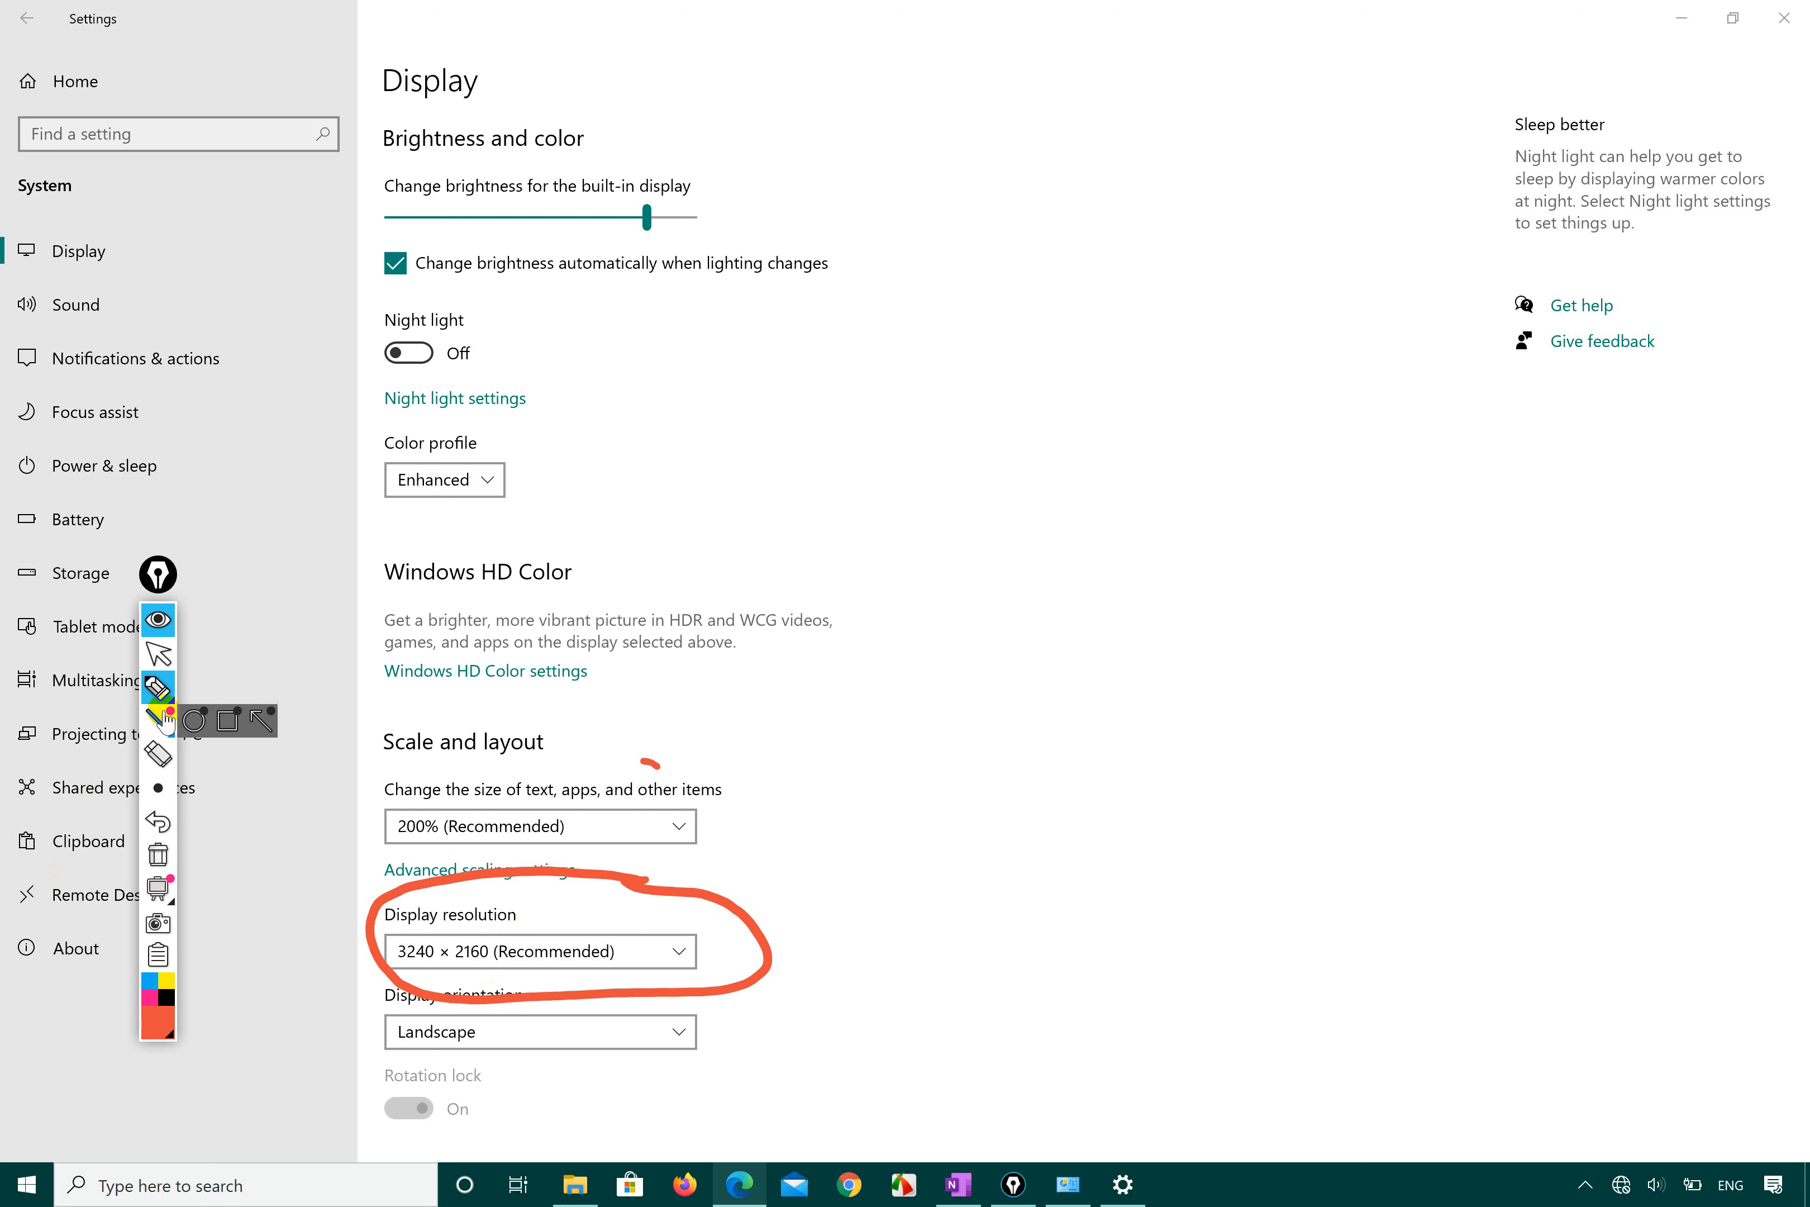
click(159, 655)
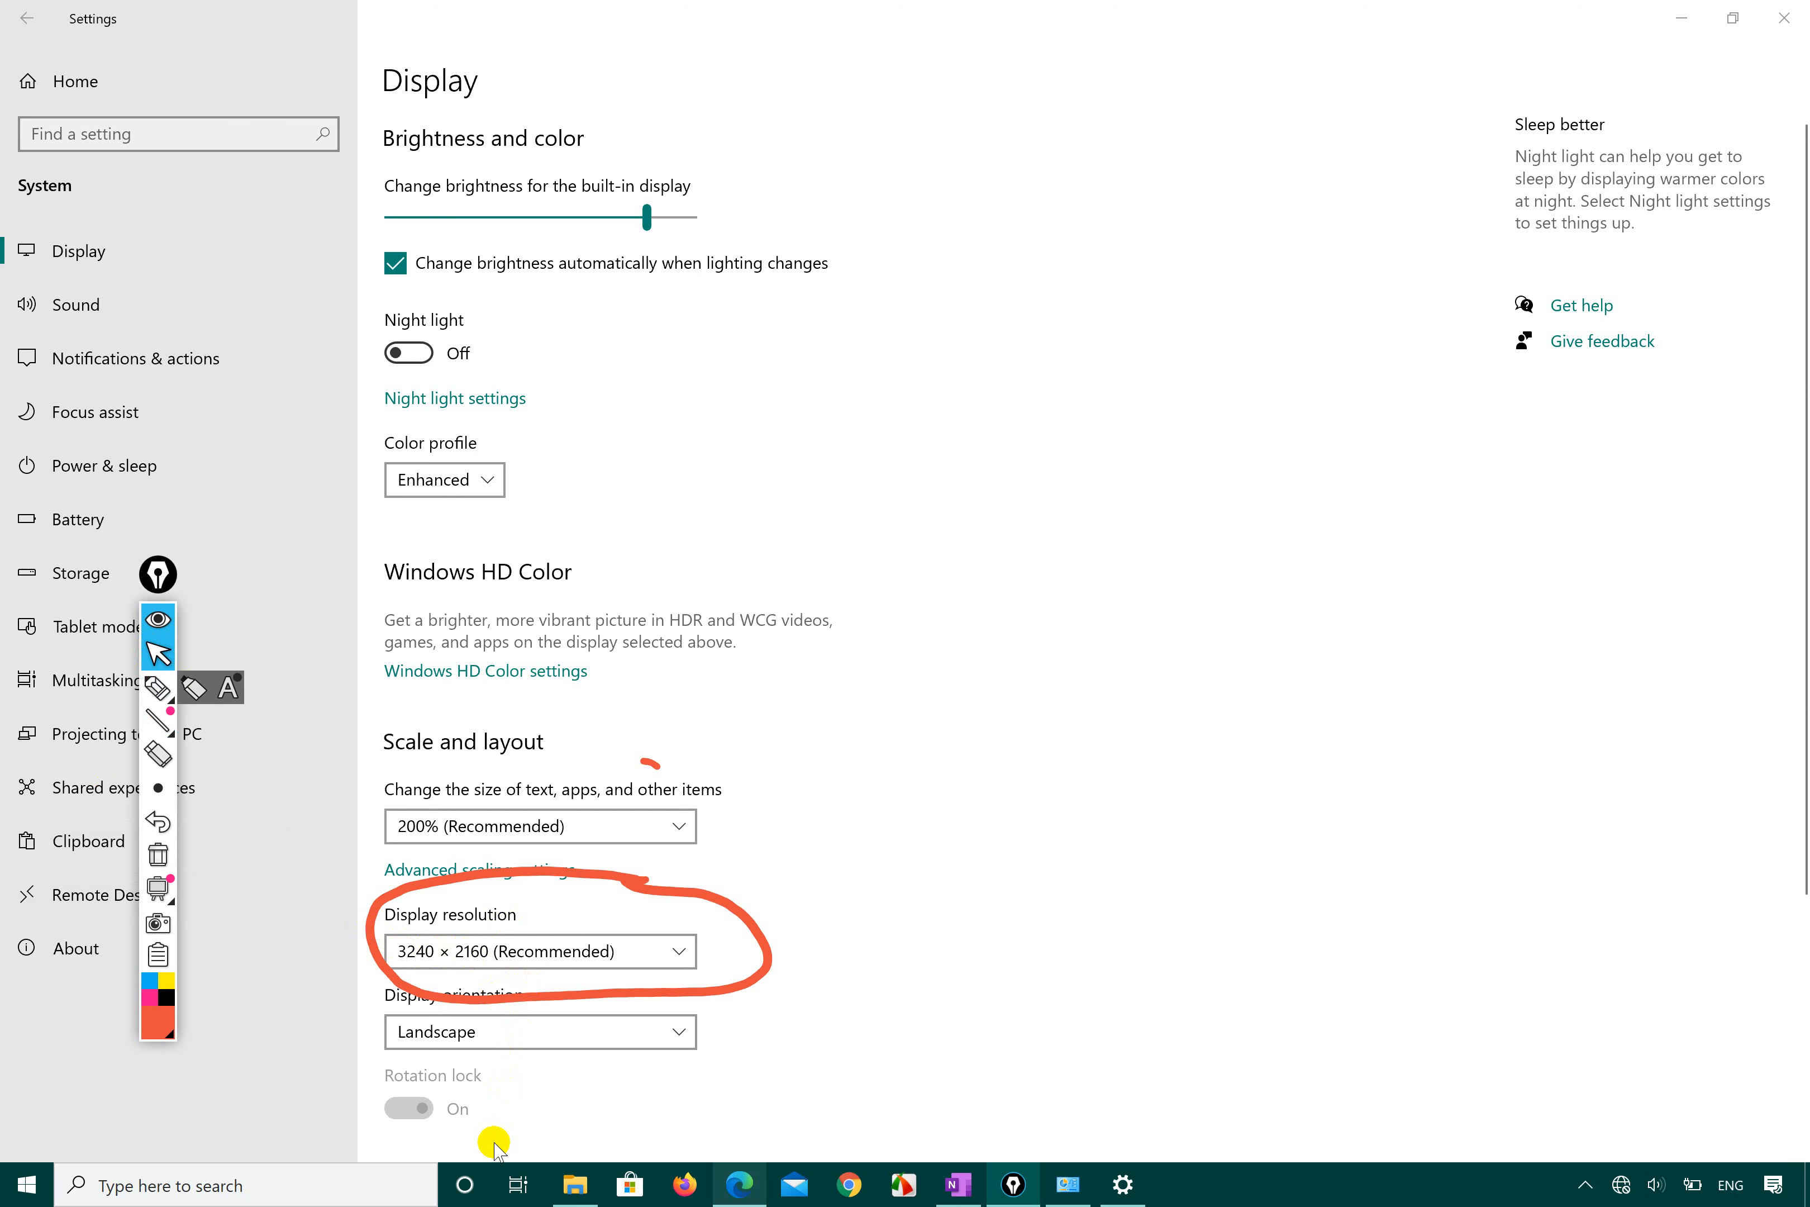
Step: Draw orange-red lines along the upper and right edges of the Settings page and erase them
click(157, 687)
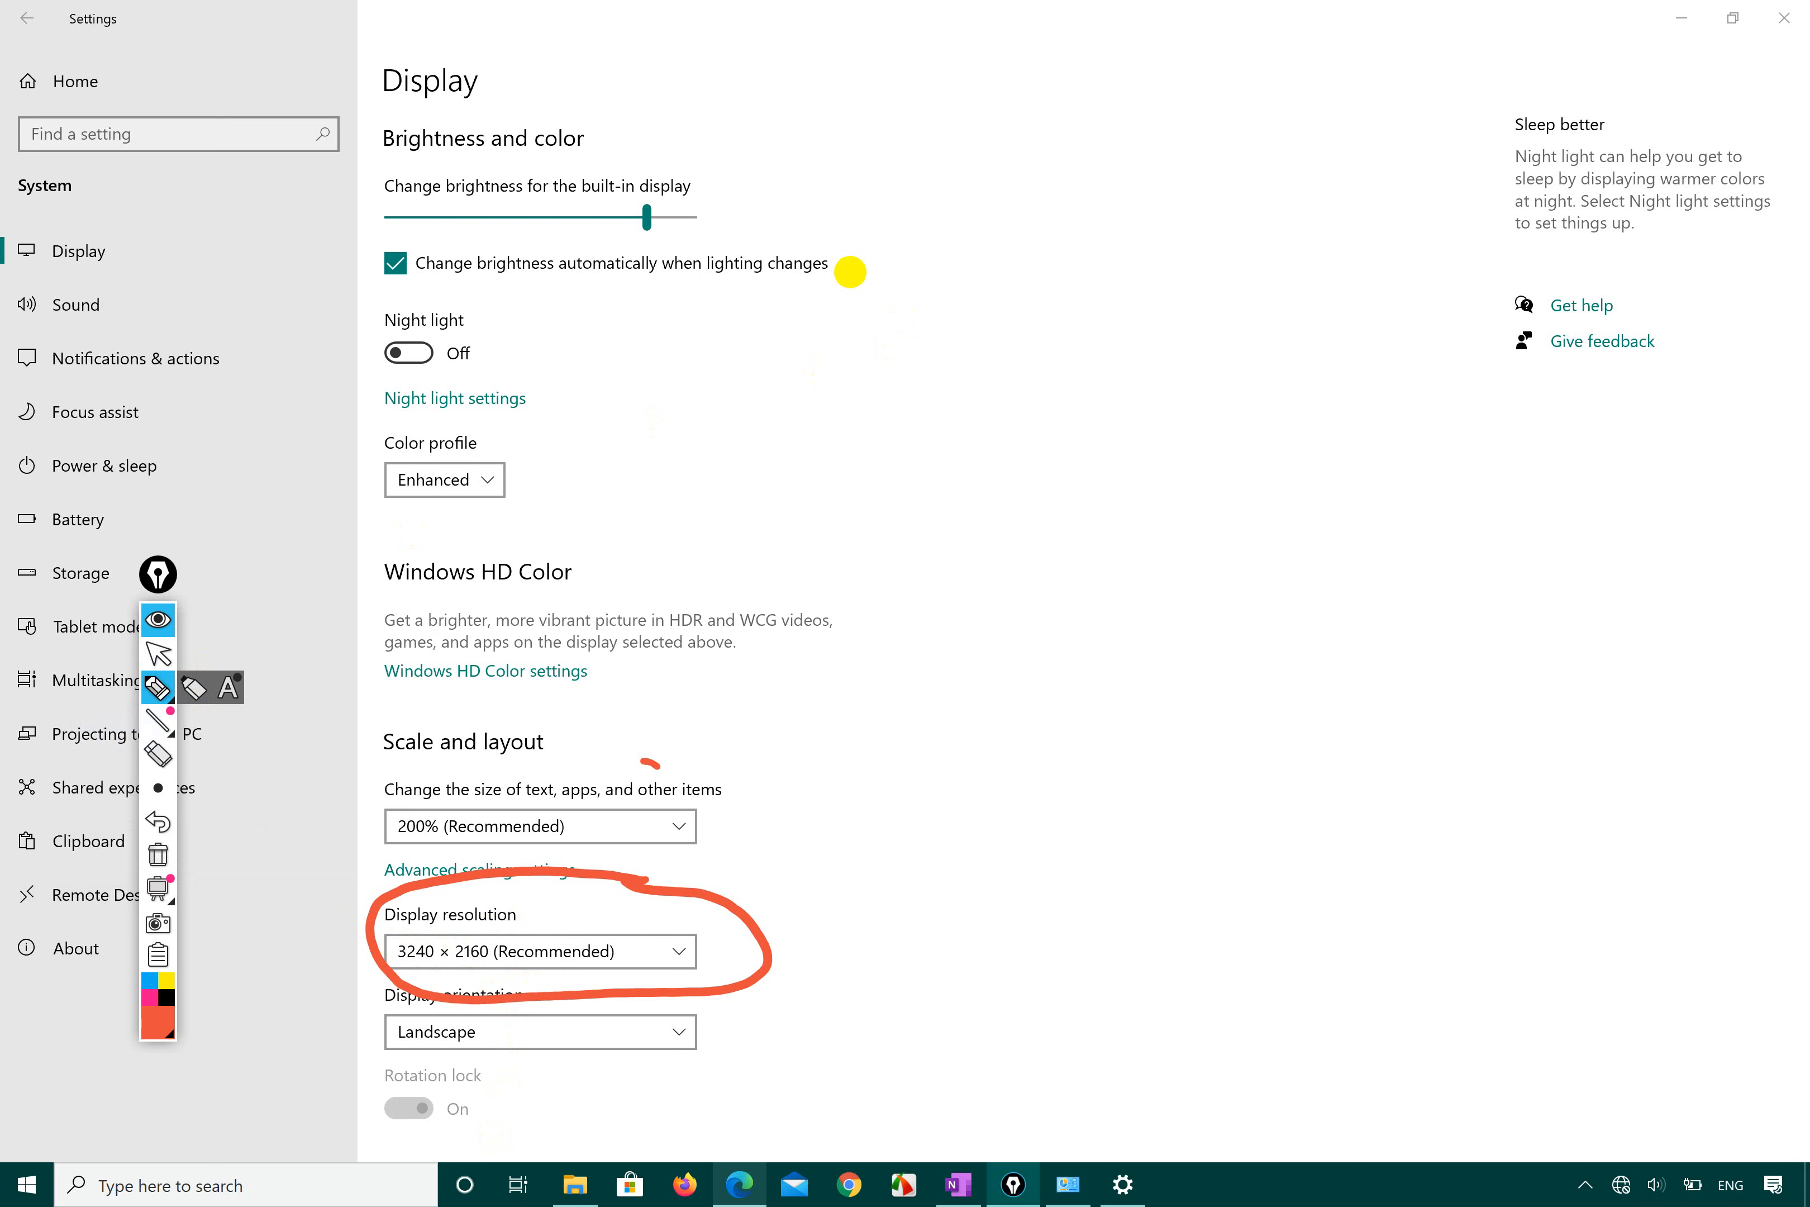
mouse_move(4, 64)
mouse_down()
mouse_move(1104, 48)
mouse_move(1806, 74)
mouse_up()
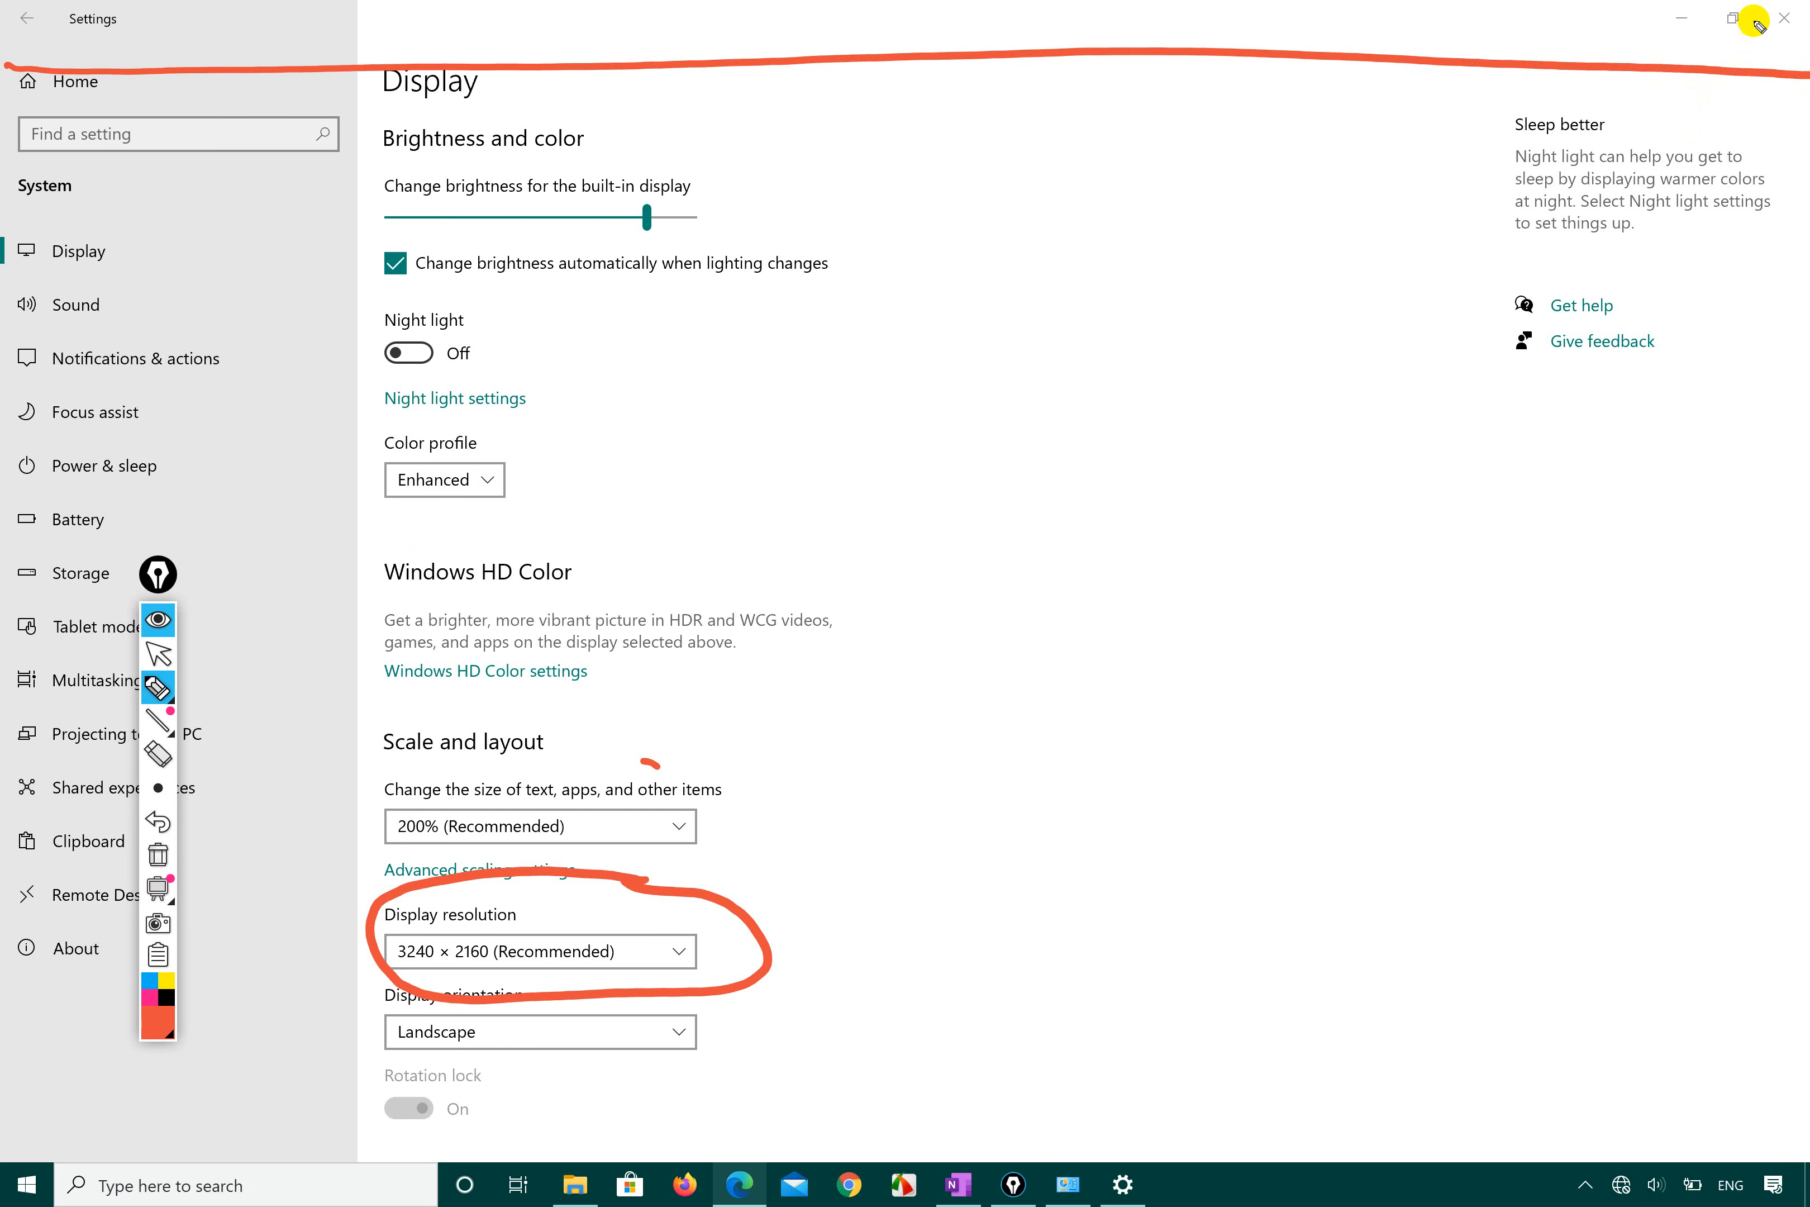
drag(1745, 6, 1759, 1168)
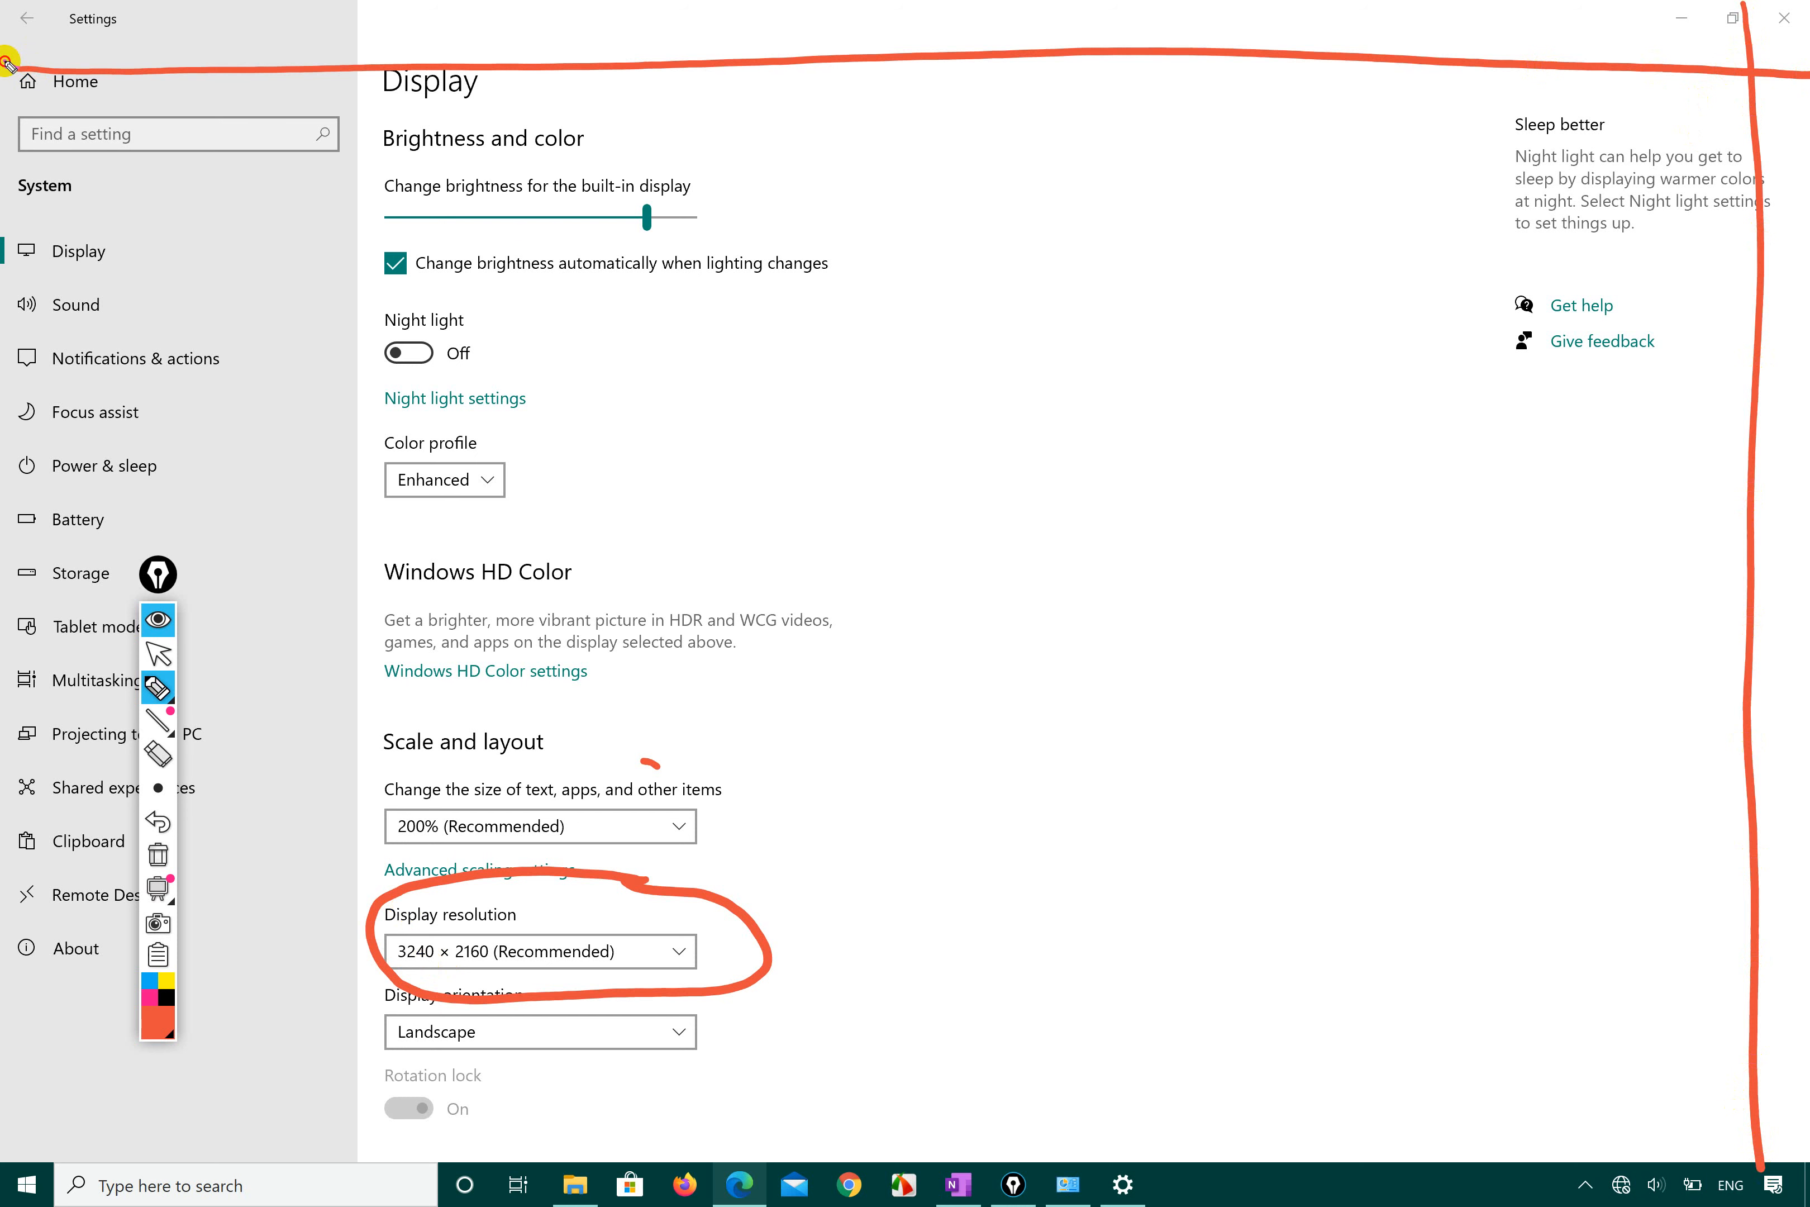
mouse_move(14, 55)
mouse_down()
mouse_move(1690, 76)
mouse_move(1741, 122)
mouse_move(1759, 1099)
mouse_up()
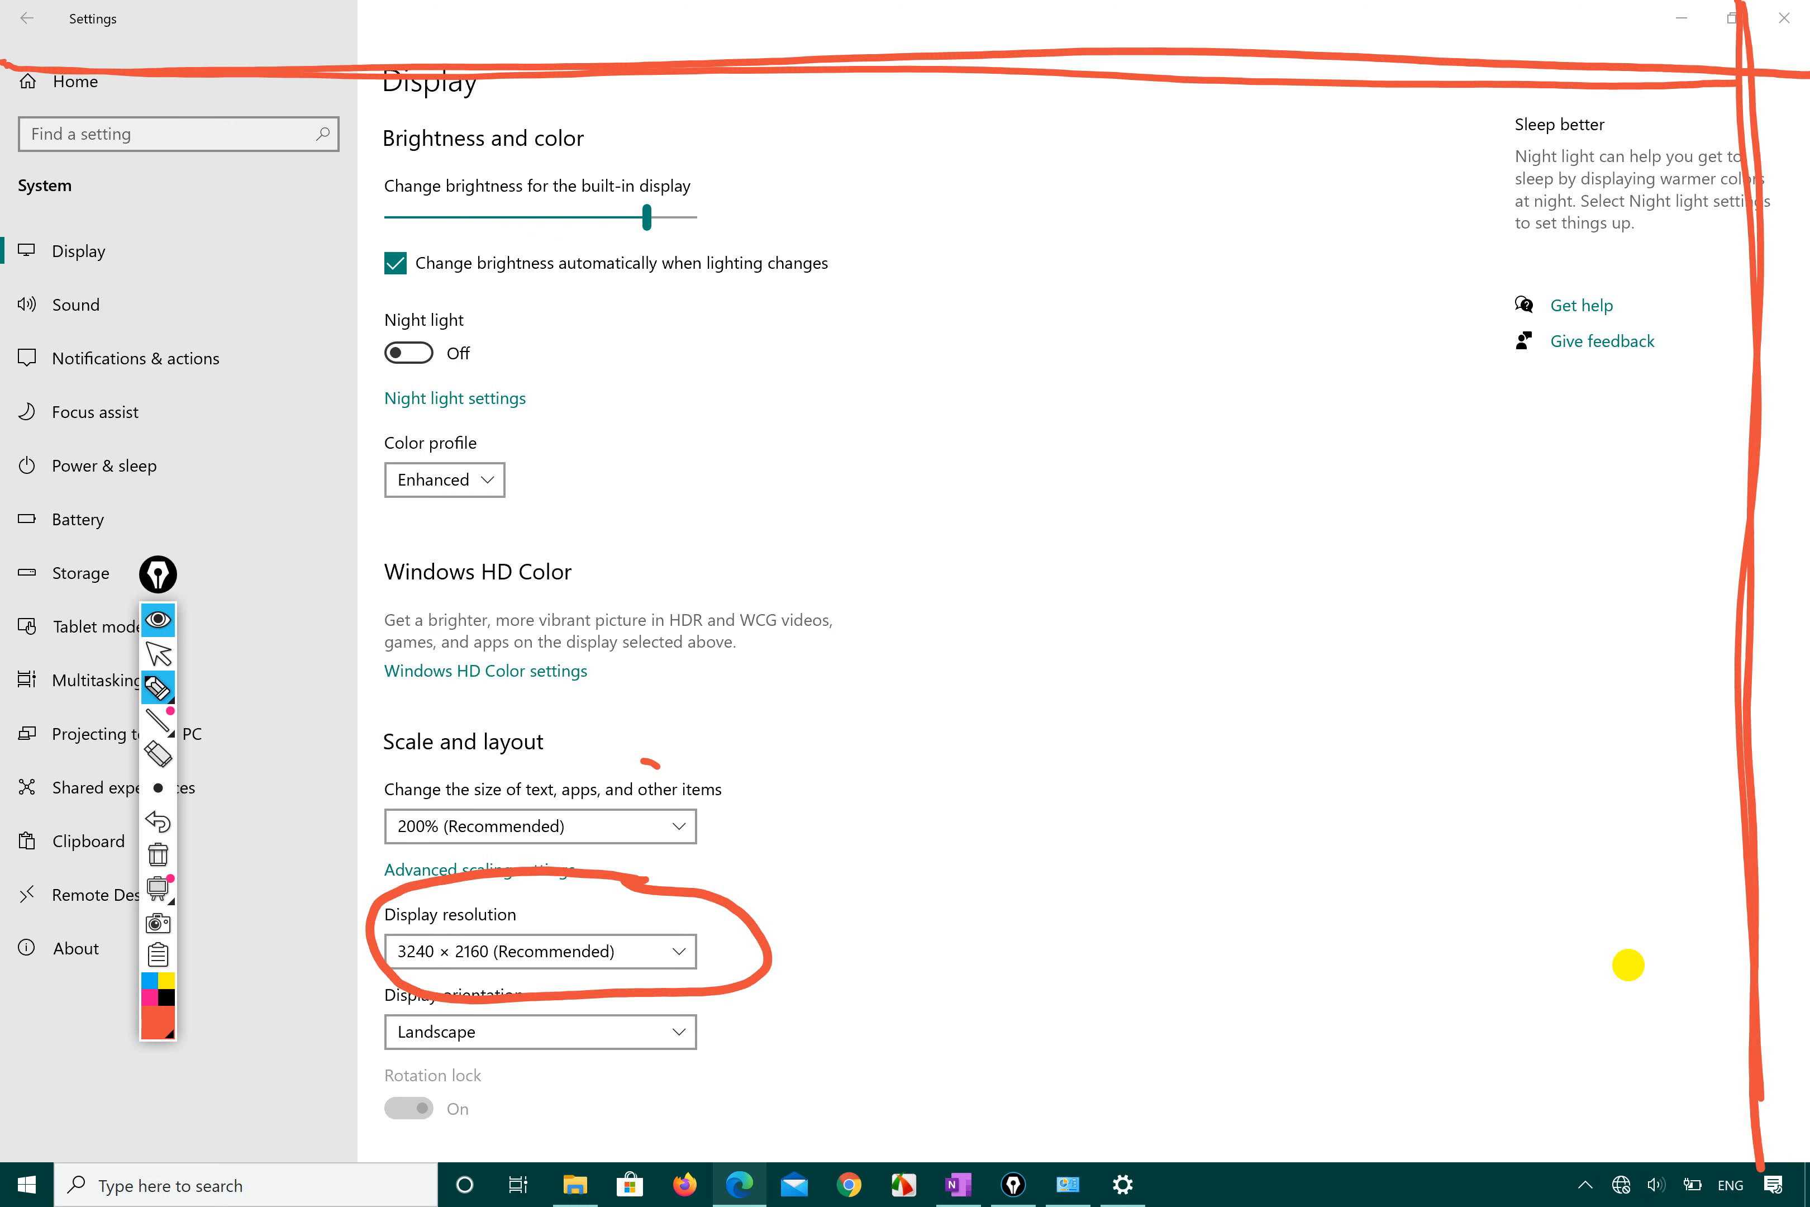
drag(1605, 40, 1621, 99)
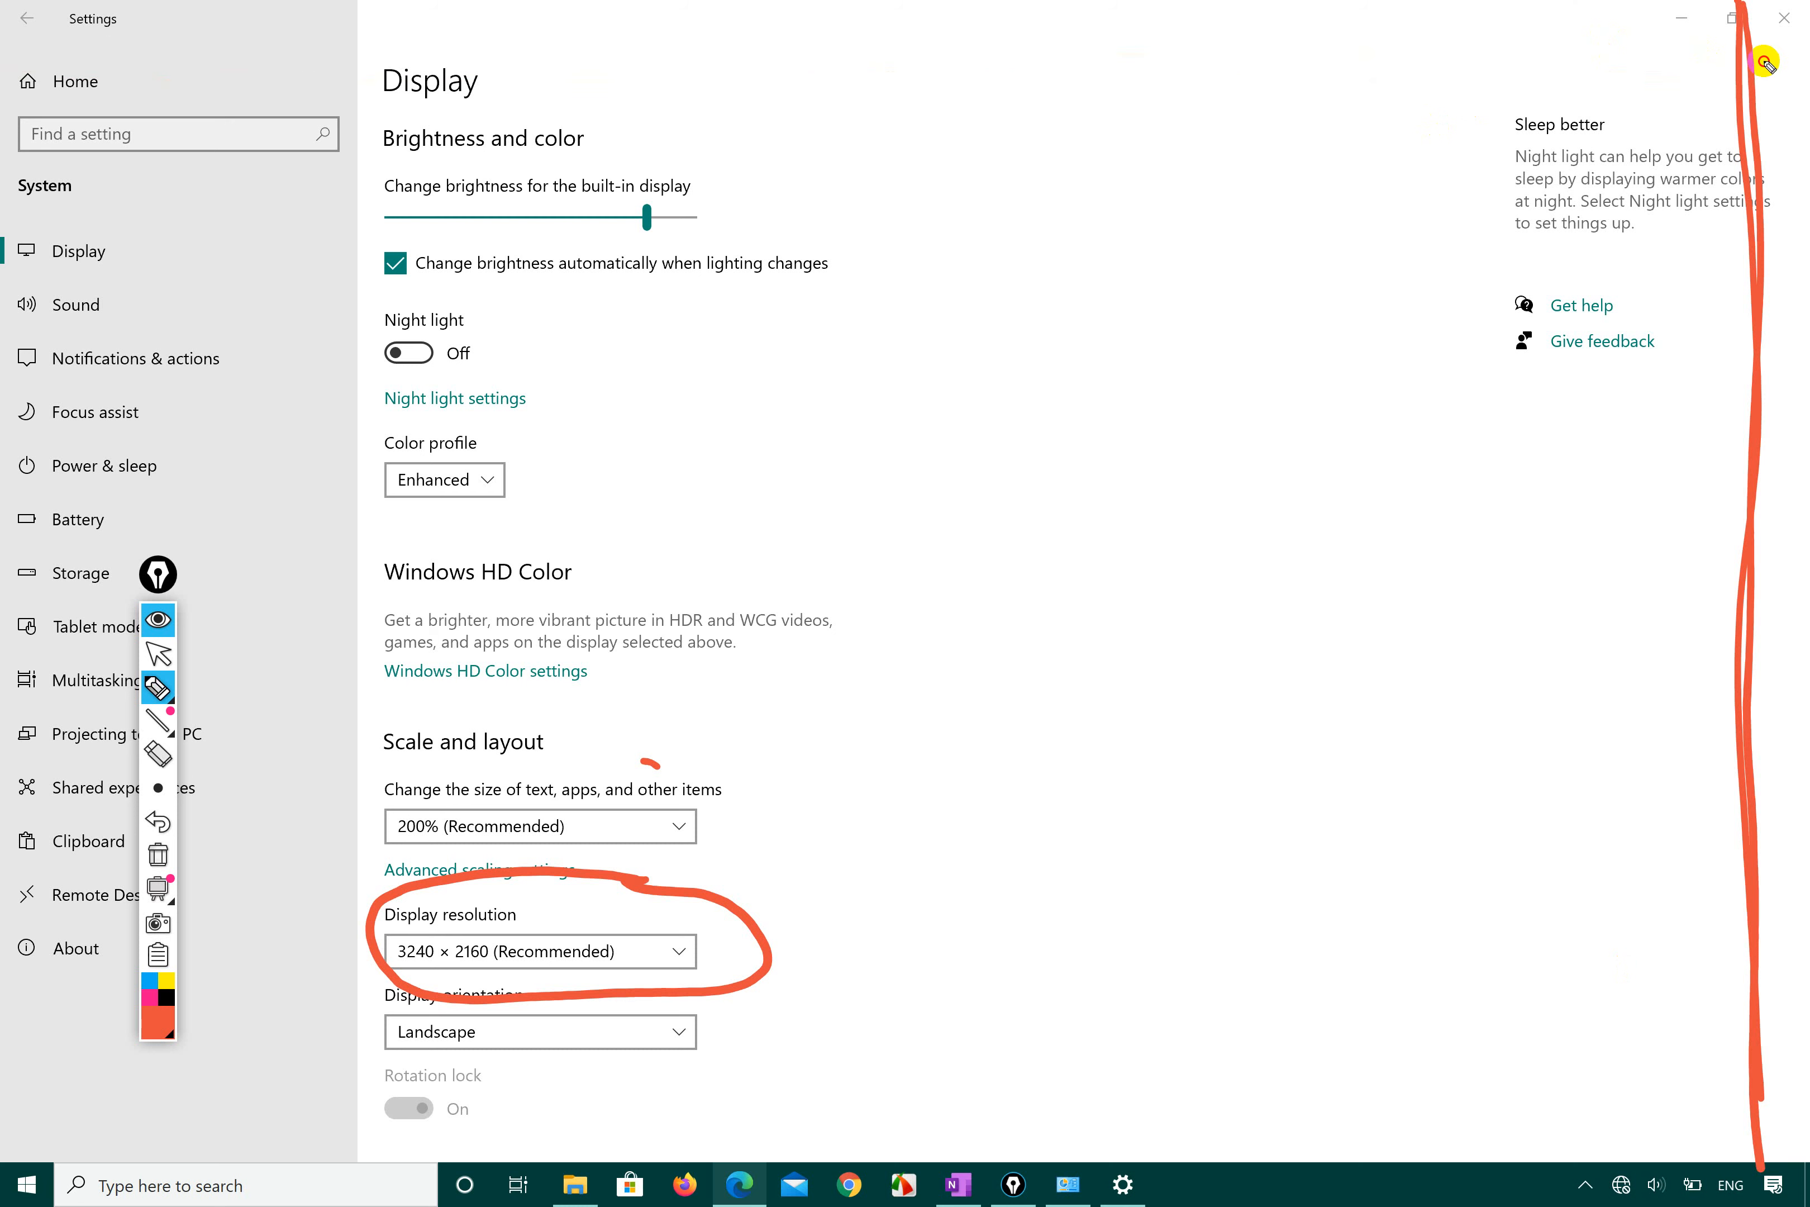
drag(1765, 62, 1759, 96)
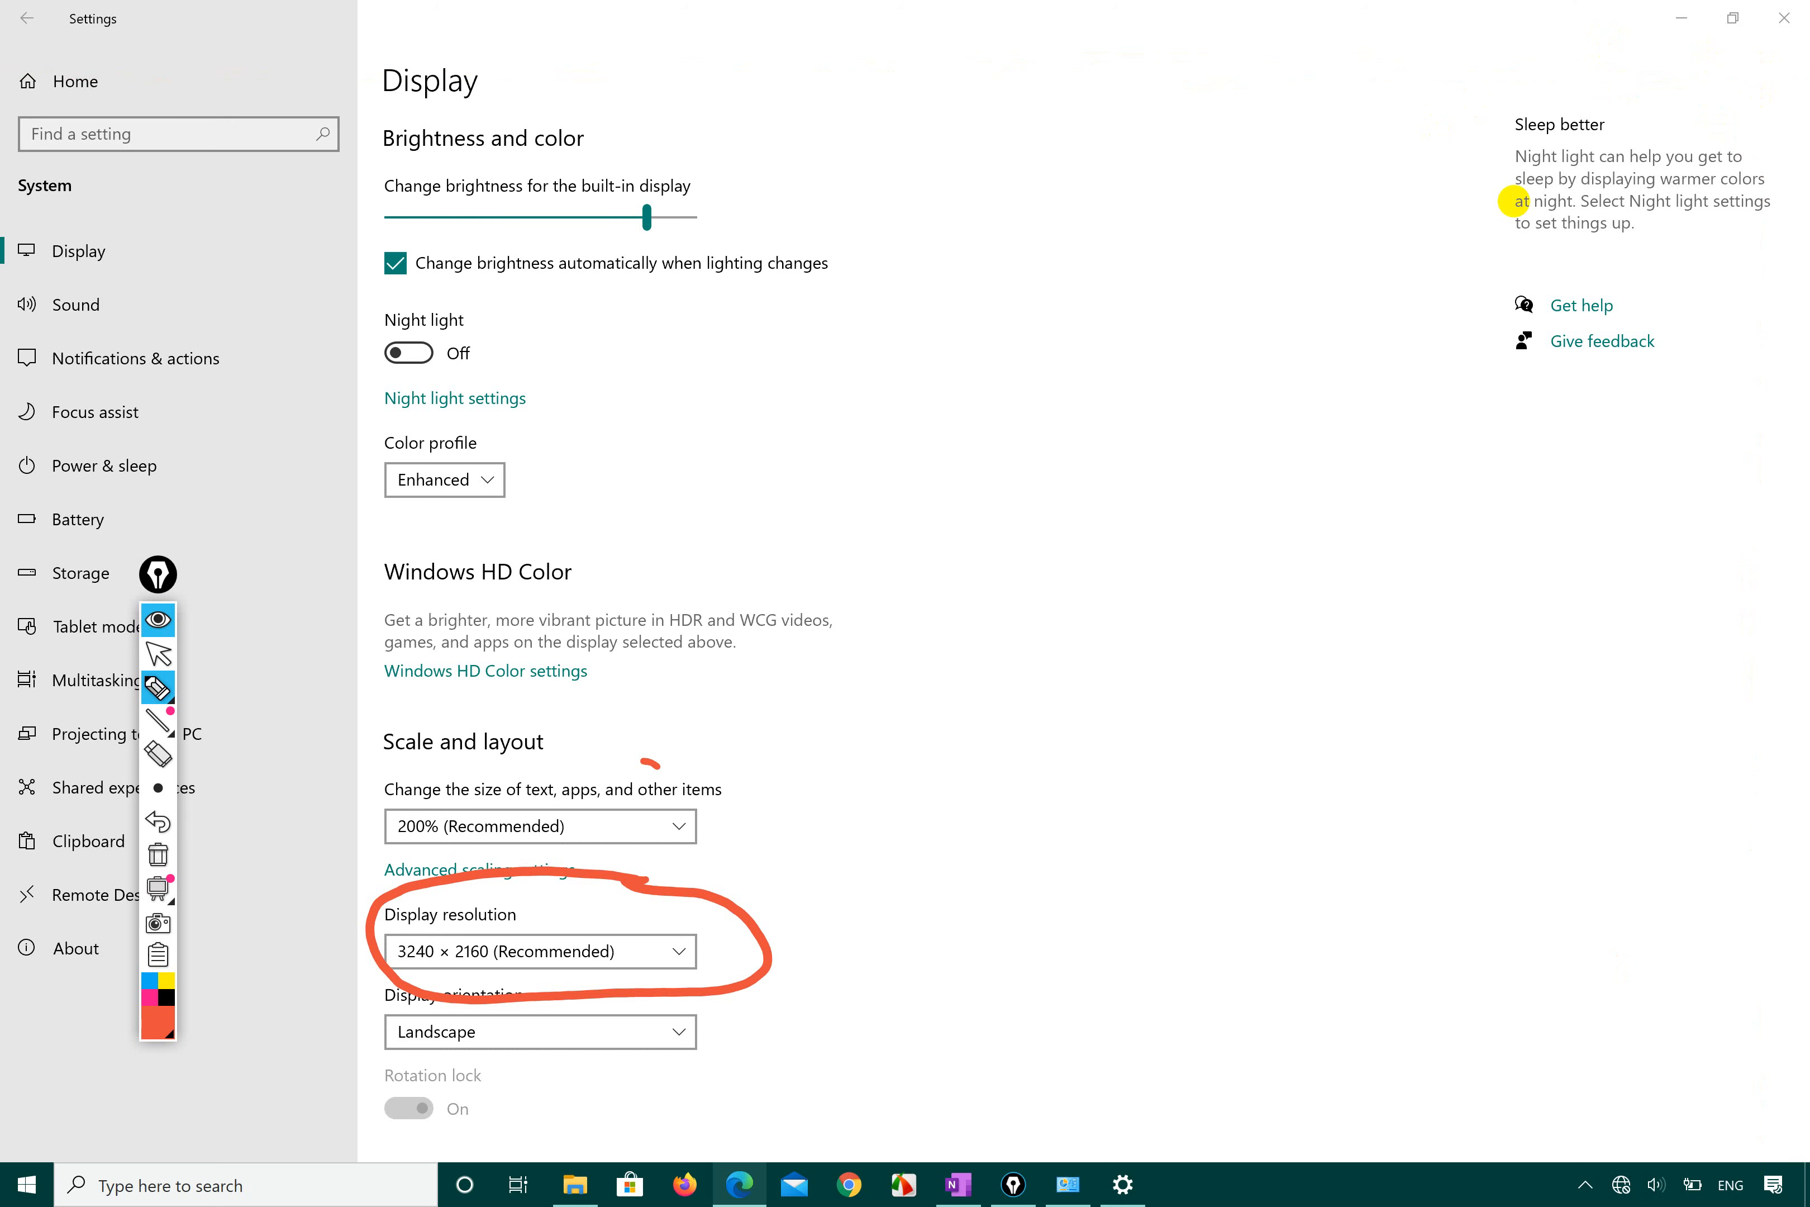
Step: Draw an orange-red line across the upper edge, write 3240 below it and add a horizontal double-headed arrow
drag(9, 47, 1807, 74)
mouse_move(914, 310)
mouse_down()
mouse_move(958, 329)
mouse_move(933, 379)
mouse_up()
drag(984, 301, 1058, 335)
mouse_move(1069, 279)
mouse_down()
mouse_move(1065, 305)
mouse_move(1122, 336)
mouse_up()
mouse_move(1136, 277)
mouse_down()
mouse_move(1119, 362)
mouse_move(1180, 280)
mouse_up()
mouse_move(233, 143)
mouse_down()
mouse_move(133, 202)
mouse_move(232, 226)
mouse_up()
mouse_move(195, 192)
mouse_down()
mouse_move(1597, 82)
mouse_move(1480, 141)
mouse_up()
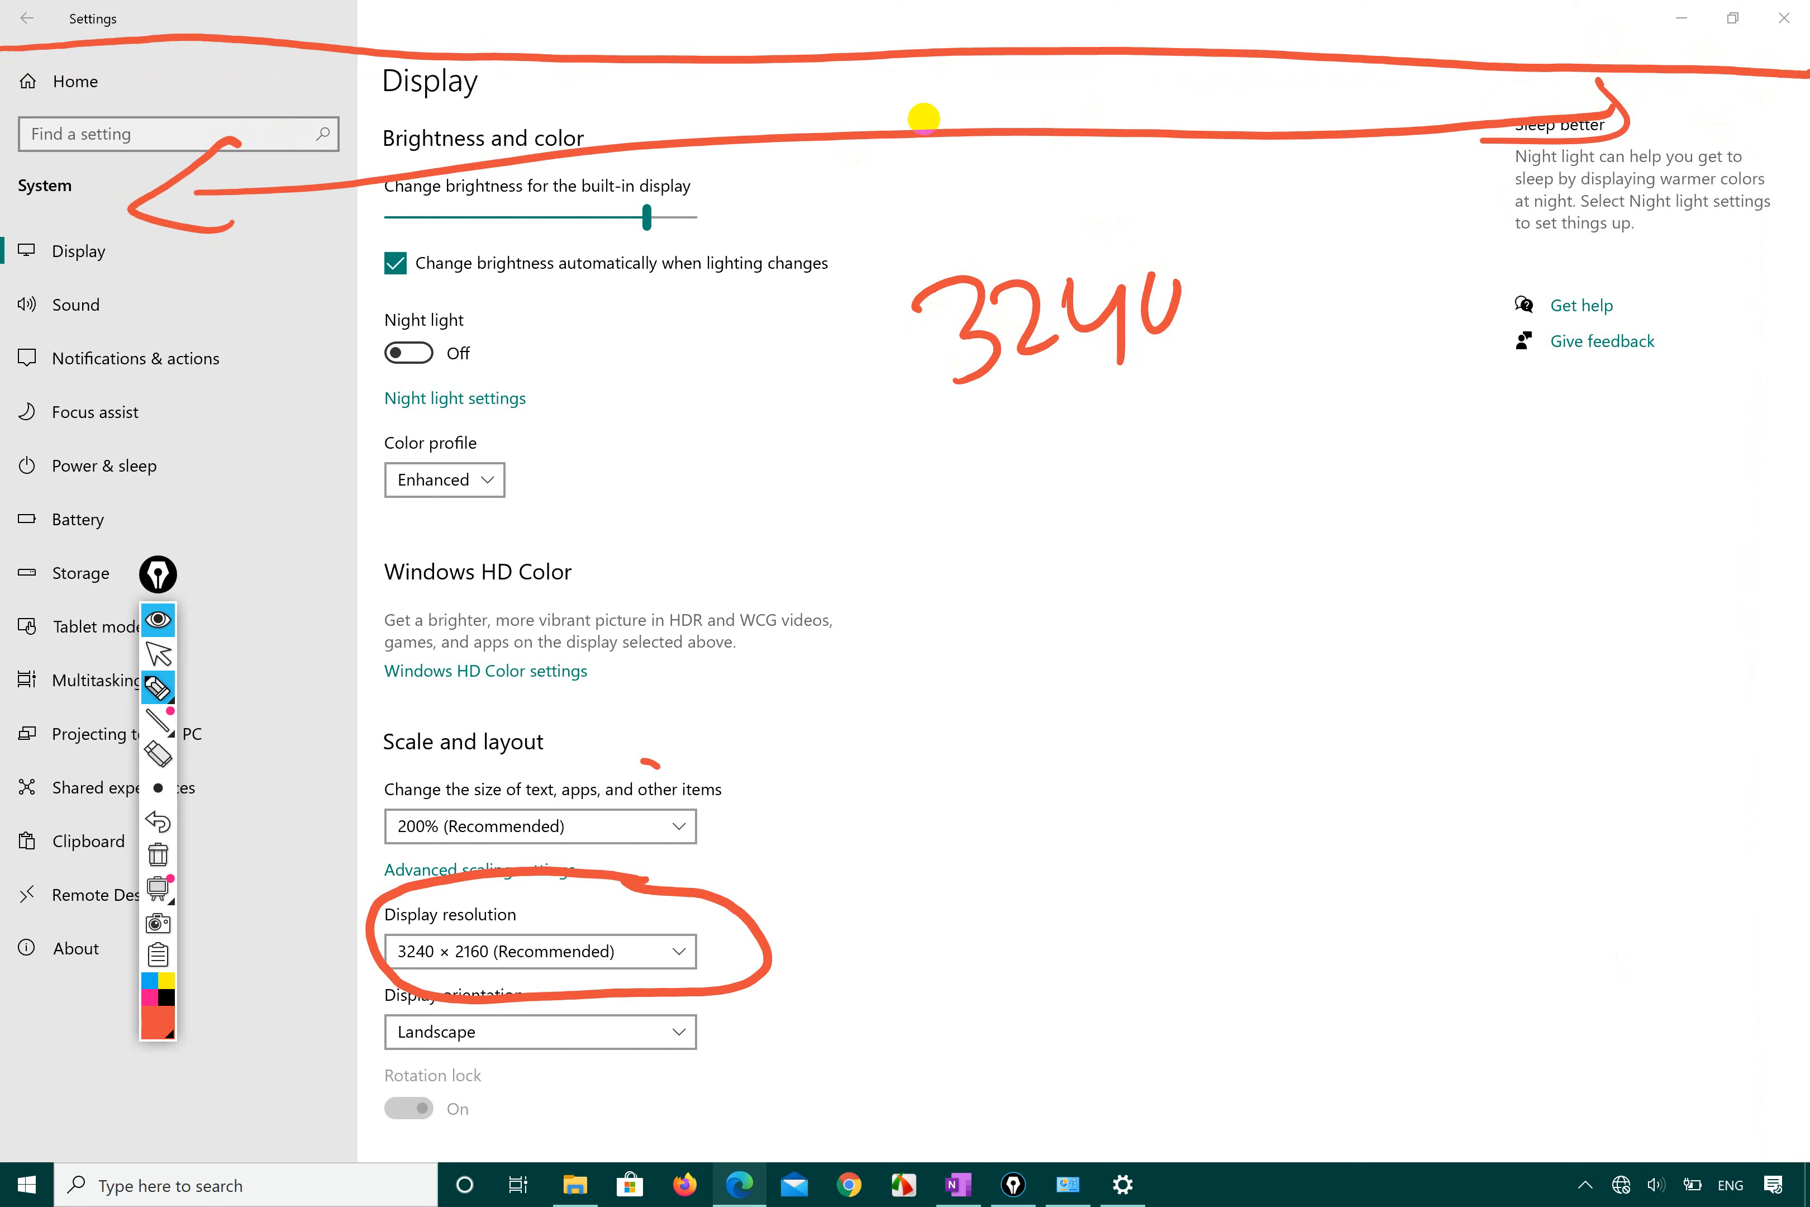
Step: Change the pen colour to green and mark dots and lines across the upper edge of the page
click(162, 1023)
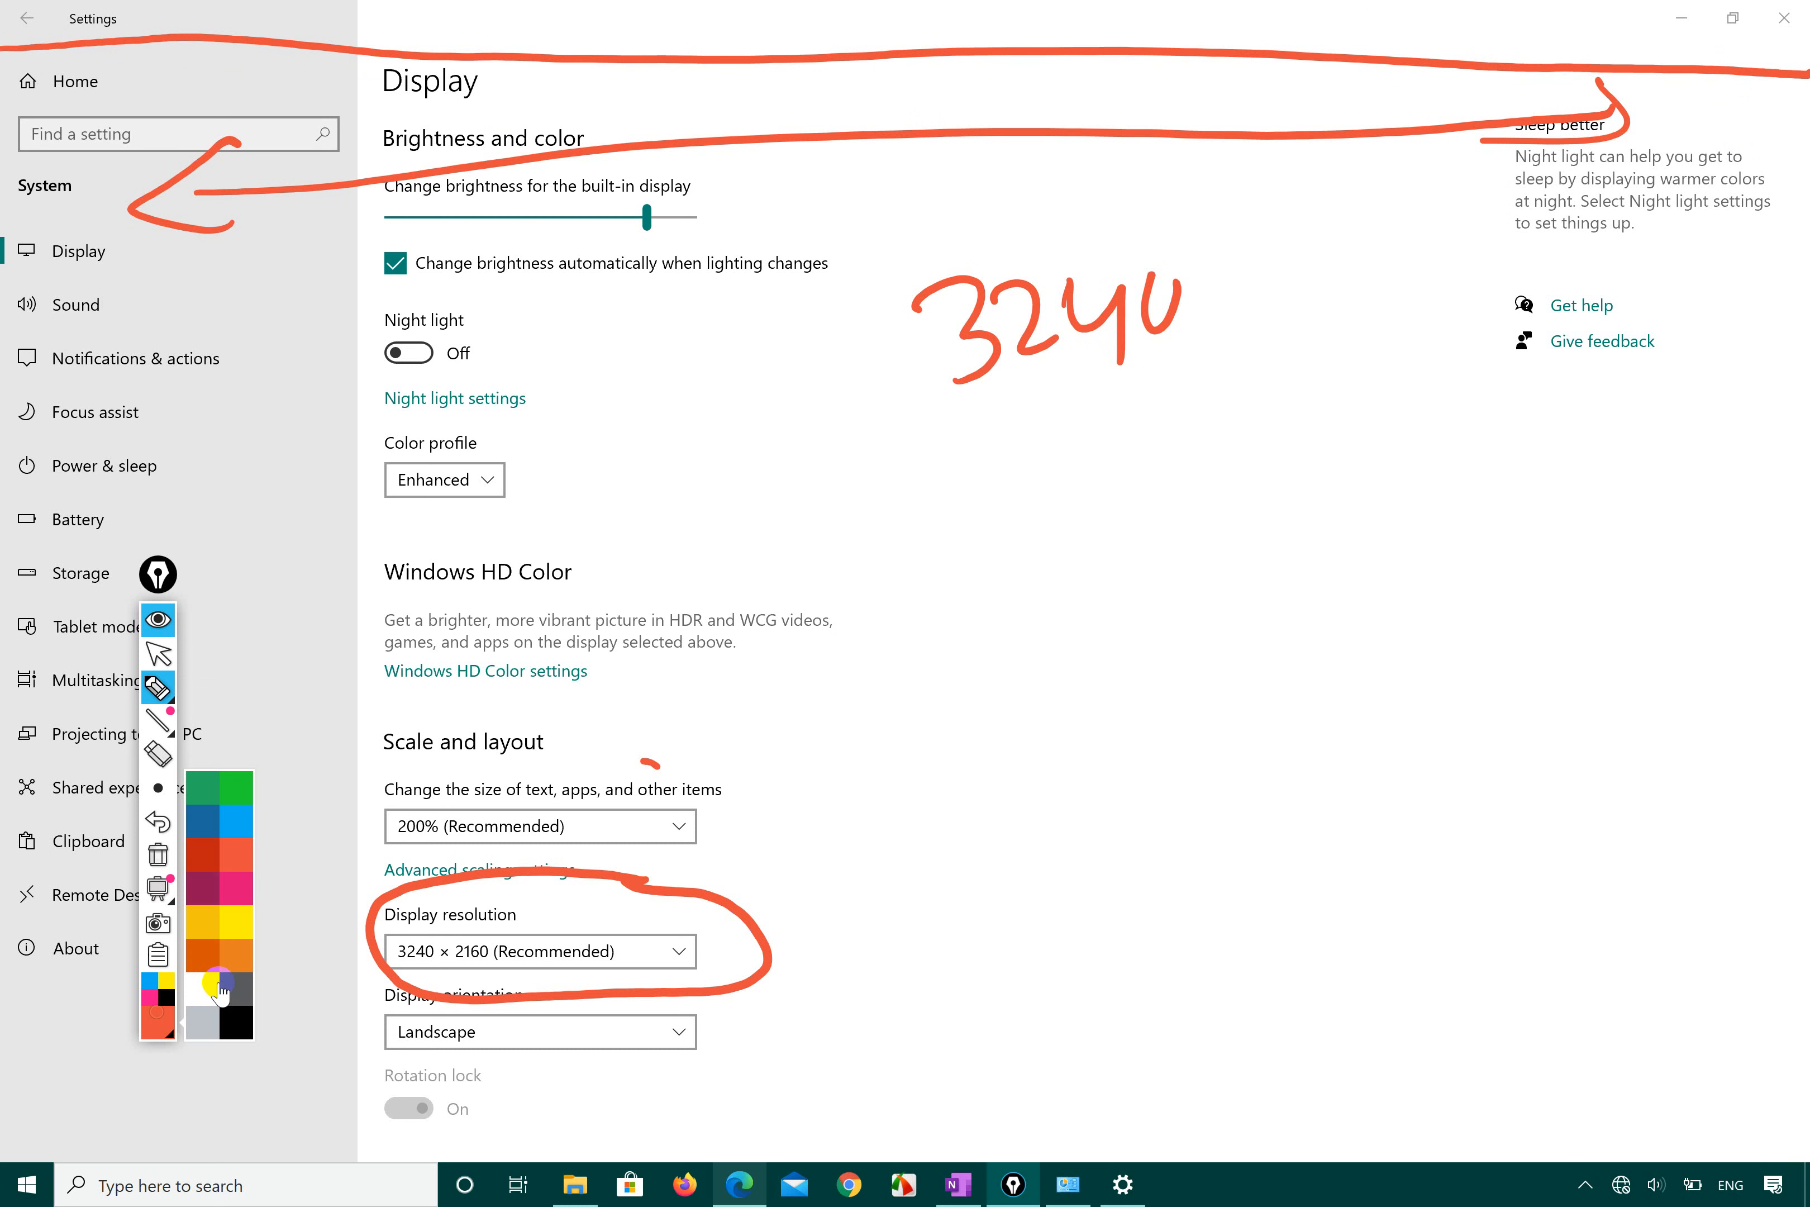
click(240, 779)
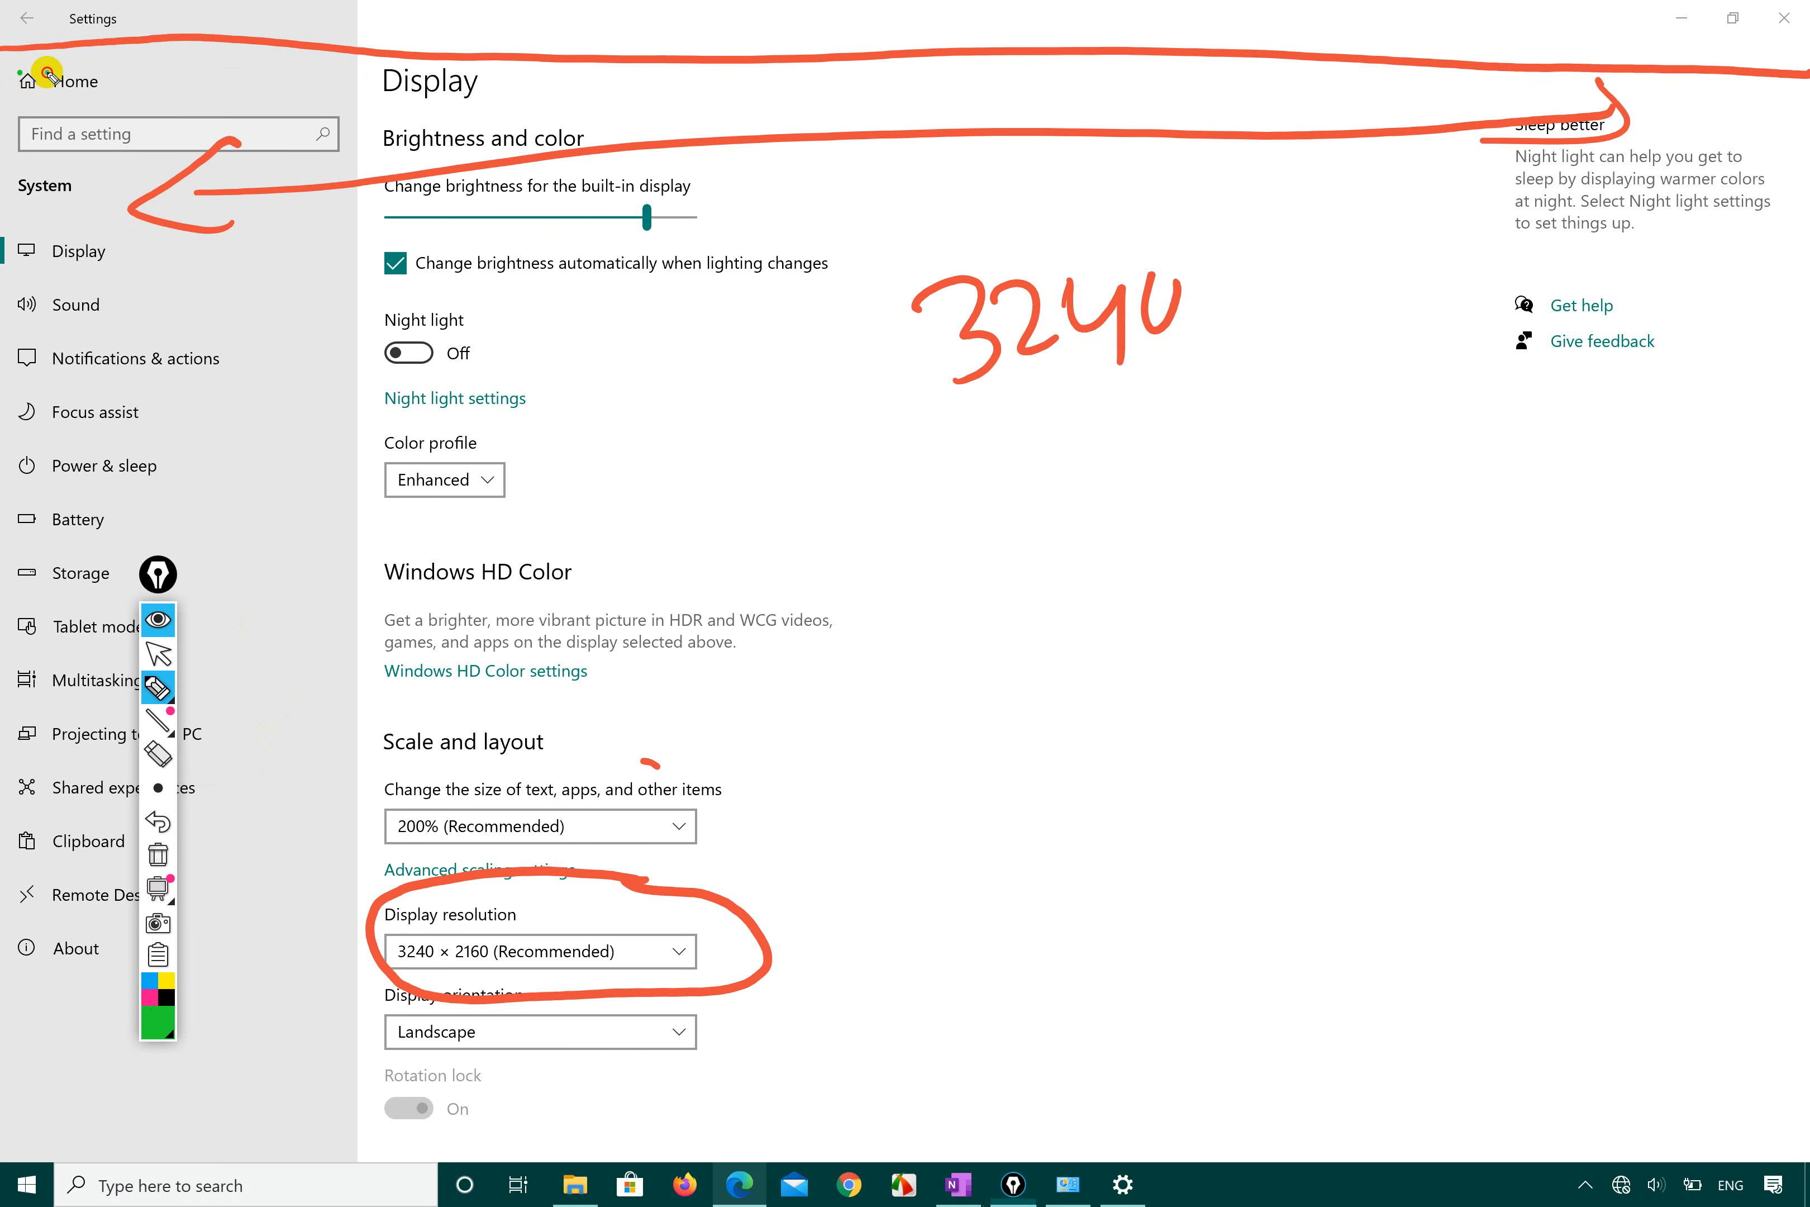
drag(47, 74, 941, 77)
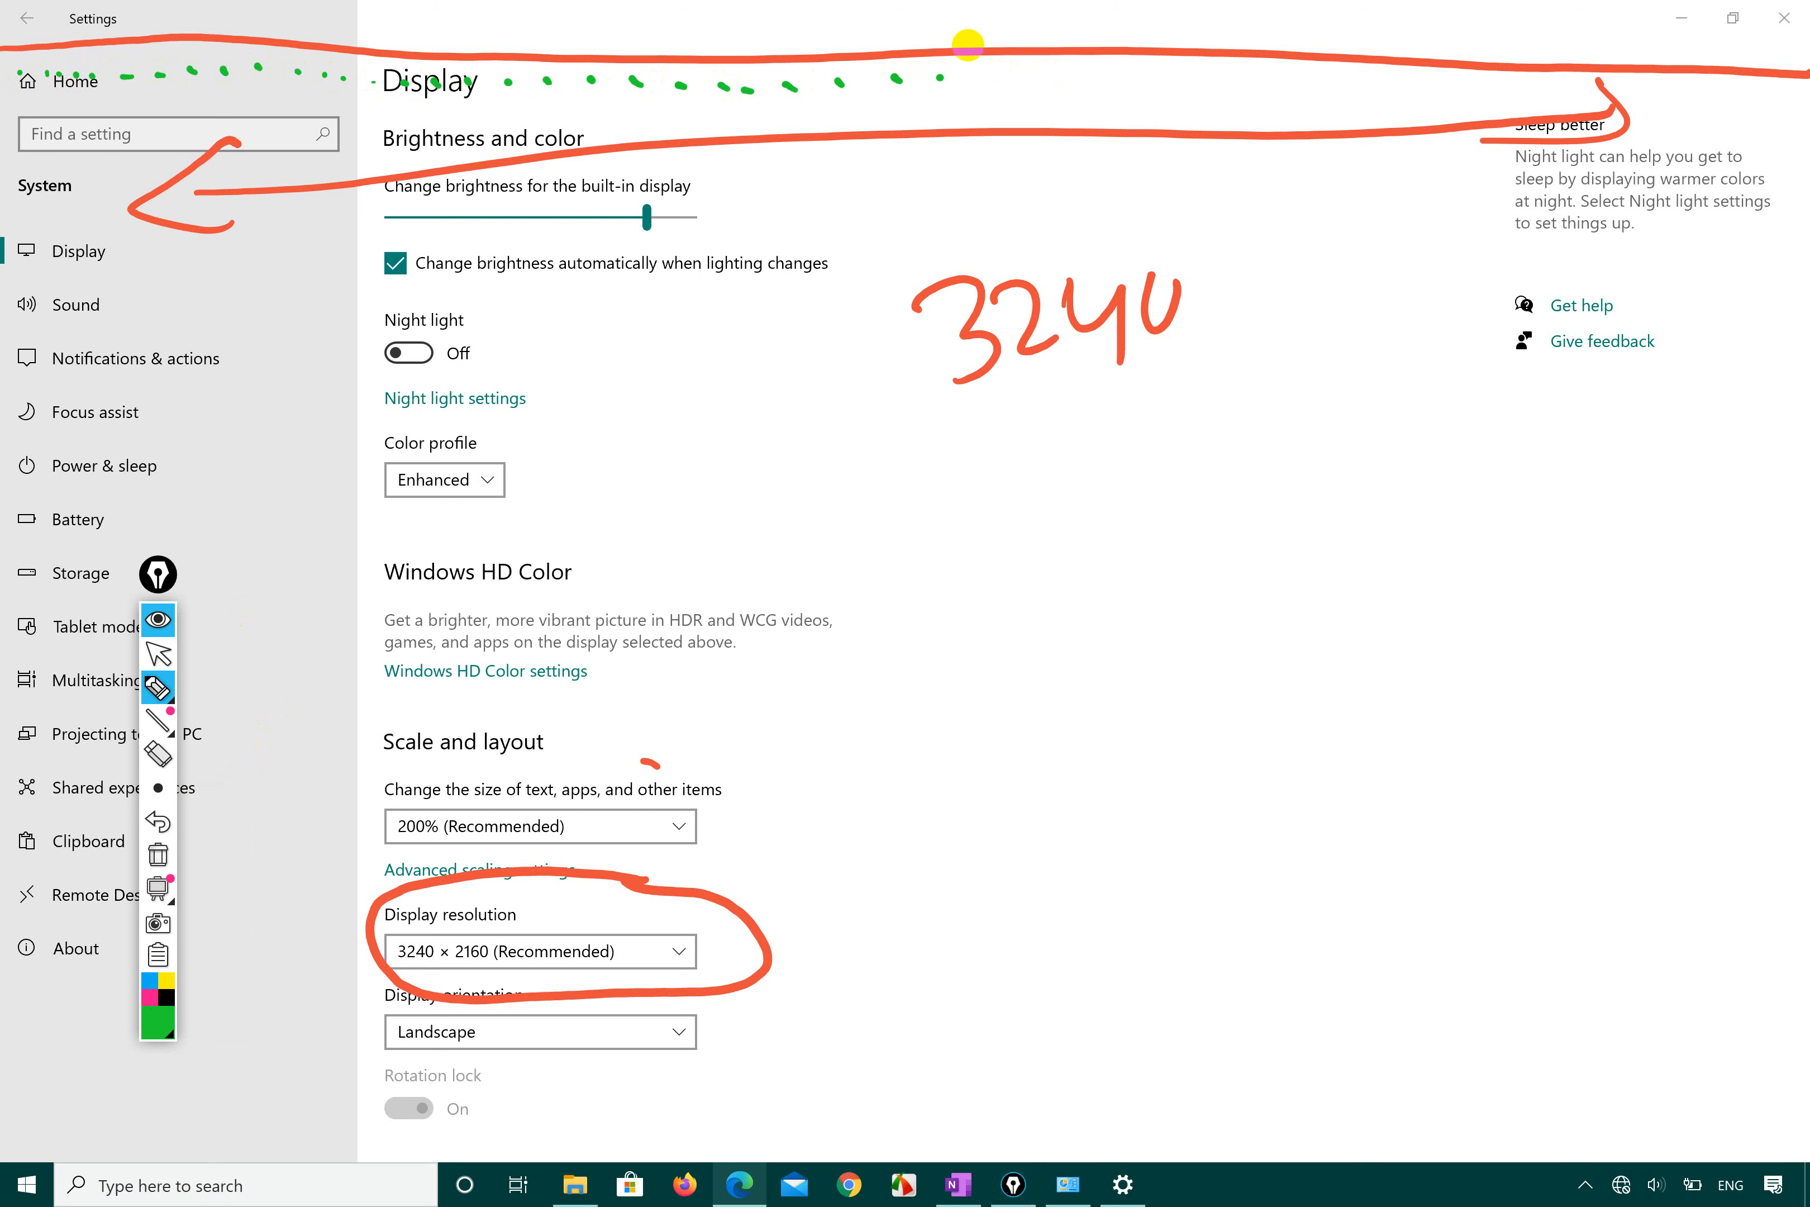
mouse_move(6, 87)
mouse_down()
mouse_move(1179, 64)
mouse_move(1783, 87)
mouse_move(1091, 51)
mouse_move(20, 104)
mouse_move(1799, 62)
mouse_up()
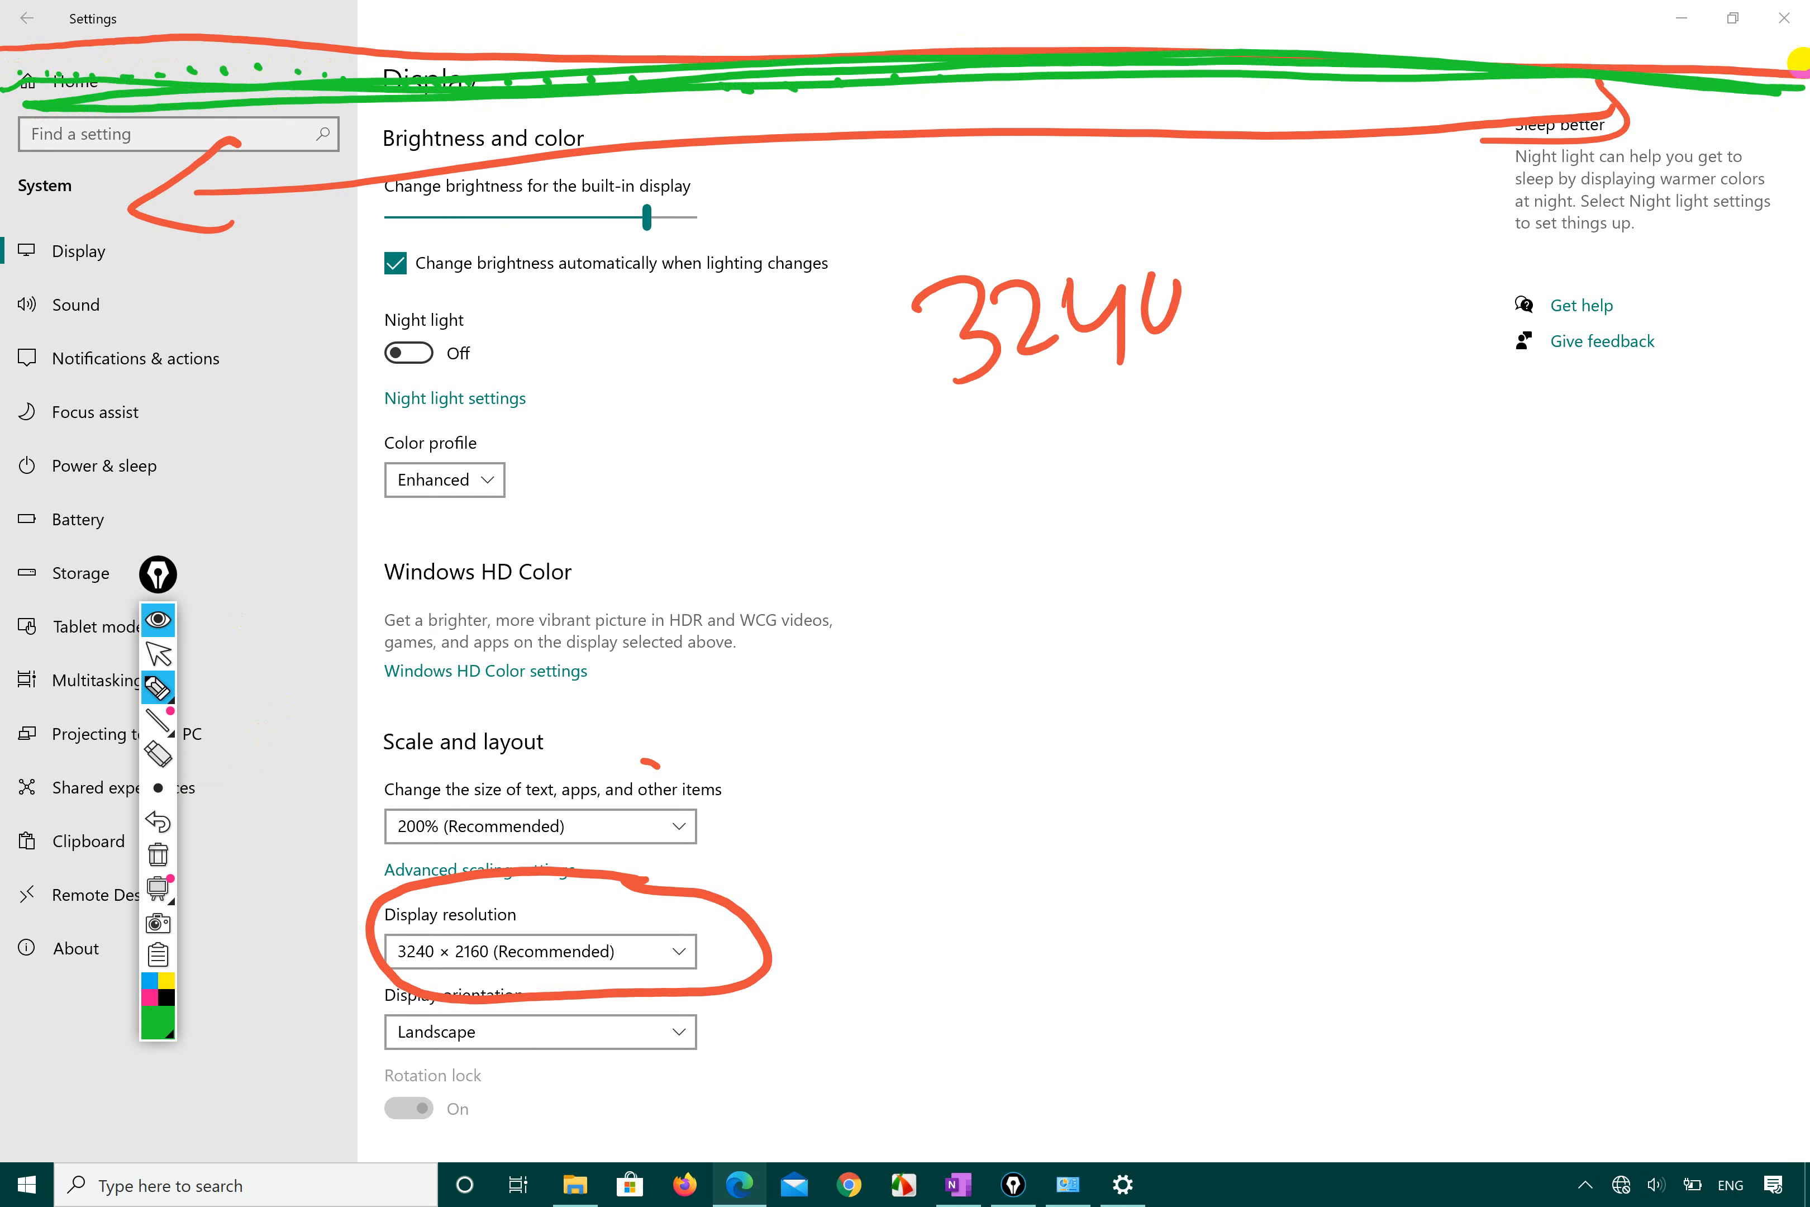
Step: Draw a green vertical double-headed arrow over the page's full height and write 2160 beside it
mouse_move(1690, 2)
mouse_down()
mouse_move(1734, 1144)
mouse_move(1666, 48)
mouse_up()
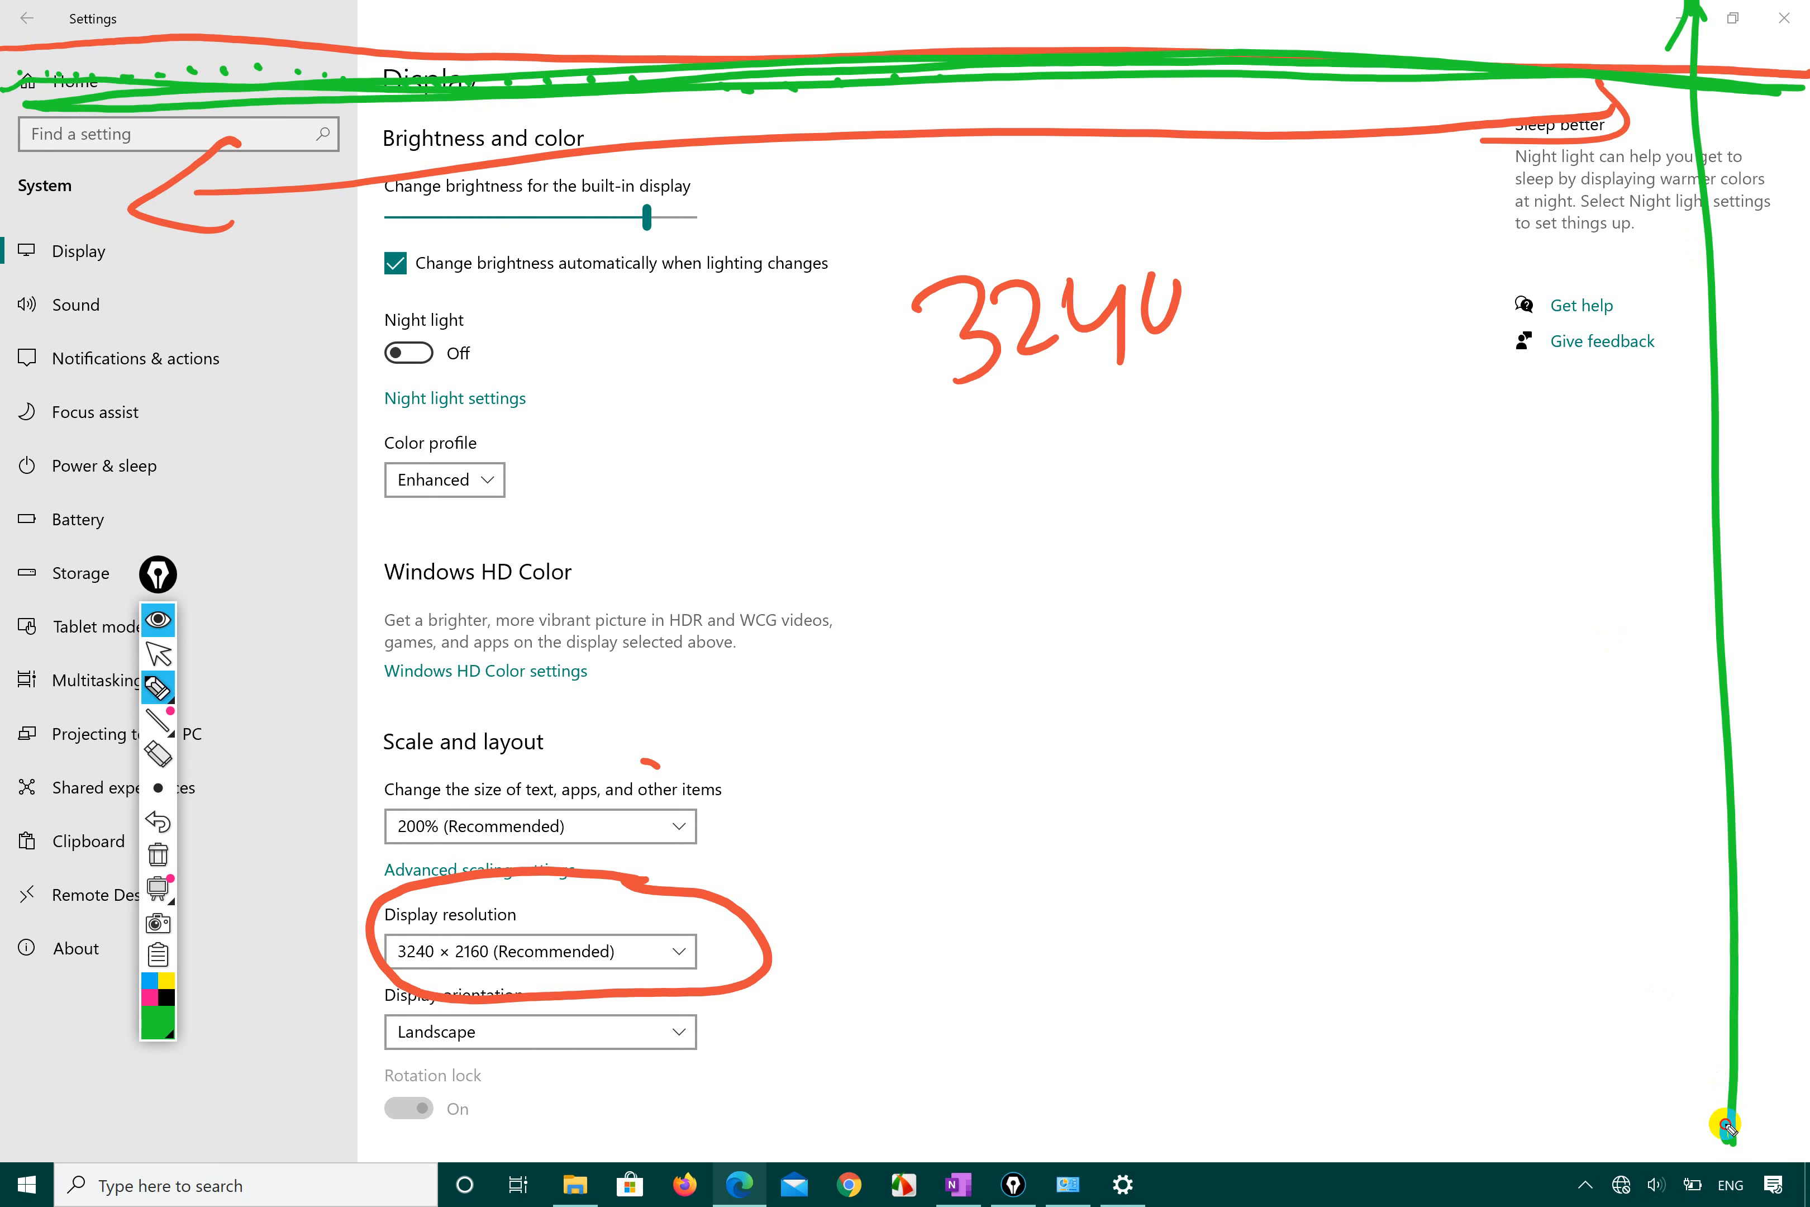
drag(1722, 1121, 1776, 1100)
mouse_move(1431, 803)
mouse_down()
mouse_move(1476, 859)
mouse_move(1551, 799)
mouse_up()
Step: Change the pen colour to black and mark a column of dots alongside the green vertical arrow
click(158, 1024)
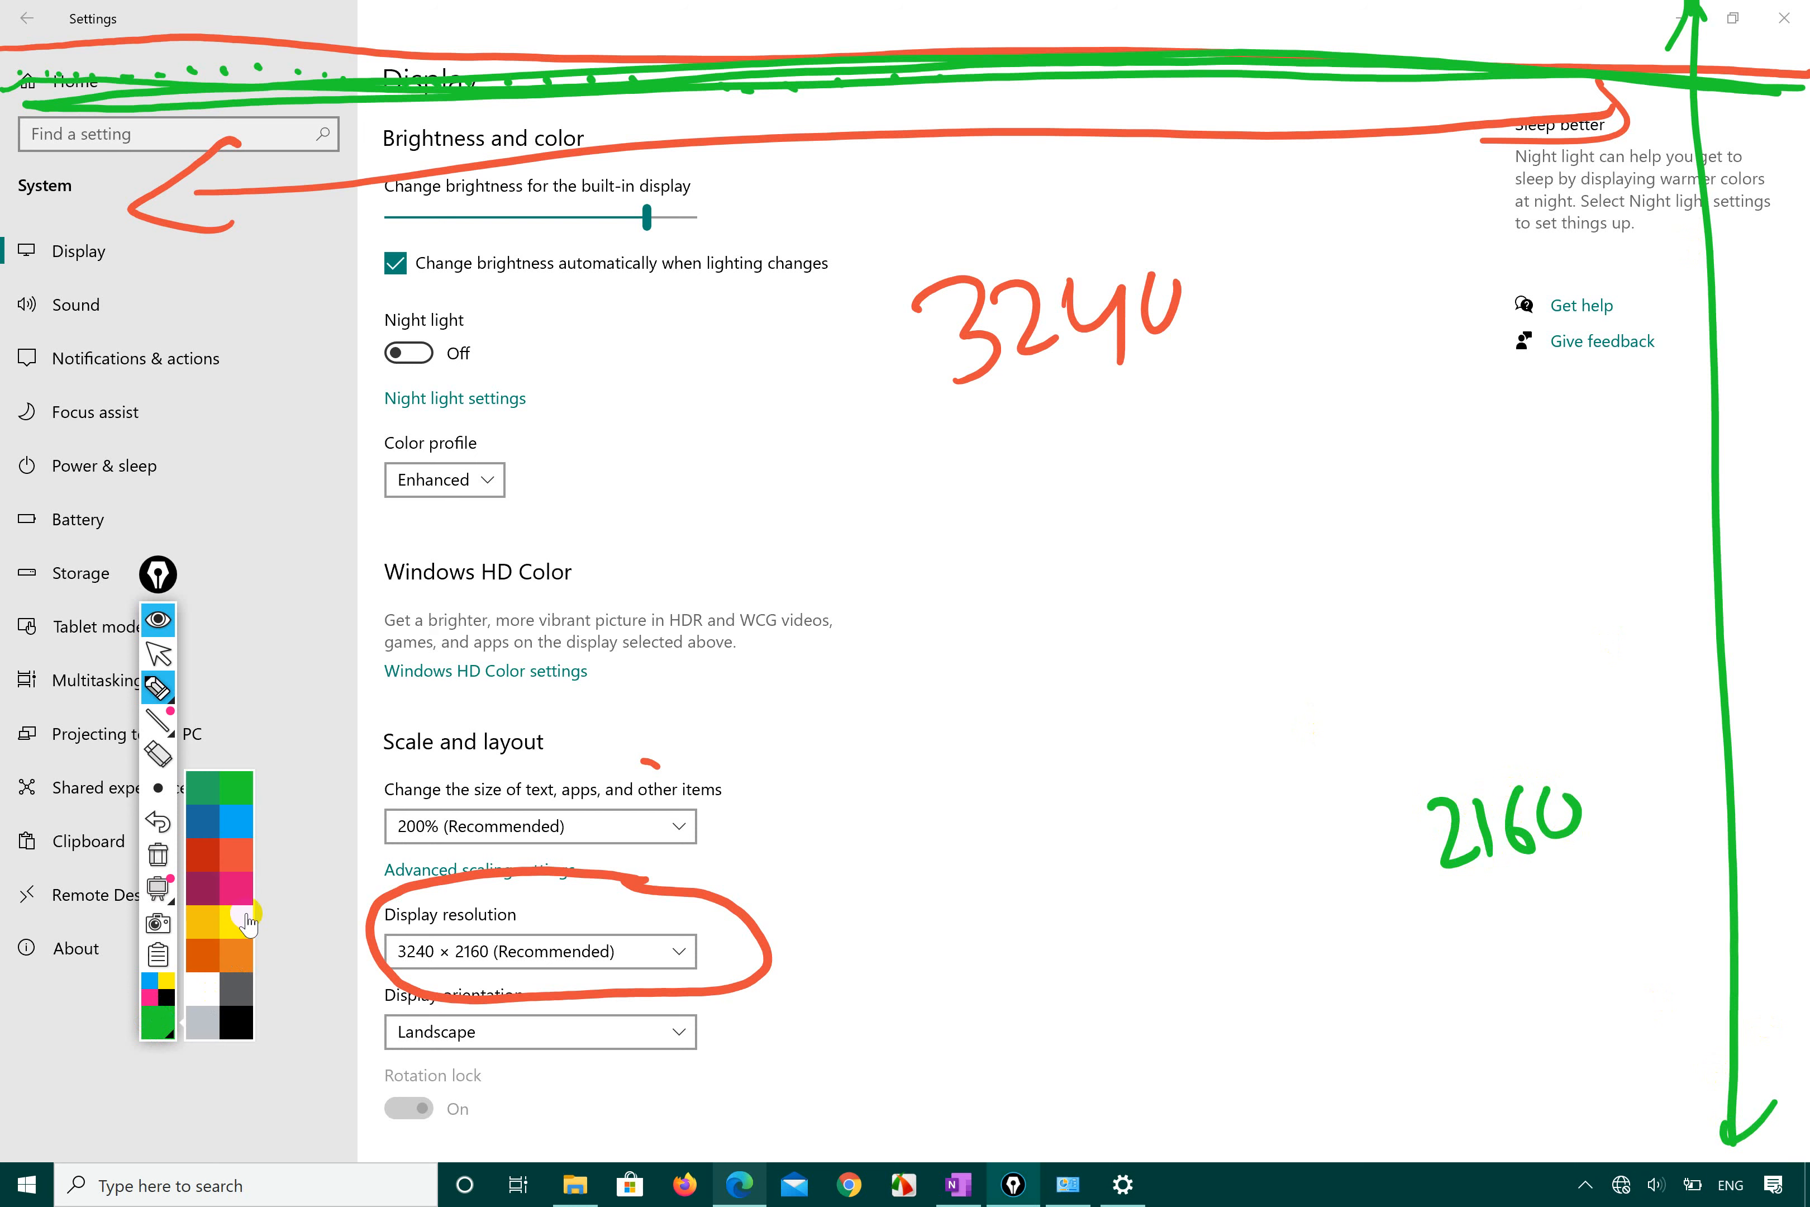
click(236, 1022)
drag(1710, 18, 1721, 214)
mouse_move(1727, 295)
mouse_down()
mouse_move(1759, 786)
mouse_move(1747, 766)
mouse_up()
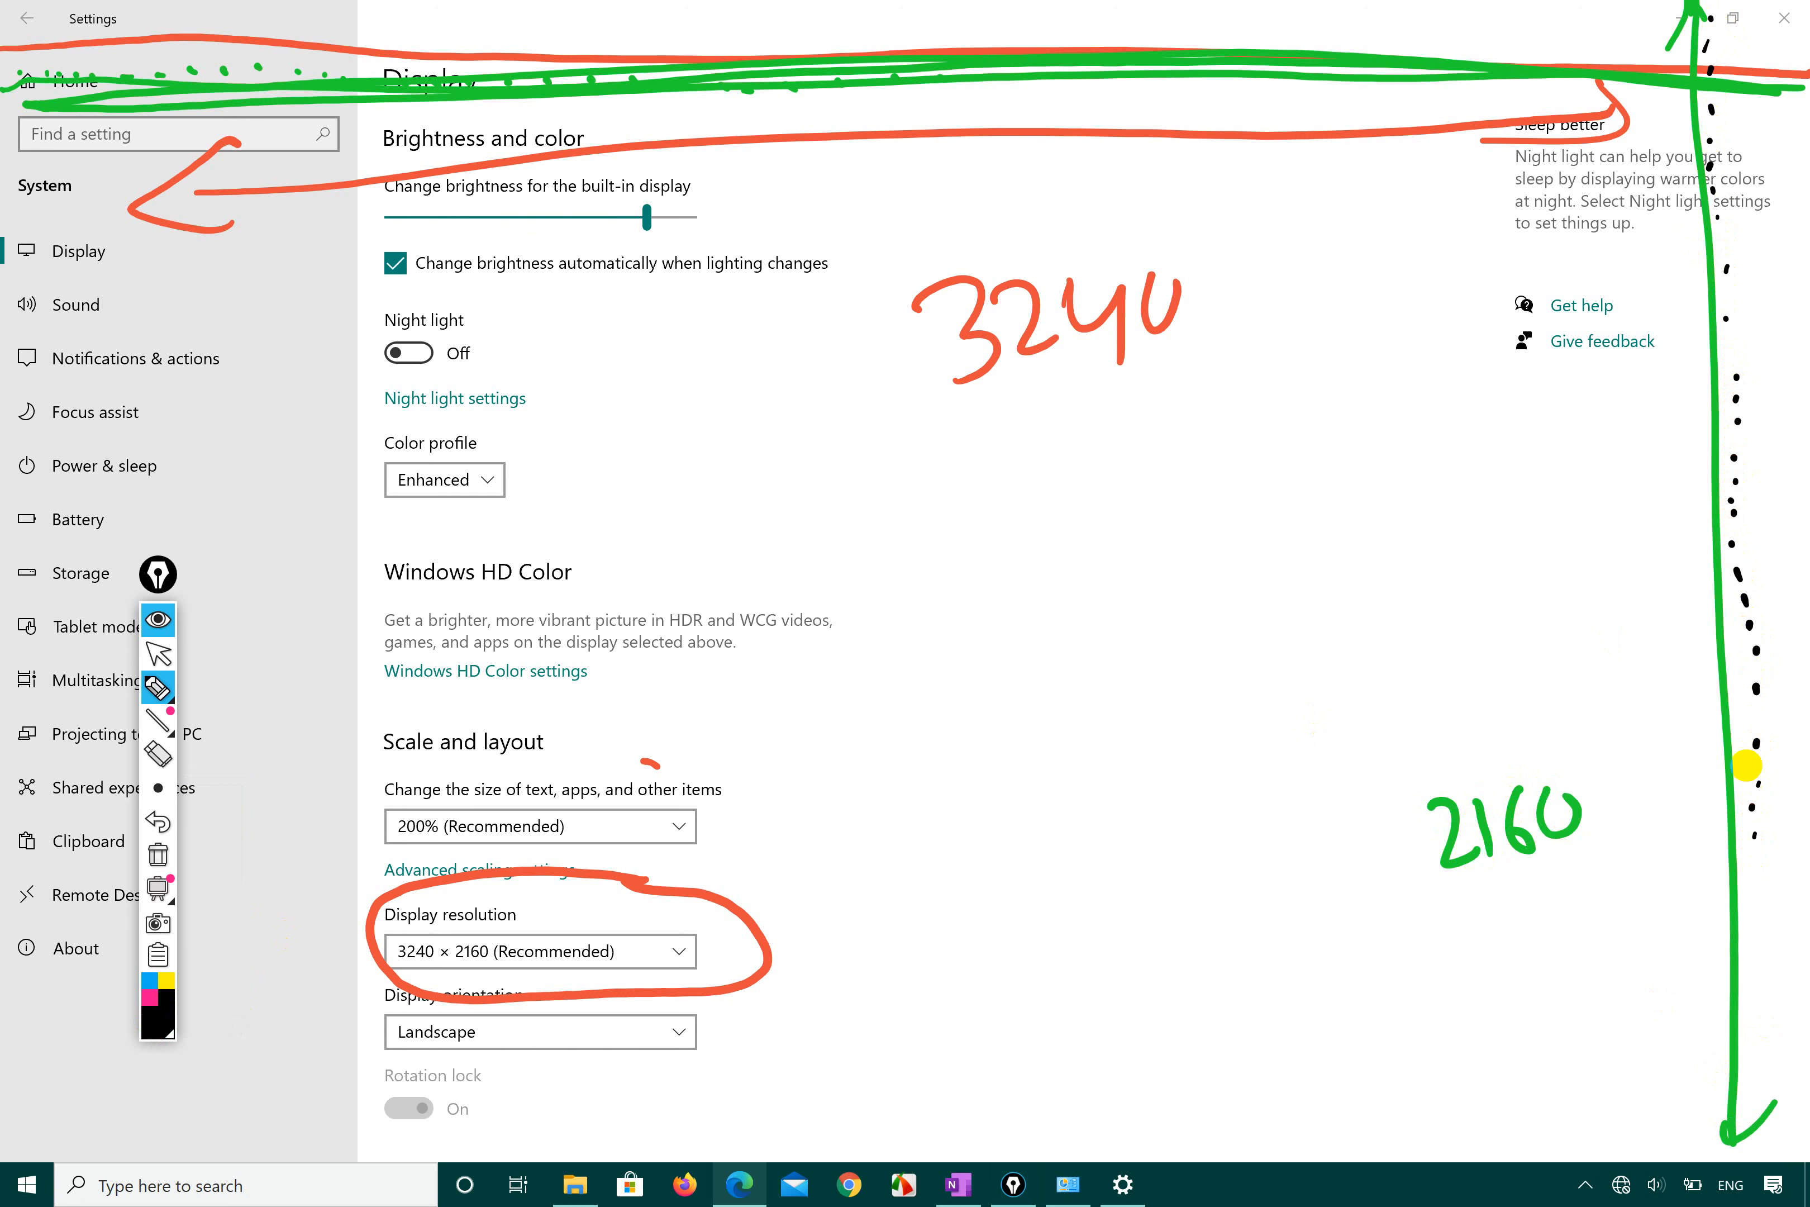
Step: Erase the long horizontal lines across the page and mark a row of black dots below the green dots
mouse_move(673, 187)
mouse_down()
mouse_move(694, 148)
mouse_move(636, 59)
mouse_up()
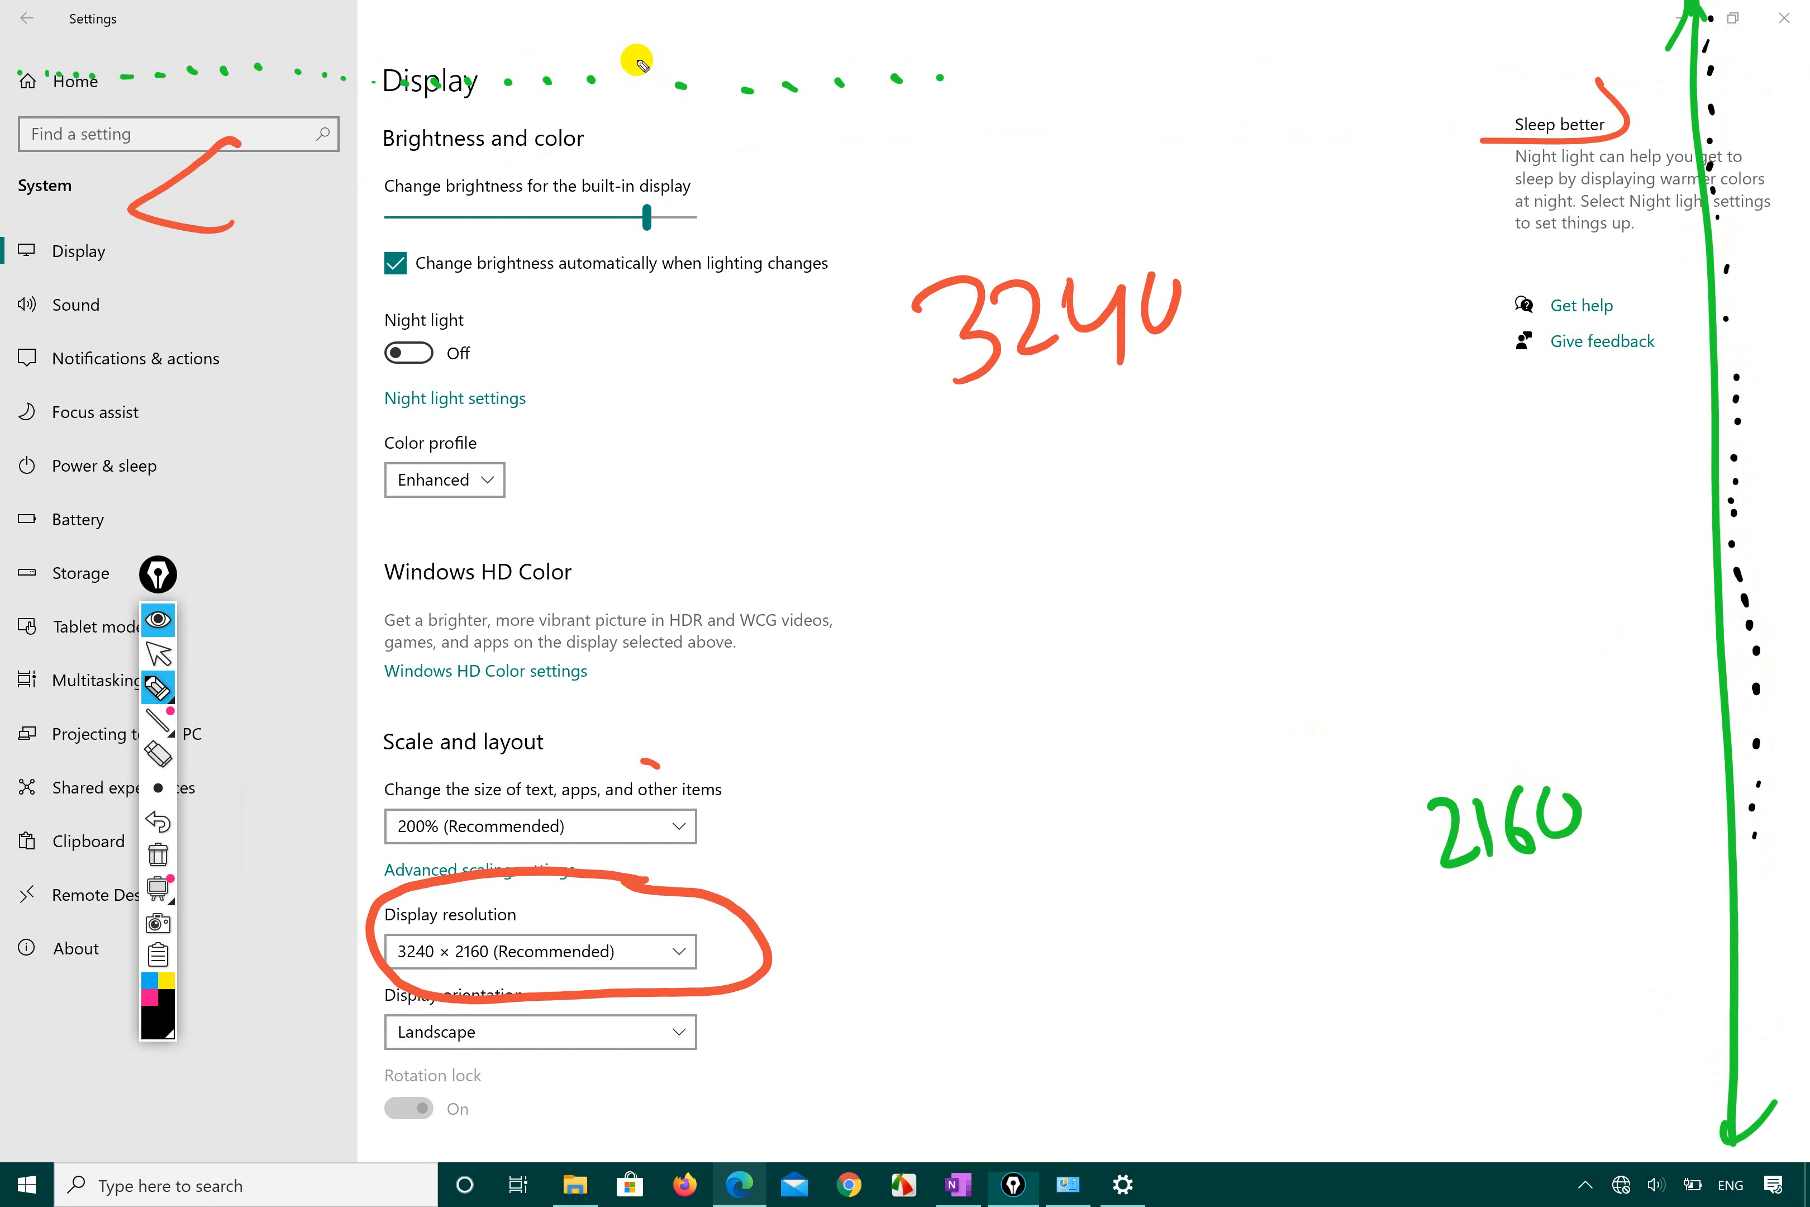
drag(175, 195, 356, 74)
click(48, 157)
drag(94, 152, 199, 146)
drag(269, 142, 283, 143)
drag(328, 139, 337, 142)
drag(393, 137, 489, 142)
drag(697, 132, 721, 137)
drag(801, 124, 822, 122)
drag(903, 111, 914, 116)
drag(982, 104, 994, 109)
drag(1061, 106, 1147, 109)
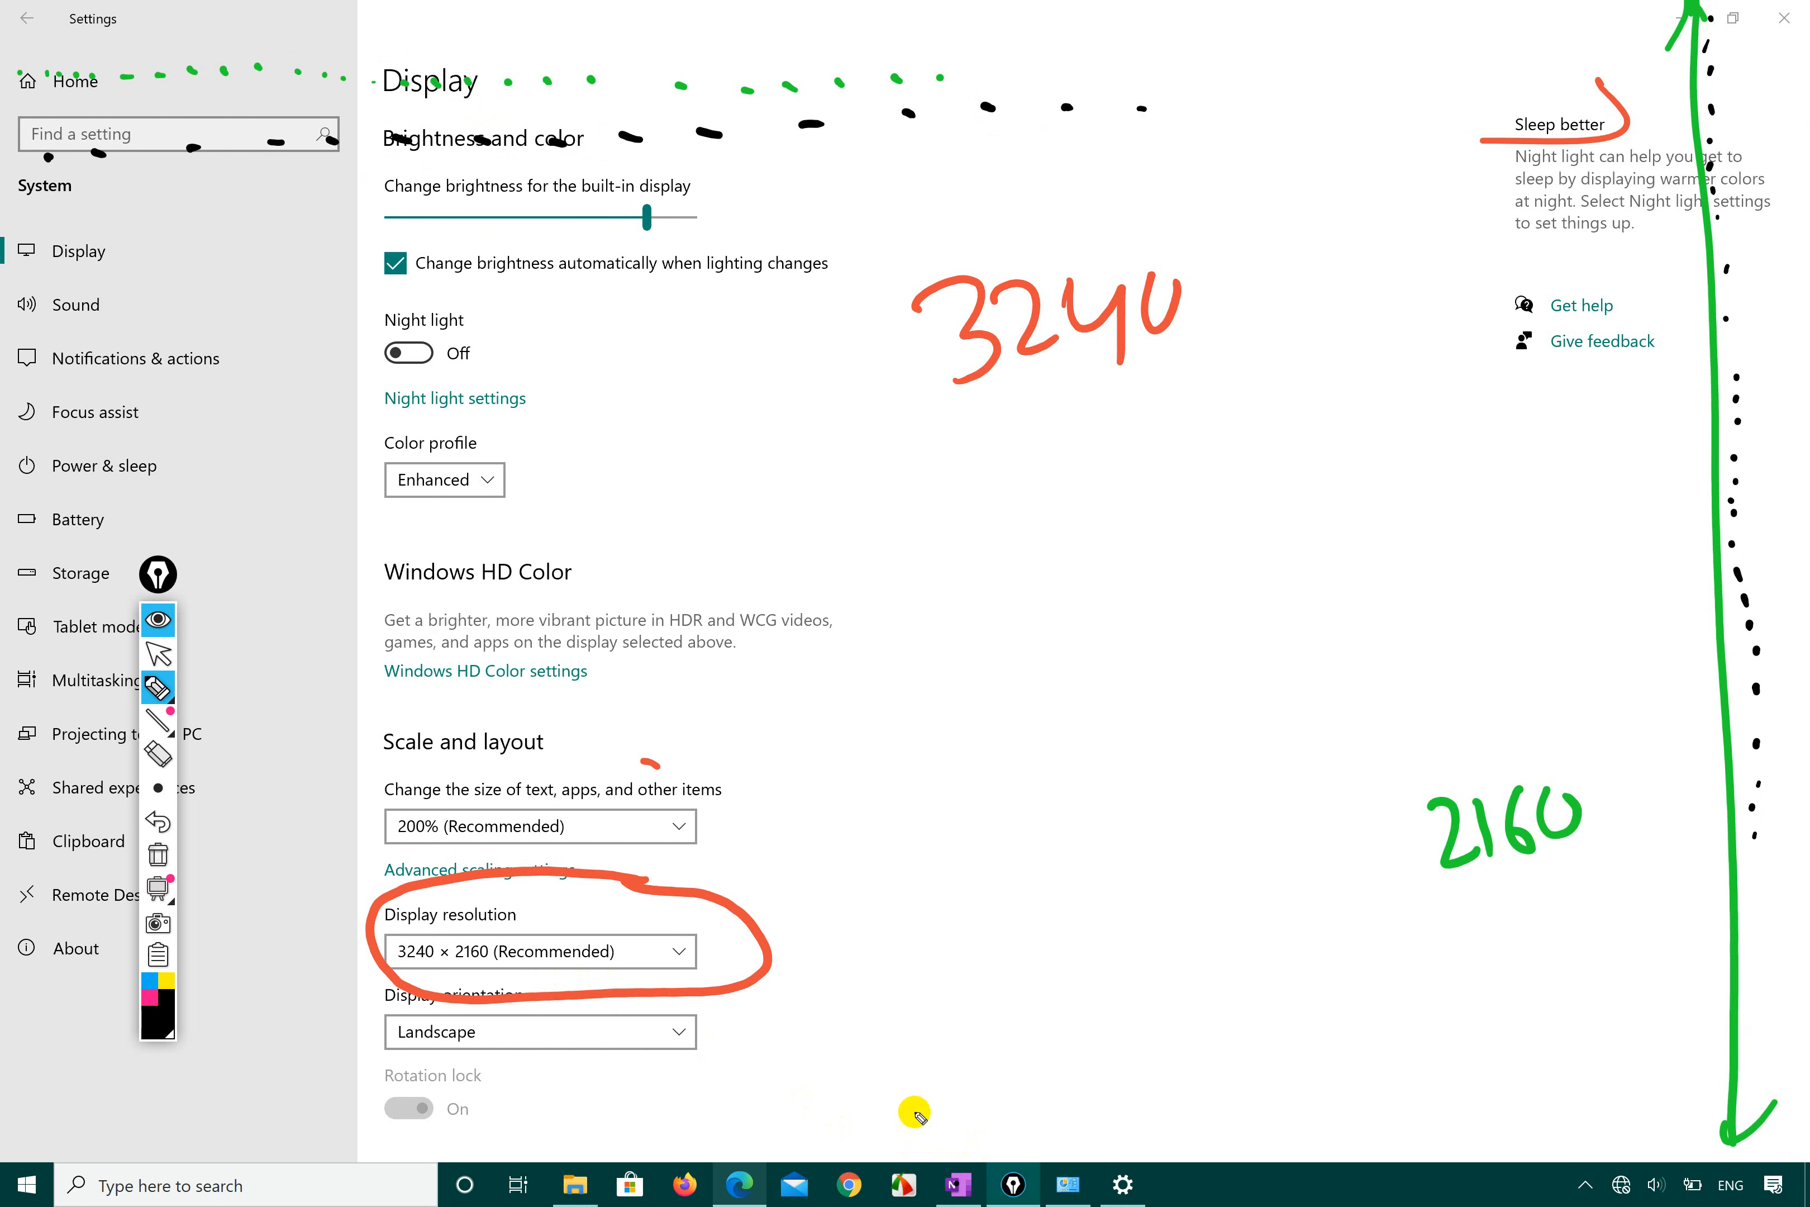
Step: Switch to OneNote and, on a blank area, draw a black rectangle with a double-headed width arrow above it
click(158, 656)
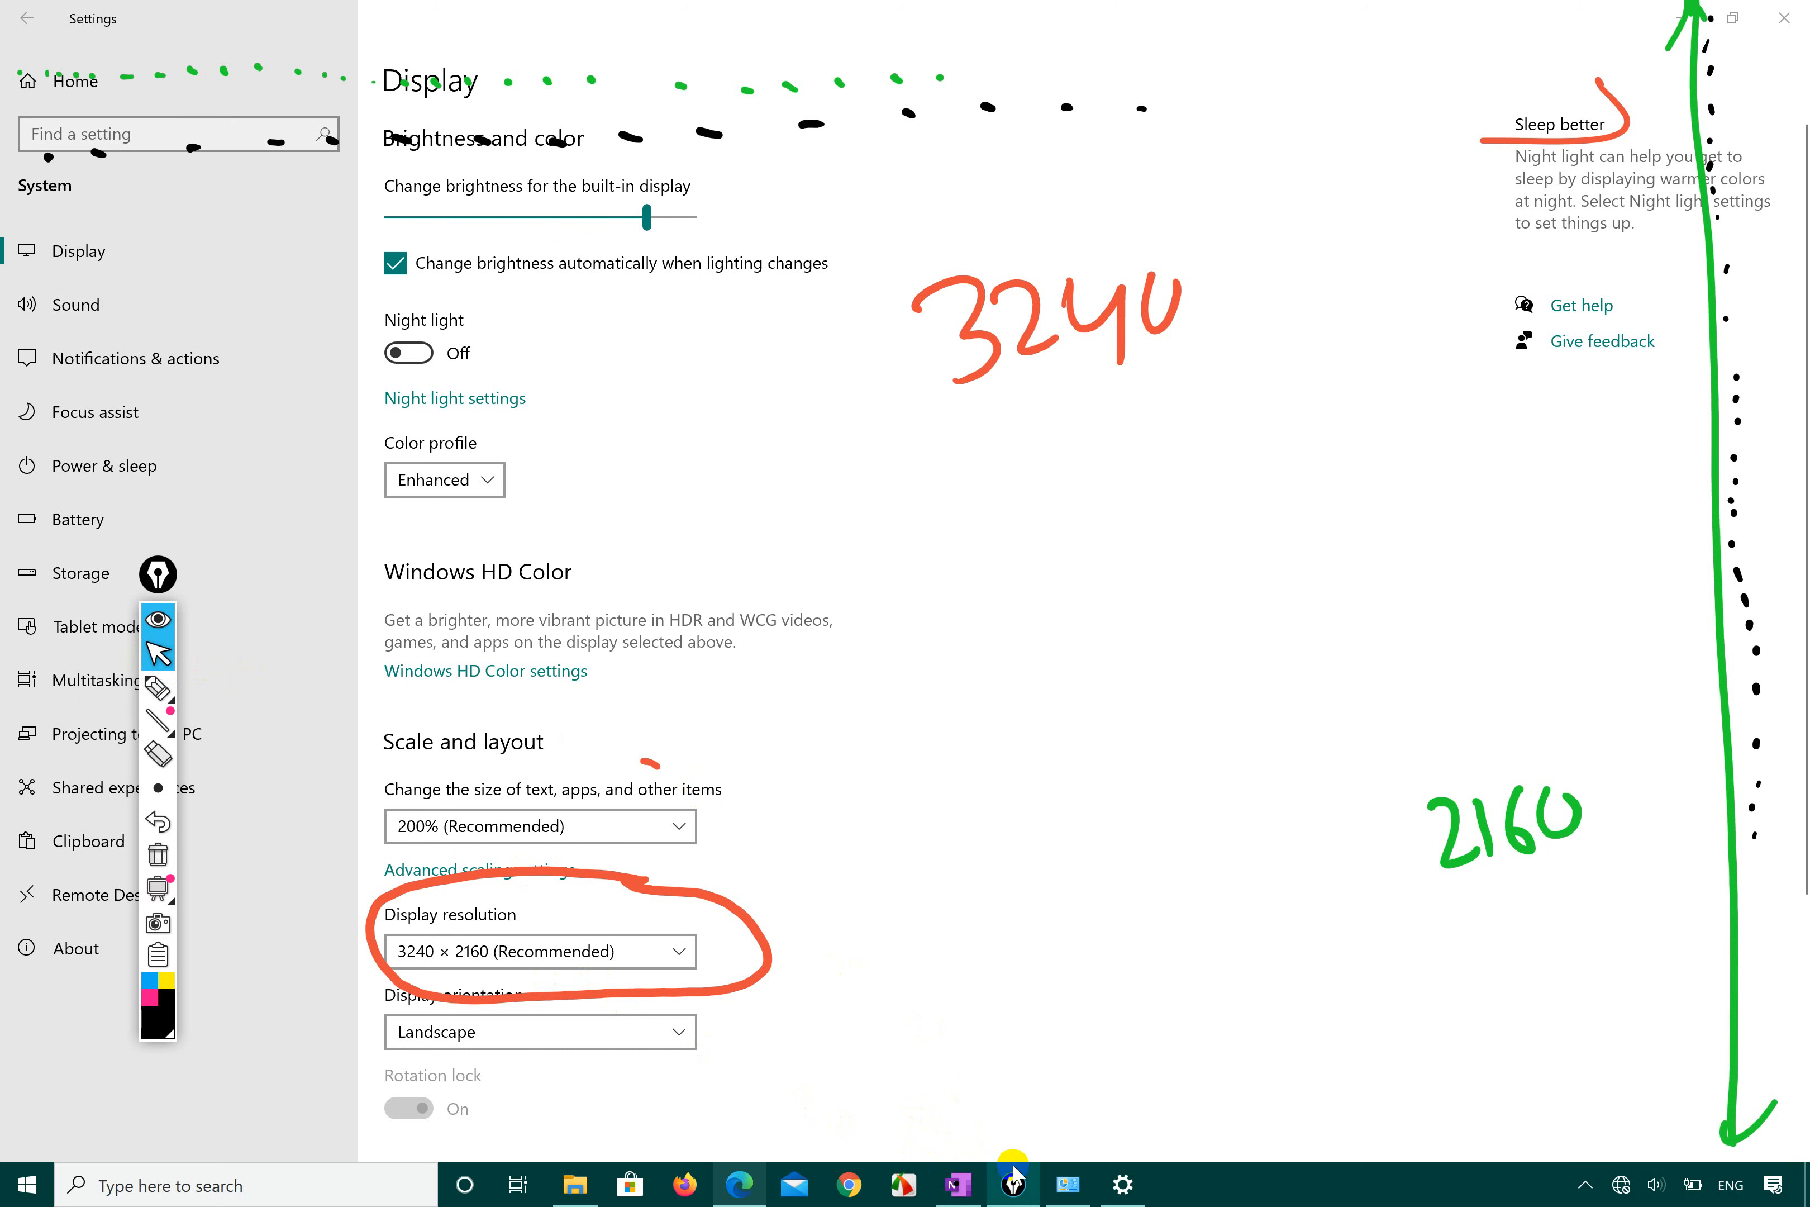
click(958, 1185)
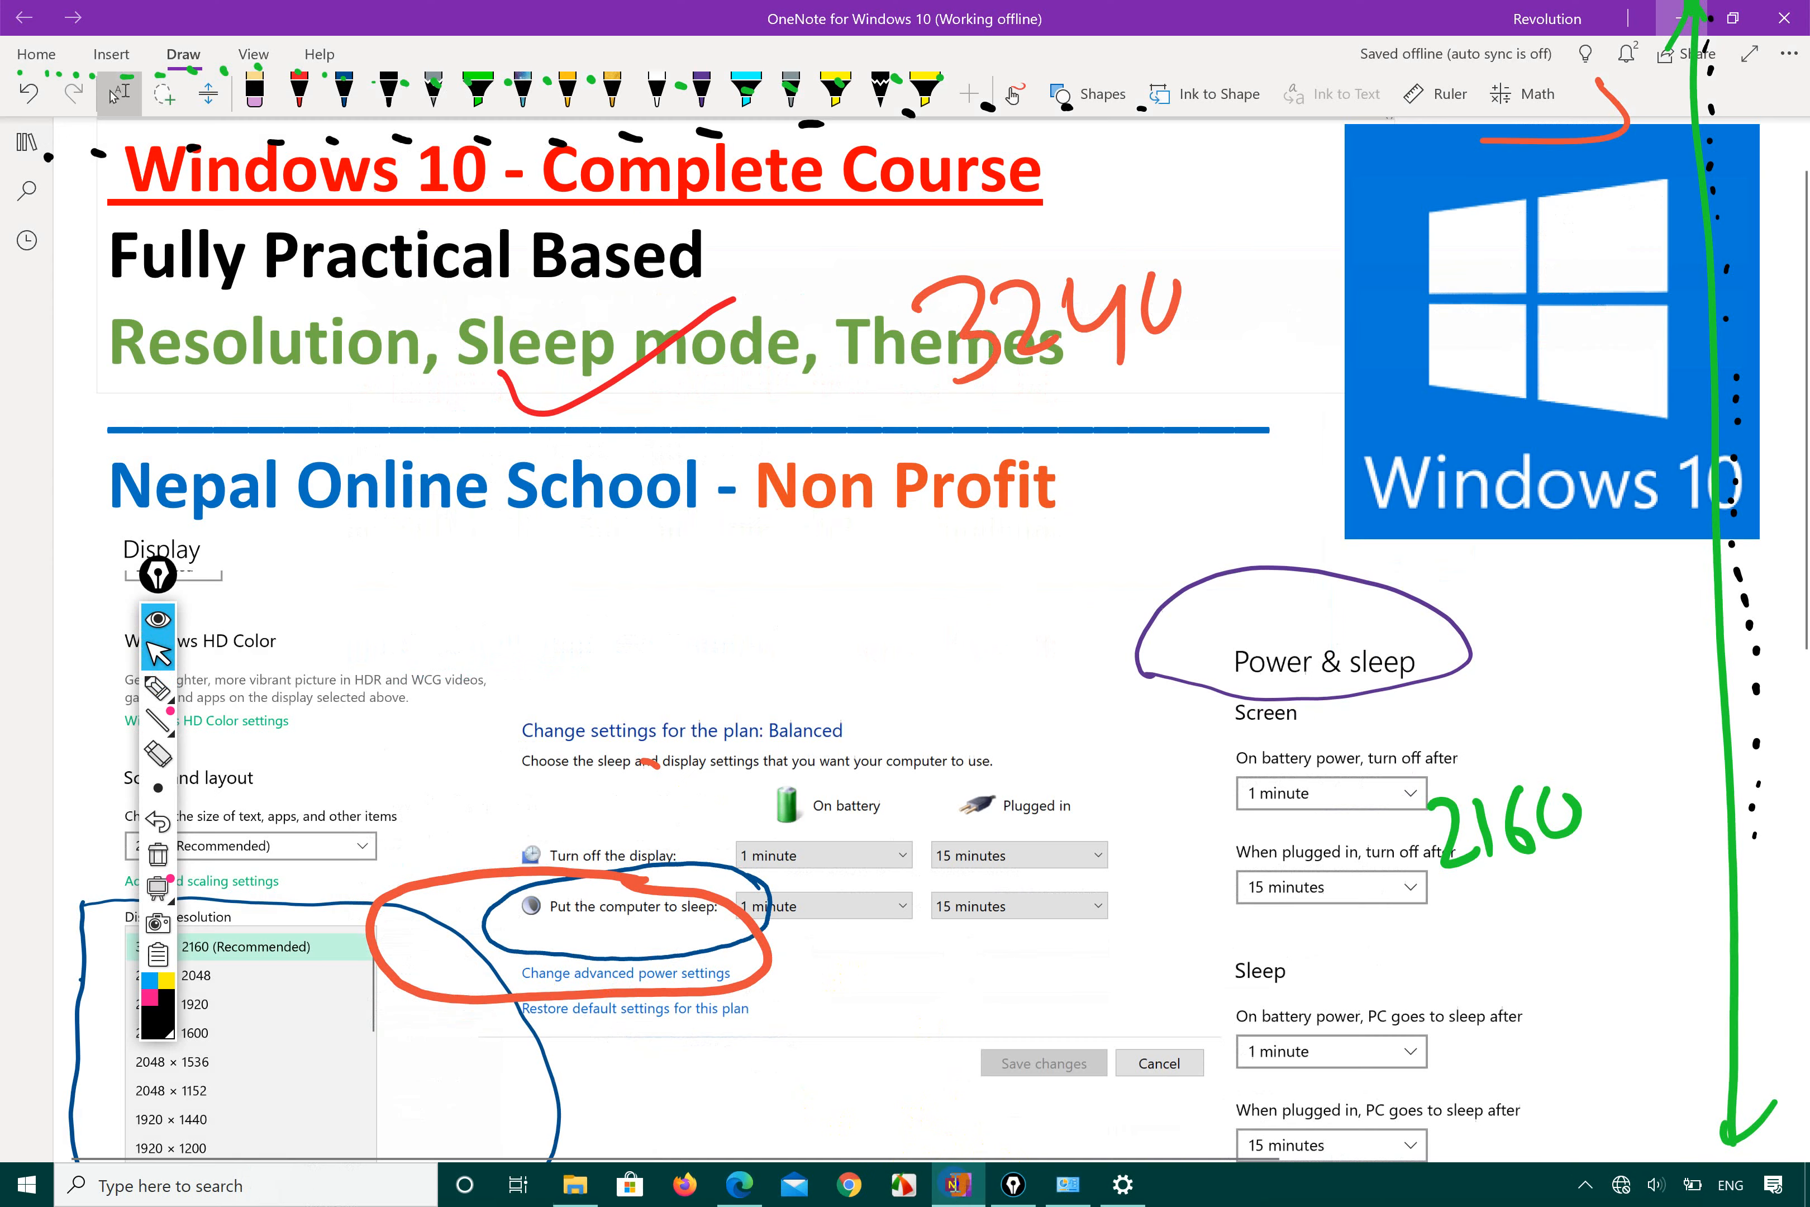
scroll(1197, 863, right, 4)
scroll(1198, 862, down, 10)
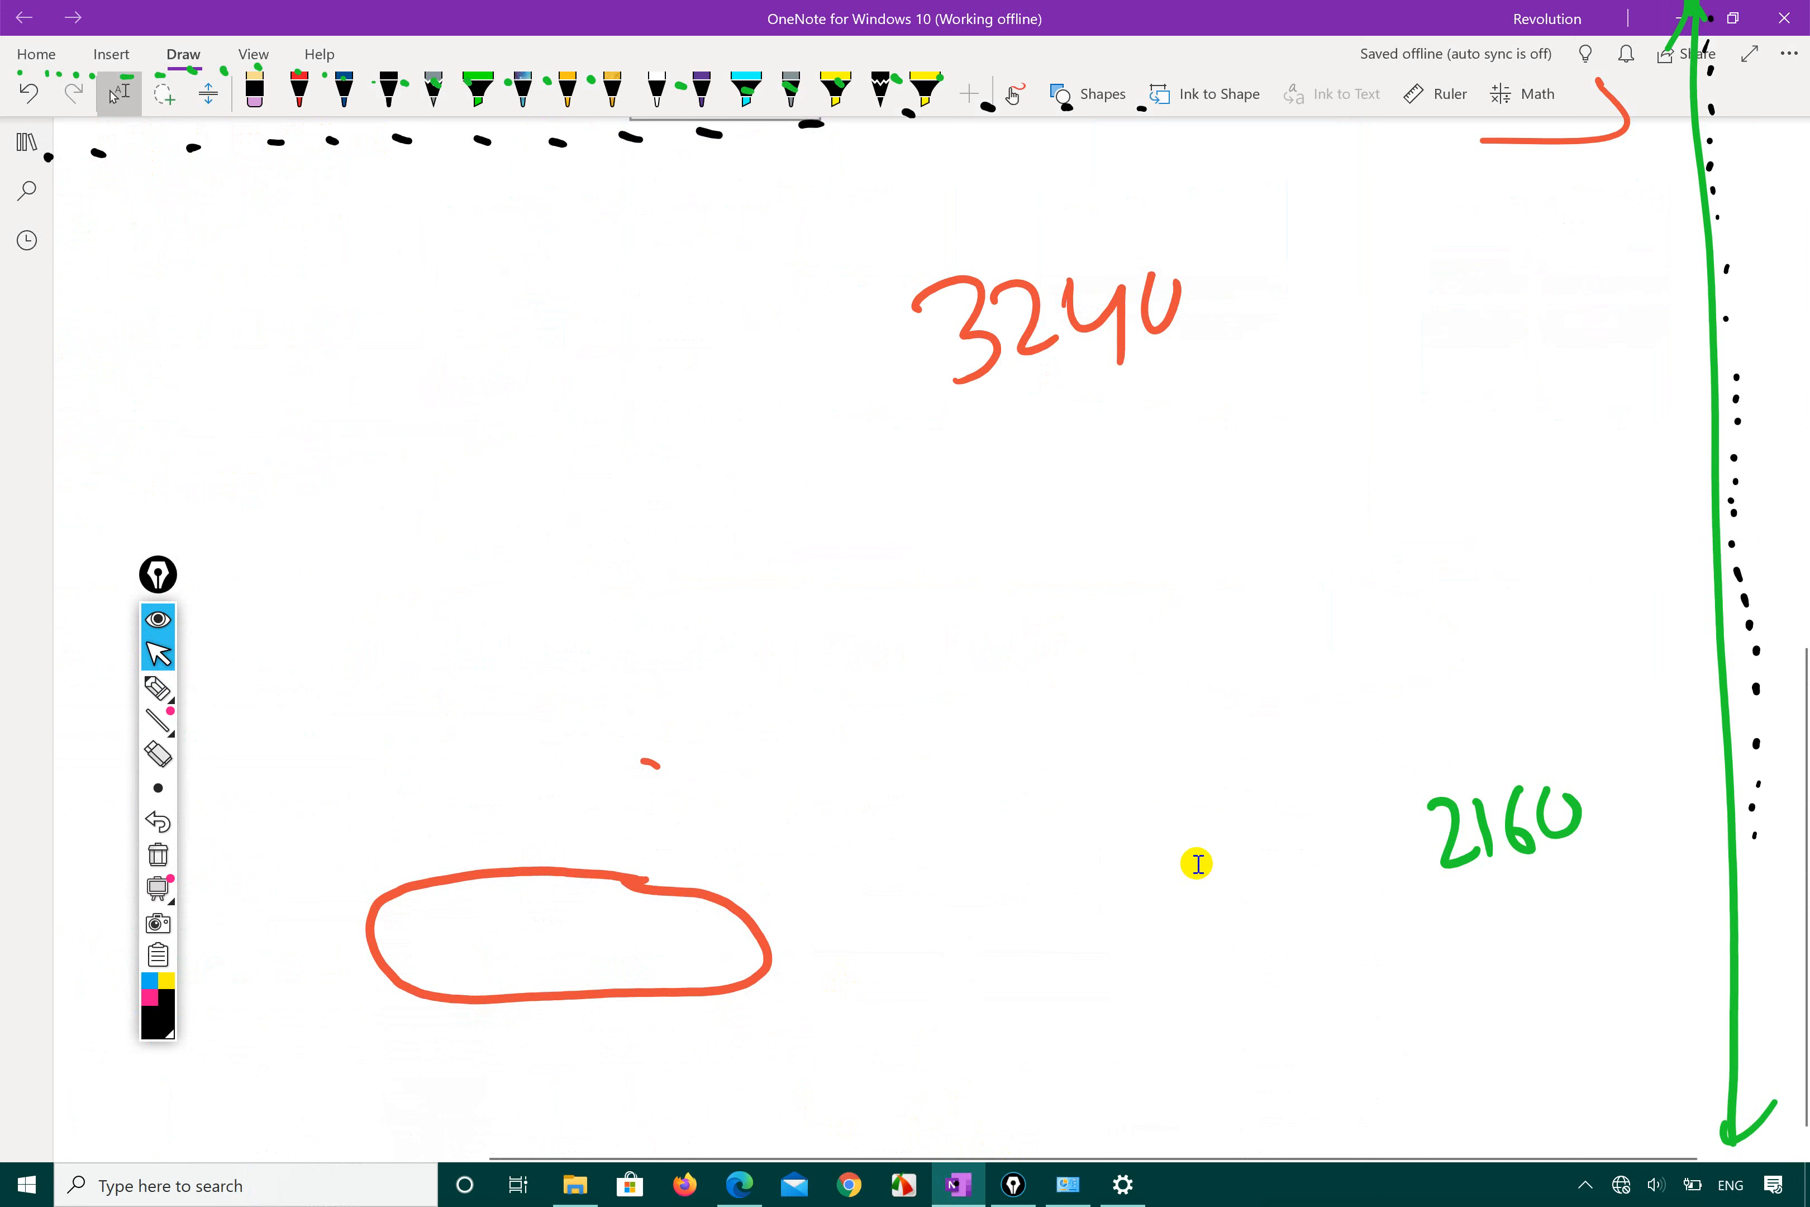
click(299, 94)
click(523, 93)
click(389, 93)
click(684, 500)
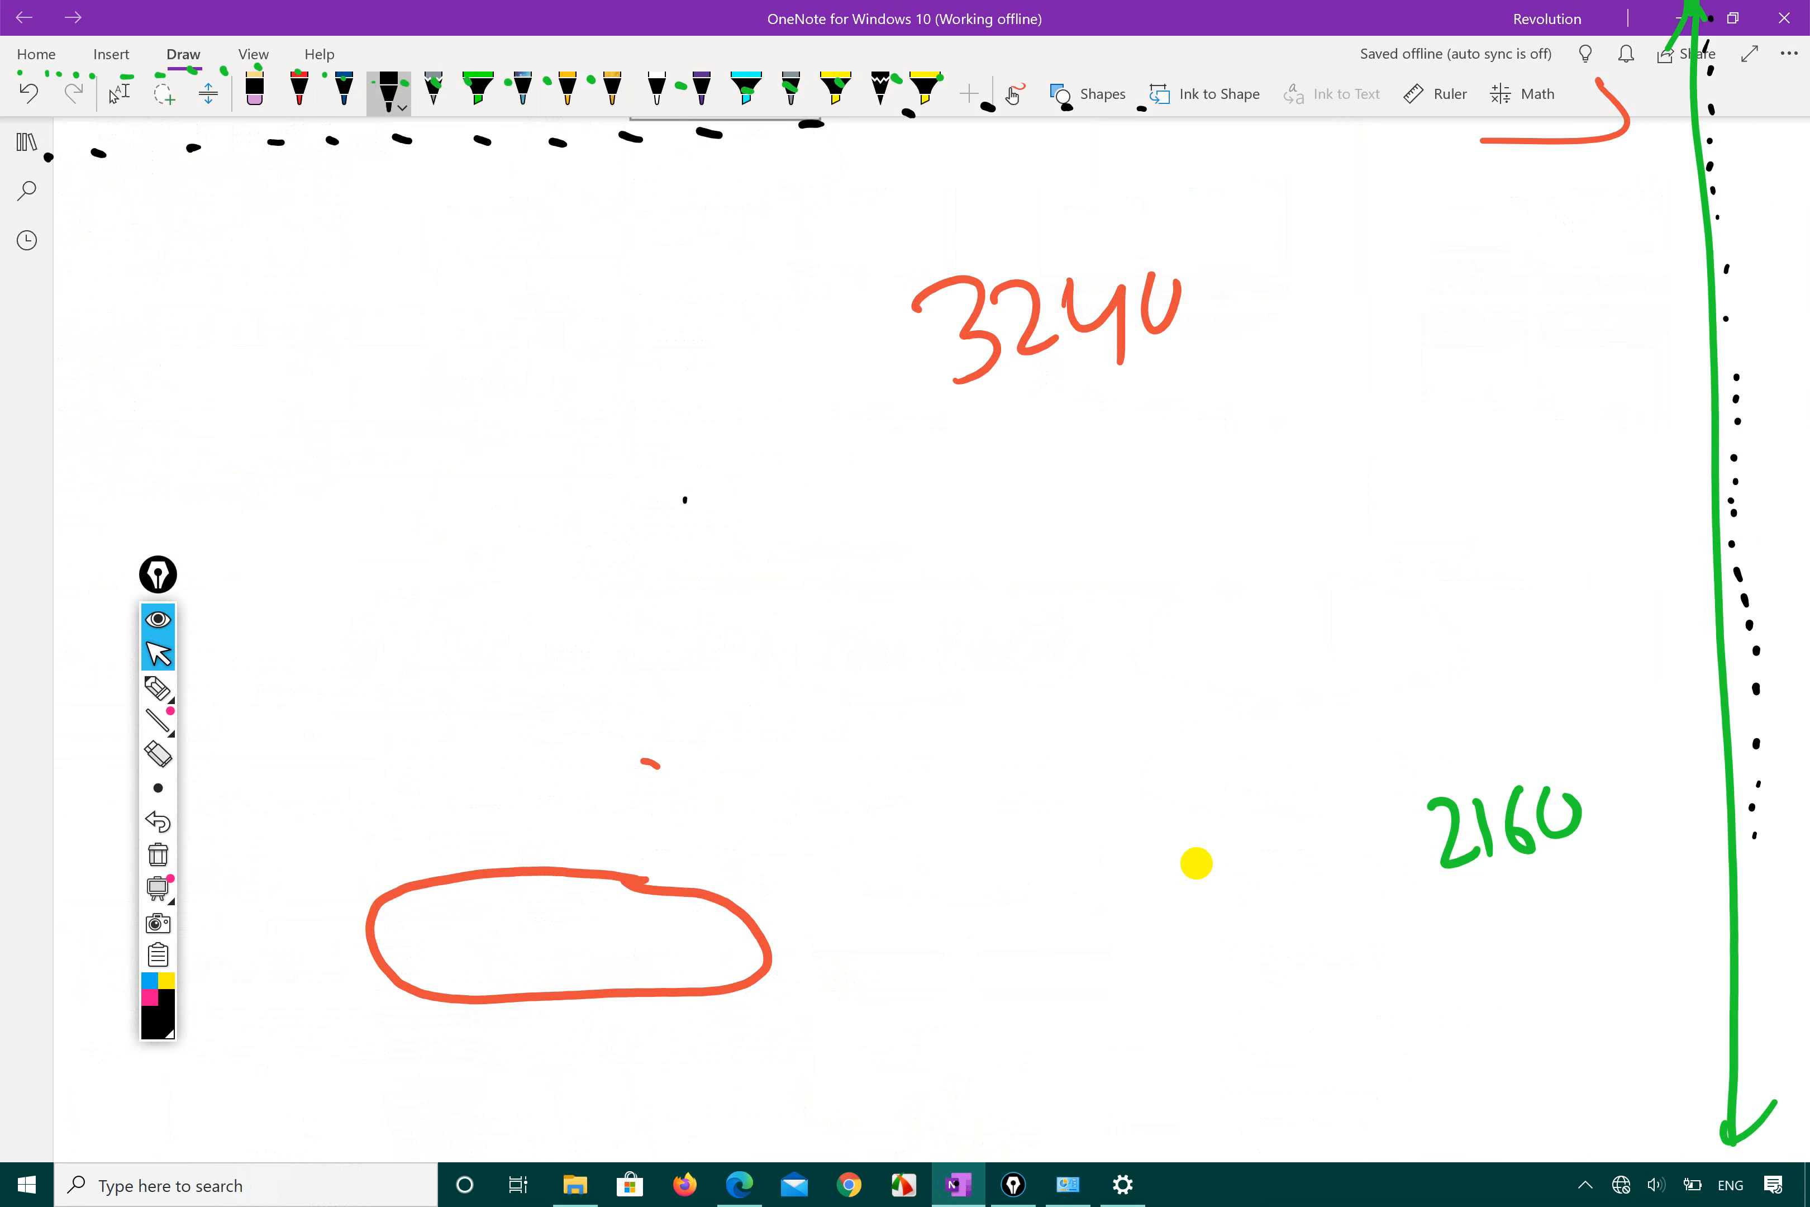
mouse_move(685, 498)
mouse_down()
mouse_move(703, 752)
mouse_move(1160, 469)
mouse_move(1094, 742)
mouse_move(725, 752)
mouse_up()
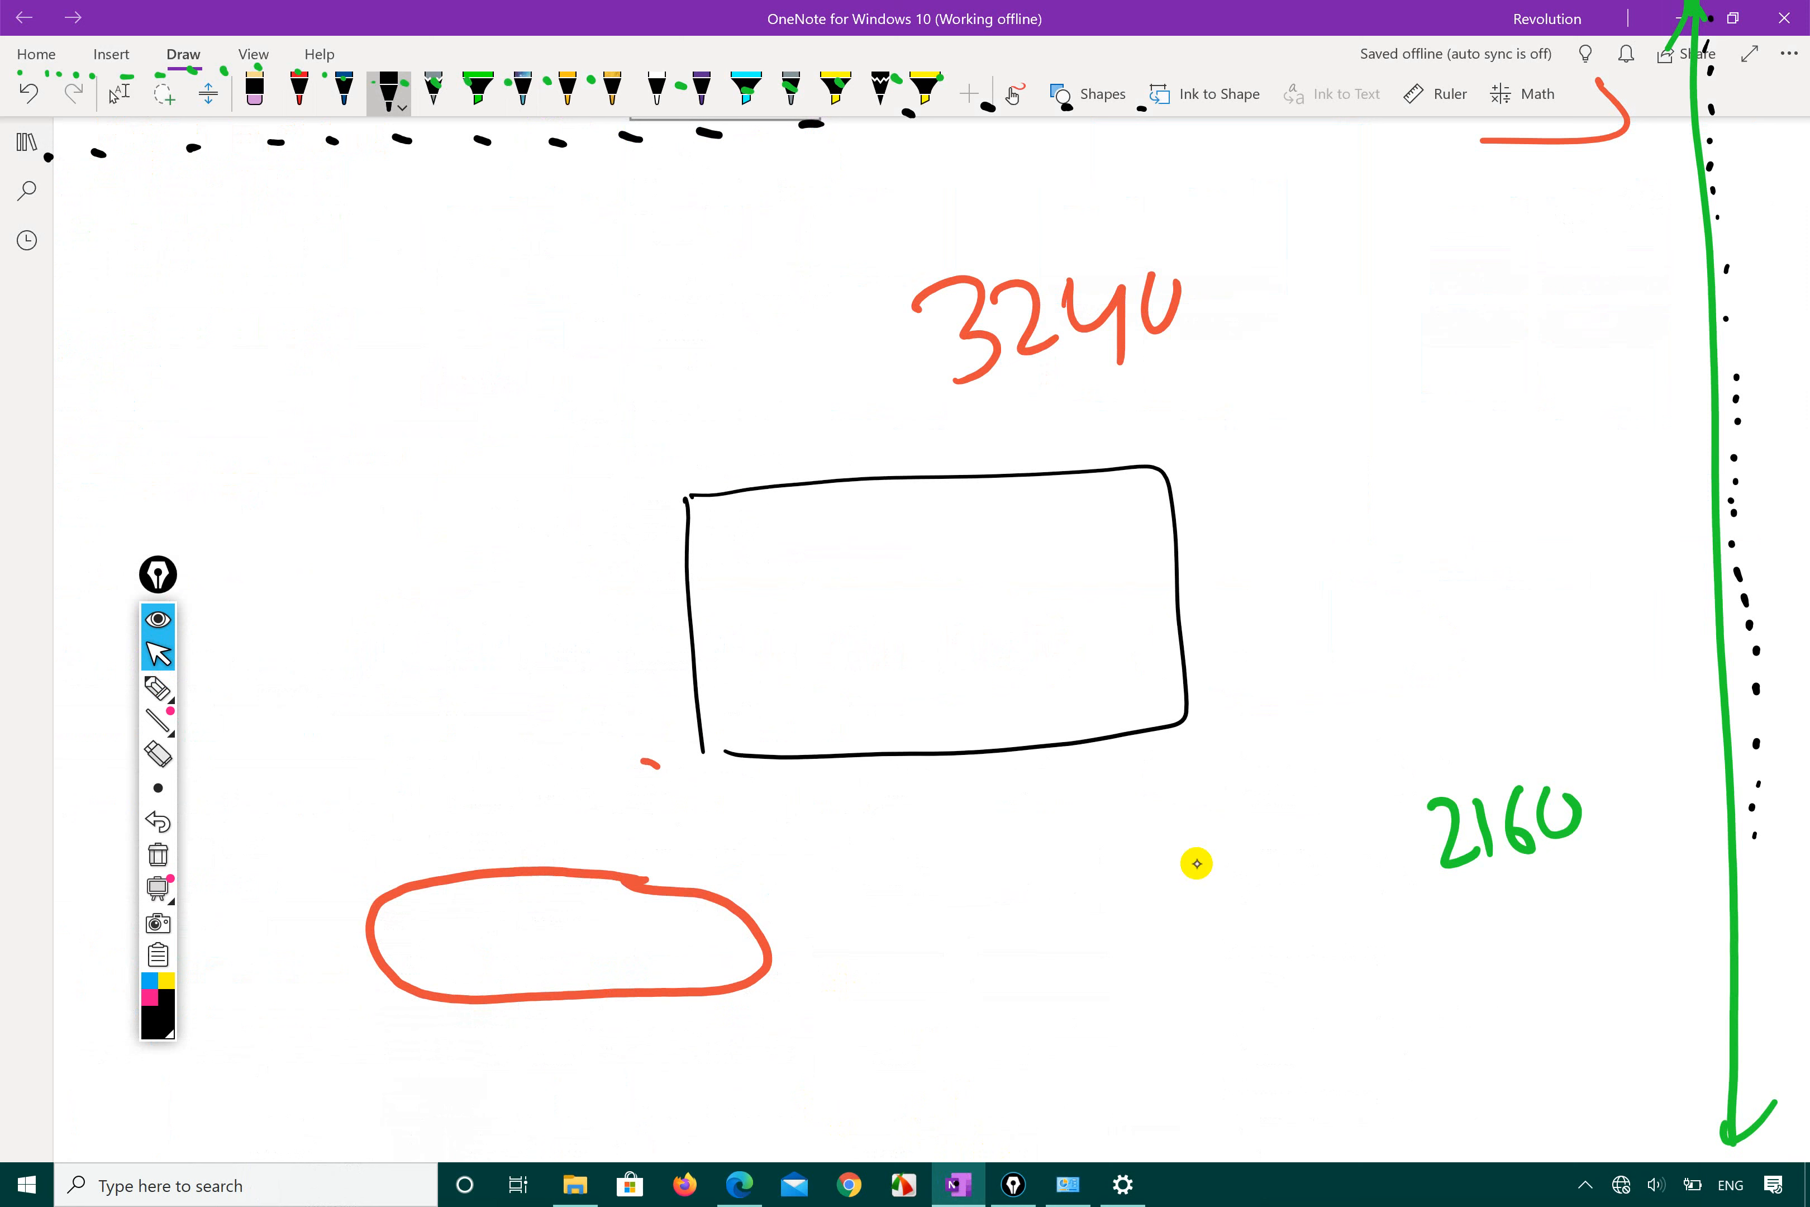
mouse_move(674, 427)
mouse_down()
mouse_move(690, 469)
mouse_move(1131, 412)
mouse_move(1153, 380)
mouse_up()
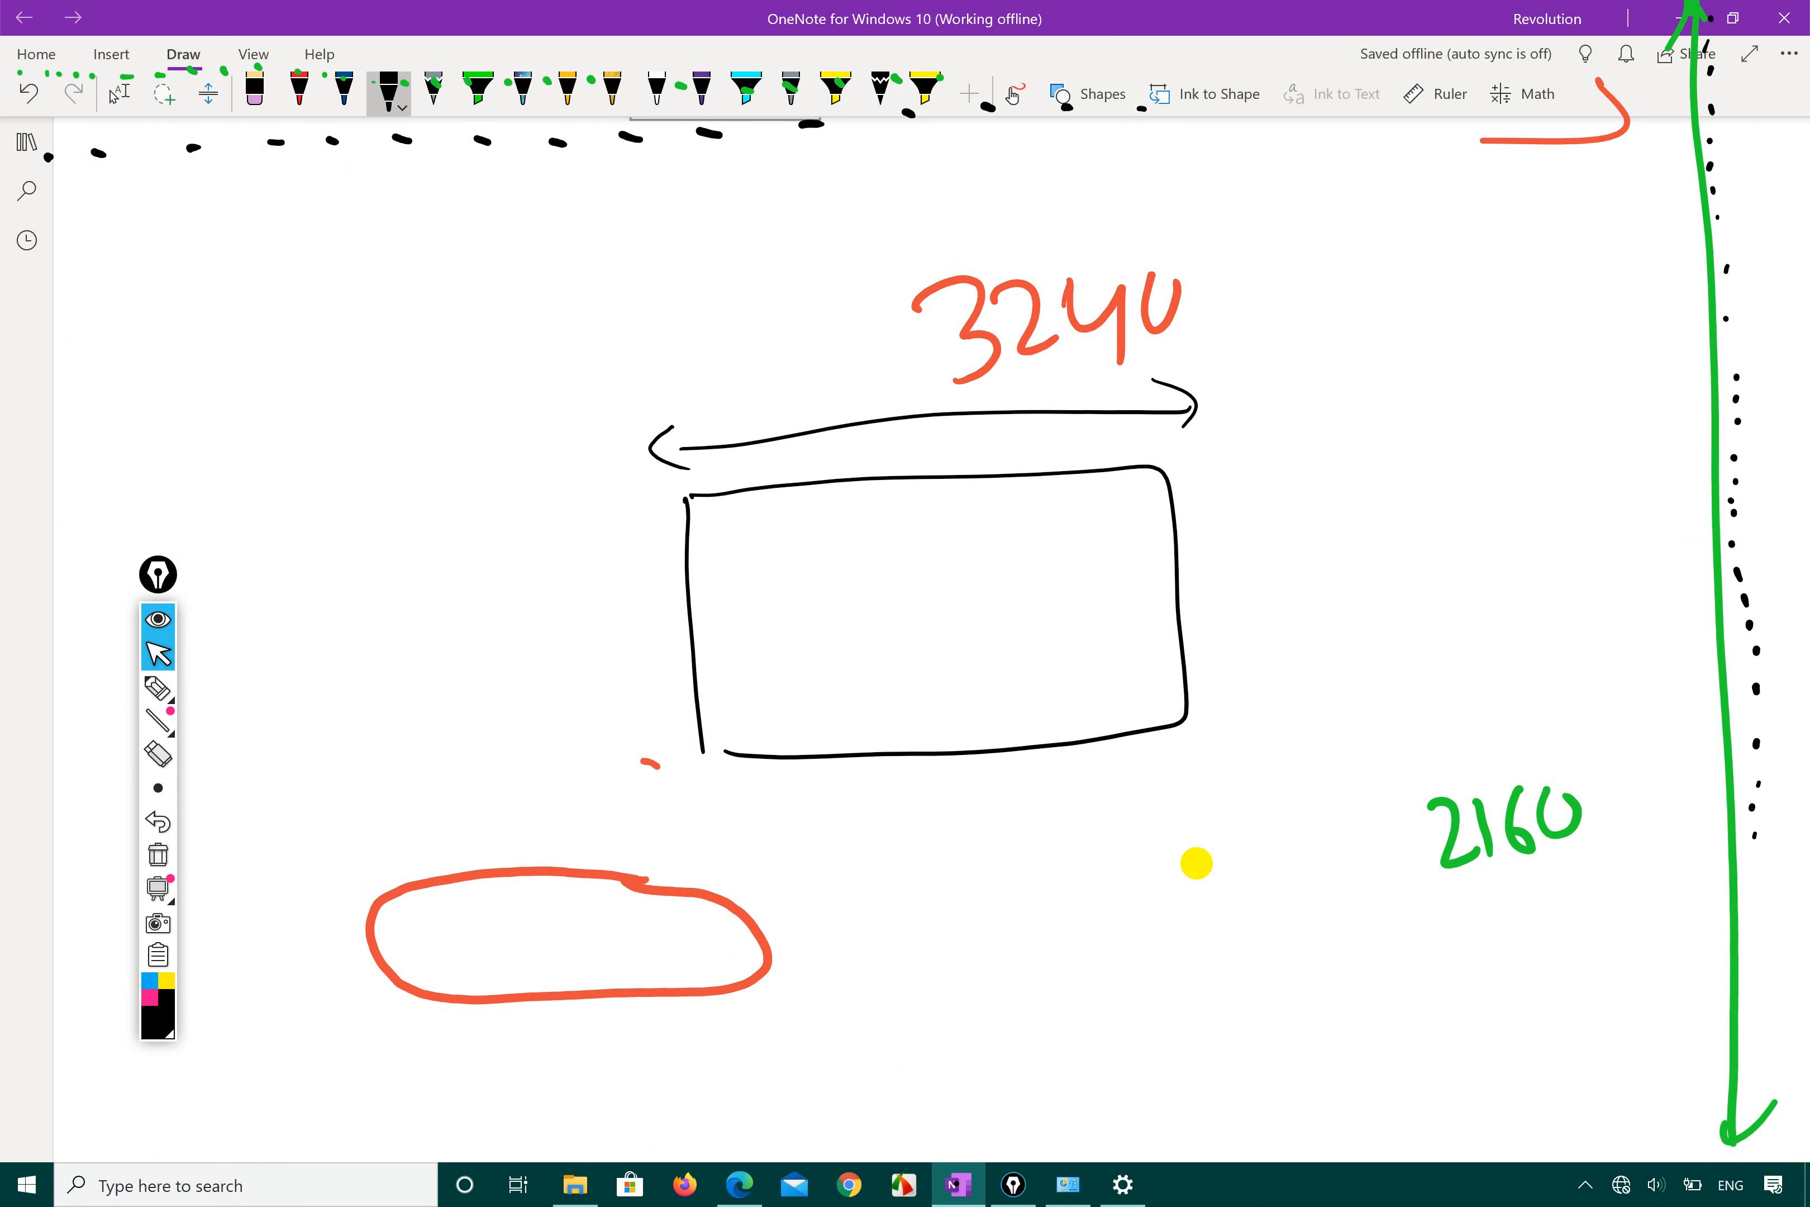
Step: Draw a black vertical double-headed arrow beside the rectangle and label it 2160
mouse_move(1224, 534)
mouse_down()
mouse_move(1241, 483)
mouse_move(1251, 701)
mouse_up()
drag(1221, 665, 1272, 713)
drag(1307, 549, 1339, 599)
mouse_move(1372, 528)
mouse_down()
mouse_move(1374, 593)
mouse_move(1402, 572)
mouse_up()
mouse_move(1451, 534)
mouse_down()
mouse_move(1437, 573)
mouse_move(1451, 536)
mouse_up()
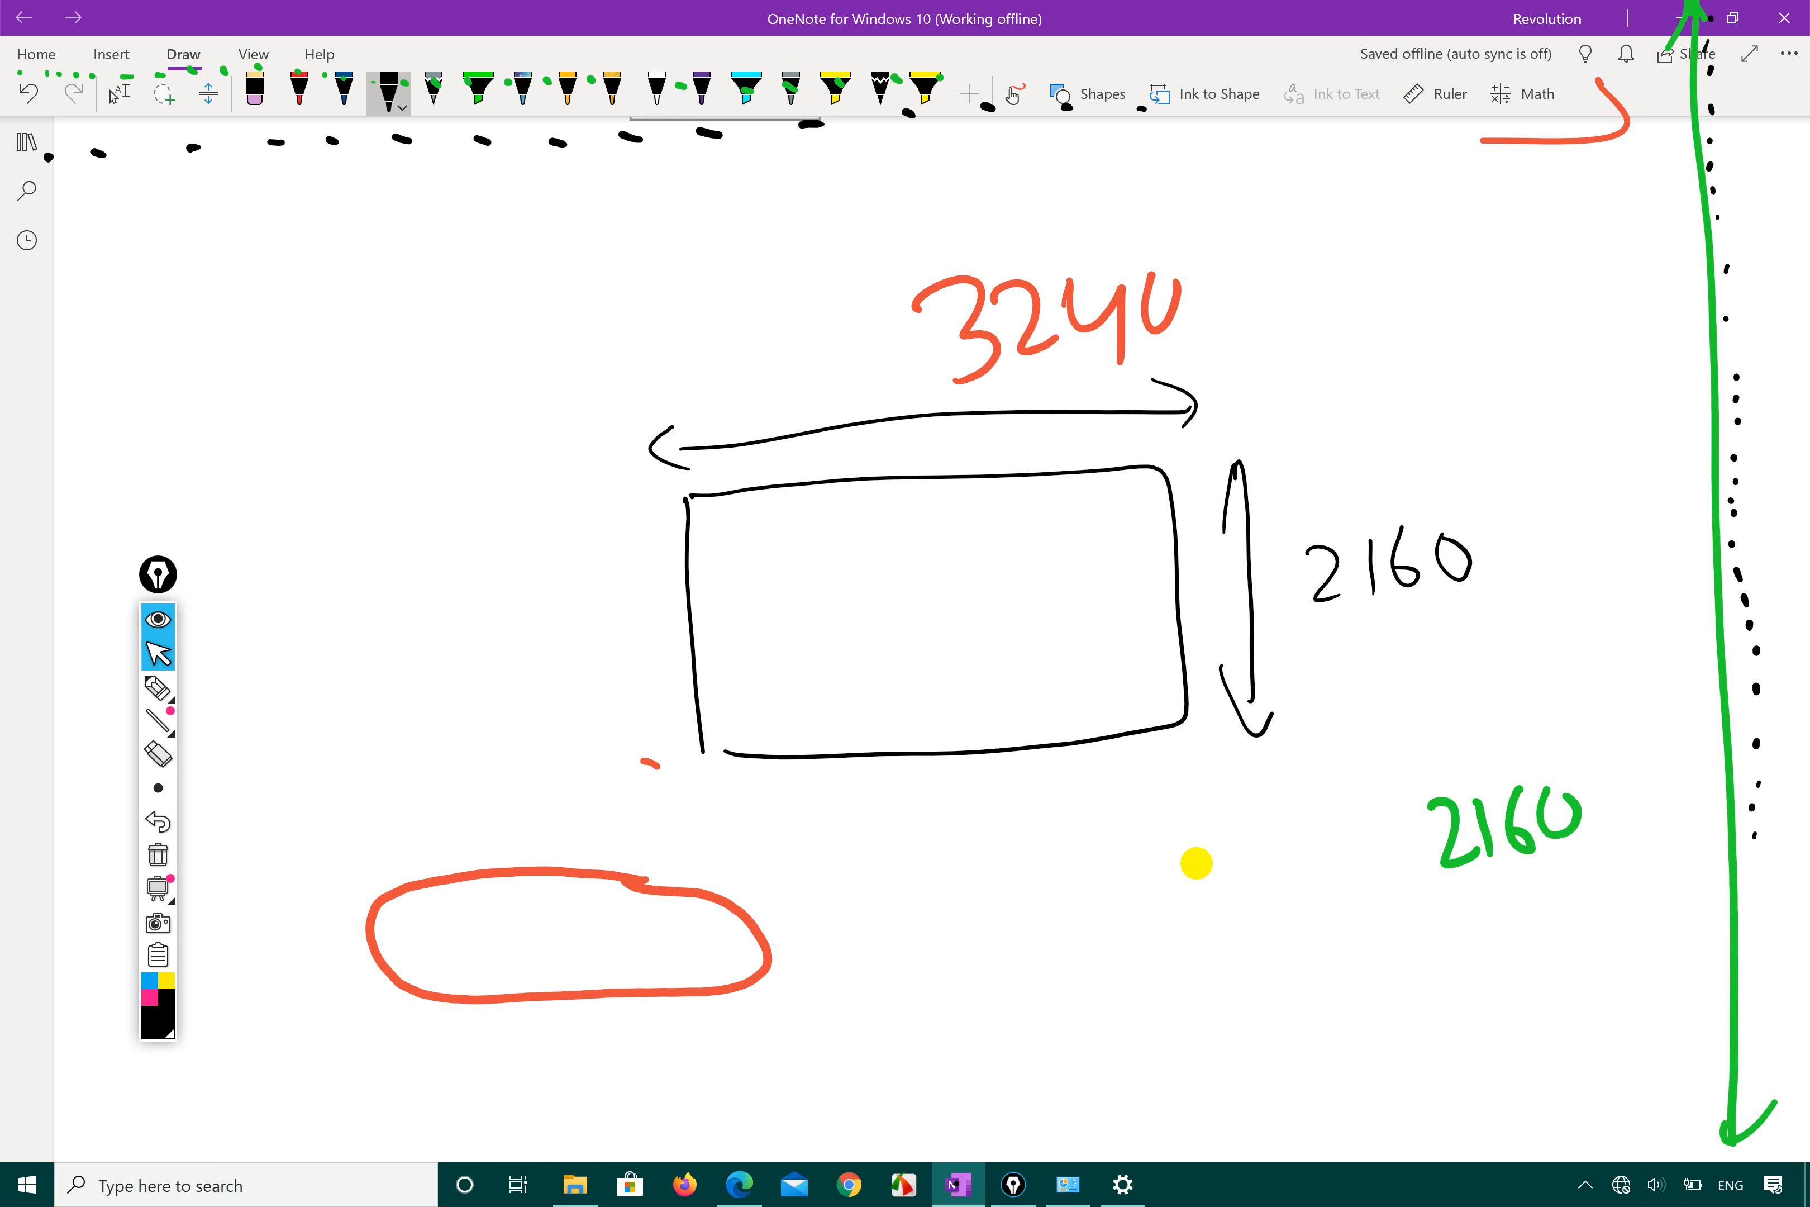
Step: Choose the purple pen and mark a row of dots inside the rectangle's upper edge
click(389, 92)
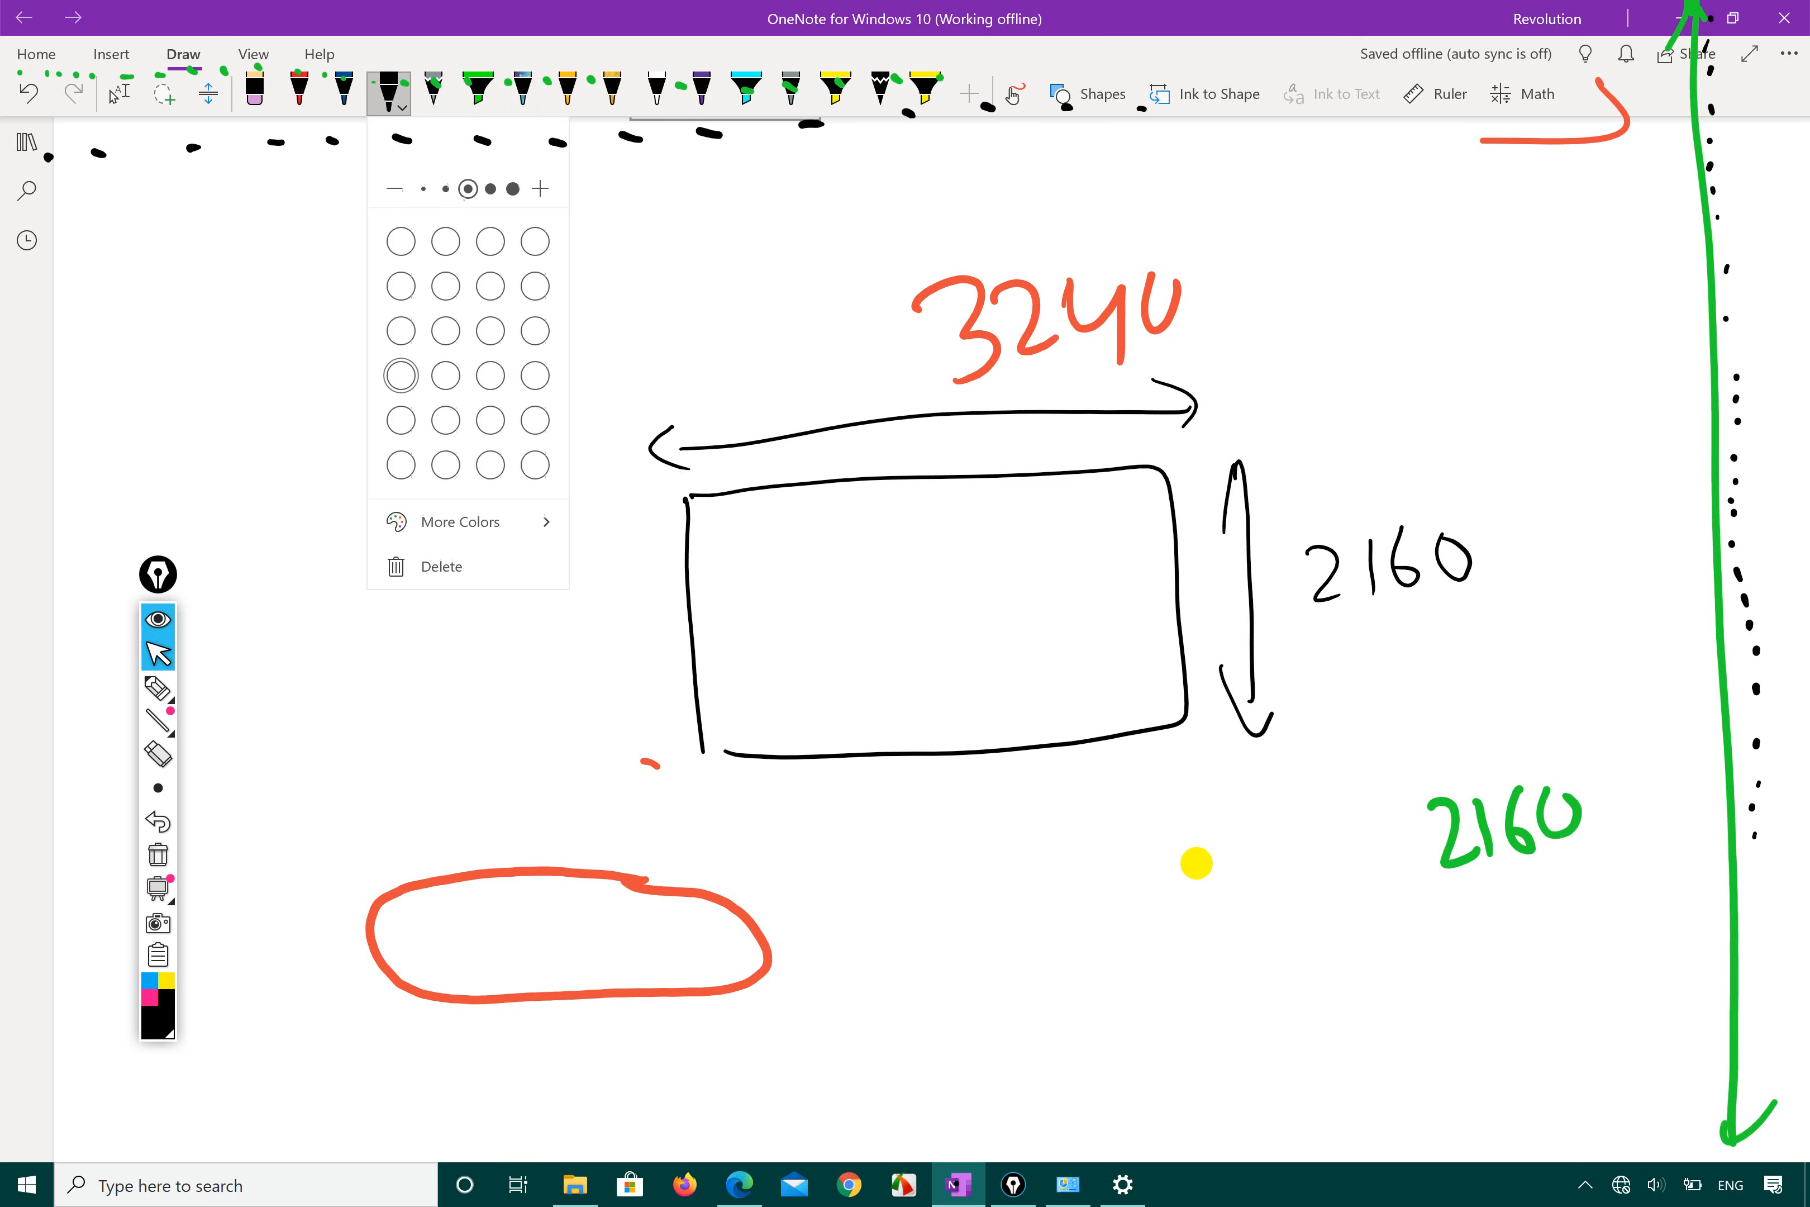
click(701, 92)
click(989, 541)
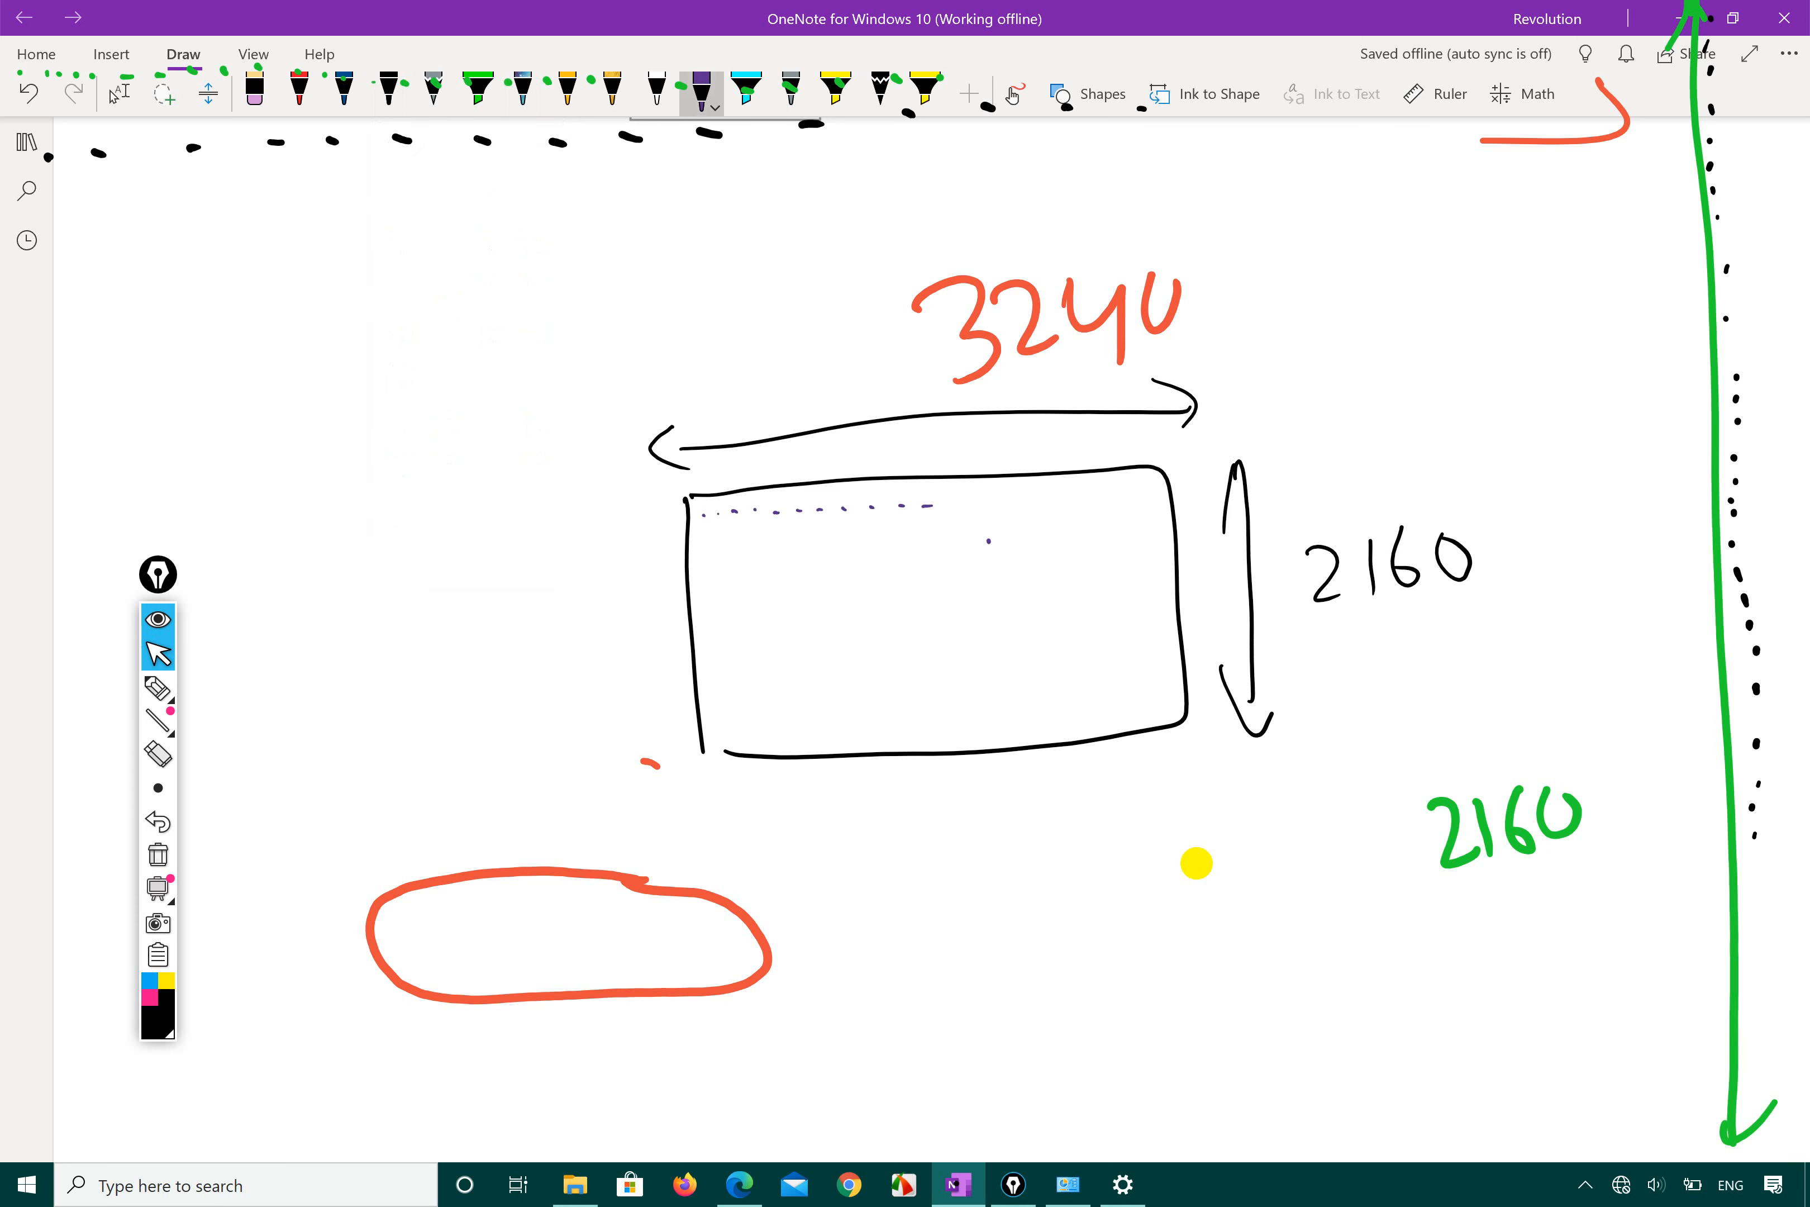
drag(950, 504, 1046, 502)
drag(1062, 503, 1068, 502)
Step: Draw purple arrows from 3240 to the rectangle's upper row of dots and from 2160 to its right side
drag(985, 378, 841, 510)
mouse_move(844, 483)
mouse_down()
mouse_move(841, 507)
mouse_move(872, 511)
mouse_up()
drag(983, 380, 1087, 492)
mouse_move(1058, 486)
mouse_down()
mouse_move(1089, 493)
mouse_move(1104, 469)
mouse_up()
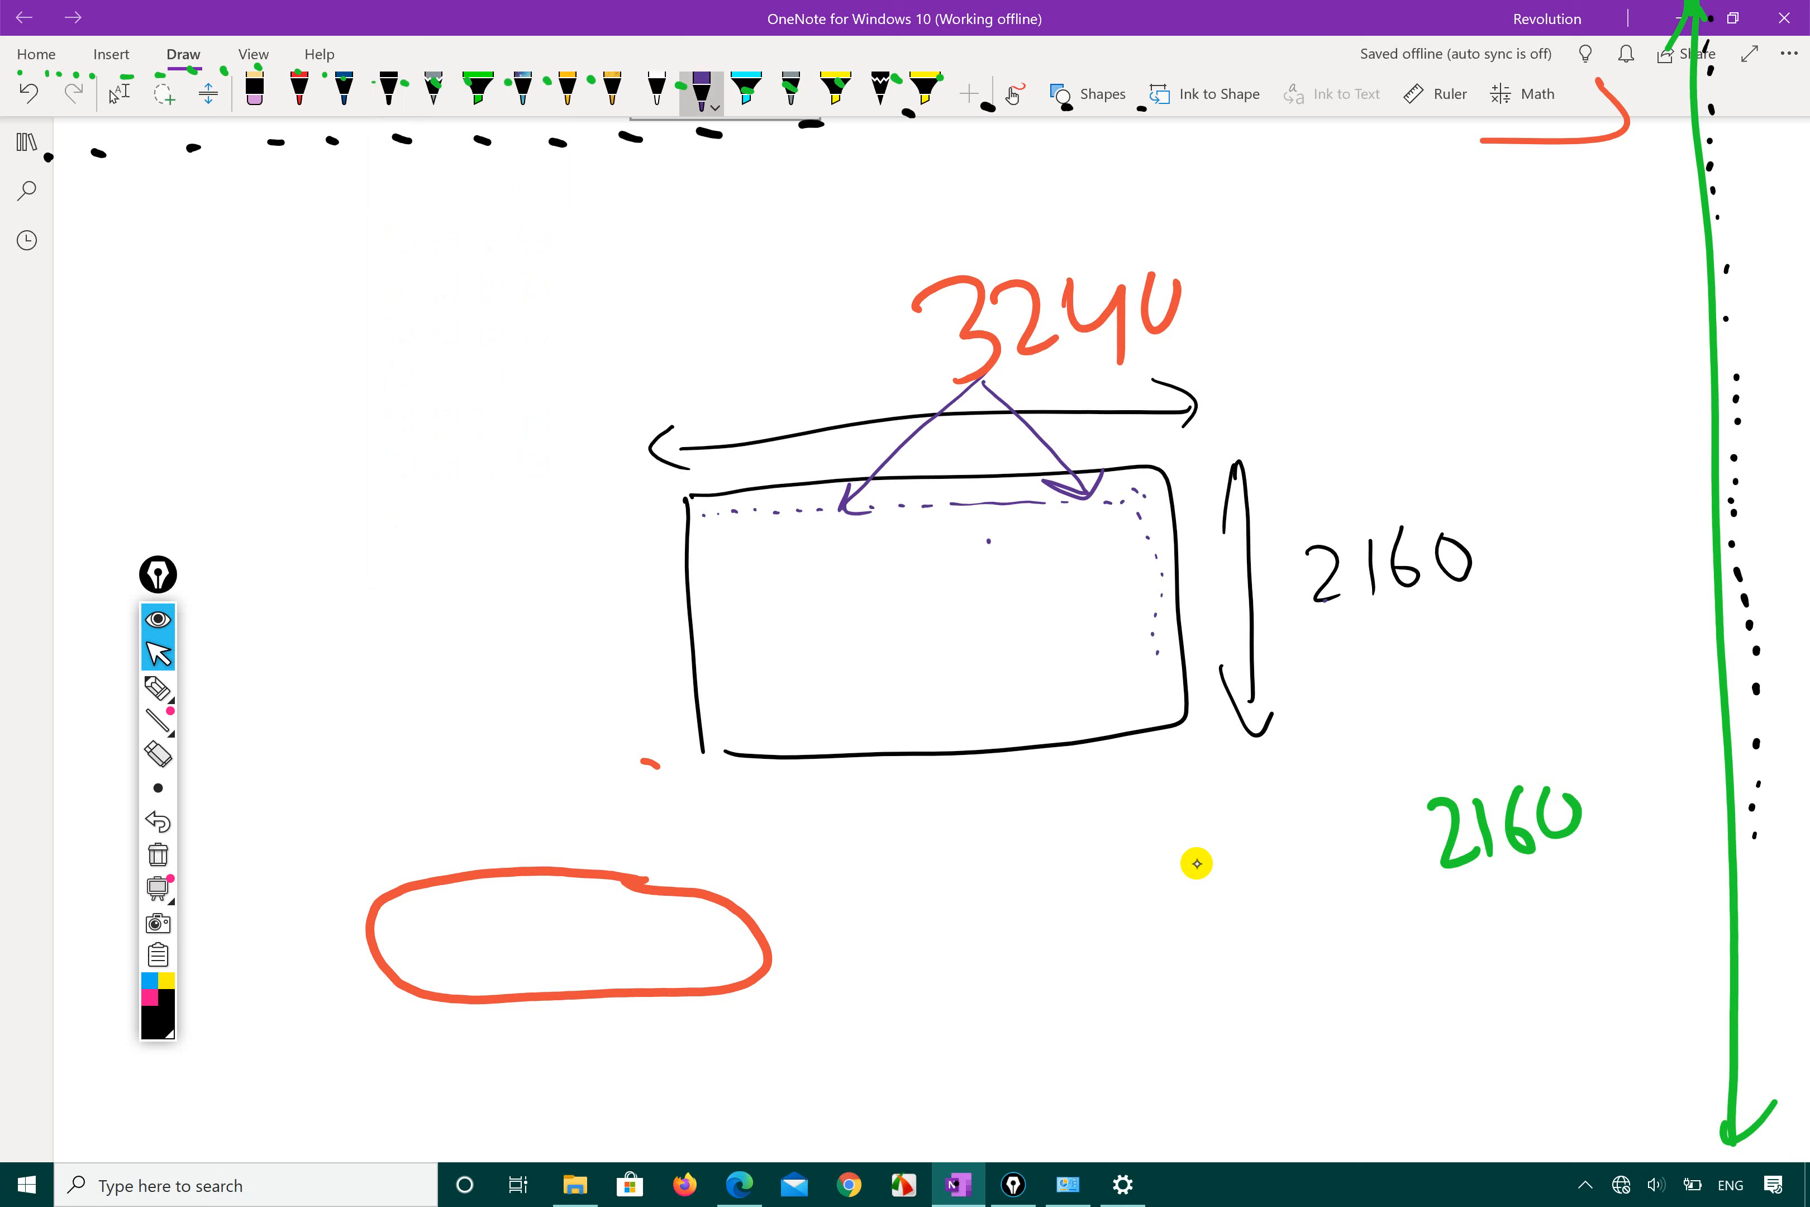
mouse_move(1151, 508)
mouse_down()
mouse_move(1281, 559)
mouse_move(1176, 531)
mouse_up()
drag(1299, 570, 1233, 684)
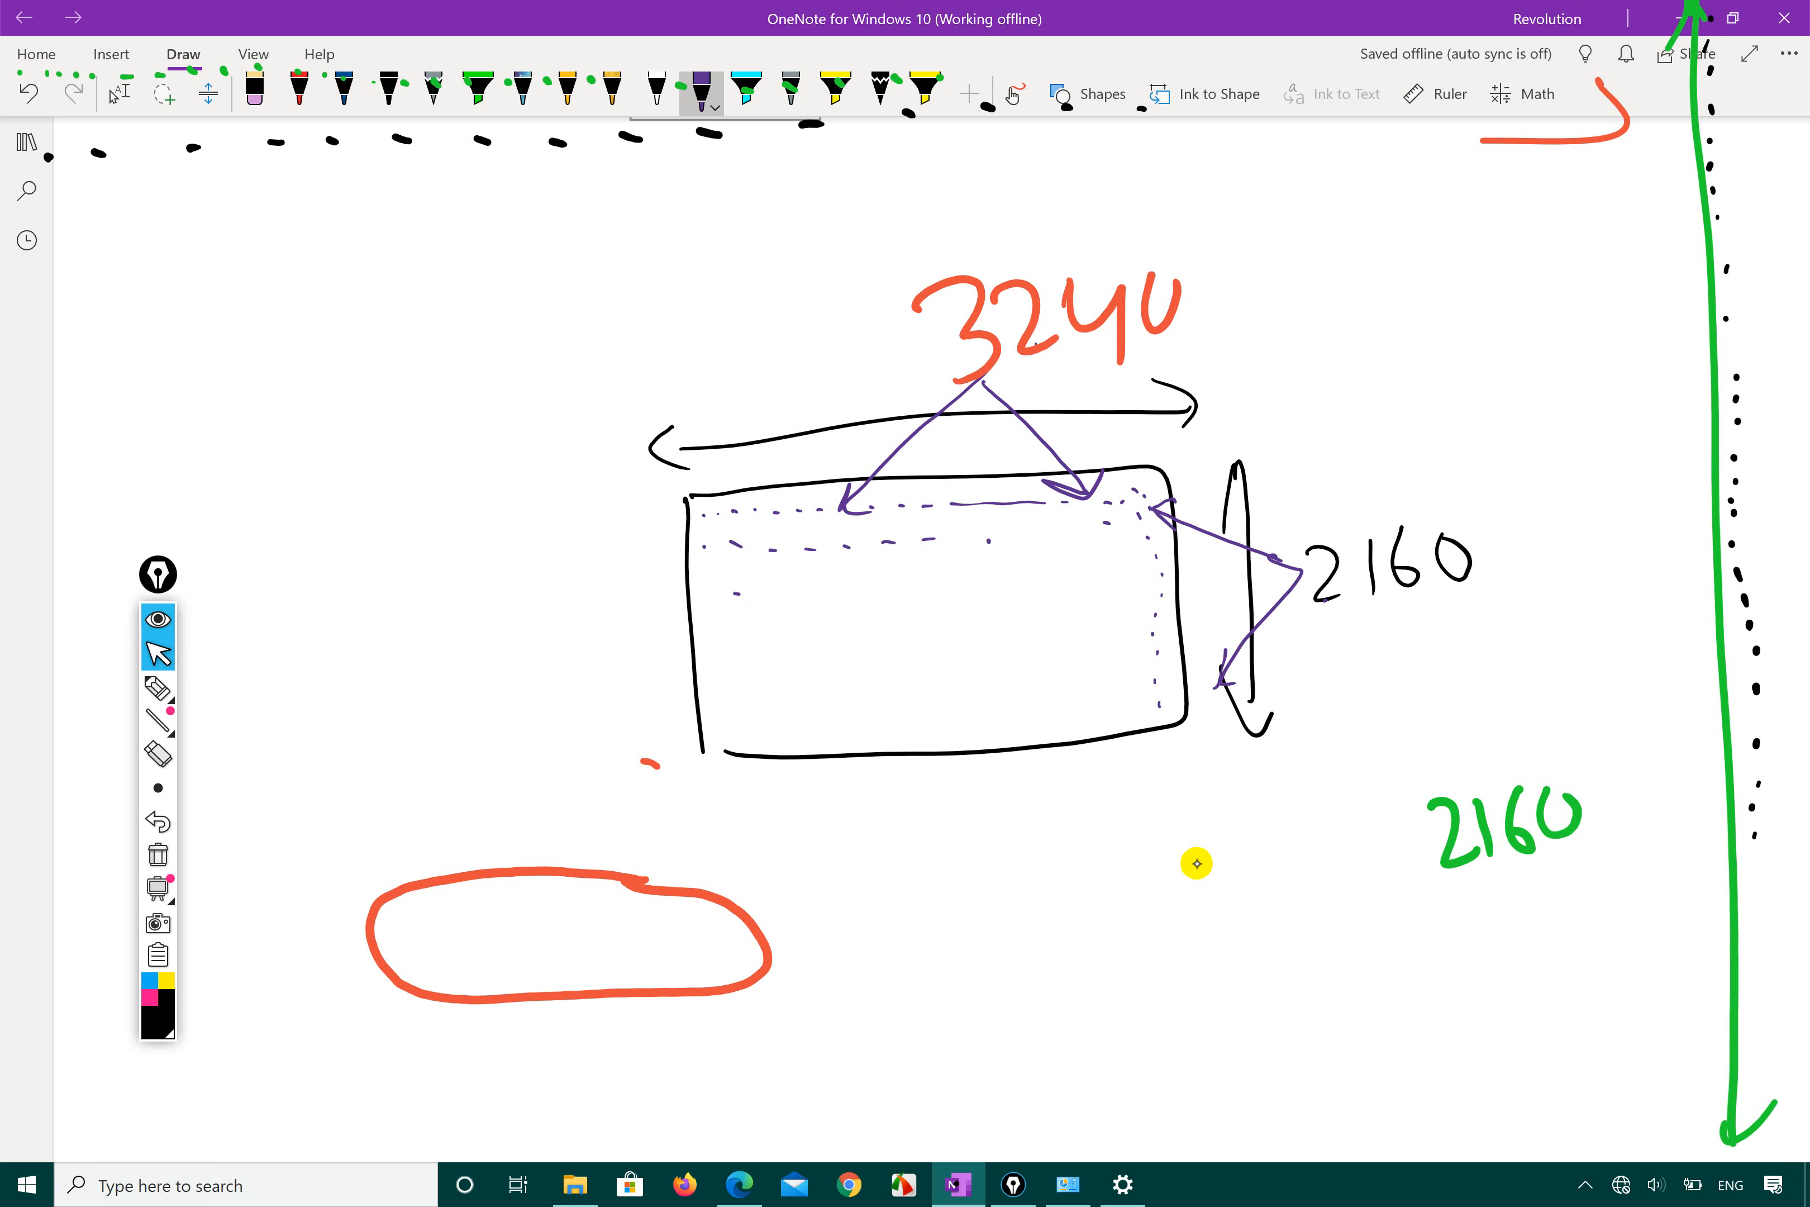
Step: Fill the rectangle with scattered purple dashes, mark a dot outside its left edge, and leave drawing mode
drag(1001, 604, 1015, 612)
drag(911, 622, 927, 621)
drag(1061, 597, 1073, 594)
drag(1113, 596, 1130, 599)
drag(745, 665, 751, 669)
drag(662, 520, 680, 526)
key(Escape)
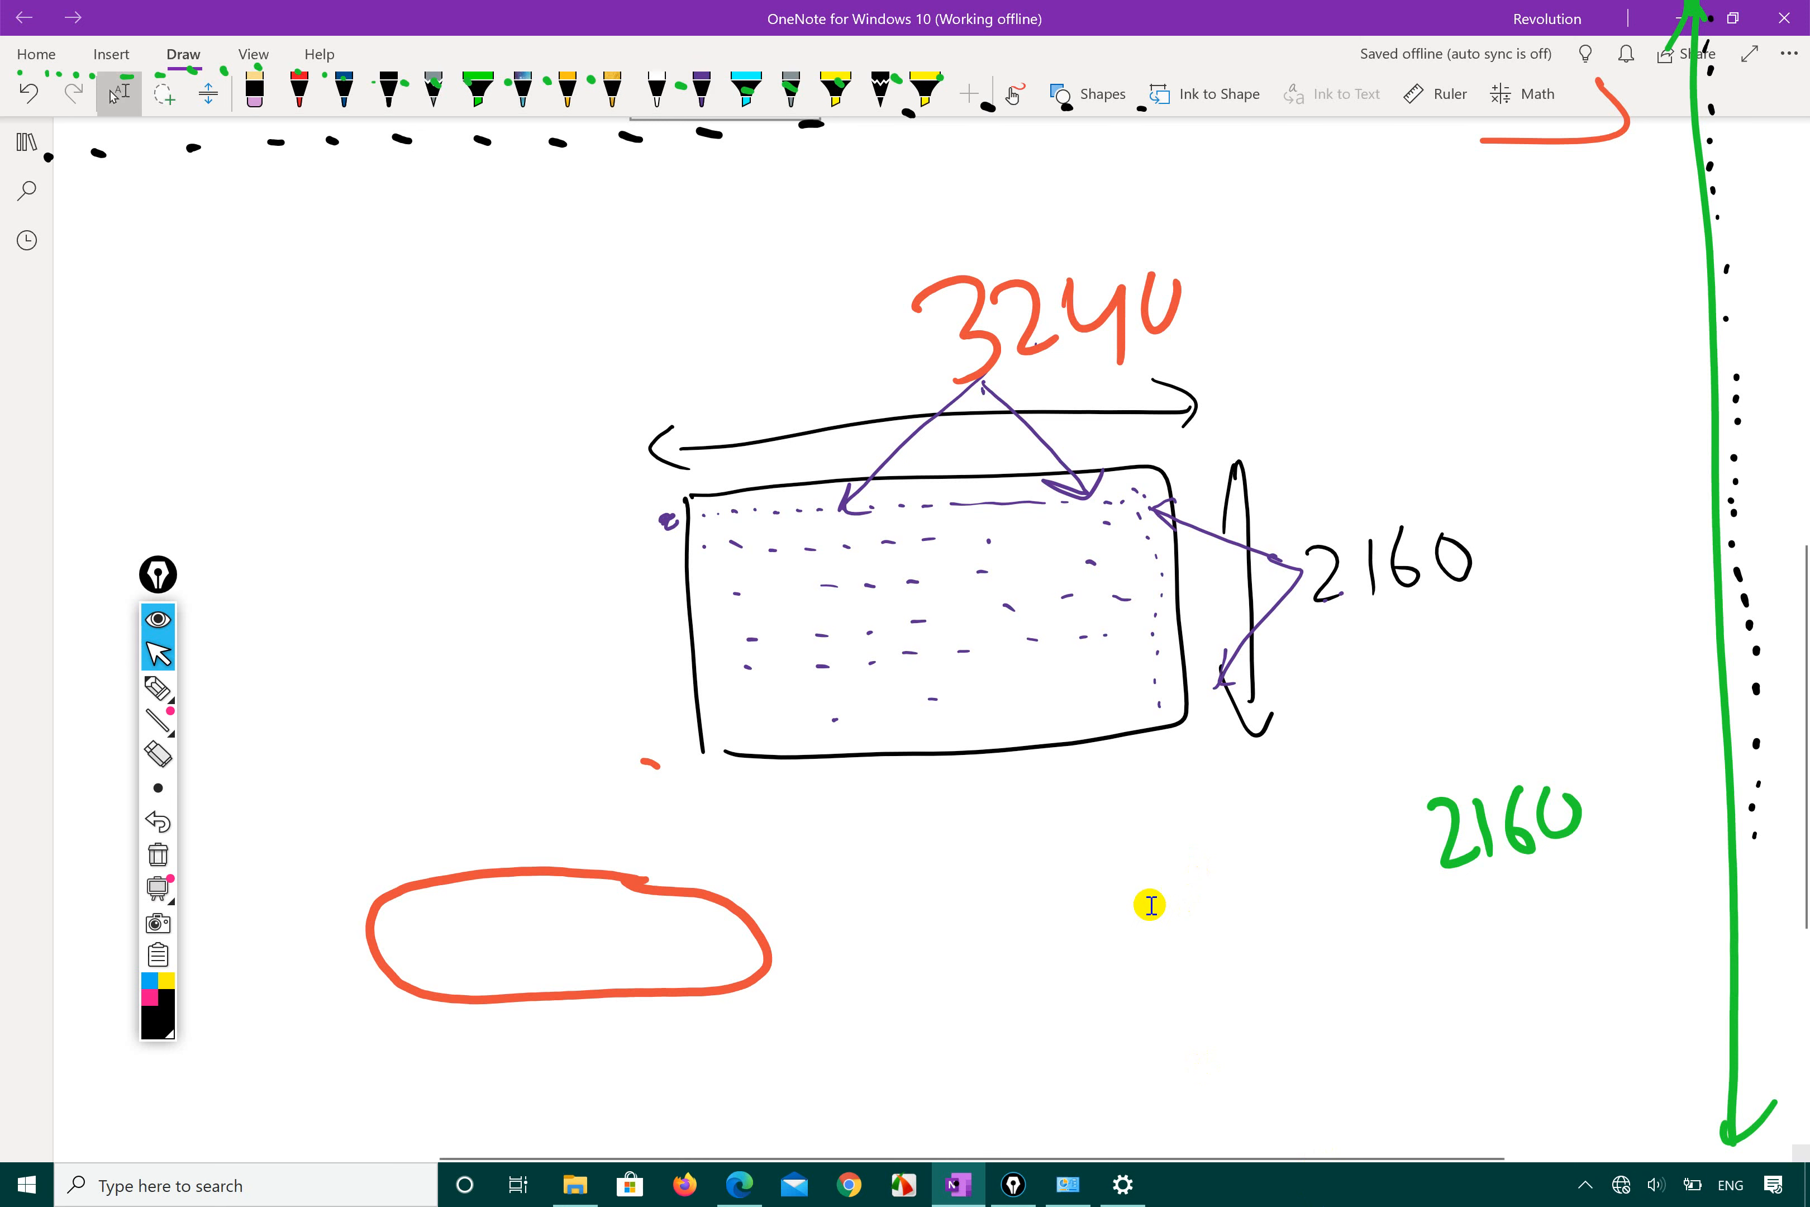
Step: Draw a purple line across the rectangle's upper row of dots and write 2160 in purple beneath the black 2160
drag(684, 516, 1137, 494)
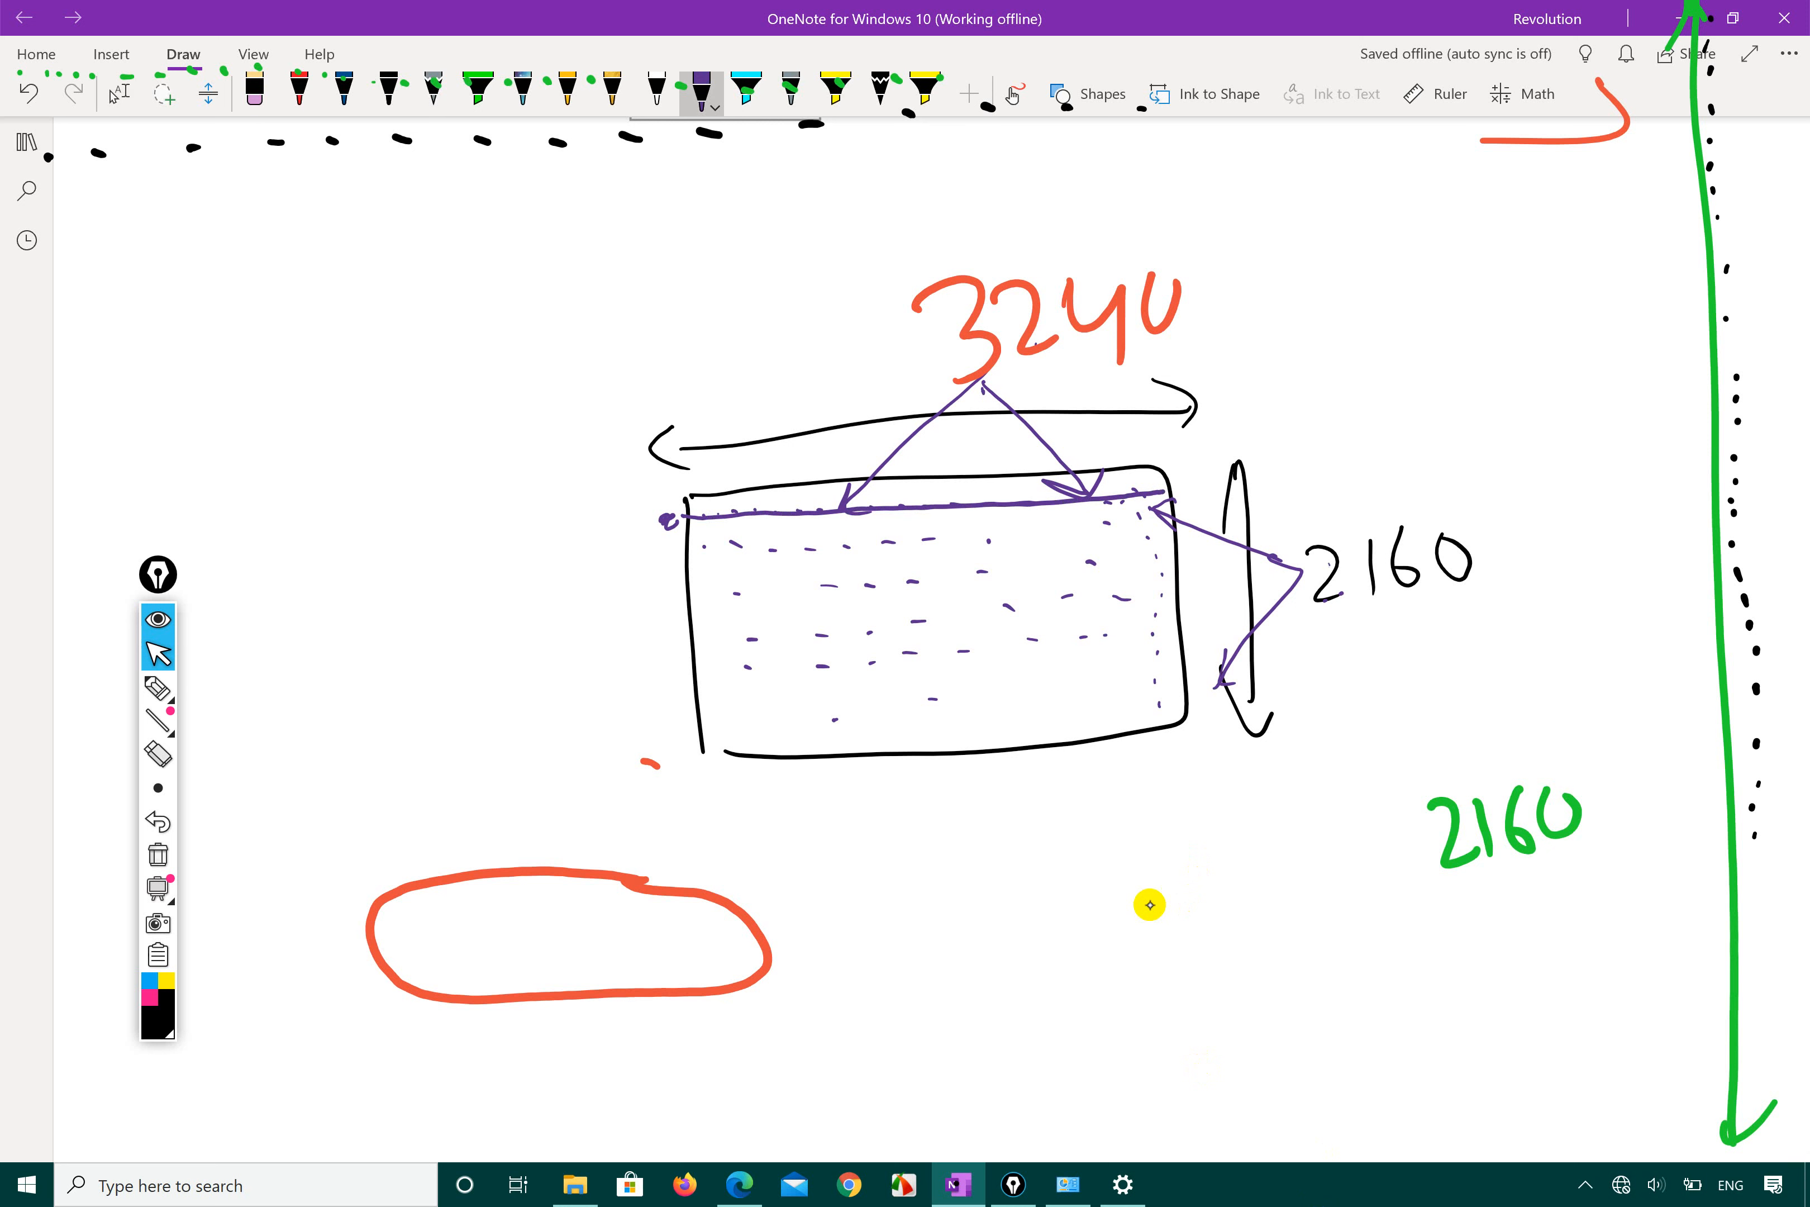
drag(1316, 548, 1340, 592)
drag(1309, 651, 1332, 679)
mouse_move(1345, 643)
mouse_down()
mouse_move(1342, 666)
mouse_move(1378, 663)
mouse_up()
drag(1385, 639, 1397, 640)
Step: Clear all Epic Pen annotations from the screen, with the blank canvas area below the sketched rectangle in view
scroll(935, 545, down, 4)
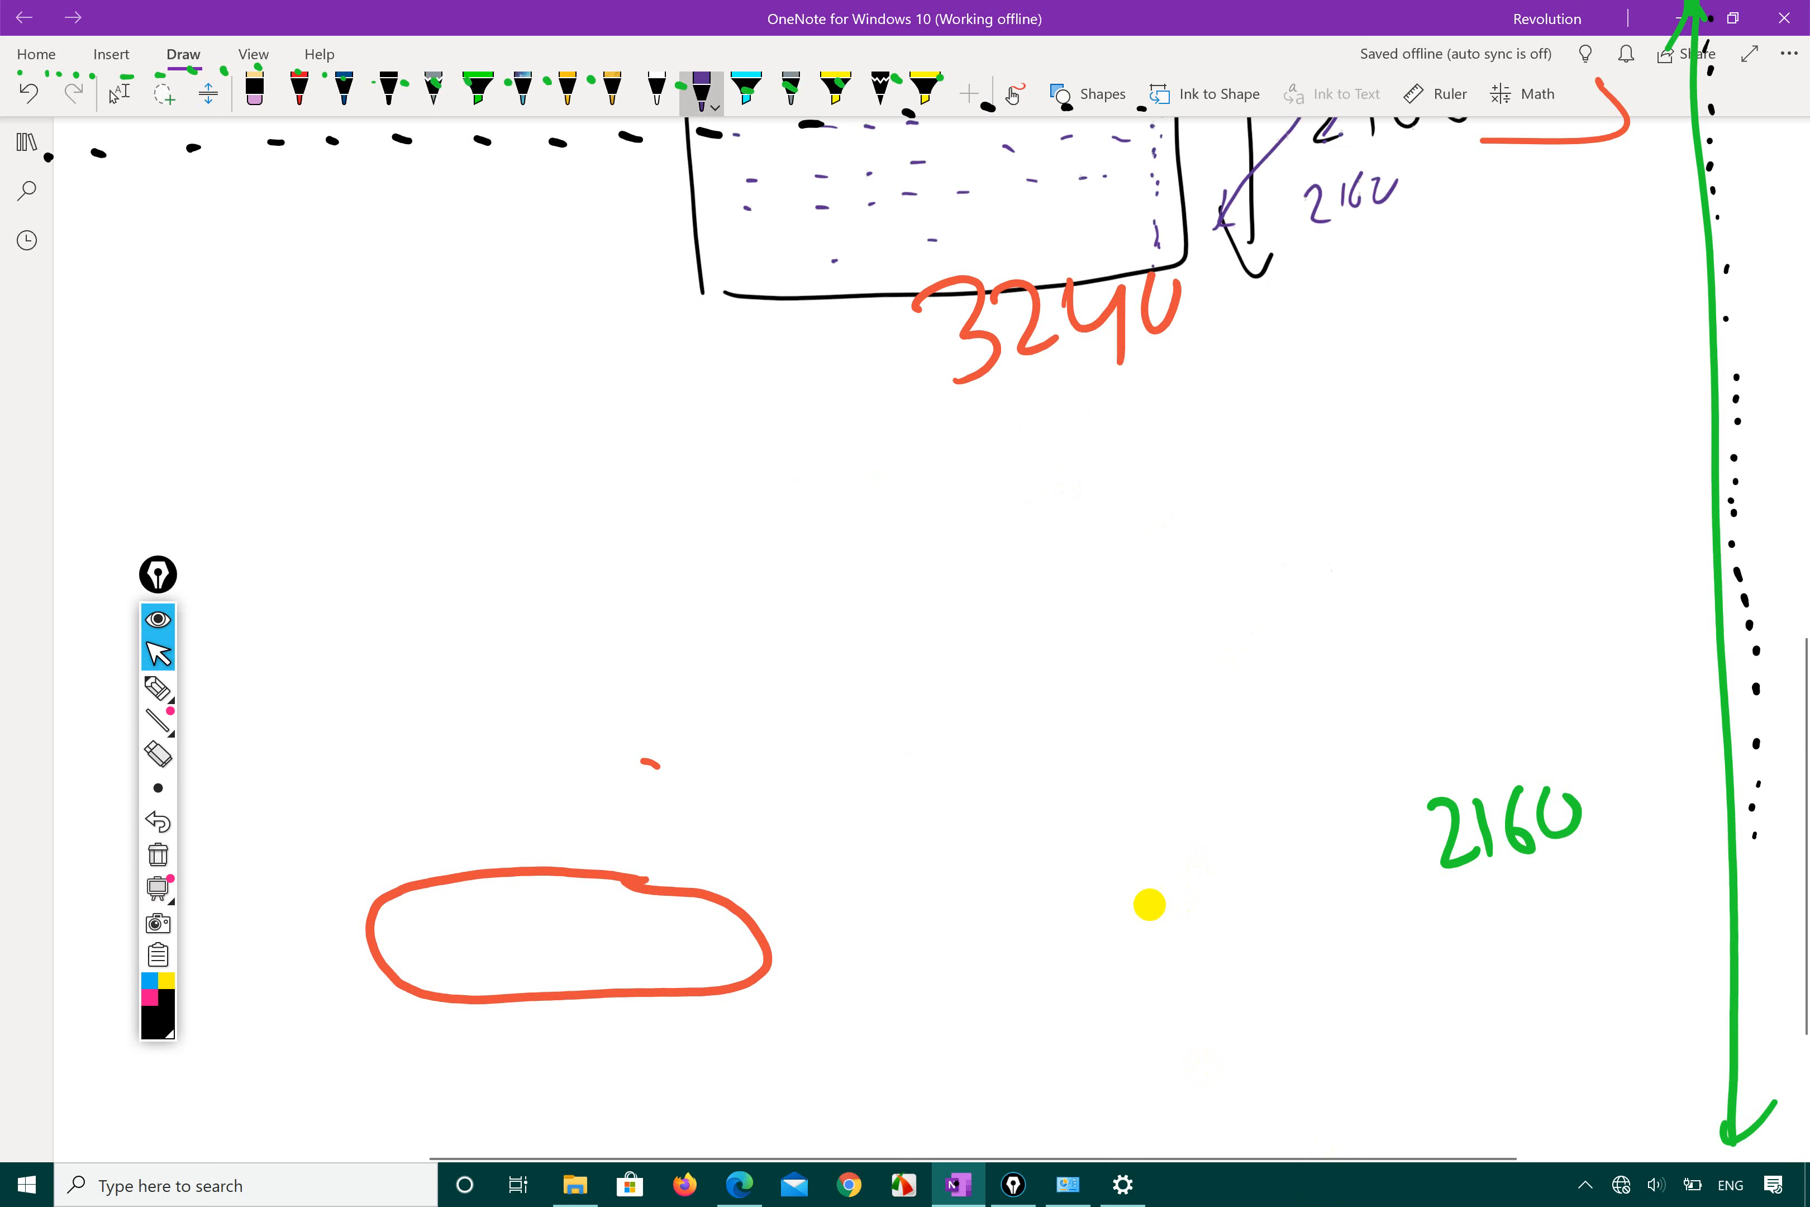
scroll(1150, 905, up, 6)
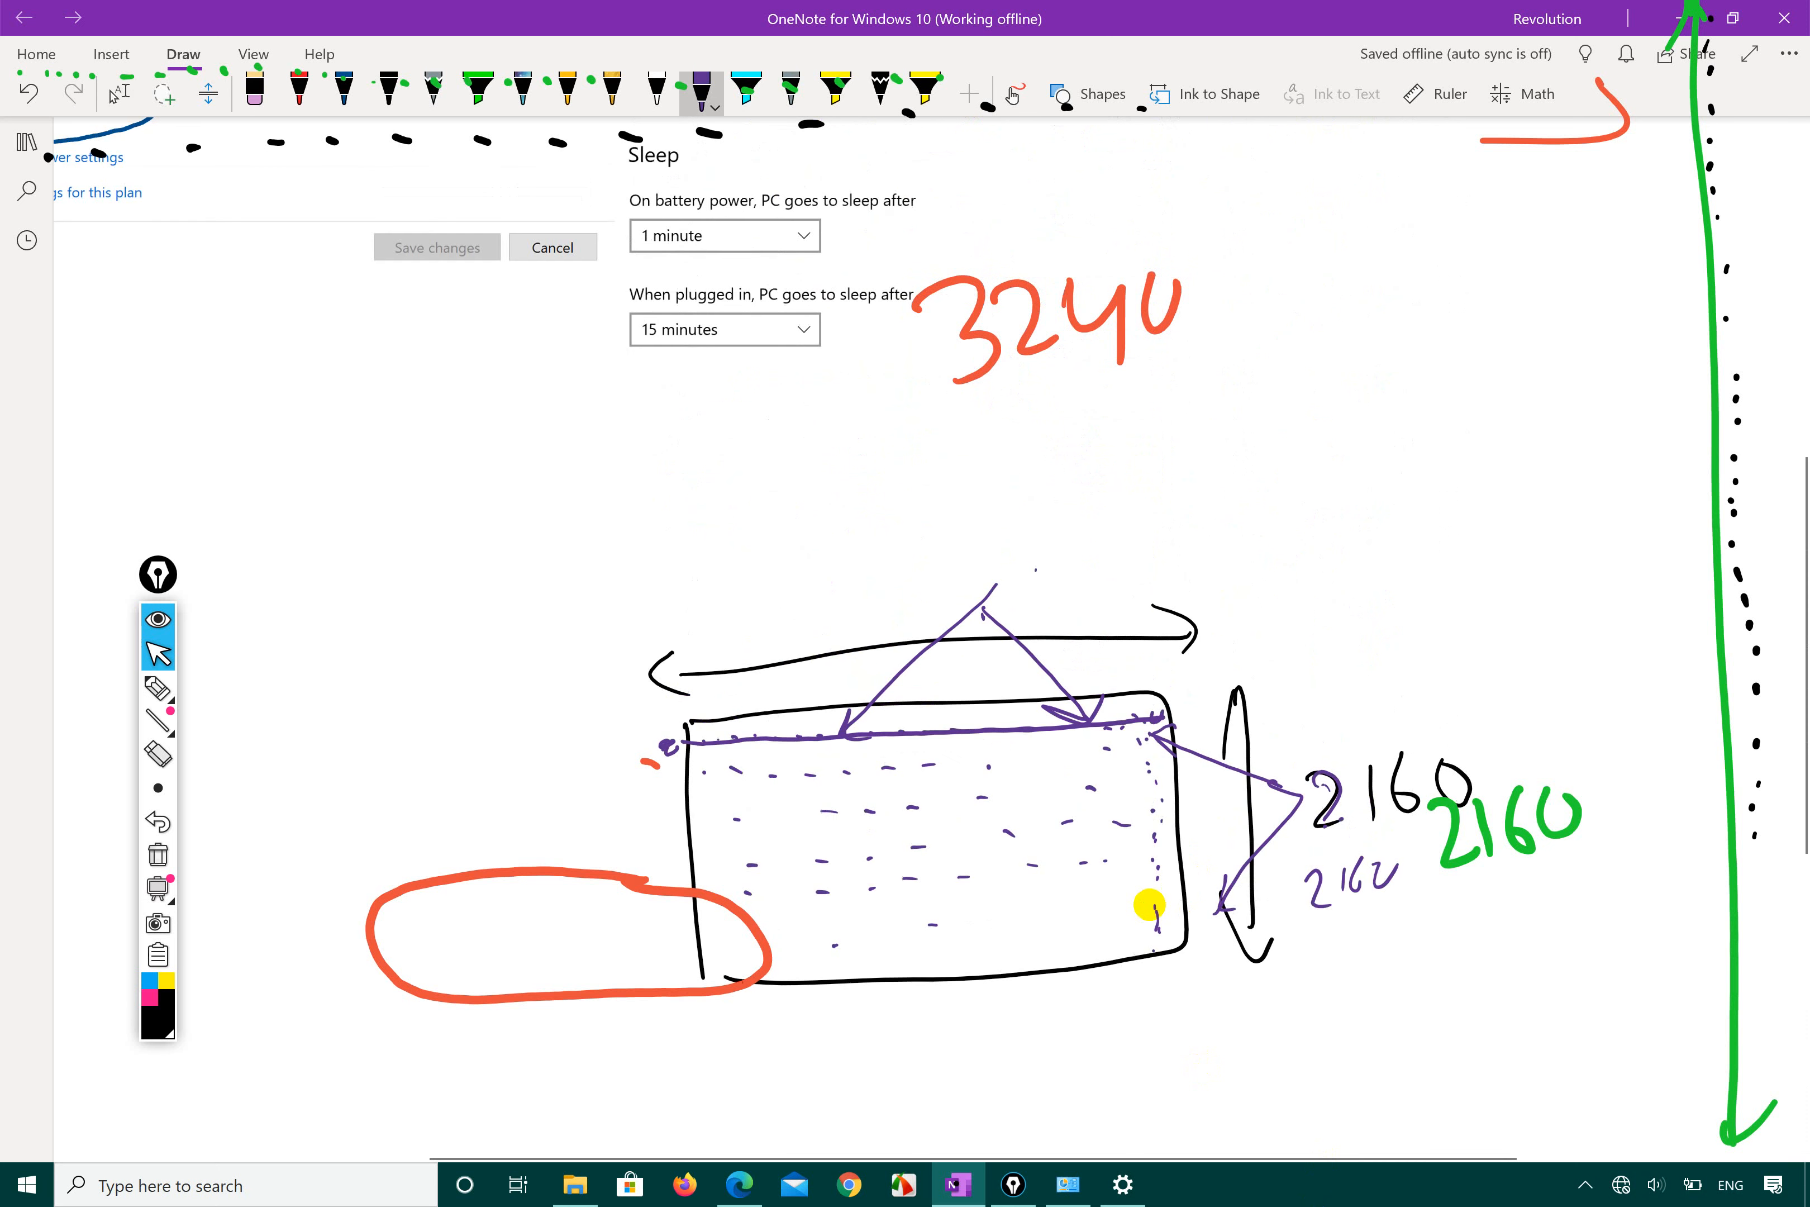
scroll(1150, 905, down, 9)
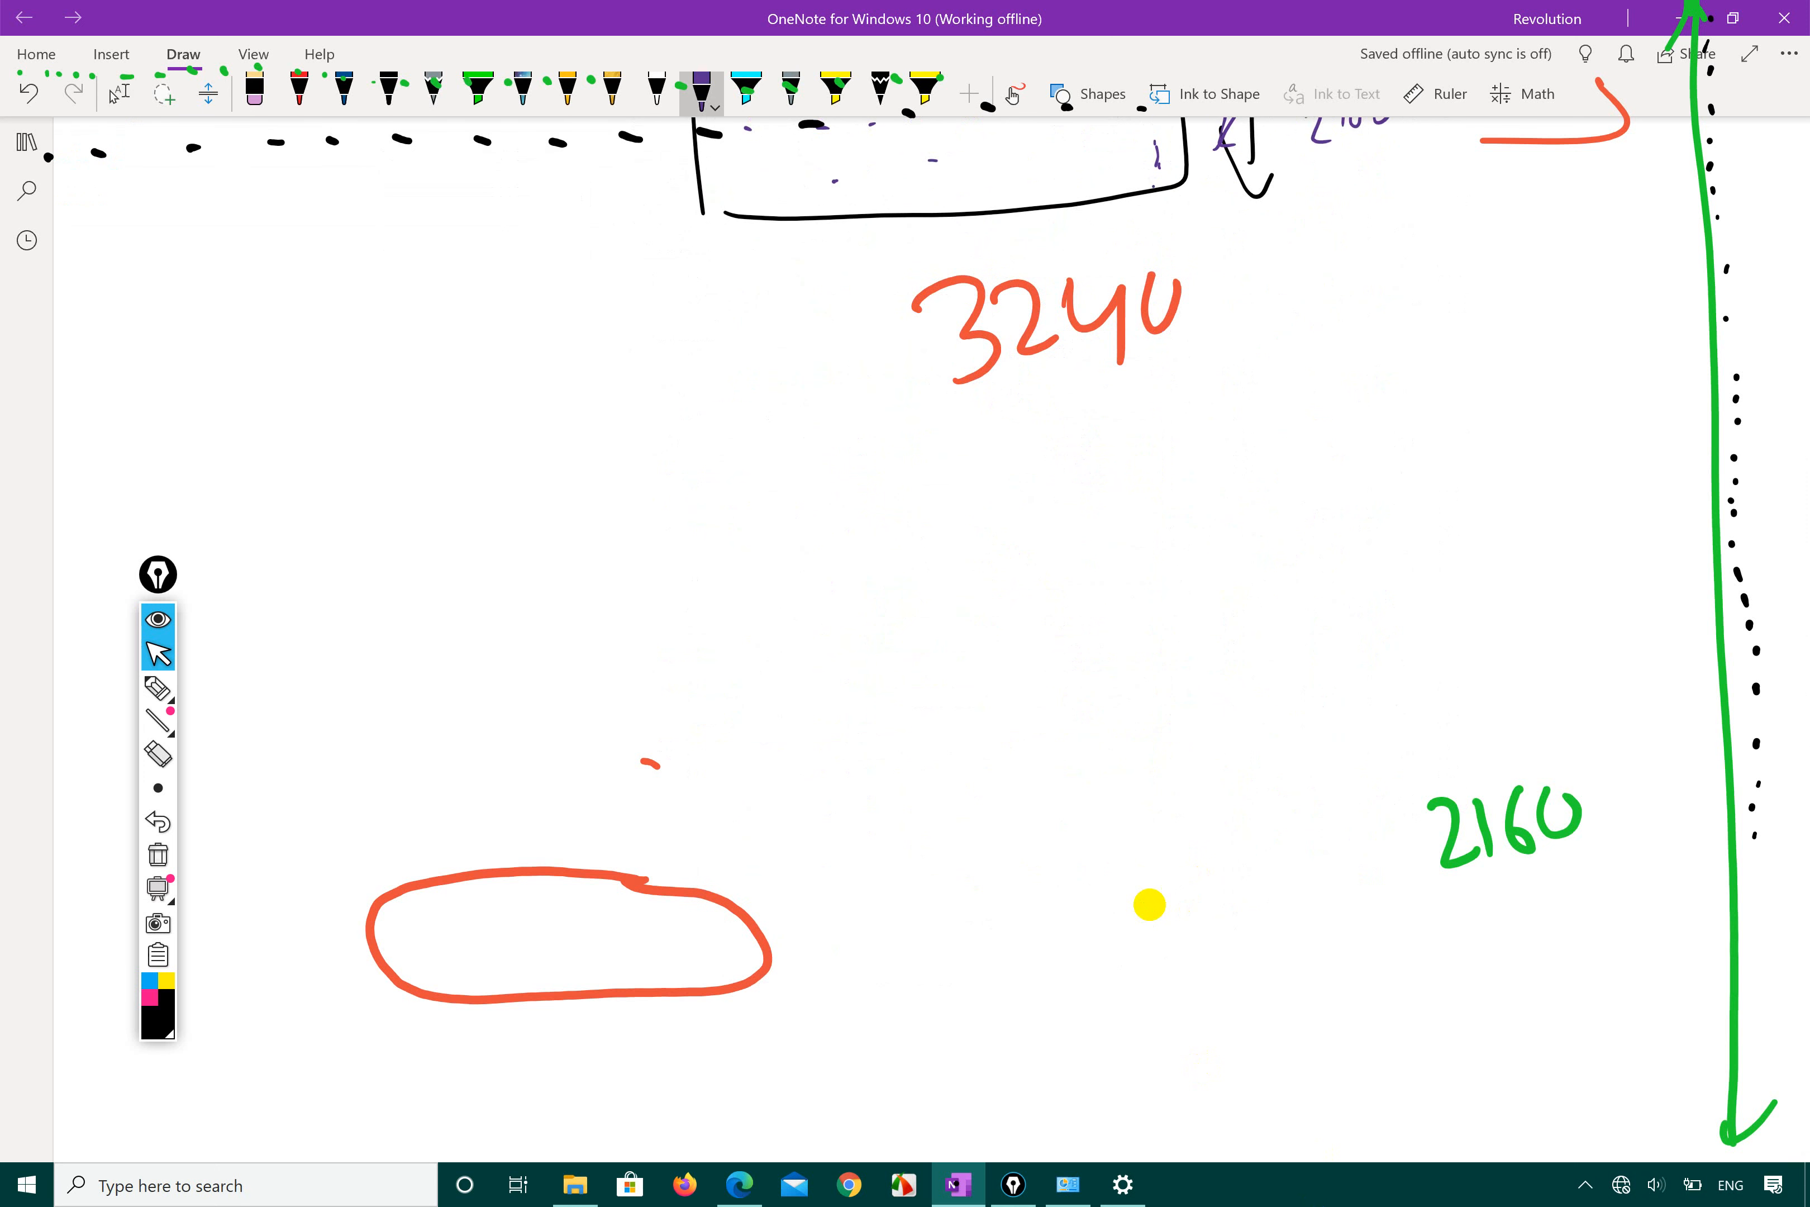
click(158, 854)
Step: Draw a new purple rectangle in the blank area and start numbering its upper edge with 1, 2, 3, 4
drag(581, 699, 578, 705)
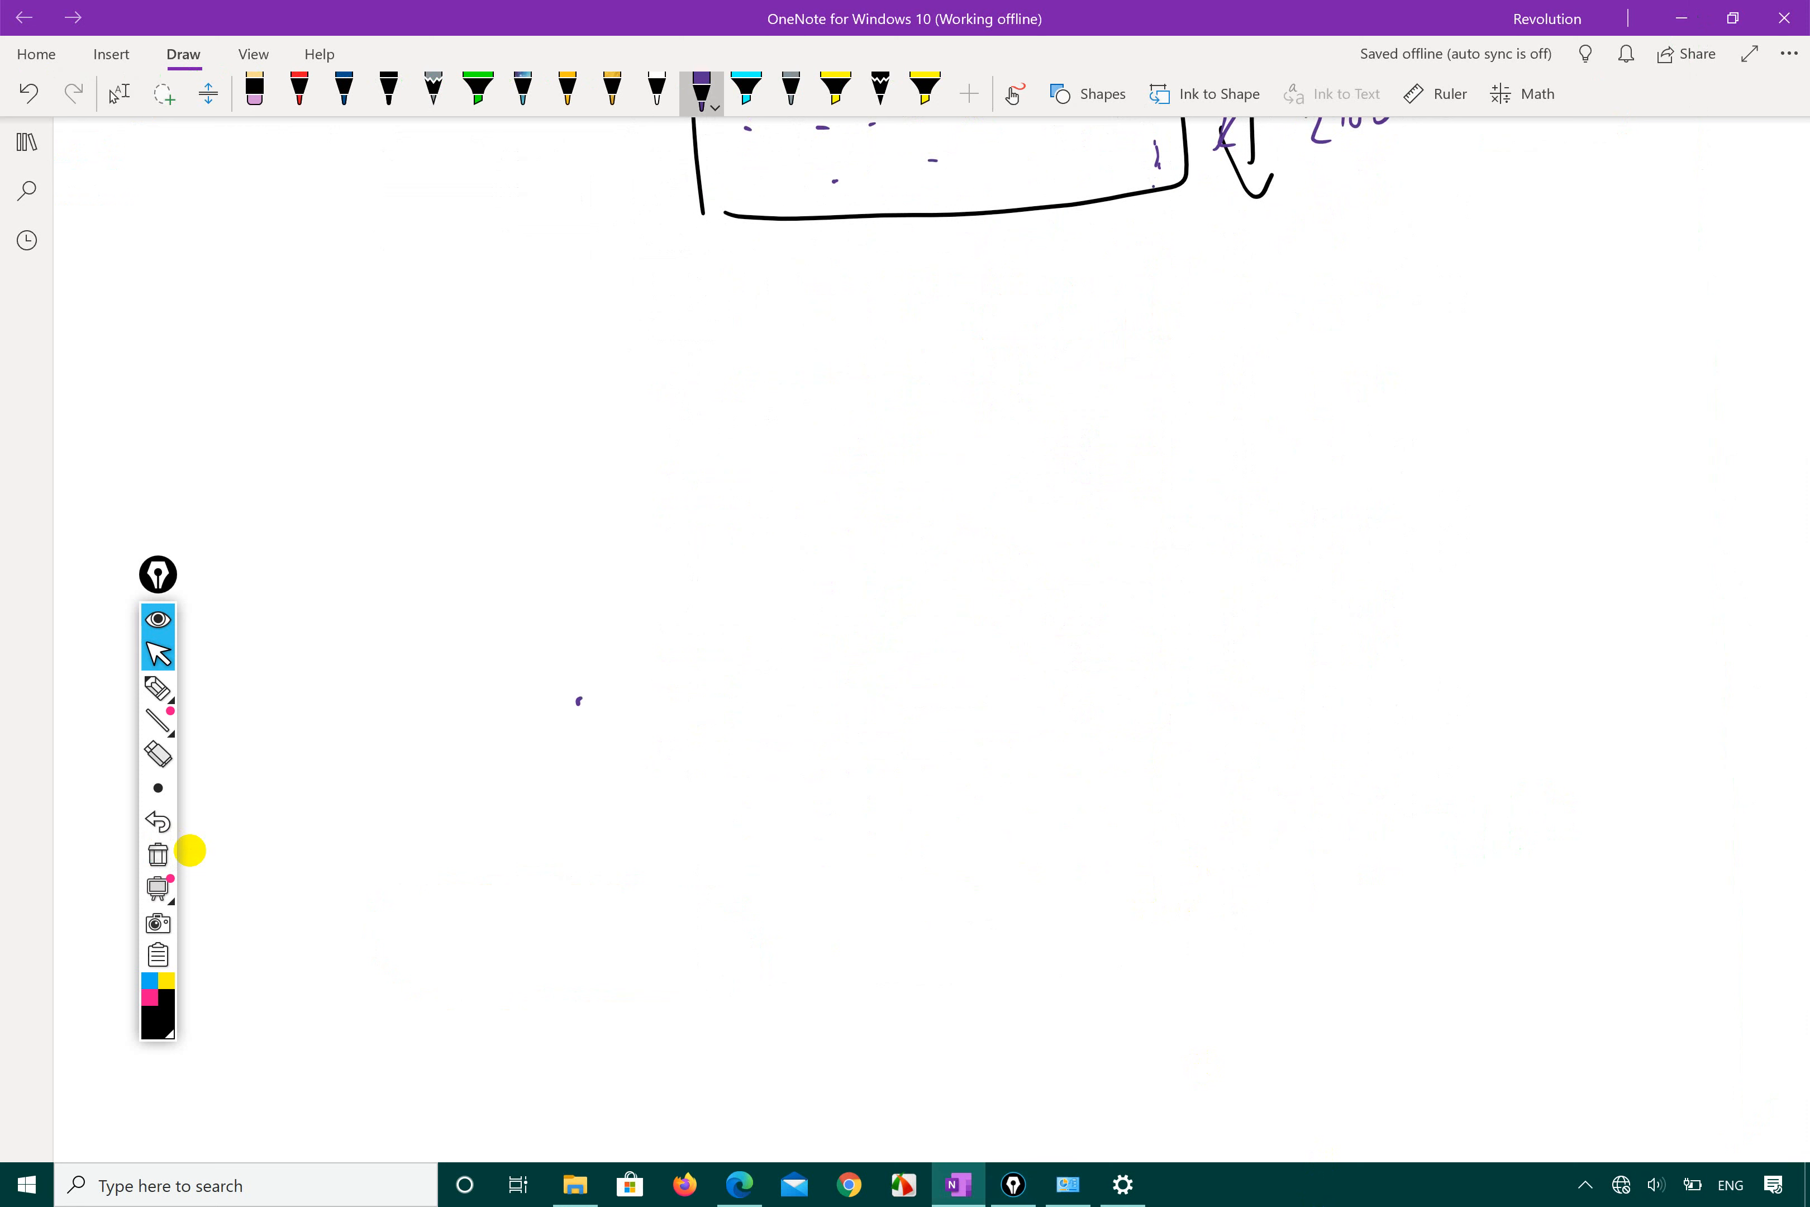
mouse_move(696, 518)
mouse_down()
mouse_move(715, 771)
mouse_move(1227, 456)
mouse_move(1128, 771)
mouse_move(769, 768)
mouse_up()
mouse_move(668, 465)
mouse_down()
mouse_move(682, 506)
mouse_move(752, 477)
mouse_move(756, 499)
mouse_up()
drag(796, 455, 798, 485)
drag(839, 455, 864, 459)
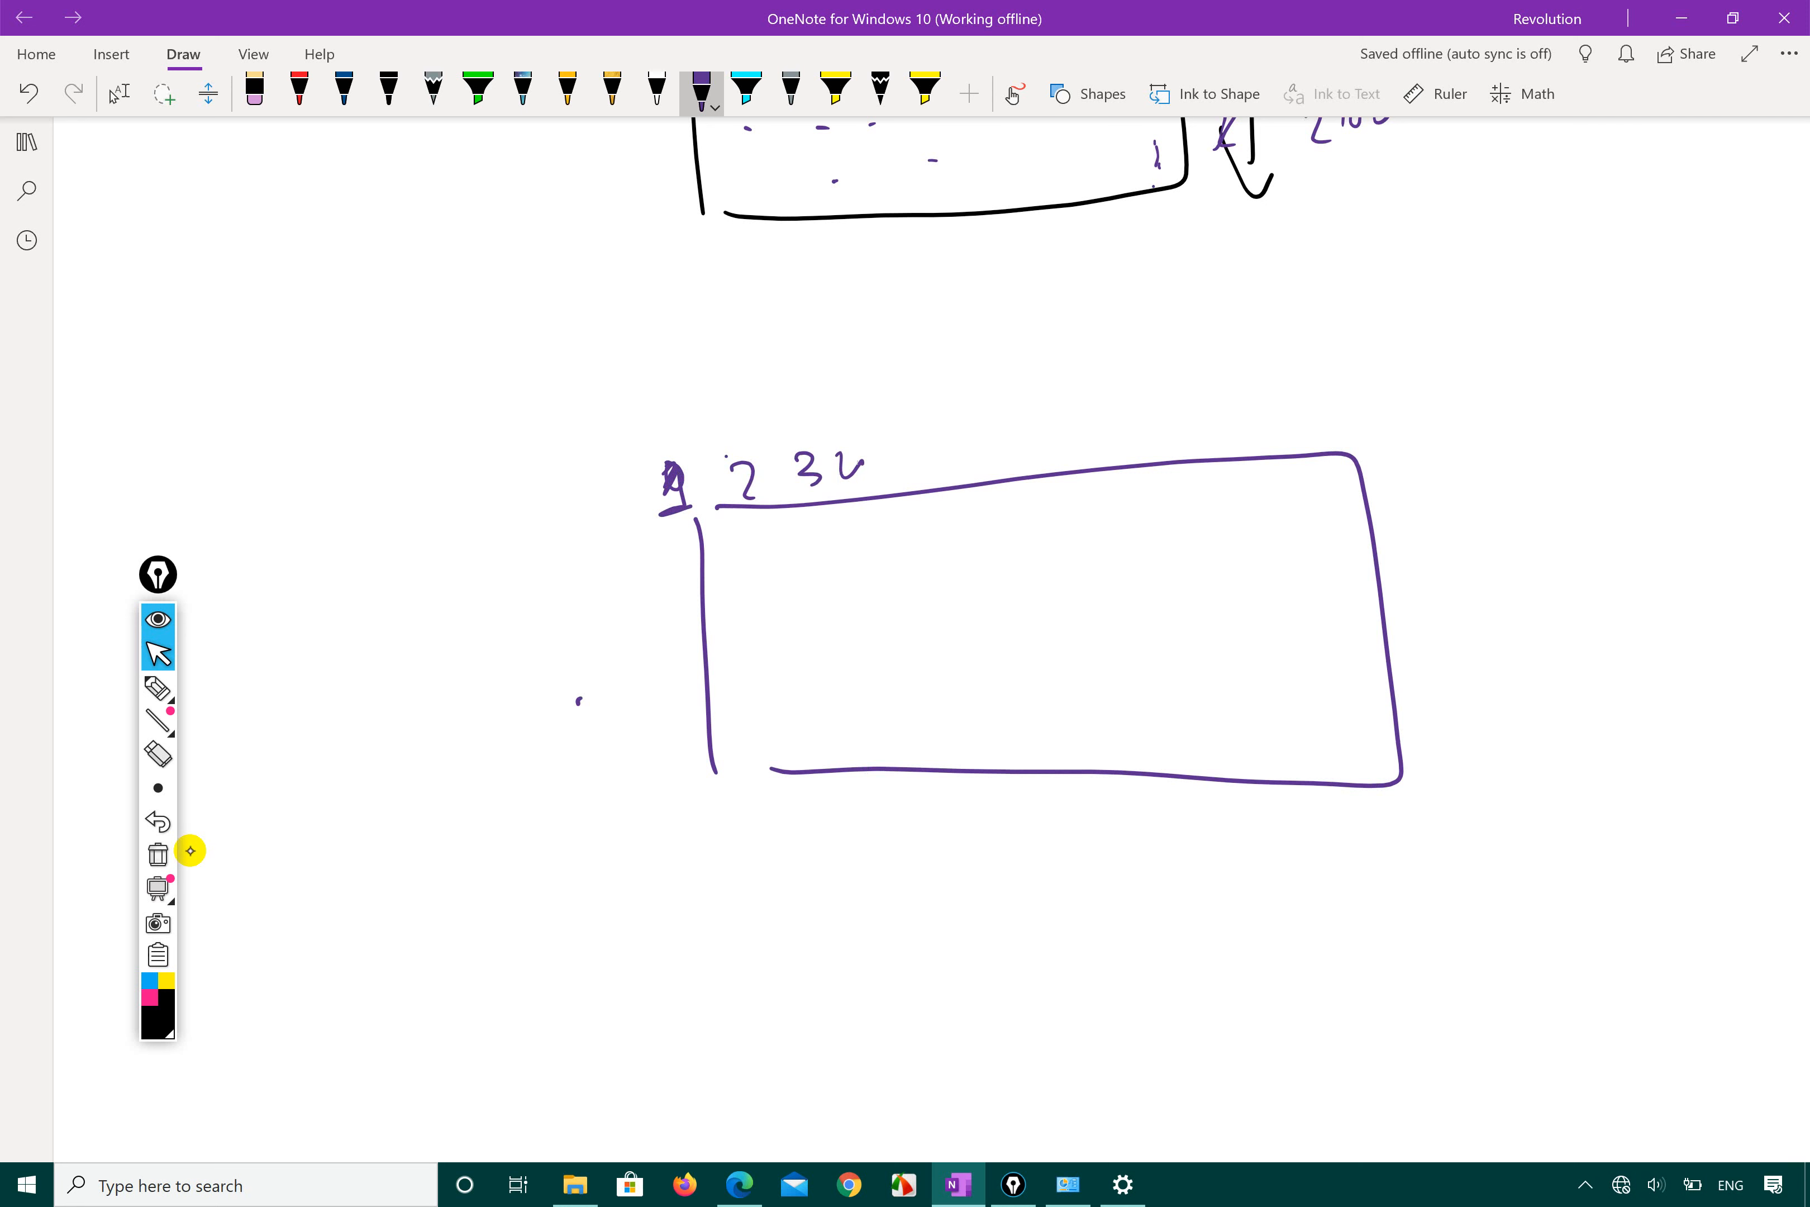
Step: Continue the upper edge's numbering with dots to 3240 and number the right edge from 1 down to 2160
mouse_move(1300, 410)
mouse_down()
mouse_move(1301, 436)
mouse_move(1371, 439)
mouse_move(1398, 414)
mouse_up()
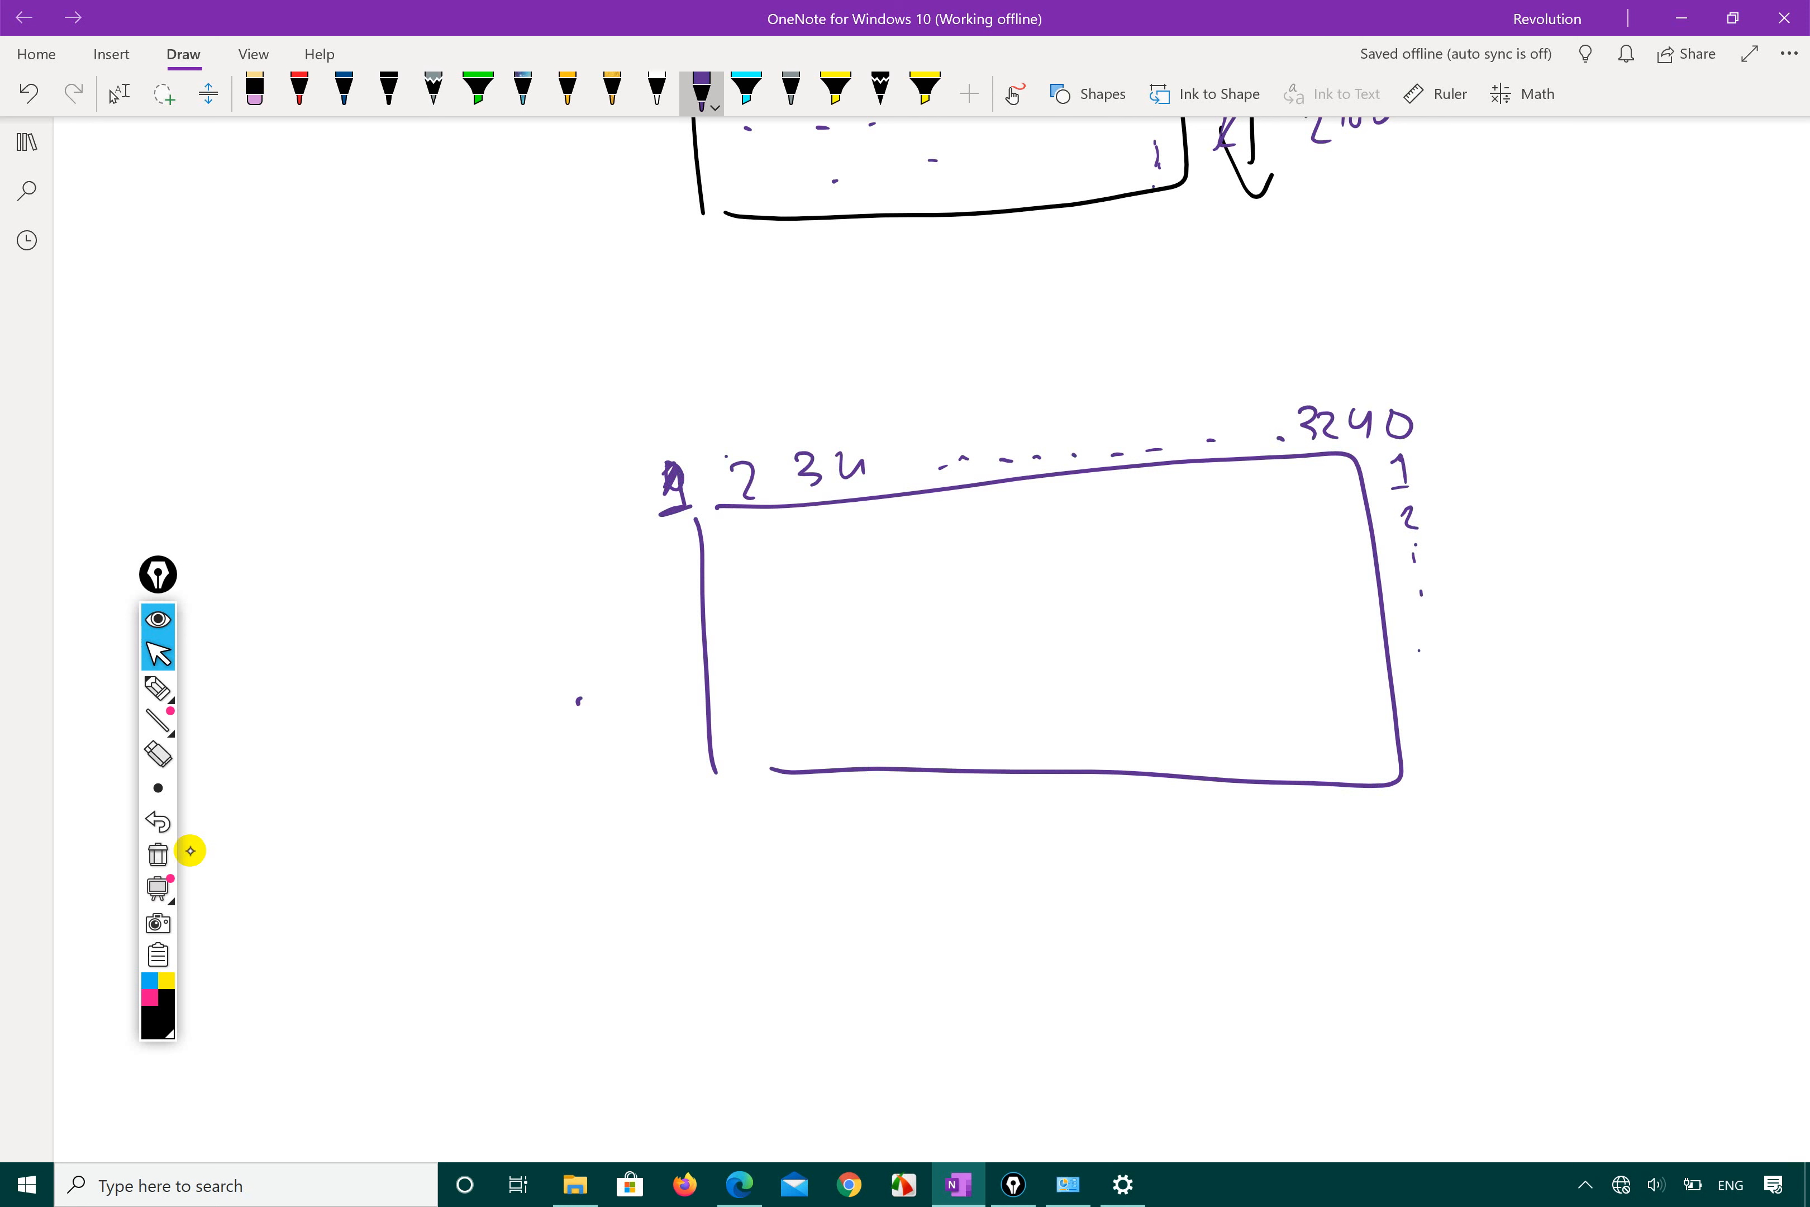
drag(1451, 762, 1463, 788)
drag(1474, 747, 1478, 785)
drag(1500, 748, 1490, 772)
drag(1528, 748, 1528, 772)
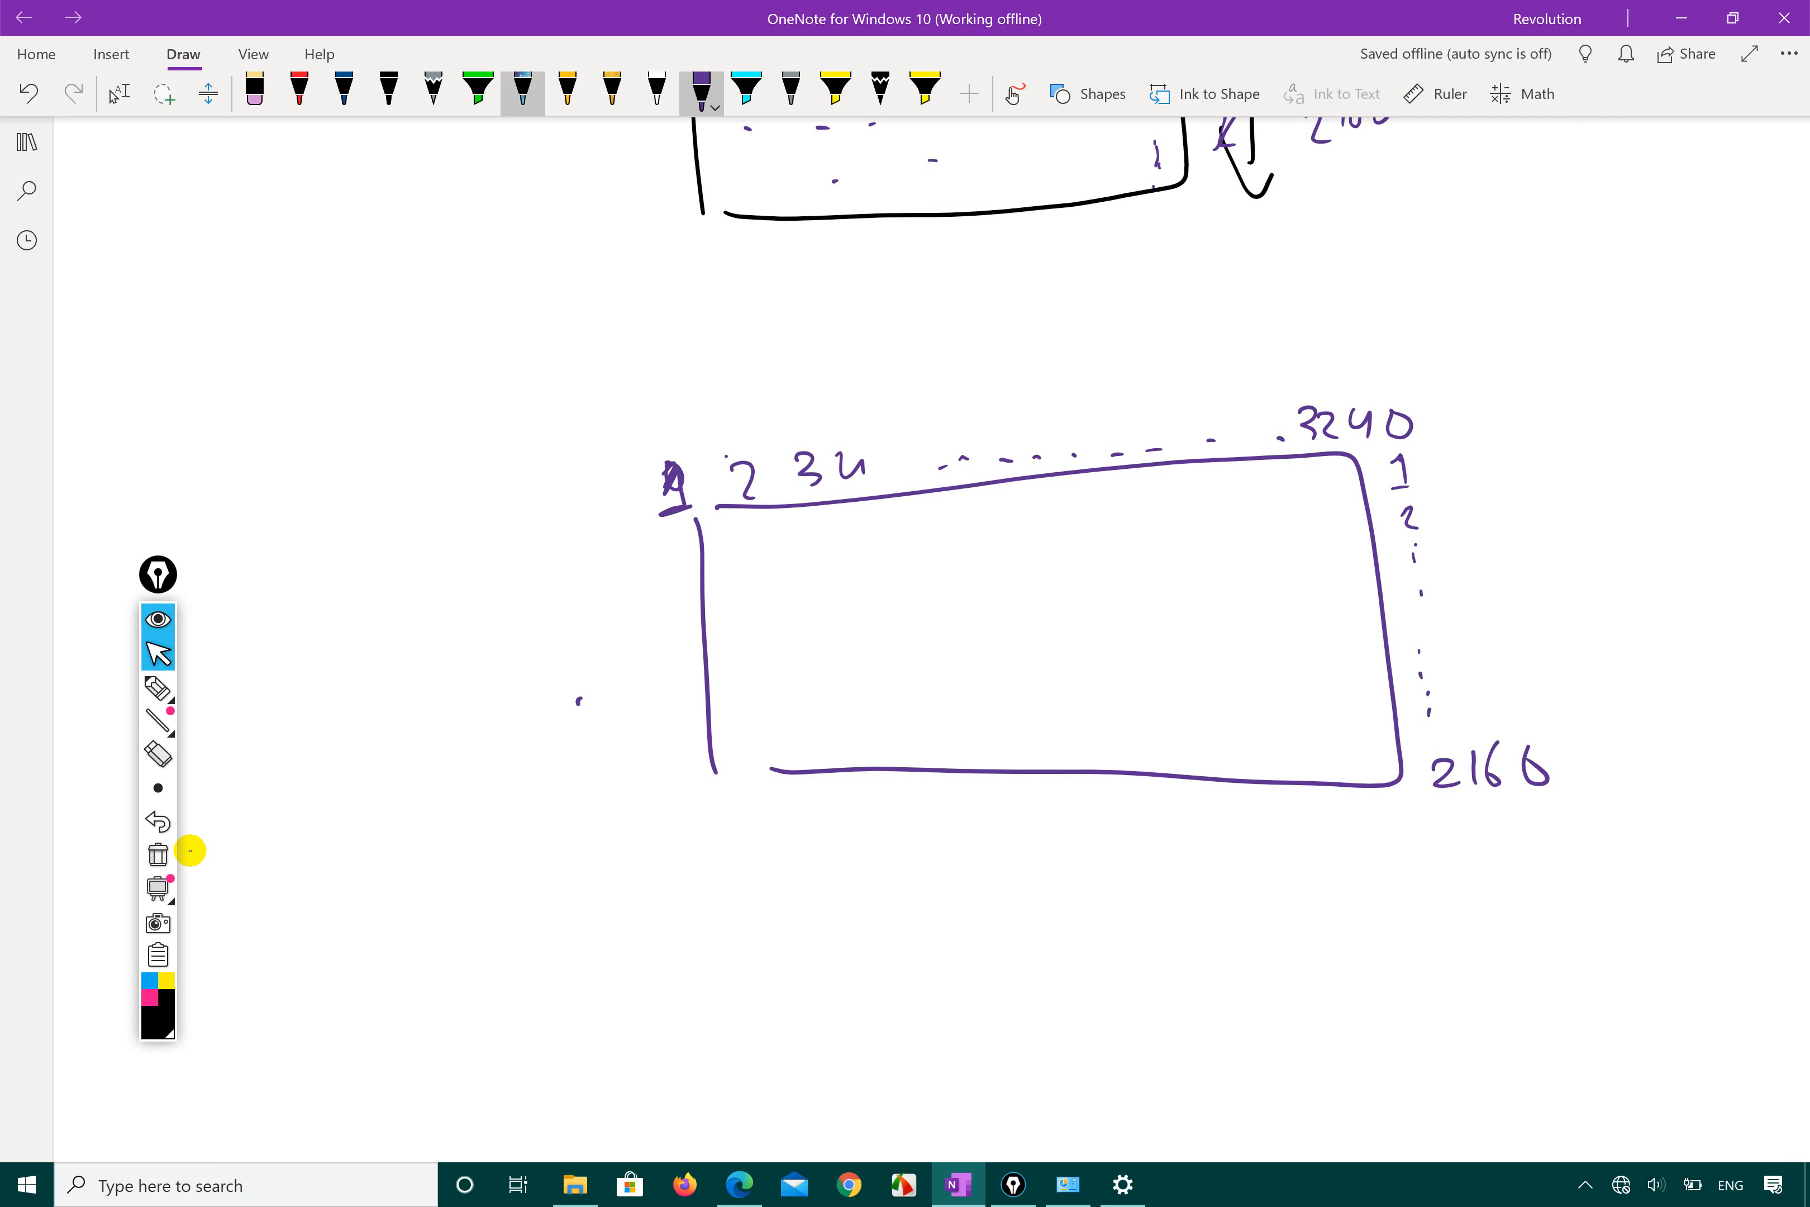
Step: Choose the red pen and fill the purple rectangle with horizontal lines from its upper to its lower edge
click(299, 89)
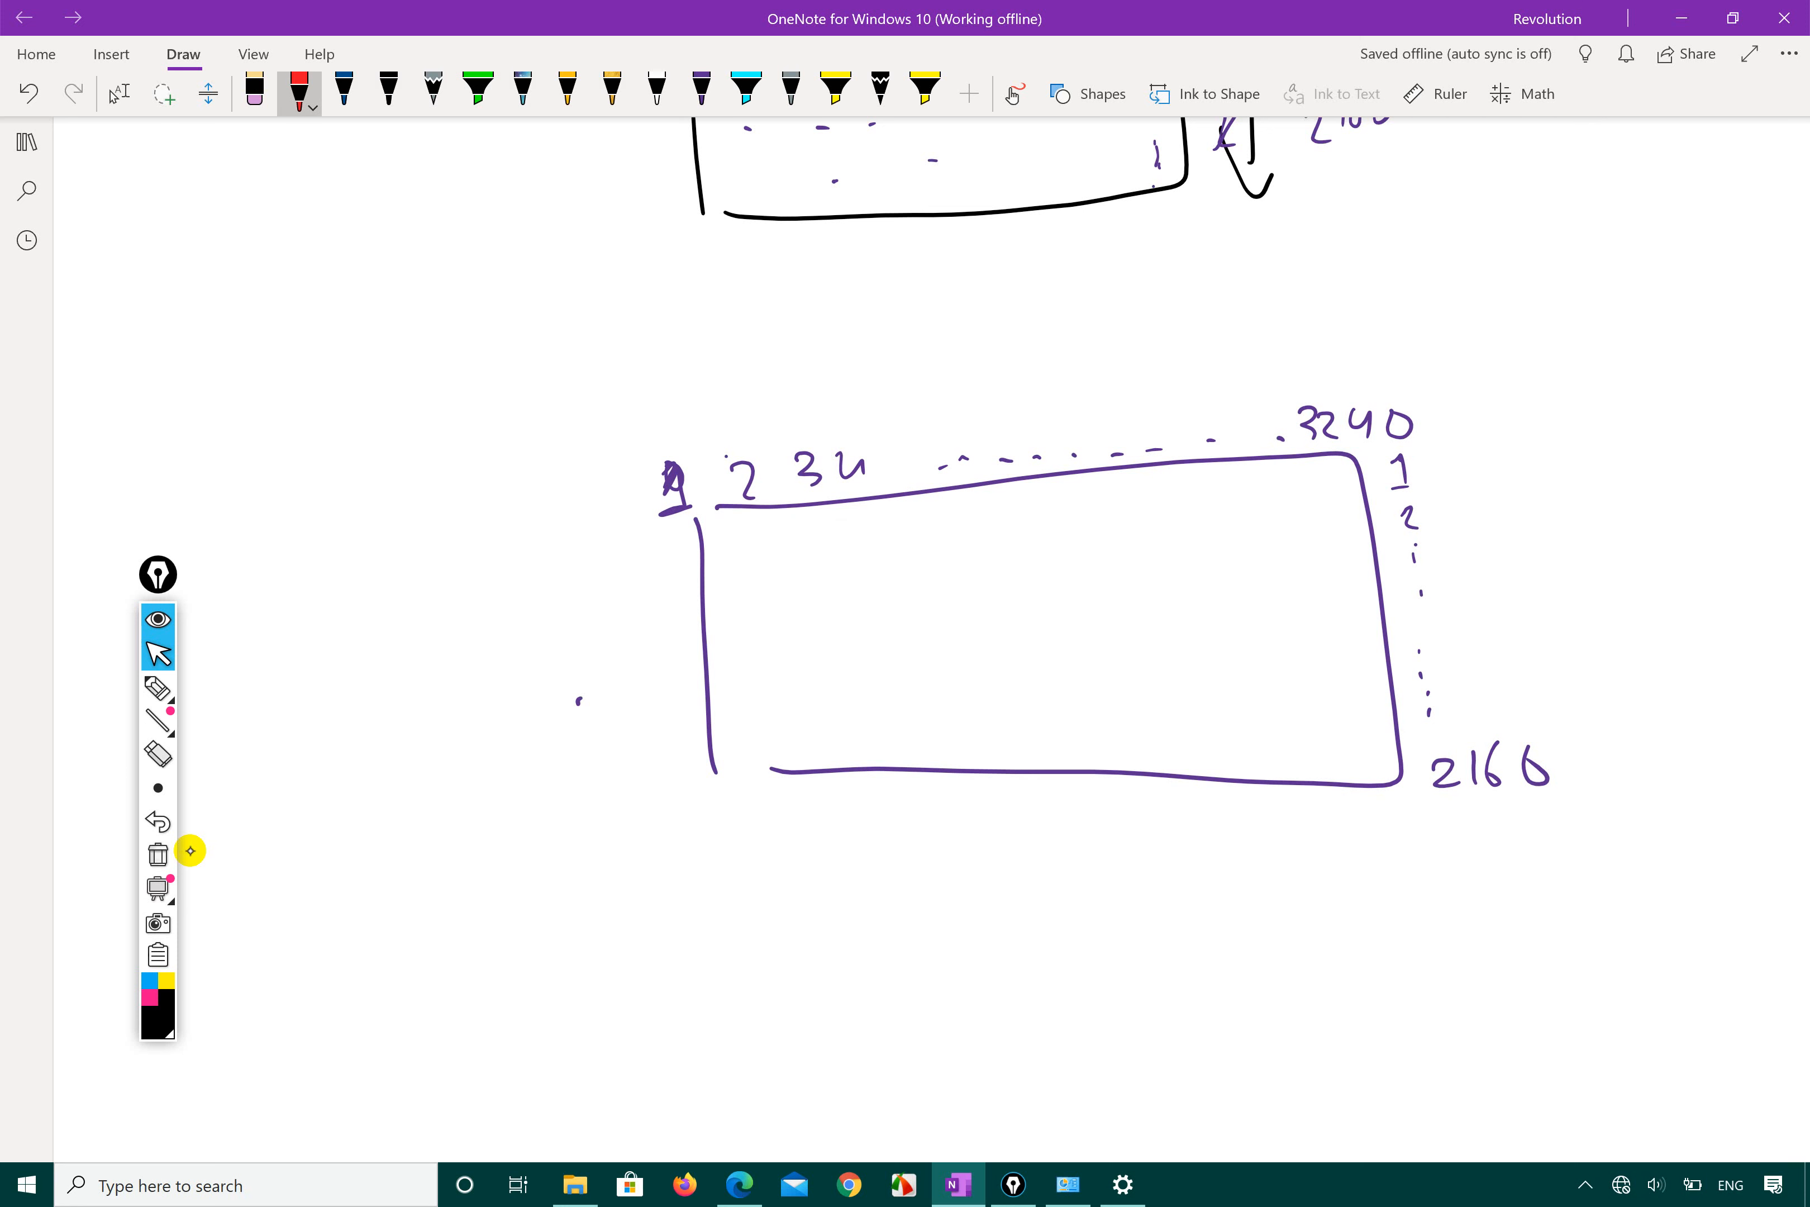
drag(708, 530, 1364, 489)
drag(720, 577, 902, 567)
drag(976, 561, 1344, 540)
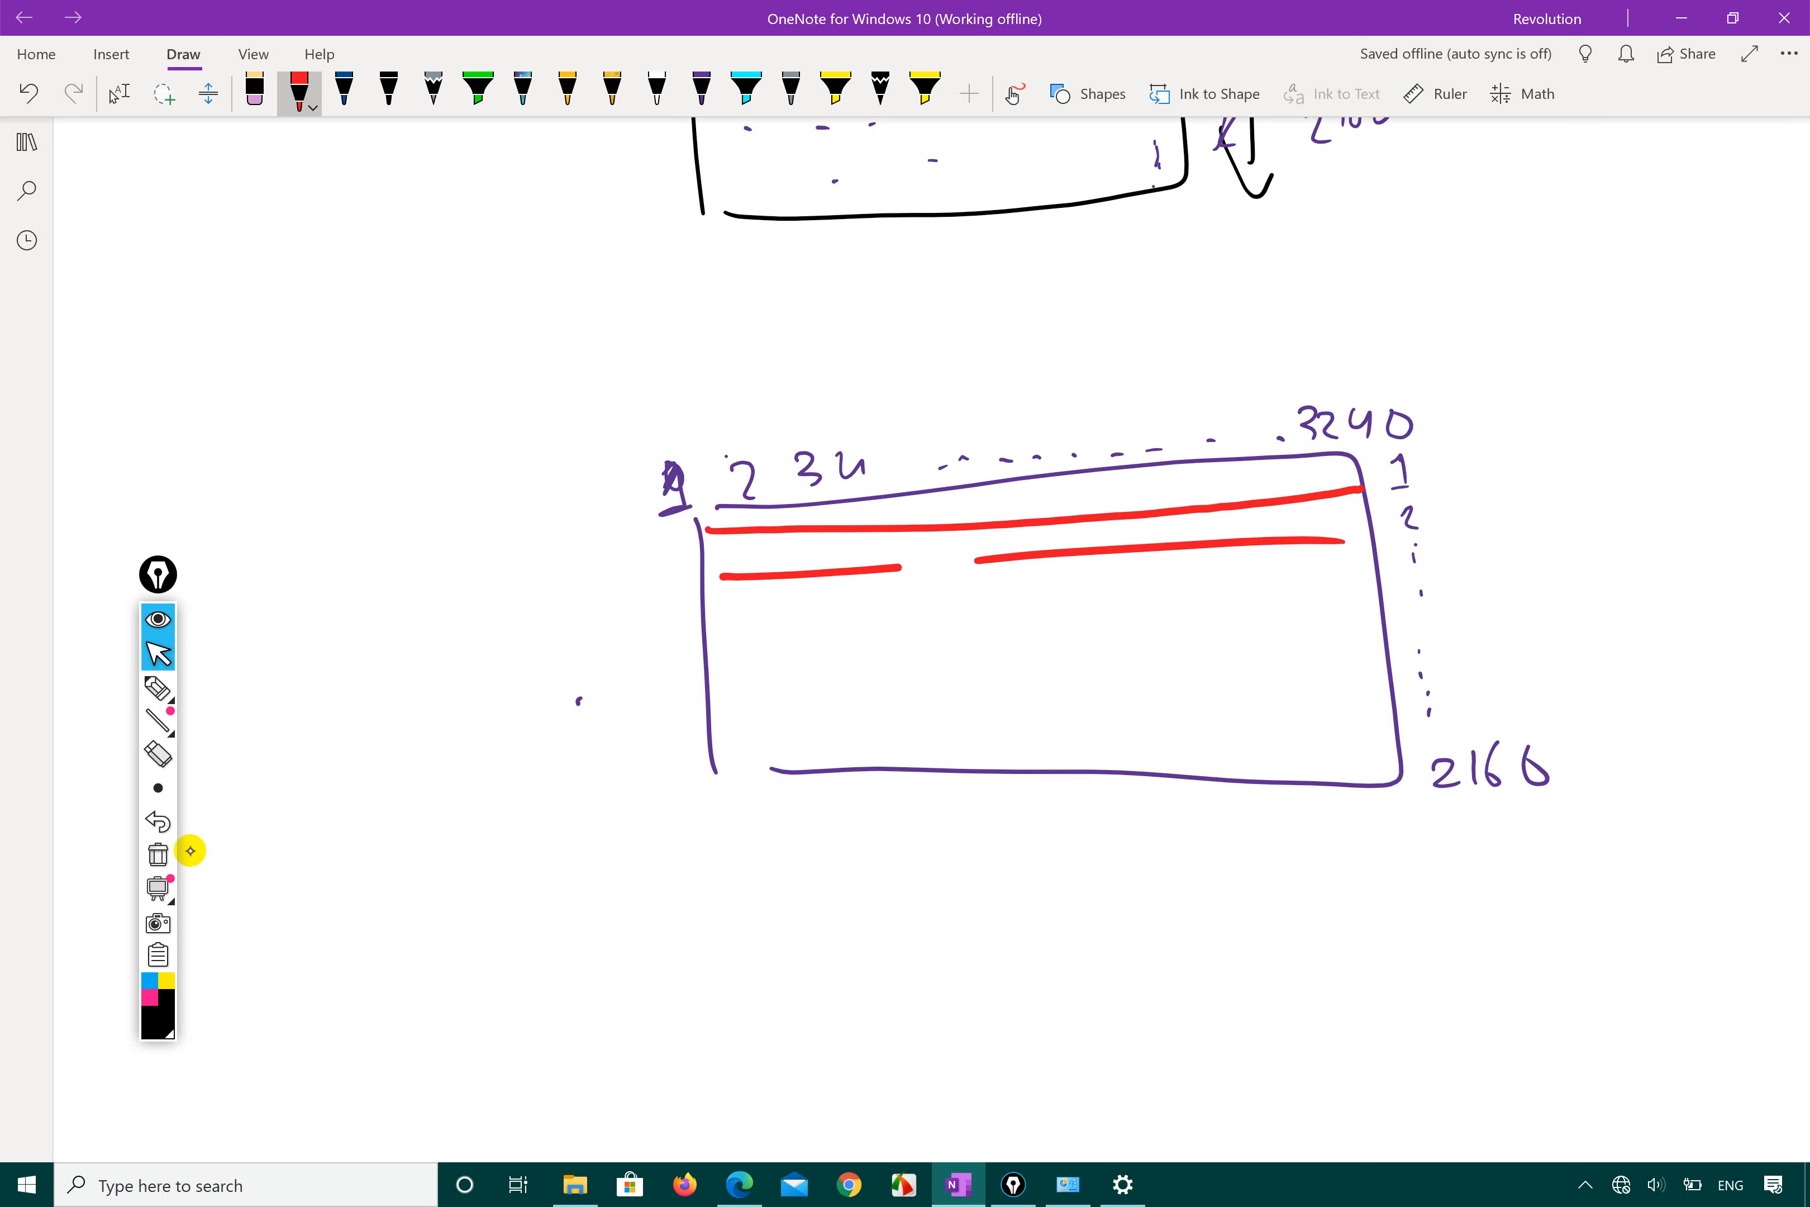
drag(732, 623, 1372, 596)
drag(755, 671, 1347, 622)
drag(723, 716, 1287, 690)
drag(736, 752, 1281, 718)
Step: Join the red rows' right ends at one point, add a curved arrow to 2160, and retrace the first row in red
drag(1343, 490, 1587, 606)
drag(1334, 548, 1595, 600)
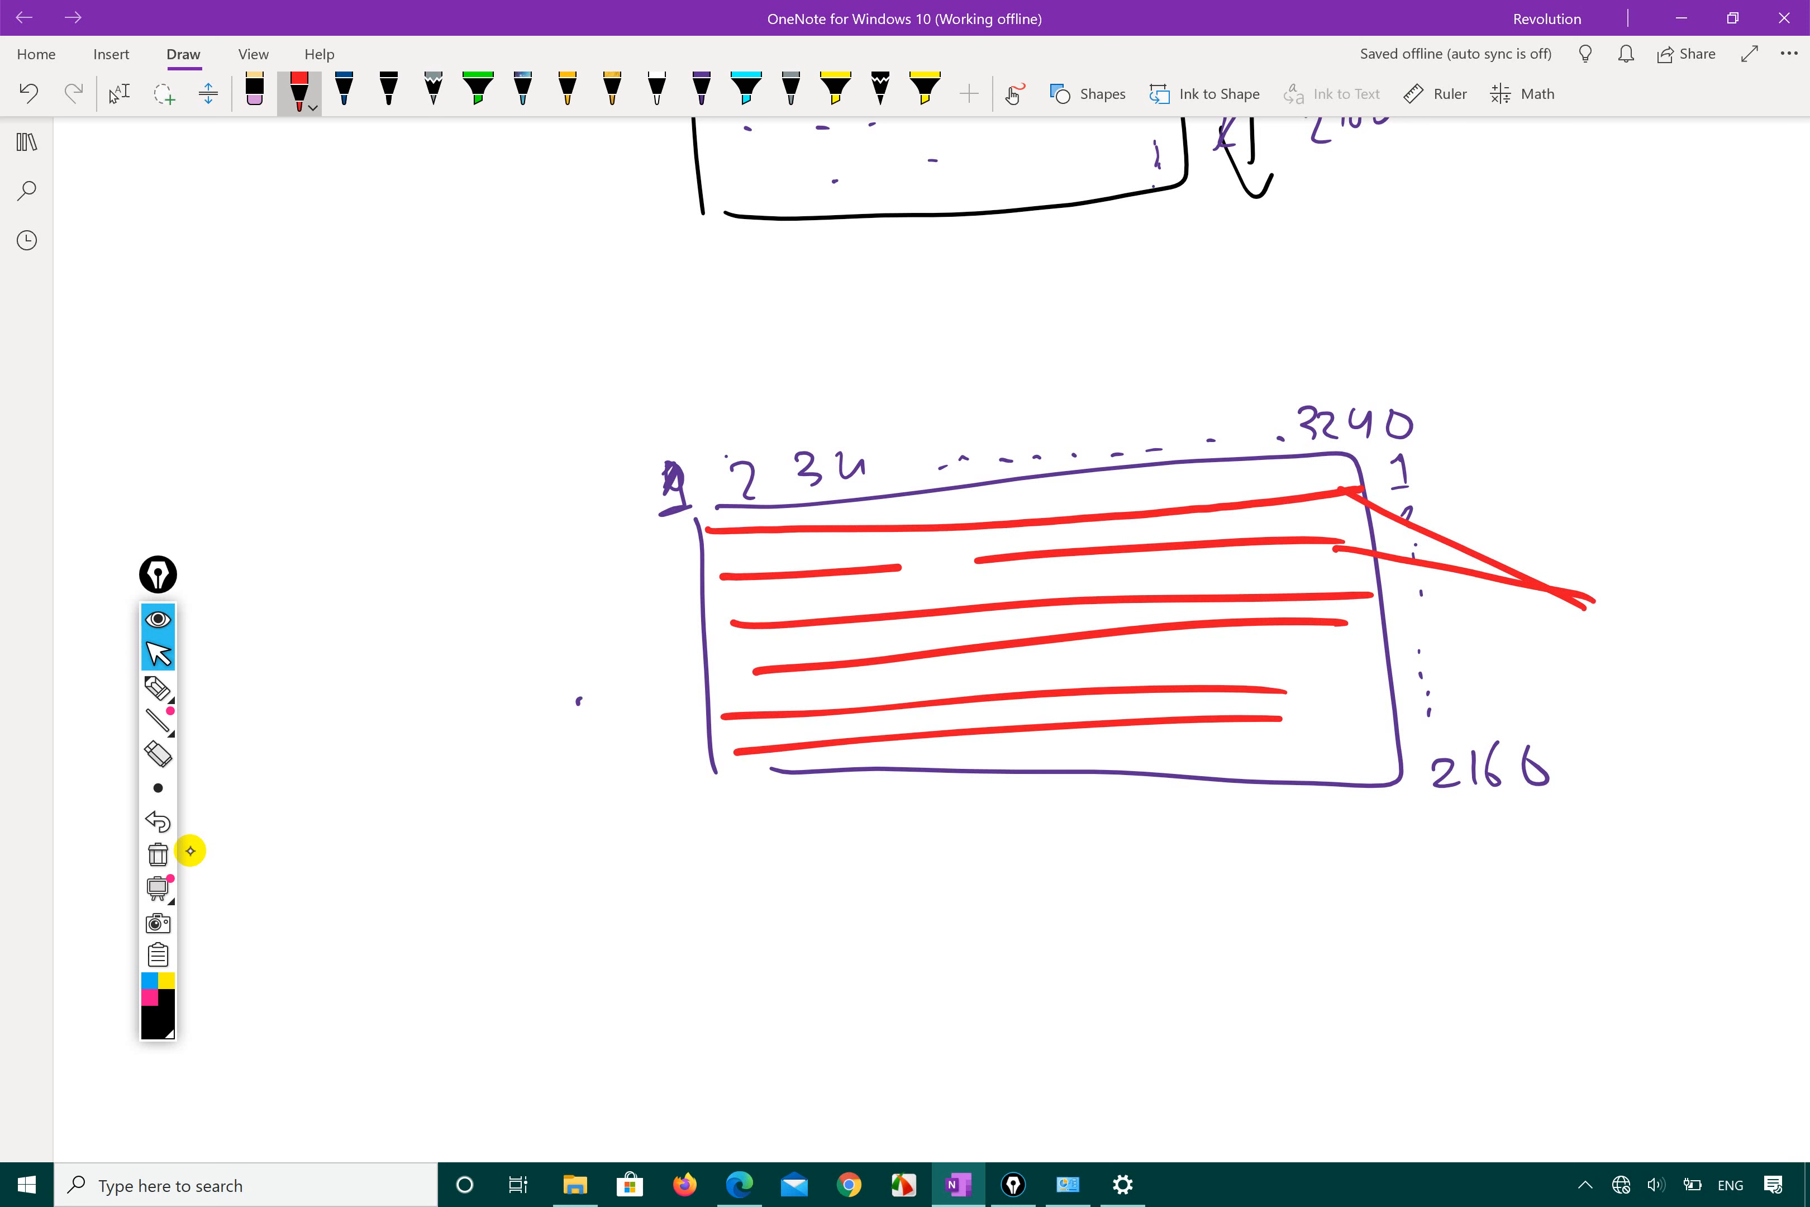
mouse_move(1357, 594)
mouse_down()
mouse_move(1597, 624)
mouse_move(1348, 638)
mouse_up()
drag(1524, 612, 1578, 604)
mouse_move(1303, 671)
mouse_down()
mouse_move(1375, 676)
mouse_move(1580, 612)
mouse_up()
mouse_move(1284, 713)
mouse_down()
mouse_move(1426, 692)
mouse_move(1581, 616)
mouse_up()
mouse_move(1580, 617)
mouse_down()
mouse_move(1589, 603)
mouse_move(1552, 773)
mouse_move(1611, 764)
mouse_up()
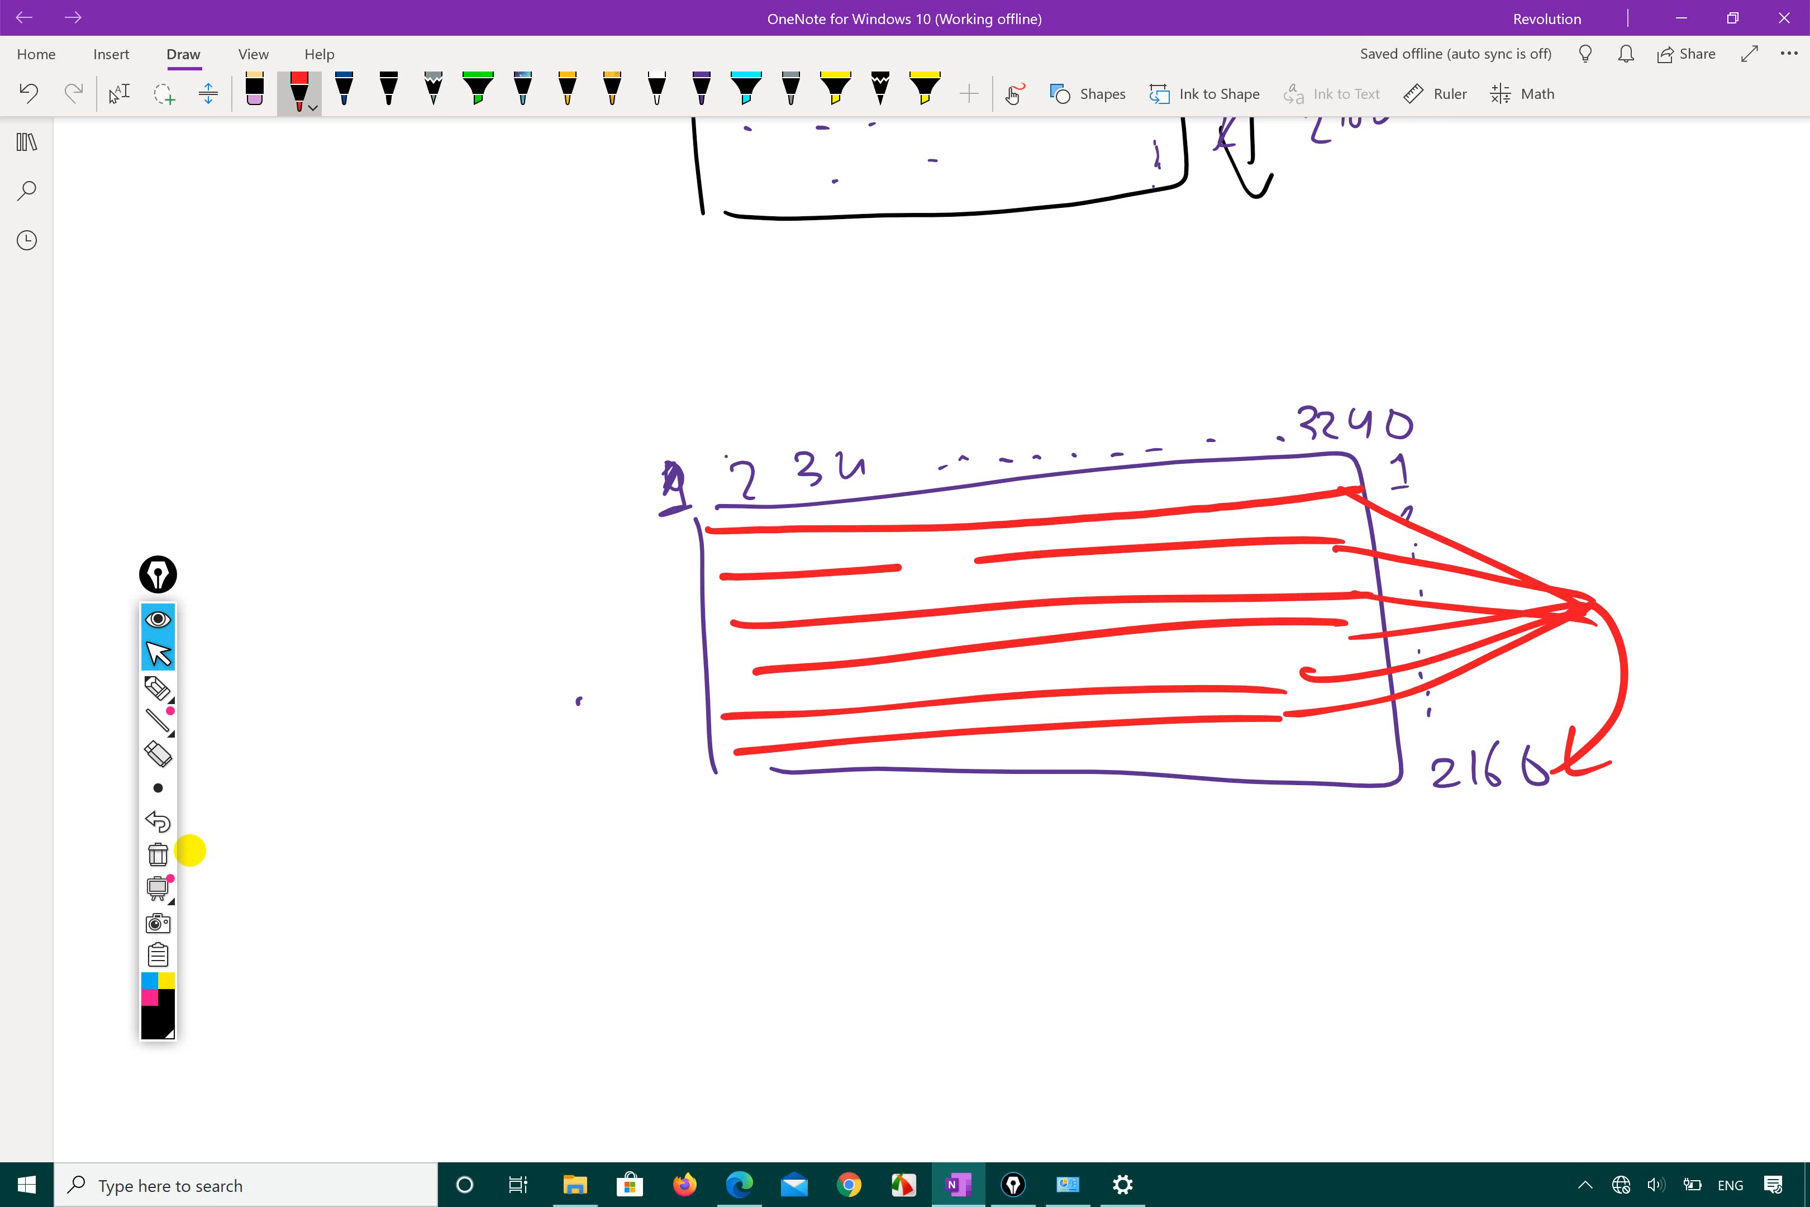
drag(1326, 499, 710, 528)
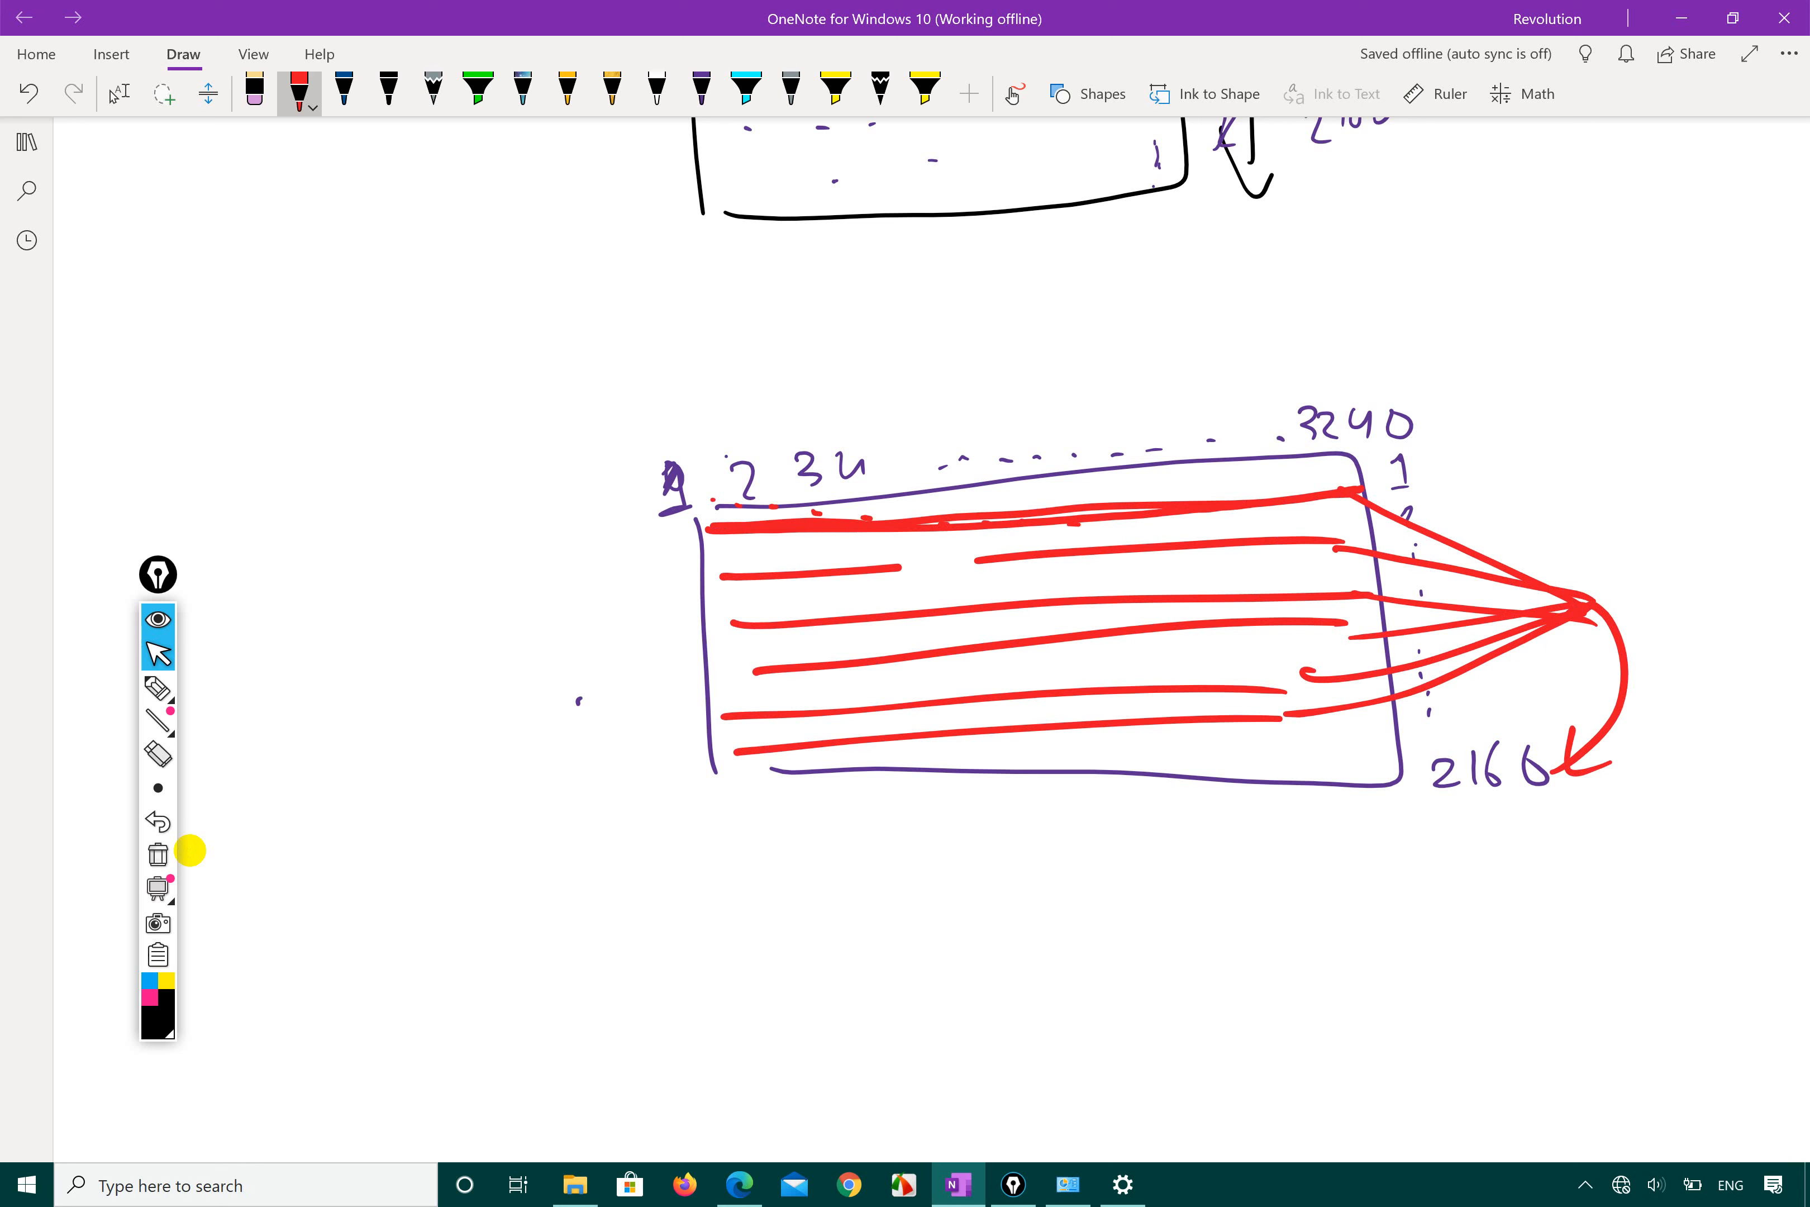
Step: Show the desktop and close the Settings window that is still open on the Display page
key(super+d)
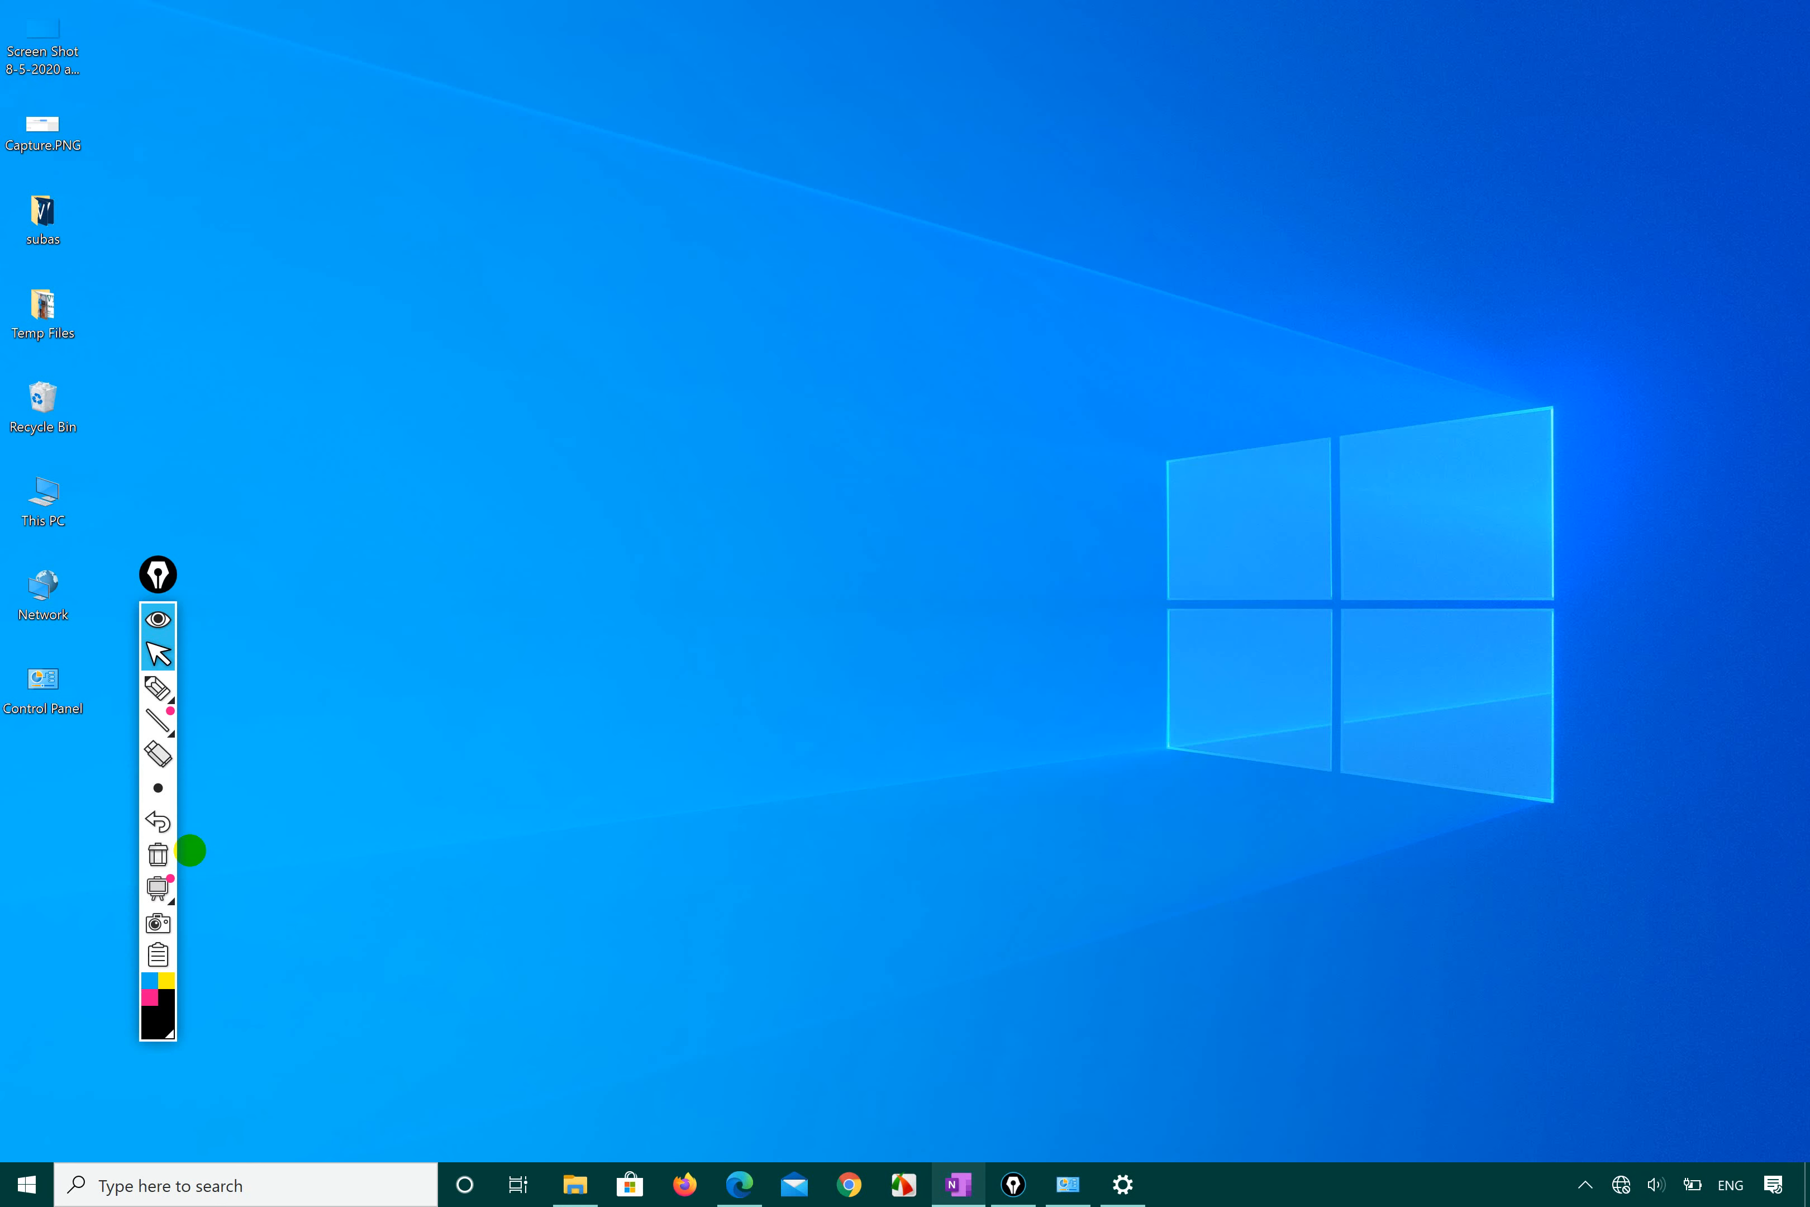
click(1073, 1192)
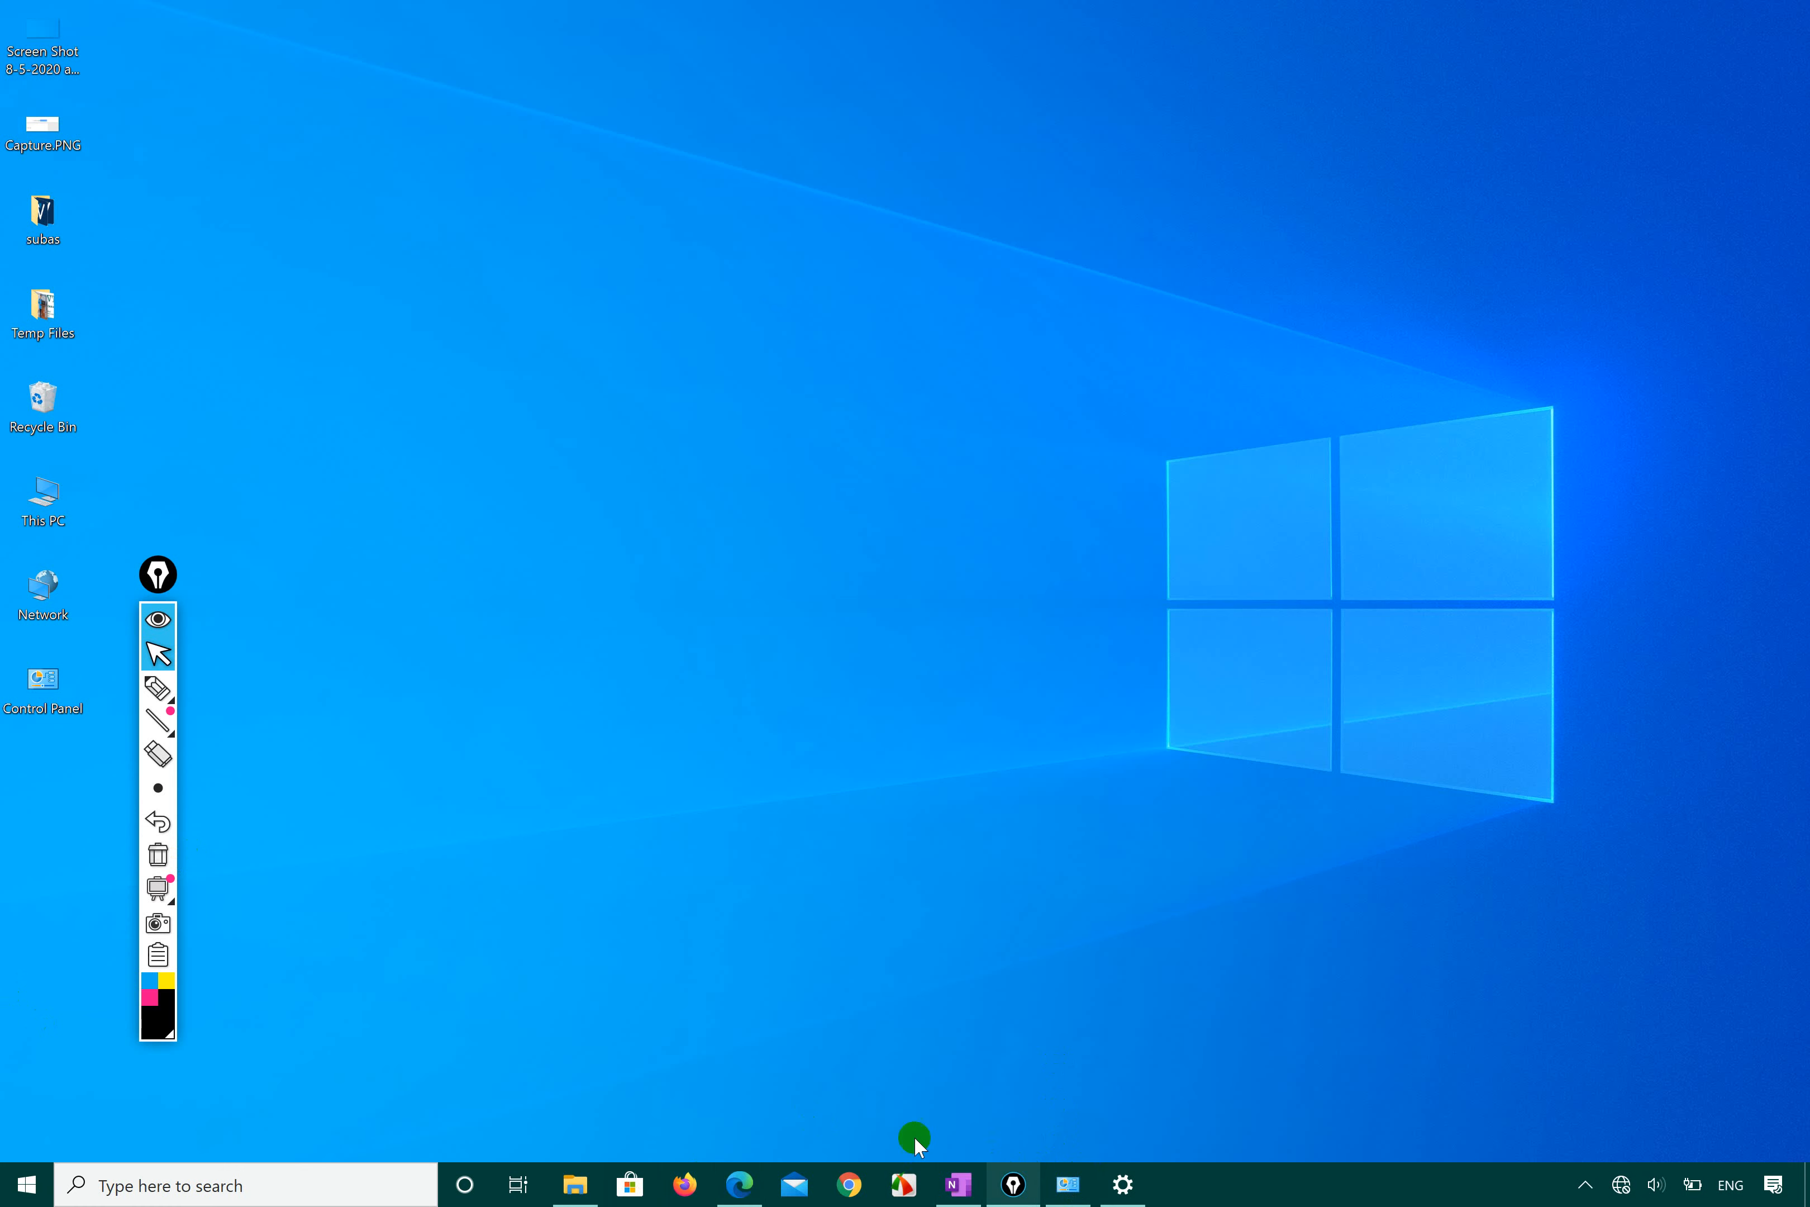
click(1123, 1185)
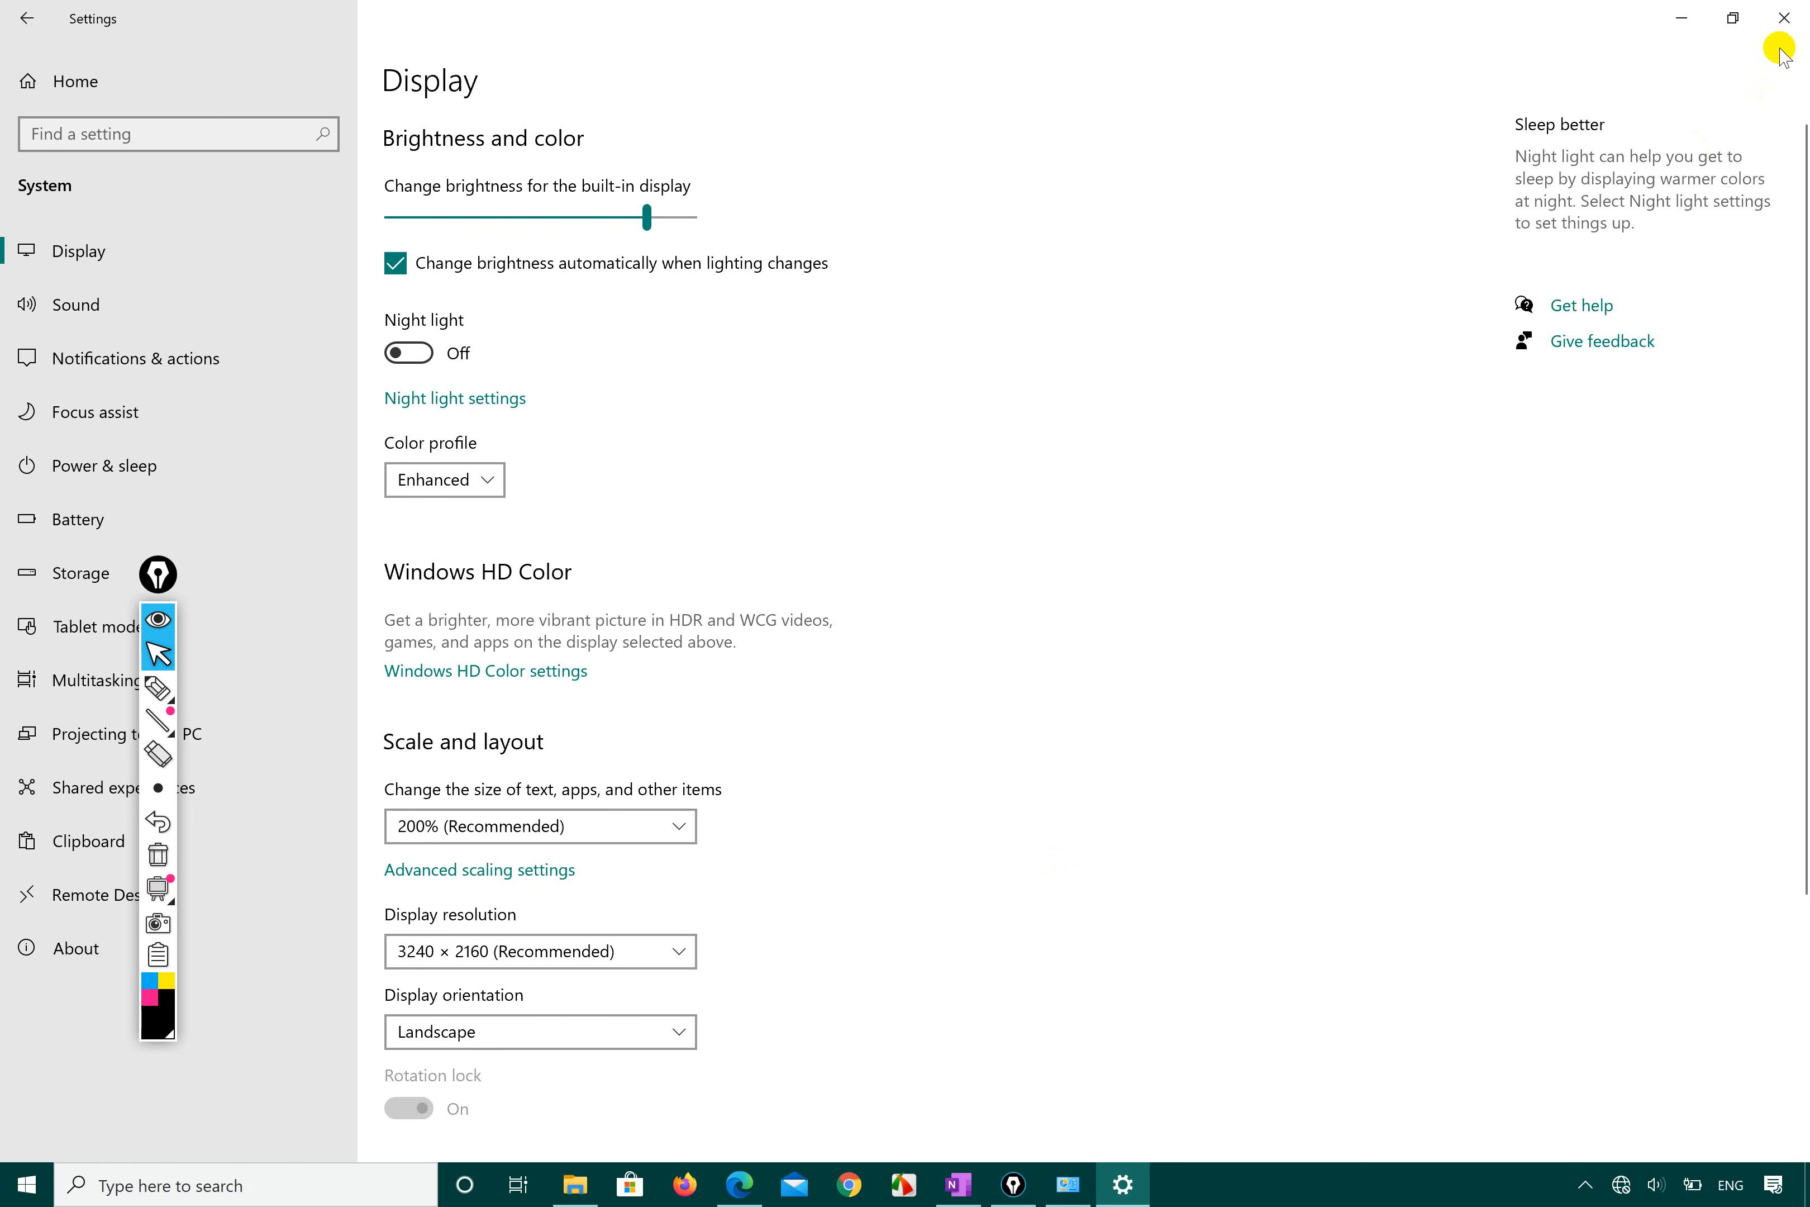
click(1784, 17)
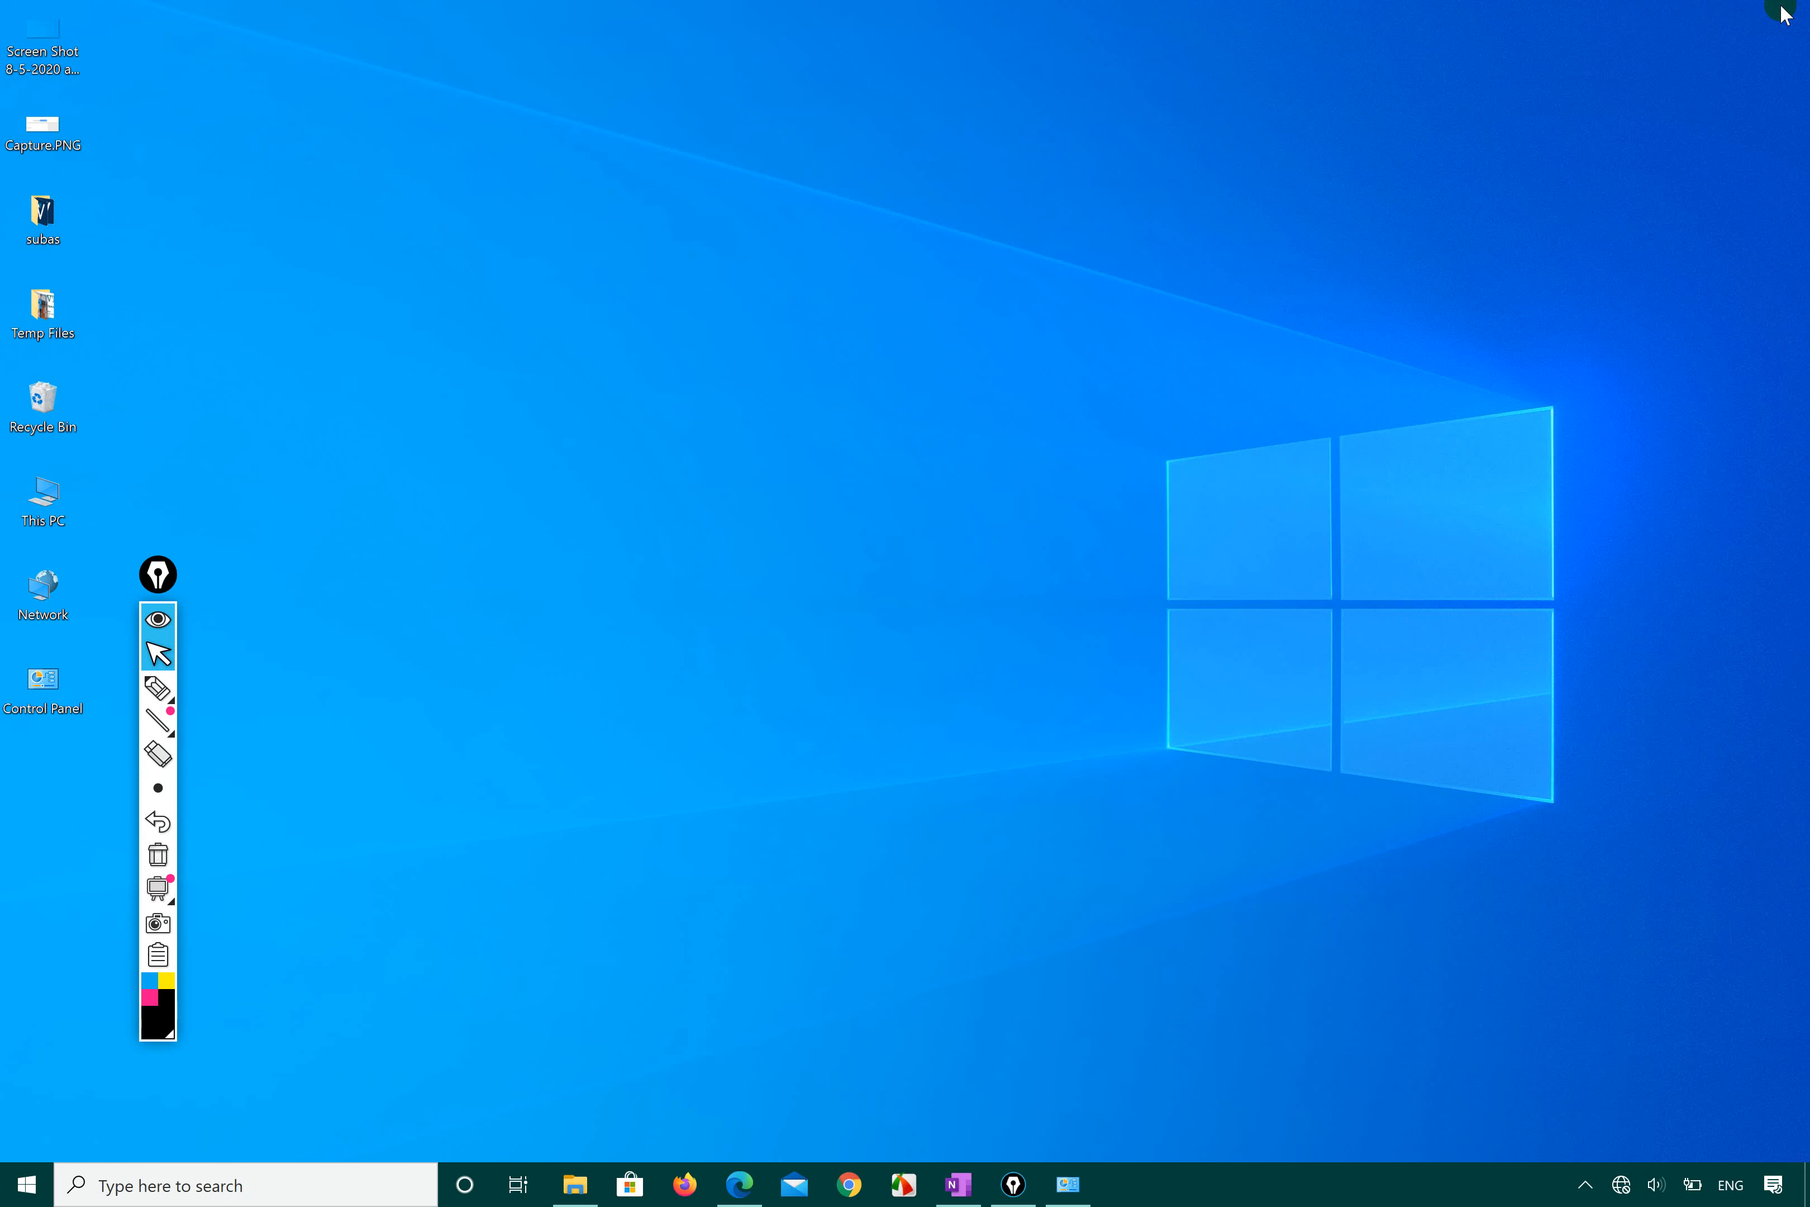
Step: Reopen Windows Settings and go to the System category's Display page
click(22, 1187)
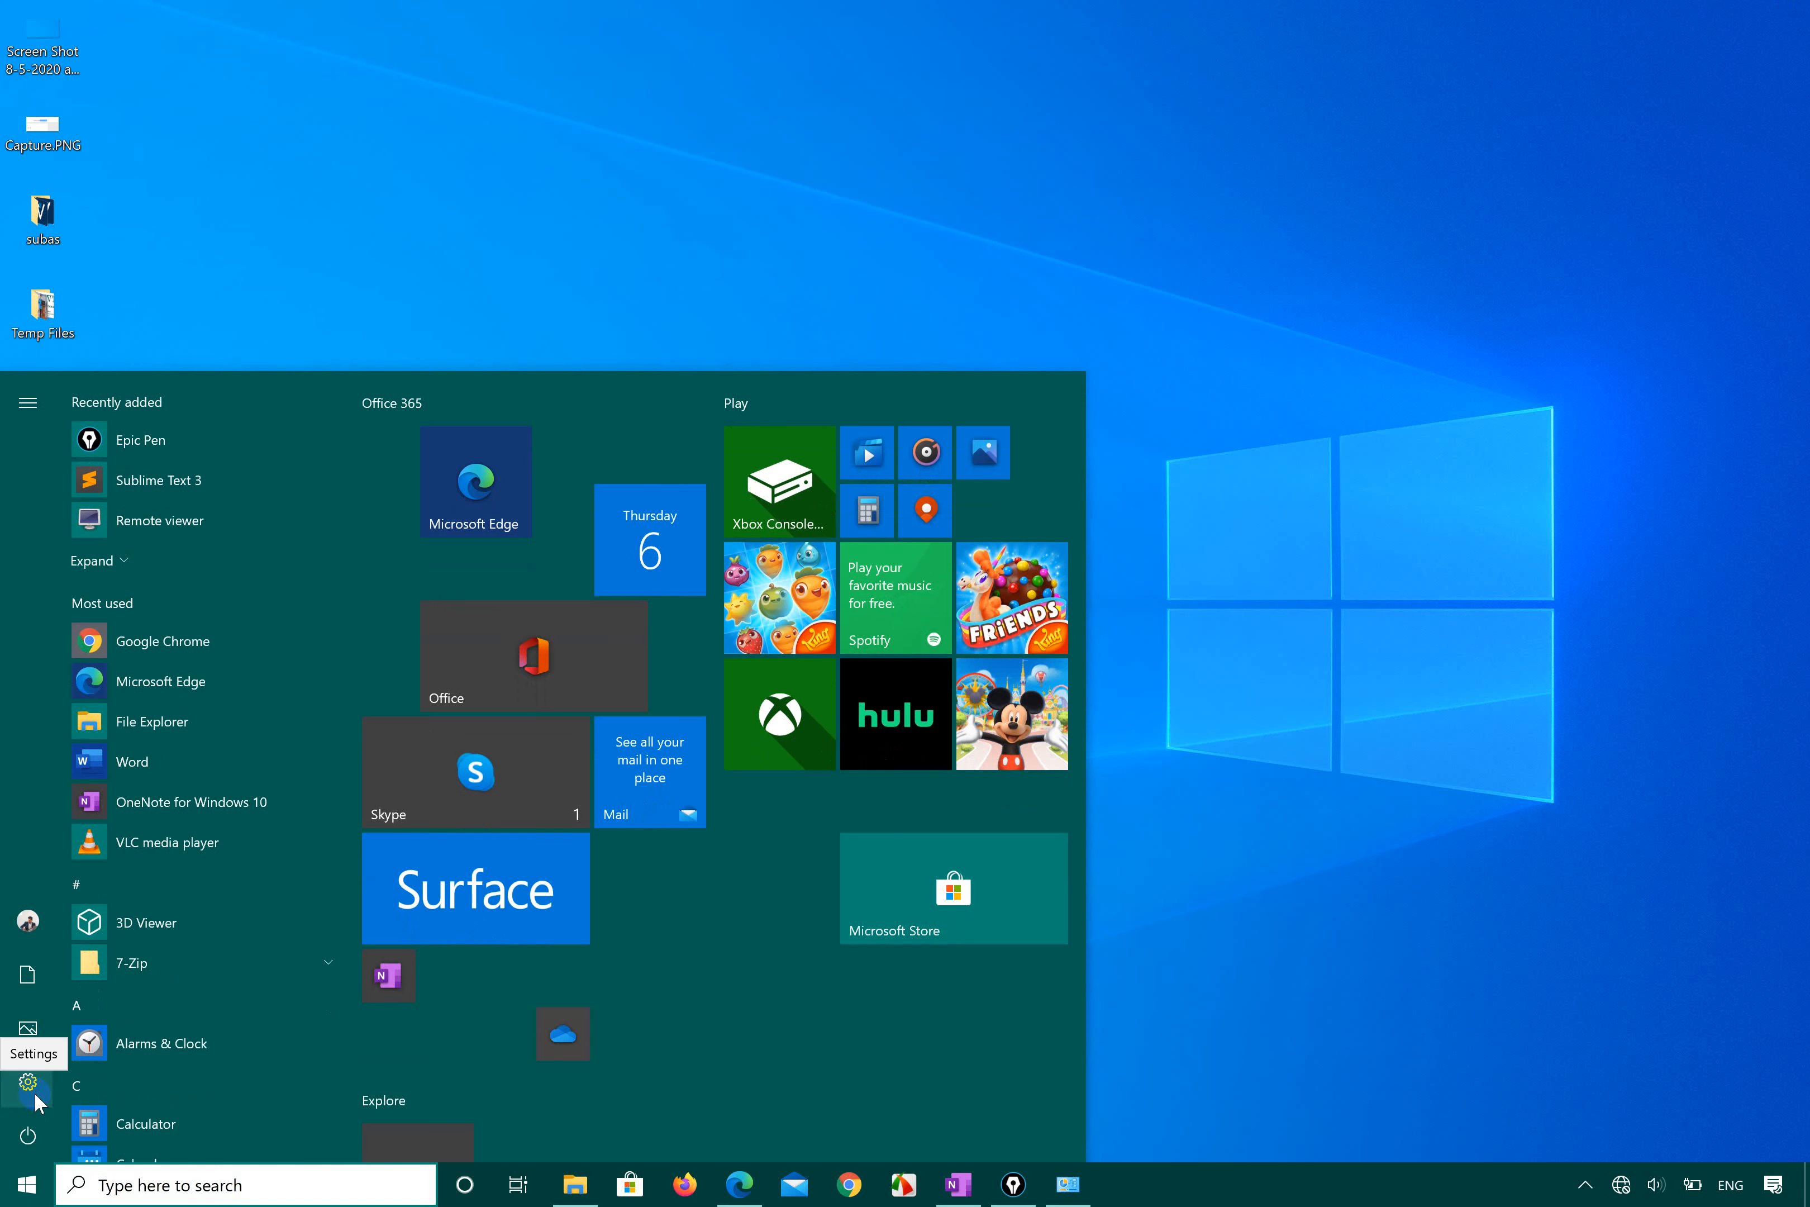
click(28, 1082)
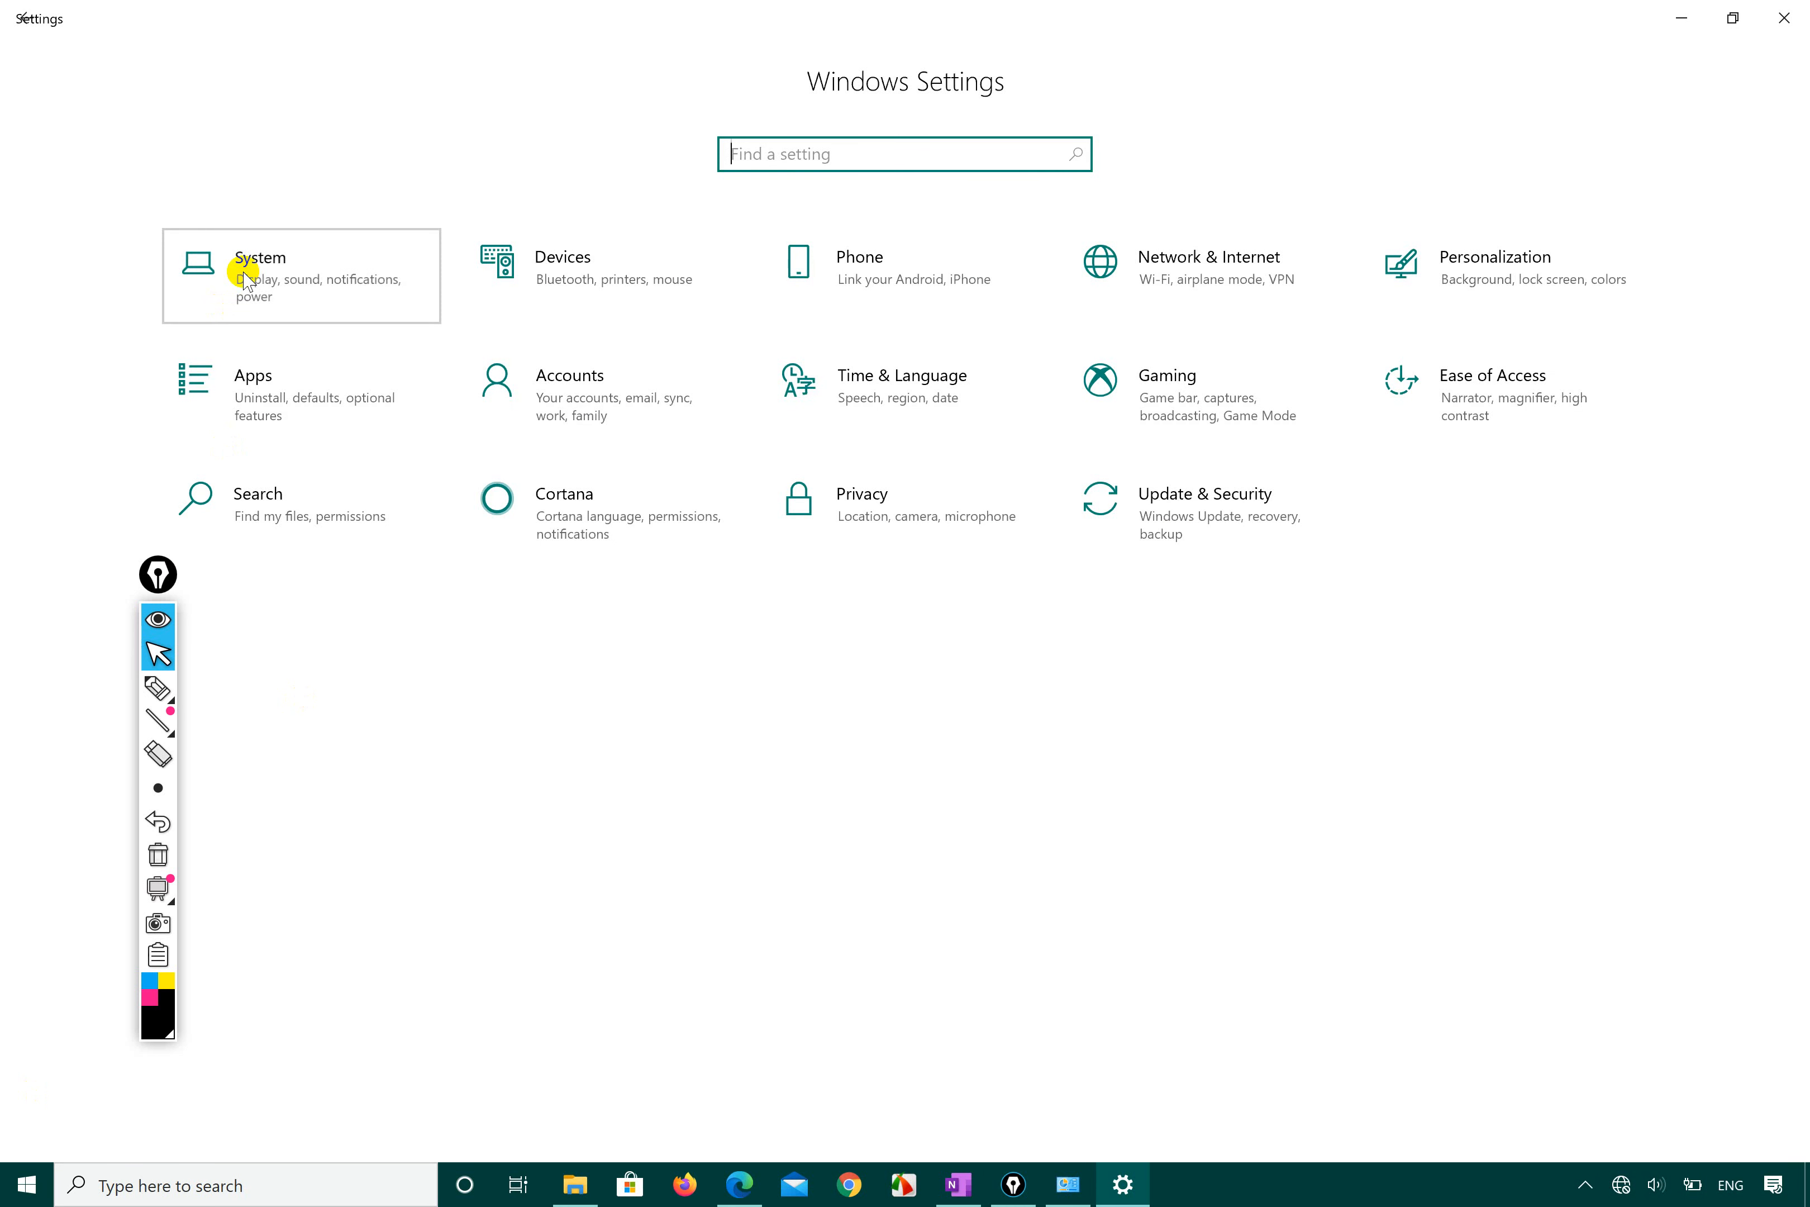
click(247, 280)
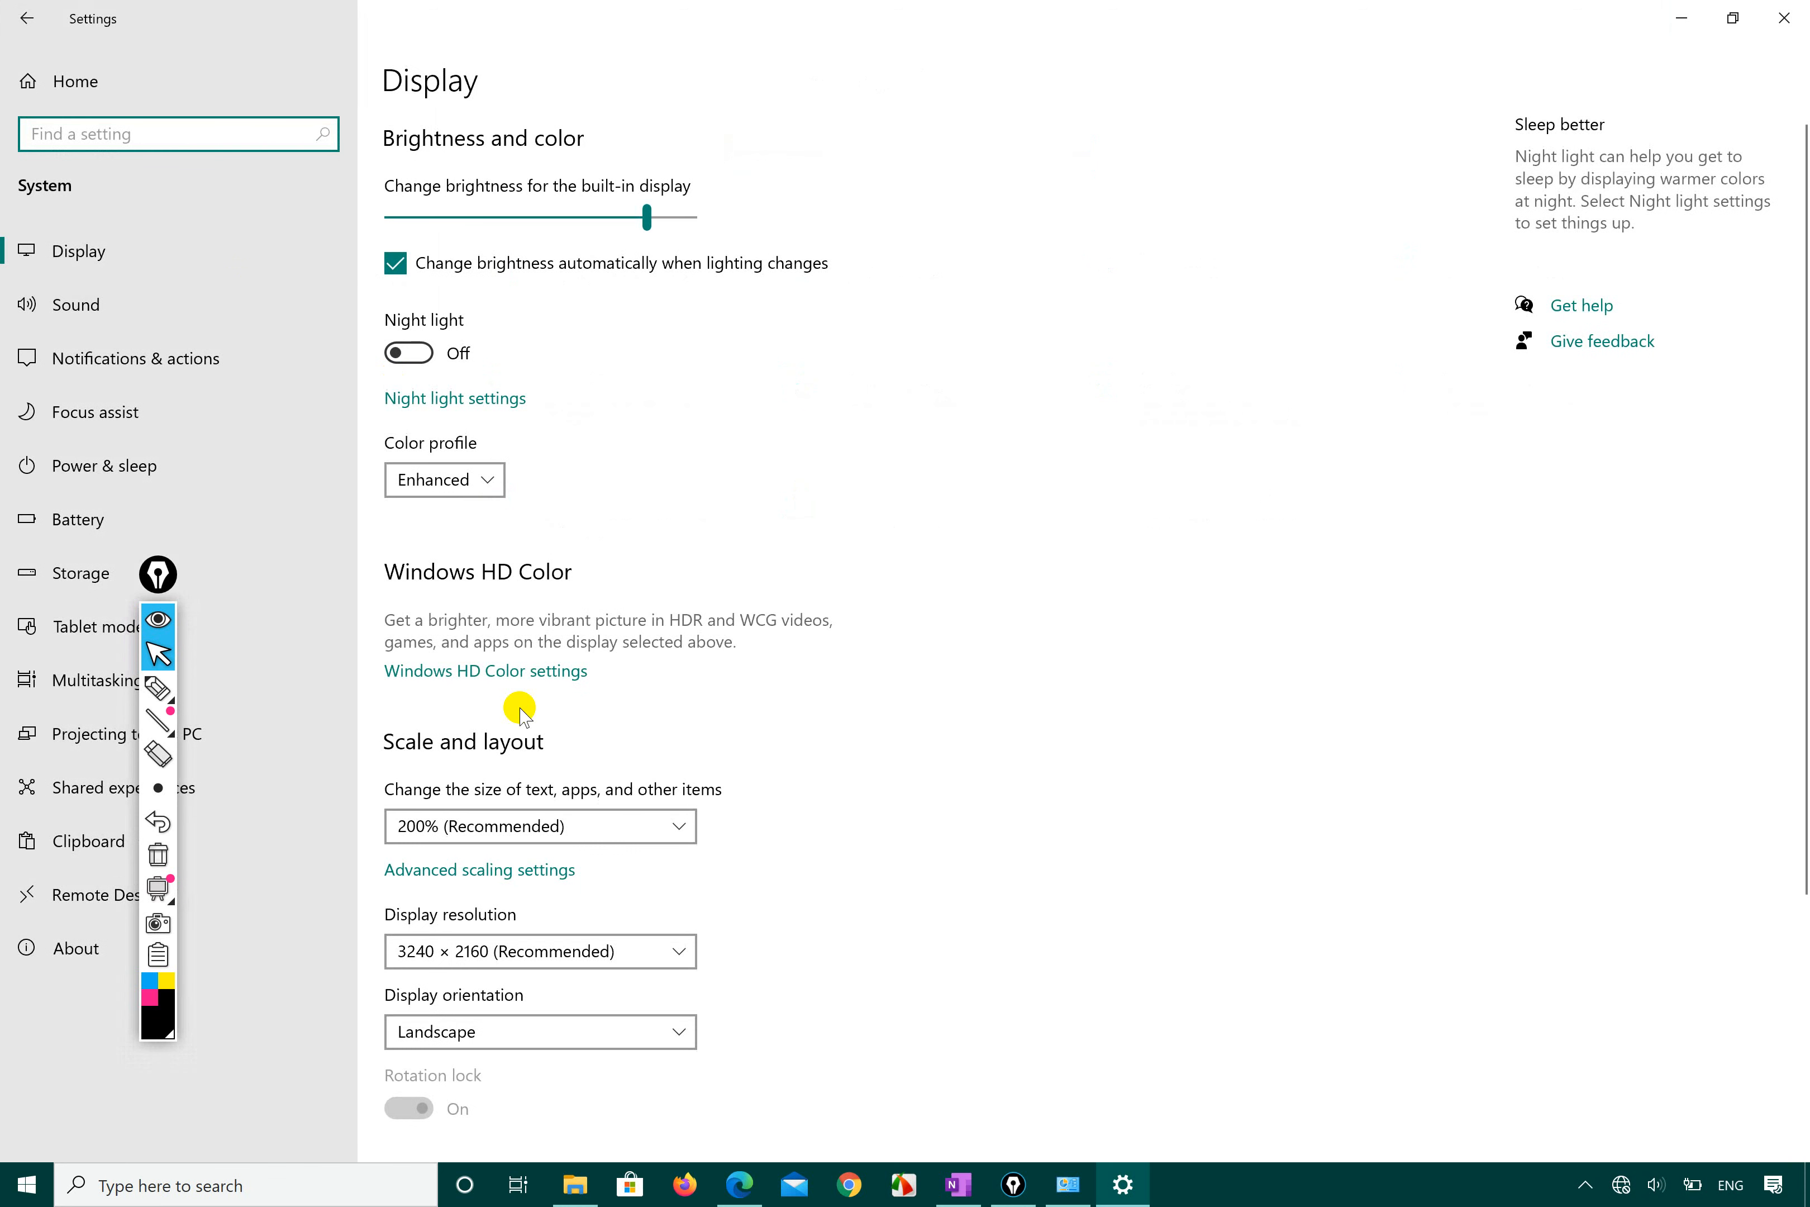
Step: Change the display resolution to 2560 × 2048 and keep the new display settings
scroll(521, 708, down, 2)
click(578, 779)
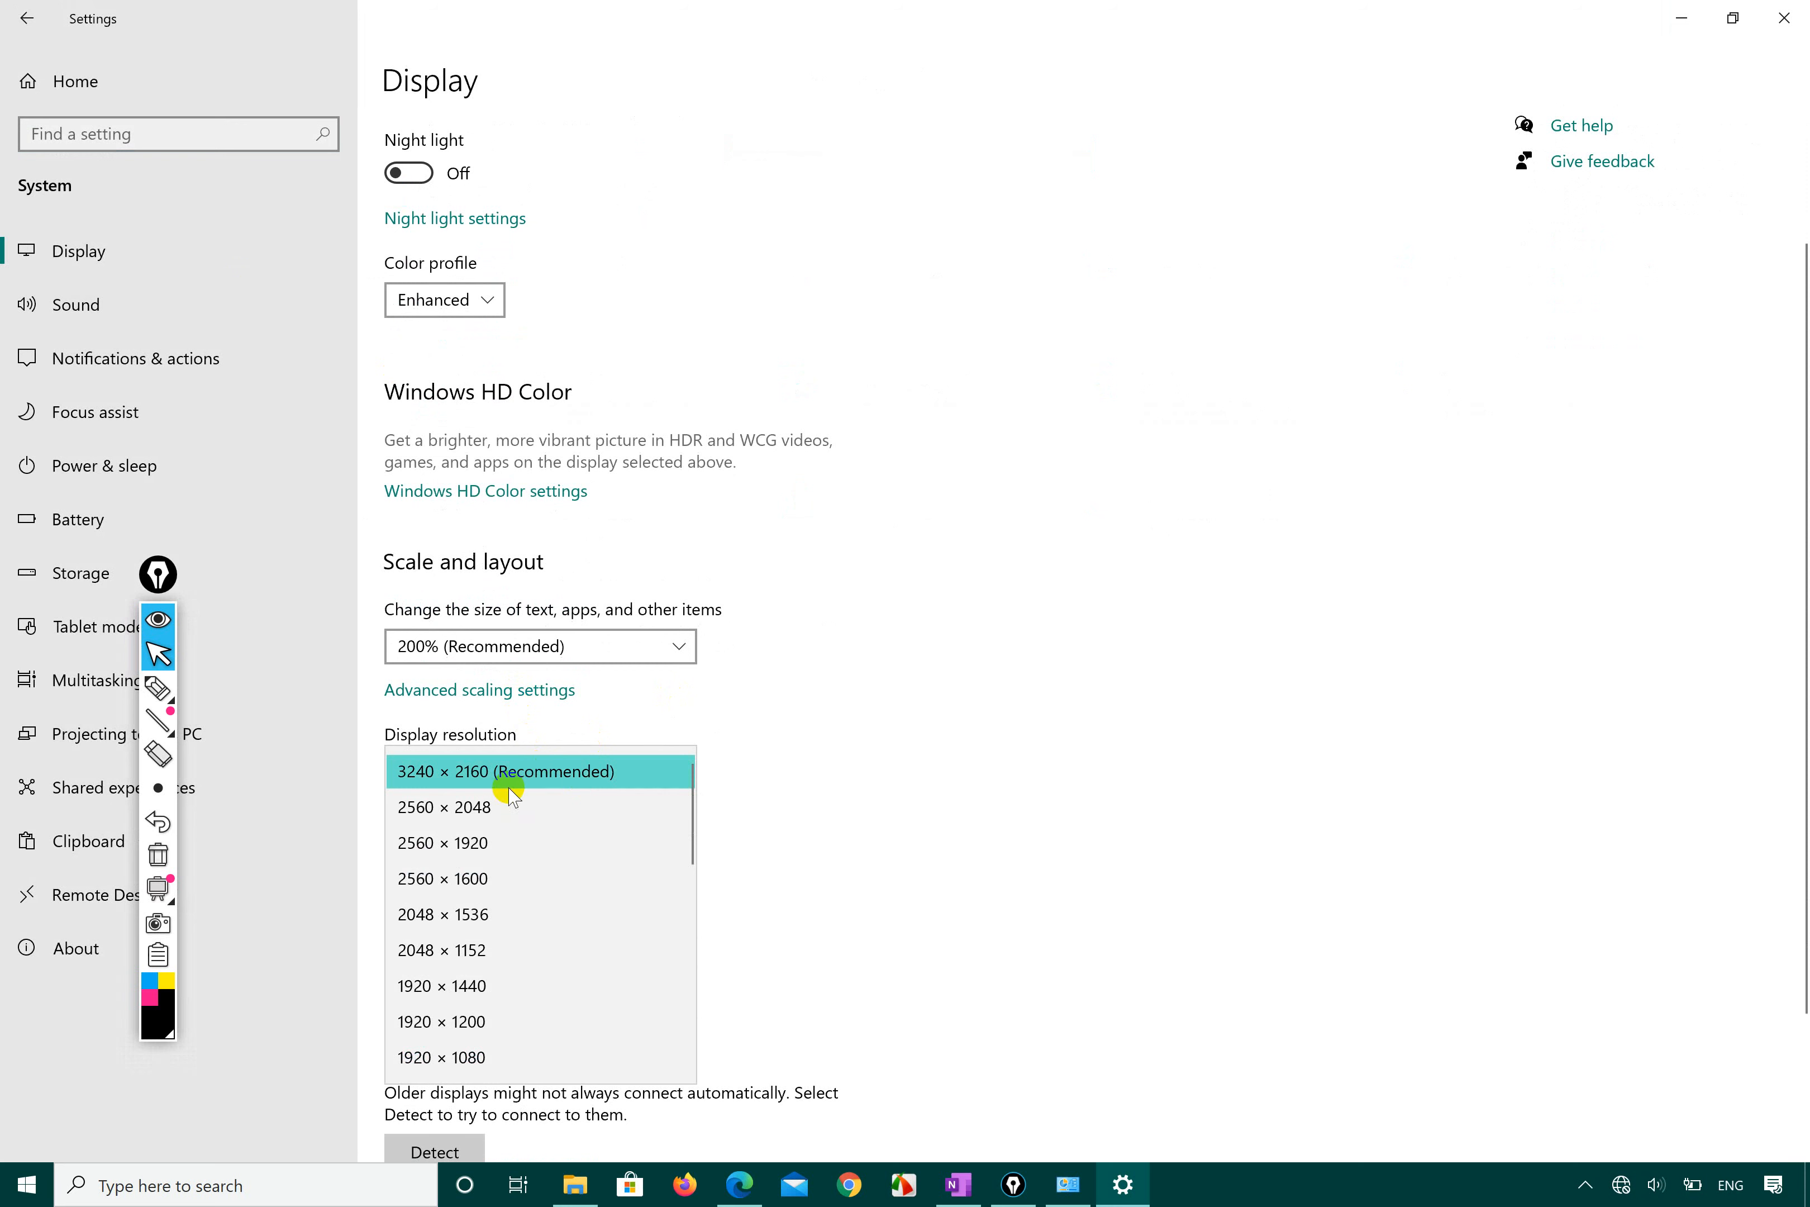
click(477, 813)
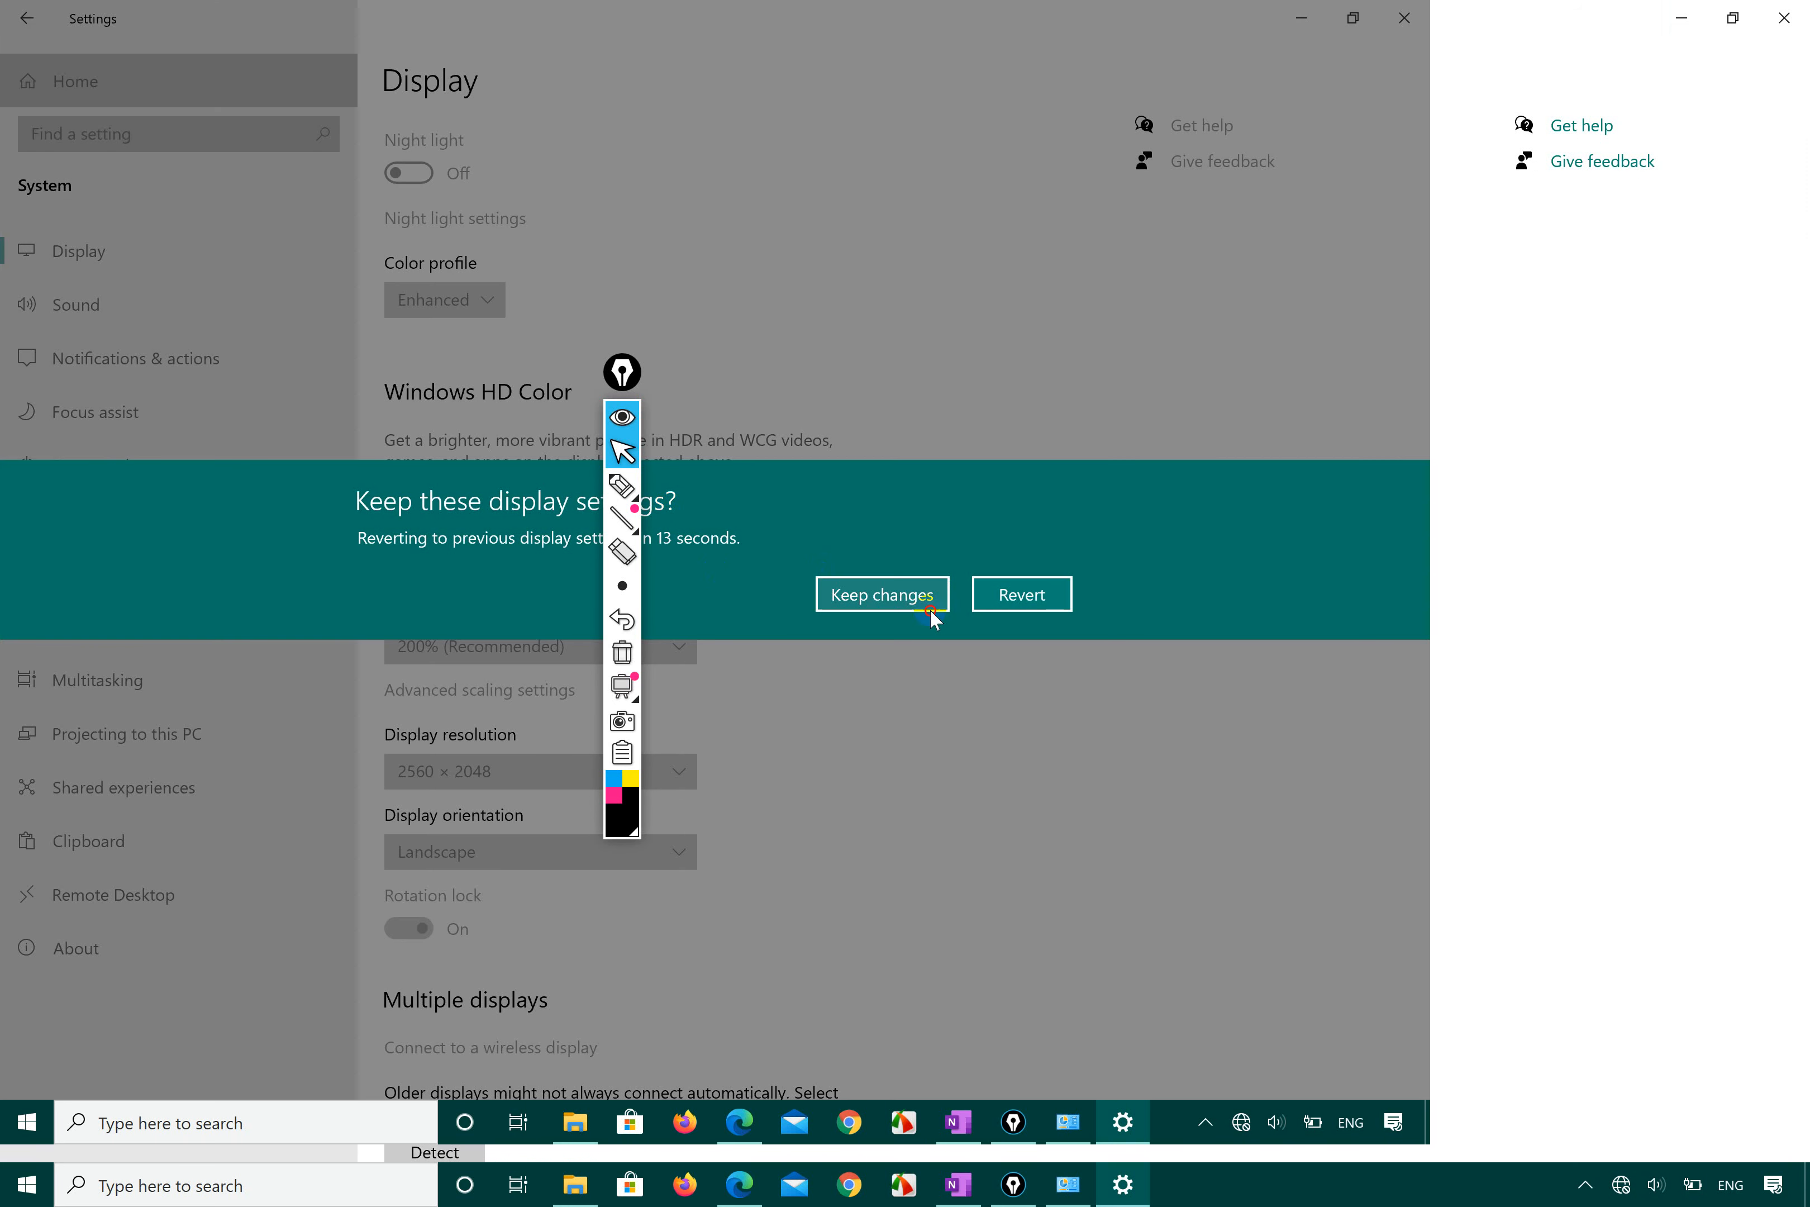
click(931, 607)
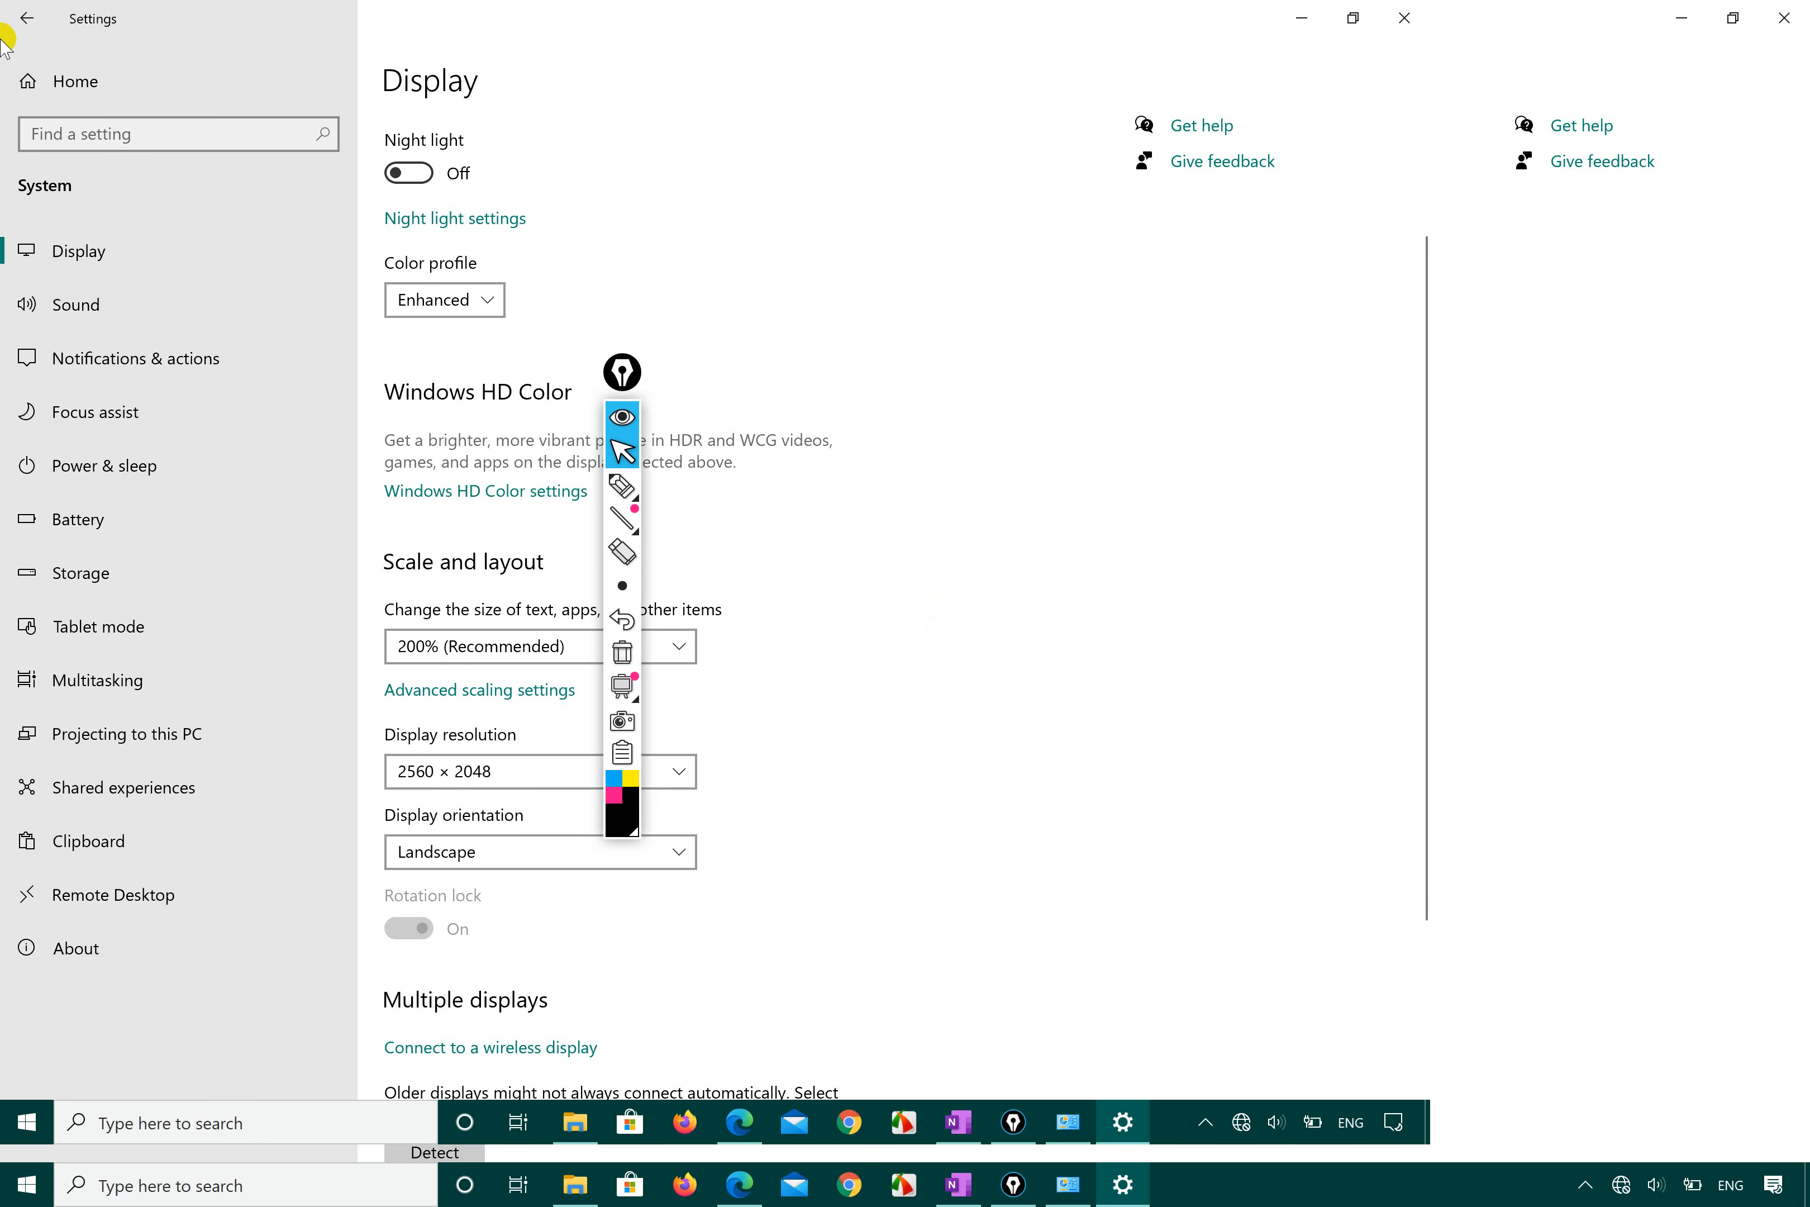
Step: View the text and app scaling options, dismiss them, and change the display resolution to 2560 × 1920, keeping the change
click(477, 659)
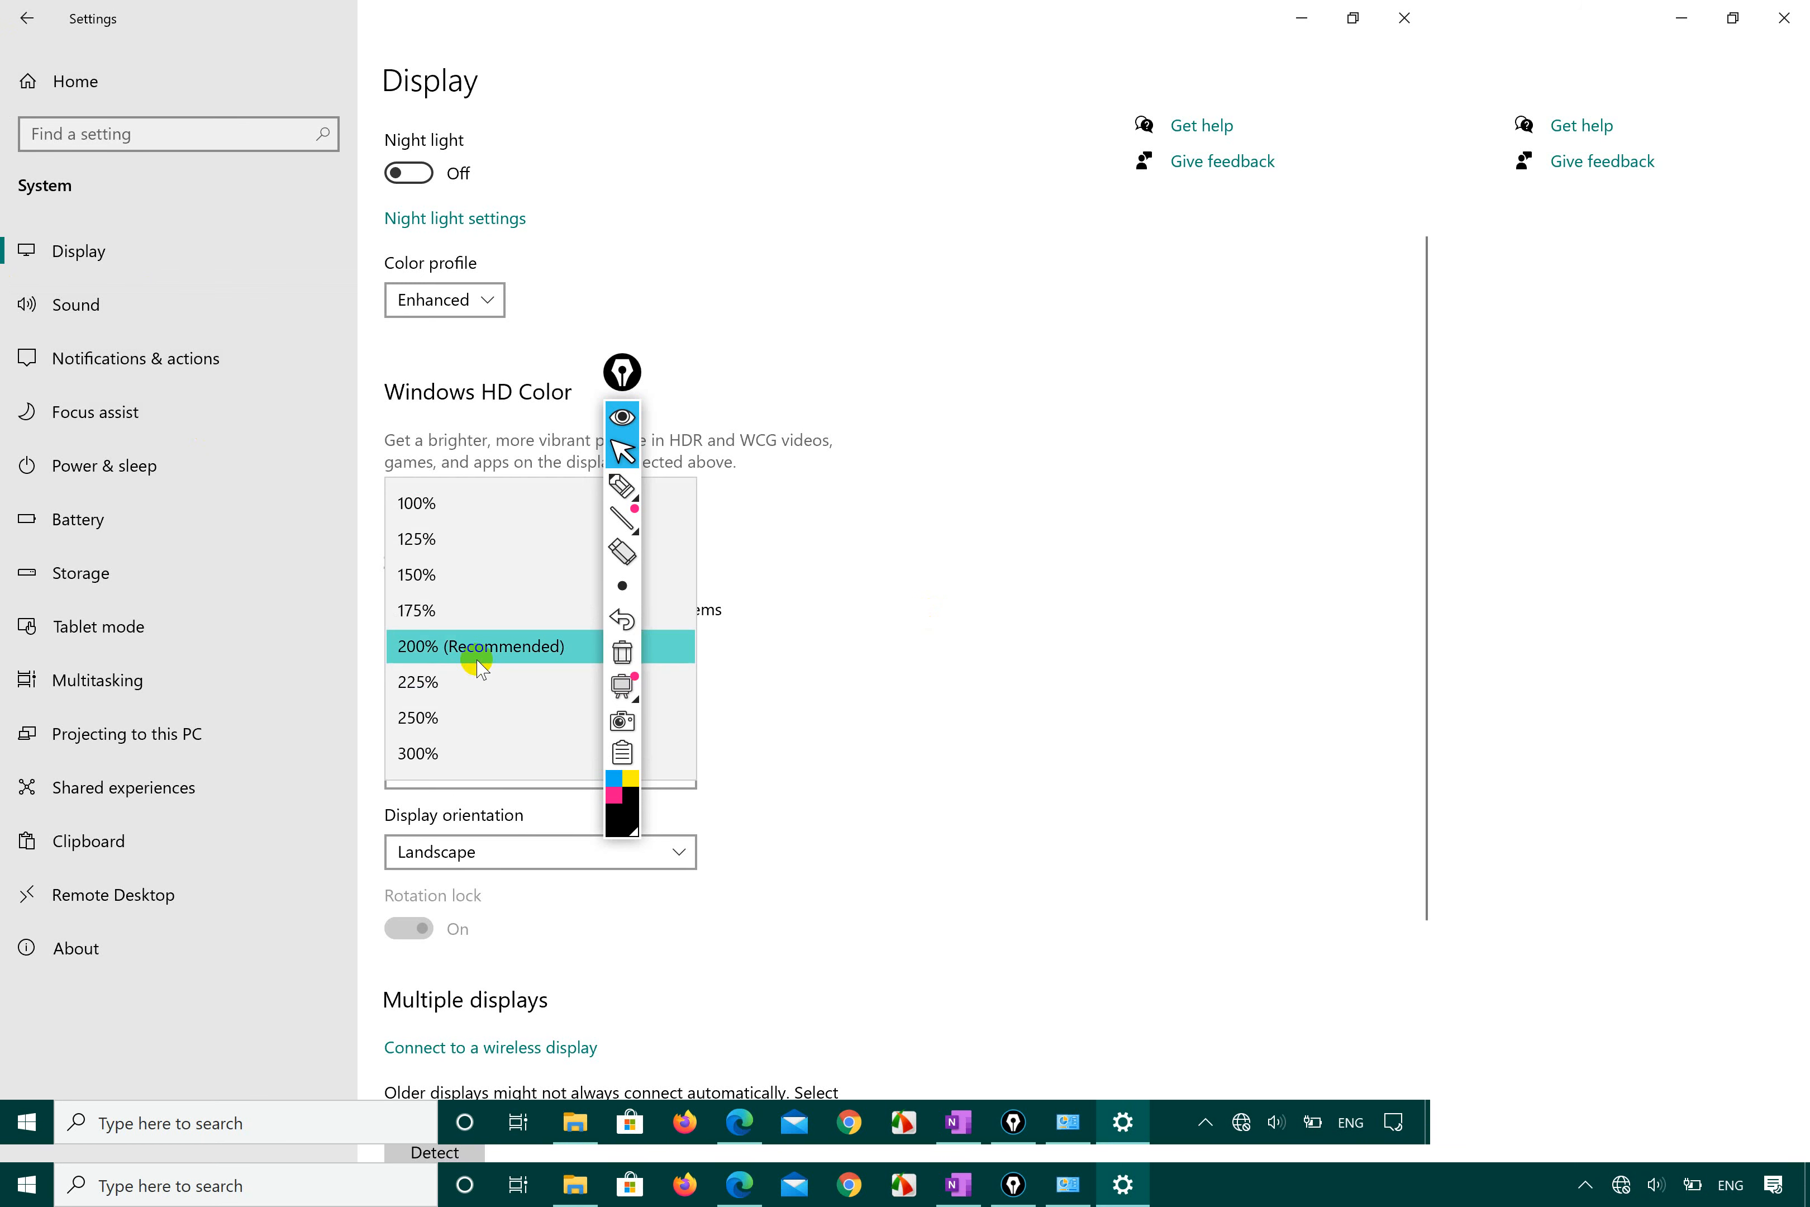
click(966, 607)
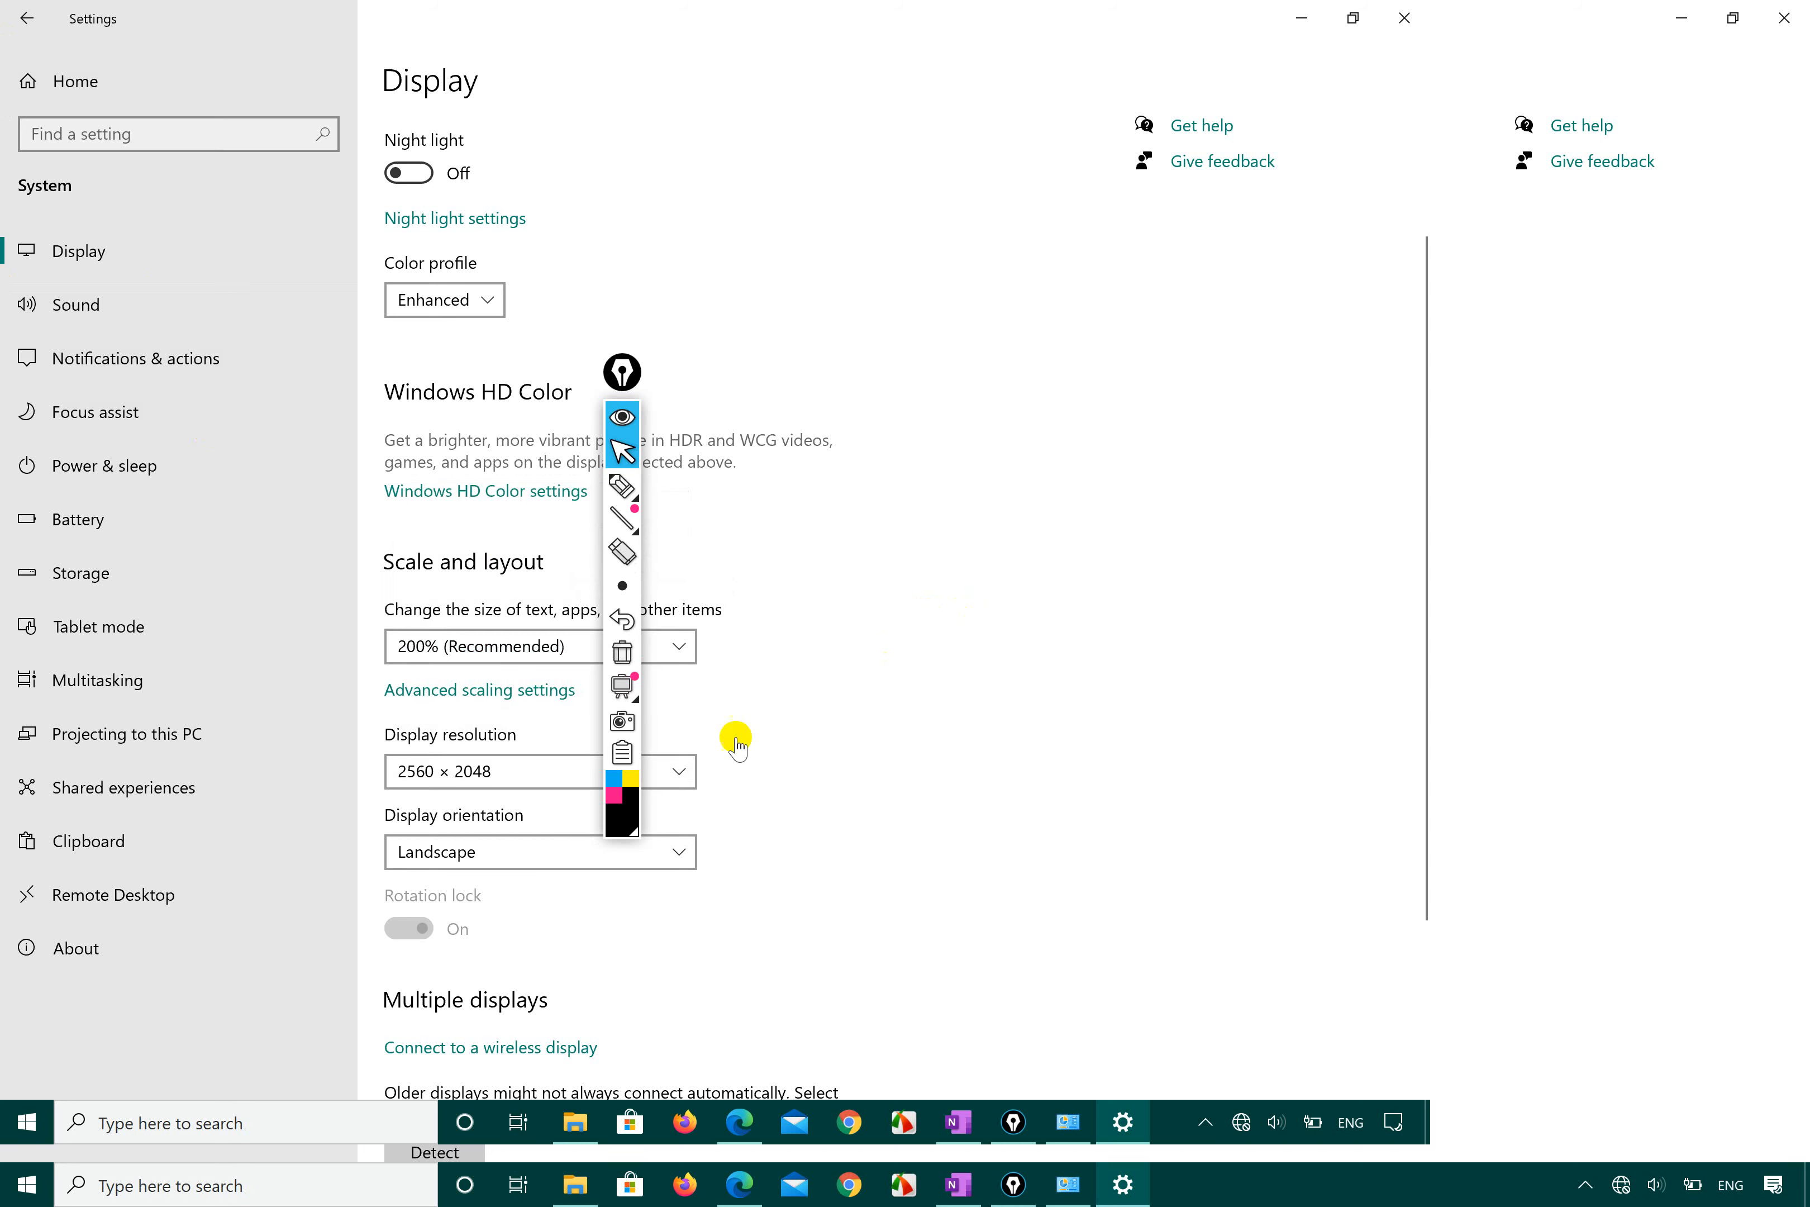
click(496, 775)
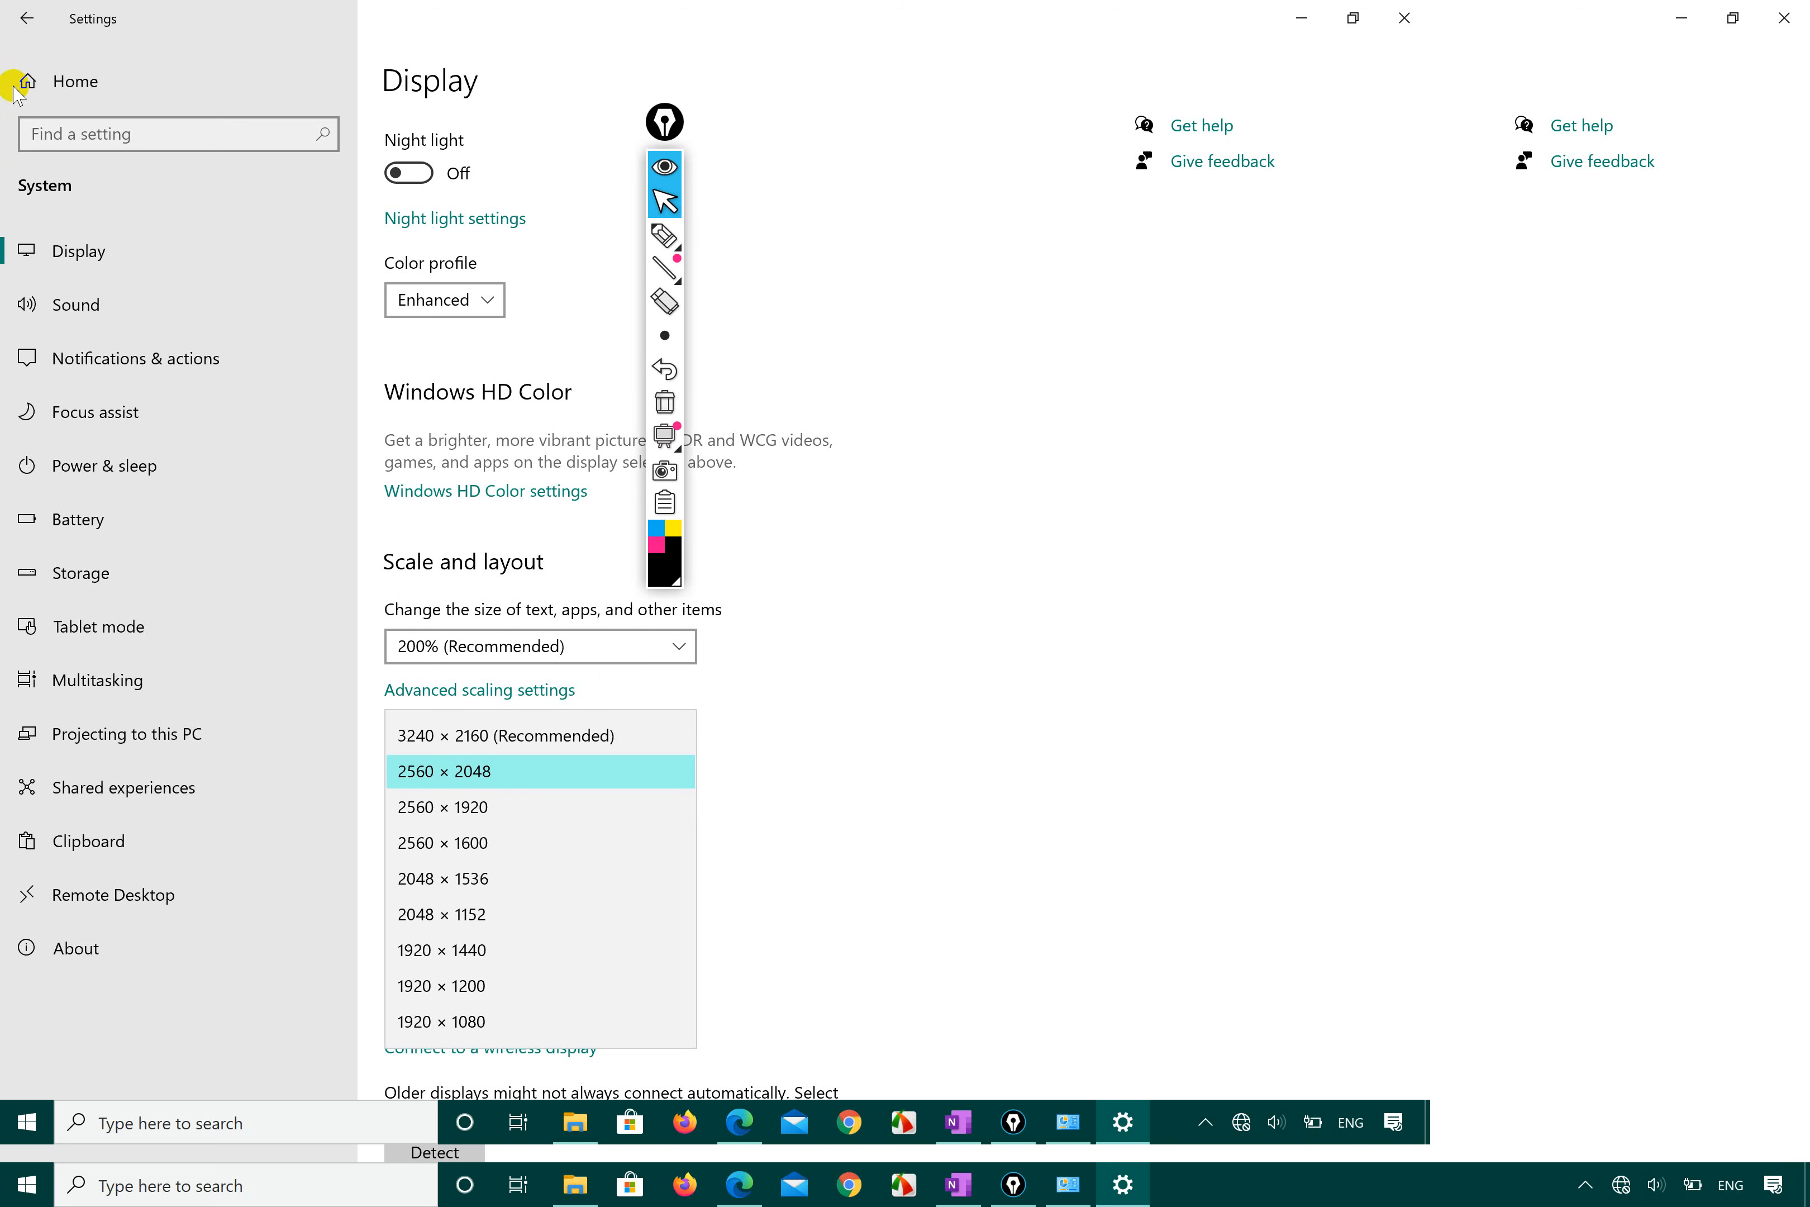
click(447, 810)
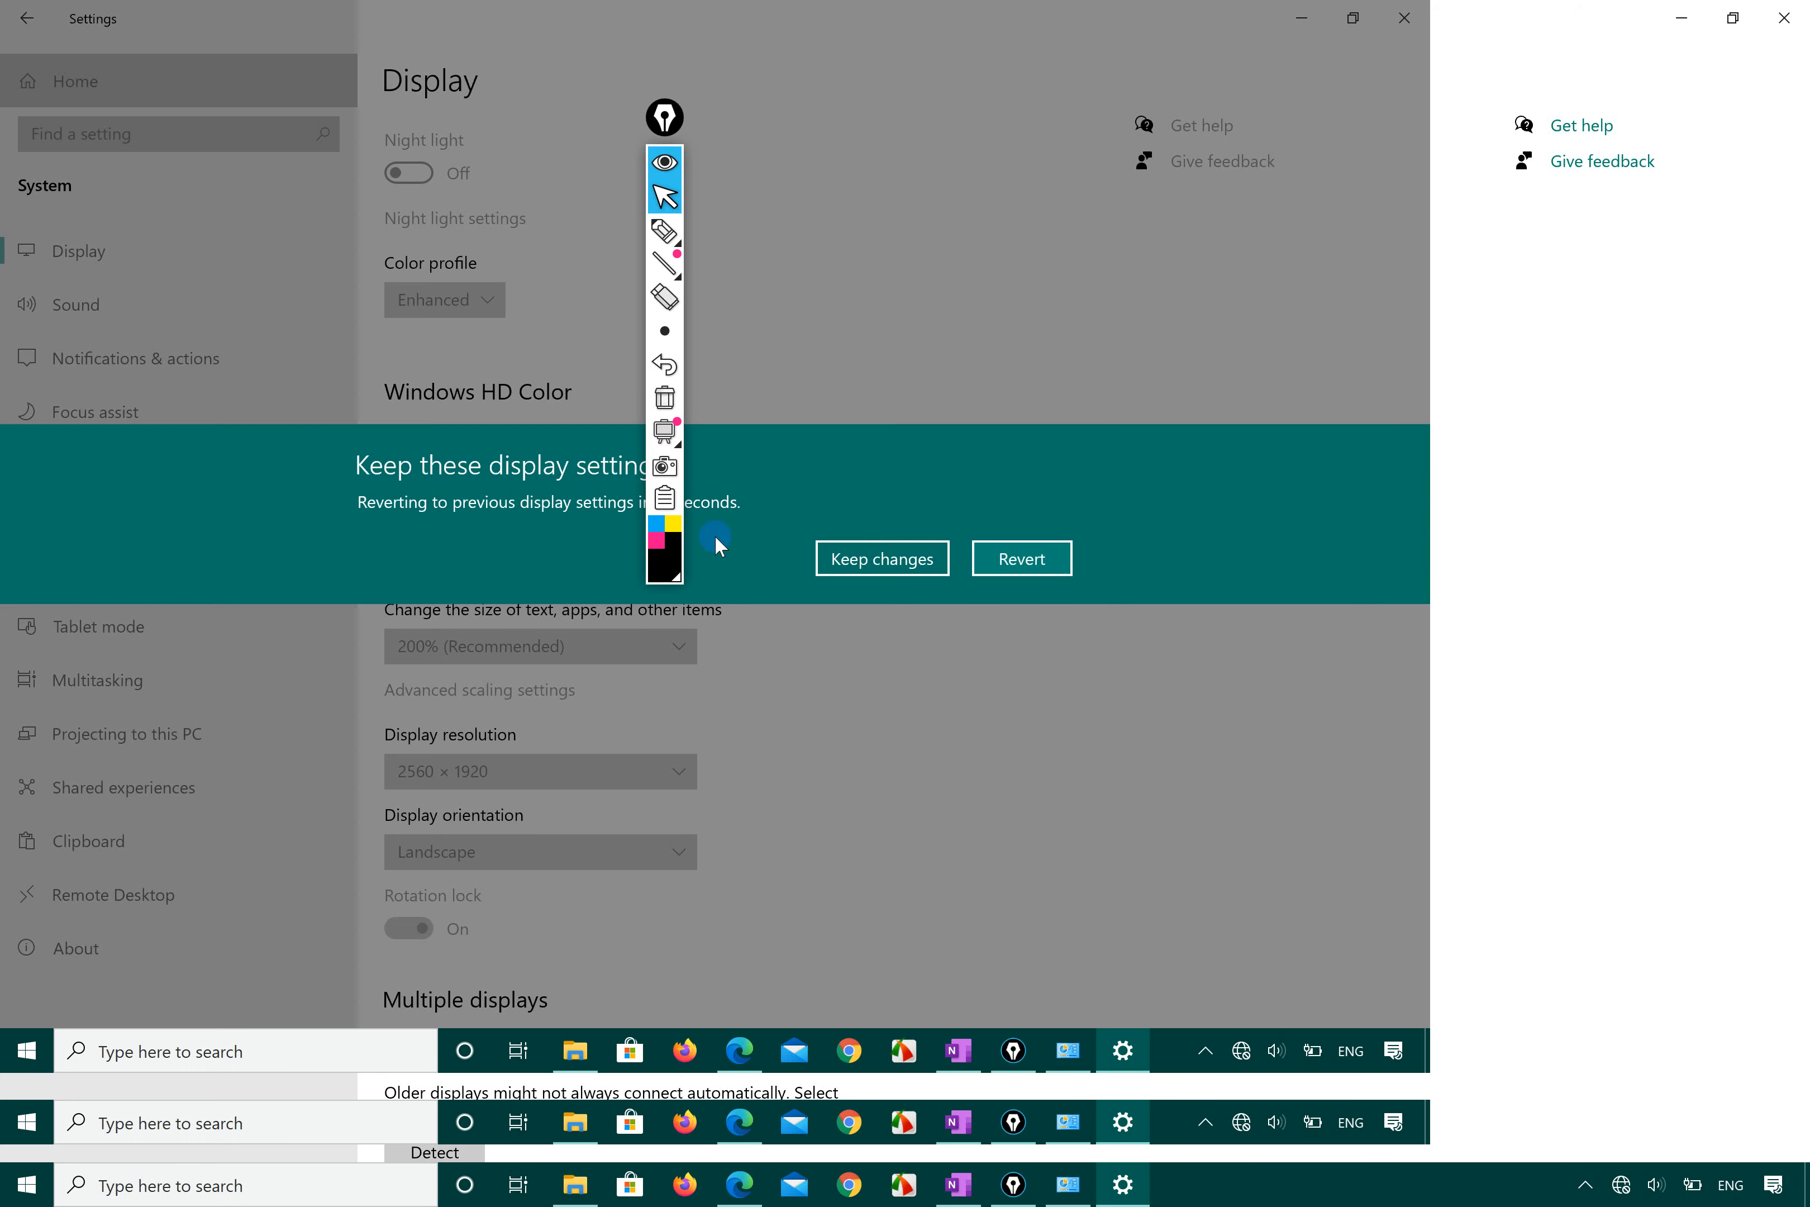
click(882, 560)
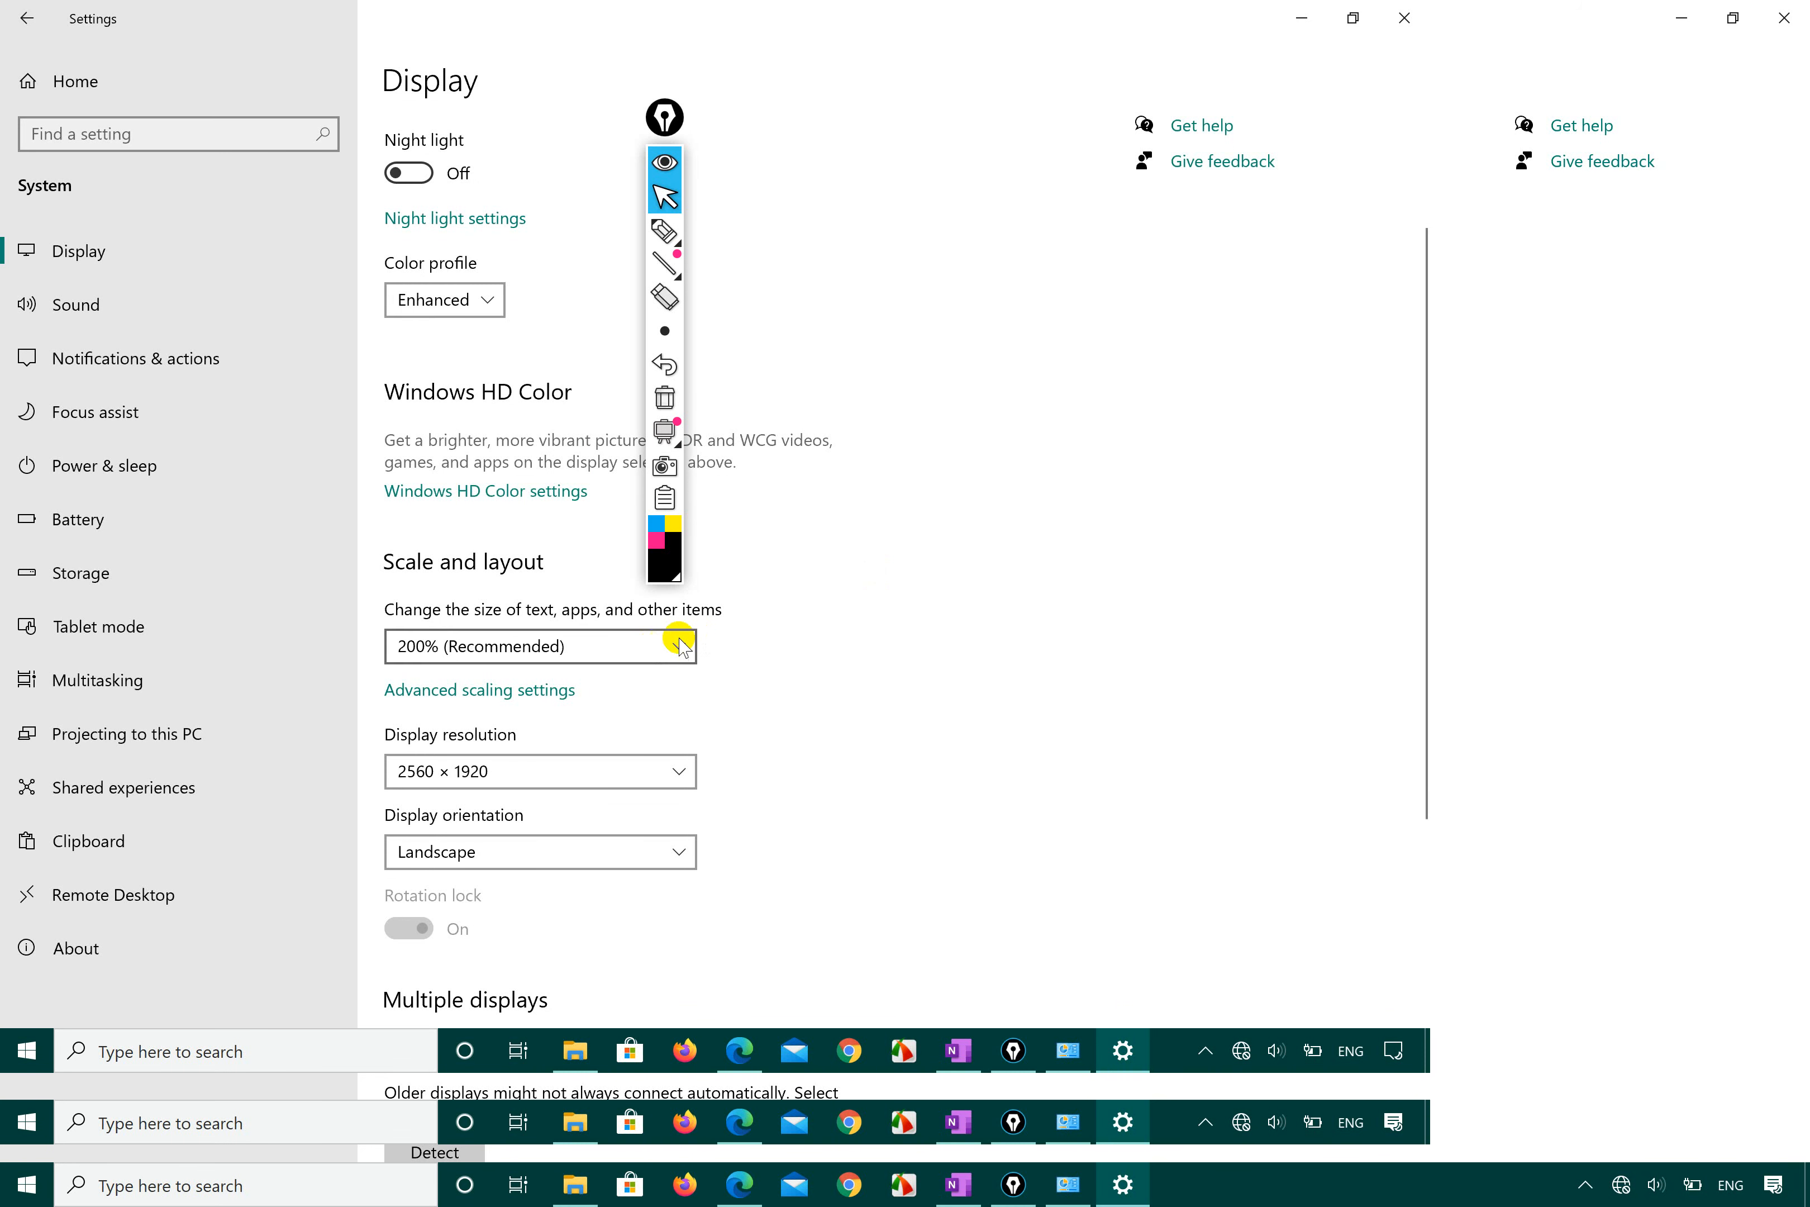
Step: Set the display resolution back to 3240 × 2160 (Recommended) and keep the change
click(678, 771)
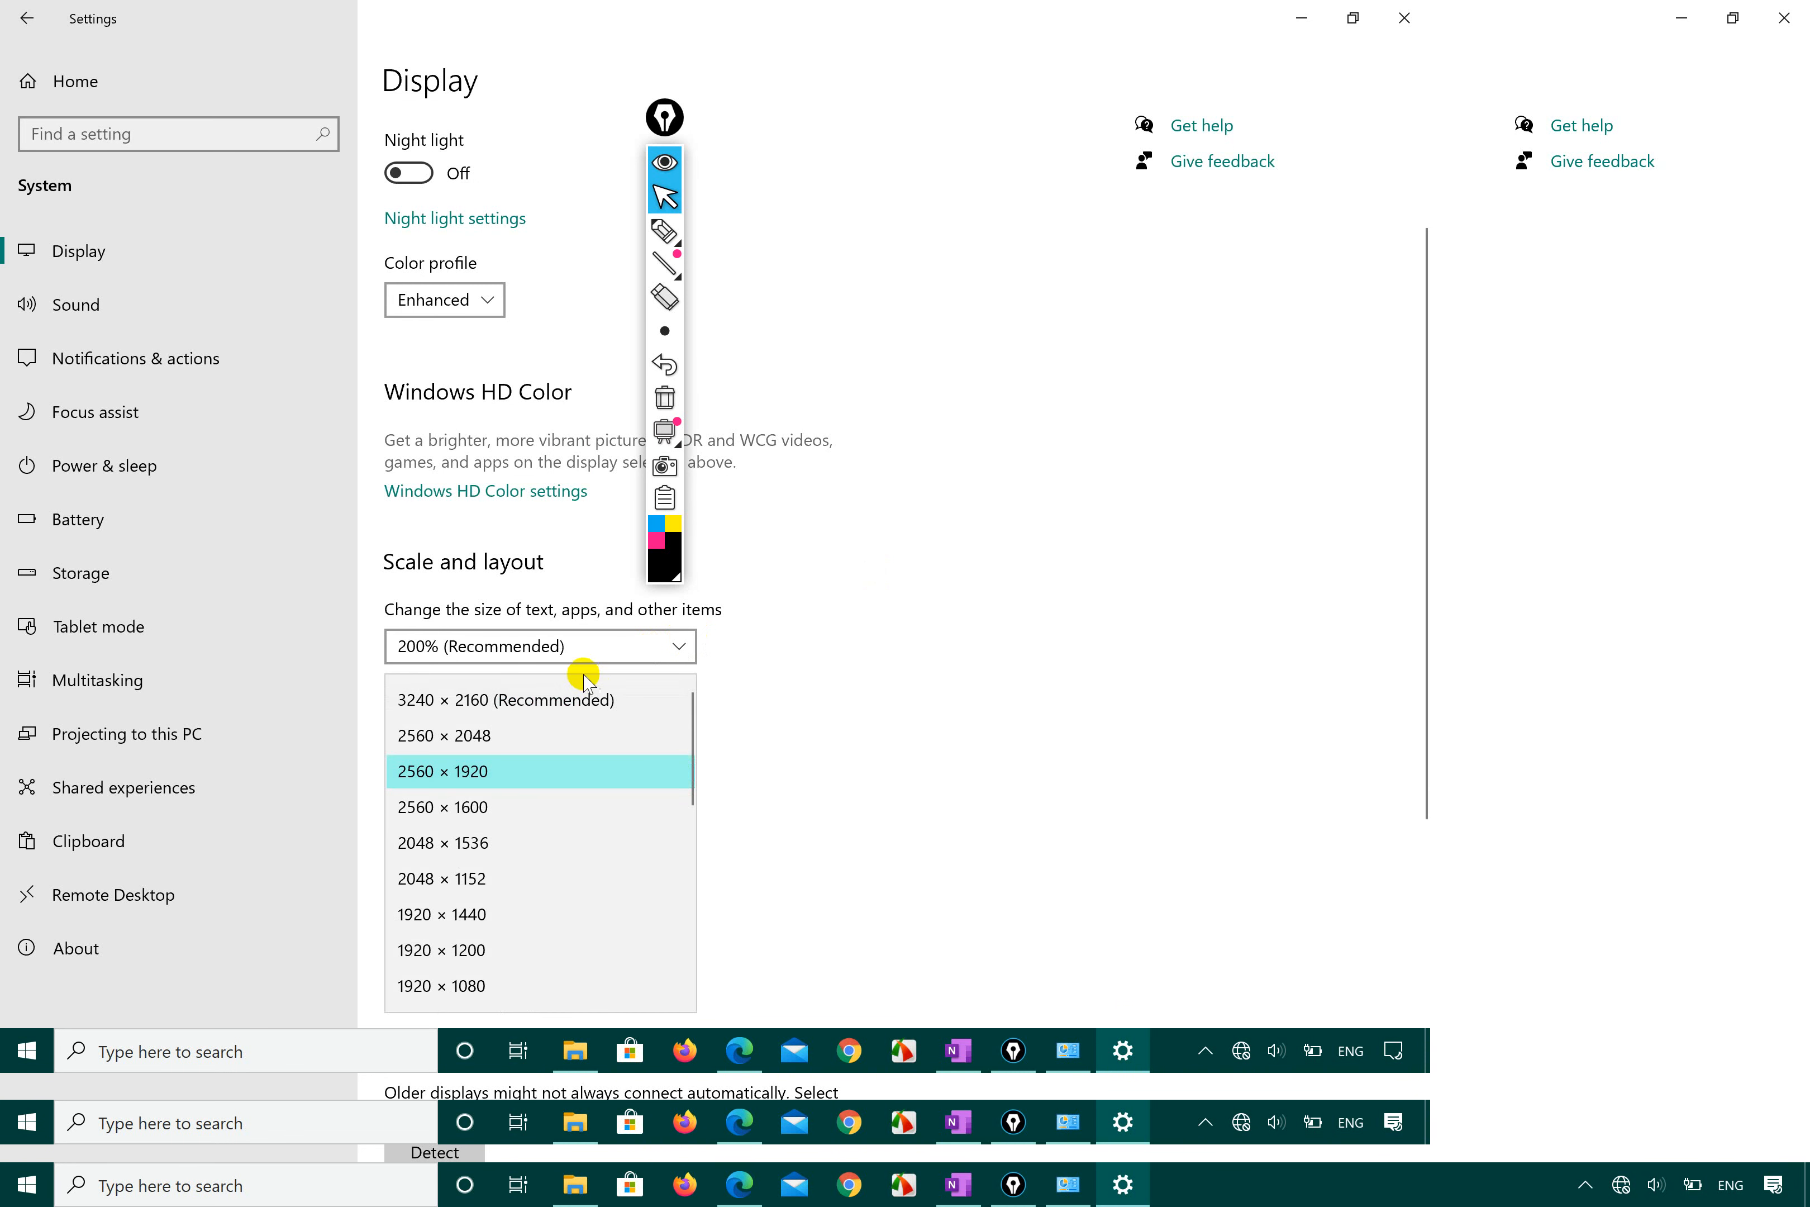
click(588, 697)
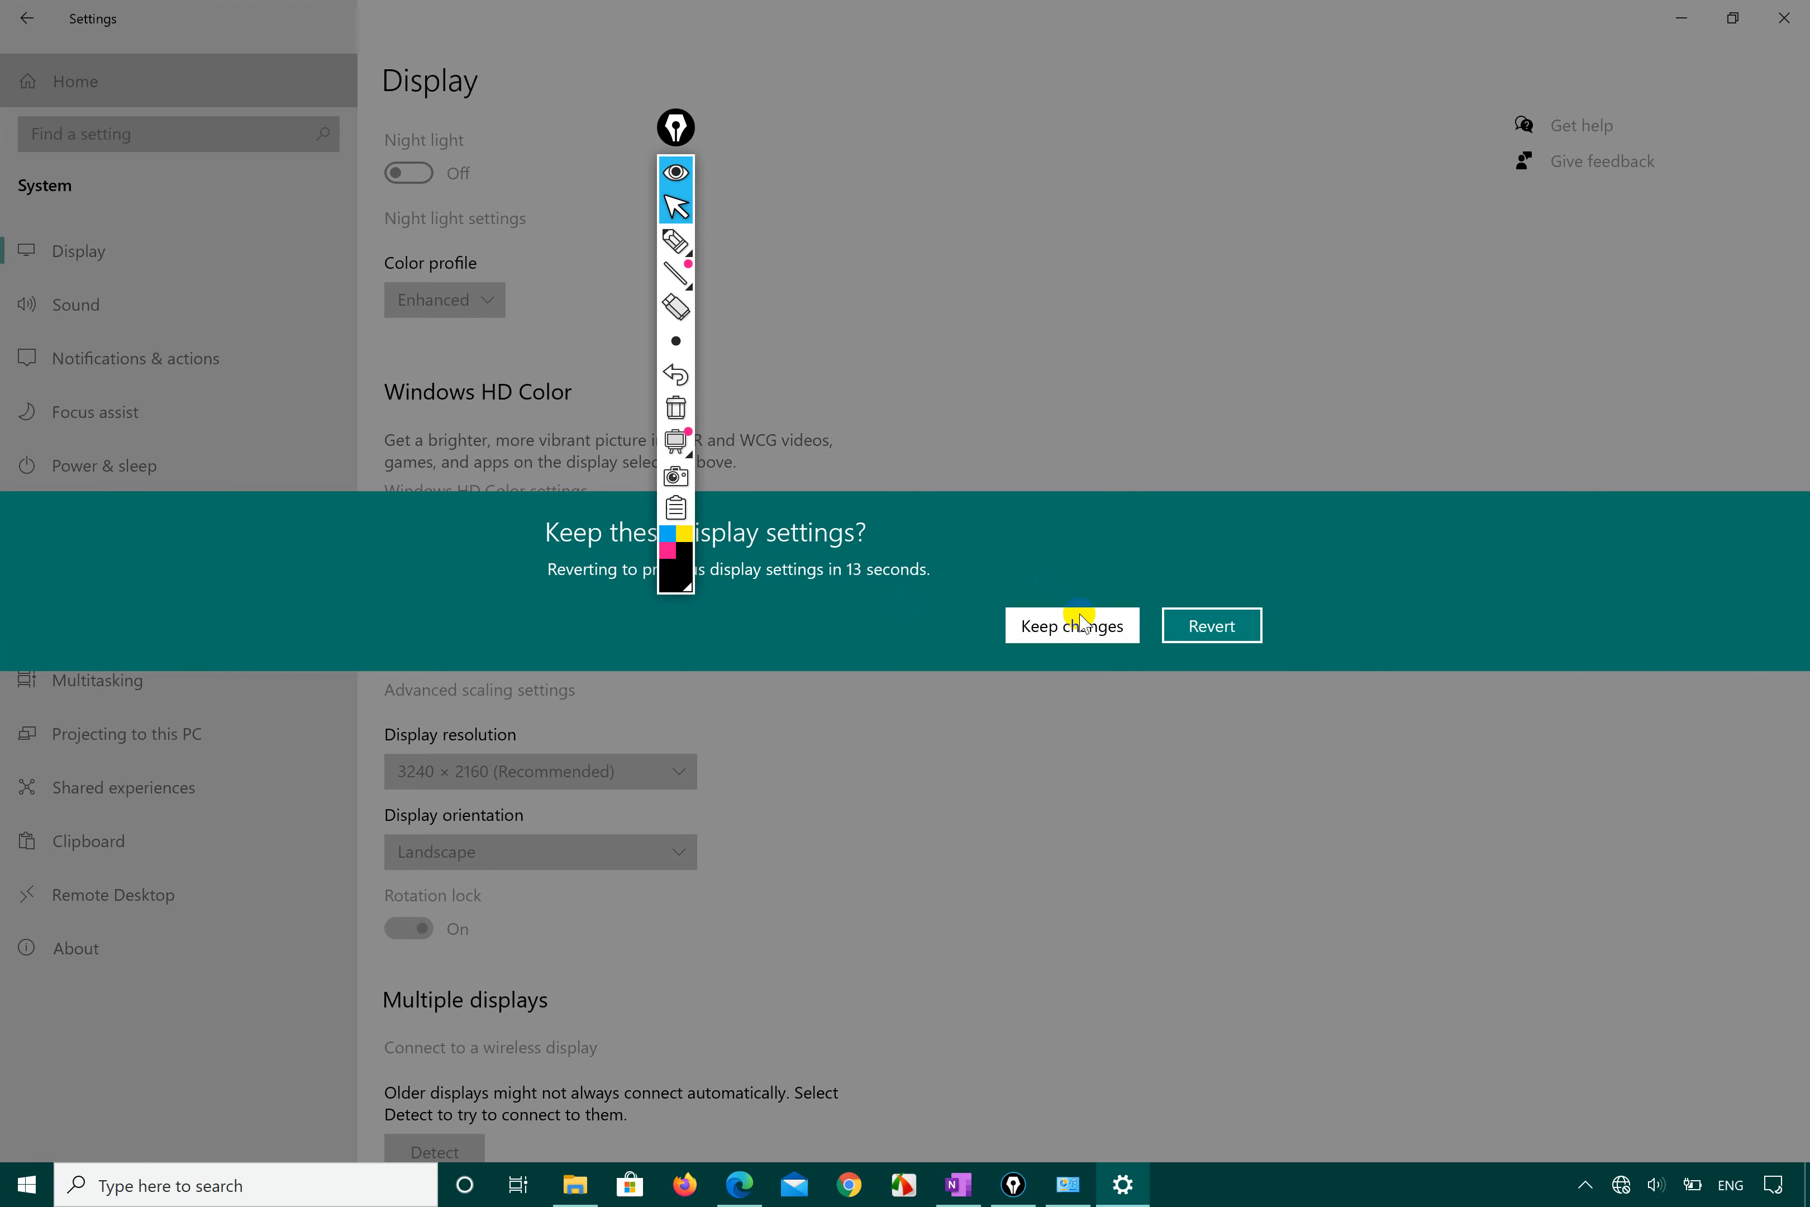
click(1063, 626)
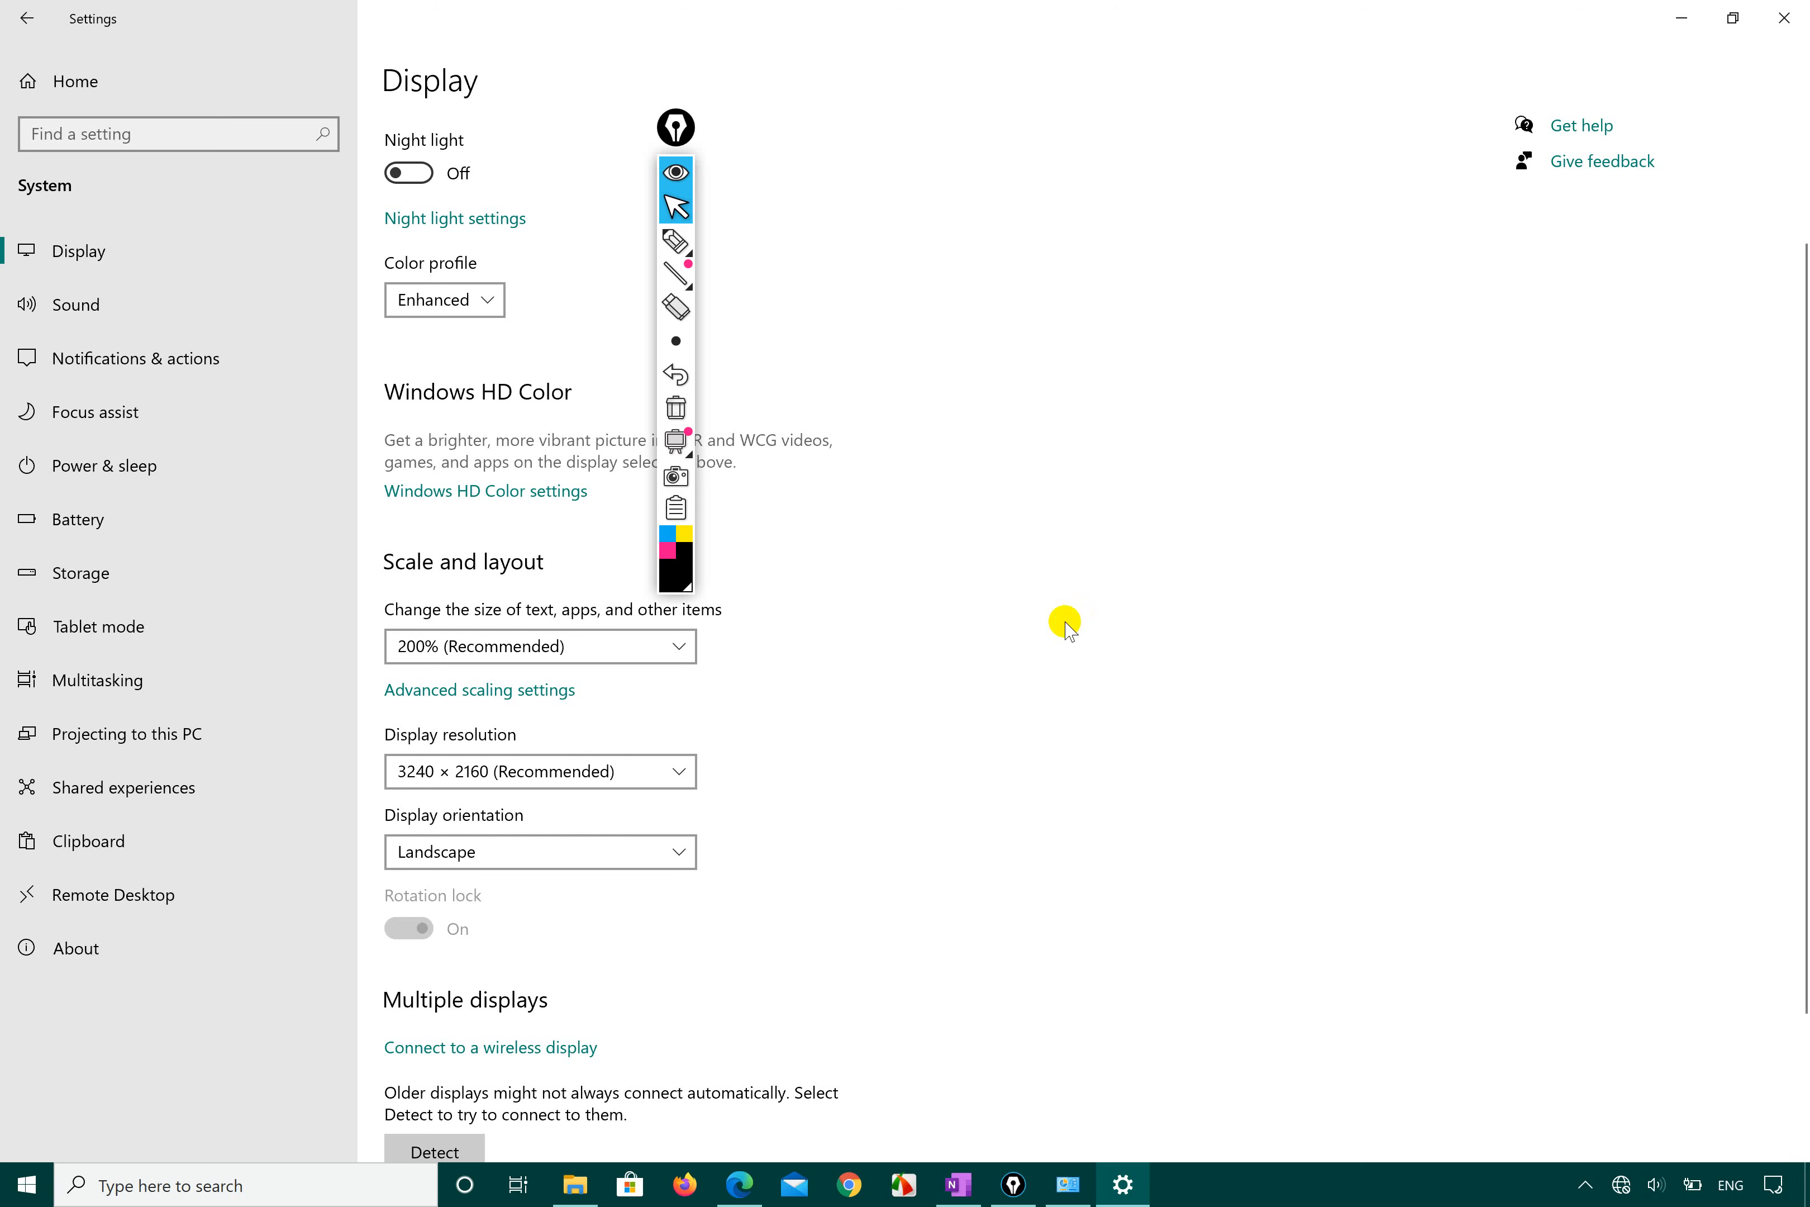
Step: Try the 1366 × 768 display resolution and revert to the previous display settings
click(685, 769)
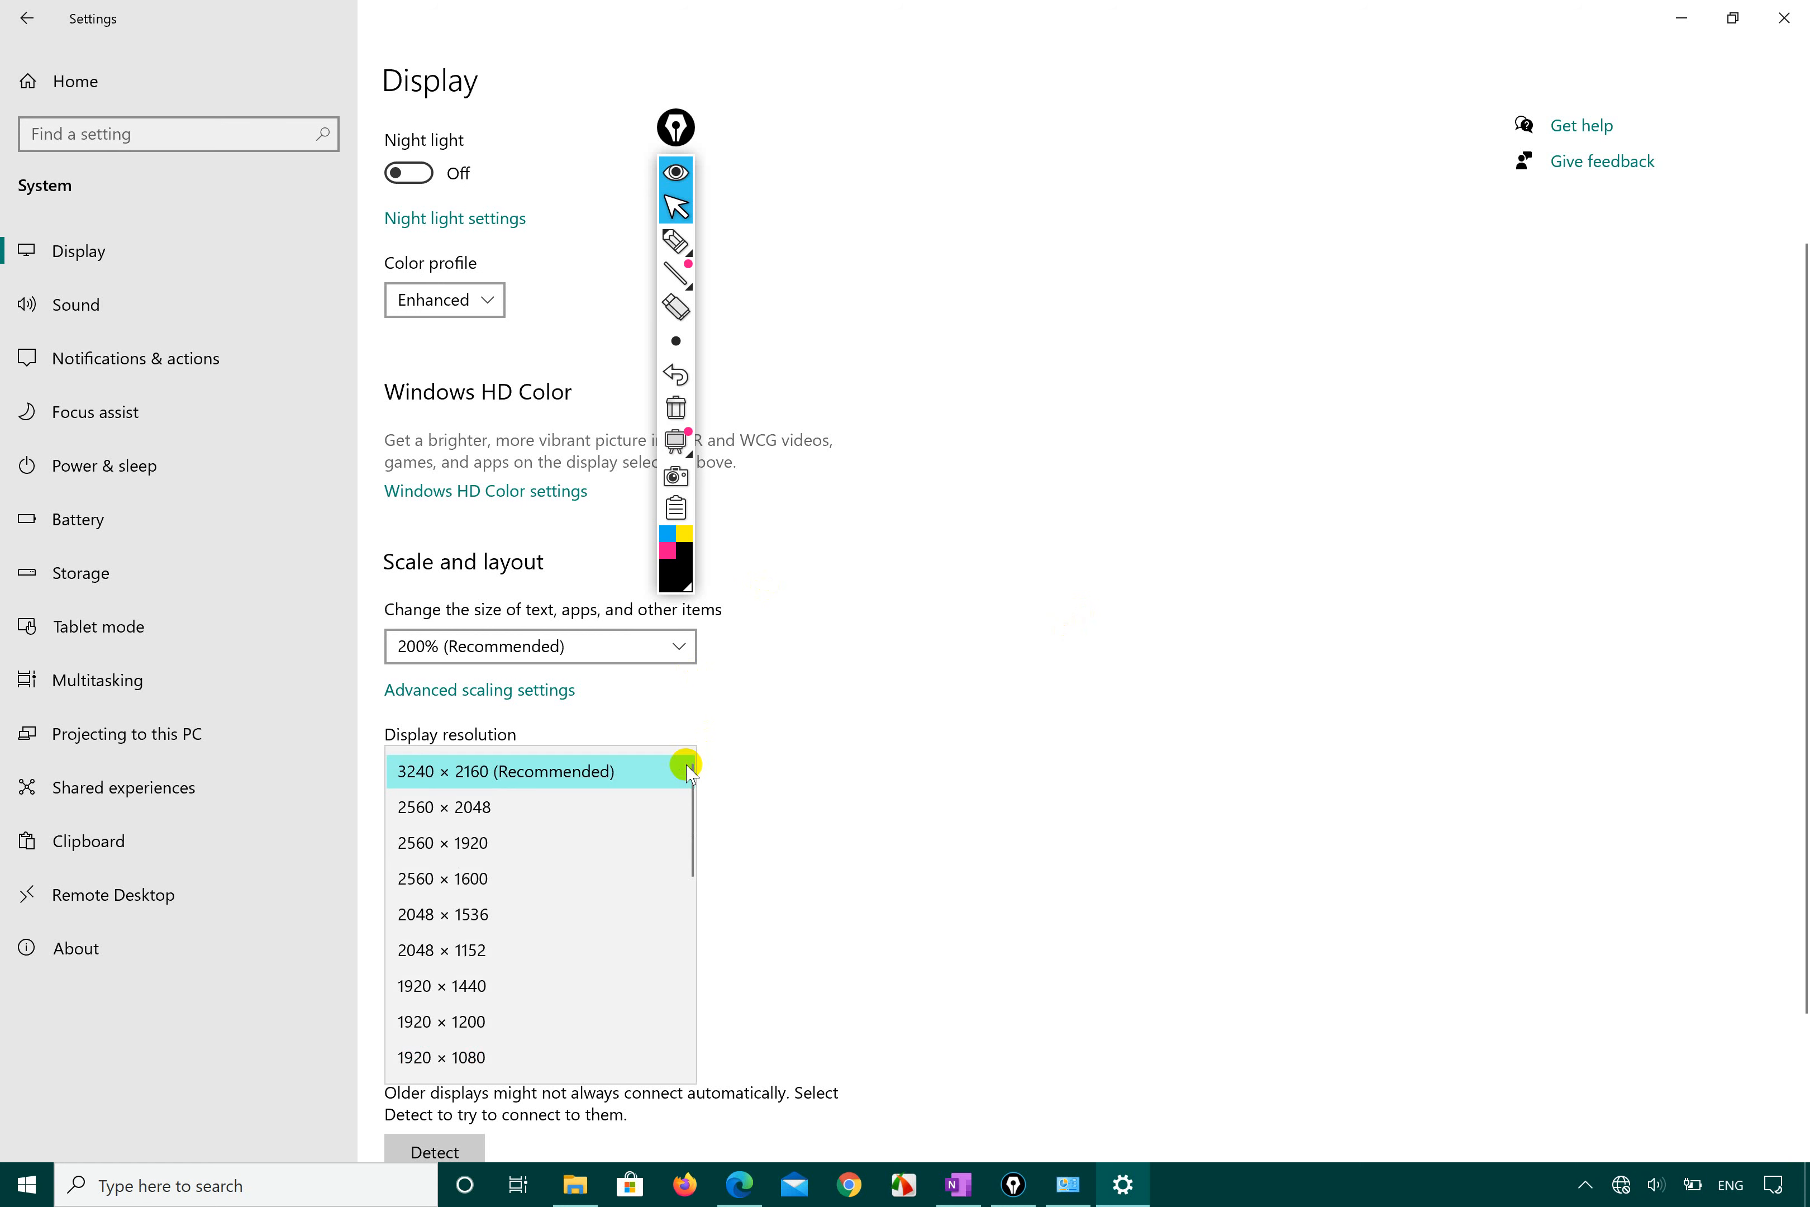
scroll(600, 946, down, 5)
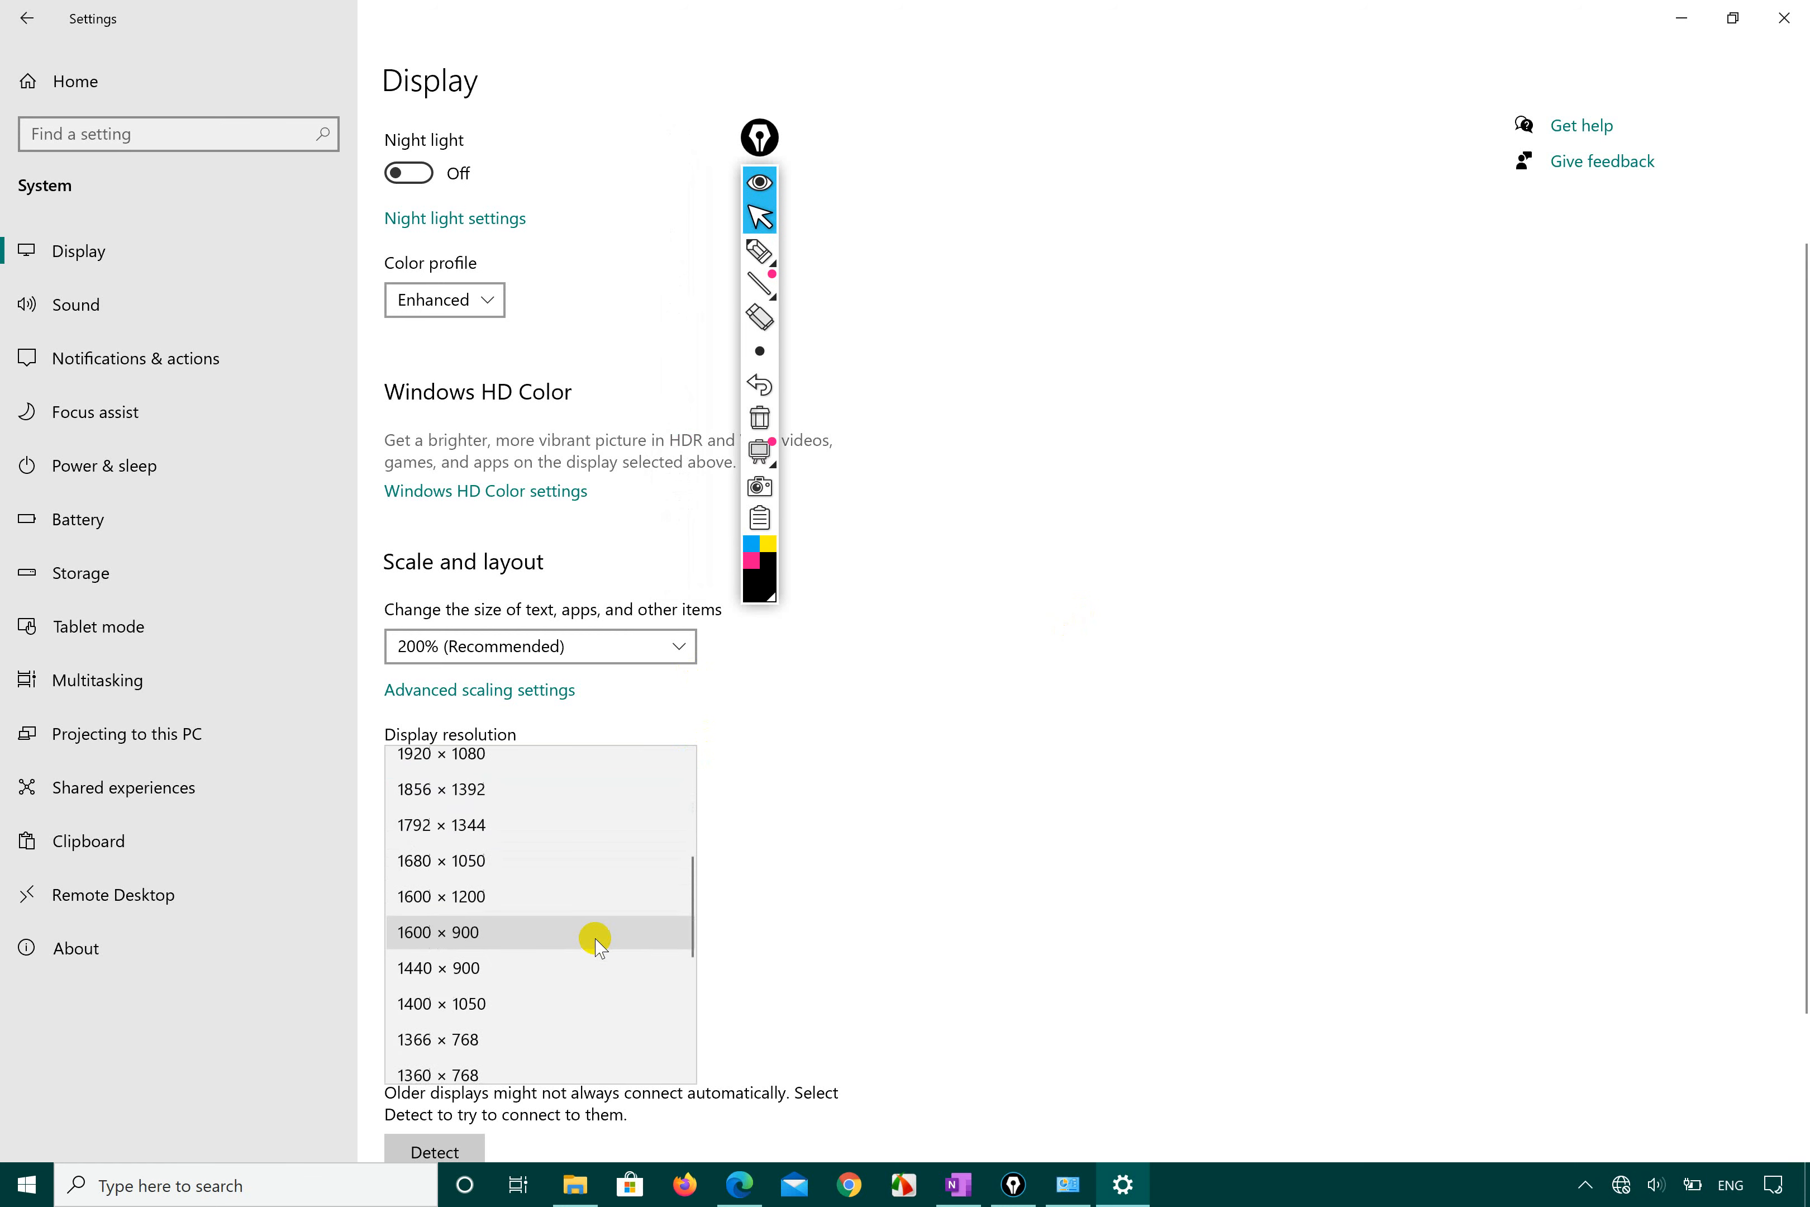
scroll(600, 946, down, 2)
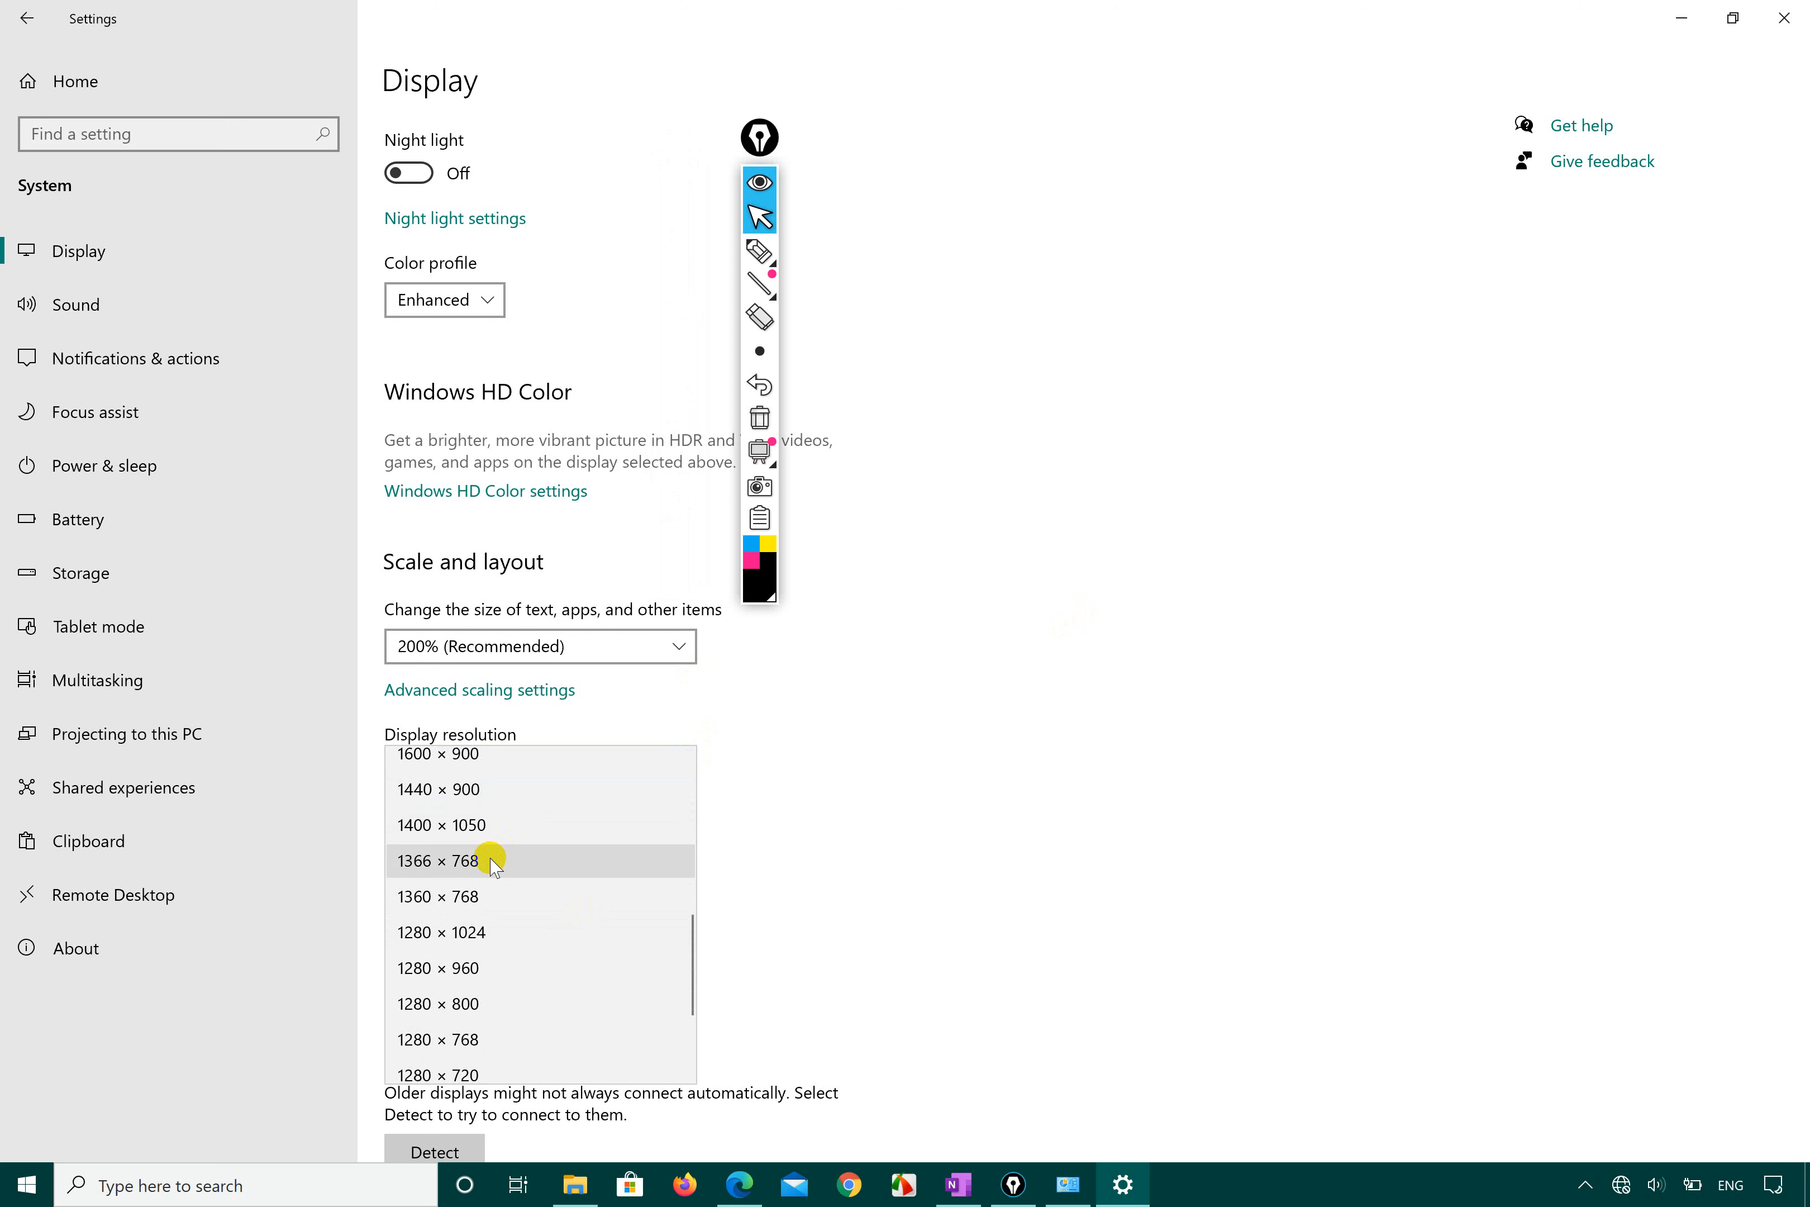
click(493, 861)
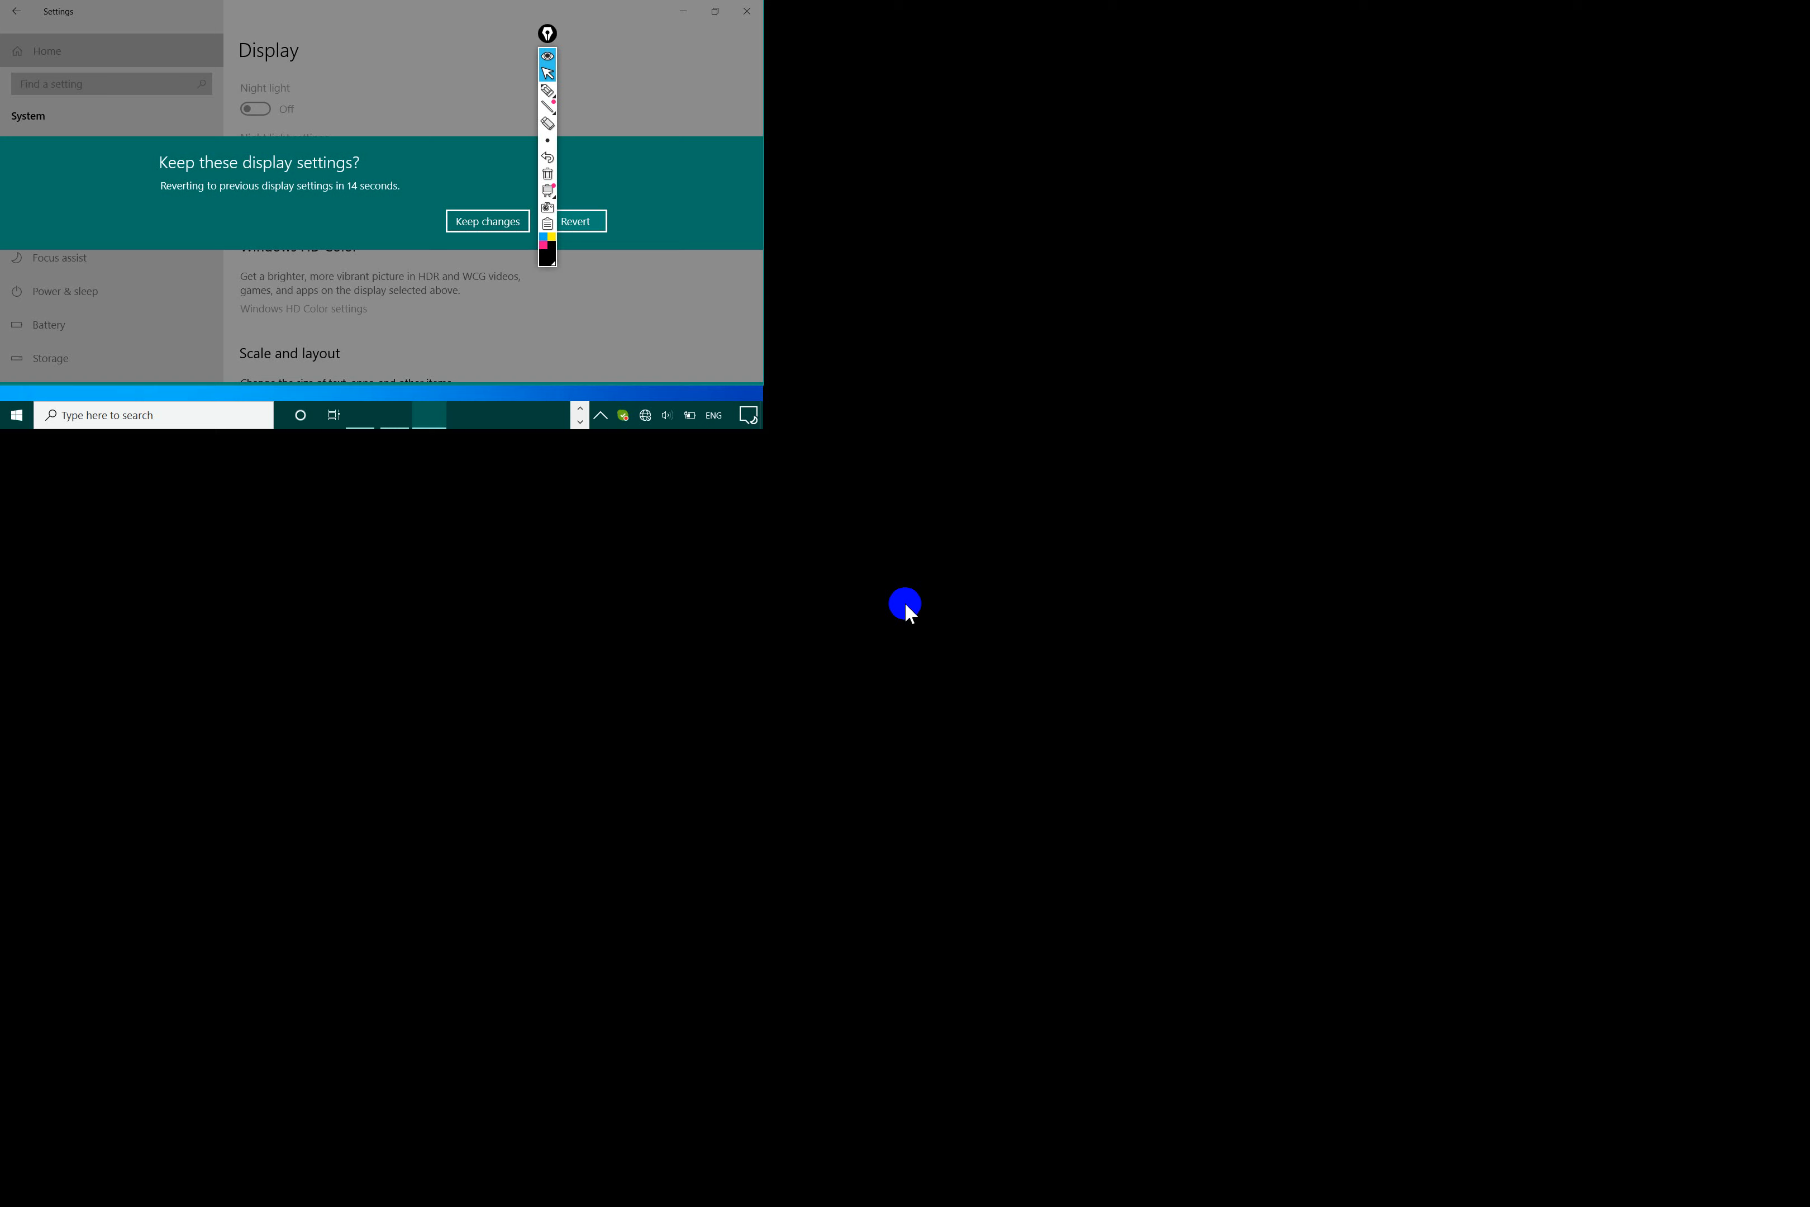
click(906, 604)
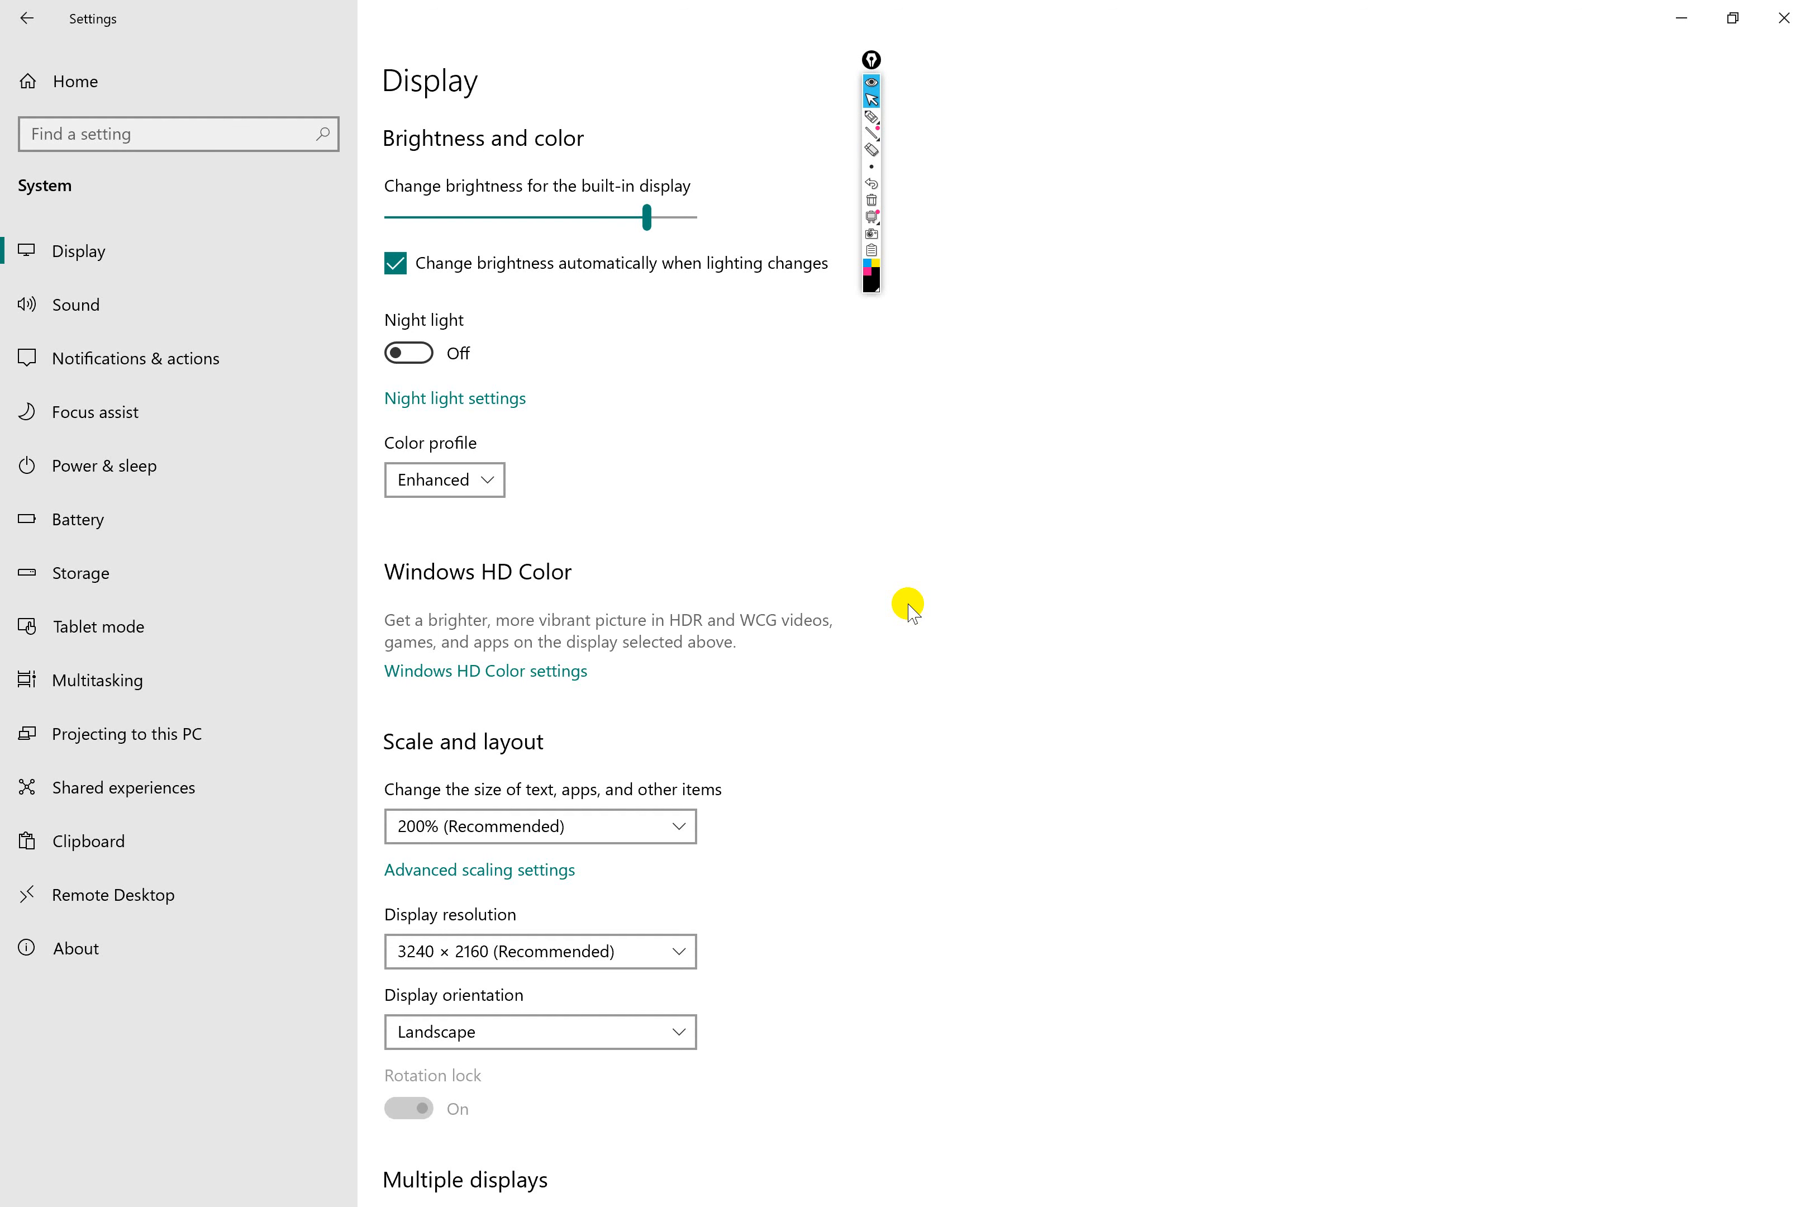
Step: Try scaling text, apps and other items at 100%, and return the scaling to 200% (Recommended)
click(679, 826)
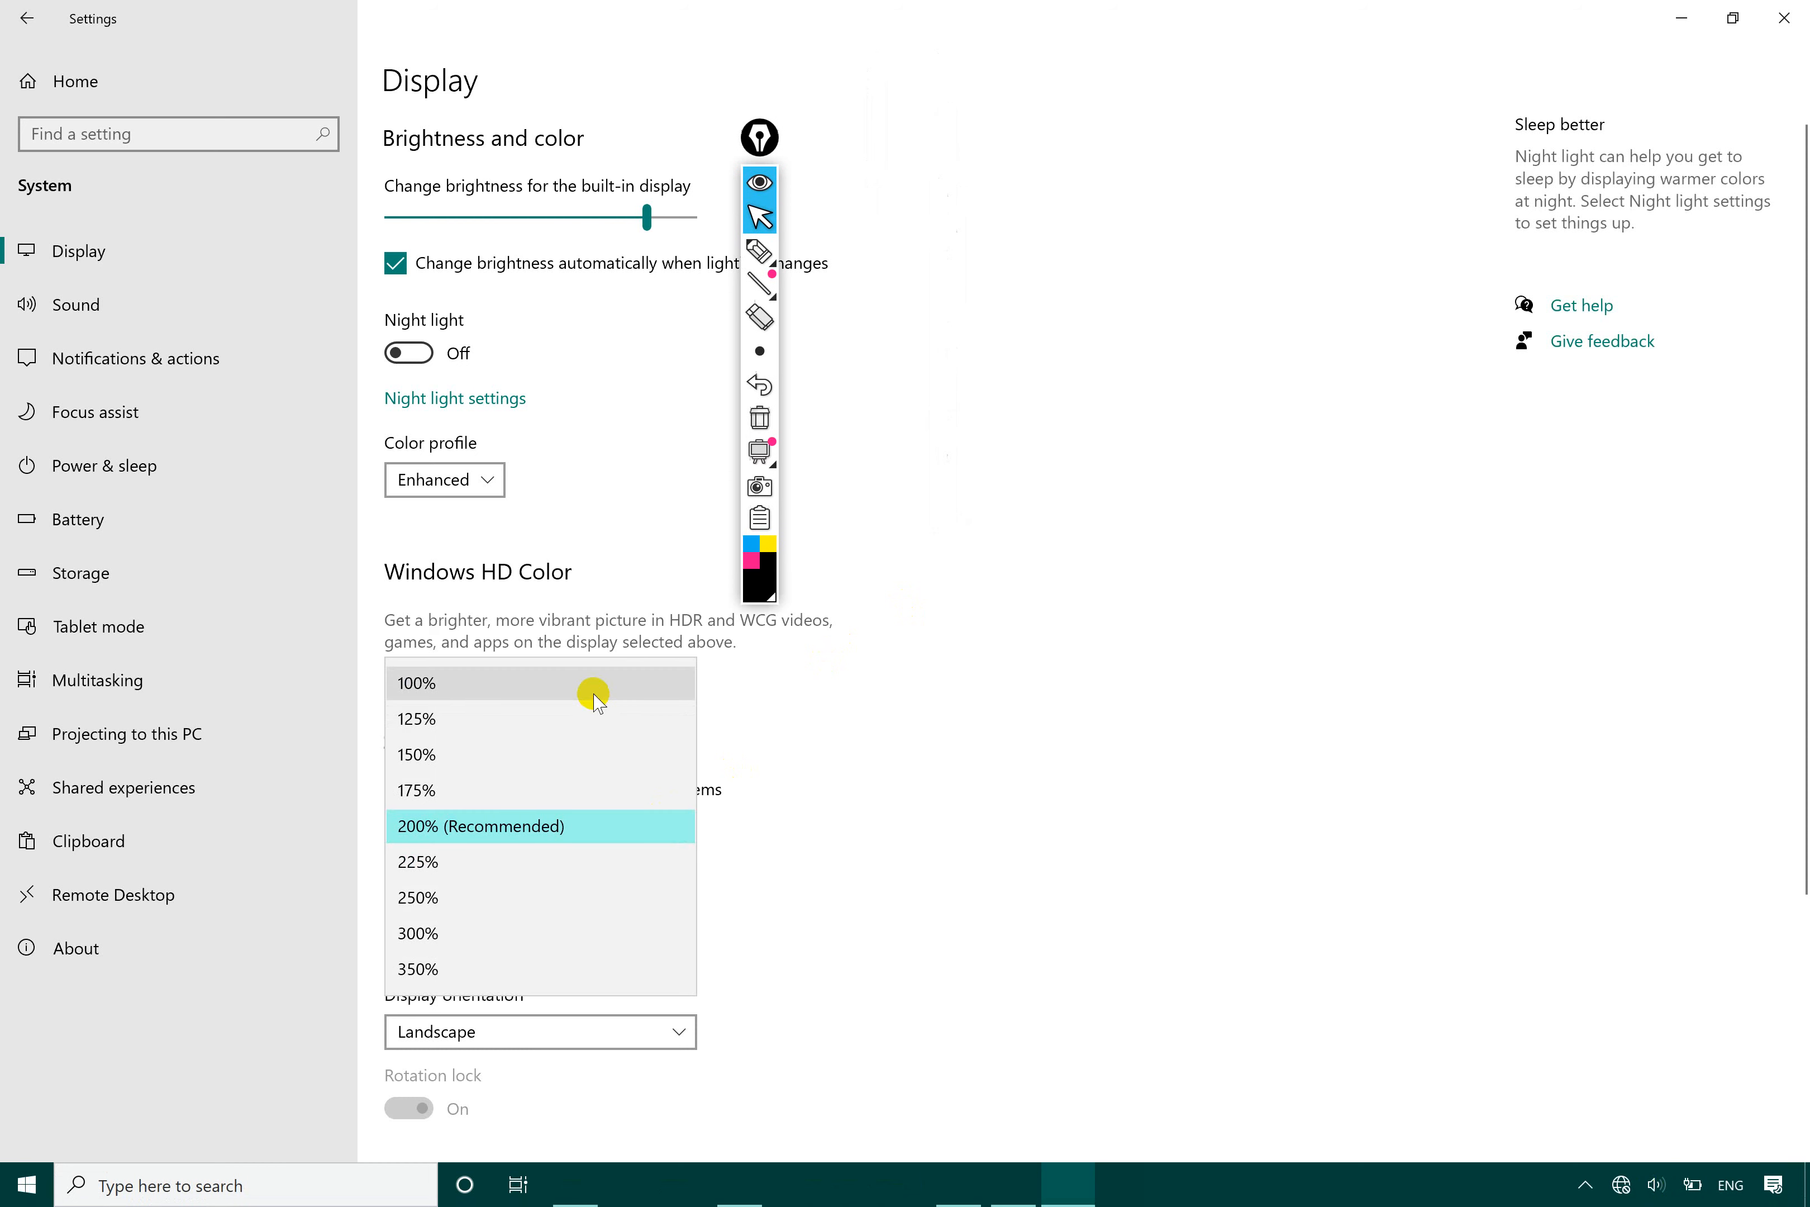
click(593, 693)
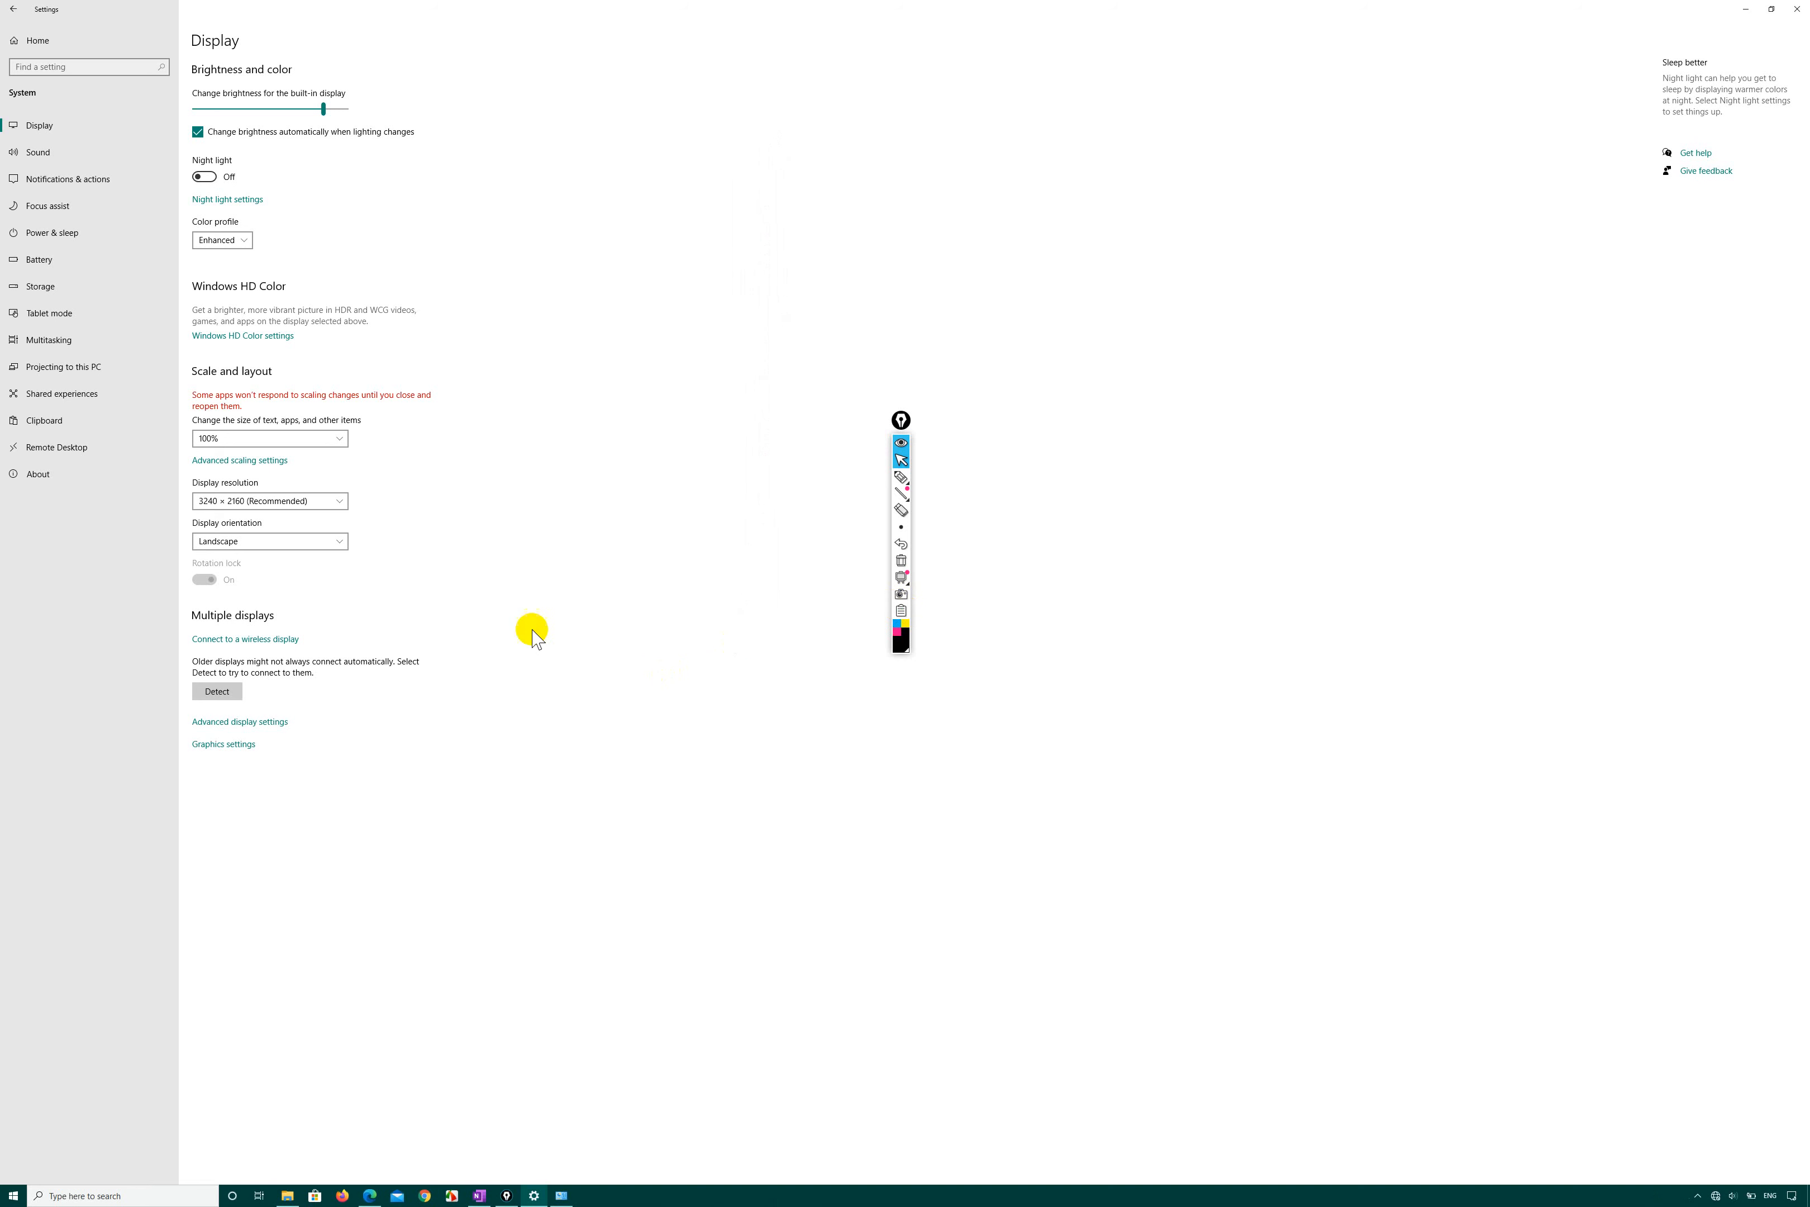
click(340, 440)
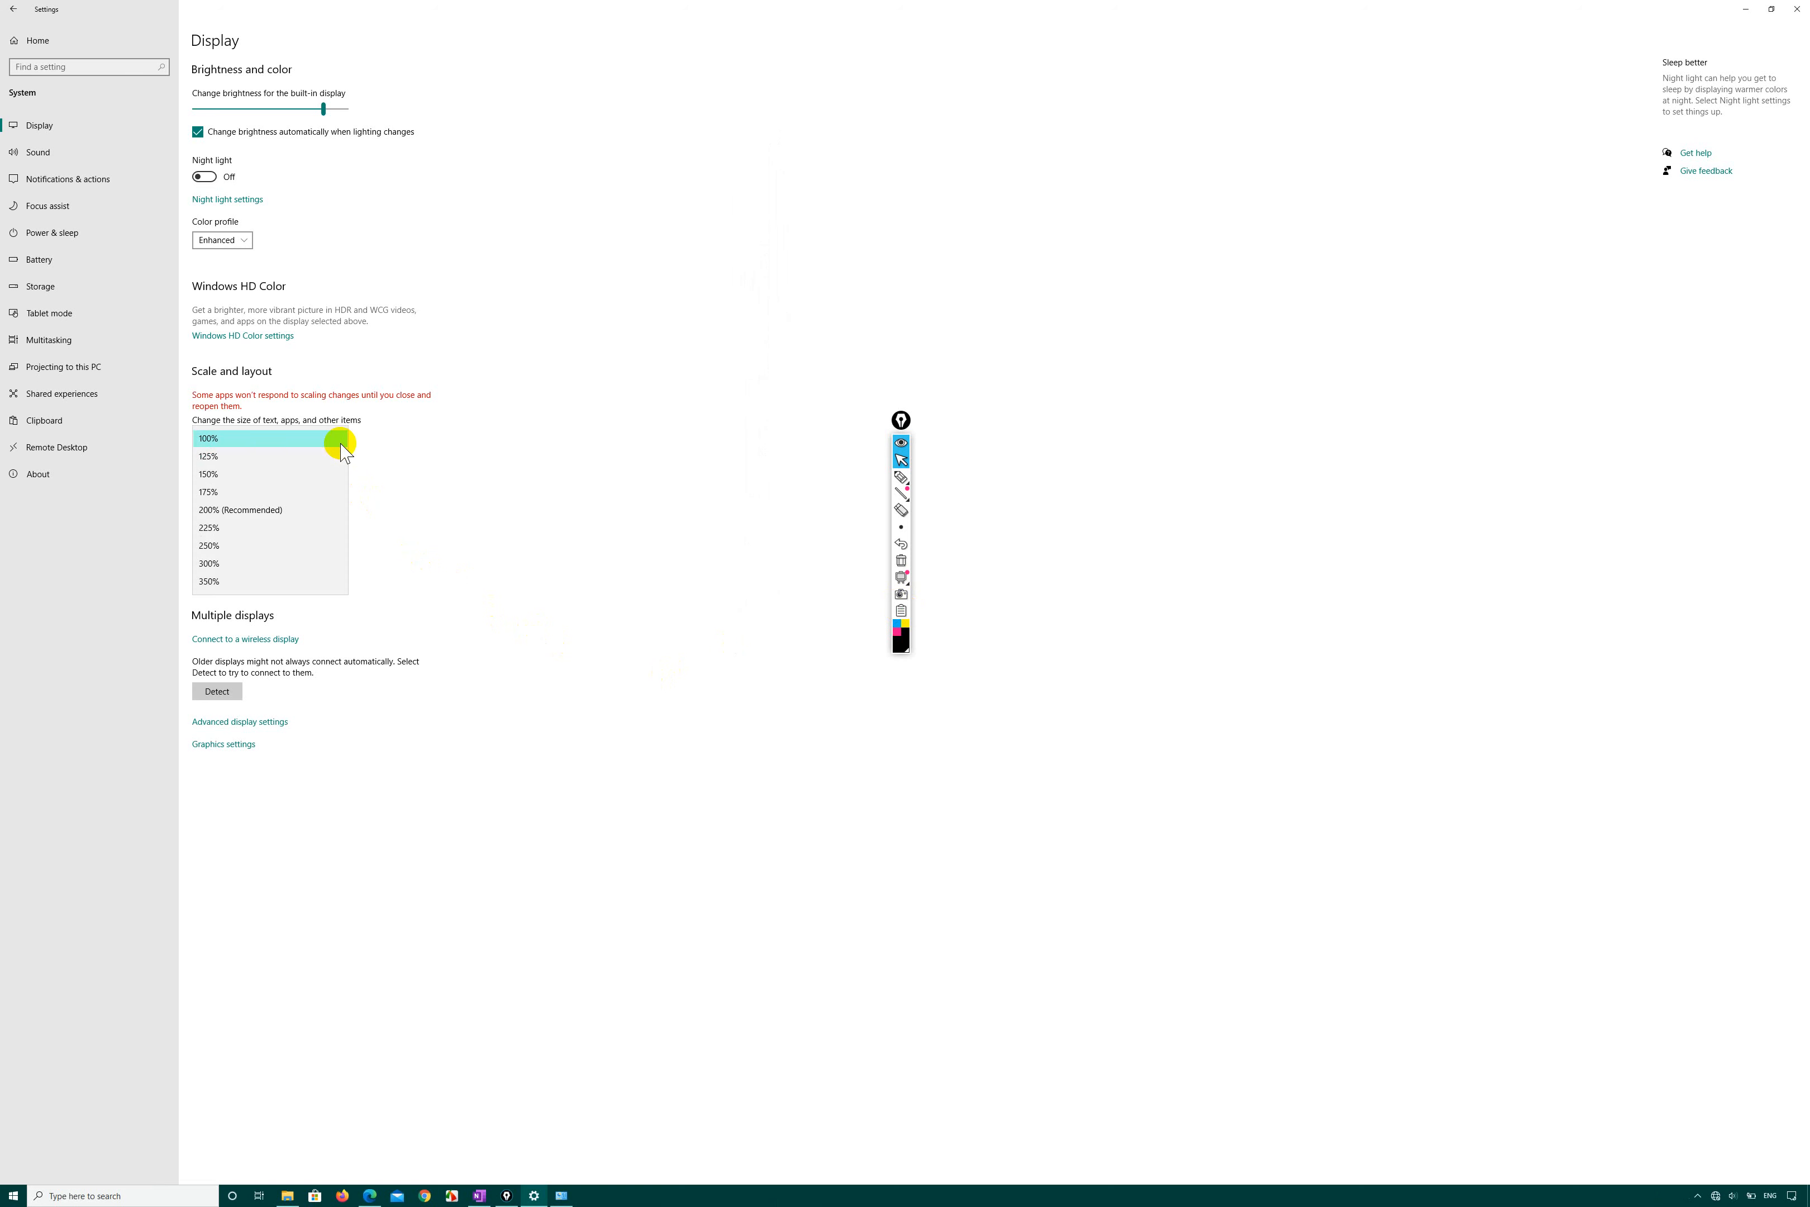
click(261, 513)
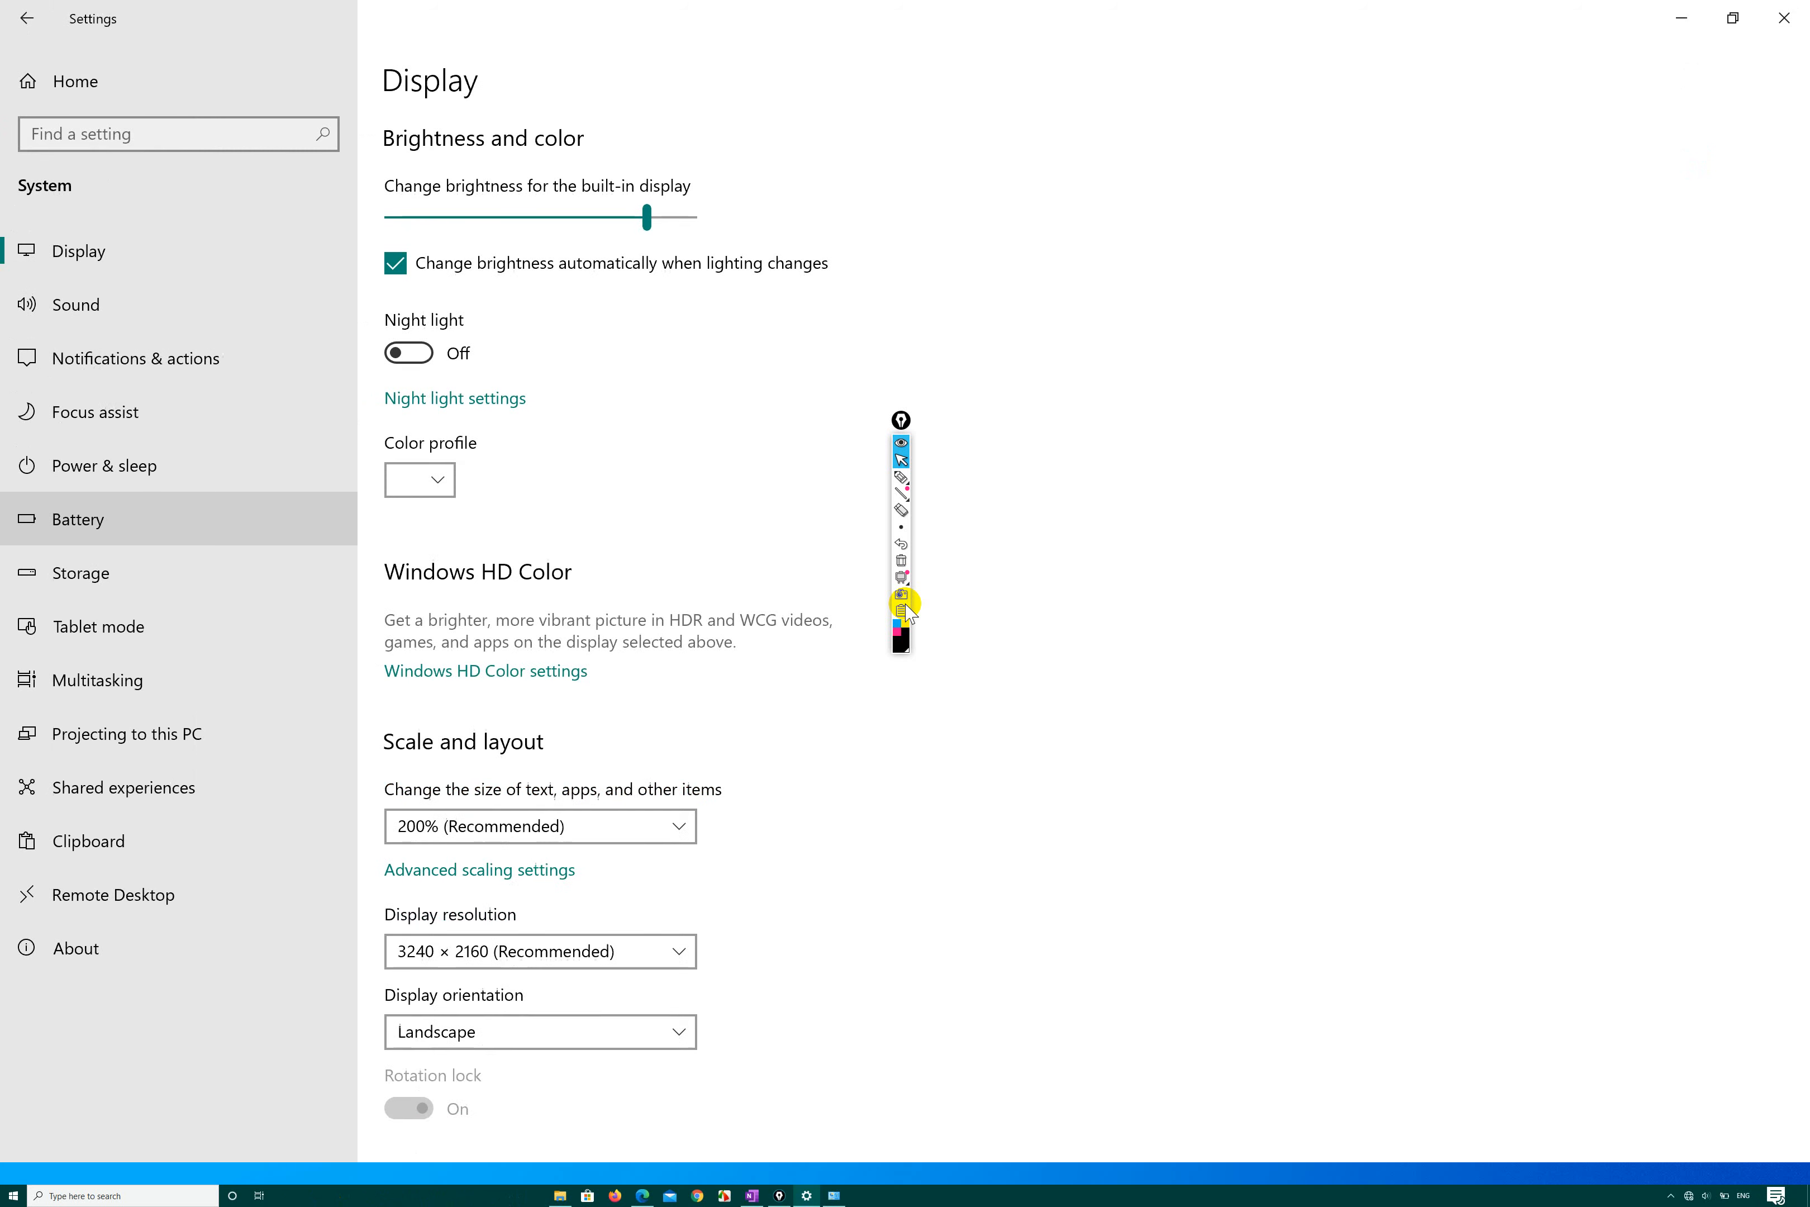
Step: Try the Portrait display orientation and revert to the previous display settings
scroll(949, 620, down, 3)
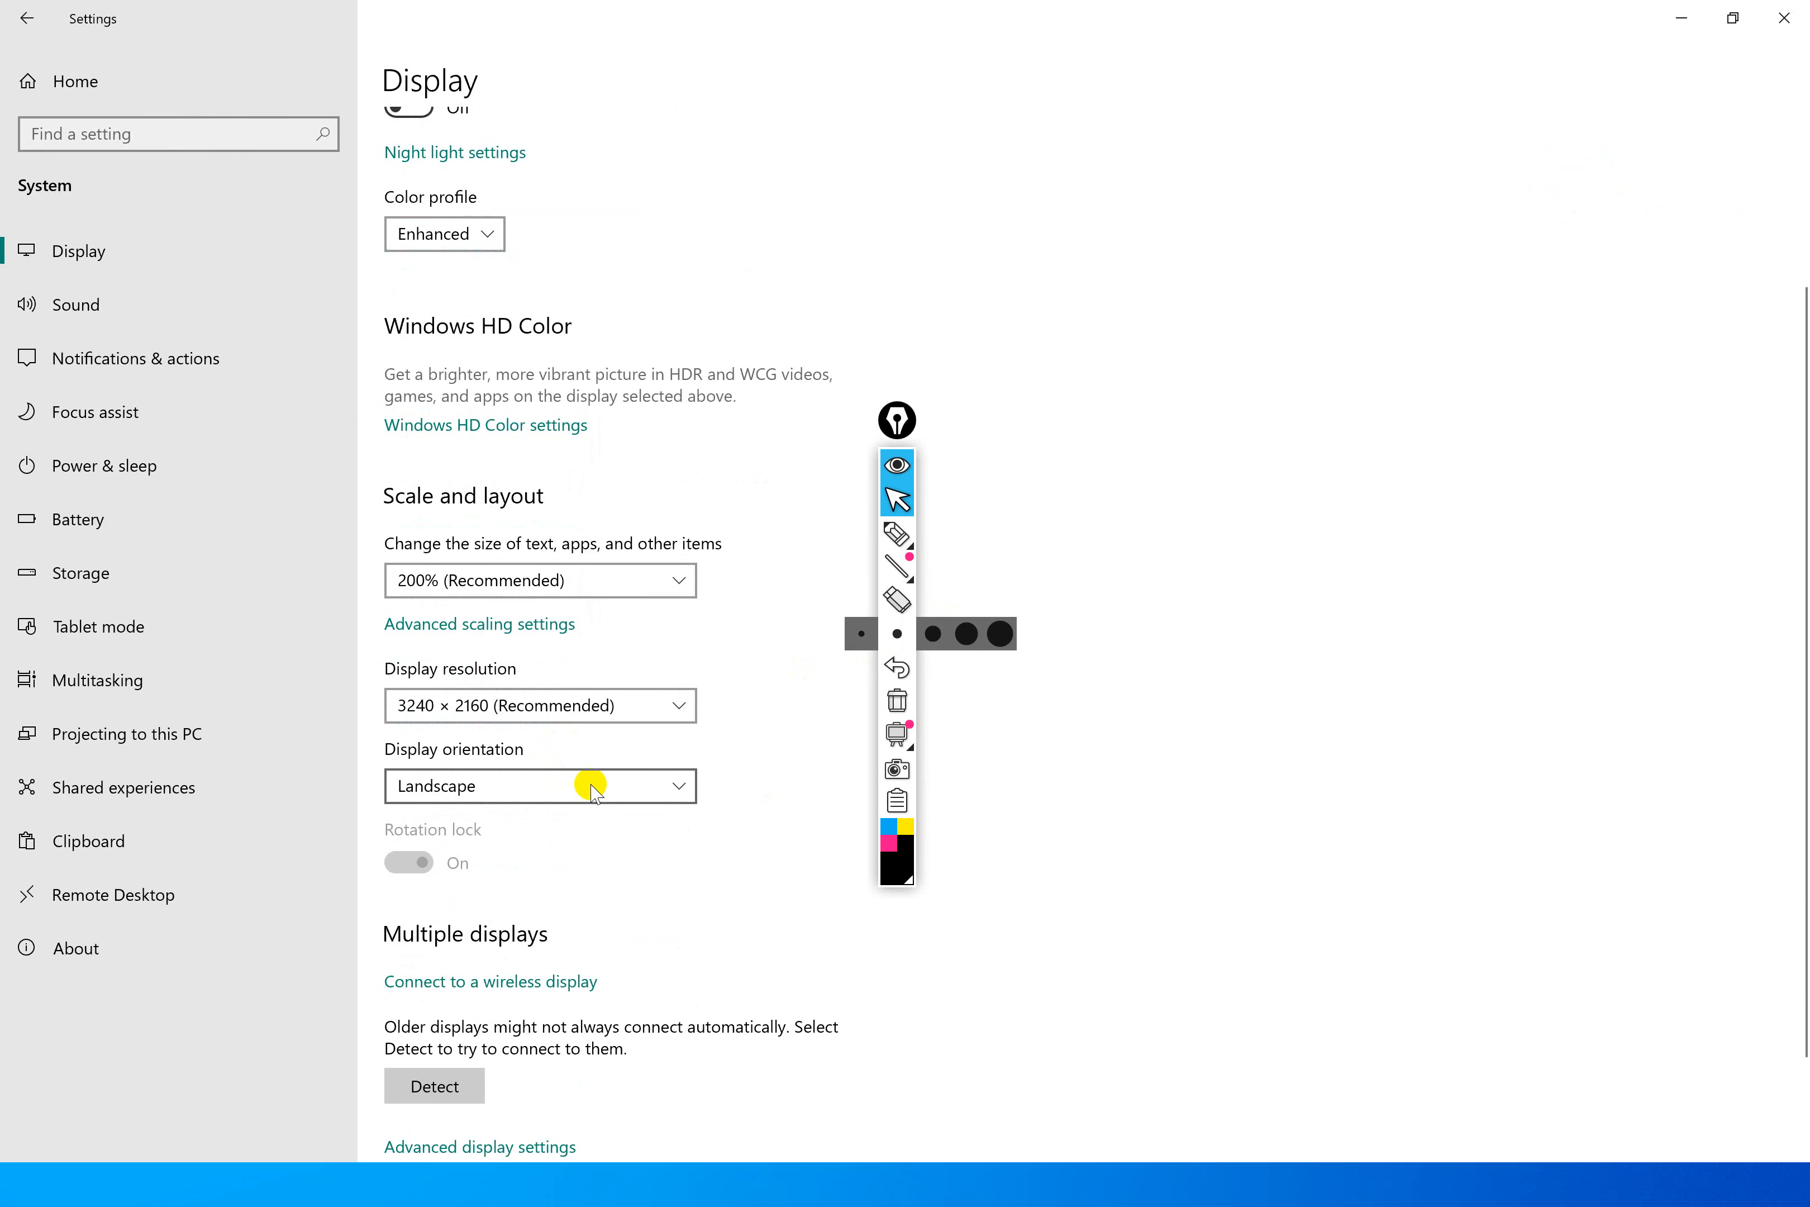
click(680, 787)
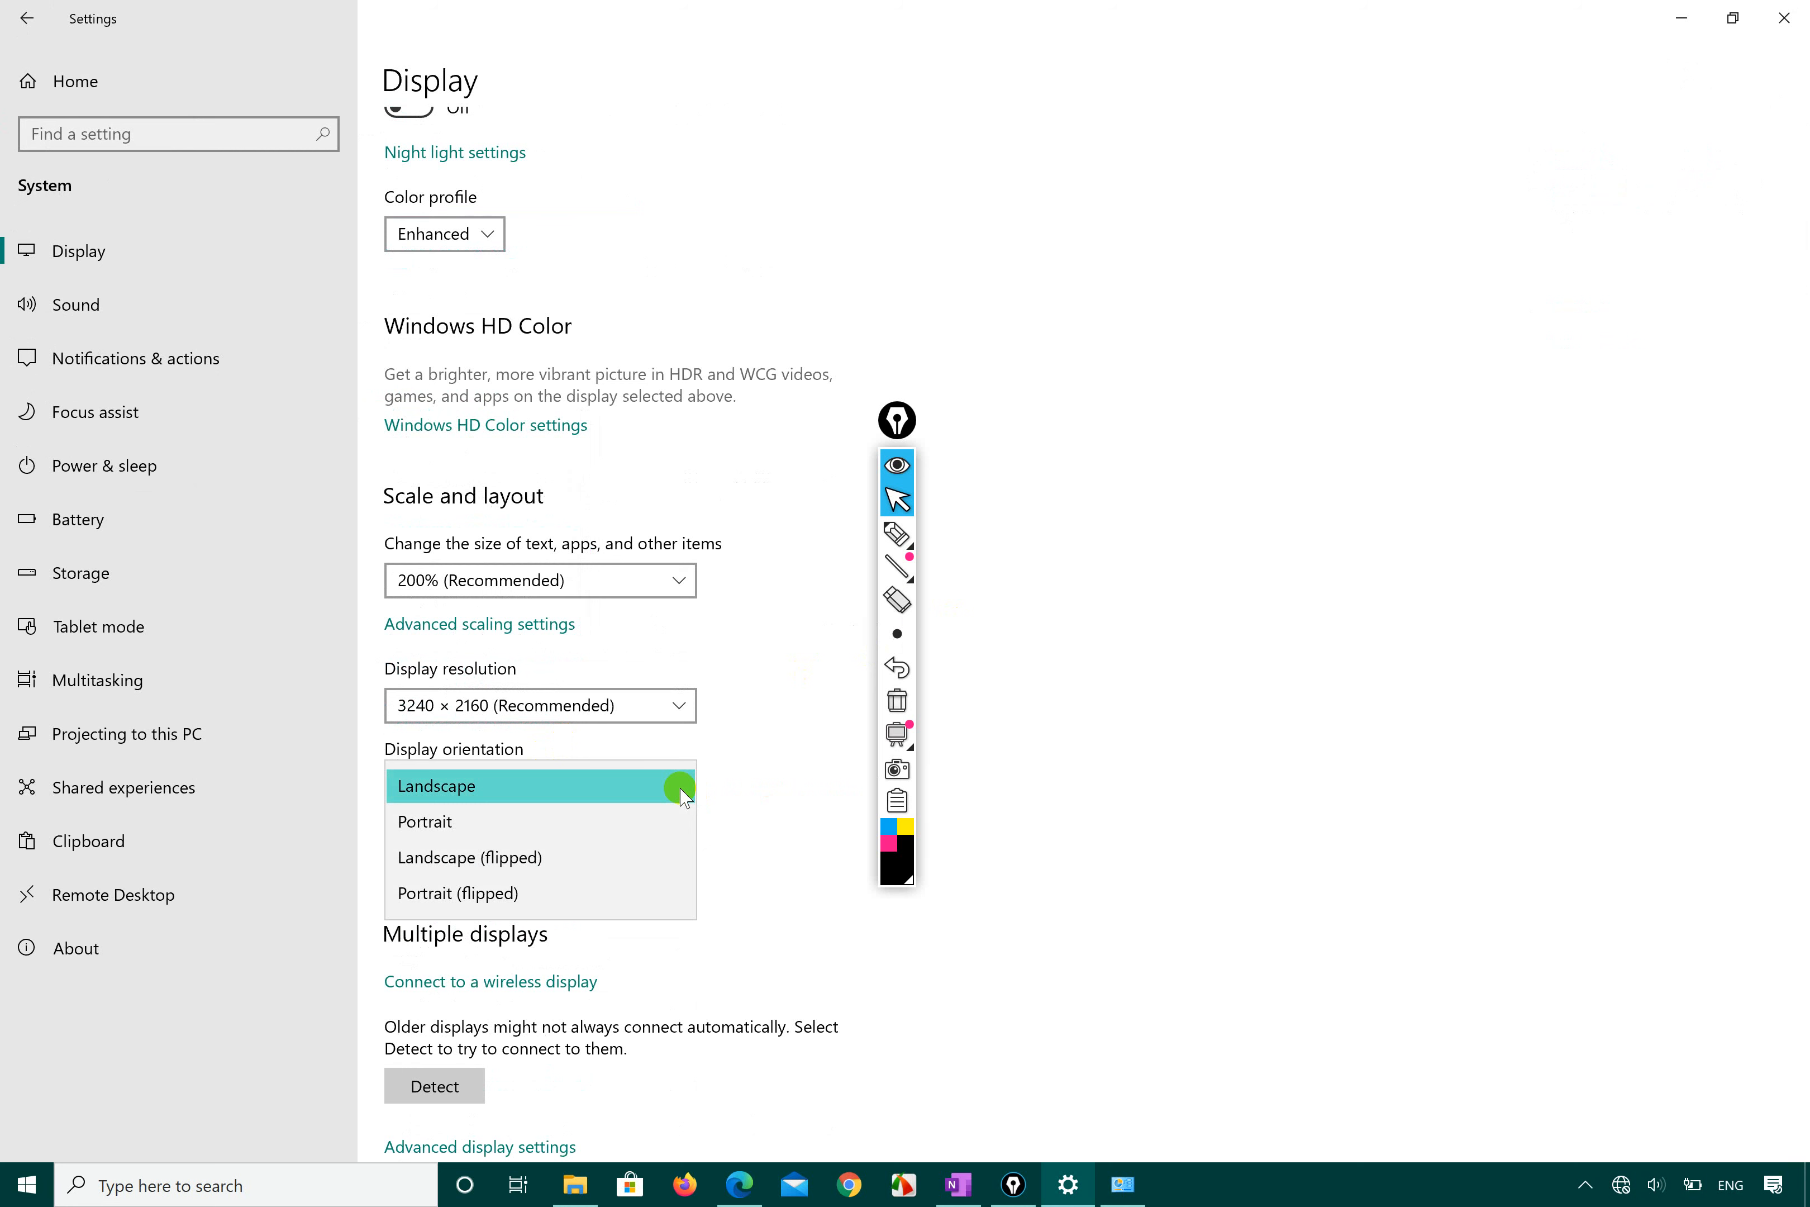
click(520, 837)
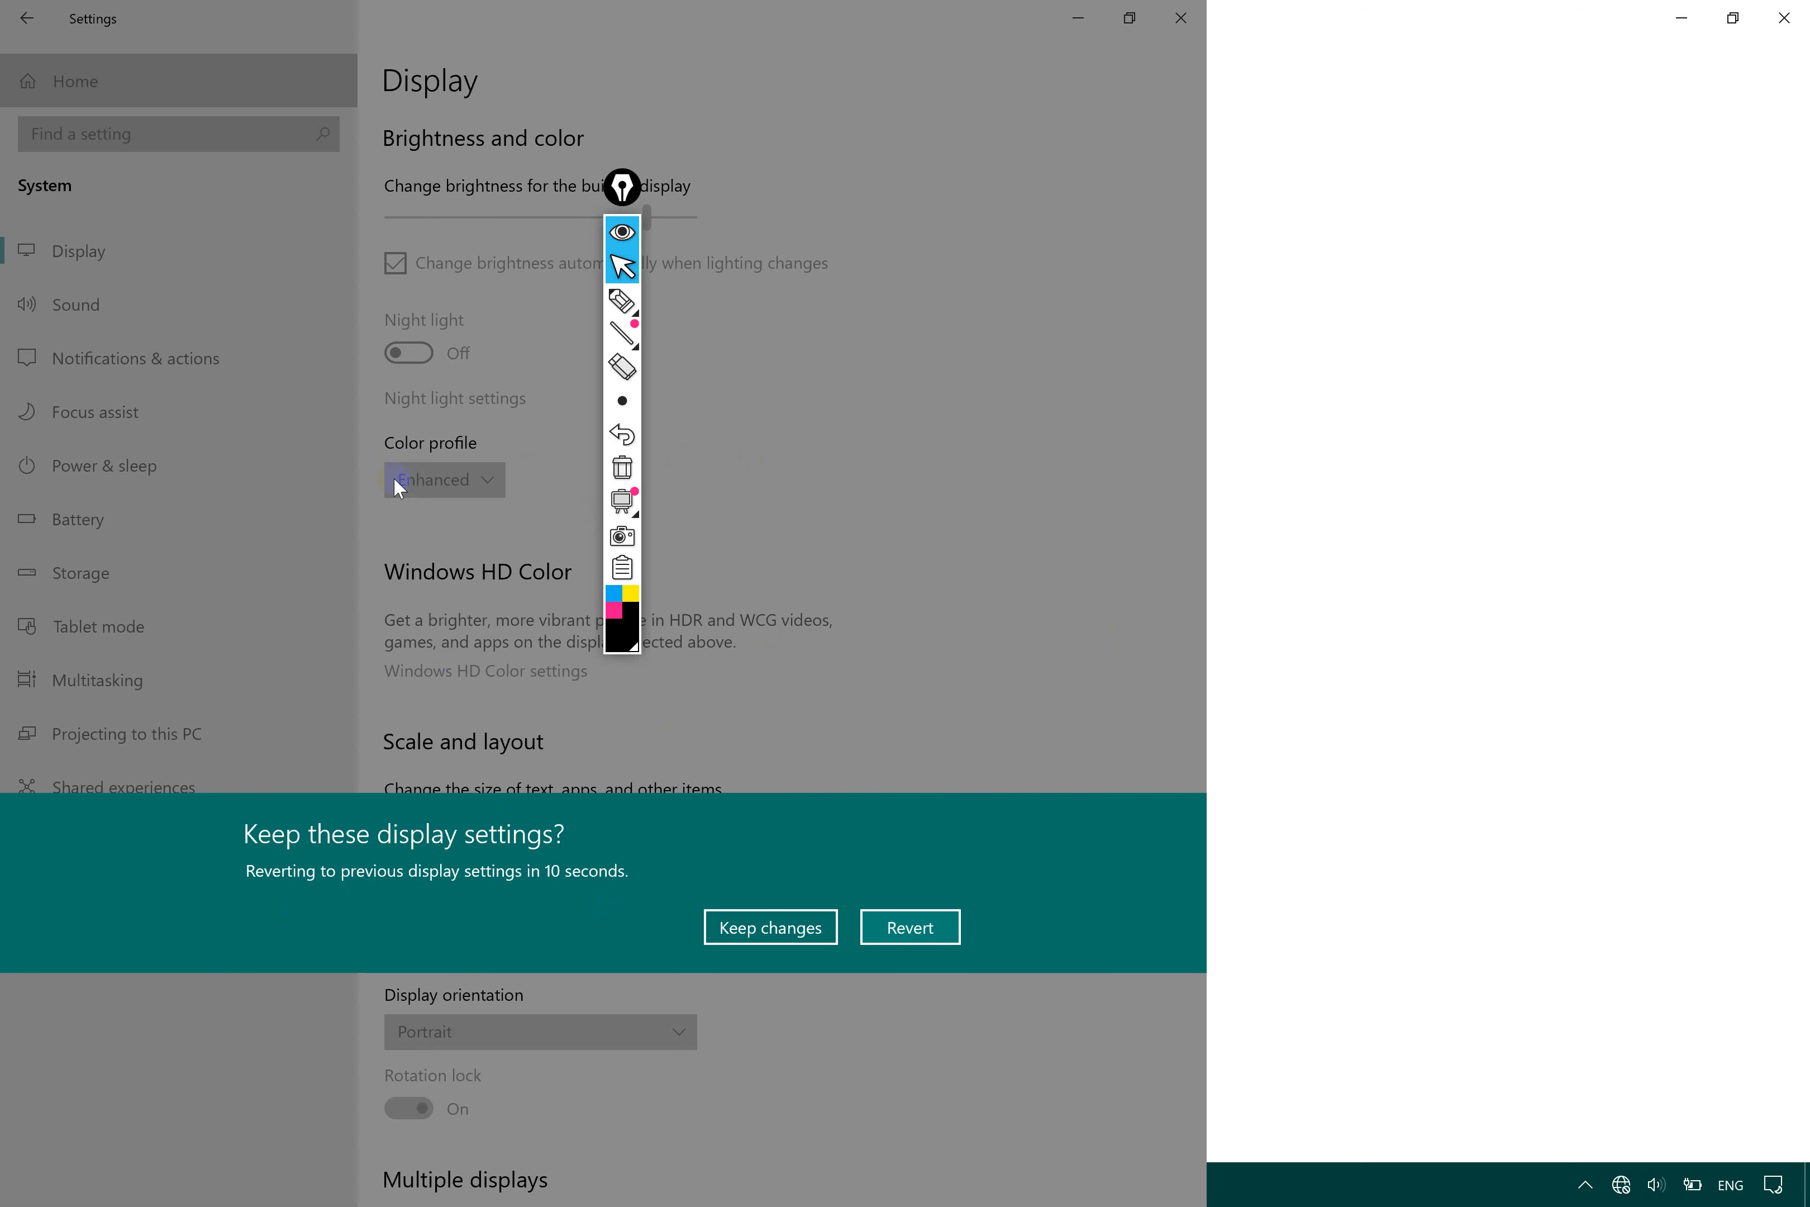
key(Escape)
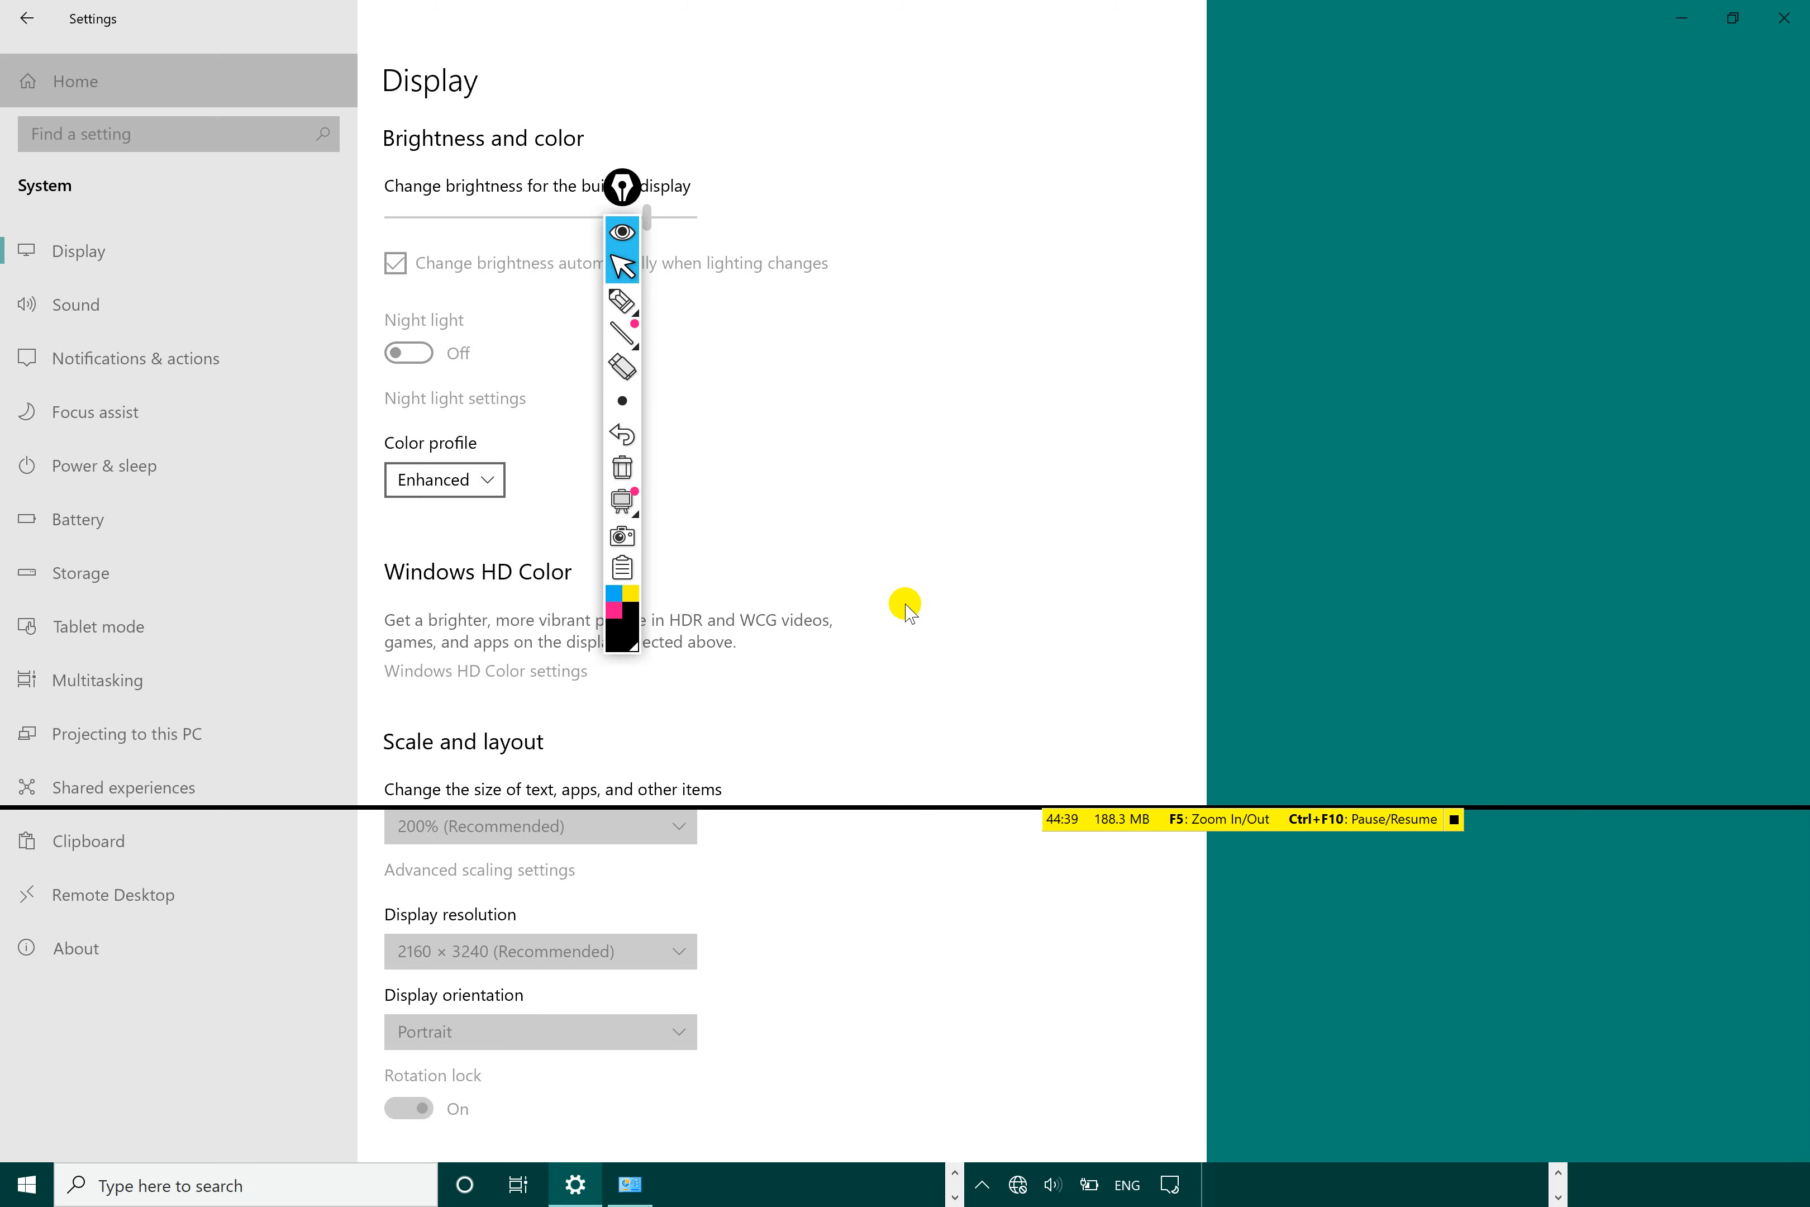
scroll(892, 713, down, 5)
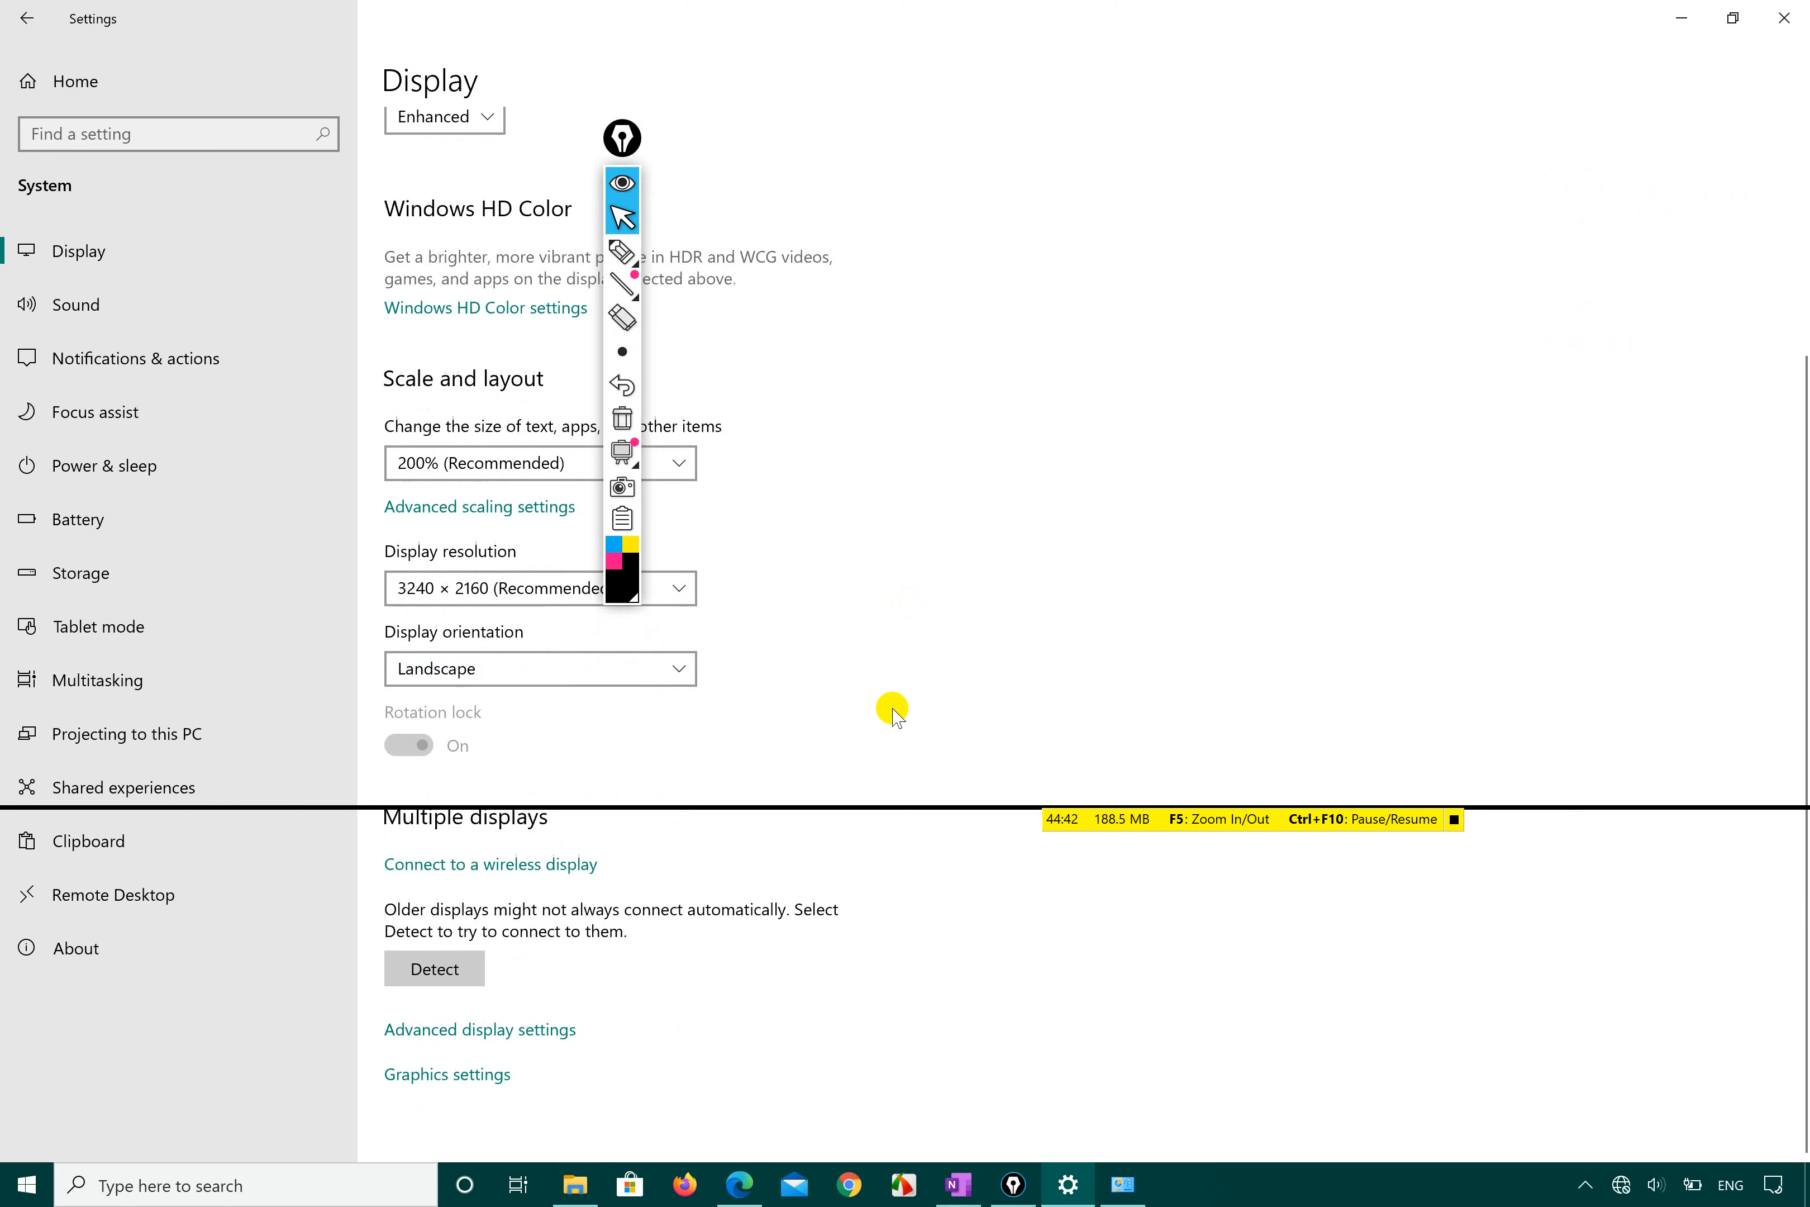
scroll(891, 713, down, 1)
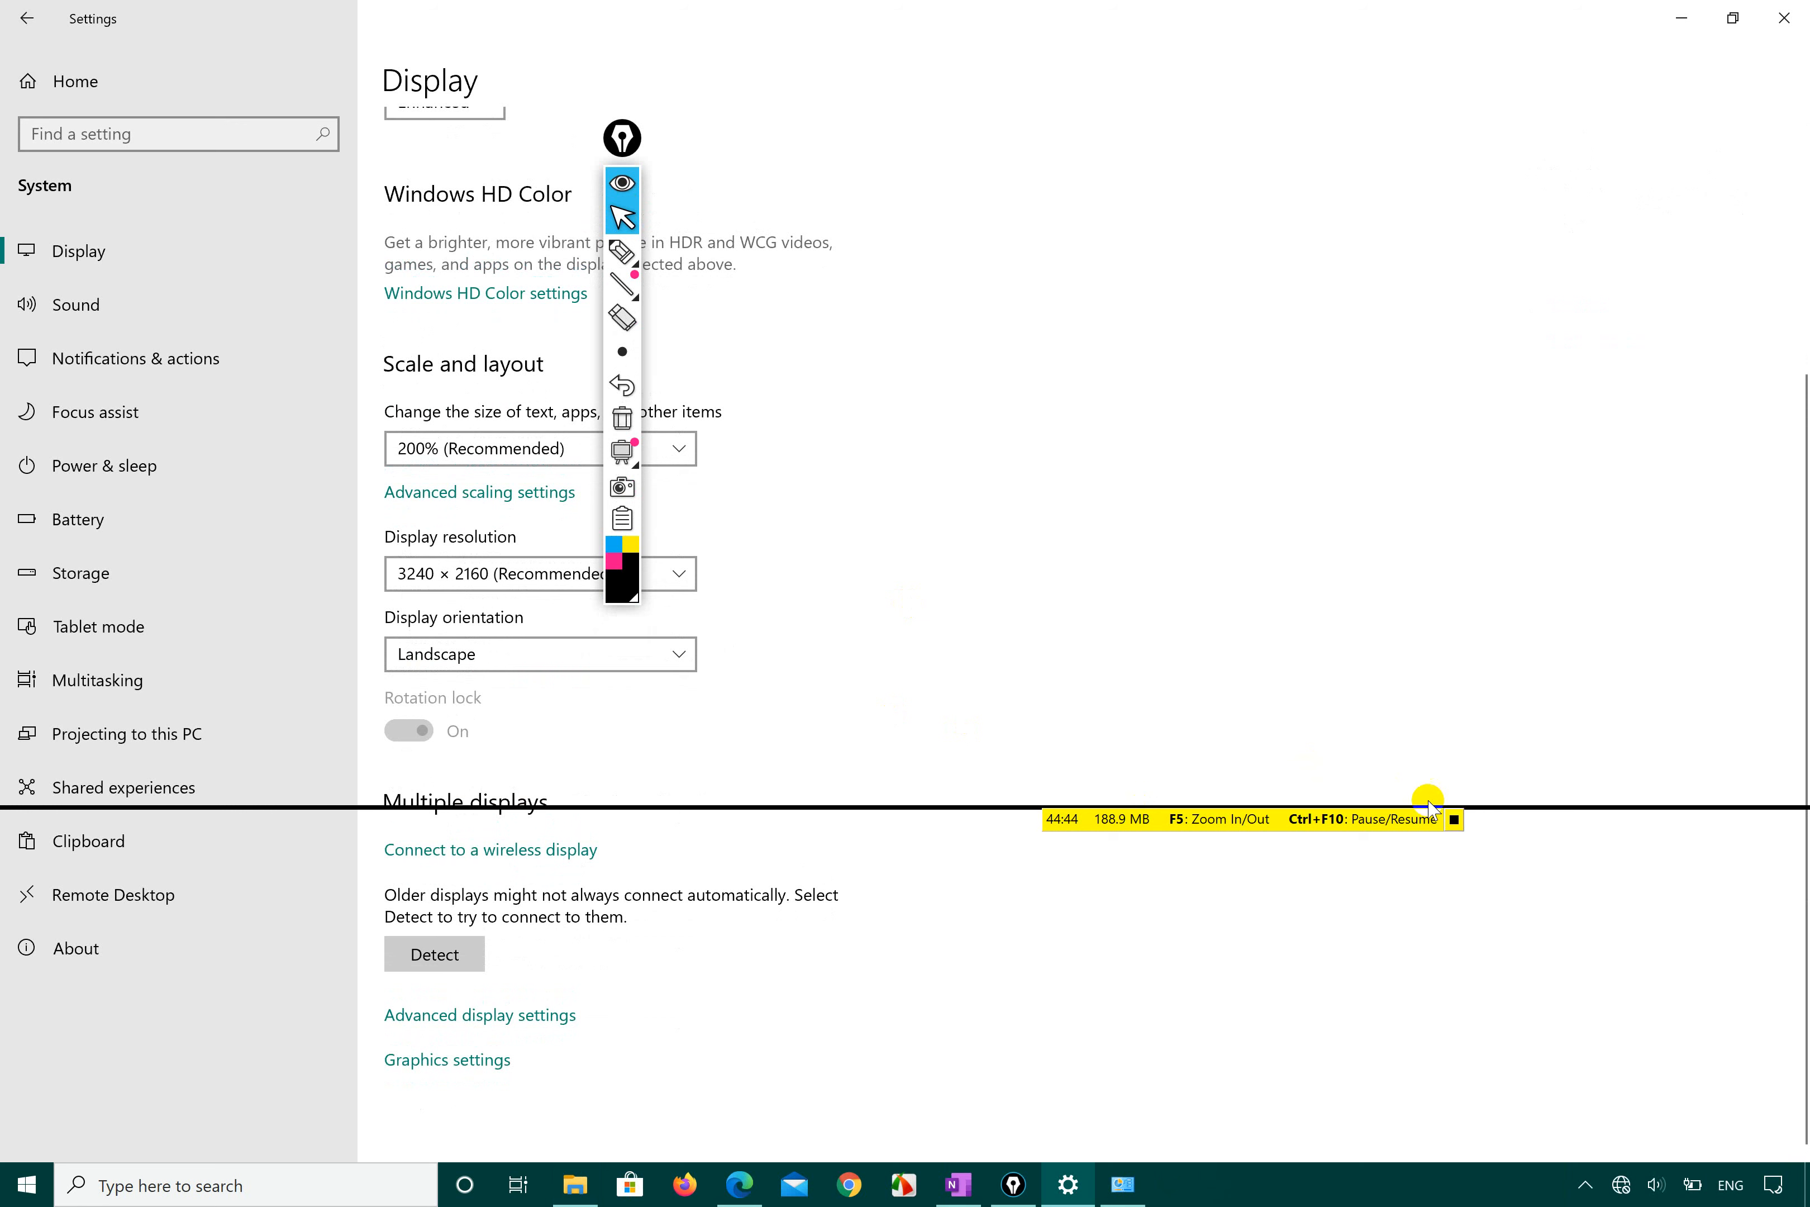
scroll(1011, 536, up, 5)
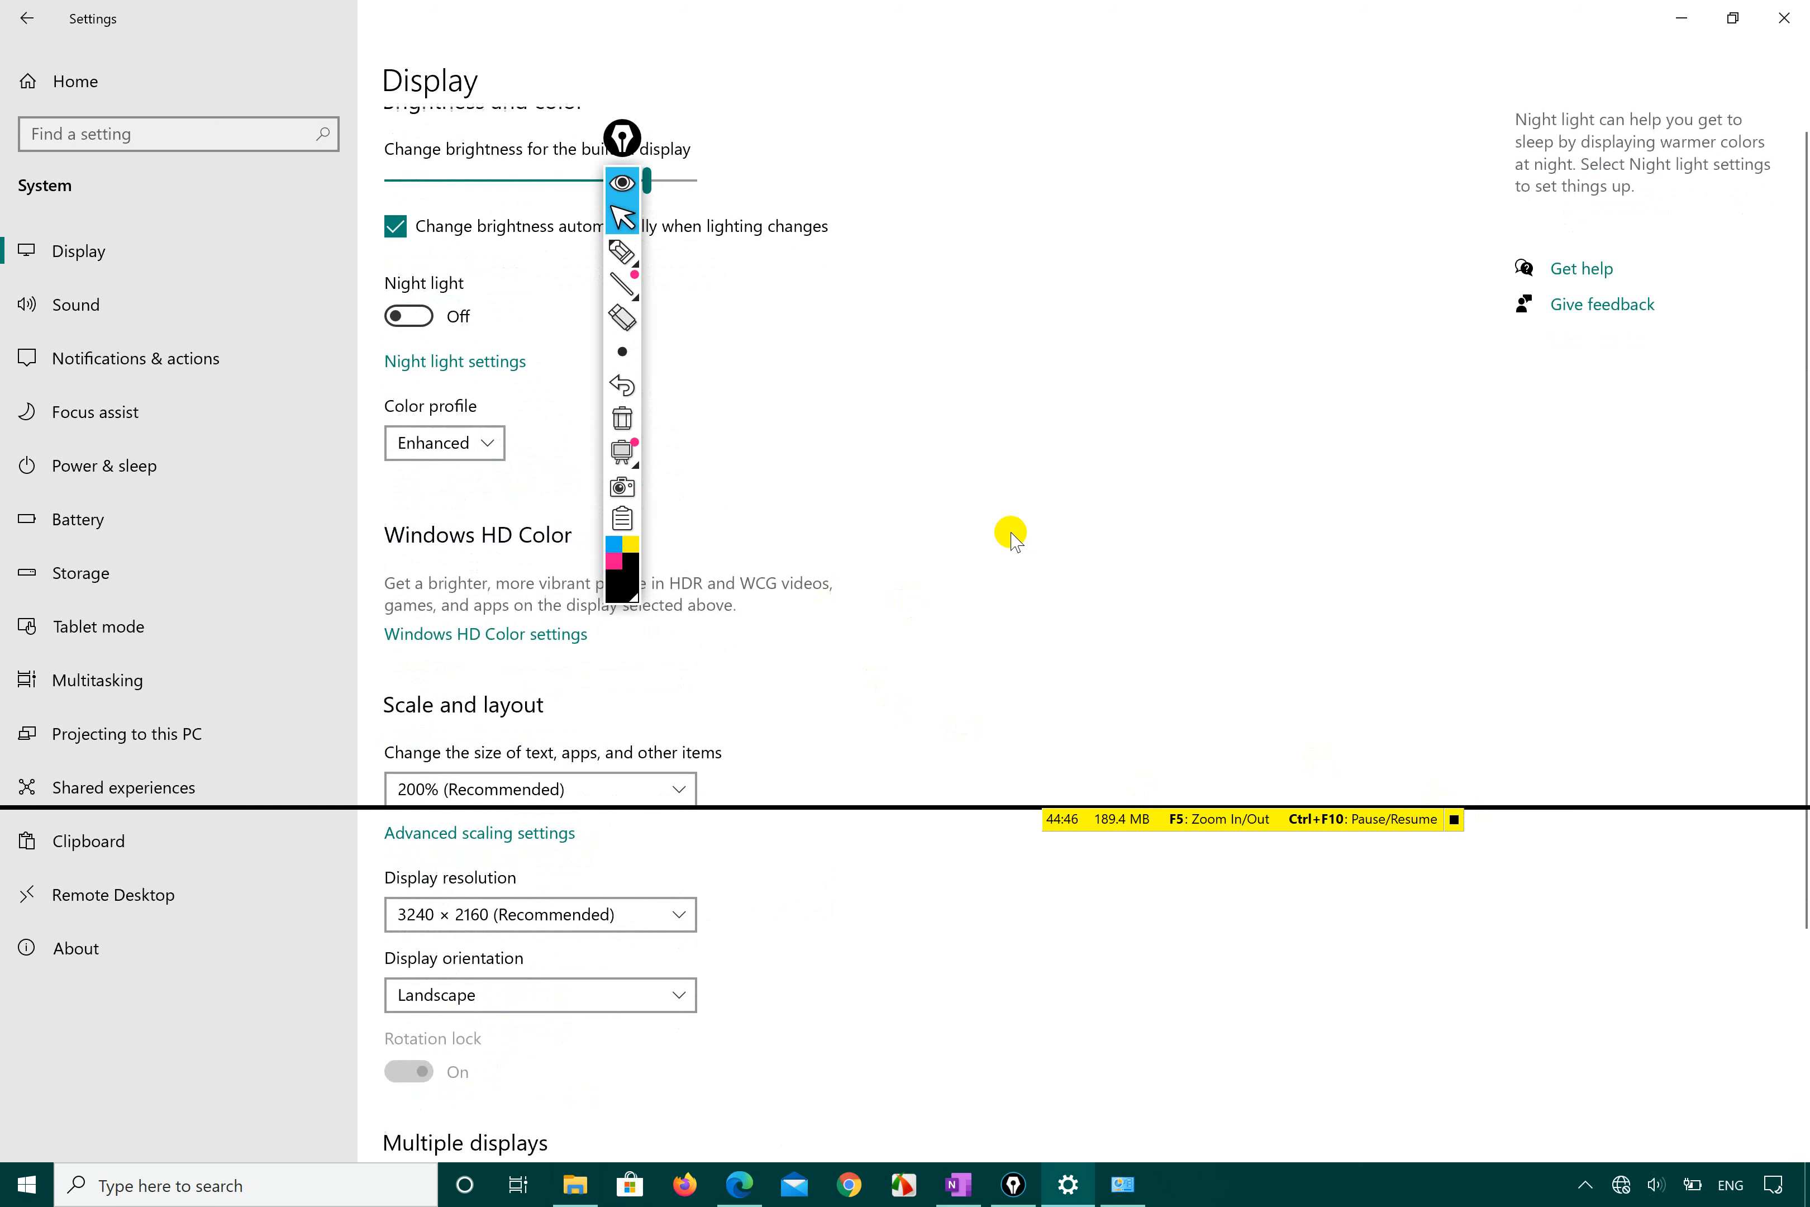
Step: Switch to the Windows 10 final syllabus PDF in Edge and bring topics 2.5 to 3.4 of its contents list into view
click(739, 1185)
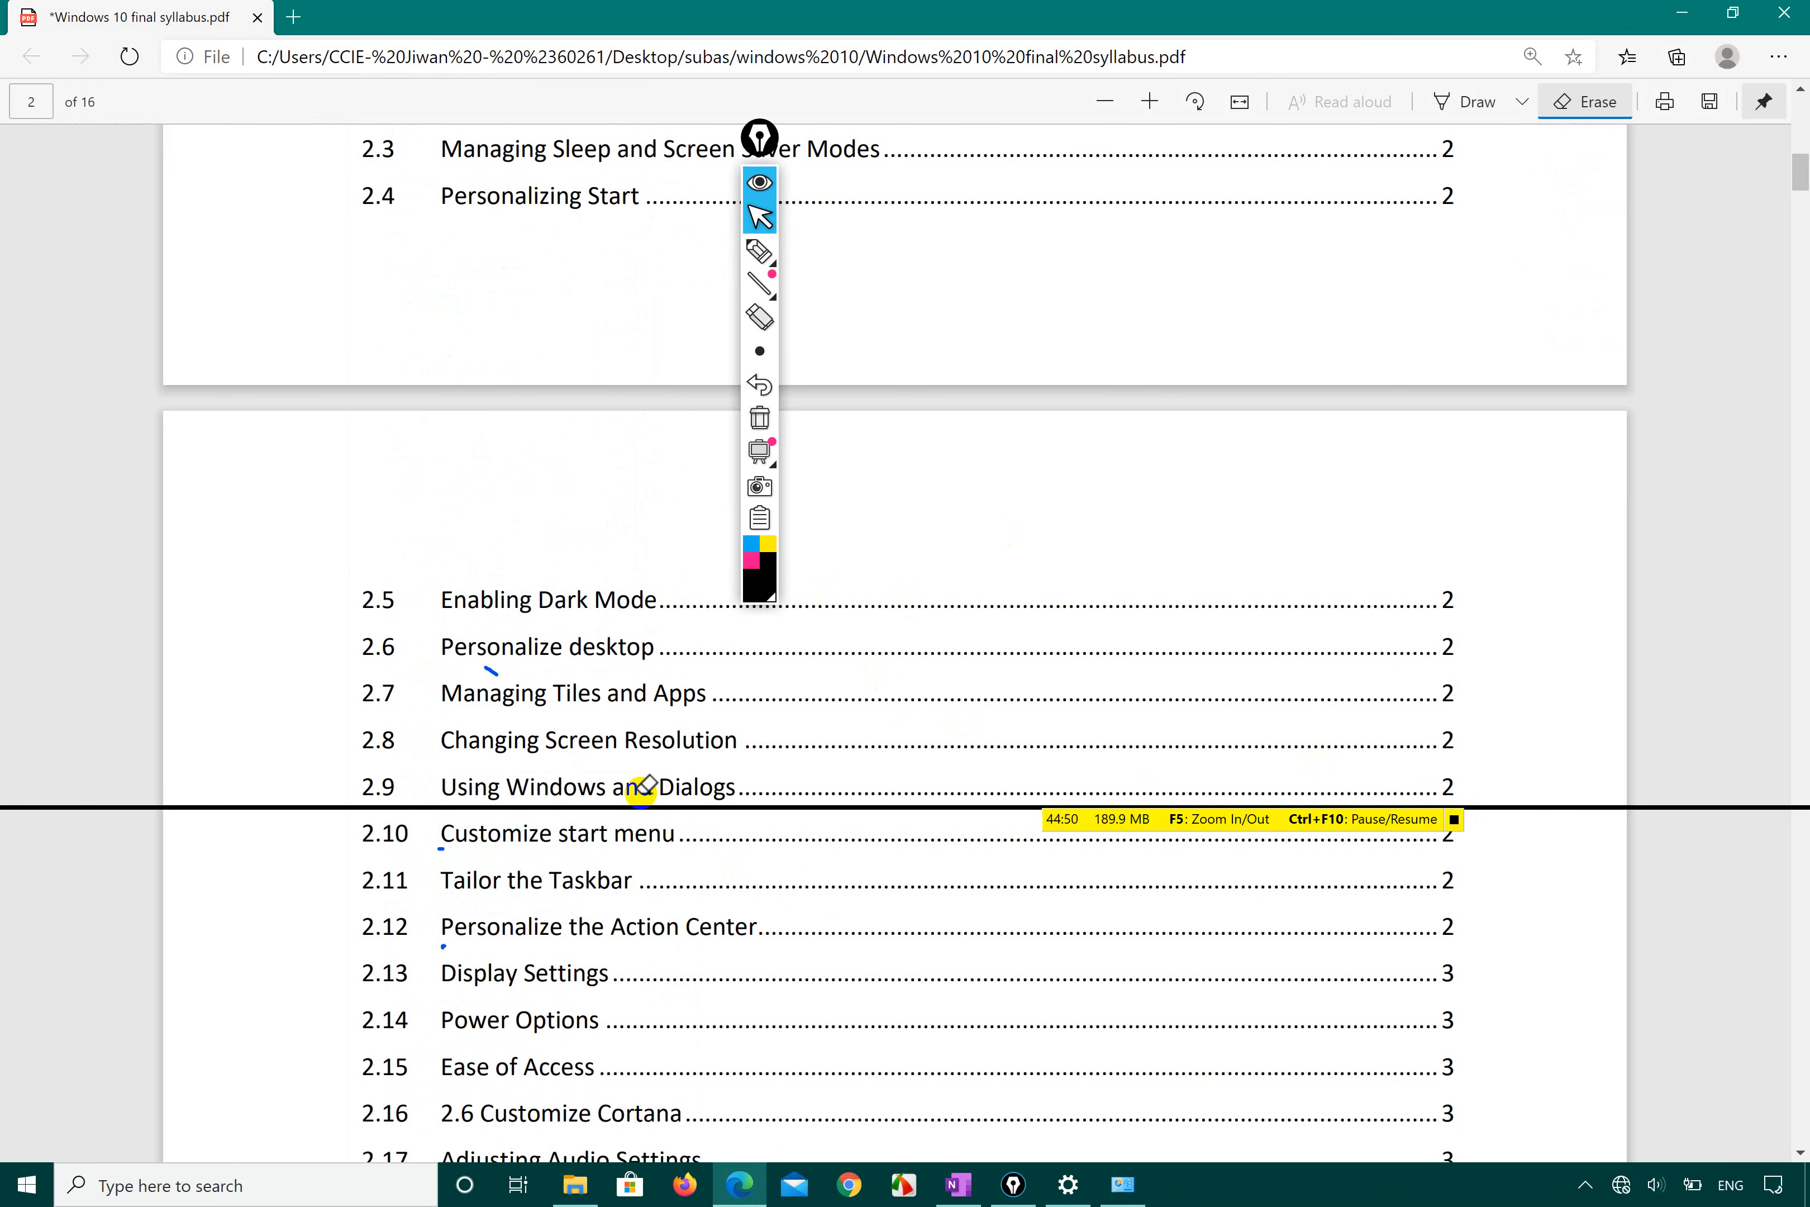
scroll(654, 788, down, 4)
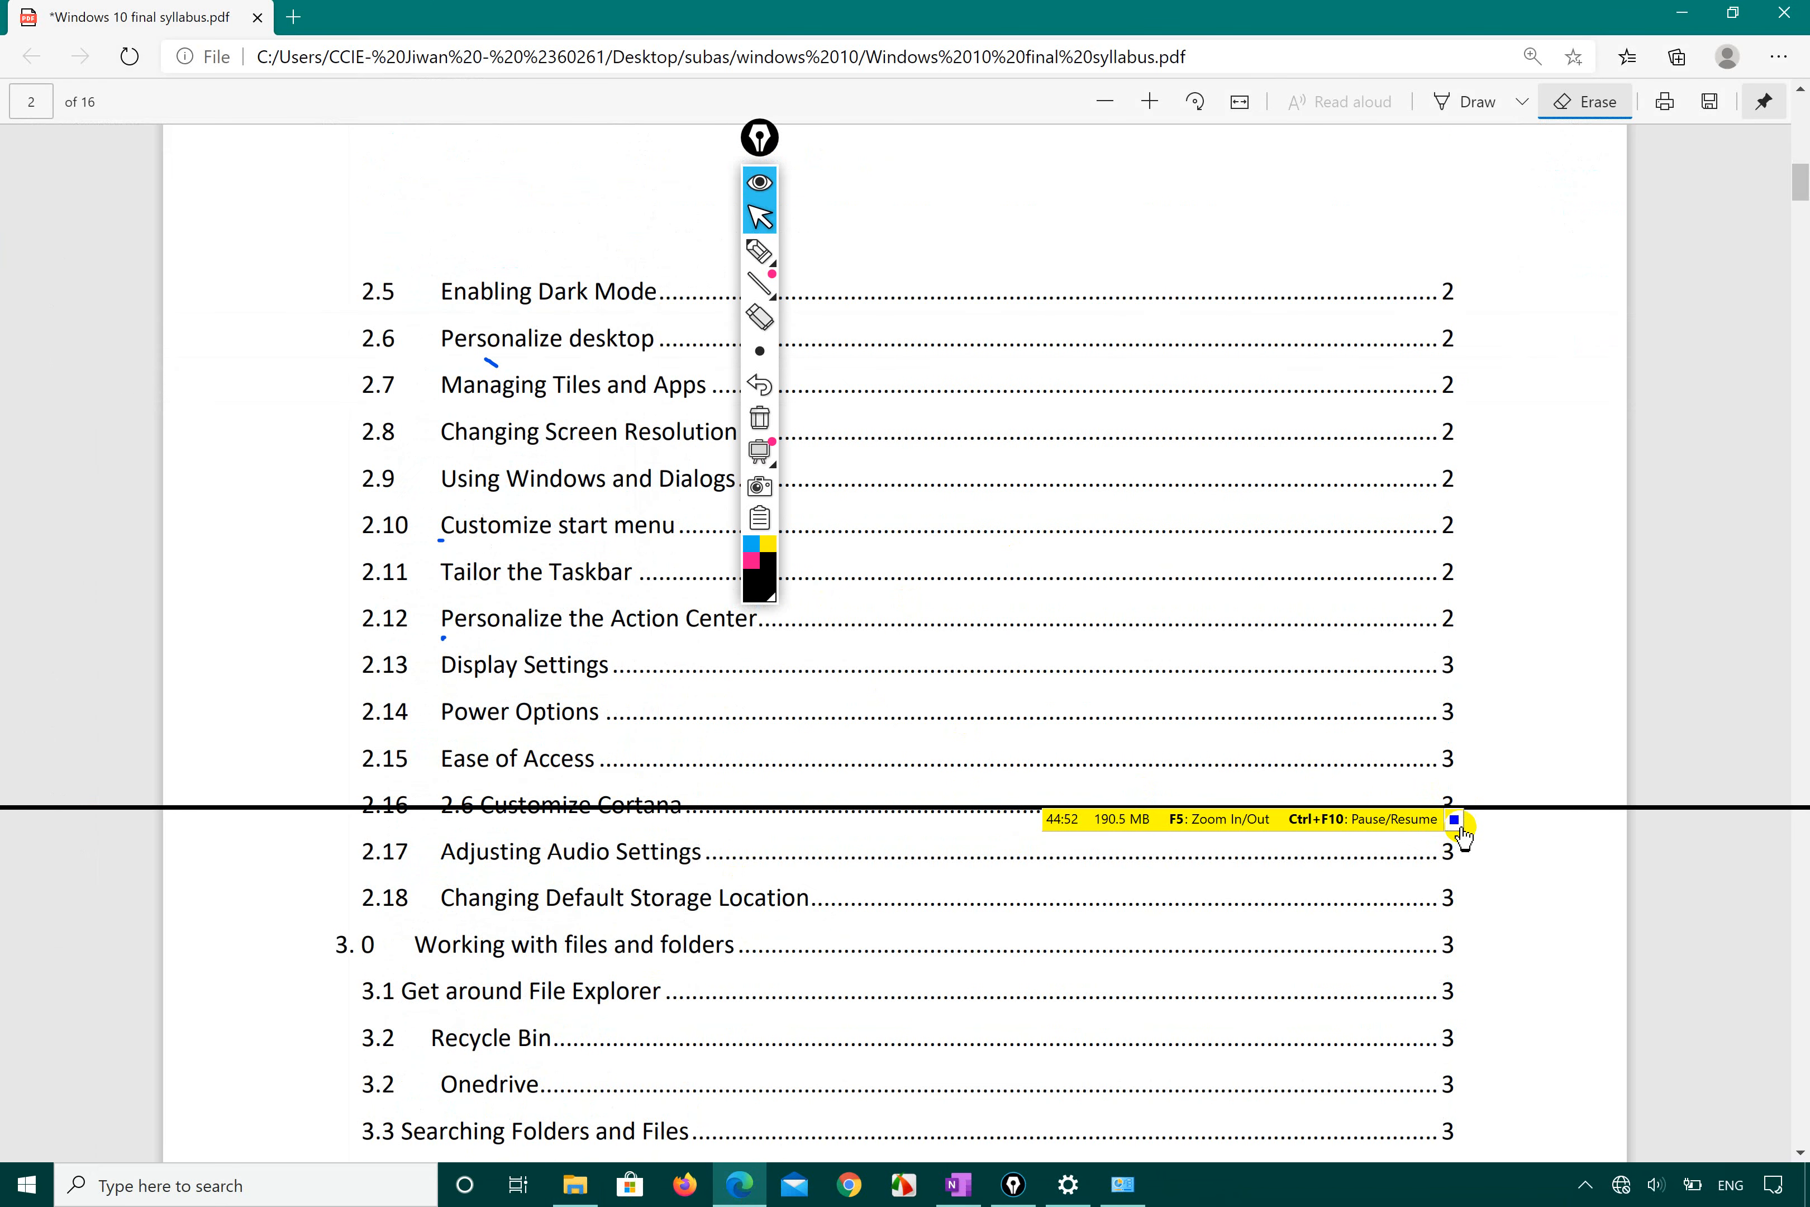
click(1459, 826)
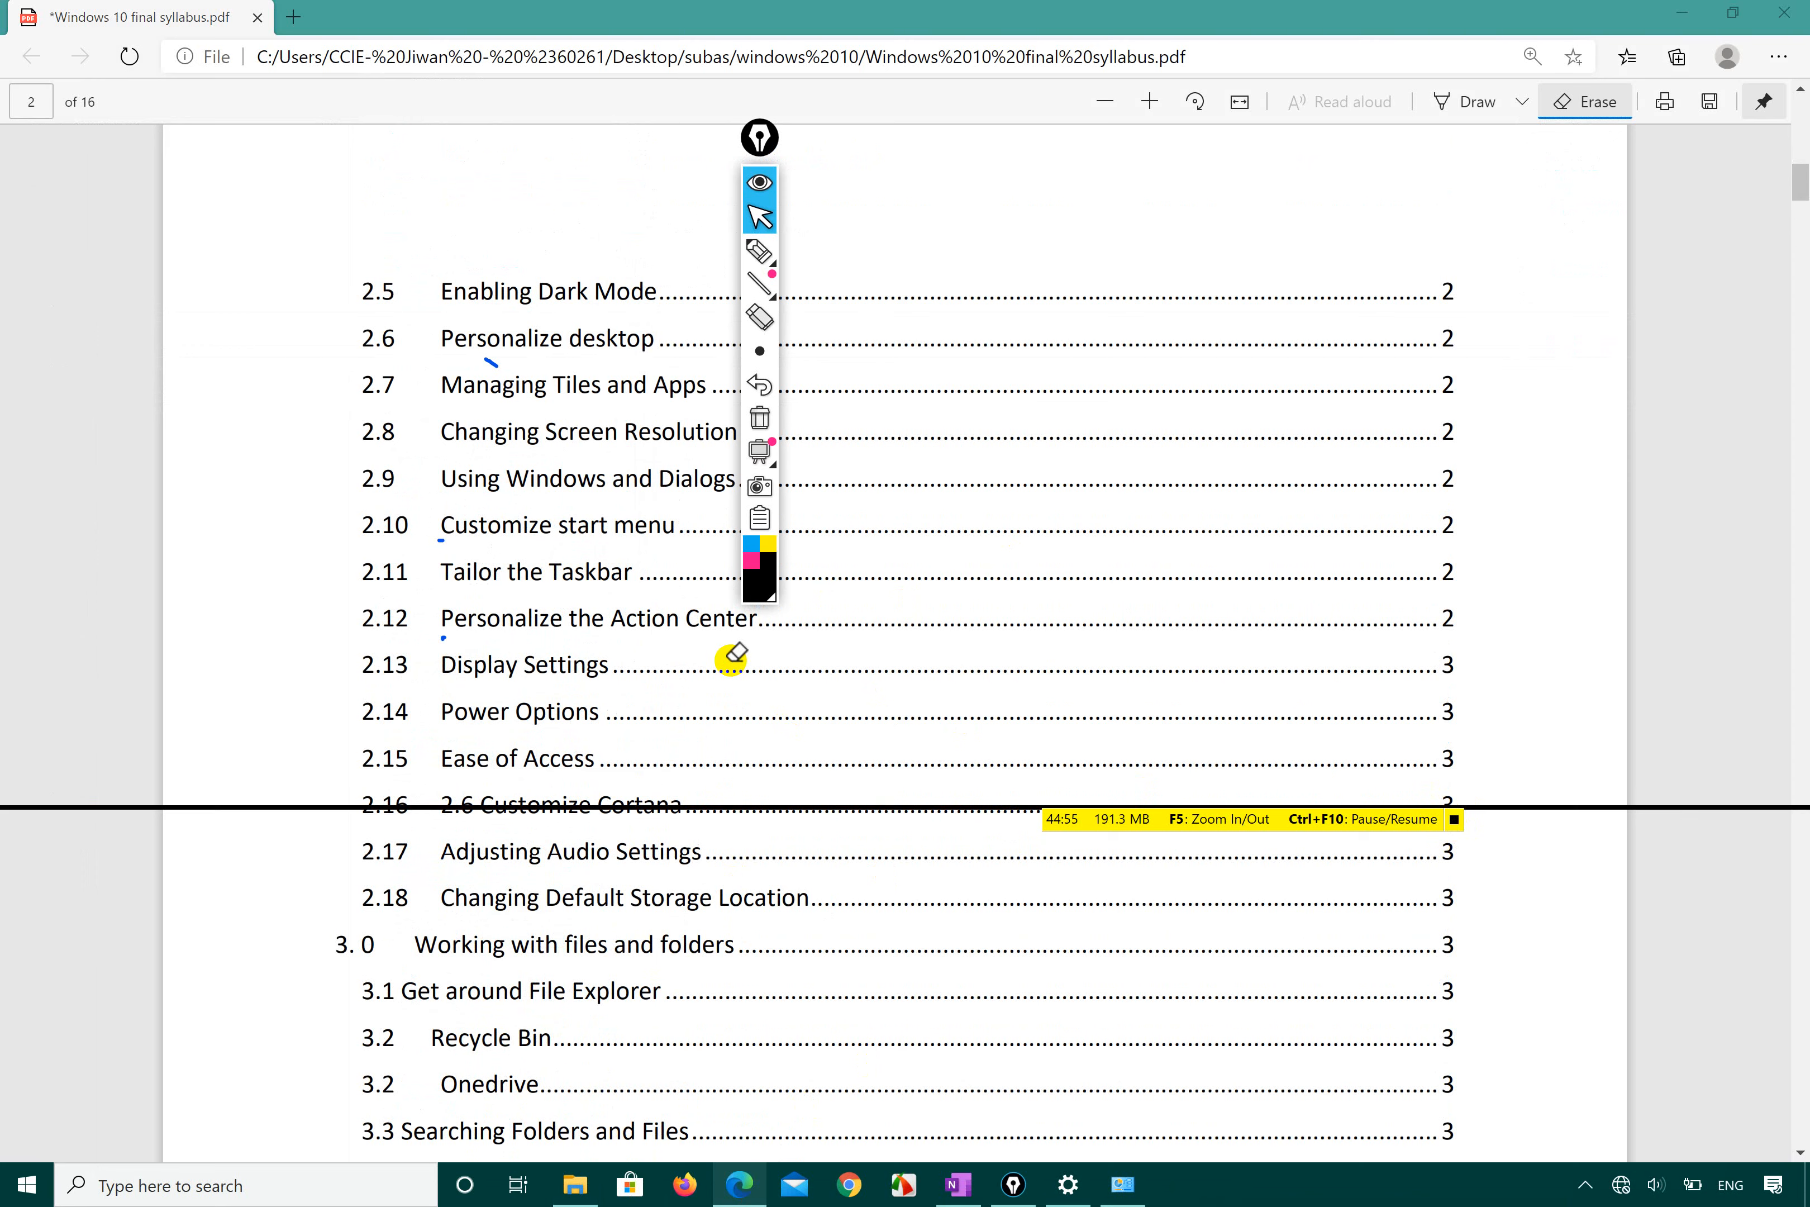
scroll(736, 655, down, 1)
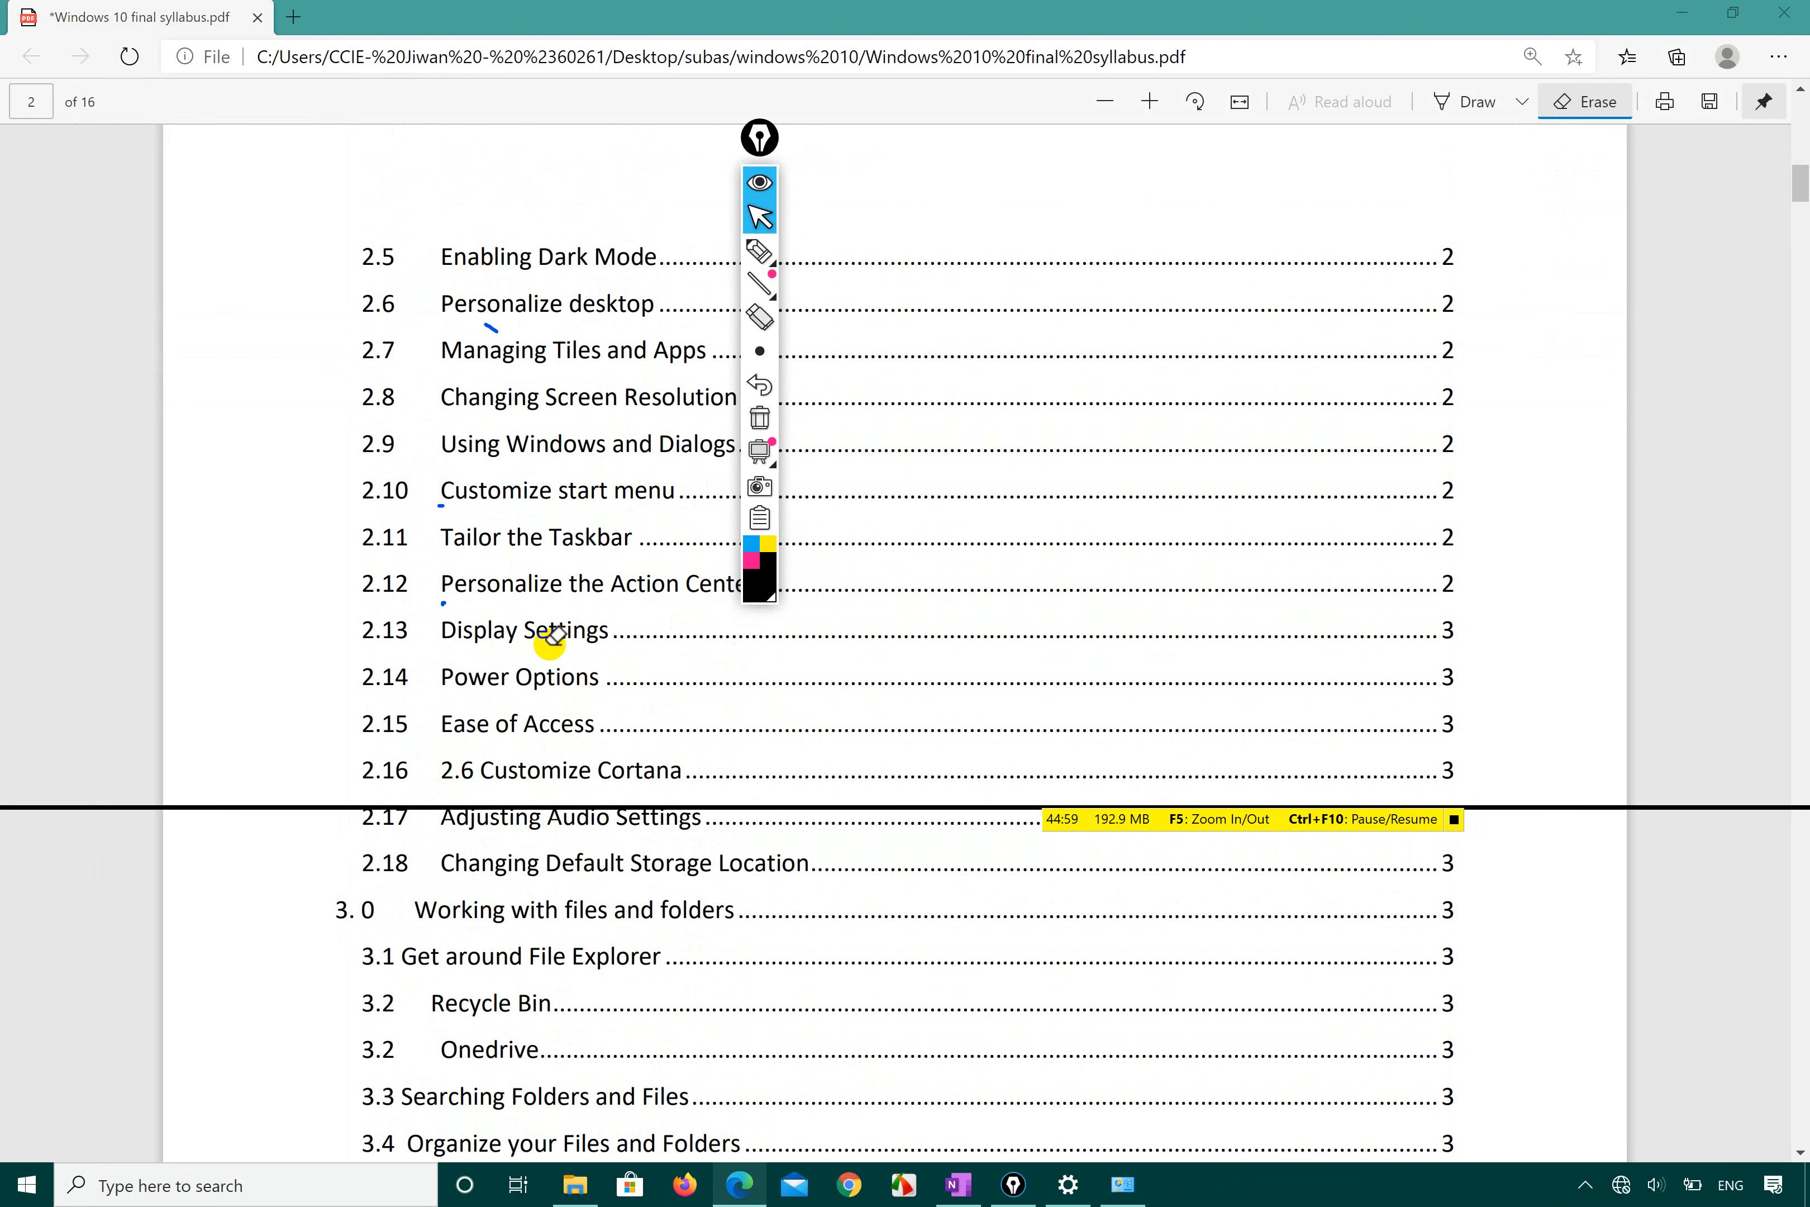
Step: Mark the syllabus contents with the Epic Pen pen, underlining topic 2.10 and circling topics 2.9, 2.12 and the 2.14 to 2.17 group
click(760, 251)
click(303, 590)
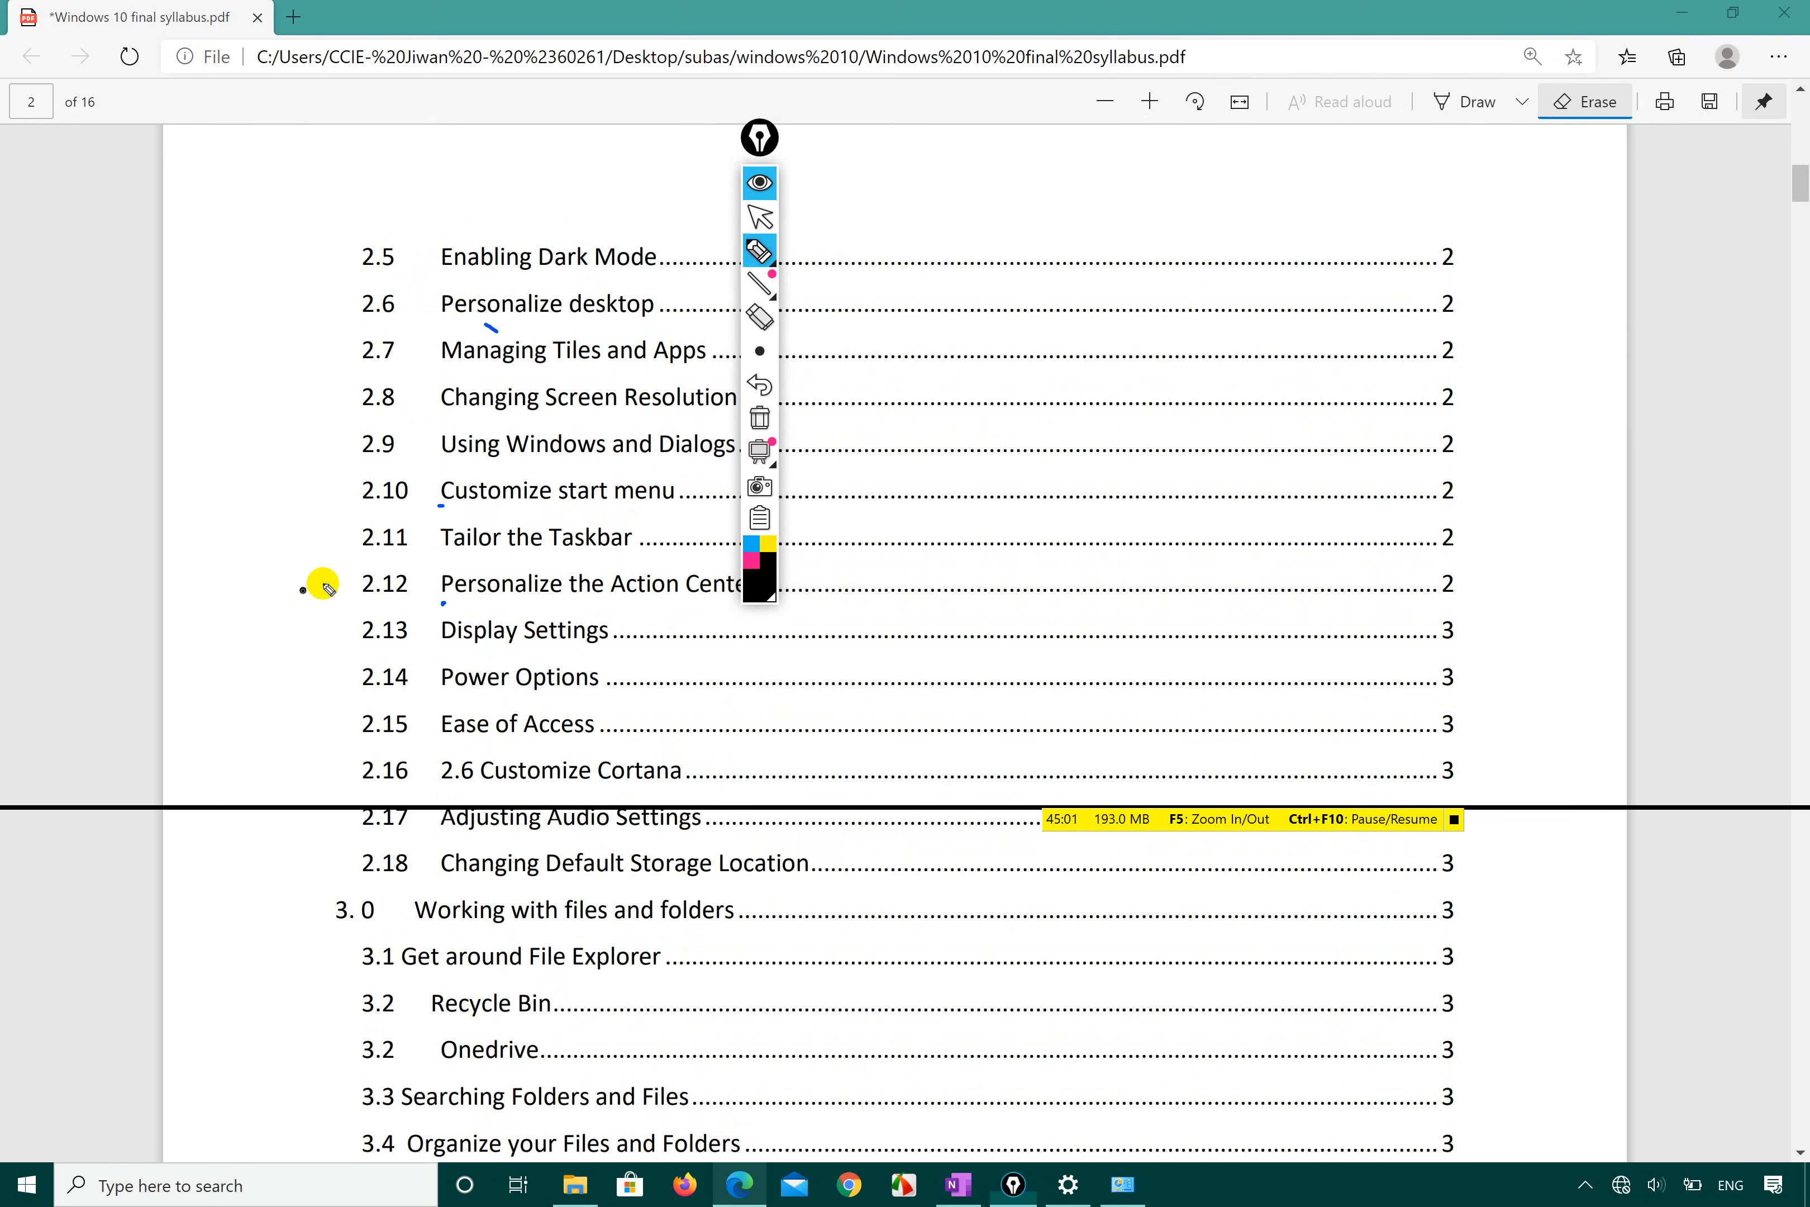
mouse_move(368, 494)
mouse_down()
mouse_move(654, 485)
mouse_move(418, 499)
mouse_up()
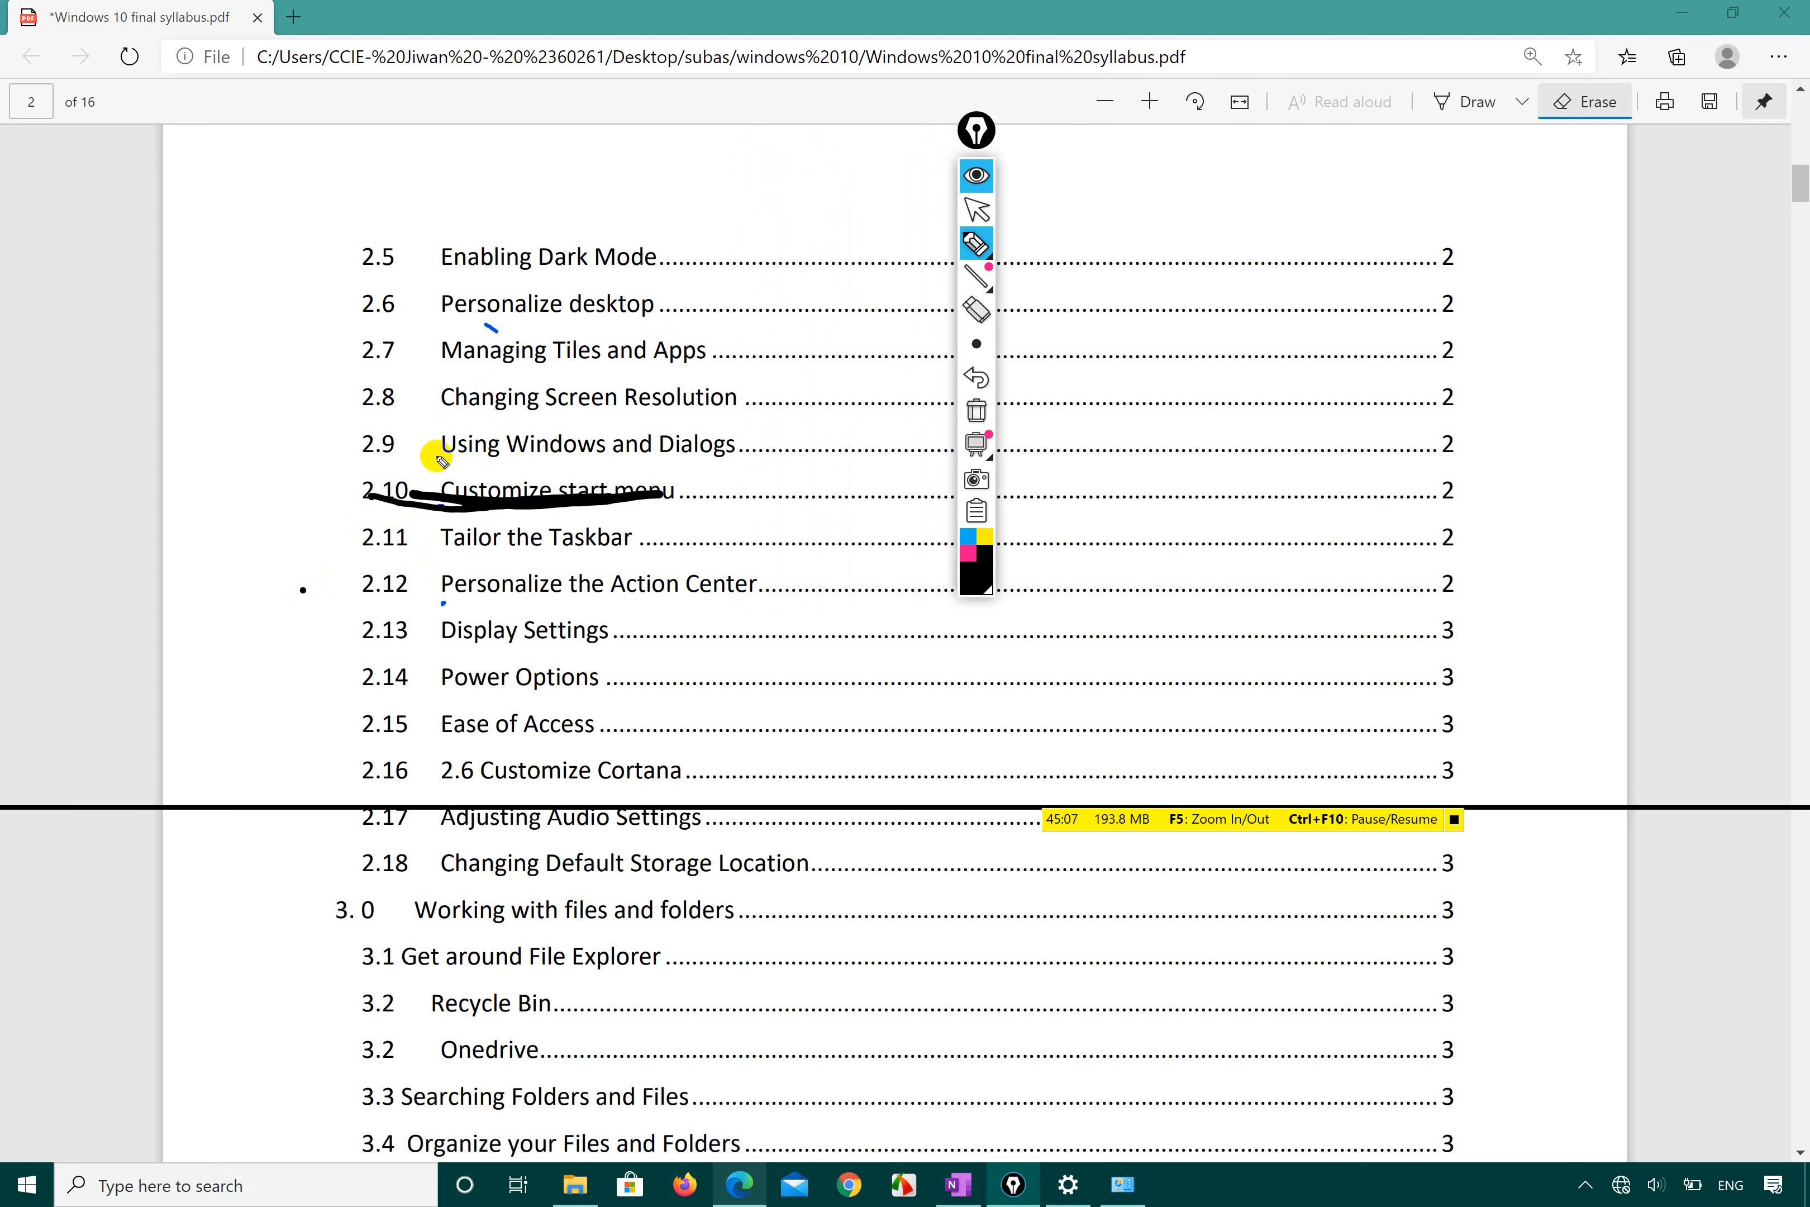
mouse_move(410, 461)
mouse_down()
mouse_move(584, 467)
mouse_move(654, 402)
mouse_move(370, 408)
mouse_move(411, 472)
mouse_move(449, 465)
mouse_up()
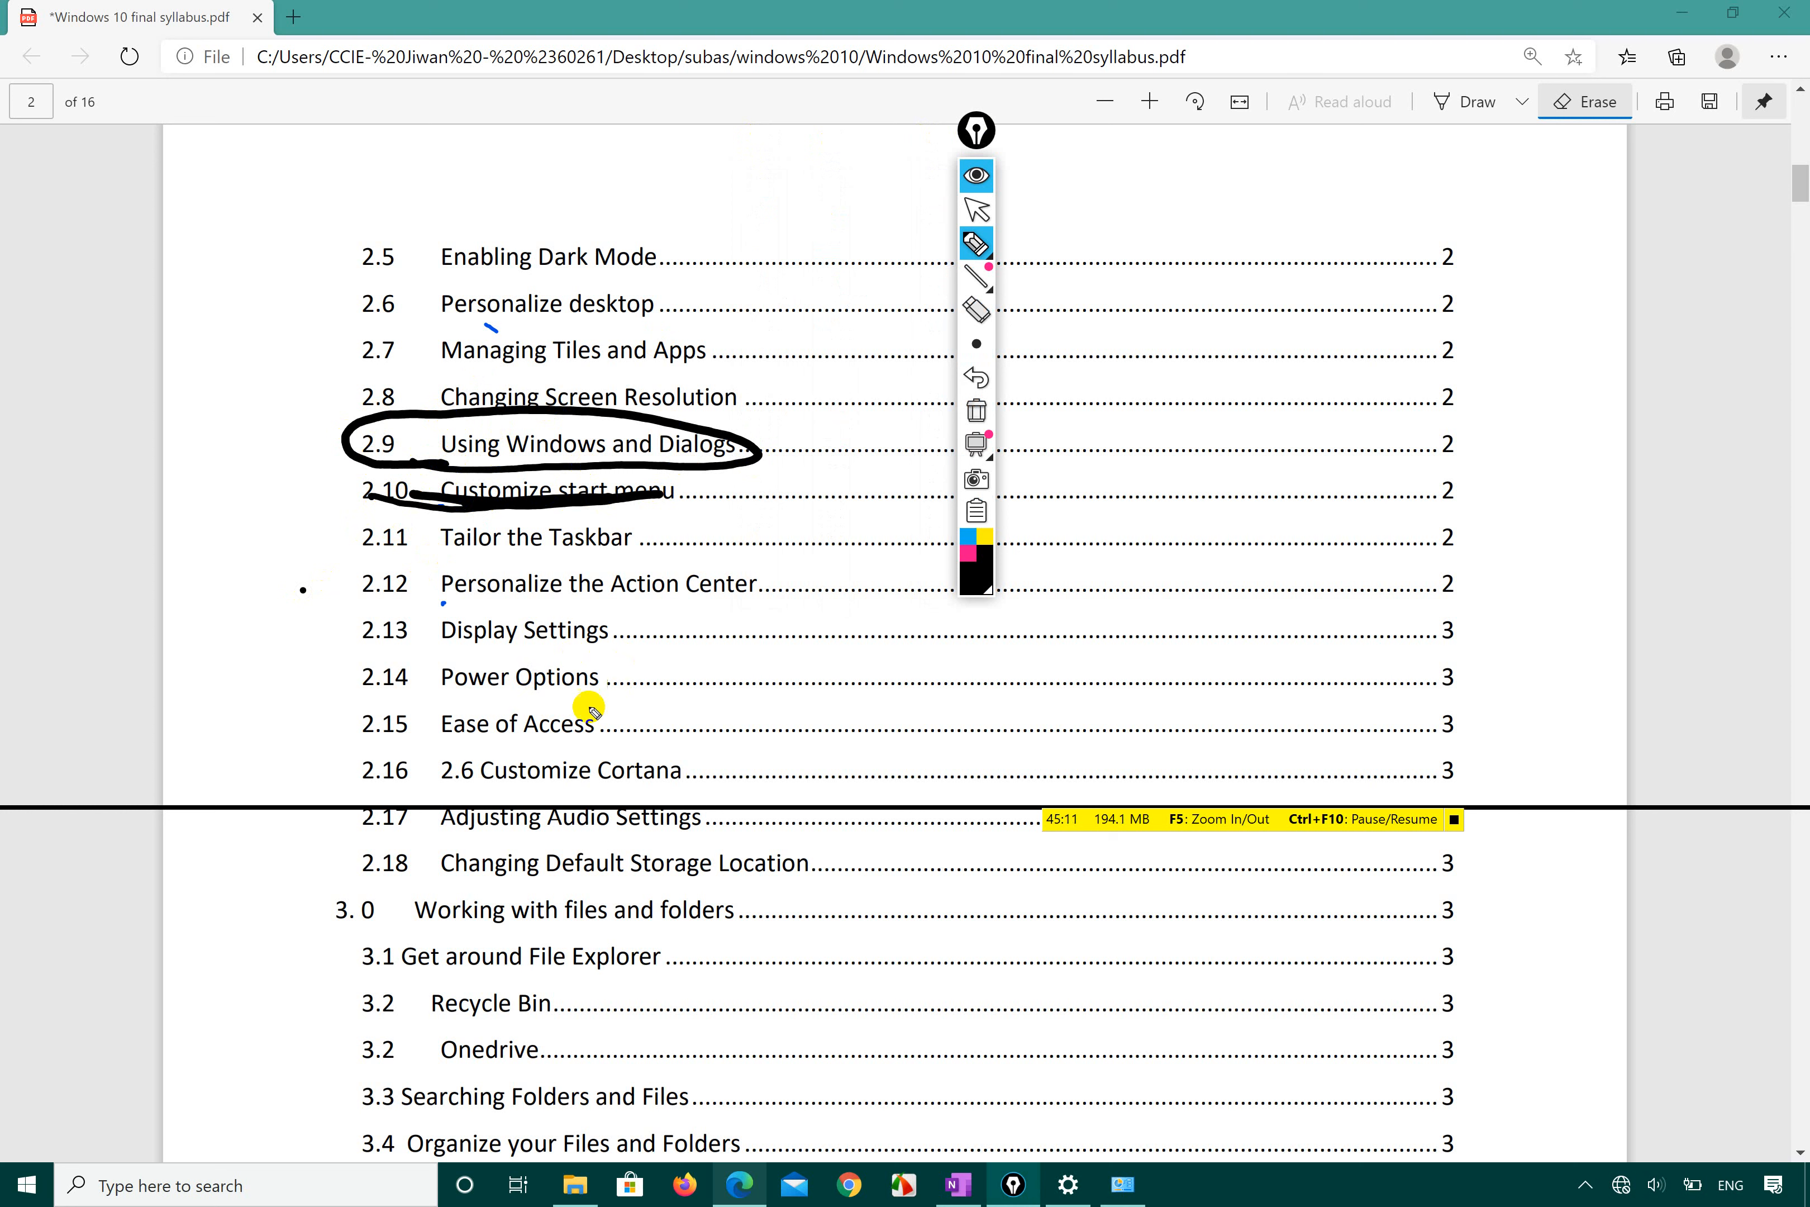
mouse_move(438, 604)
mouse_down()
mouse_move(671, 615)
mouse_move(687, 557)
mouse_move(427, 634)
mouse_up()
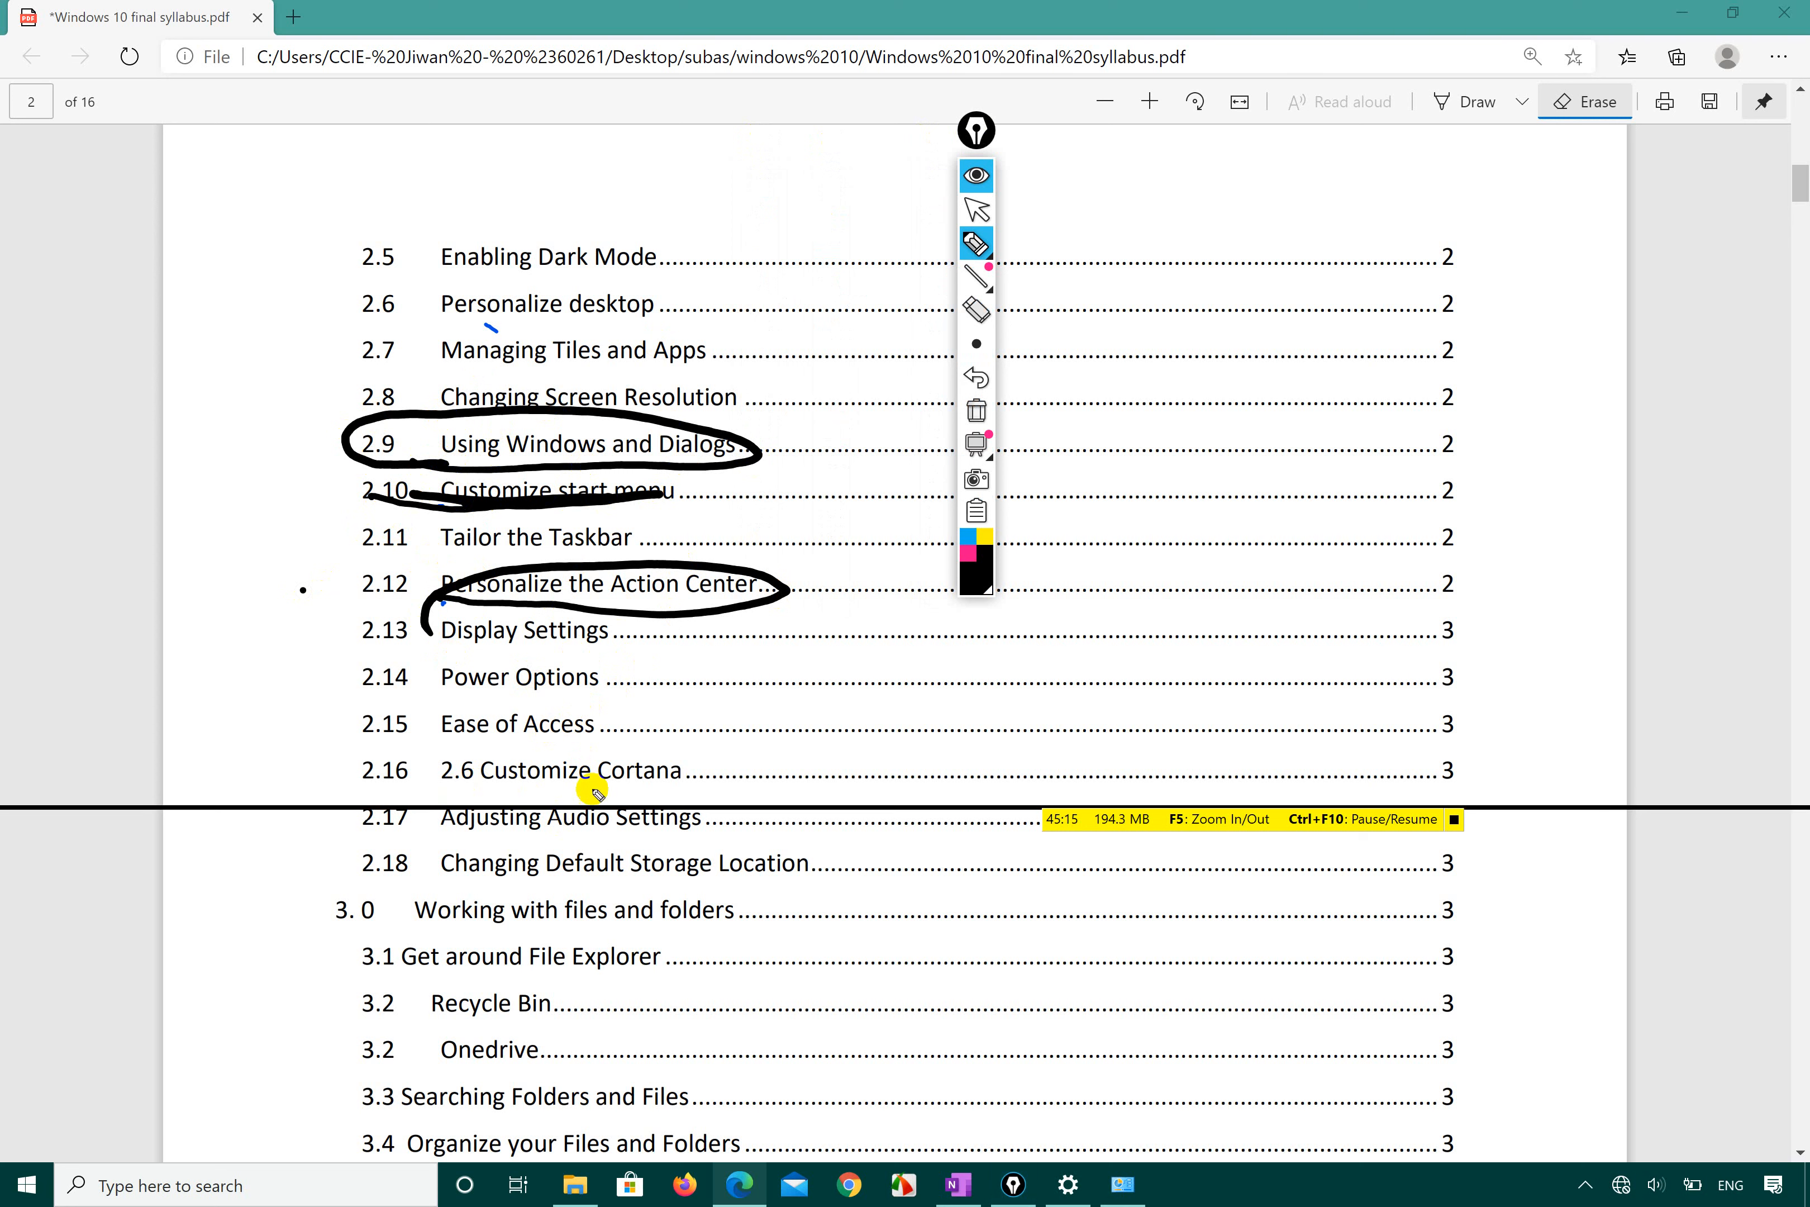
mouse_move(688, 749)
mouse_down()
mouse_move(627, 692)
mouse_move(504, 660)
mouse_move(372, 717)
mouse_move(349, 757)
mouse_move(373, 827)
mouse_move(538, 854)
mouse_move(705, 821)
mouse_move(667, 707)
mouse_move(606, 671)
mouse_up()
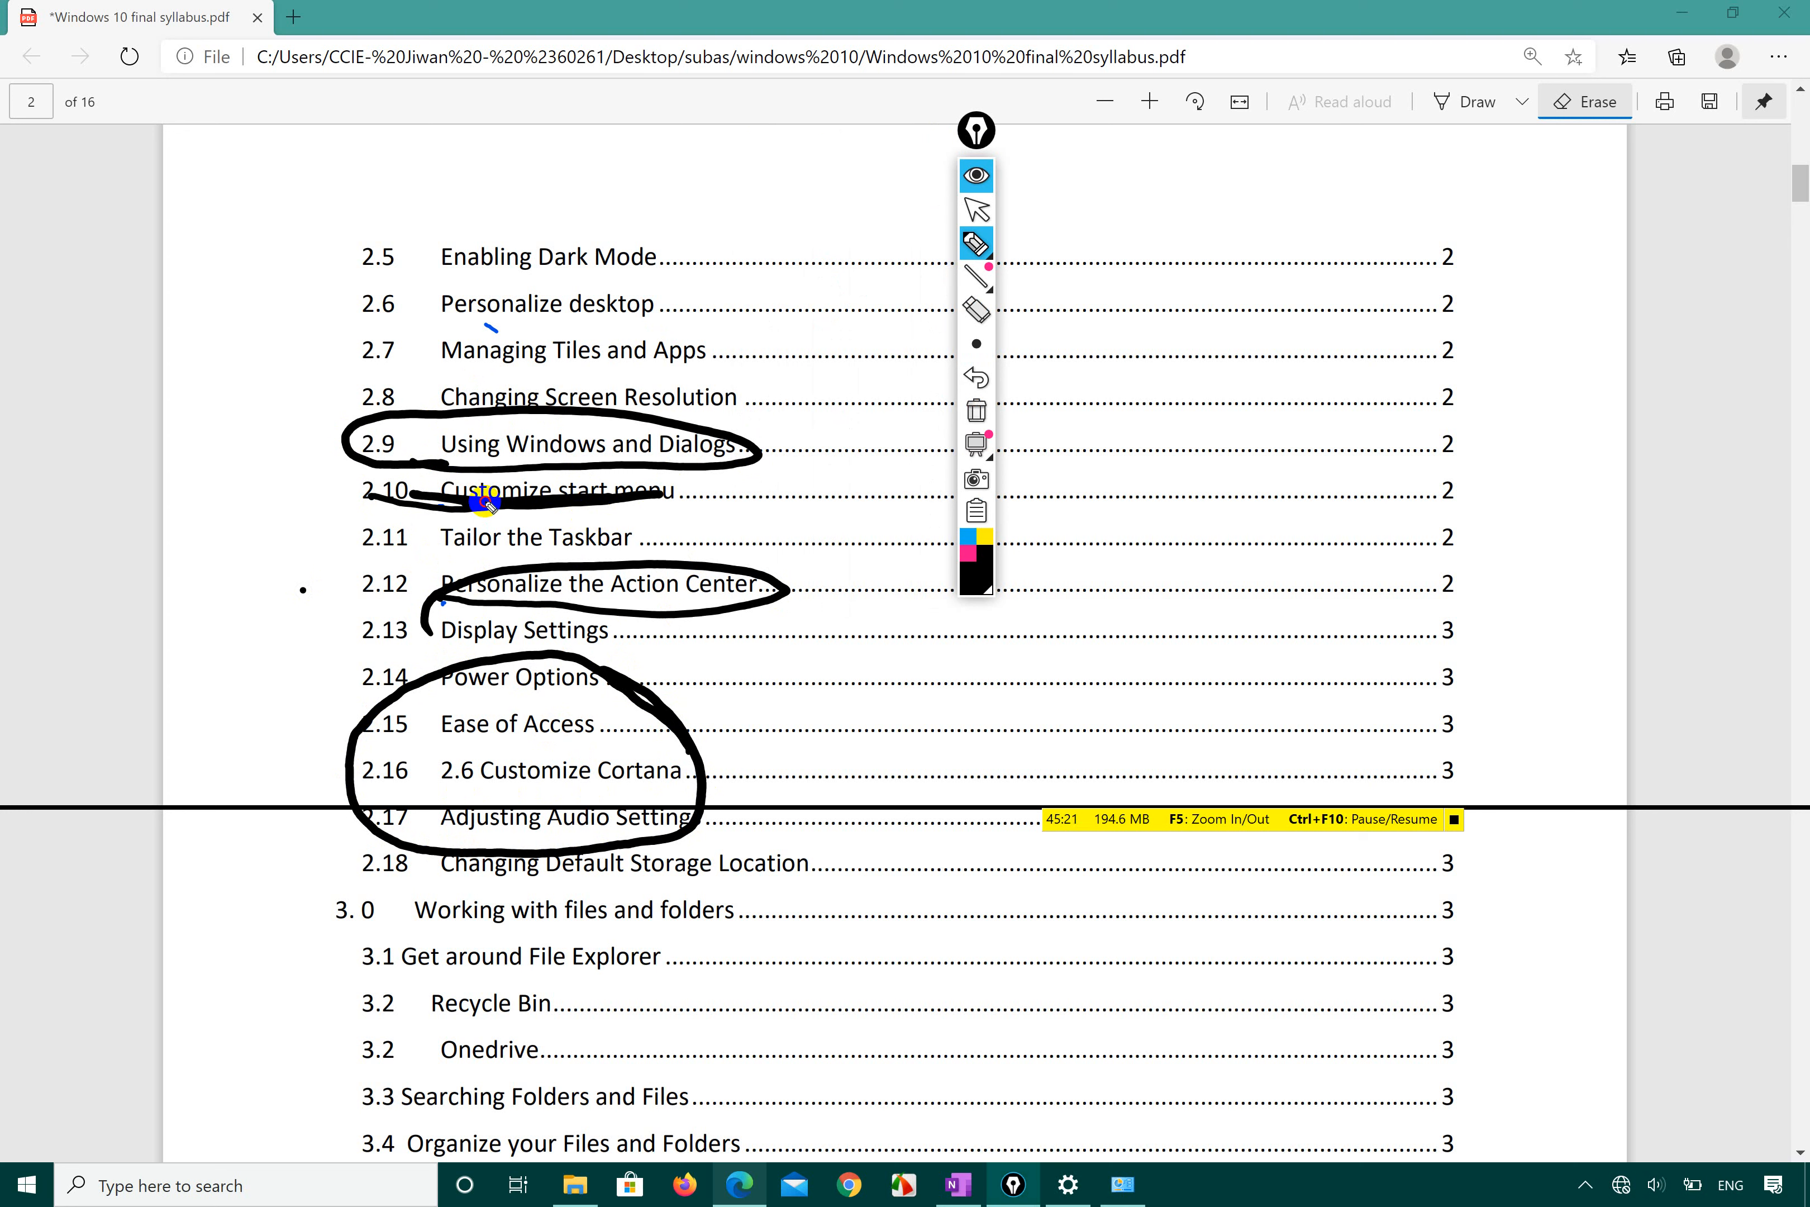
Step: Erase the pen underline at topic 2.10, Customize start menu, and increase the pen thickness, leaving the pen active
click(606, 500)
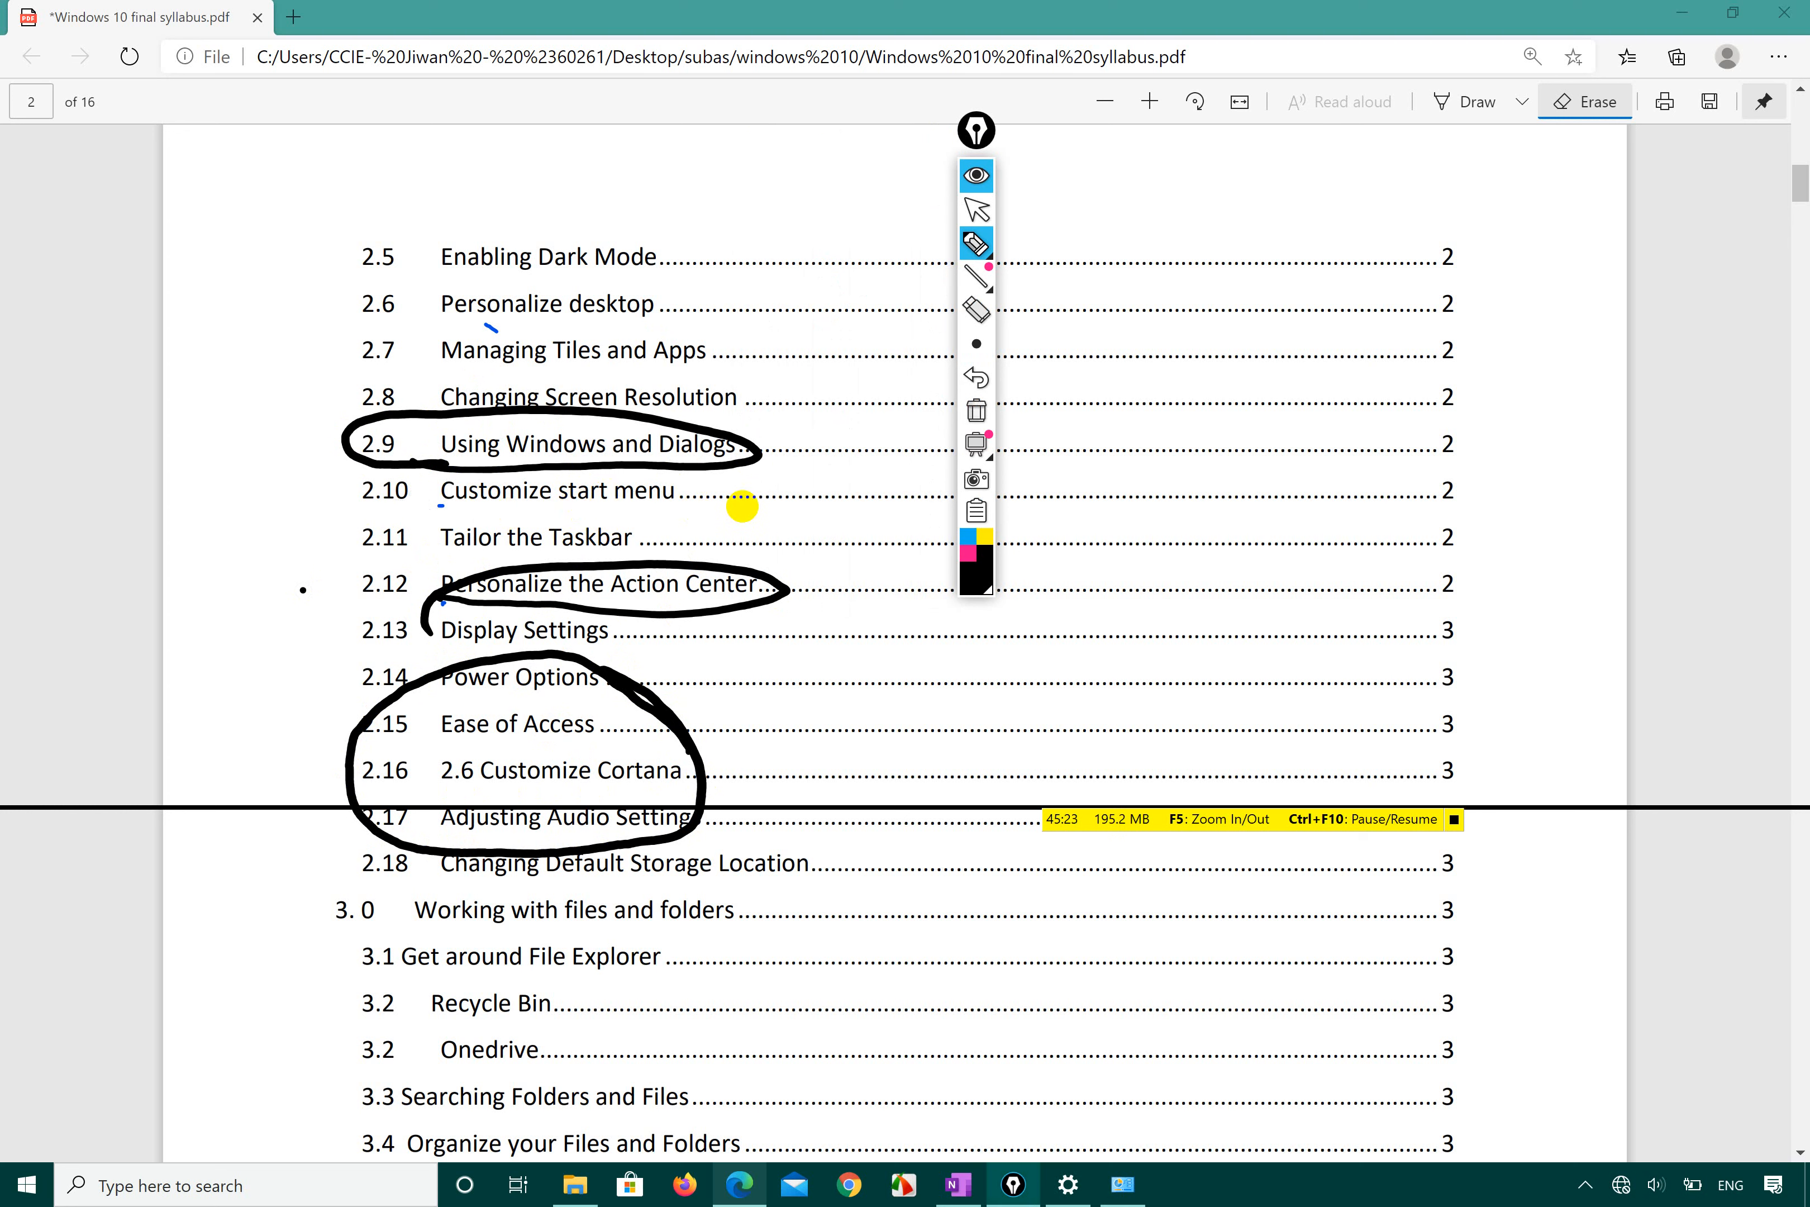
scroll(743, 506, up, 5)
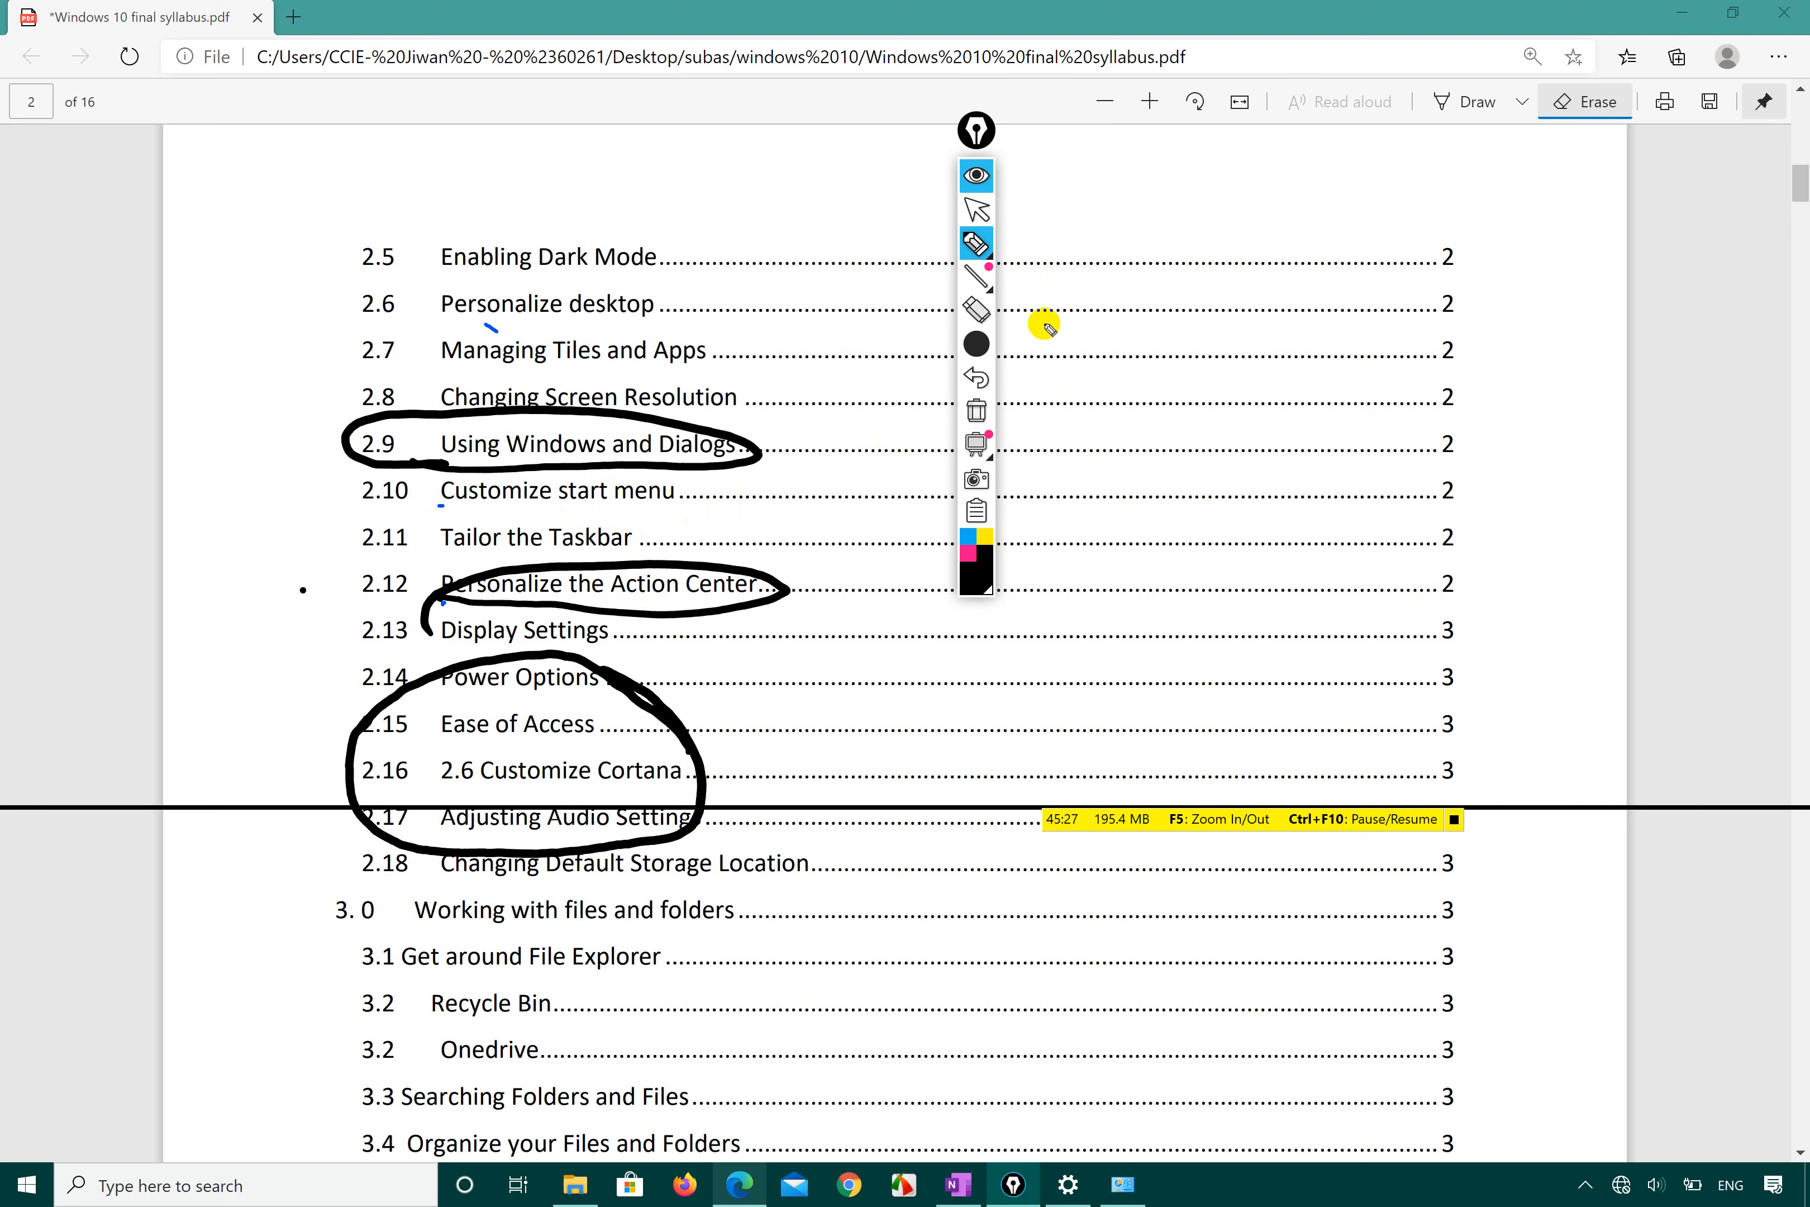
click(978, 215)
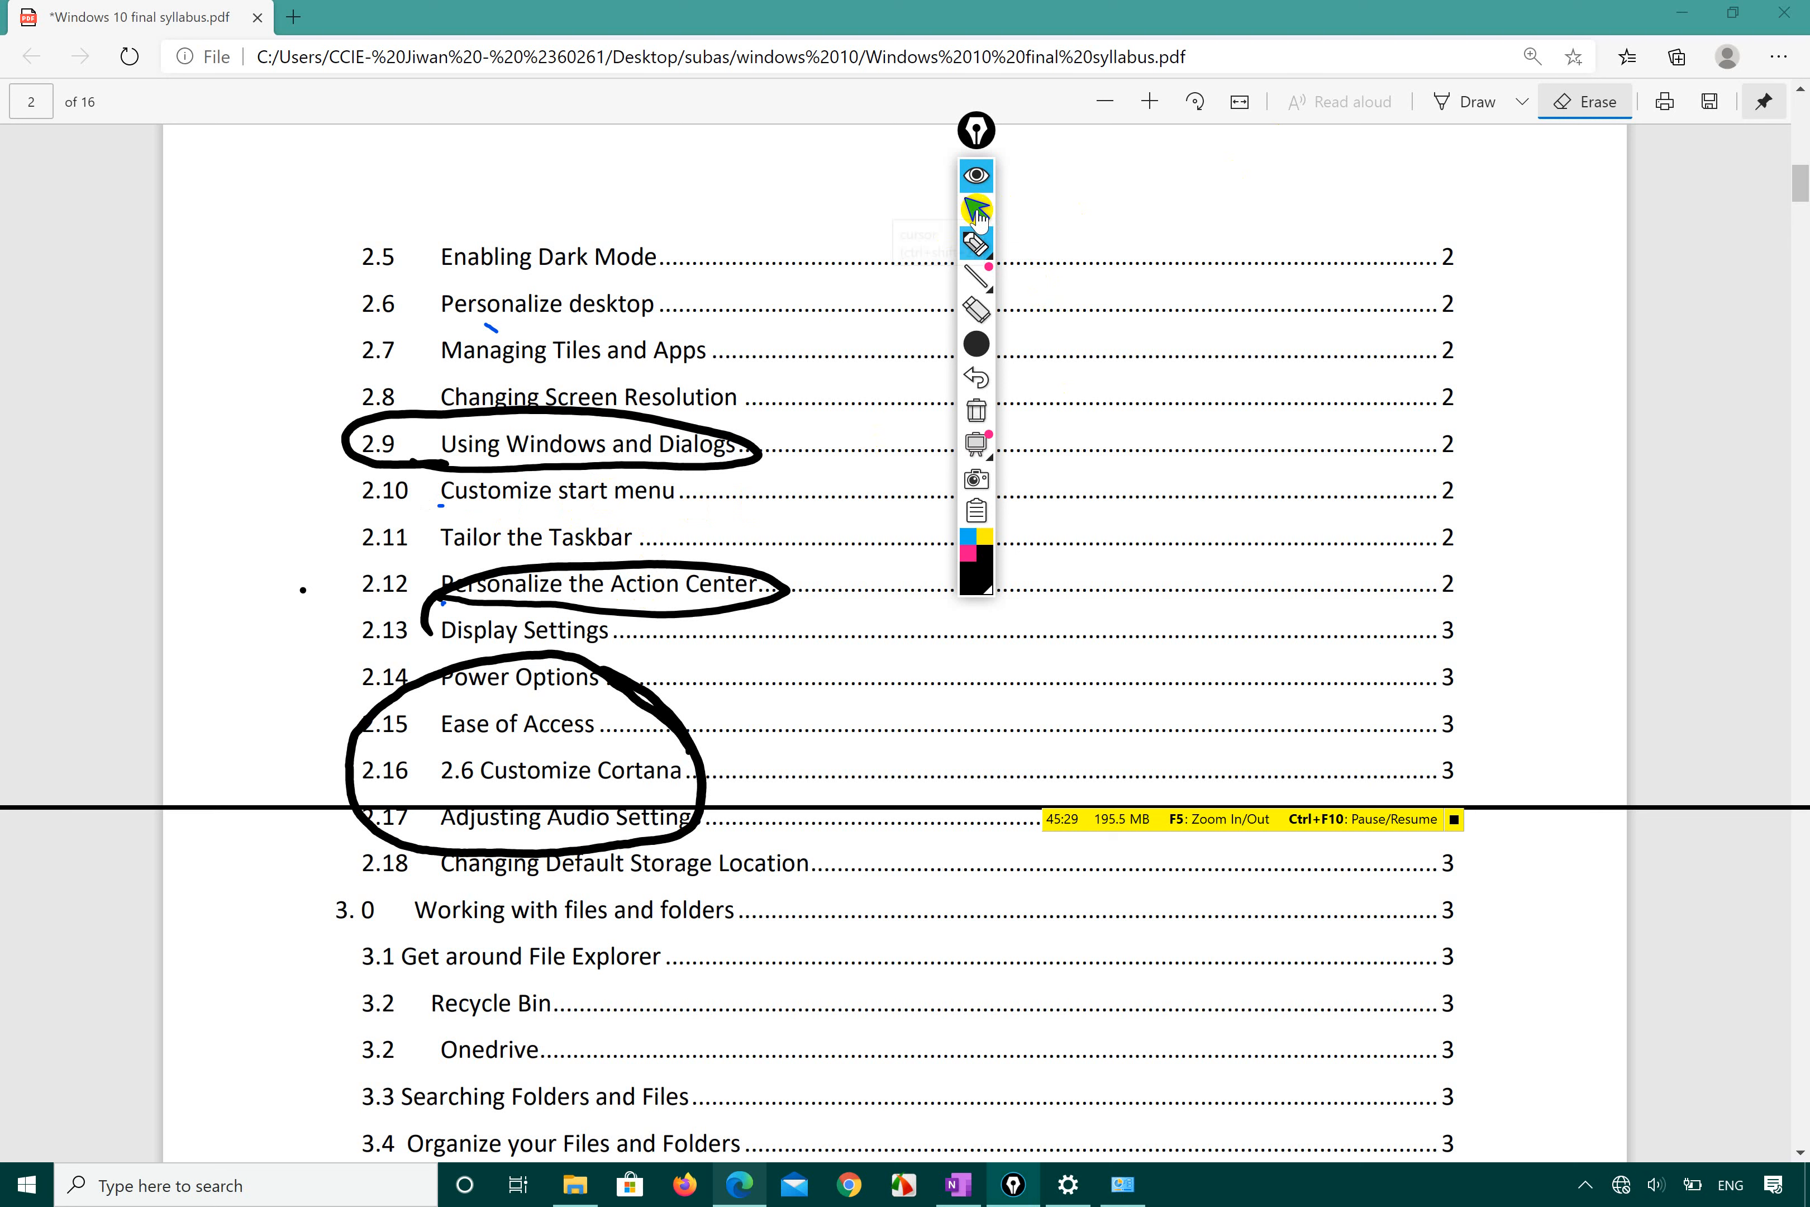
click(976, 246)
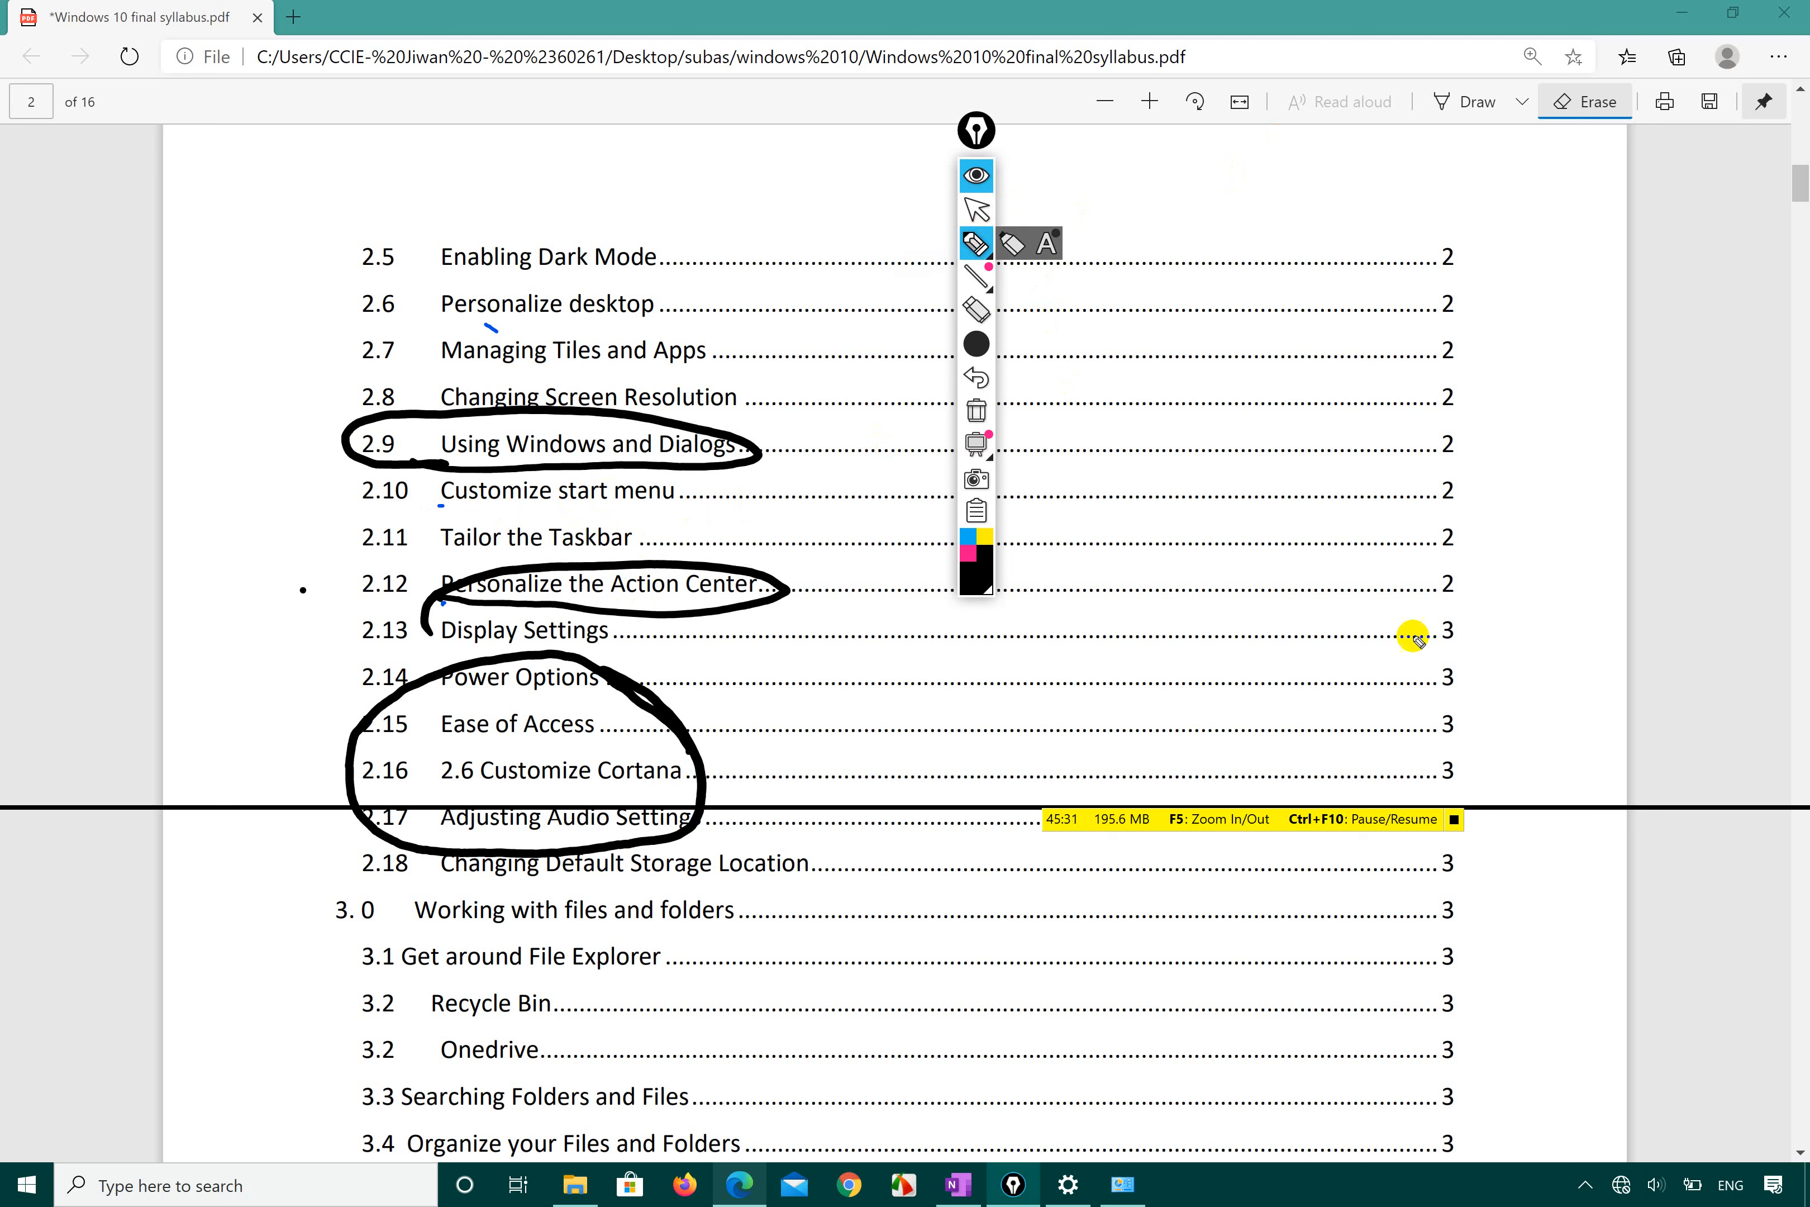